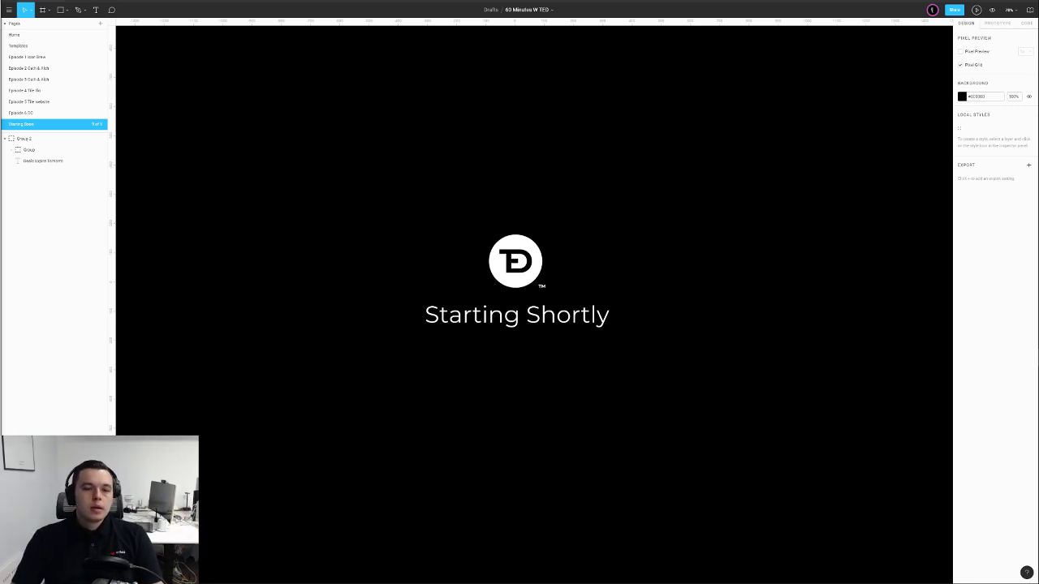
Switch to the Home page and shift the view of its '60 Minutes' title frame slightly
click(27, 35)
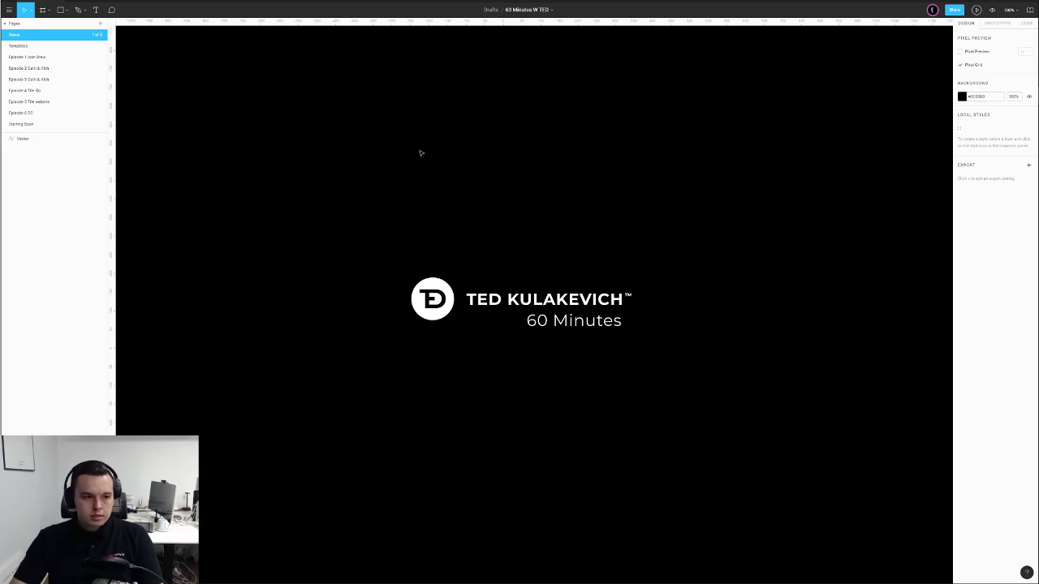
drag(336, 181, 376, 197)
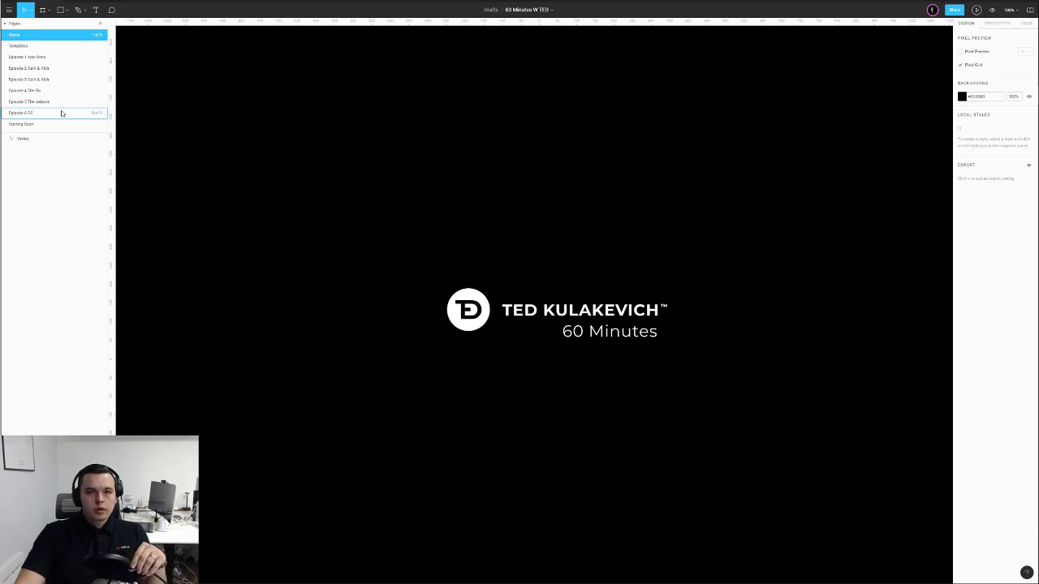
Open the Episode 6 DC page and frame the strip of six photos
click(36, 116)
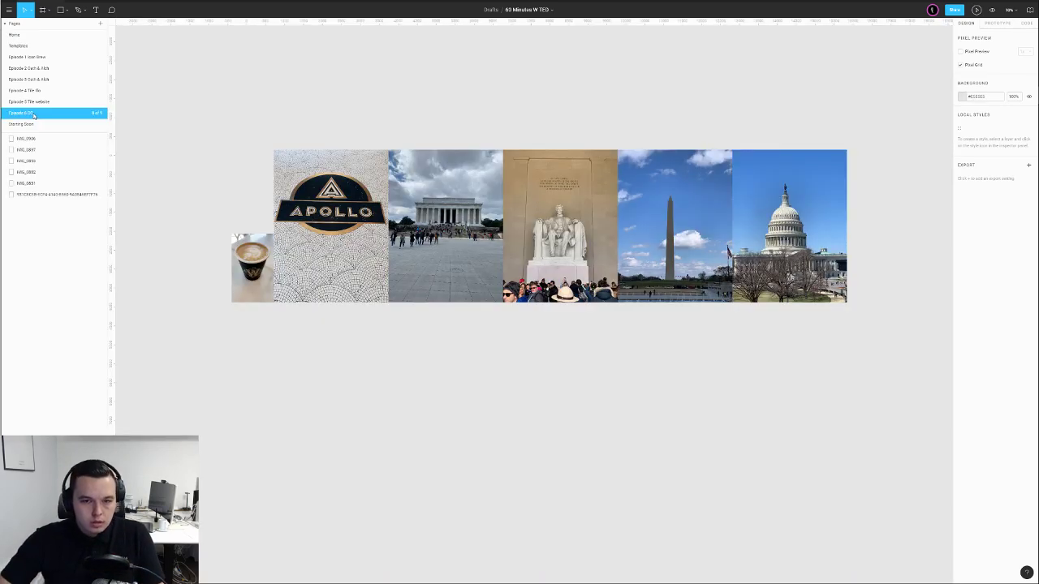
mouse_move(239, 116)
mouse_down()
mouse_move(356, 107)
mouse_move(347, 95)
mouse_up()
scroll(357, 106, down, 1)
drag(432, 96, 374, 100)
scroll(373, 102, down, 1)
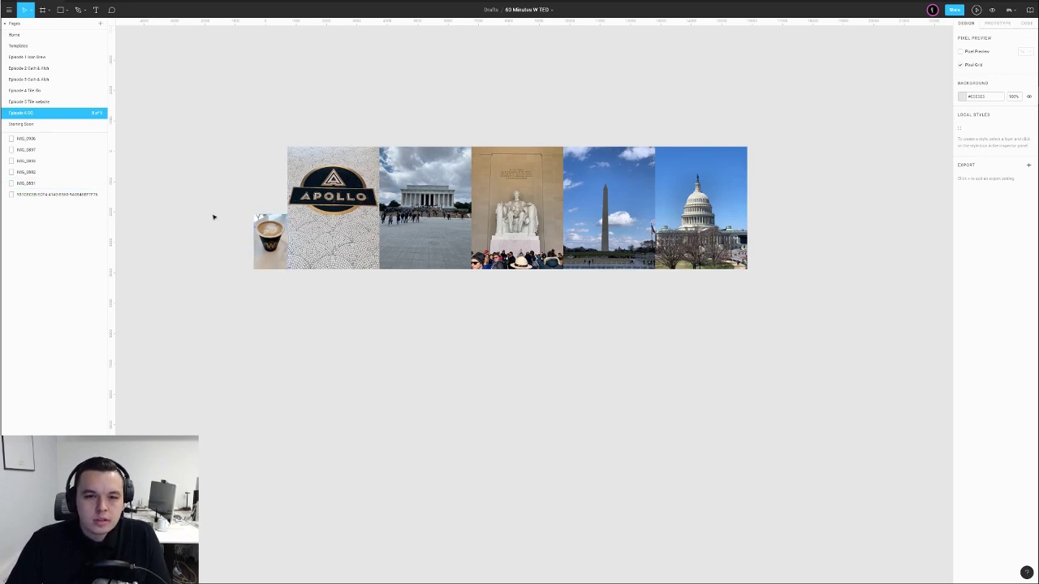
drag(186, 154, 608, 292)
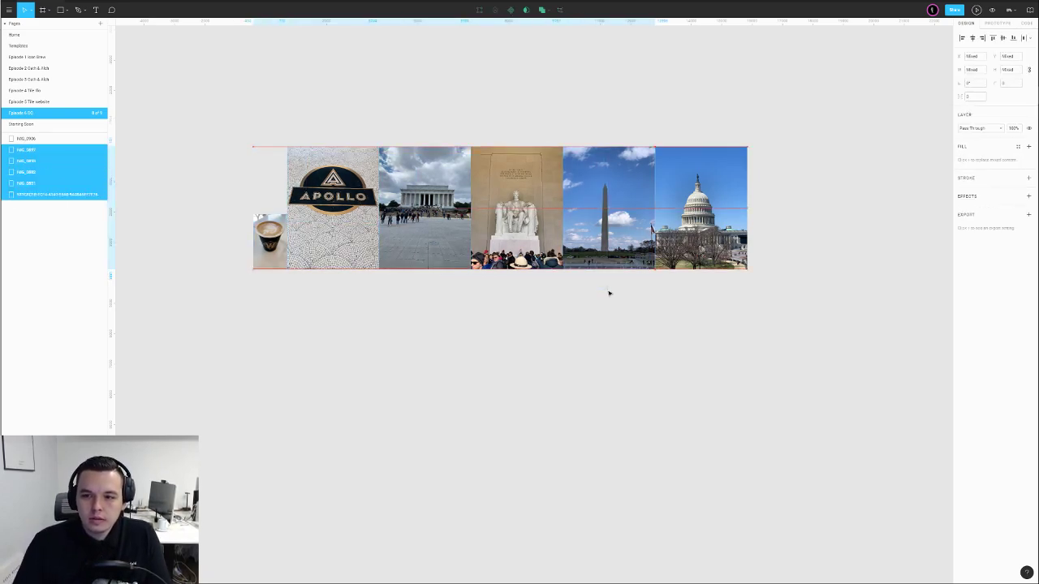
click(607, 292)
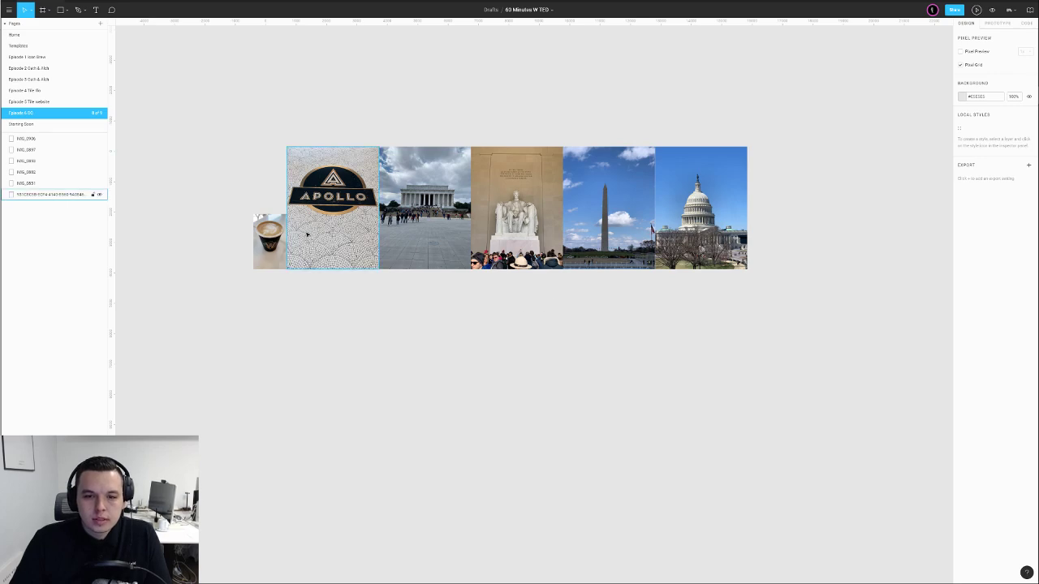
Zoom in on the coffee cup photo and nudge it left with Shift+Left
scroll(316, 269, up, 1)
mouse_move(233, 279)
mouse_down()
mouse_move(285, 278)
mouse_move(227, 269)
mouse_up()
scroll(274, 274, up, 3)
scroll(253, 261, up, 1)
scroll(252, 262, up, 4)
drag(293, 178, 254, 274)
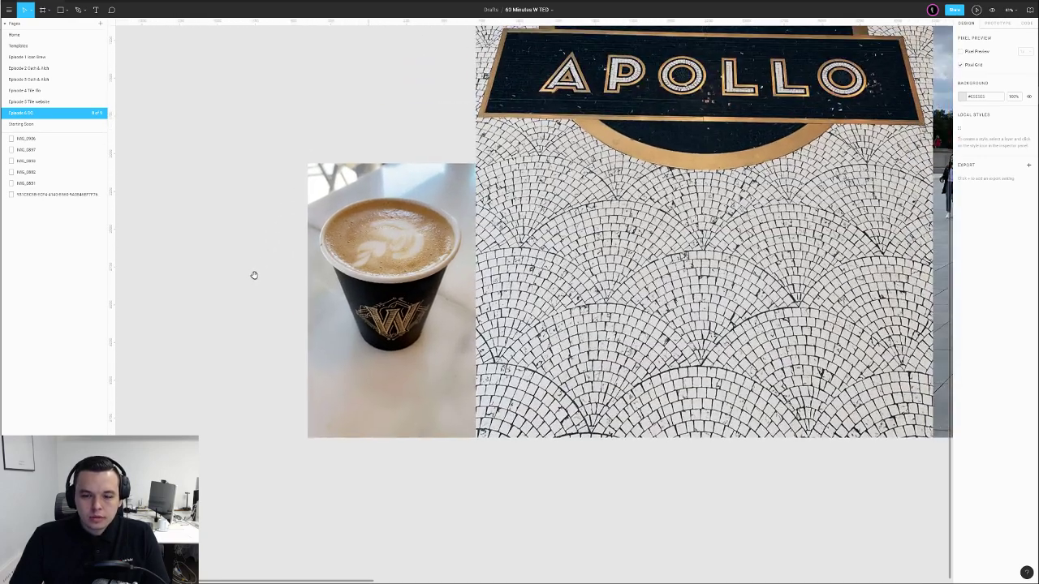
drag(298, 208, 245, 316)
scroll(245, 315, down, 1)
drag(246, 219, 294, 257)
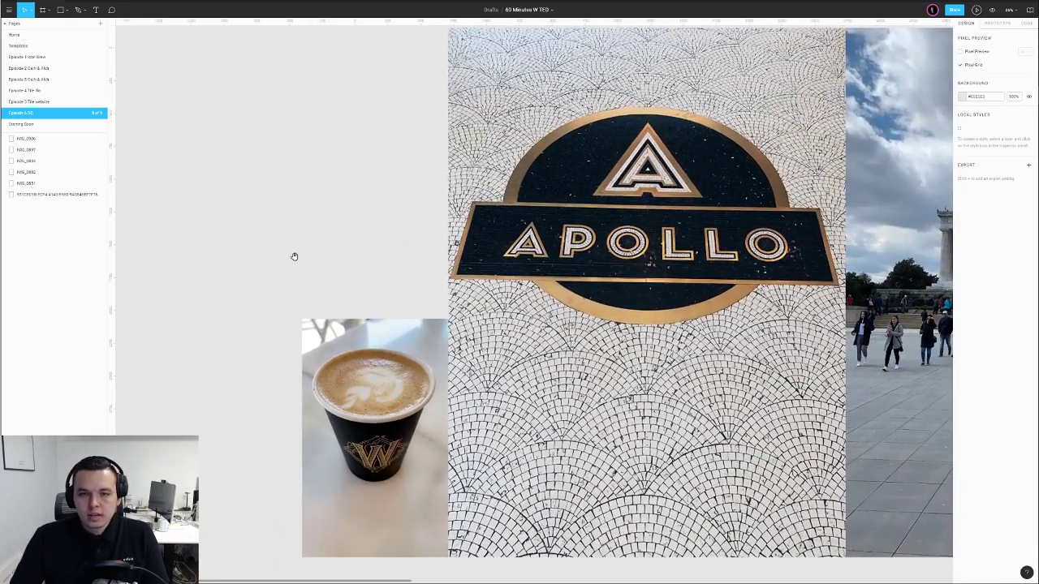
click(423, 357)
key(shift+Left)
key(shift+Left)
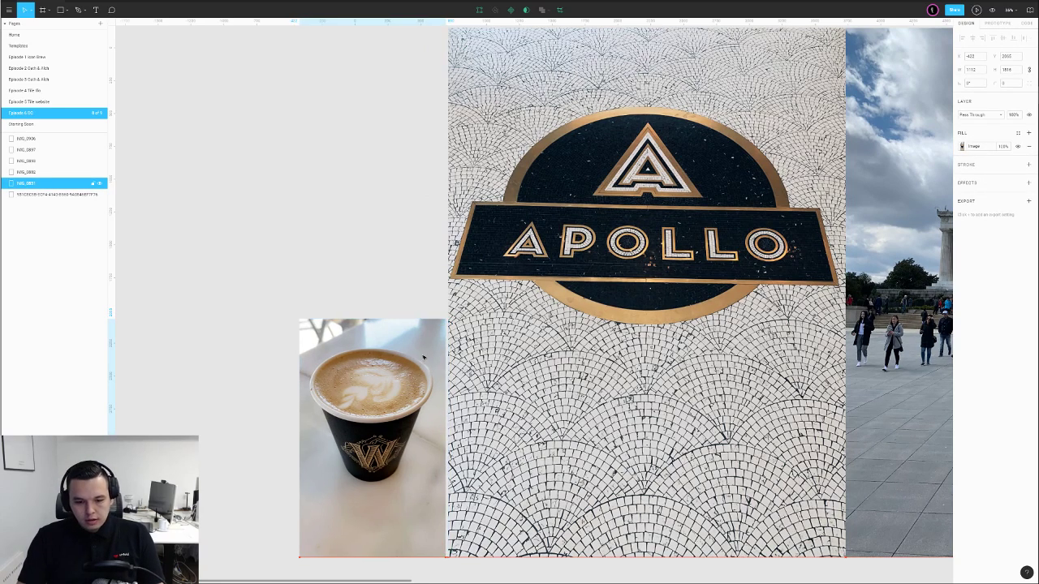
click(378, 179)
Shift the coffee and Apollo photos together further left
scroll(392, 148, down, 6)
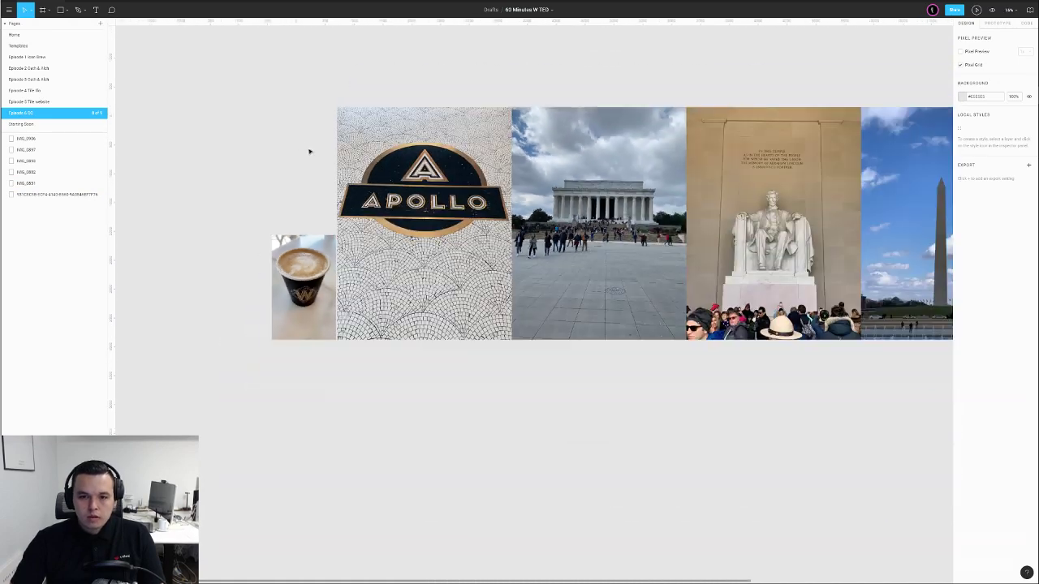
drag(276, 149, 422, 276)
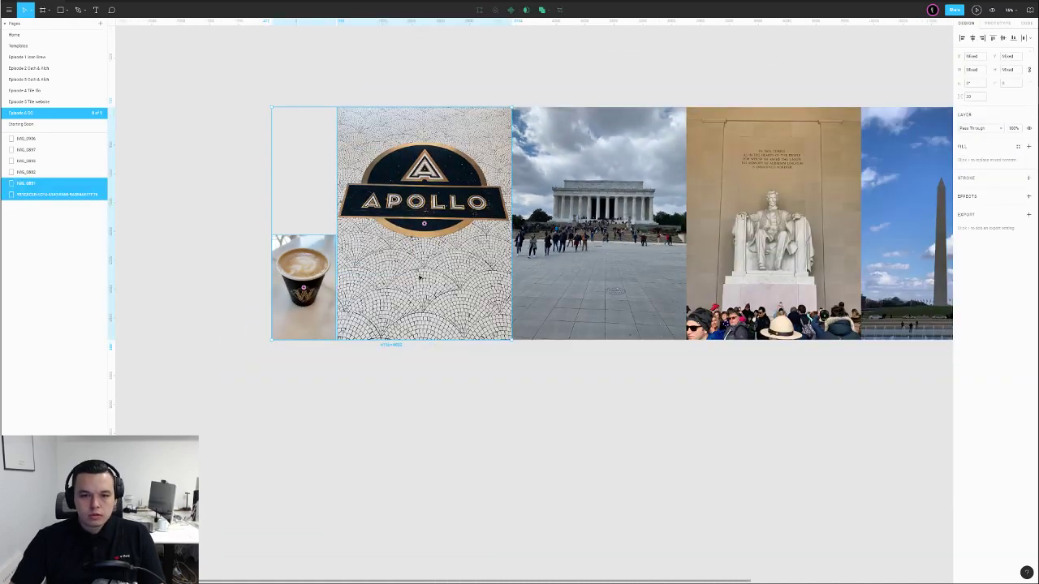
key(shift+Left)
key(shift+Left)
click(434, 344)
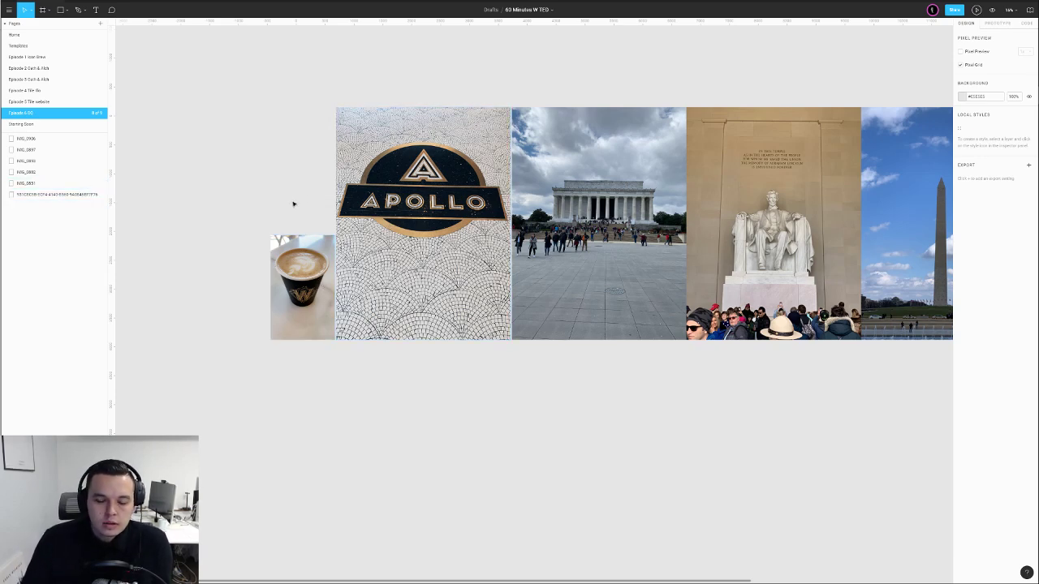
drag(197, 89, 365, 243)
click(408, 85)
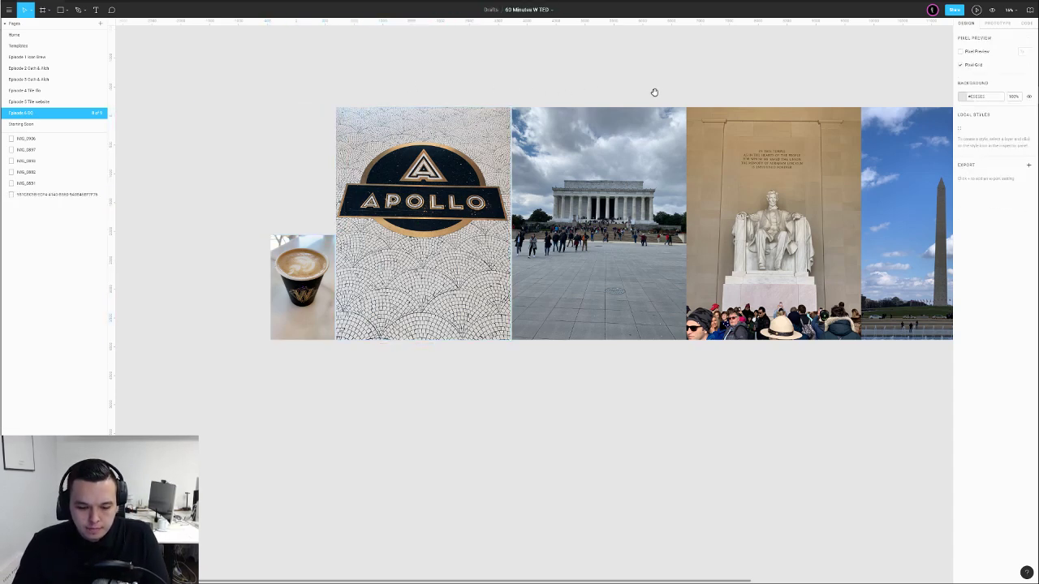
drag(687, 84, 515, 90)
scroll(551, 92, down, 1)
drag(492, 50, 184, 277)
click(419, 84)
scroll(264, 133, down, 2)
drag(177, 99, 263, 209)
Check the positions of the Lincoln Memorial and Washington Monument photos
click(372, 142)
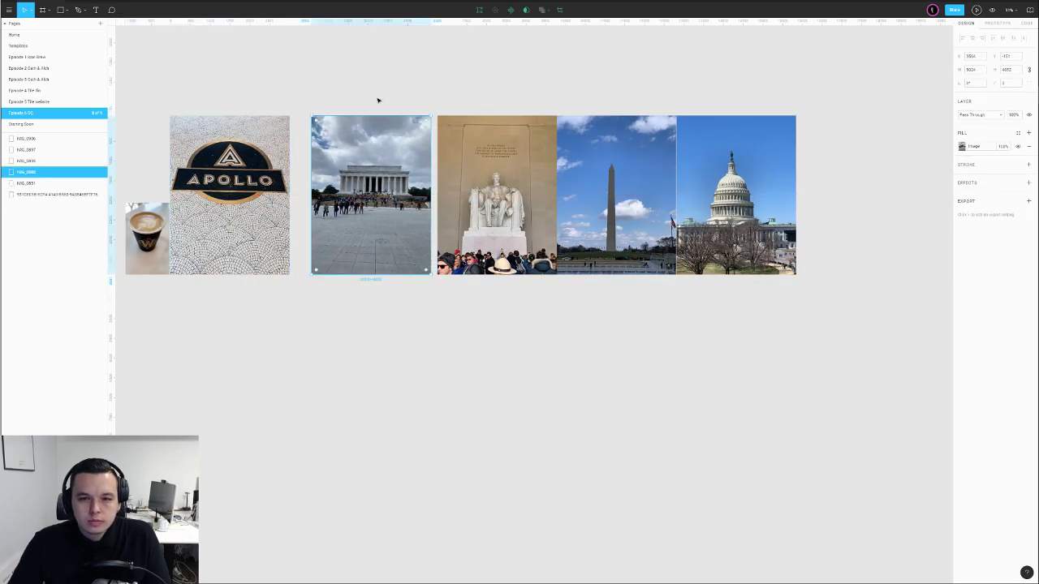
click(373, 102)
scroll(377, 166, up, 5)
scroll(366, 185, down, 5)
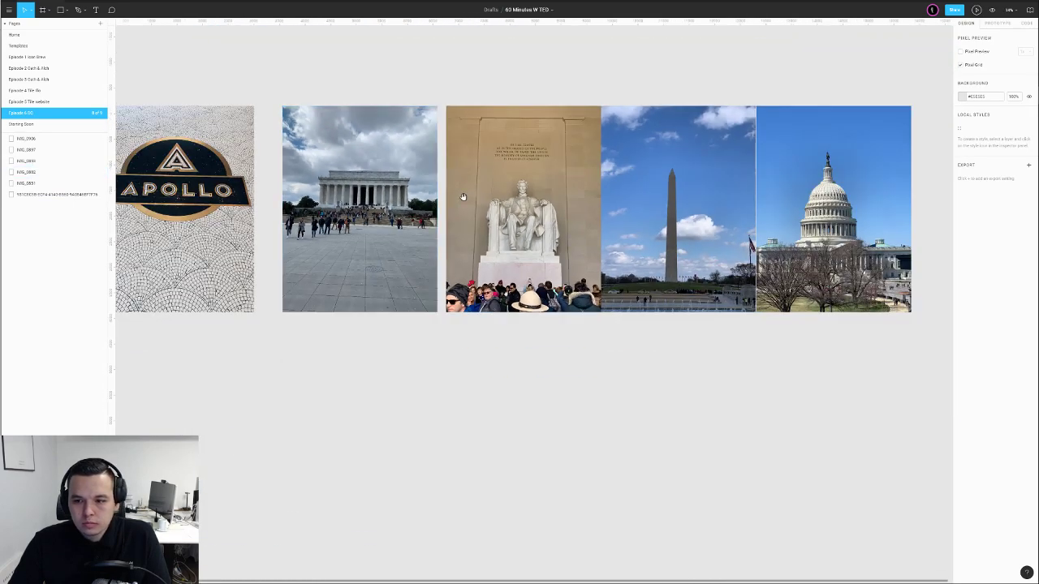
scroll(463, 197, right, 3)
click(569, 228)
scroll(574, 235, up, 5)
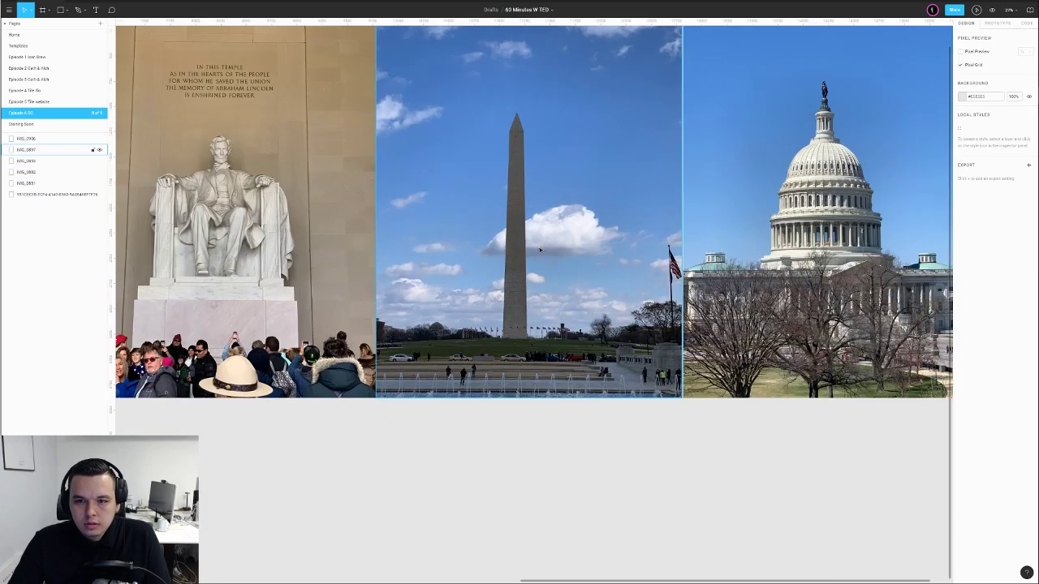
scroll(536, 253, down, 3)
key(Escape)
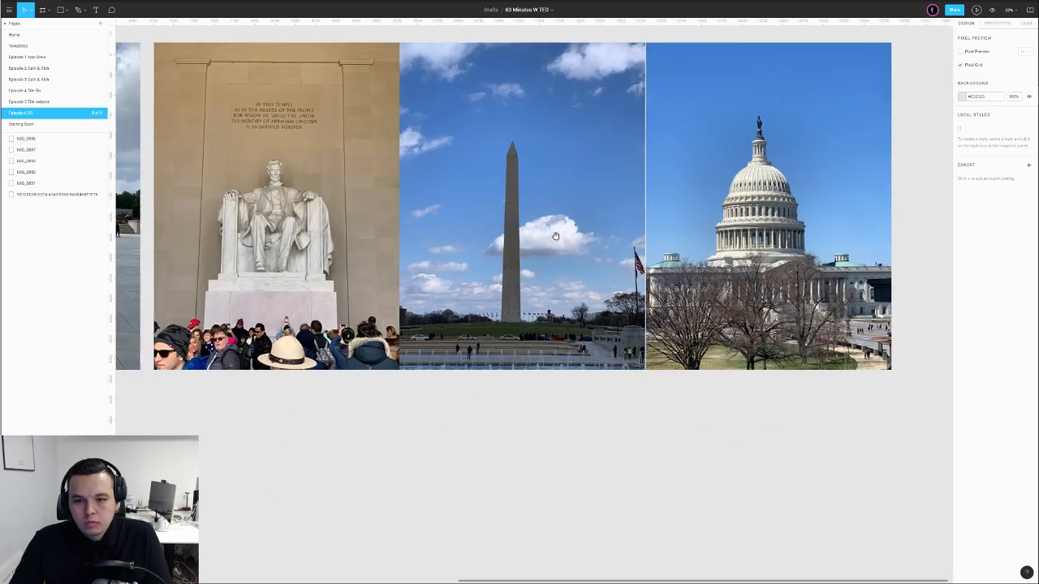
Pan across the strip and marquee-select the five large landmark photos
drag(568, 232, 386, 248)
drag(584, 180, 671, 220)
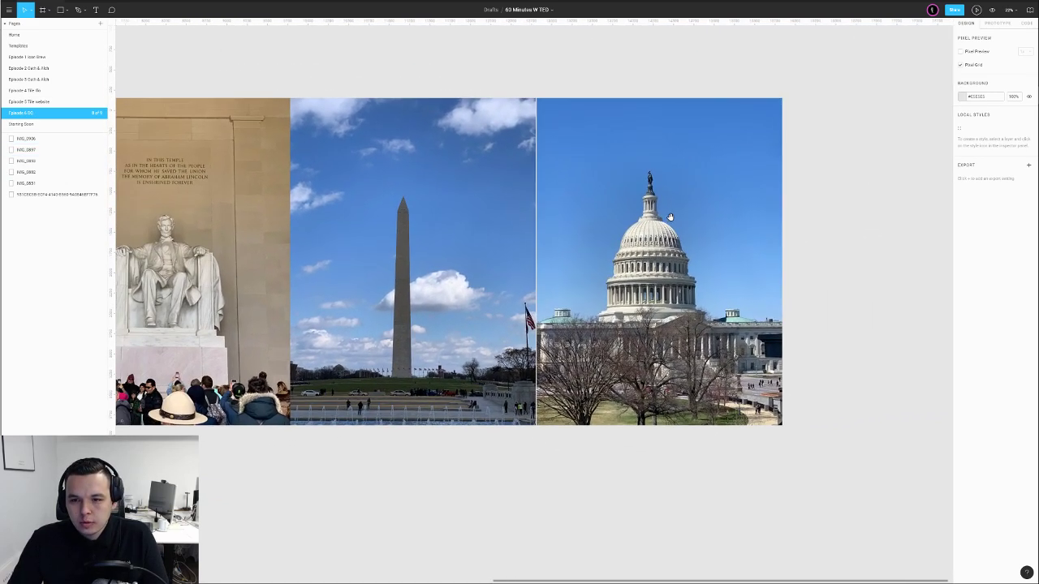
scroll(672, 219, down, 2)
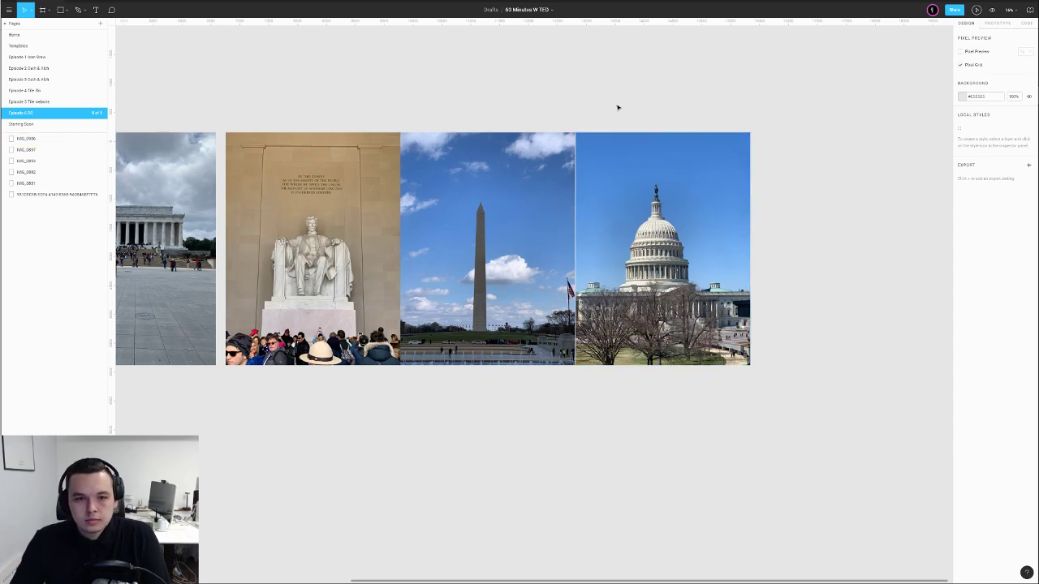
scroll(617, 106, down, 1)
drag(339, 115, 612, 131)
scroll(611, 130, down, 1)
scroll(611, 131, down, 1)
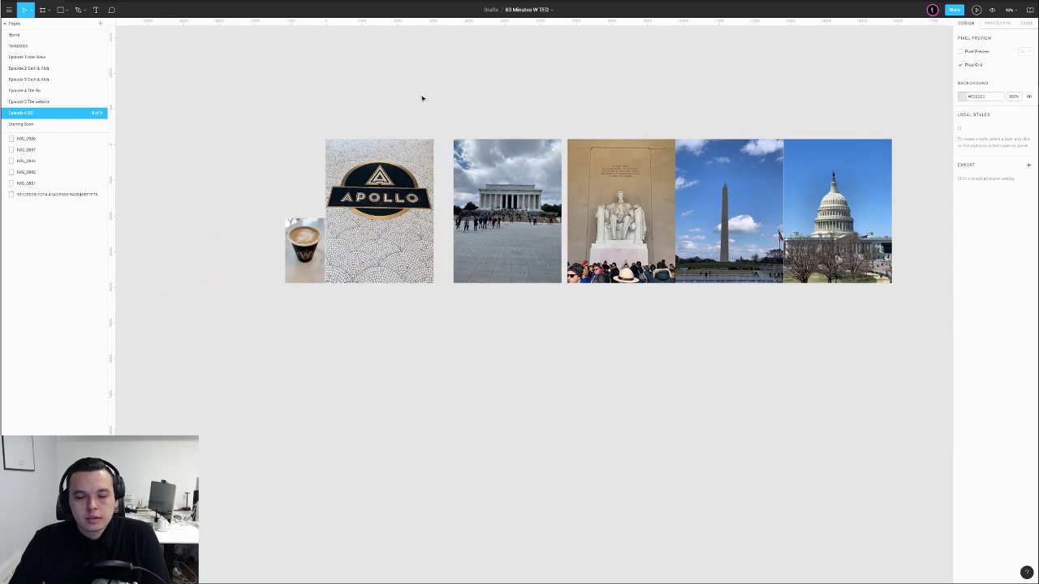
drag(400, 112, 896, 162)
Distribute the five large photos with even horizontal spacing
click(1028, 38)
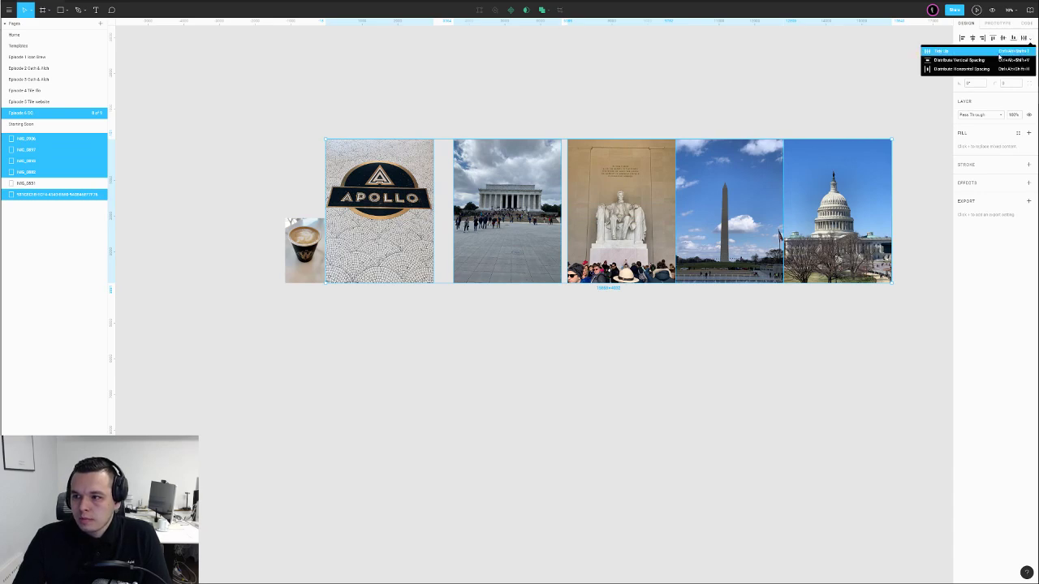
click(932, 69)
click(731, 93)
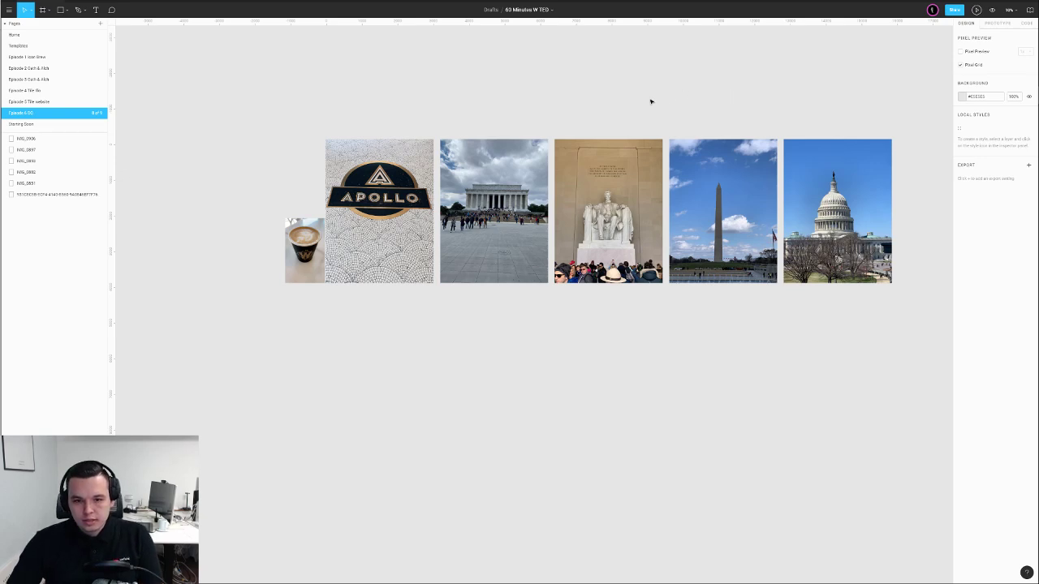
Nudge the coffee photo a few pixels left, then bring up the browser on Dribbble
drag(321, 232, 317, 232)
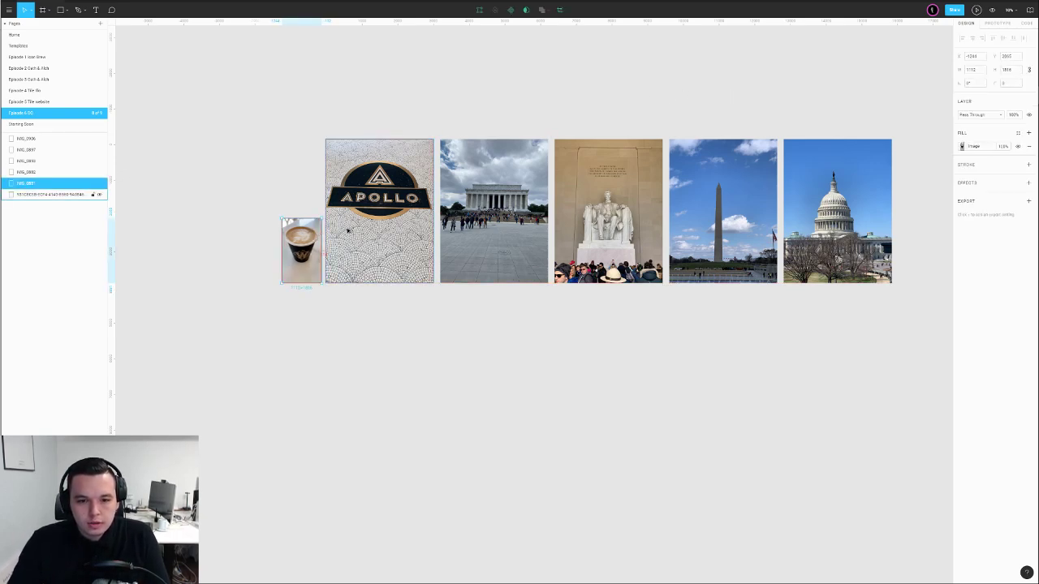
click(263, 194)
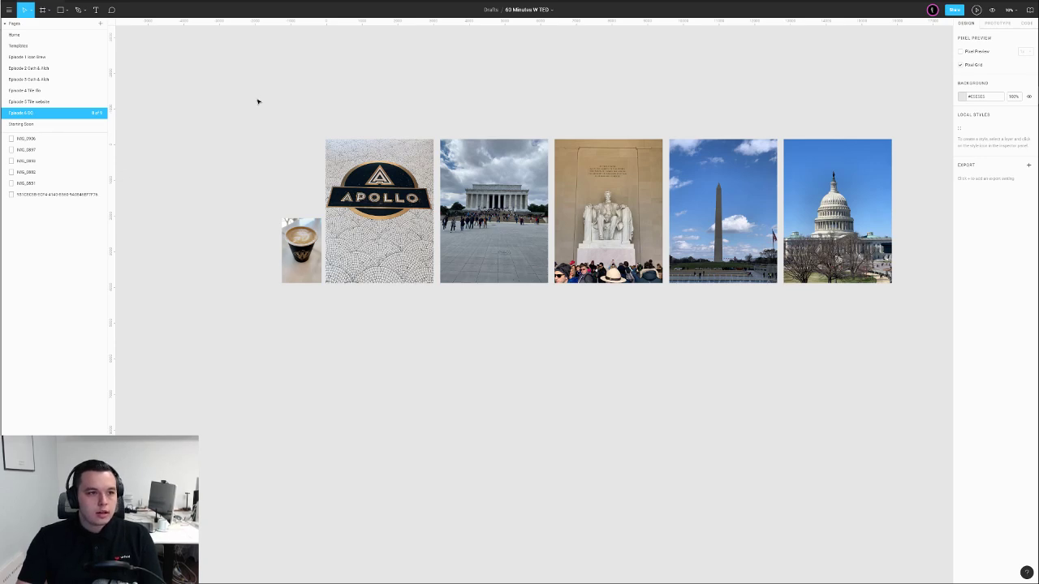
drag(1, 34, 255, 4)
click(294, 23)
Widen the browser window and preview the Woke Icons3 shot on the designer's profile
drag(562, 69, 771, 69)
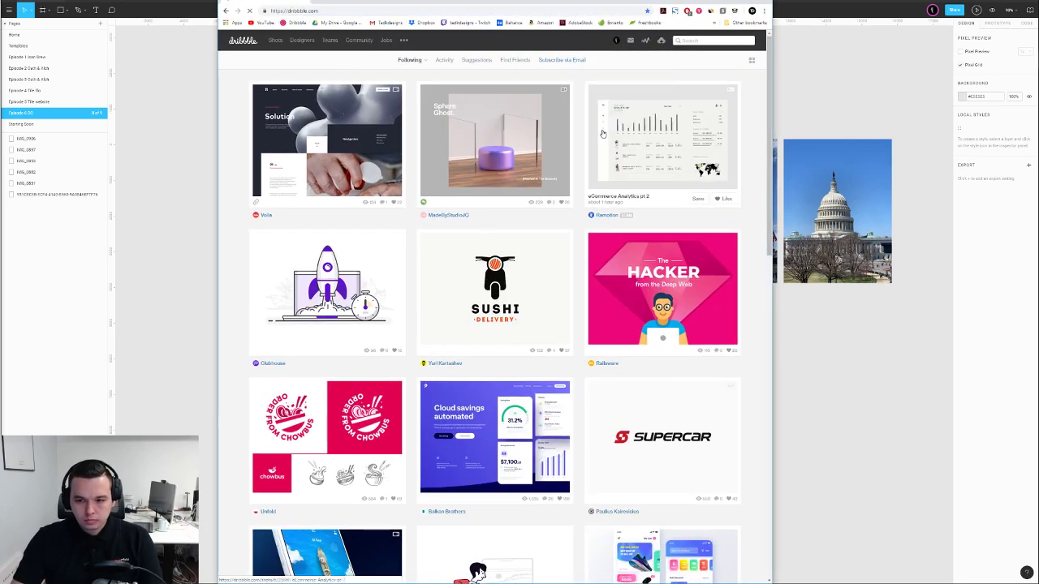
scroll(661, 134, down, 4)
scroll(661, 135, down, 8)
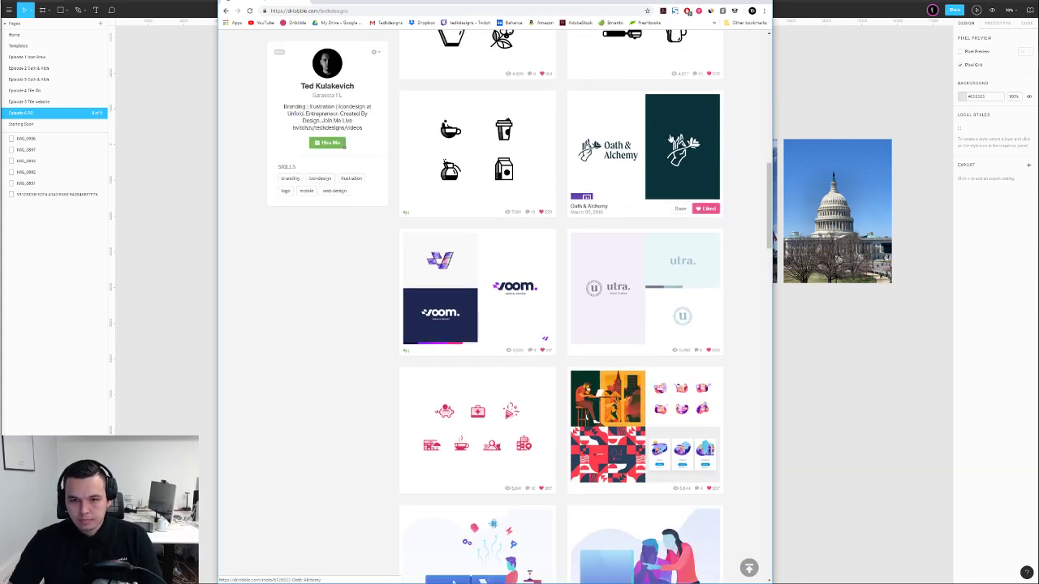
scroll(569, 154, up, 2)
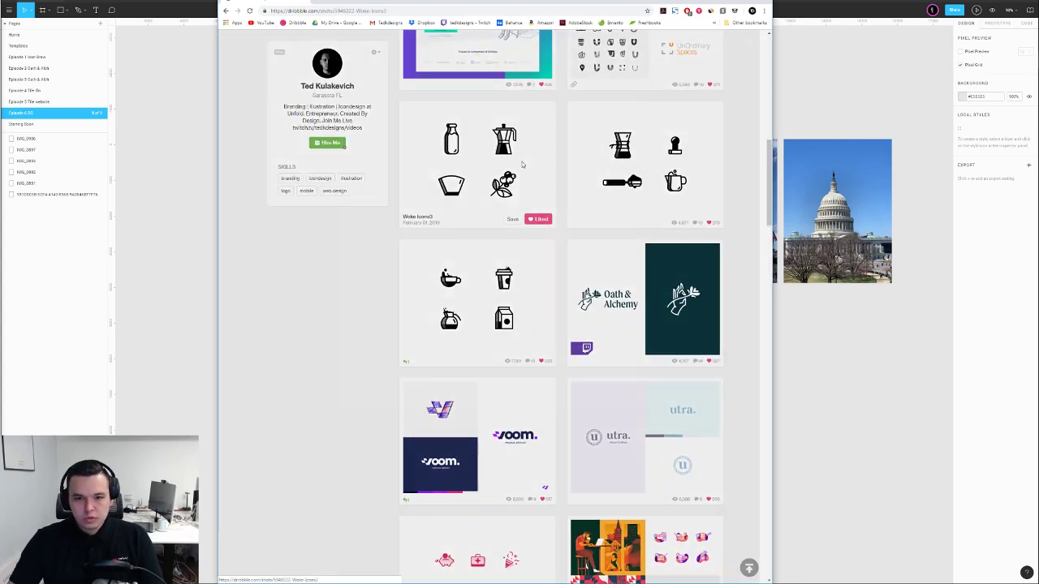
click(522, 162)
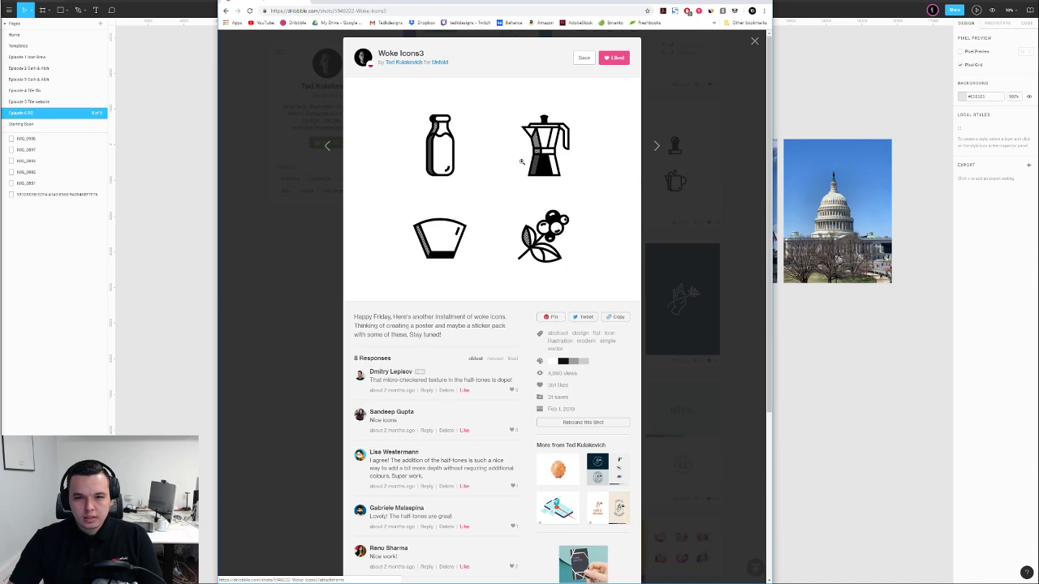
click(706, 154)
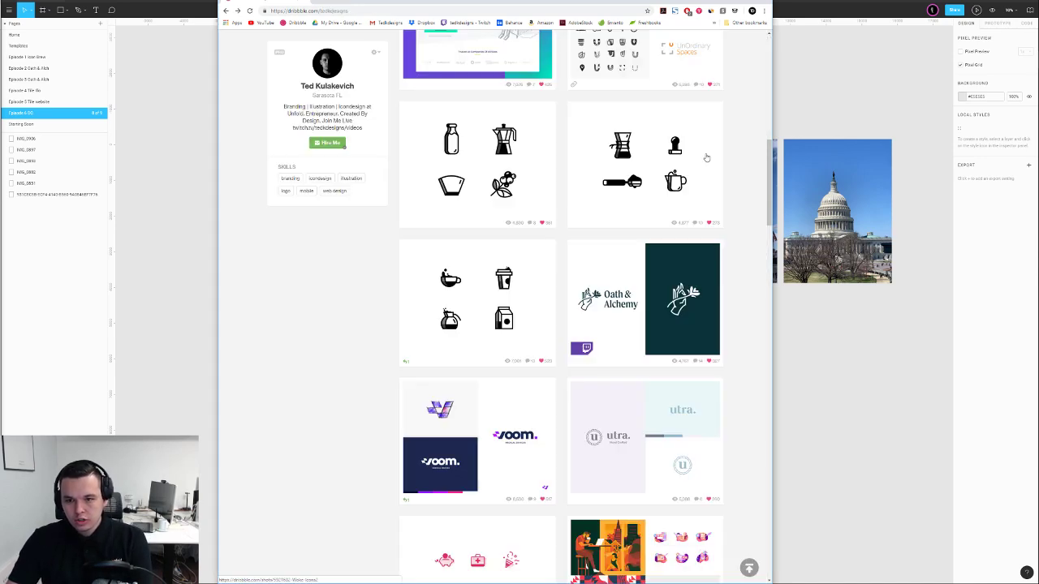
Preview the Woke Icons2 and Coffee Woke shots, then open Sweet Icons
click(605, 162)
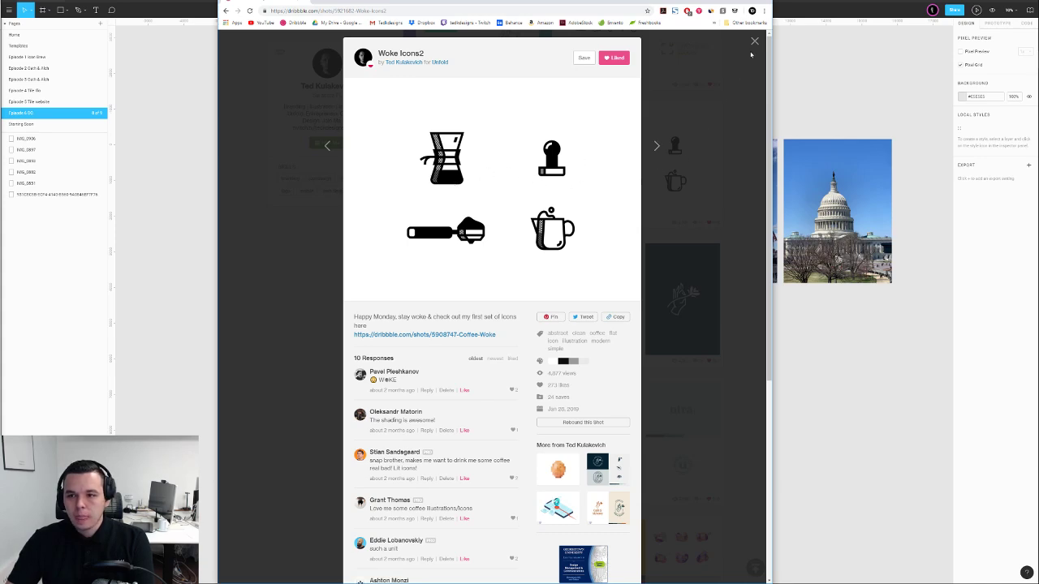
click(700, 124)
scroll(700, 124, down, 1)
click(477, 228)
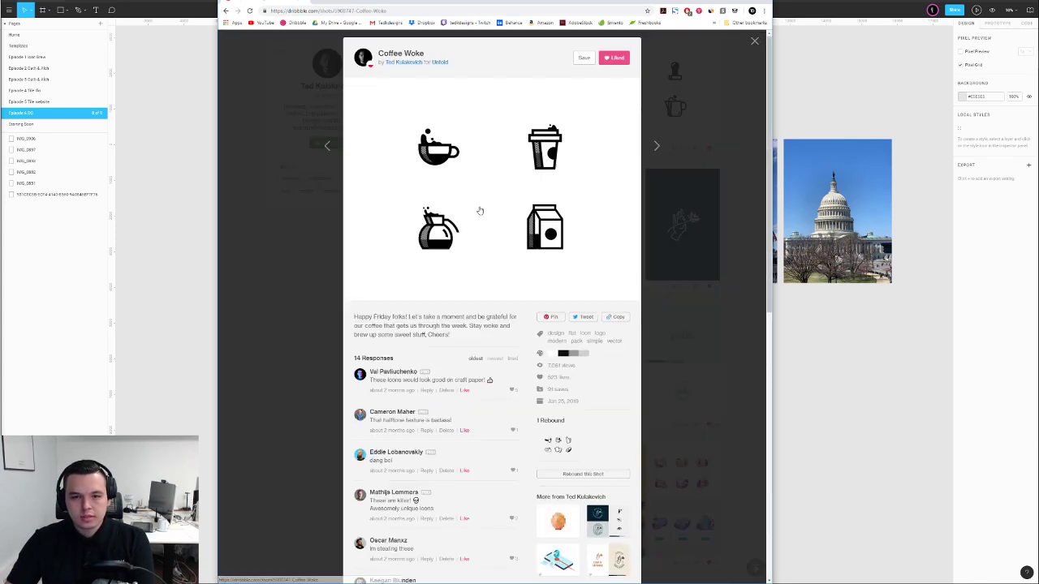
click(276, 272)
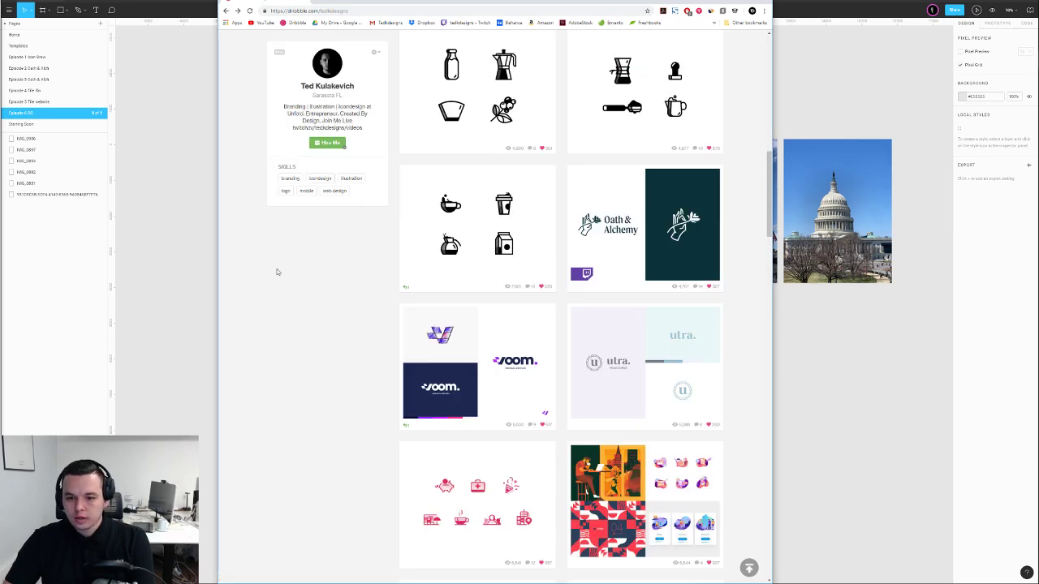
scroll(276, 272, down, 4)
click(445, 216)
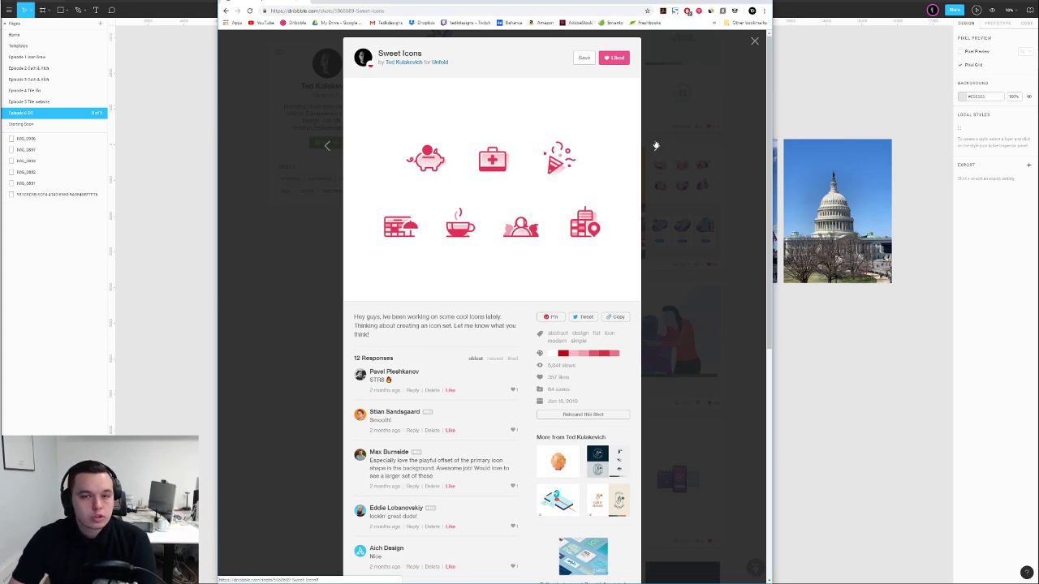
Close Sweet Icons and preview the Business Icon Set shot further down the profile
click(755, 40)
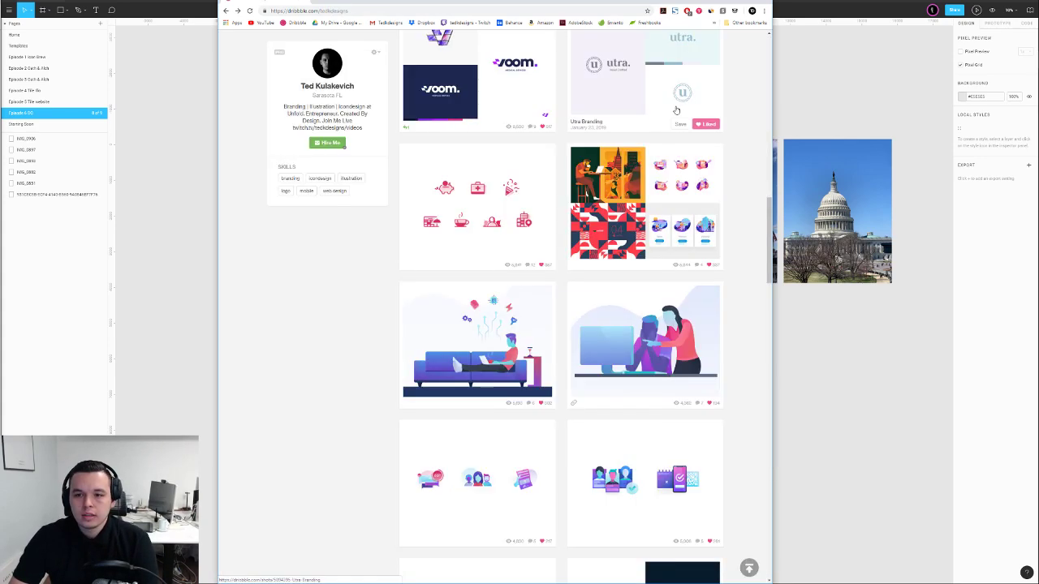
scroll(755, 40, down, 2)
scroll(700, 117, down, 5)
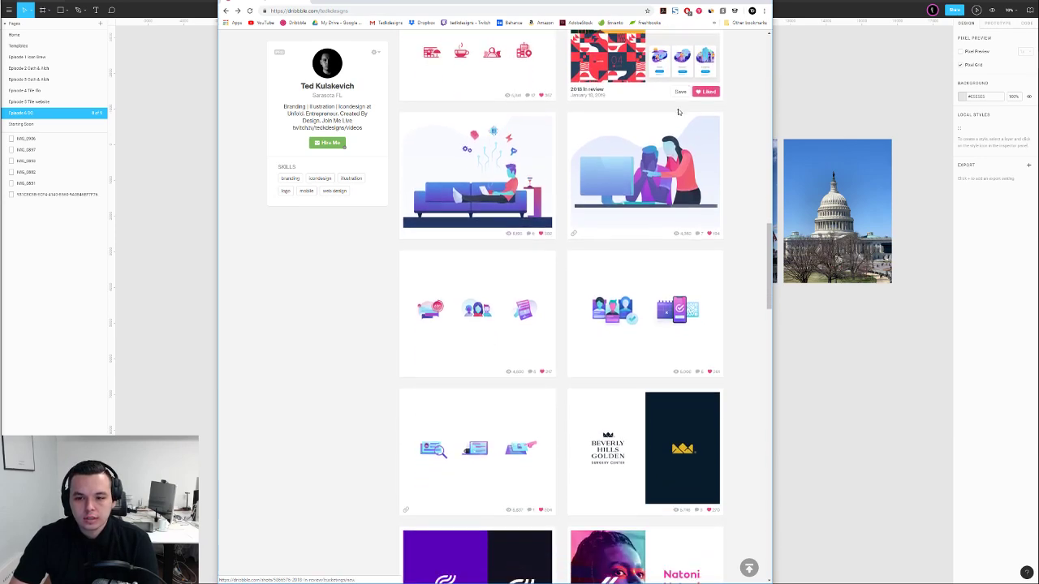
scroll(699, 116, down, 3)
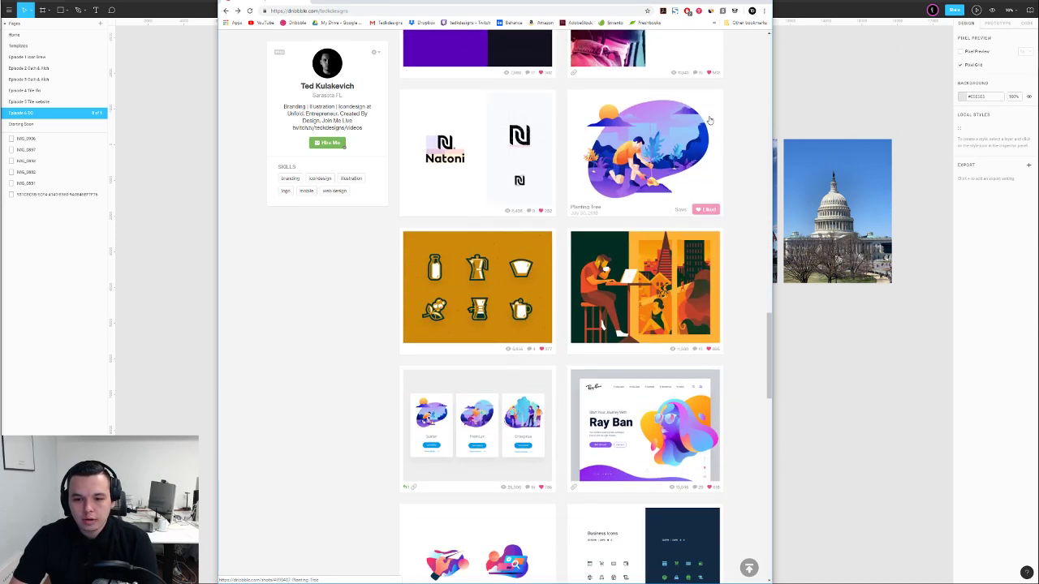
scroll(705, 119, down, 3)
scroll(706, 119, down, 1)
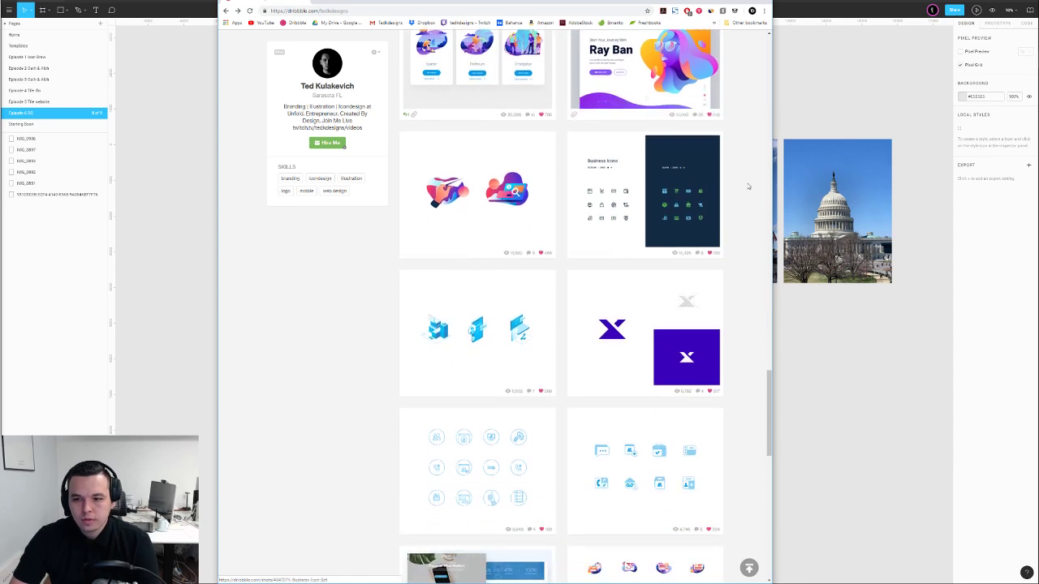
click(701, 181)
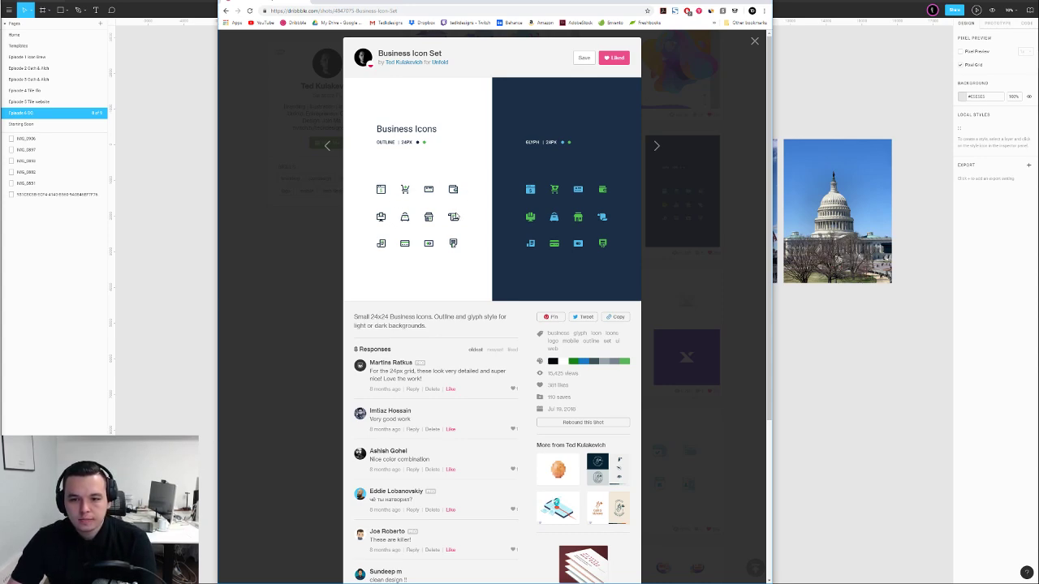
click(306, 256)
Preview the Small Icons, Line Illustrations and Icon Exploration shots
scroll(307, 259, down, 3)
scroll(313, 258, down, 3)
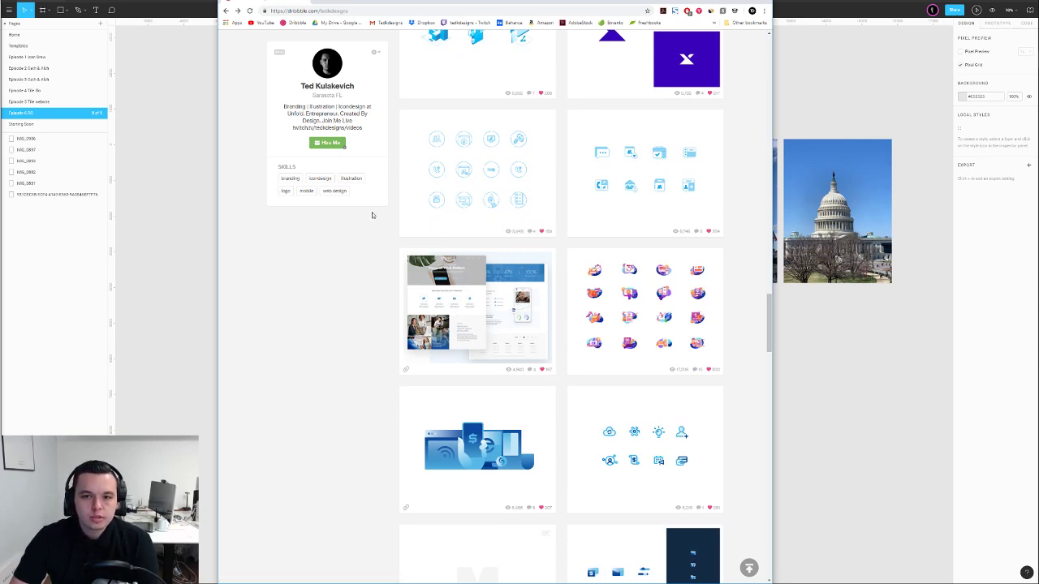
click(572, 162)
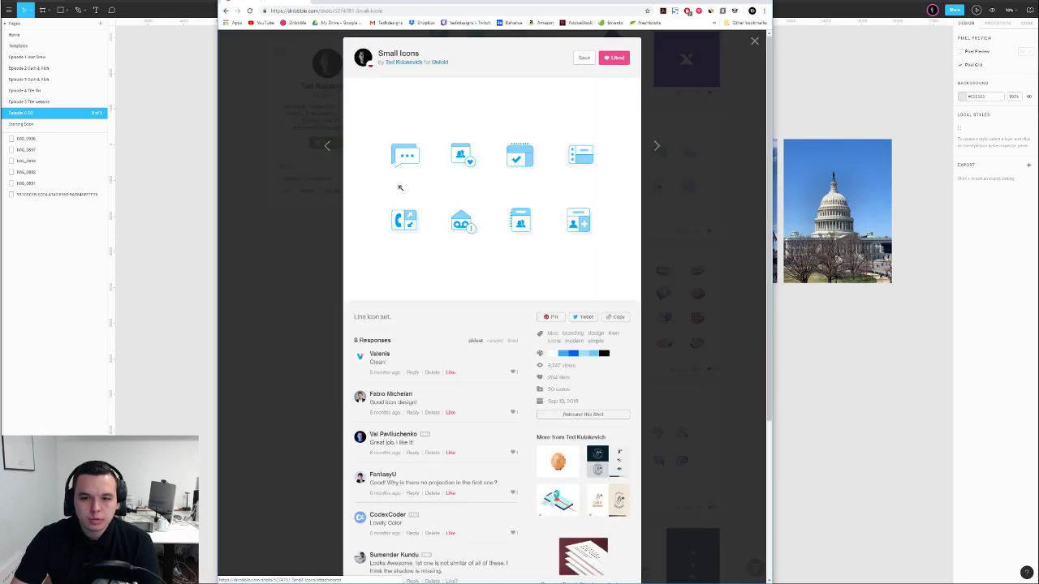
click(281, 217)
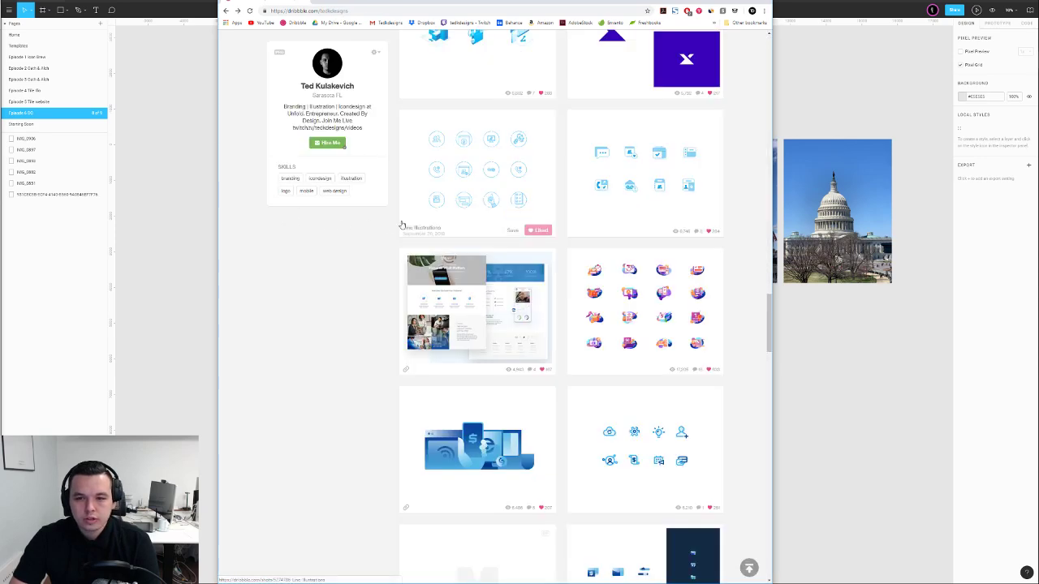
click(477, 178)
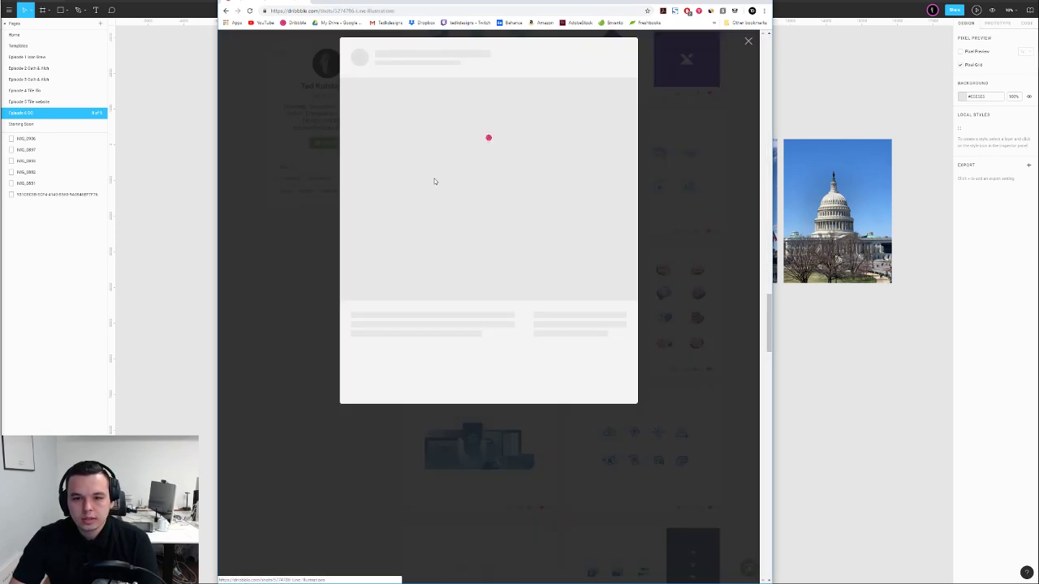
click(282, 243)
scroll(292, 256, down, 5)
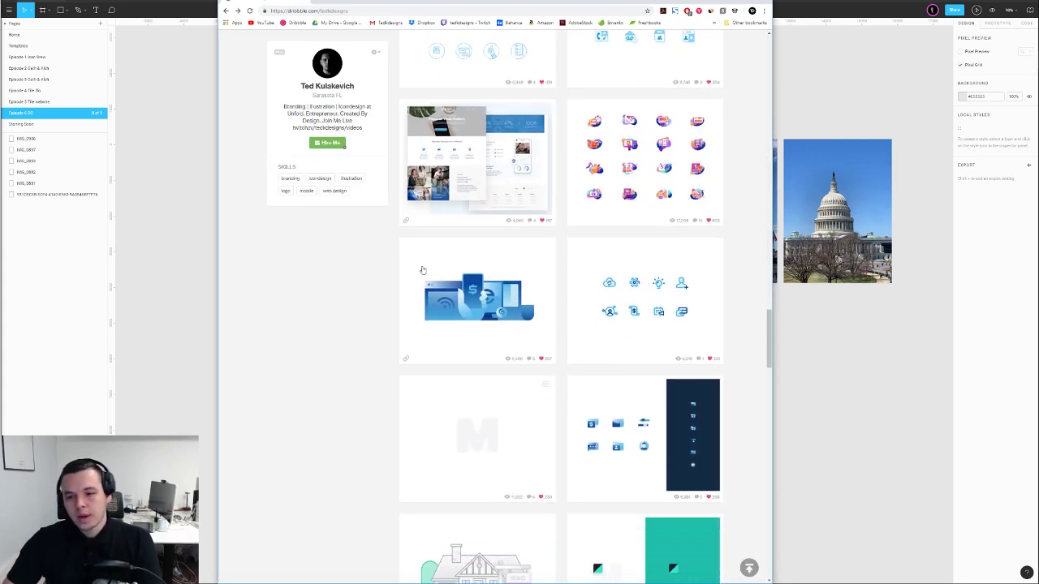
click(610, 264)
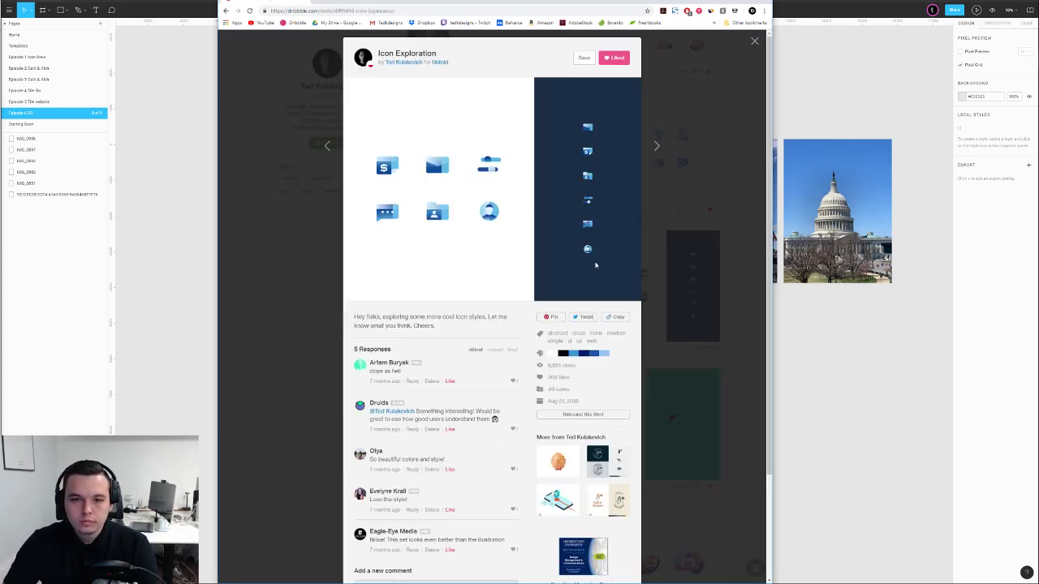
click(297, 263)
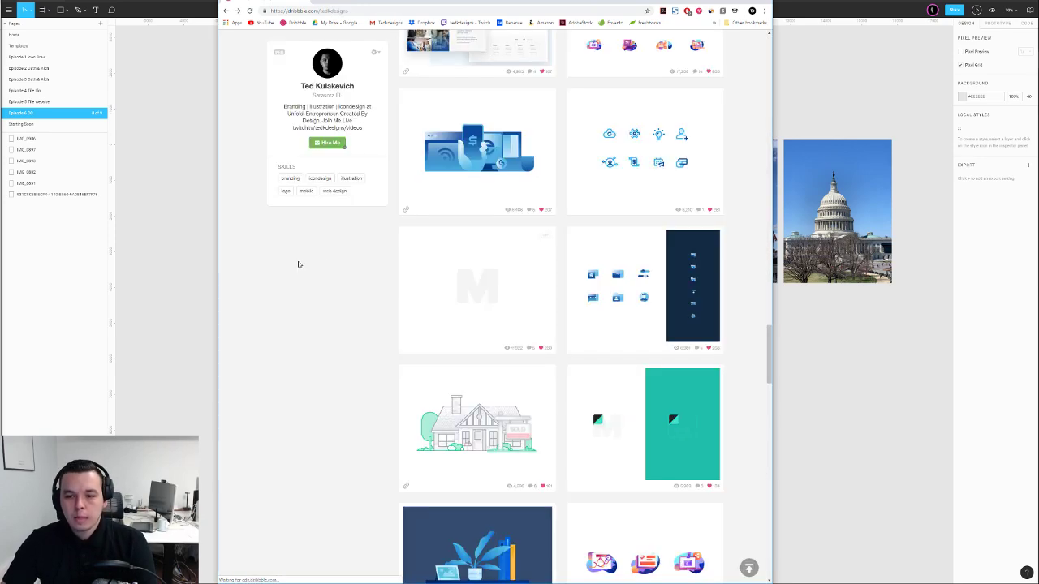
Scroll further and preview the Badges and Home Icons shots
scroll(328, 263, down, 4)
scroll(328, 263, down, 3)
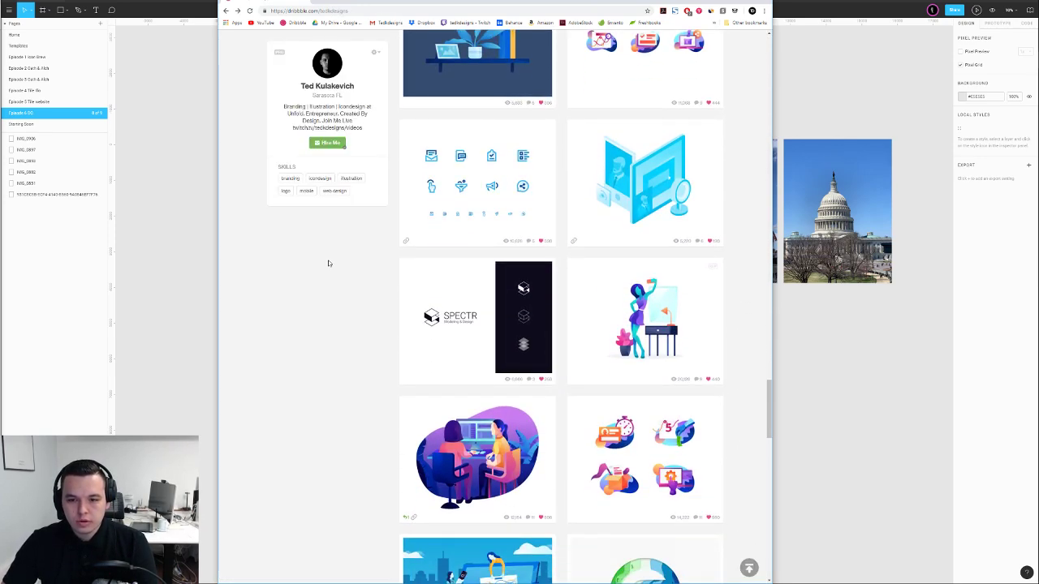
scroll(328, 263, down, 4)
scroll(328, 263, down, 3)
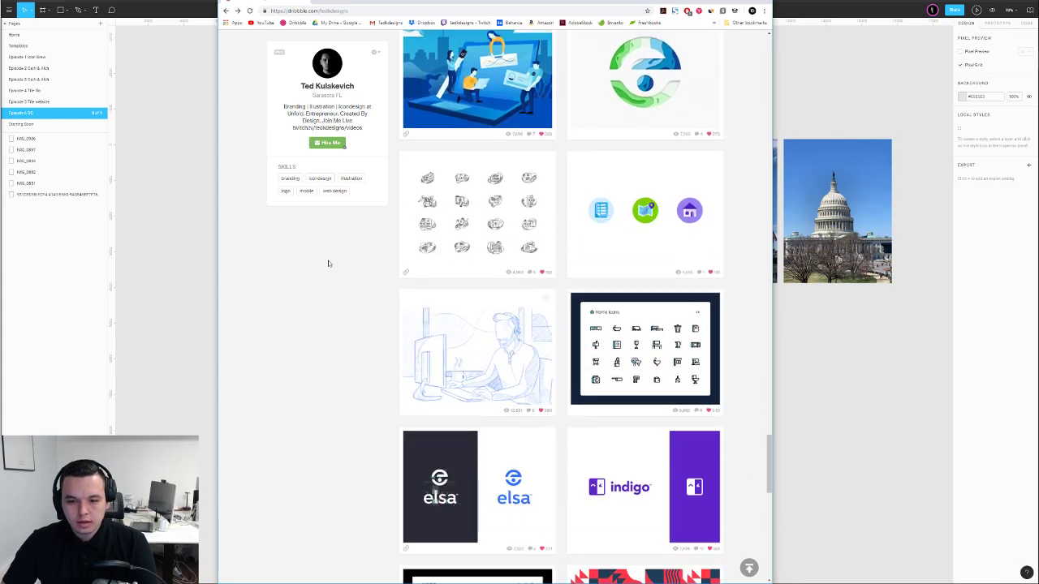
scroll(324, 264, down, 3)
scroll(324, 264, up, 3)
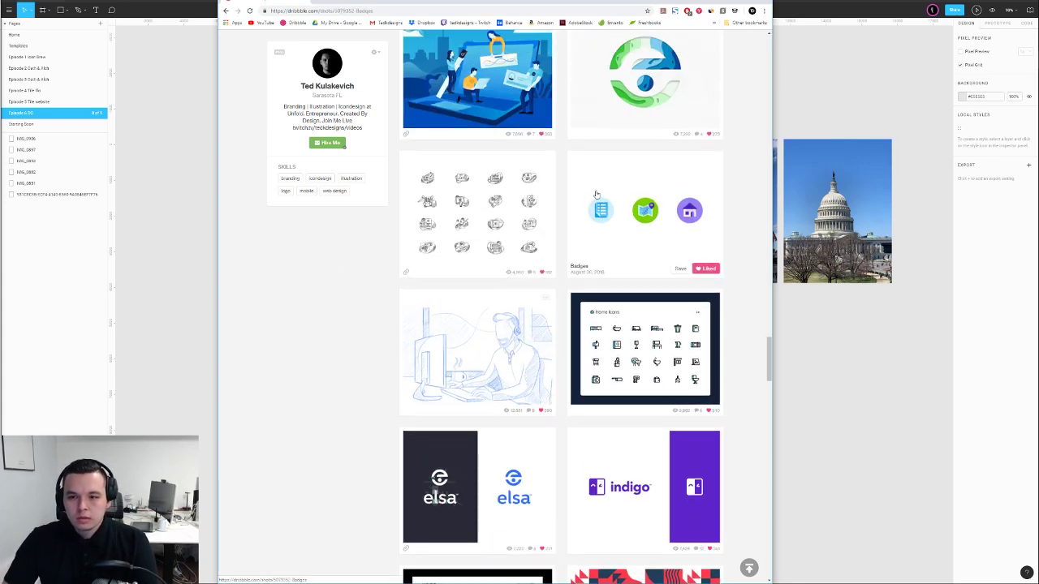
click(605, 231)
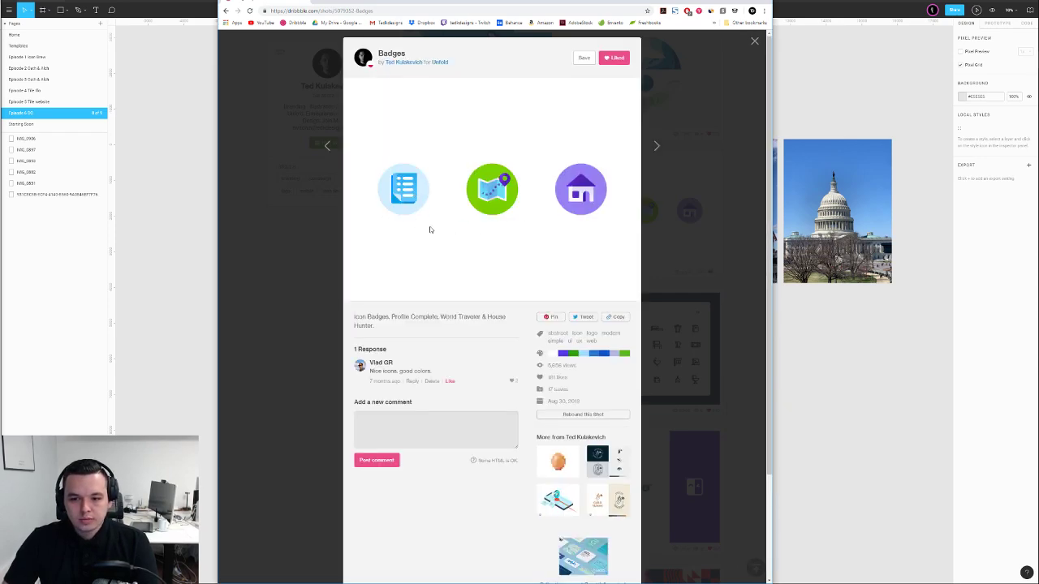
click(274, 263)
scroll(273, 262, down, 1)
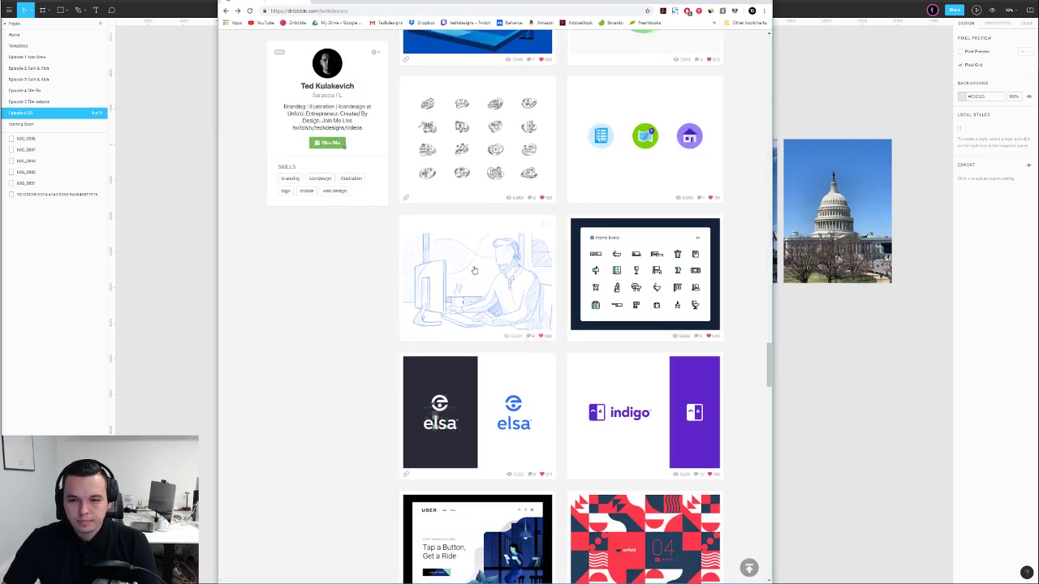
click(645, 349)
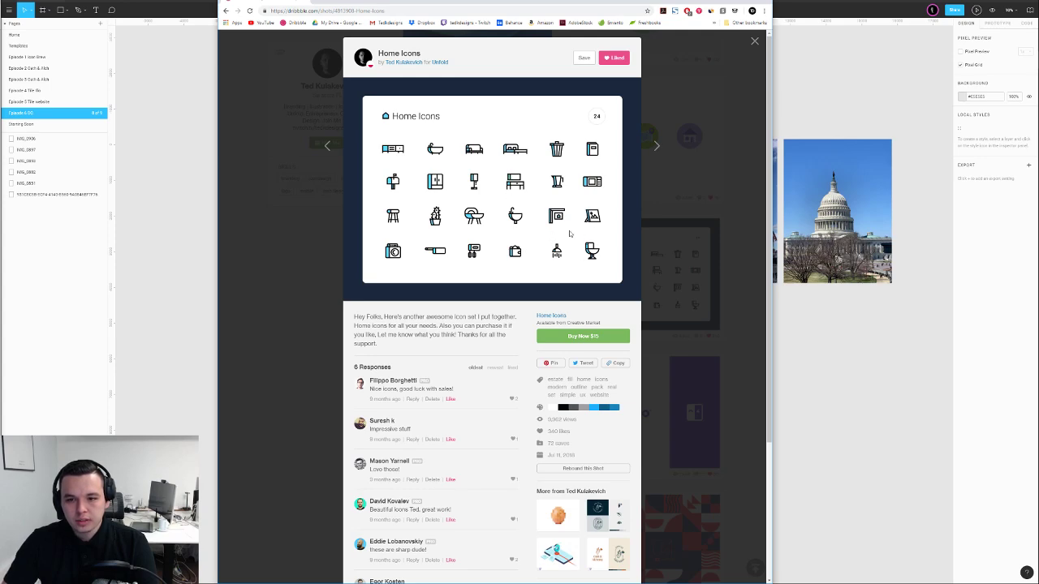
click(304, 225)
Open the Abstract Icon Set shot and view its attachment of named icons
scroll(305, 224, down, 5)
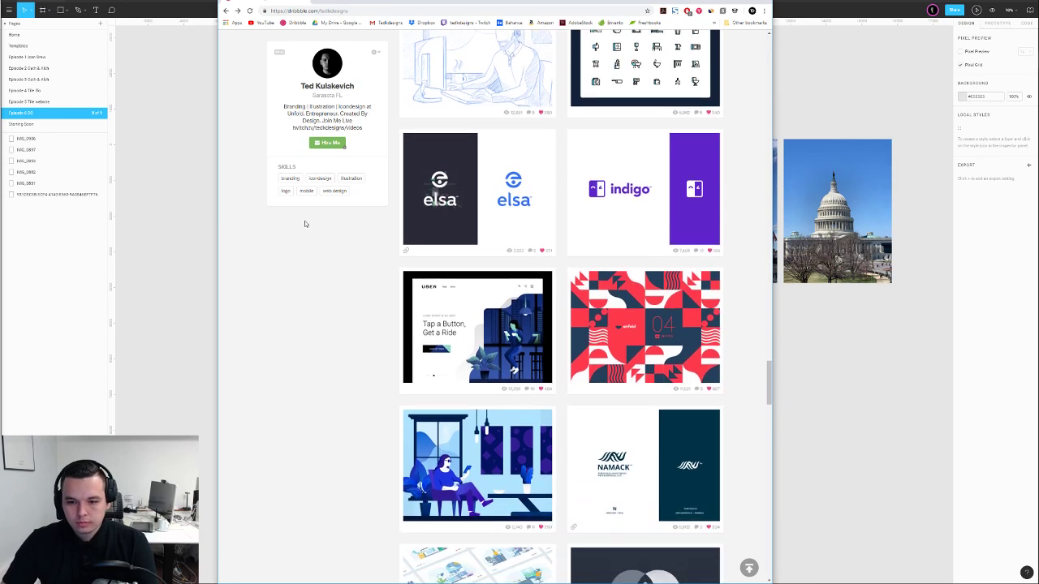
scroll(306, 224, down, 5)
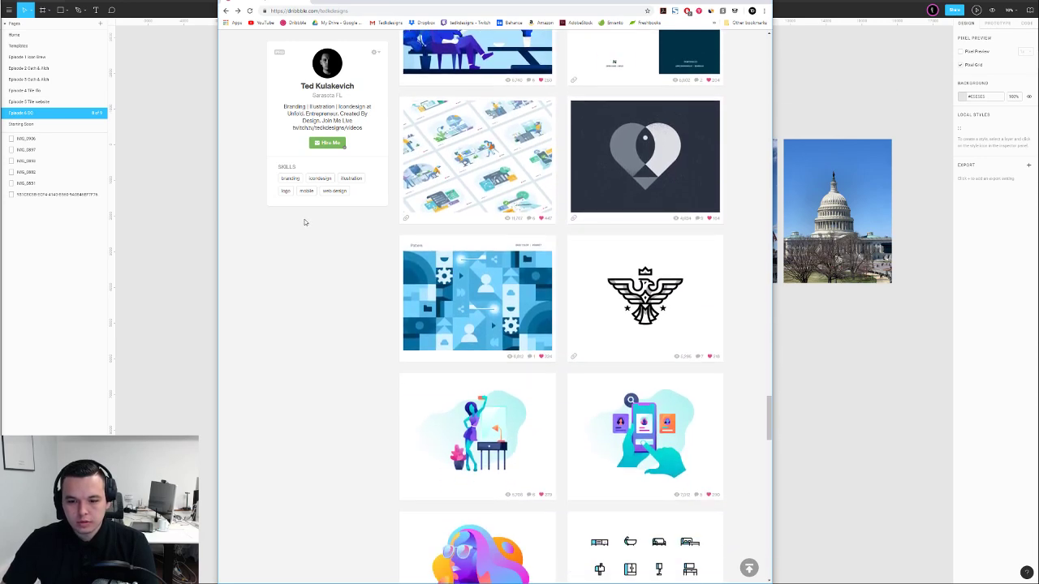
scroll(305, 224, down, 2)
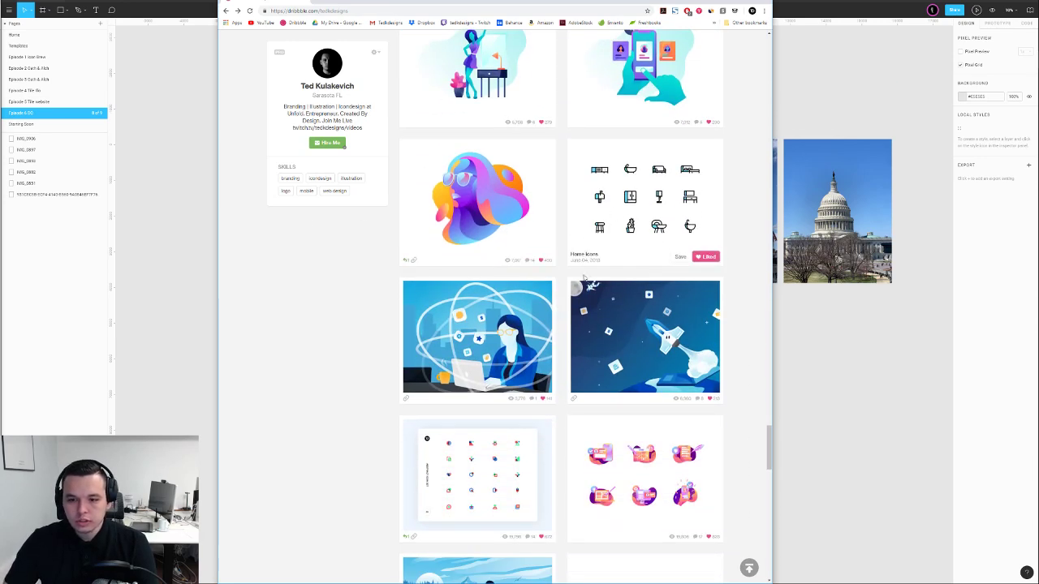
scroll(590, 276, down, 3)
click(479, 244)
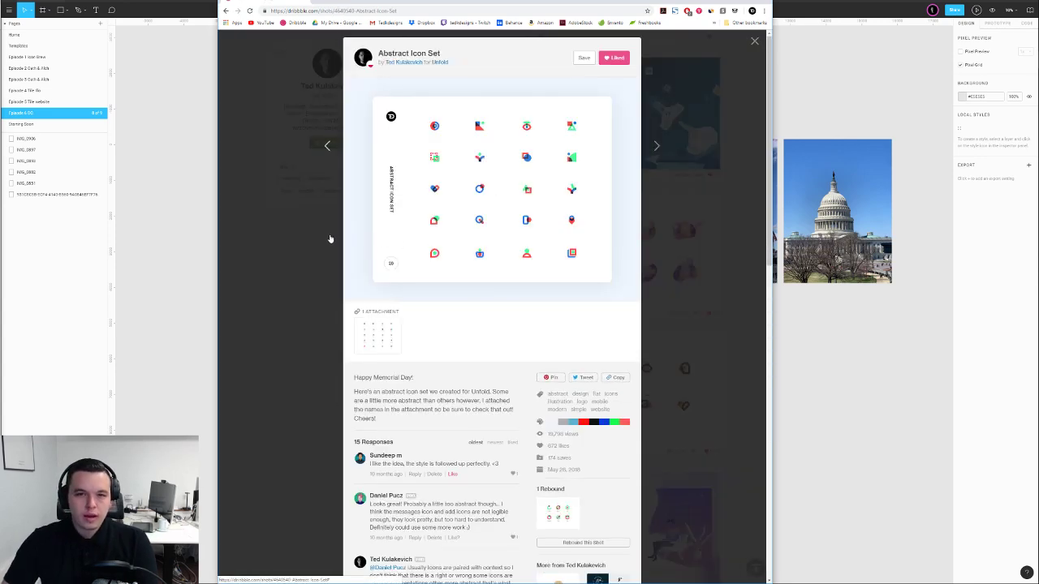
click(380, 334)
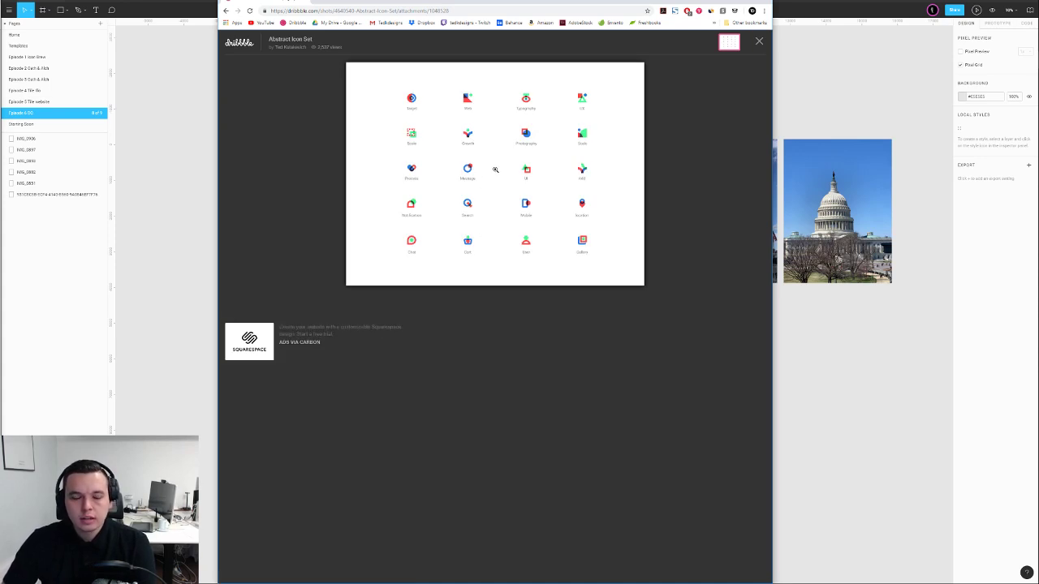
click(759, 43)
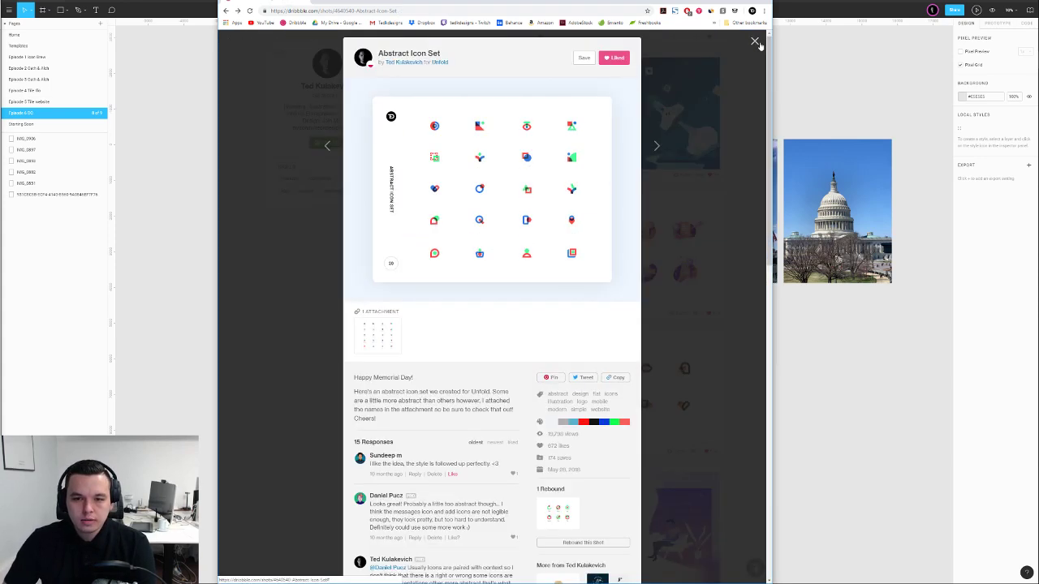
scroll(442, 212, down, 3)
click(266, 245)
scroll(267, 242, down, 5)
click(620, 173)
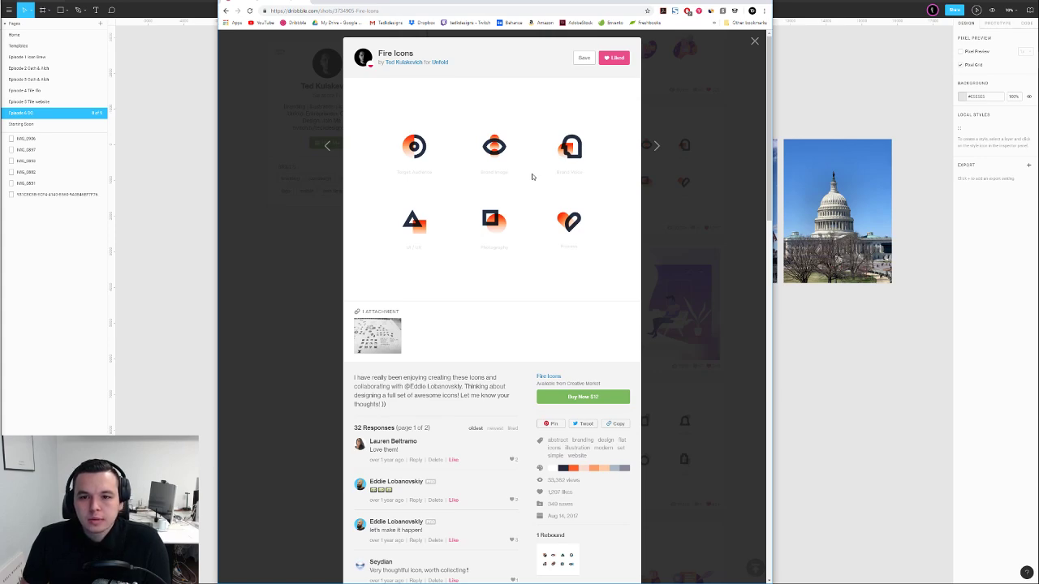
scroll(527, 207, down, 1)
scroll(504, 221, up, 1)
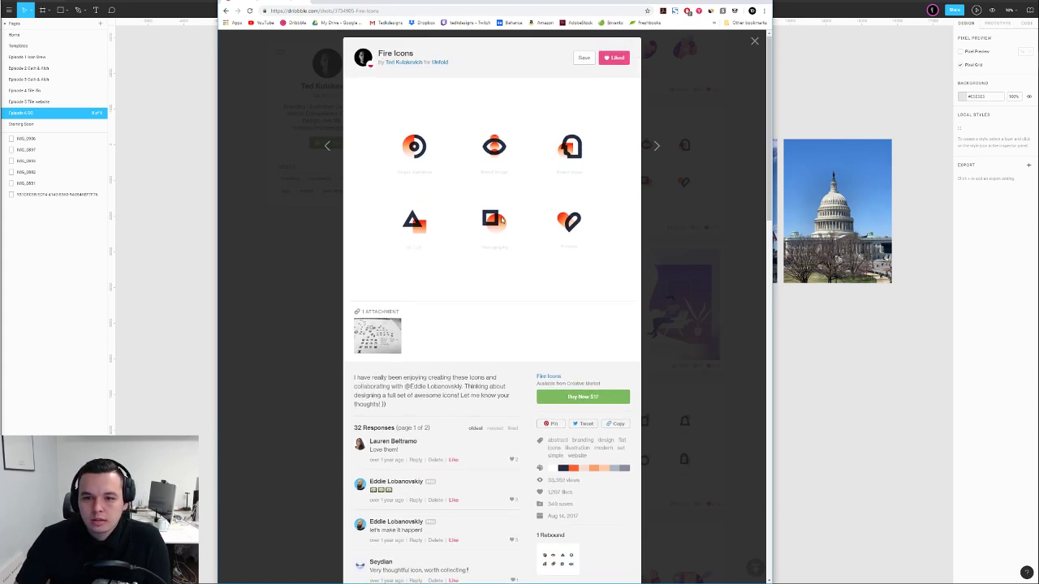
click(375, 333)
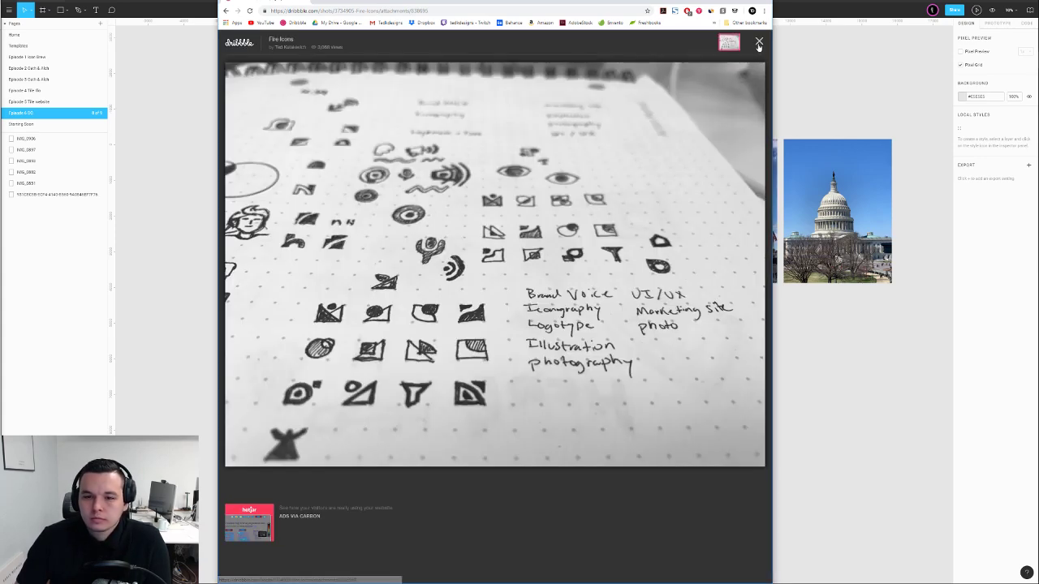
click(759, 41)
click(690, 69)
scroll(694, 73, down, 3)
click(477, 249)
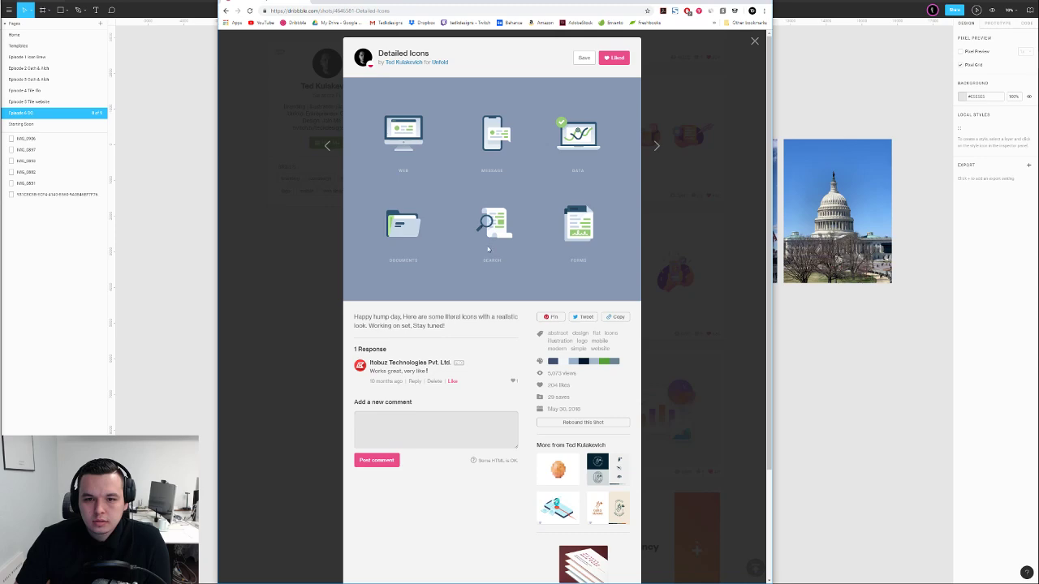
click(306, 255)
scroll(327, 246, down, 1)
scroll(340, 252, up, 4)
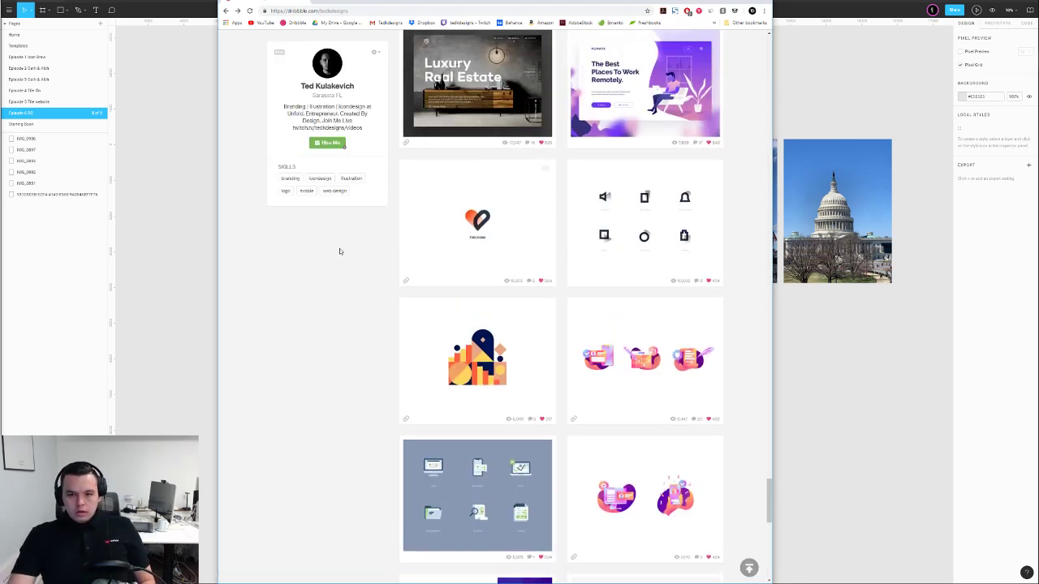
scroll(340, 252, up, 15)
scroll(373, 74, up, 15)
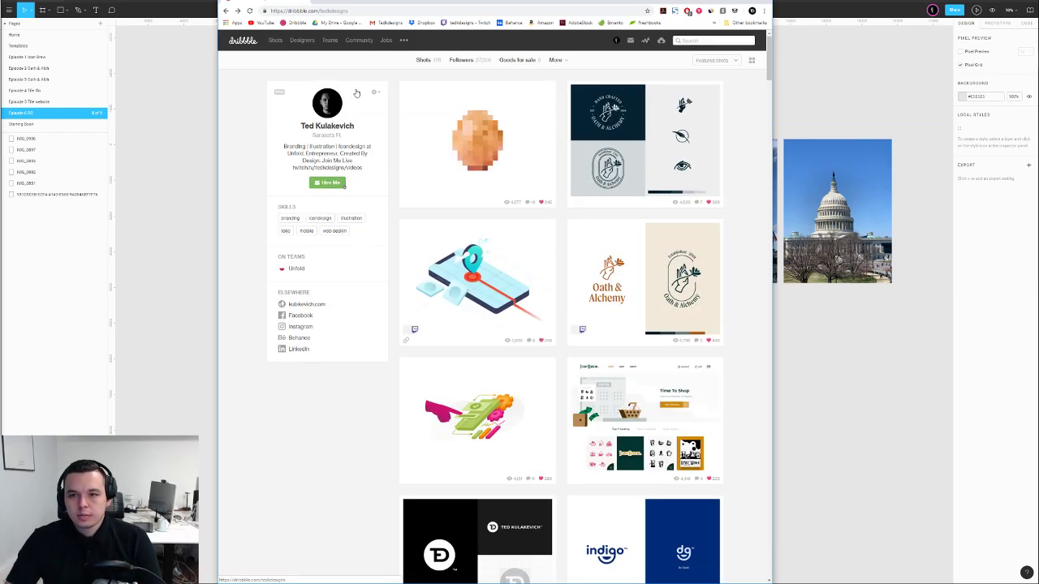
Search Dribbble for 'icons', widen the browser window and scroll the results
click(695, 40)
text(ico)
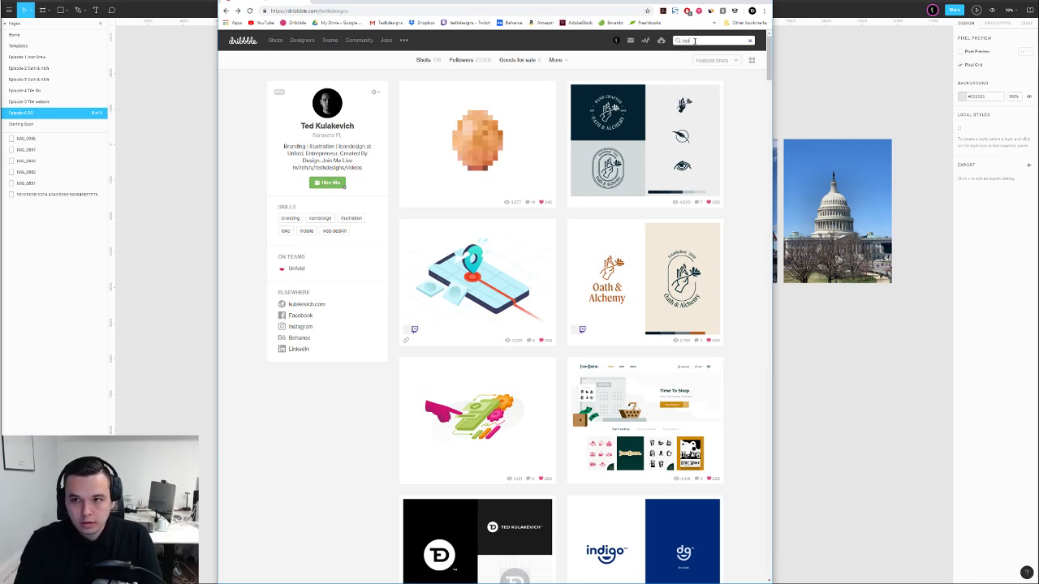
text(ns)
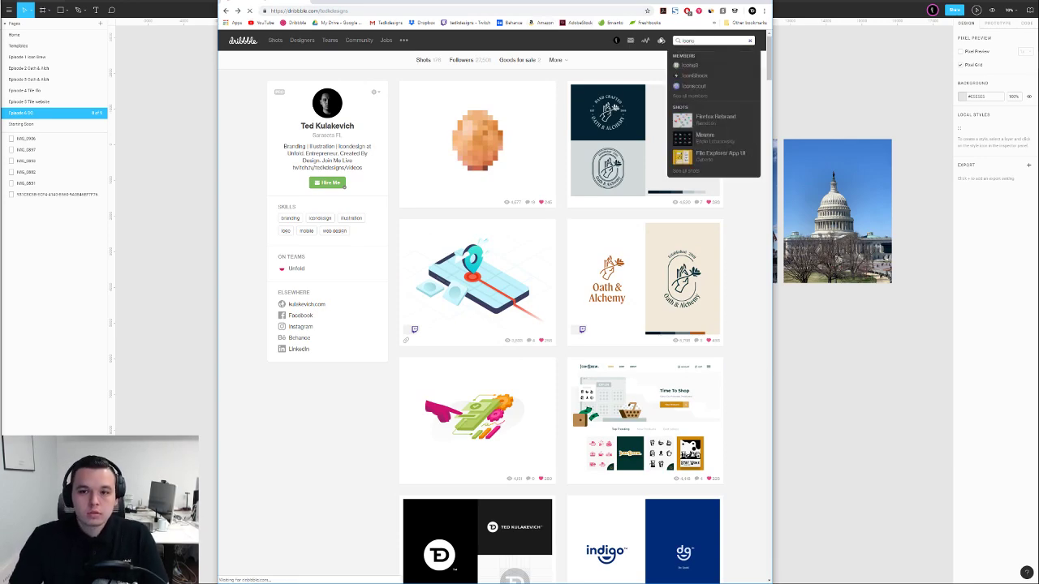
key(Return)
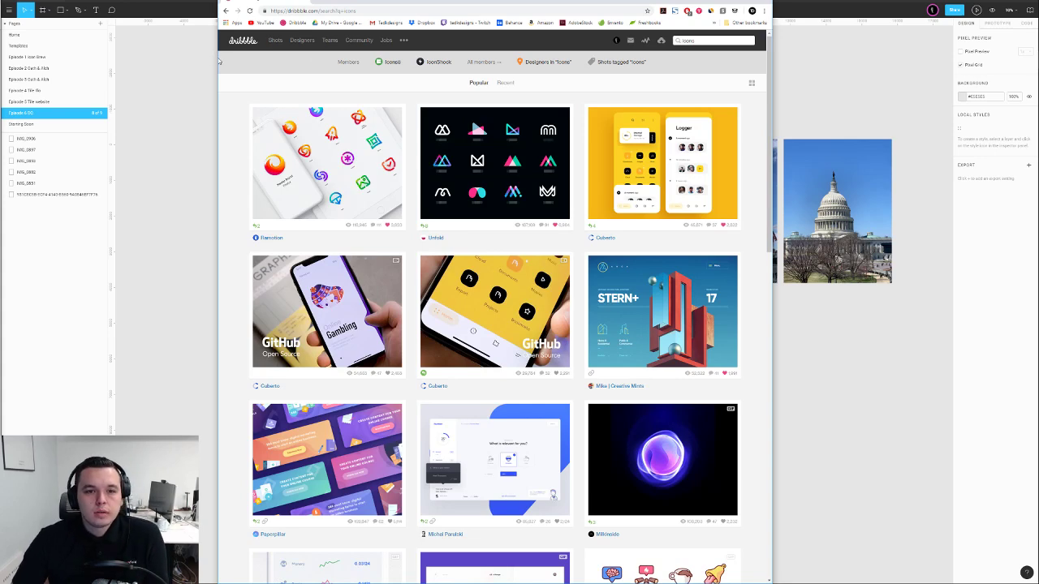
drag(218, 63, 135, 62)
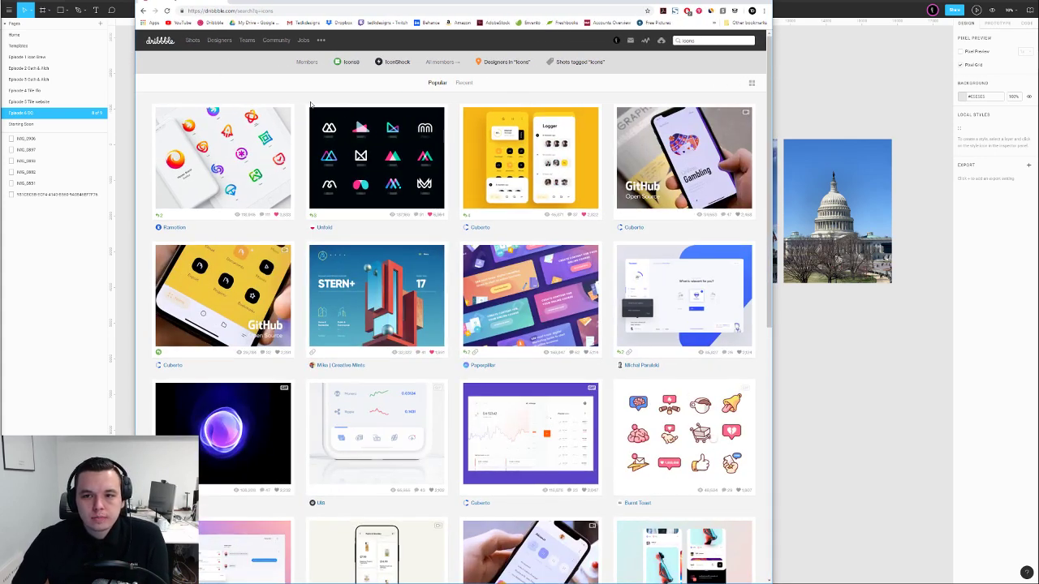
scroll(385, 114, down, 3)
scroll(385, 114, down, 1)
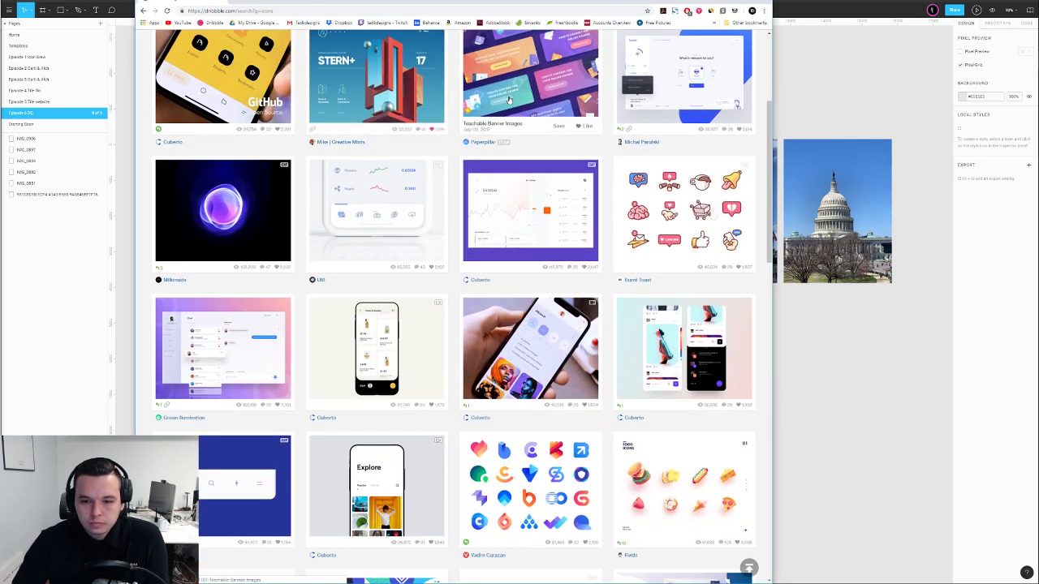
On the engraving illustrator's profile, view the For the Church badge shot, then scroll their shots
click(242, 3)
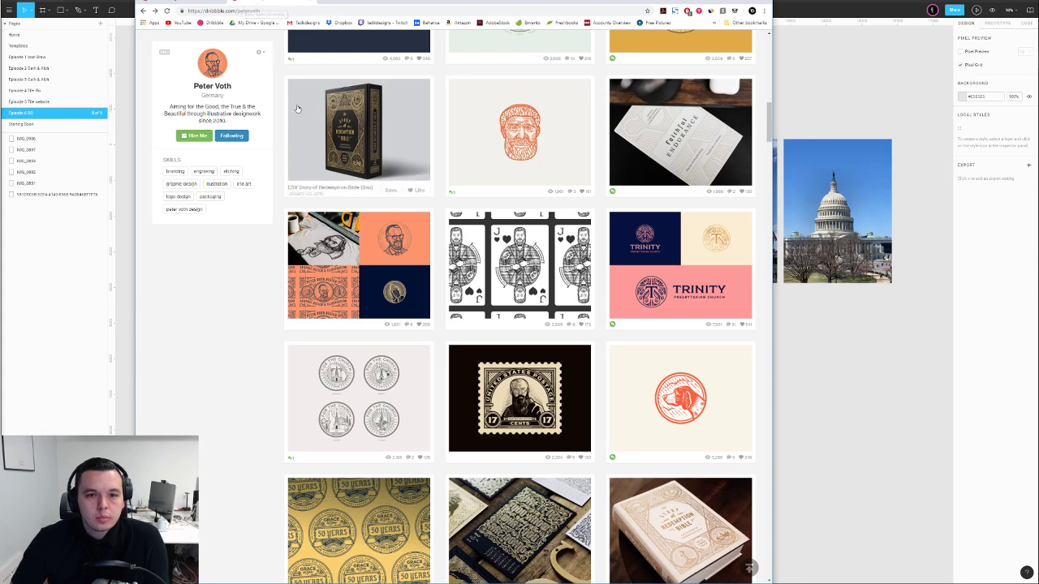
scroll(301, 111, up, 6)
scroll(318, 106, up, 3)
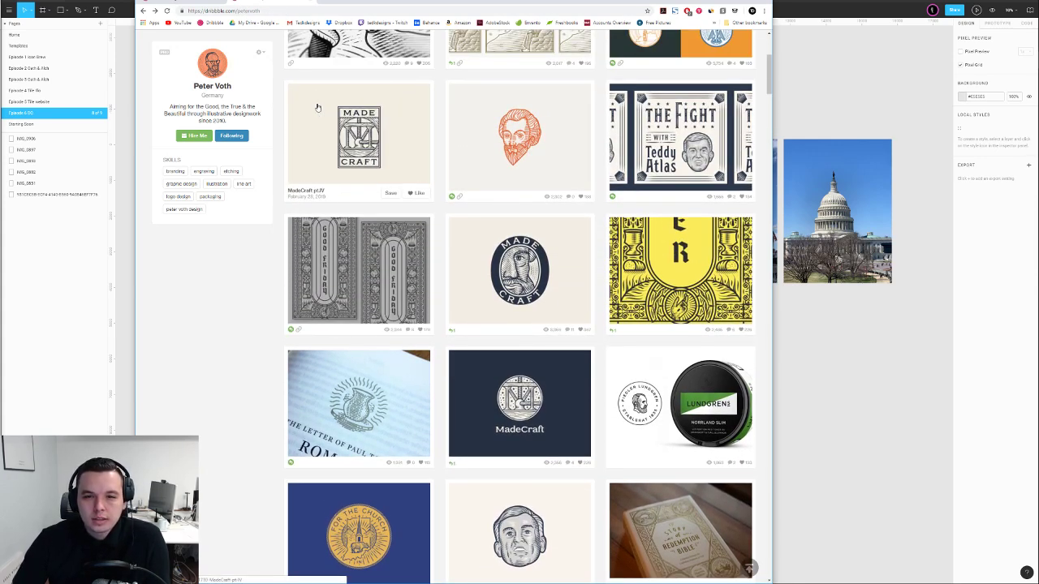
scroll(318, 106, up, 4)
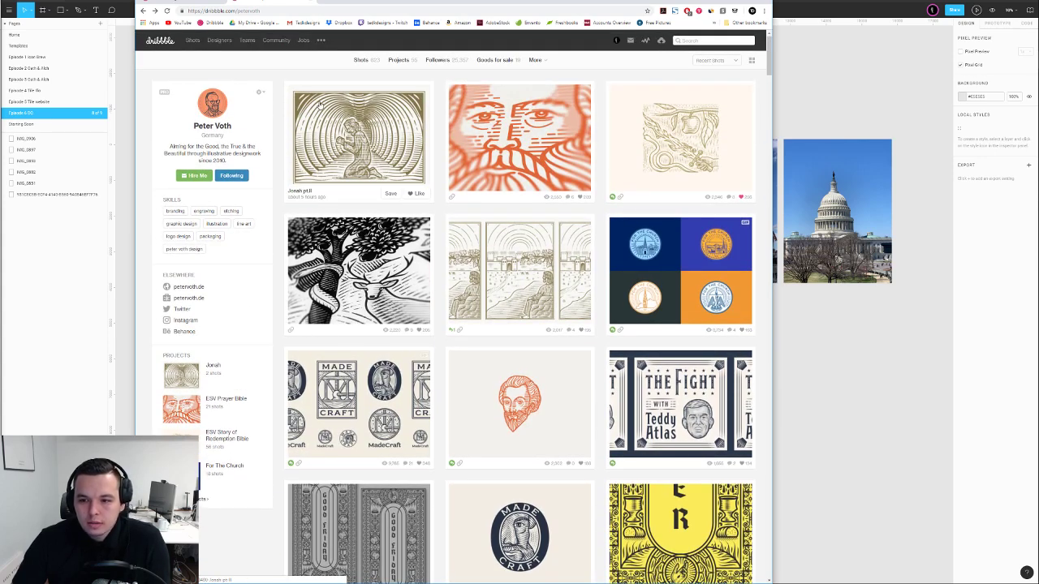
click(649, 251)
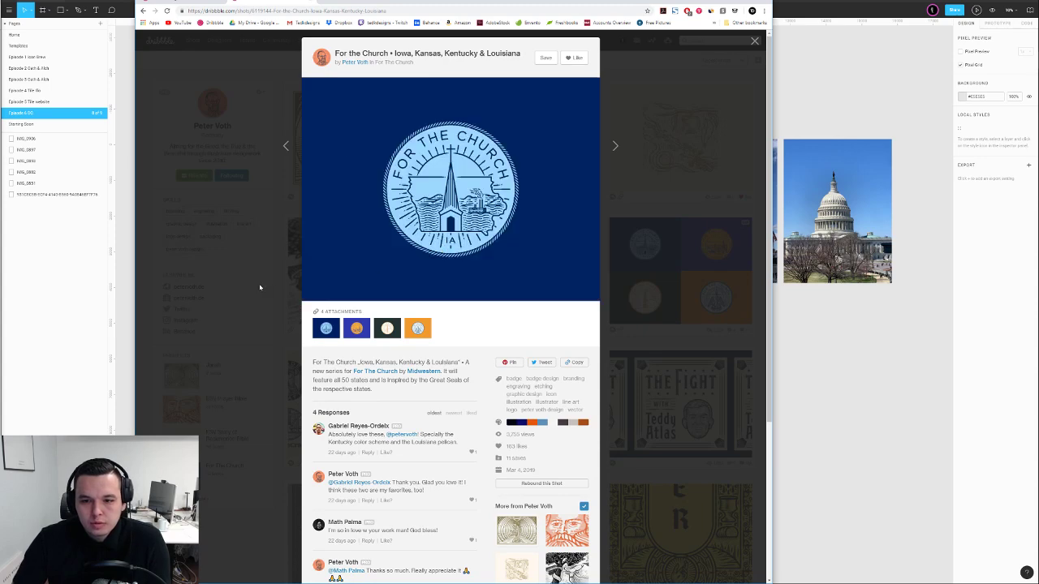
click(230, 317)
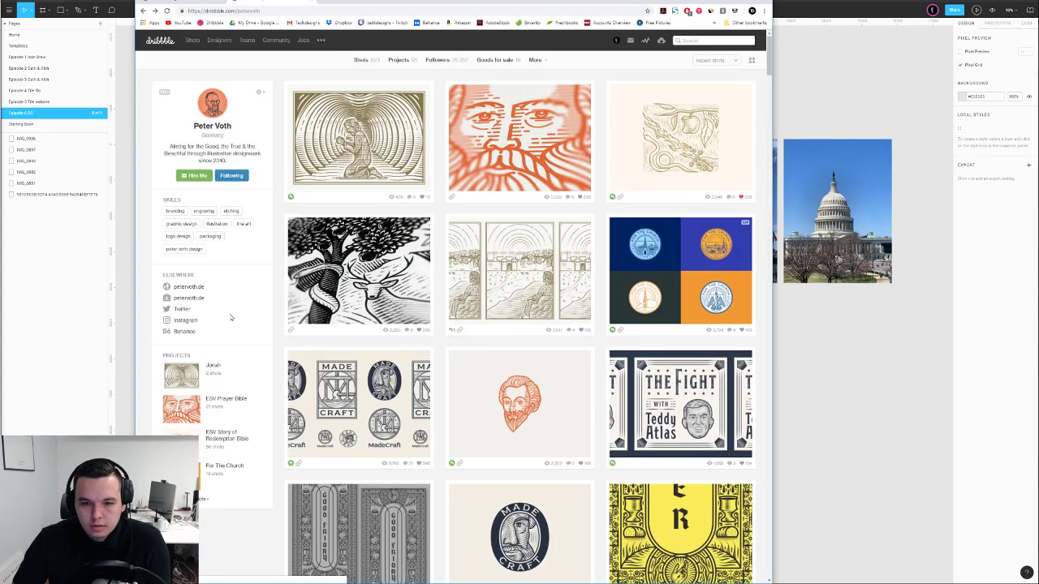
scroll(233, 318, down, 3)
scroll(234, 318, down, 5)
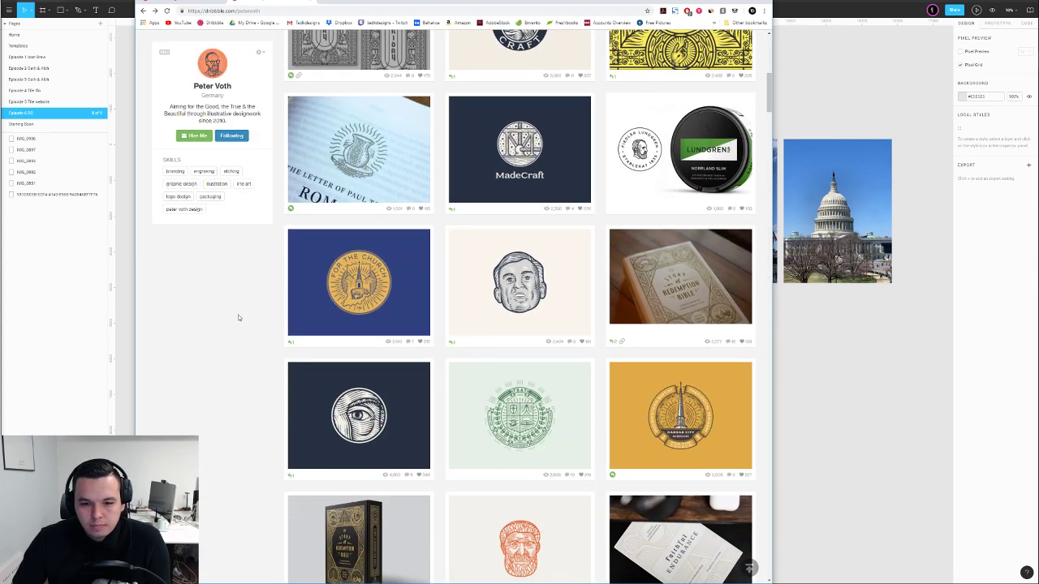
scroll(249, 299, down, 3)
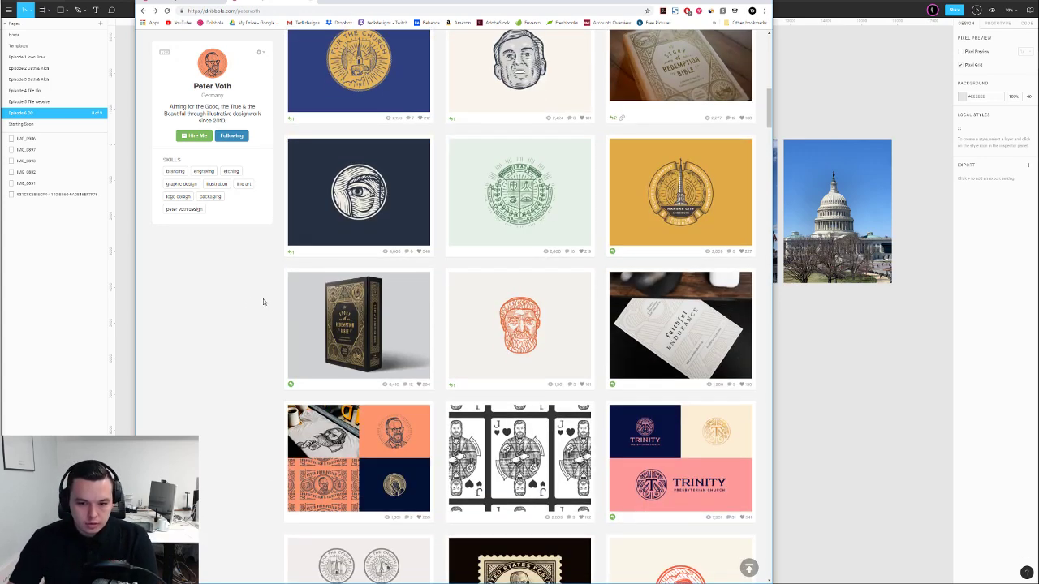
scroll(266, 298, down, 2)
scroll(268, 297, down, 3)
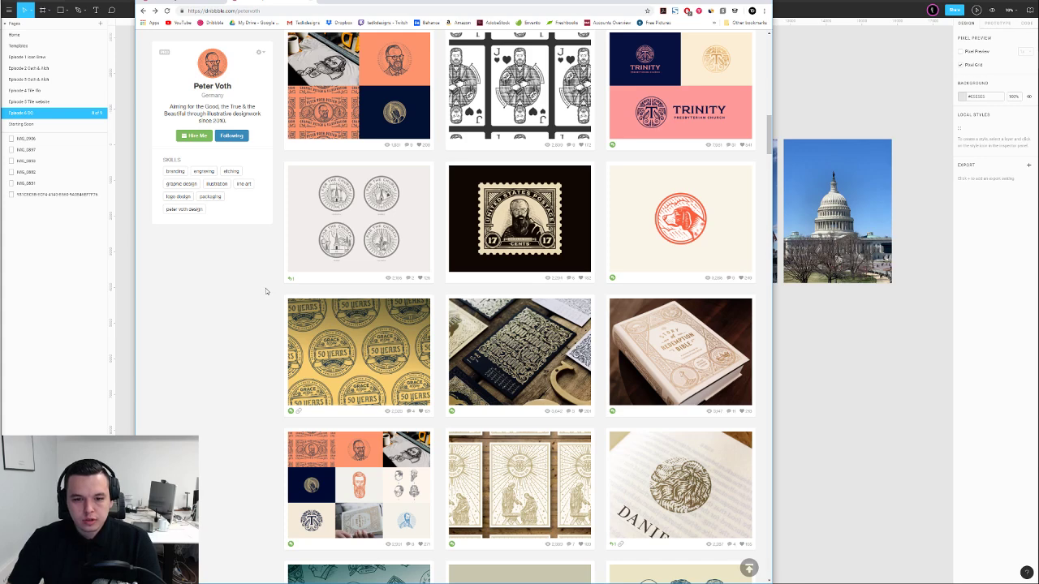
scroll(266, 291, down, 1)
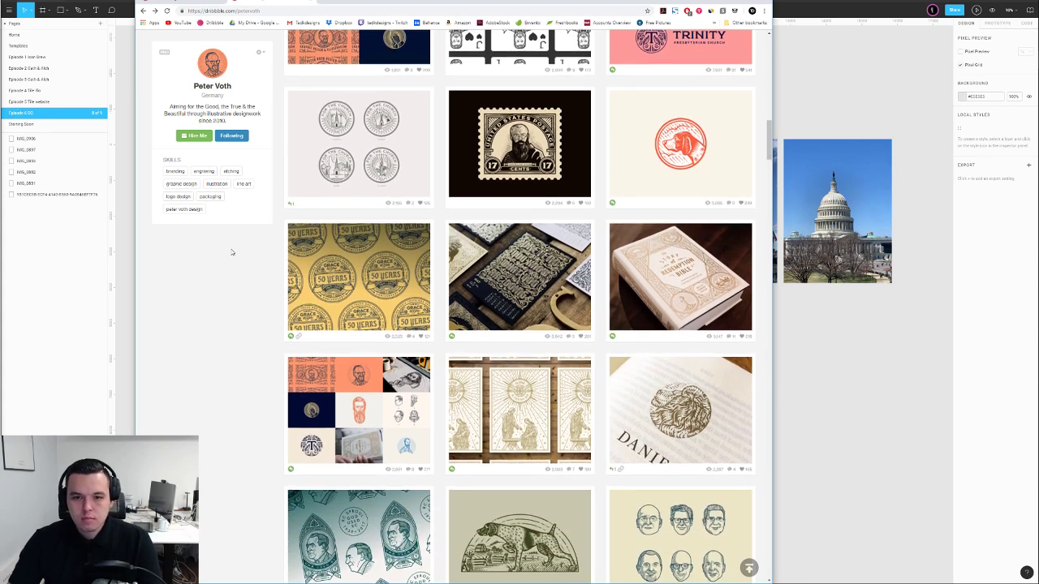
scroll(231, 253, down, 5)
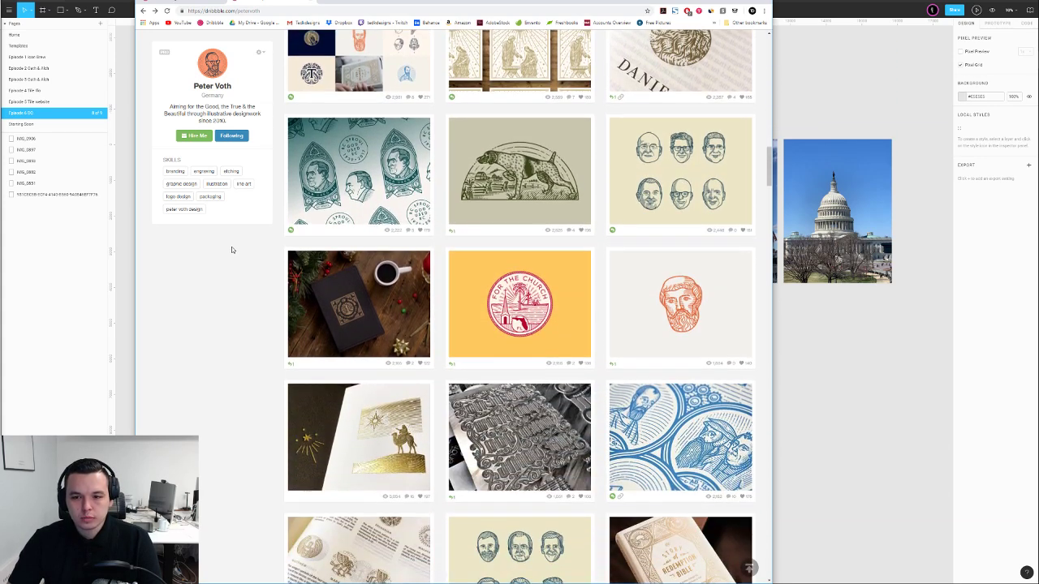
Scroll further down the icons search results, then return to Figma
click(234, 4)
scroll(580, 87, down, 3)
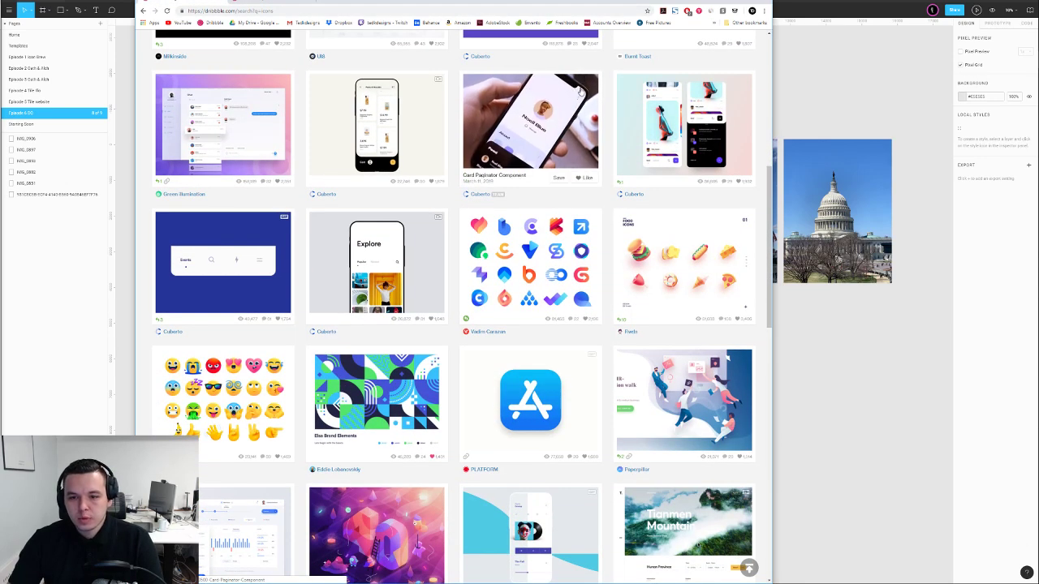
scroll(579, 86, down, 4)
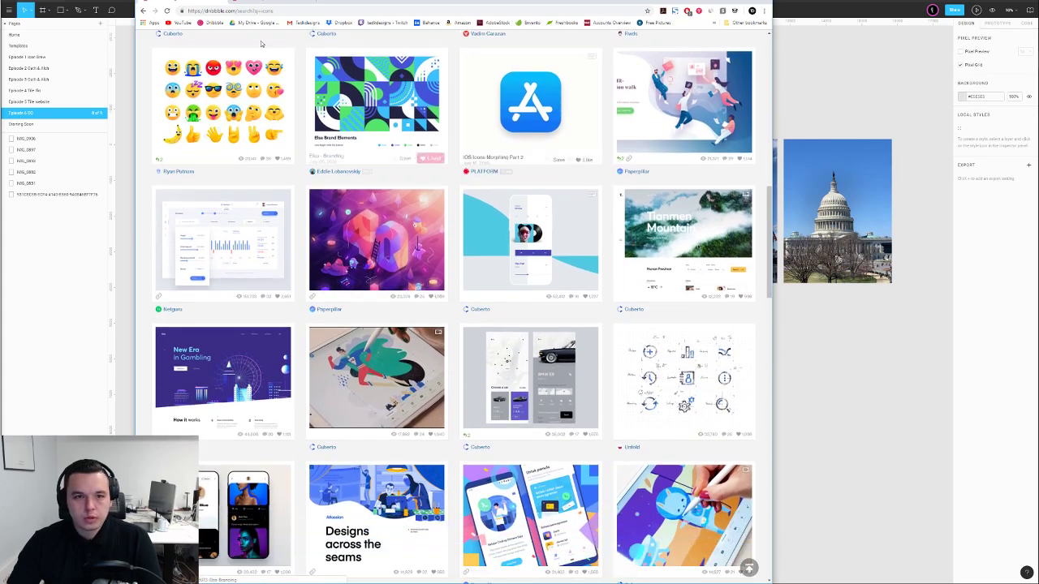
scroll(270, 44, down, 3)
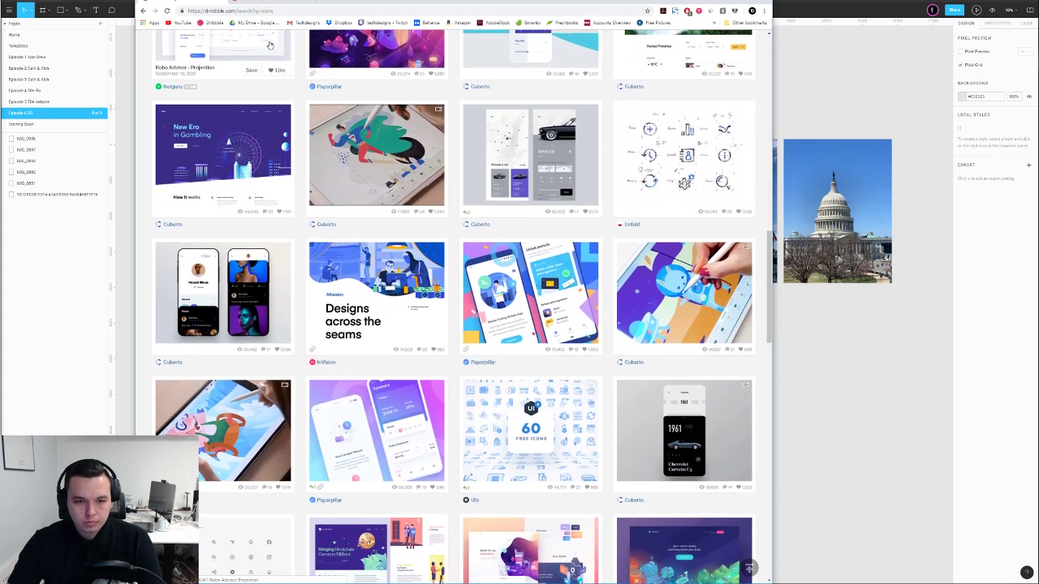
click(183, 3)
Centre the Figma landmark photos, then return the Dribbble results widened to three columns and scroll down
drag(183, 4, 0, 11)
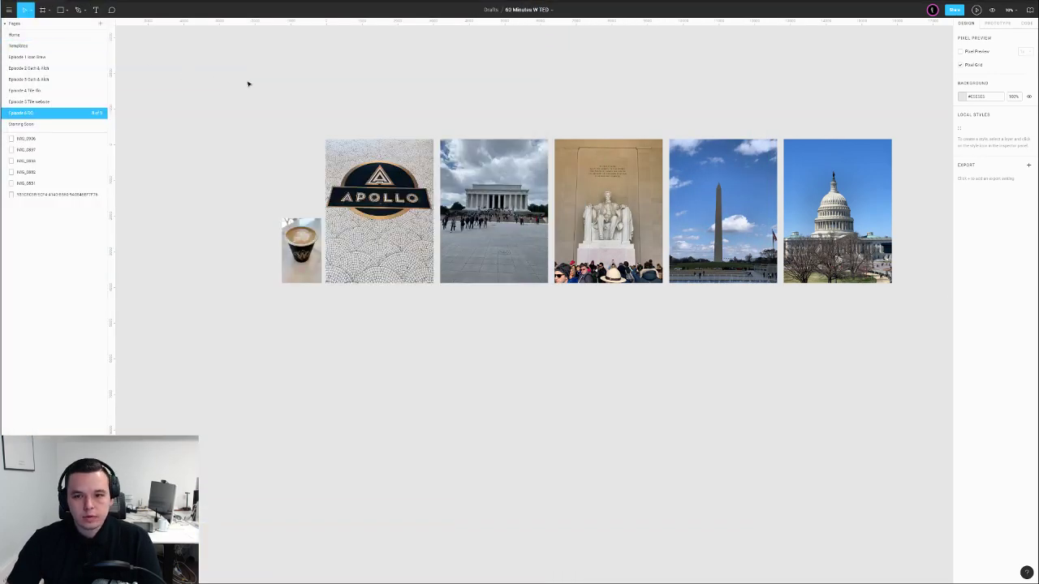
drag(487, 114, 409, 109)
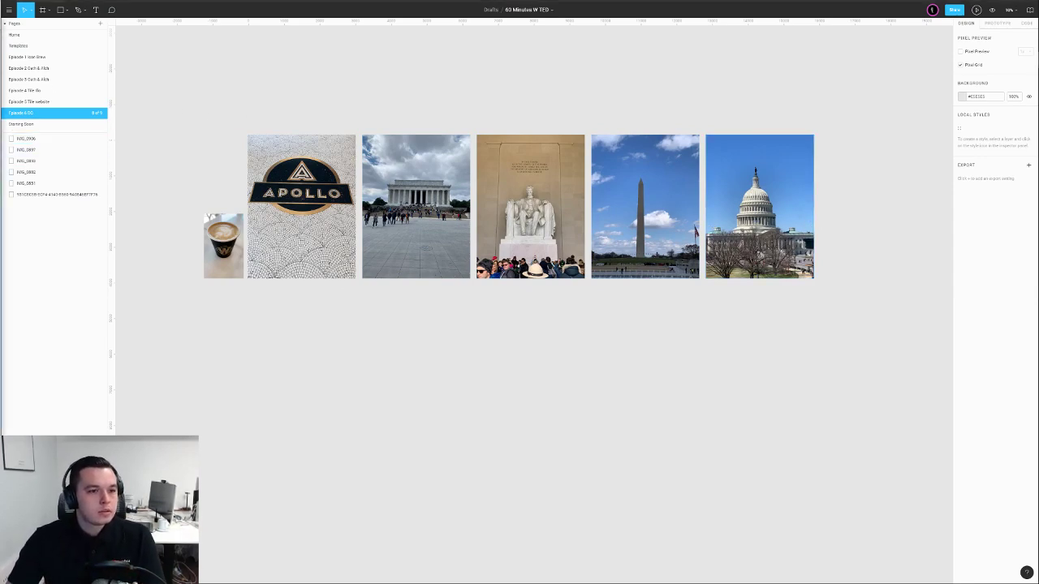
drag(473, 35, 516, 3)
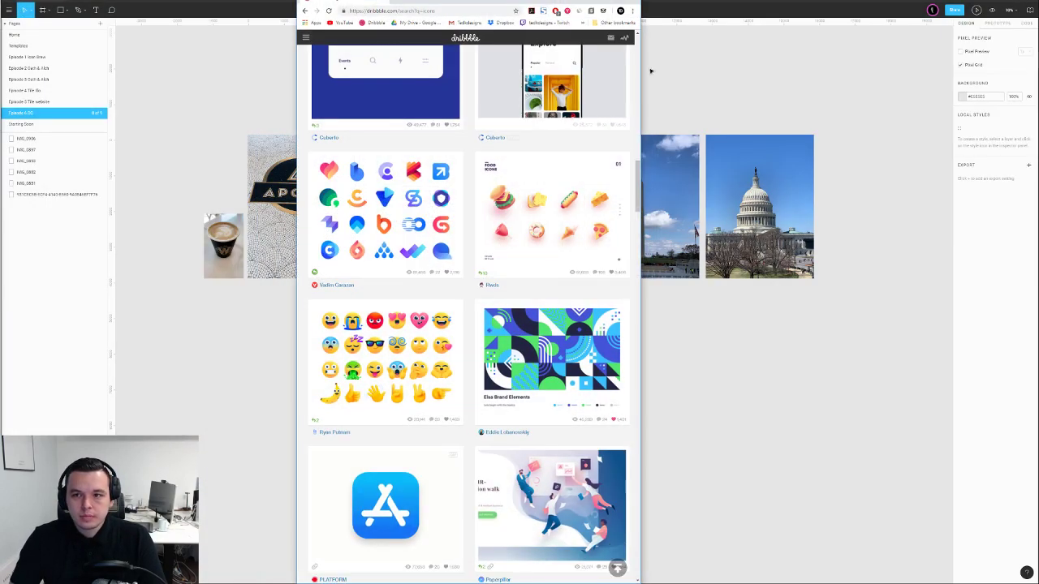
drag(641, 76, 849, 89)
scroll(564, 201, down, 10)
scroll(564, 201, down, 1)
scroll(588, 210, down, 5)
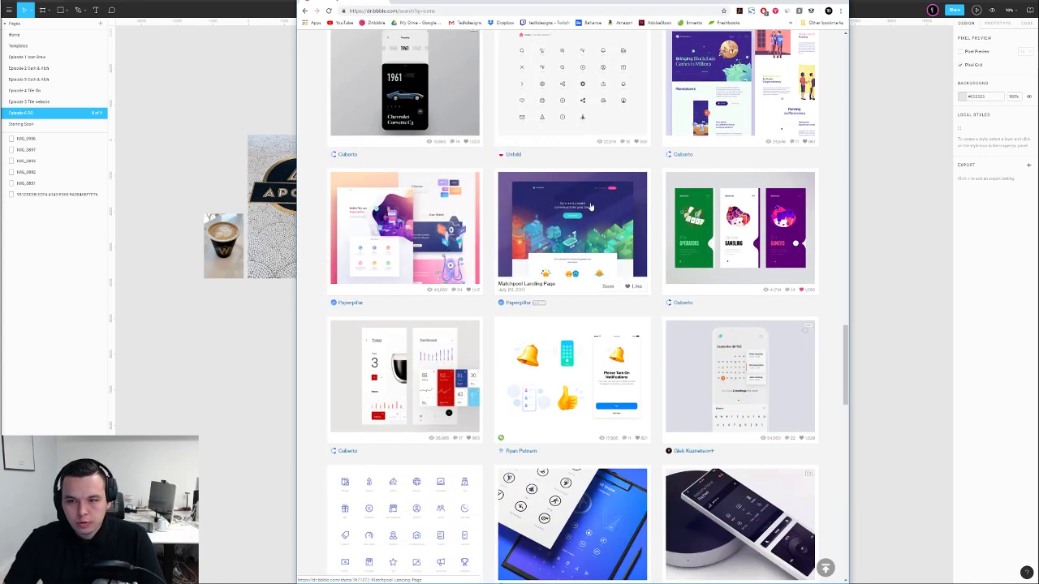
scroll(591, 206, down, 6)
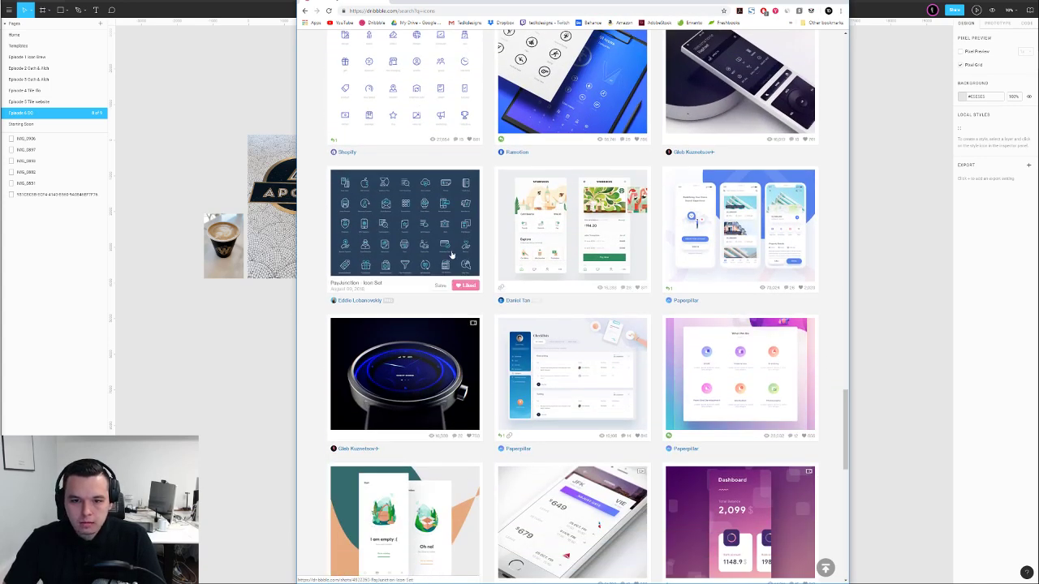
scroll(463, 250, down, 4)
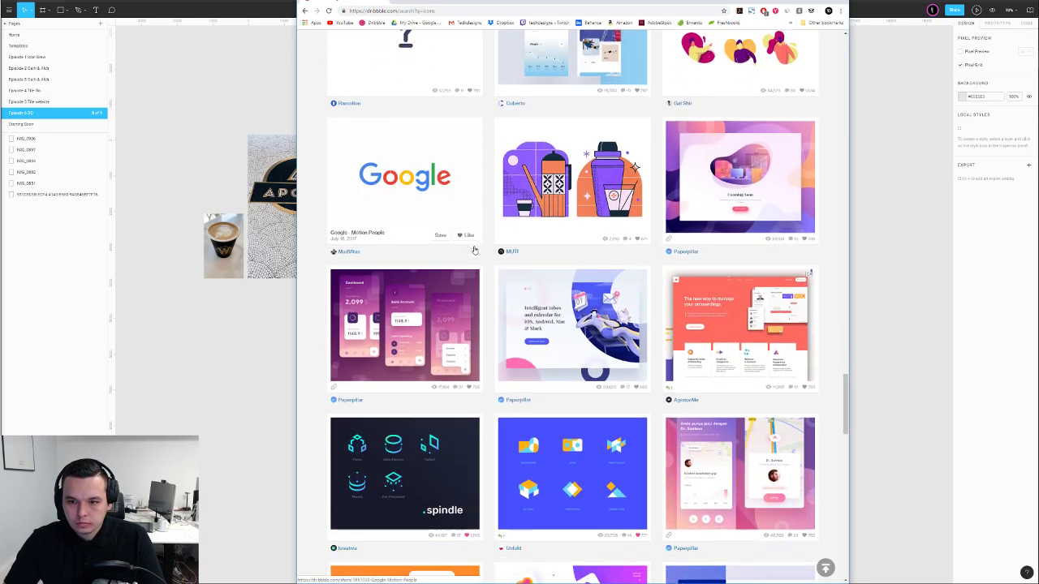
Browse the first page of Dribbble 'icons' search results
scroll(473, 222, up, 1)
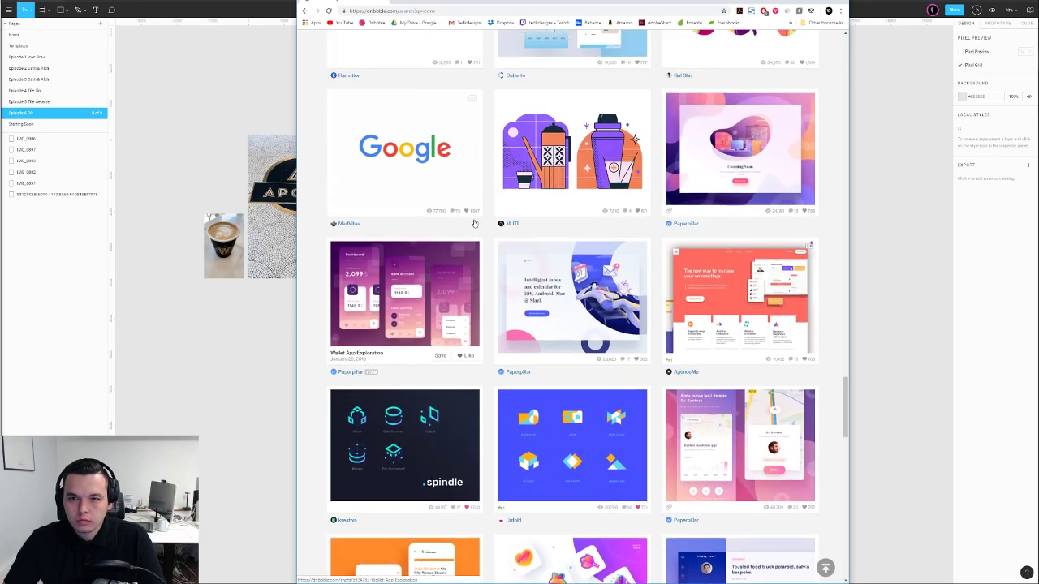
scroll(474, 221, down, 3)
scroll(475, 220, down, 6)
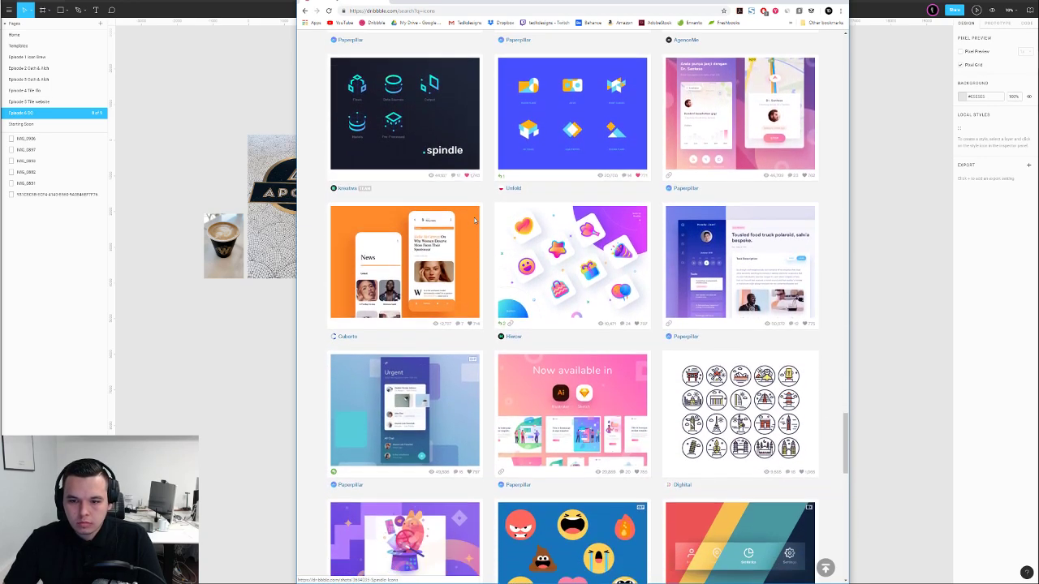
scroll(475, 224, down, 5)
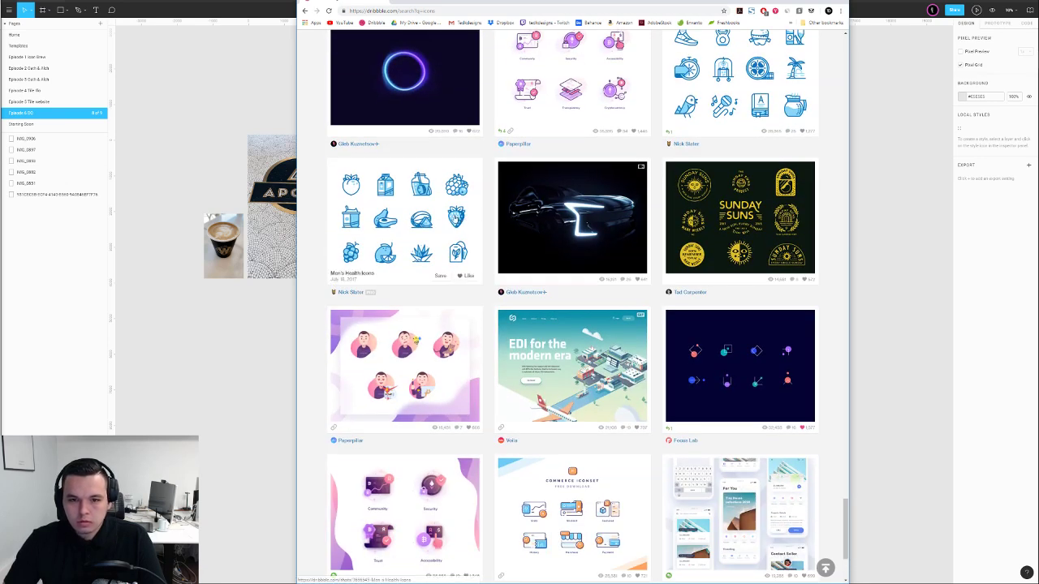
scroll(411, 212, up, 2)
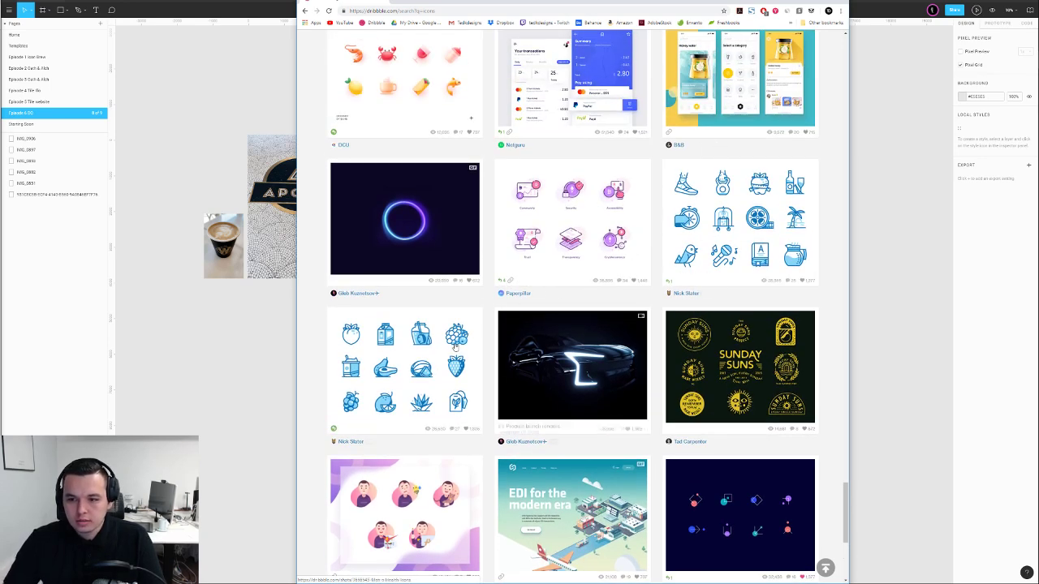
scroll(445, 346, down, 1)
scroll(381, 311, down, 3)
Load more icon shots and scroll down past 'We make interfaces.' and 'Mini Banner'
click(545, 446)
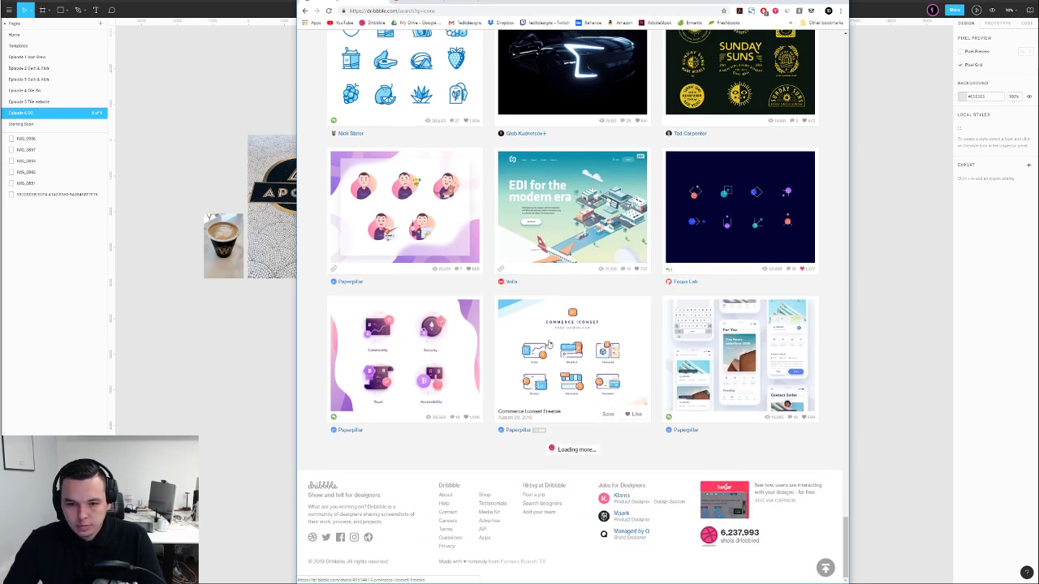
scroll(546, 390, down, 7)
scroll(532, 325, down, 5)
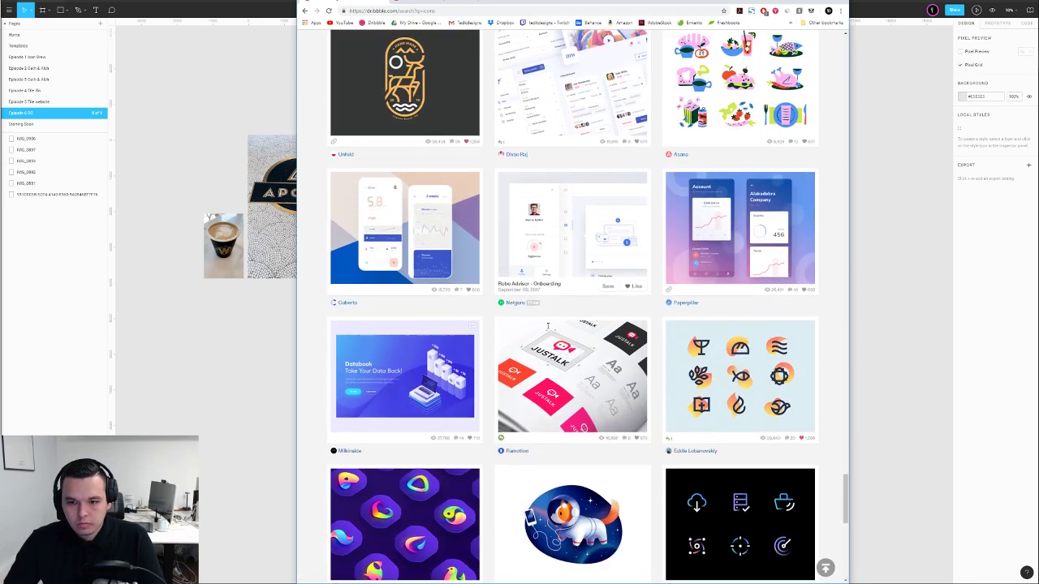
scroll(534, 317, down, 7)
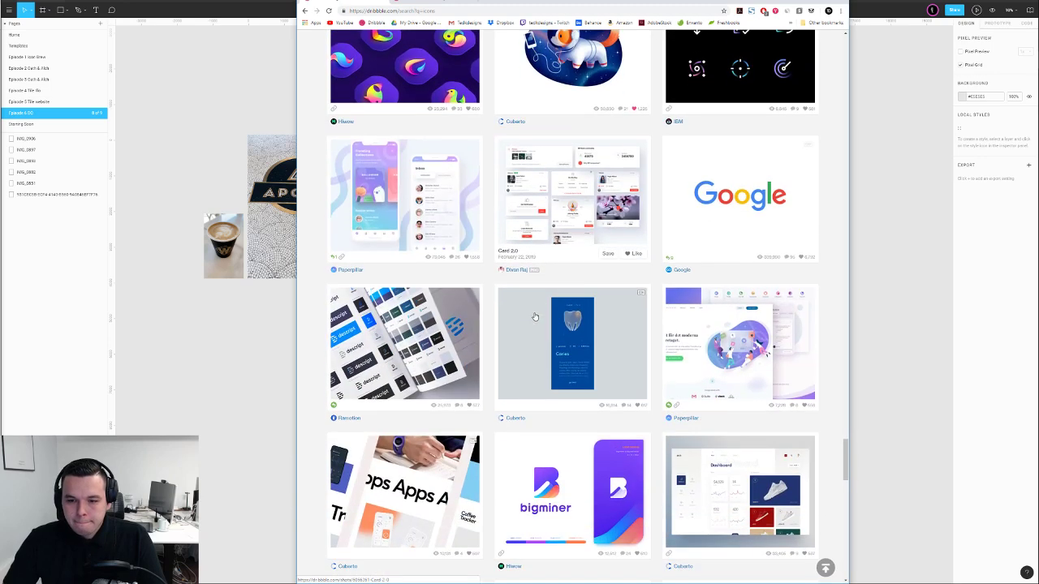
scroll(536, 312, down, 1)
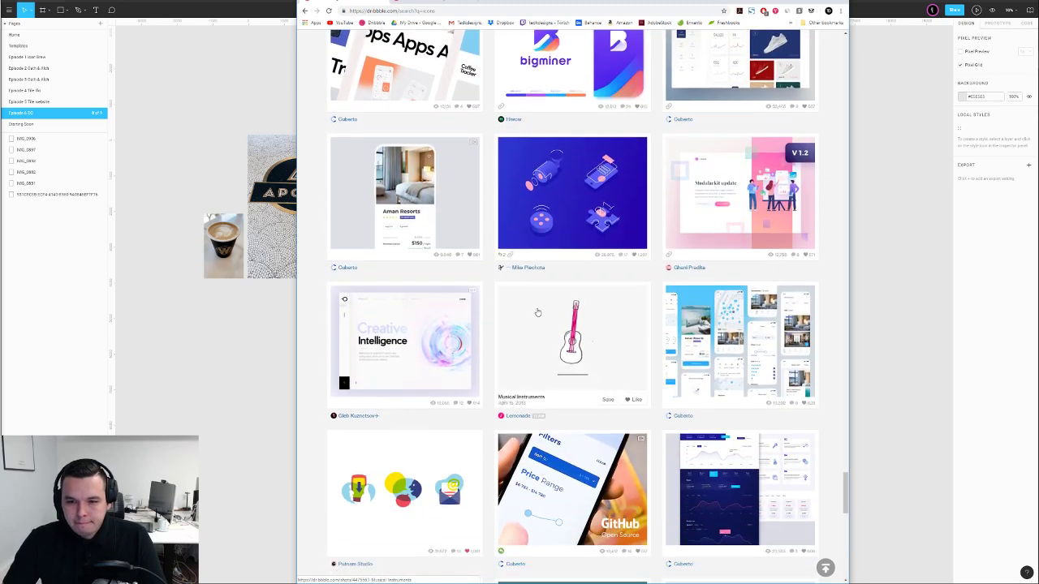
scroll(538, 311, down, 3)
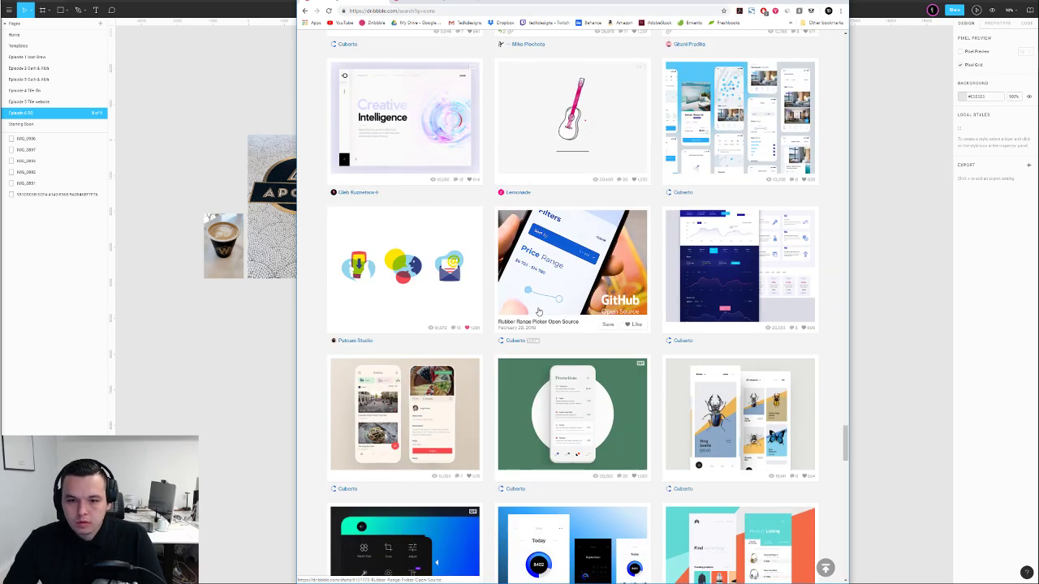
scroll(538, 311, down, 5)
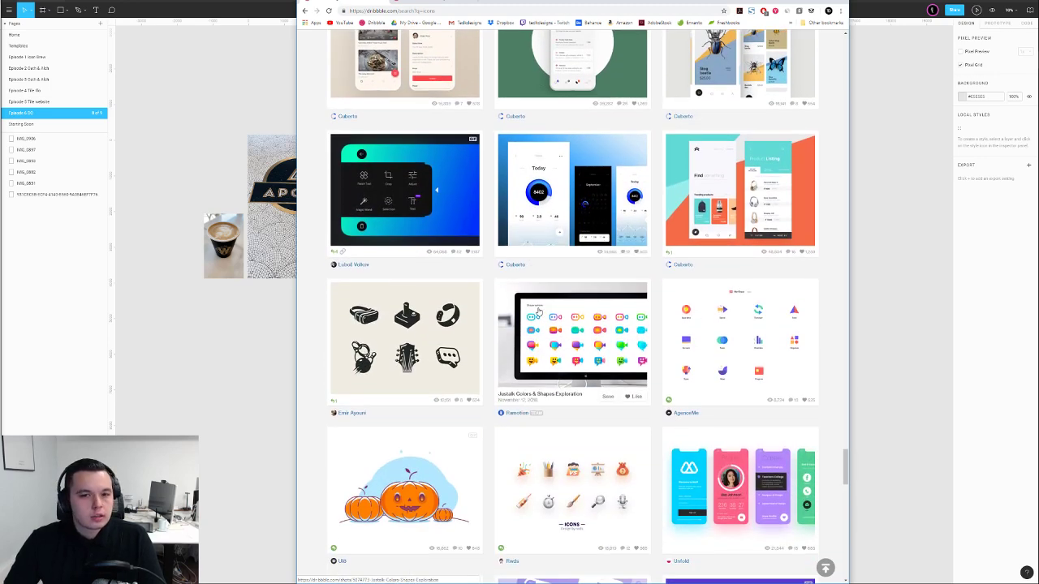
scroll(538, 311, down, 3)
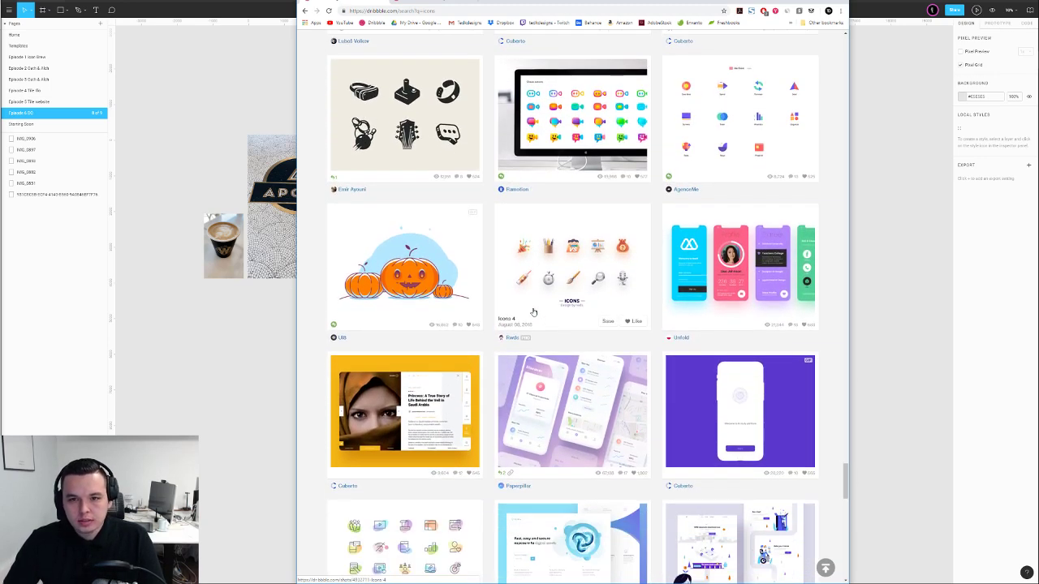
scroll(535, 302, down, 1)
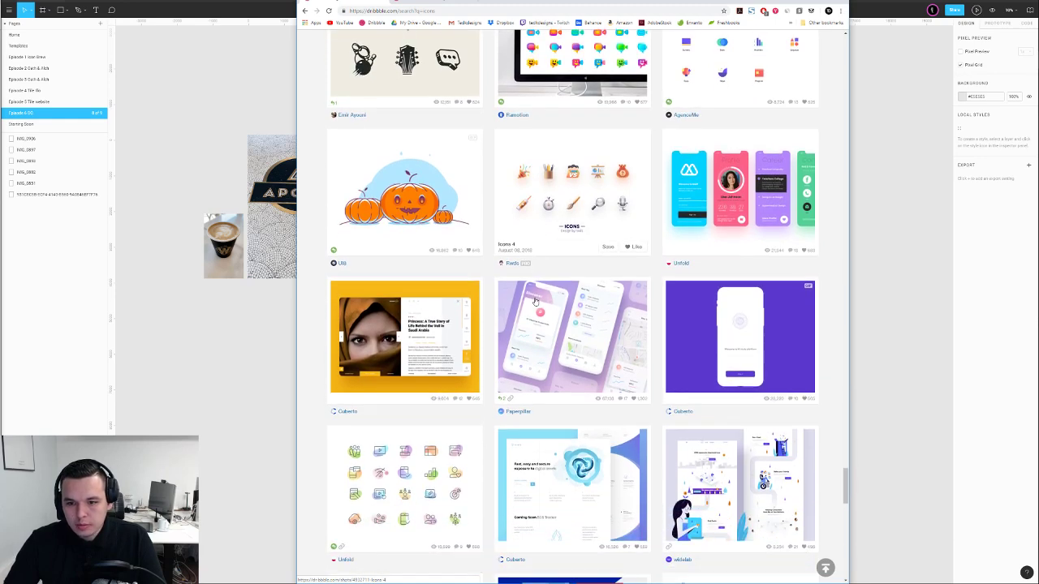
scroll(535, 302, down, 3)
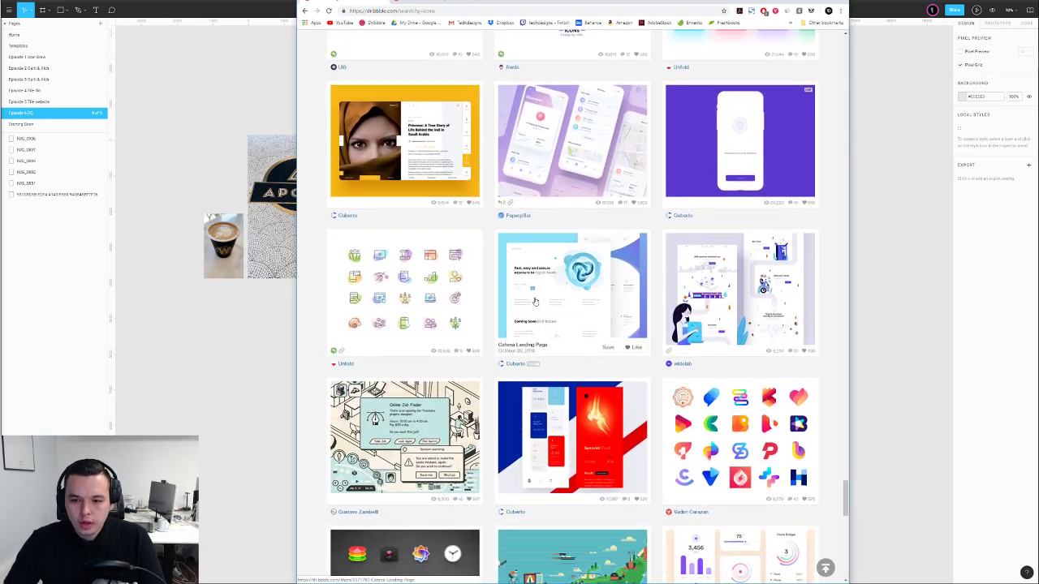
scroll(535, 302, down, 1)
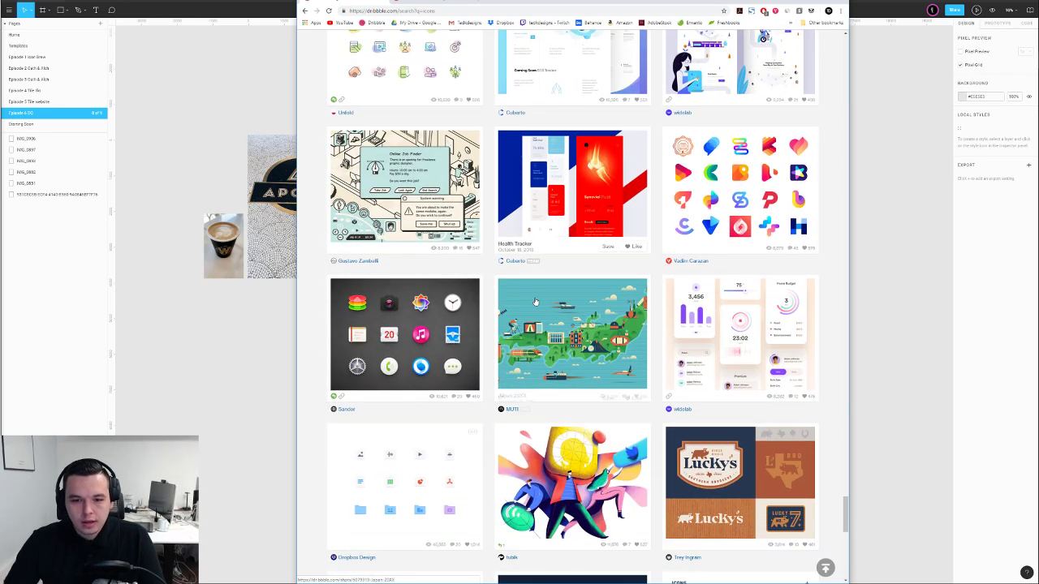
scroll(539, 301, down, 1)
scroll(542, 302, down, 1)
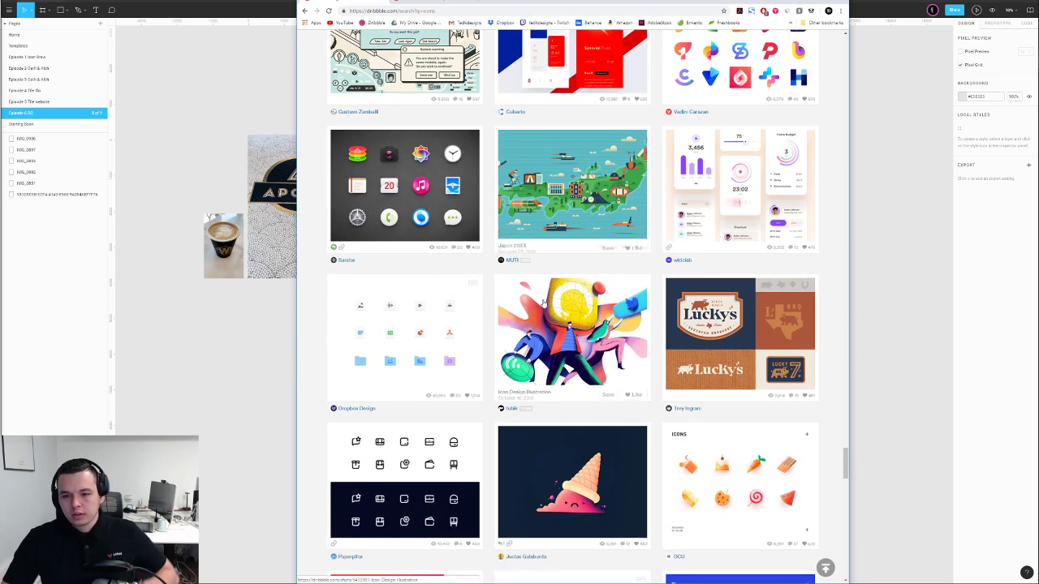
scroll(546, 305, down, 1)
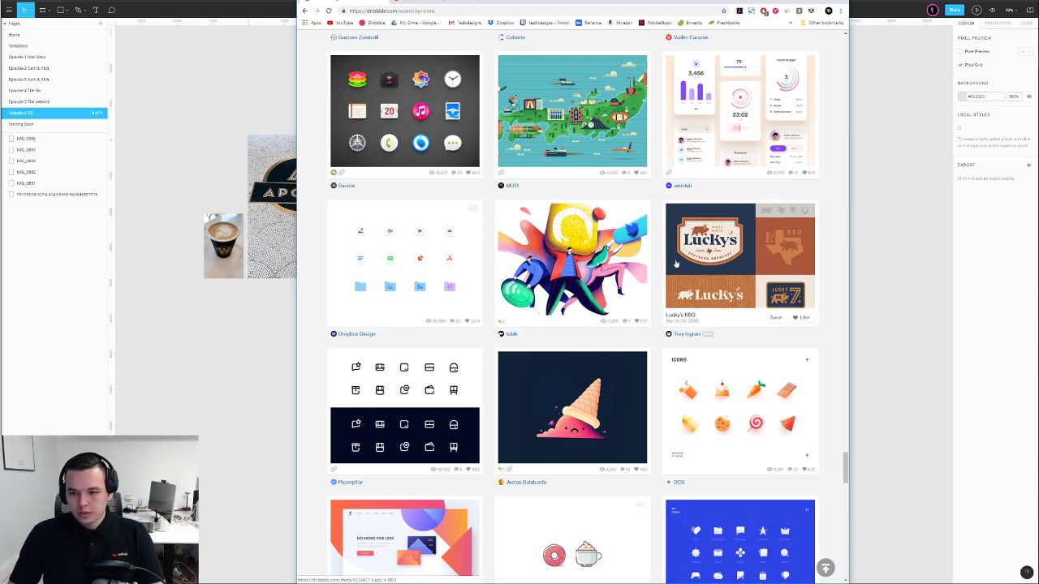
scroll(549, 308, down, 4)
scroll(636, 240, down, 3)
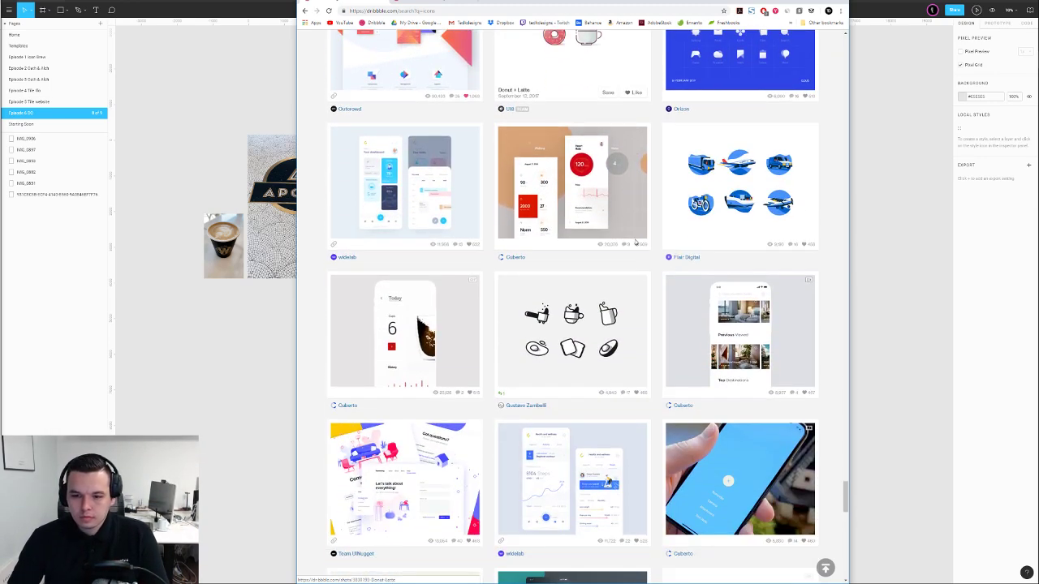
scroll(637, 244, down, 4)
scroll(636, 245, down, 5)
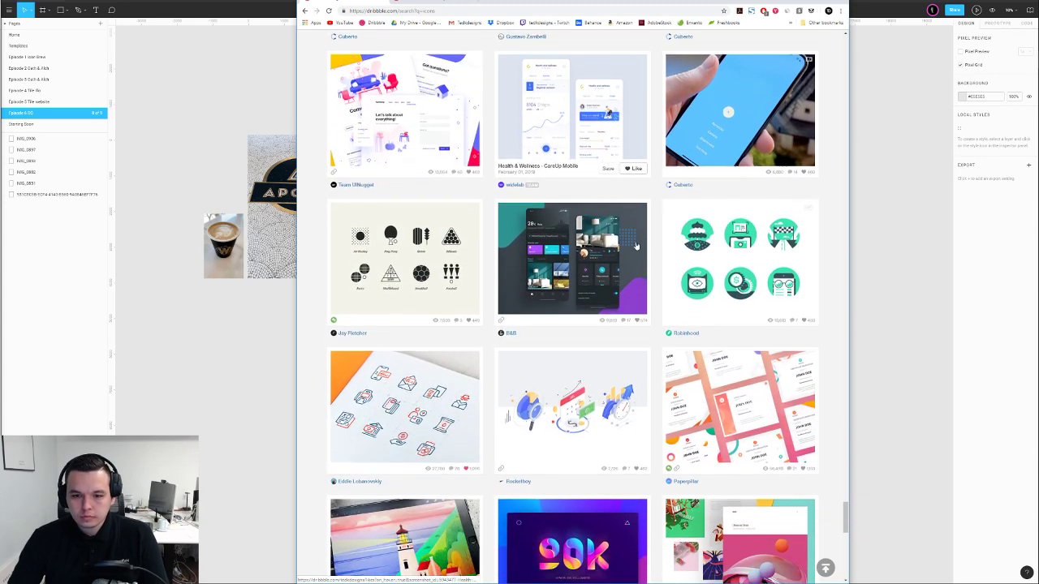
scroll(640, 240, down, 4)
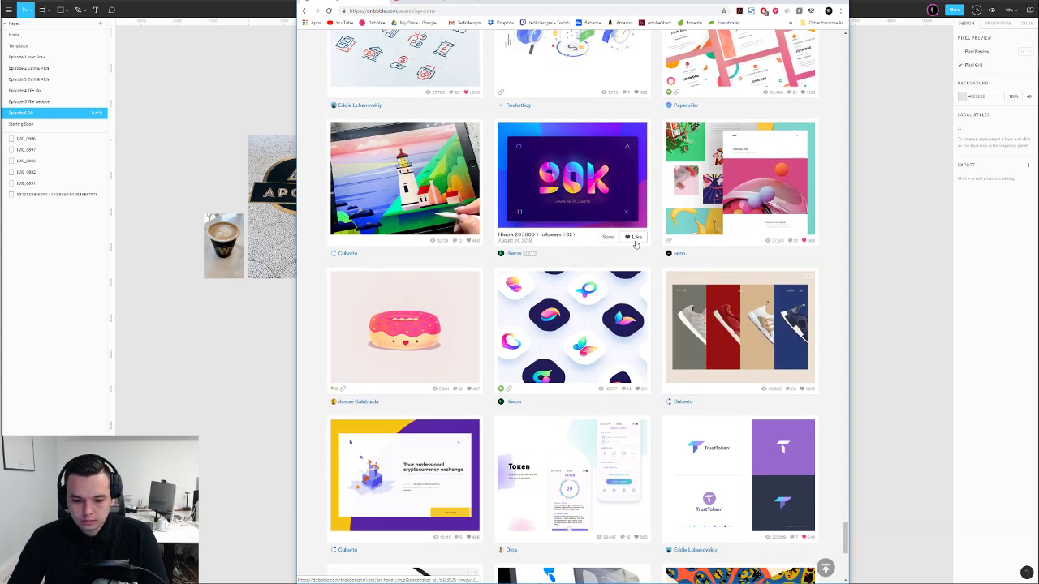
scroll(637, 245, down, 3)
Load another batch of icon shots and scroll through Dropbox Design and Webflow entries
scroll(625, 341, down, 1)
click(609, 445)
scroll(585, 301, down, 5)
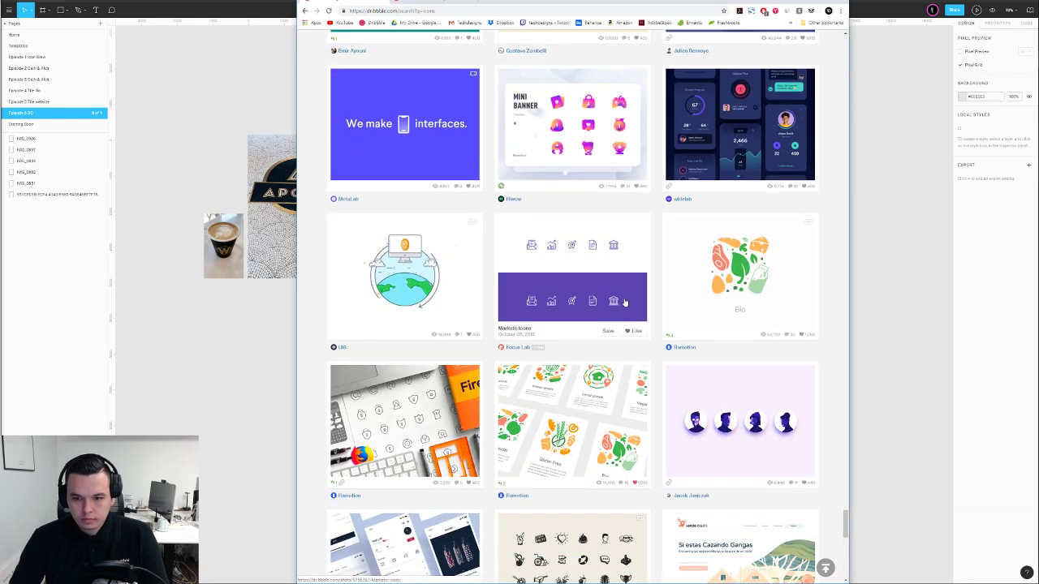
scroll(586, 301, down, 3)
scroll(654, 293, down, 6)
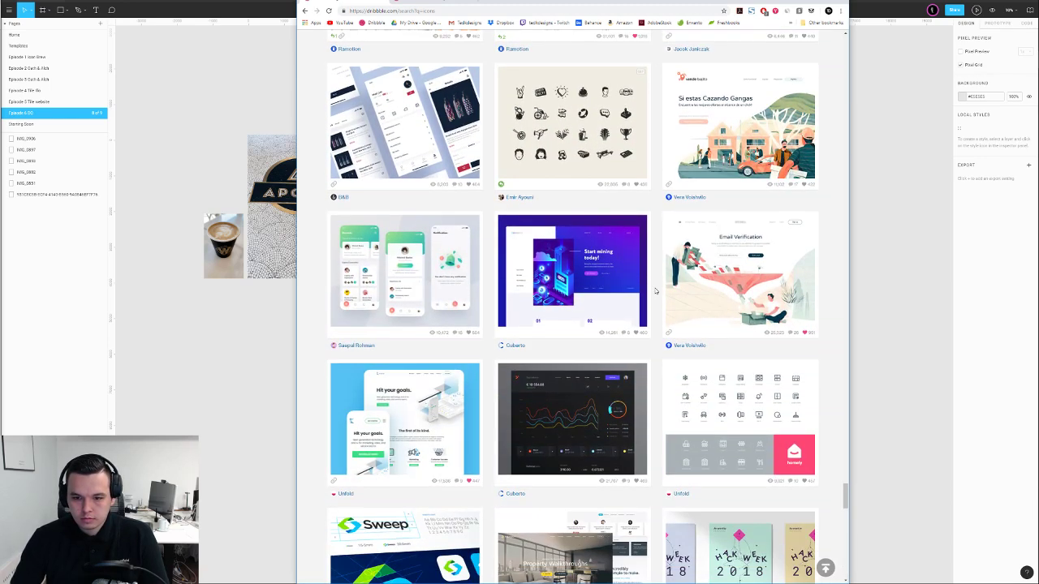
scroll(654, 290, down, 6)
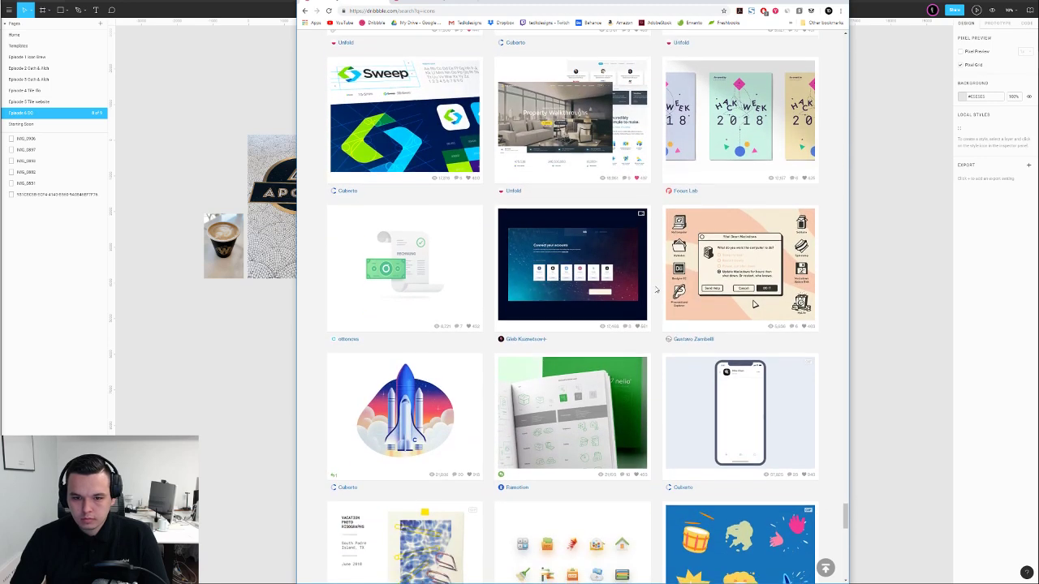
scroll(656, 291, down, 4)
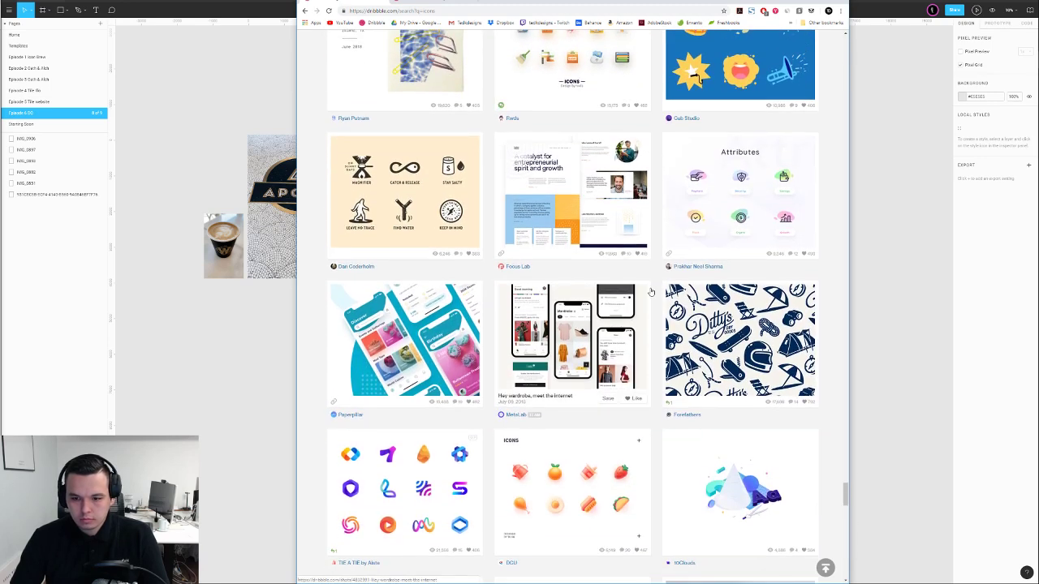
scroll(652, 291, down, 3)
scroll(651, 292, down, 2)
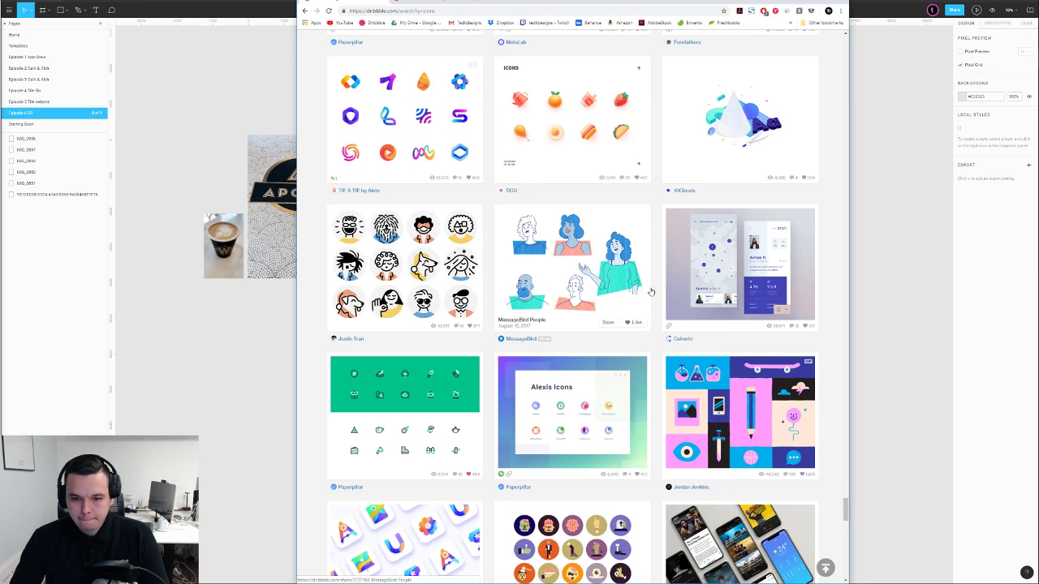
scroll(651, 292, down, 3)
scroll(651, 292, down, 3)
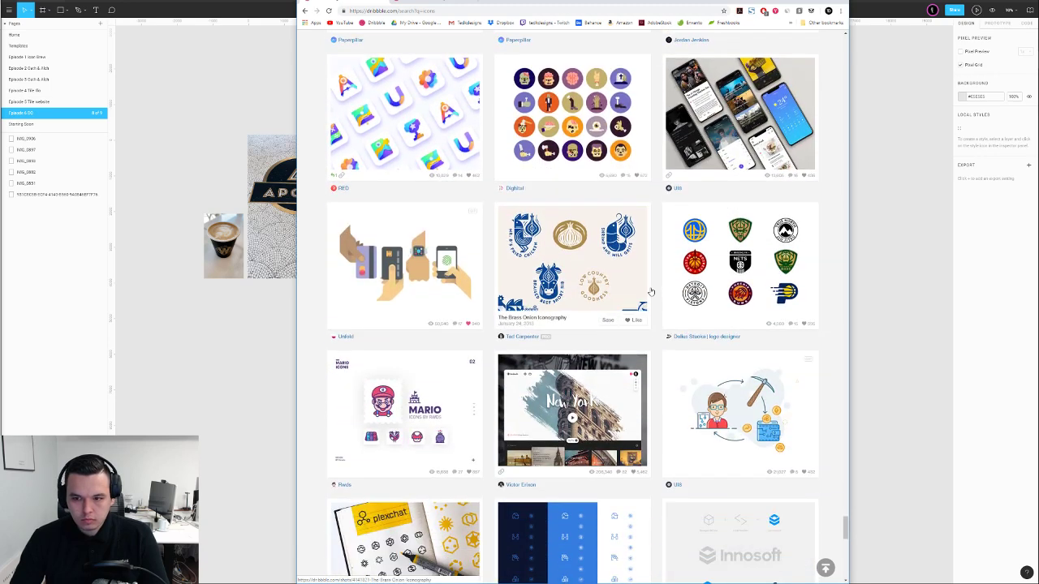
scroll(651, 291, down, 4)
Scroll further down the results and like the blue line-icon set shot
scroll(651, 291, up, 3)
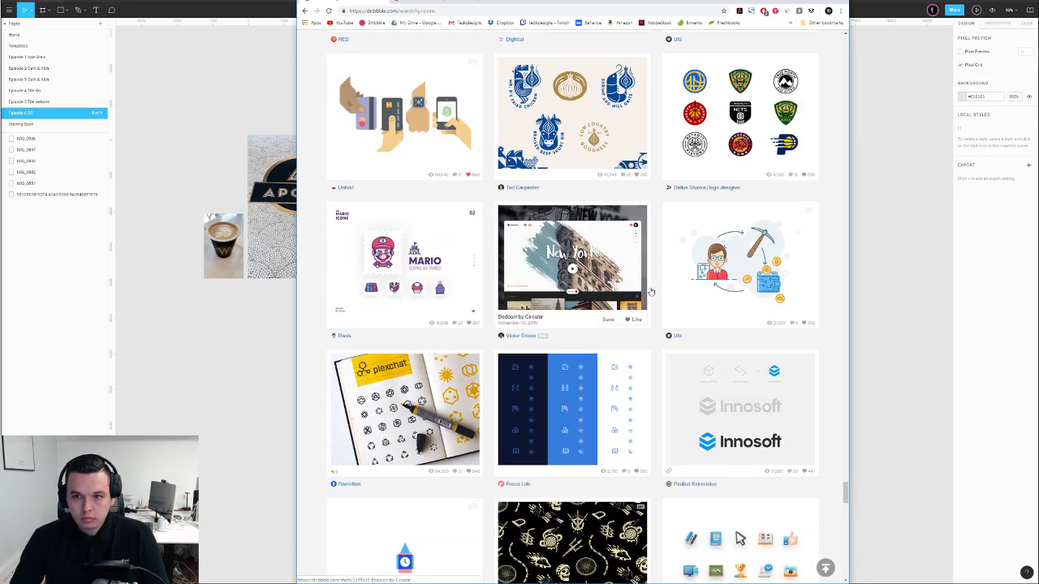
scroll(651, 291, down, 1)
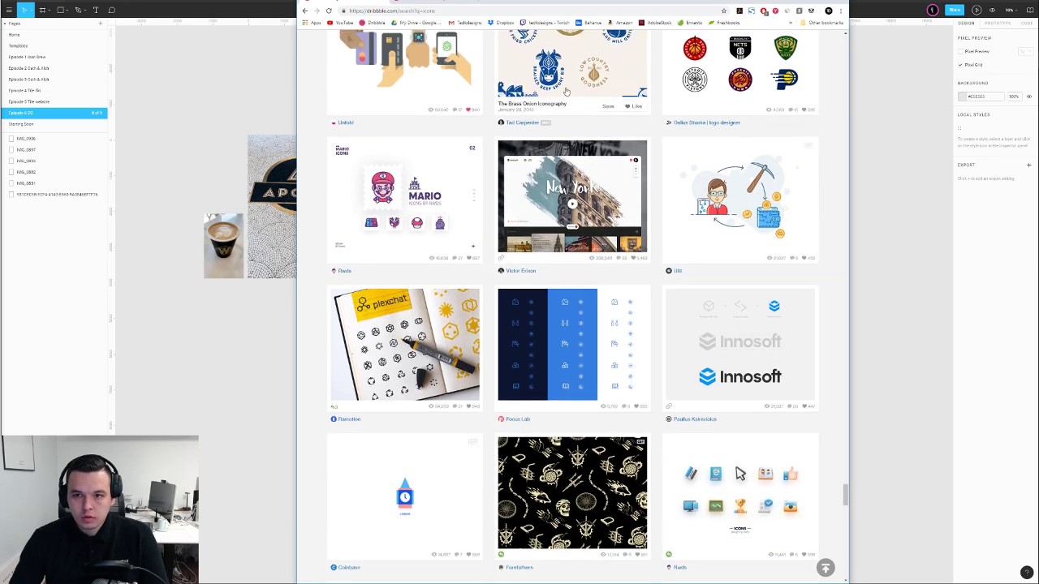
scroll(566, 89, up, 3)
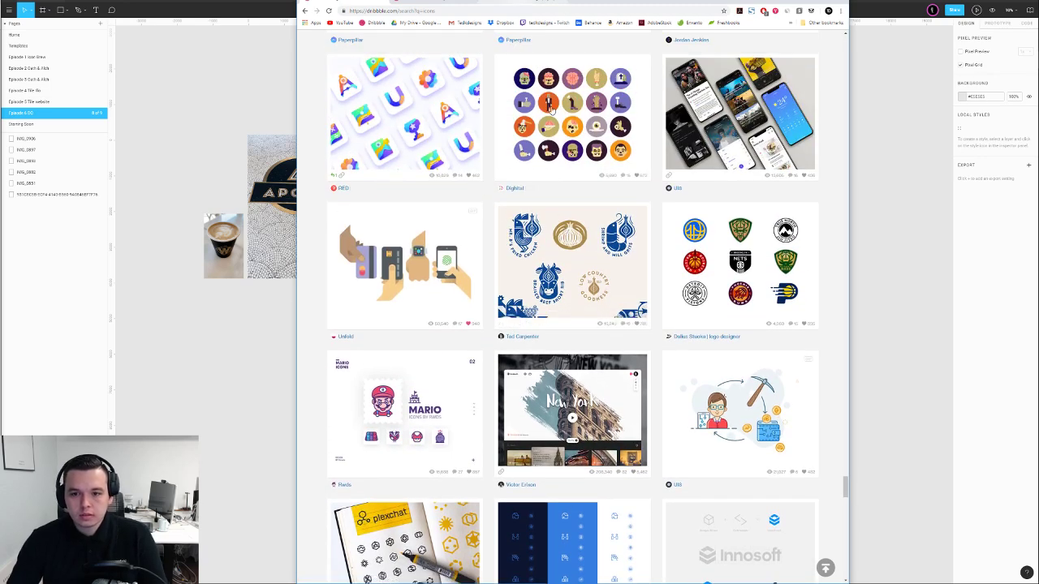
scroll(623, 204, down, 4)
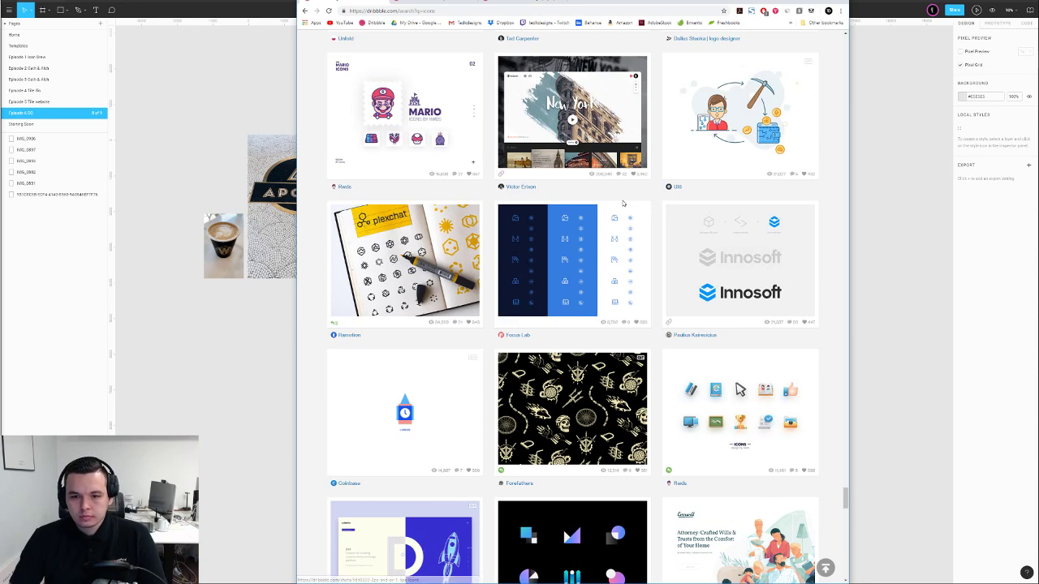
scroll(623, 203, down, 2)
scroll(623, 204, down, 4)
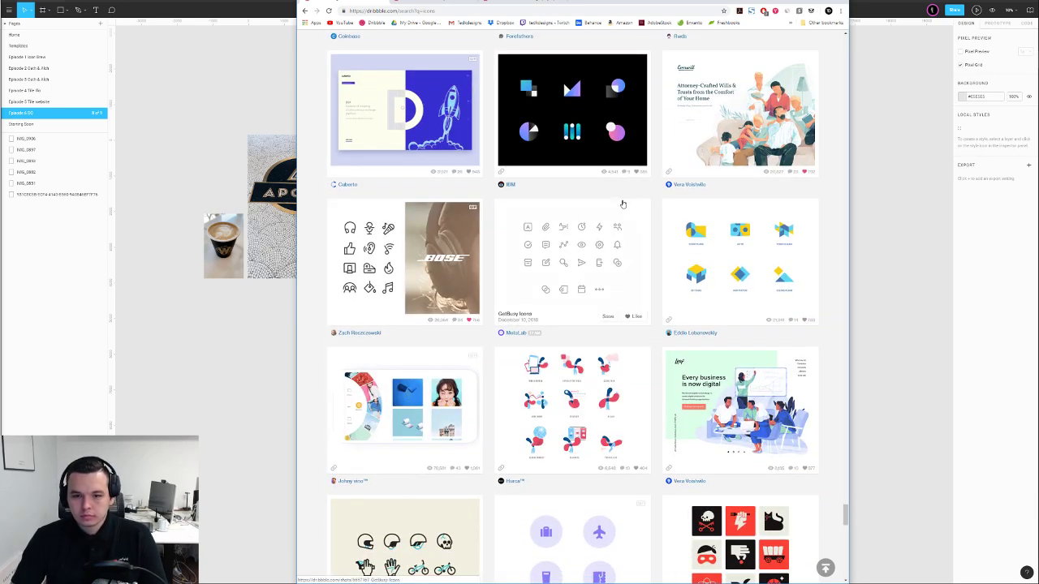
scroll(623, 203, down, 1)
scroll(624, 203, down, 2)
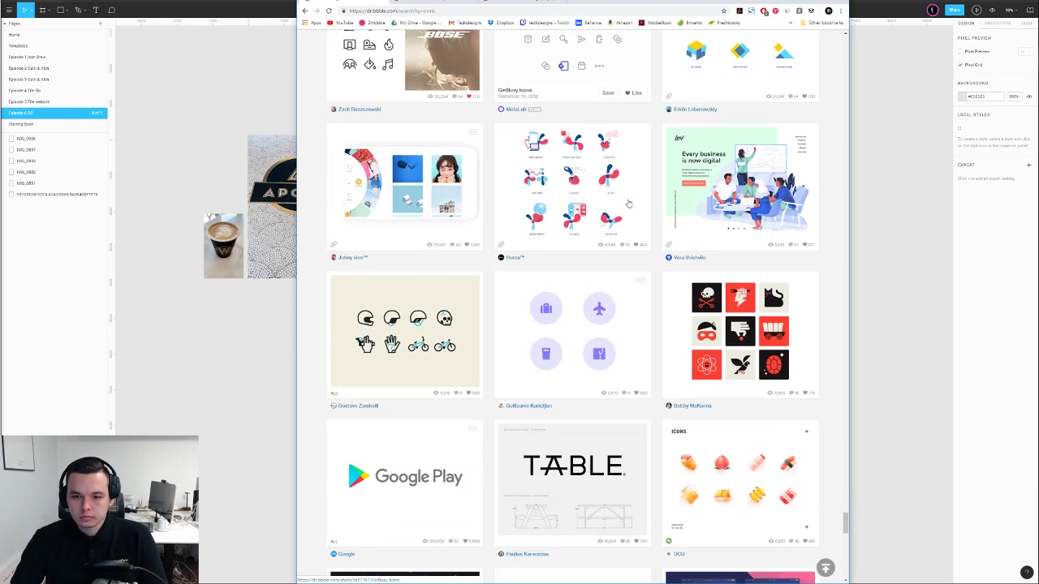
scroll(625, 203, down, 3)
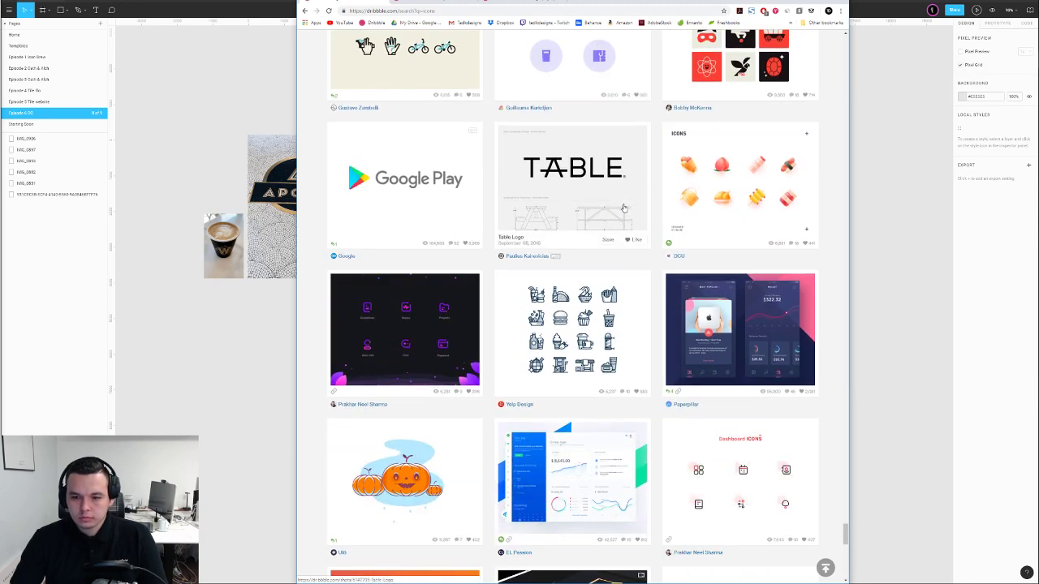
scroll(624, 210, down, 6)
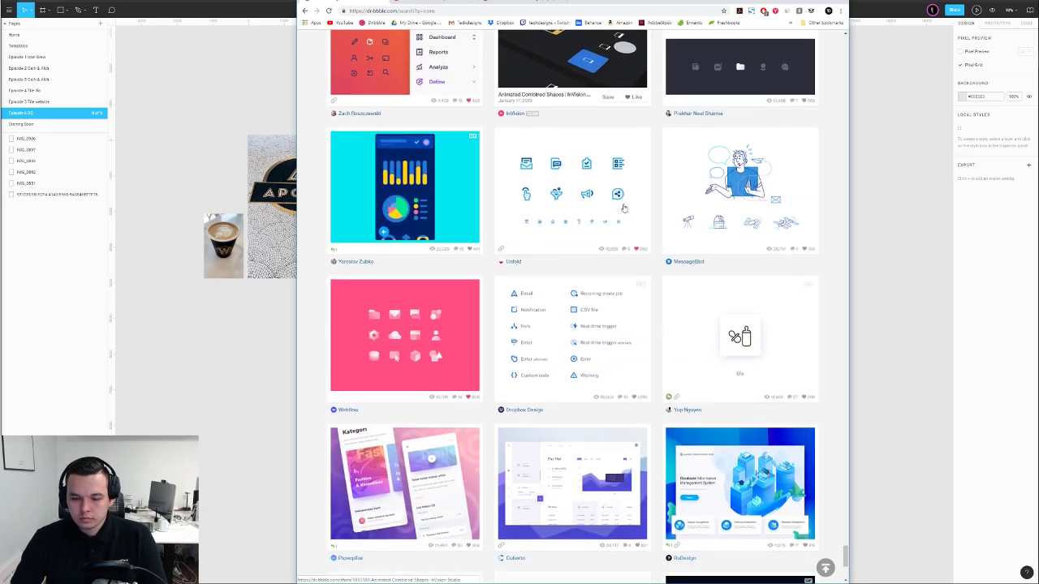
click(632, 237)
scroll(630, 248, down, 3)
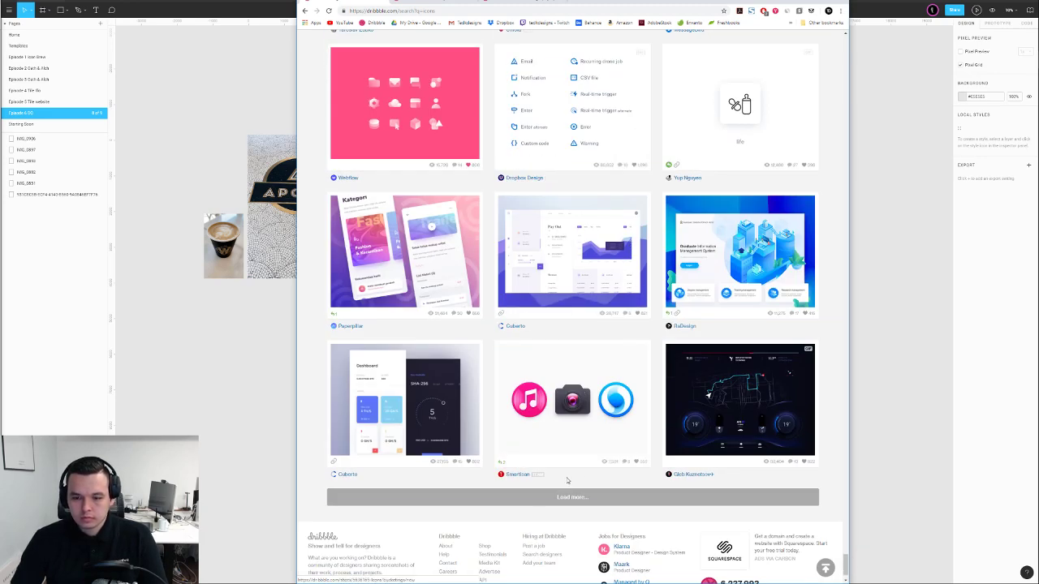
scroll(575, 457, down, 6)
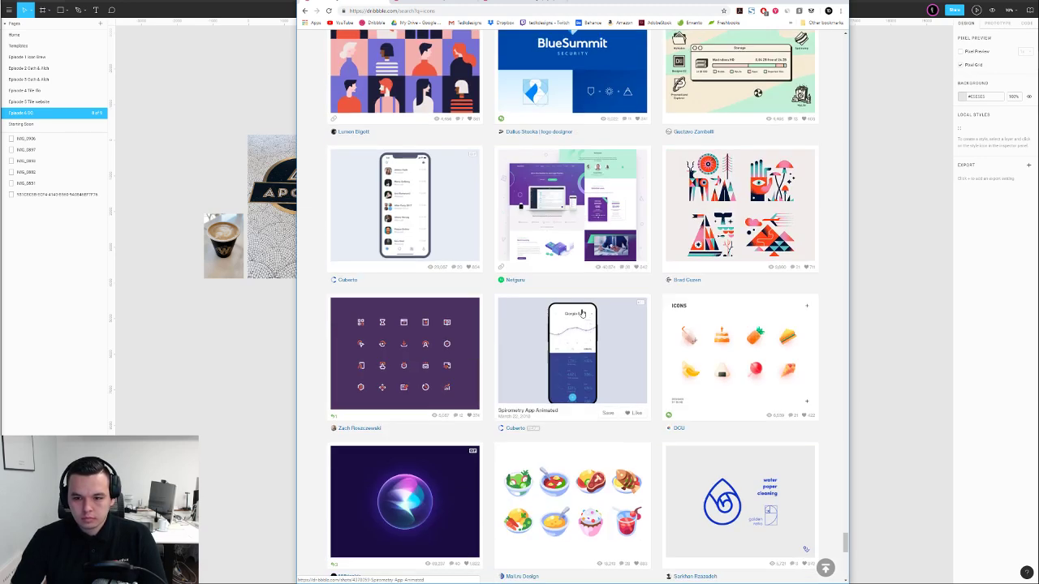
scroll(581, 313, down, 3)
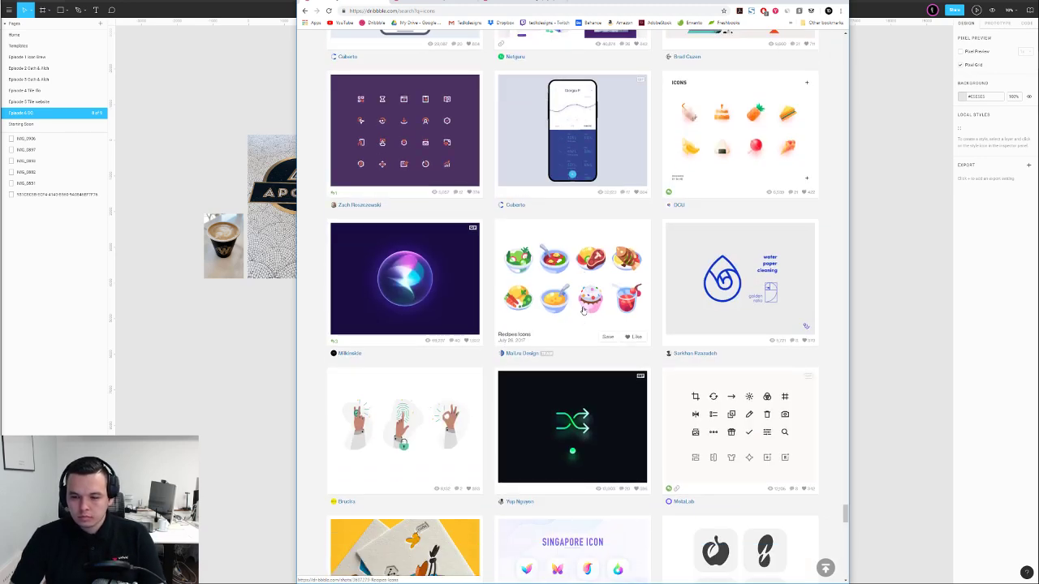
scroll(582, 310, down, 8)
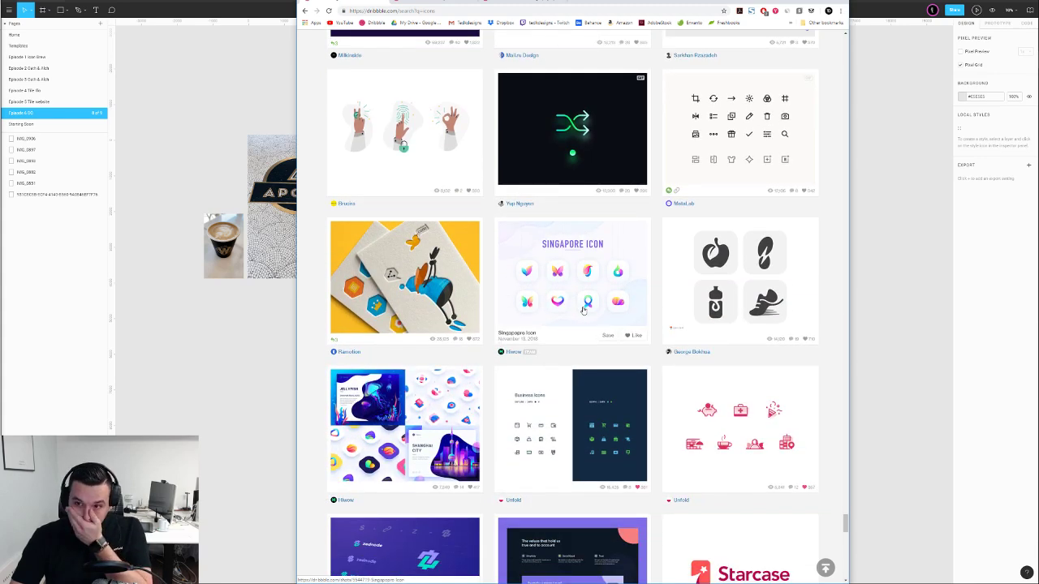
scroll(580, 293, down, 1)
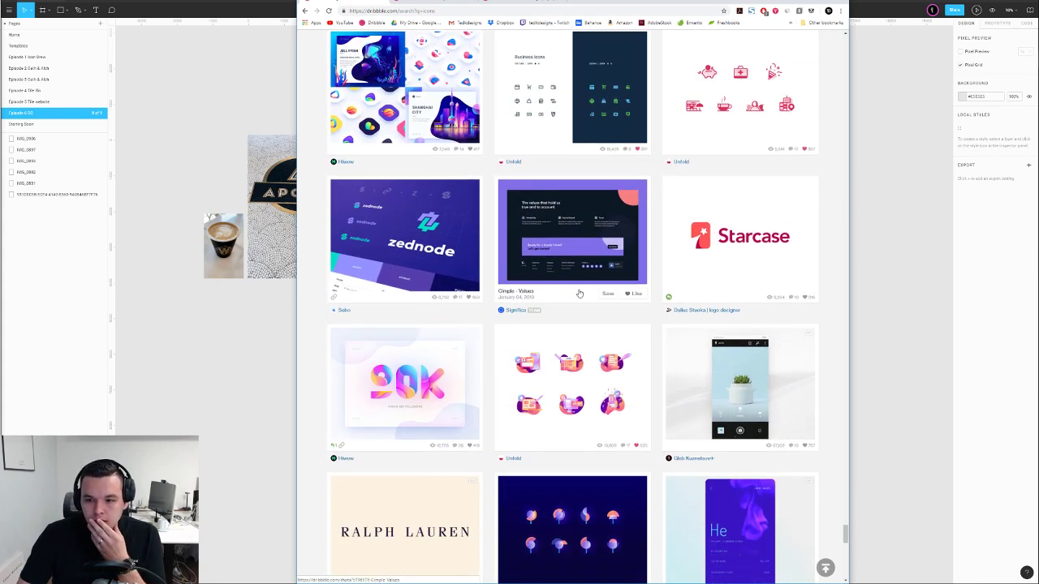
scroll(586, 290, down, 1)
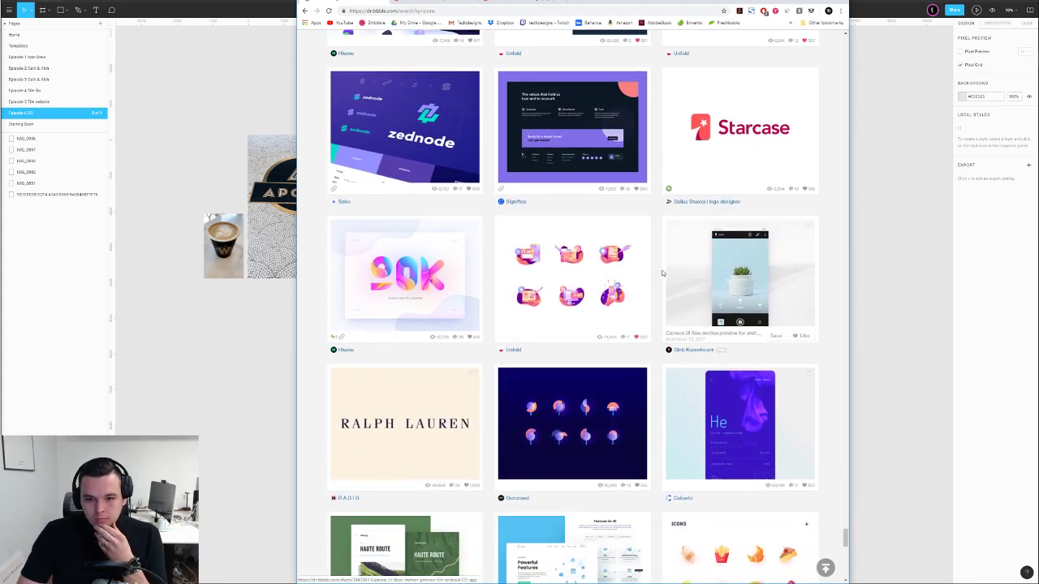
scroll(660, 271, down, 3)
scroll(660, 273, down, 6)
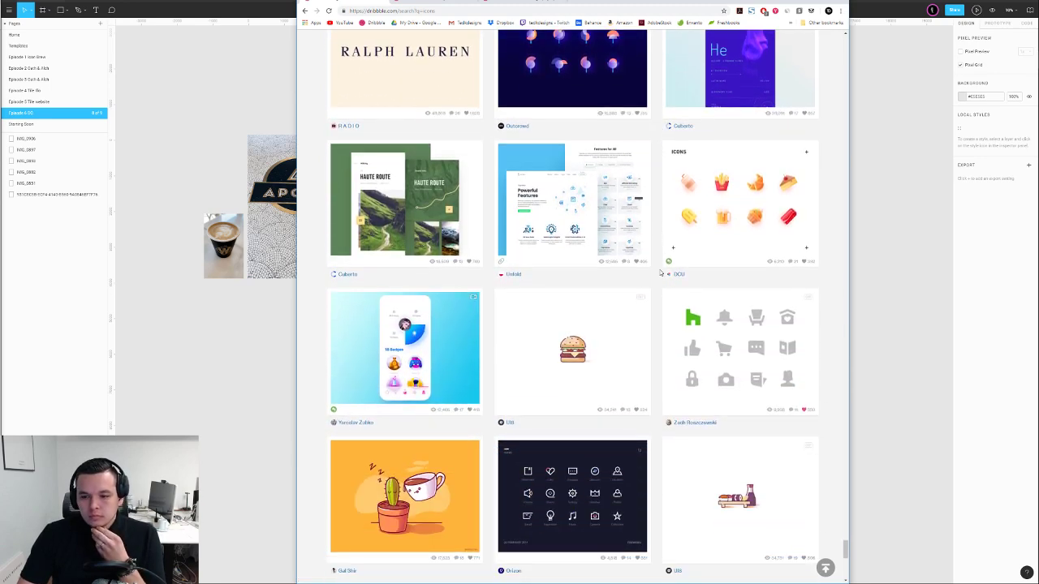
scroll(659, 272, down, 1)
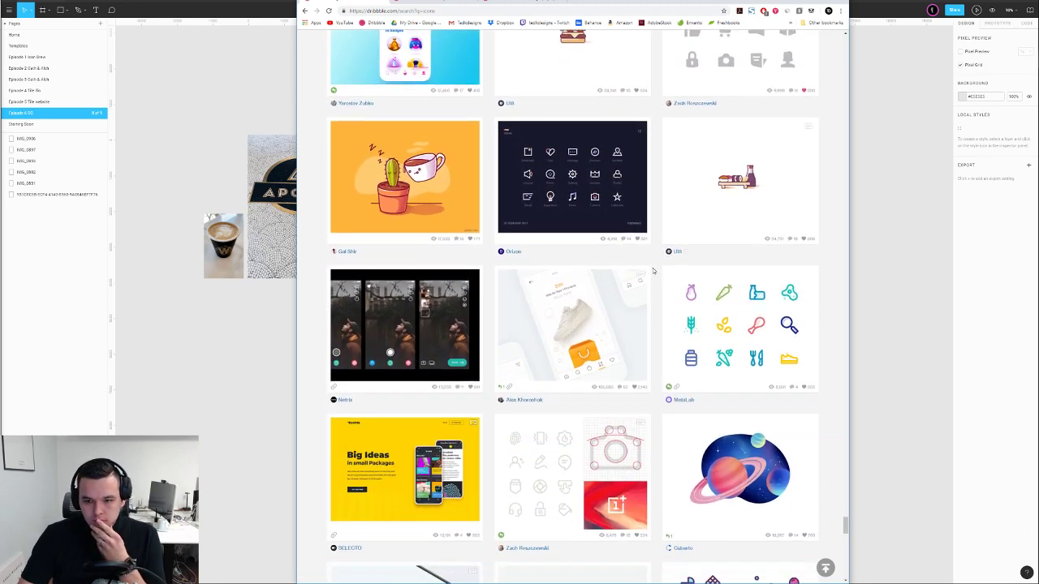
scroll(653, 271, up, 1)
scroll(650, 270, down, 4)
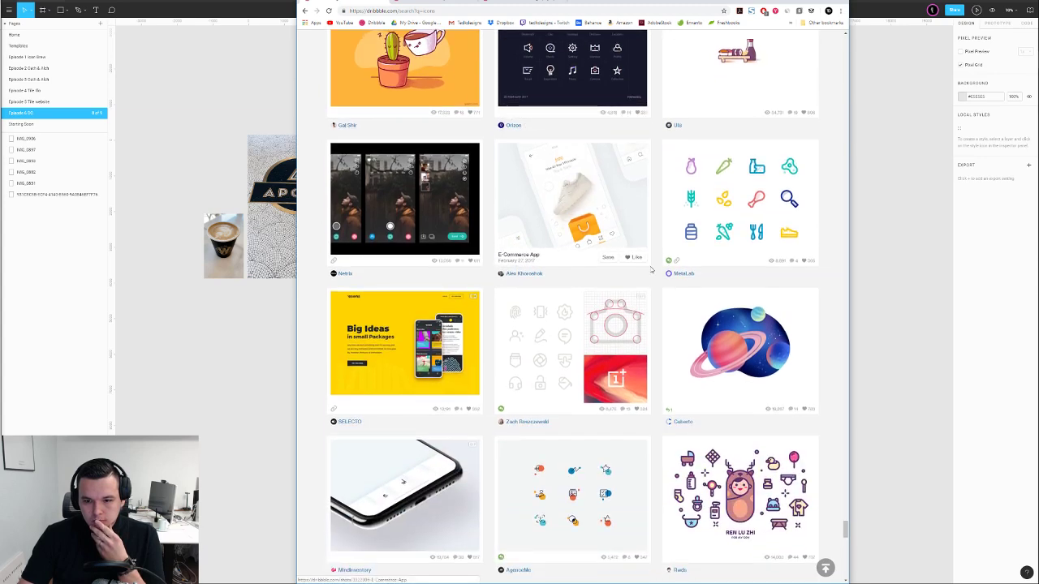
scroll(652, 268, down, 2)
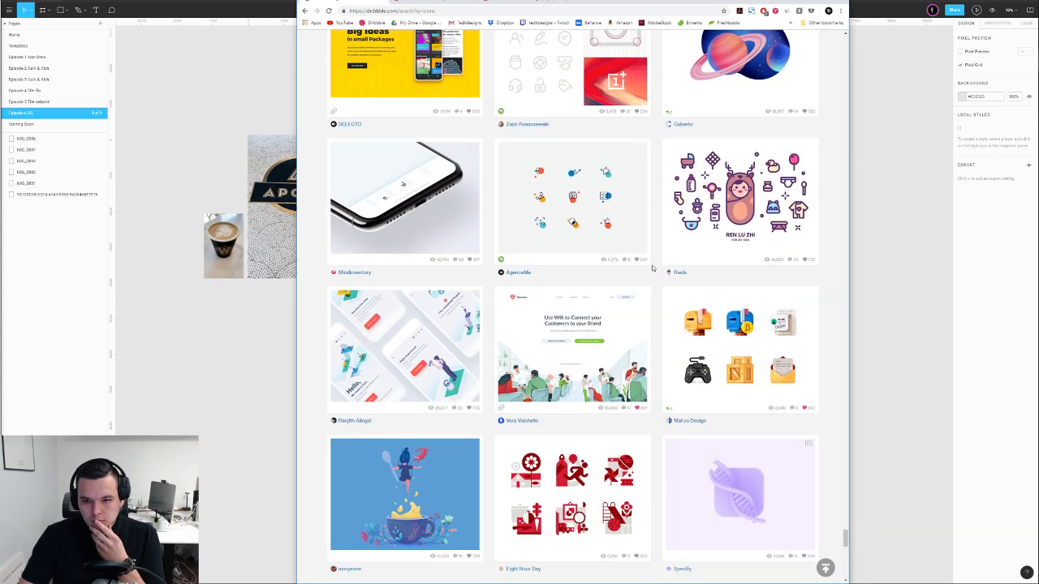
scroll(652, 267, down, 3)
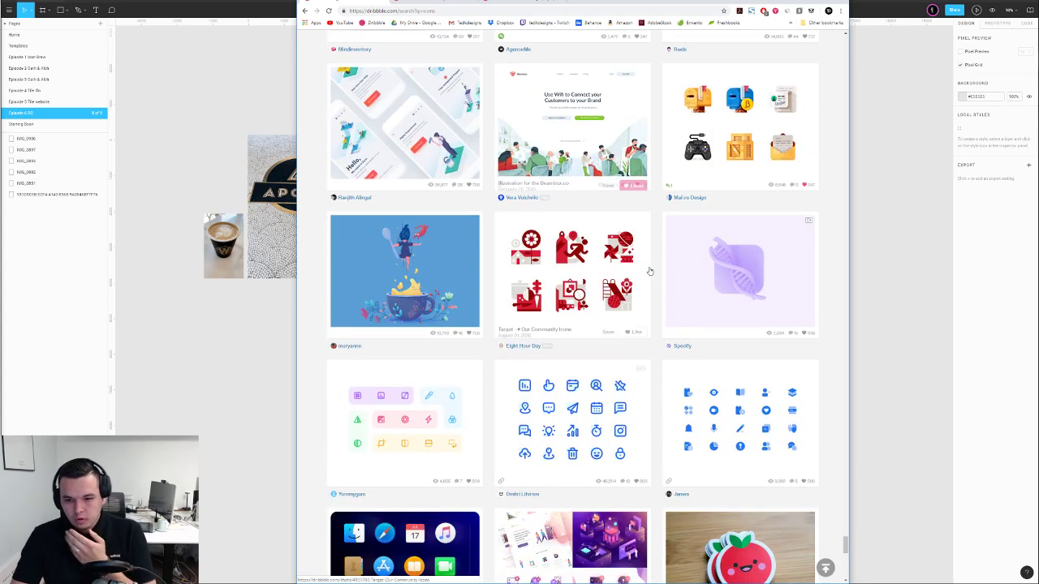
scroll(652, 272, down, 3)
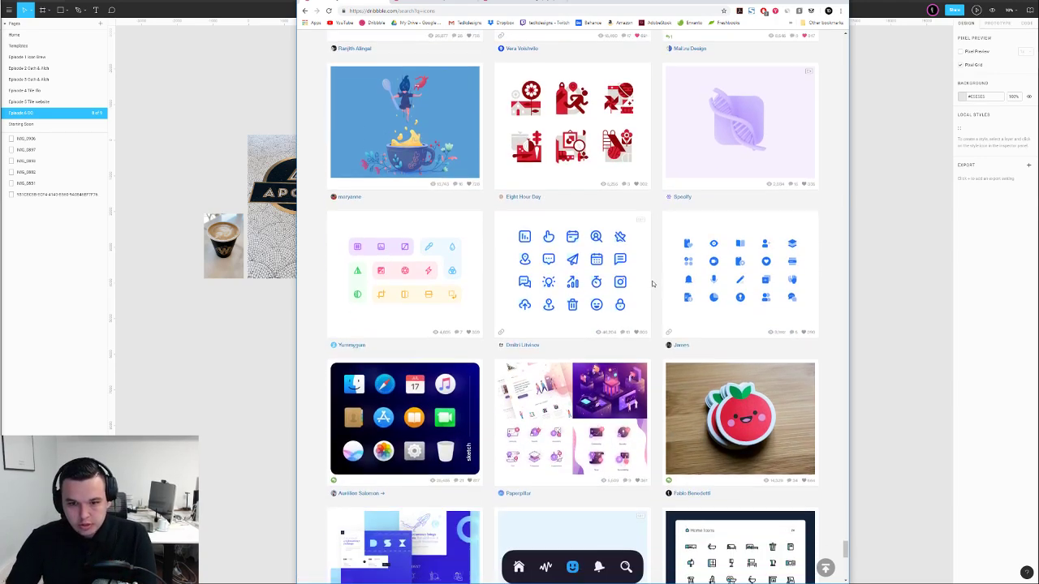
scroll(633, 276, down, 2)
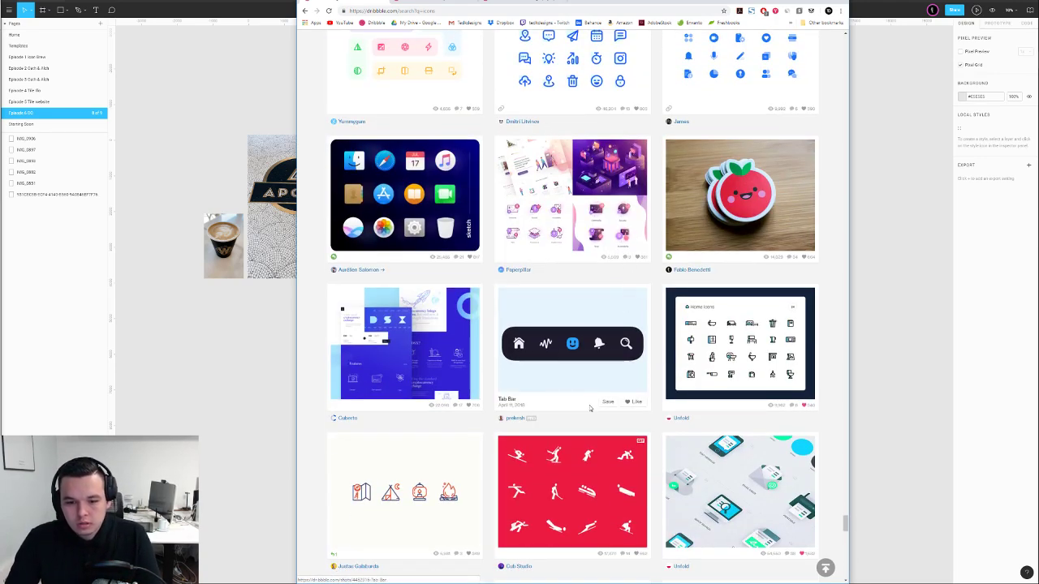
click(826, 568)
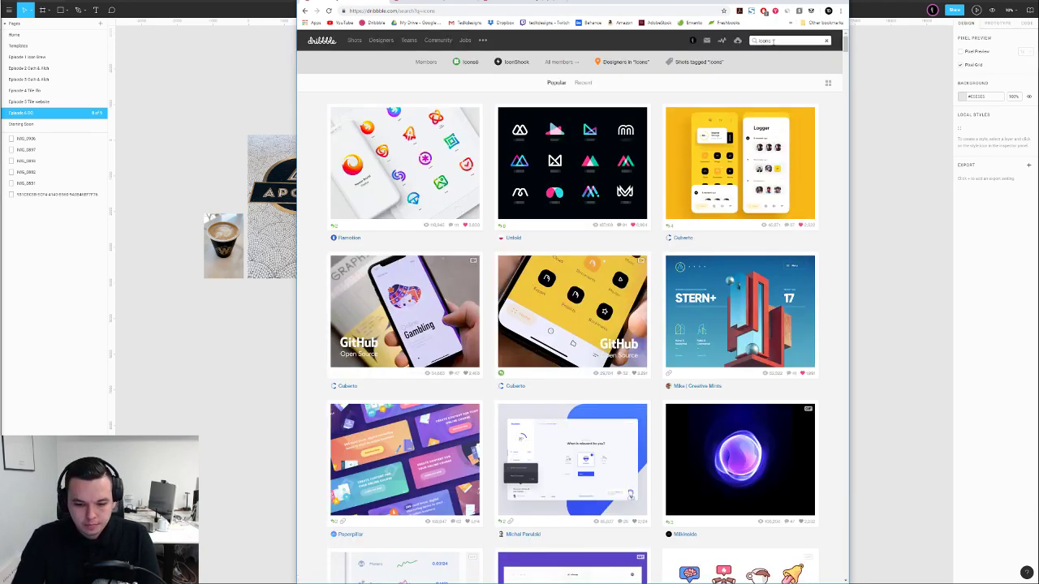
Search Dribbble for 'icon set' and browse the Unfold, Google and Shopify icon-set shots
text(et)
key(Return)
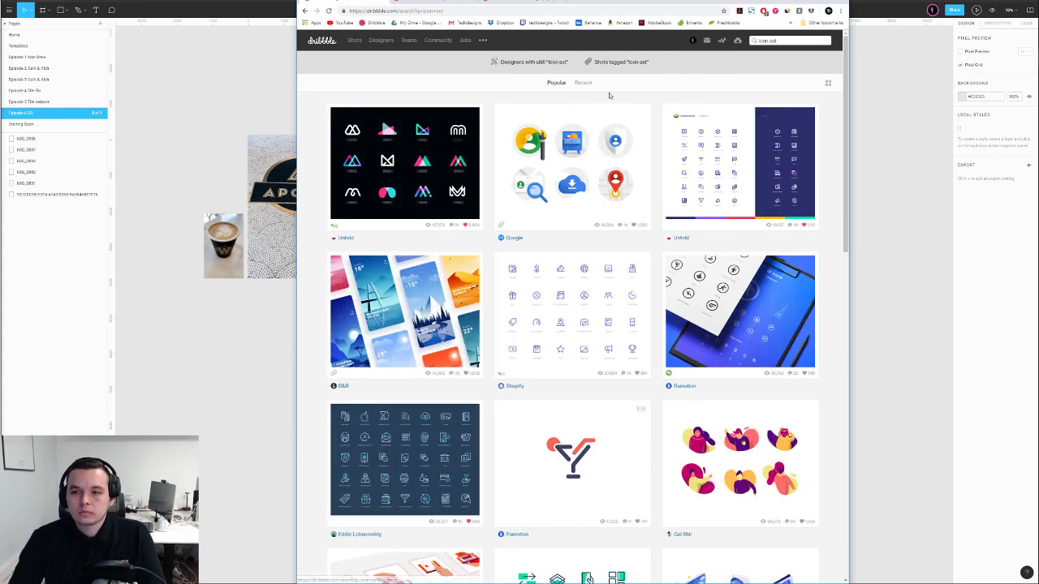
scroll(644, 94, down, 1)
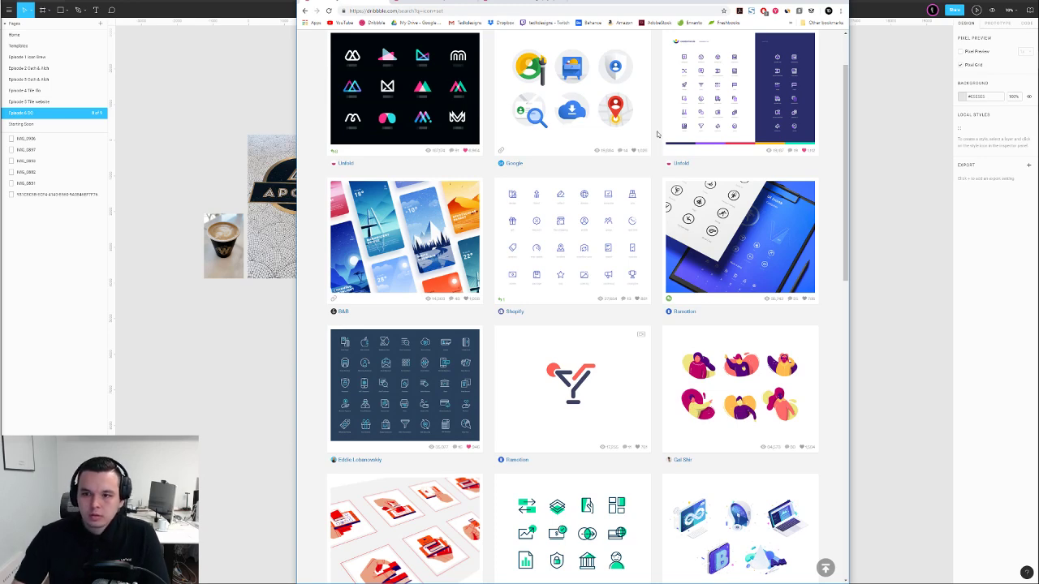
scroll(658, 134, down, 3)
scroll(638, 188, down, 1)
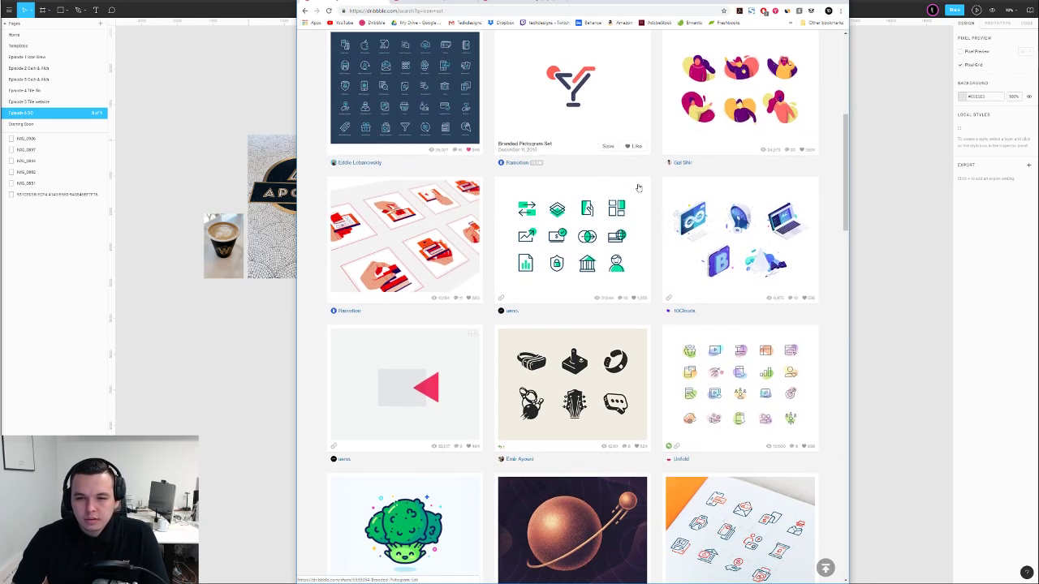
scroll(650, 214, down, 1)
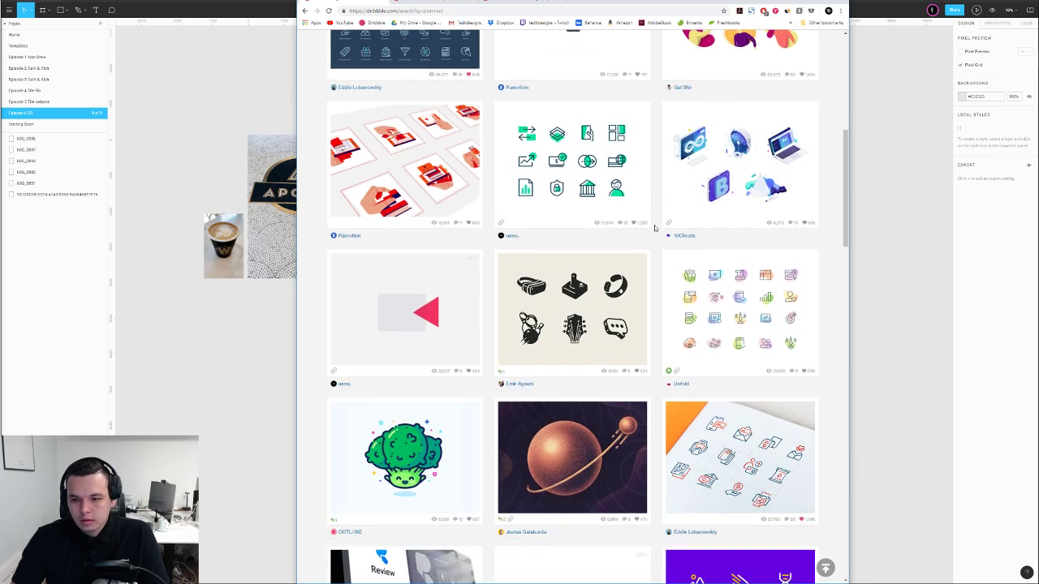
scroll(654, 228, down, 1)
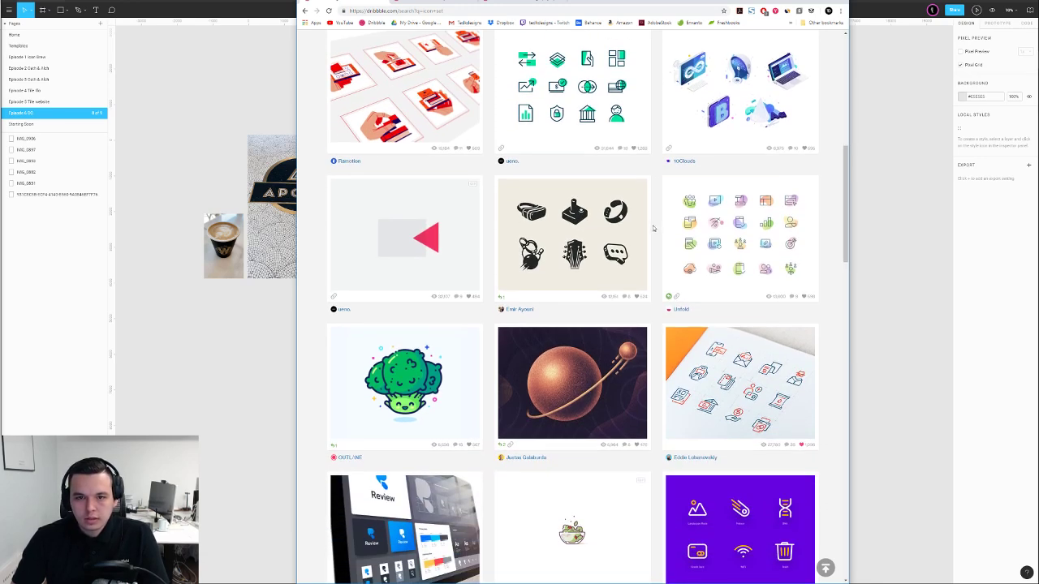
scroll(654, 228, up, 2)
scroll(654, 228, down, 1)
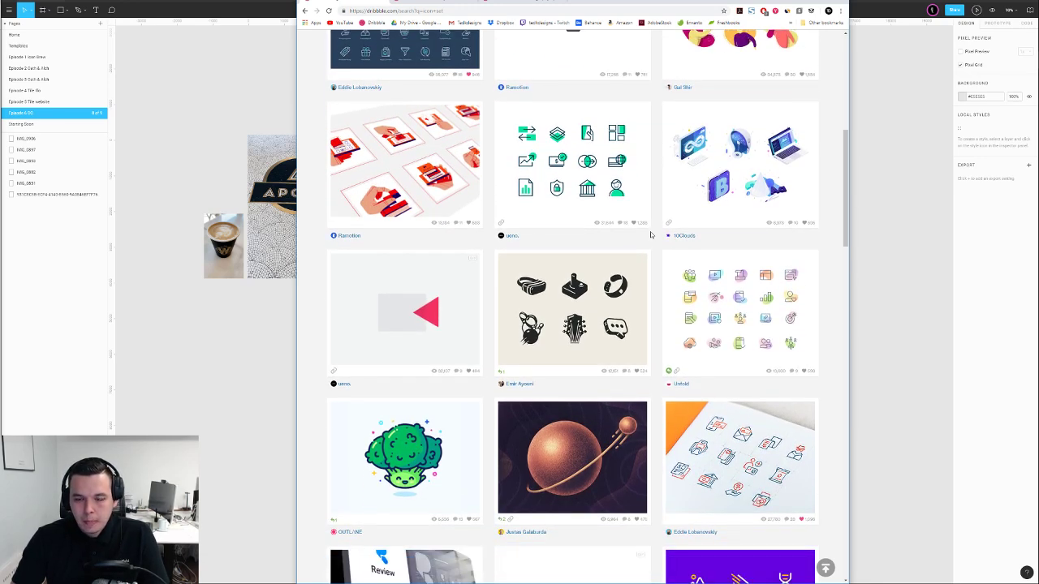
scroll(651, 235, down, 6)
scroll(653, 238, down, 4)
scroll(651, 238, down, 3)
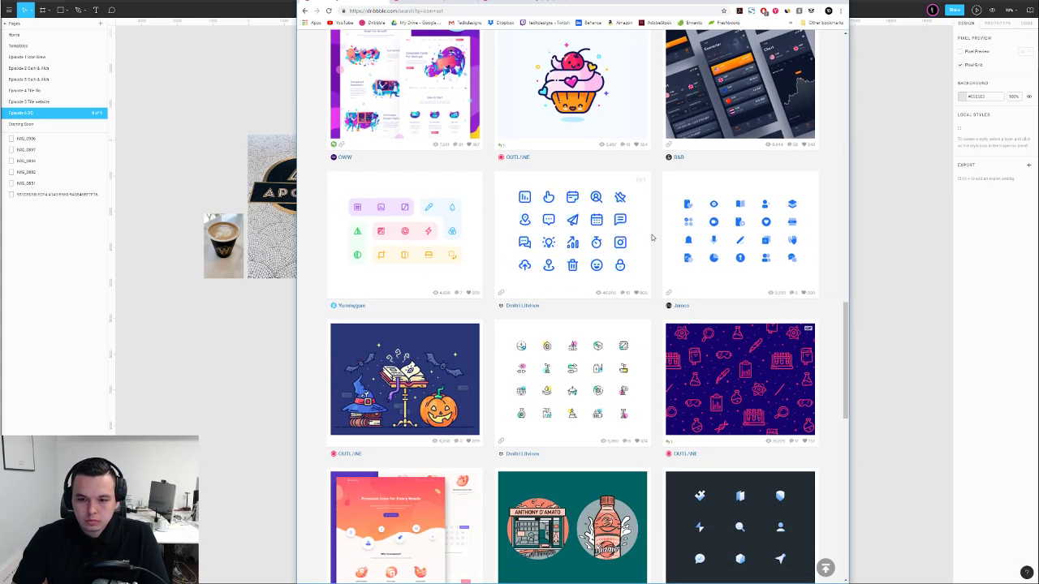
scroll(652, 238, down, 8)
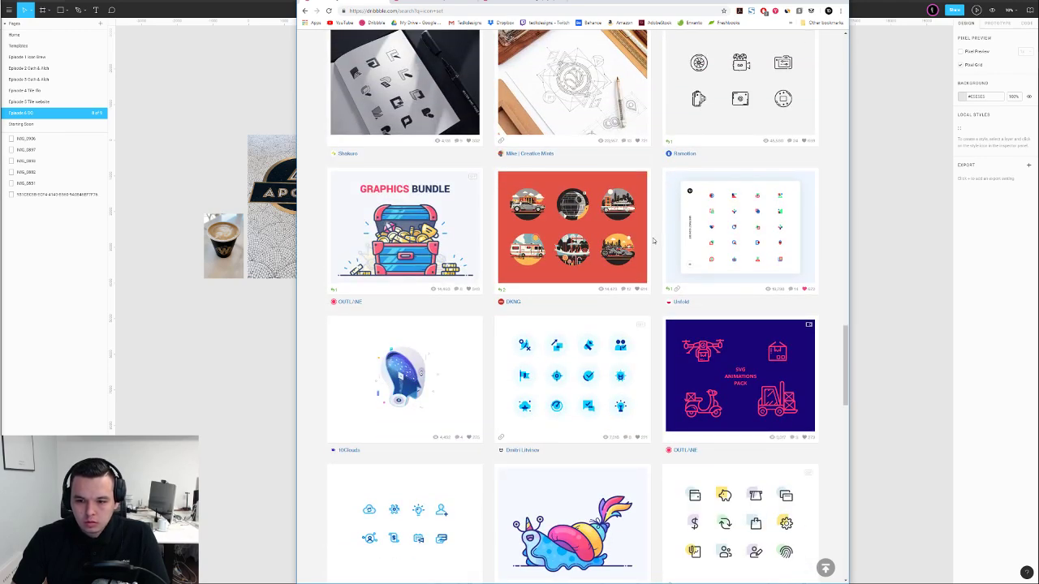
scroll(658, 260, up, 20)
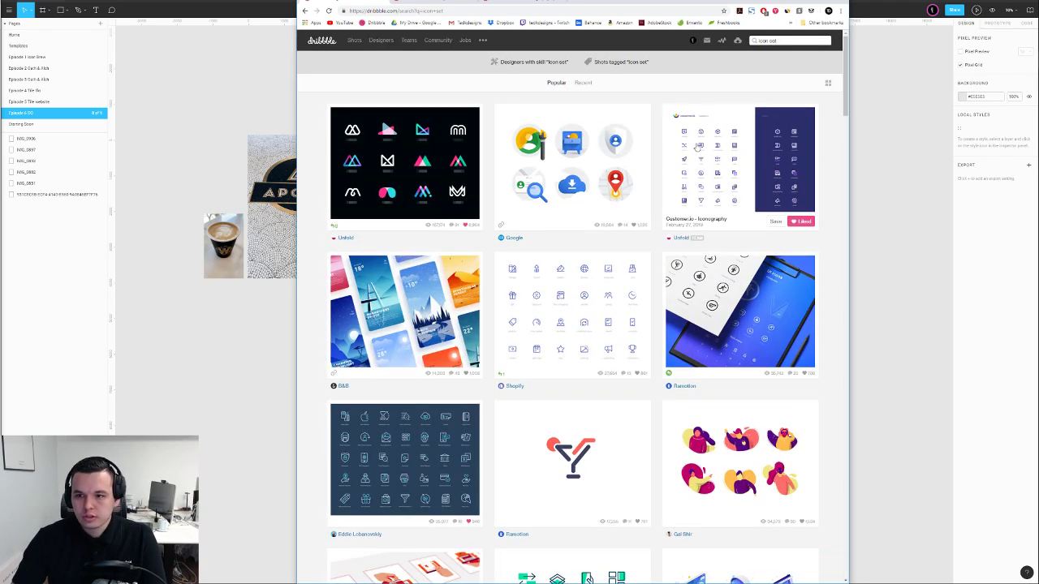
Search Dribbble for 'land marks', glance at the results, and select the query for replacement
drag(783, 40, 719, 46)
text(land mi)
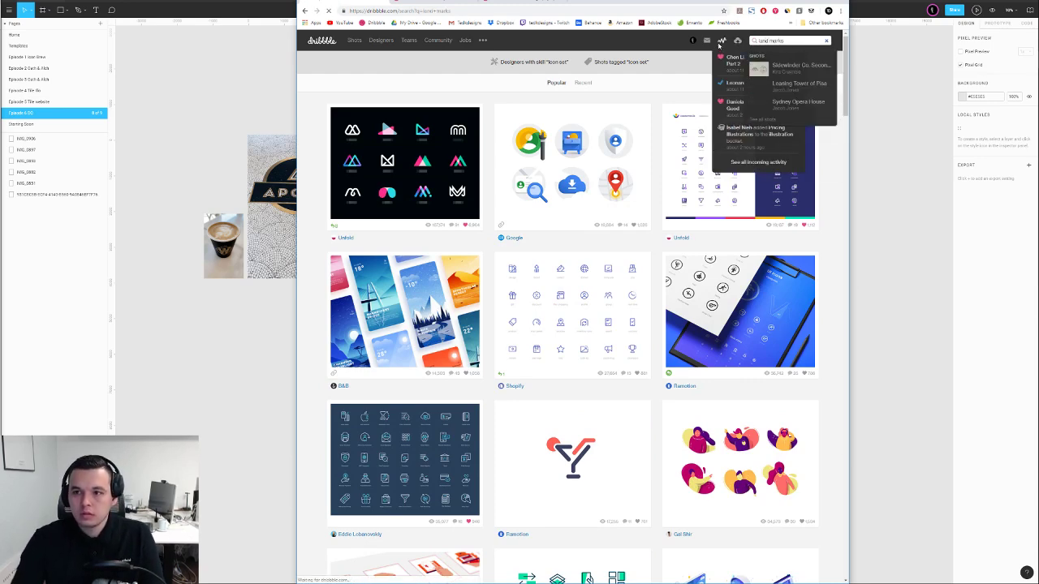
key(Return)
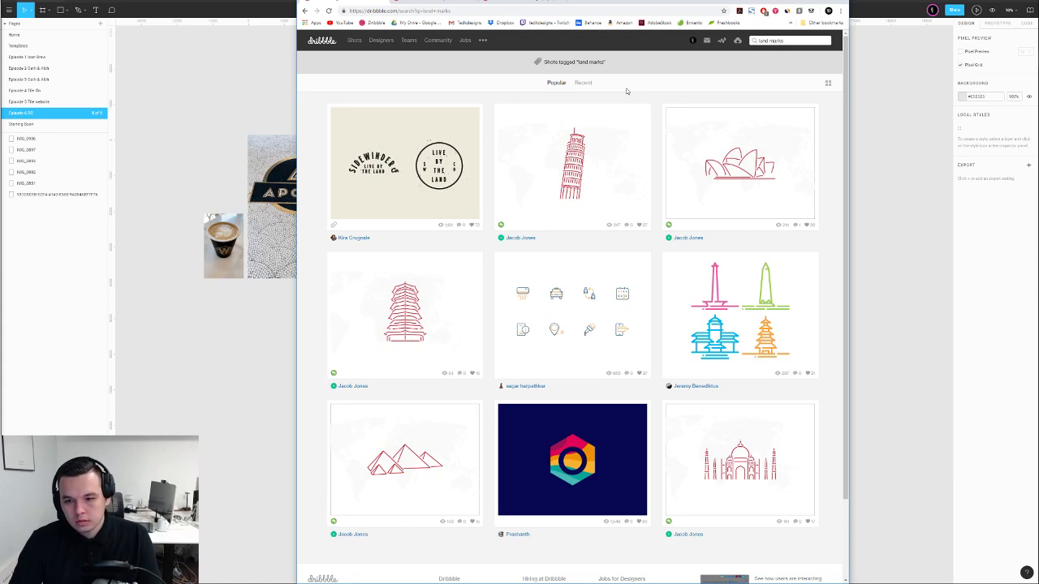
scroll(637, 114, down, 1)
scroll(637, 113, up, 1)
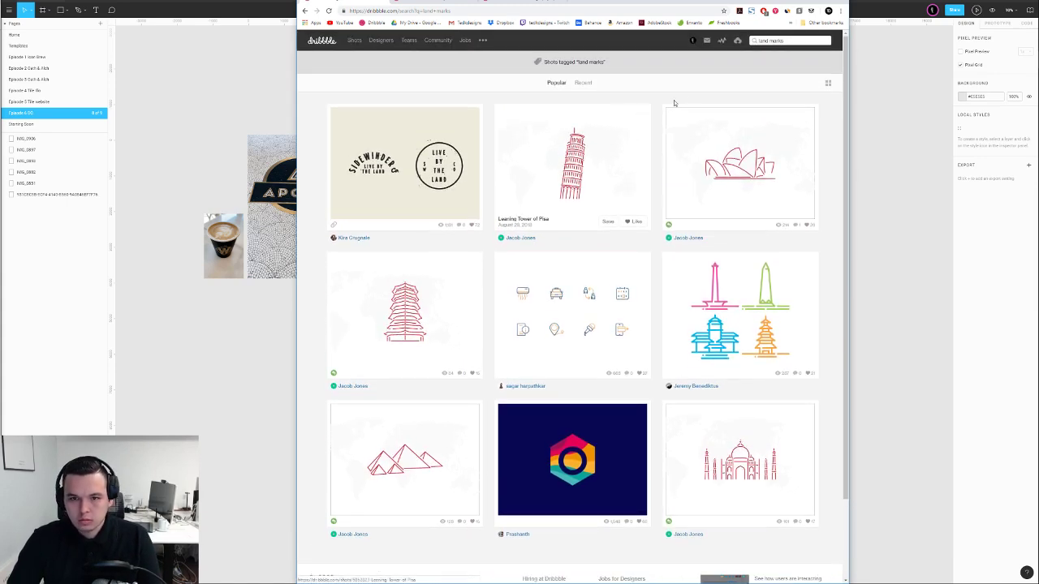
drag(795, 40, 754, 40)
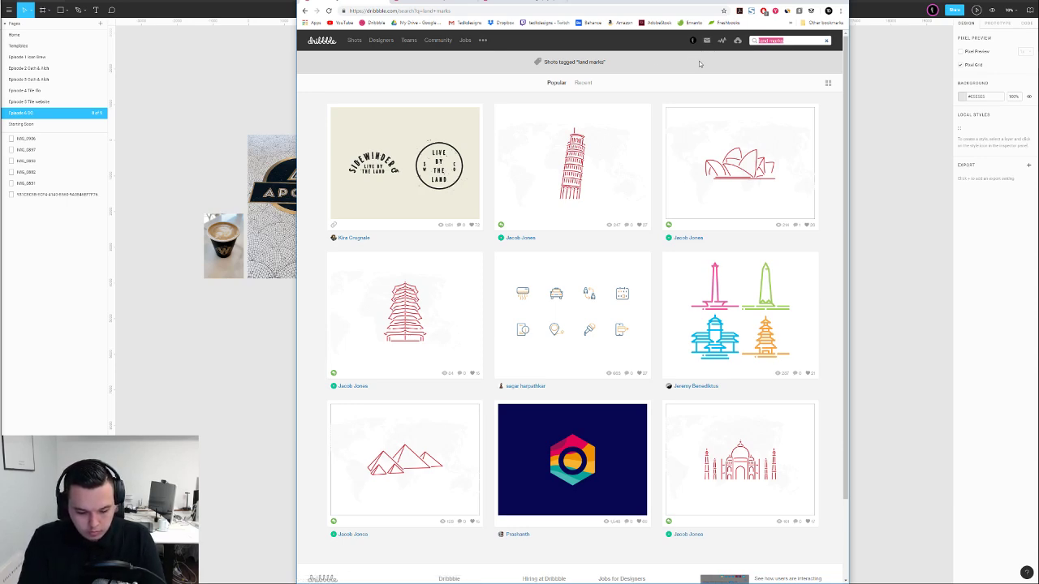
Search for 'cities' and browse the skyline and city badges like Sydney, Boston, Rio
text(cities)
key(Return)
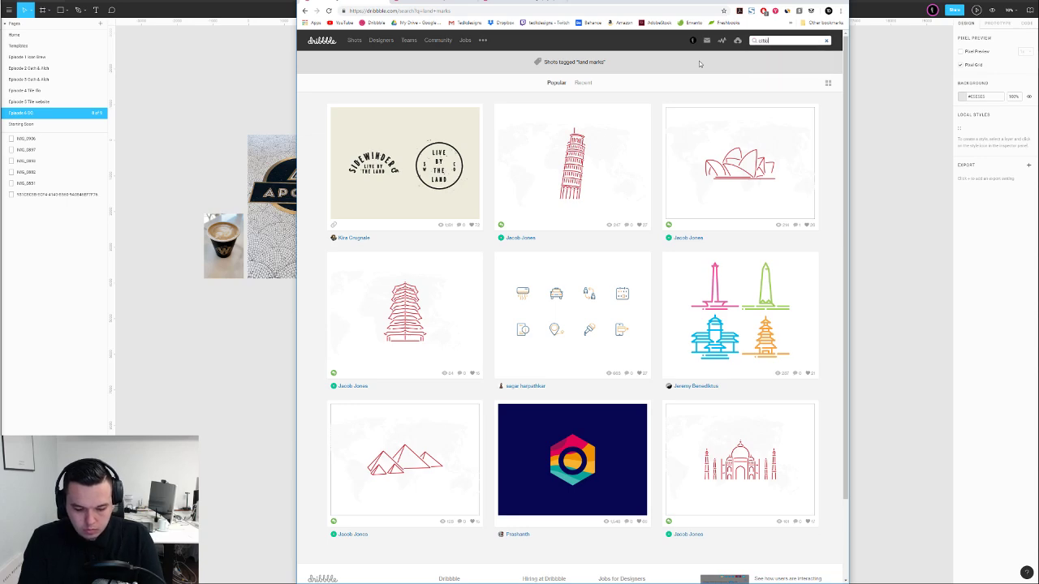
scroll(691, 81, down, 4)
scroll(691, 81, down, 3)
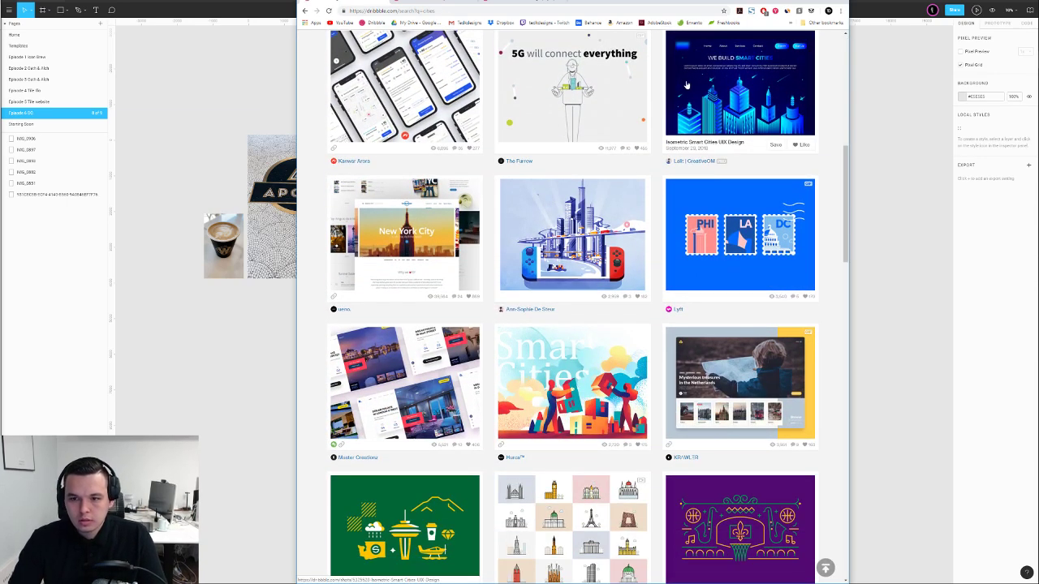
scroll(686, 87, down, 3)
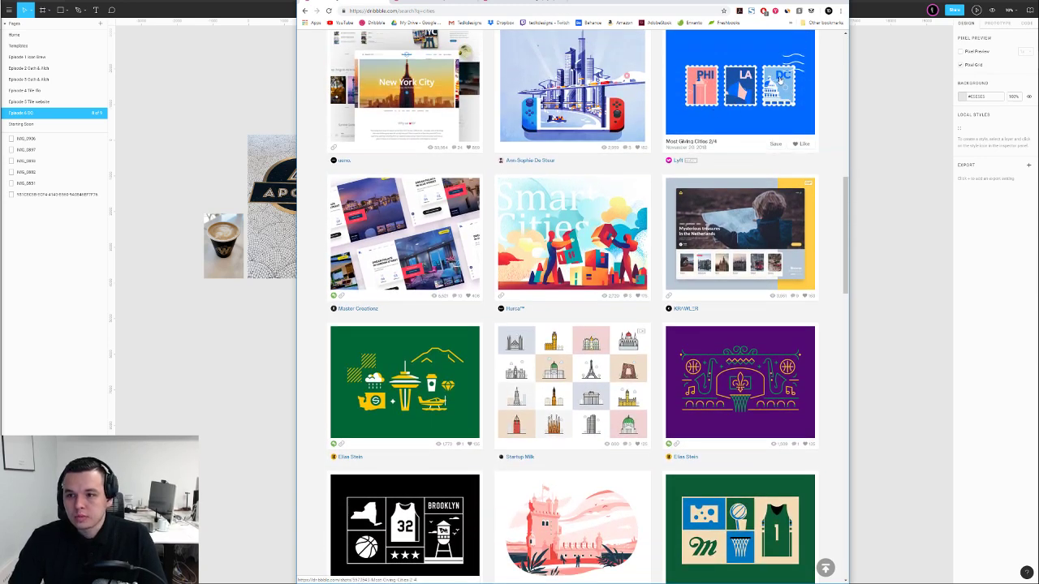
scroll(741, 97, down, 3)
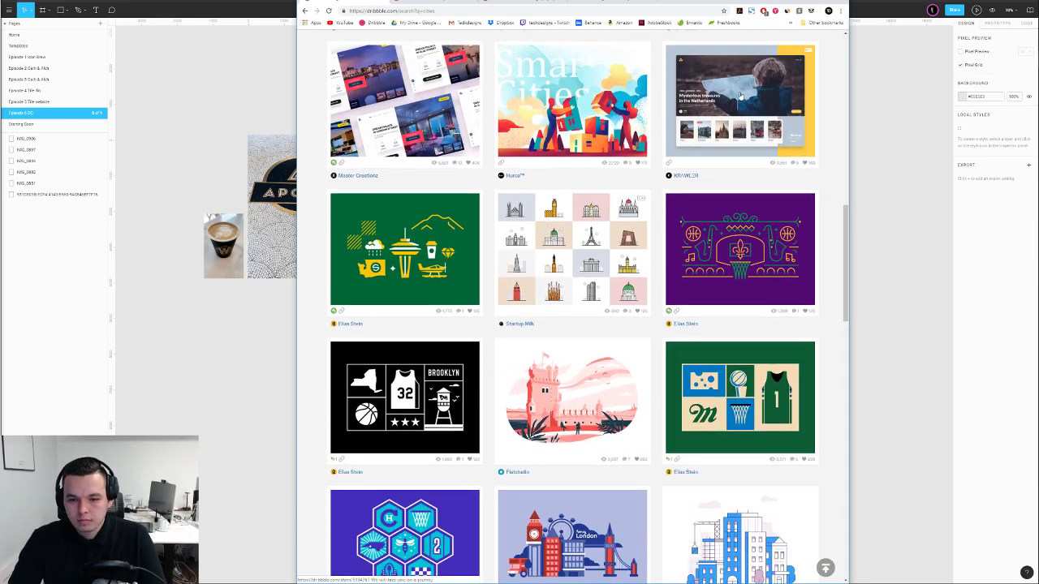
scroll(683, 166, down, 3)
scroll(683, 166, down, 8)
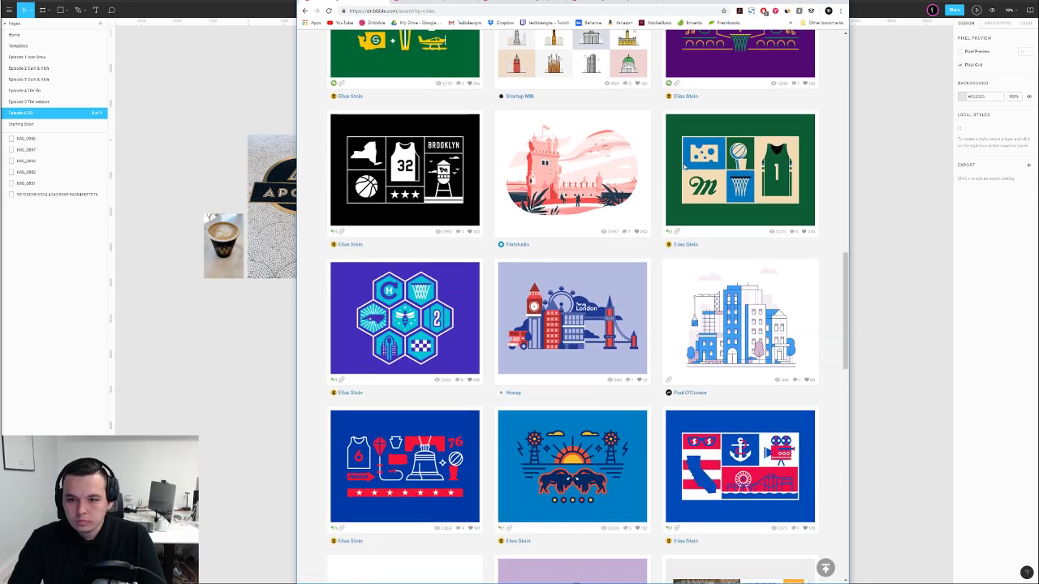
scroll(685, 166, down, 2)
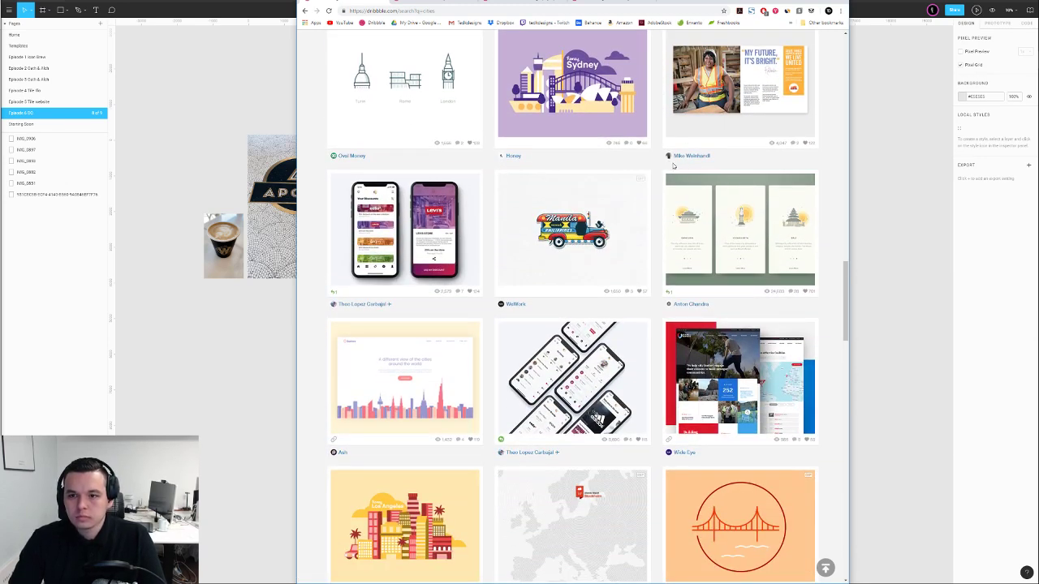
scroll(673, 165, down, 7)
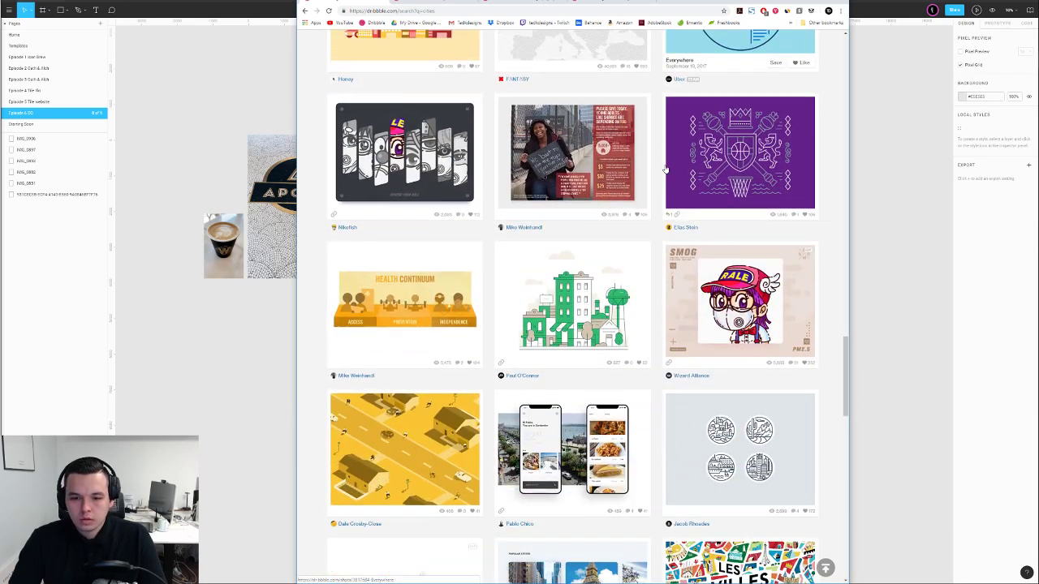
scroll(664, 168, down, 5)
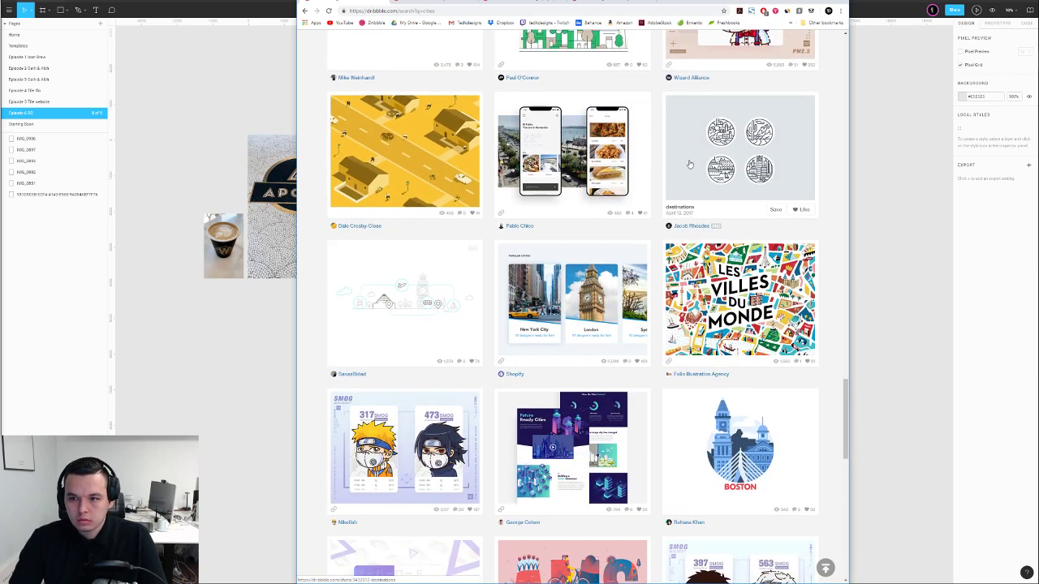
scroll(694, 160, down, 4)
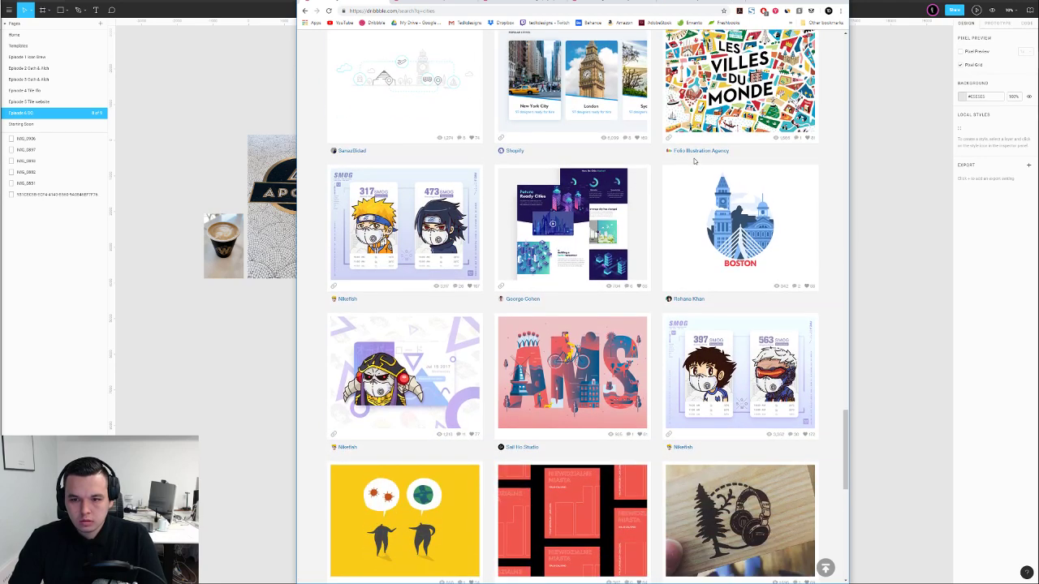
scroll(694, 161, down, 7)
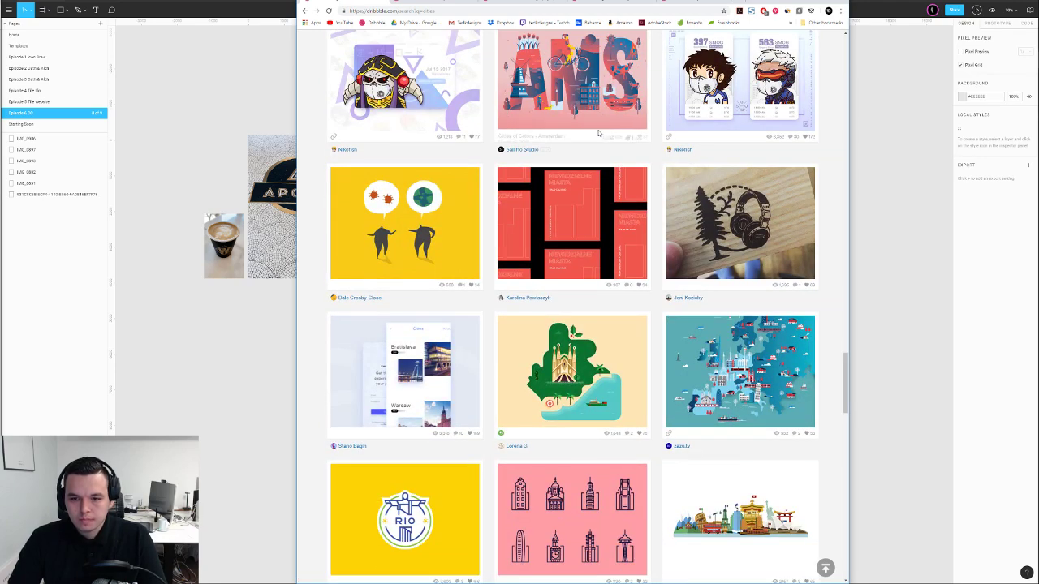
scroll(485, 79, down, 3)
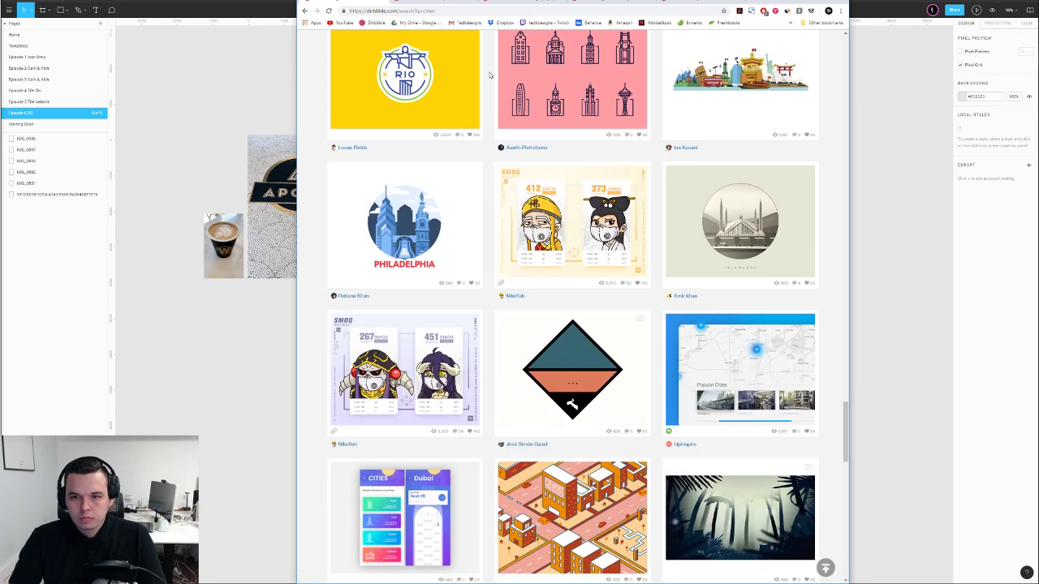
Open the Men's Health Icons shot and like it
click(423, 2)
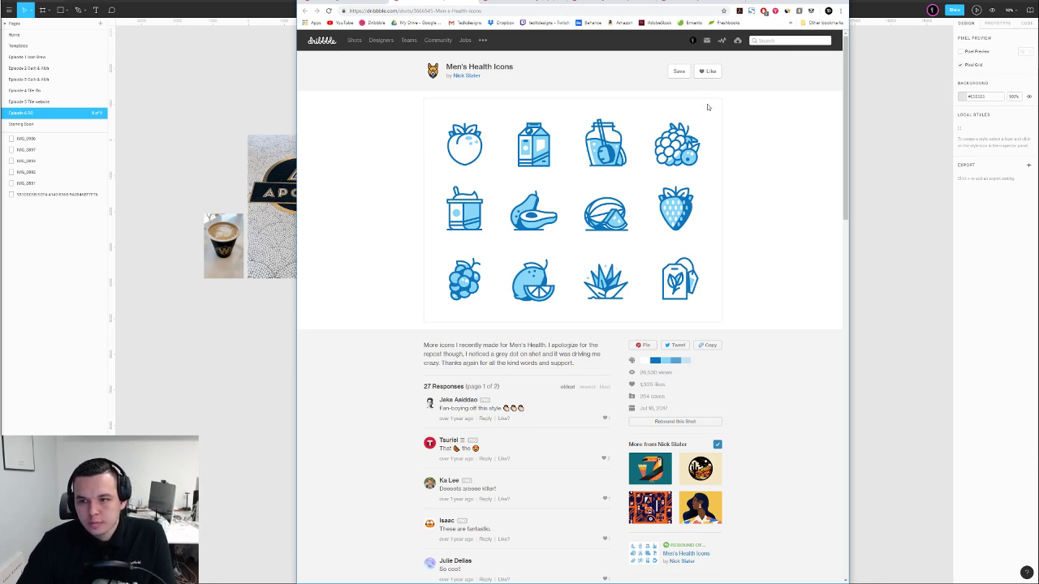
click(705, 71)
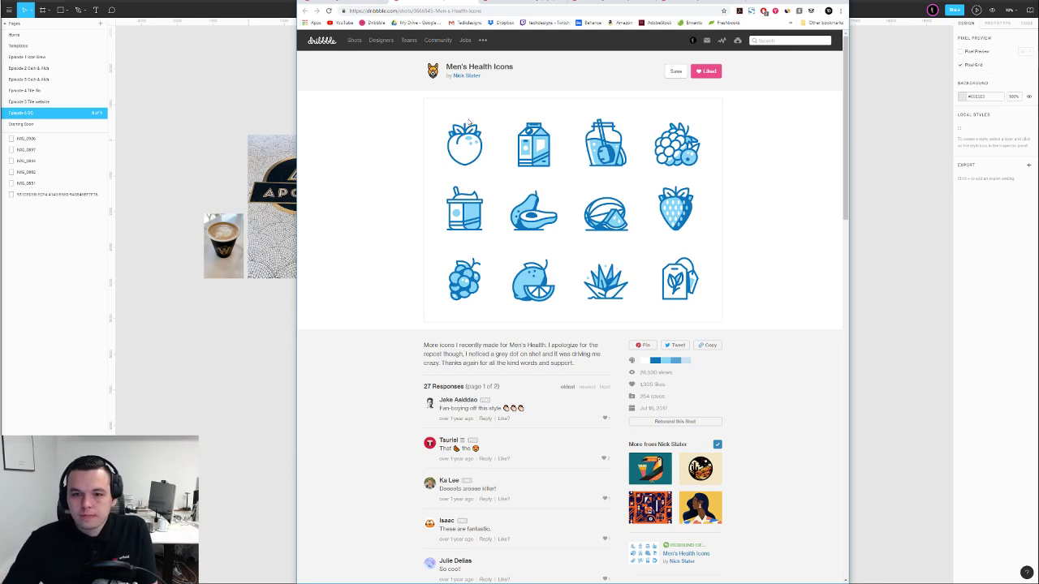
click(521, 3)
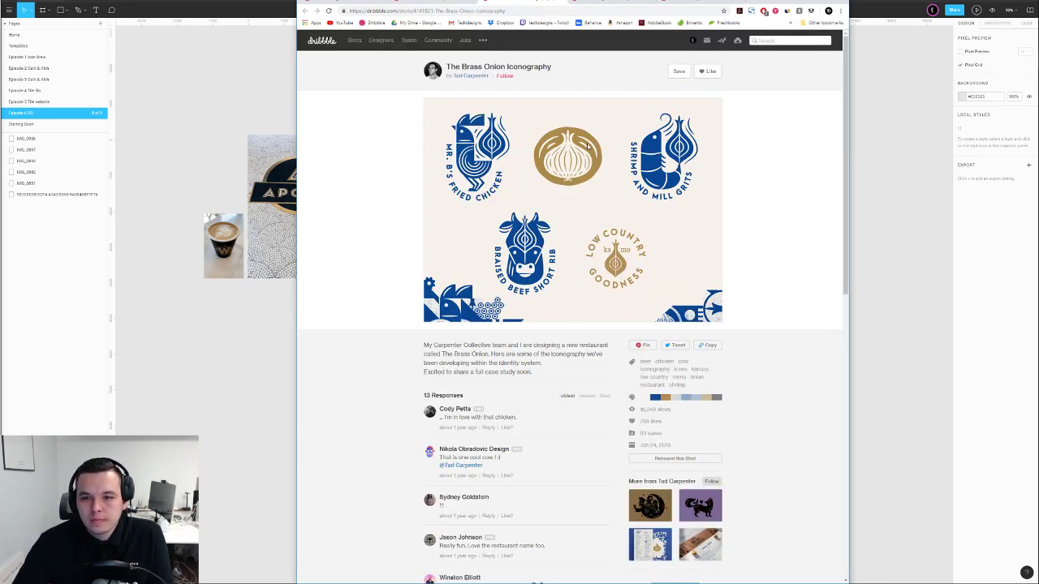
click(439, 2)
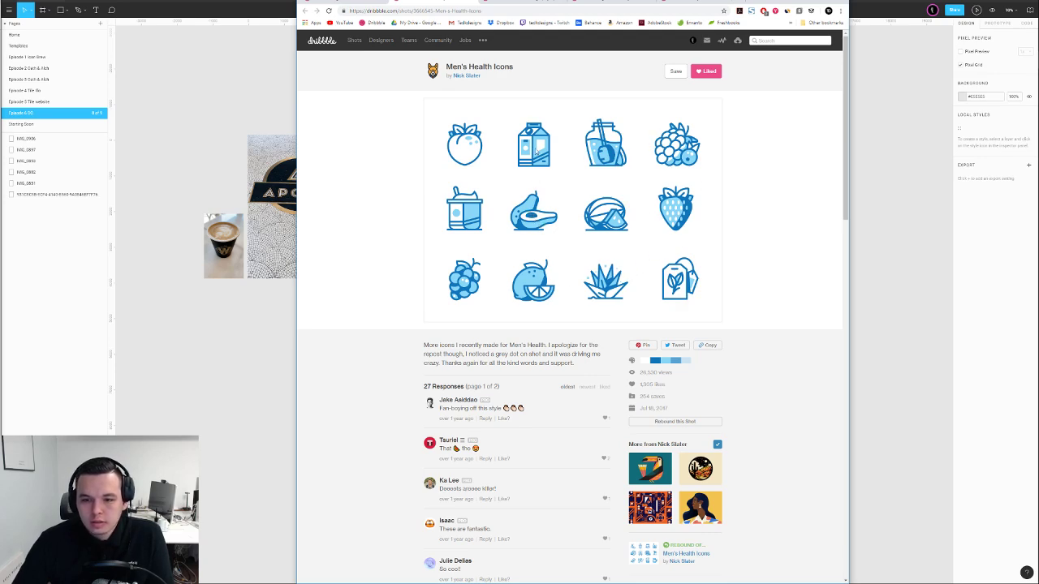
Review the Brass Onion Iconography and Most Giving Cities shots, ending on the destinations badges
click(510, 1)
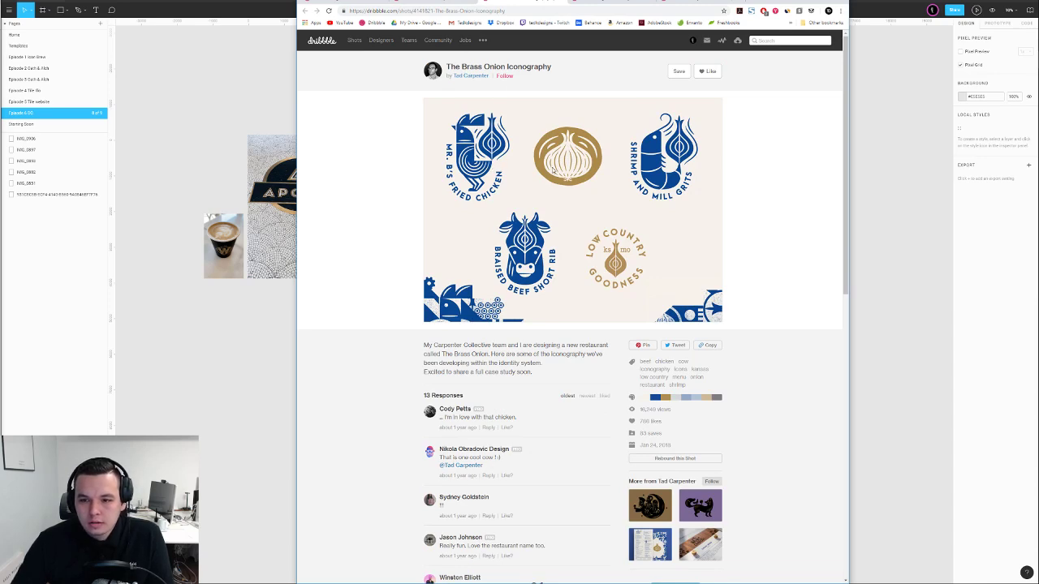
click(597, 2)
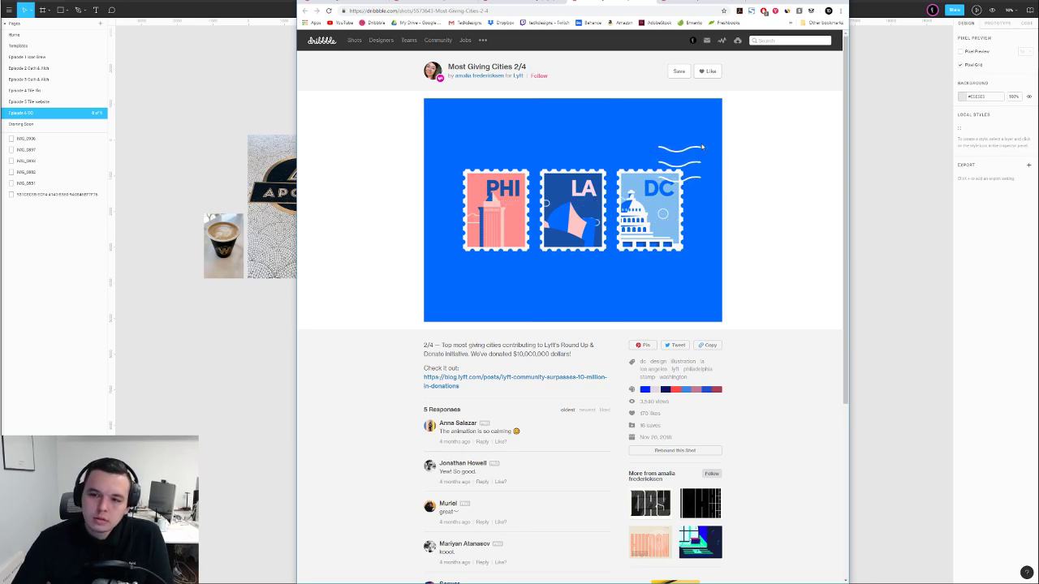
click(679, 4)
scroll(689, 127, down, 1)
scroll(689, 128, up, 1)
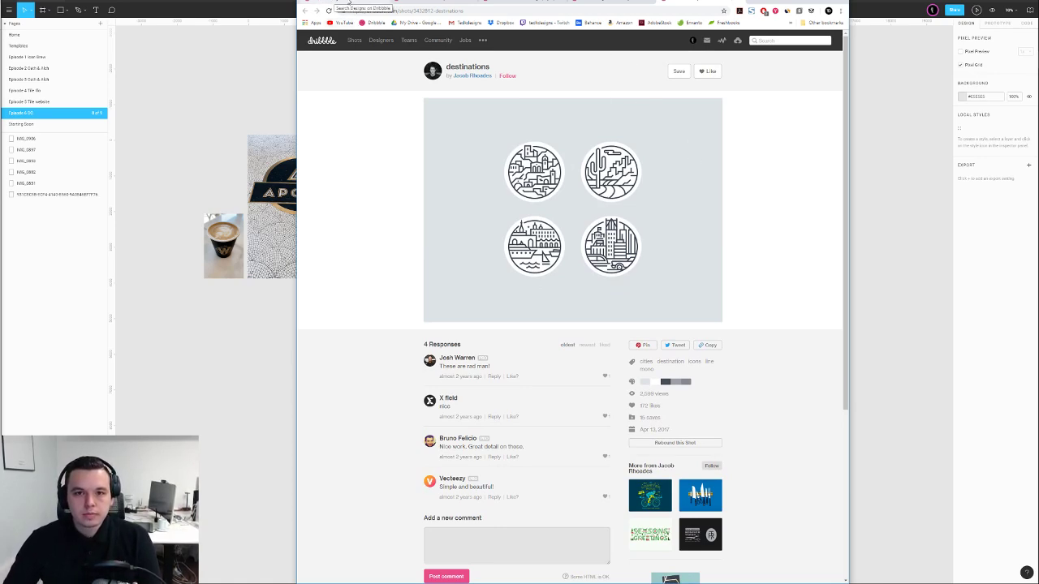
Pull the Dribbble reference shots out of the browser into separate windows
drag(771, 2, 670, 2)
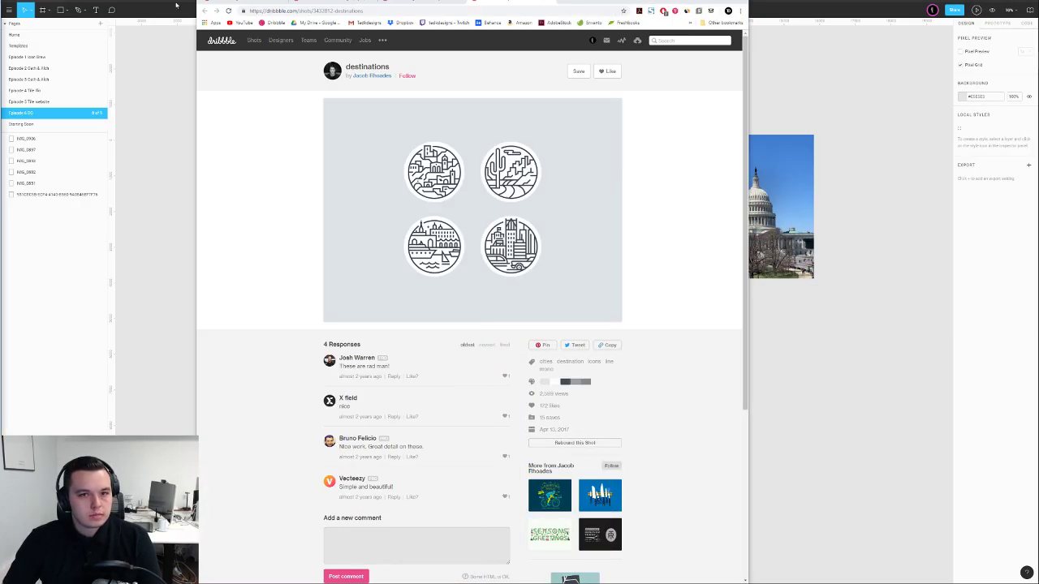
drag(404, 2, 231, 2)
drag(420, 5, 38, 3)
drag(344, 2, 32, 3)
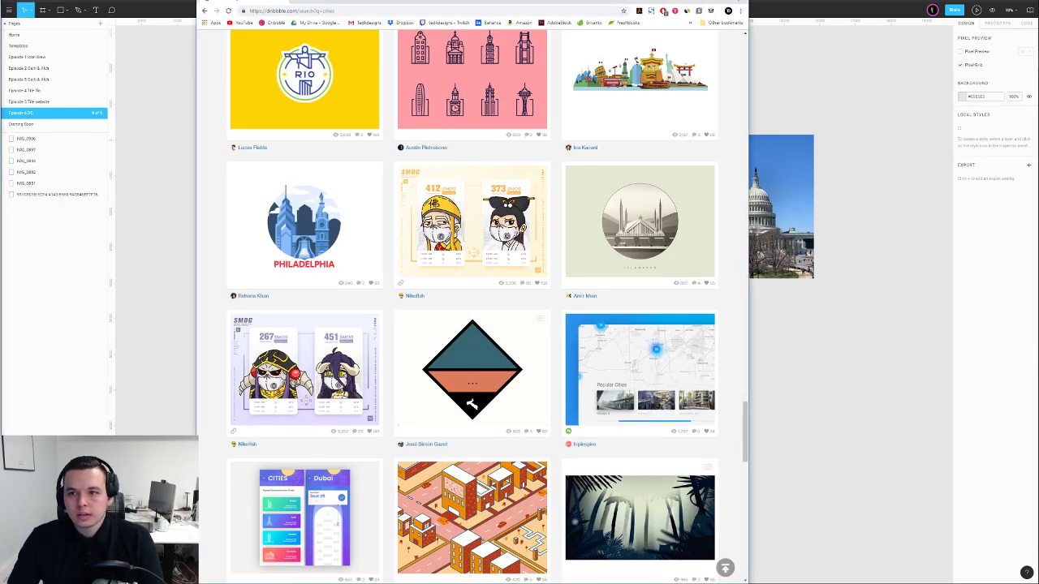
Minimize Dribbble and navigate the Figma canvas to the DC landmark photo row
click(705, 2)
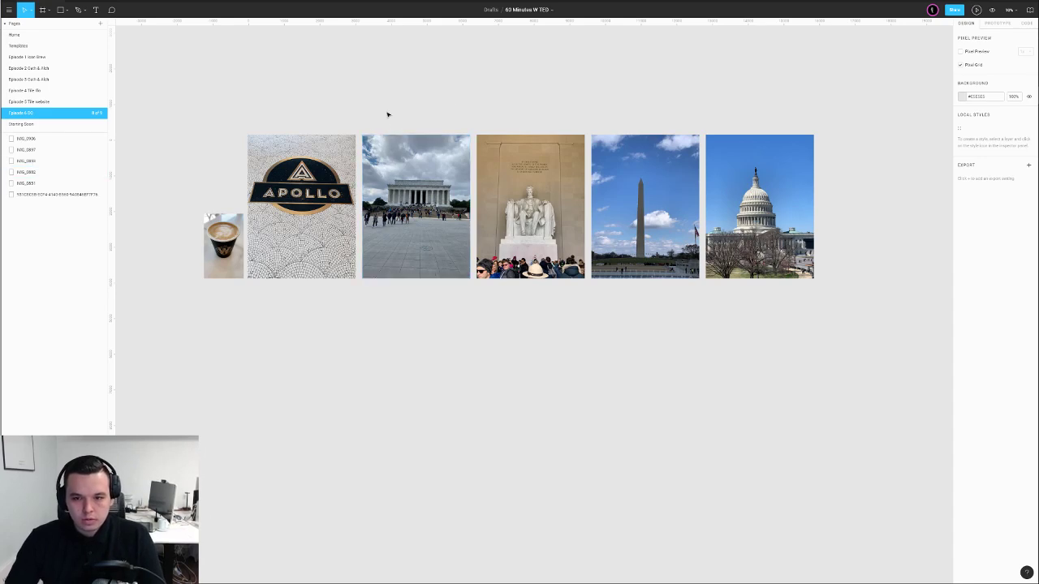
scroll(317, 166, up, 3)
scroll(510, 185, right, 3)
scroll(509, 185, right, 2)
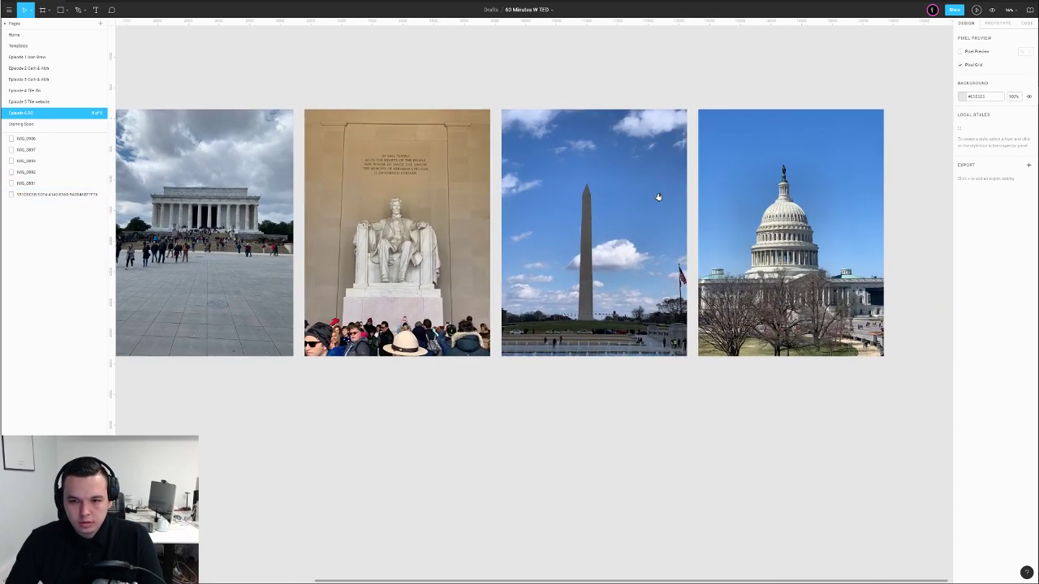
scroll(671, 199, down, 3)
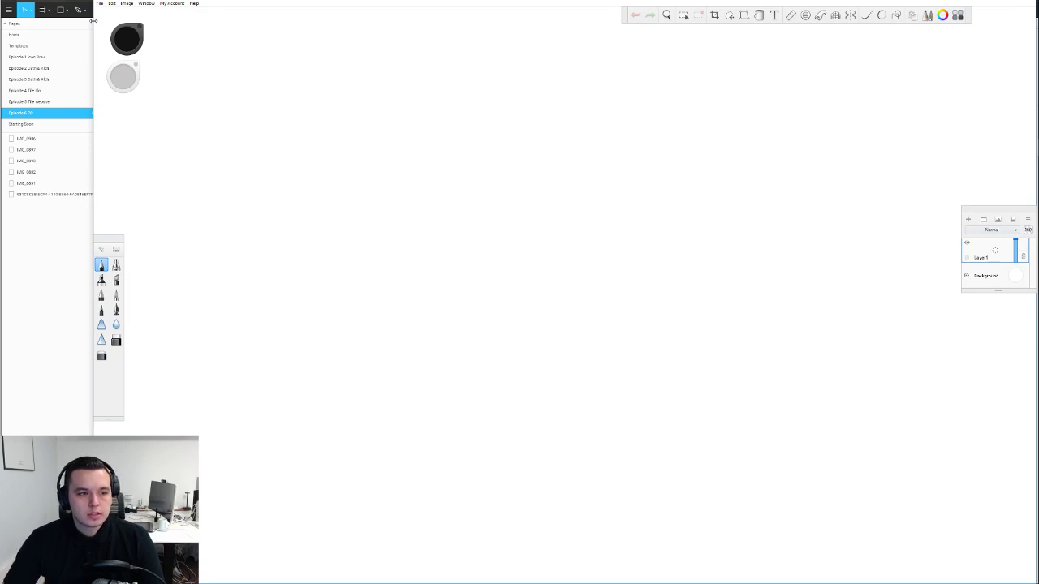
Maximize SketchBook and draw crossing vertical and horizontal pencil guide lines on the canvas
drag(93, 21, 2, 22)
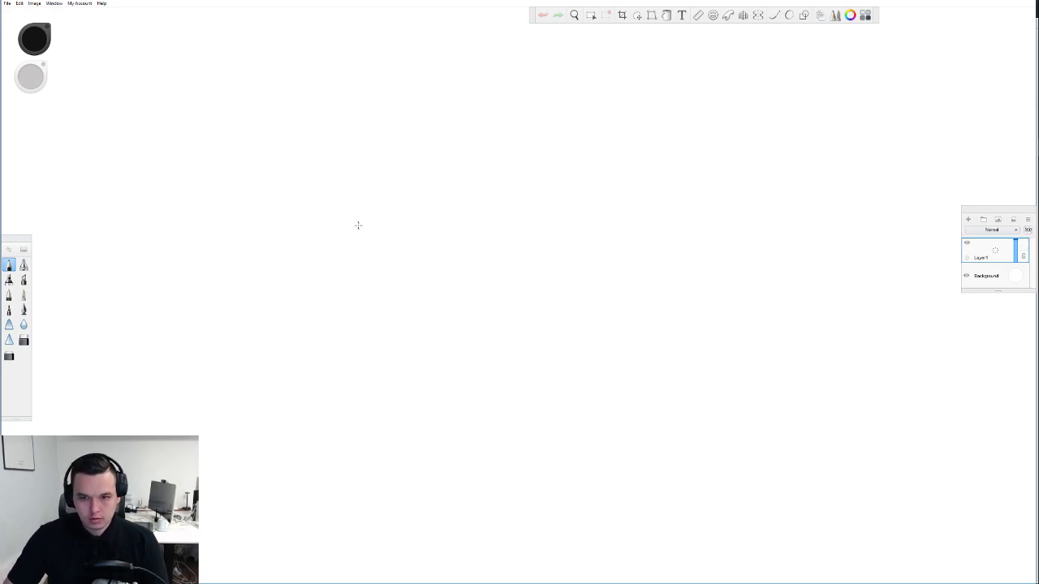
drag(435, 151, 435, 271)
drag(388, 198, 500, 198)
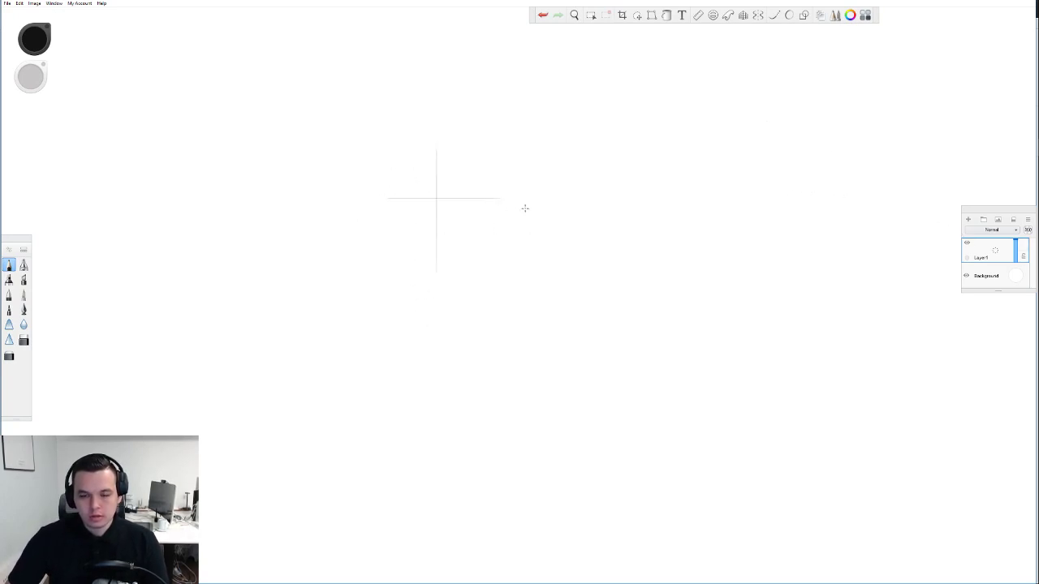
scroll(471, 205, down, 3)
scroll(452, 203, up, 4)
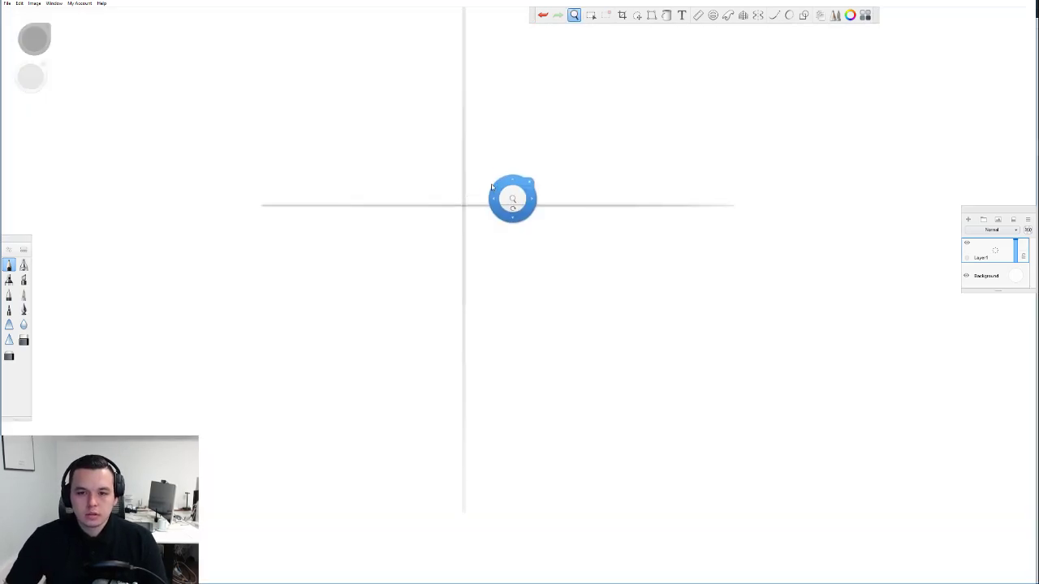
drag(485, 186, 486, 222)
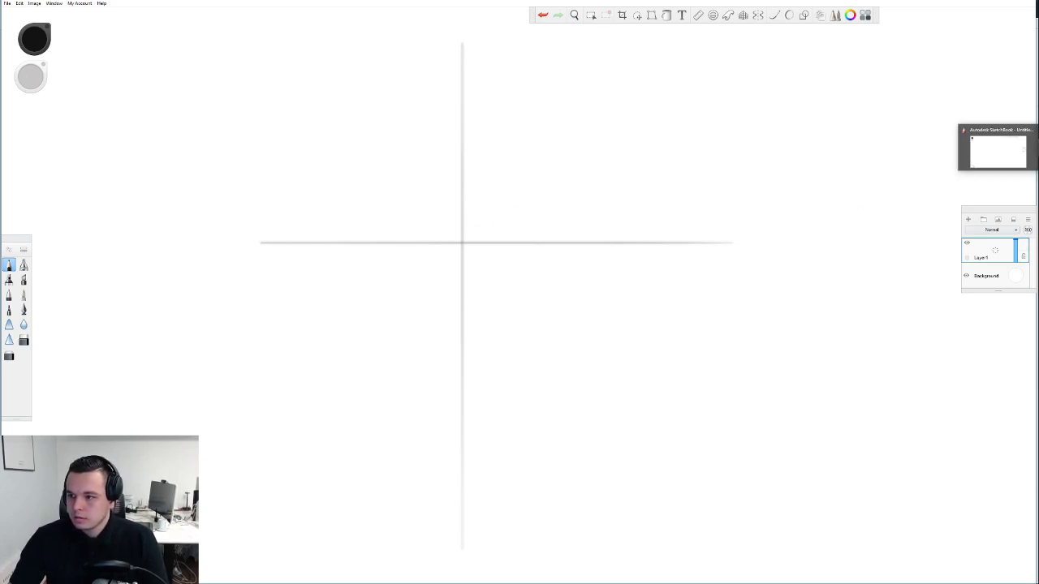
click(998, 97)
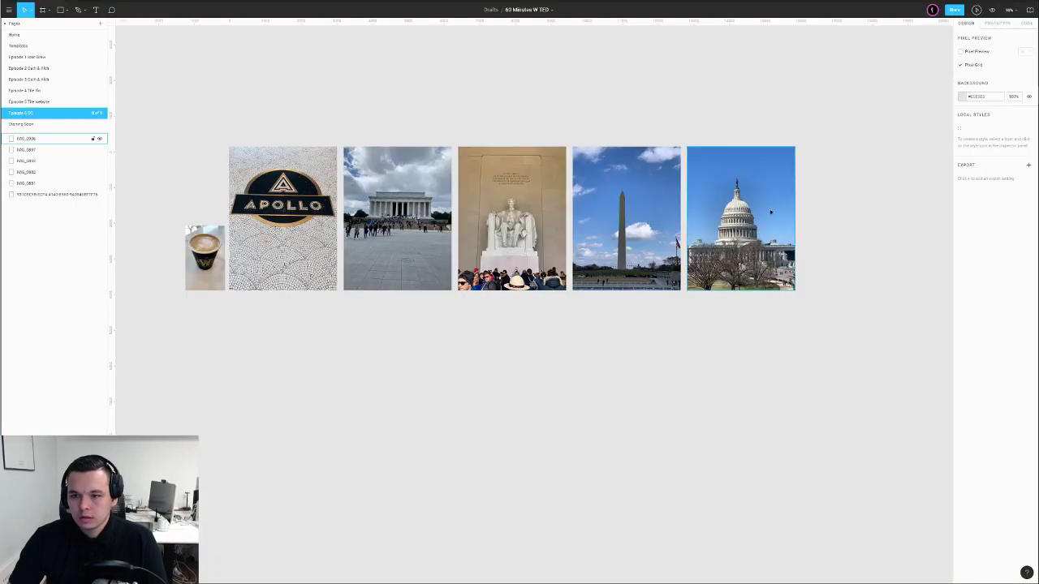
Copy the Capitol photo's properties from its right-click menu
scroll(806, 205, up, 1)
scroll(806, 205, up, 2)
click(740, 232)
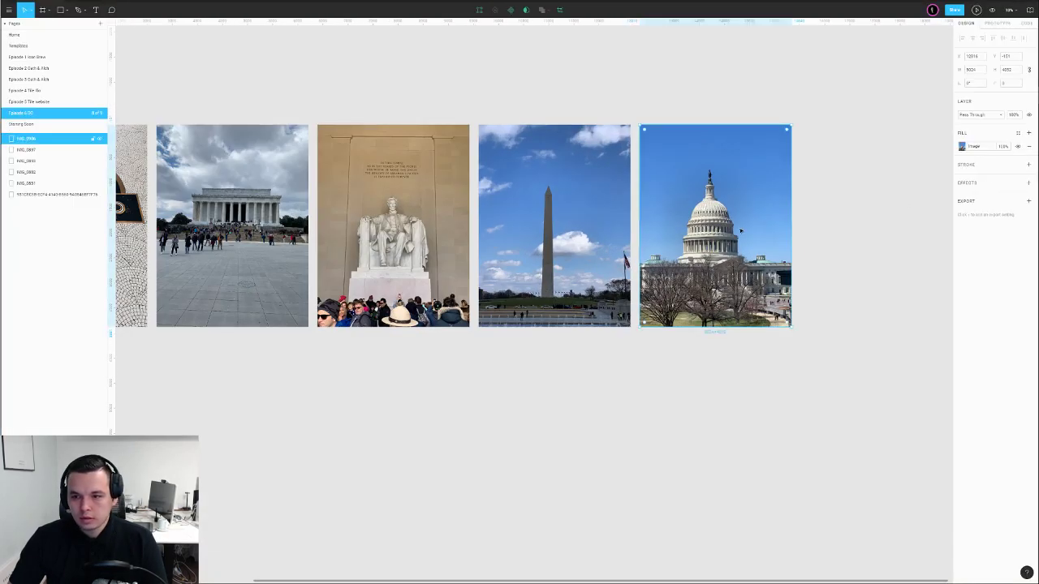
right_click(739, 230)
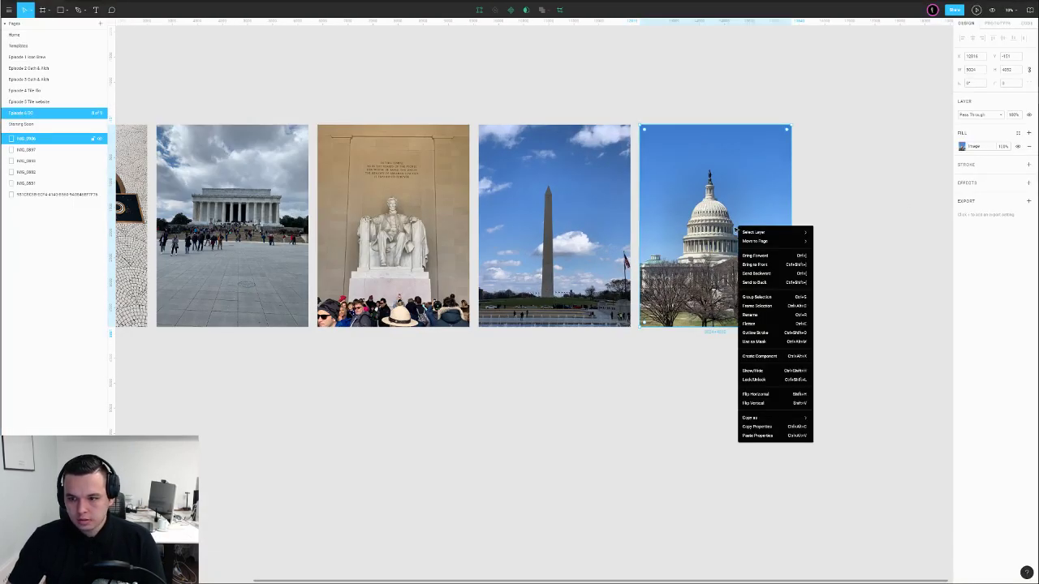
click(767, 425)
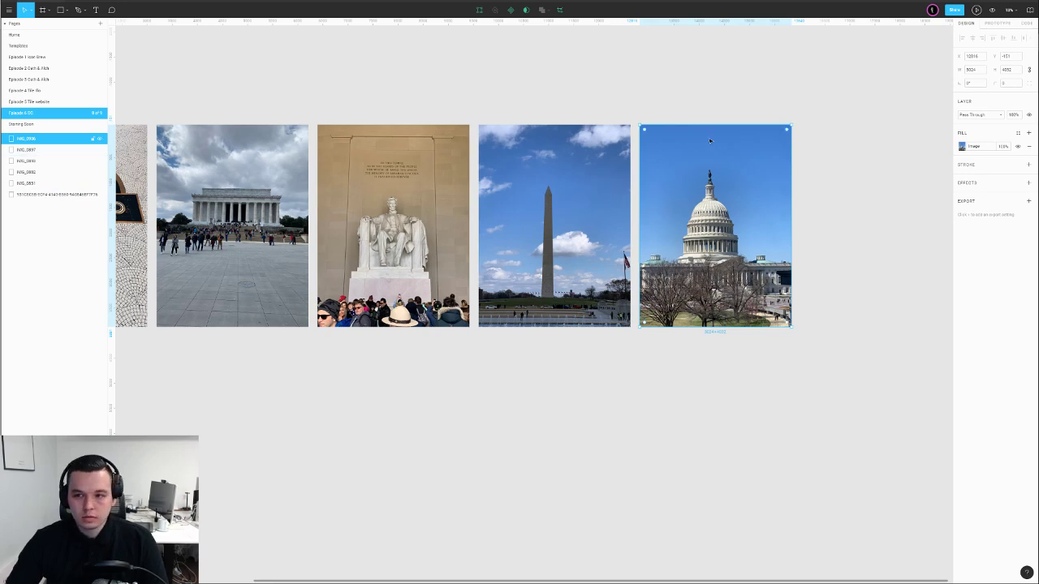
Deselect the photo, zoom in, and screen-capture the Capitol image region
click(830, 203)
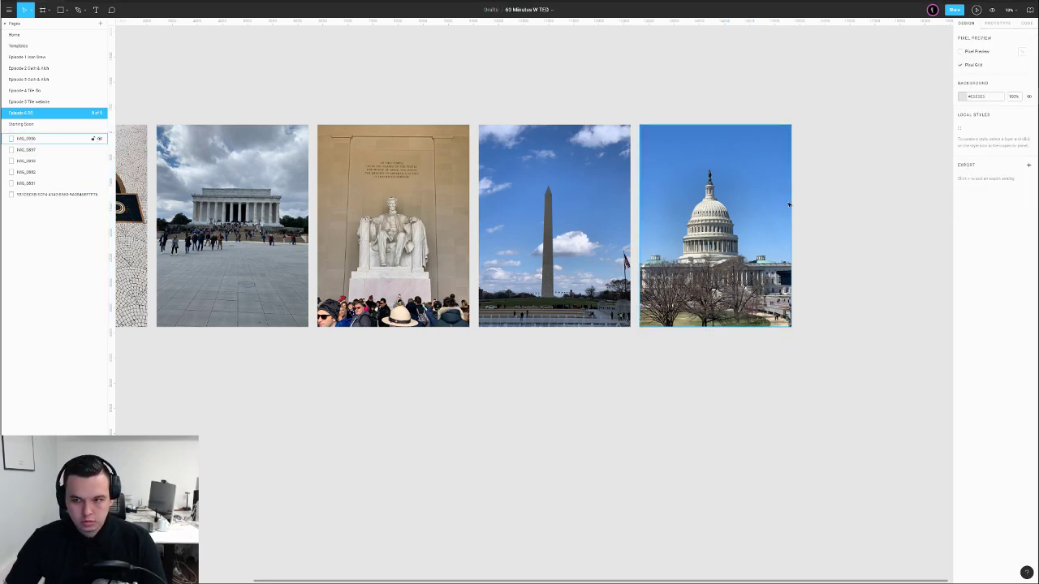
scroll(819, 204, up, 5)
key(Print)
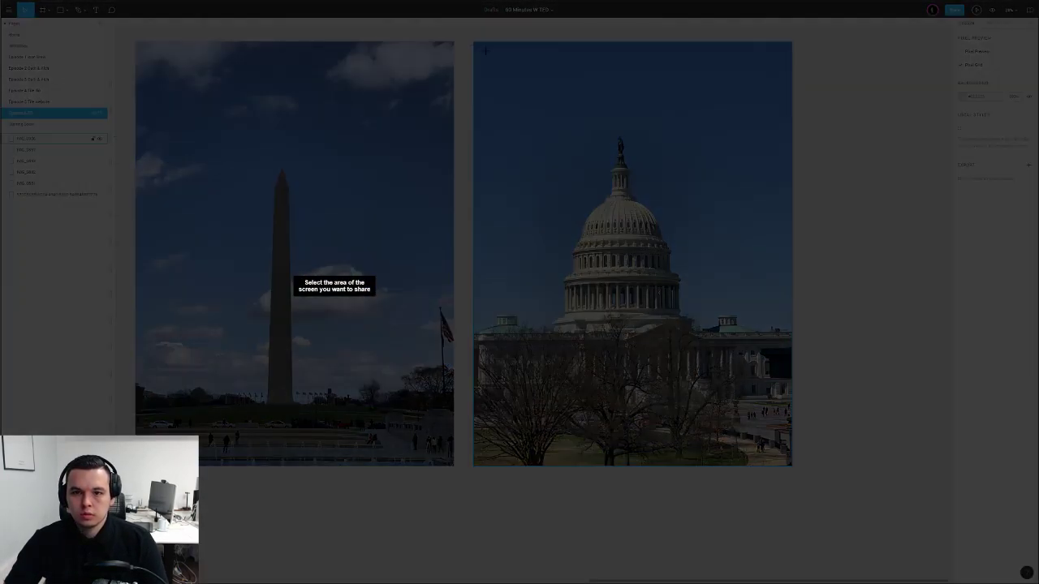
drag(476, 46, 791, 464)
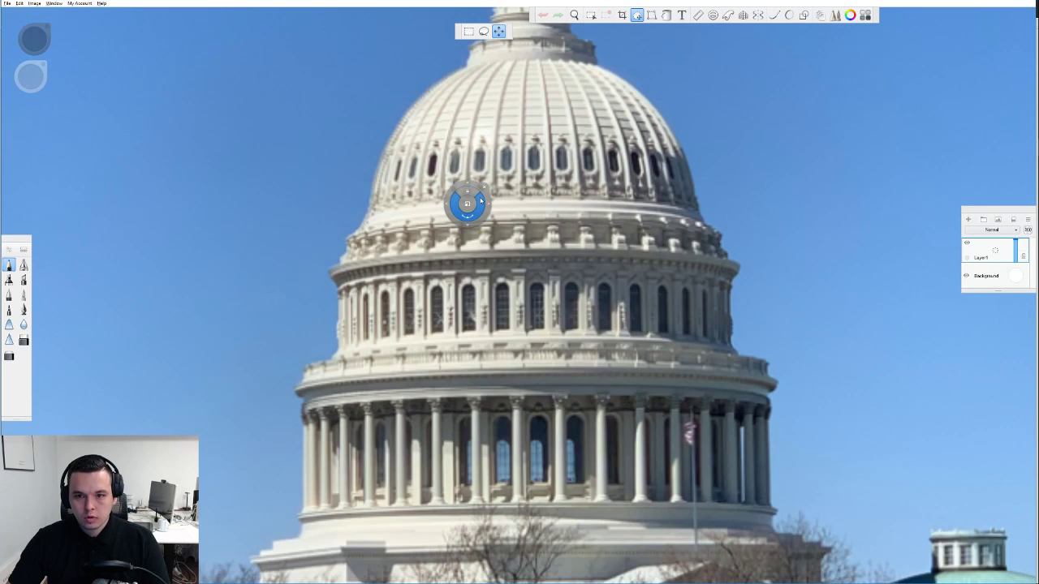
Shrink the pasted Capitol photo to about half size and commit the transform
double_click(467, 204)
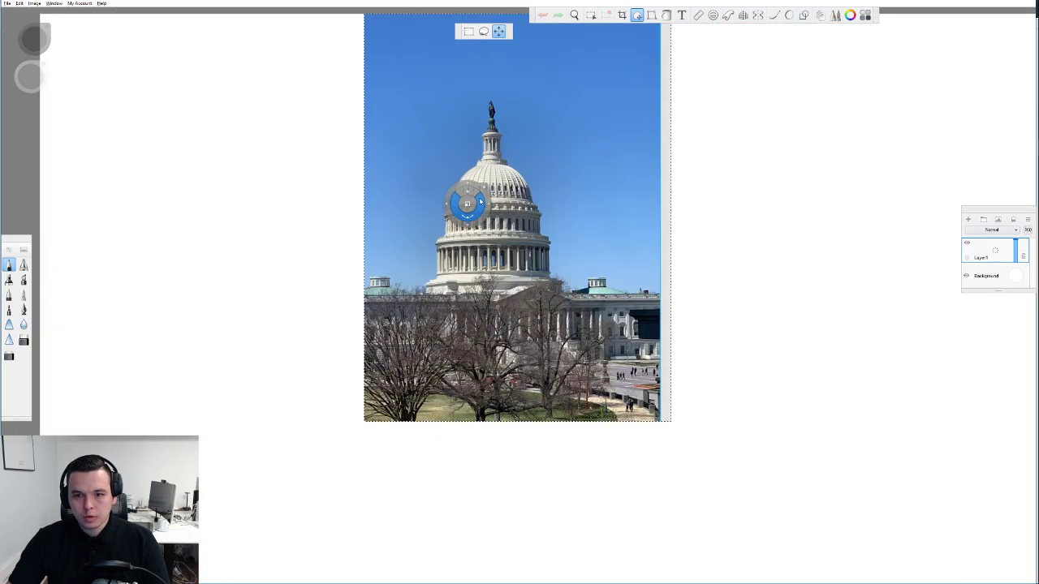
drag(468, 205, 383, 232)
scroll(250, 228, up, 3)
key(Escape)
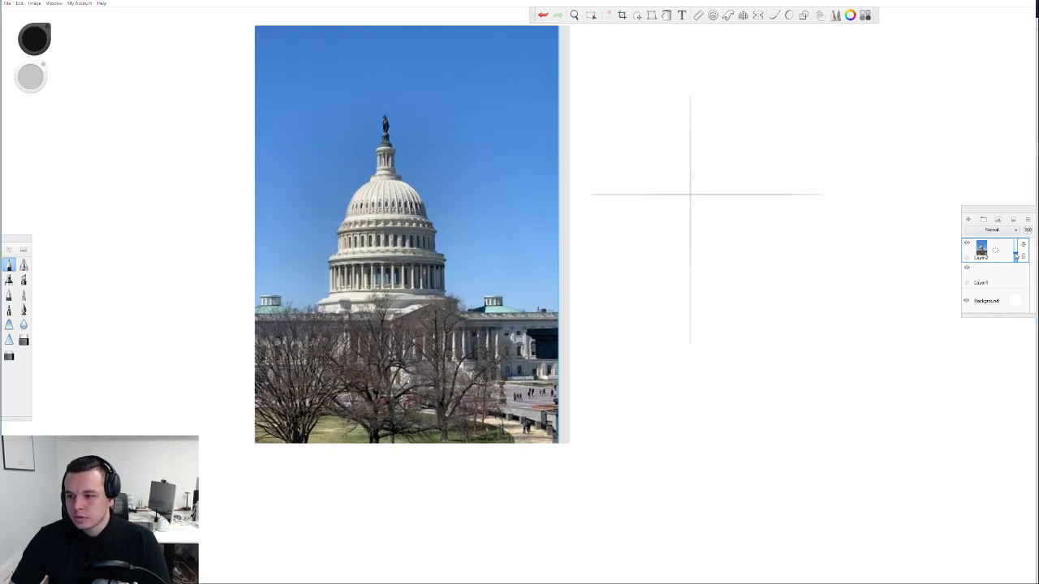
Add an empty tracing layer, delete Layer1 with its cross lines, and fade the photo layer to 16%
drag(1016, 255, 1017, 257)
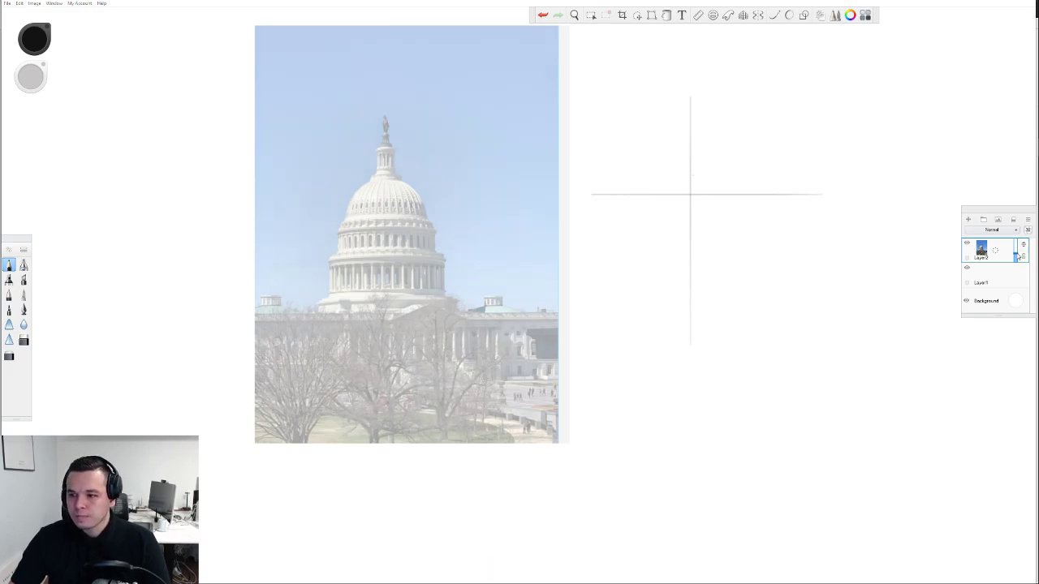
click(968, 220)
double_click(996, 299)
click(1016, 410)
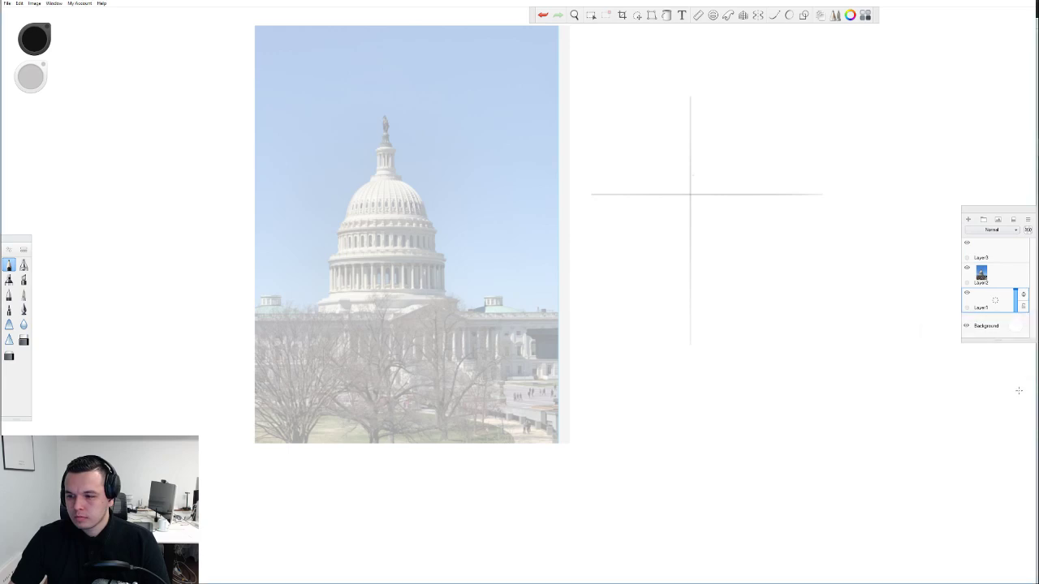
drag(996, 301, 976, 301)
click(999, 247)
scroll(396, 157, up, 4)
click(987, 282)
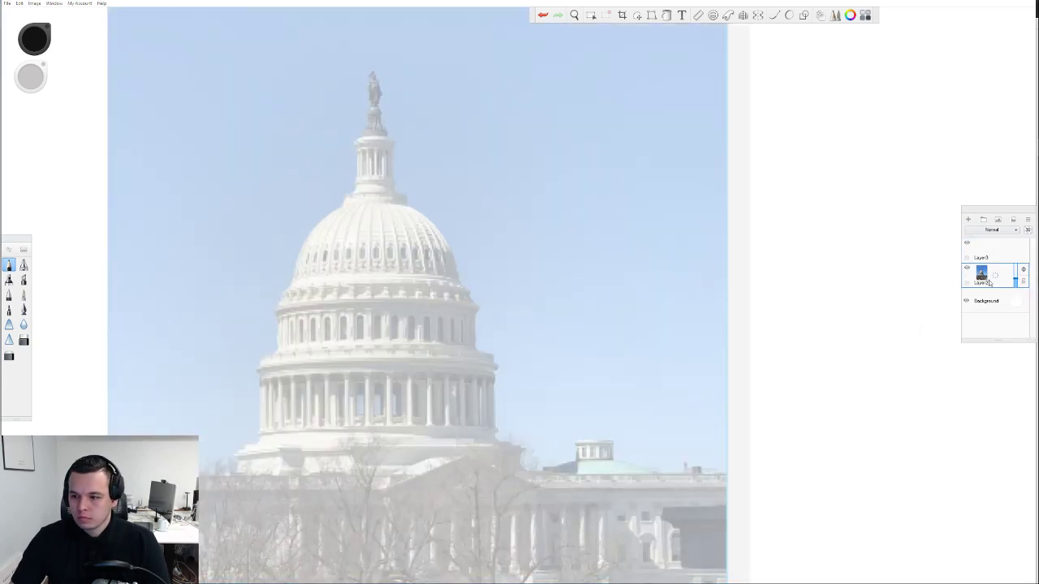
drag(1015, 282, 1017, 283)
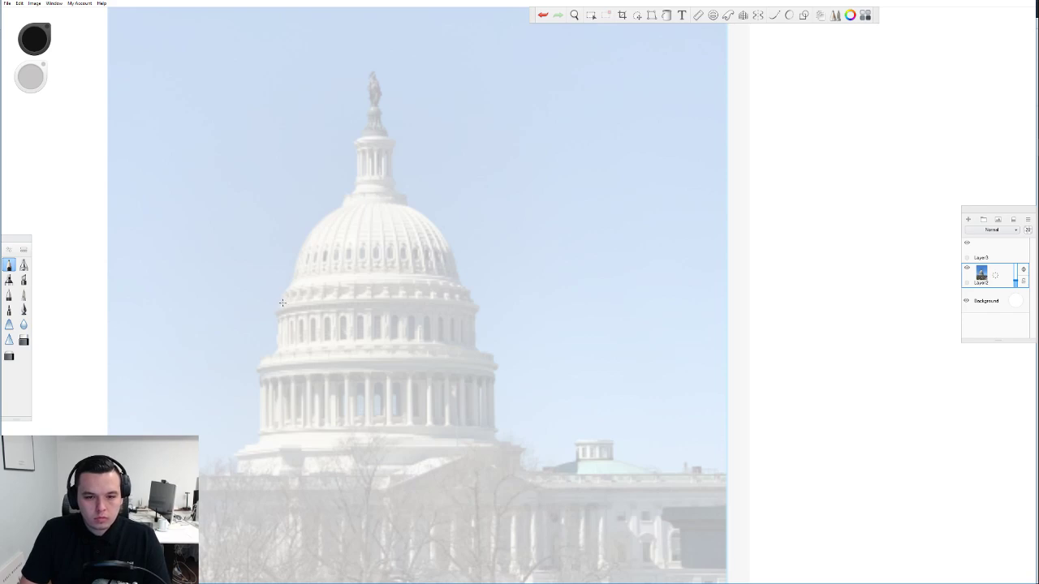
Place a circular ellipse guide centred over the Capitol dome
click(712, 15)
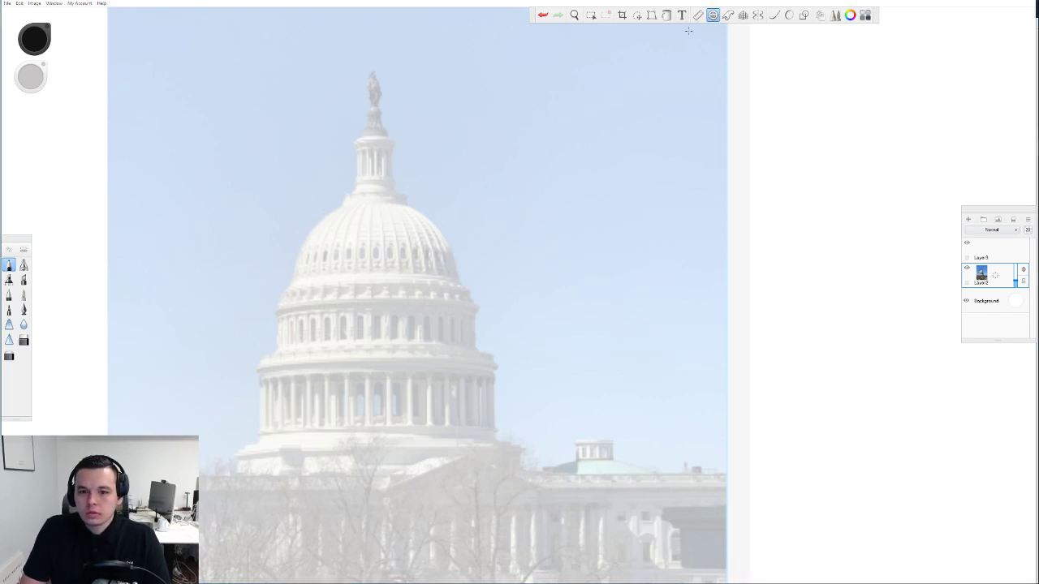
click(391, 295)
drag(391, 295, 425, 295)
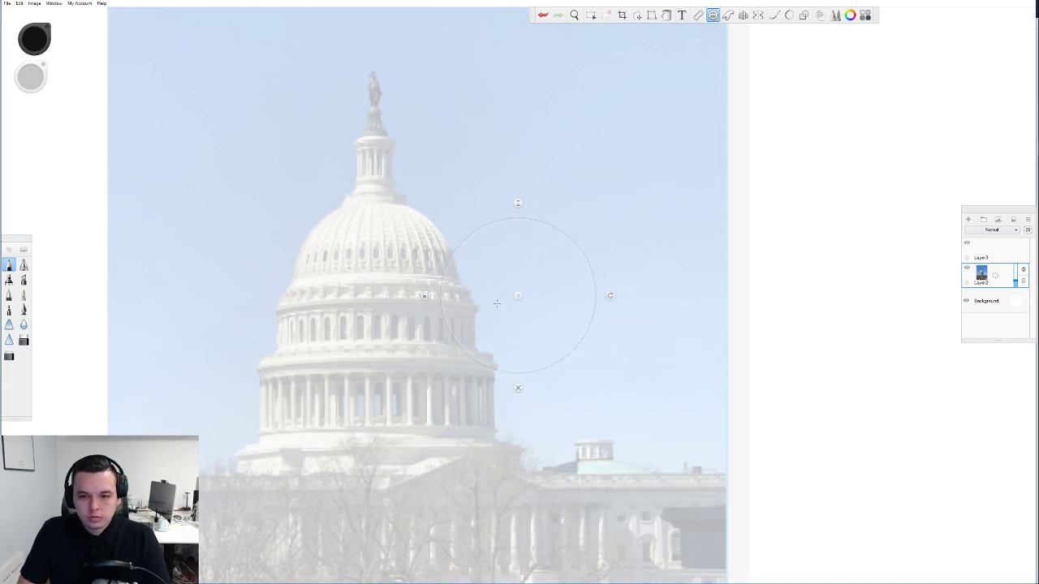
drag(517, 295, 369, 282)
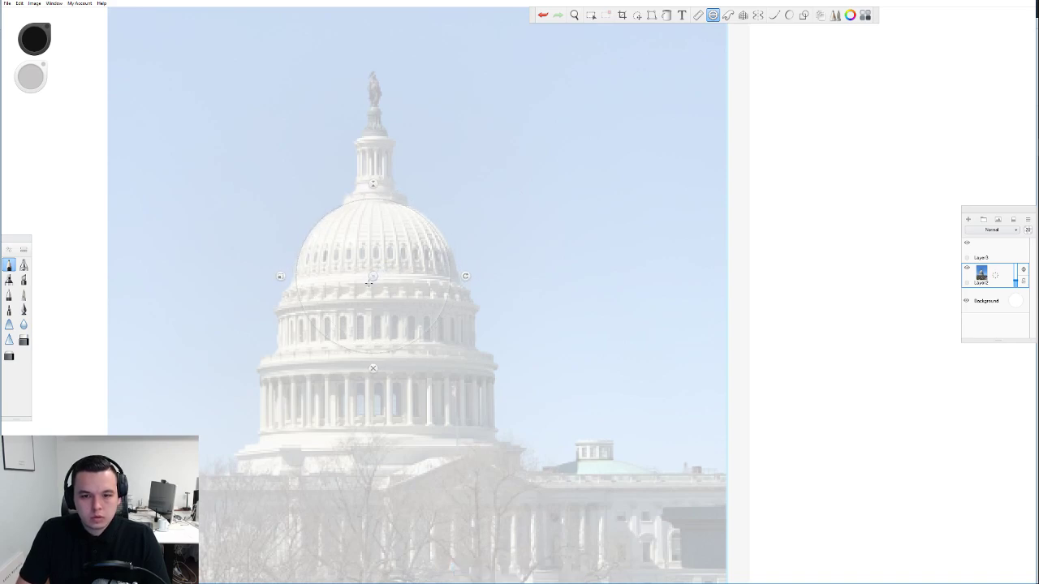
drag(282, 277, 276, 277)
drag(374, 274, 375, 282)
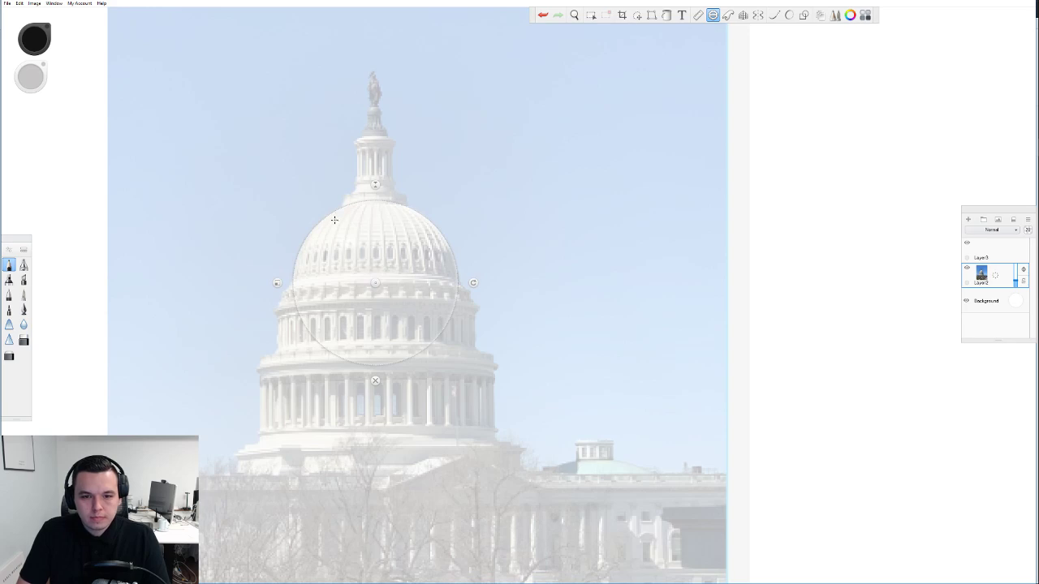
On Layer3, trace the dome's curved outline along the circle guide
click(981, 255)
mouse_move(293, 276)
mouse_down()
mouse_move(309, 233)
mouse_move(351, 204)
mouse_up()
key(ctrl+z)
mouse_move(293, 274)
mouse_down()
mouse_move(318, 222)
mouse_move(343, 207)
mouse_move(407, 207)
mouse_move(456, 268)
mouse_up()
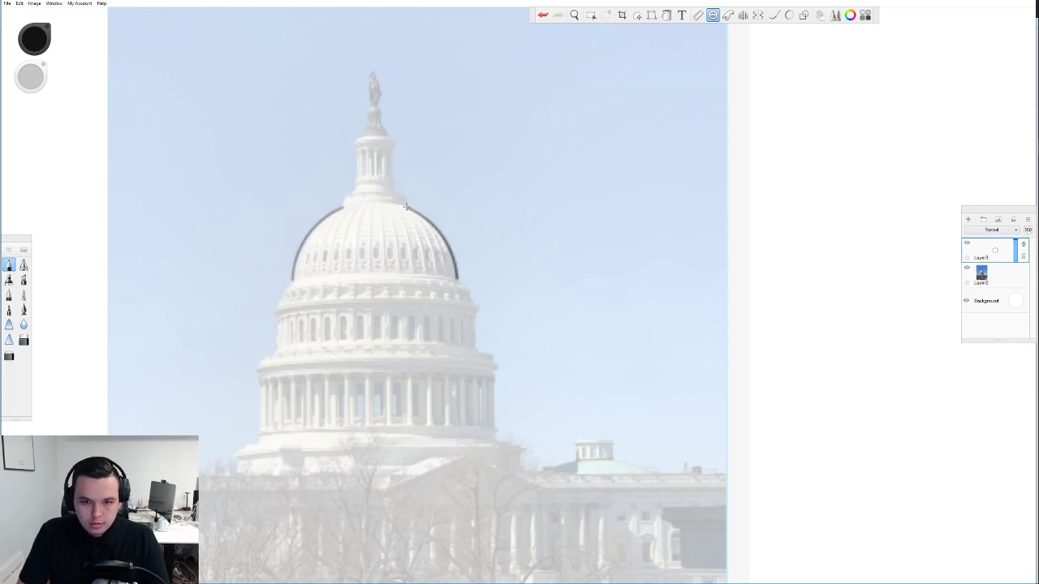
drag(406, 207, 342, 206)
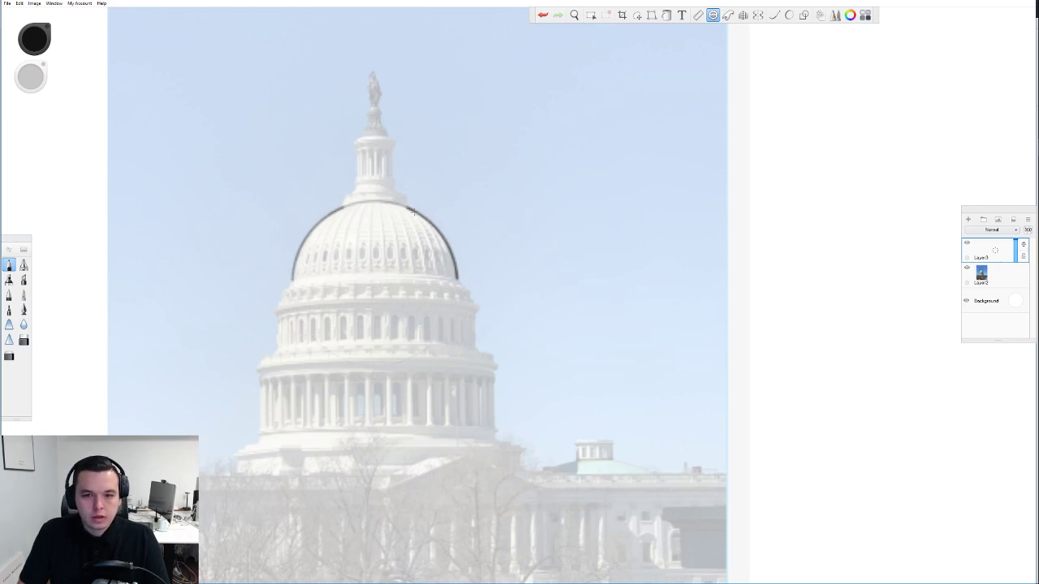
Reshape the ellipse guide into a tall, tilted, narrow ellipse matching a dome rib
drag(375, 282, 372, 354)
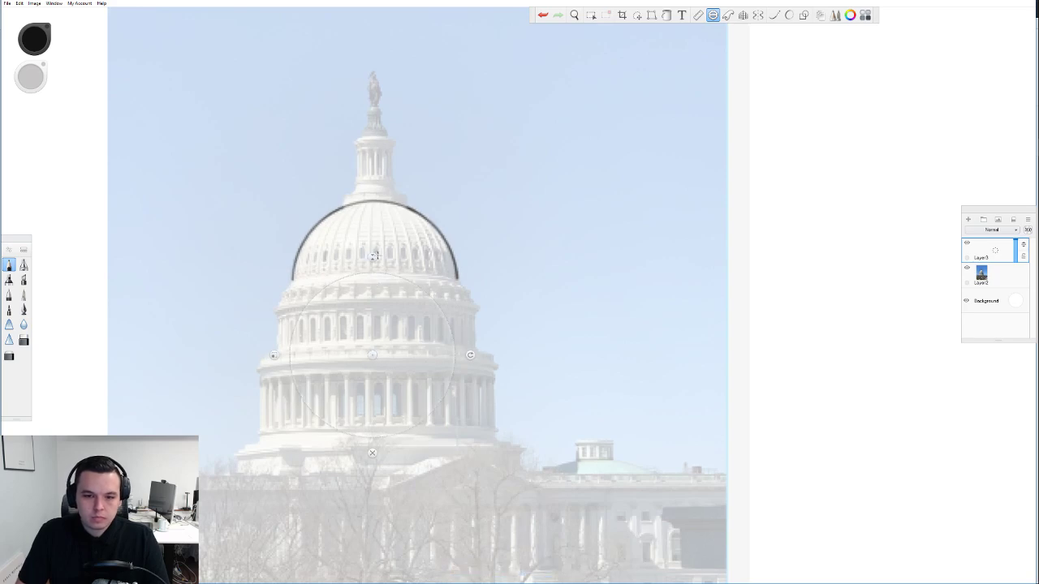
drag(371, 257, 372, 292)
drag(372, 355, 370, 241)
drag(376, 188, 376, 164)
drag(373, 246, 376, 268)
drag(377, 185, 377, 177)
drag(373, 264, 374, 270)
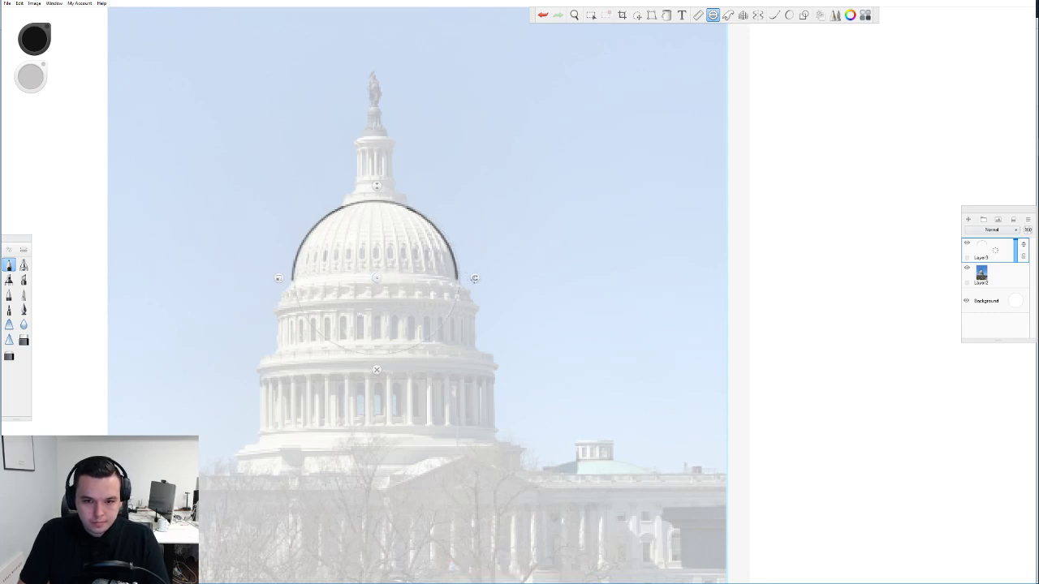
drag(376, 276, 376, 280)
drag(474, 284, 375, 384)
drag(473, 283, 457, 284)
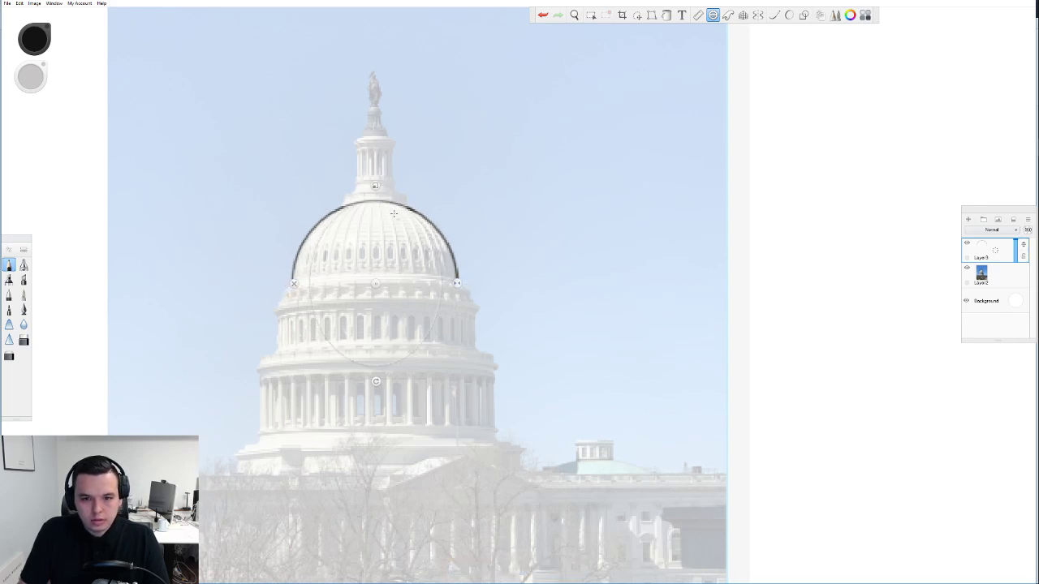
Trace the curved ribs down the dome along the tilted ellipse guide
mouse_move(377, 201)
mouse_down()
mouse_move(415, 219)
mouse_move(441, 267)
mouse_up()
drag(397, 206, 439, 266)
mouse_move(375, 201)
mouse_down()
mouse_move(316, 245)
mouse_move(310, 274)
mouse_move(362, 203)
mouse_move(445, 285)
mouse_move(409, 277)
mouse_up()
drag(376, 202, 426, 283)
key(ctrl+z)
drag(376, 202, 410, 274)
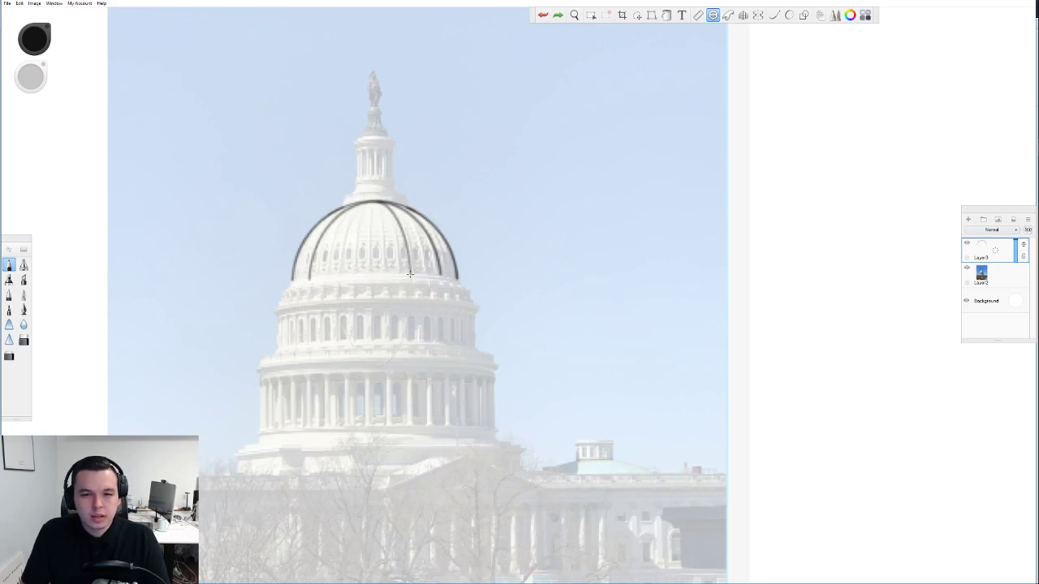
mouse_move(366, 205)
mouse_down()
mouse_move(339, 276)
mouse_move(370, 202)
mouse_move(408, 248)
mouse_move(410, 275)
mouse_up()
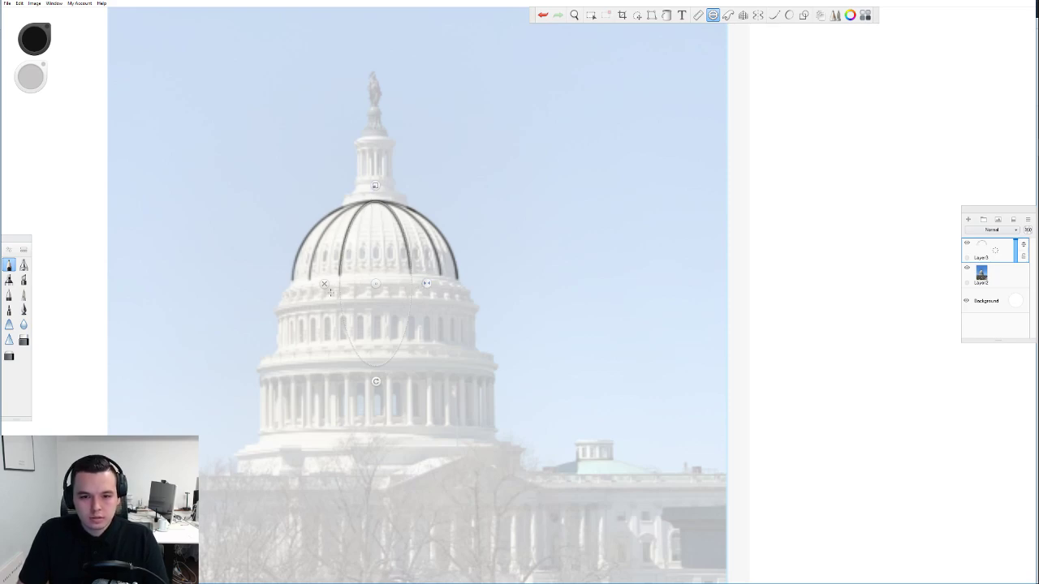
Level and widen the guide into a flat ellipse at the dome's base, then trace the base arc
drag(377, 186, 375, 213)
drag(372, 294, 372, 366)
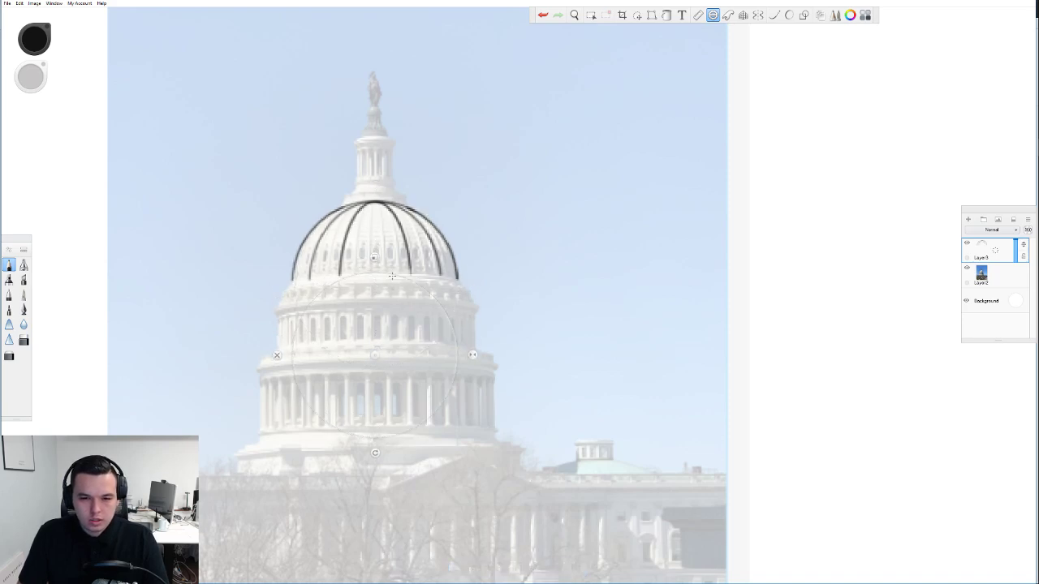
drag(375, 453, 473, 354)
drag(375, 258, 375, 295)
drag(277, 355, 255, 355)
drag(374, 356, 374, 332)
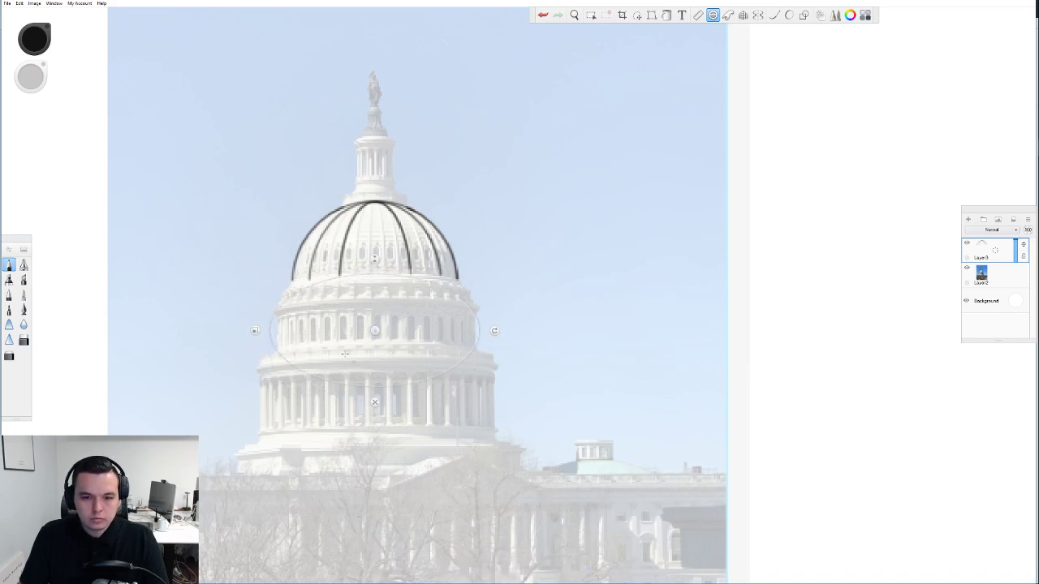
drag(255, 332, 233, 331)
drag(376, 248, 376, 278)
drag(374, 331, 378, 314)
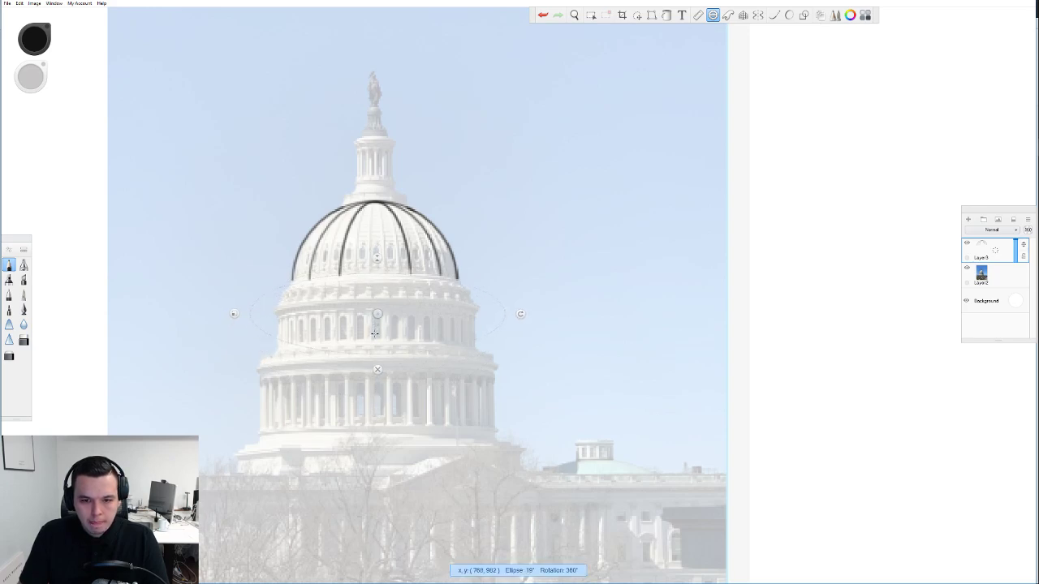
mouse_move(380, 274)
mouse_down()
mouse_move(287, 285)
mouse_move(460, 283)
mouse_move(310, 279)
mouse_move(277, 289)
mouse_up()
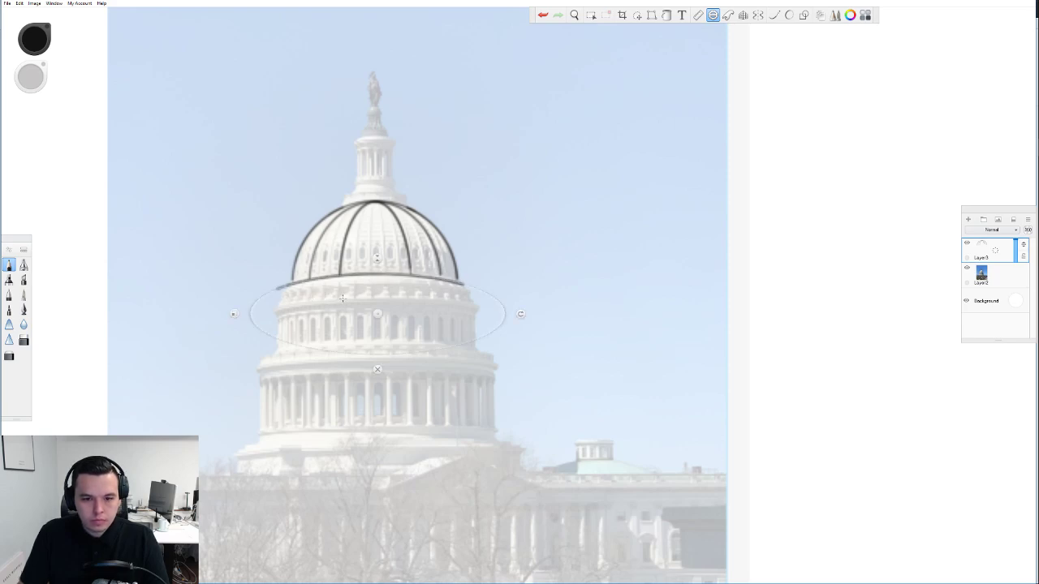
Erase the base arc's left overhang and draw the flared edges at the dome's lower left and right
click(378, 372)
drag(277, 292, 282, 284)
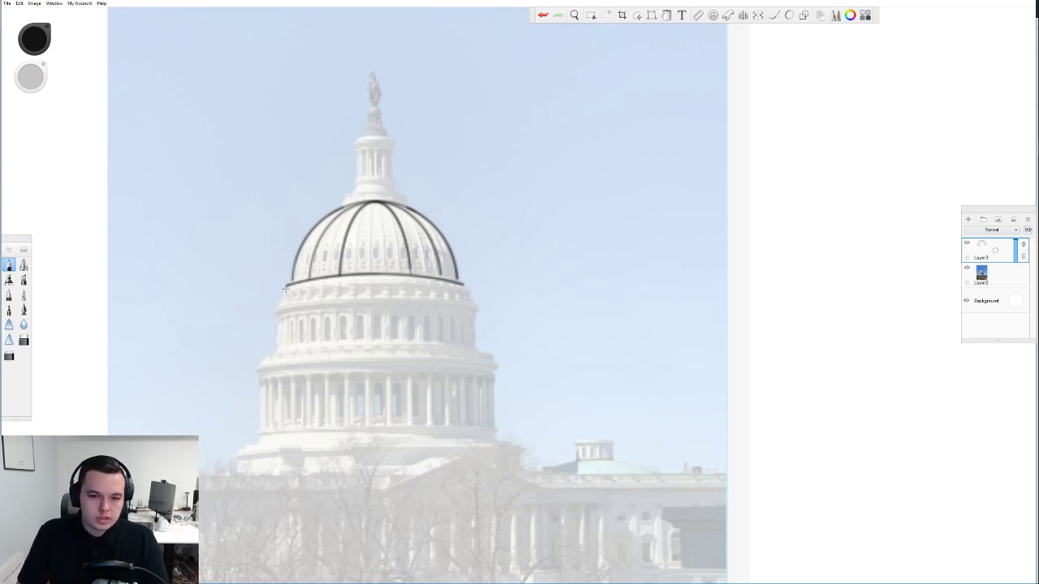
drag(276, 307, 283, 289)
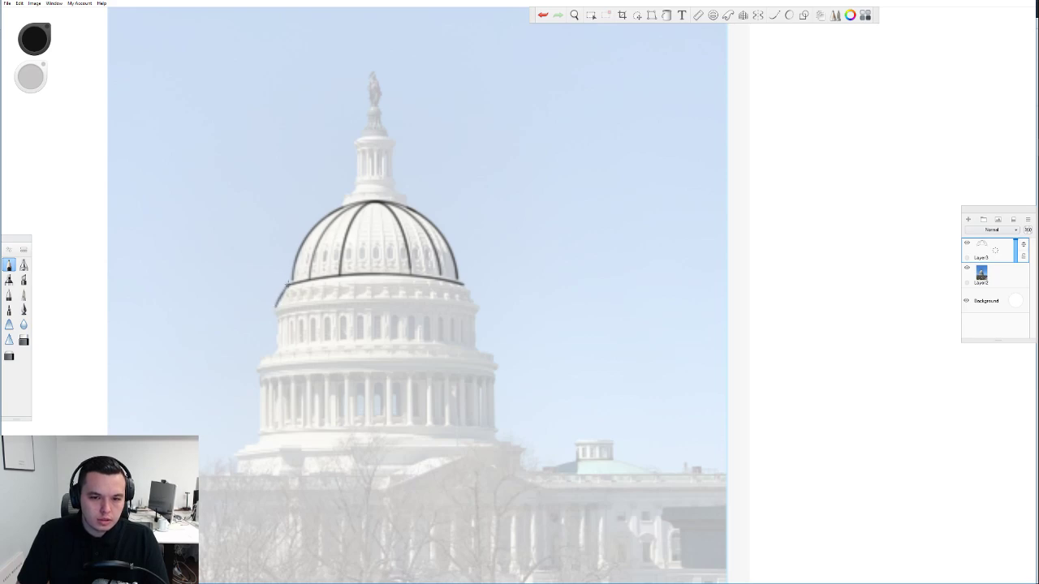
drag(464, 283, 479, 310)
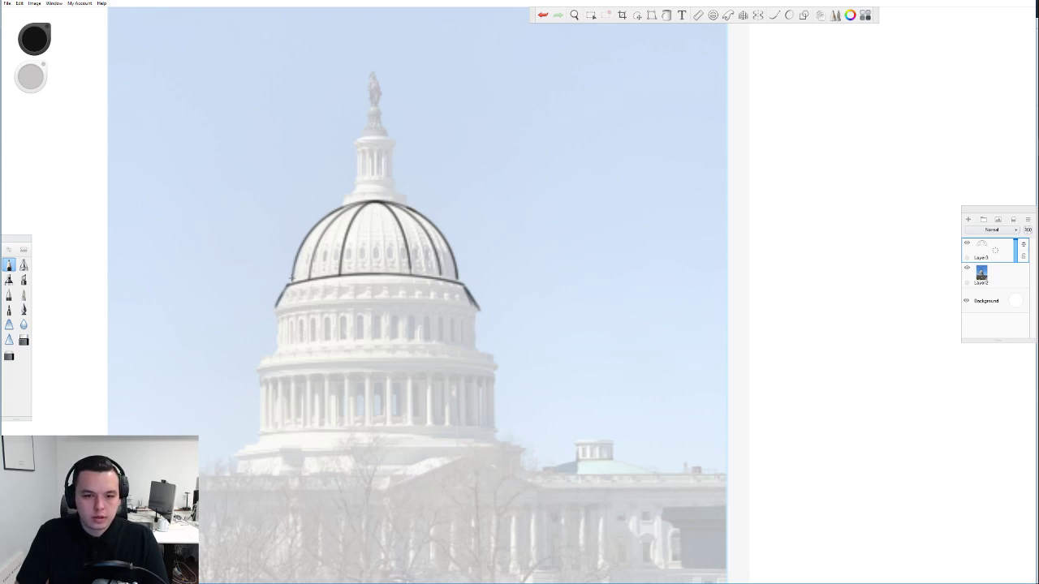
Draw a line across the dome top, undoing and redrawing attempts
drag(290, 284, 300, 260)
key(ctrl+z)
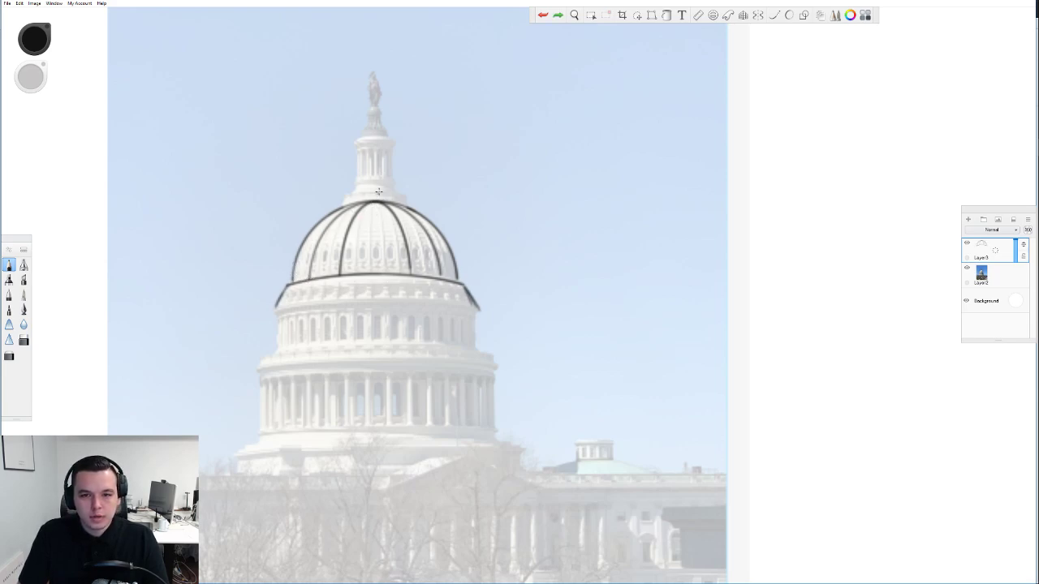
mouse_move(345, 204)
mouse_down()
mouse_move(351, 192)
mouse_move(406, 193)
mouse_up()
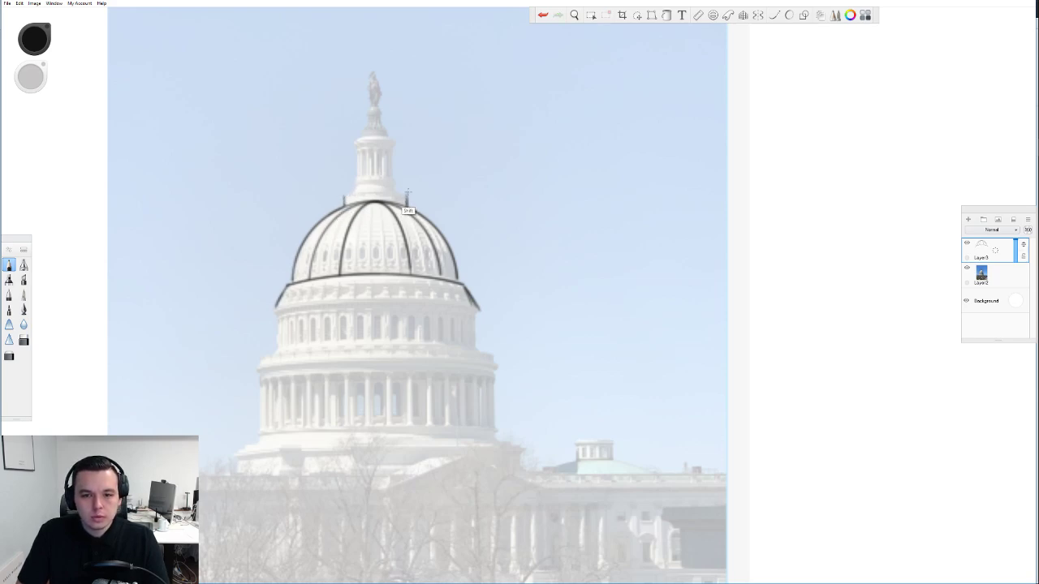
drag(344, 196, 408, 194)
key(ctrl+z)
key(ctrl+z)
drag(342, 196, 406, 194)
key(ctrl+z)
key(ctrl+z)
key(ctrl+z)
key(ctrl+z)
key(ctrl+z)
key(ctrl+z)
key(ctrl+z)
key(ctrl+z)
key(ctrl+z)
key(ctrl+z)
key(ctrl+z)
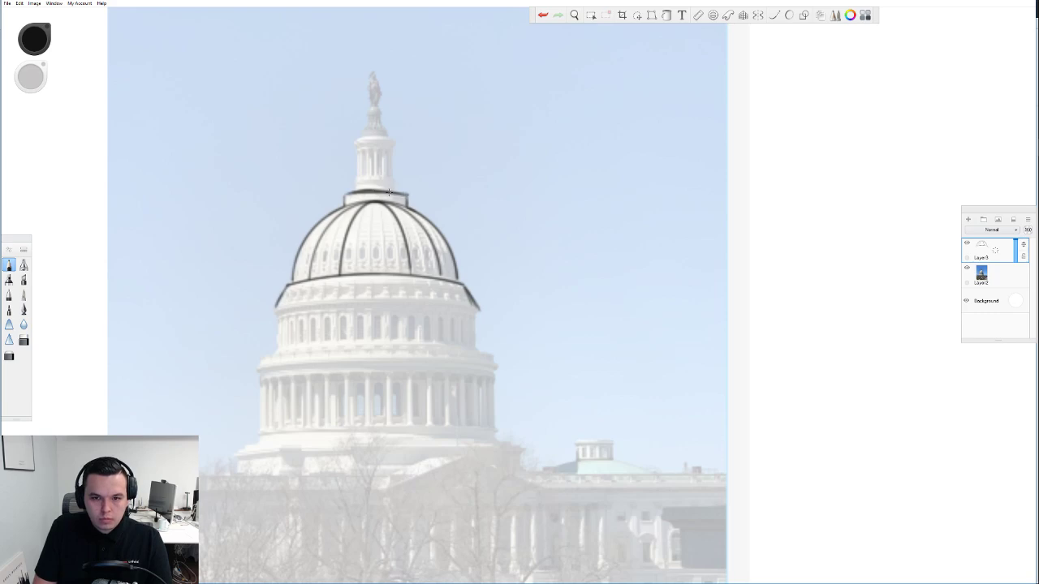
Trace the lantern's left and right sides and a short stroke at the dome's top rim
drag(406, 198, 369, 187)
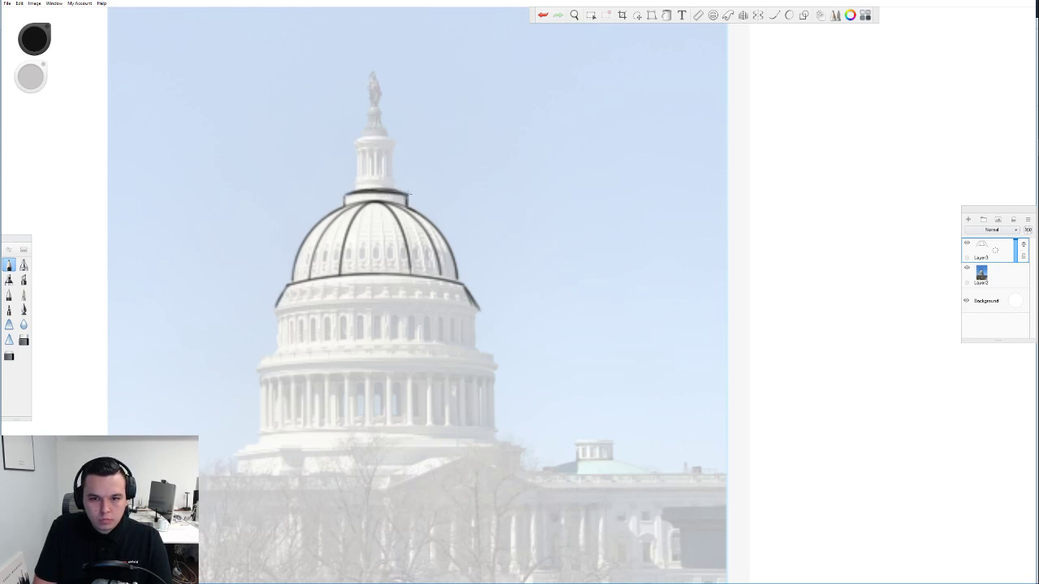
key(ctrl+z)
mouse_move(358, 148)
mouse_down()
mouse_move(358, 194)
mouse_move(359, 151)
mouse_move(391, 188)
mouse_move(391, 151)
mouse_move(391, 188)
mouse_up()
key(ctrl+z)
mouse_move(391, 150)
mouse_down()
mouse_move(392, 173)
mouse_move(397, 143)
mouse_move(378, 137)
mouse_up()
key(ctrl+z)
drag(382, 197, 399, 199)
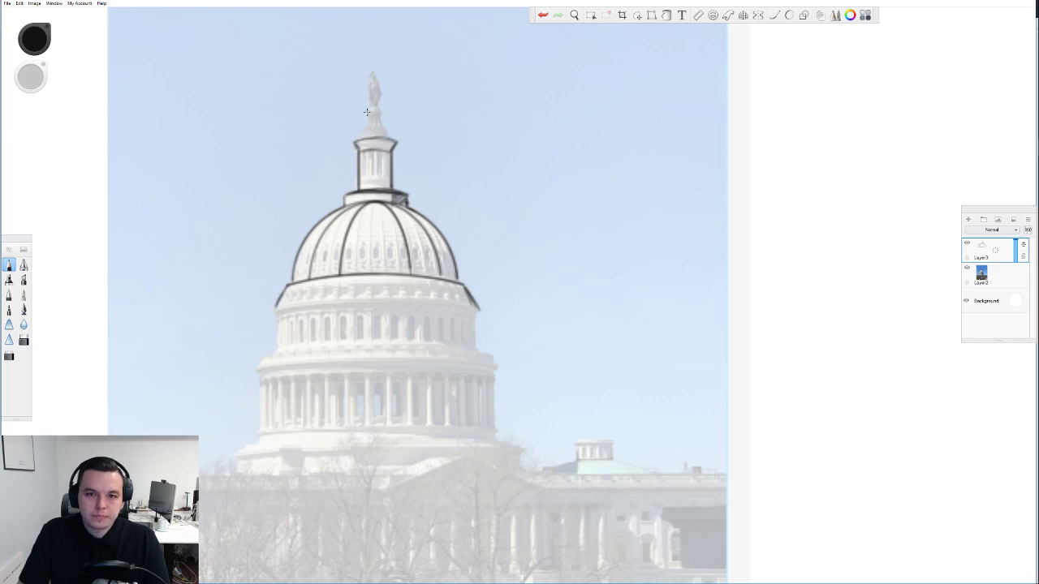
Draw a straight vertical centre line and hatch shading on the lantern and dome's right side
mouse_move(361, 128)
mouse_down()
mouse_move(385, 127)
mouse_move(363, 128)
mouse_up()
key(ctrl+z)
key(ctrl+z)
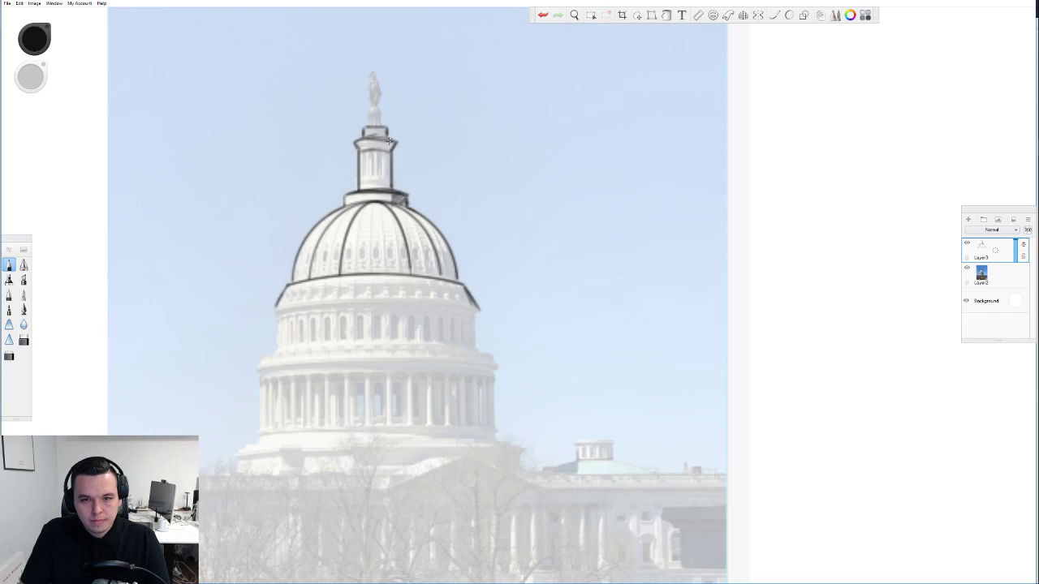
drag(382, 139, 378, 142)
key(ctrl+z)
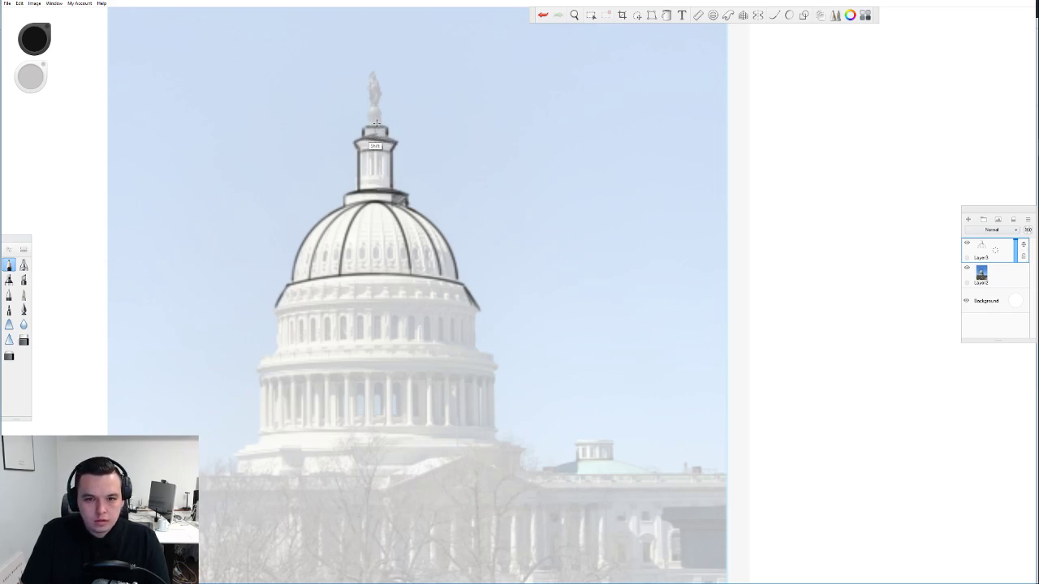
key(ctrl+z)
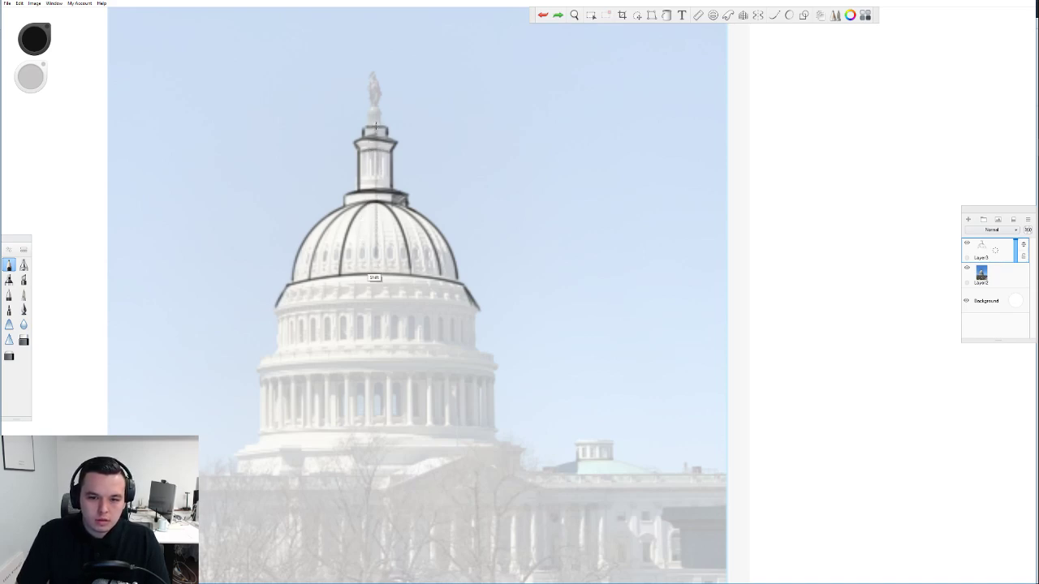
mouse_move(375, 126)
mouse_down()
mouse_move(378, 229)
mouse_move(393, 131)
mouse_move(373, 485)
mouse_up()
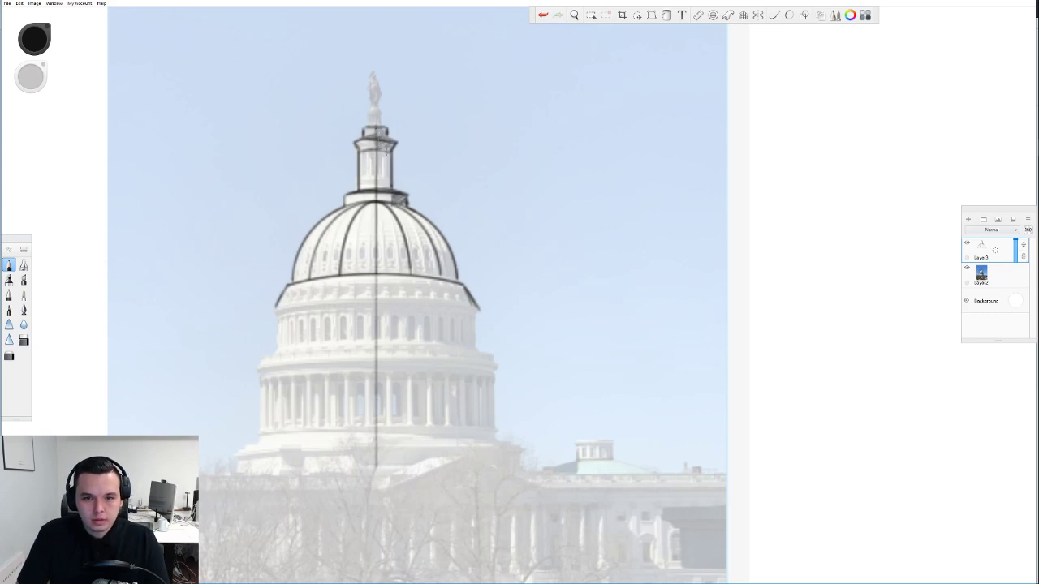
mouse_move(382, 152)
mouse_down()
mouse_move(376, 206)
mouse_move(394, 238)
mouse_move(424, 221)
mouse_move(415, 236)
mouse_move(395, 209)
mouse_up()
drag(415, 245, 451, 270)
Trace the curved ledge under the dome with the ellipse guide and draw the drum's left side
click(712, 14)
drag(368, 324, 368, 346)
mouse_move(274, 310)
mouse_down()
mouse_move(412, 299)
mouse_move(479, 309)
mouse_move(275, 312)
mouse_up()
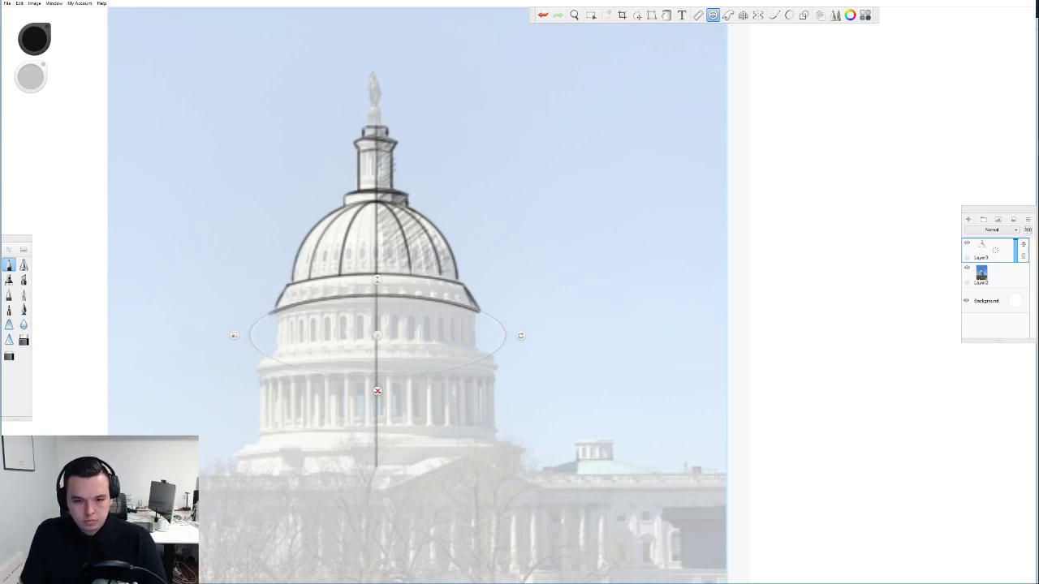
click(376, 391)
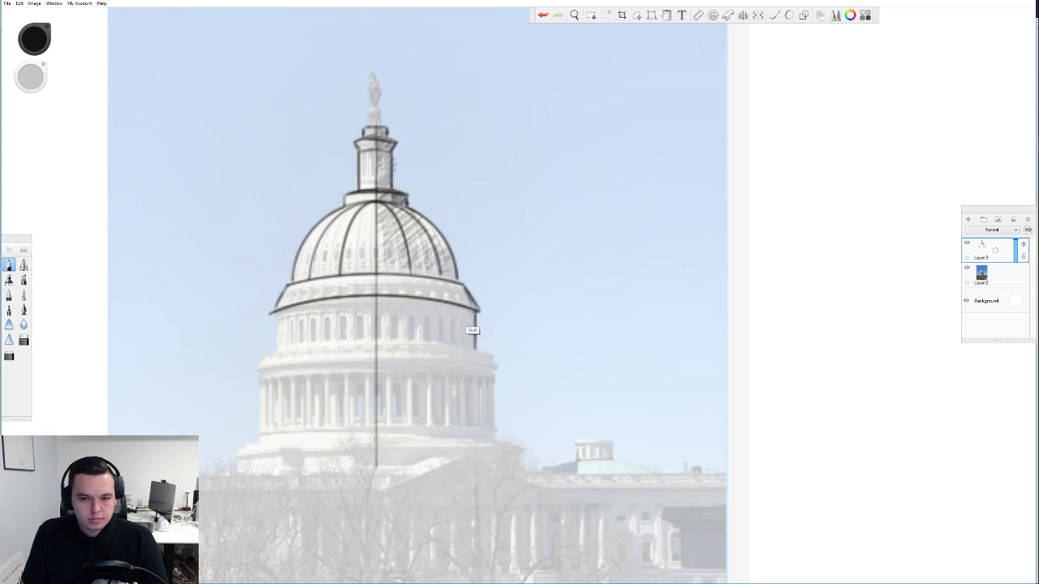
drag(277, 313, 277, 348)
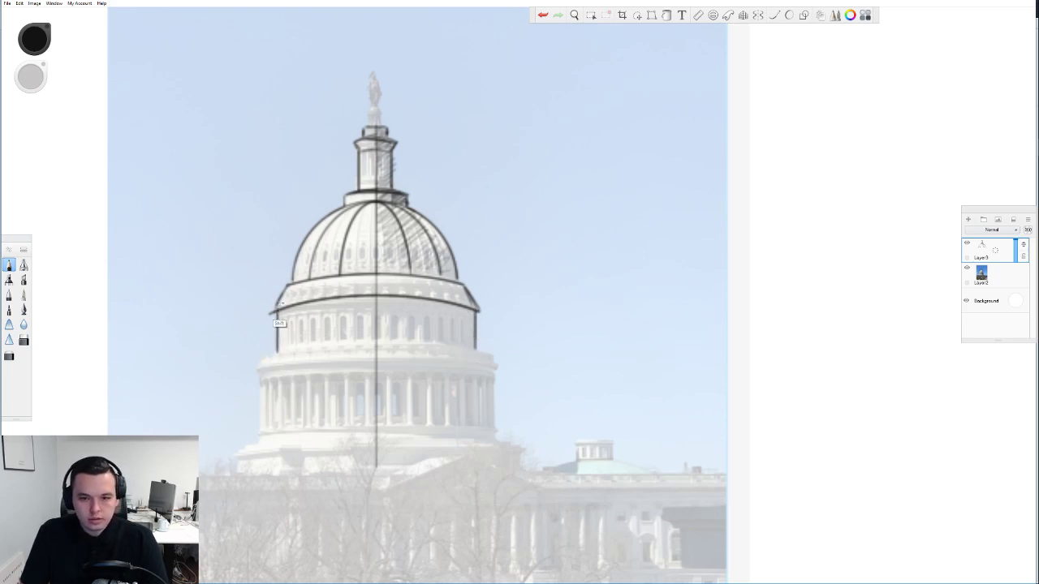
Flatten the ellipse guide over the drum and trace the colonnade's curved top
click(713, 14)
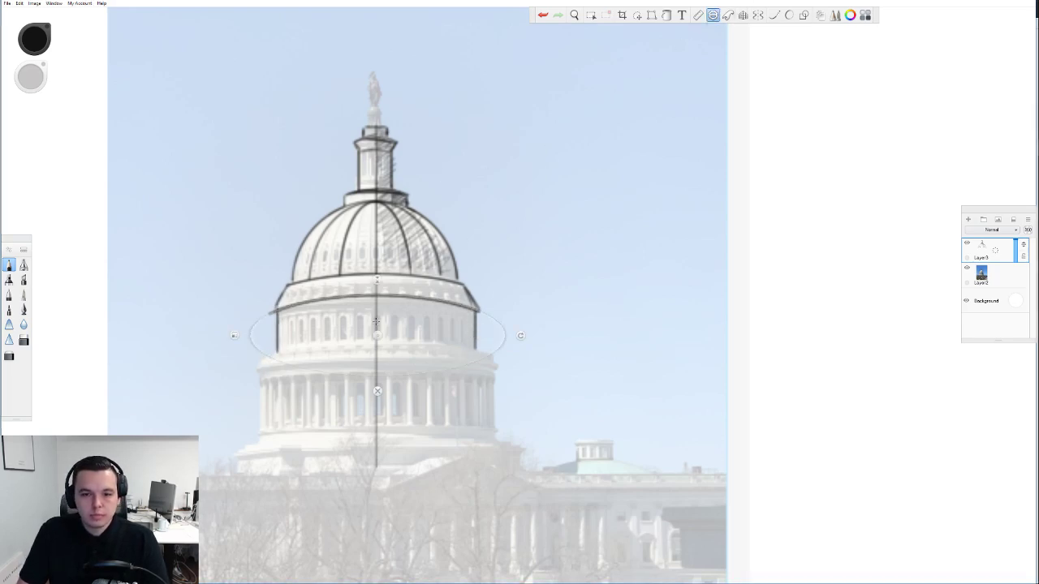
drag(374, 377, 375, 380)
drag(375, 323, 375, 333)
drag(375, 382, 376, 372)
mouse_move(375, 325)
mouse_down()
mouse_move(256, 359)
mouse_move(445, 349)
mouse_move(490, 357)
mouse_up()
mouse_move(376, 342)
mouse_down()
mouse_move(249, 367)
mouse_move(502, 367)
mouse_move(446, 360)
mouse_up()
click(377, 418)
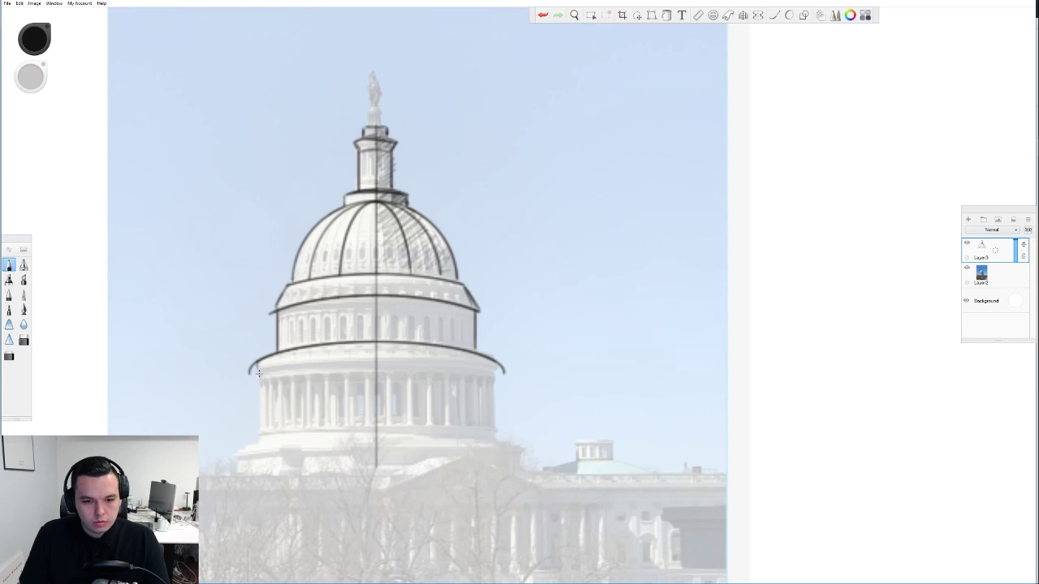
Draw the colonnade's left and right sides and its flared base ledge
mouse_move(260, 373)
mouse_down()
mouse_move(262, 438)
mouse_move(243, 451)
mouse_move(294, 452)
mouse_up()
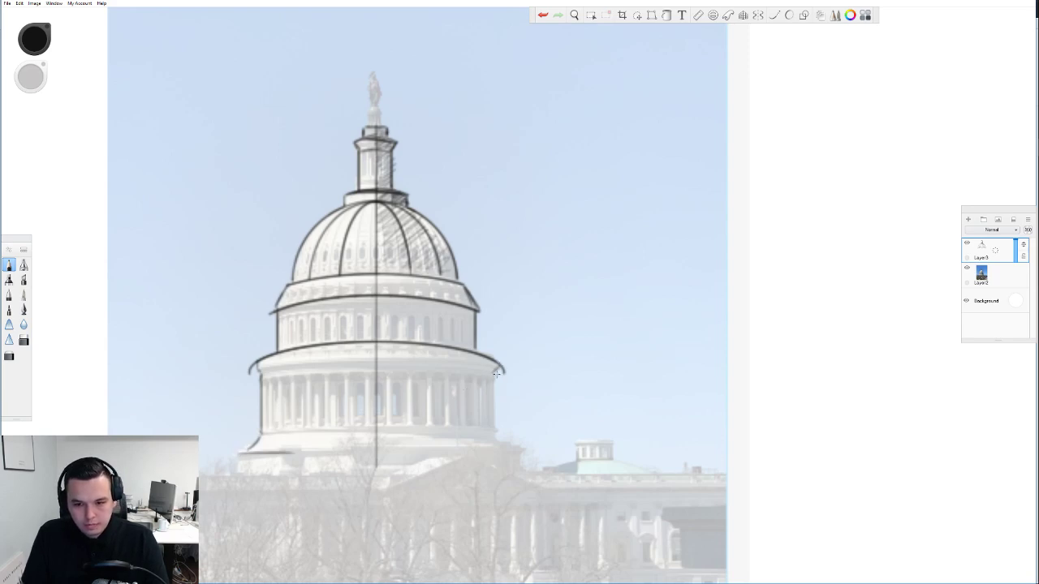
drag(494, 380, 493, 426)
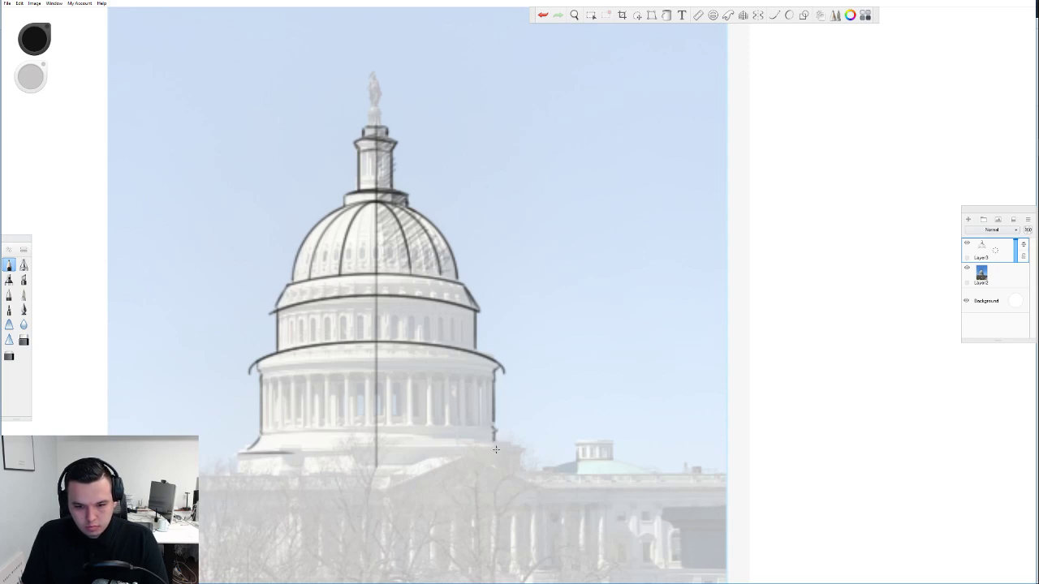
mouse_move(494, 428)
mouse_down()
mouse_move(514, 446)
mouse_move(280, 446)
mouse_move(513, 453)
mouse_up()
key(ctrl+z)
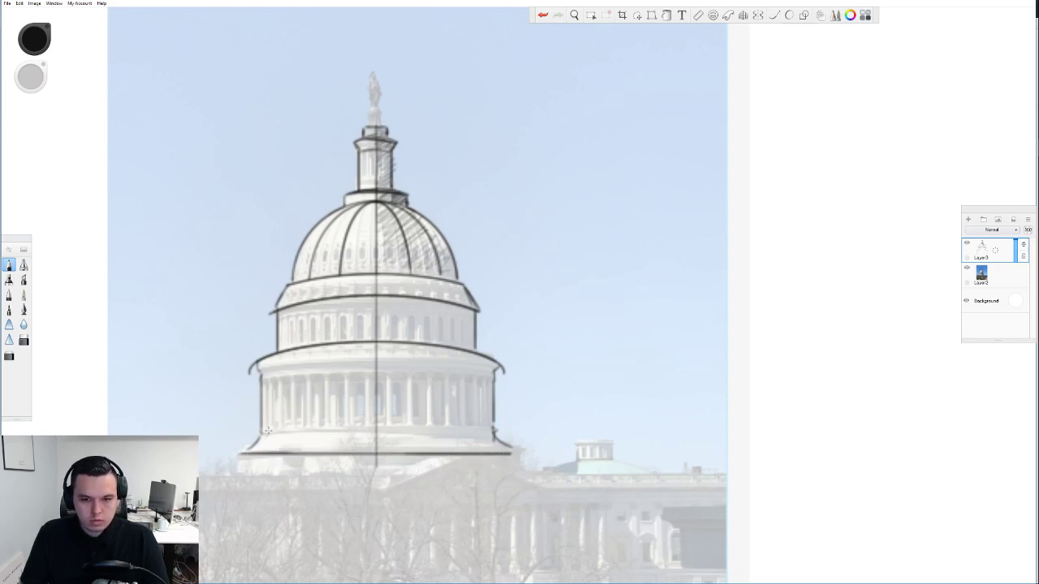
Remove a stray stroke by the statue and trace a flattened elliptical curve across the colonnade top
mouse_move(370, 105)
mouse_down()
mouse_move(369, 126)
mouse_move(381, 125)
mouse_move(381, 88)
mouse_move(368, 92)
mouse_move(374, 106)
mouse_move(376, 70)
mouse_move(378, 104)
mouse_move(364, 92)
mouse_move(379, 125)
mouse_up()
key(ctrl+z)
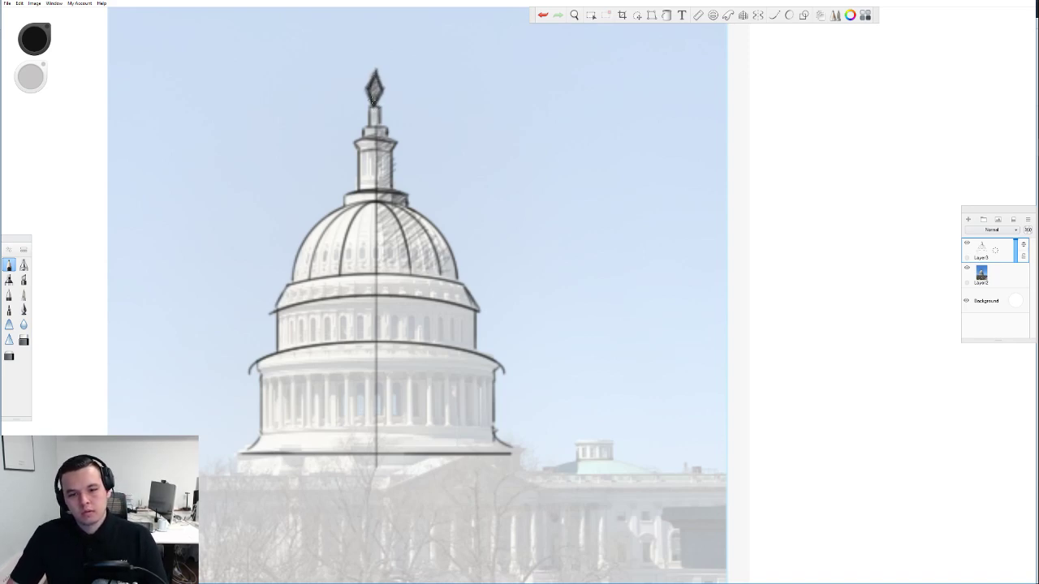
click(713, 15)
drag(376, 372, 377, 386)
drag(377, 341, 376, 347)
drag(377, 386, 377, 385)
drag(378, 340, 378, 375)
mouse_move(260, 374)
mouse_down()
mouse_move(380, 360)
mouse_move(502, 374)
mouse_up()
click(377, 406)
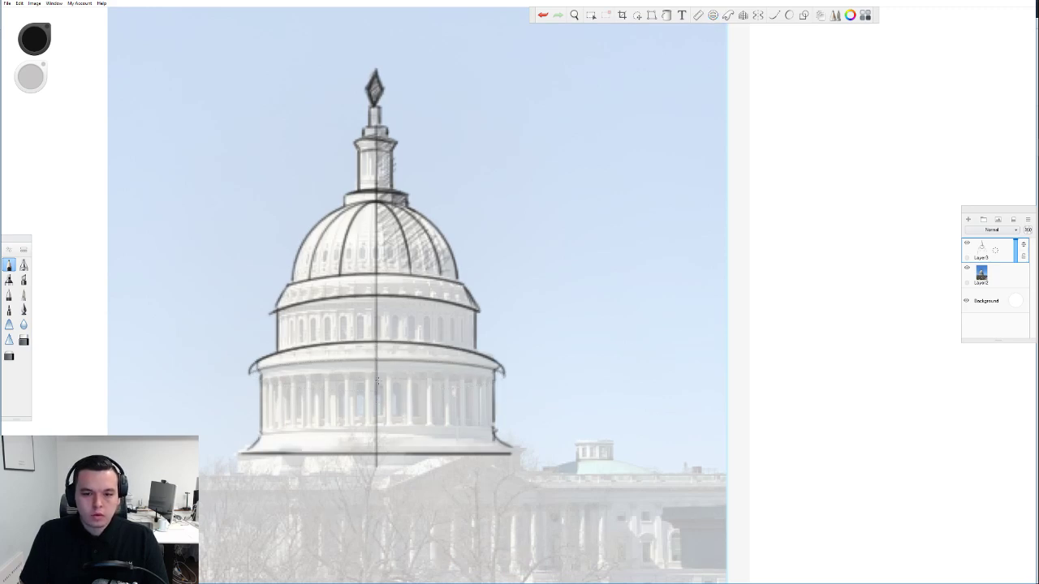
Draw four straight vertical column lines on the colonnade's left side
key(shift)
drag(270, 376, 268, 435)
drag(278, 376, 280, 434)
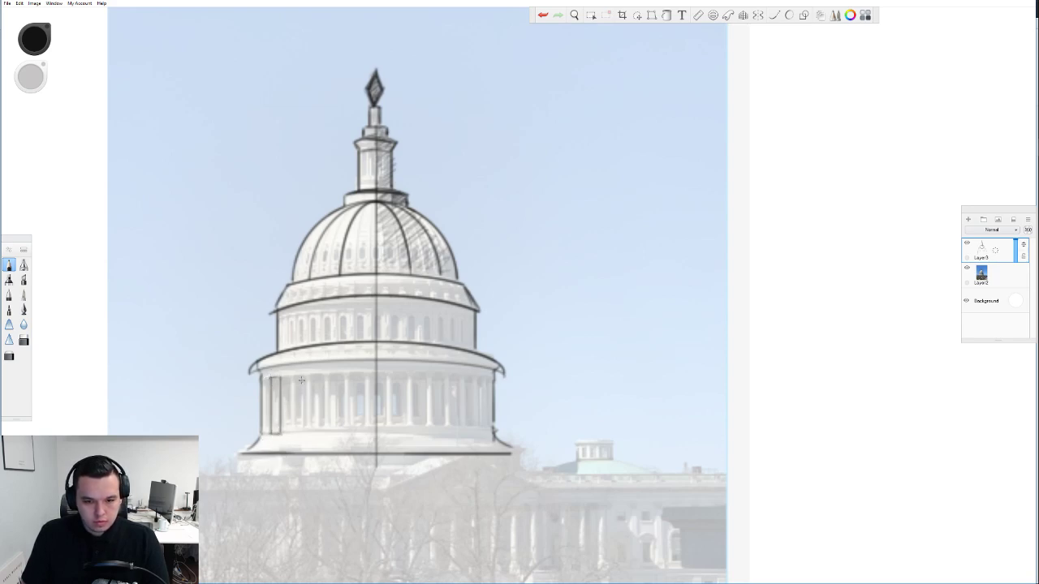
drag(293, 376, 293, 428)
drag(307, 377, 306, 436)
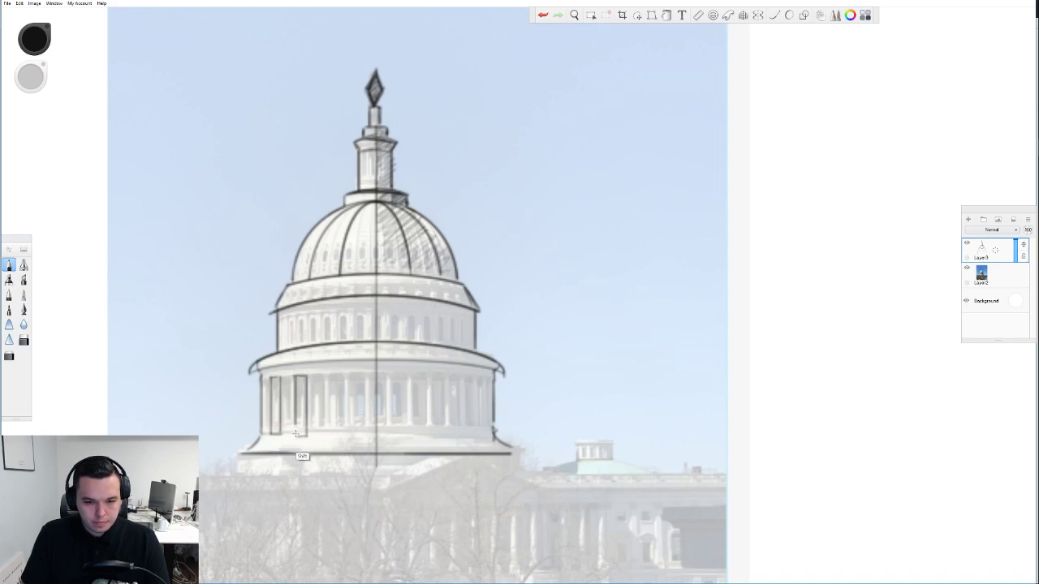
key(ctrl+z)
Trace the curved base line along a flattened ellipse guide matching the dome base
click(712, 15)
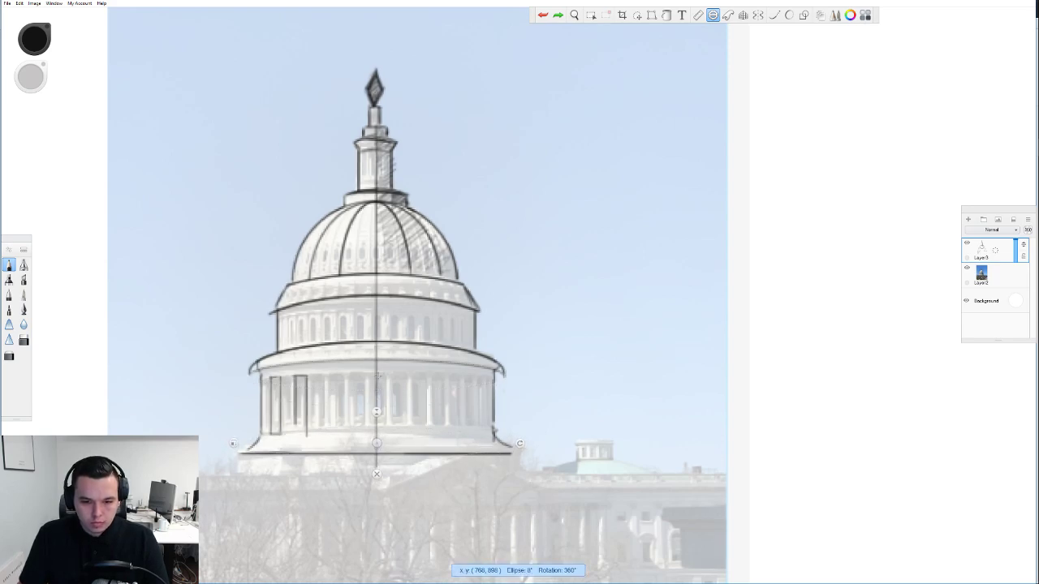
mouse_move(375, 412)
mouse_down()
mouse_move(377, 441)
mouse_move(376, 427)
mouse_up()
drag(258, 431, 498, 430)
click(376, 454)
key(ctrl+z)
Outline the narrow windows across the drum, redoing misplaced edges
scroll(441, 225, down, 5)
scroll(438, 230, up, 5)
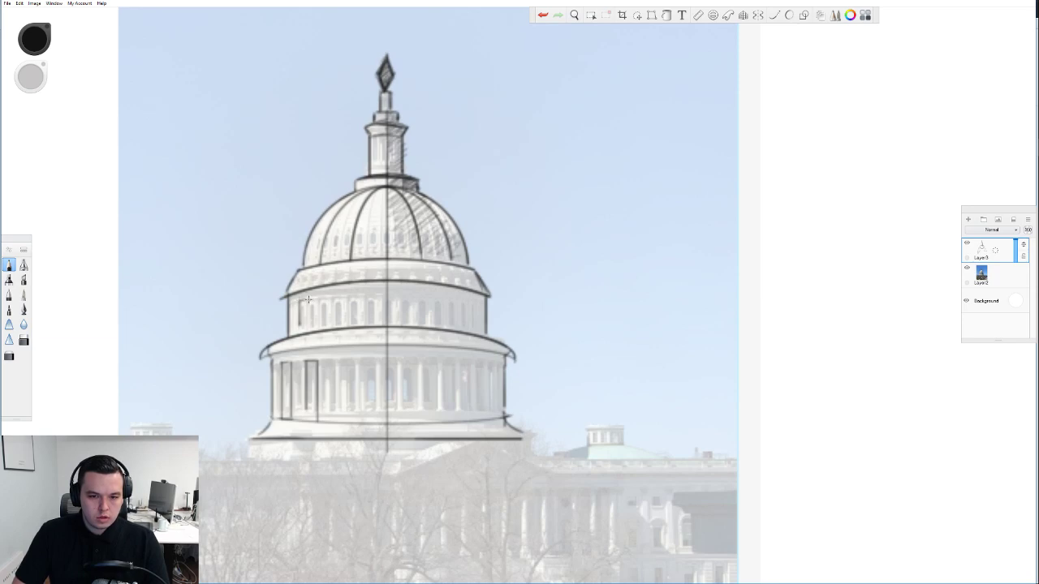
mouse_move(306, 299)
mouse_down()
mouse_move(302, 326)
mouse_move(328, 295)
mouse_move(330, 322)
mouse_up()
key(ctrl+z)
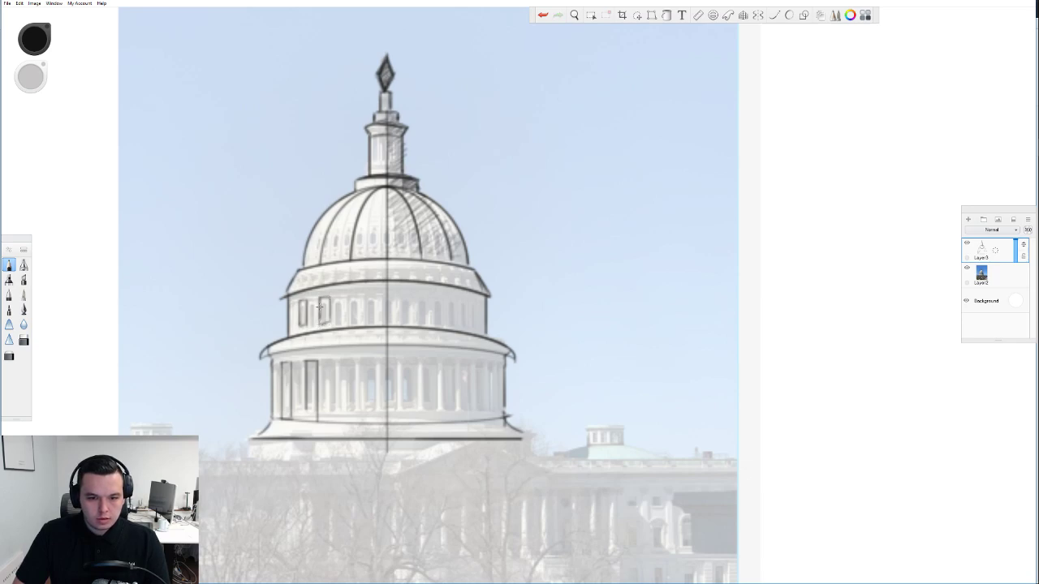
mouse_move(348, 295)
mouse_down()
mouse_move(362, 320)
mouse_move(349, 317)
mouse_move(349, 295)
mouse_move(394, 291)
mouse_move(395, 319)
mouse_up()
key(ctrl+z)
key(ctrl+z)
mouse_move(380, 319)
mouse_down()
mouse_move(406, 320)
mouse_move(422, 294)
mouse_move(419, 319)
mouse_move(436, 323)
mouse_move(450, 295)
mouse_move(445, 323)
mouse_up()
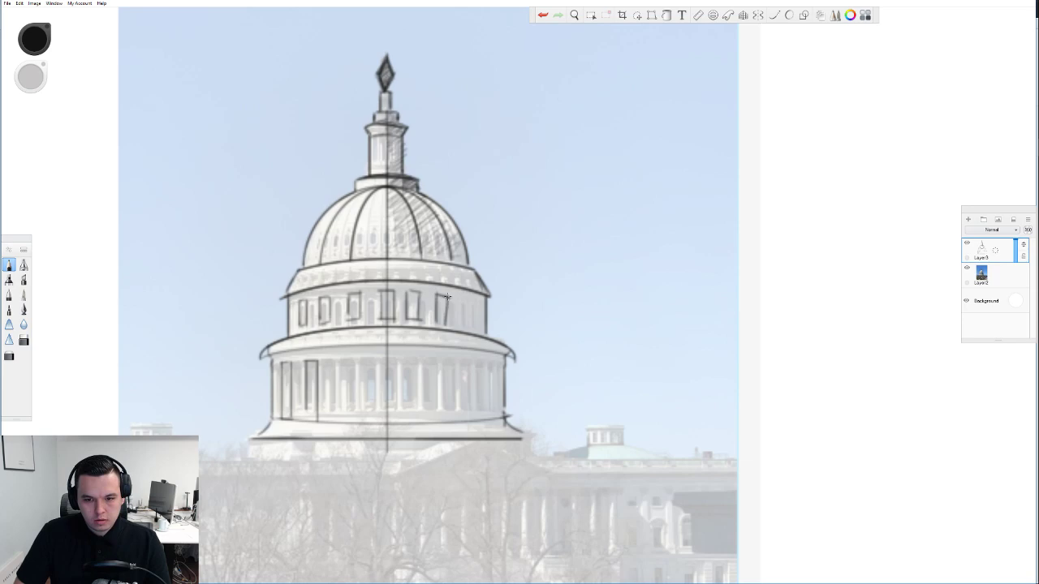
key(ctrl+z)
key(ctrl+z)
key(ctrl+z)
key(ctrl+z)
key(ctrl+z)
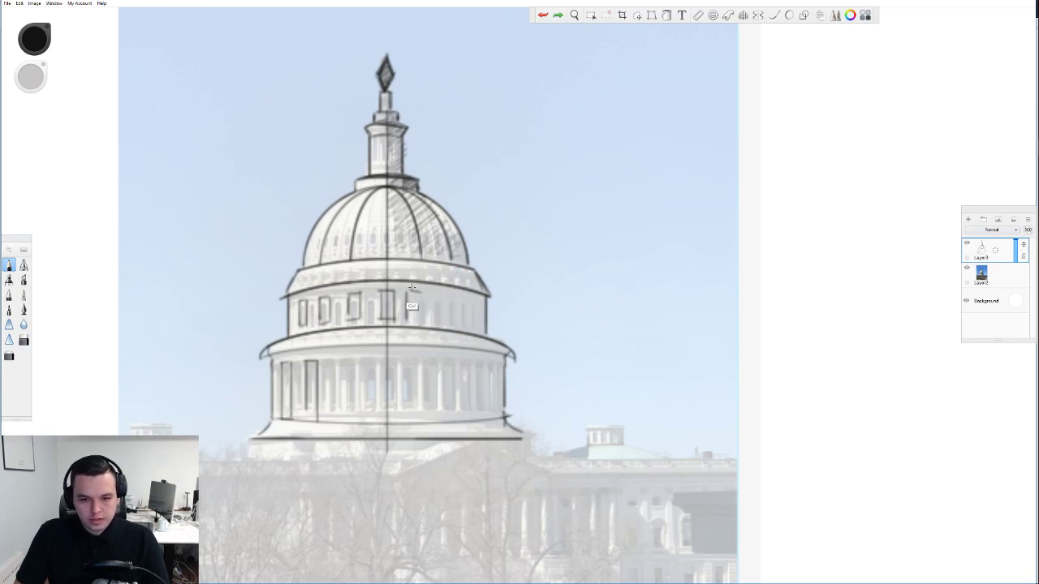
mouse_move(419, 290)
mouse_down()
mouse_move(409, 321)
mouse_move(461, 301)
mouse_move(437, 301)
mouse_move(439, 292)
mouse_move(450, 300)
mouse_move(442, 324)
mouse_move(471, 323)
mouse_up()
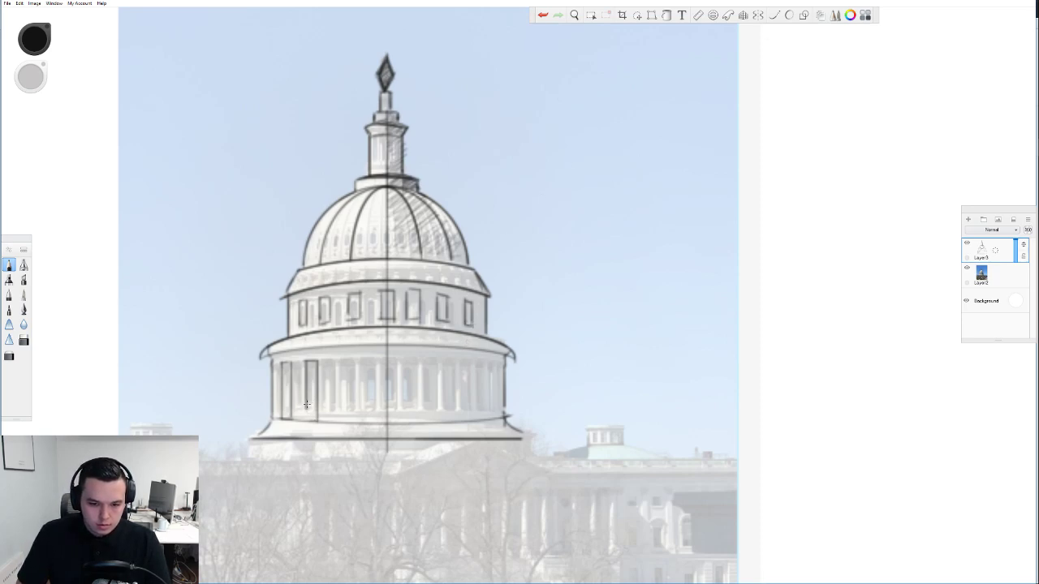
Draw column outlines across the colonnade from centre to right side
drag(339, 359, 339, 421)
mouse_move(339, 360)
mouse_down()
mouse_move(355, 359)
mouse_move(355, 422)
mouse_up()
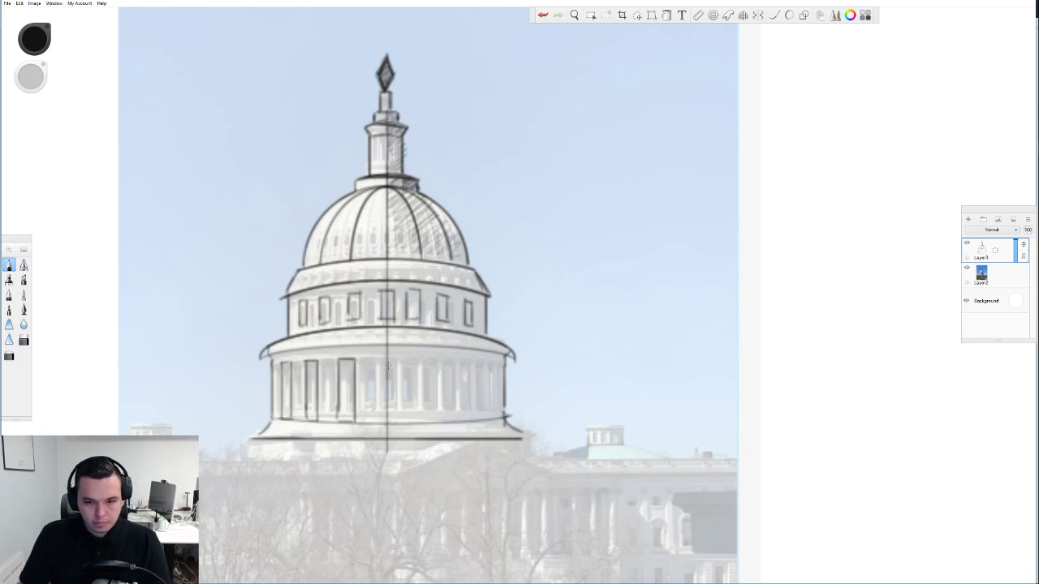
mouse_move(377, 360)
mouse_down()
mouse_move(376, 421)
mouse_move(399, 424)
mouse_move(400, 360)
mouse_move(418, 423)
mouse_up()
mouse_move(418, 359)
mouse_down()
mouse_move(433, 360)
mouse_move(437, 422)
mouse_move(418, 420)
mouse_up()
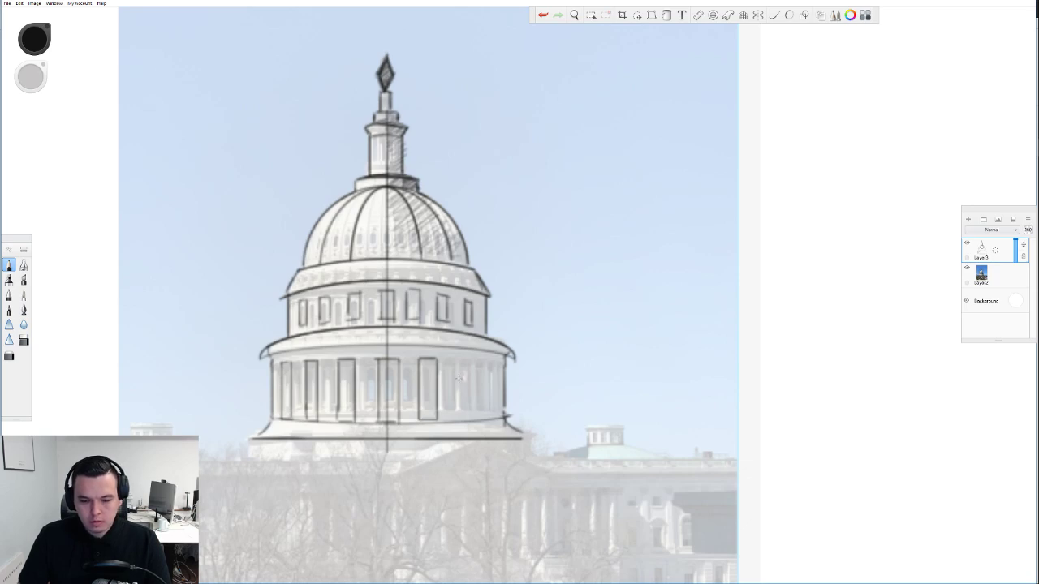
drag(461, 357, 461, 415)
mouse_move(461, 355)
mouse_down()
mouse_move(473, 355)
mouse_move(469, 418)
mouse_up()
key(ctrl+z)
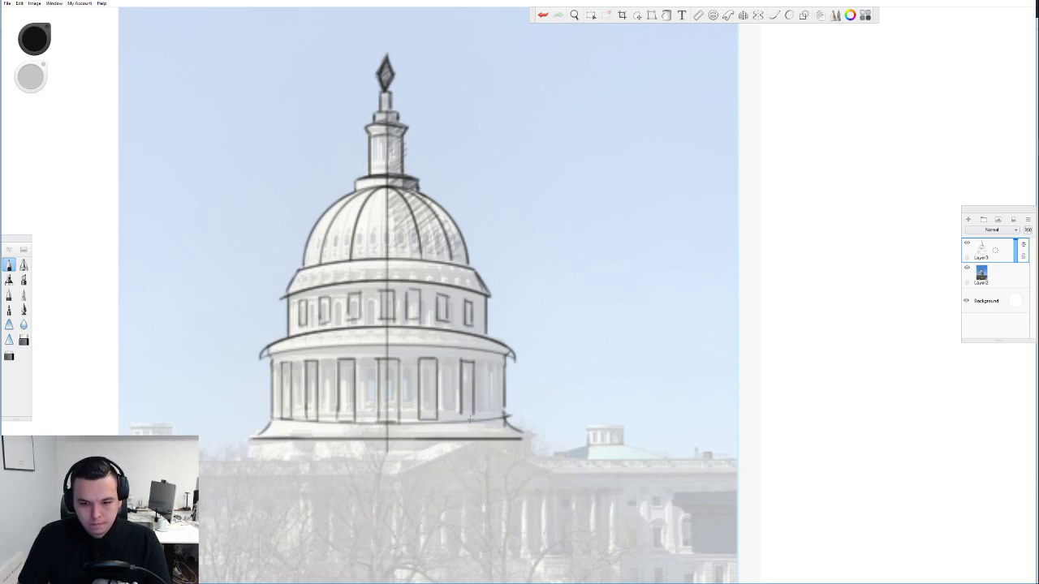
drag(487, 362, 489, 414)
drag(489, 363, 500, 364)
key(ctrl+z)
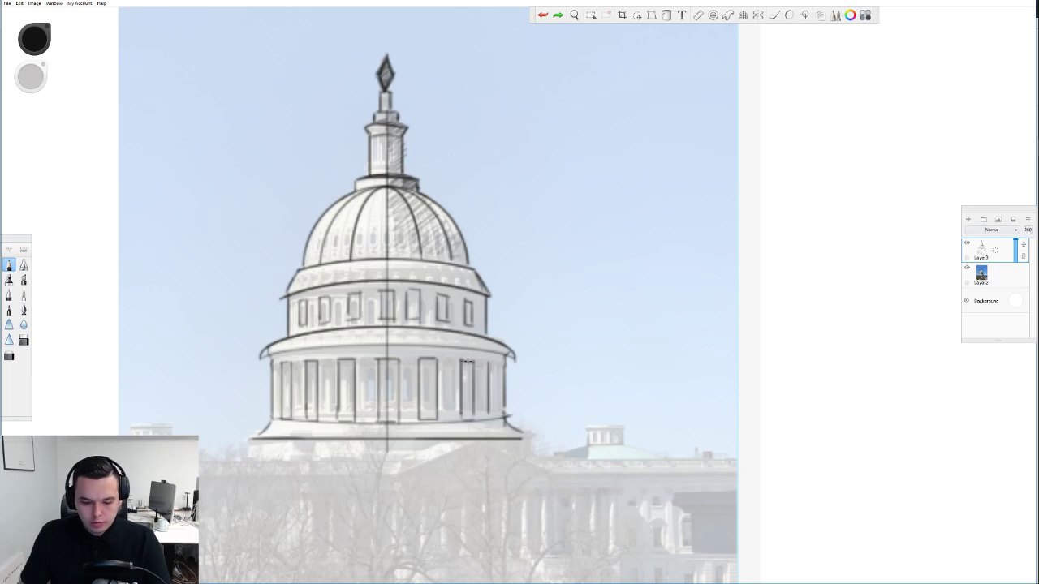
Lasso the rightmost column and nudge it slightly to the left
key(l)
drag(470, 359, 468, 357)
mouse_move(449, 410)
mouse_down()
mouse_move(468, 357)
mouse_move(483, 379)
mouse_up()
key(v)
key(ctrl+d)
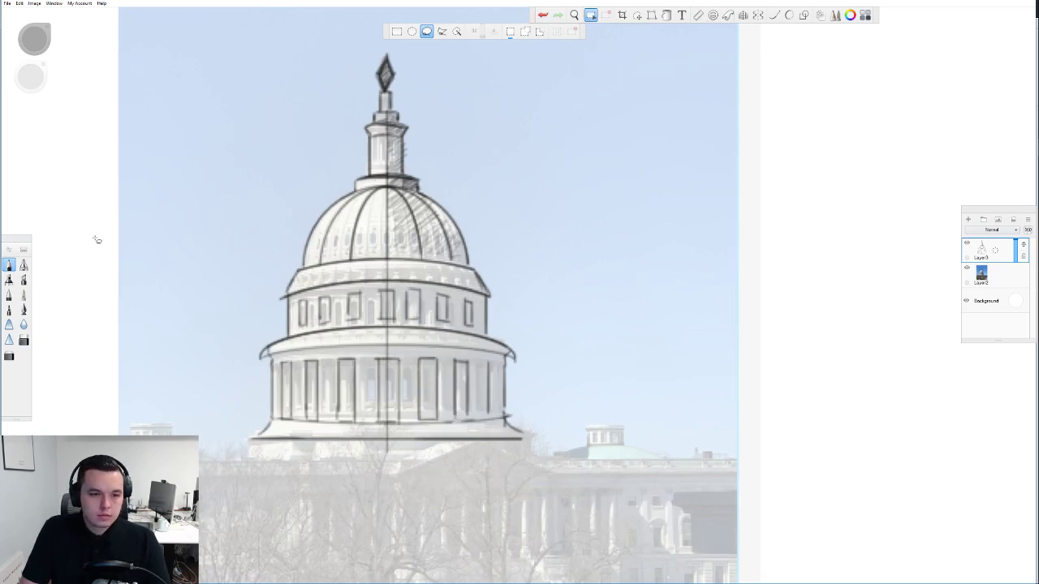
Redraw the right column's left side and bottom with the pencil
click(10, 266)
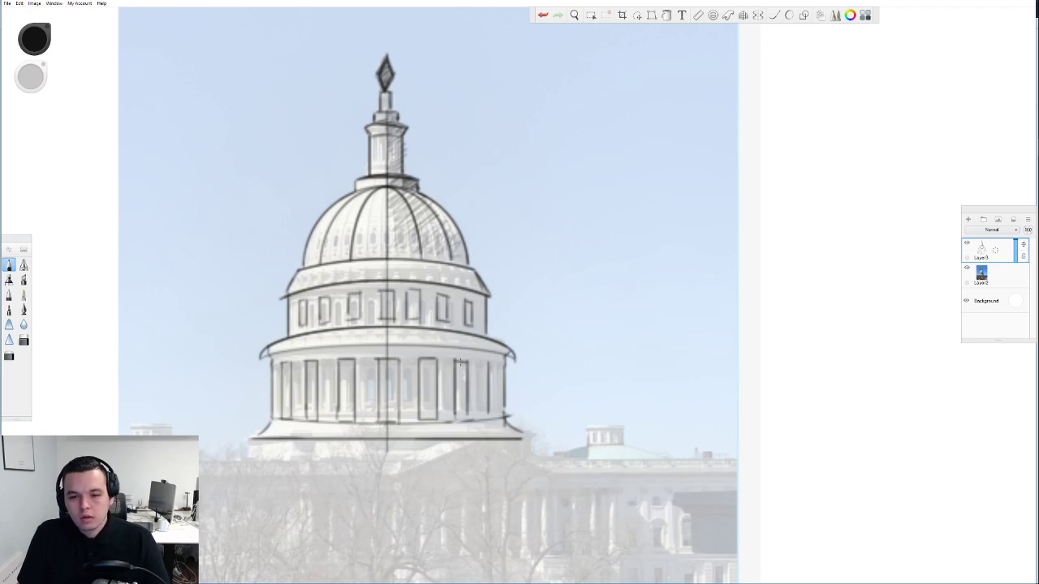
mouse_move(480, 364)
mouse_down()
mouse_move(479, 413)
mouse_move(490, 412)
mouse_up()
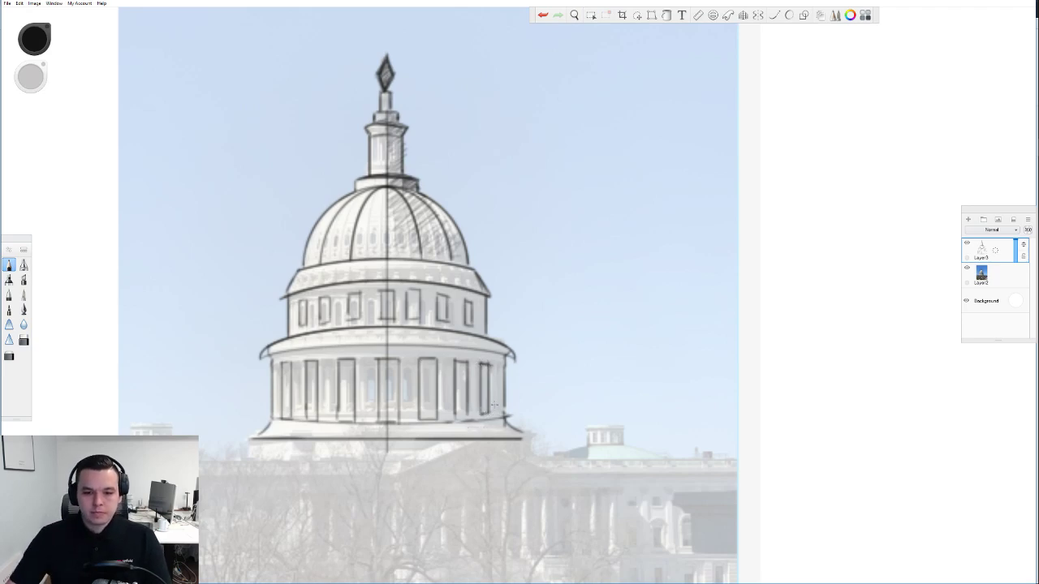
scroll(495, 404, down, 3)
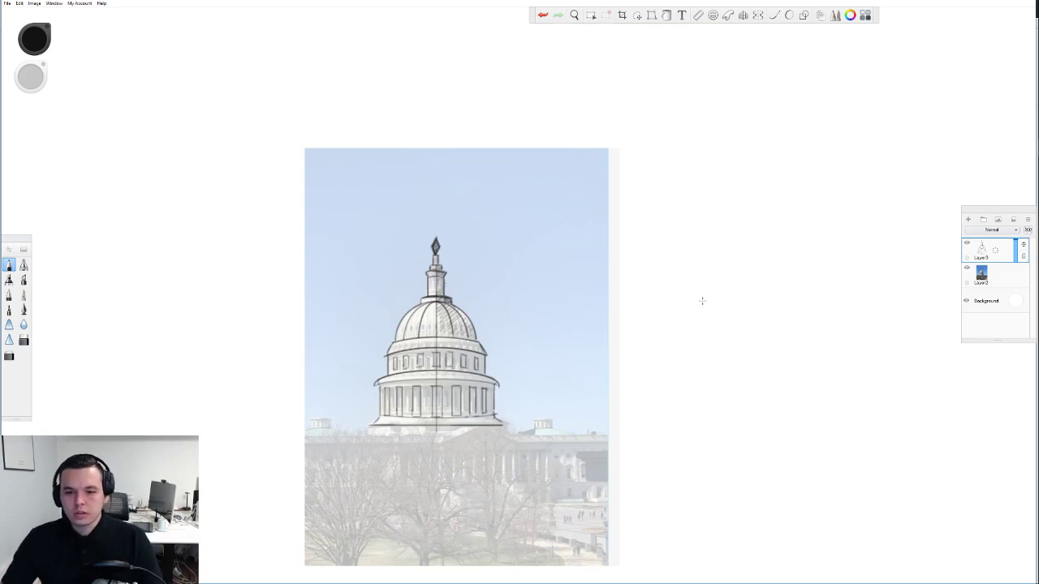
Hide the Capitol photo layer and recentre the dome sketch in view
click(967, 268)
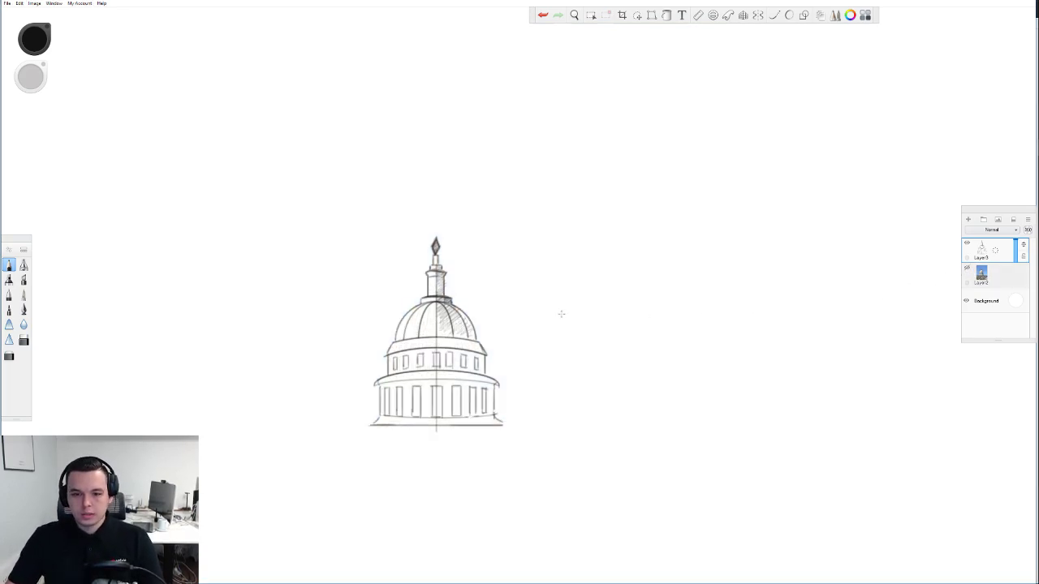
drag(492, 356, 433, 285)
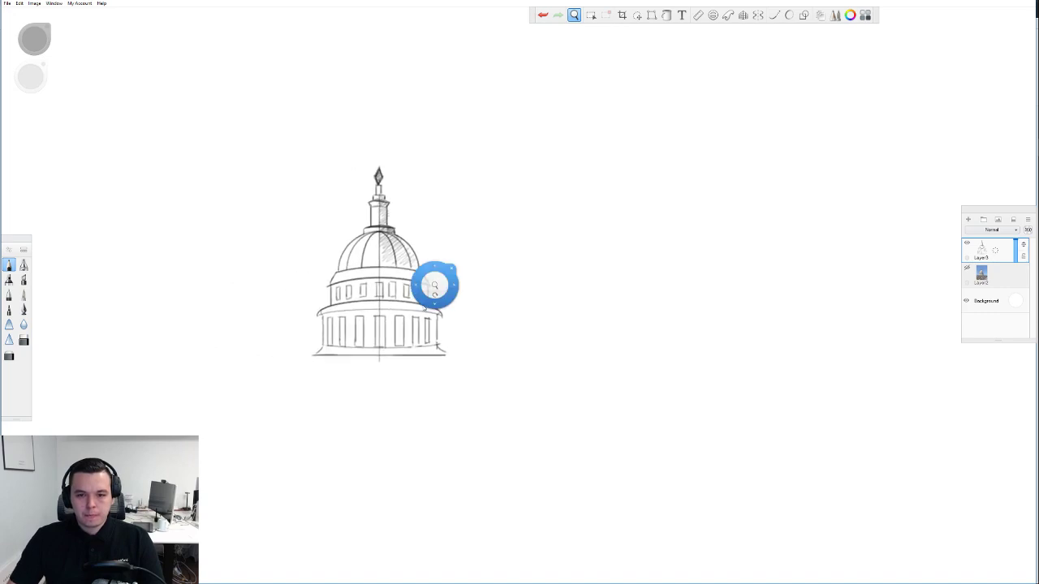
scroll(425, 302, down, 3)
scroll(407, 305, up, 3)
drag(602, 298, 580, 315)
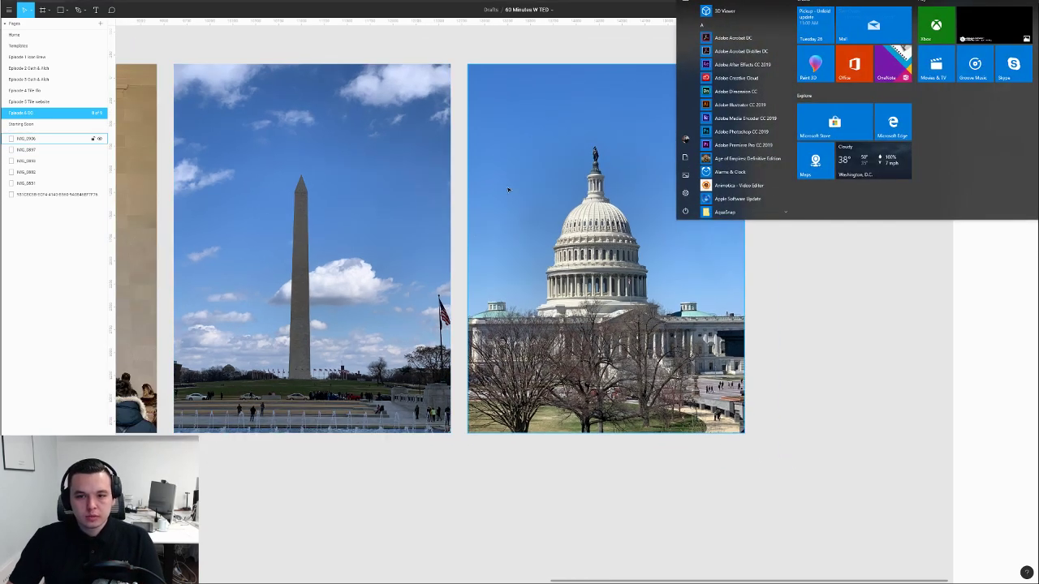
Pan across the Figma photo board to the Lincoln Memorial exterior and mosaic photos
click(550, 52)
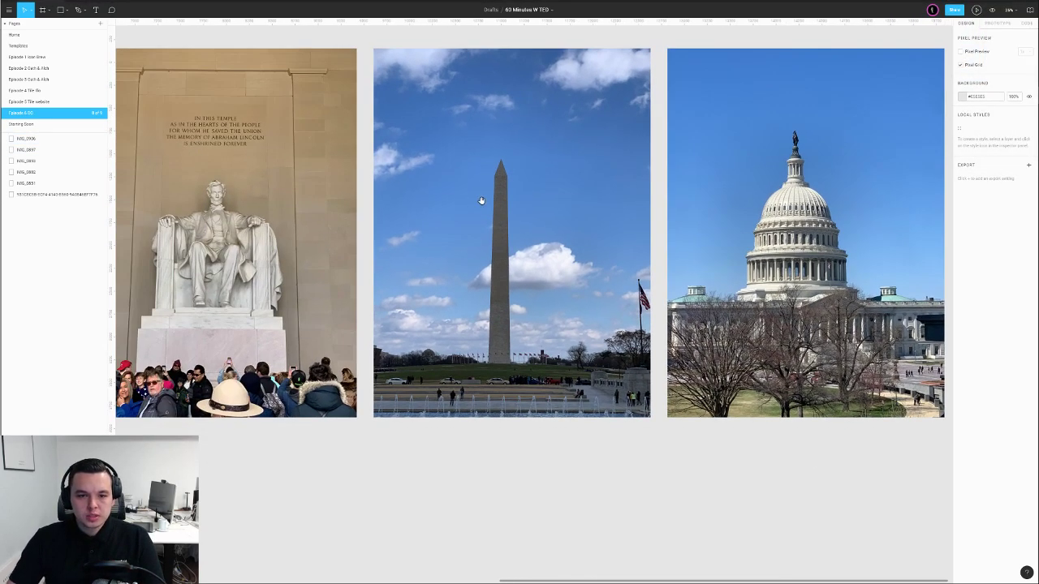
scroll(482, 200, down, 1)
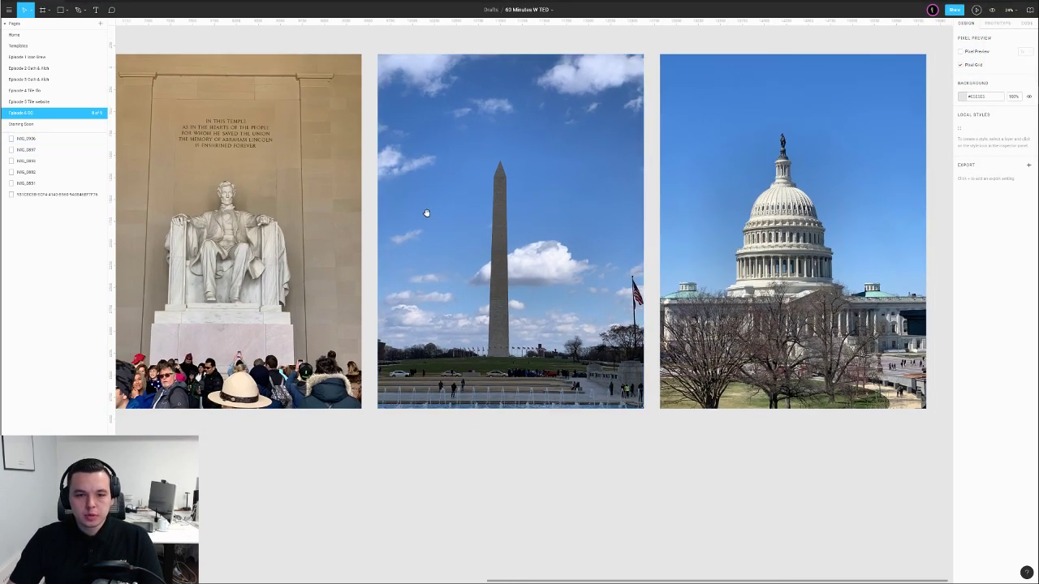
drag(418, 213, 595, 210)
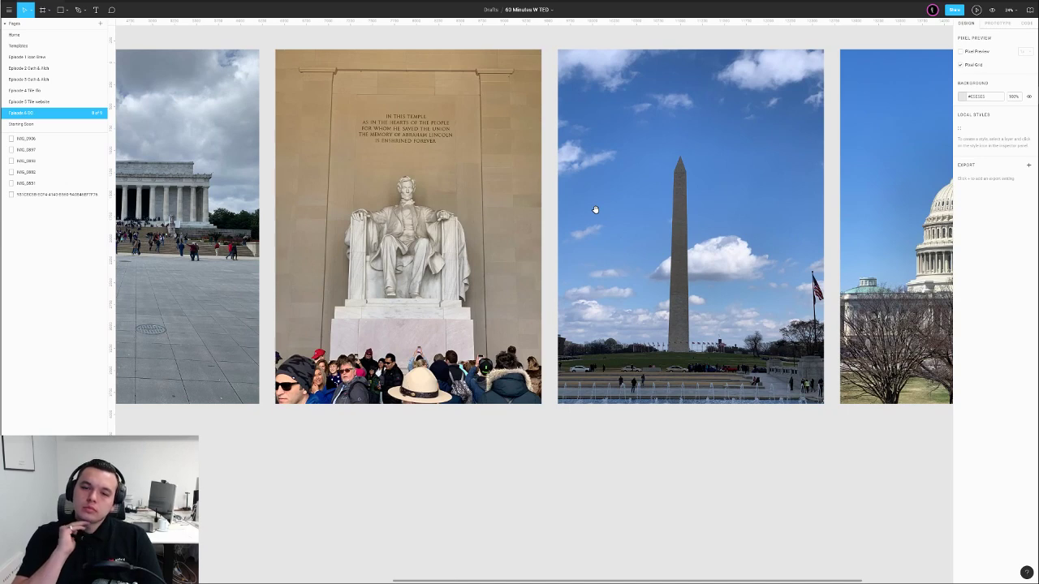
drag(378, 215, 541, 216)
drag(315, 213, 419, 212)
scroll(431, 213, right, 2)
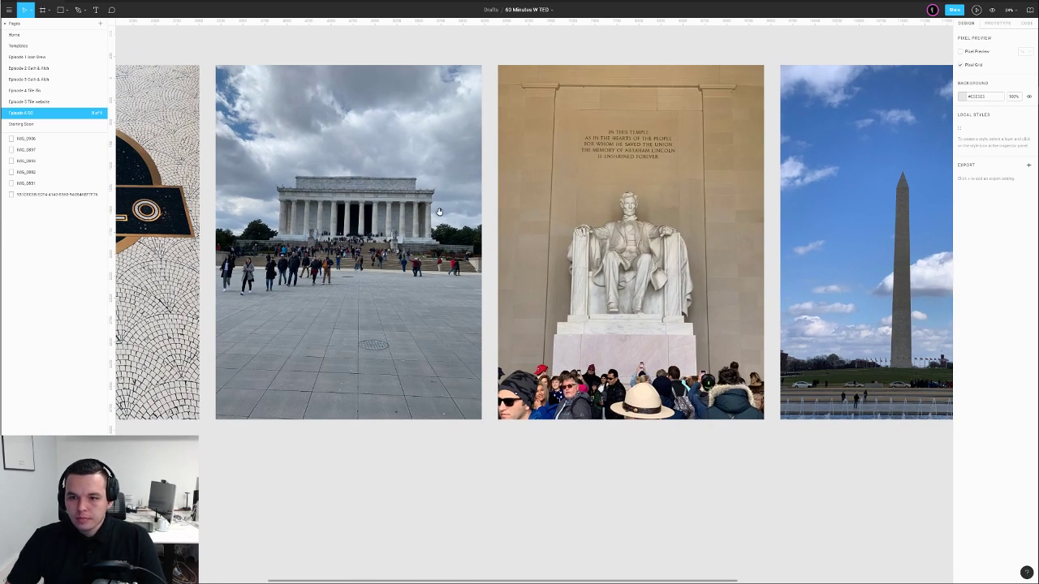
scroll(473, 224, left, 1)
scroll(481, 230, down, 5)
scroll(544, 235, up, 4)
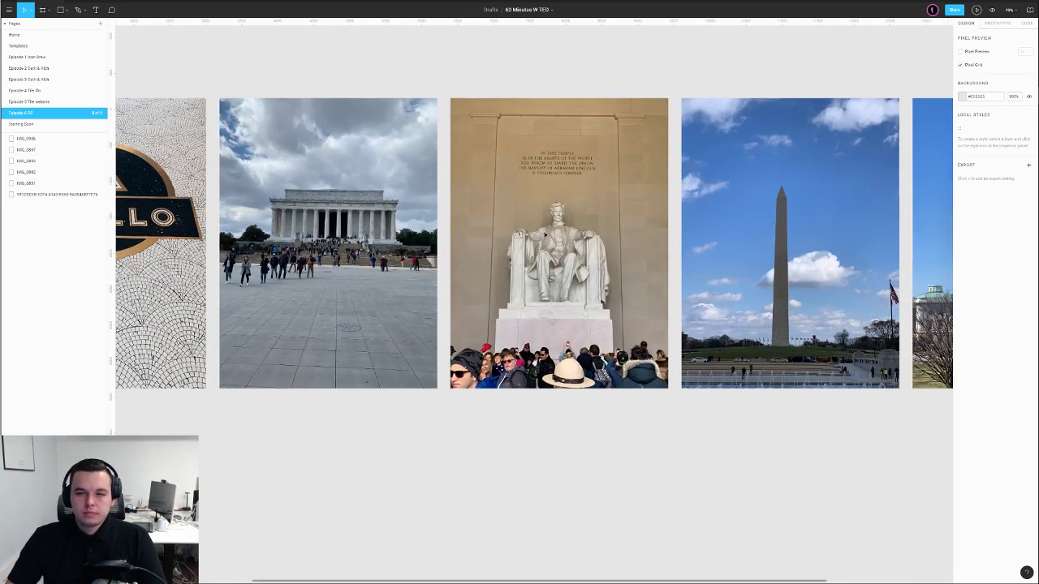
scroll(597, 231, right, 1)
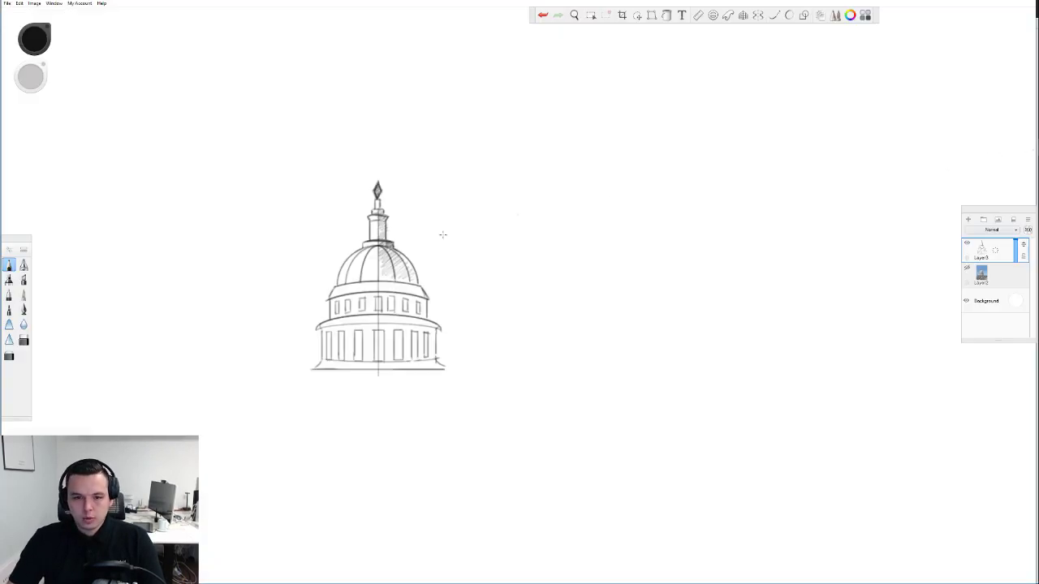
Crop the SketchBook canvas to a tight rectangle around the Capitol dome sketch
scroll(370, 273, up, 3)
scroll(312, 267, down, 3)
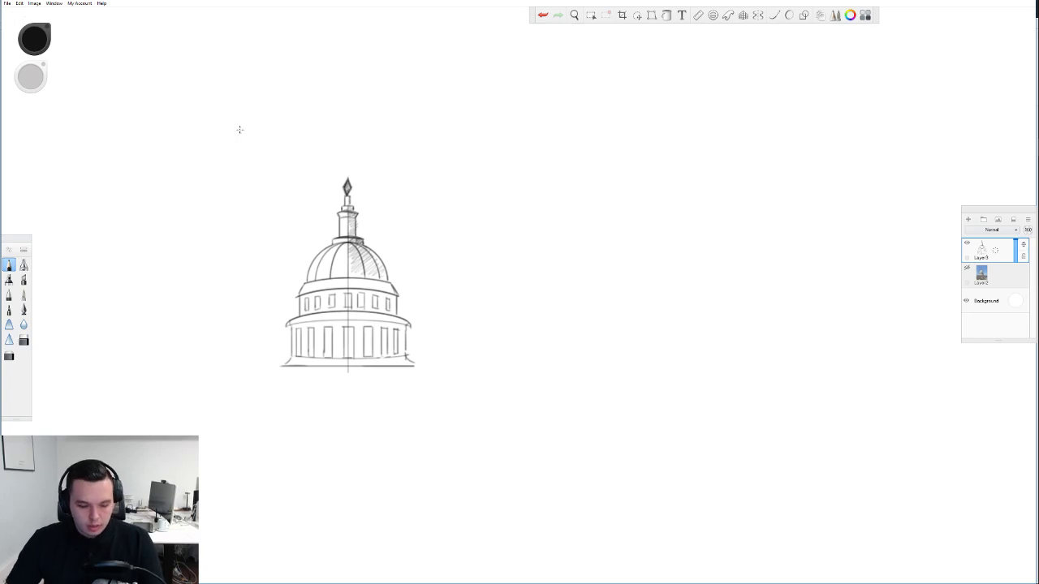
key(c)
mouse_move(210, 133)
mouse_down()
mouse_move(463, 425)
mouse_move(485, 425)
mouse_up()
key(Return)
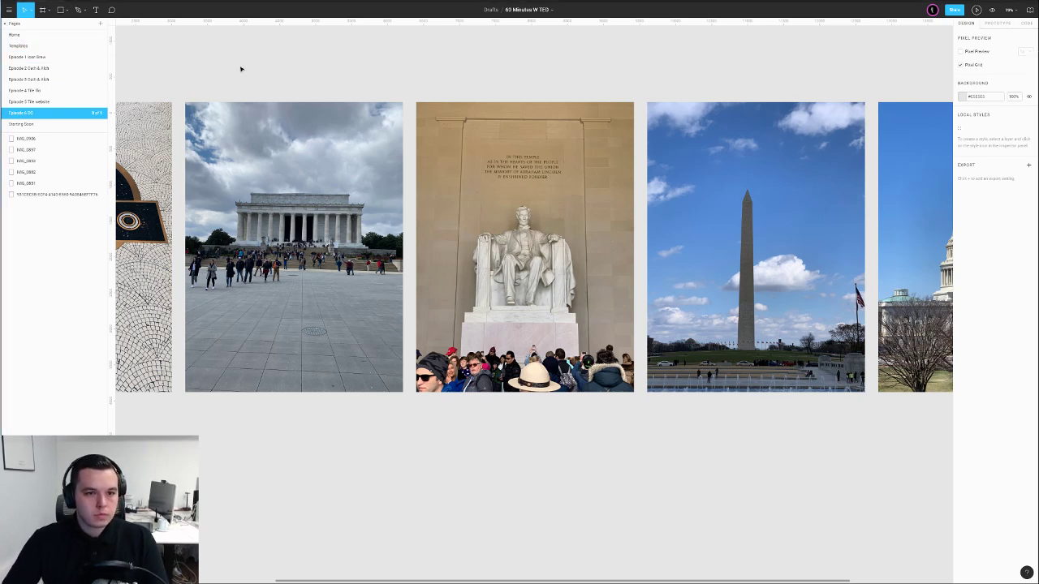
Paste the dome sketch as an image into an empty canvas area and move it aside
scroll(305, 75, down, 5)
drag(322, 173, 462, 115)
key(ctrl+v)
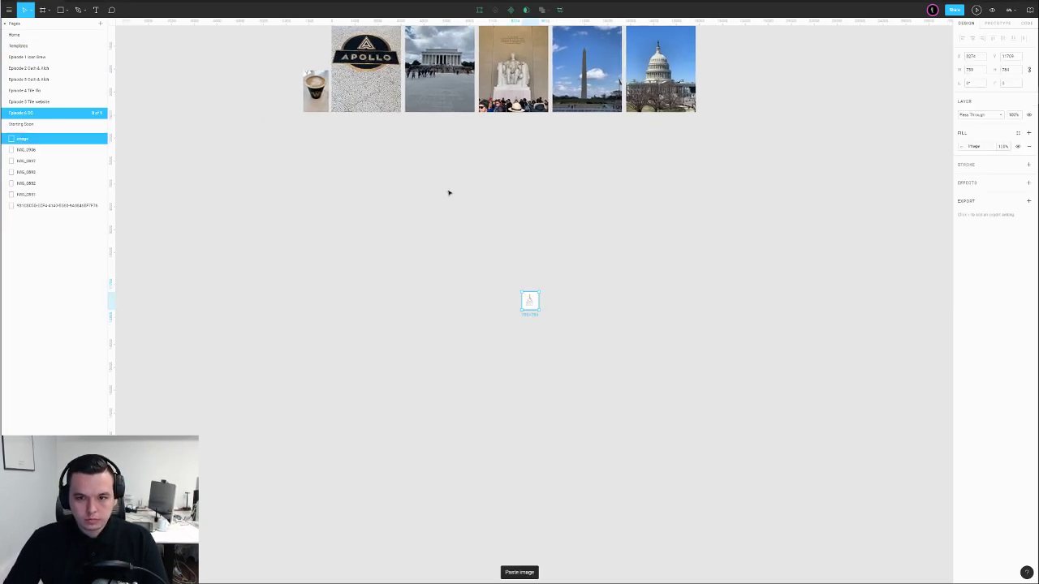
drag(528, 298, 333, 181)
click(389, 210)
Add a Desktop-preset frame, resize it, and fit the dome image inside as a small icon
key(f)
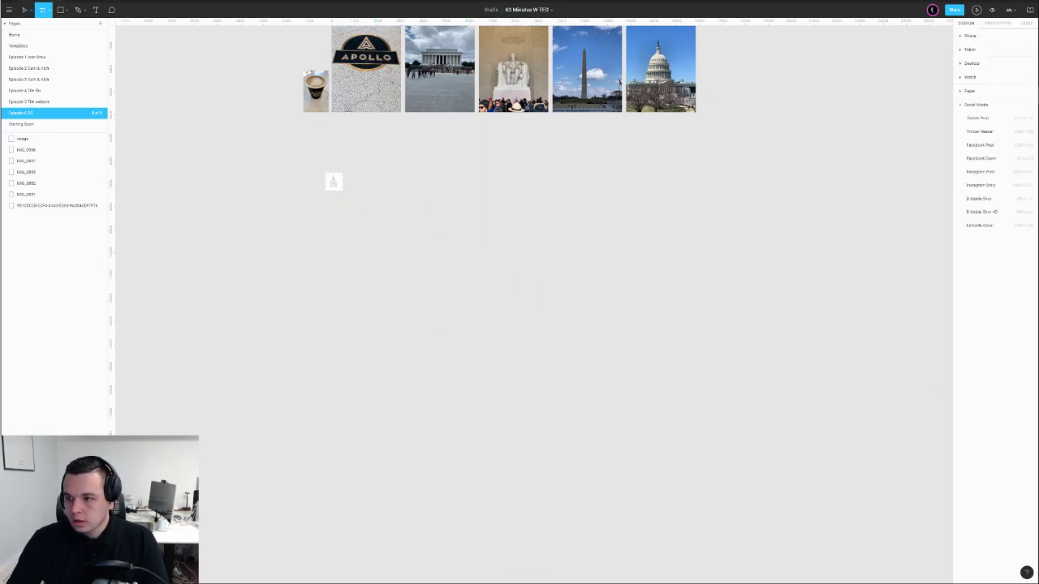
click(961, 104)
click(961, 64)
click(981, 79)
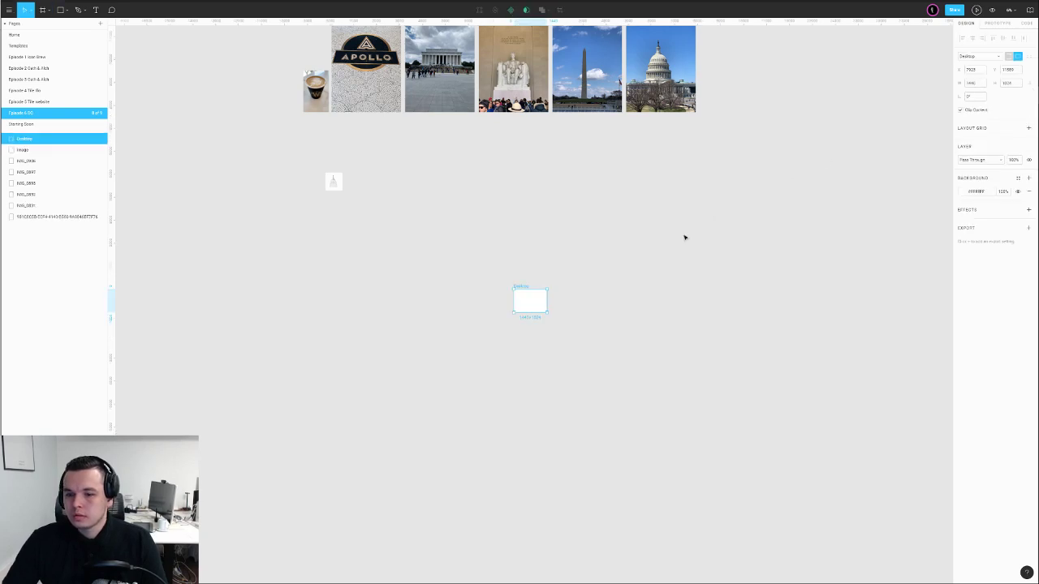
drag(513, 287, 366, 167)
ctrl+scroll(403, 181, up, 5)
ctrl+scroll(404, 181, up, 3)
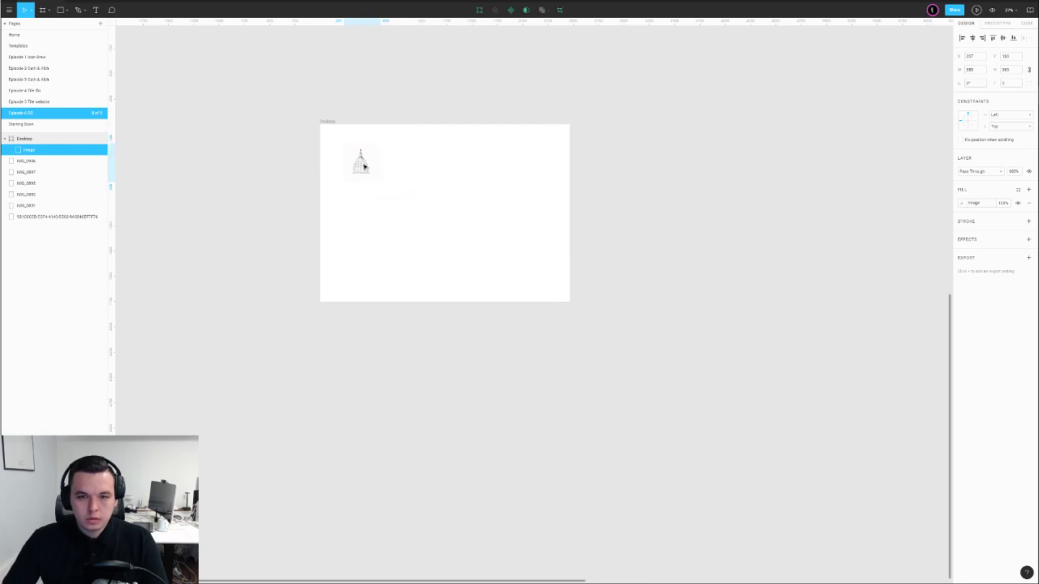
click(425, 171)
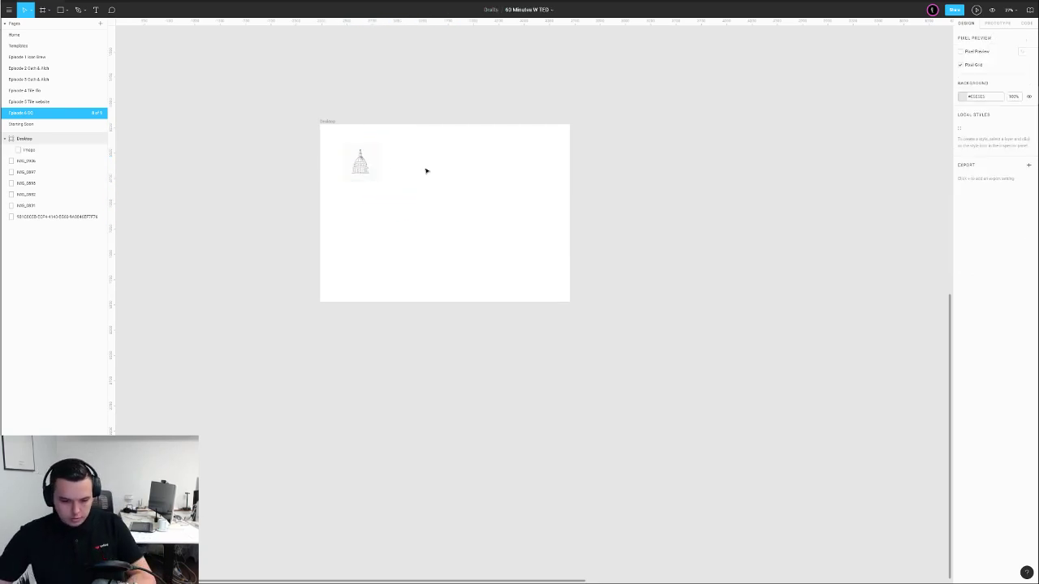
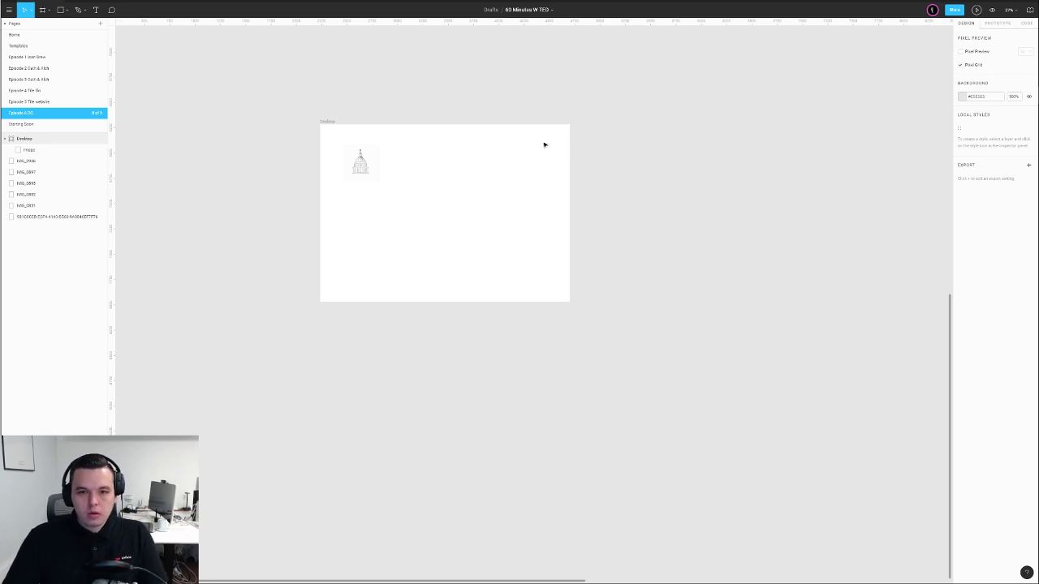
Crop the dome image tightly around the building, trimming the right, bottom, left and top edges
scroll(483, 108, left, 3)
scroll(496, 146, up, 5)
scroll(495, 156, up, 3)
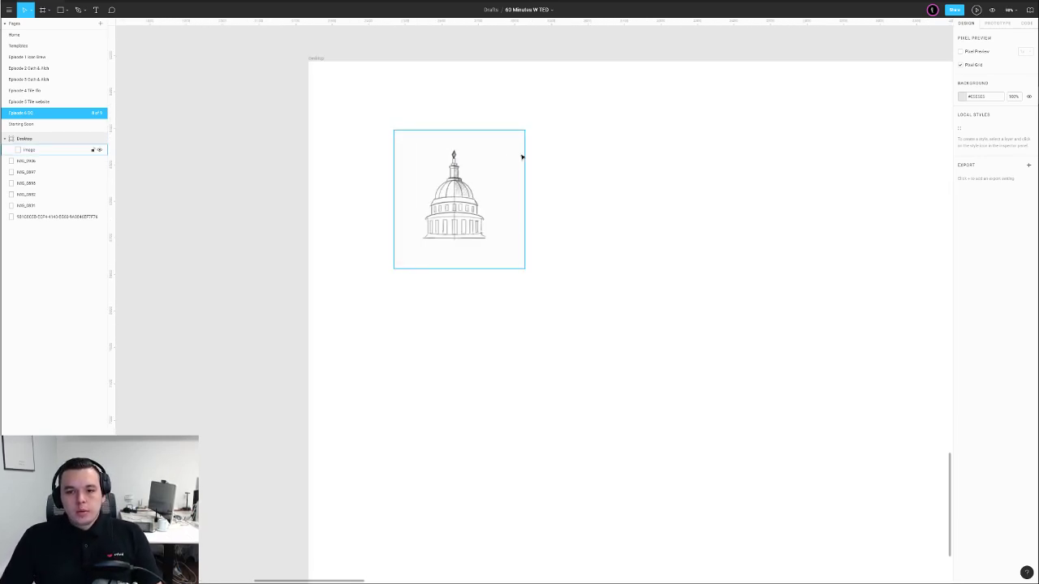
click(450, 185)
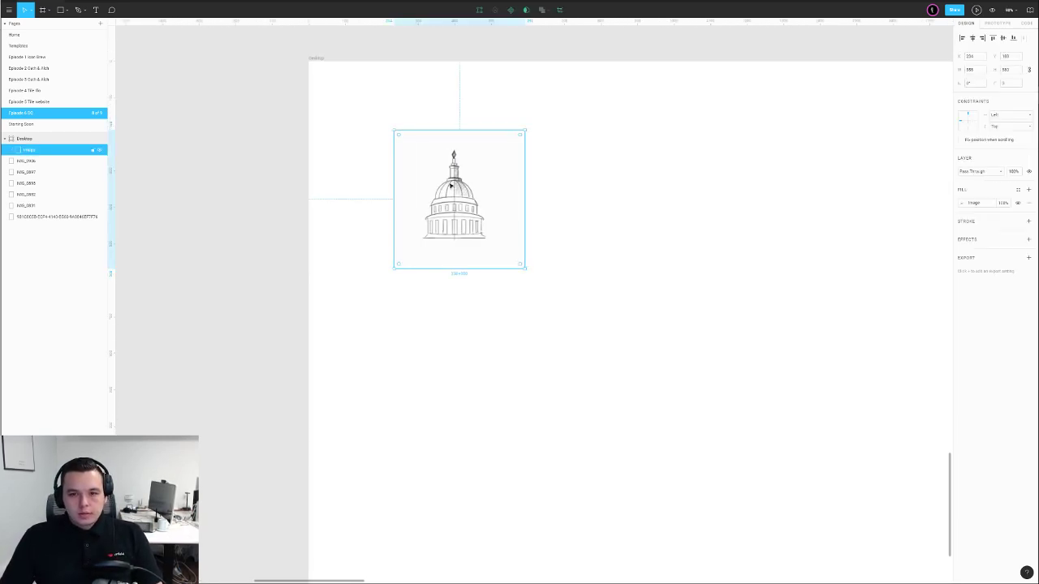
click(559, 10)
drag(525, 199, 491, 205)
drag(441, 268, 442, 242)
drag(396, 187, 420, 188)
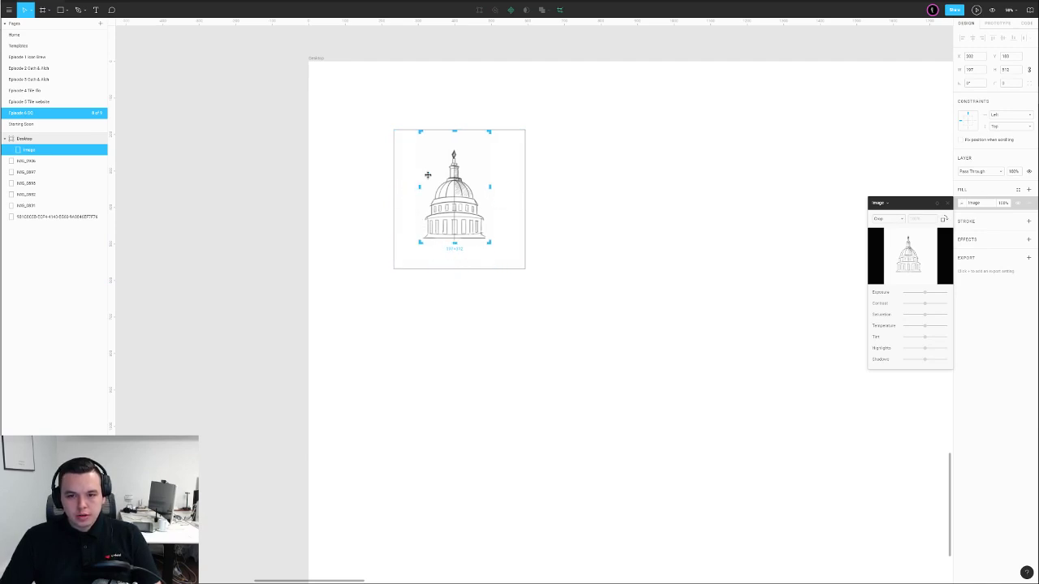
drag(456, 131, 490, 174)
click(578, 156)
Scale the cropped 197×272 dome down and shift it up and right on the frame
click(519, 174)
click(567, 165)
click(474, 187)
click(540, 197)
scroll(540, 197, up, 2)
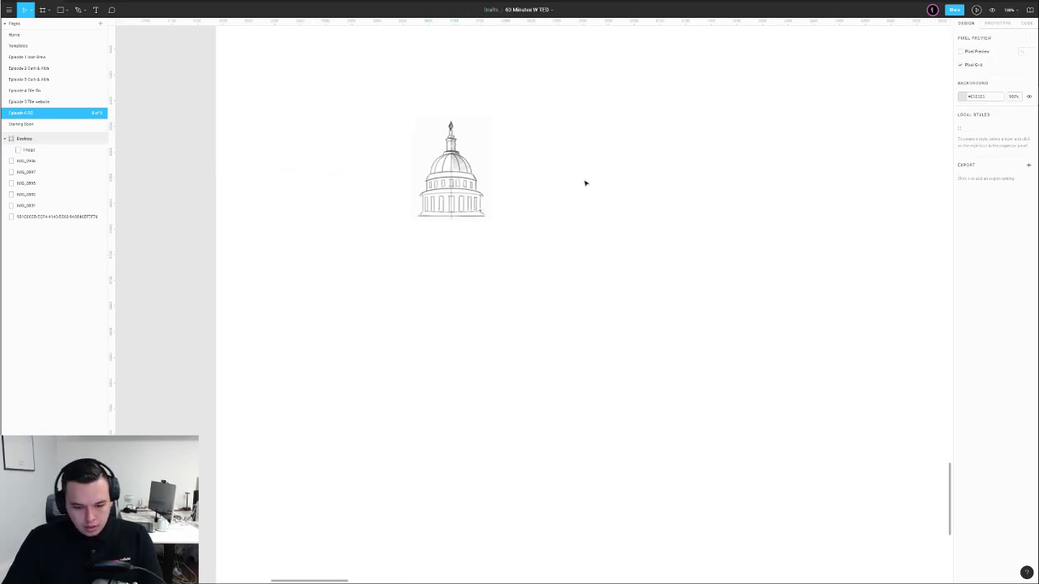
Draw a 24 px square right of the dome with #FF6868 fill at 50% opacity
key(r)
mouse_move(552, 161)
mouse_down()
mouse_move(603, 197)
mouse_move(587, 185)
mouse_up()
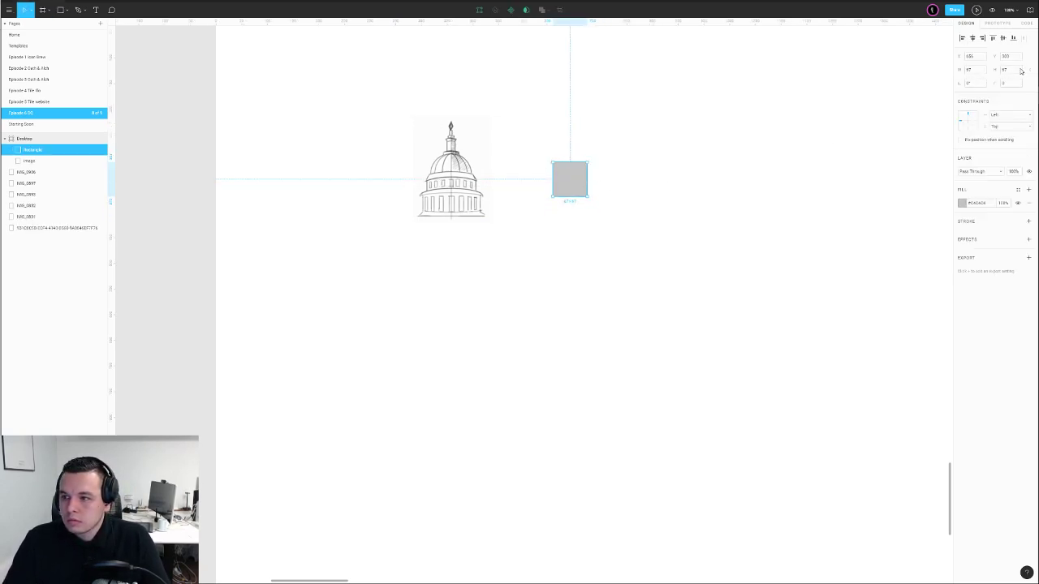
click(1010, 70)
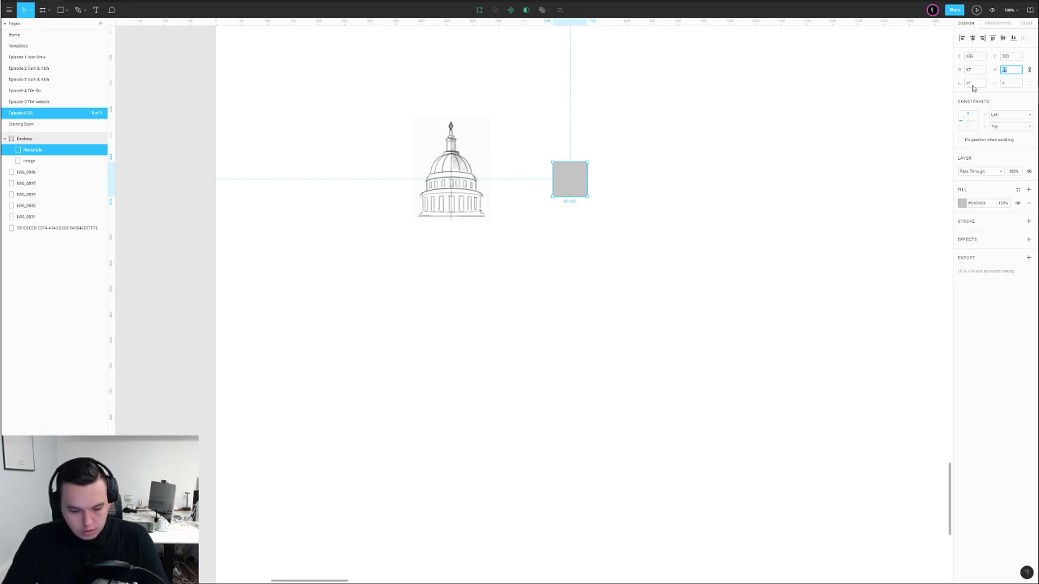
text(24)
key(Return)
click(609, 176)
click(561, 170)
click(962, 205)
click(918, 212)
key(5)
click(545, 188)
Duplicate the square further right, resize the copy to 64×64, and nudge it 16 px left
drag(562, 171, 604, 172)
click(1010, 71)
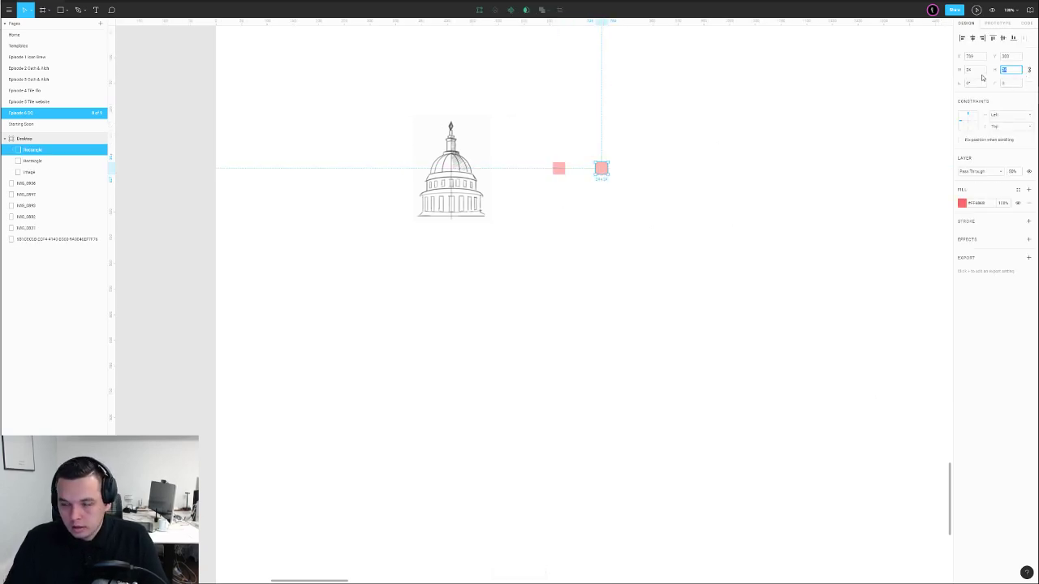
text(32)
key(Return)
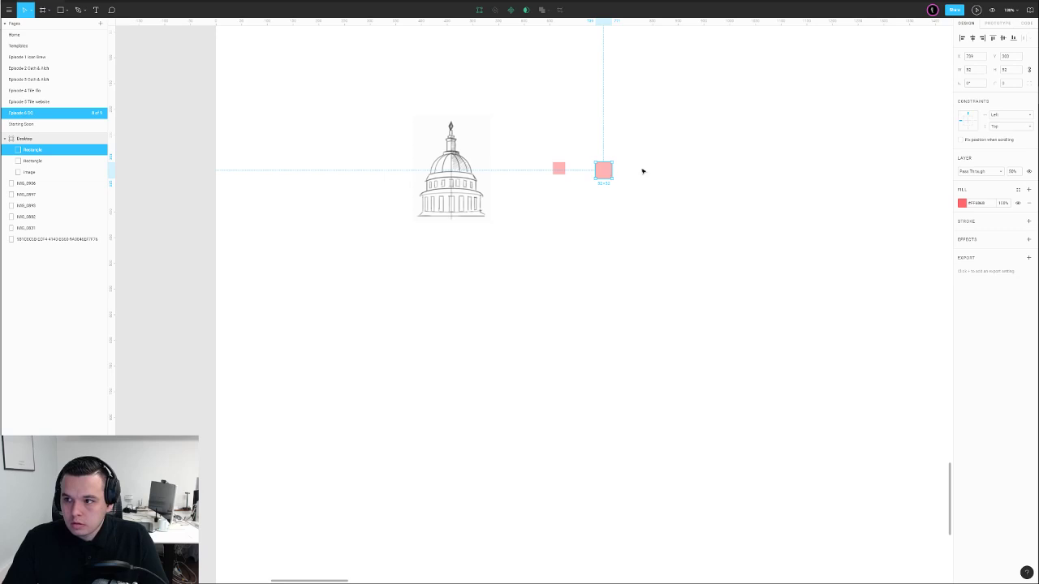
click(1009, 72)
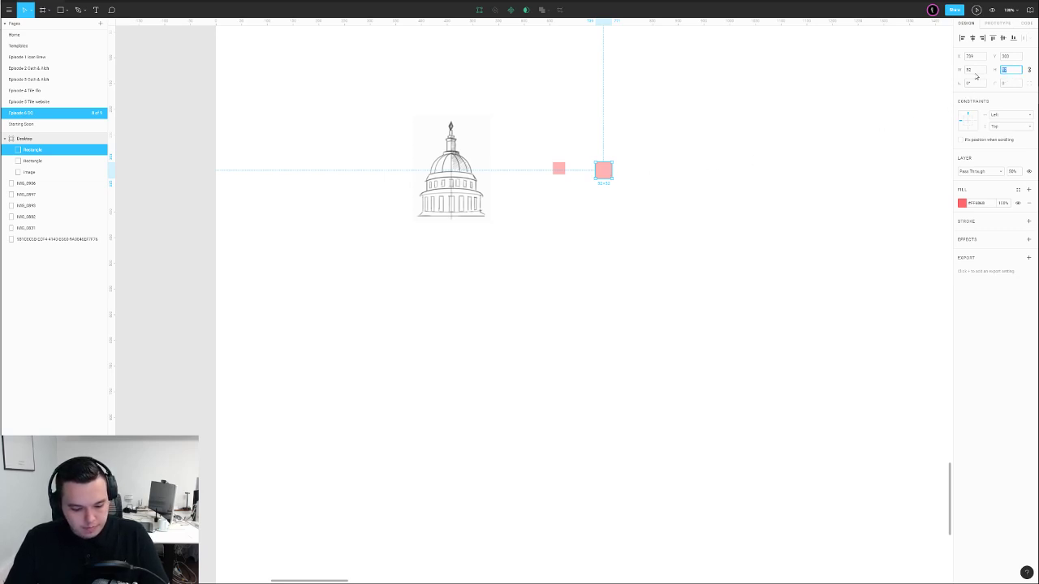
key(Return)
click(744, 115)
drag(612, 176, 599, 179)
click(668, 167)
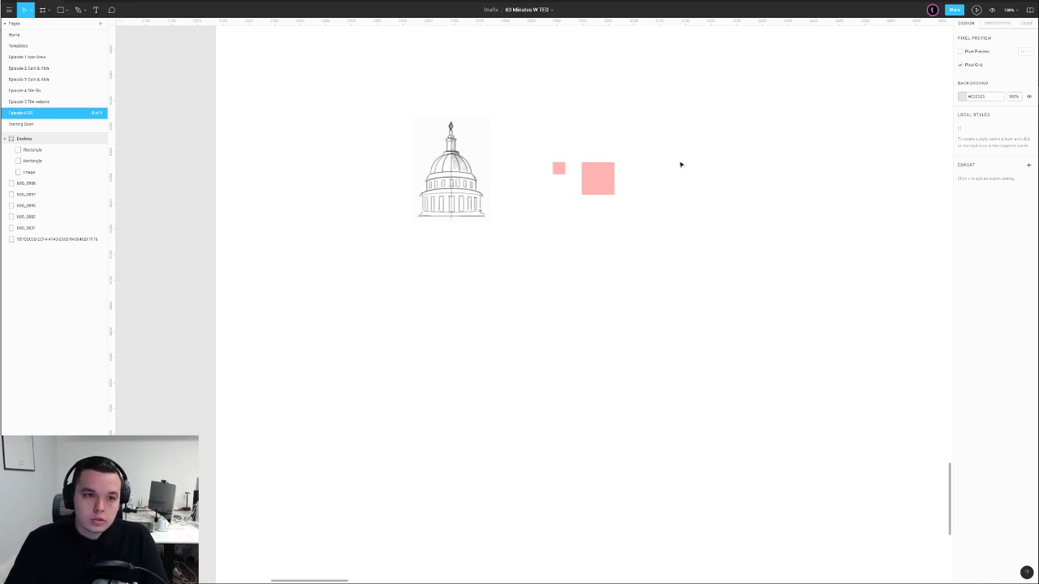
Shift the small pink square left and make a shrunken copy of the dome sketch
drag(559, 169, 546, 174)
click(553, 140)
scroll(516, 152, up, 3)
click(384, 167)
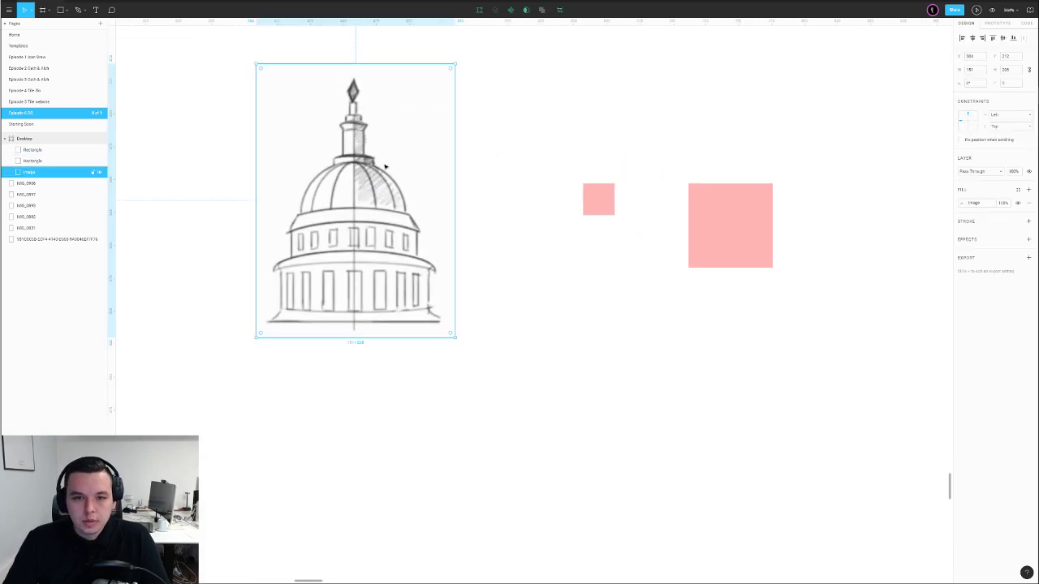
scroll(362, 87, down, 2)
drag(373, 126, 454, 143)
drag(432, 80, 481, 160)
Centre the small dome copy on the small pink square, nudging it up about 10 px
scroll(482, 160, up, 4)
scroll(482, 160, up, 4)
scroll(503, 192, down, 3)
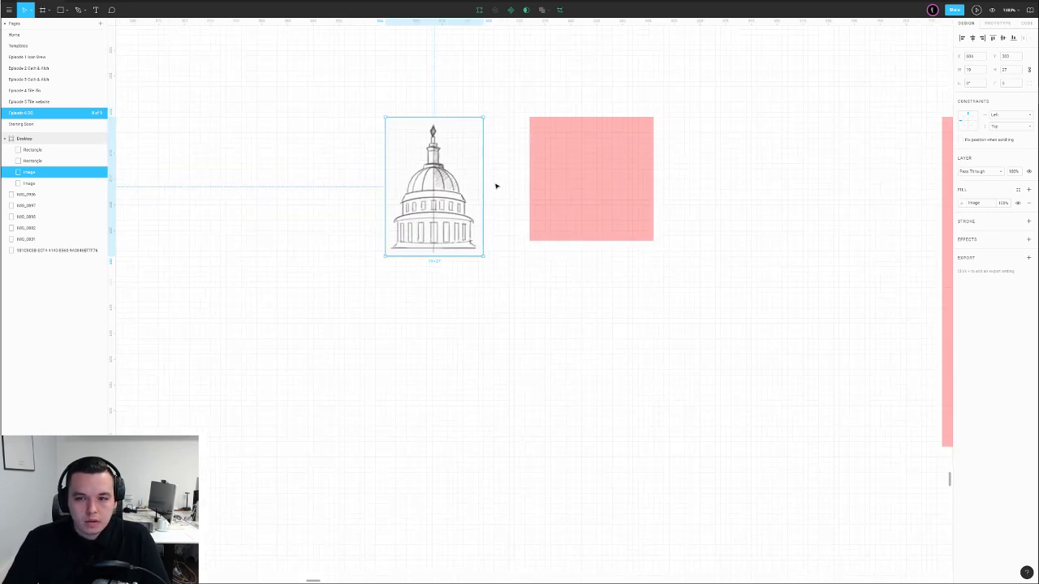
drag(468, 219, 567, 204)
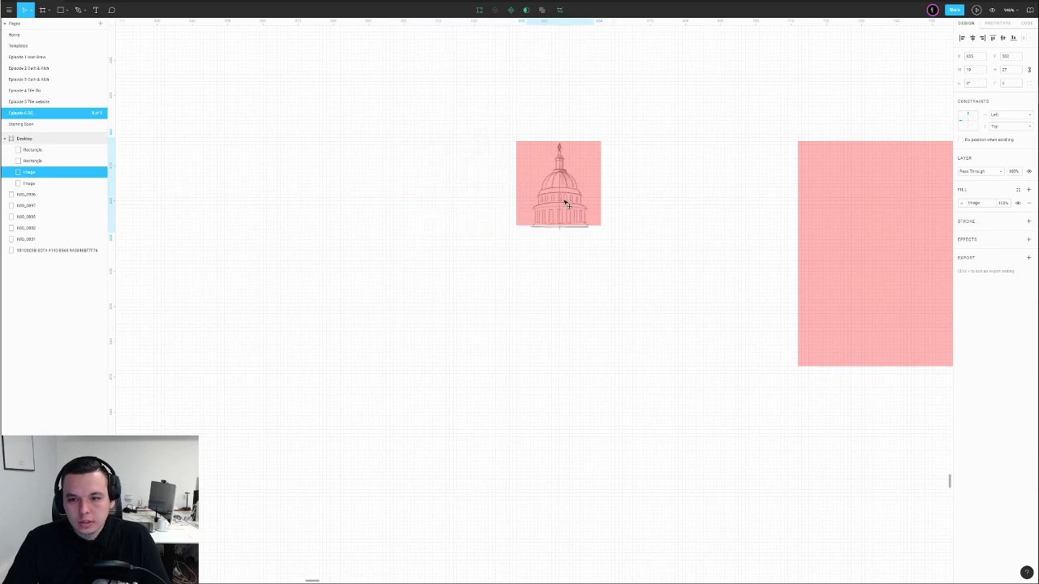
scroll(567, 204, up, 4)
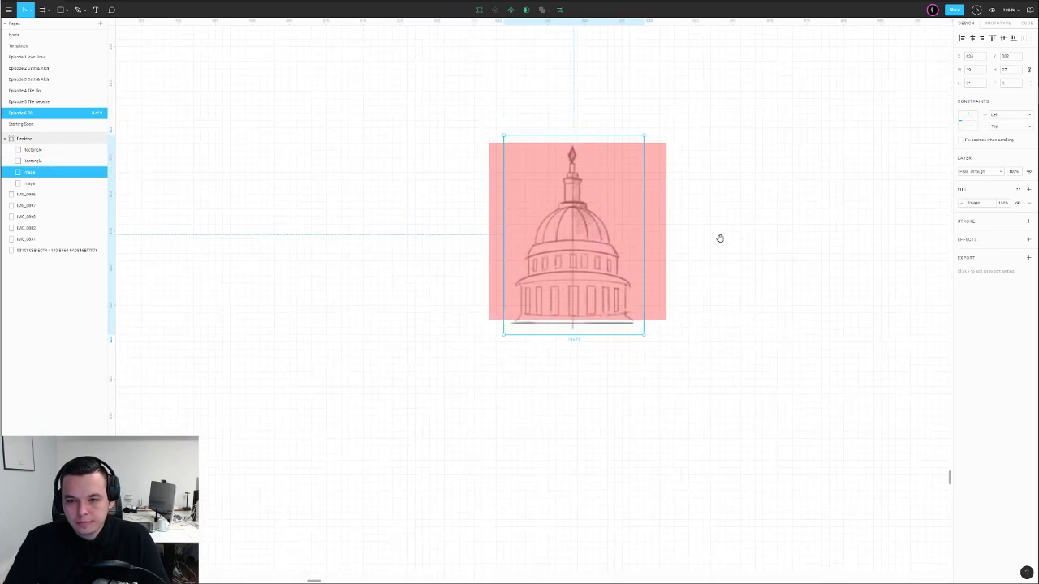
drag(602, 172, 605, 162)
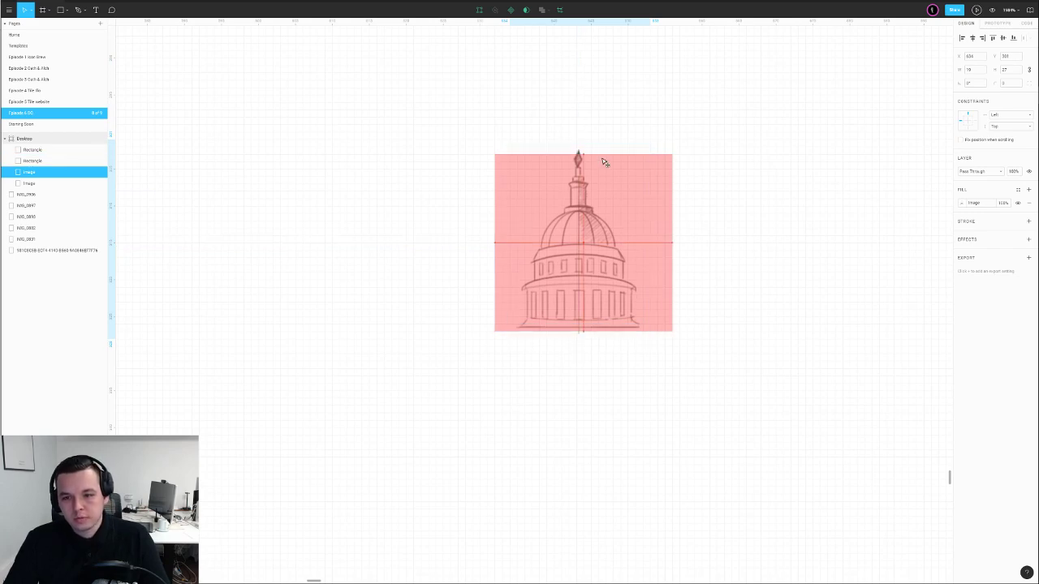
click(725, 184)
Set the small square to 20% opacity behind the dome and blend the dome with Multiply
click(593, 218)
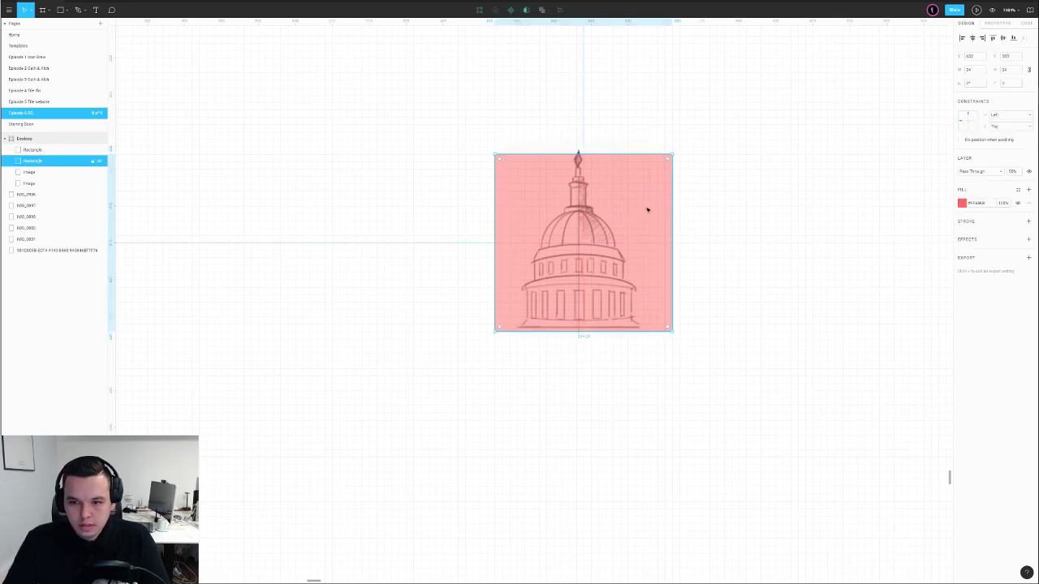
key(2)
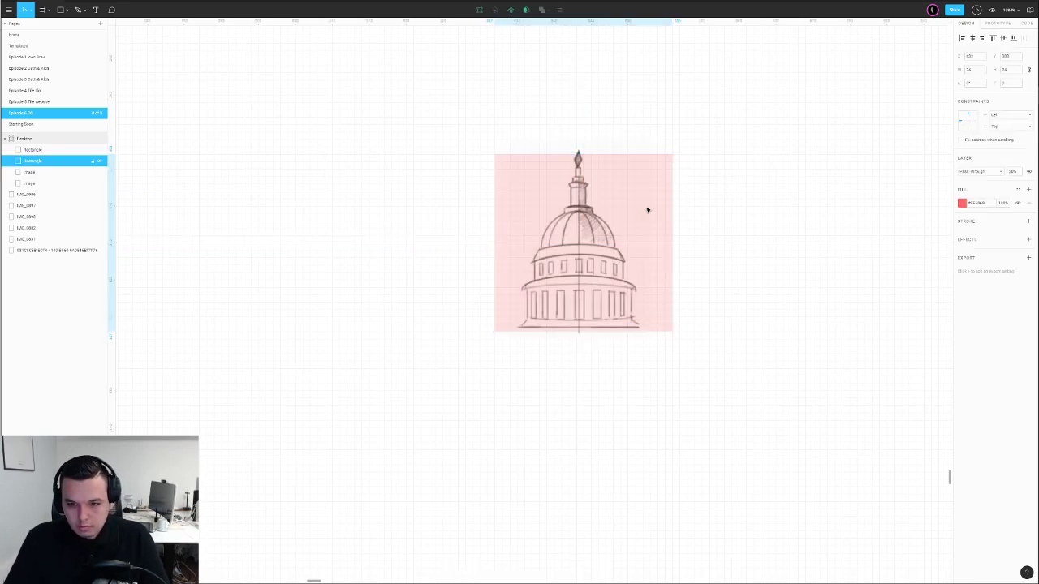
key(ctrl+shift+bracketleft)
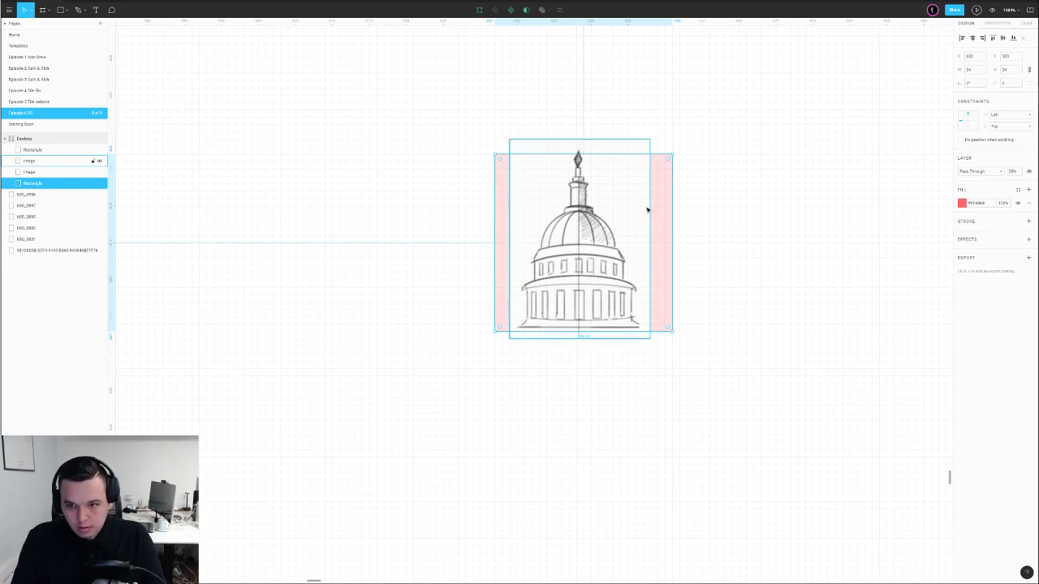
click(621, 203)
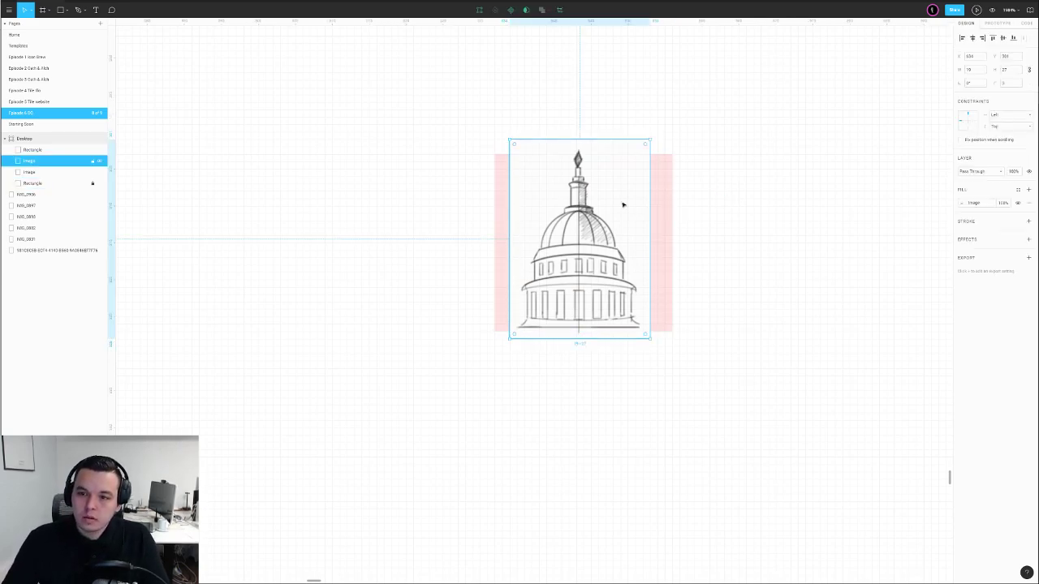
click(978, 171)
click(970, 200)
click(831, 209)
Set the large pink square to 20% opacity and zoom in to fit the dome image
scroll(722, 219, down, 5)
scroll(724, 224, right, 2)
click(737, 232)
key(2)
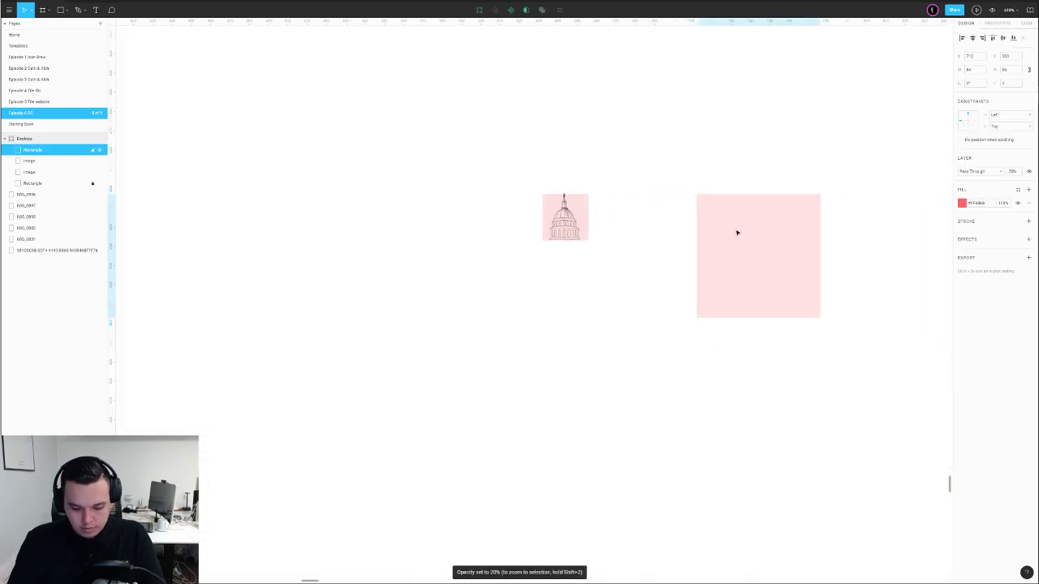
click(568, 203)
key(shift+2)
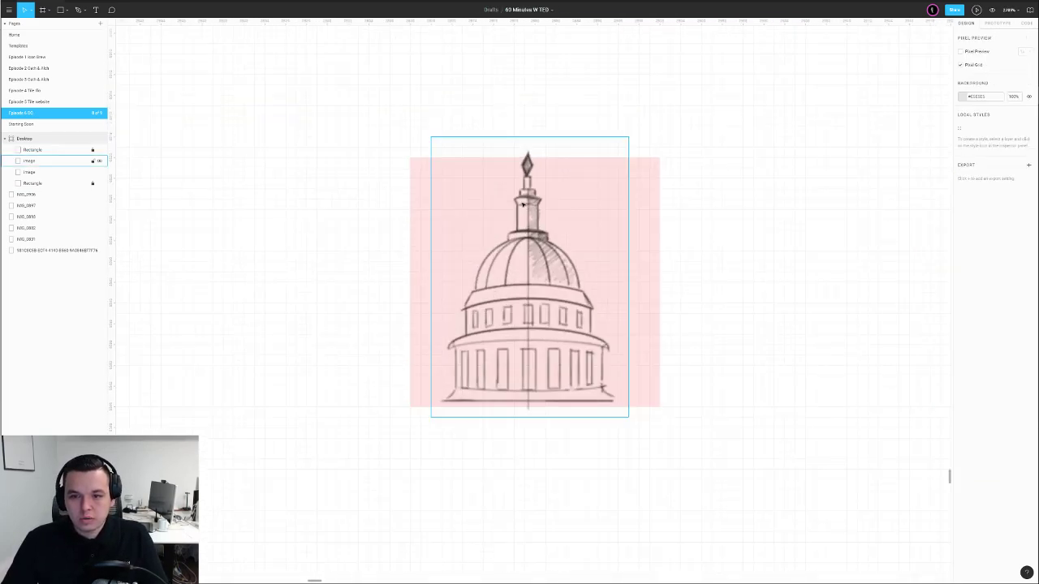
key(Escape)
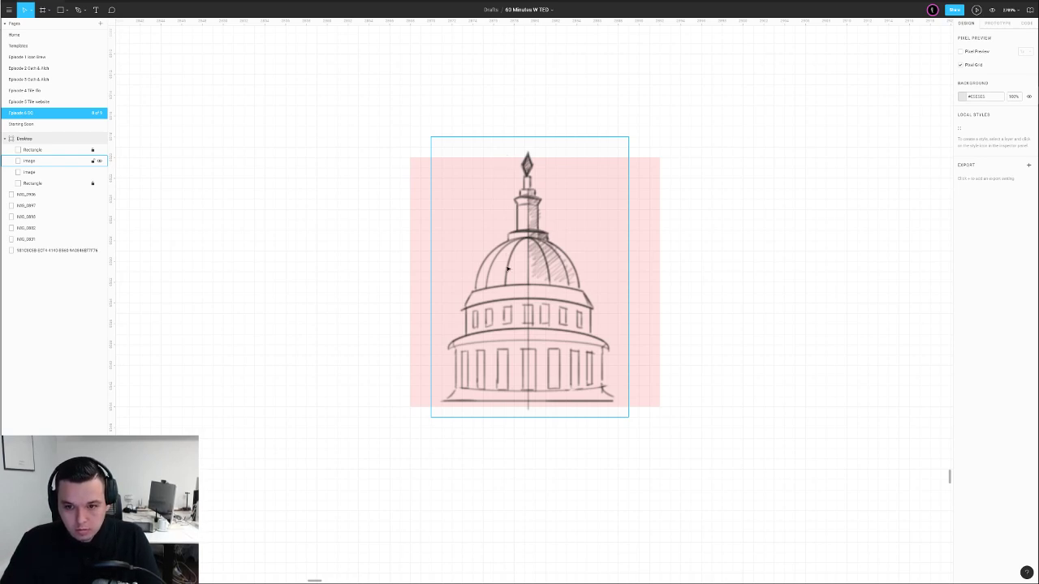
Enlarge the dome image downward and shift it slightly right and down on its square
click(543, 414)
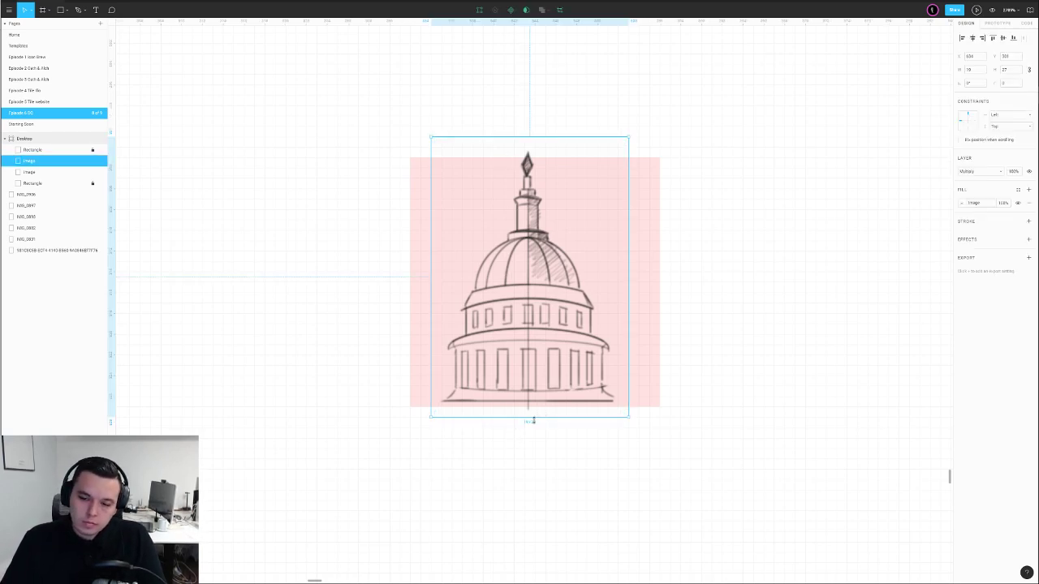
drag(535, 419, 534, 510)
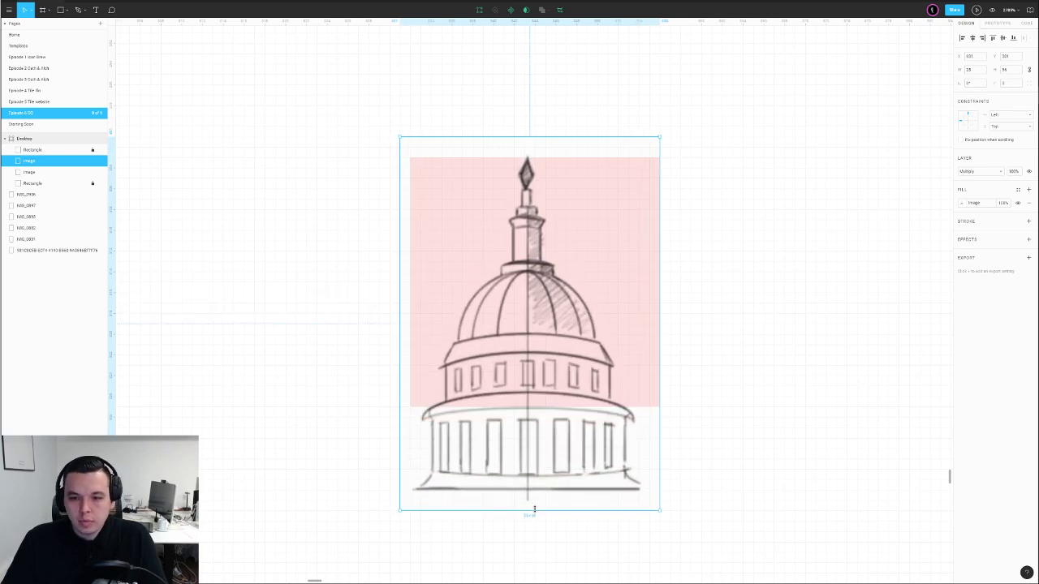
scroll(536, 508, down, 2)
key(r)
drag(392, 417, 731, 543)
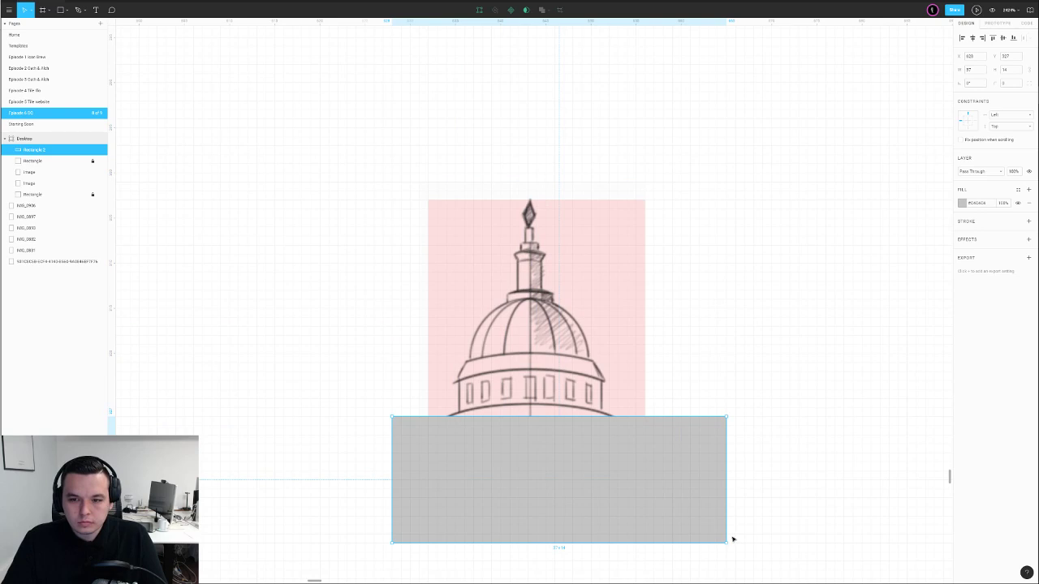
key(Delete)
scroll(619, 506, down, 5)
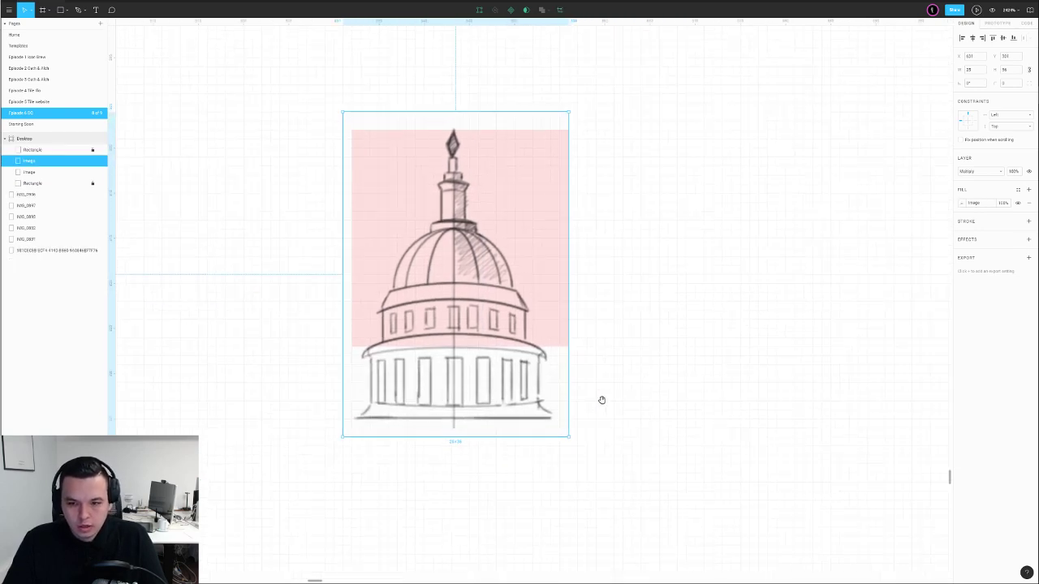
drag(508, 328, 526, 332)
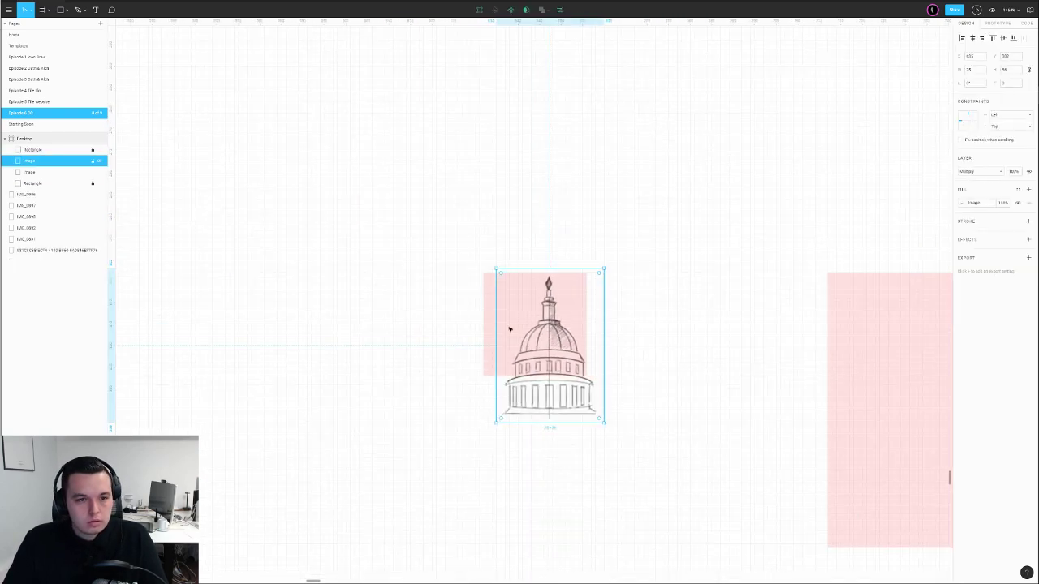
Duplicate the dome and its square to the left and shrink that dome to 17×25
click(95, 185)
click(474, 257)
drag(475, 288, 315, 333)
key(Escape)
click(338, 348)
drag(367, 422, 346, 374)
scroll(312, 361, up, 5)
drag(376, 303, 333, 307)
Resize the left dome to 19×27 and centre it vertically on its square
click(485, 312)
click(394, 403)
drag(391, 428, 401, 453)
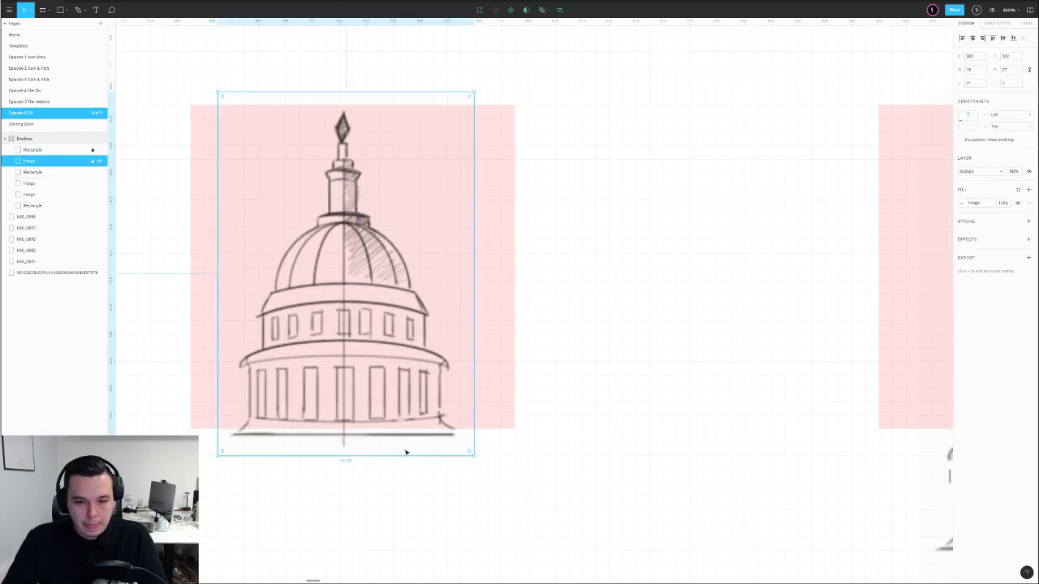
scroll(568, 393, left, 1)
drag(441, 348, 444, 333)
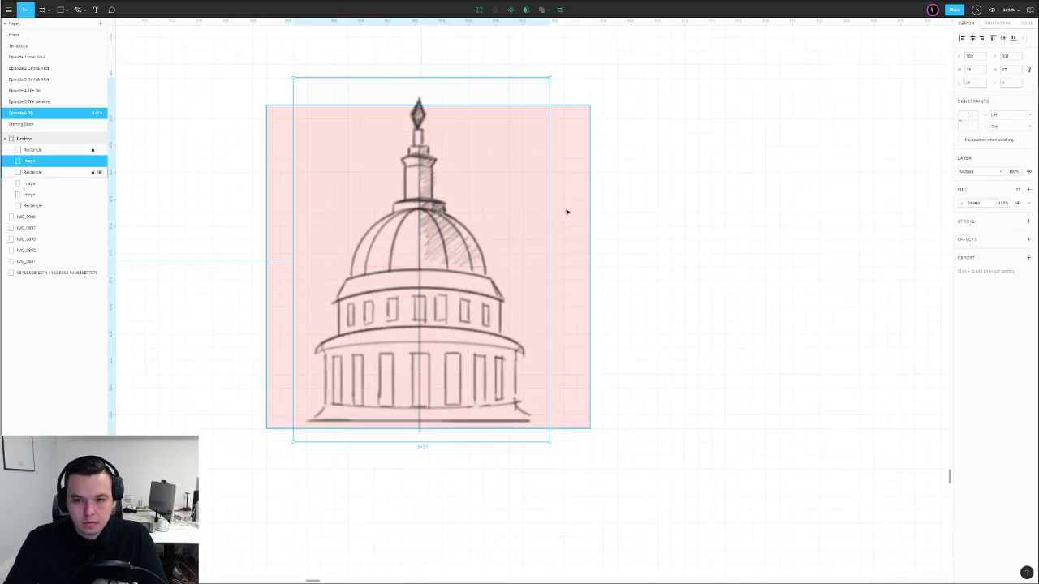
key(Escape)
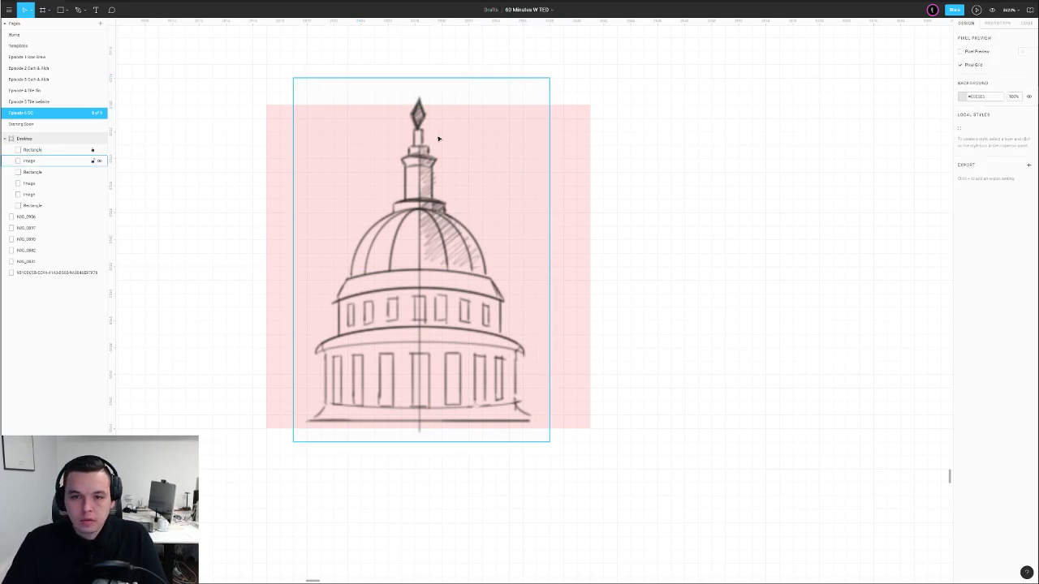
scroll(402, 131, up, 1)
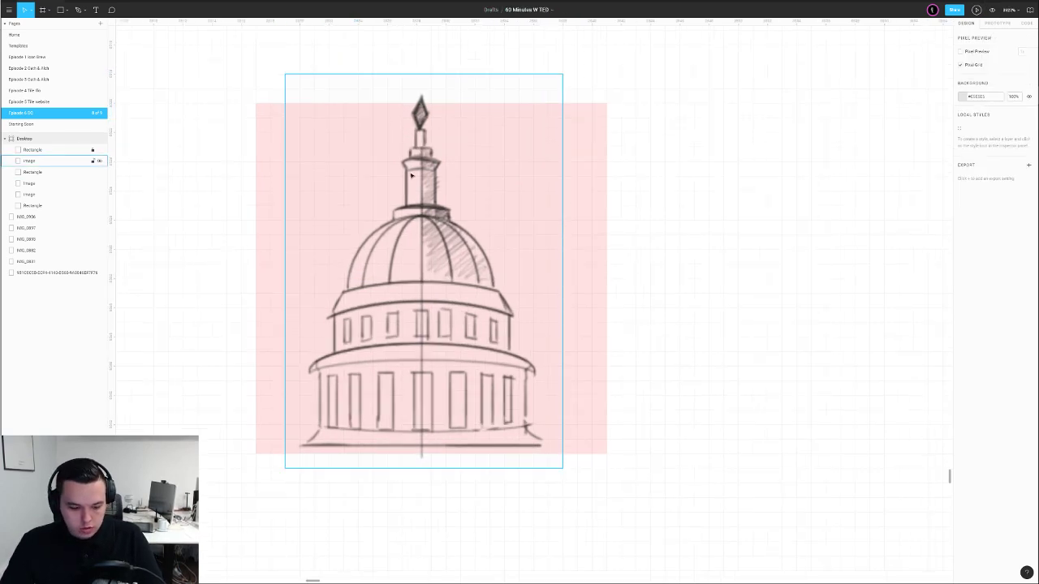
Draw a rectangle over the dome's lantern and fade the sketch to 40% opacity
key(r)
drag(402, 161, 446, 205)
click(963, 203)
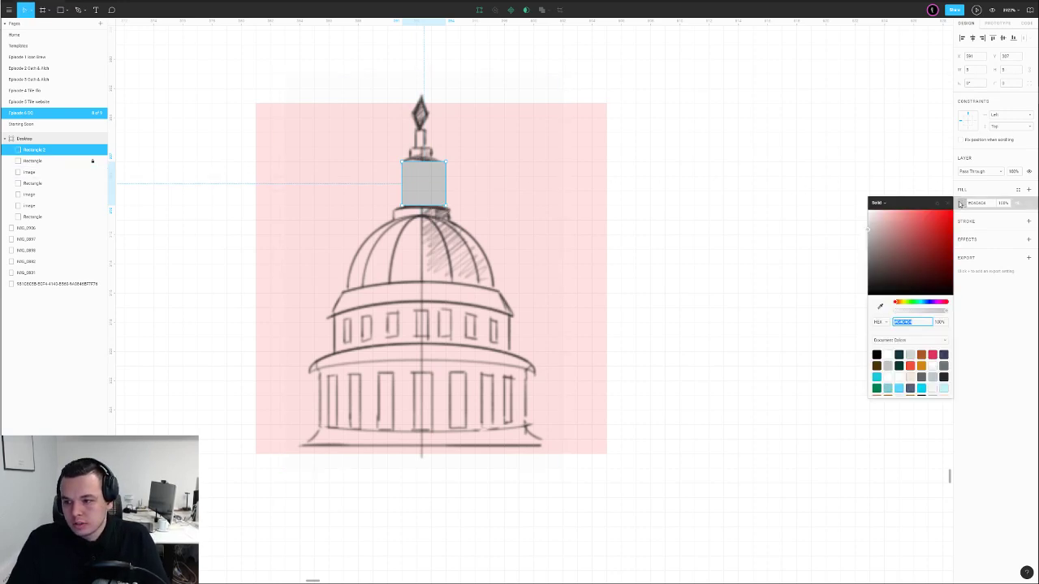
click(494, 208)
click(599, 260)
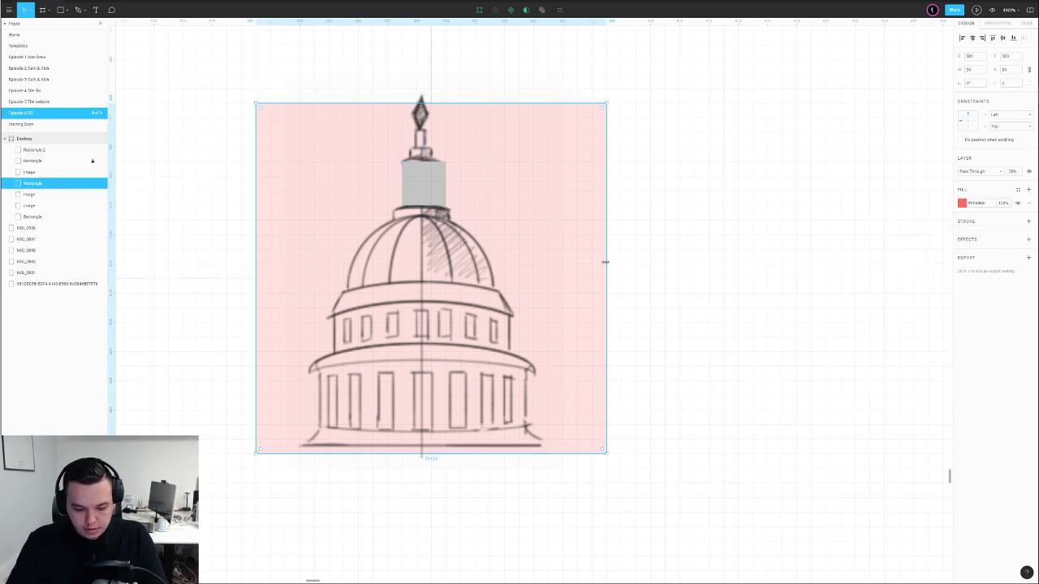
key(Escape)
click(491, 310)
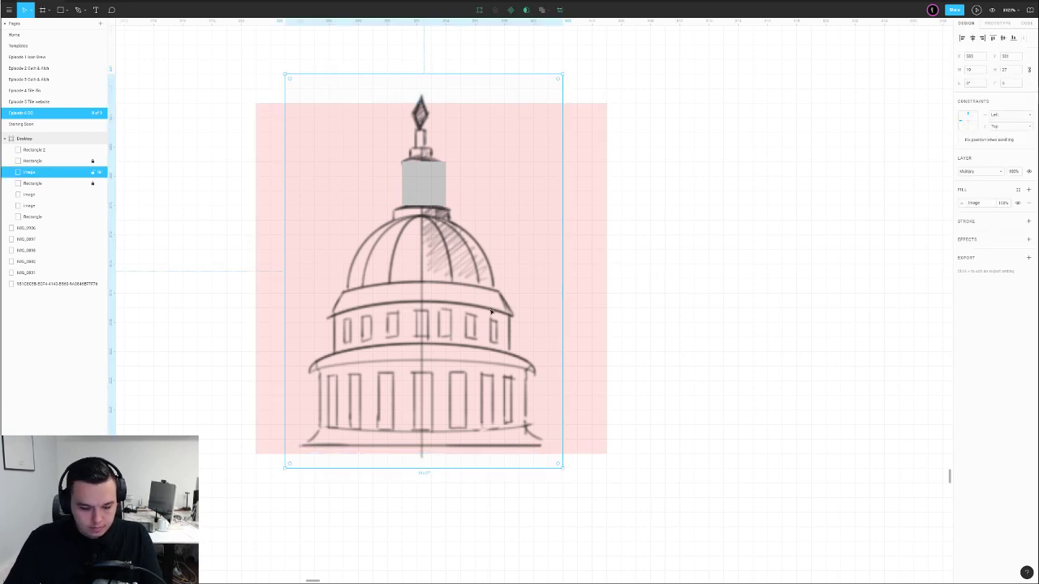
key(4)
key(Escape)
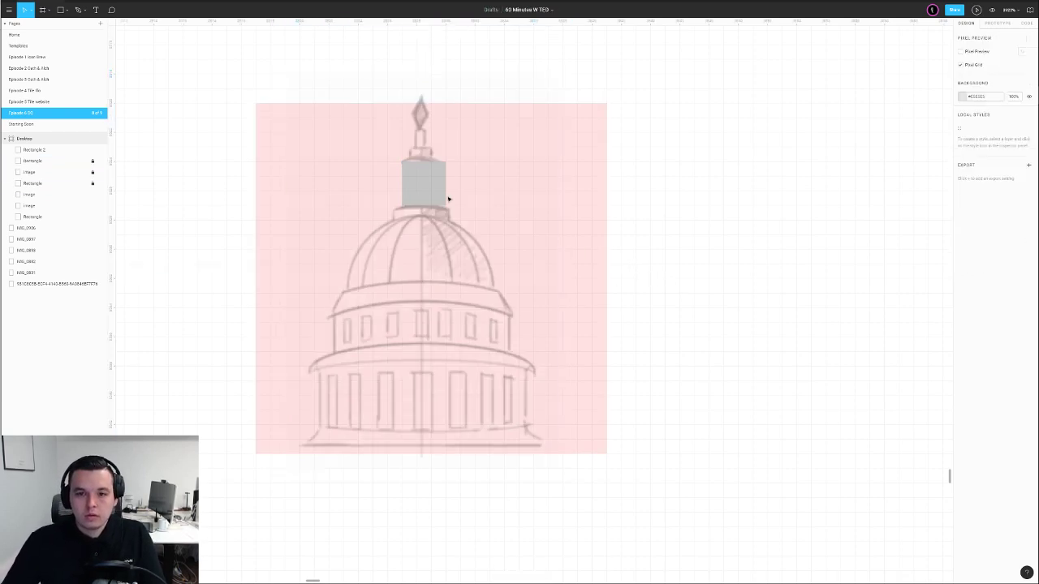
Set the lantern rectangle's fill to dark grey #858585
click(438, 190)
click(963, 203)
drag(881, 239, 864, 251)
click(676, 239)
click(439, 193)
Reshape a raised copy of the rectangle into a diamond spire, then narrow the lantern to width 2
alt+drag(431, 187, 435, 127)
double_click(420, 105)
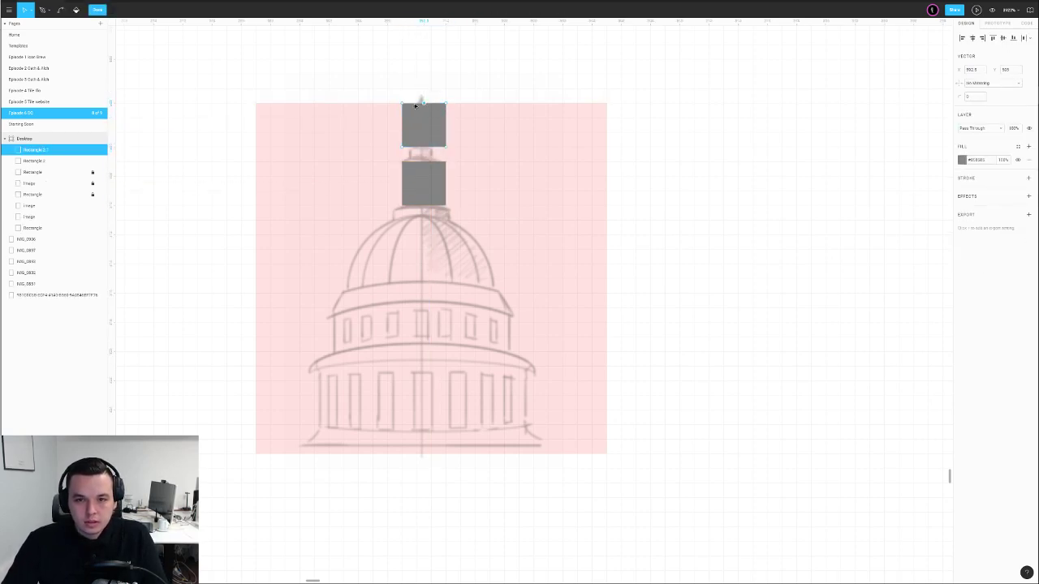
key(p)
drag(405, 106, 423, 98)
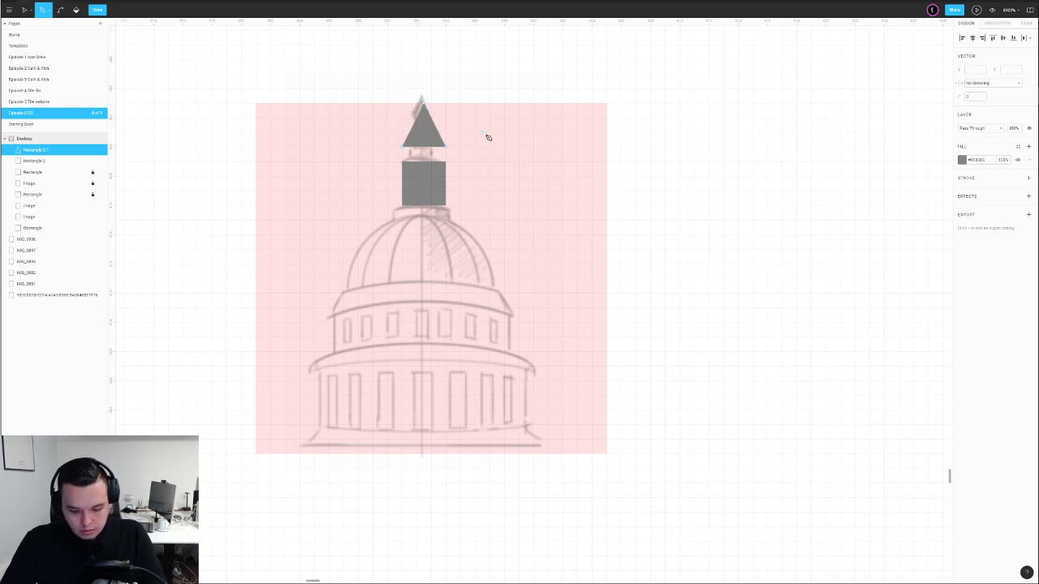
click(424, 147)
key(v)
mouse_move(423, 147)
mouse_down()
mouse_move(424, 192)
mouse_move(425, 167)
mouse_up()
key(Escape)
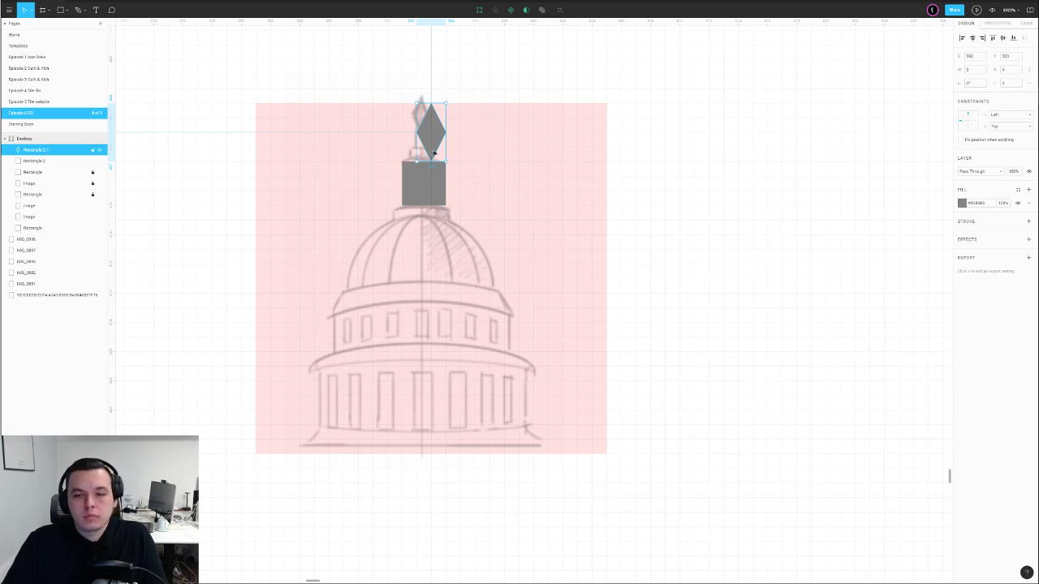
key(alt)
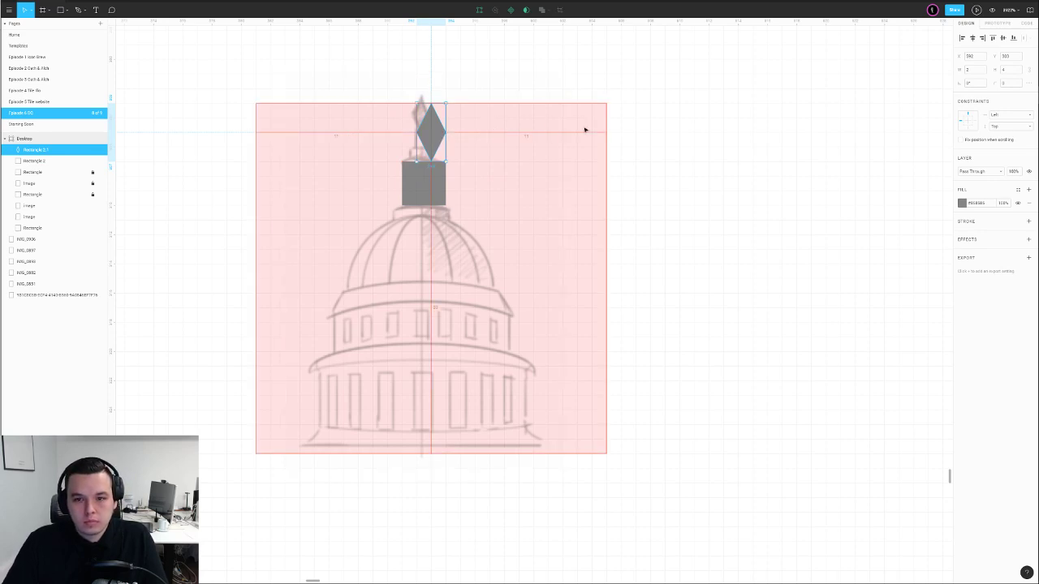
click(426, 185)
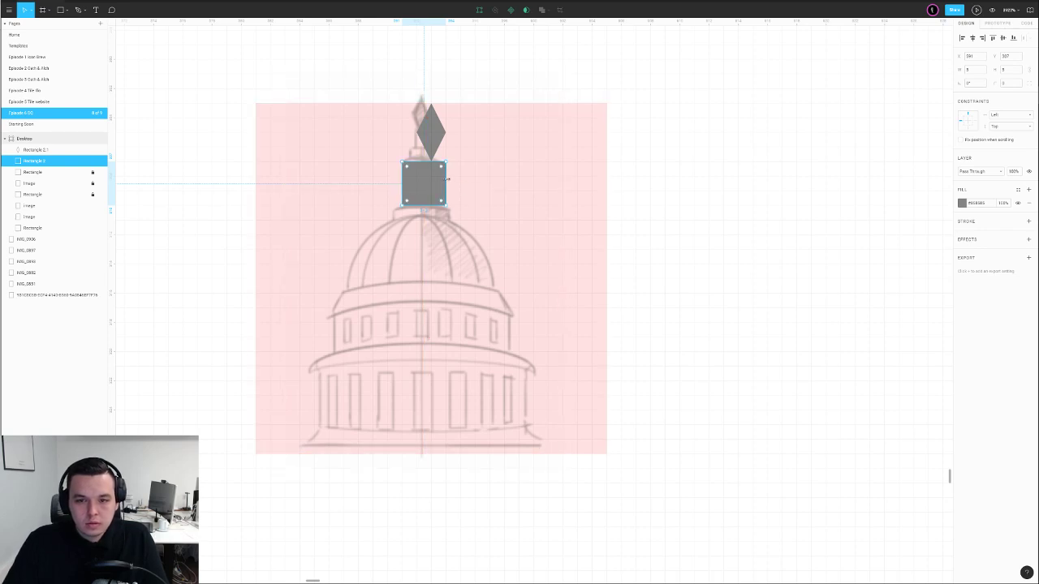
drag(400, 177, 416, 177)
Draw an ellipse over the dome below the lantern rectangle
click(696, 183)
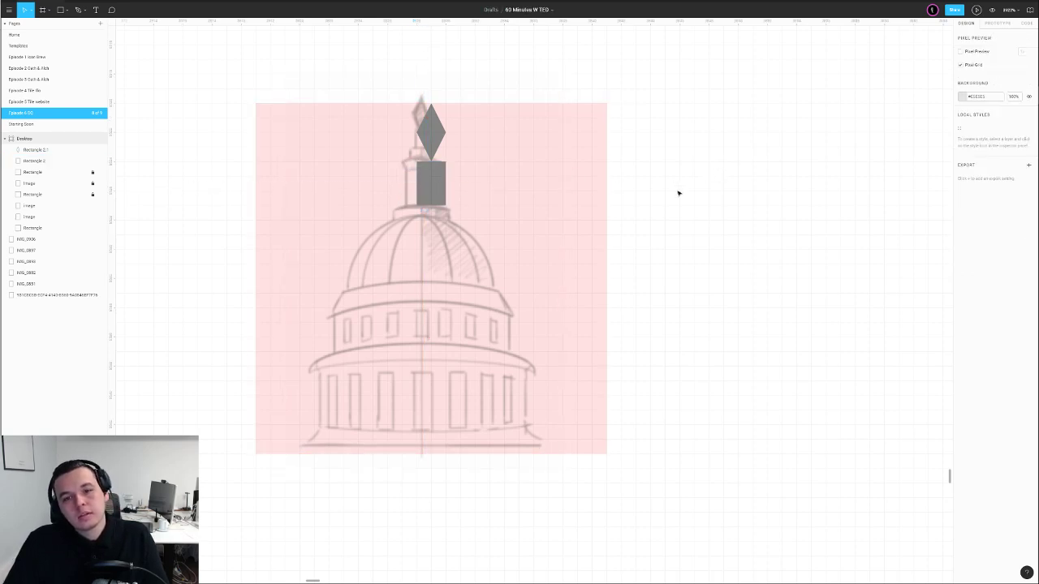
click(436, 191)
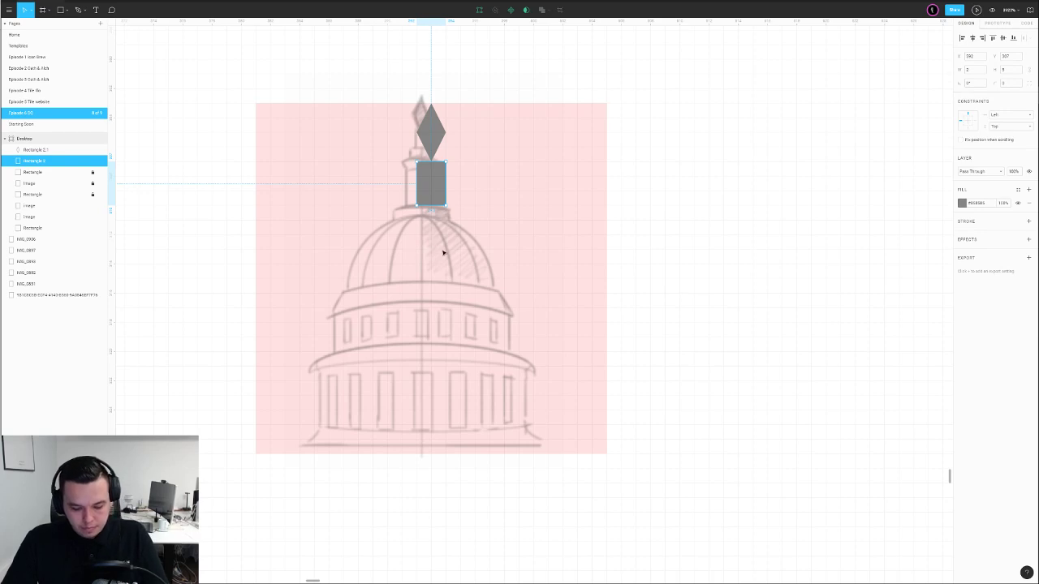
key(o)
drag(431, 292, 517, 325)
key(4)
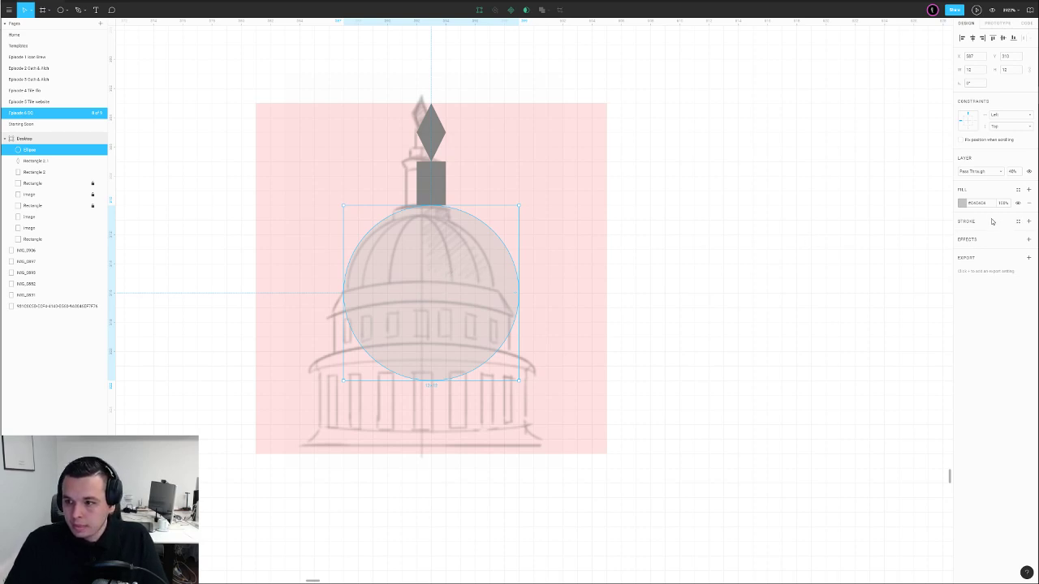
Give the ellipse a dark grey outline stroke, no fill, and full opacity
click(1028, 222)
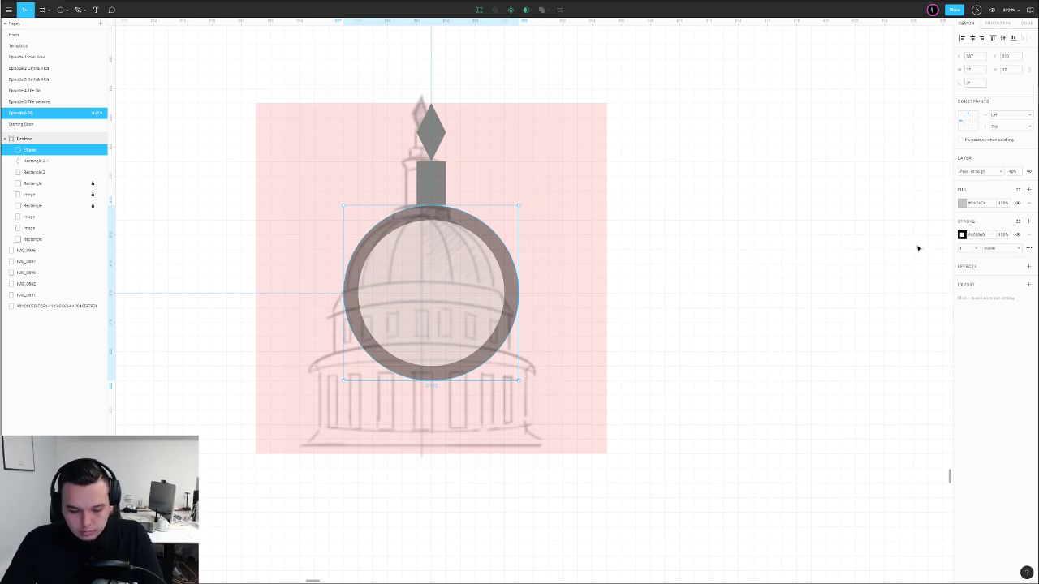
key(0)
key(9)
key(0)
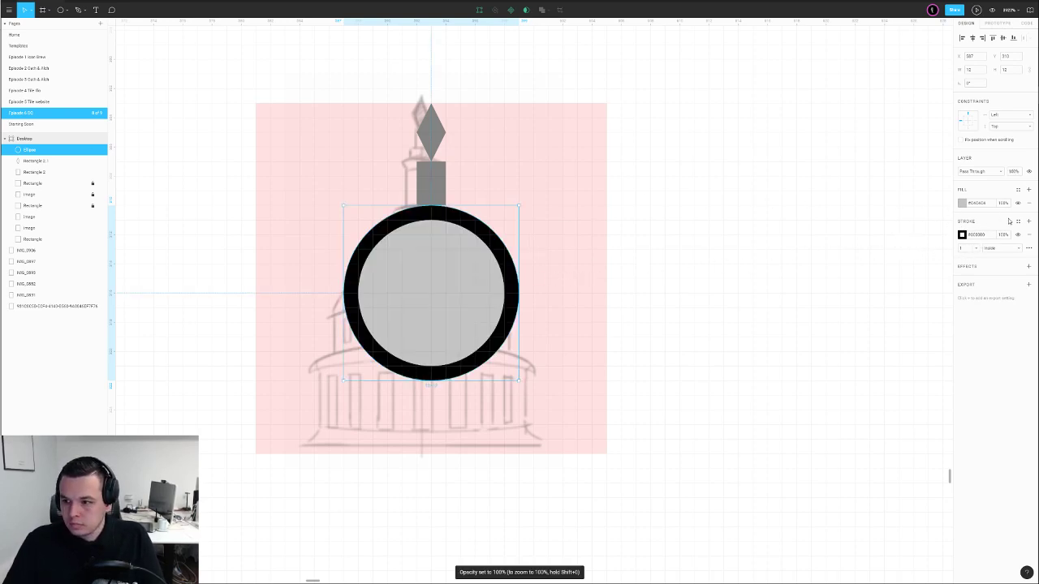
click(1028, 203)
click(962, 221)
mouse_move(881, 245)
mouse_down()
mouse_move(877, 302)
mouse_move(801, 300)
mouse_up()
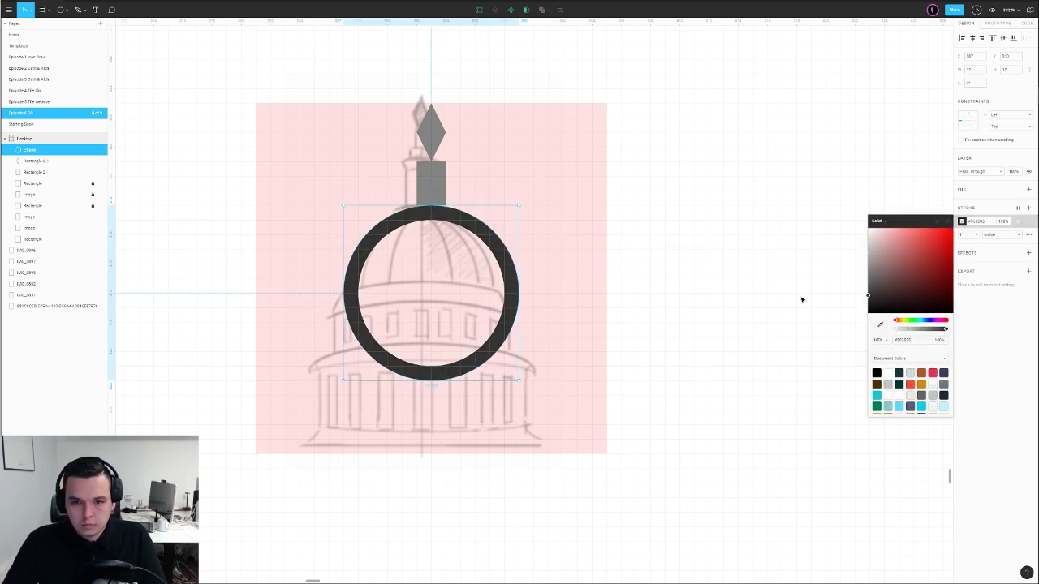
key(Return)
Paste a copy of the ring and narrow it into an inner oval
double_click(502, 248)
mouse_move(557, 250)
mouse_down()
mouse_move(501, 319)
mouse_move(492, 294)
mouse_up()
key(Escape)
key(ctrl+z)
key(ctrl+z)
key(ctrl+z)
key(ctrl+z)
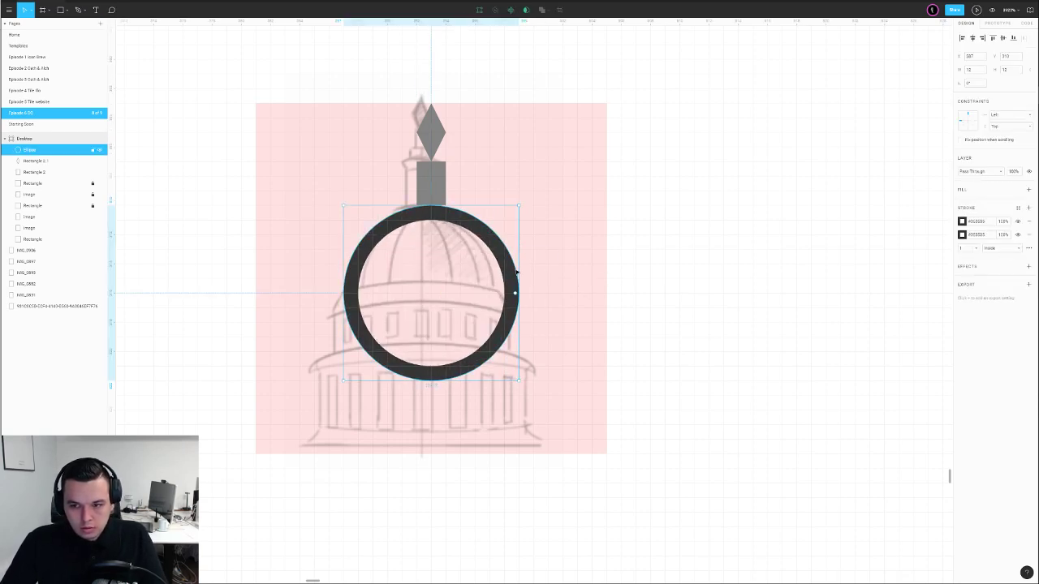
click(822, 244)
click(501, 254)
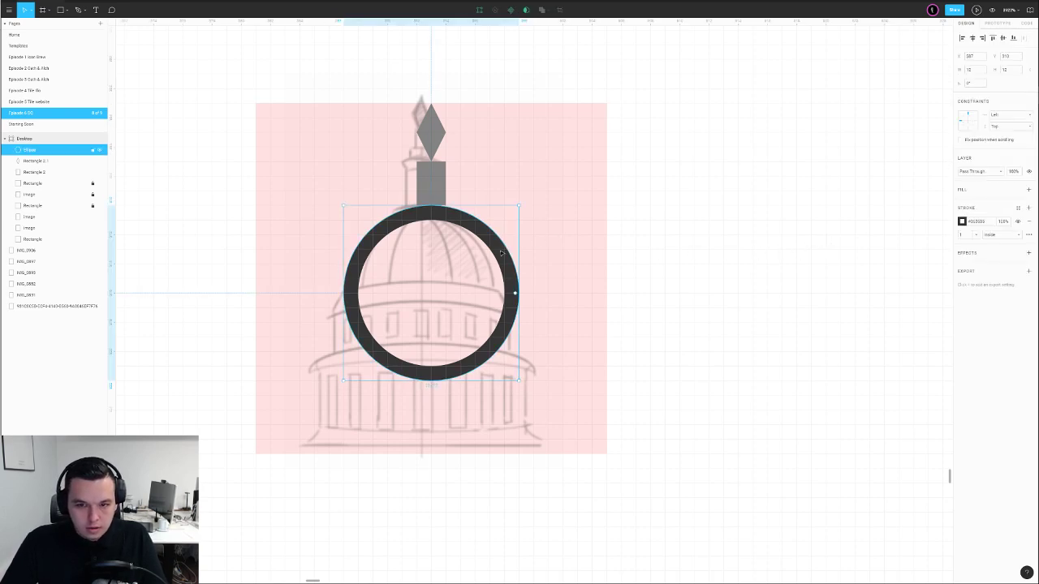
key(ctrl+v)
drag(520, 262, 484, 262)
mouse_move(343, 266)
mouse_down()
mouse_move(370, 267)
mouse_move(318, 275)
mouse_move(328, 275)
mouse_up()
Widen the outer ring to the right and nudge the inner oval upward
click(349, 276)
key(alt)
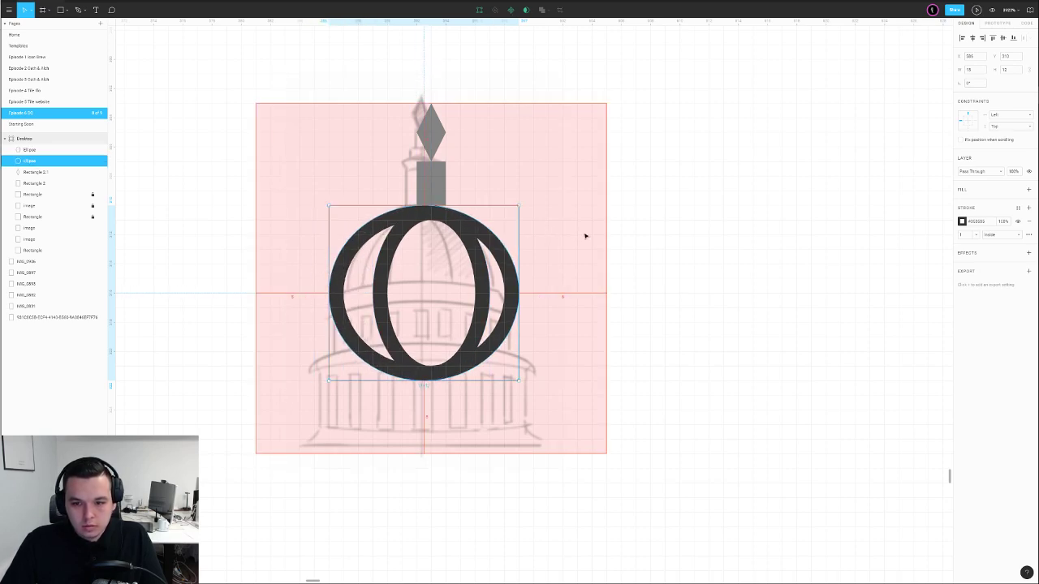
mouse_move(517, 249)
mouse_down()
mouse_move(534, 248)
mouse_move(510, 233)
mouse_up()
click(579, 225)
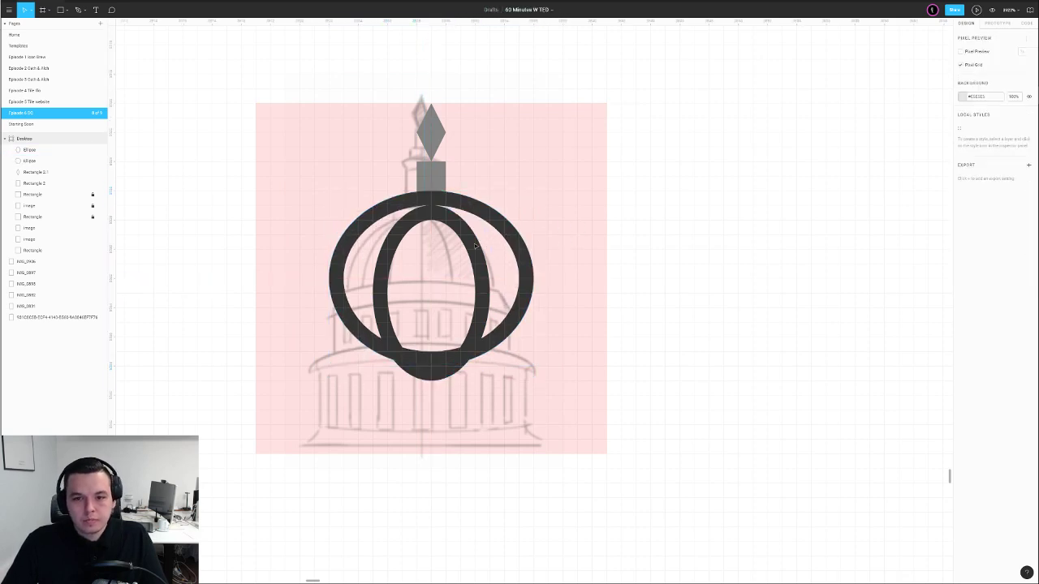
click(463, 236)
key(Up)
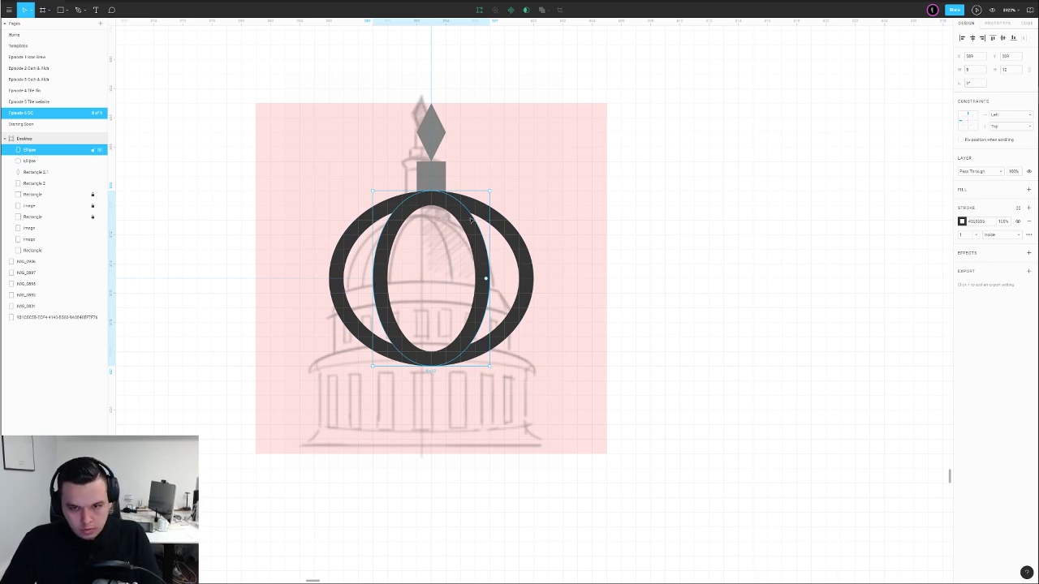
click(566, 198)
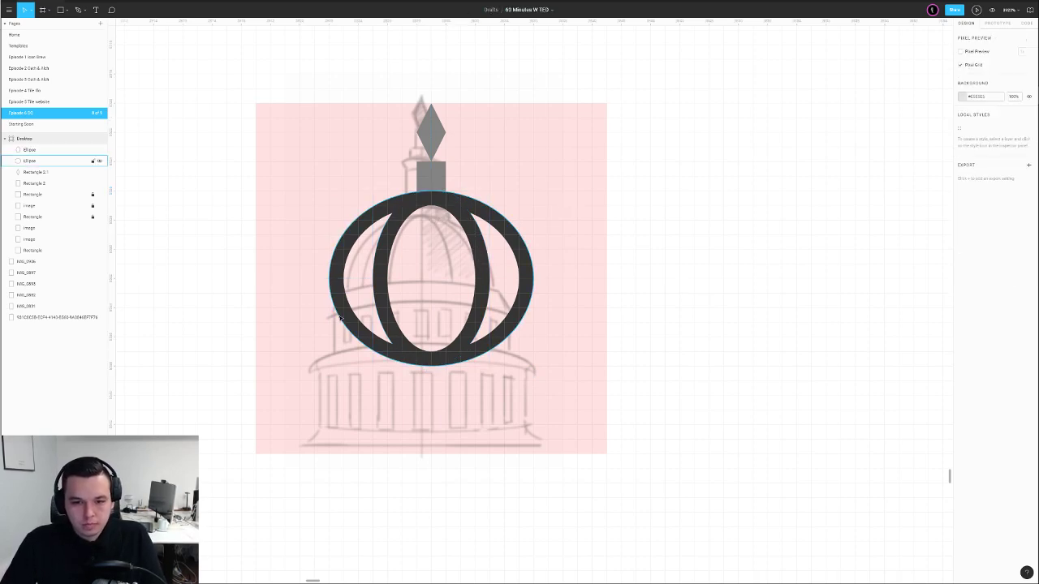
Cover the dome's lower half with a rectangle filled in the sampled background pink
key(r)
drag(287, 278, 592, 379)
key(i)
click(592, 239)
Draw a vertical centre line from the dome's top down to its base
click(657, 219)
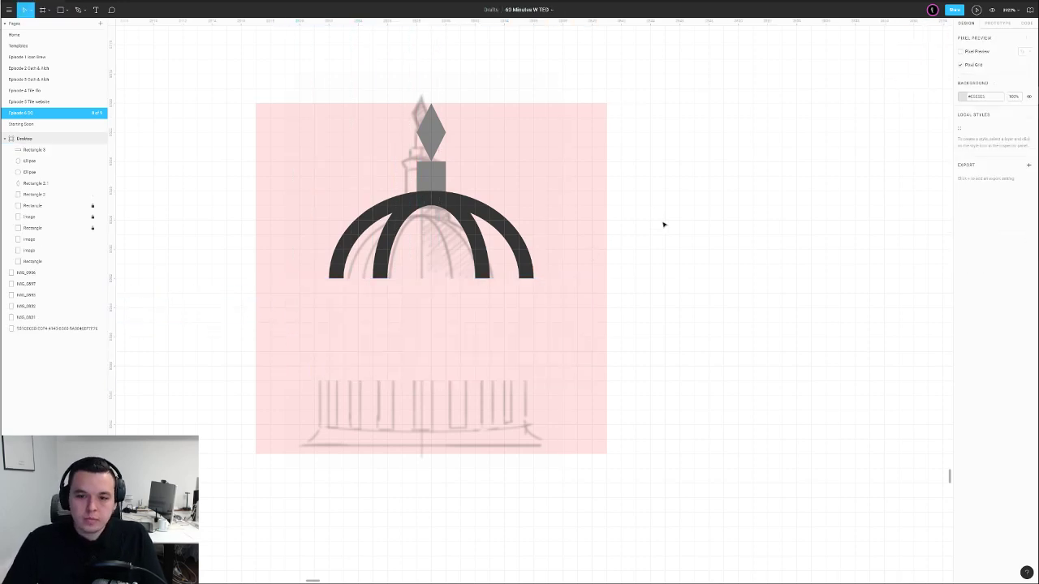
scroll(663, 226, down, 1)
scroll(600, 218, up, 2)
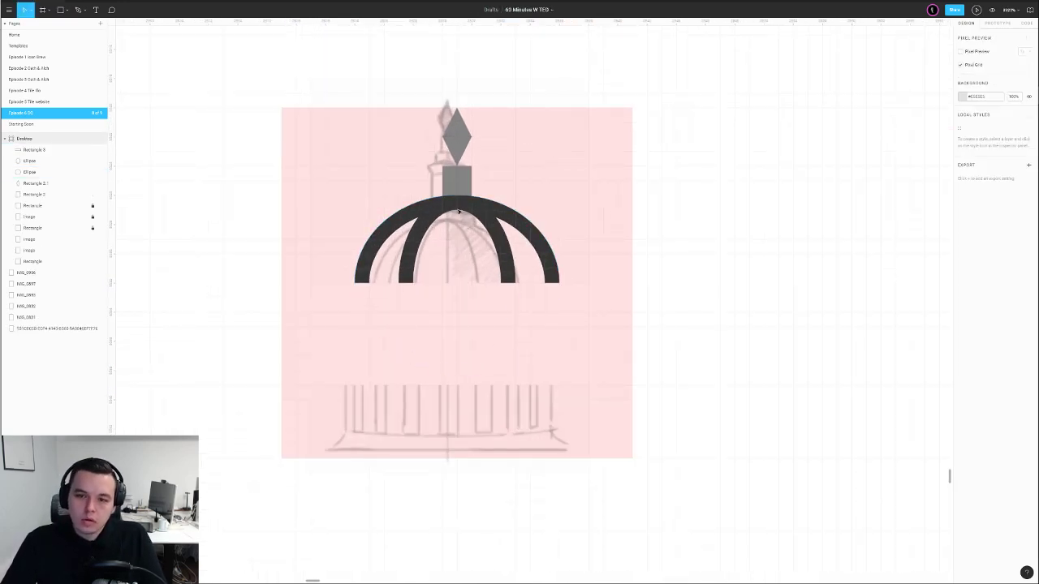
key(p)
click(456, 194)
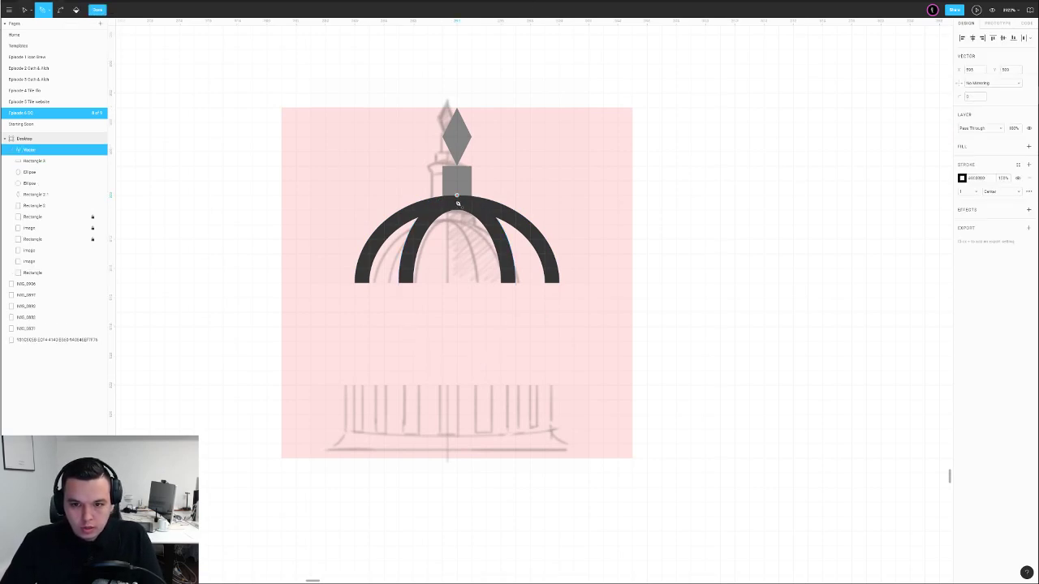
click(458, 284)
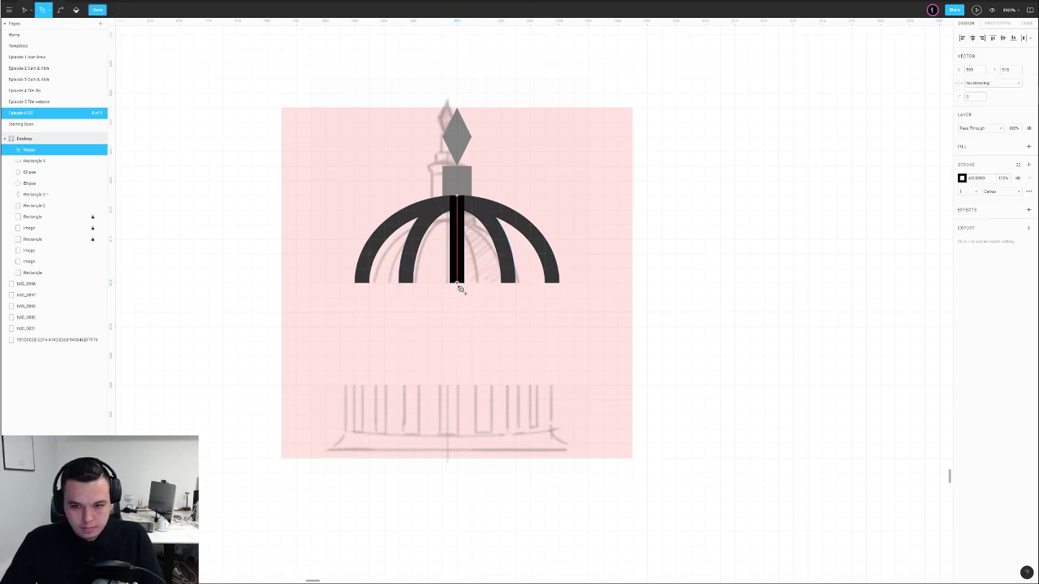
key(Escape)
key(Escape)
Recolour the centre line, lantern rectangle and diamond spire with the arches' dark grey
click(460, 225)
key(i)
click(497, 211)
click(661, 186)
scroll(649, 190, down, 5)
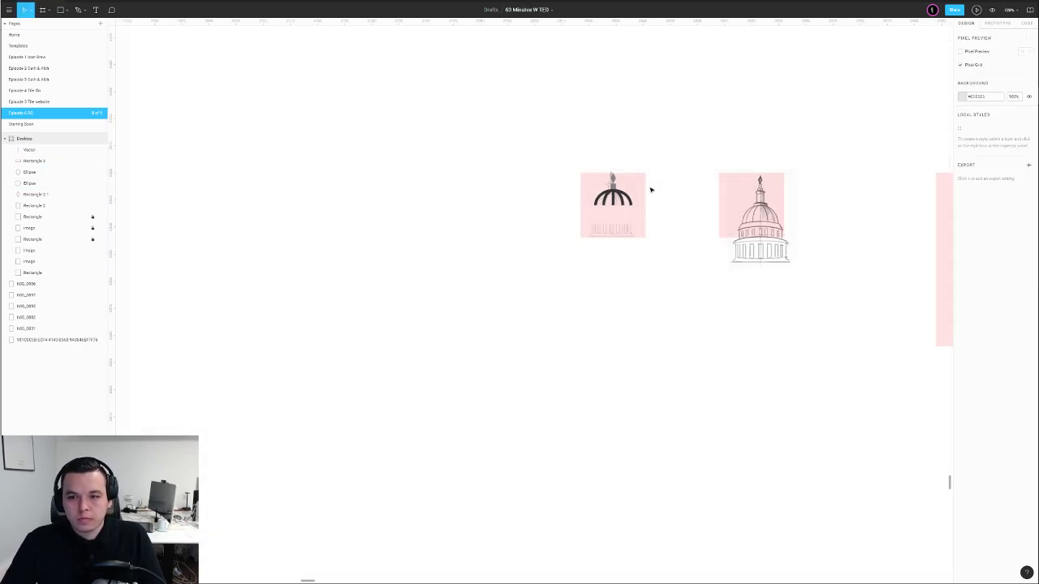
scroll(649, 190, up, 5)
click(461, 185)
key(i)
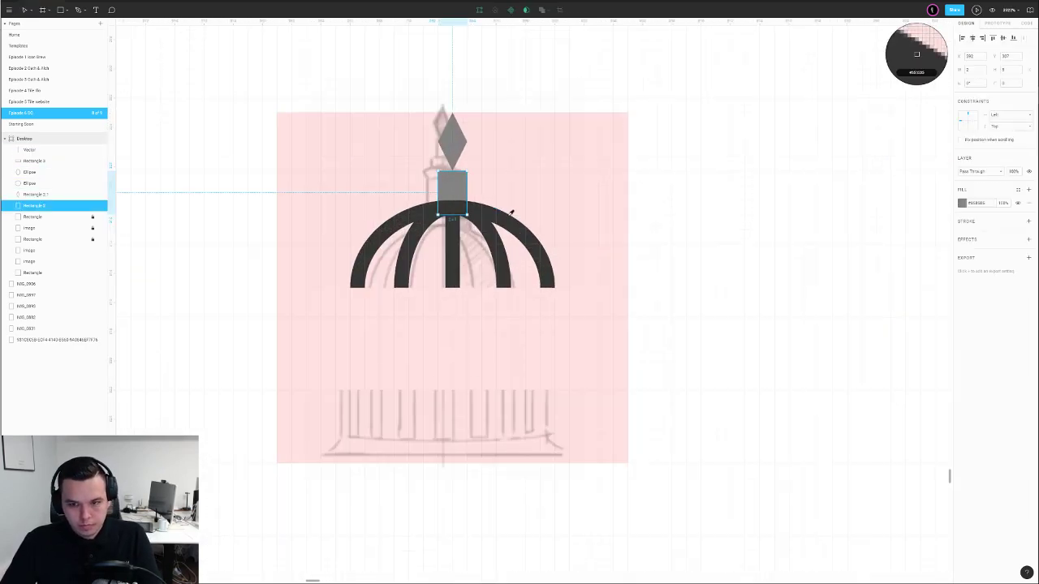
click(508, 217)
click(454, 142)
key(i)
click(463, 190)
Delete the pink cover and draw a new rectangle over the lower ellipses
scroll(644, 176, down, 5)
click(547, 257)
key(Delete)
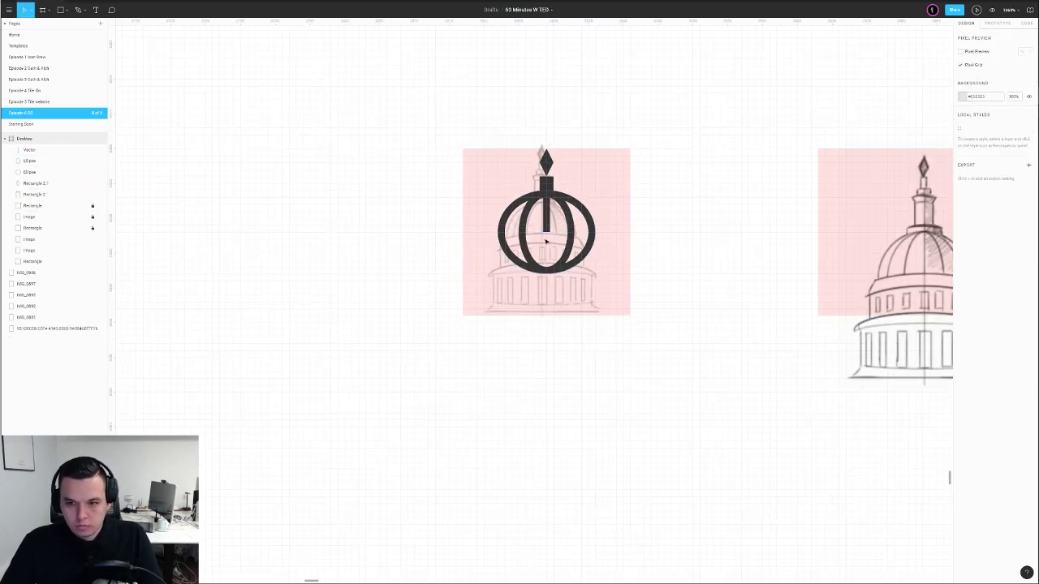
scroll(540, 241, up, 4)
key(r)
drag(425, 225, 717, 327)
Subtract the rectangle from the ellipse to keep only its upper arch
key(ctrl+v)
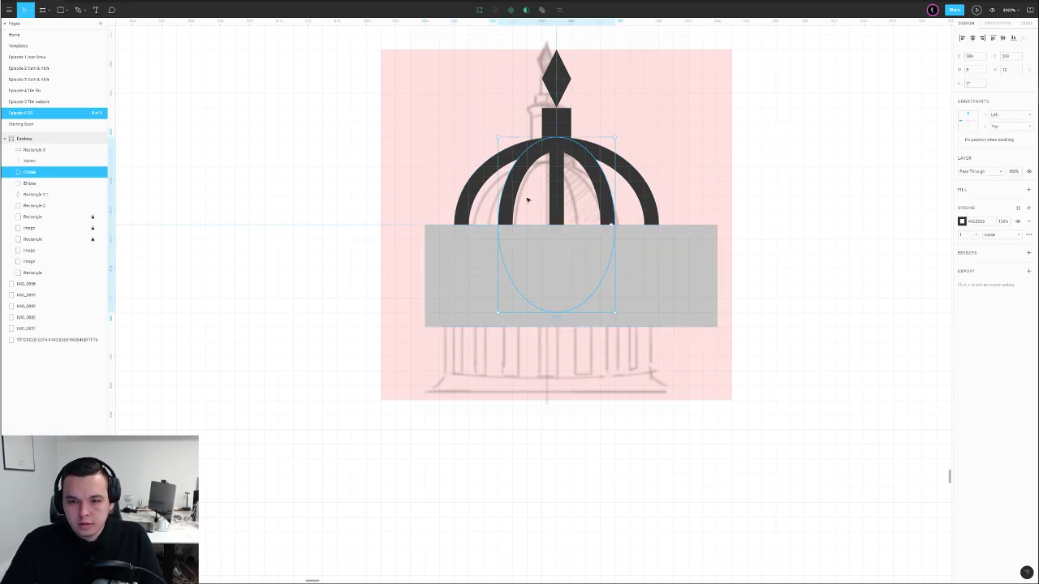
shift+click(504, 210)
click(547, 10)
click(527, 46)
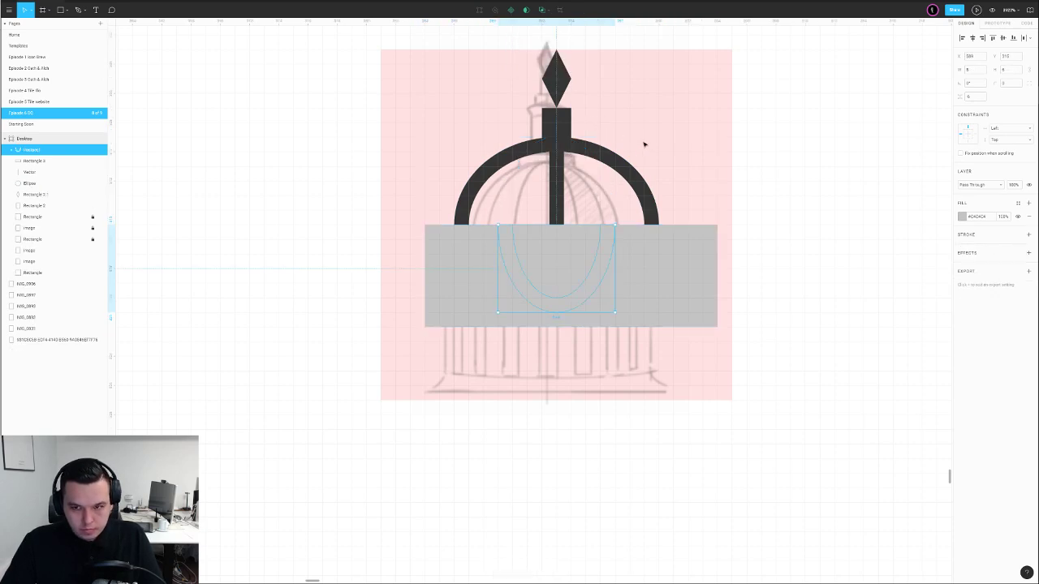
key(ctrl+z)
click(549, 11)
click(526, 36)
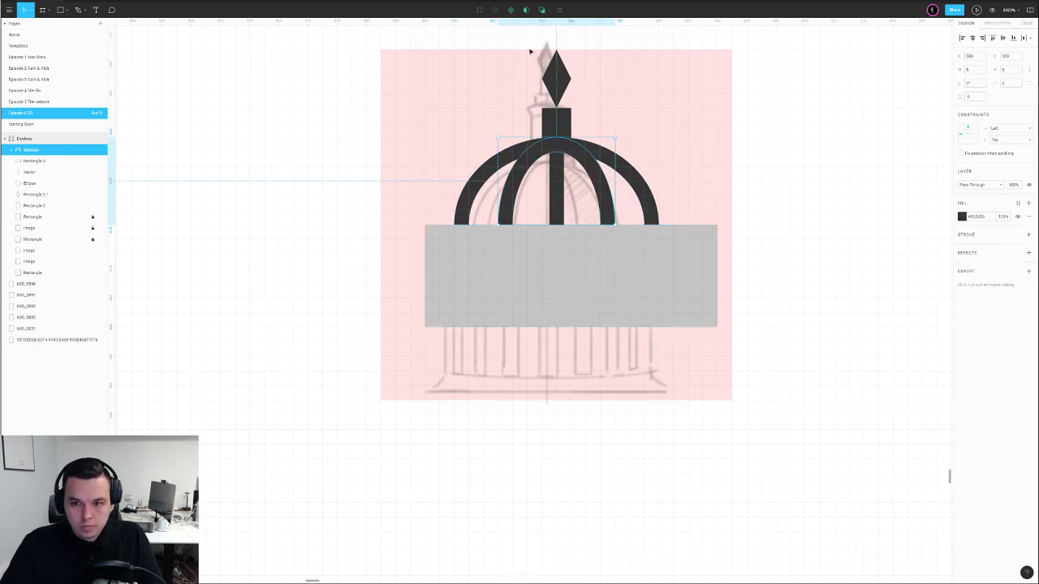
Subtract the grey rectangle from the outer dome ellipse, leaving its bold upper arch
click(624, 166)
shift+click(623, 248)
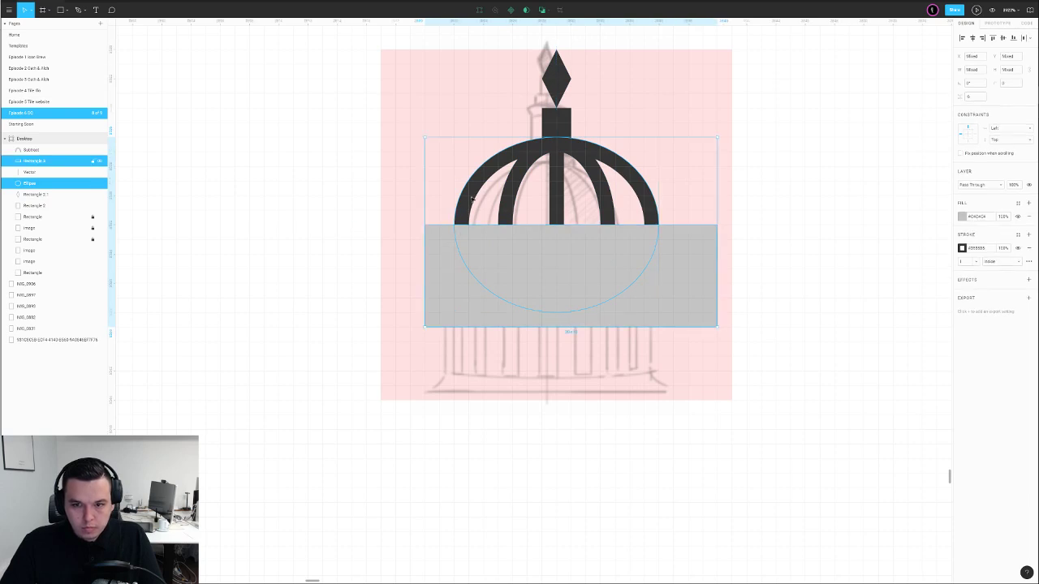
click(542, 13)
key(ctrl+z)
key(ctrl+z)
key(ctrl+z)
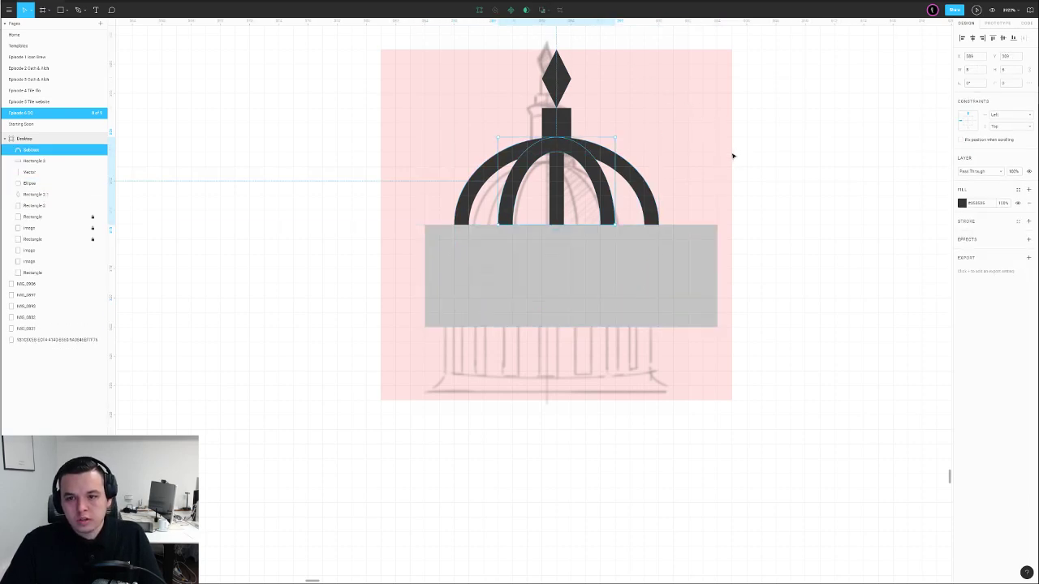
key(ctrl+z)
click(750, 156)
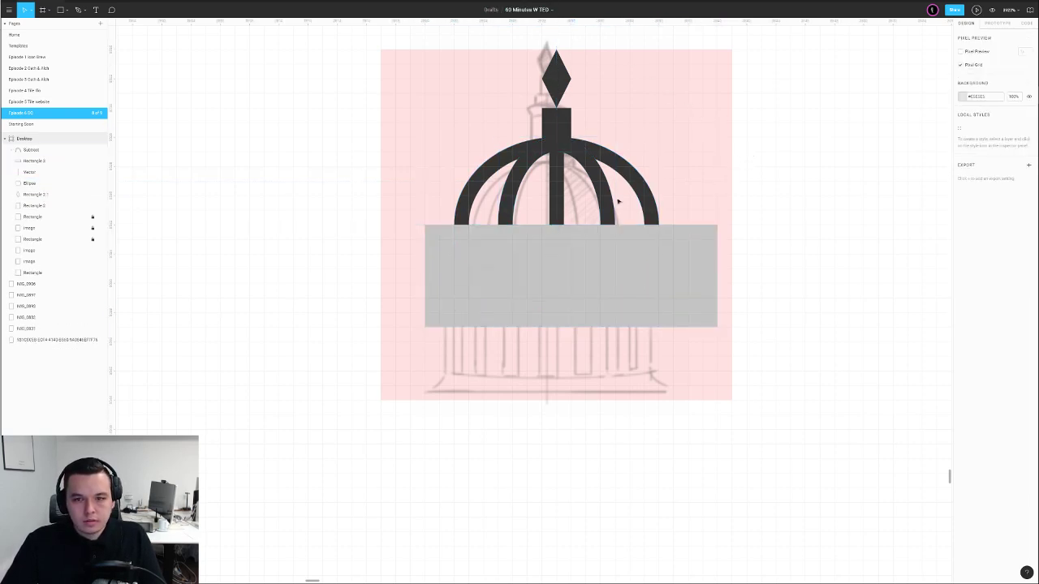
click(492, 242)
shift+click(469, 210)
click(547, 13)
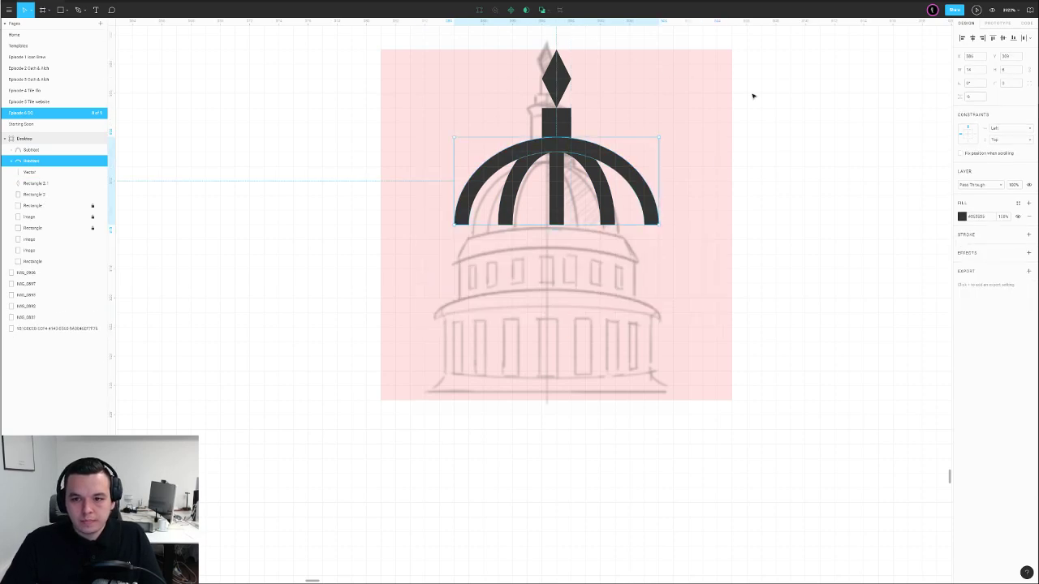
click(752, 95)
scroll(752, 95, down, 6)
Draw a grey rectangle at the dome's lower edge and duplicate the outer arch below
scroll(676, 229, up, 3)
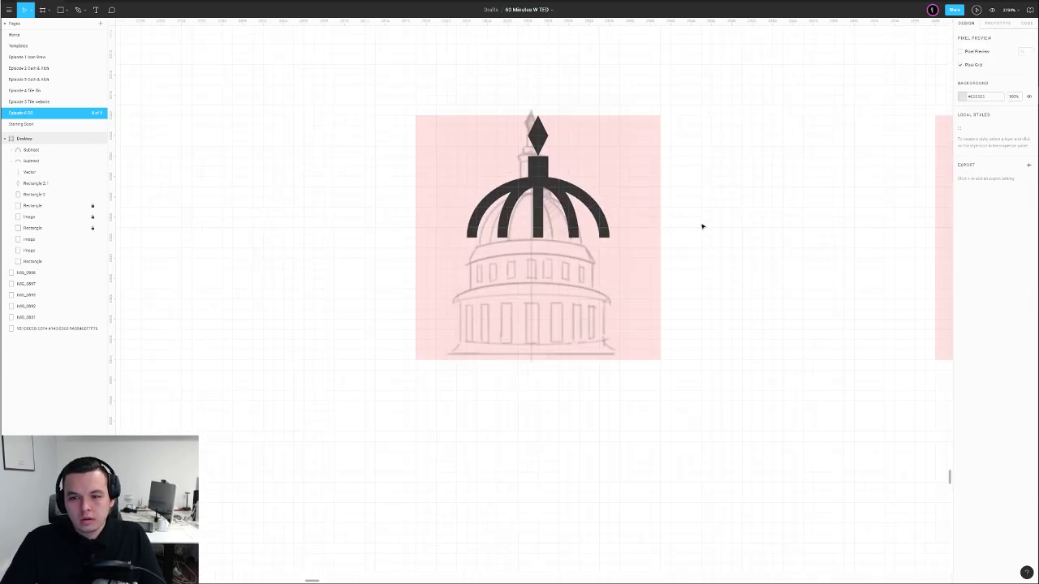
scroll(560, 268, up, 2)
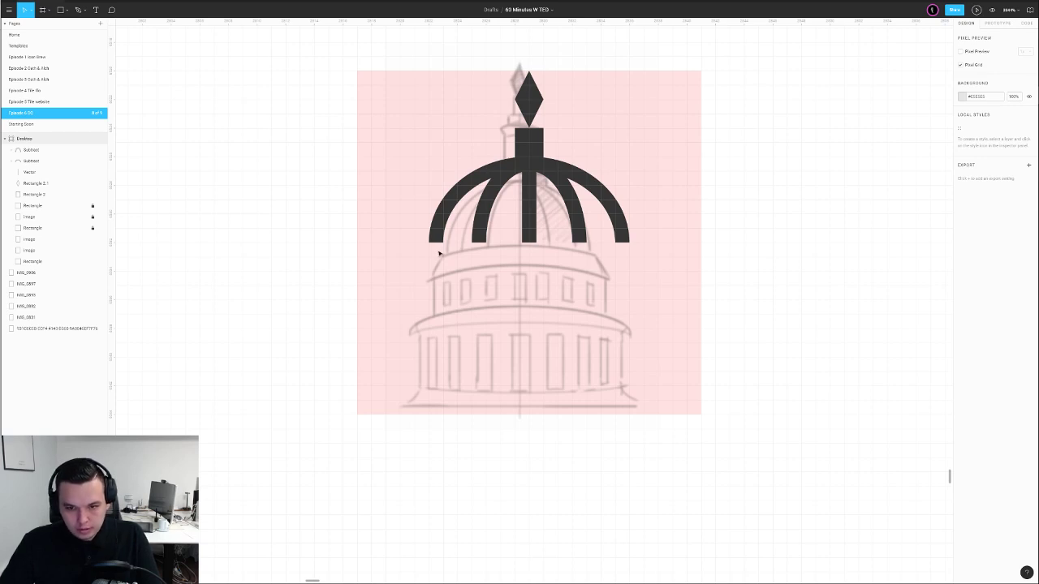
key(p)
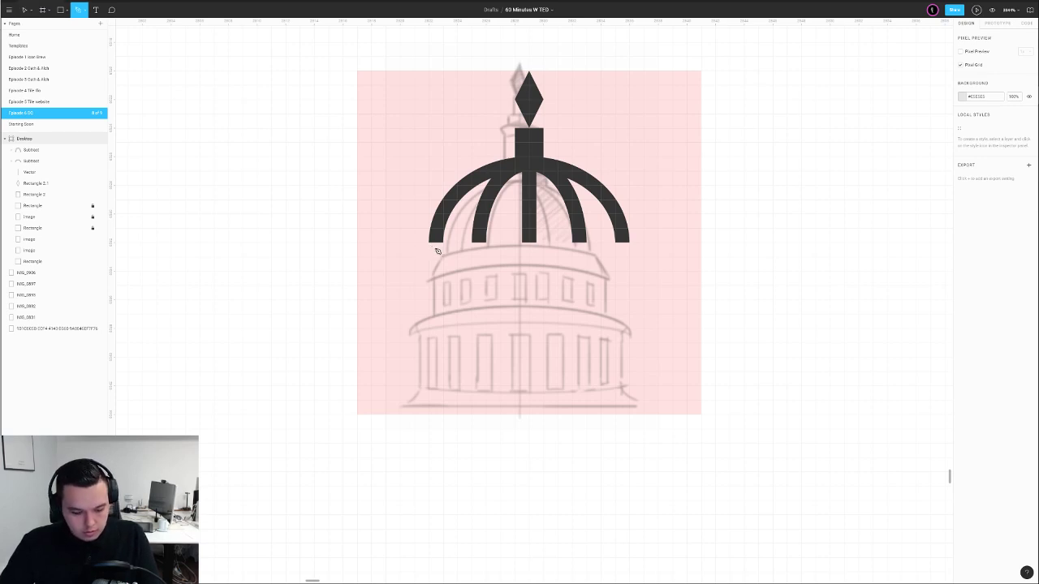
key(r)
drag(429, 243, 628, 303)
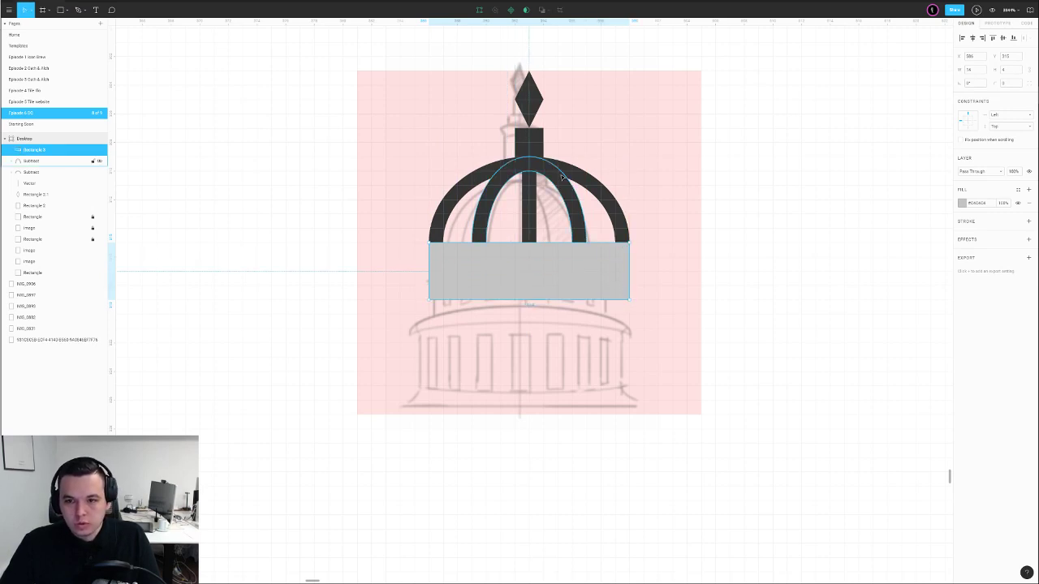
click(567, 178)
click(576, 177)
drag(575, 176, 578, 315)
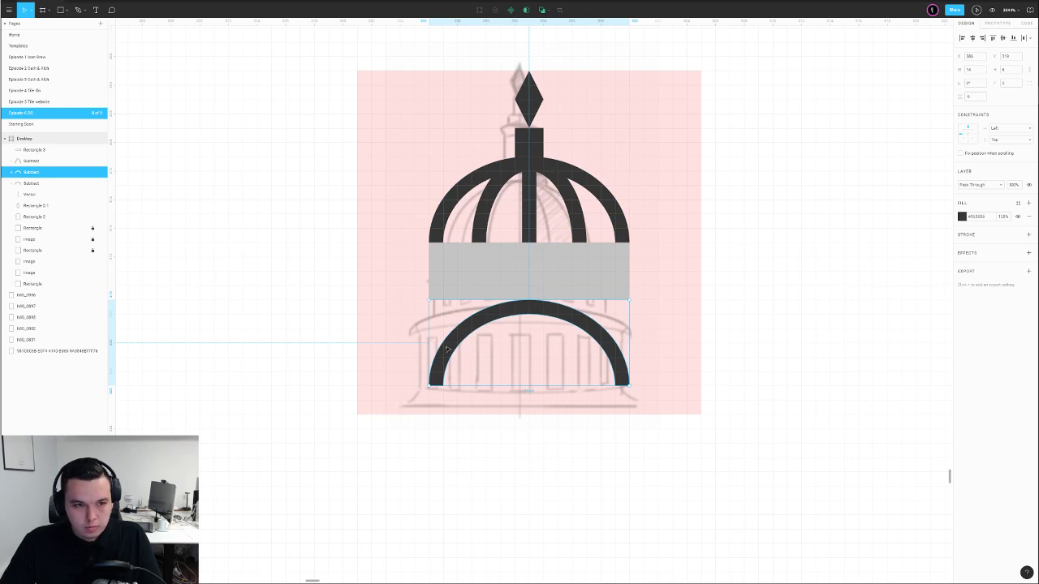
Widen the copied arc's ellipse on both sides and widen its cutting rectangle to match
double_click(444, 350)
drag(427, 350, 377, 343)
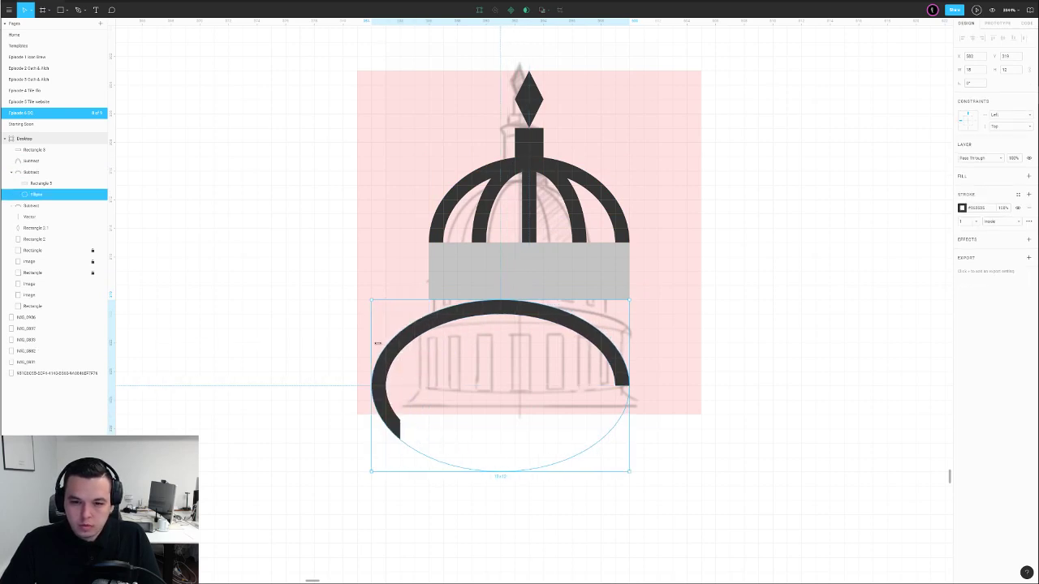
drag(630, 347, 682, 347)
click(704, 377)
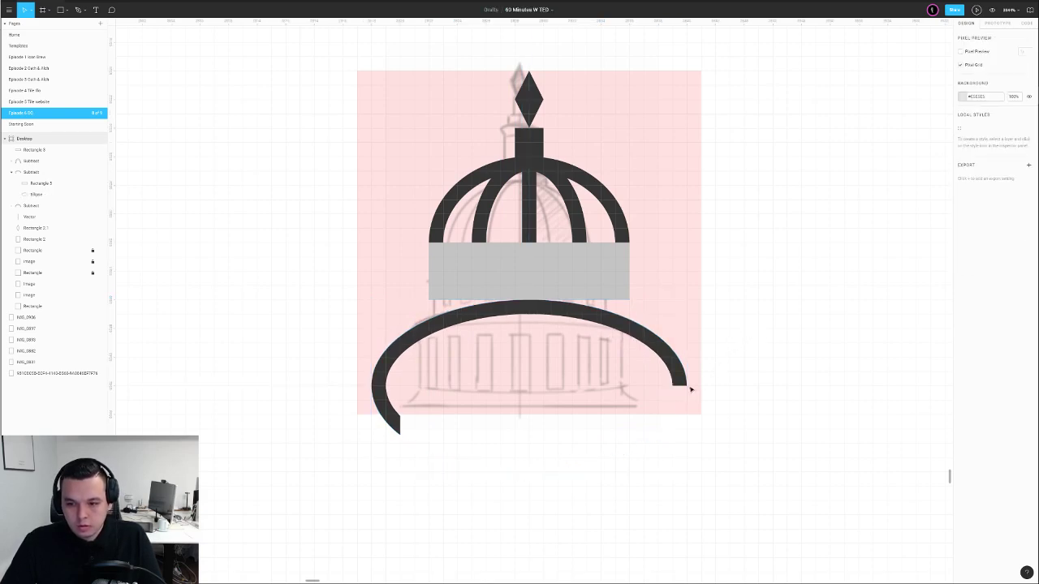
click(674, 398)
drag(670, 406, 715, 415)
click(724, 349)
click(593, 319)
Flatten the wide arc, move it up under the dome, and trim its width
double_click(466, 317)
drag(372, 341, 362, 342)
drag(436, 302, 438, 359)
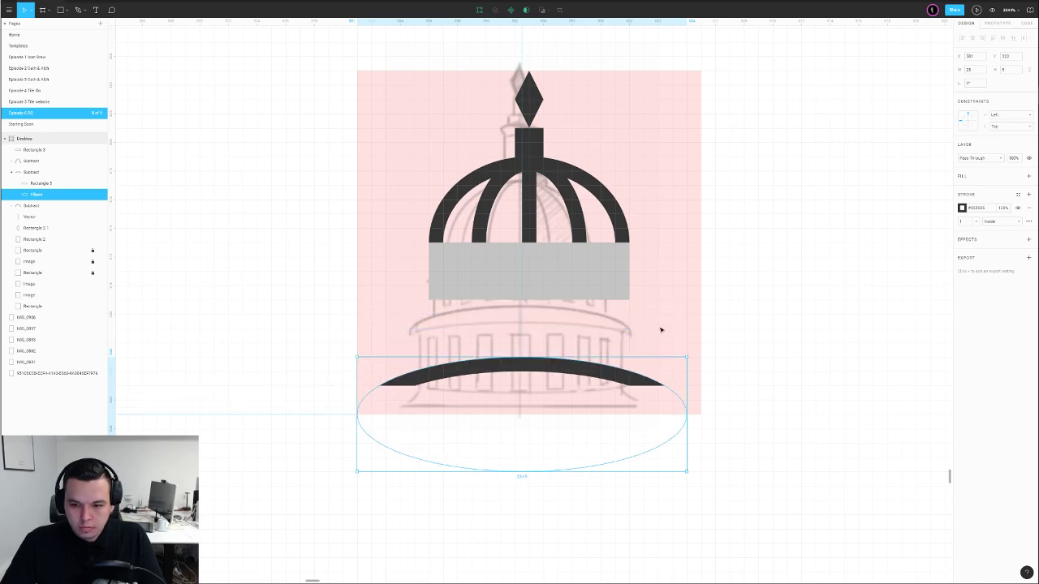
drag(583, 370, 540, 255)
click(738, 284)
click(540, 271)
key(Delete)
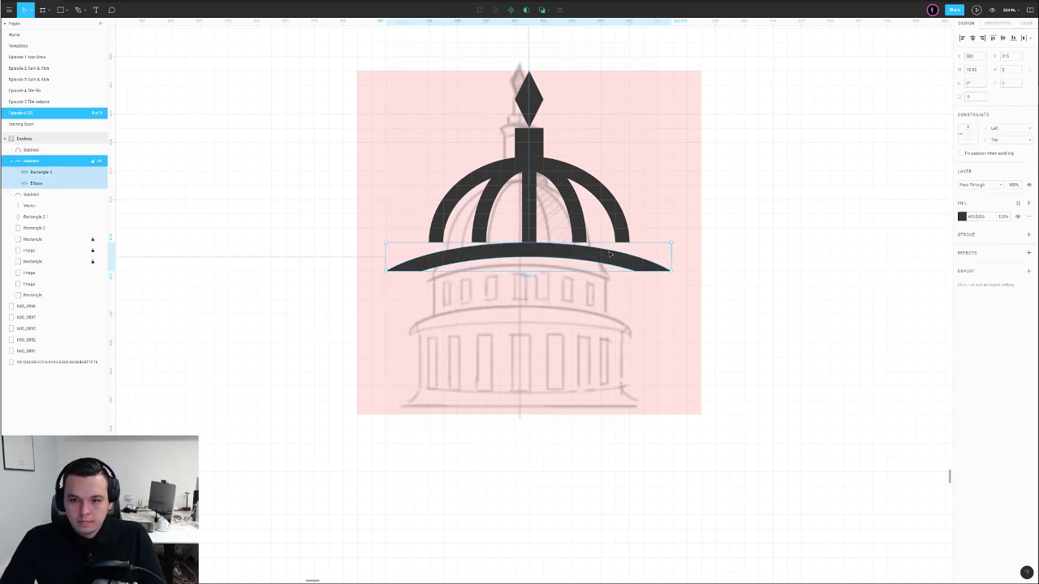
double_click(673, 267)
drag(694, 274, 659, 272)
drag(358, 274, 405, 268)
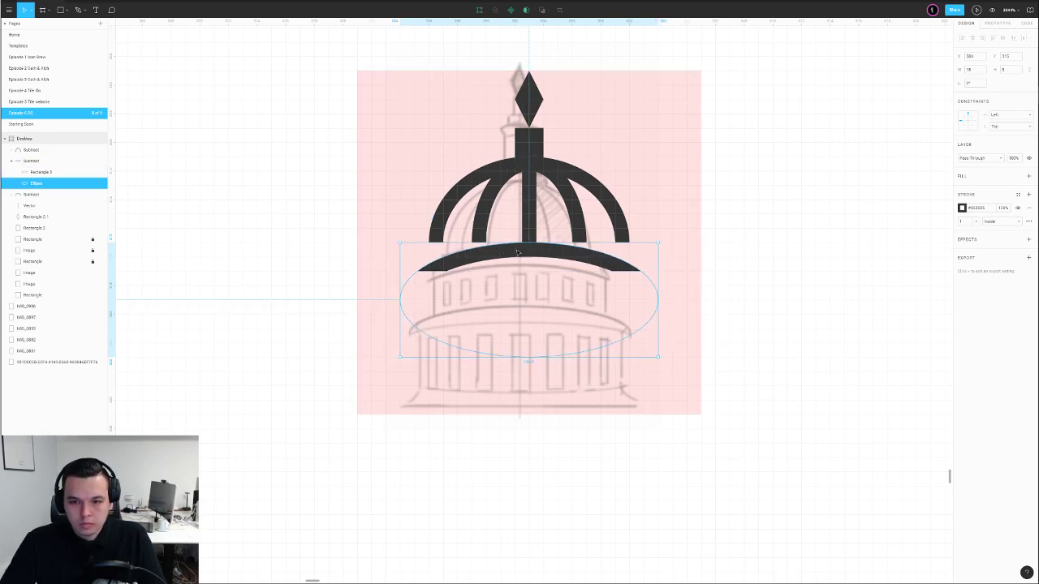
Raise the outer arch's cutting rectangle to shorten the arch
click(620, 225)
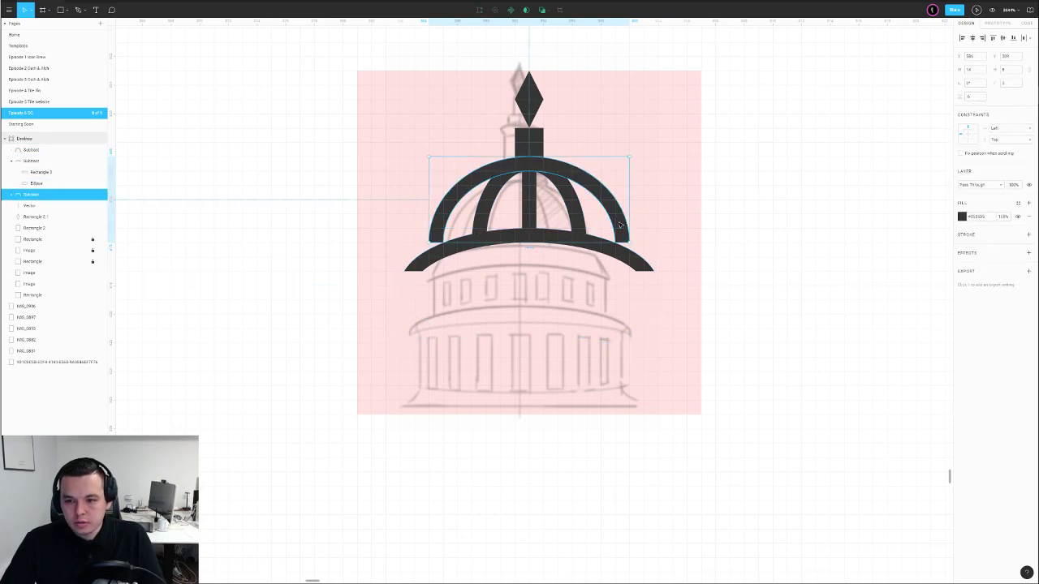
double_click(624, 249)
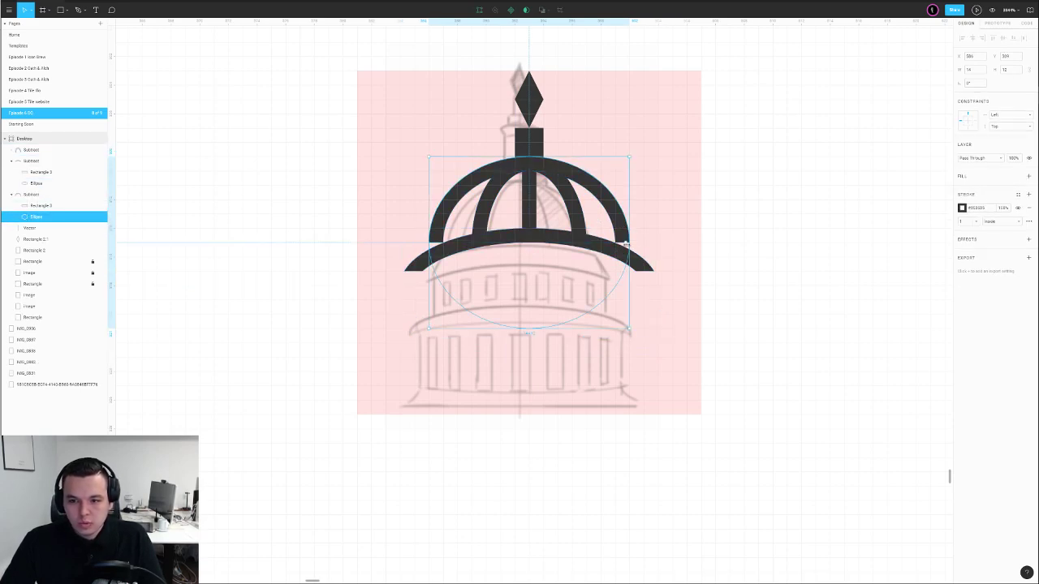
click(626, 244)
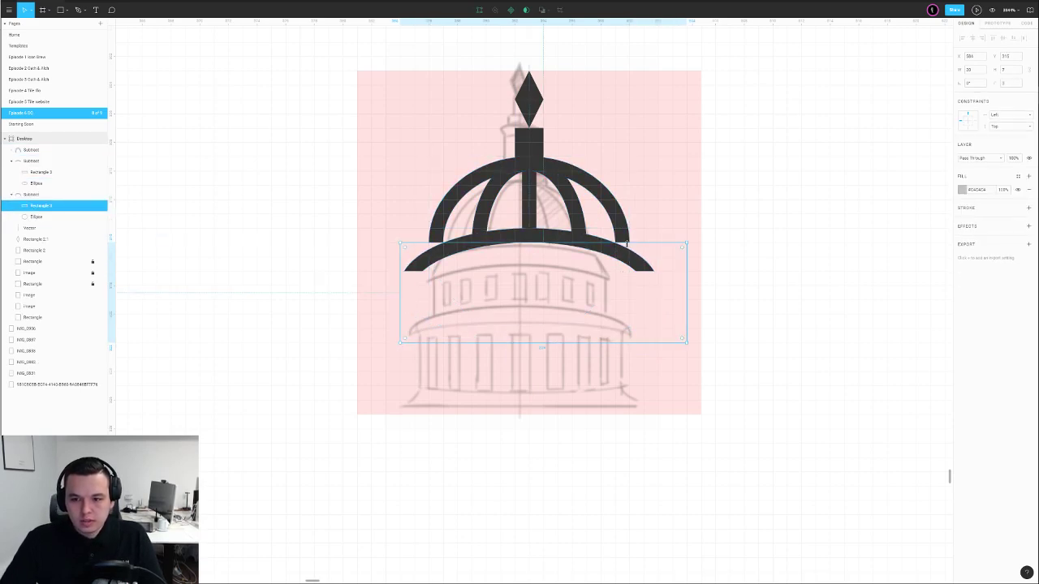
click(780, 207)
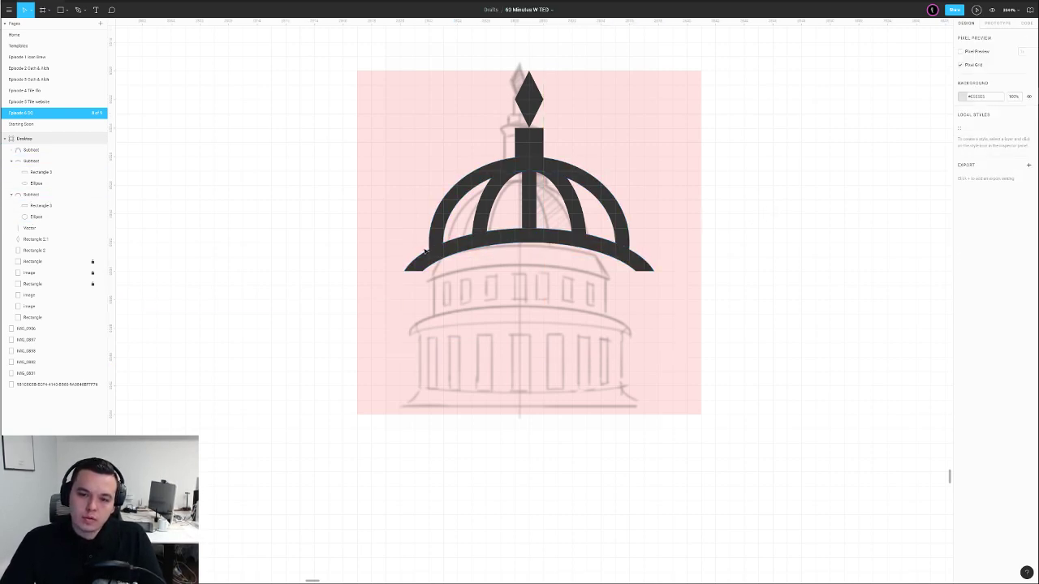
click(36, 216)
click(39, 207)
key(Up)
click(246, 240)
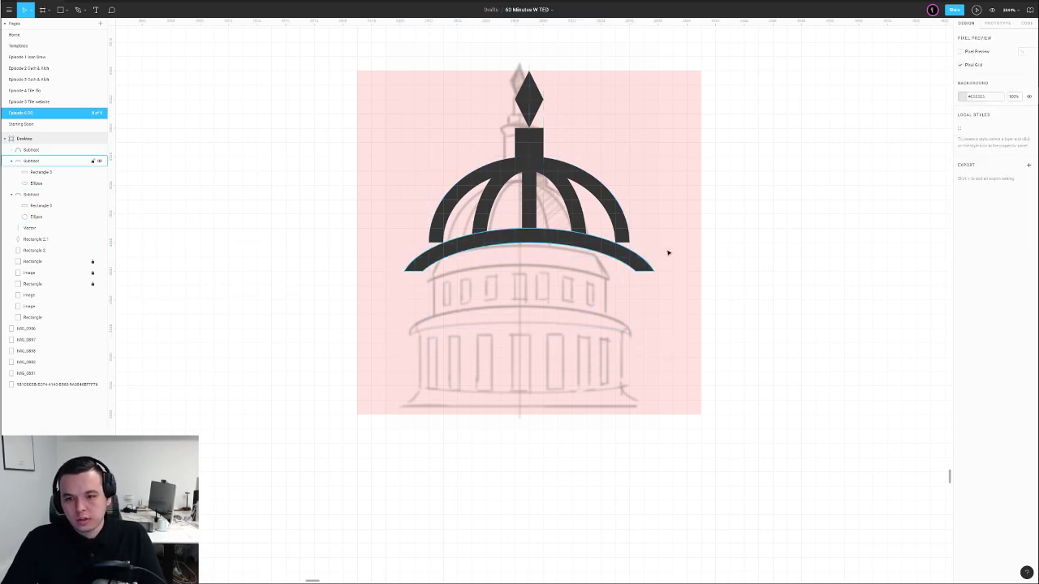
Add a point to the outer arch's ellipse and reshape its curve
ctrl+click(623, 238)
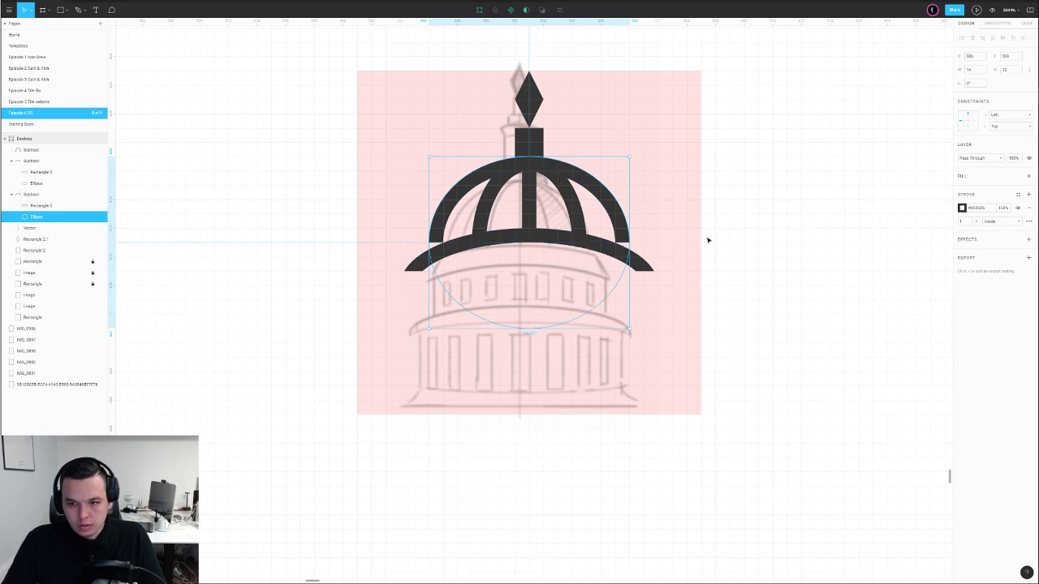
scroll(665, 247, up, 5)
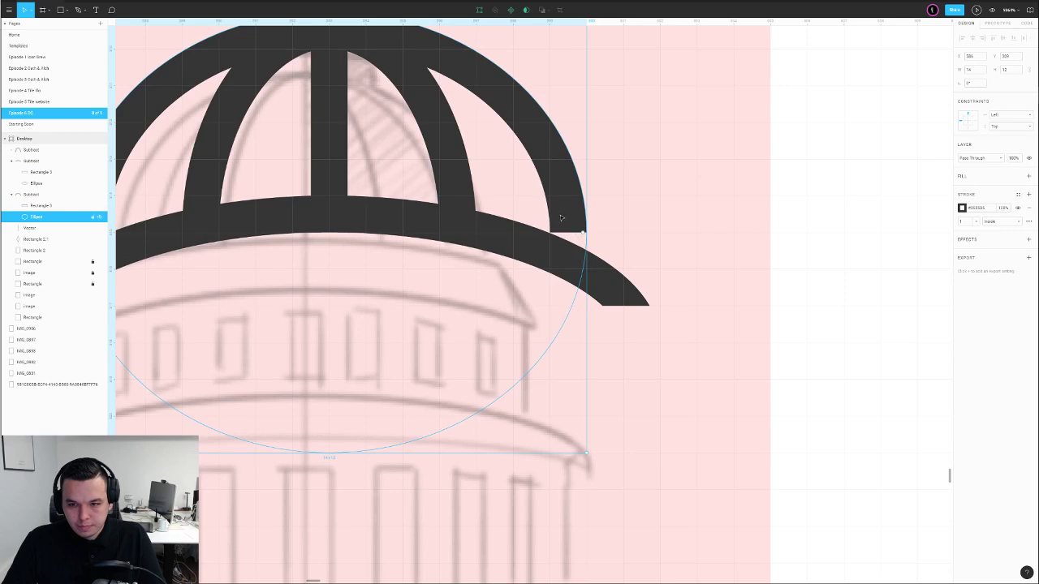
double_click(587, 238)
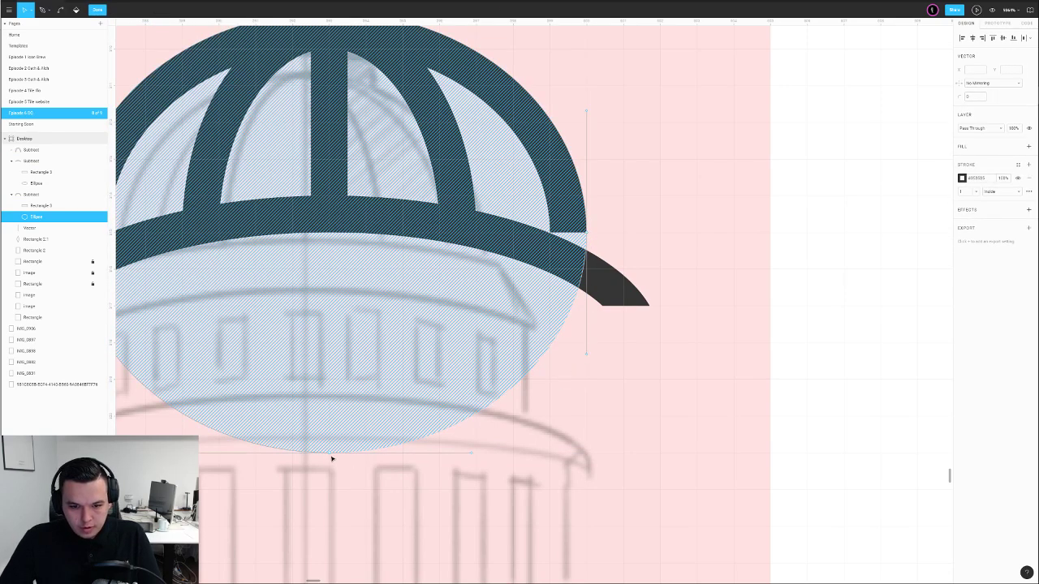
key(p)
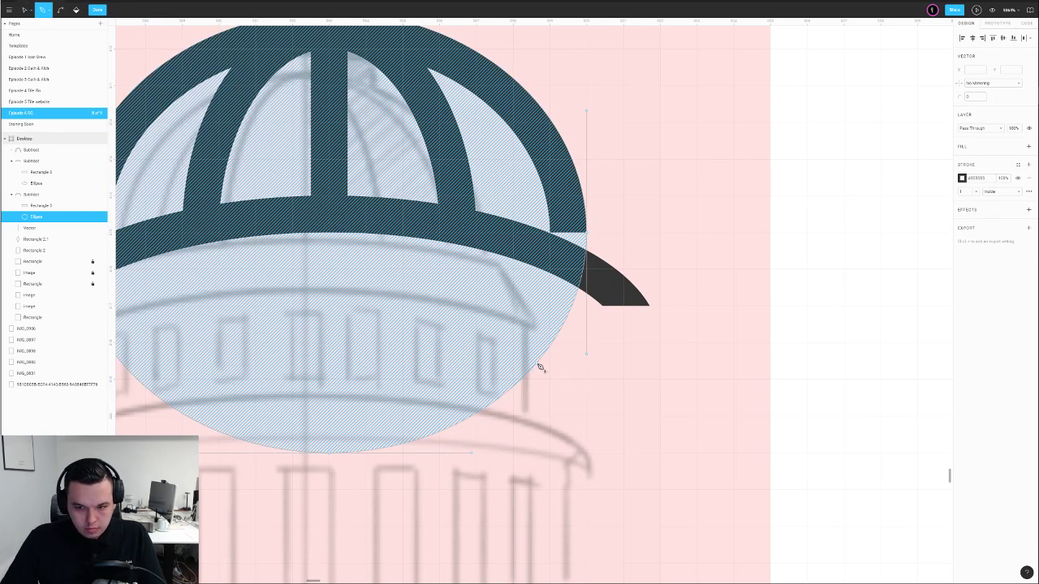
click(538, 365)
key(v)
drag(539, 364, 586, 305)
scroll(591, 285, down, 2)
key(Escape)
scroll(598, 250, down, 1)
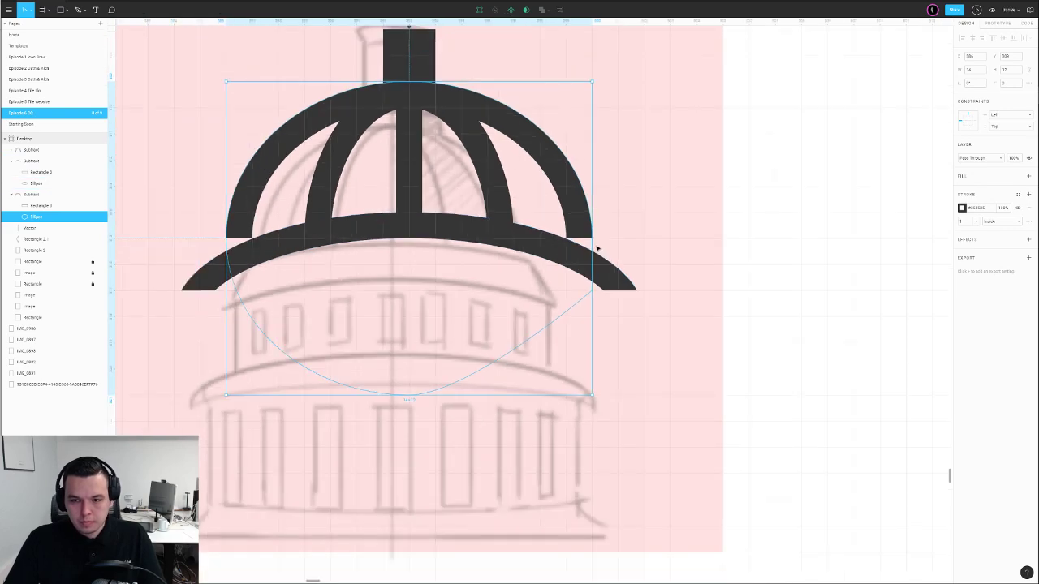
Add a point on the ellipse's left side to straighten the arch's left edge
double_click(228, 244)
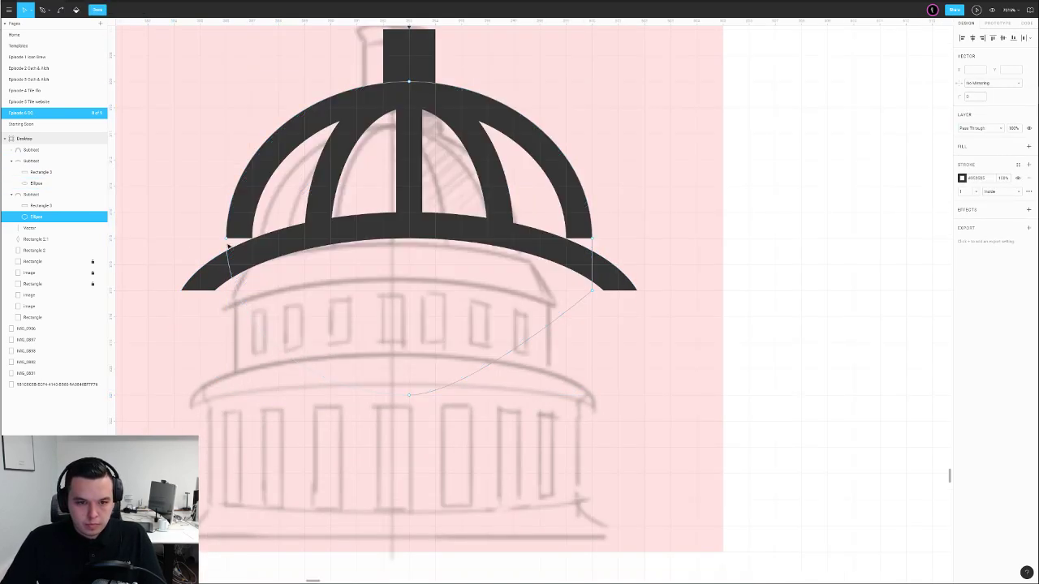
key(p)
click(236, 286)
key(v)
drag(234, 283, 226, 278)
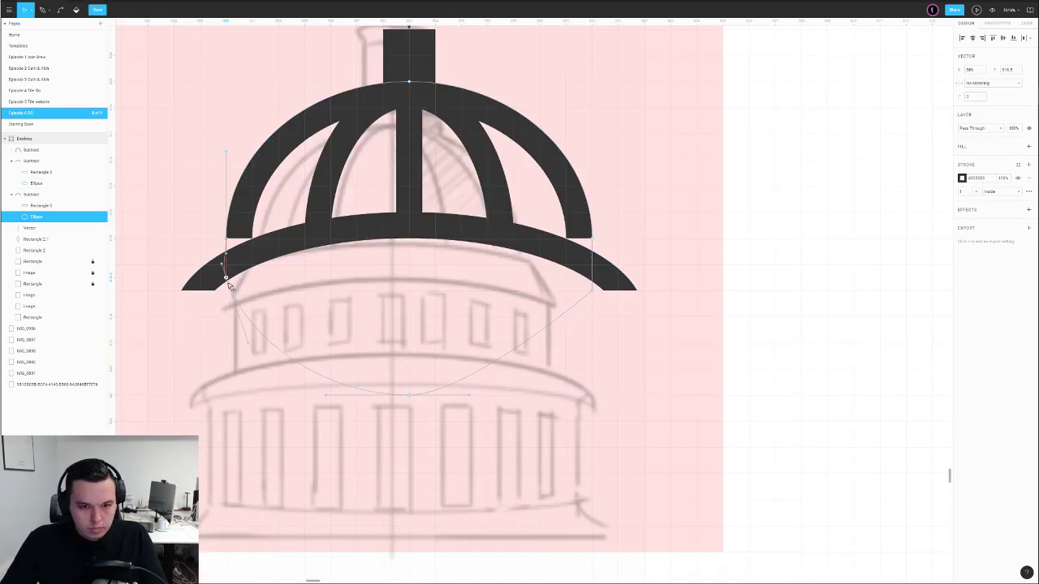
click(221, 263)
key(Delete)
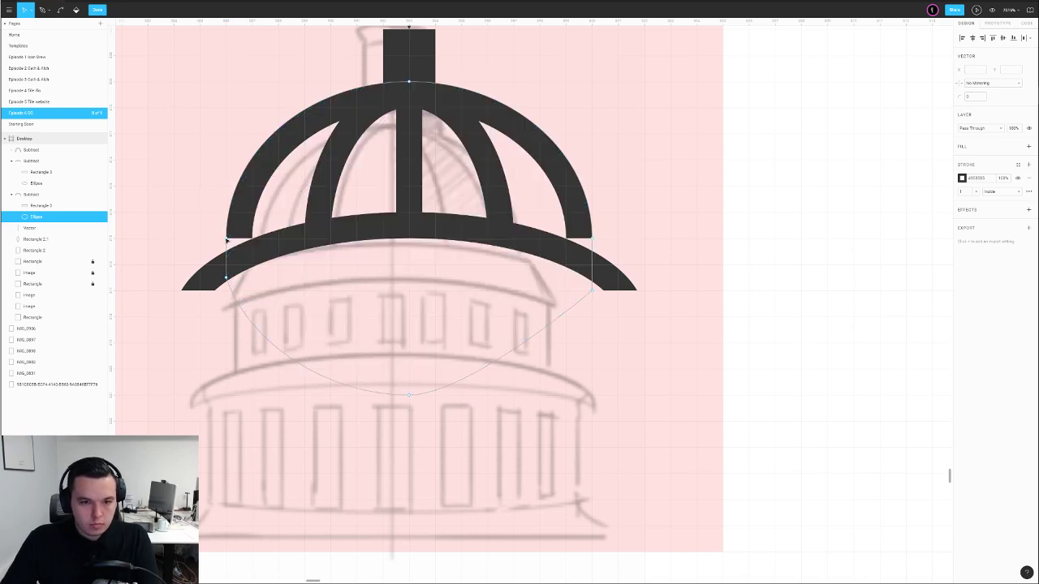
key(Escape)
Lower the outer arch's cutting rectangle by one unit and recentre the view on the dome
click(232, 240)
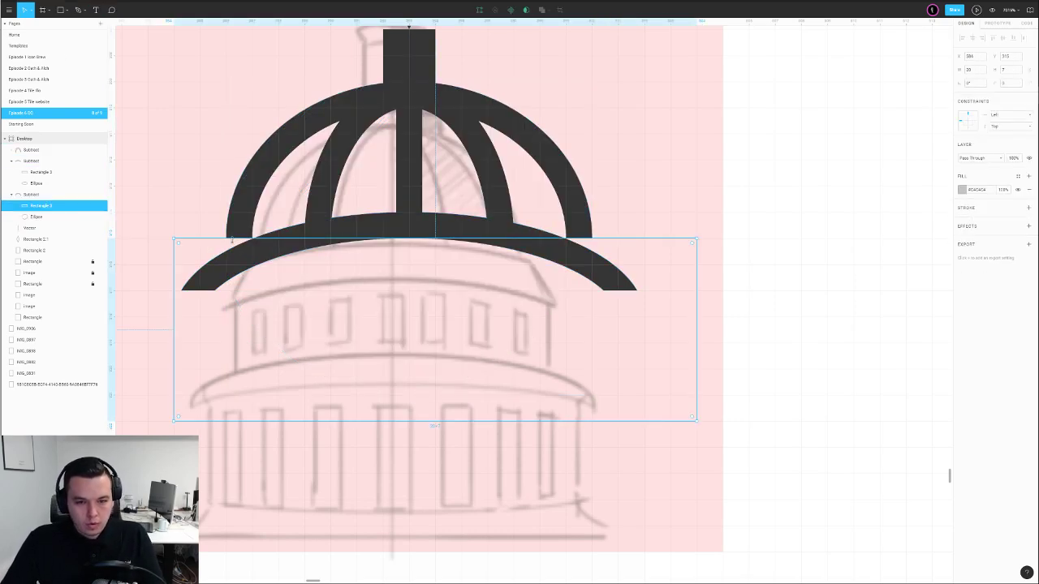
key(Delete)
key(ctrl+z)
key(Down)
scroll(438, 231, down, 5)
click(606, 206)
drag(594, 218, 676, 251)
ctrl+scroll(466, 297, up, 5)
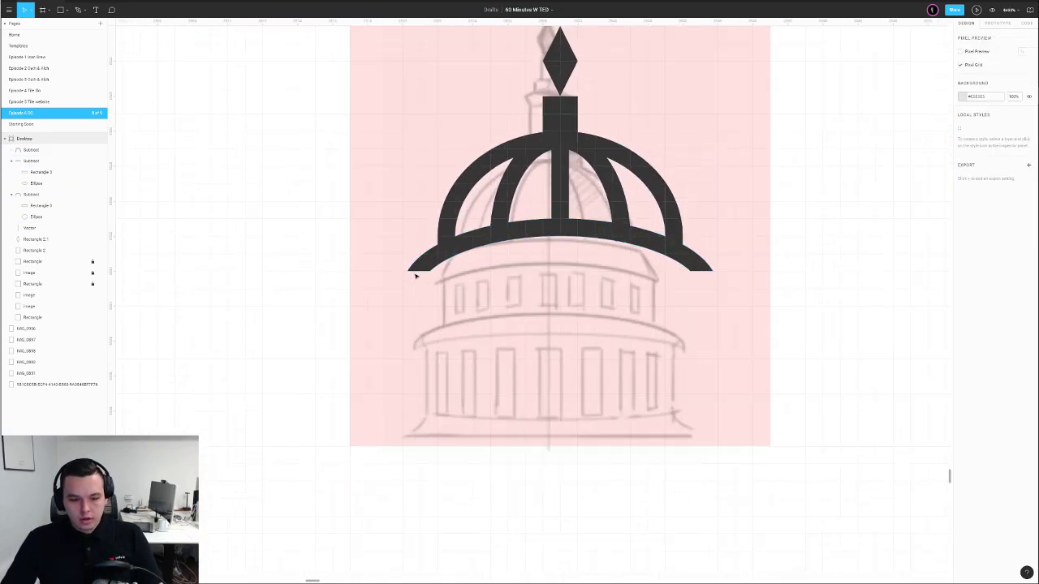
Lower the base arc's cutting rectangle so the arc reaches further down
click(420, 272)
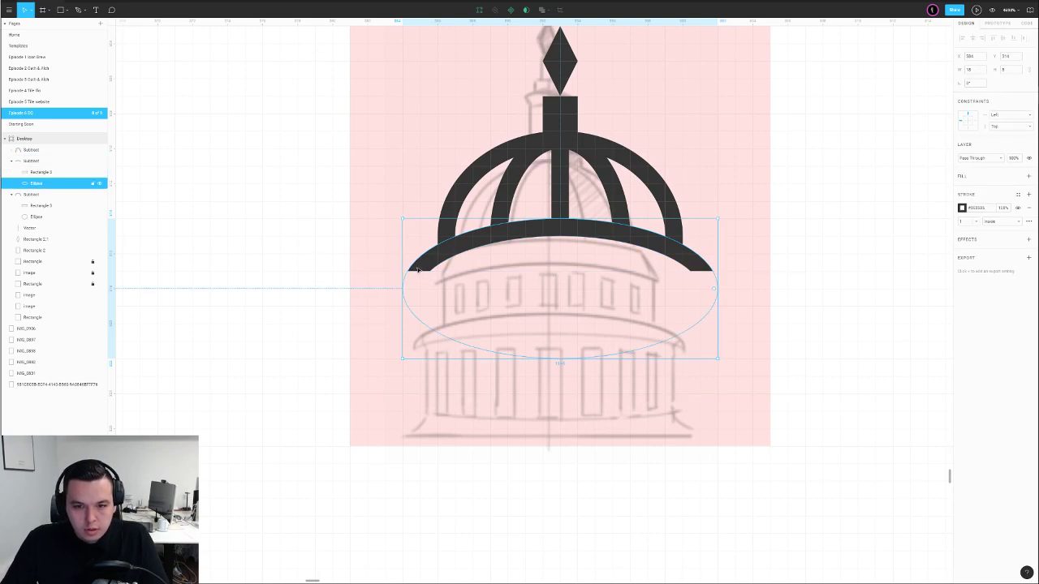
click(422, 277)
click(423, 270)
double_click(423, 268)
click(422, 275)
drag(425, 276, 426, 290)
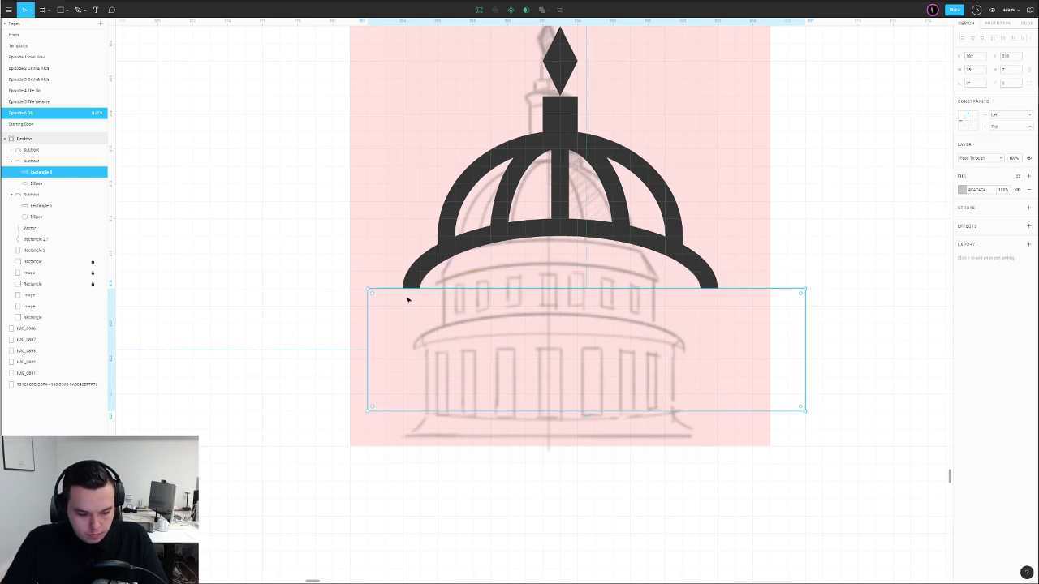
Draw a rectangle over the dome's base with an outline and no fill, in the dome's dark grey
key(r)
drag(403, 289, 717, 445)
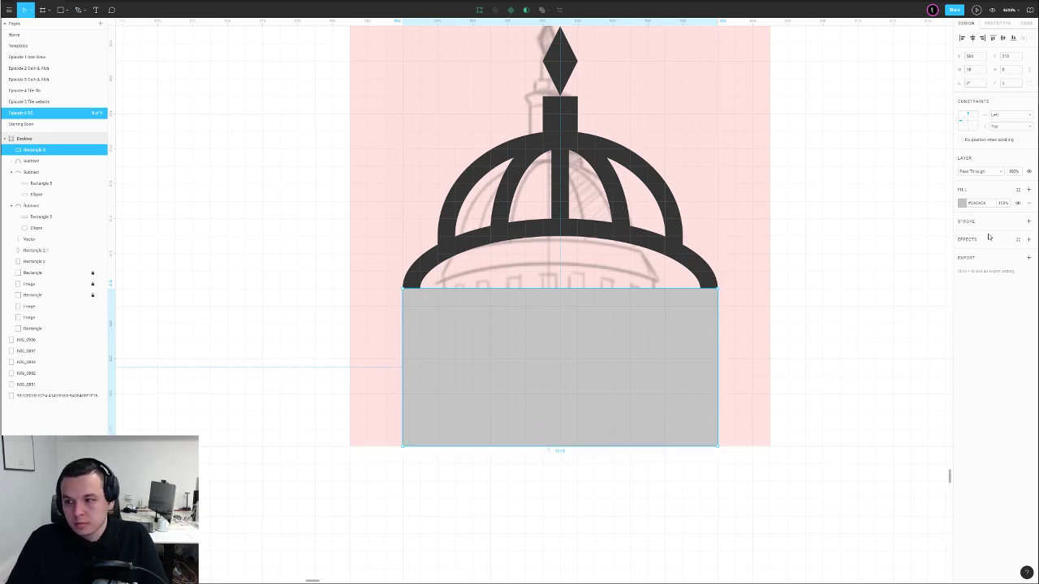
click(1028, 221)
click(1028, 203)
click(860, 263)
click(702, 306)
key(i)
click(708, 279)
click(733, 271)
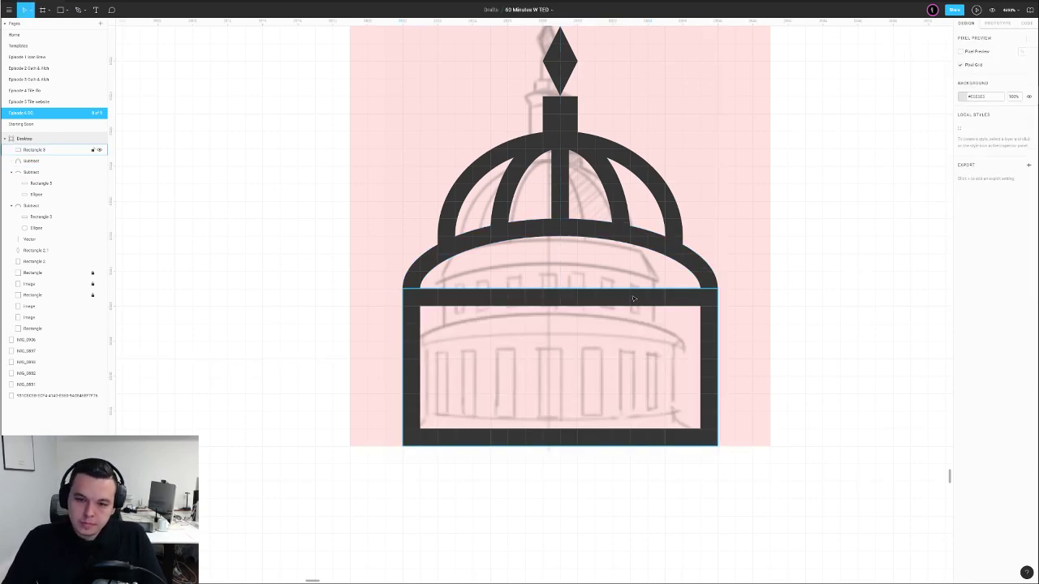
Add a raised, rounded midpoint to the base rectangle's top edge for a gentle arch
click(625, 301)
key(Return)
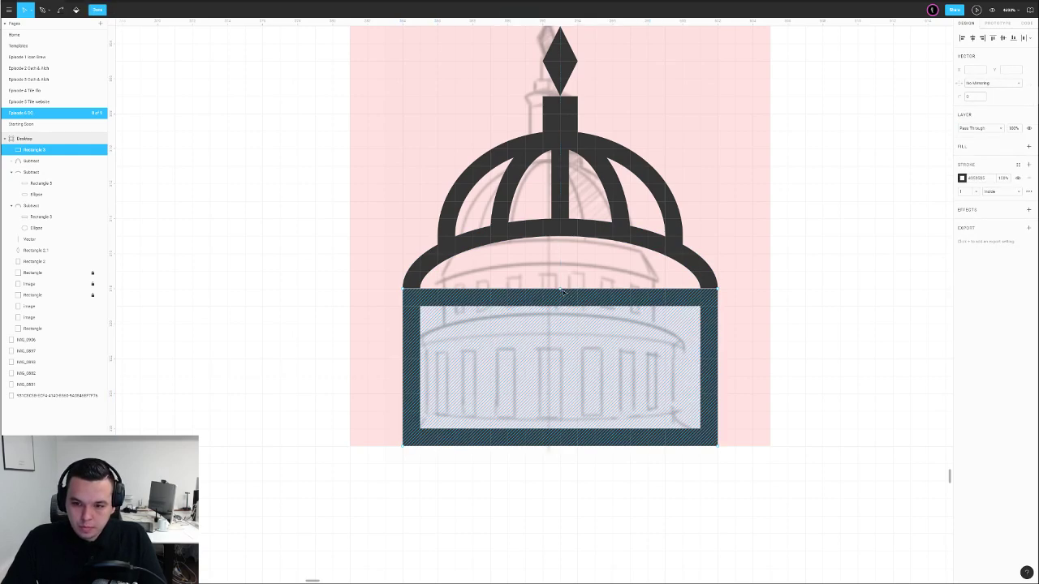
click(560, 289)
key(shift+Up)
key(shift+Up)
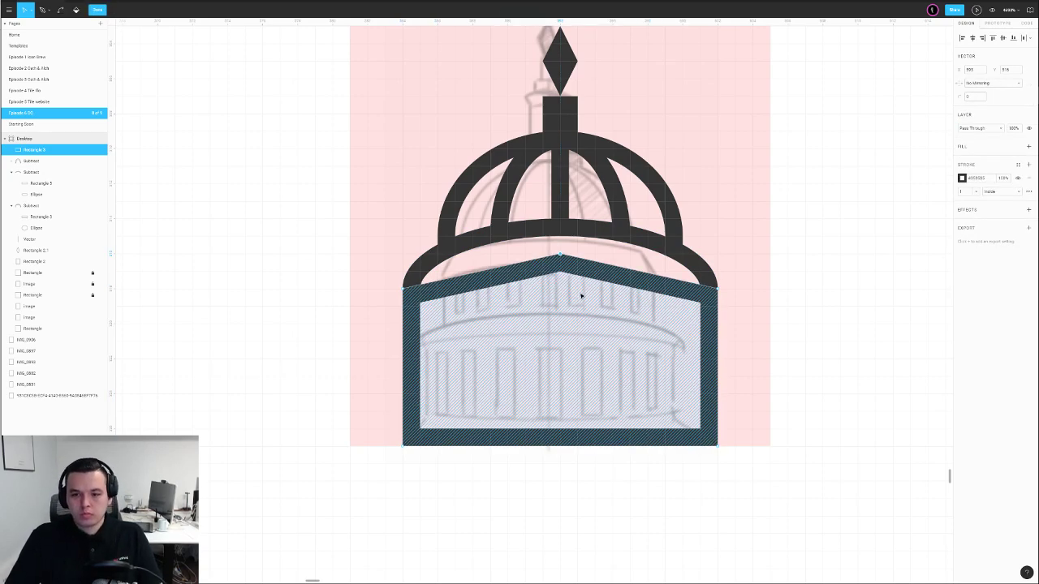
drag(960, 98, 968, 98)
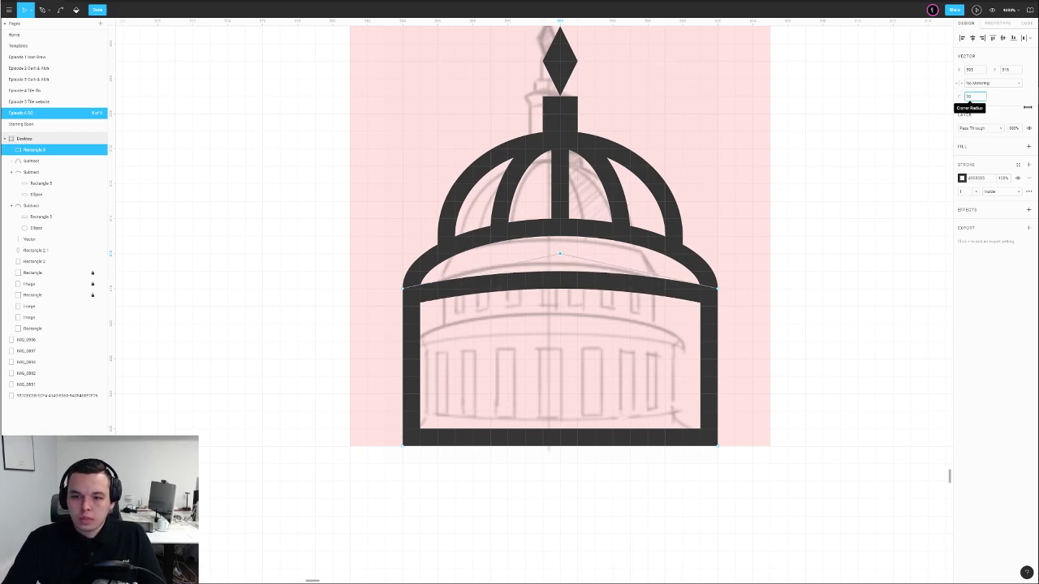
key(Escape)
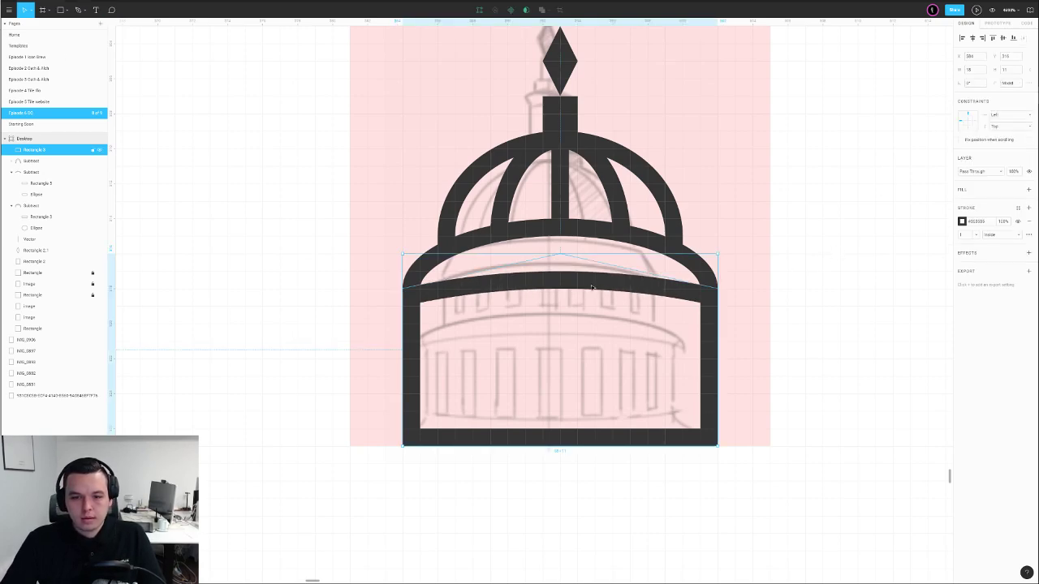
double_click(591, 287)
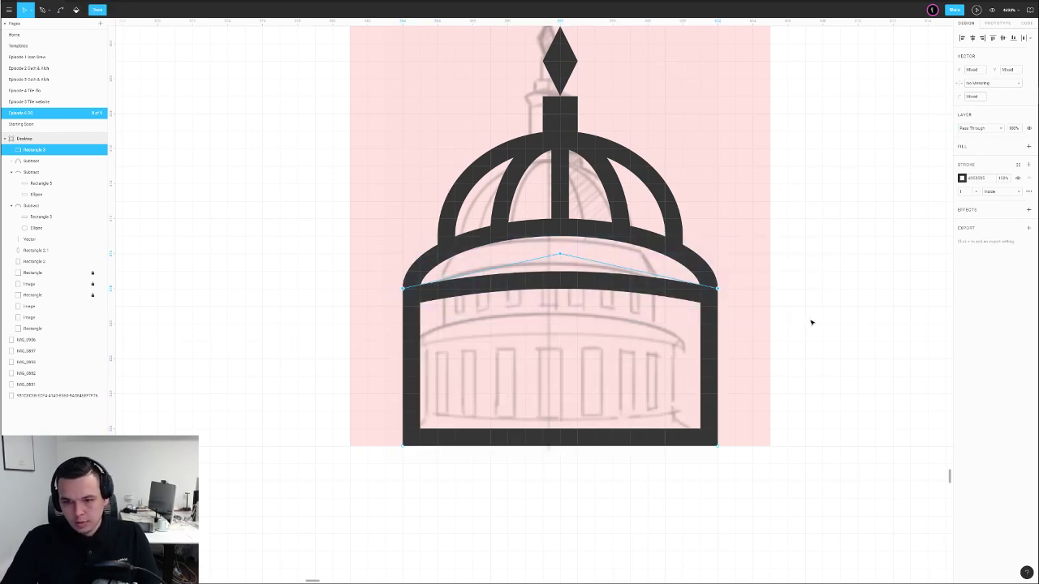
key(shift+Down)
key(Escape)
Place a copy of the left capitol icon below the original
key(shift+0)
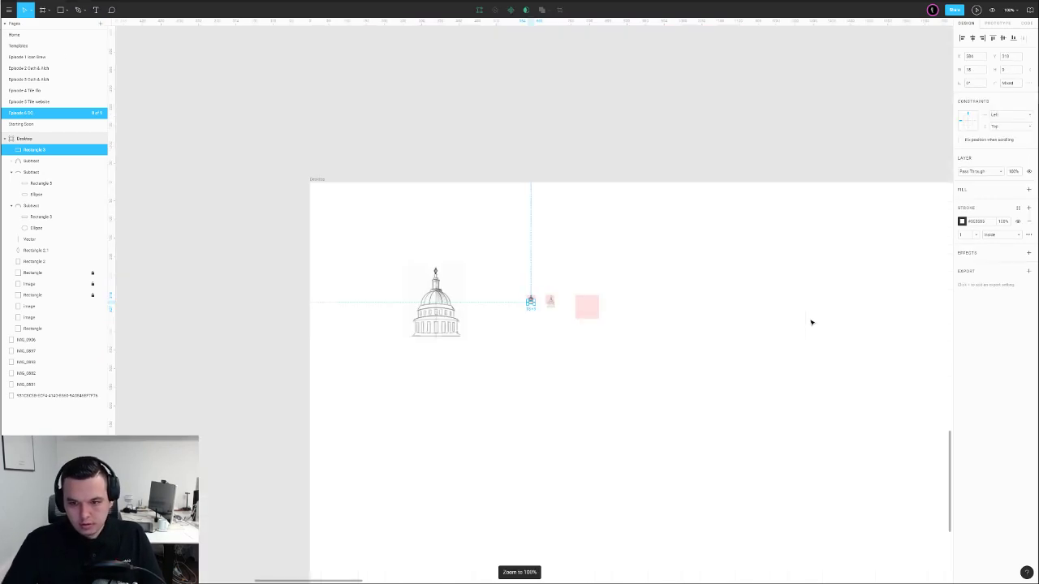
key(Escape)
drag(512, 280, 517, 334)
click(540, 337)
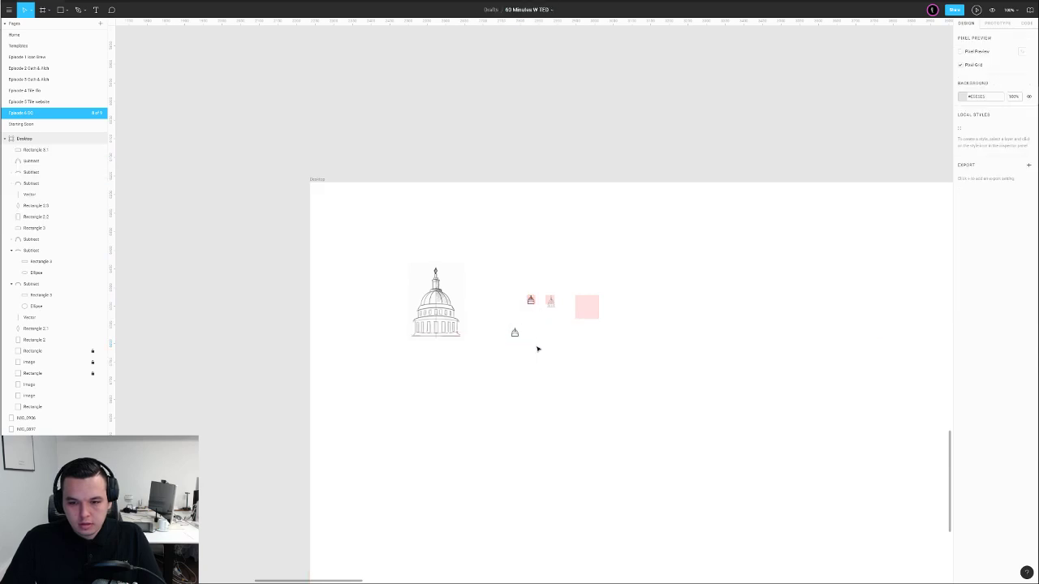
scroll(524, 345, up, 3)
key(shift+0)
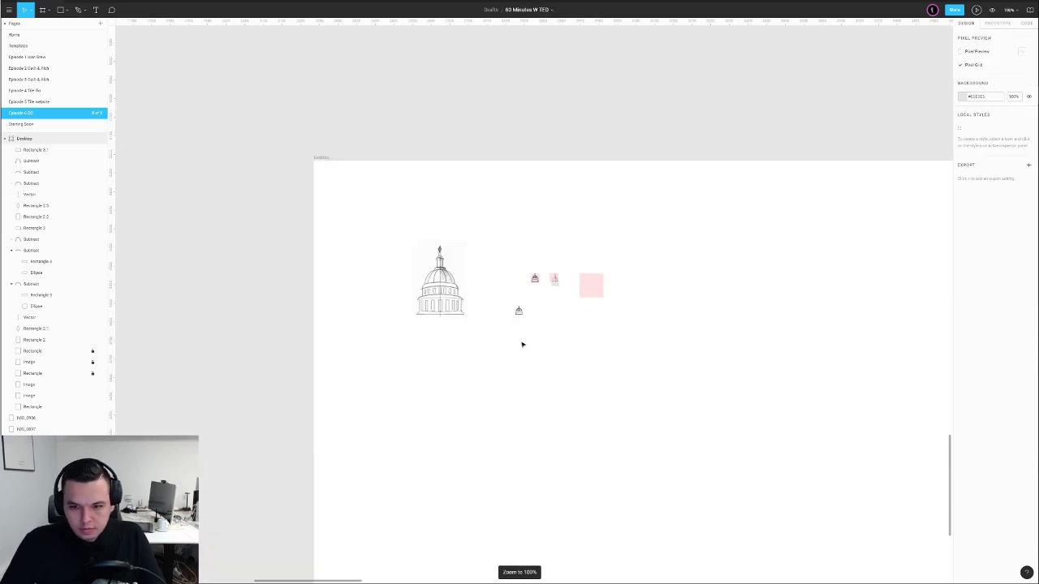
scroll(522, 344, up, 10)
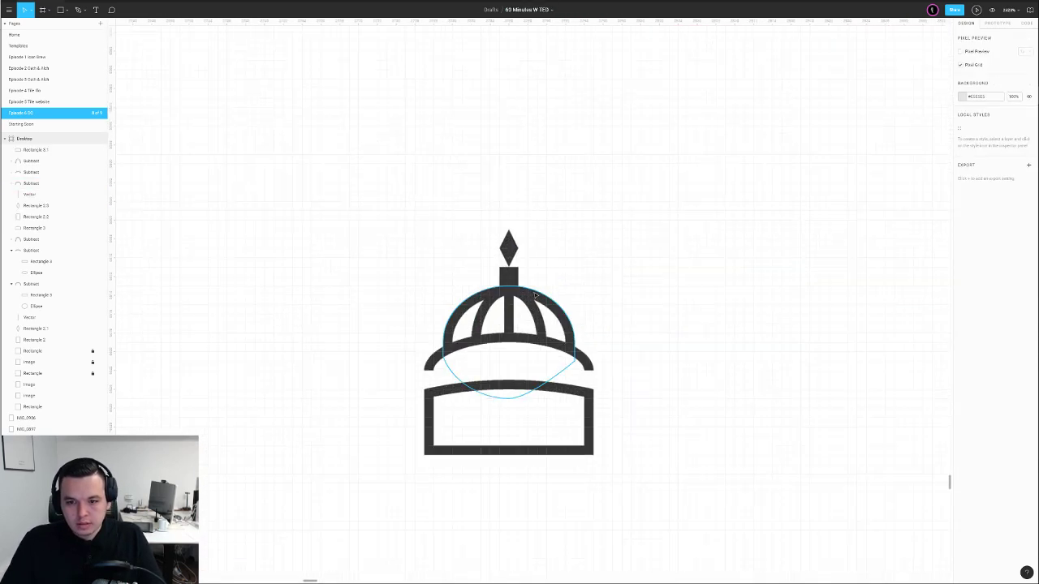
Narrow the copy's post under the spire and recentre it beneath the diamond
click(542, 318)
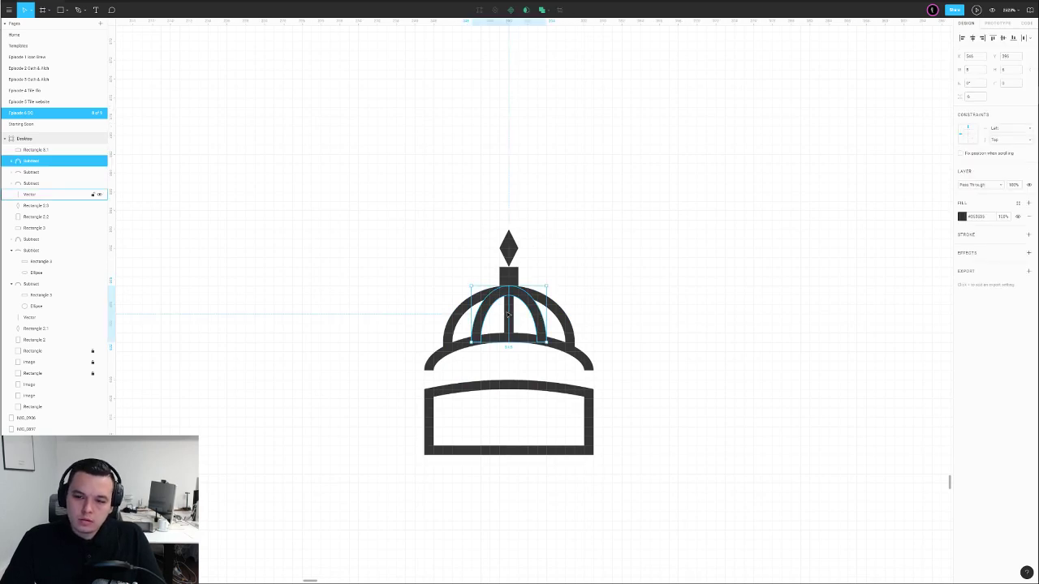
click(512, 276)
scroll(512, 275, up, 4)
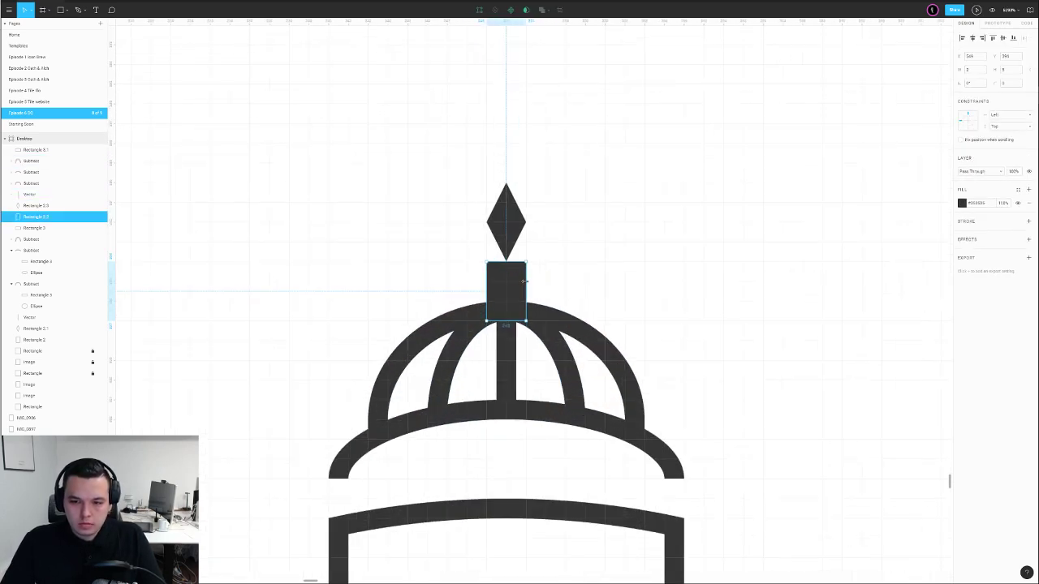
drag(525, 281, 505, 292)
key(Return)
click(494, 291)
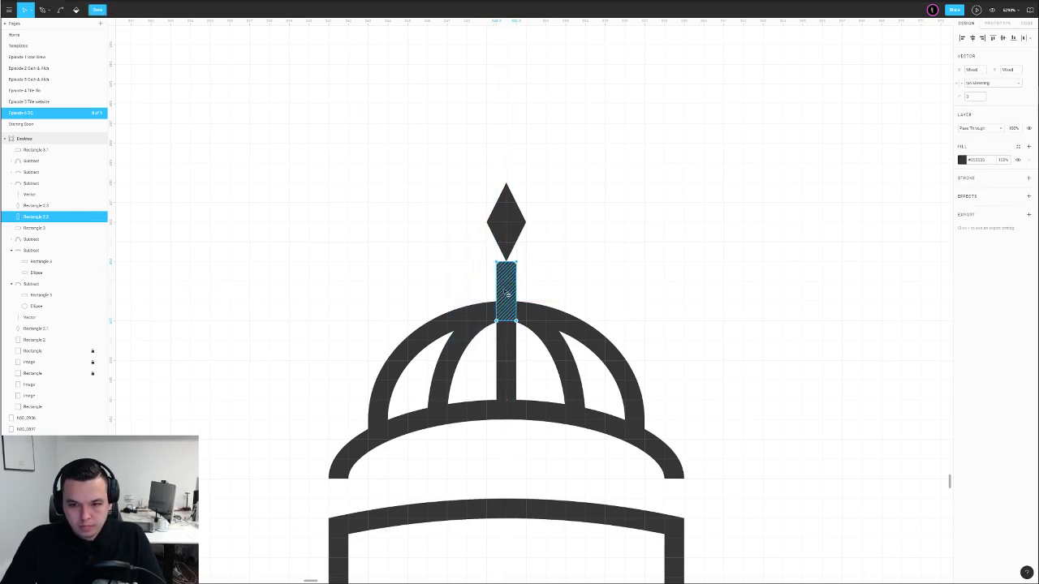
click(569, 268)
key(shift+0)
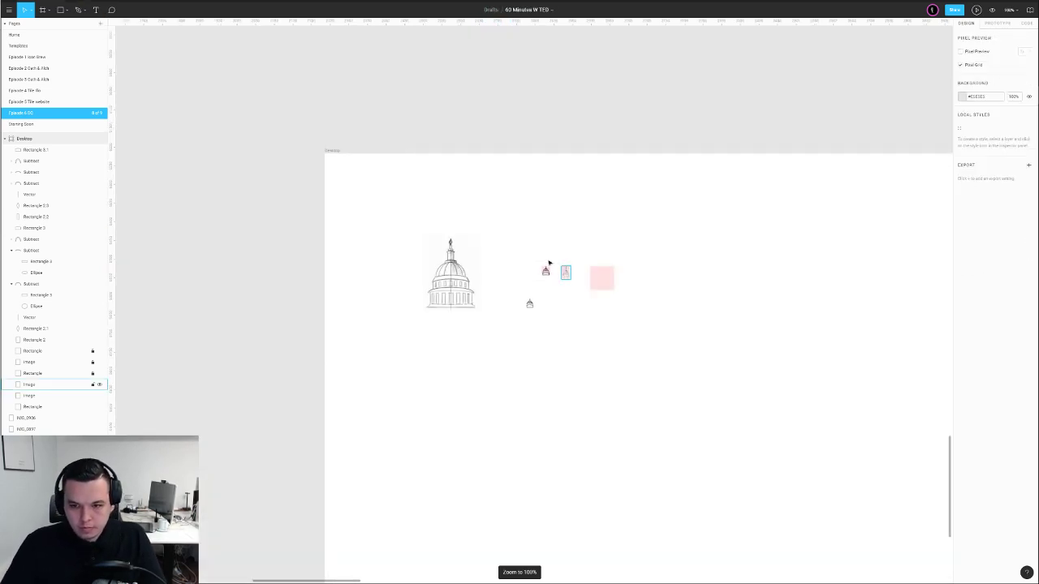
scroll(536, 309, up, 10)
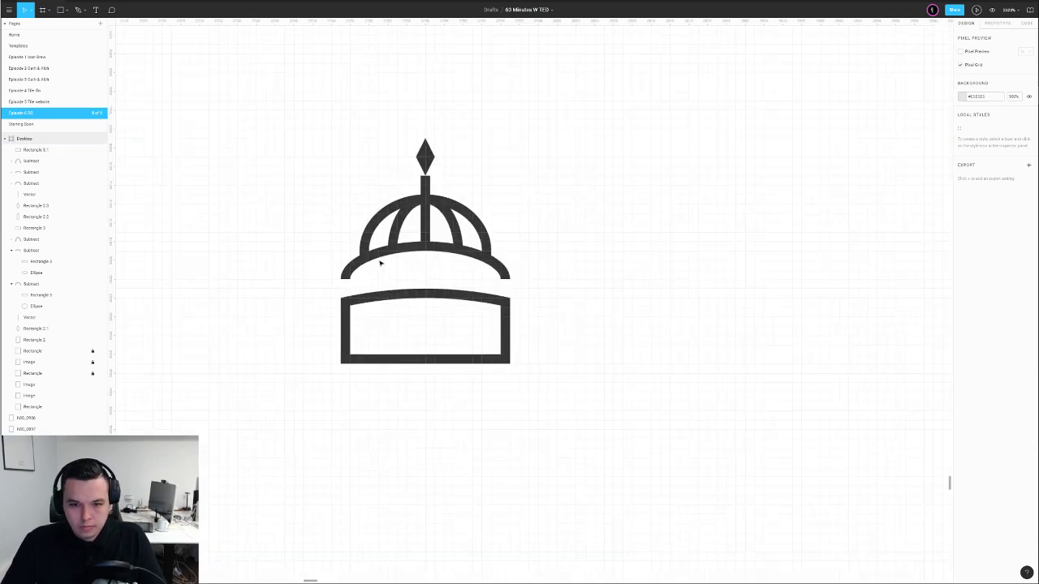
click(379, 260)
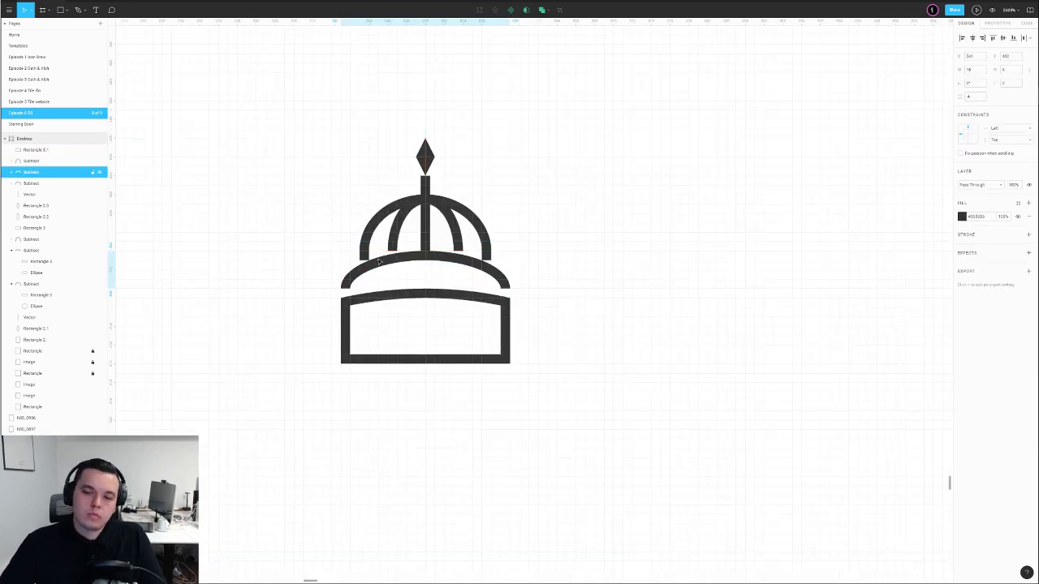
Nudge the dome band up and layer a white-filled duplicate to mask the overlap
key(Up)
key(ctrl+v)
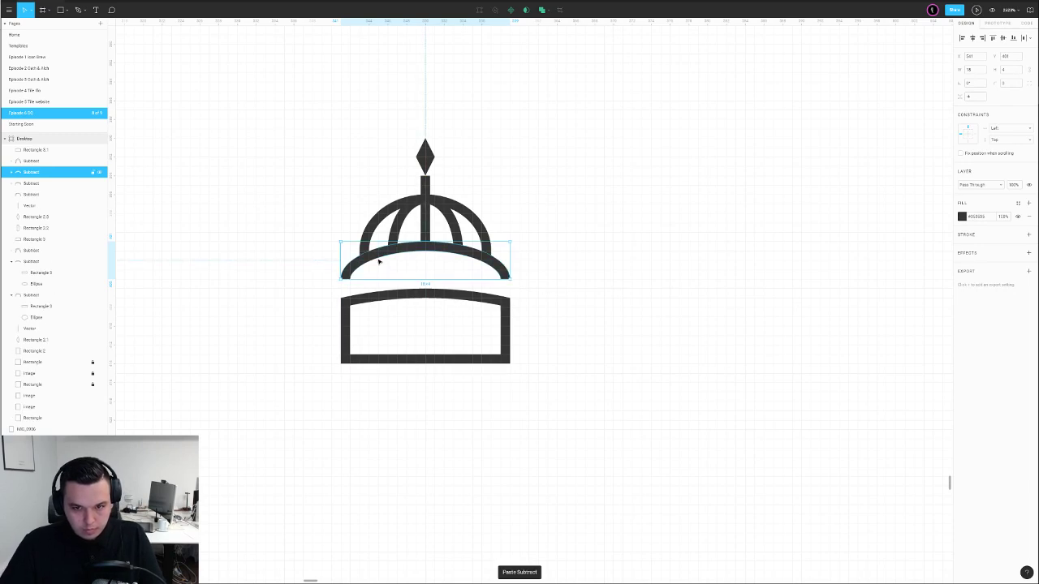
key(i)
click(573, 228)
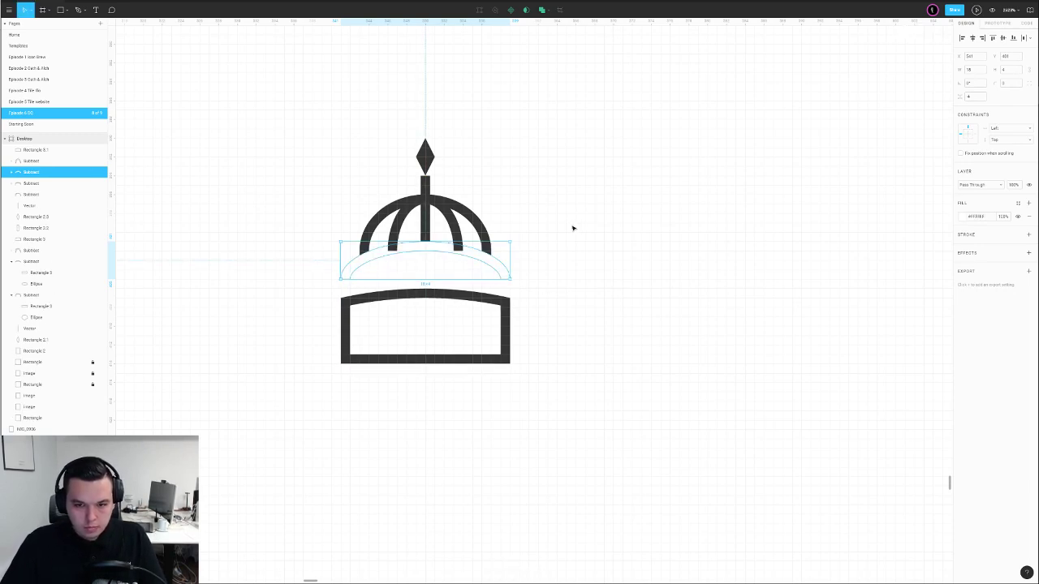
key(ctrl+])
key(Up)
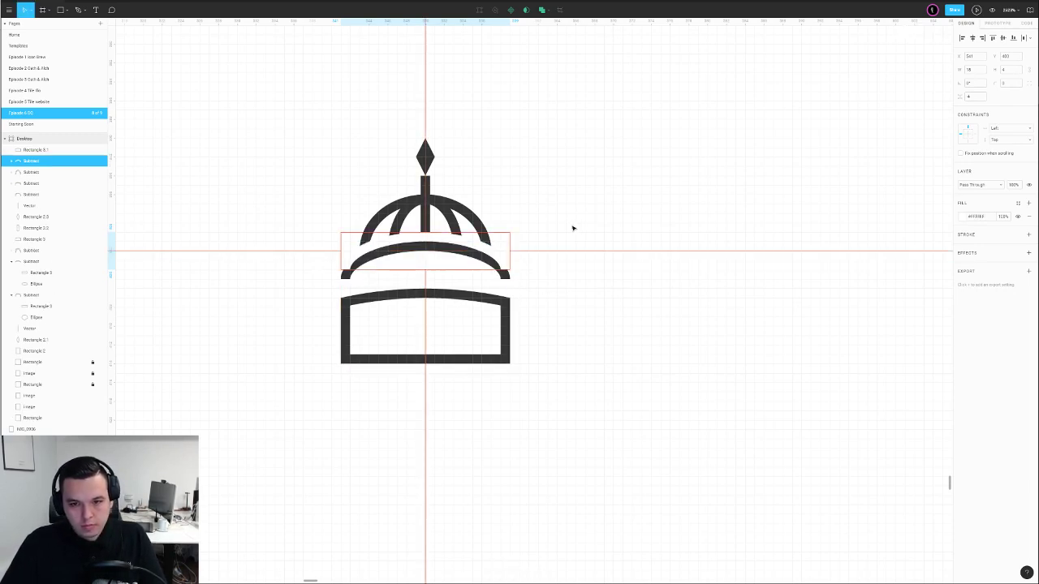
key(ctrl+[)
key(Escape)
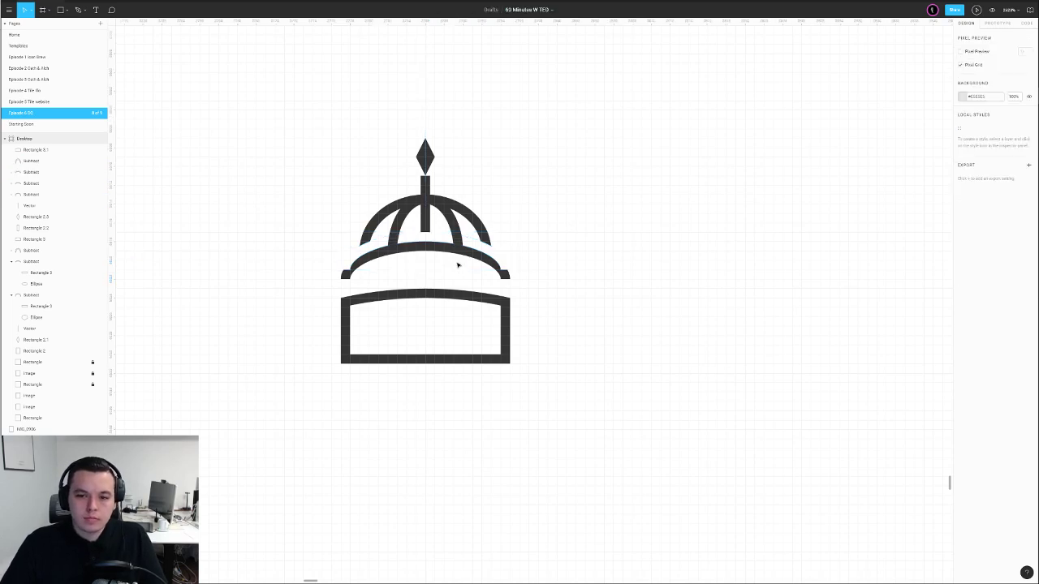
click(462, 261)
key(ctrl+])
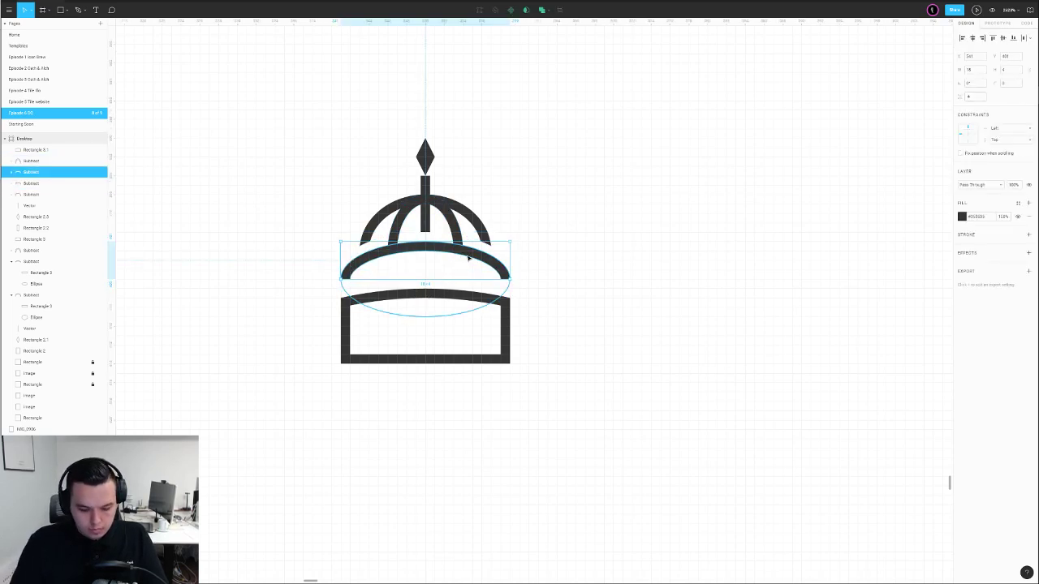
key(ctrl+0)
click(492, 236)
Move the icon's base rectangle up closer to the dome
drag(542, 309, 484, 305)
scroll(484, 305, up, 1)
scroll(483, 304, up, 5)
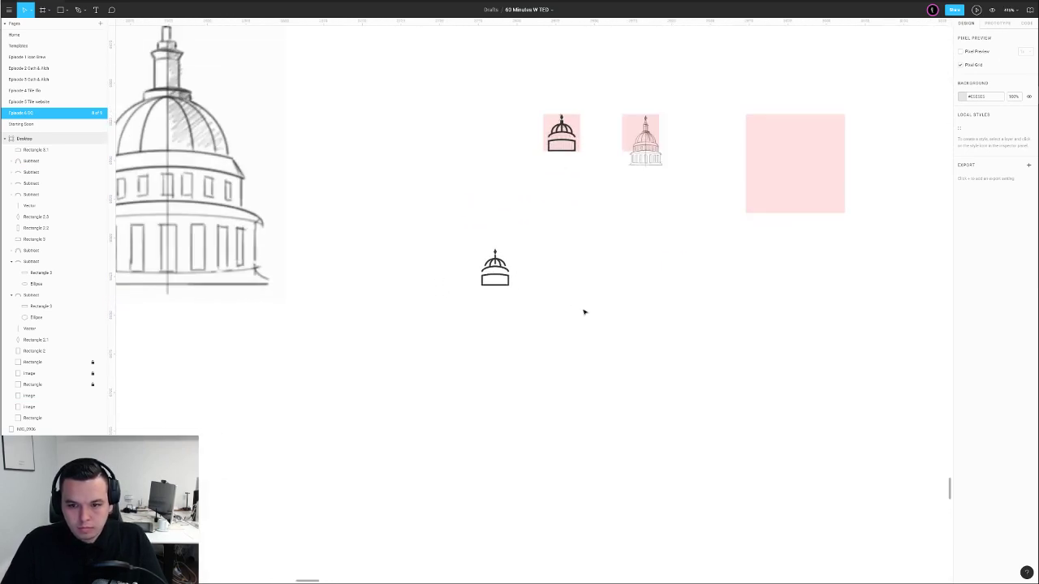
scroll(520, 283, up, 5)
click(425, 246)
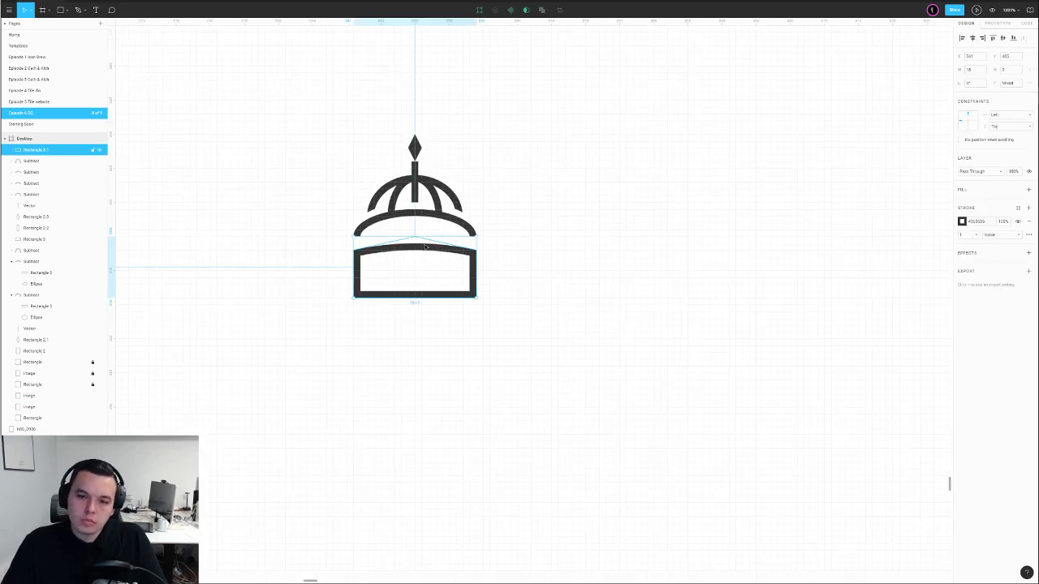
drag(426, 245, 426, 242)
click(528, 241)
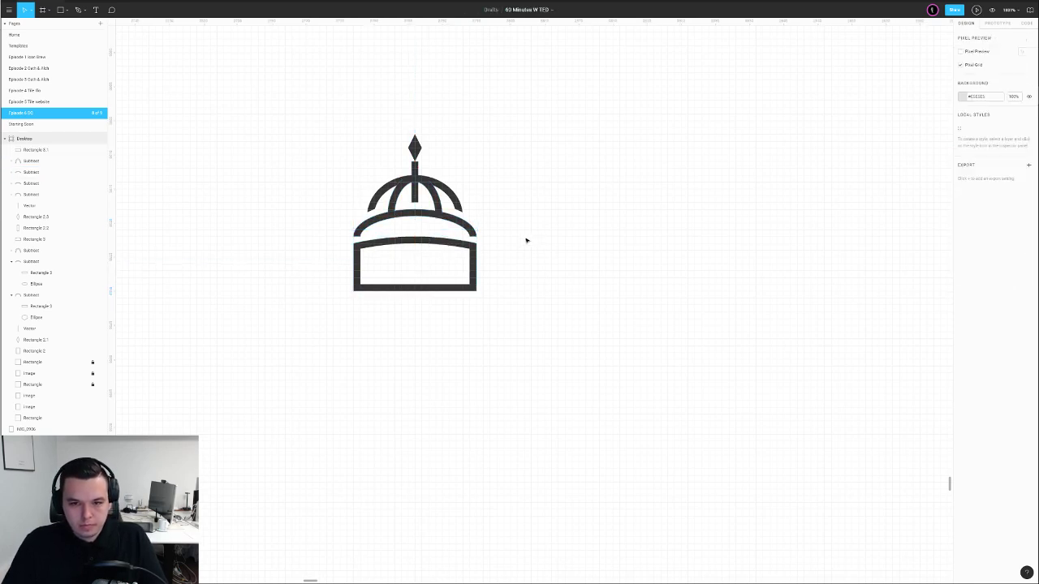
Centre the traced icon on the pink tile
drag(513, 211, 525, 333)
scroll(524, 333, down, 5)
drag(542, 276, 513, 354)
scroll(547, 276, up, 8)
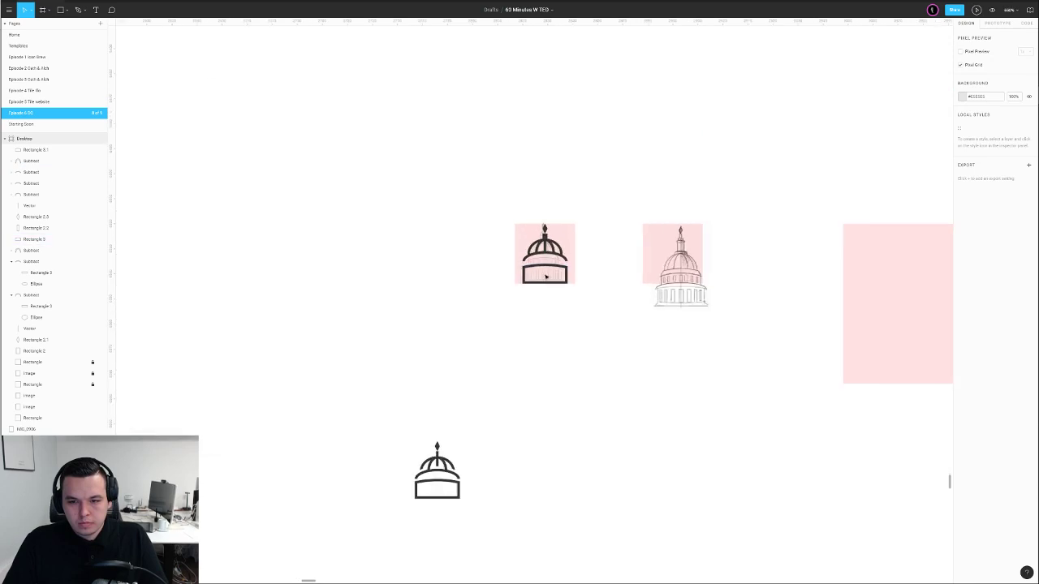
drag(585, 238, 672, 248)
scroll(544, 288, down, 5)
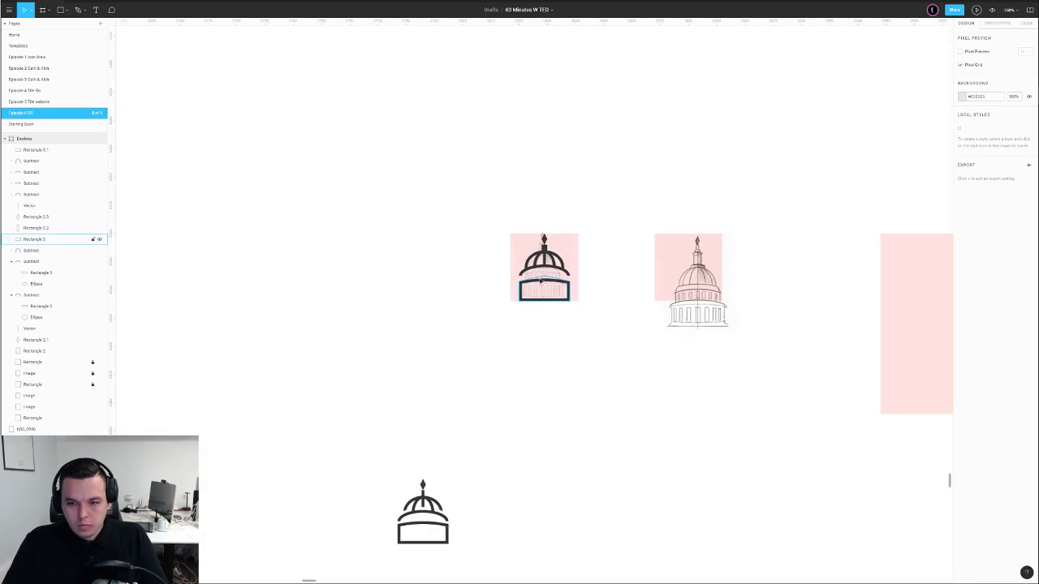
Place a copy of the traced capitol icon to its left
drag(501, 223, 568, 318)
drag(551, 262, 434, 264)
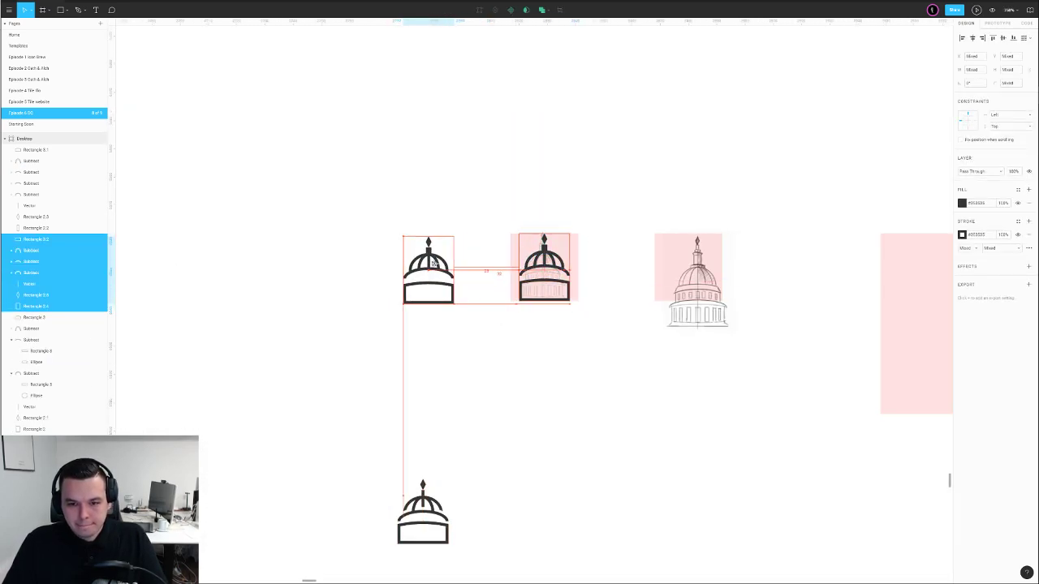
click(485, 289)
scroll(476, 294, up, 5)
drag(527, 289, 380, 309)
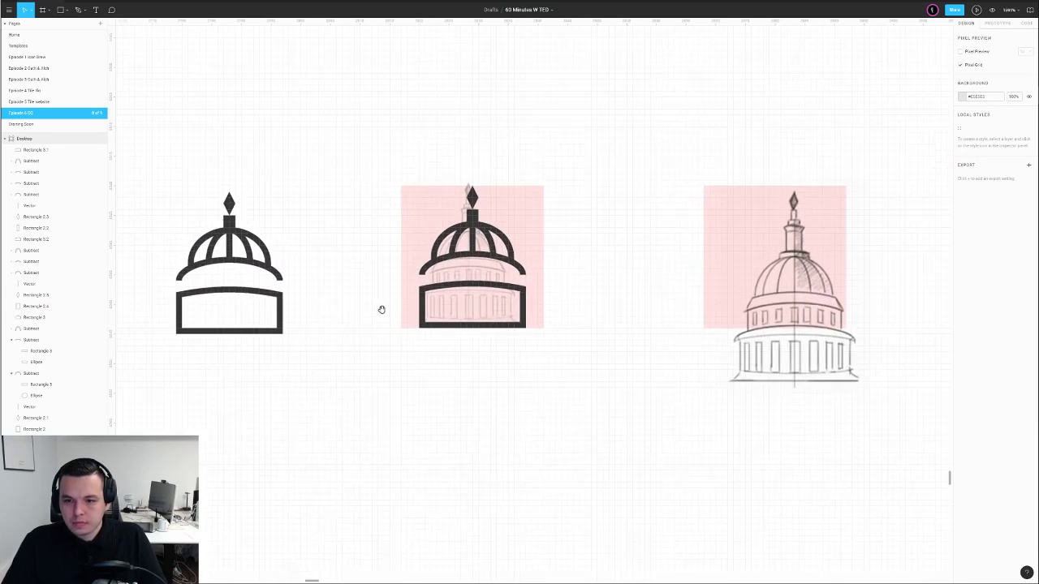
scroll(461, 311, up, 5)
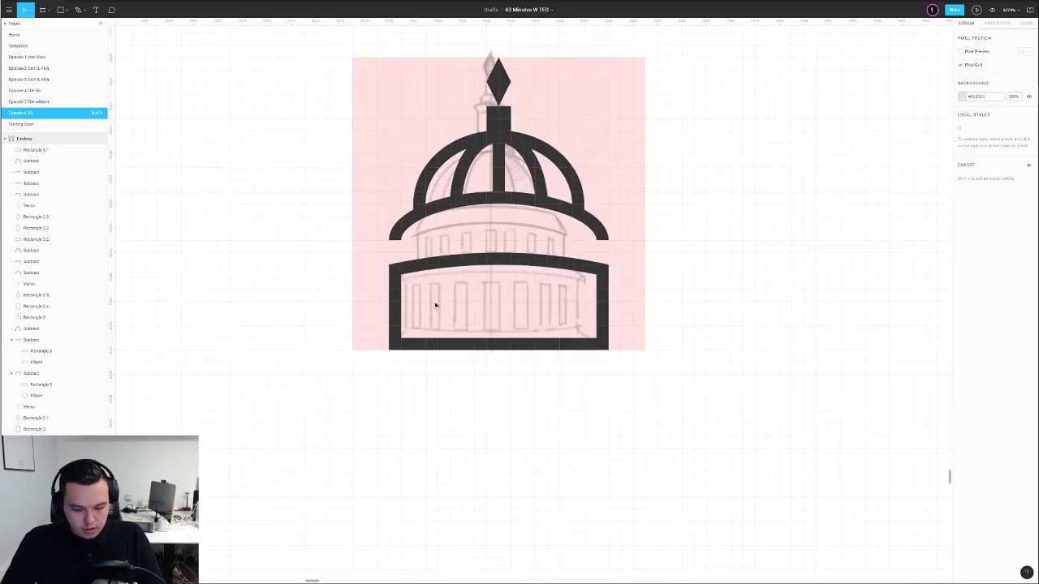
Draw a small window rectangle, then widen and heighten the base with a 2-thick outline
key(r)
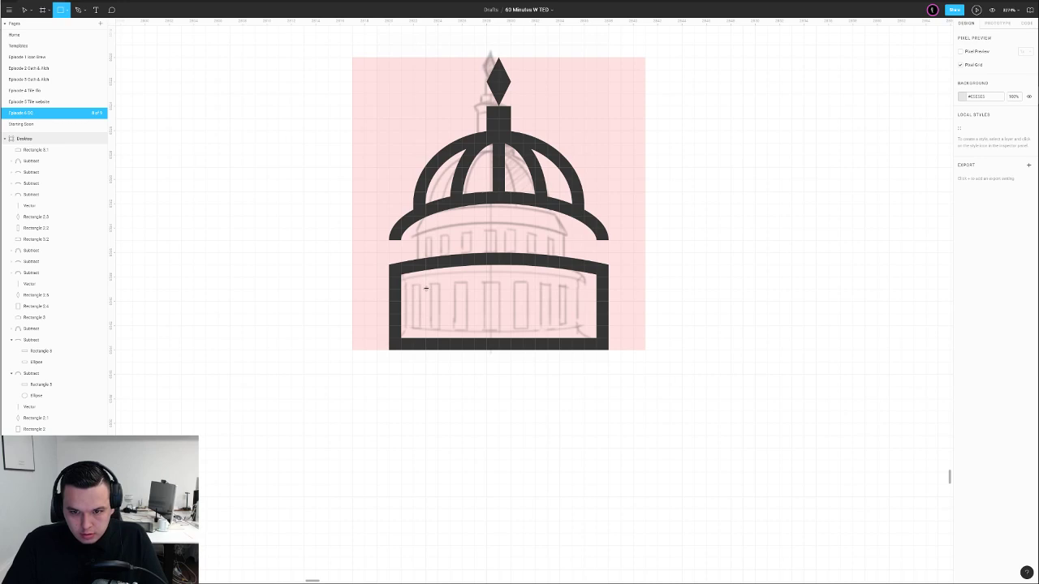
drag(427, 277, 450, 325)
click(380, 276)
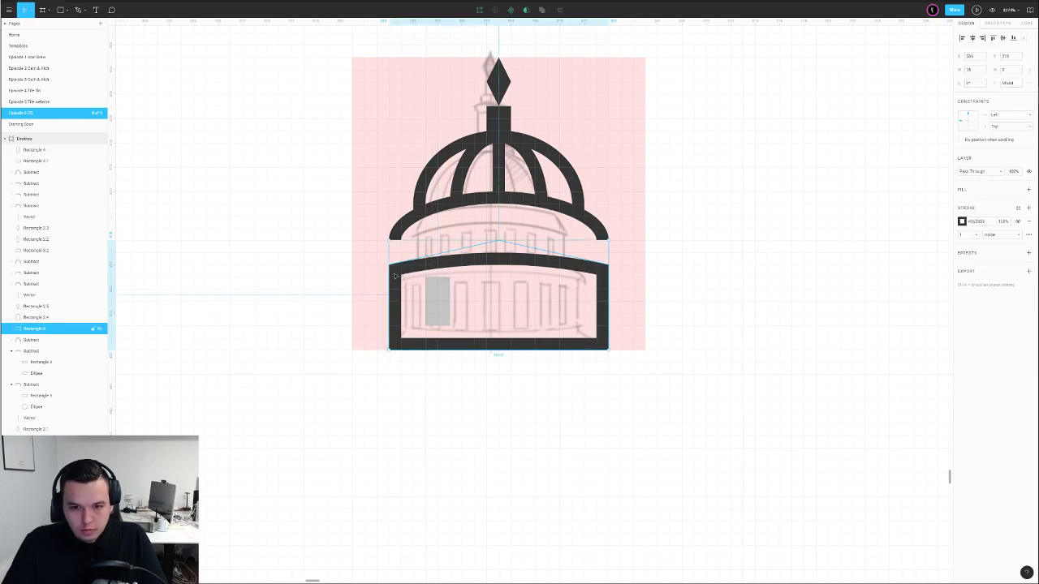
drag(607, 282, 620, 281)
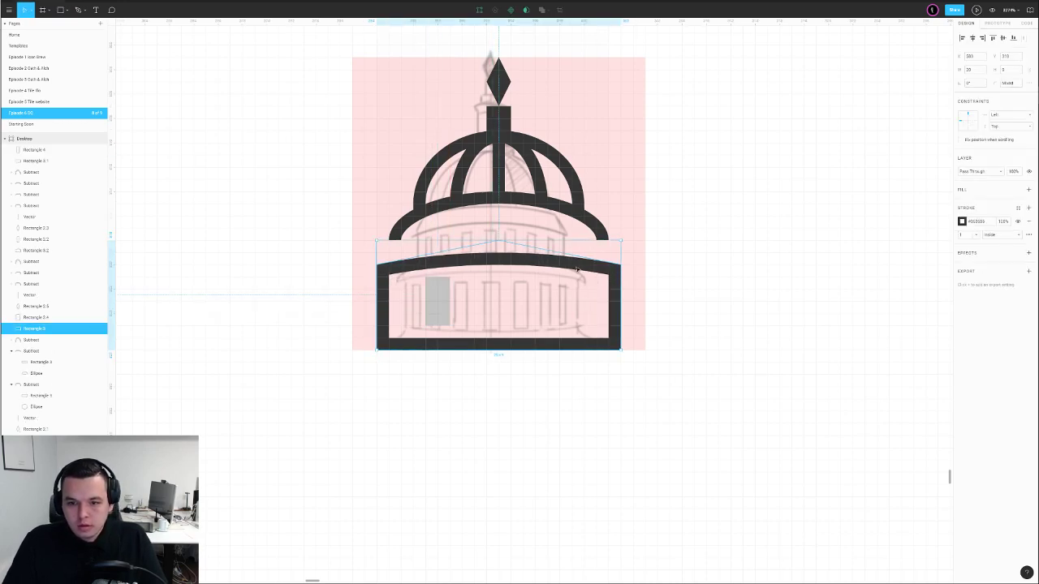
mouse_move(533, 240)
mouse_down()
mouse_move(531, 217)
mouse_move(532, 229)
mouse_up()
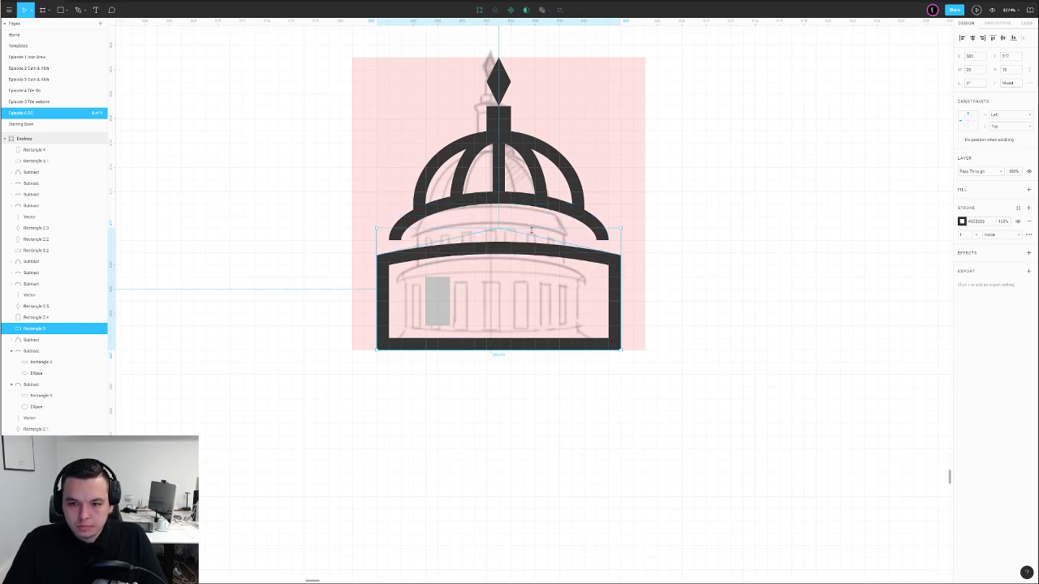
click(964, 236)
text(2)
key(Return)
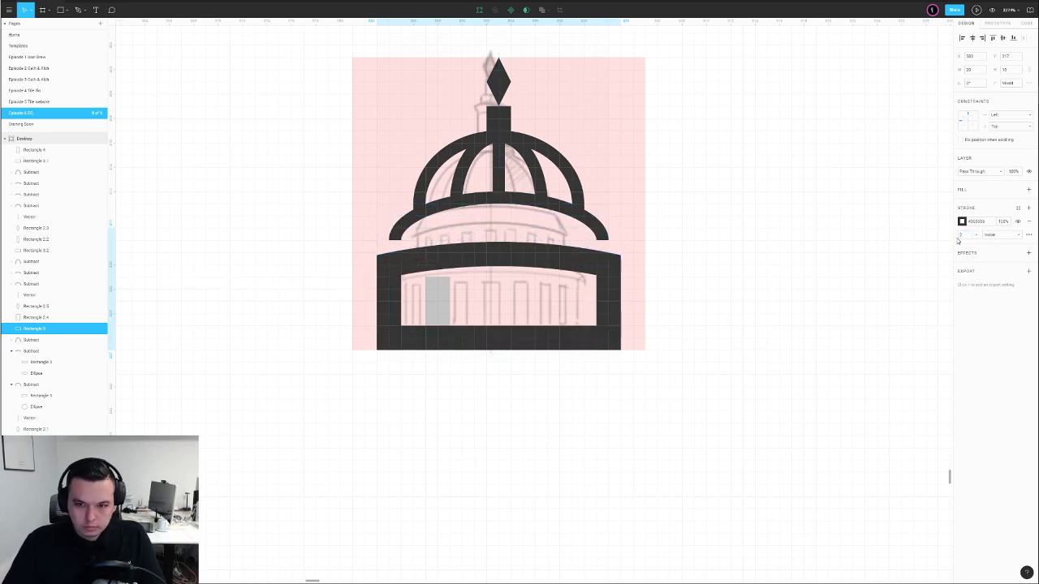
Colour the window with the dark icon colour and nudge it left
click(434, 302)
key(i)
click(441, 260)
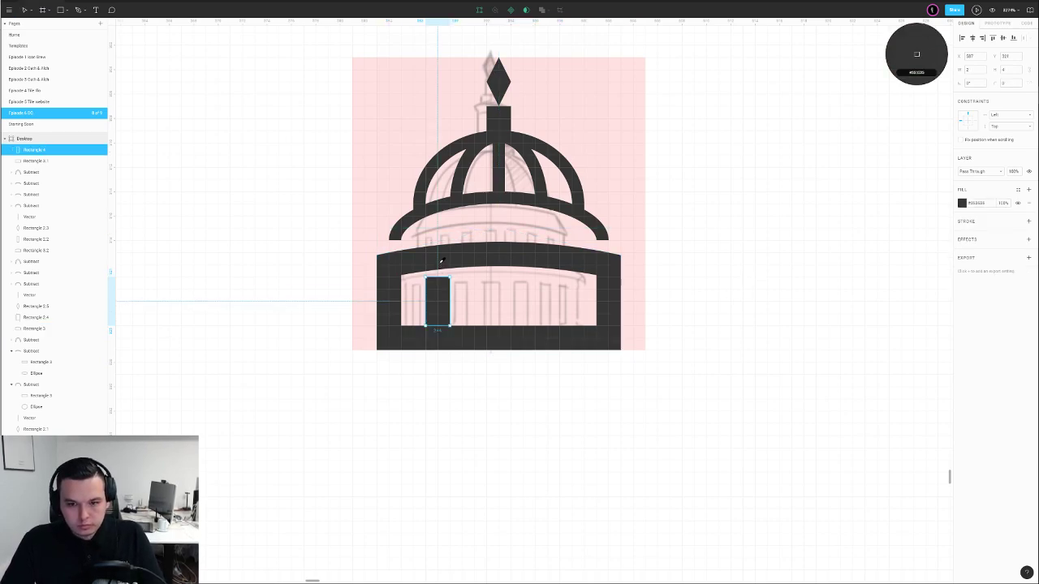
drag(438, 306, 425, 326)
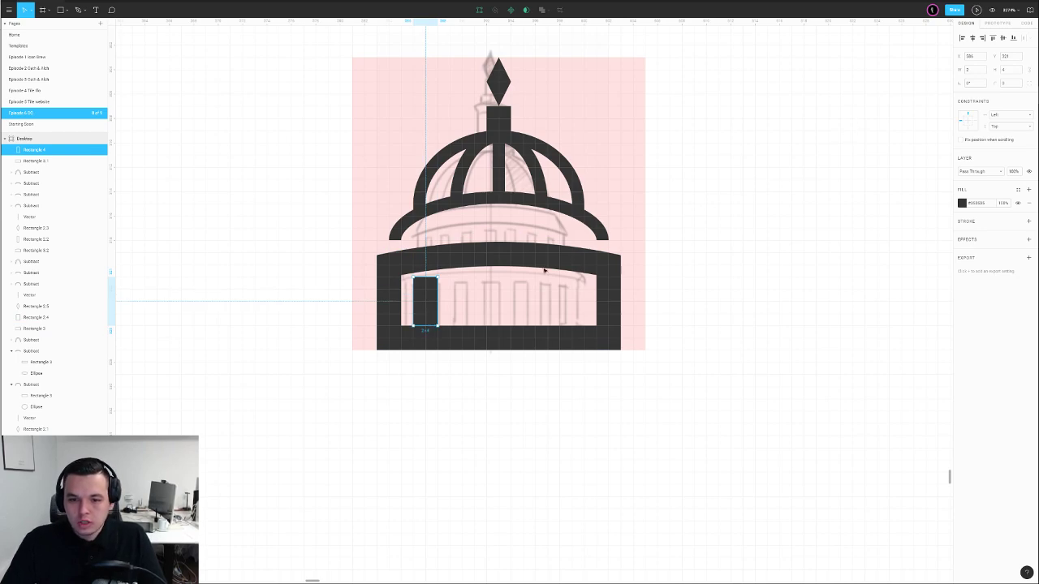
Paste an in-place copy of the base with its outline removed
click(409, 283)
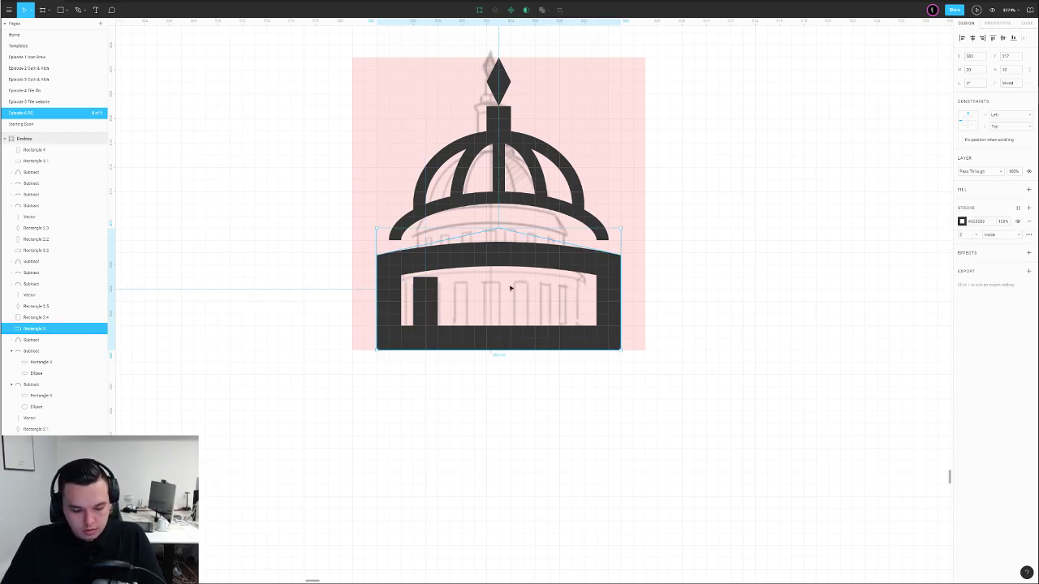
key(ctrl+v)
click(1028, 222)
Fill the base copy pinkish red at 40% opacity and lower its top edge
click(1029, 189)
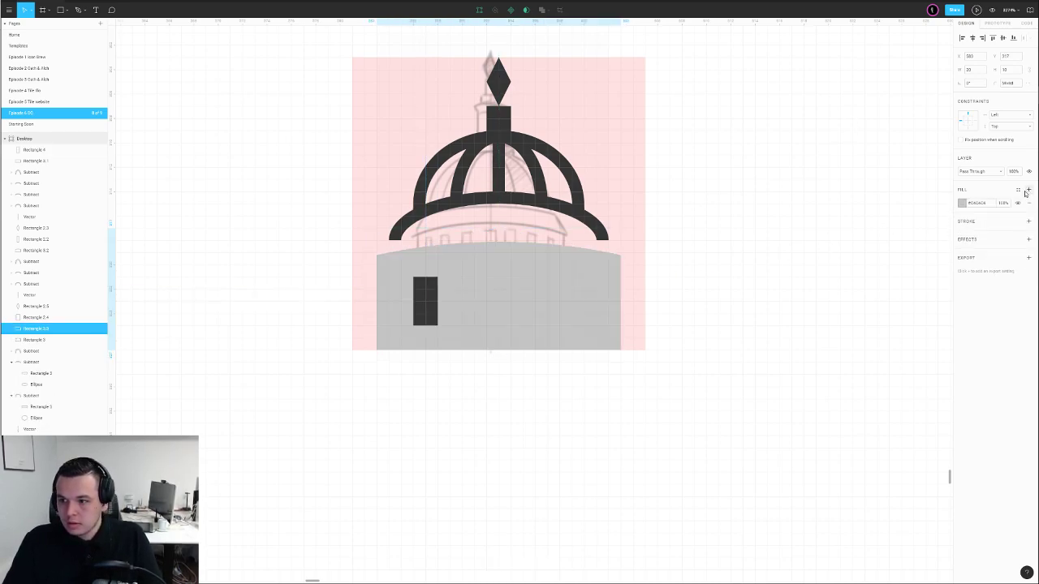
key(4)
click(962, 203)
click(919, 211)
key(Return)
drag(326, 237, 710, 284)
drag(269, 224, 707, 289)
key(Down)
key(Down)
key(Down)
key(Down)
key(Down)
key(Down)
key(Down)
key(Down)
key(Down)
key(Down)
key(Down)
key(Down)
key(Down)
key(Down)
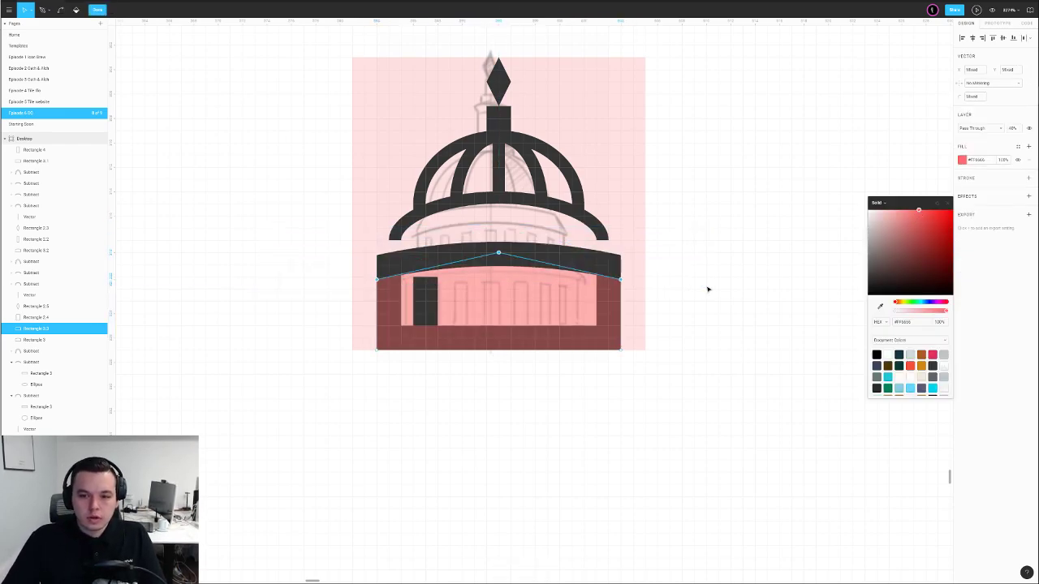
key(Escape)
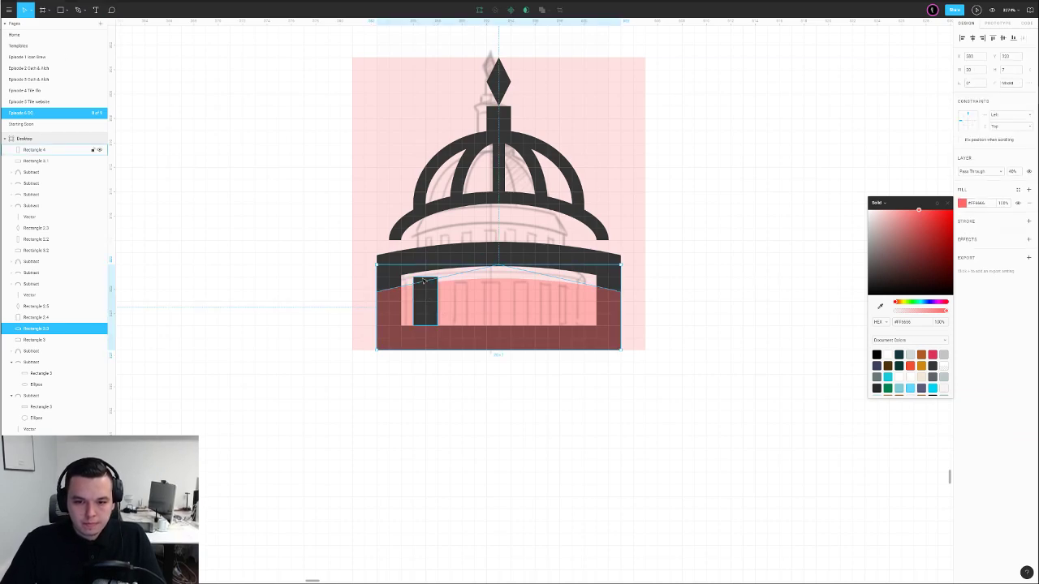
Intersect the window with the inner base shape to trim it
shift+click(421, 282)
click(542, 10)
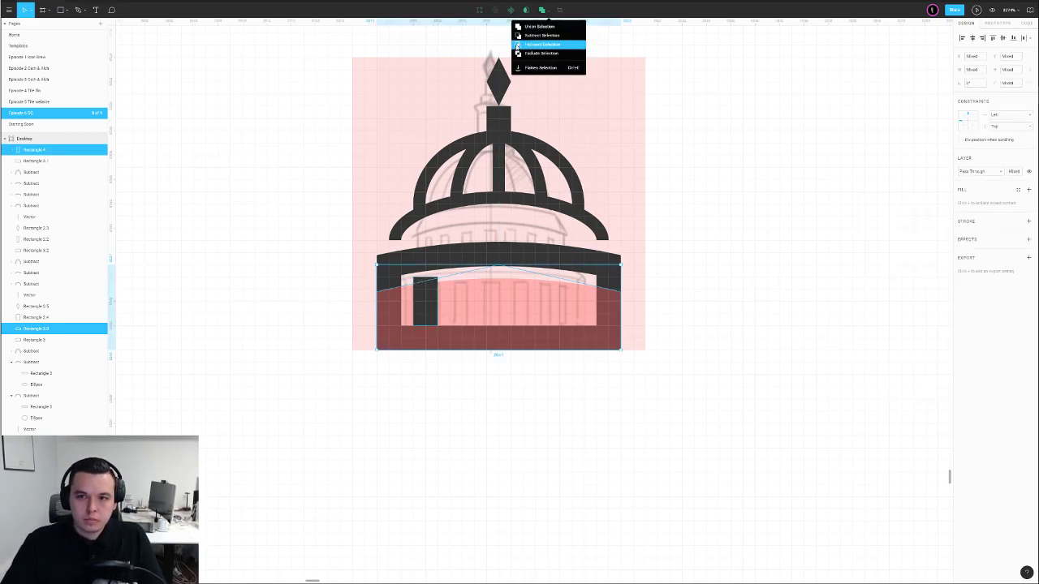
click(537, 35)
Duplicate the trimmed window and move the copy to the right side of the base
key(ctrl+c)
key(ctrl+v)
key(shift+Right)
key(shift+Right)
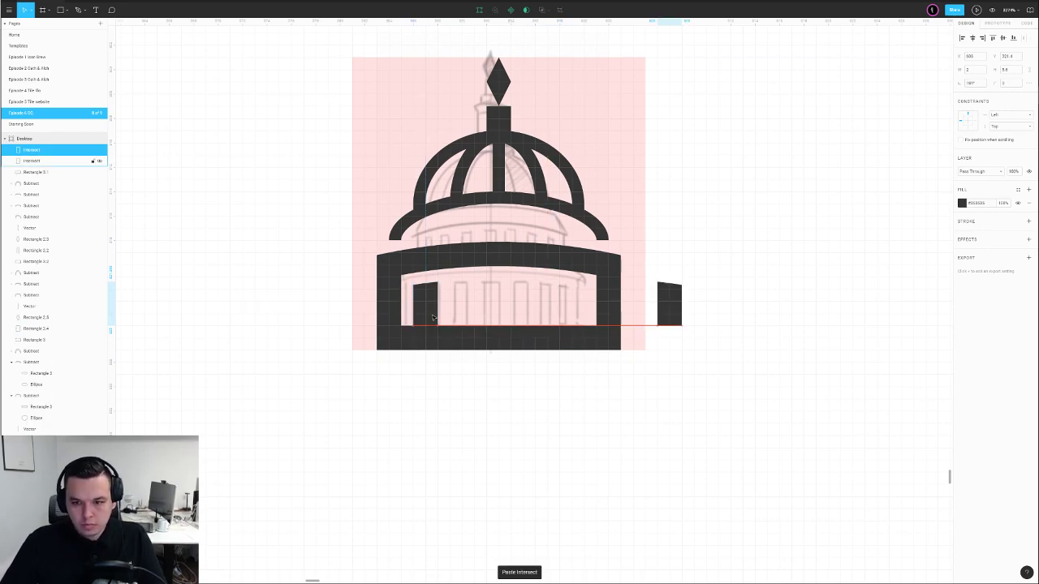
key(shift+Left)
key(Right)
mouse_move(427, 311)
mouse_down()
mouse_move(436, 301)
mouse_move(444, 318)
mouse_move(429, 304)
mouse_move(436, 311)
mouse_up()
key(Return)
scroll(453, 322, up, 5)
mouse_move(412, 272)
mouse_down()
mouse_move(453, 322)
mouse_move(444, 340)
mouse_up()
scroll(445, 340, down, 5)
double_click(496, 410)
scroll(494, 399, up, 1)
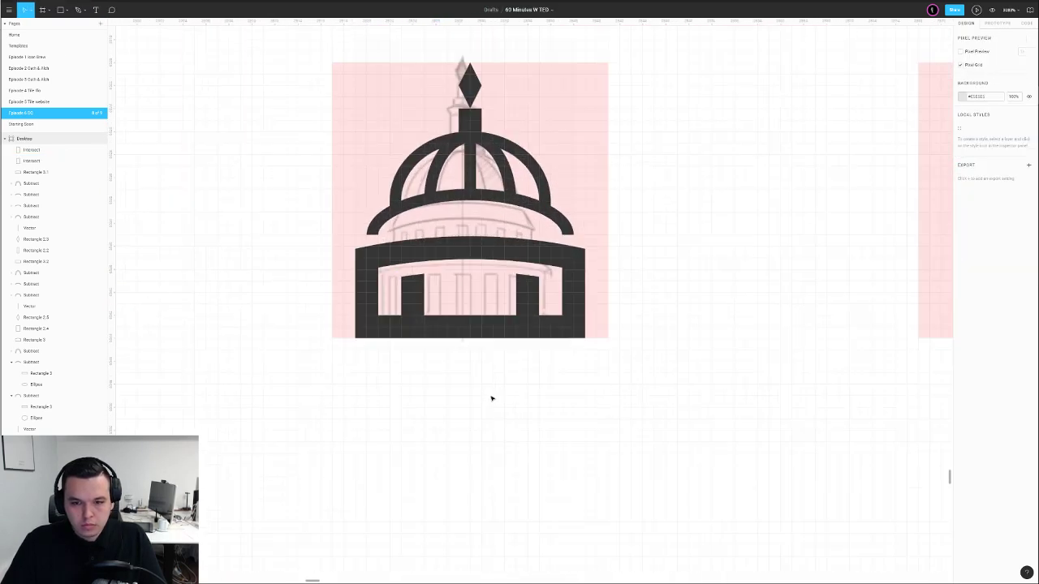
scroll(493, 400, up, 2)
Draw a middle window between the two and give it the dark window colour
key(r)
drag(477, 288, 512, 354)
key(i)
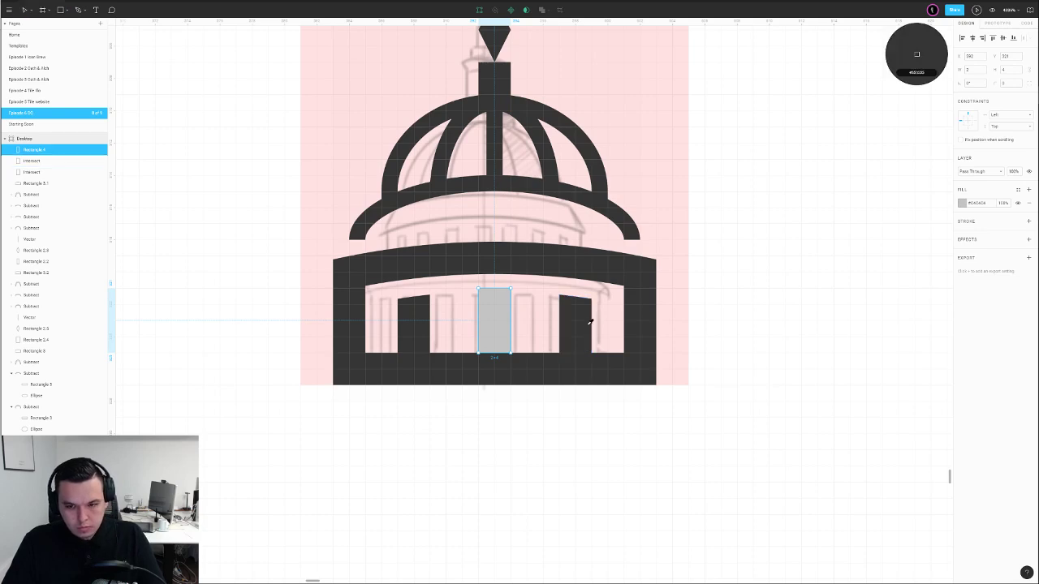
click(587, 331)
click(728, 305)
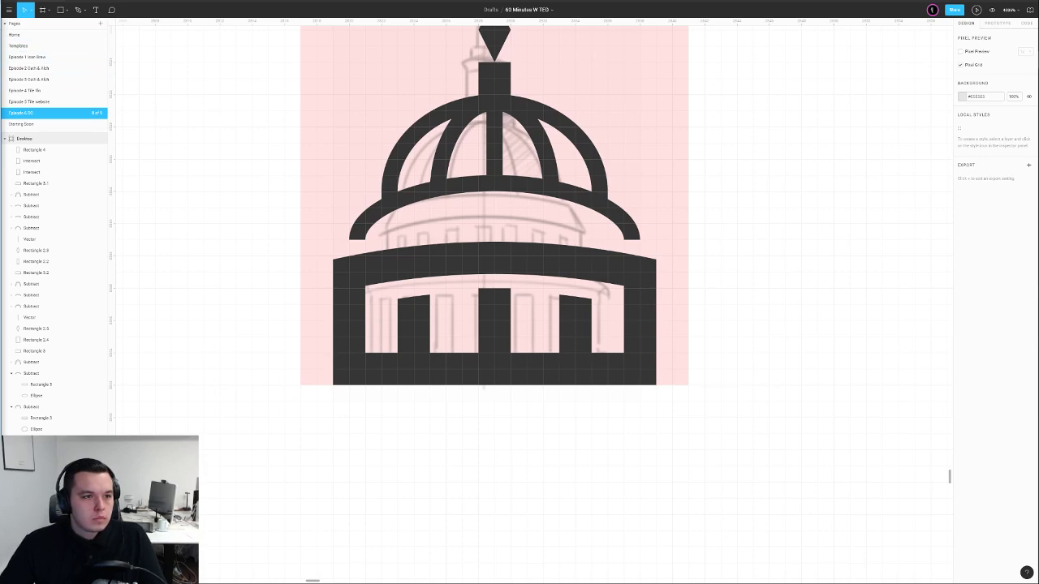
Inspect the dome arch's rectangle and ellipse parts and view the frame at 100%
scroll(215, 106, down, 3)
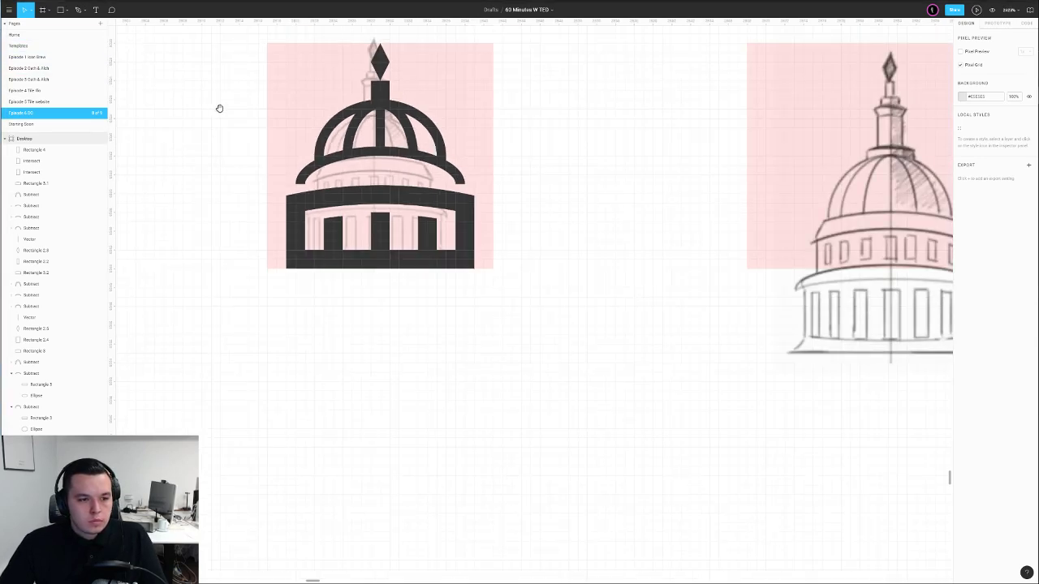
drag(214, 105, 327, 130)
click(455, 180)
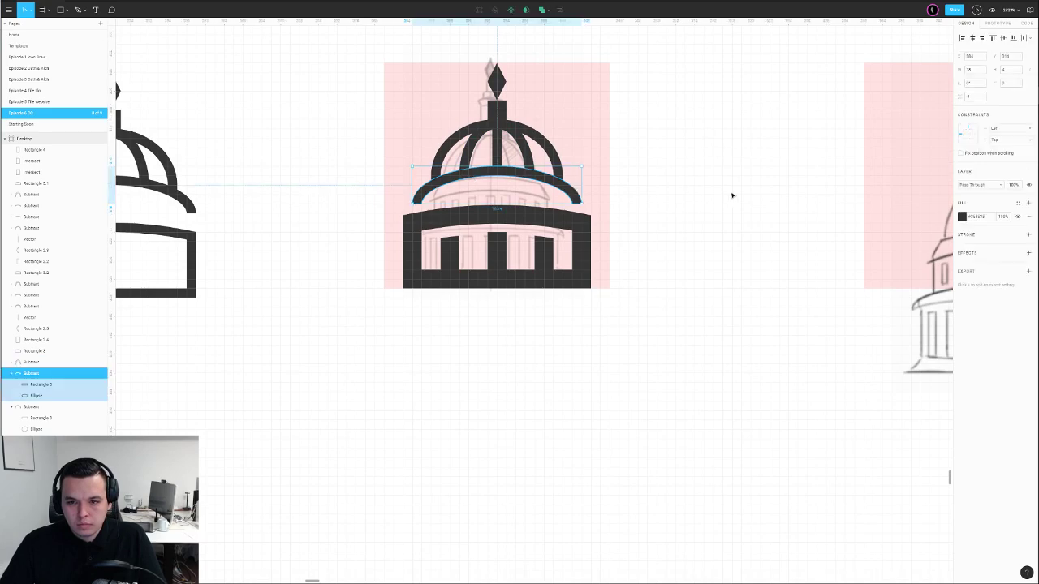
ctrl+click(592, 179)
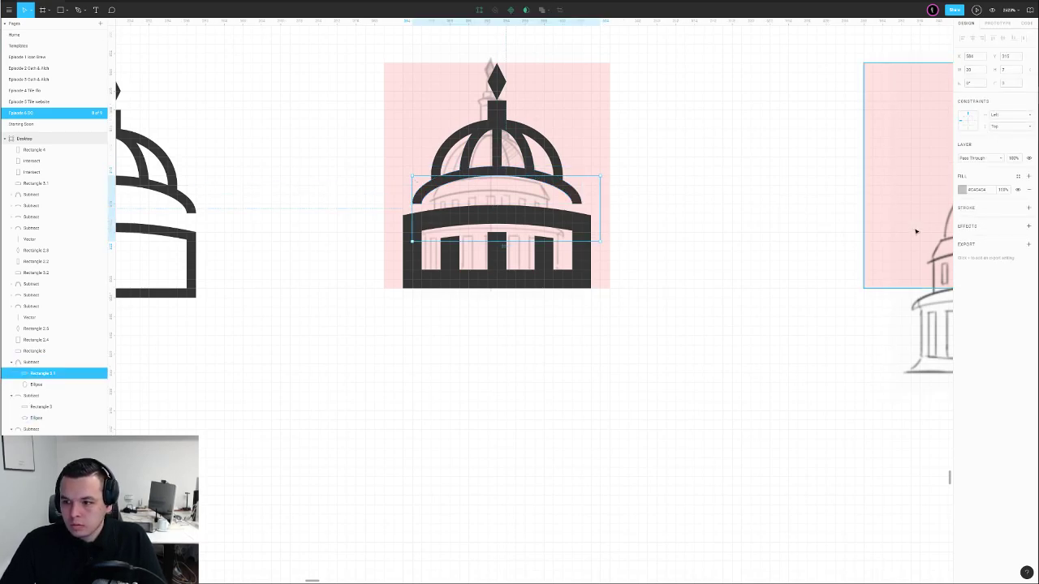
ctrl+click(494, 169)
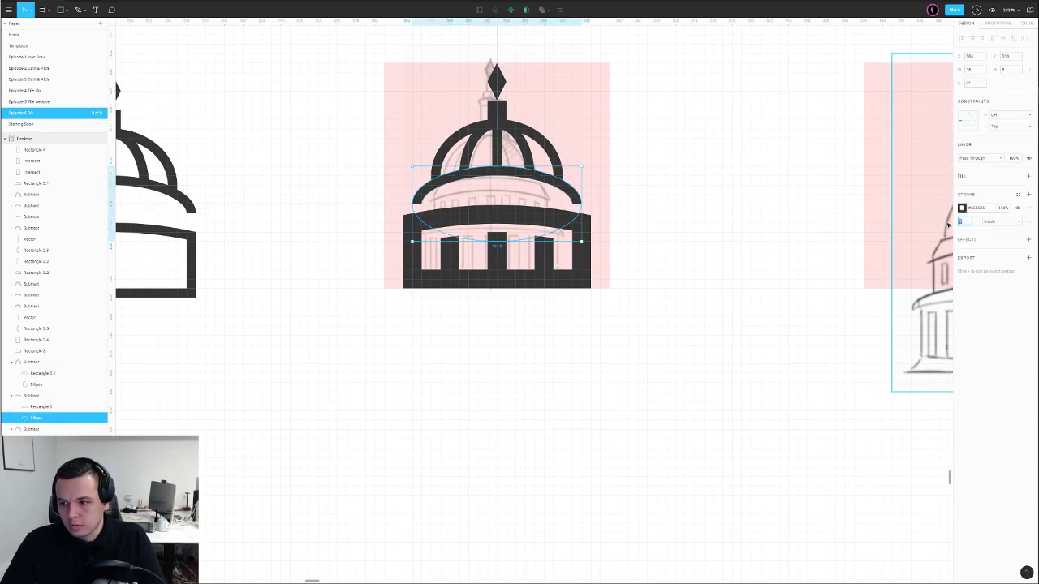
click(616, 107)
scroll(642, 130, up, 3)
key(shift+0)
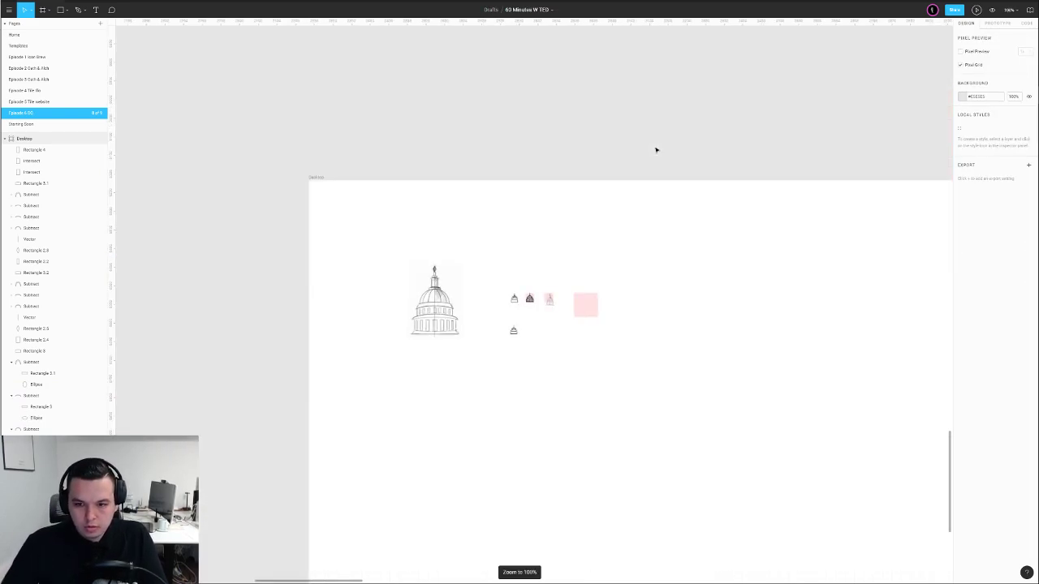
scroll(538, 305, up, 5)
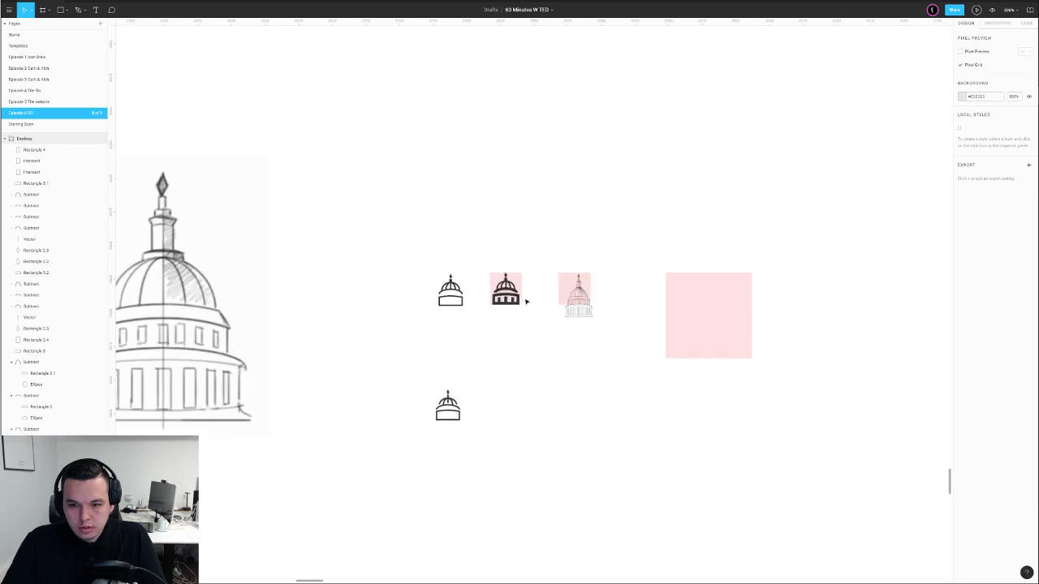
Enlarge the dome's upper arch from its top and scale up its lower band
click(457, 235)
click(373, 232)
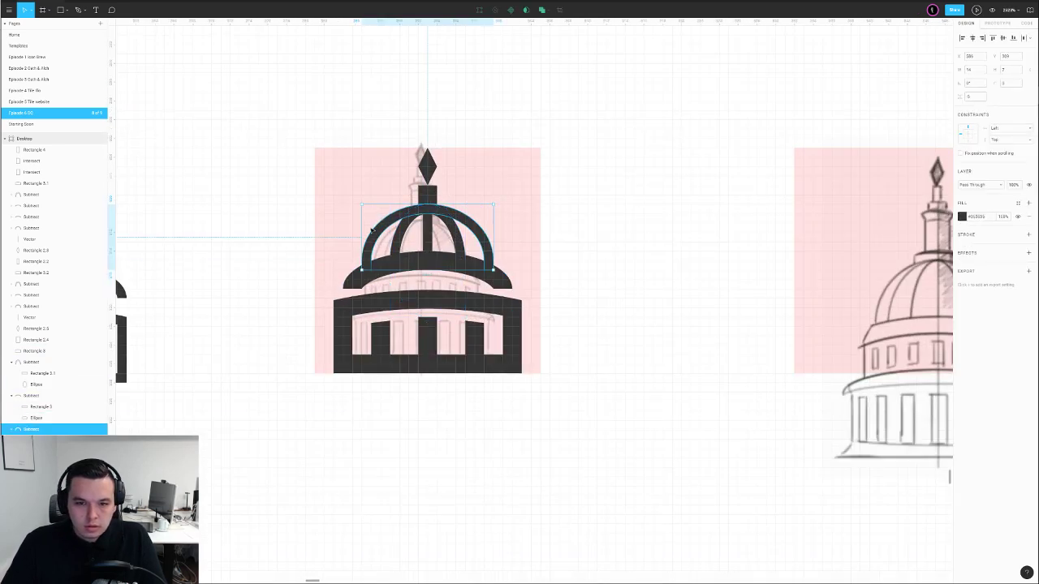
drag(375, 203, 375, 193)
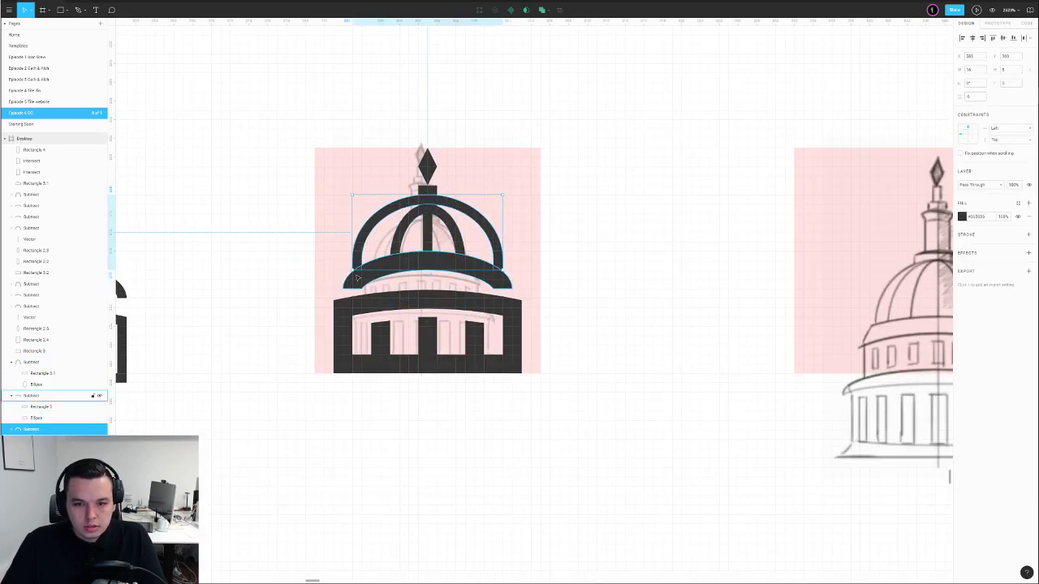
click(356, 281)
drag(361, 253, 370, 242)
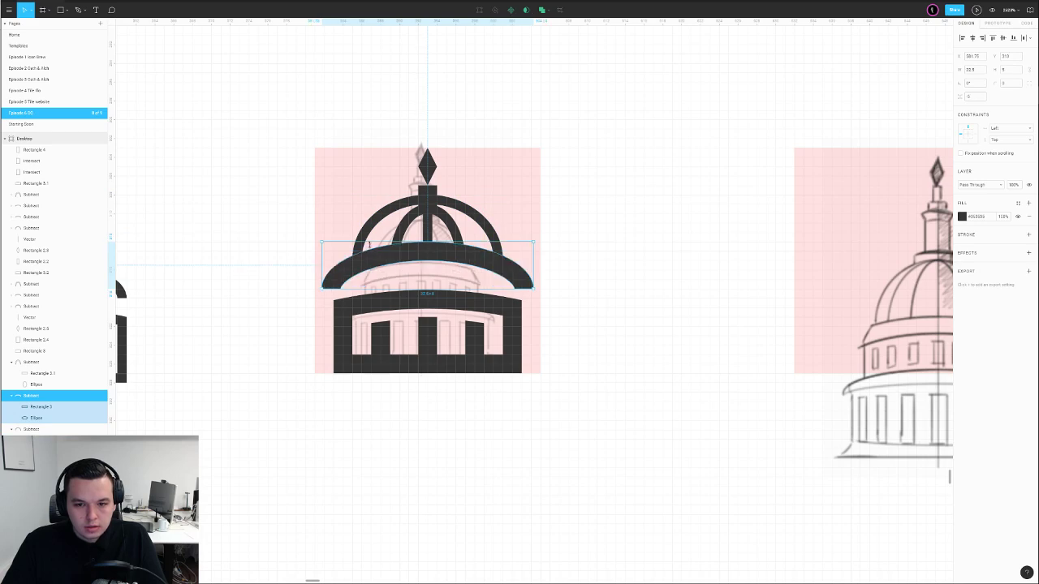
double_click(334, 282)
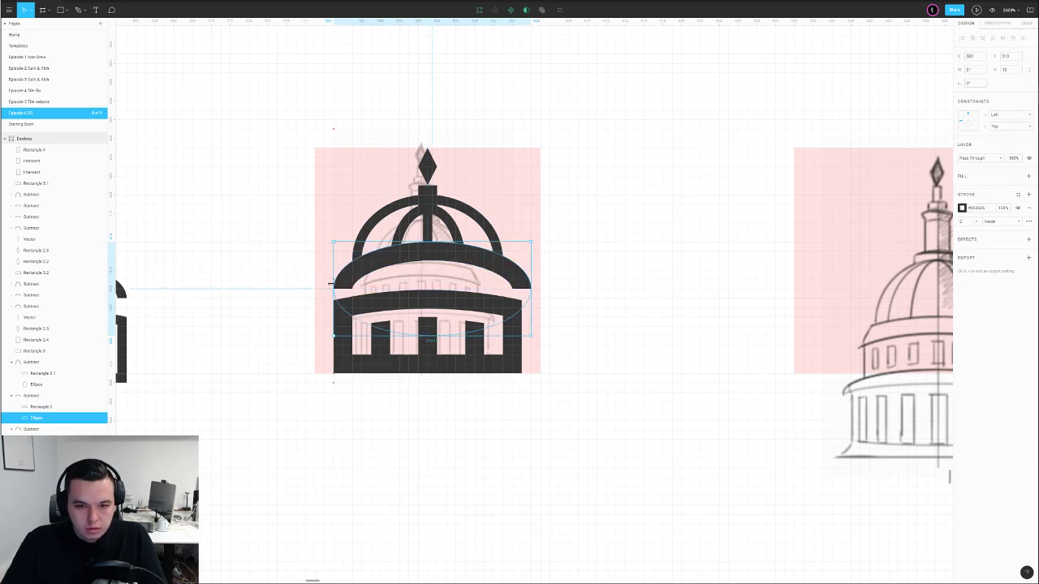
click(557, 290)
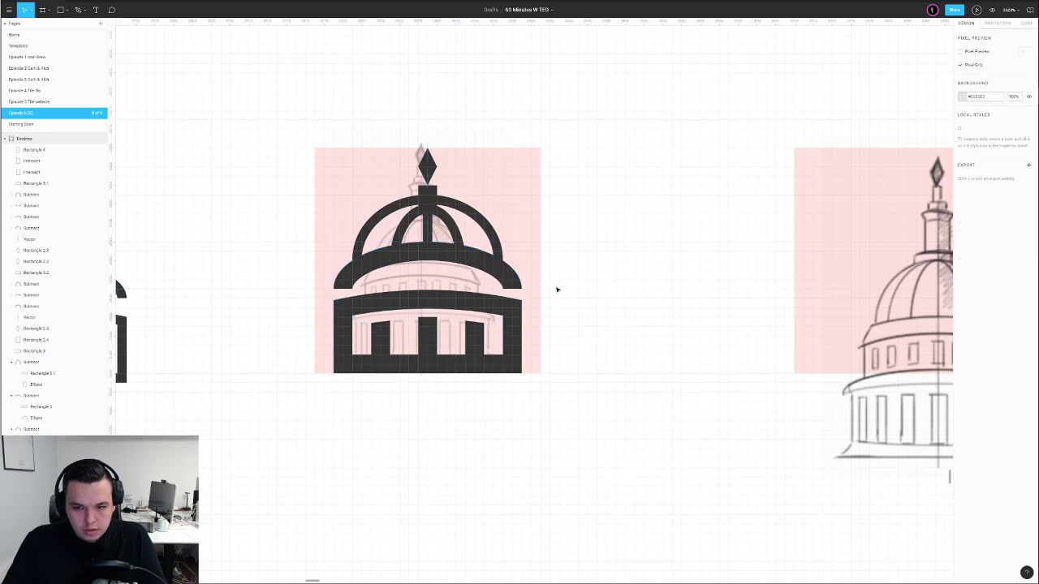
Draw a dark block filling the band's right gap and copy it for the left side
key(r)
scroll(506, 305, up, 3)
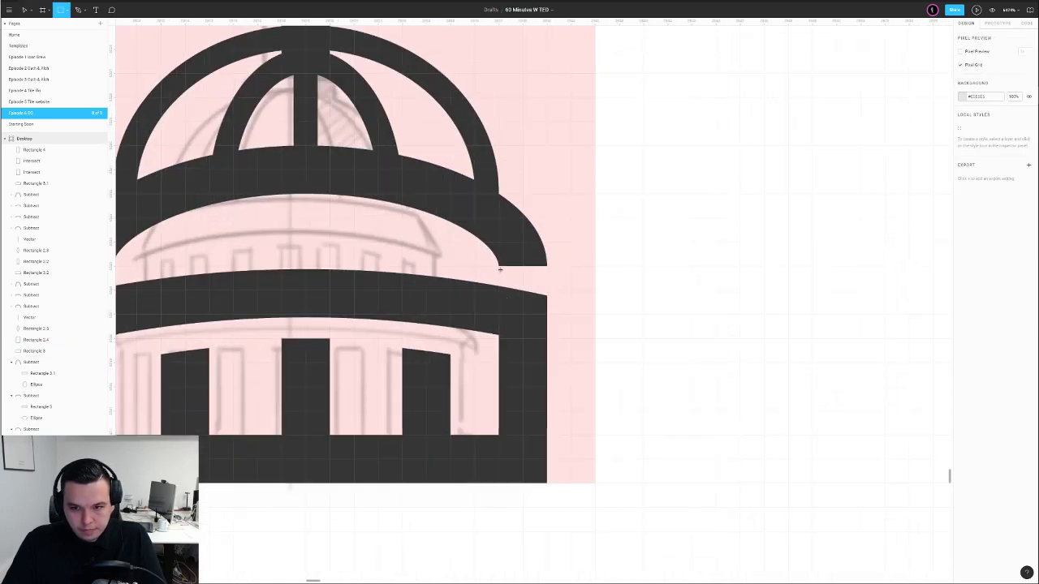
double_click(499, 267)
key(Escape)
key(Delete)
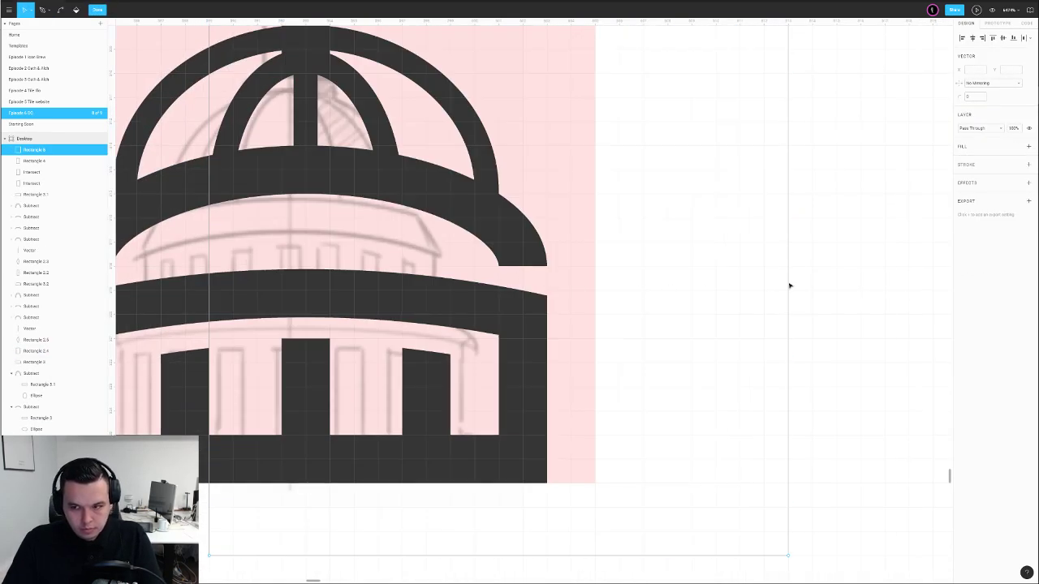
key(r)
drag(499, 267, 271, 269)
key(i)
click(536, 336)
Set the dome's central vertical line to stroke width 2
scroll(345, 269, down, 5)
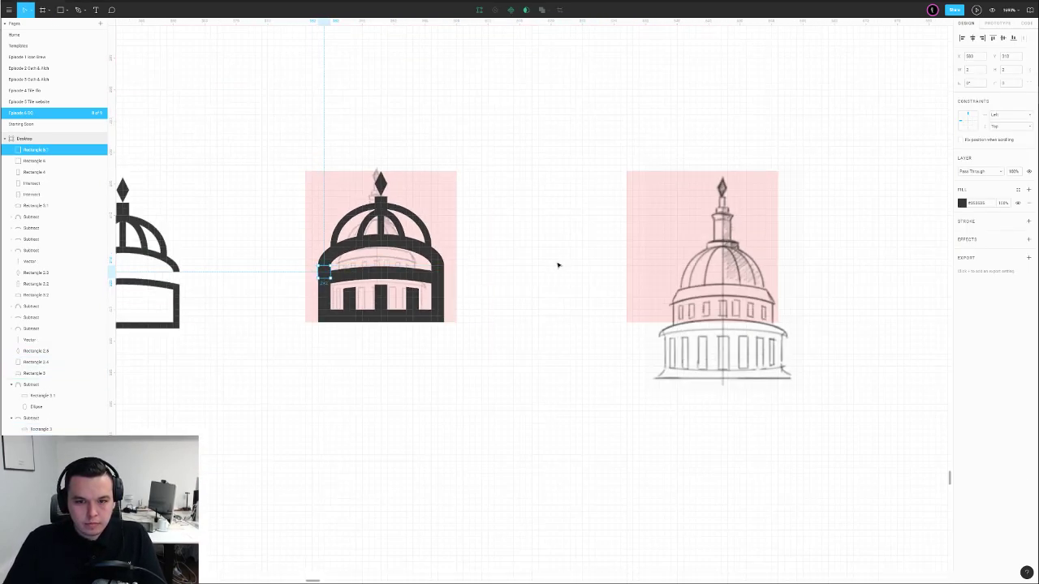
click(554, 265)
drag(515, 249, 613, 325)
scroll(494, 322, up, 3)
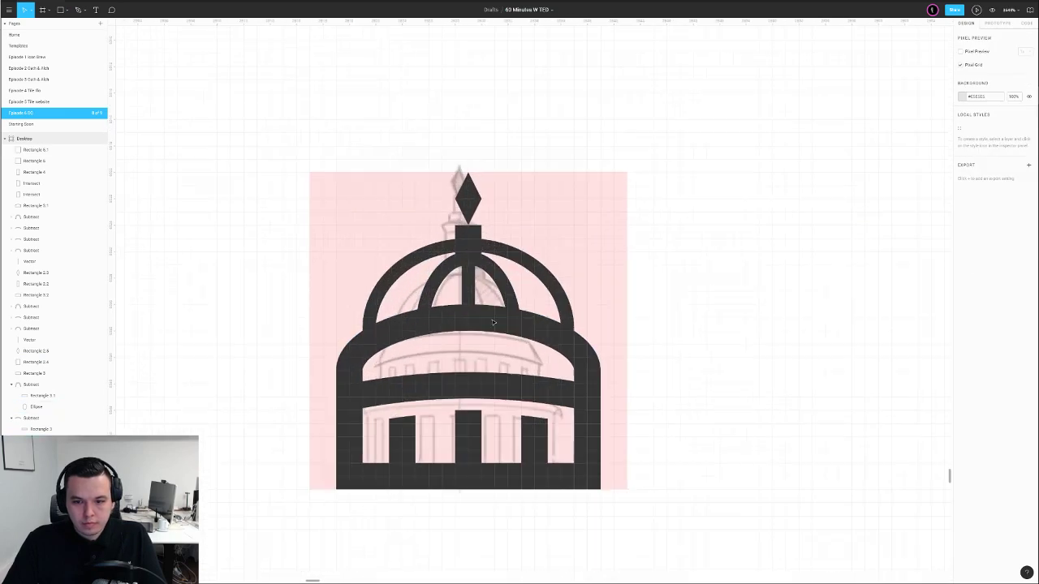
click(468, 278)
key(Return)
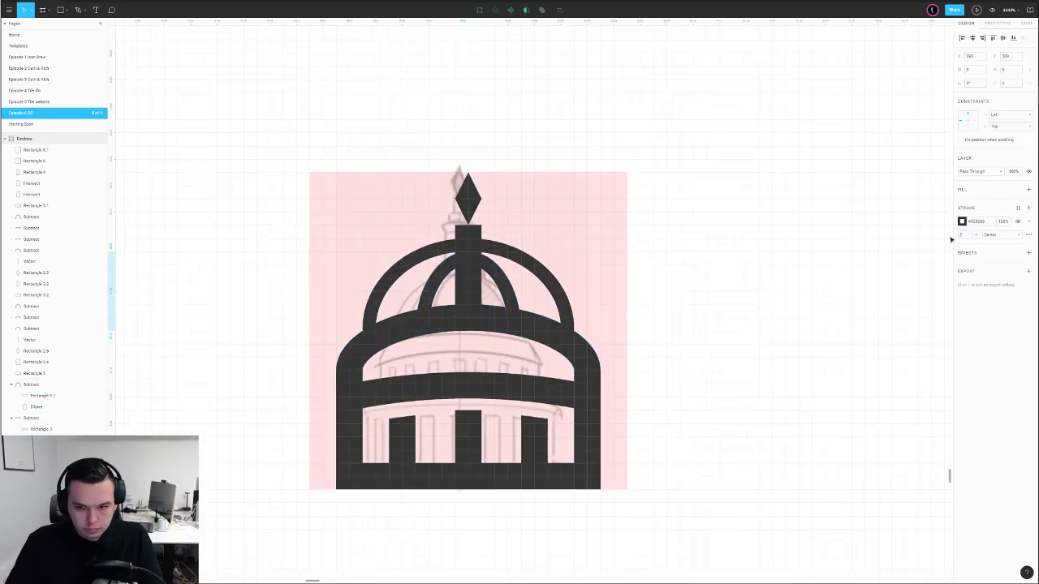
Enlarge the outer and inner dome arcs (inner to 10.67 × 8) with stroke width 2
click(445, 247)
drag(446, 237, 446, 221)
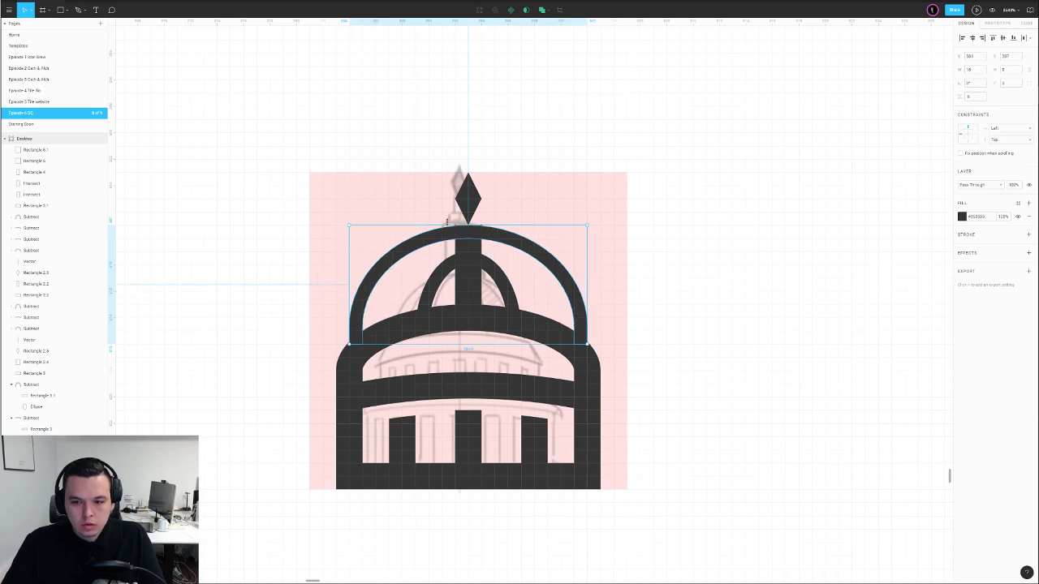
click(447, 266)
drag(481, 253, 482, 232)
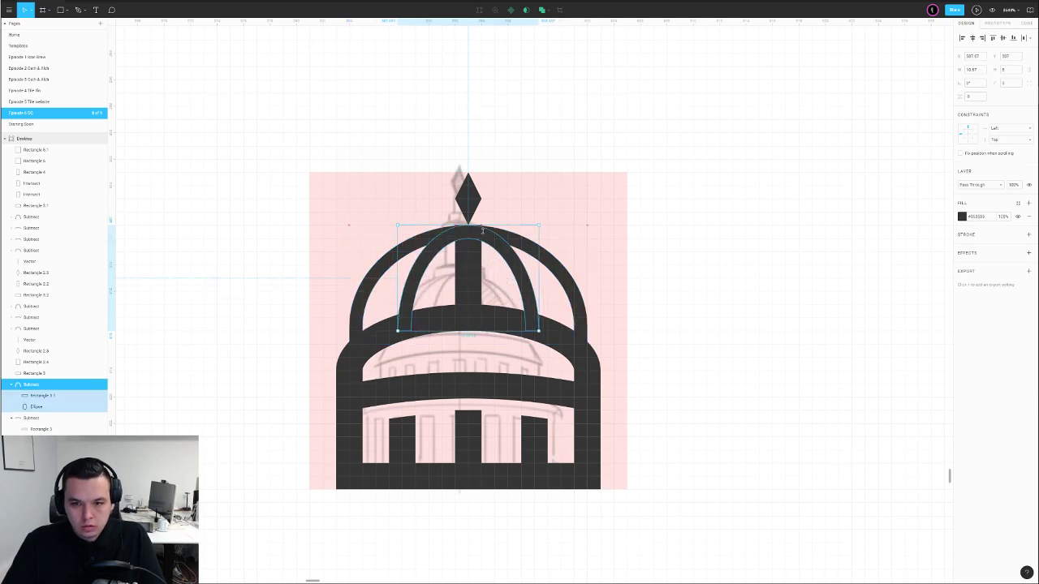
ctrl+click(509, 254)
ctrl+shift+click(524, 241)
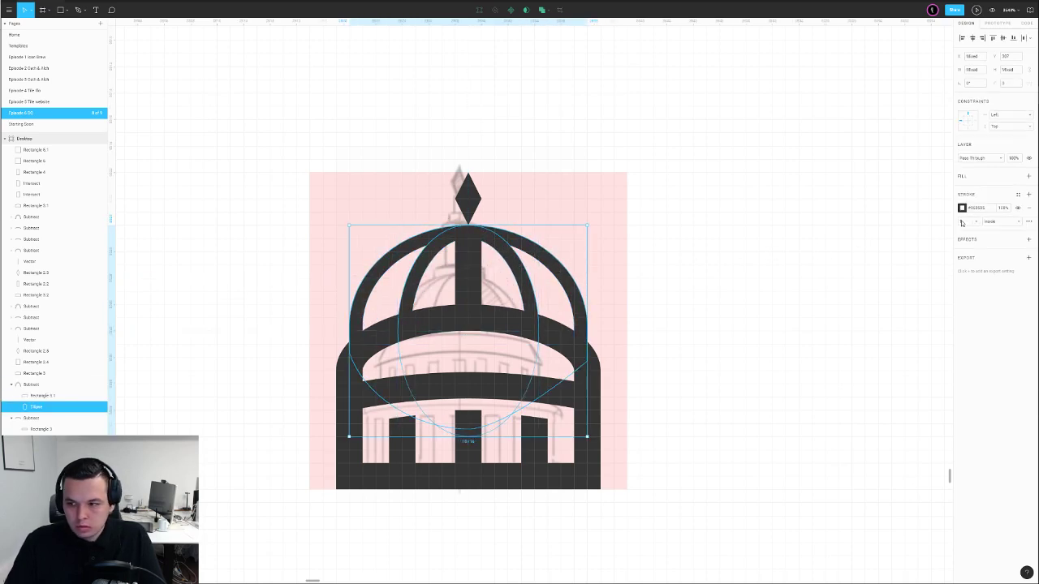
text(2)
key(Return)
Shrink both dome arcs proportionally from the top
click(671, 251)
click(522, 261)
shift+click(495, 241)
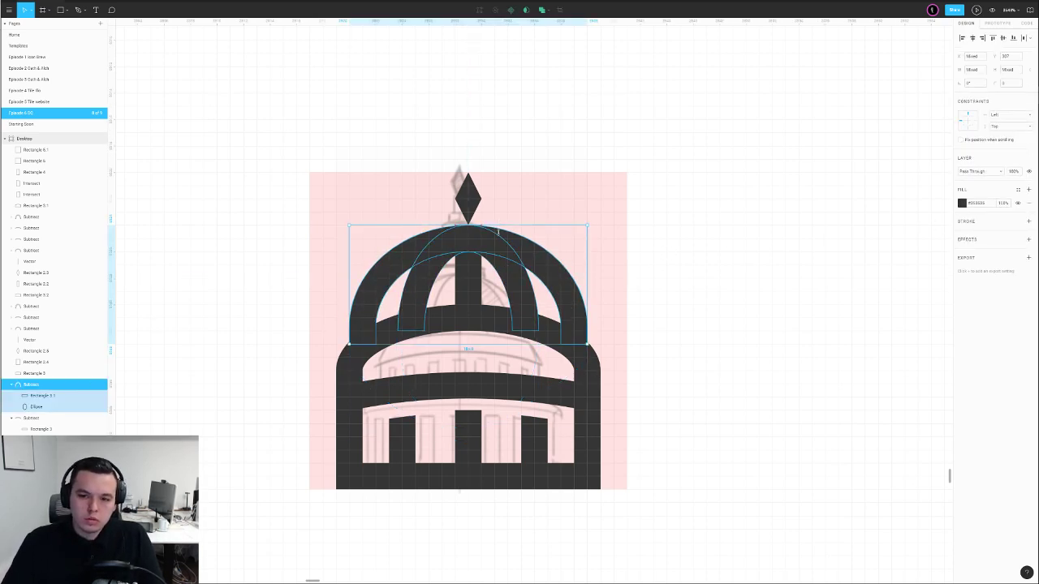
drag(499, 230, 531, 239)
Delete the dome's vertical centre line
click(648, 249)
click(468, 290)
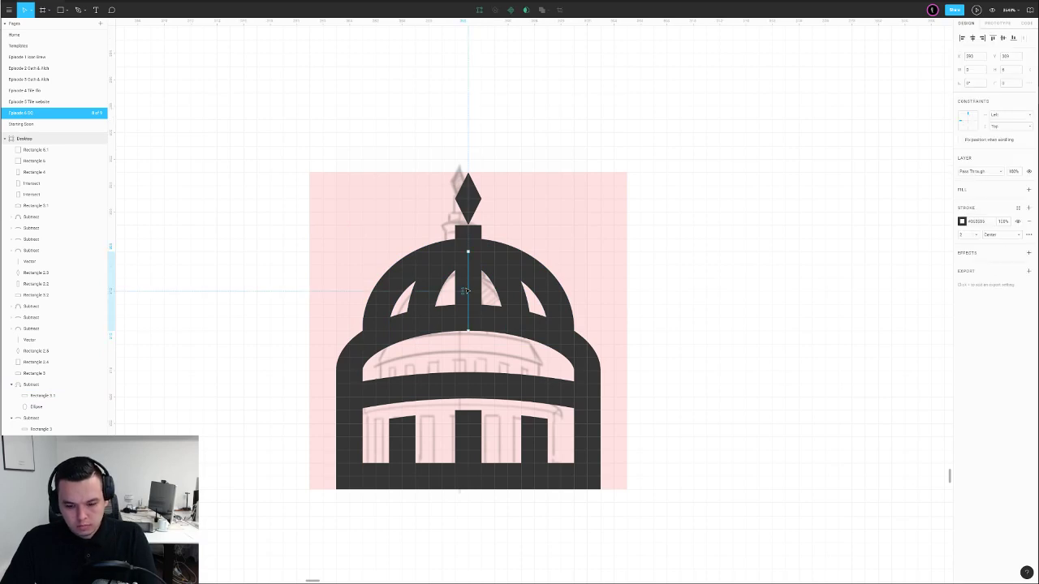
key(Delete)
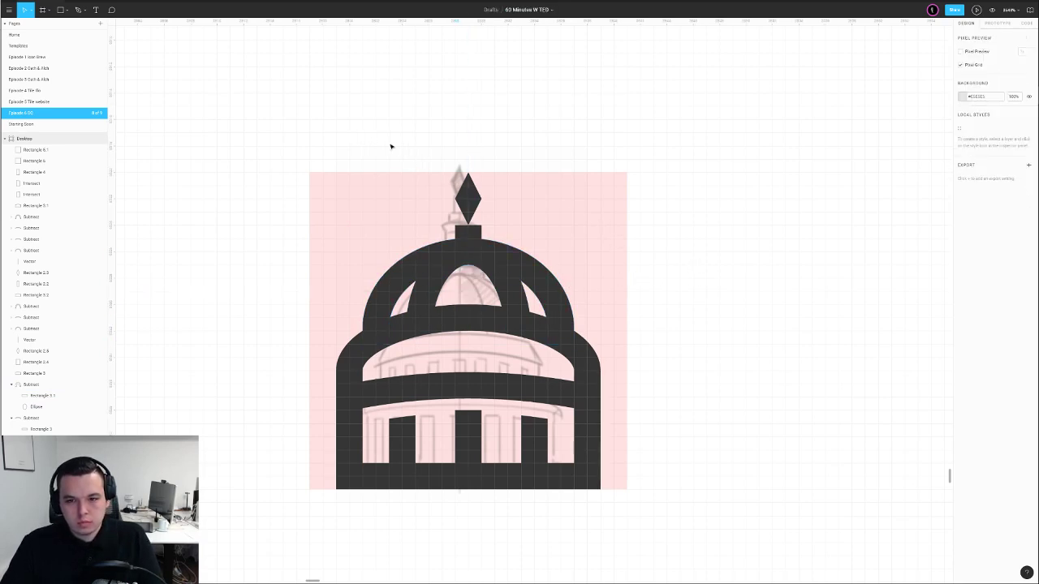
Group all the dome shapes and Alt-drag a copy below the icons
drag(286, 130, 660, 487)
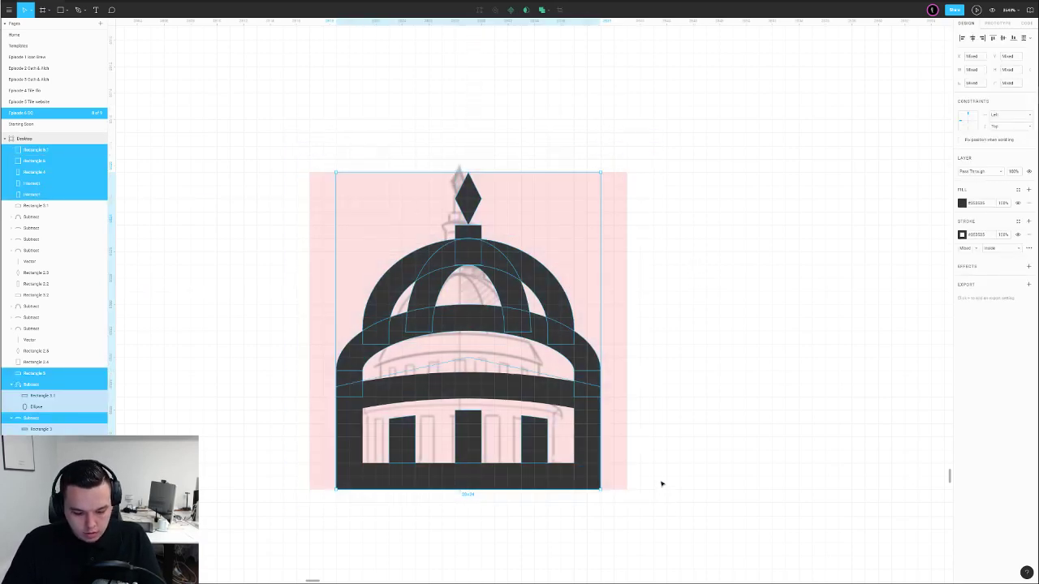
key(ctrl+g)
scroll(675, 455, down, 5)
scroll(561, 552, down, 5)
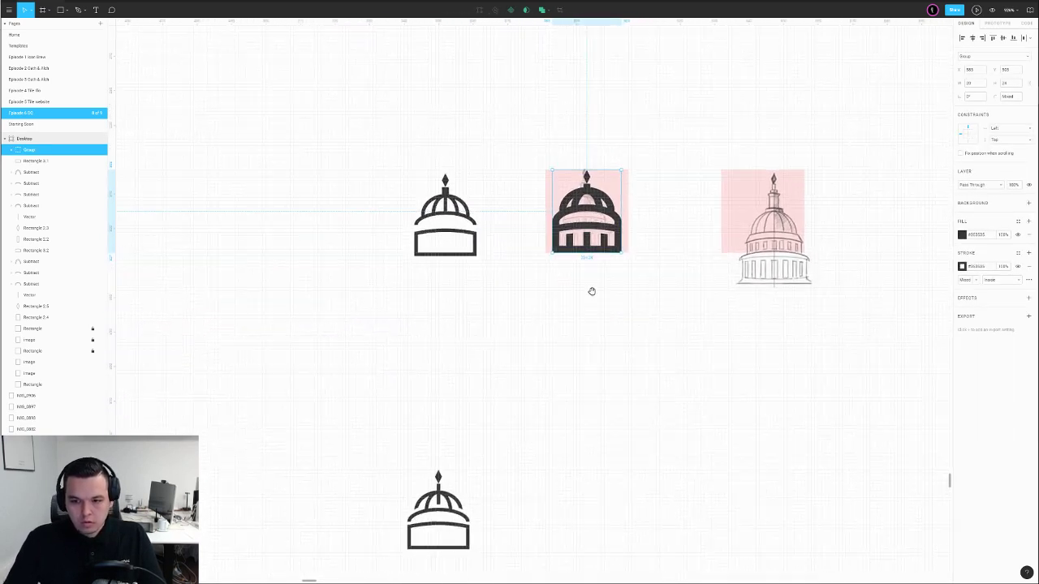
drag(598, 228, 625, 473)
Move the copied dome icon lower and to the left at 100% zoom
click(716, 445)
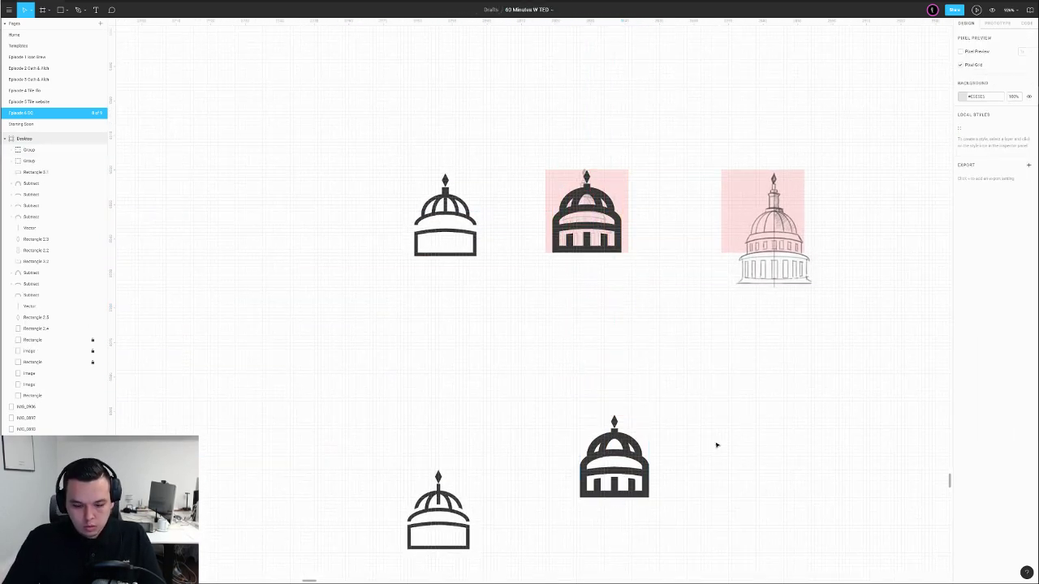
key(ctrl+0)
drag(539, 318, 459, 362)
click(526, 334)
scroll(492, 318, up, 8)
drag(473, 314, 520, 410)
scroll(513, 373, up, 4)
scroll(566, 355, up, 4)
Ungroup the copied dome and nudge the upper arc down and lower arc up one unit
click(547, 178)
key(ctrl+shift+g)
click(691, 195)
click(609, 269)
key(Down)
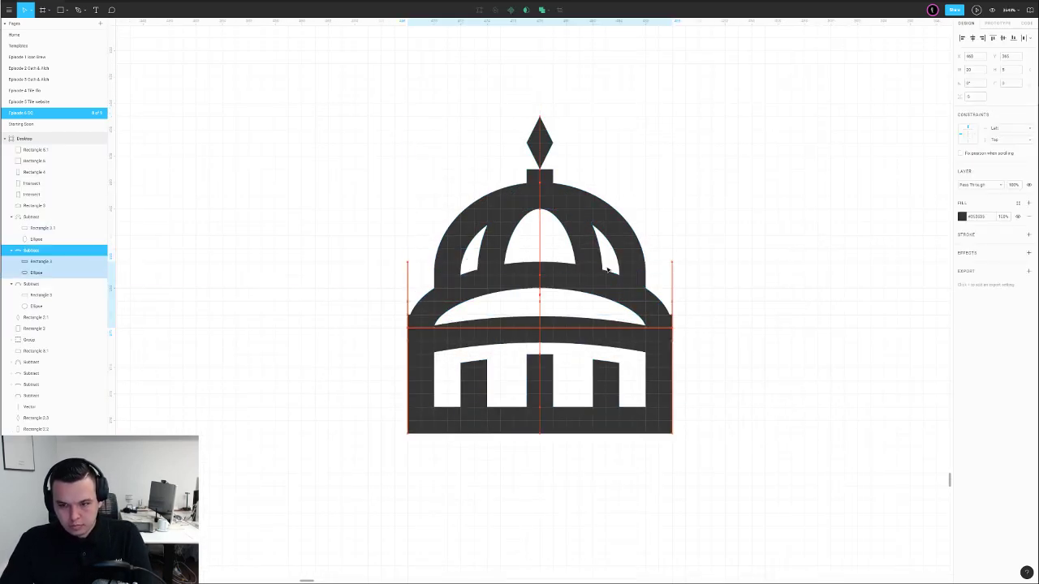
click(725, 244)
click(530, 278)
key(Up)
click(736, 241)
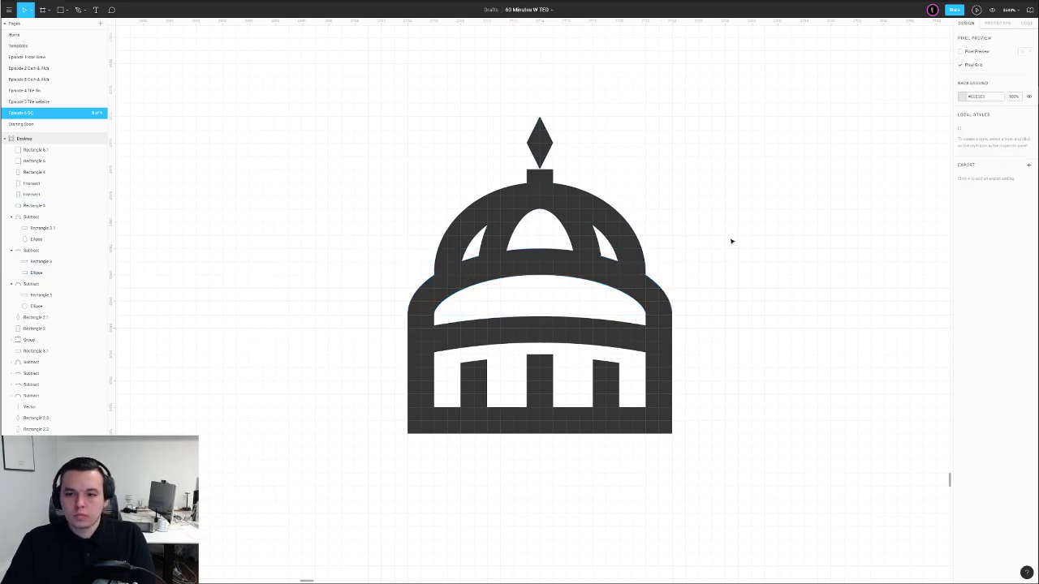
Narrow the inner arch by pulling its left edge inward
click(578, 223)
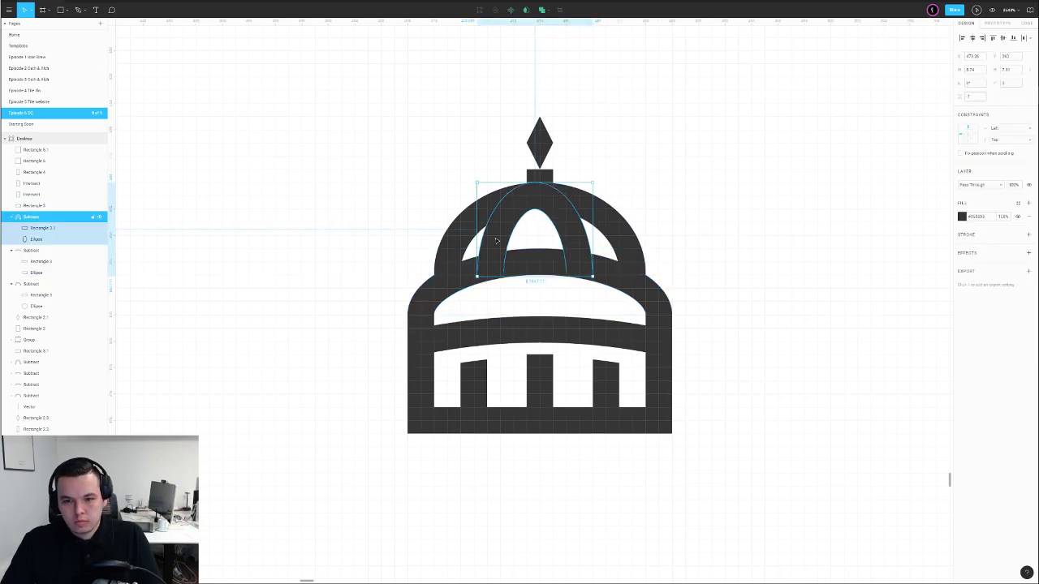
drag(478, 236, 481, 236)
click(624, 175)
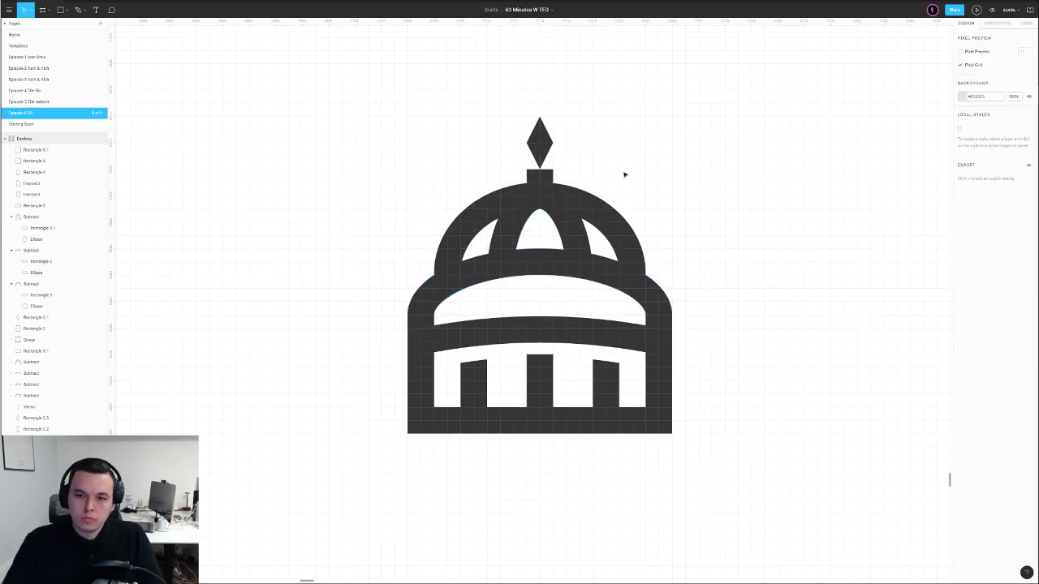
key(shift+0)
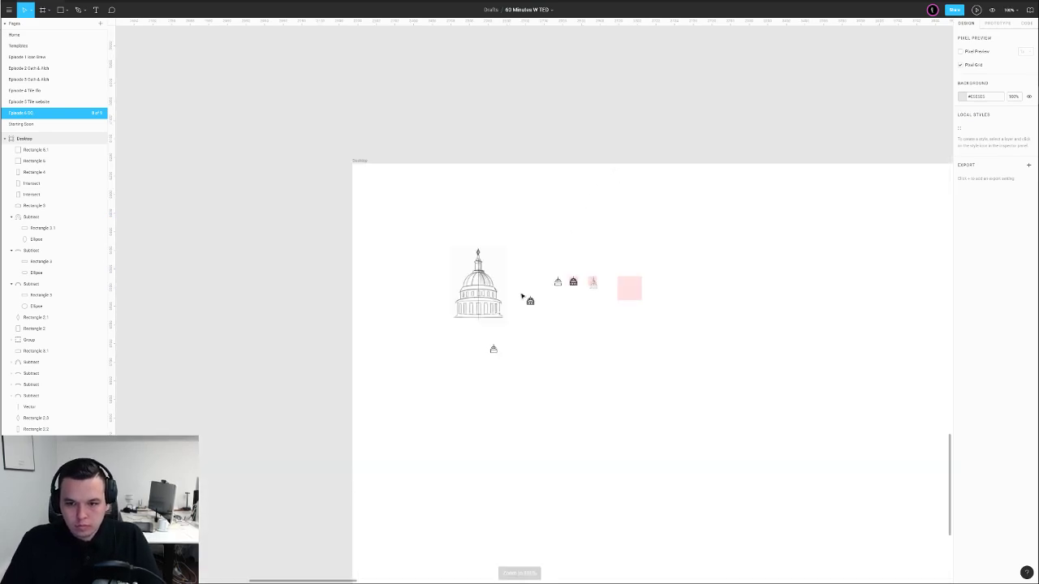
drag(519, 292, 534, 307)
scroll(534, 307, up, 5)
scroll(532, 314, up, 3)
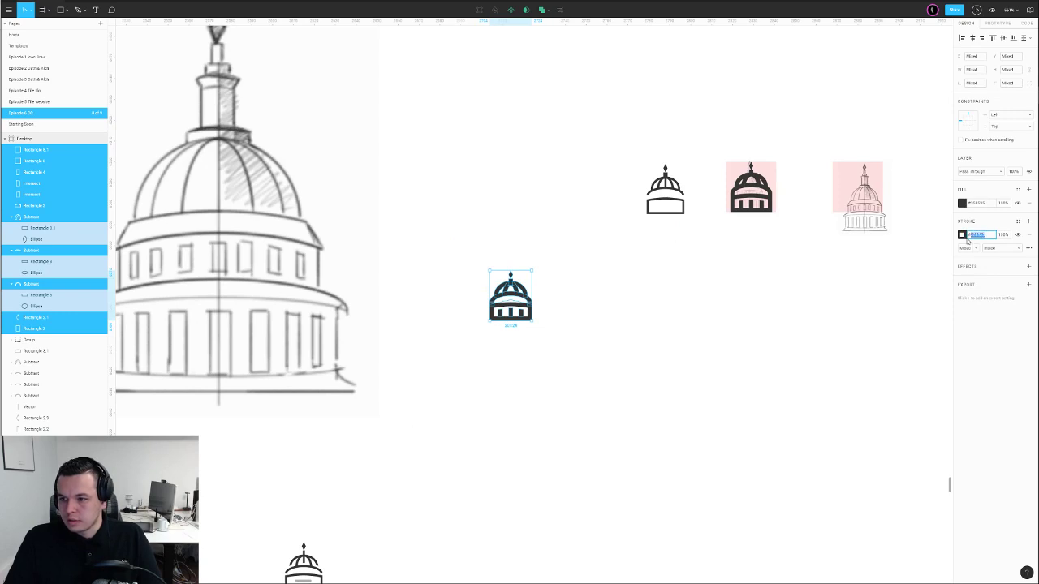
click(965, 237)
click(754, 372)
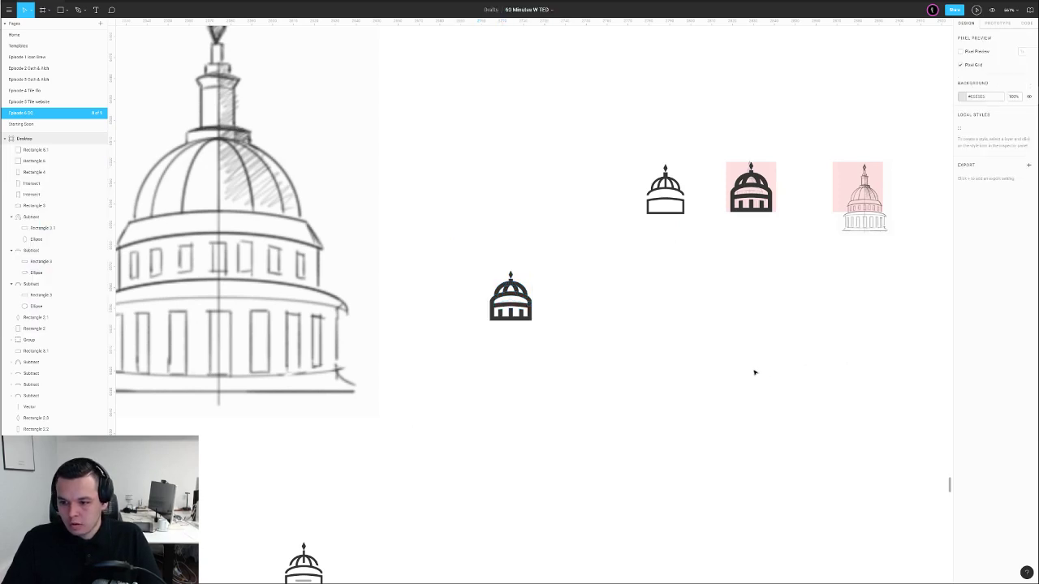
scroll(771, 372, down, 2)
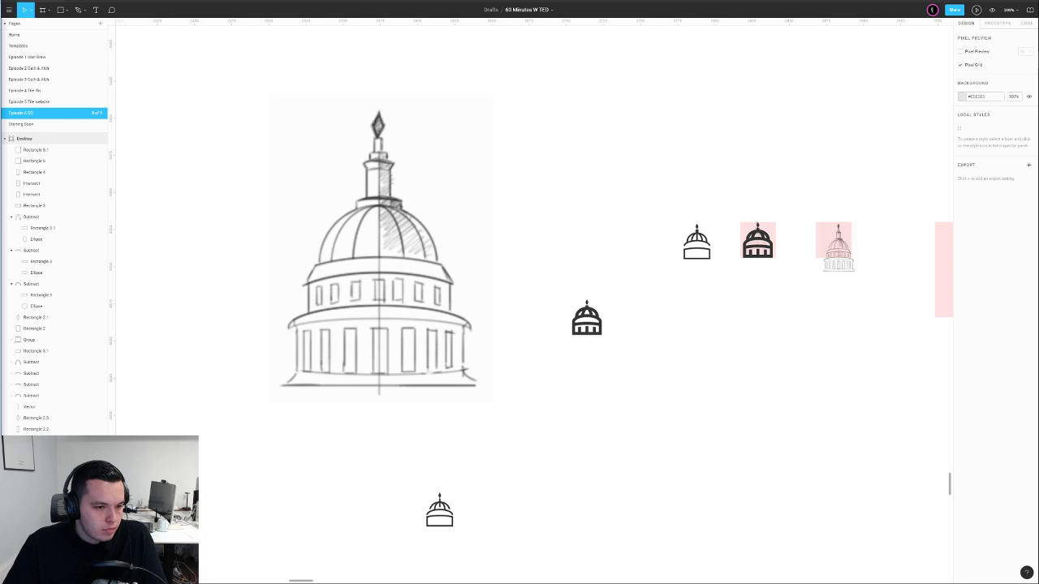
Paste the Washington Wizards colour palette image and scale it down beside the icons
click(469, 229)
key(ctrl+v)
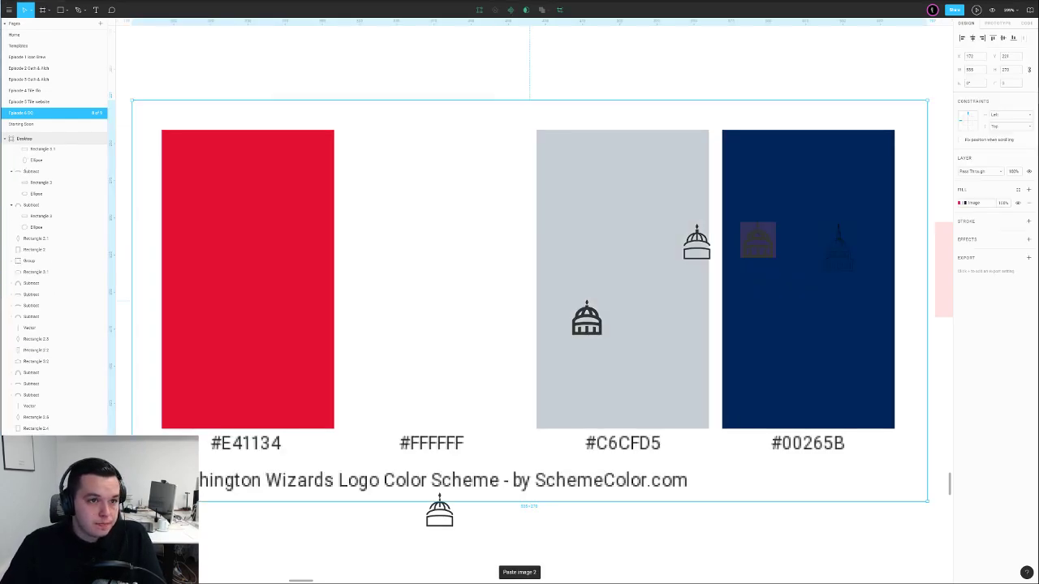
click(279, 83)
scroll(369, 112, down, 5)
click(371, 123)
drag(382, 102, 388, 181)
drag(423, 211, 492, 257)
scroll(439, 234, up, 5)
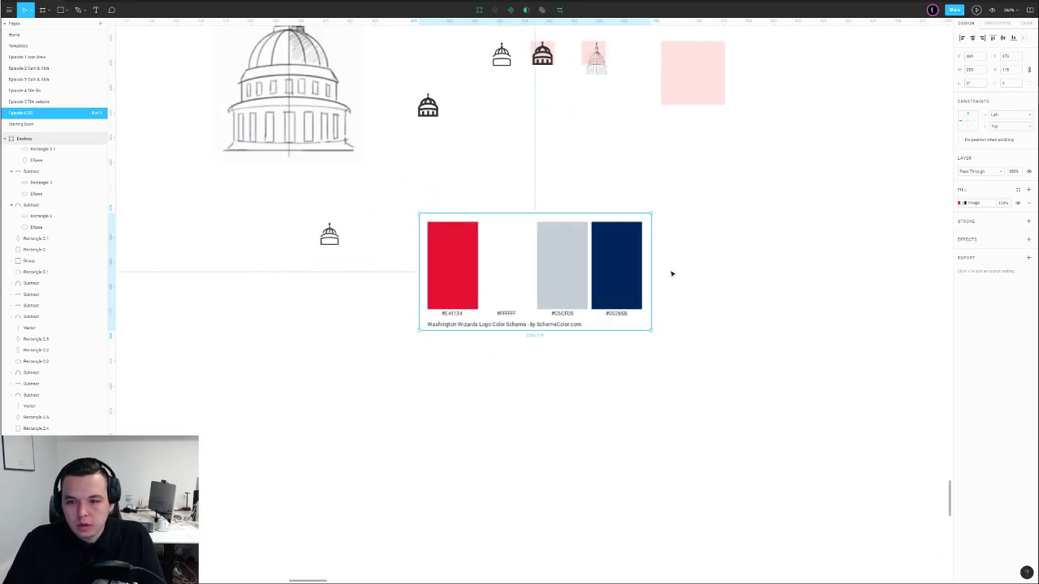
drag(639, 272, 517, 166)
drag(472, 104, 509, 188)
scroll(509, 232, up, 5)
Move the small dome below the palette and delete the top outline dome
drag(416, 194, 393, 412)
scroll(469, 336, down, 5)
drag(455, 168, 481, 236)
key(Delete)
Alt-drag a copy of the dark solid dome icon to the right
drag(320, 330, 365, 379)
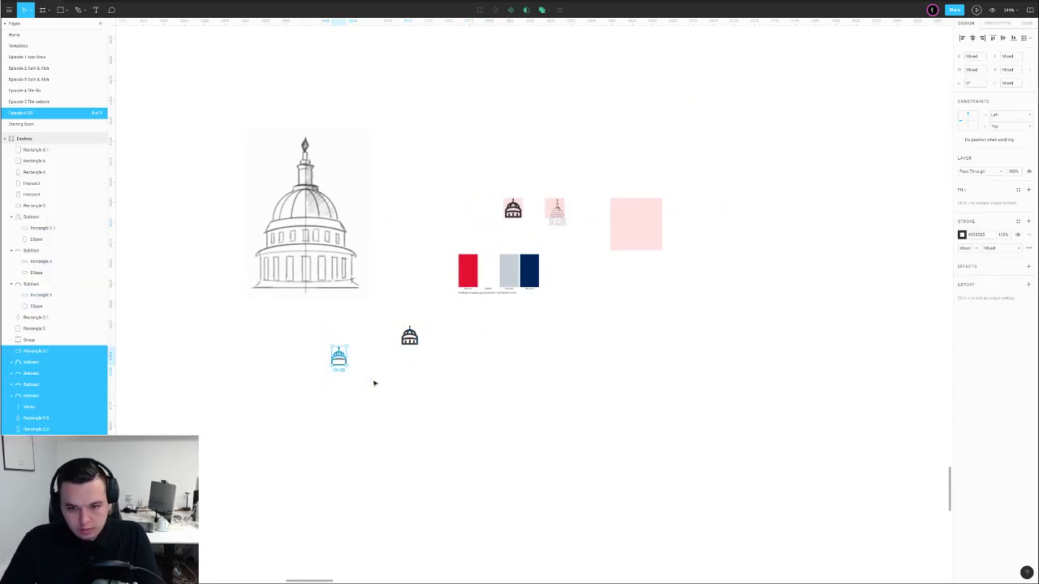
drag(375, 306, 437, 377)
drag(414, 342, 448, 341)
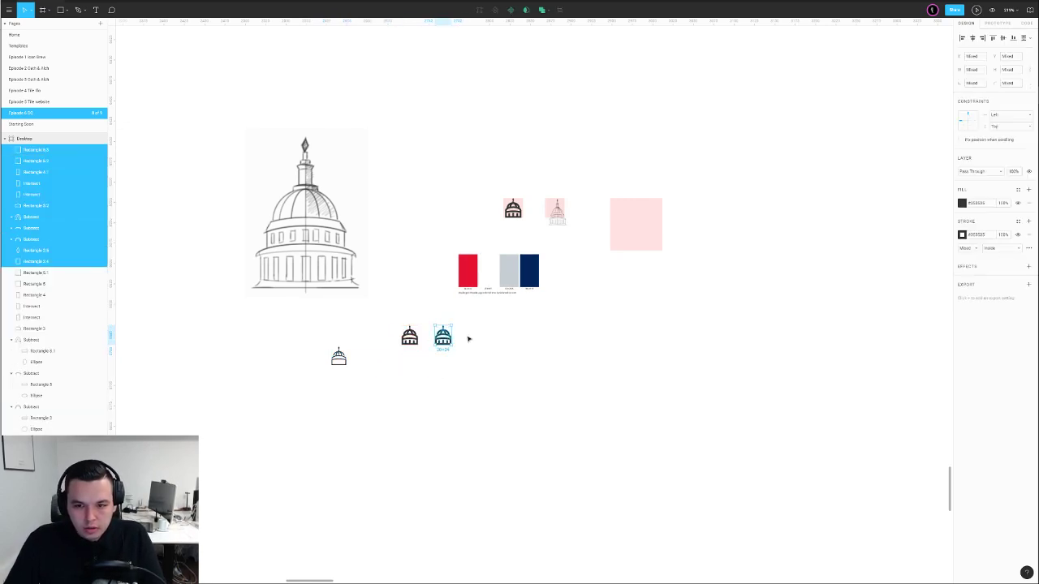
Give the right icon's three arc ellipses and Rectangle 3.2 stroke width 1
click(468, 339)
scroll(437, 334, up, 5)
scroll(439, 332, up, 5)
ctrl+click(507, 323)
ctrl+shift+click(530, 324)
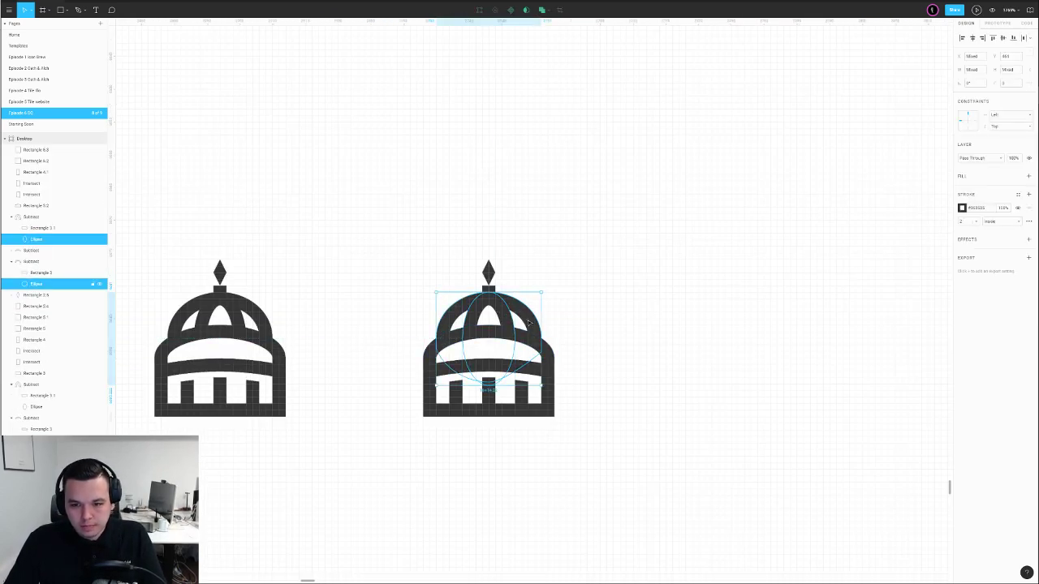
ctrl+shift+click(544, 361)
ctrl+shift+click(537, 379)
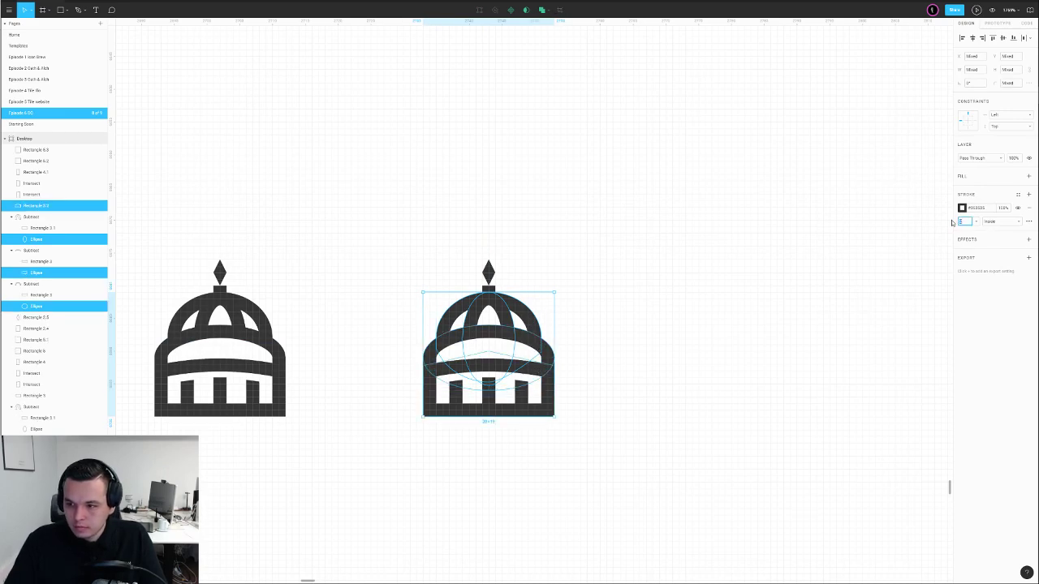
key(Return)
click(562, 339)
Narrow the side squares Rectangle 5.2 and Rectangle 6.3 to 1 wide
scroll(502, 361, up, 5)
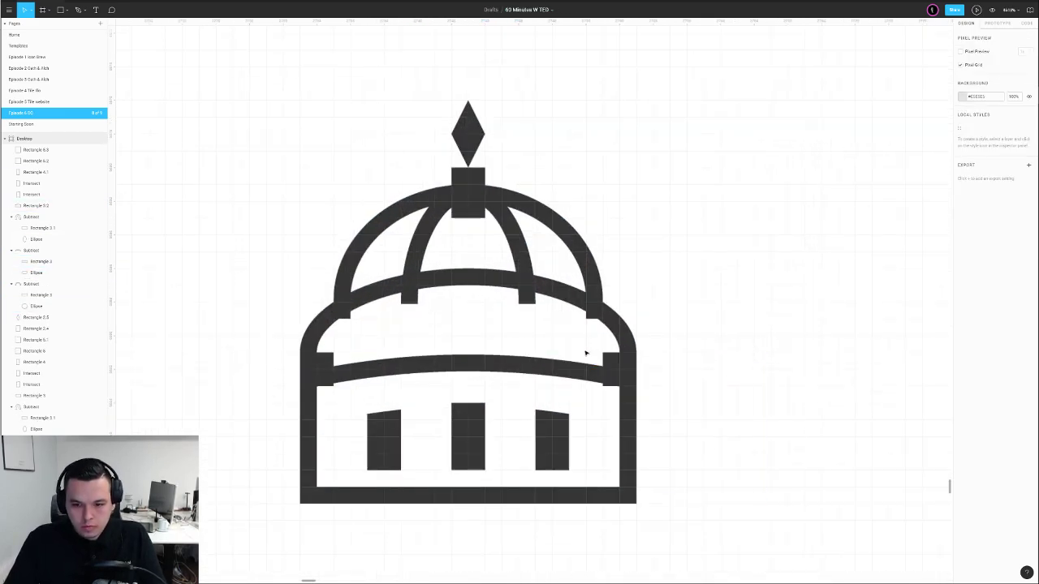
click(613, 367)
double_click(612, 367)
key(Escape)
drag(603, 366, 619, 366)
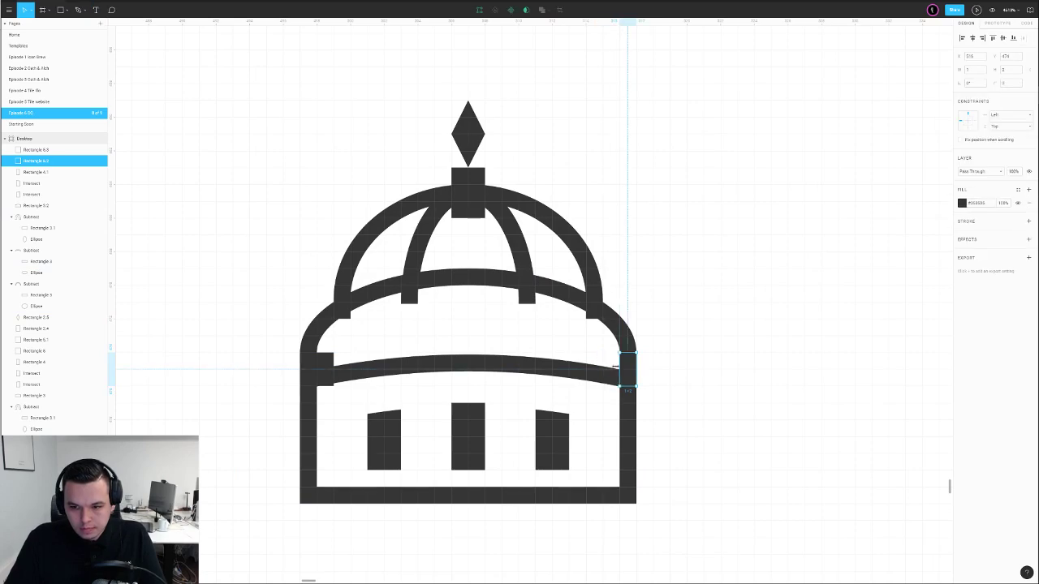
click(316, 360)
drag(333, 363, 317, 363)
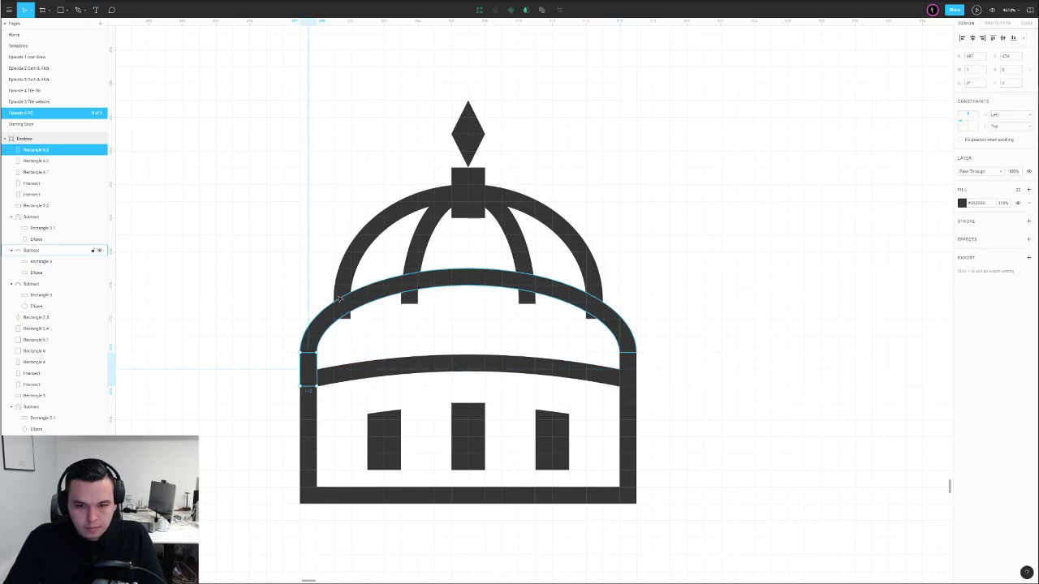
Nudge Rectangle 3 up one unit and shorten the block atop the dome to height 2
click(34, 305)
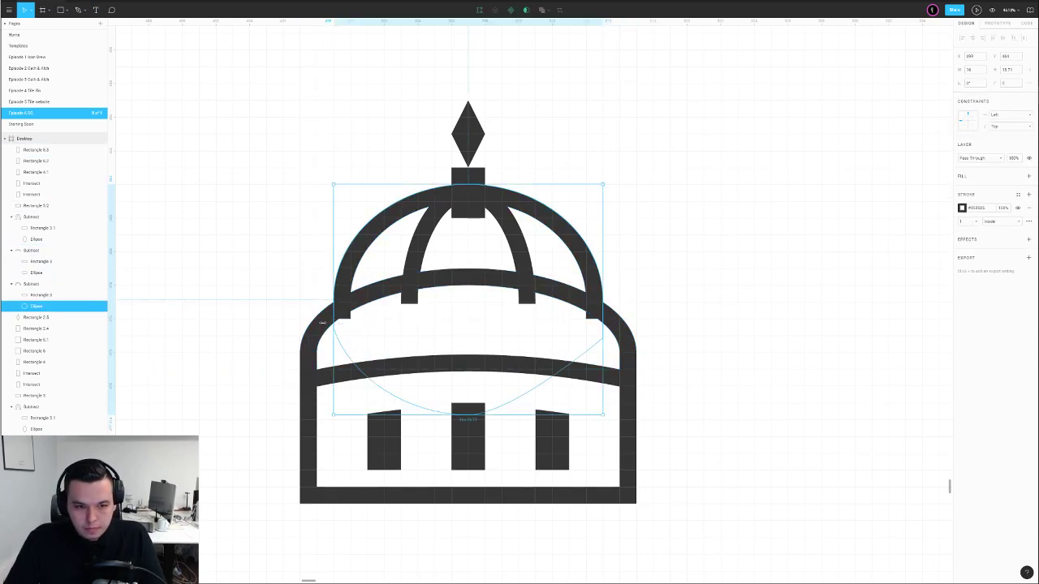
click(34, 299)
key(Up)
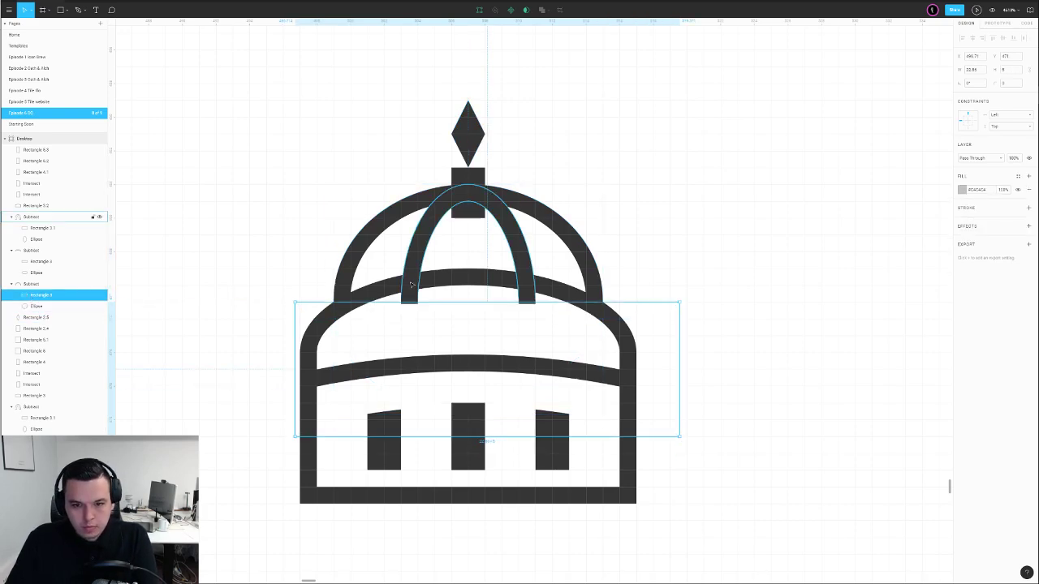
double_click(415, 280)
click(42, 228)
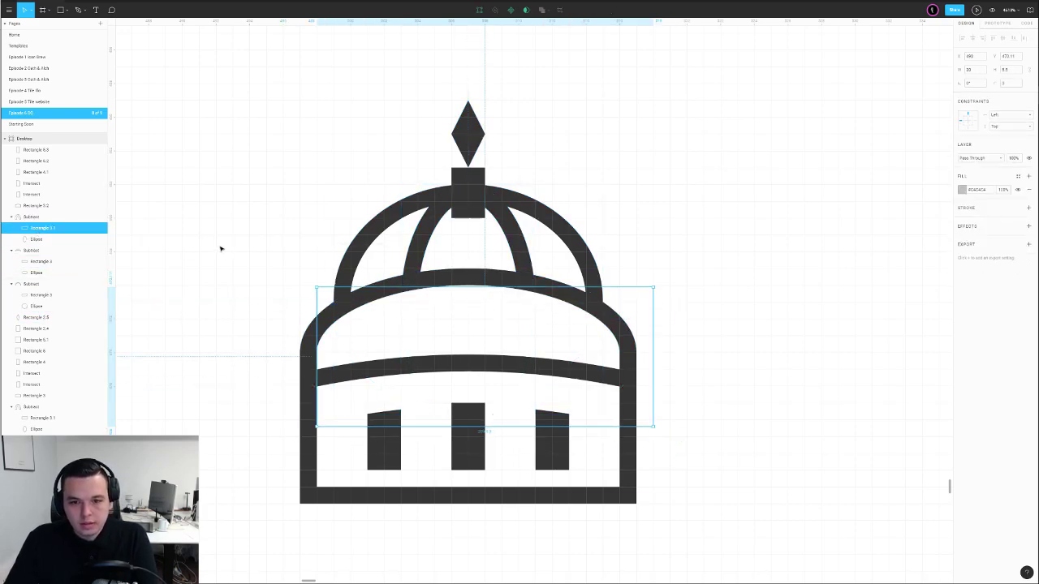
click(264, 237)
click(479, 185)
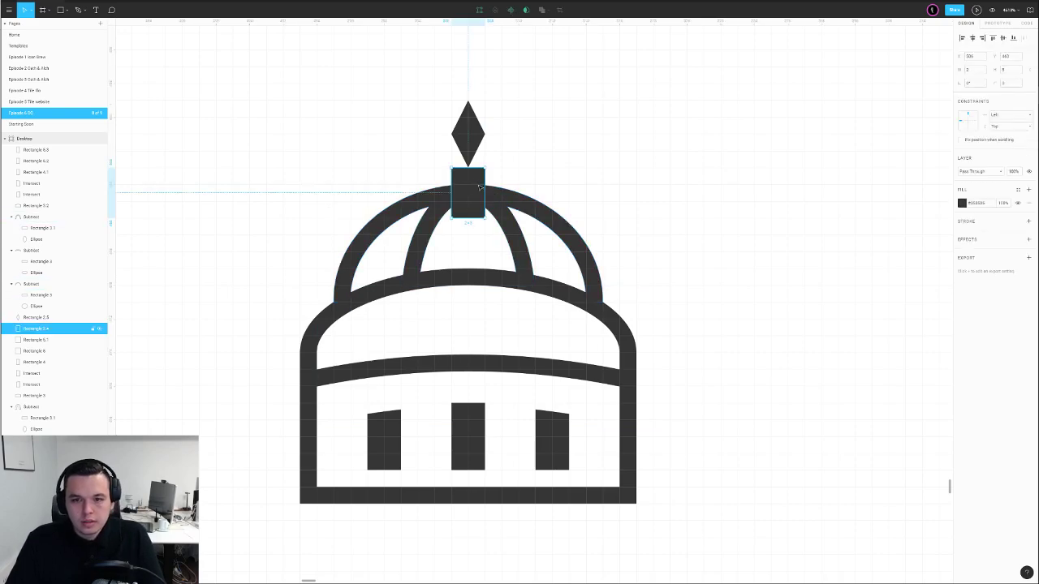
drag(472, 210, 486, 183)
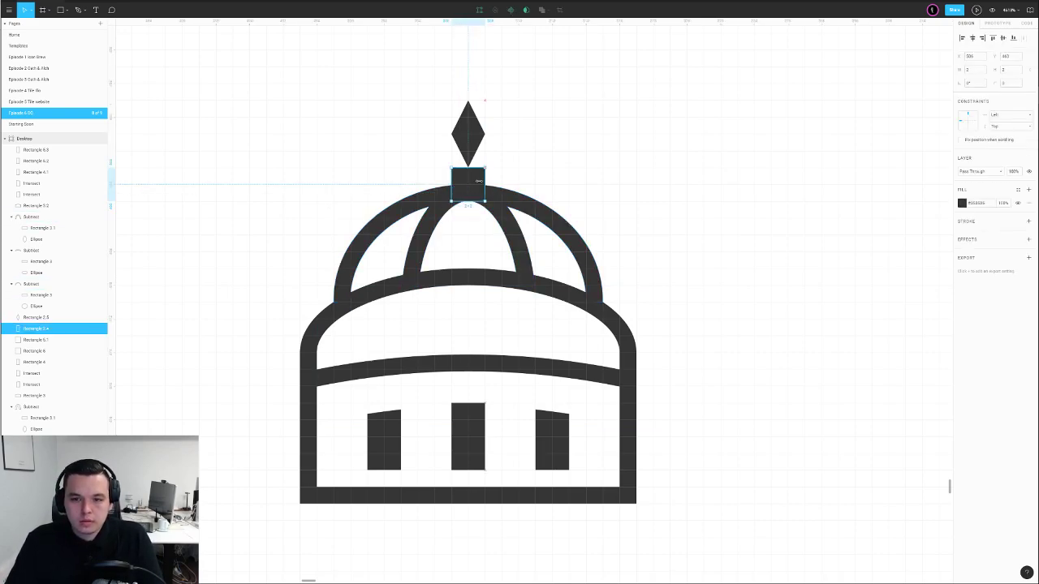
Raise the tops of the right and middle windows by one unit
double_click(564, 426)
key(Up)
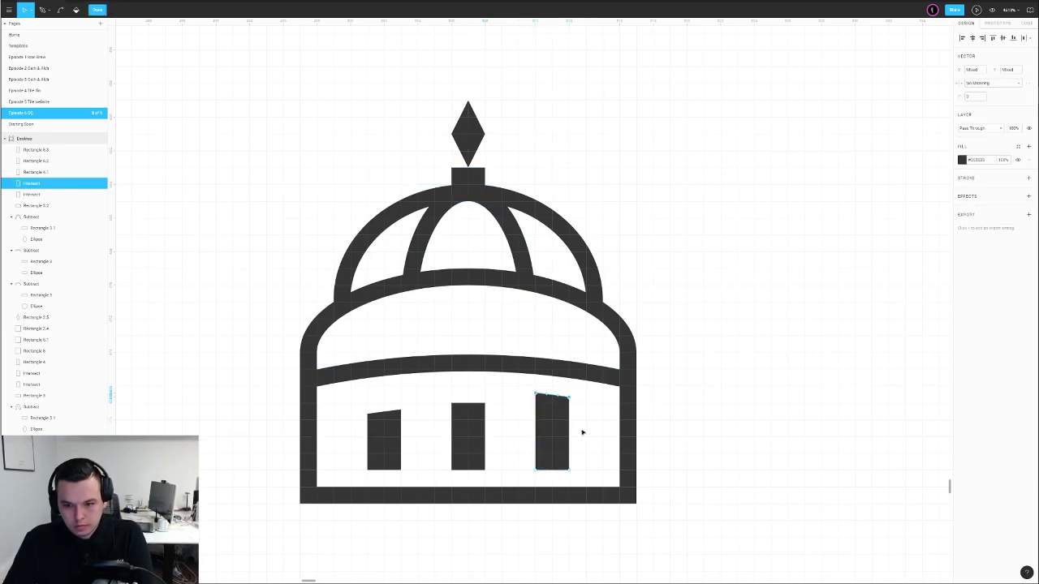
key(Escape)
key(Escape)
double_click(463, 433)
drag(444, 393, 524, 416)
key(Up)
key(Escape)
key(Escape)
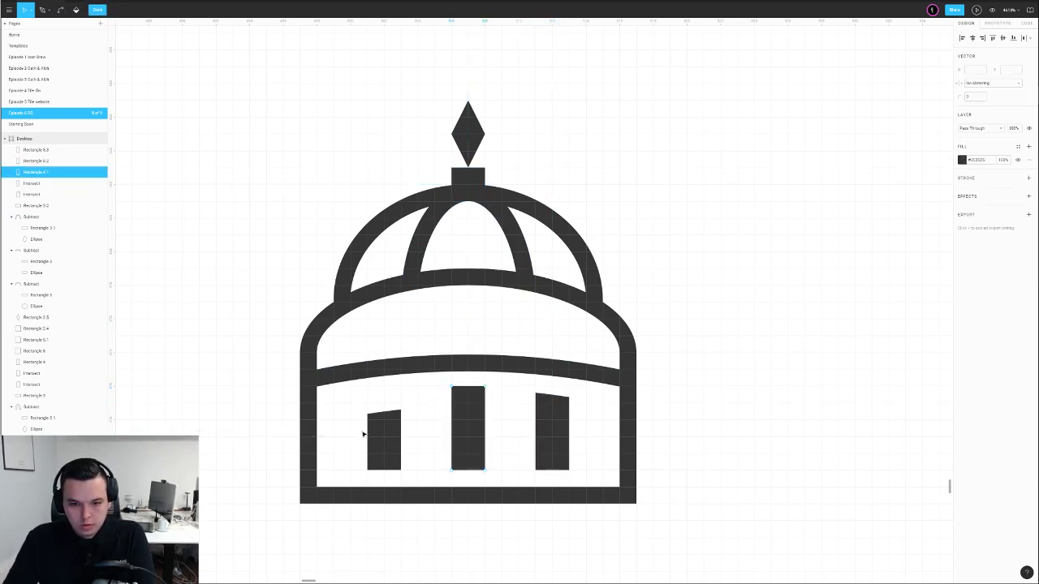
Raise the left window's top by one unit, undoing an accidental window move
click(383, 436)
double_click(383, 437)
drag(358, 399, 452, 424)
key(Up)
double_click(704, 396)
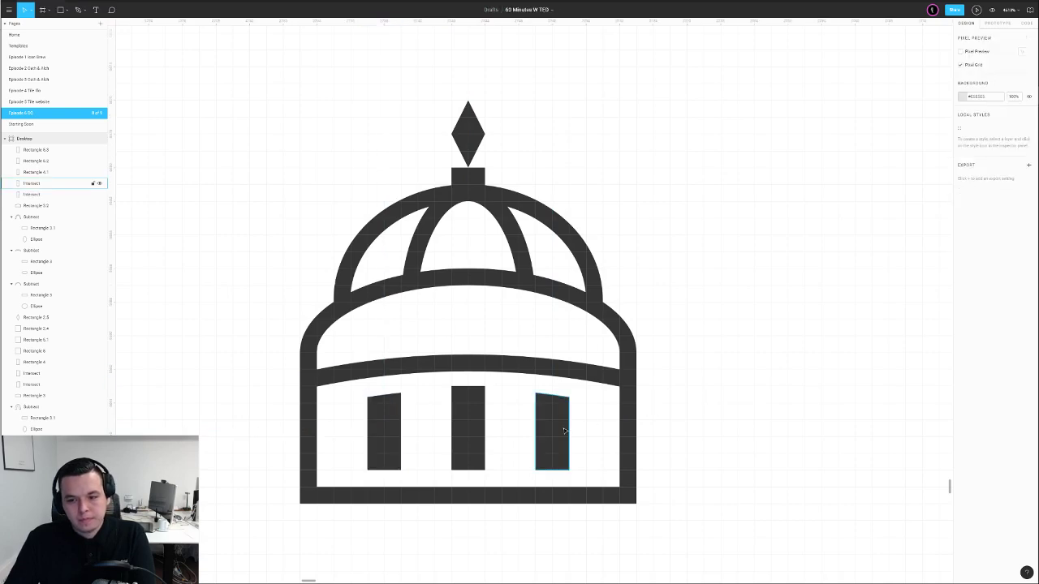
drag(553, 440, 570, 434)
key(ctrl+z)
key(Escape)
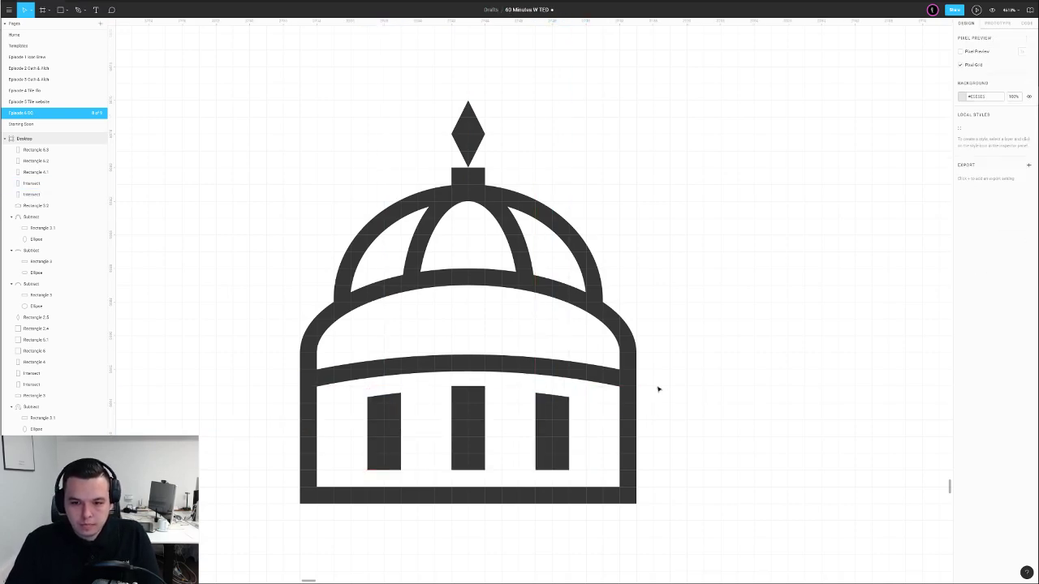
Fully round the top corners of the middle, right and left windows
double_click(468, 430)
drag(959, 98, 968, 98)
key(Escape)
key(Escape)
key(Escape)
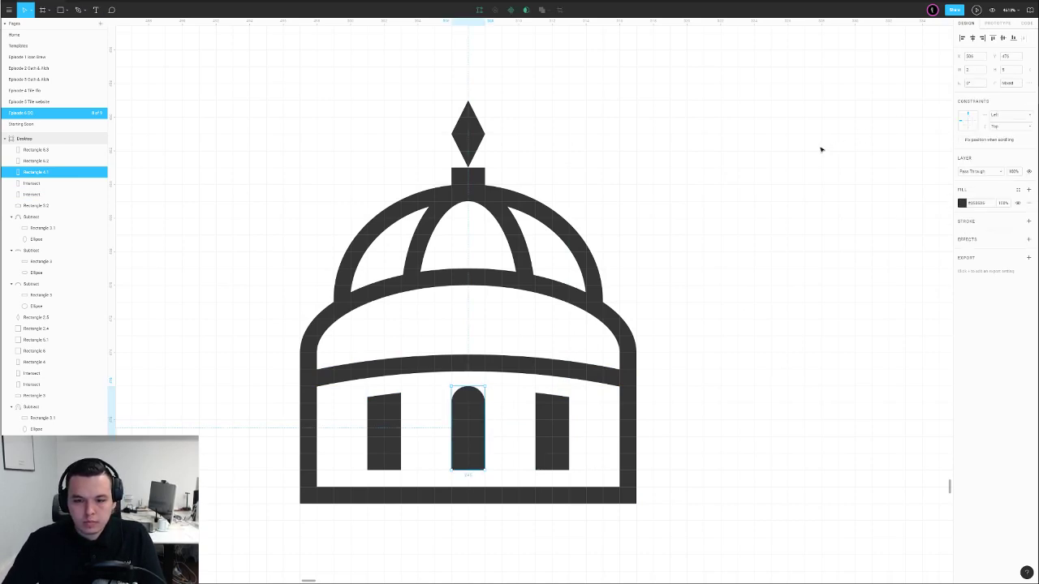
double_click(560, 407)
drag(958, 97, 970, 98)
double_click(389, 424)
drag(333, 376, 456, 408)
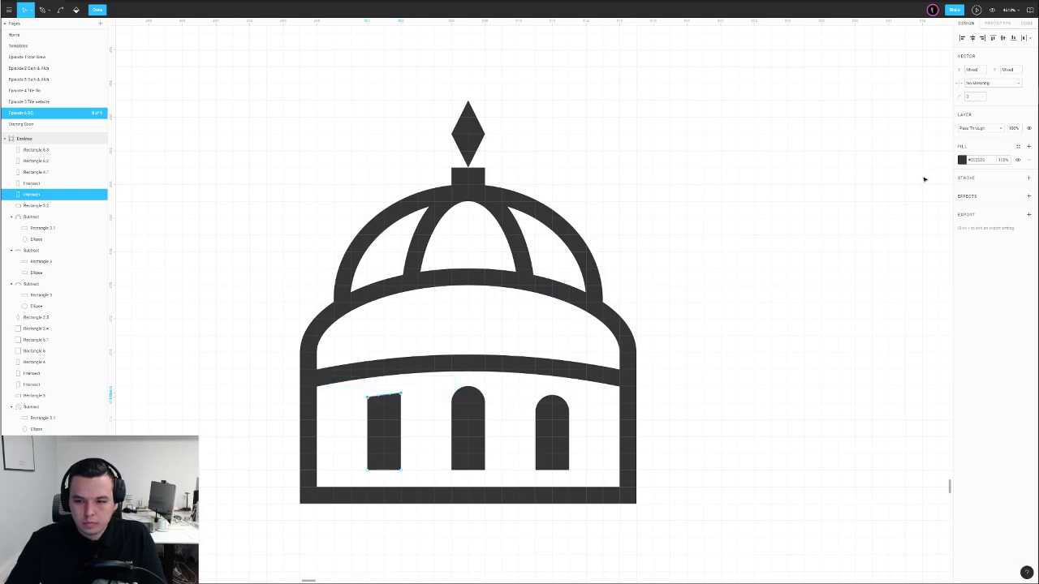
drag(957, 95, 970, 95)
double_click(774, 141)
click(773, 141)
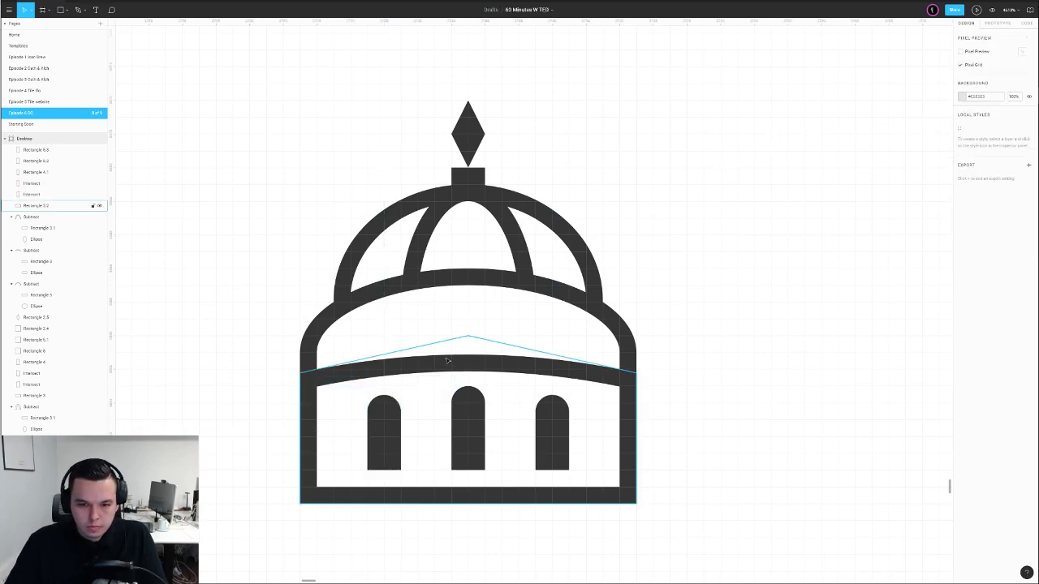
key(shift+0)
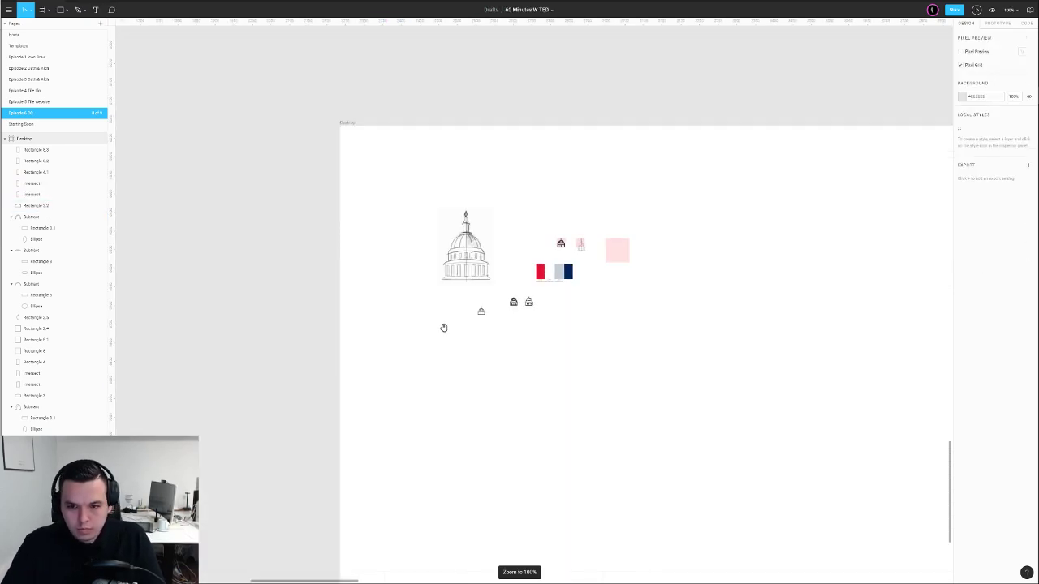
Delete the extra dome icon on the right
drag(444, 327, 380, 363)
scroll(458, 351, up, 5)
drag(496, 297, 456, 356)
click(517, 335)
scroll(481, 334, up, 6)
click(477, 309)
drag(394, 225, 433, 390)
key(Delete)
Duplicate the dome icon to its right and colour the copy with the palette's navy
key(shift+0)
click(425, 317)
click(381, 393)
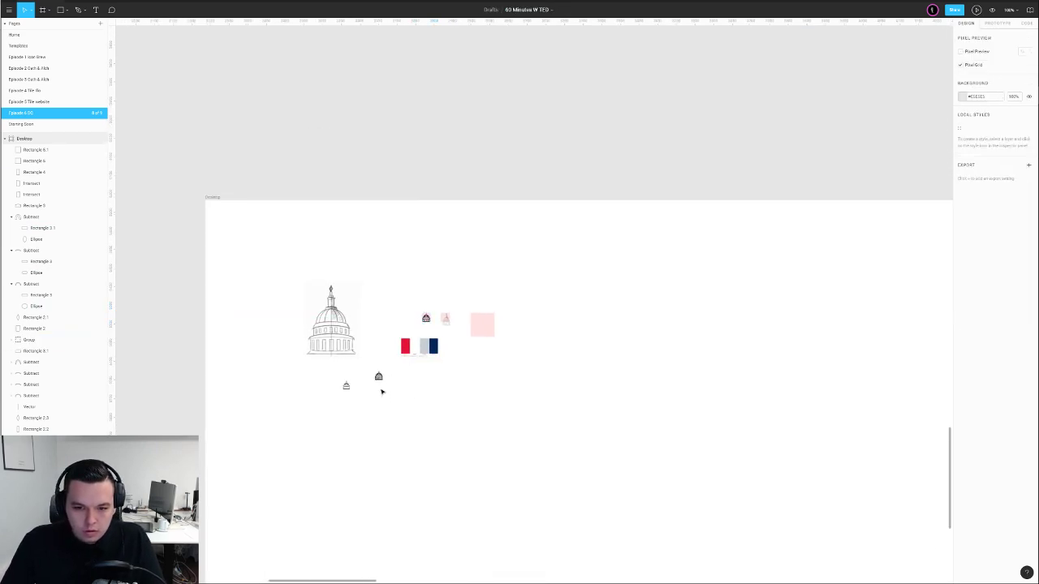
scroll(384, 376, up, 4)
scroll(384, 376, up, 2)
drag(318, 342, 414, 430)
drag(413, 385, 418, 380)
scroll(418, 380, up, 2)
key(i)
click(596, 243)
click(508, 403)
Duplicate the navy dome to its right and brighten the copy's stroke to a vivid blue
drag(440, 337, 399, 422)
click(507, 391)
drag(396, 355, 431, 400)
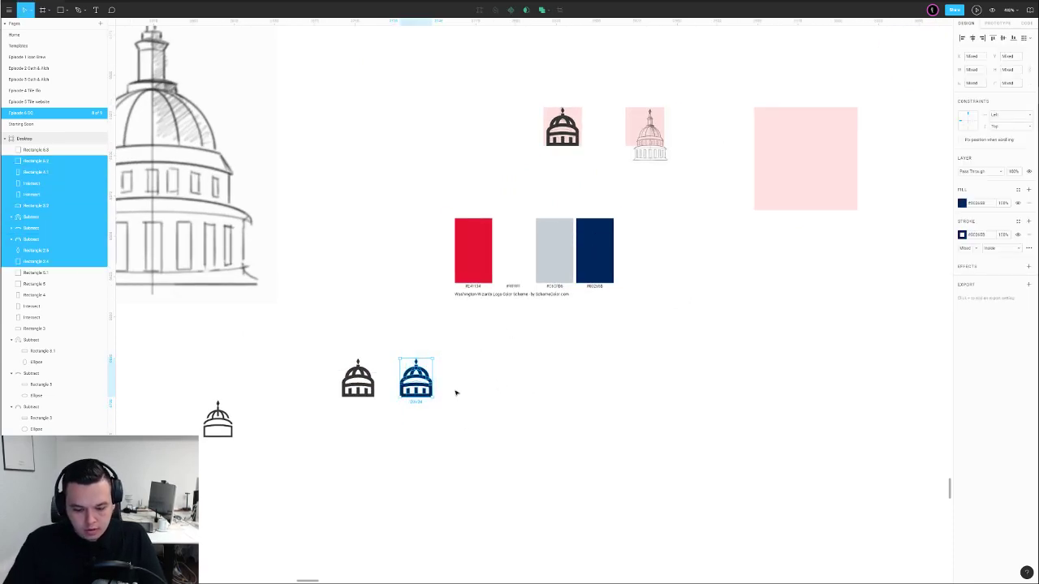
key(shift+1)
click(459, 392)
scroll(459, 392, down, 2)
scroll(519, 332, up, 4)
drag(515, 279, 464, 342)
drag(480, 301, 522, 302)
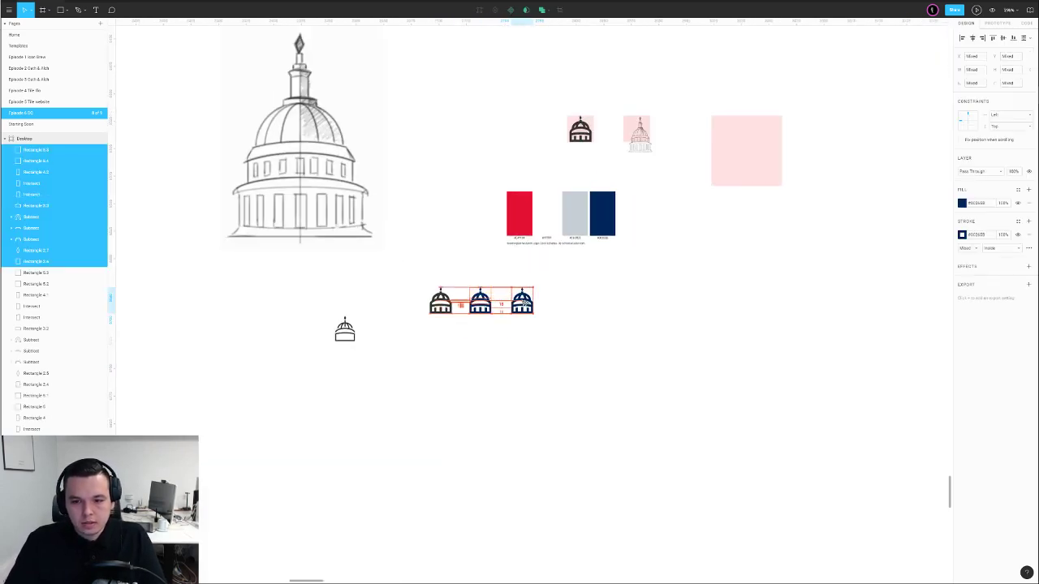
click(962, 236)
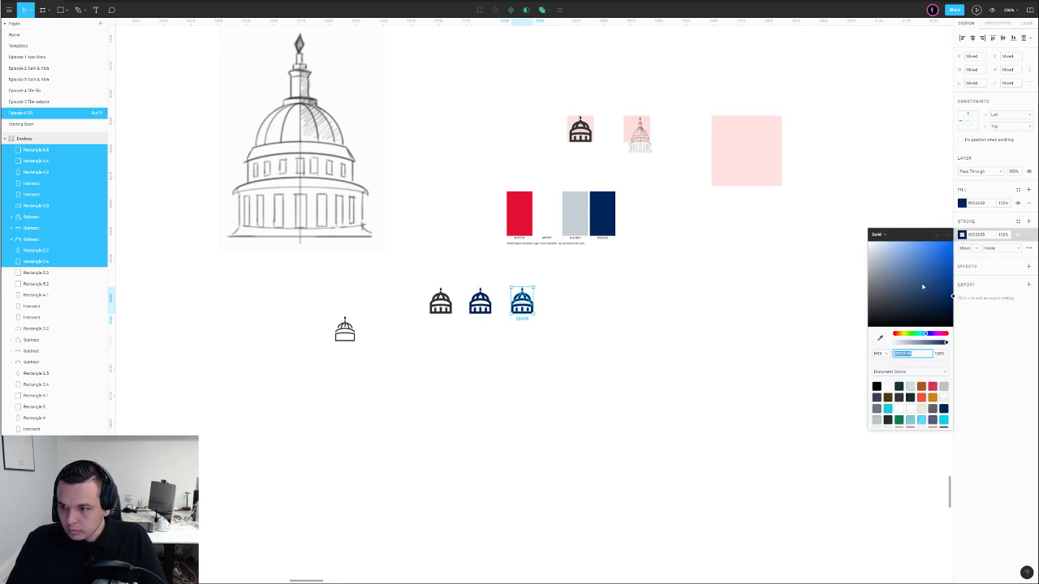
drag(951, 286, 962, 283)
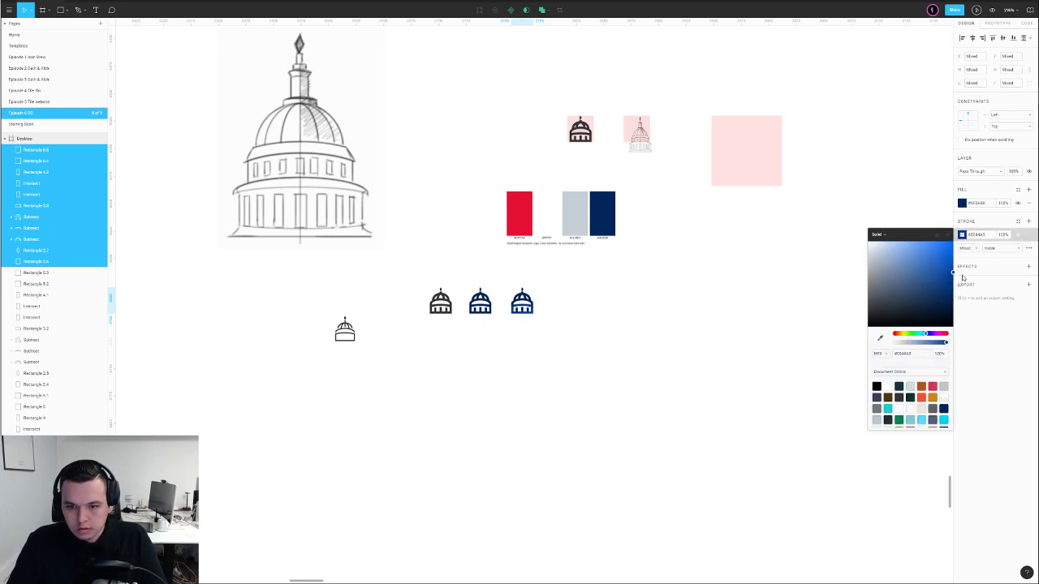
scroll(615, 313, up, 5)
Draw a square to the right of the domes
scroll(480, 315, down, 4)
click(489, 310)
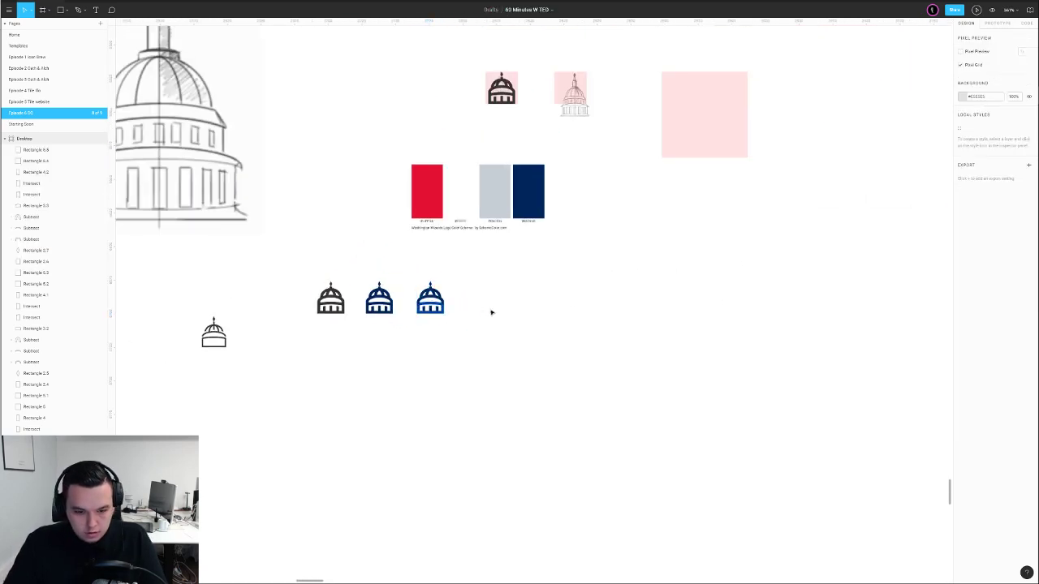
key(r)
drag(507, 275, 555, 315)
Fill the first square with the palette's navy
click(531, 287)
key(i)
click(536, 197)
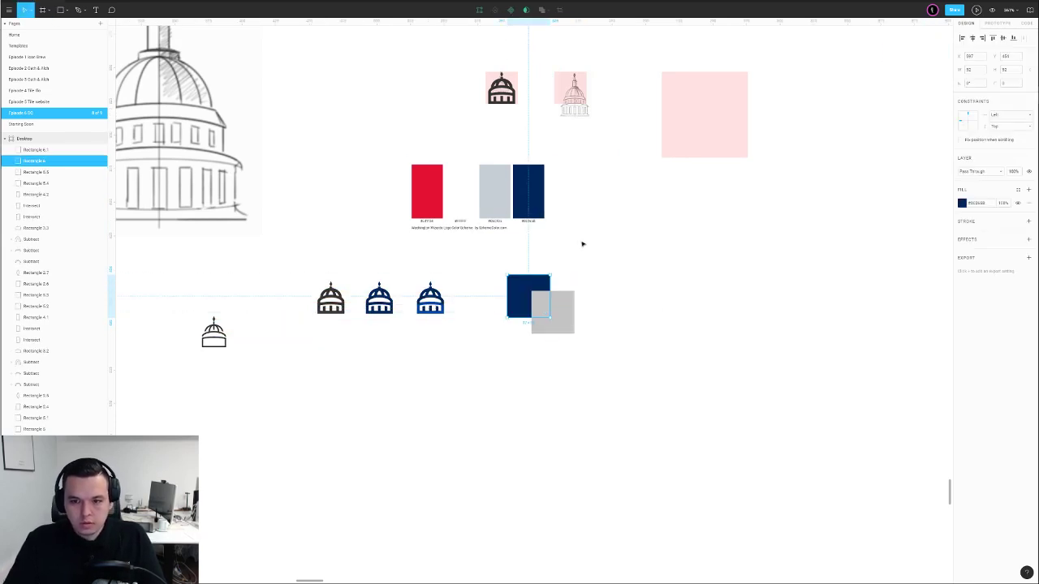
click(564, 311)
click(962, 203)
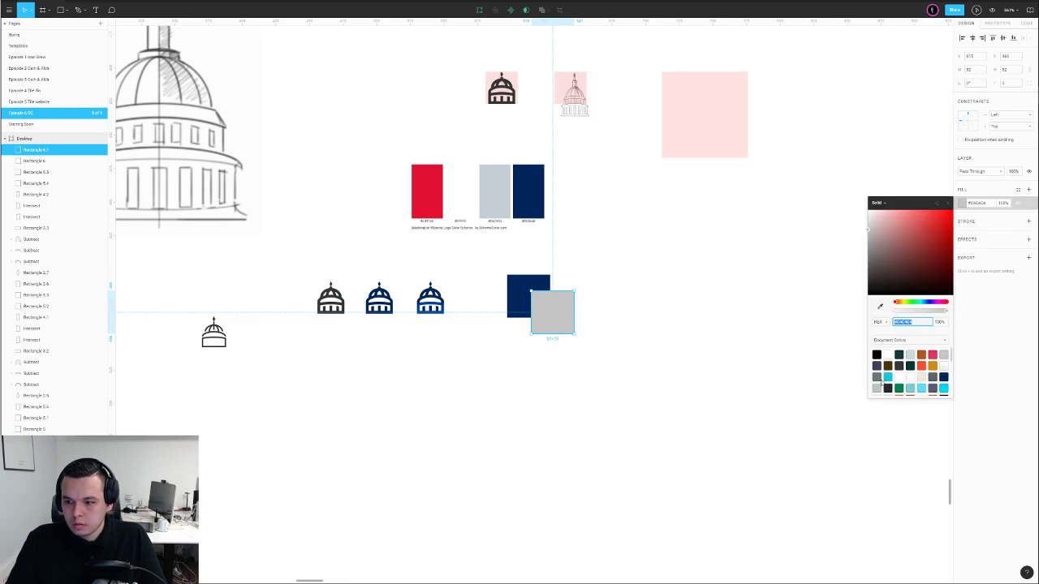
click(524, 285)
click(691, 297)
Fill the grey square with navy, then brighten it to a vivid blue
click(570, 315)
key(i)
click(524, 283)
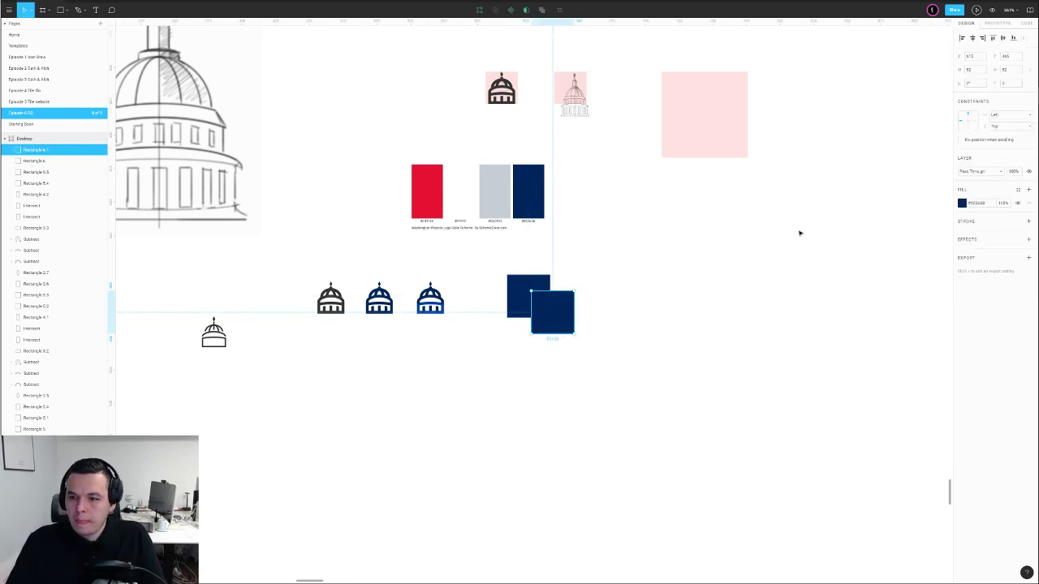
click(962, 203)
drag(948, 253, 982, 251)
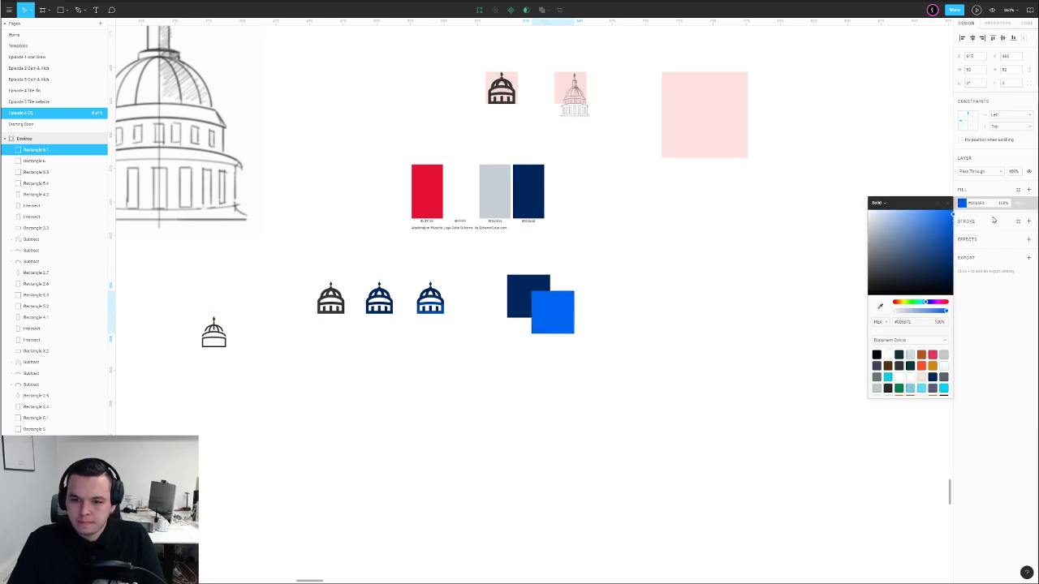
click(601, 334)
scroll(418, 315, up, 3)
drag(393, 251, 487, 350)
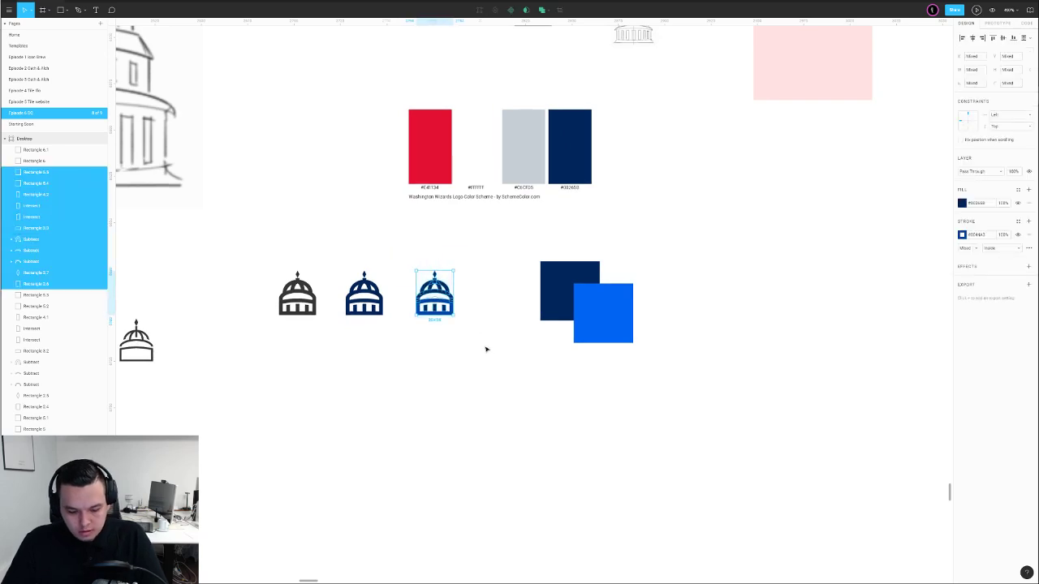
Copy the navy and blue domes into a second row below
click(721, 303)
key(shift+0)
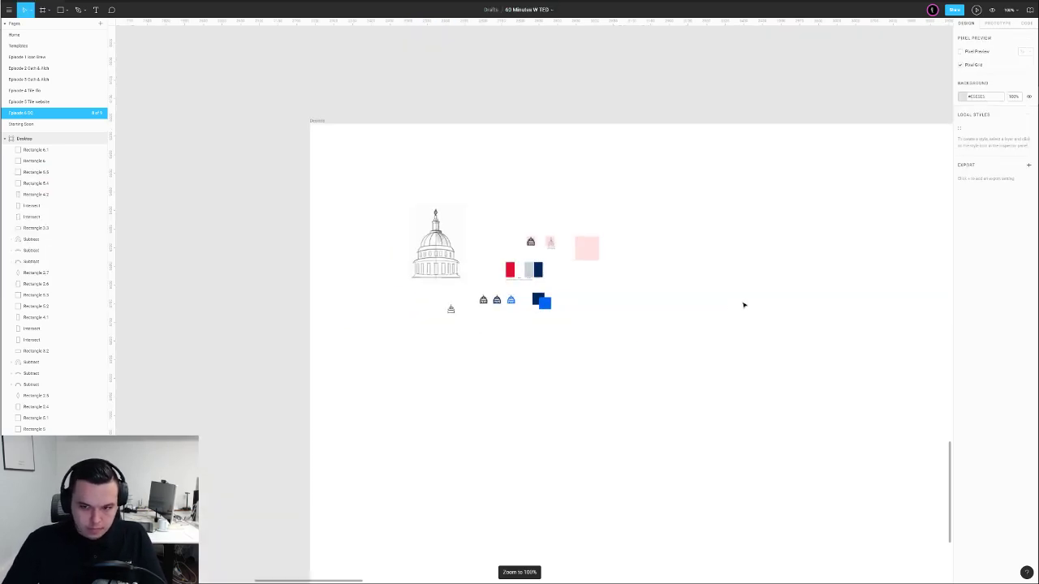
drag(527, 311, 474, 340)
scroll(465, 342, up, 5)
drag(406, 282, 483, 343)
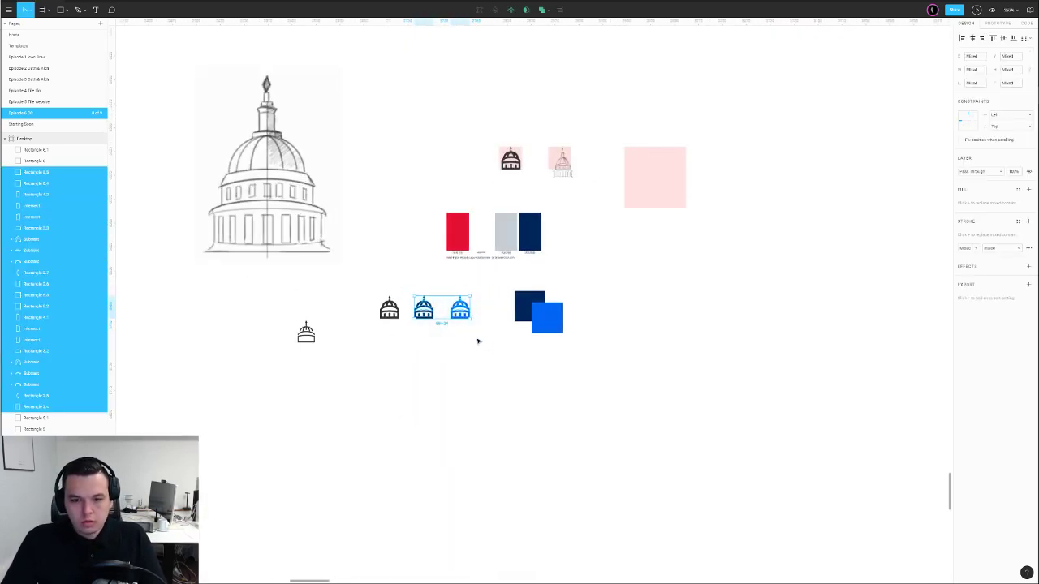
drag(459, 306, 401, 422)
Move the lower blue dome copy further right in the lower row
click(482, 434)
scroll(483, 433, down, 2)
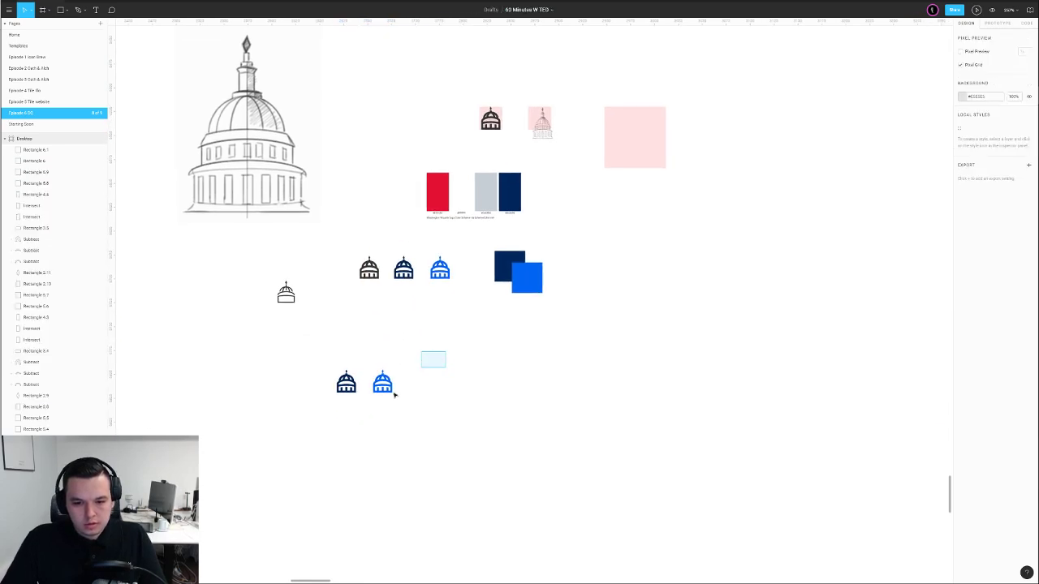
click(383, 381)
drag(384, 381, 458, 378)
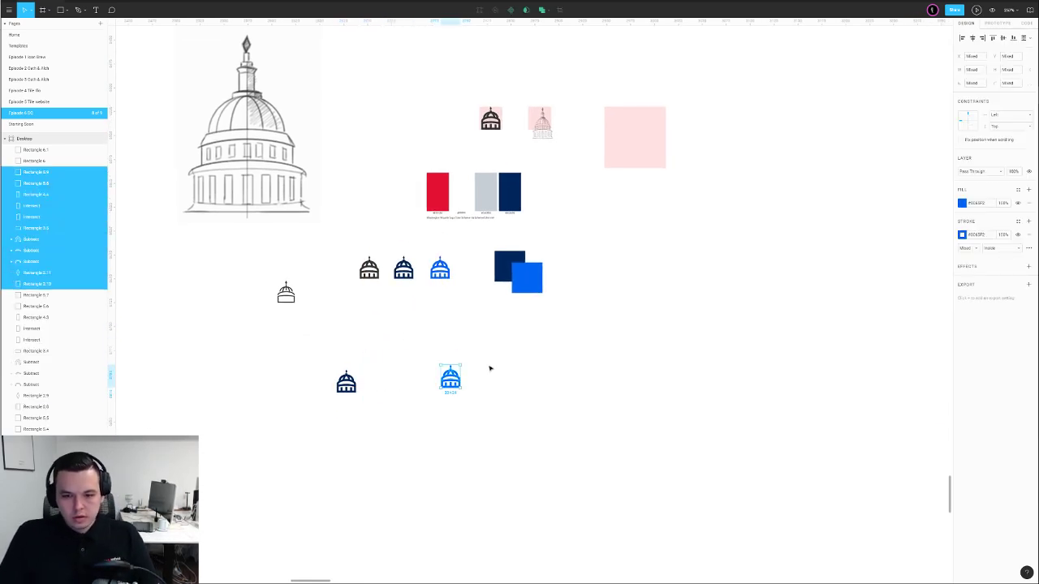
click(489, 368)
scroll(447, 375, up, 2)
drag(446, 253, 433, 332)
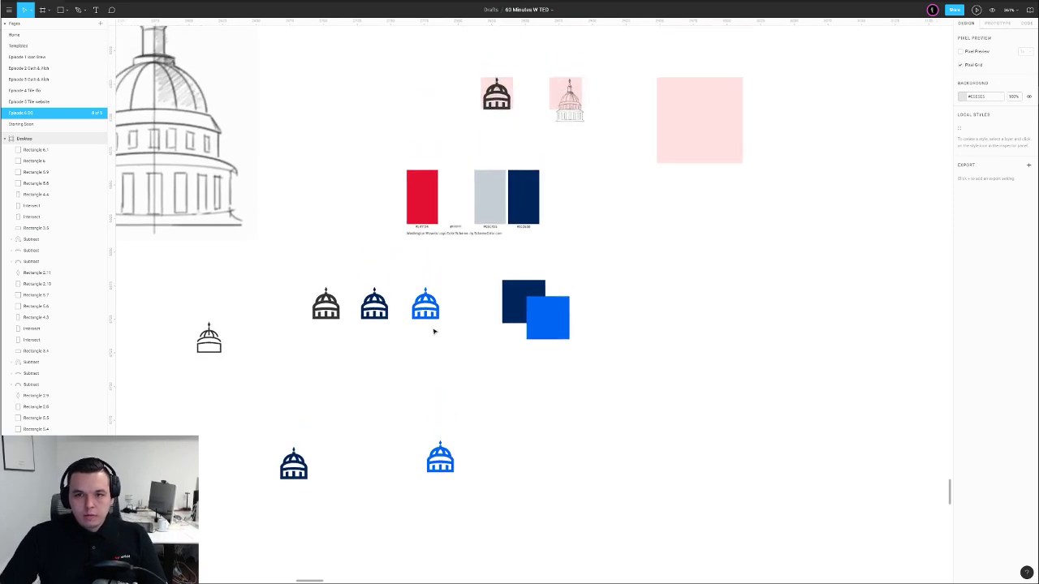
Place a copy of the lower blue dome beside it and ungroup the copy
scroll(443, 328, down, 1)
click(496, 103)
scroll(552, 162, down, 2)
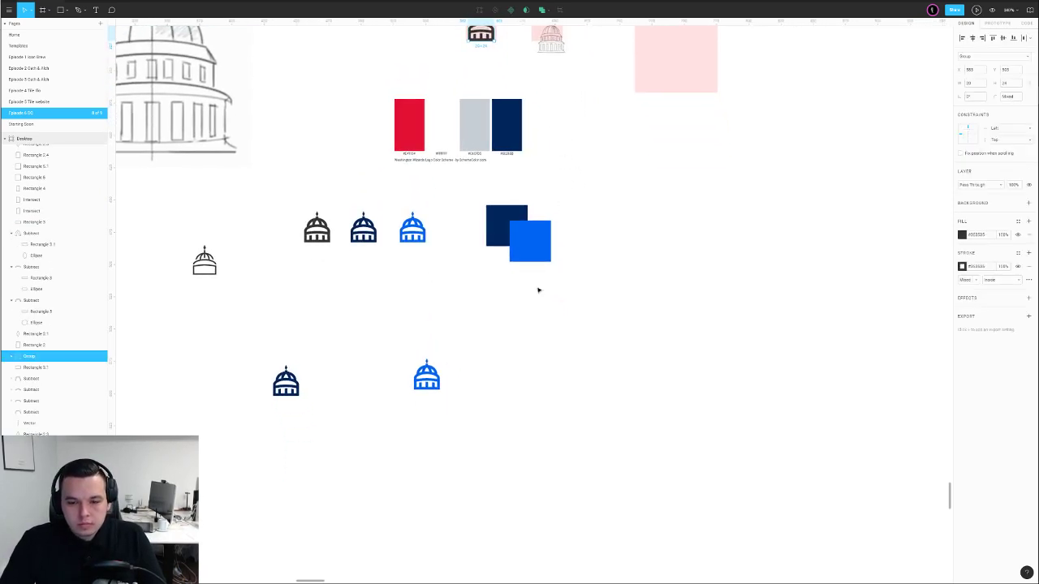
click(420, 345)
key(shift+0)
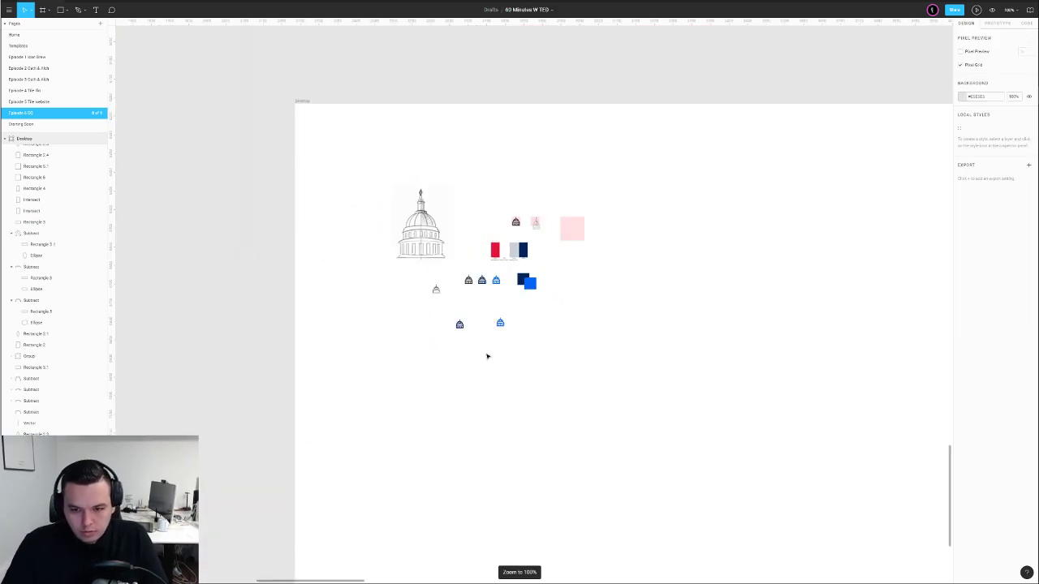
drag(477, 304, 520, 353)
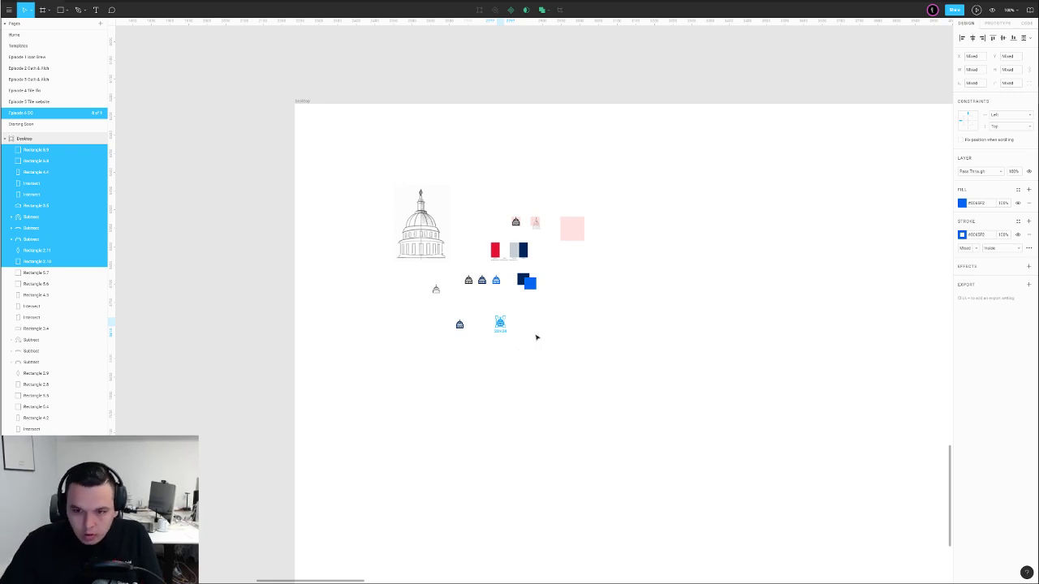
scroll(532, 325, up, 10)
click(470, 405)
scroll(479, 389, down, 5)
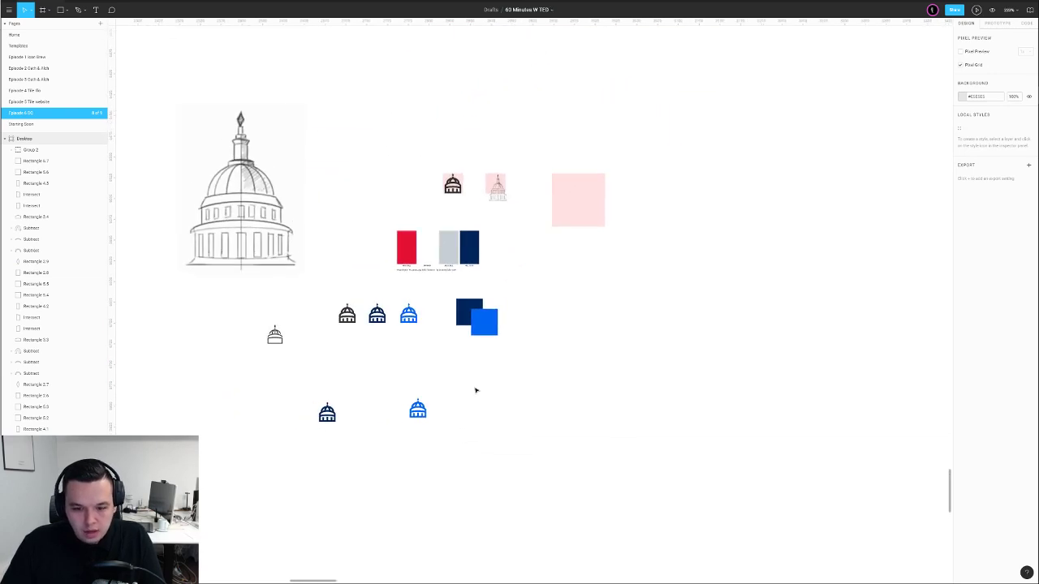
key(shift+0)
scroll(480, 352, up, 10)
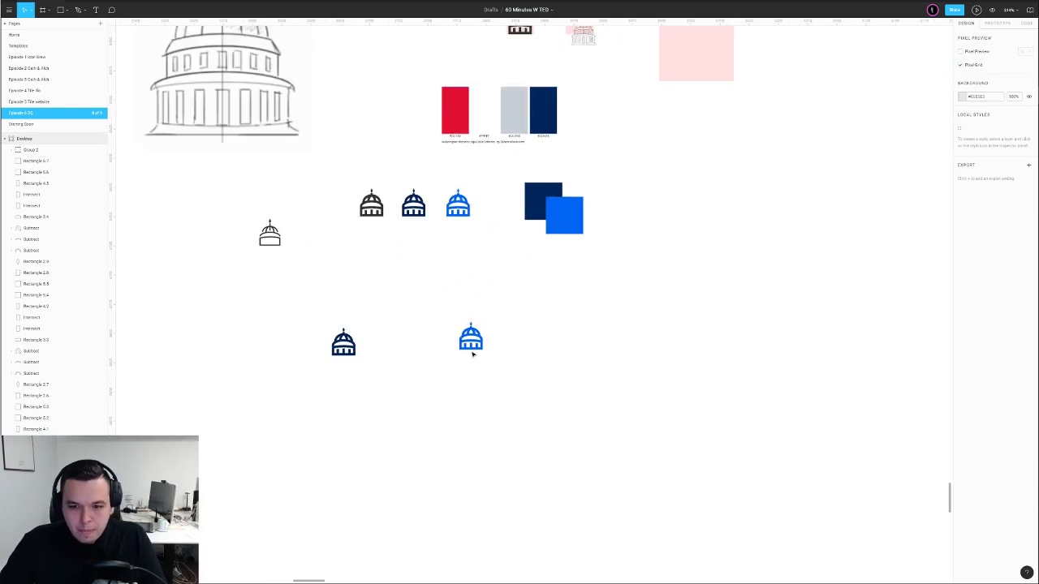
drag(491, 315, 581, 303)
key(ctrl+shift+g)
Remove the outline from the copied dome's band rectangle and give it a solid fill
click(638, 290)
click(599, 308)
click(593, 318)
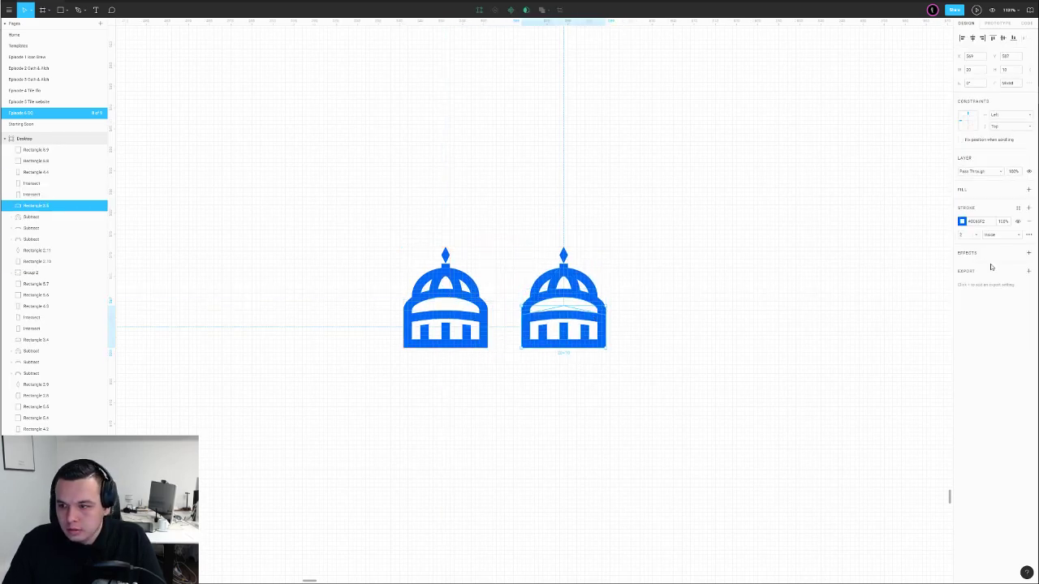
click(1029, 221)
click(1030, 190)
Give the ellipse inside the dome's arch a grey fill
click(862, 254)
scroll(584, 341, up, 5)
click(582, 325)
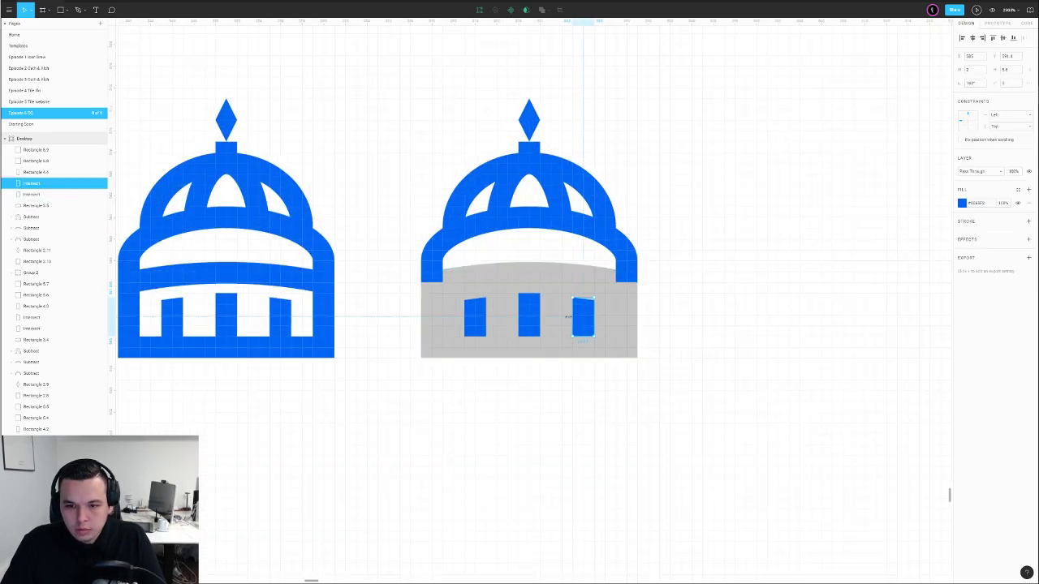
scroll(574, 260, down, 3)
click(586, 253)
click(580, 293)
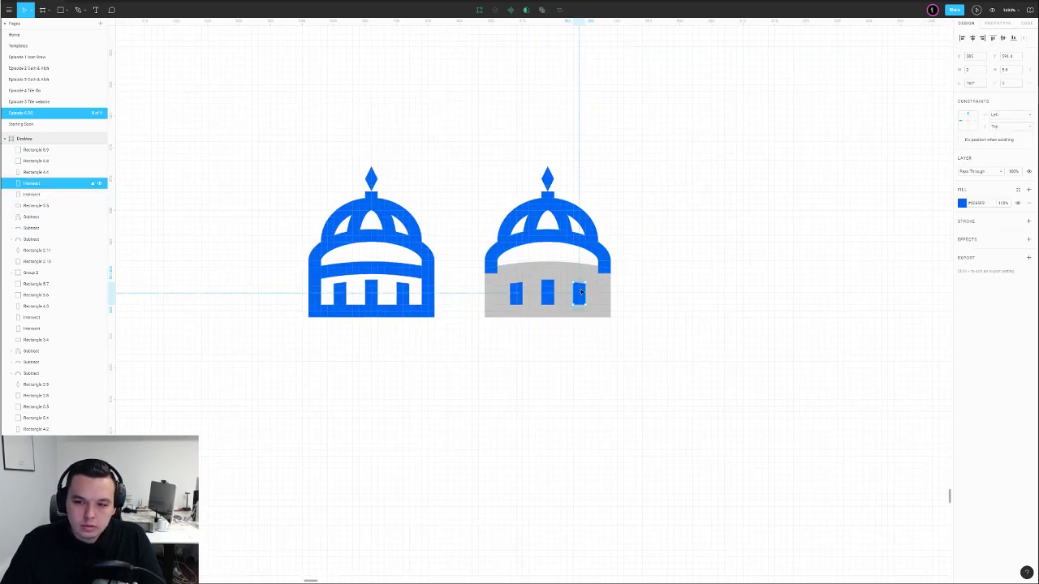
click(516, 294)
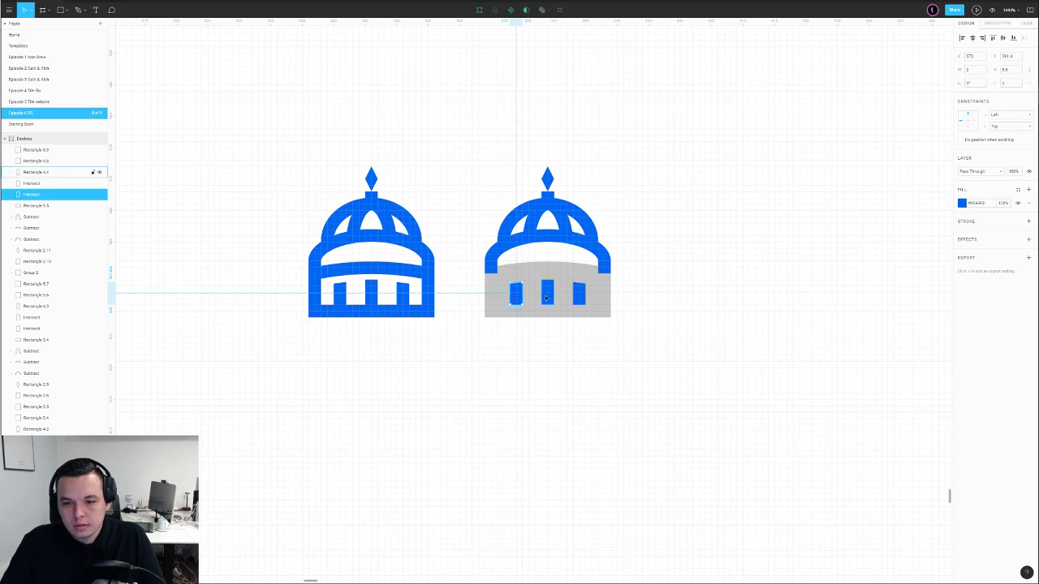
click(593, 248)
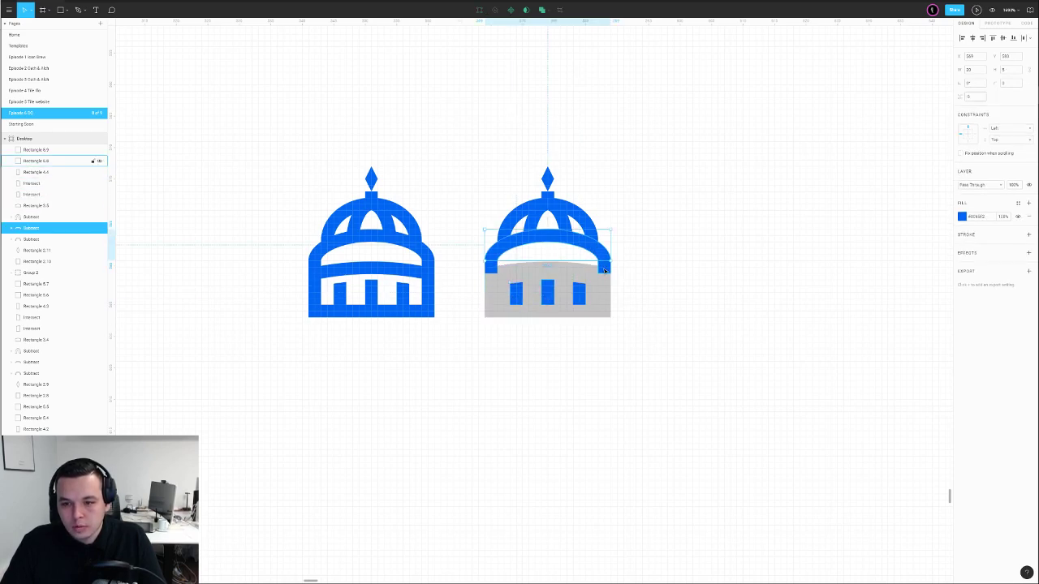
click(605, 269)
double_click(597, 254)
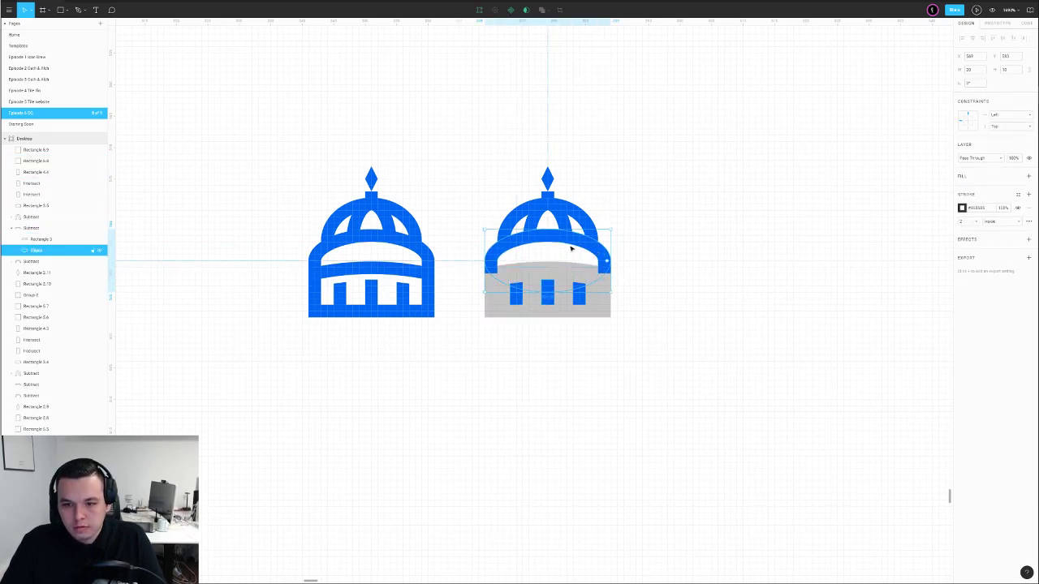
click(1028, 177)
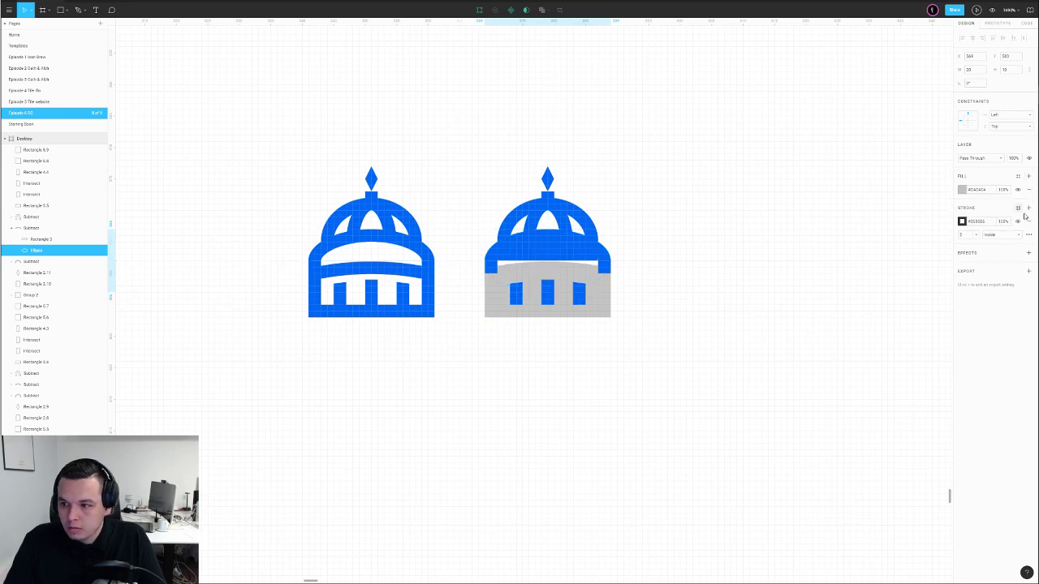
Recolour the dome's grey lower body with the sampled blue
click(595, 262)
click(672, 255)
click(573, 276)
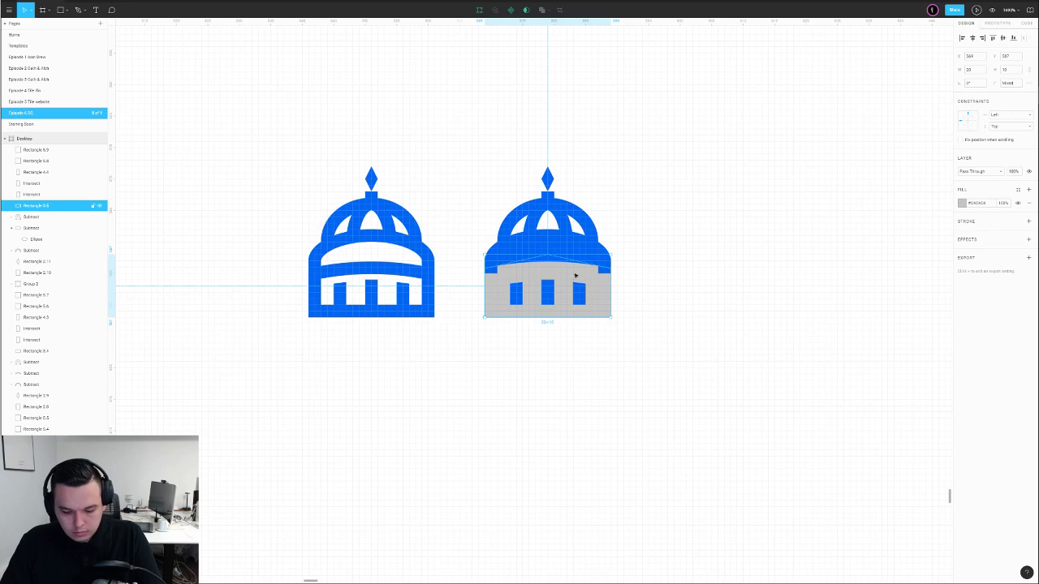
key(i)
click(575, 249)
key(Escape)
Recolour the three windows white by sampling the canvas, then zoom to 100%
click(578, 295)
shift+click(549, 296)
shift+click(520, 298)
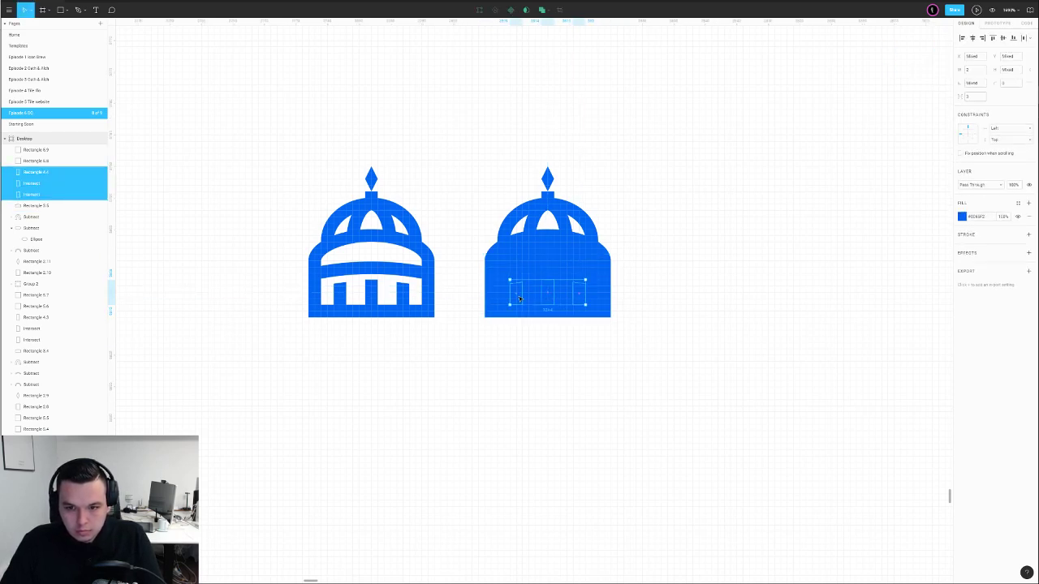
key(i)
click(703, 276)
click(703, 276)
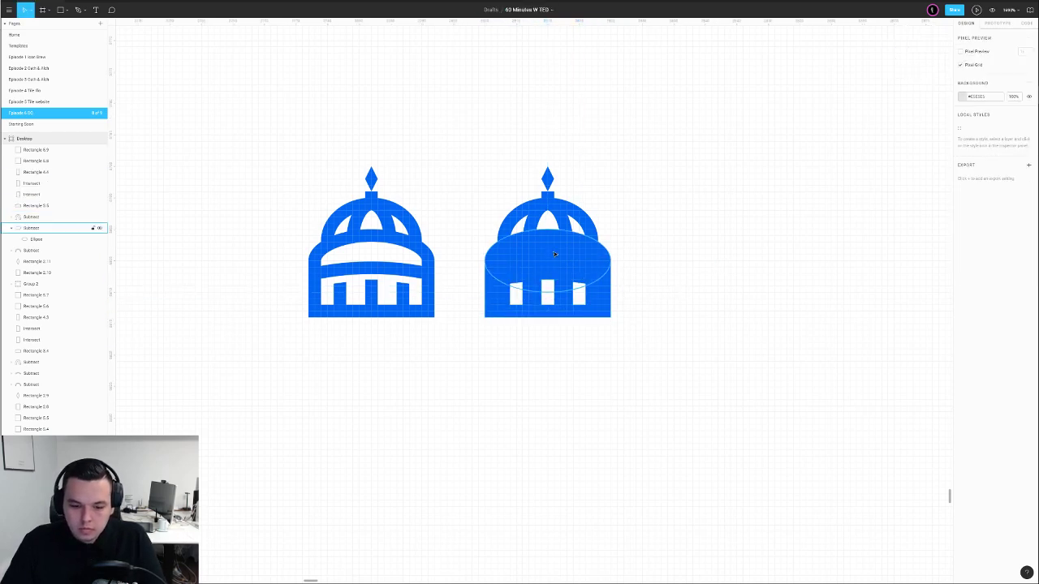
key(shift+0)
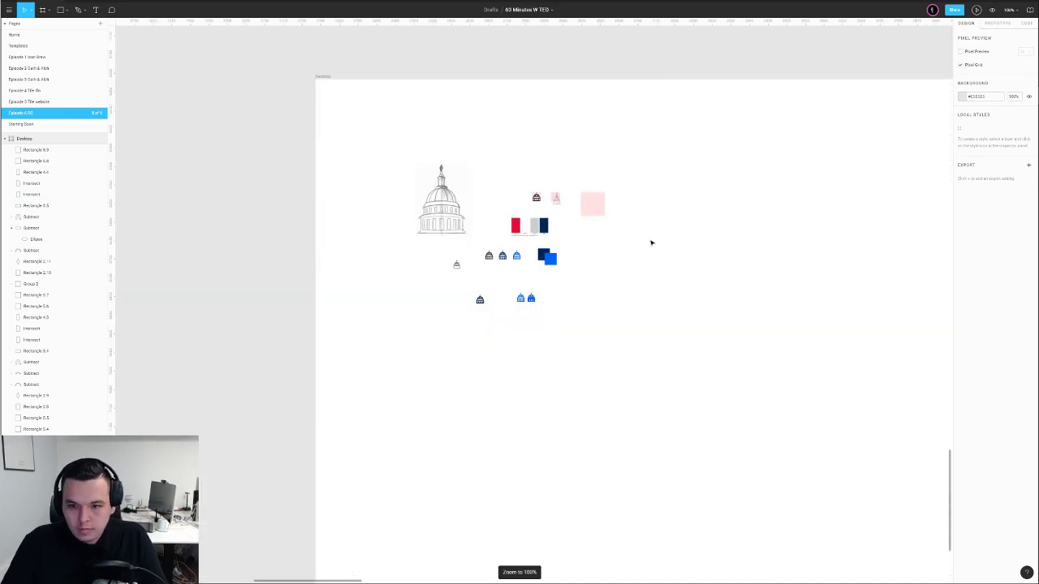
Nudge all parts of the right dome further to the right
scroll(541, 300, up, 5)
drag(500, 195, 410, 372)
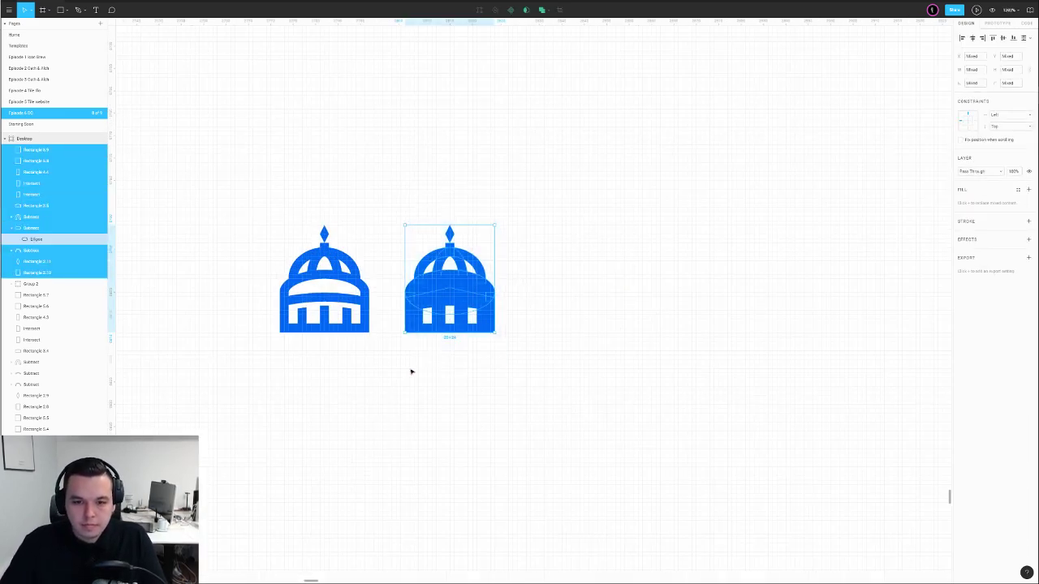
key(shift+Right)
click(614, 277)
key(shift+0)
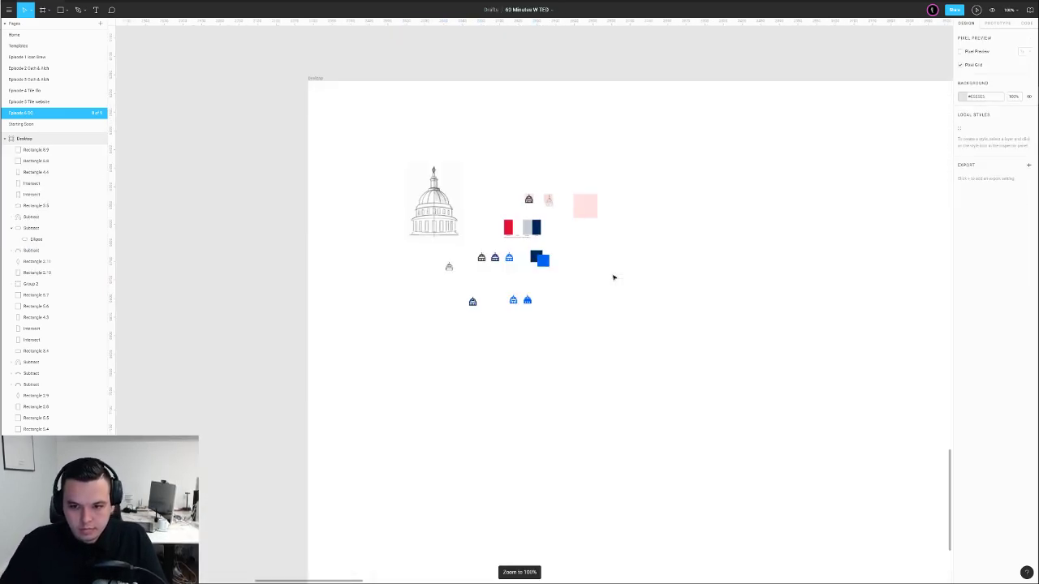
Add a fill to the ellipse inside the right dome's cut-out
scroll(536, 307, up, 5)
ctrl+click(535, 333)
click(560, 333)
click(554, 334)
scroll(577, 337, up, 4)
click(614, 333)
click(517, 339)
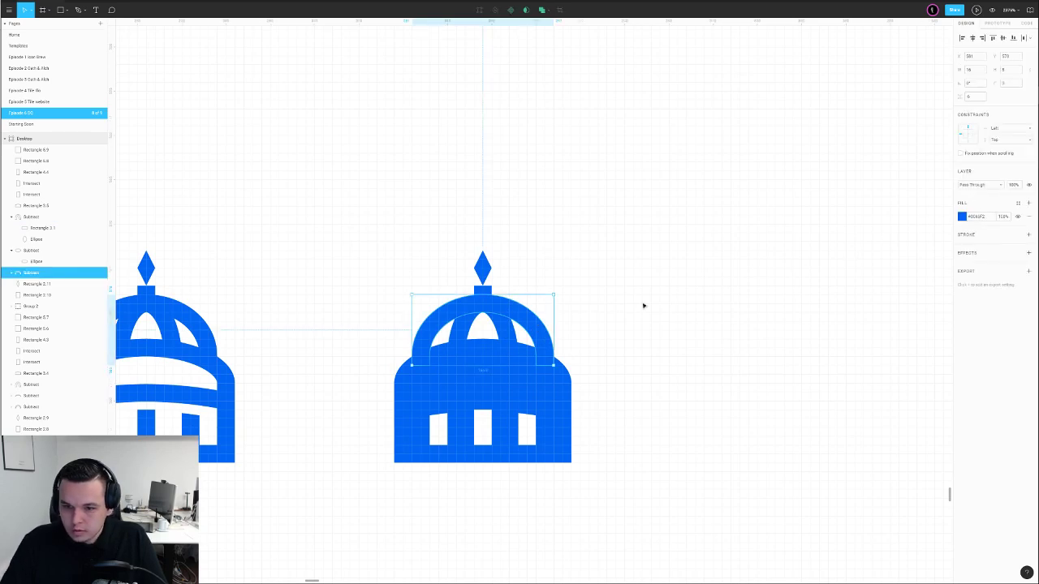
double_click(537, 321)
click(1030, 177)
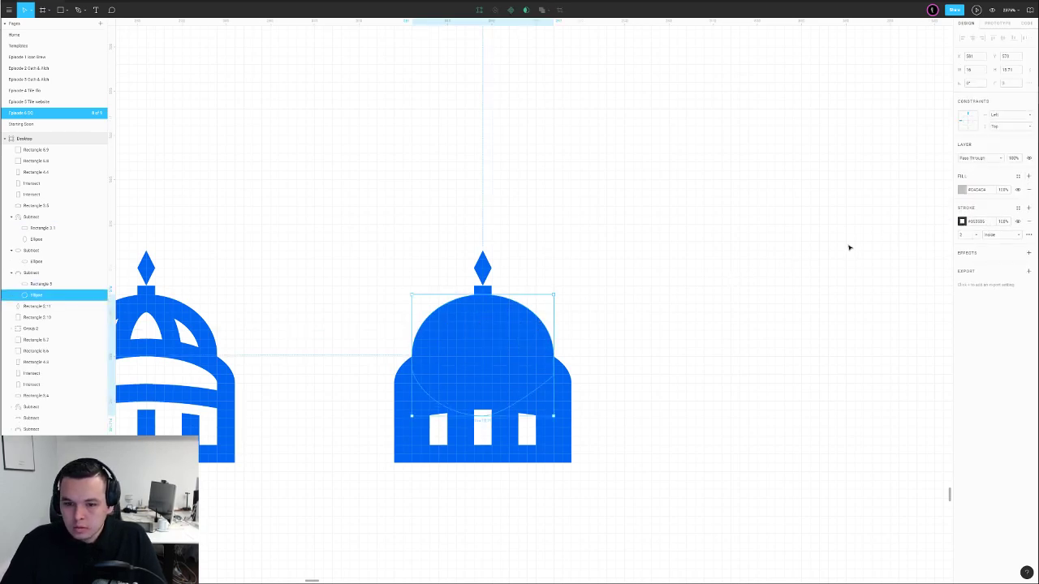
click(617, 324)
Whiten the dome's central arch by eyedropping the canvas background colour
double_click(512, 331)
click(667, 283)
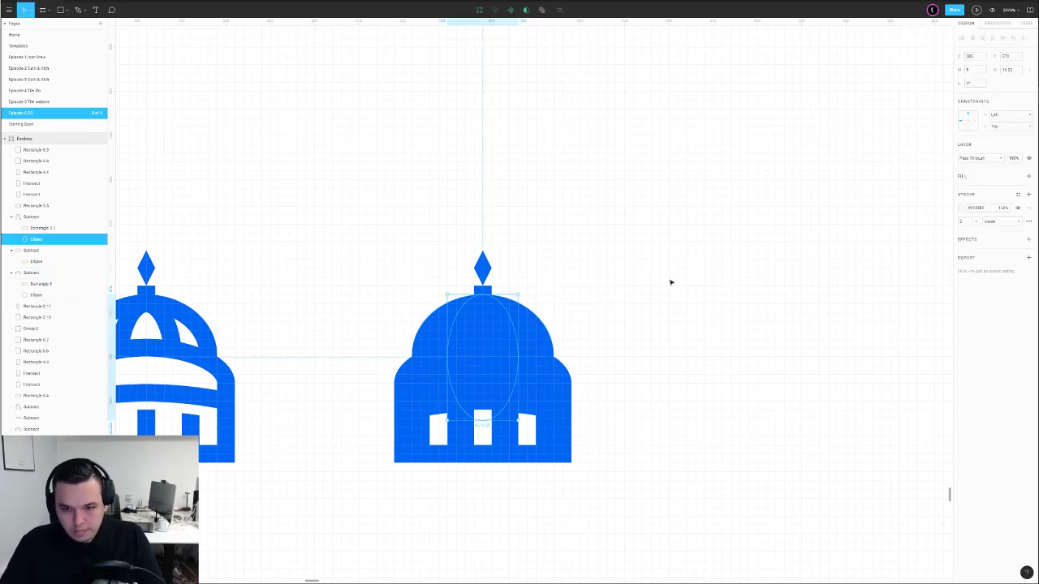
double_click(533, 324)
click(512, 331)
key(i)
click(619, 295)
click(681, 279)
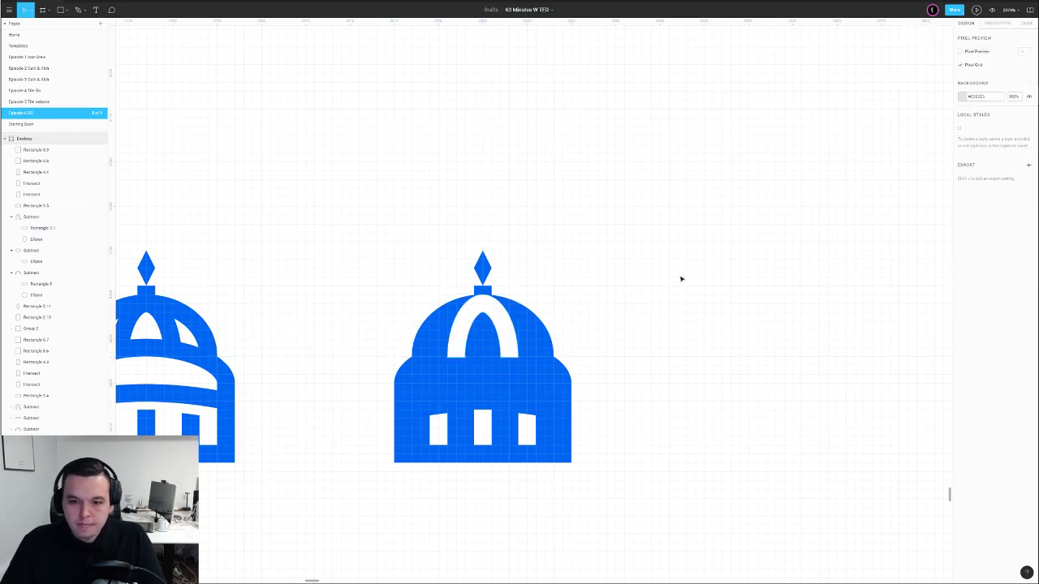
Try filling the band shape with the background colour, then undo it
click(473, 370)
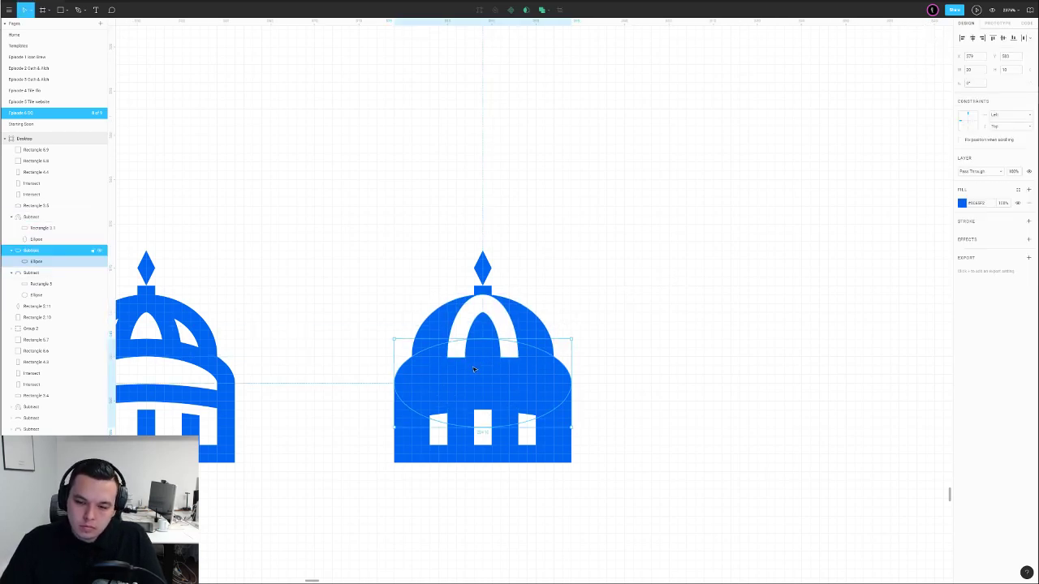
key(i)
click(637, 328)
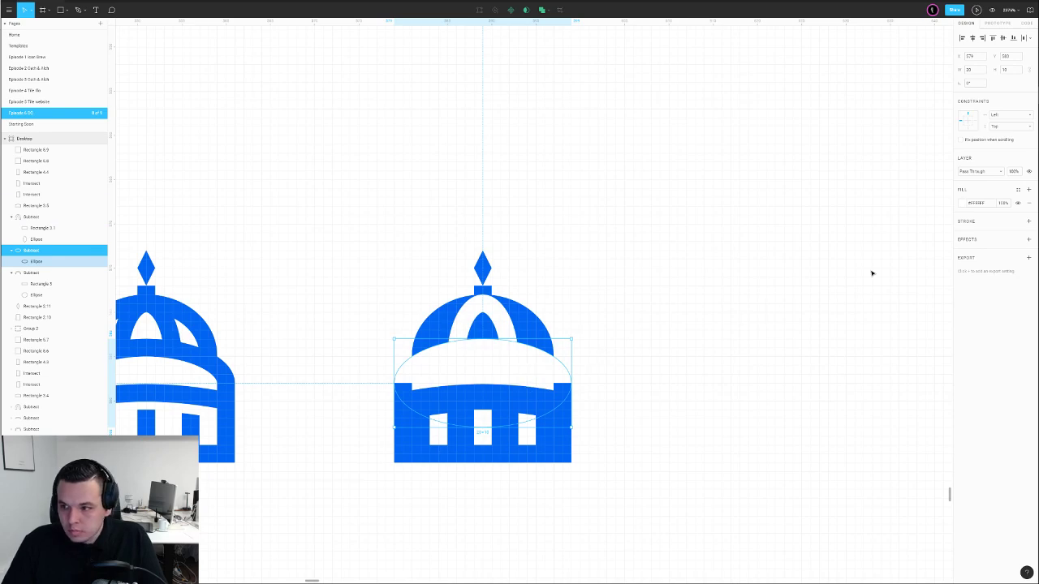
key(ctrl+z)
Give the band ellipse a background-coloured stroke 2 px wide
click(1028, 221)
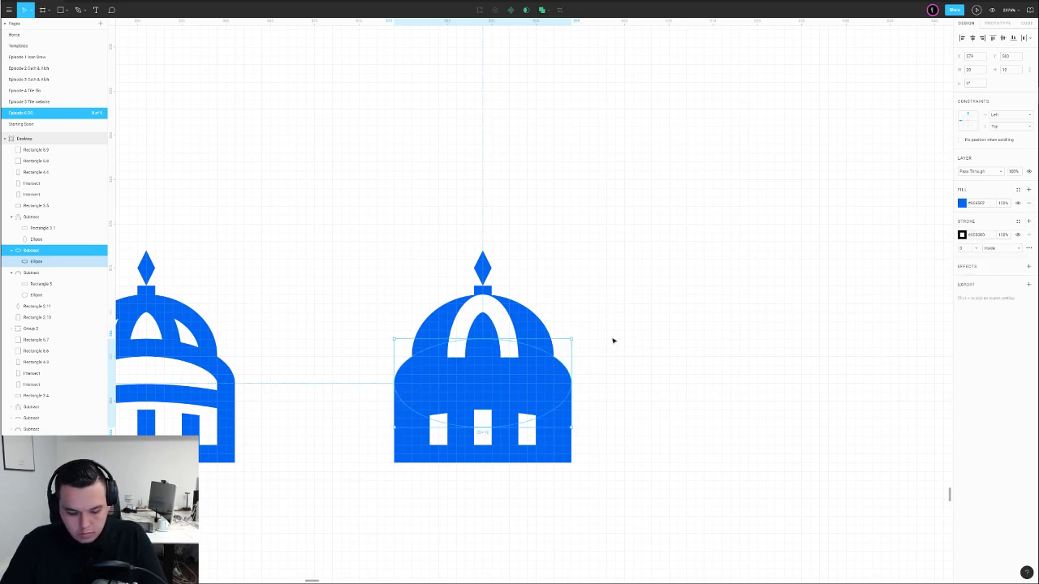
key(i)
click(679, 315)
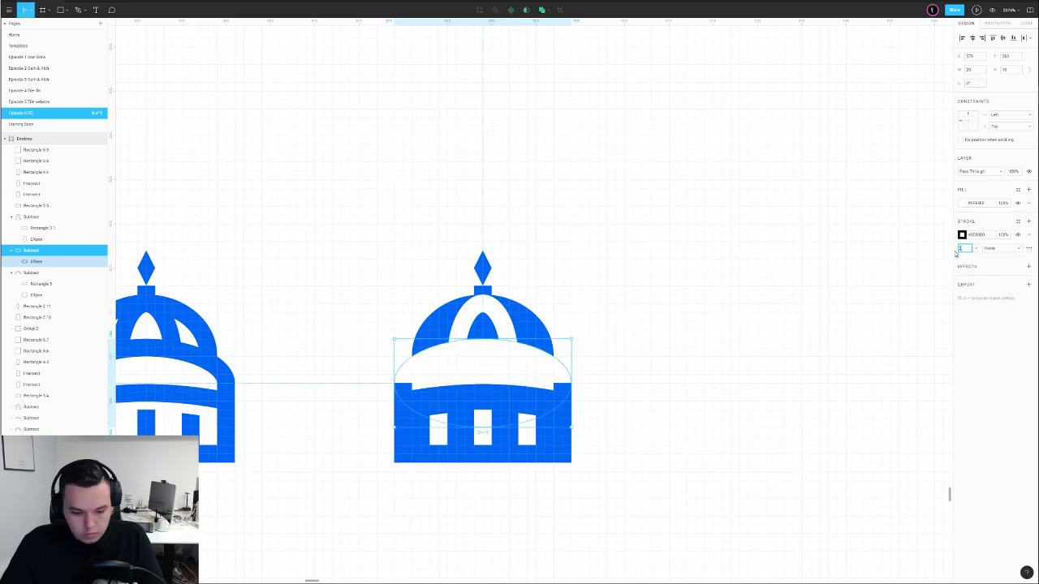
text(1)
key(Return)
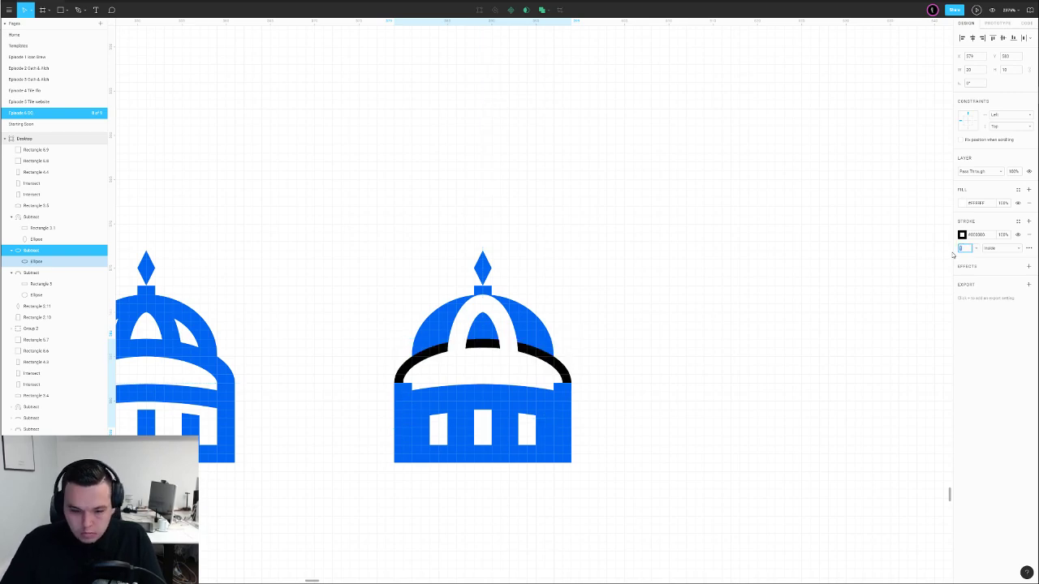
text(2)
key(Return)
Set the band's fill to the sampled blue
click(964, 204)
click(881, 305)
click(540, 395)
click(585, 376)
double_click(562, 371)
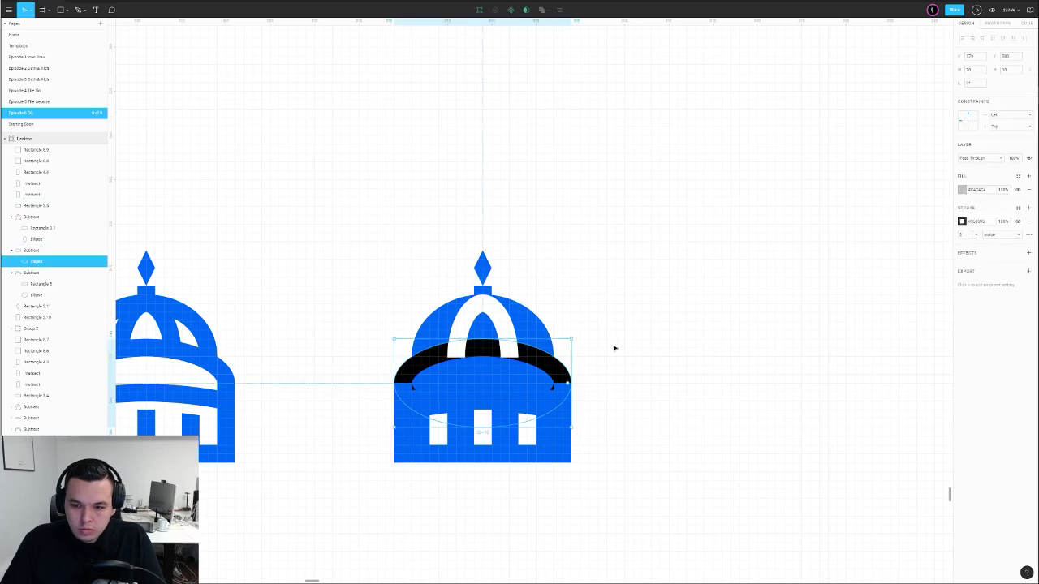
Change the band ellipse's stroke colour from black to white
click(962, 219)
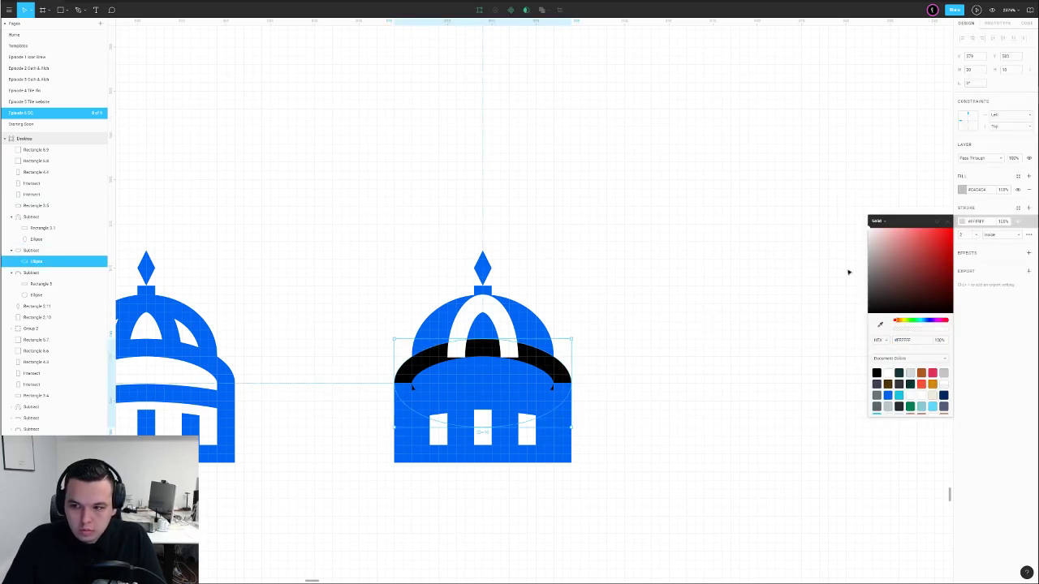
click(835, 204)
click(535, 356)
click(963, 234)
drag(906, 266, 776, 200)
click(777, 199)
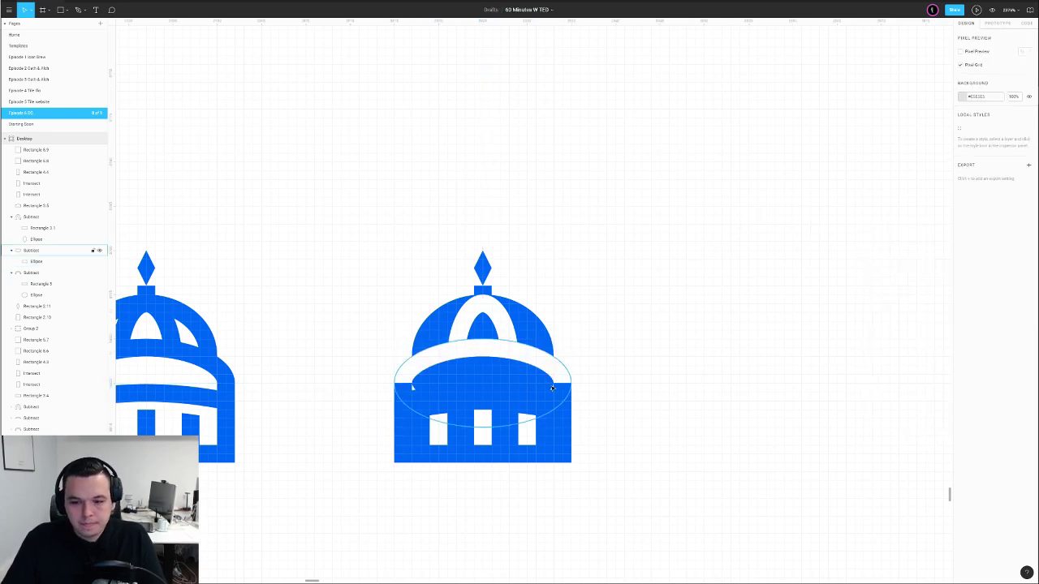
ctrl+click(545, 364)
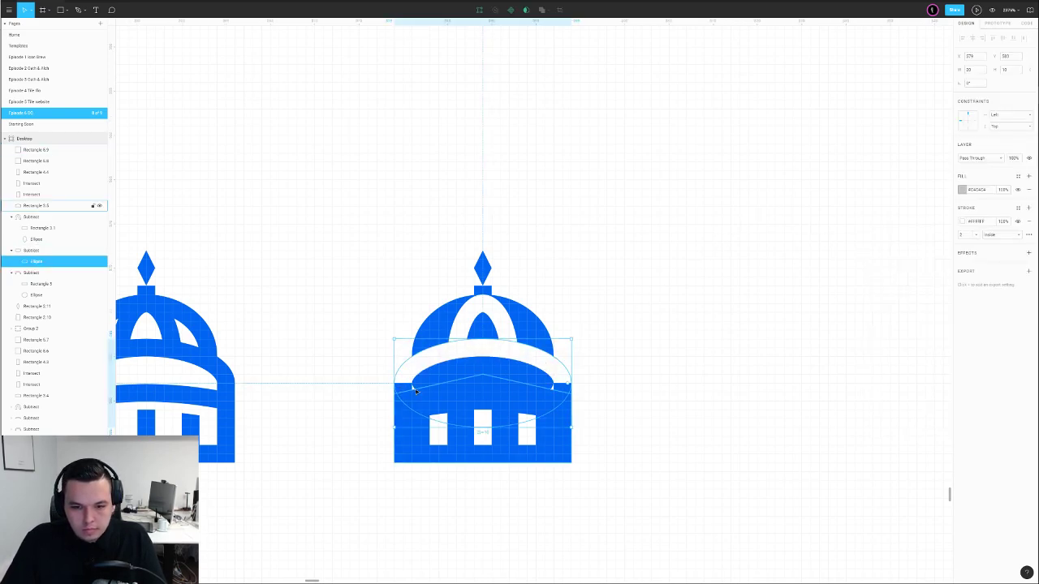
Release the grey ellipse from its Subtract group and fill it with the dome's sampled blue
click(11, 251)
click(27, 253)
key(ctrl+shift+g)
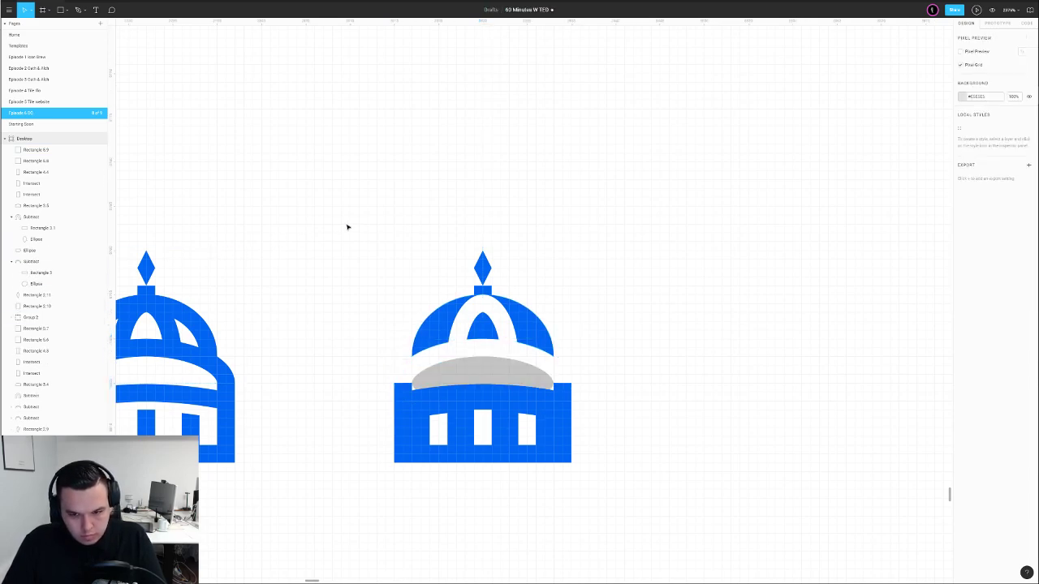
click(441, 365)
click(959, 207)
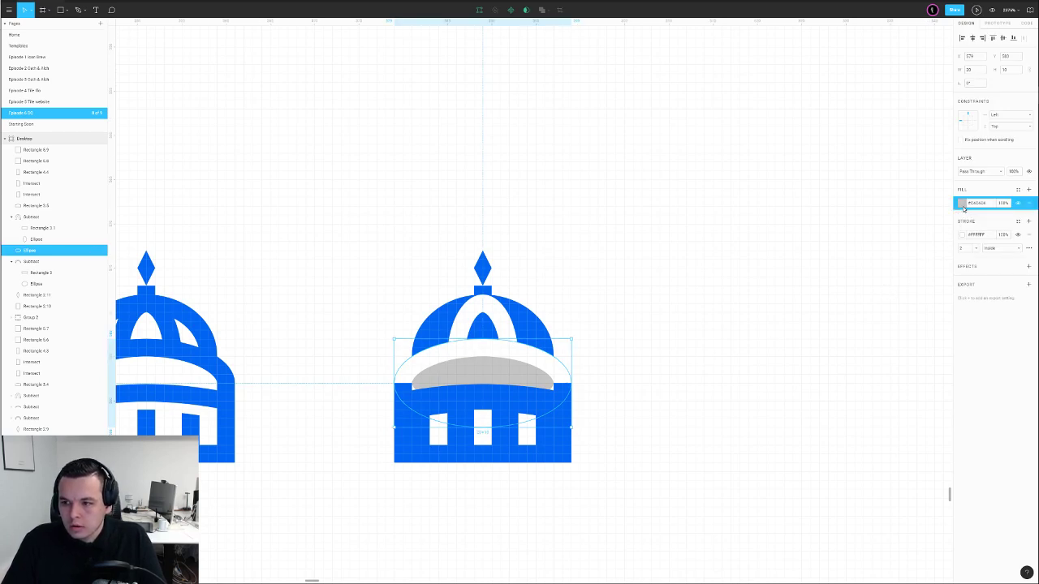
click(962, 204)
click(879, 302)
click(542, 333)
click(592, 318)
Move the blue ellipse lower beneath the dome to round the lower tier's top
scroll(556, 378, up, 3)
click(547, 364)
click(576, 371)
click(547, 364)
drag(532, 310, 528, 348)
Thin both small edge rectangles from 2 to 1 px high
click(572, 392)
drag(572, 392, 571, 396)
click(288, 386)
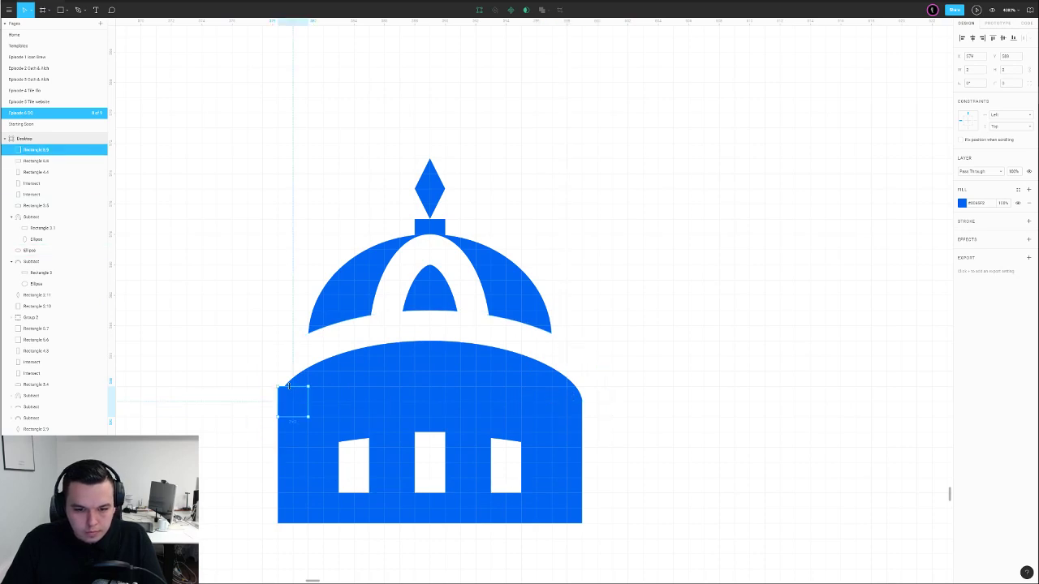
drag(301, 387, 299, 400)
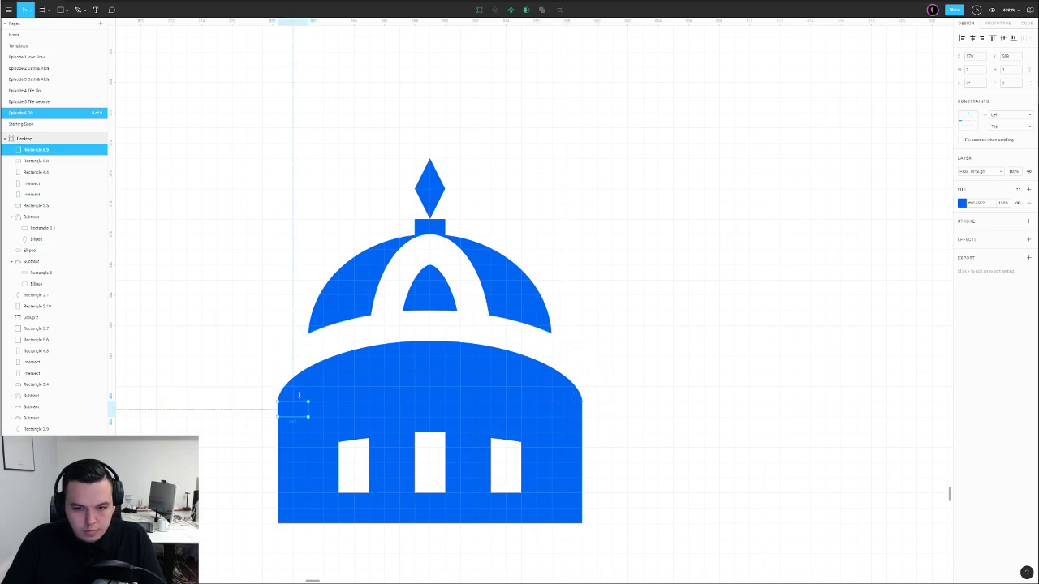
click(652, 307)
Group the blue dome's layers and nudge the neighbouring blue dome groups into place
key(shift+0)
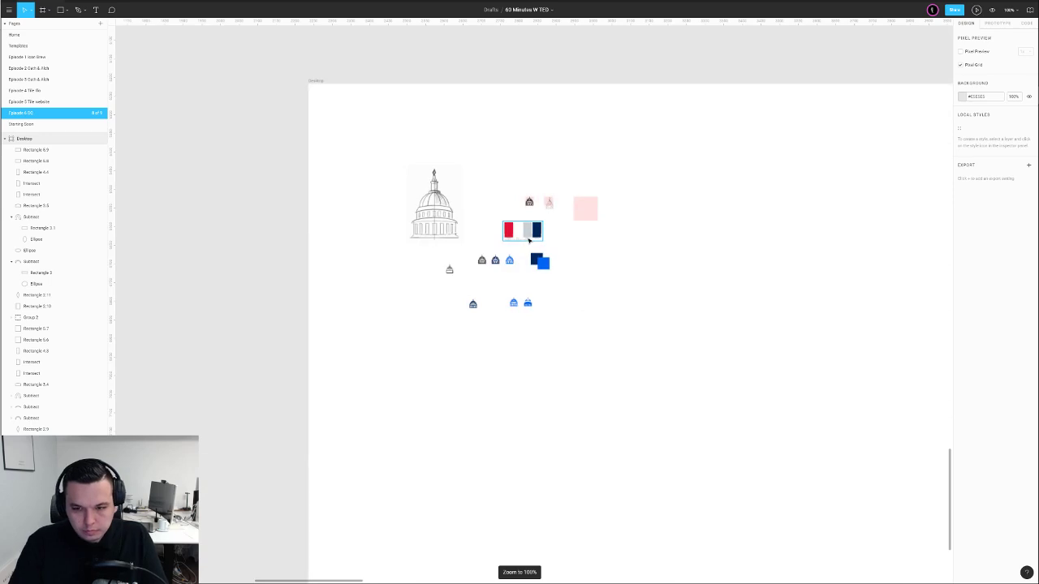
scroll(545, 320, up, 5)
drag(524, 229, 479, 325)
key(ctrl+g)
drag(498, 276, 514, 275)
drag(409, 225, 451, 274)
drag(448, 274, 444, 274)
click(487, 250)
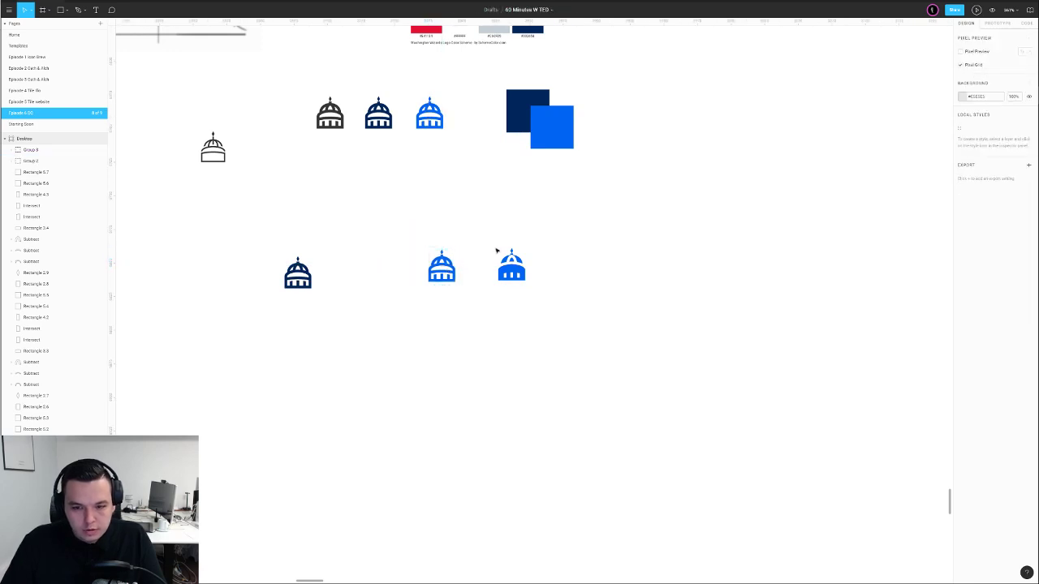
Group the dark dome's layers into a single group
key(shift+0)
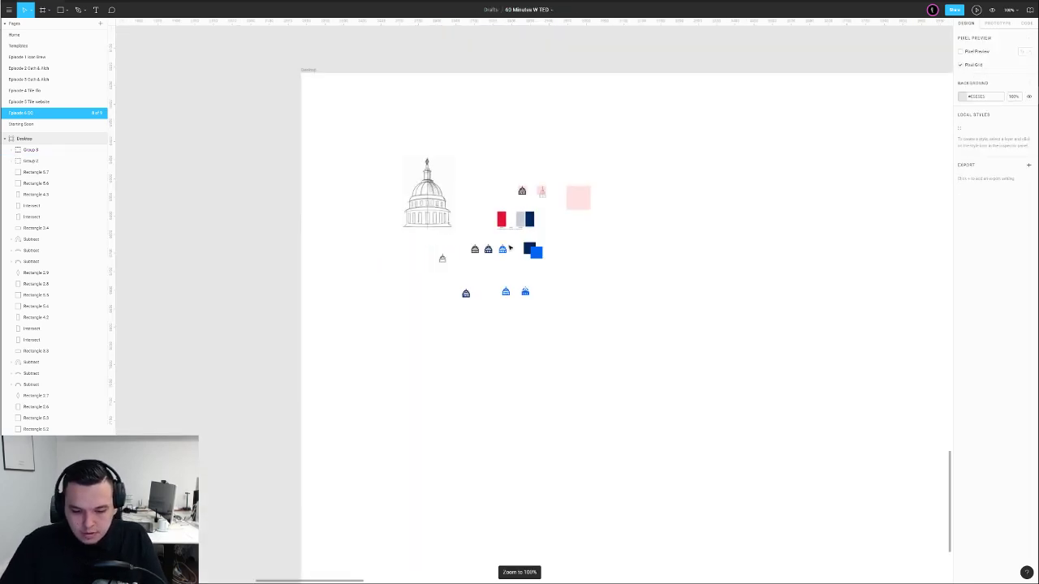
drag(589, 339, 476, 353)
drag(367, 304, 395, 330)
click(375, 360)
scroll(376, 360, up, 2)
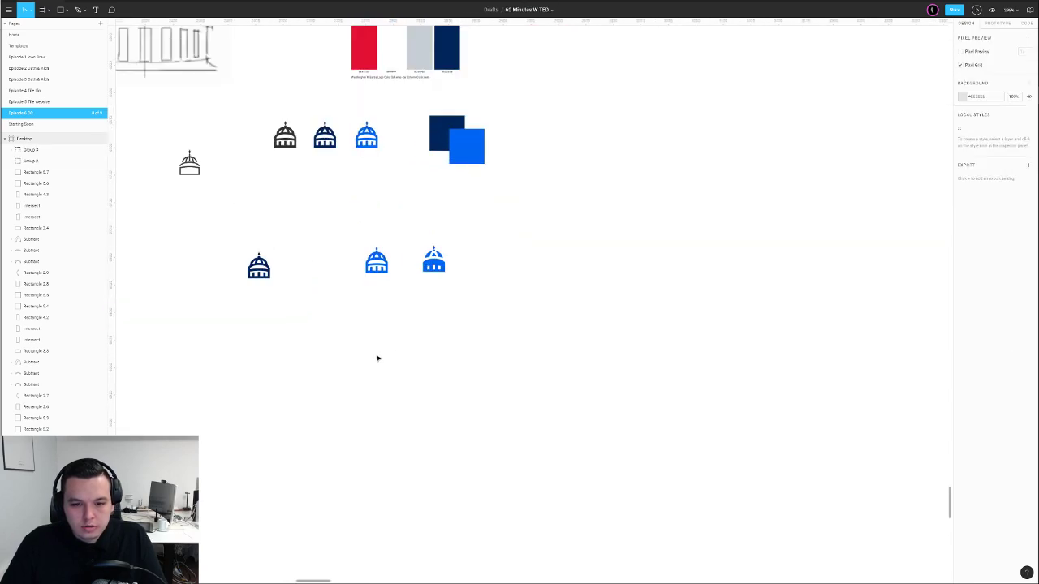
drag(326, 304, 399, 355)
drag(305, 280, 379, 315)
key(ctrl+g)
click(395, 297)
Duplicate the bright-blue dome to the left and recolour the copy navy
click(508, 318)
alt+drag(509, 318, 344, 319)
key(i)
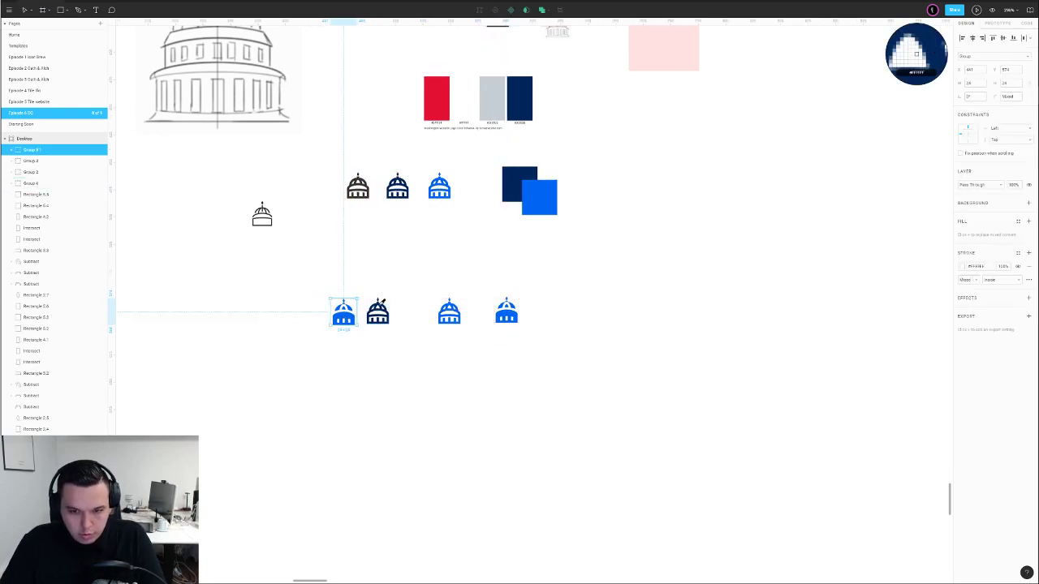
click(380, 307)
click(409, 291)
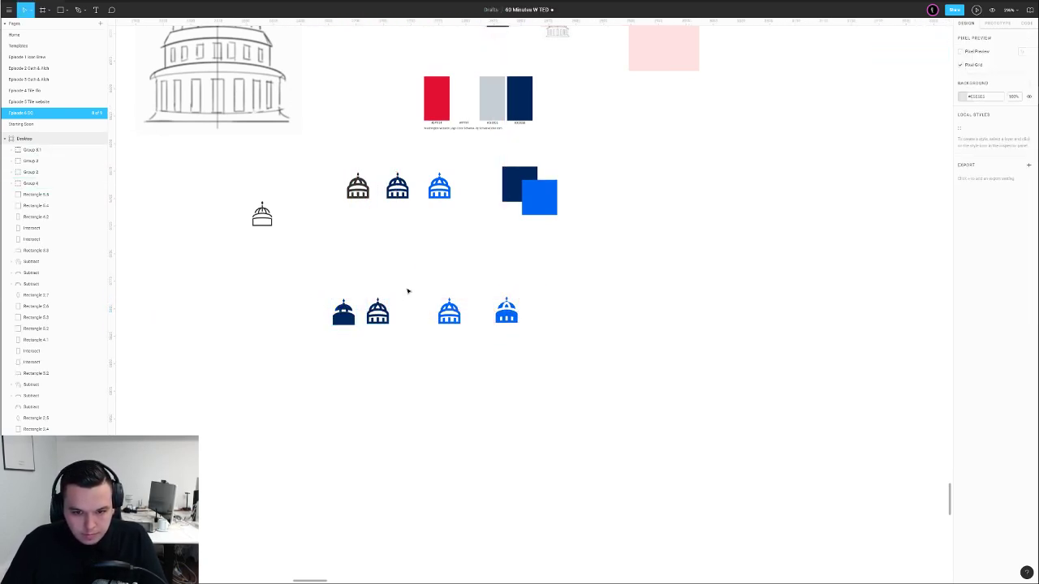
Select the arch and the three windows inside the navy dome copy
ctrl+click(349, 320)
scroll(345, 317, up, 5)
ctrl+click(351, 296)
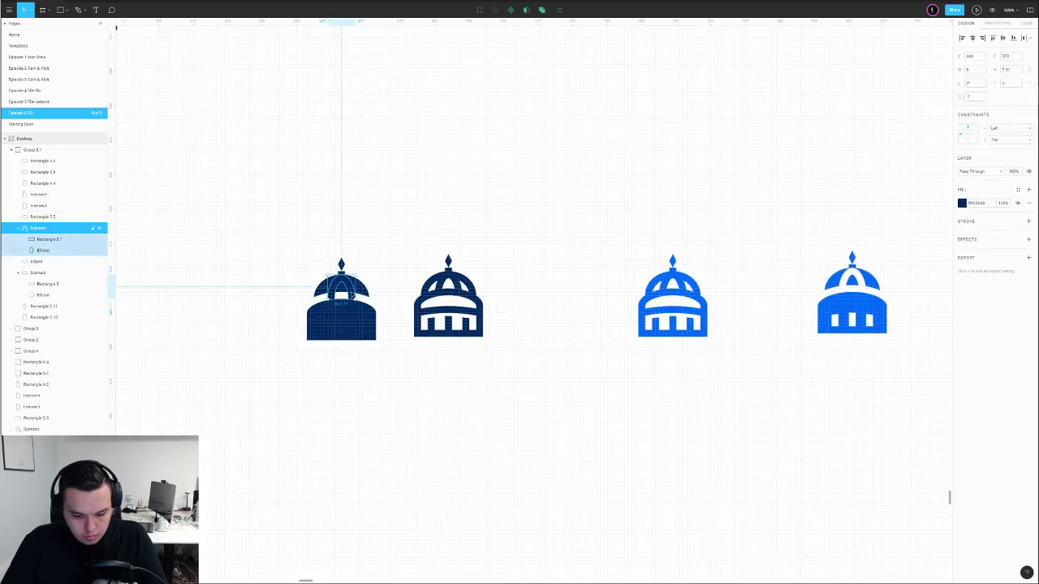
click(359, 327)
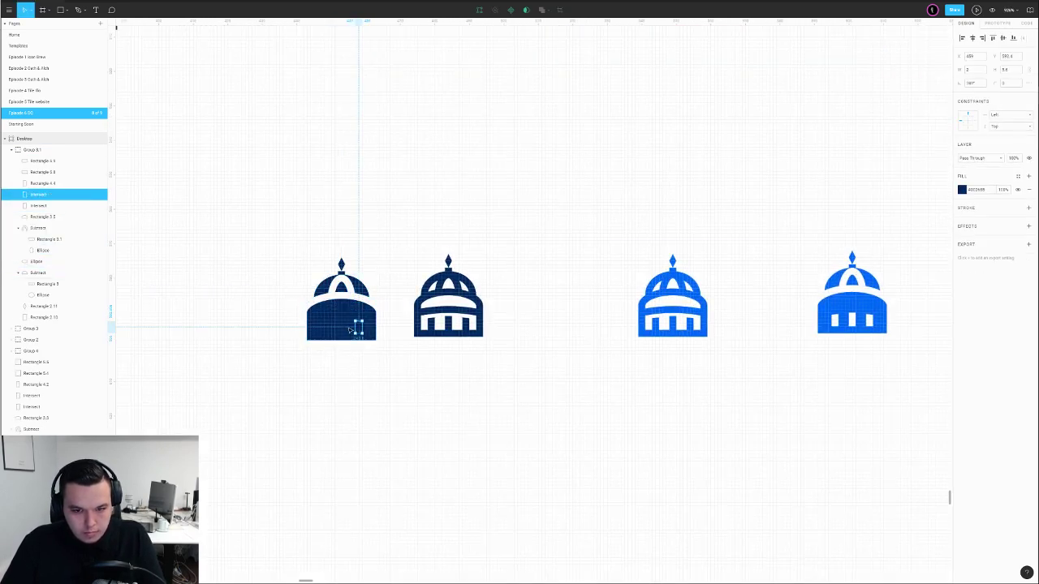
shift+click(343, 328)
shift+click(325, 329)
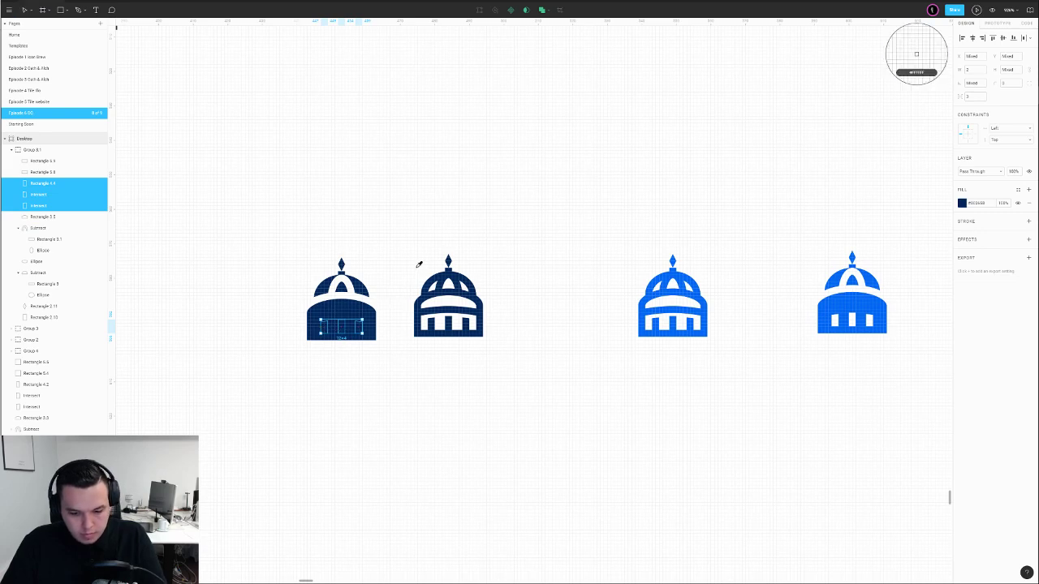
click(430, 225)
Bottom-align the two navy domes on the left
scroll(448, 241, down, 6)
scroll(511, 225, down, 4)
drag(525, 213, 446, 287)
scroll(445, 293, down, 1)
drag(388, 327, 411, 330)
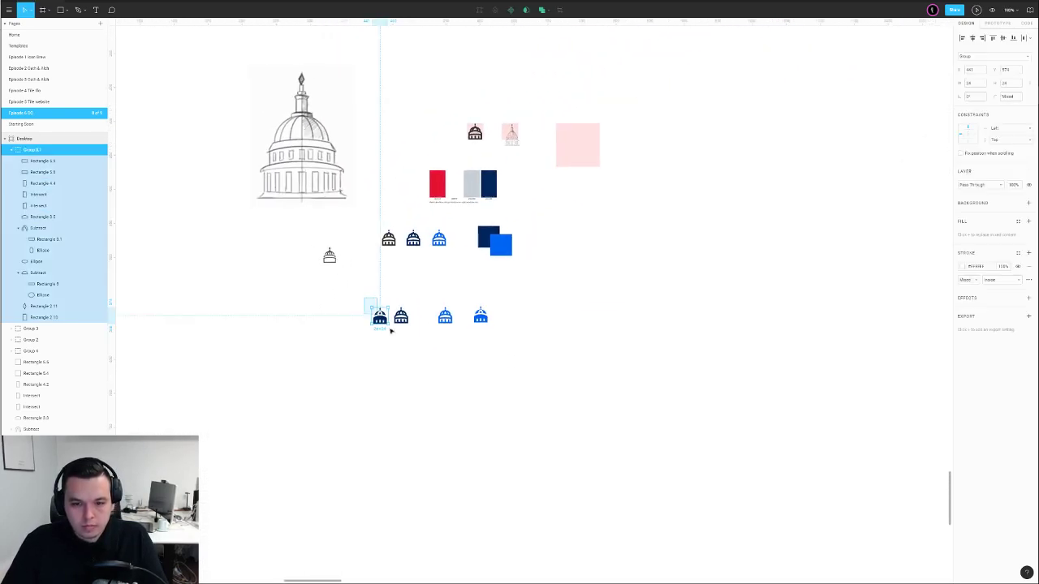
click(1013, 39)
Shift the two blue domes right and draw a vertical divider line between the pairs
click(399, 294)
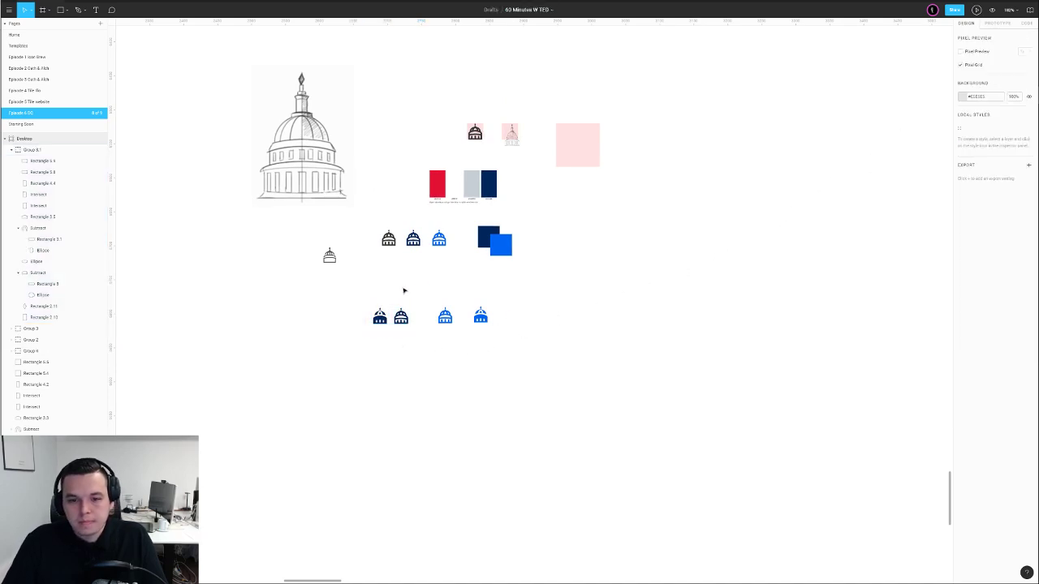
drag(425, 272, 492, 325)
drag(357, 291, 411, 328)
click(452, 317)
shift+click(480, 316)
drag(540, 301, 452, 345)
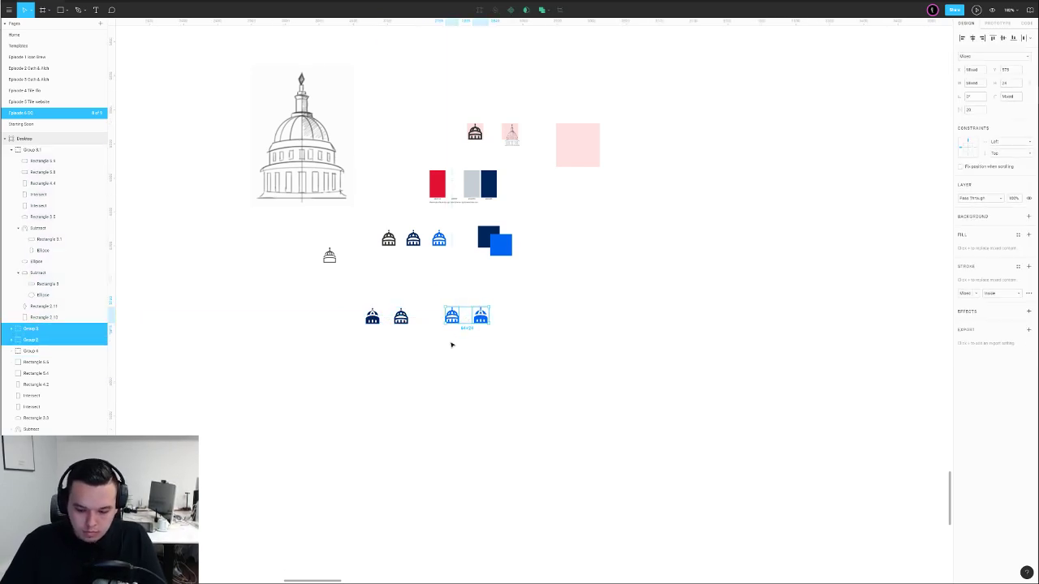
key(shift+Right)
key(shift+Right)
click(459, 342)
key(l)
drag(433, 293, 434, 351)
Align the divider line and four domes on their vertical centres
click(477, 348)
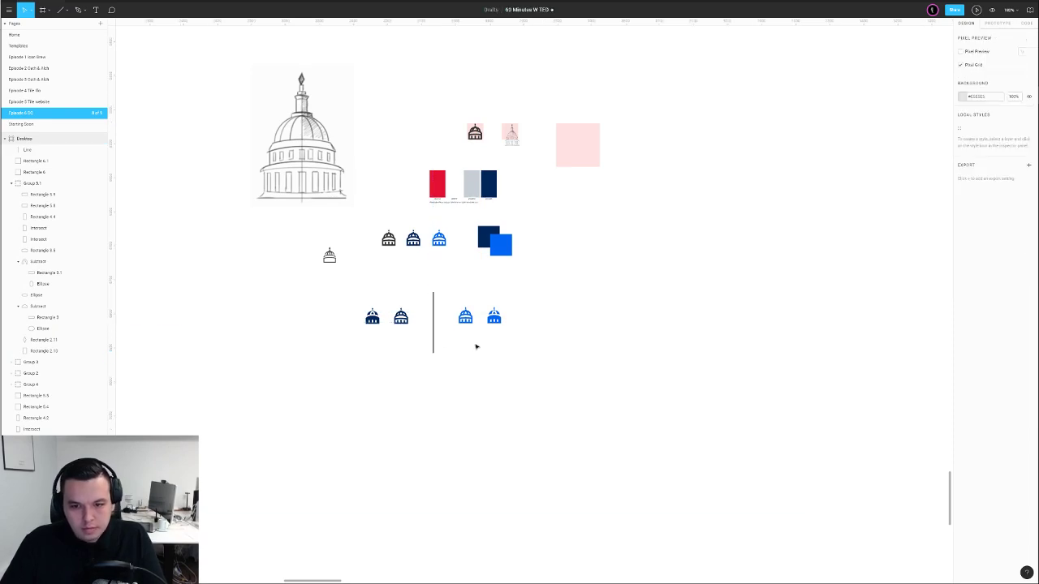
drag(336, 307, 642, 277)
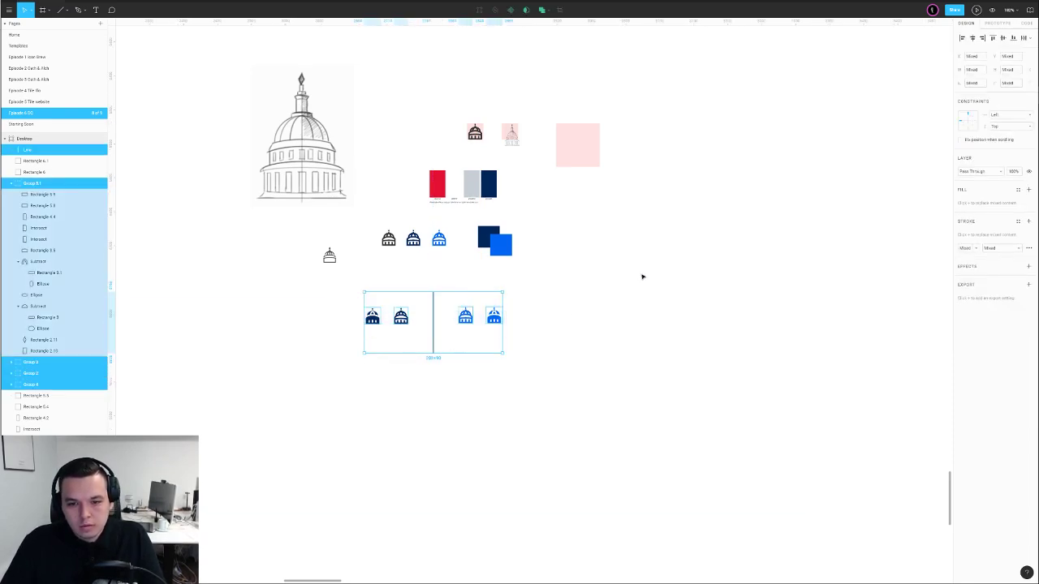
click(1002, 40)
click(464, 276)
Colour the divider line with the dome blue at 20% opacity
click(433, 315)
key(i)
click(466, 324)
click(476, 300)
drag(467, 302, 429, 319)
key(2)
click(462, 299)
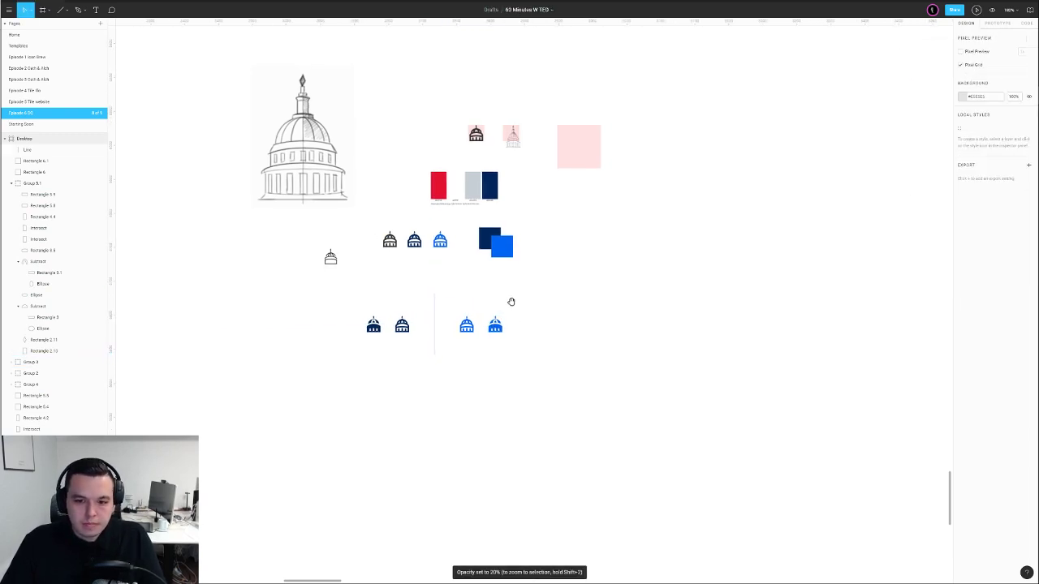
Move the line and four-dome row left under the swatches
drag(511, 299, 519, 317)
drag(354, 301, 559, 374)
drag(669, 323, 471, 340)
Place the small dome sketch onto the large pink square
drag(582, 288, 497, 335)
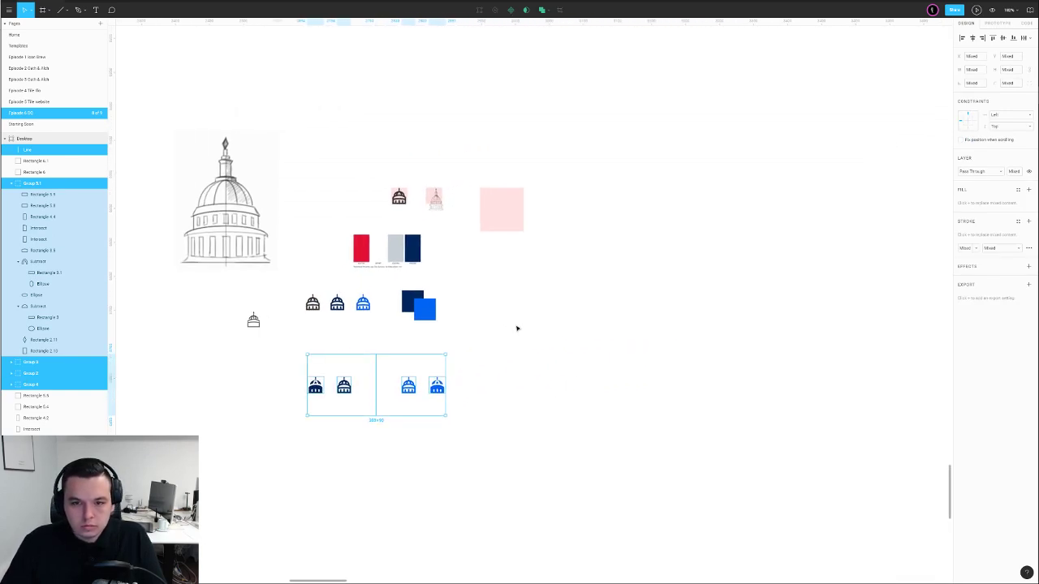
click(517, 326)
mouse_move(438, 205)
mouse_down()
mouse_move(504, 222)
mouse_move(501, 185)
mouse_up()
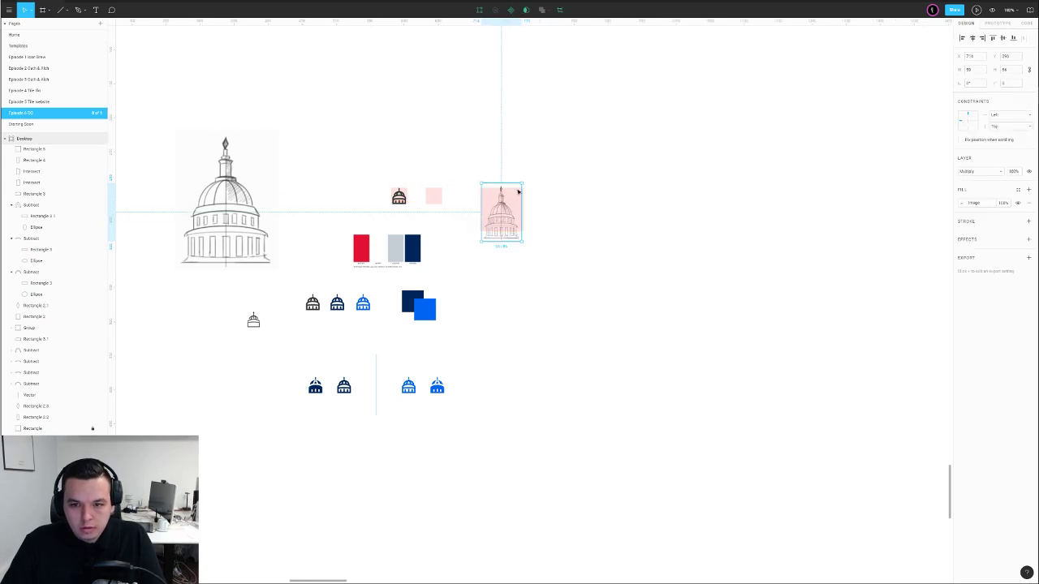
click(408, 387)
mouse_move(410, 388)
mouse_down()
mouse_move(501, 279)
mouse_move(517, 327)
mouse_up()
scroll(487, 339, up, 4)
drag(447, 395, 510, 399)
key(i)
click(246, 384)
click(460, 357)
scroll(602, 357, up, 4)
click(504, 470)
click(640, 300)
scroll(641, 327, up, 3)
scroll(641, 327, left, 1)
click(557, 141)
drag(558, 142, 568, 125)
click(685, 126)
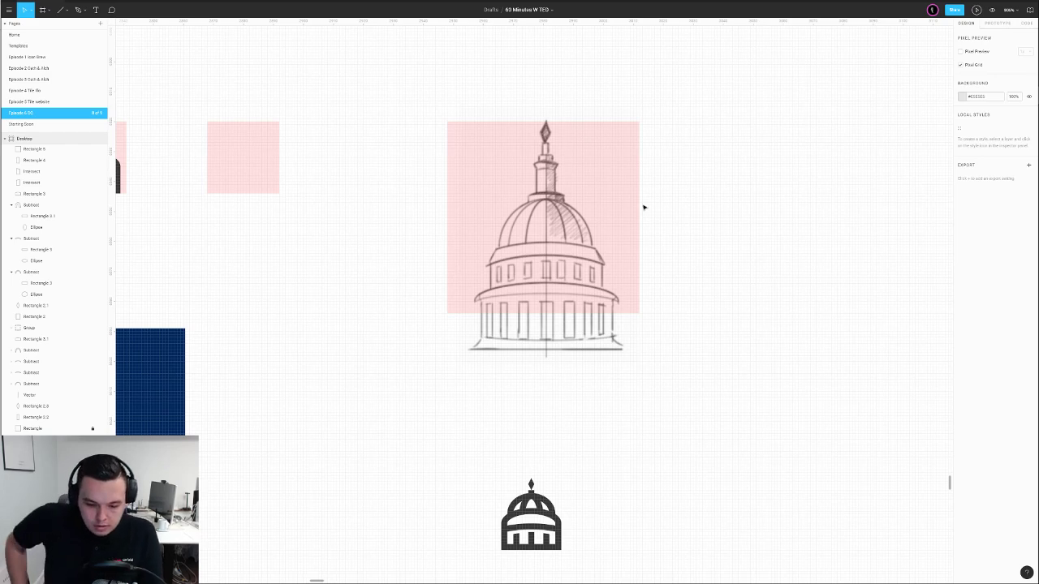
click(598, 204)
scroll(601, 278, down, 3)
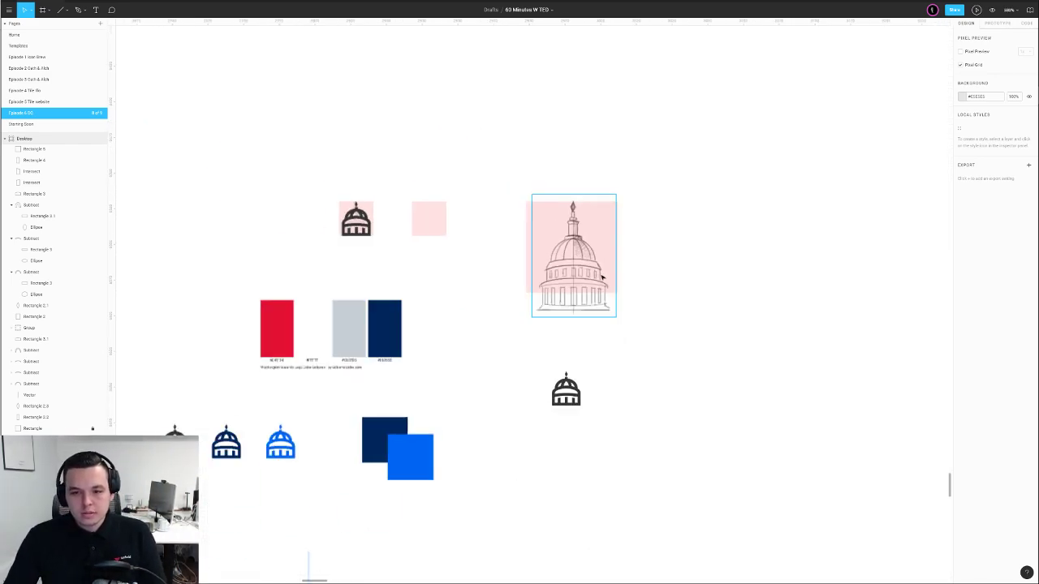
scroll(601, 278, down, 3)
scroll(592, 348, down, 1)
scroll(591, 348, right, 1)
drag(426, 423, 485, 479)
scroll(524, 457, down, 1)
key(shift+0)
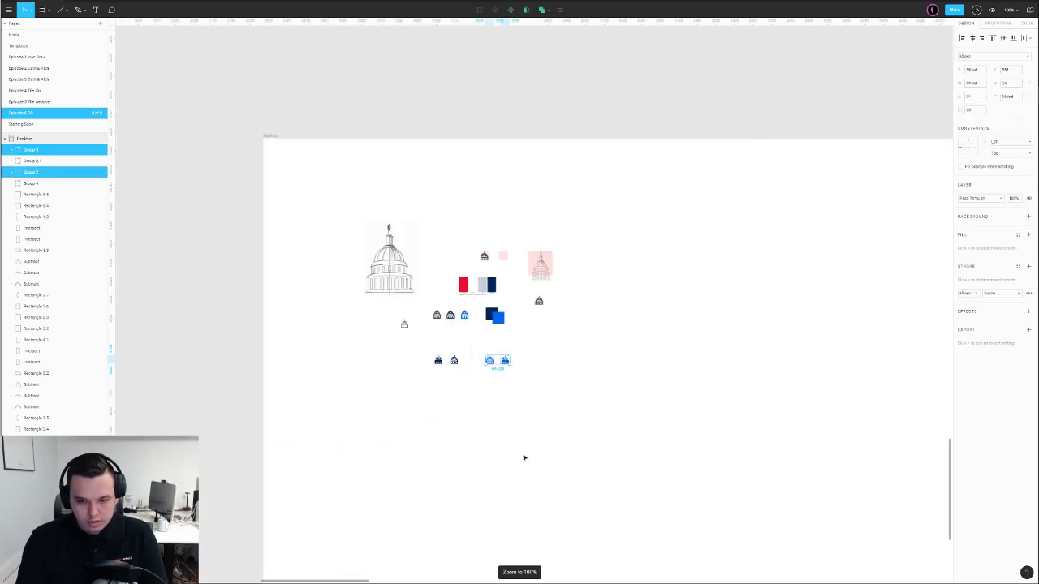
click(524, 458)
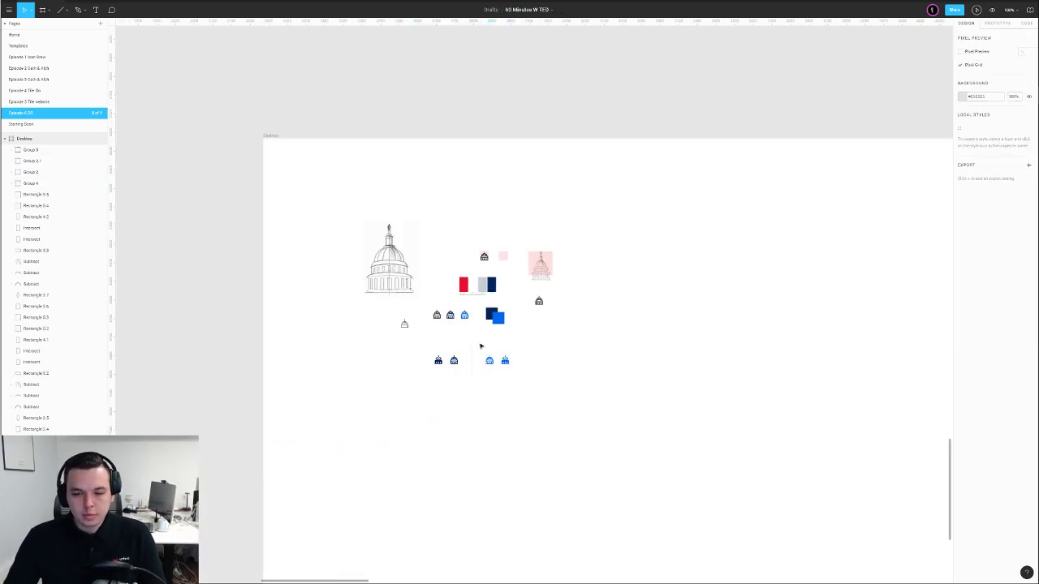
scroll(543, 359, up, 4)
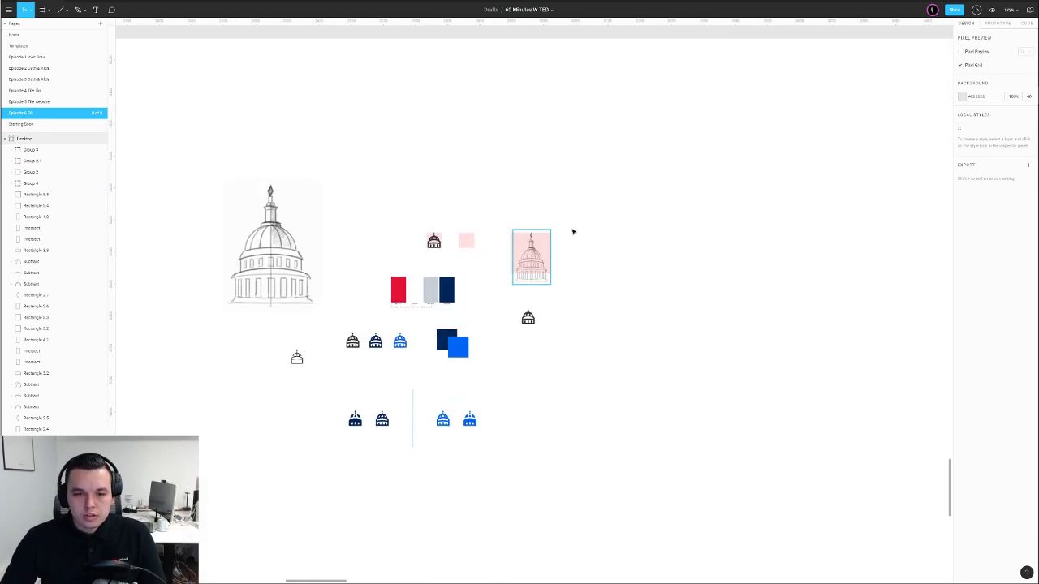
scroll(494, 267, up, 5)
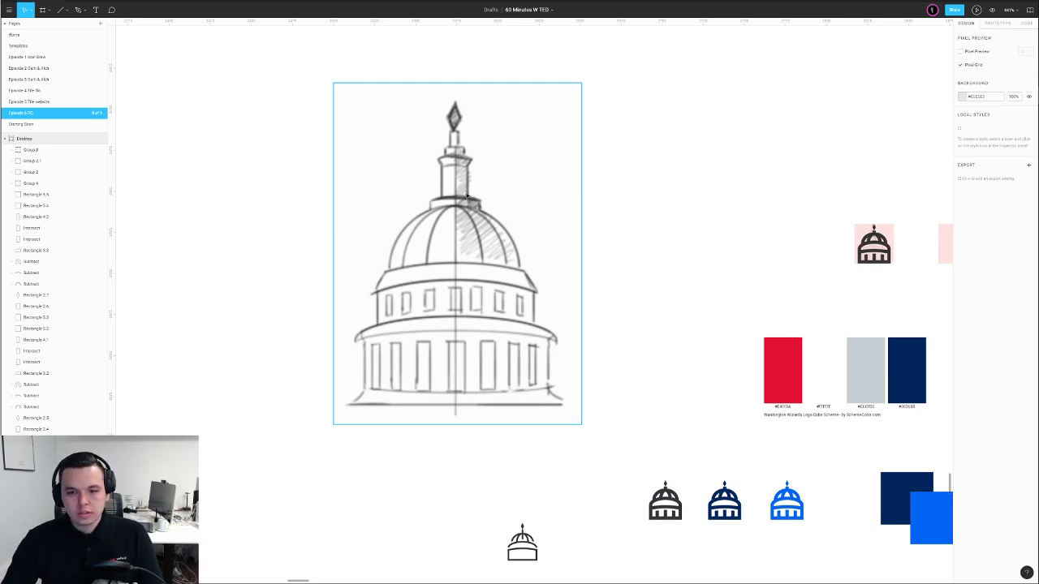
scroll(641, 314, down, 2)
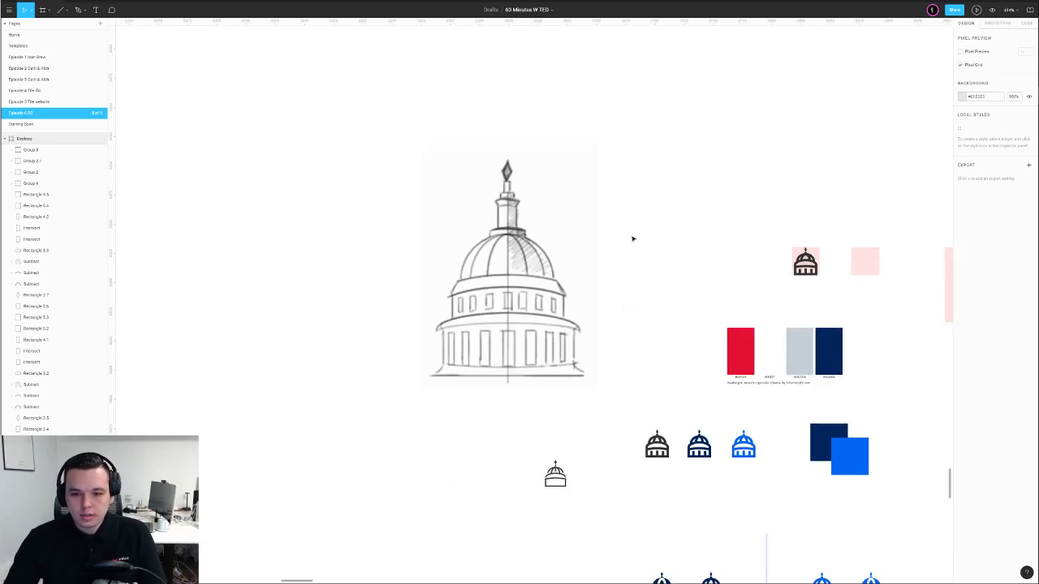
scroll(621, 238, down, 2)
scroll(674, 236, right, 5)
scroll(484, 268, up, 4)
click(445, 326)
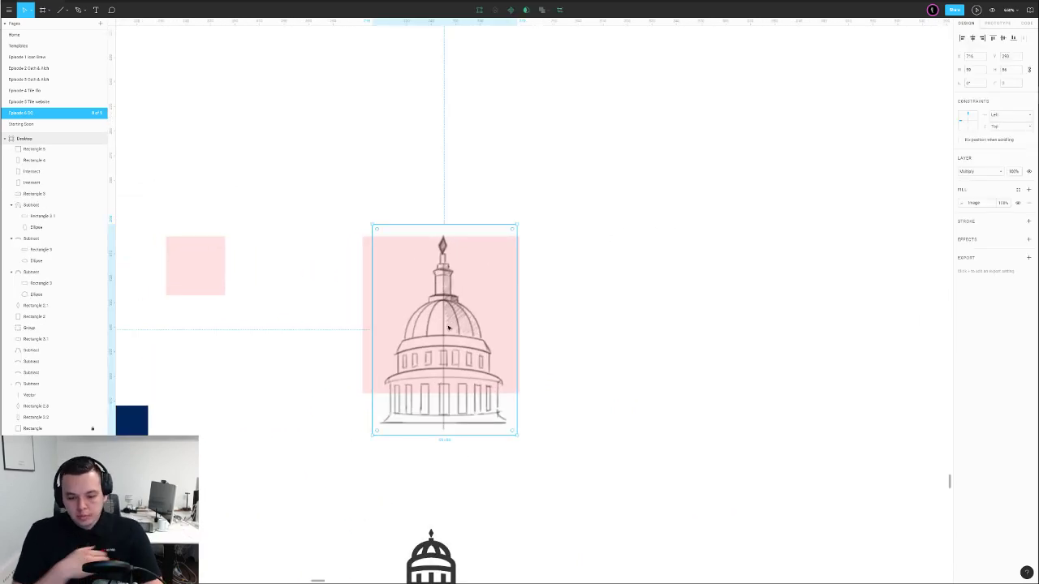
key(o)
drag(441, 315, 754, 337)
click(458, 357)
key(shift+2)
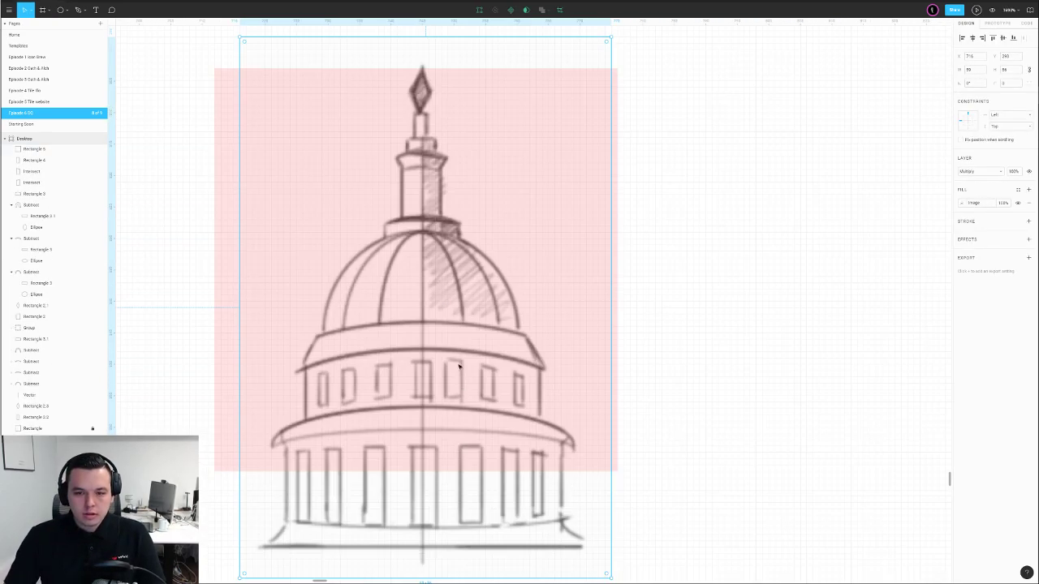
scroll(473, 535, down, 1)
drag(454, 566, 464, 512)
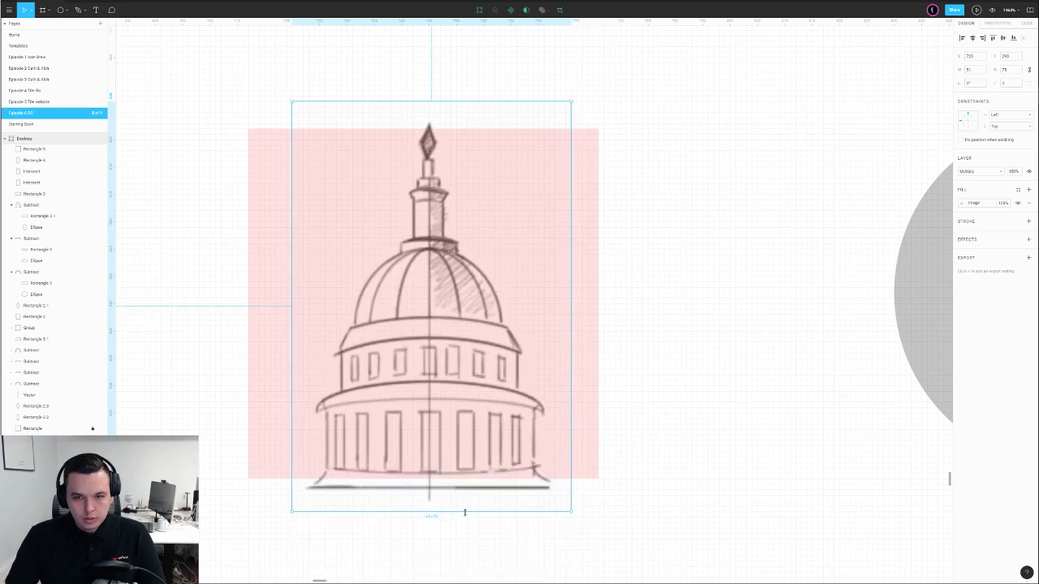
click(682, 420)
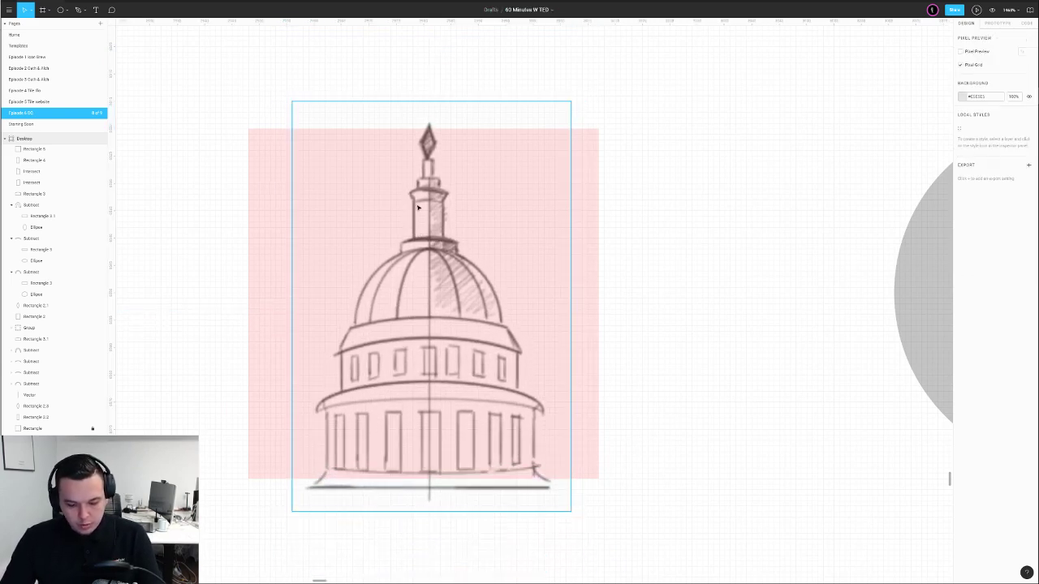
Trace the diamond finial with the Pen tool and remove its stroke
key(p)
click(429, 130)
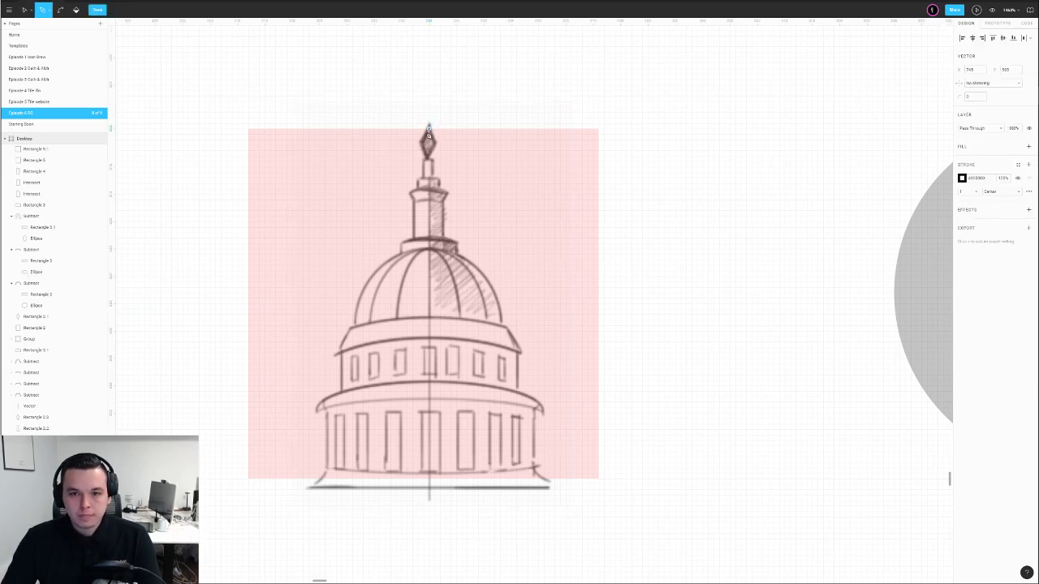
click(419, 146)
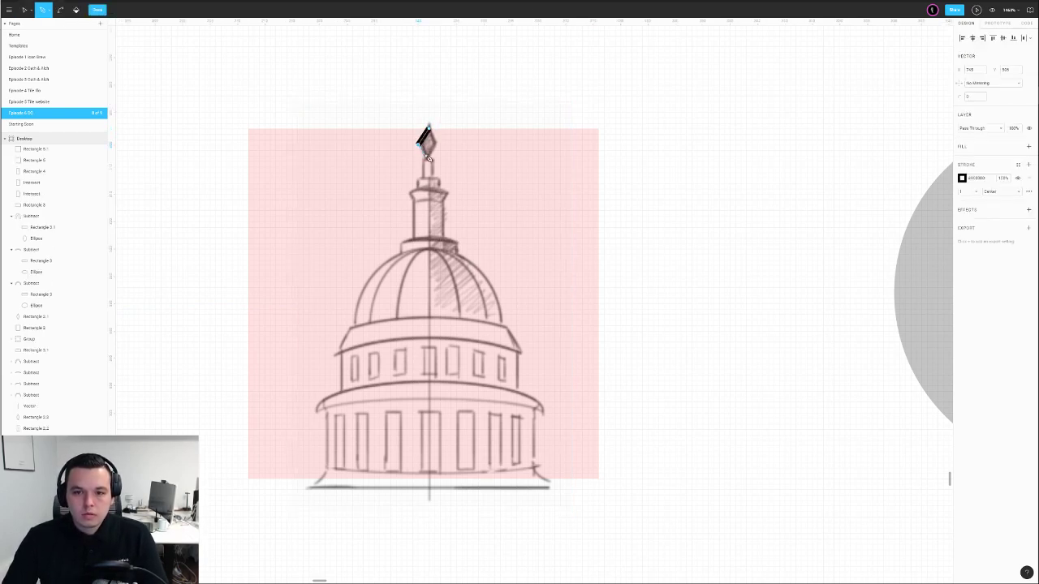
scroll(431, 162, up, 5)
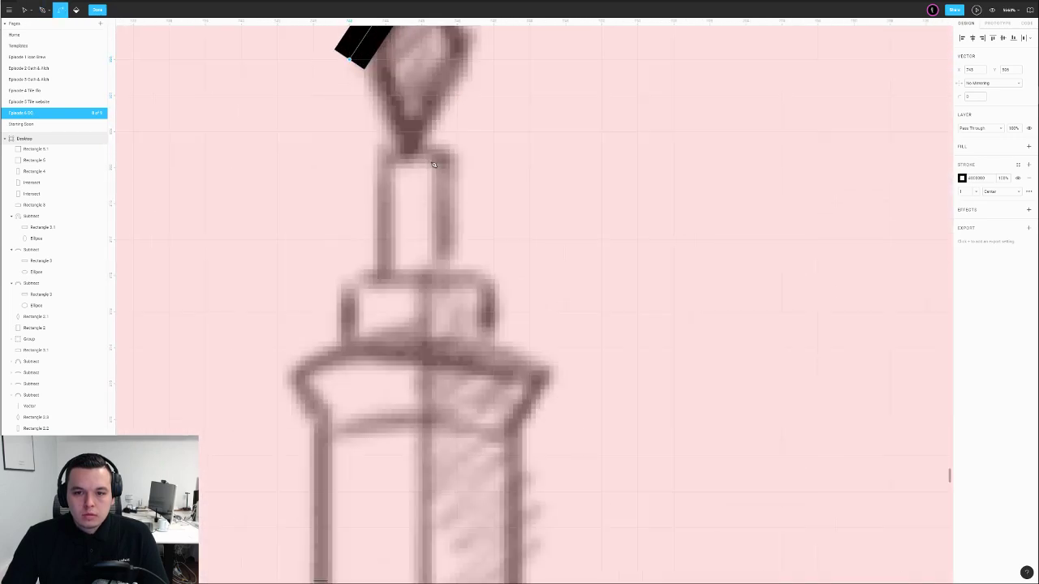
click(431, 165)
scroll(434, 171, down, 2)
scroll(443, 210, up, 1)
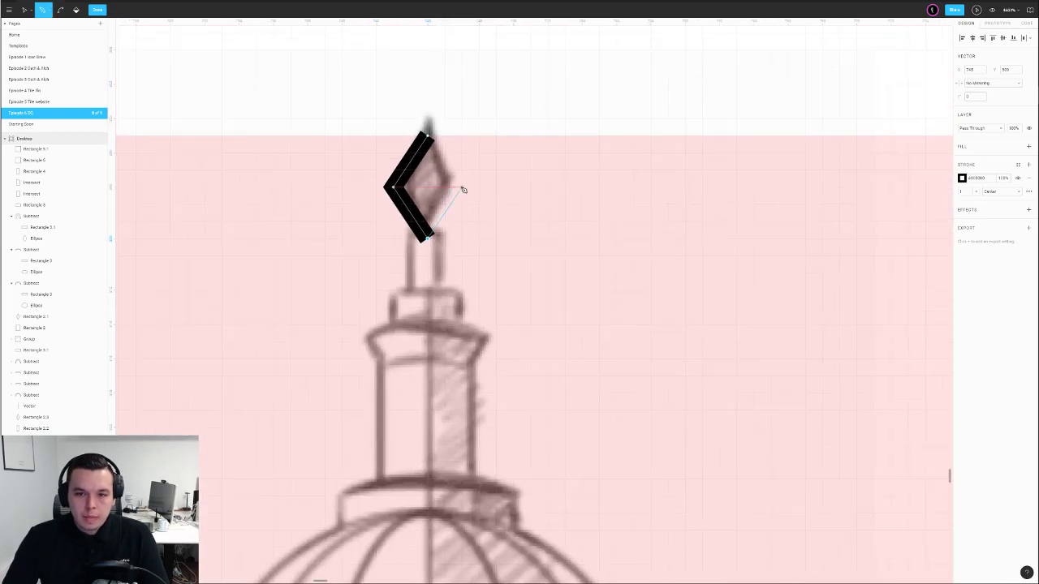
click(462, 190)
click(428, 134)
key(Escape)
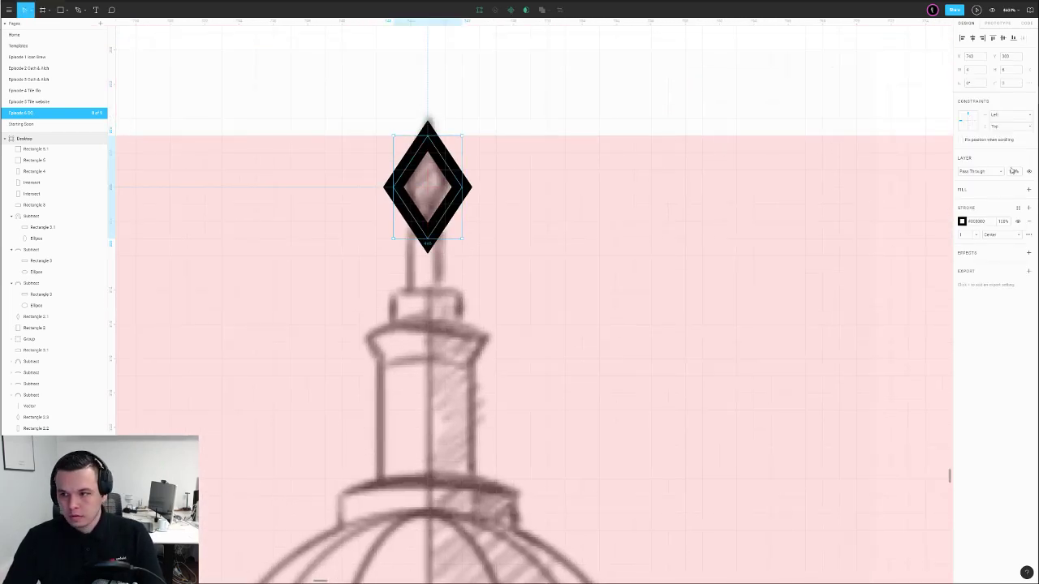
click(1031, 224)
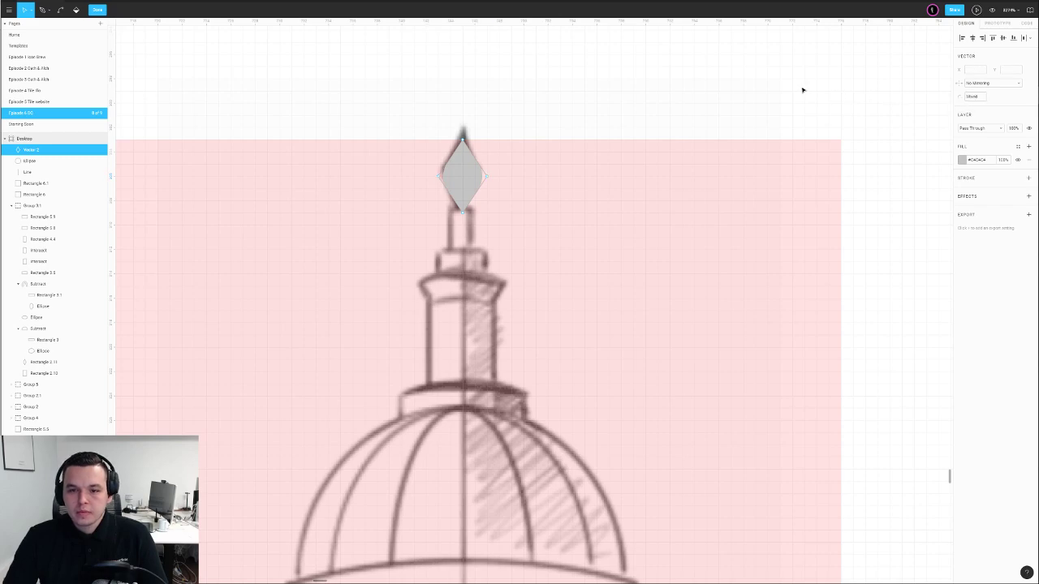
key(Escape)
scroll(796, 90, down, 3)
key(Escape)
Draw a small neck rectangle below the diamond
drag(852, 85, 765, 51)
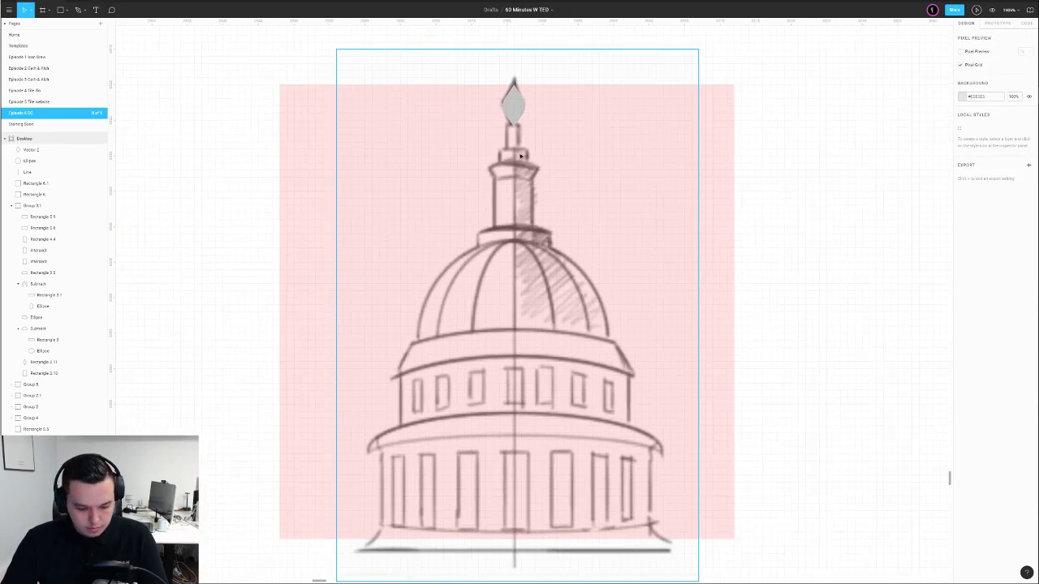
key(r)
drag(508, 127, 521, 150)
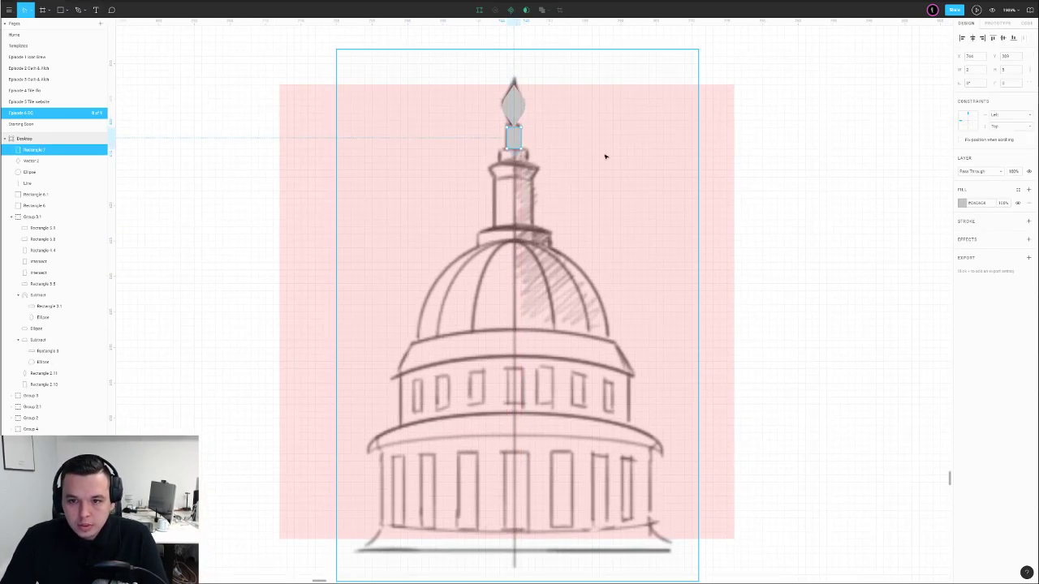
click(653, 150)
click(763, 125)
Duplicate the neck rectangle downward as the shaft and push its top points outward
scroll(557, 135, up, 4)
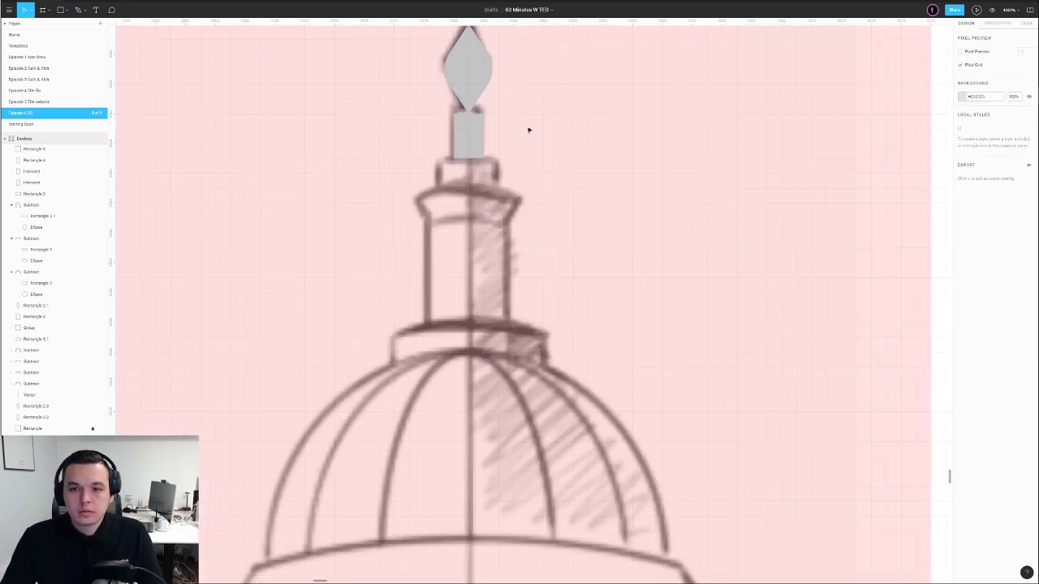
click(472, 147)
mouse_move(472, 147)
mouse_down()
mouse_move(473, 169)
mouse_move(455, 177)
mouse_move(499, 183)
mouse_move(474, 191)
mouse_move(469, 210)
mouse_move(470, 322)
mouse_up()
double_click(448, 226)
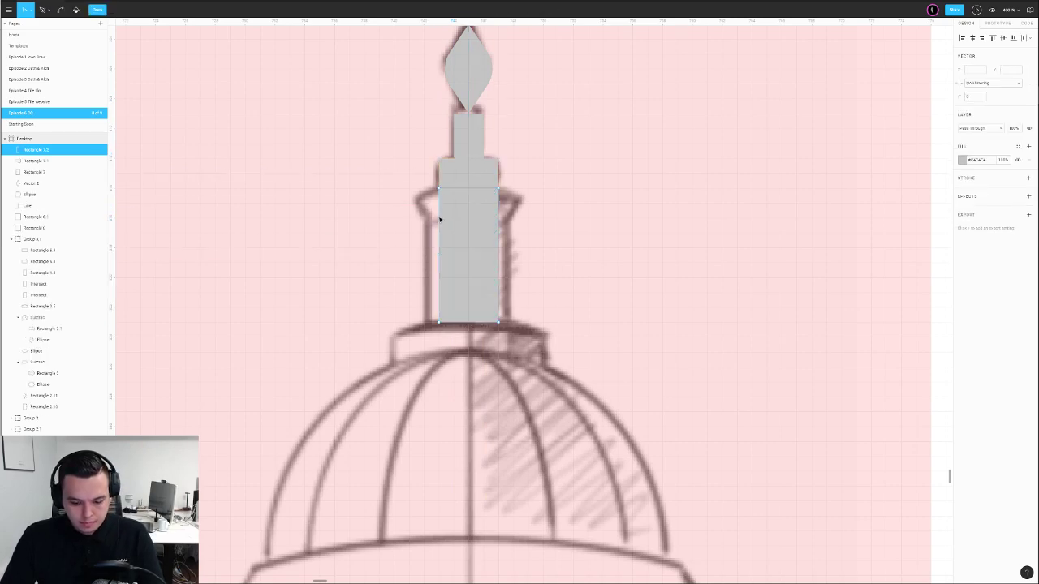
key(p)
click(439, 218)
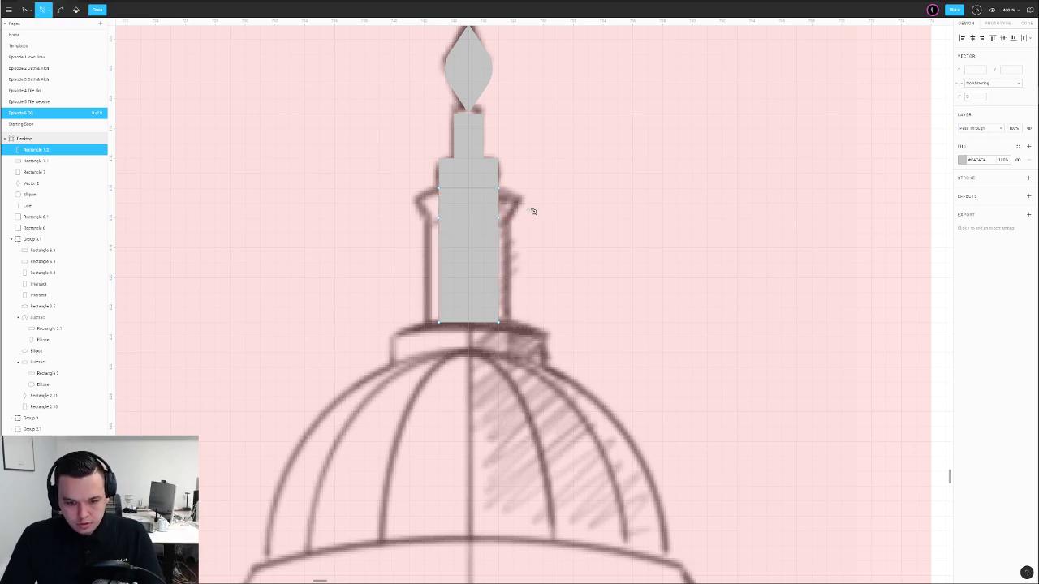
key(Escape)
key(Left)
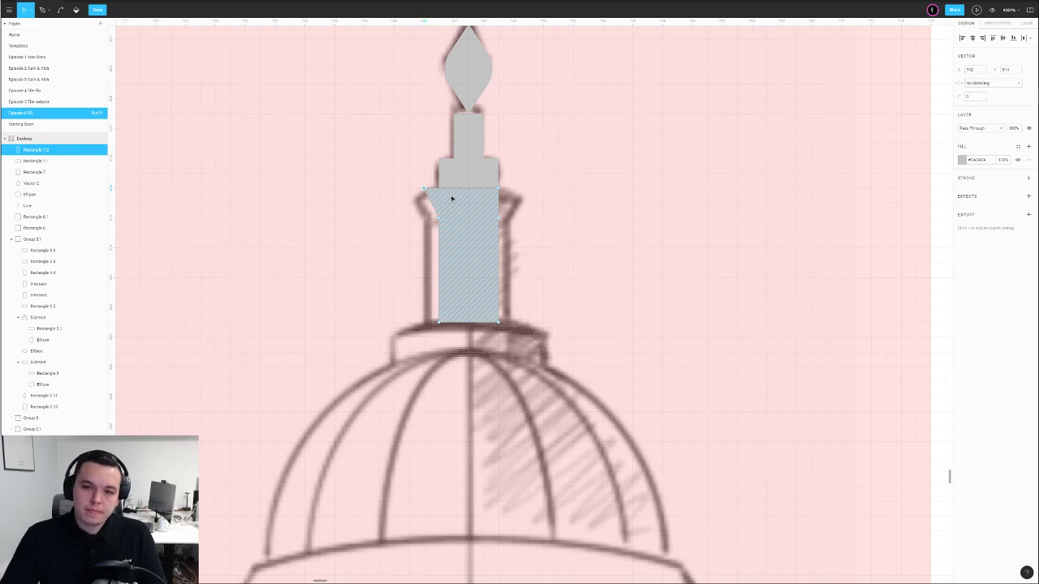
click(499, 188)
key(Right)
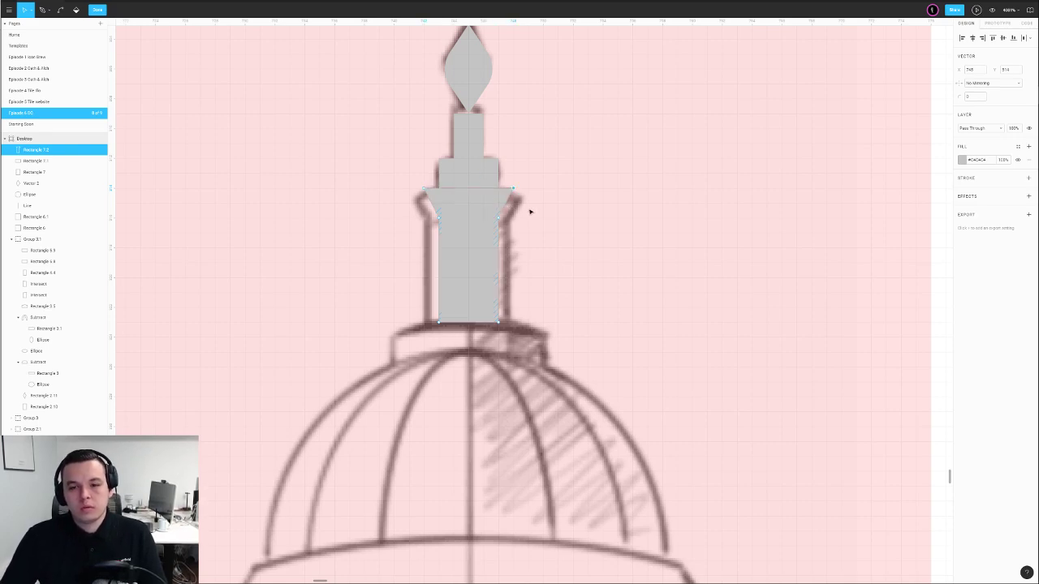
Widen the shaft's top flare and give its top corners a radius of 1
drag(534, 180, 409, 230)
drag(959, 96, 969, 97)
drag(406, 170, 444, 198)
key(Left)
key(Right)
drag(505, 176, 374, 193)
click(959, 99)
text(1)
key(Return)
click(699, 186)
Recheck the corner radius of the shaft's top points and review the flared shaft
click(699, 186)
scroll(698, 186, down, 3)
drag(698, 187, 641, 196)
scroll(582, 211, up, 2)
double_click(504, 202)
drag(423, 178, 568, 190)
click(978, 97)
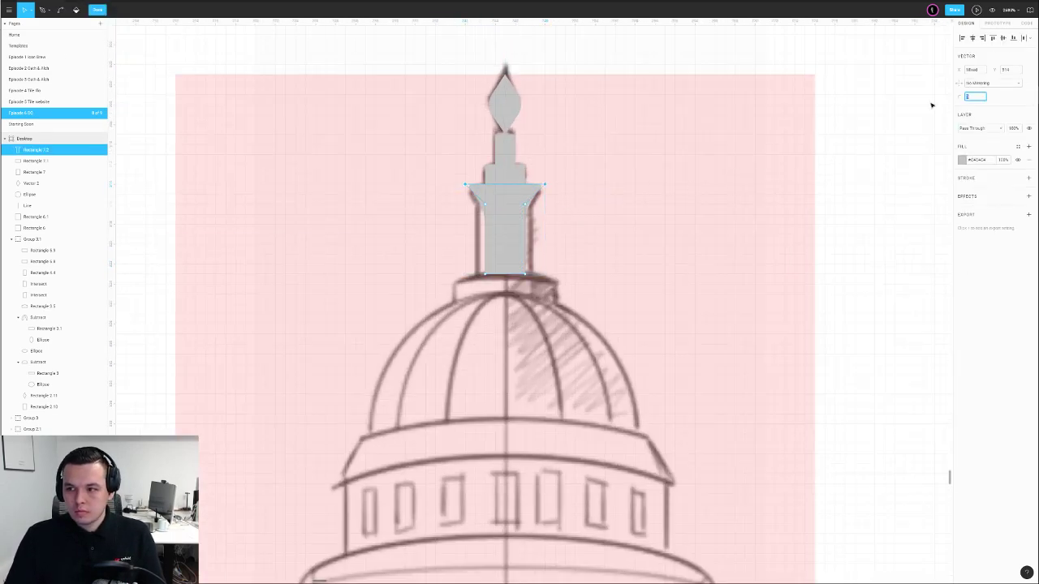
click(778, 157)
click(607, 226)
scroll(607, 226, down, 2)
drag(592, 240, 541, 201)
click(485, 204)
click(468, 245)
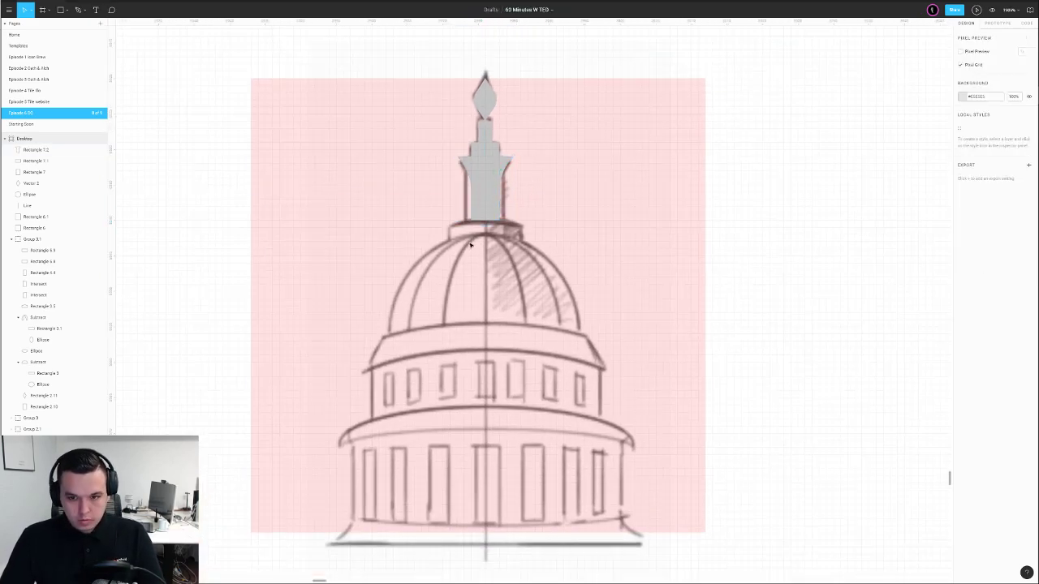
Draw a rectangle at the spire's base and raise its top midpoint into a slight peak
key(r)
mouse_move(448, 229)
mouse_down()
mouse_move(523, 243)
mouse_move(492, 209)
mouse_up()
scroll(489, 229, up, 3)
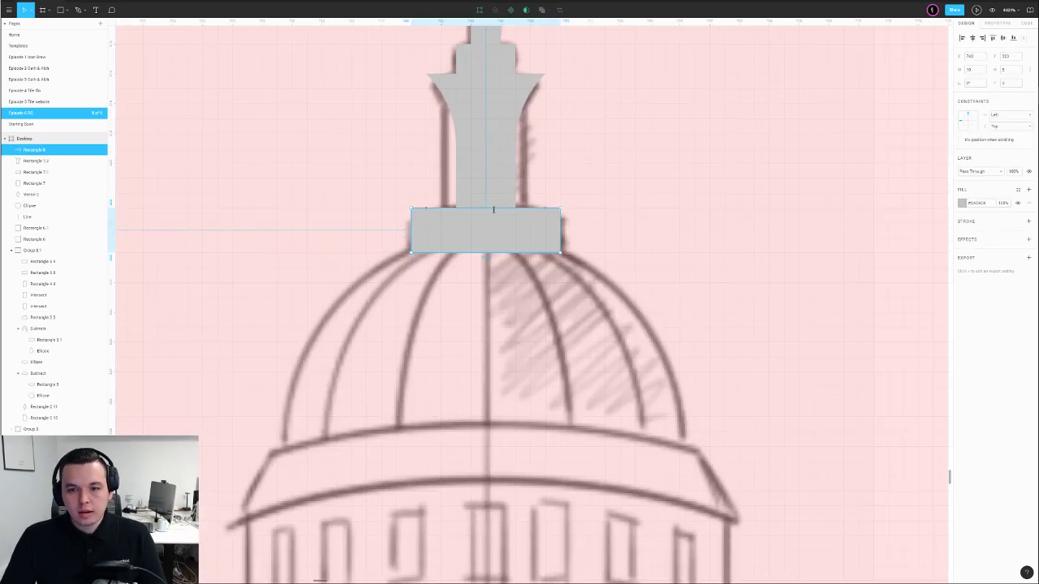
double_click(481, 223)
click(487, 209)
key(Up)
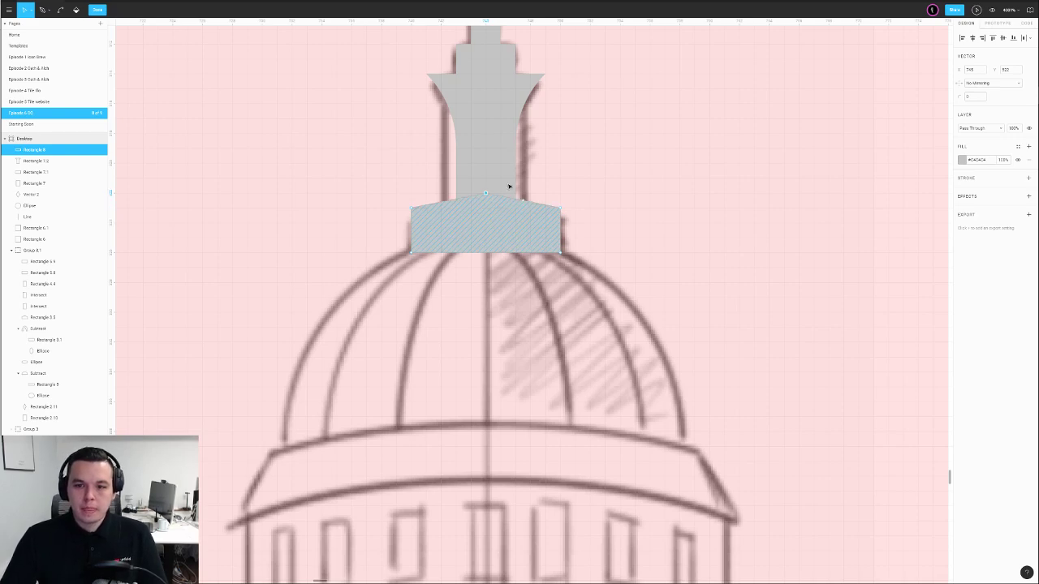
key(Escape)
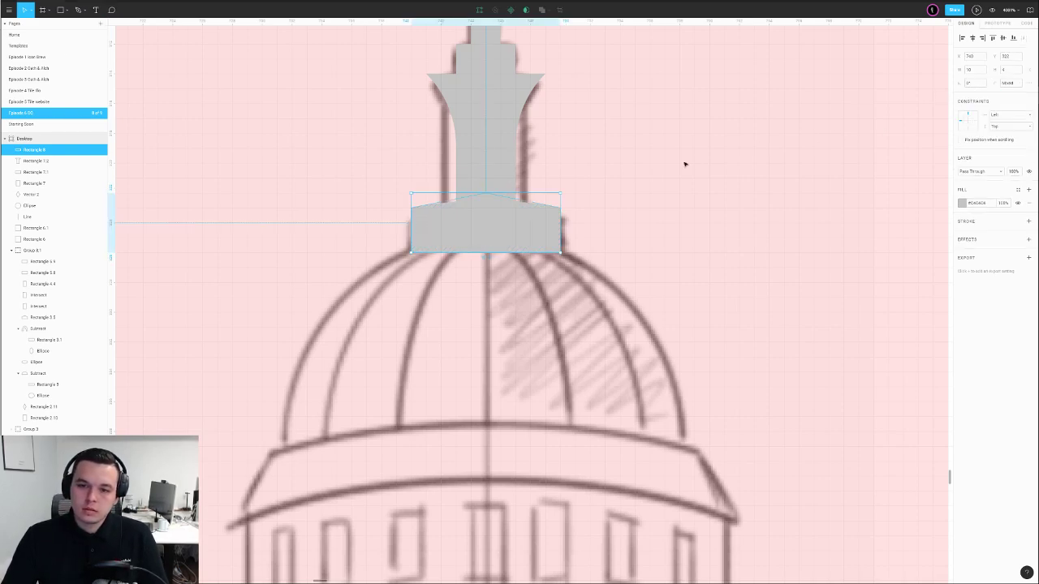
Give the spire's base band a darker grey fill
click(962, 203)
click(879, 245)
click(720, 268)
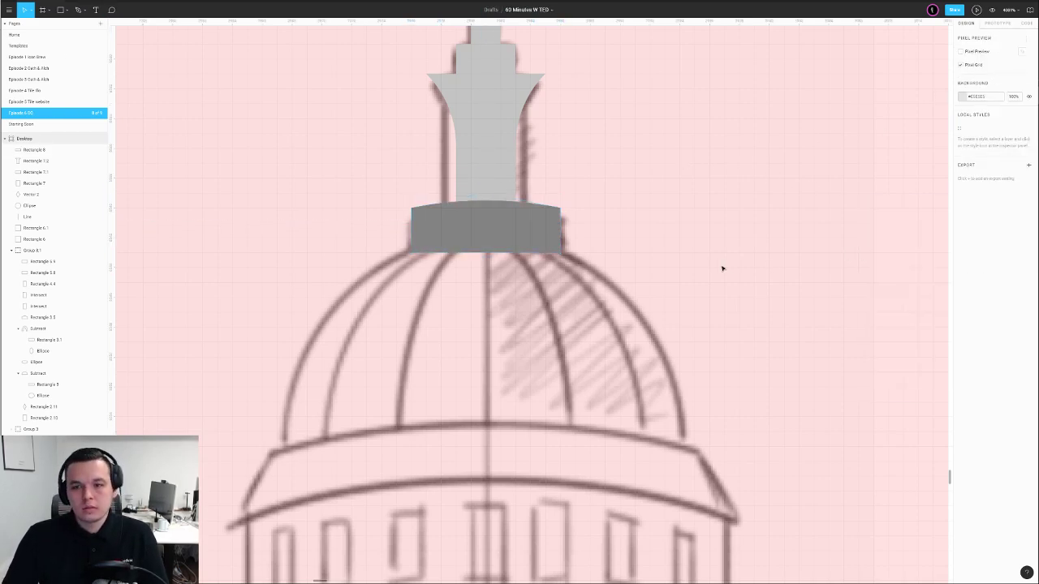
scroll(689, 234, down, 2)
scroll(690, 234, down, 2)
scroll(552, 214, up, 5)
Eyedrop the base's dark grey onto the cap band under the neck and the diamond finial
click(552, 213)
key(i)
click(562, 365)
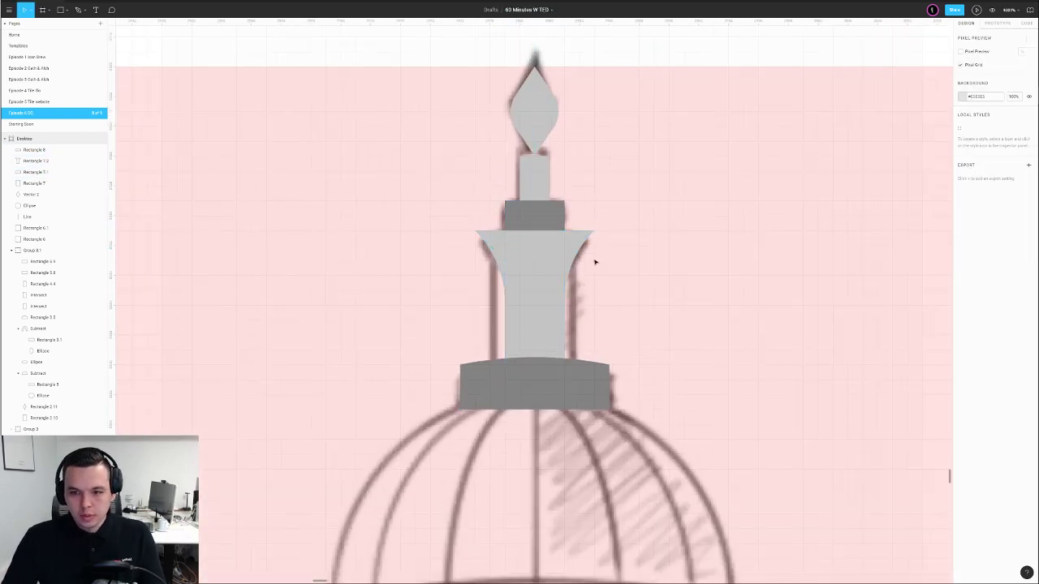
click(551, 157)
key(i)
click(549, 213)
click(624, 195)
Bend the dark base band's bottom edge upward and round it into a smooth curve
scroll(645, 246, down, 3)
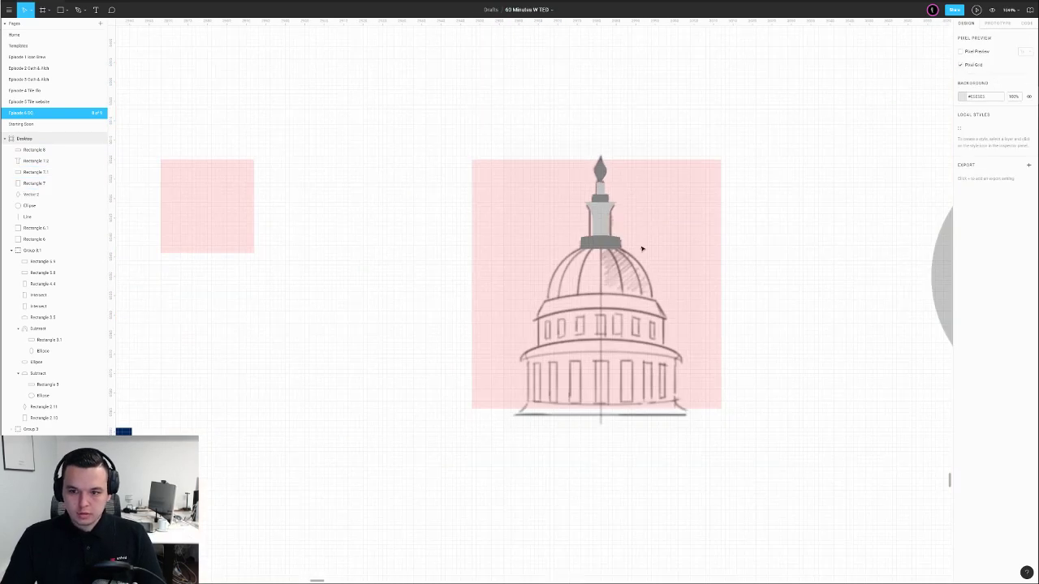
scroll(628, 253, up, 3)
double_click(499, 240)
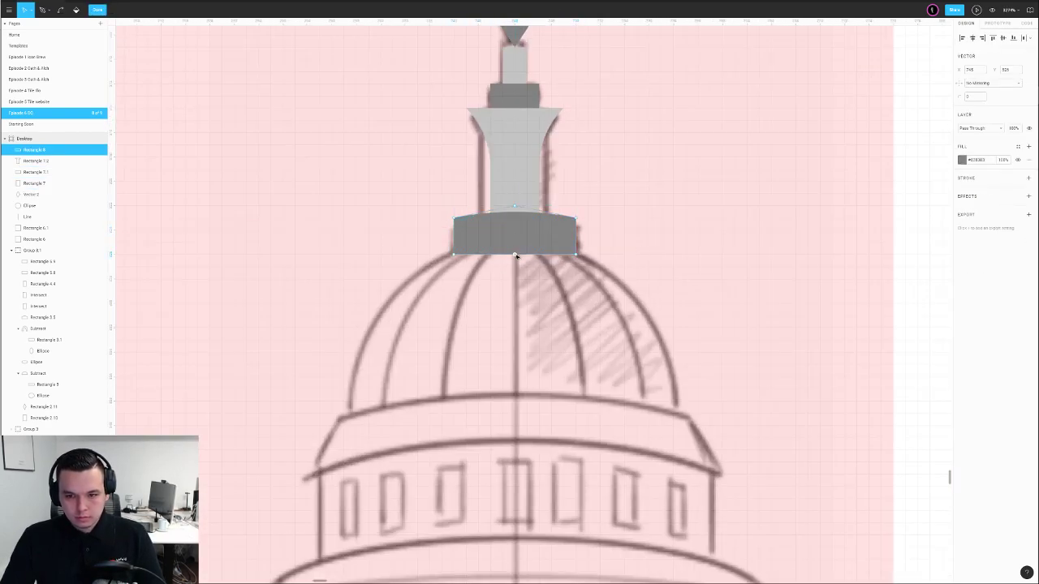
drag(502, 253, 501, 247)
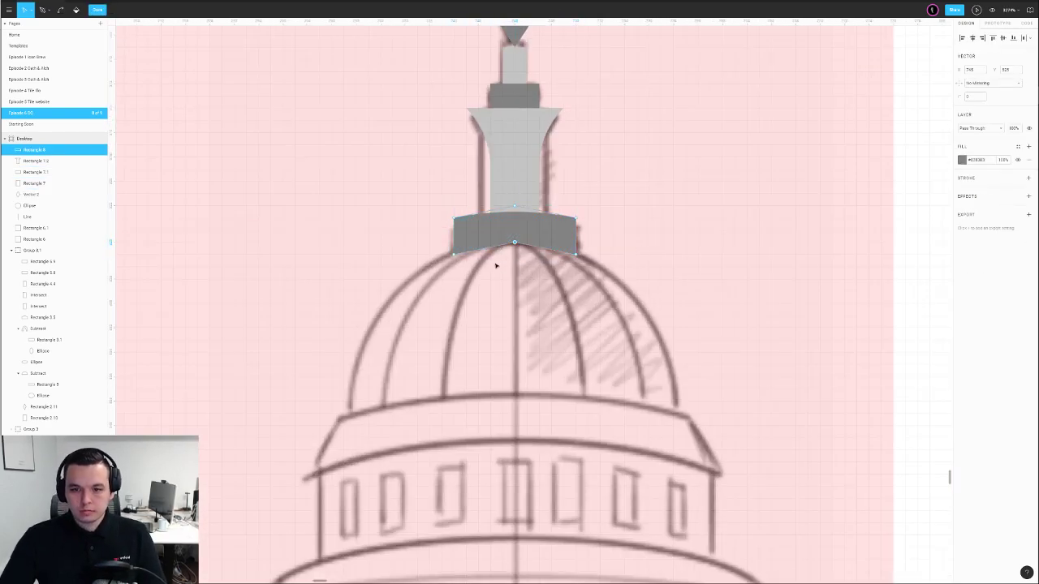
drag(961, 98, 981, 107)
key(Escape)
key(Escape)
drag(699, 252, 714, 191)
scroll(606, 248, down, 5)
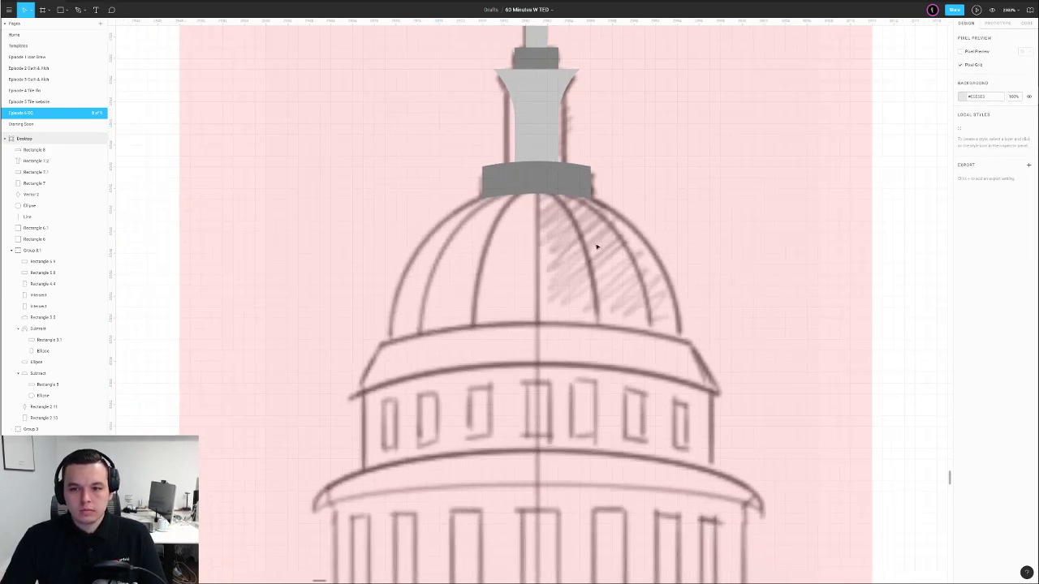
Draw a grey circle over the dome at 50% opacity
key(o)
drag(560, 297, 649, 393)
drag(619, 291, 617, 291)
key(5)
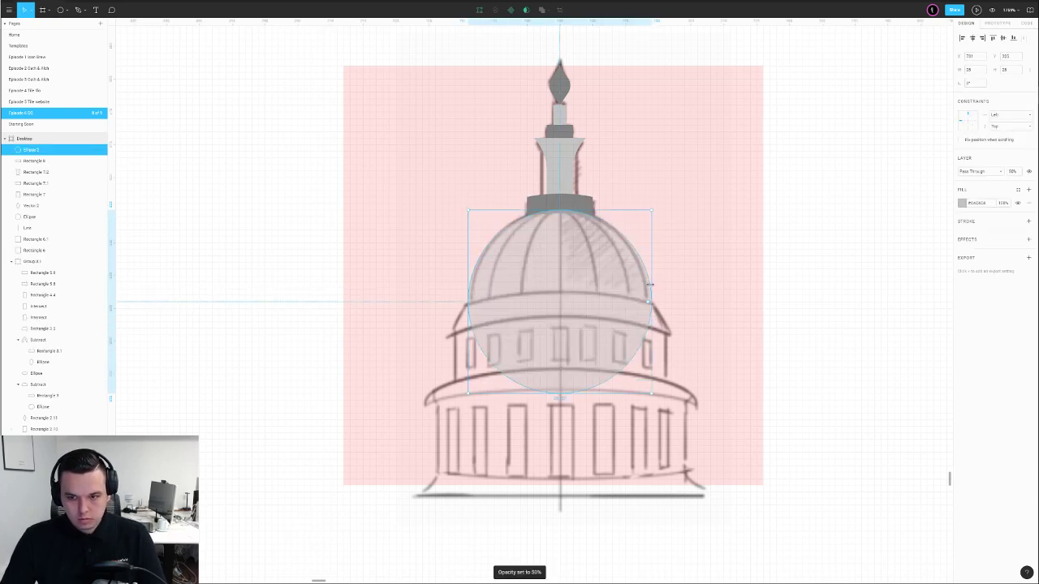
key(Escape)
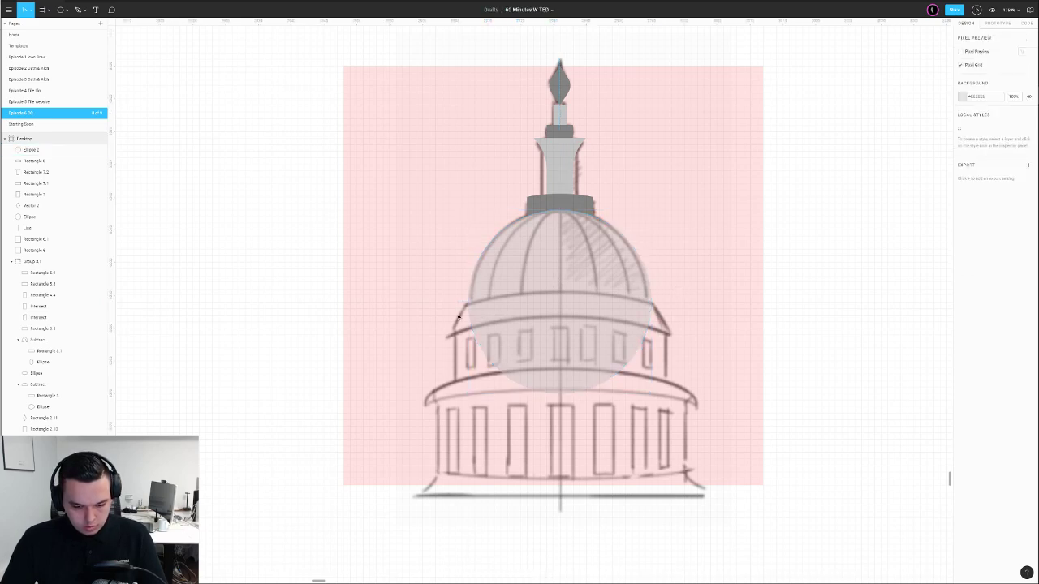
Draw a rectangle across the dome's lower part and give its top a slight peak
key(r)
drag(465, 304, 652, 322)
drag(572, 322, 570, 398)
double_click(567, 313)
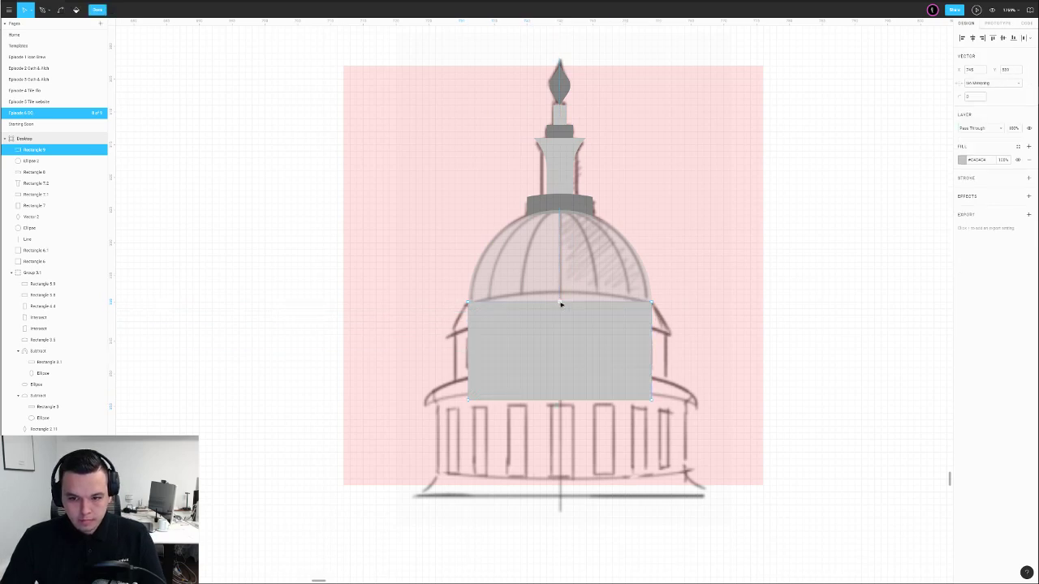
key(Up)
key(Up)
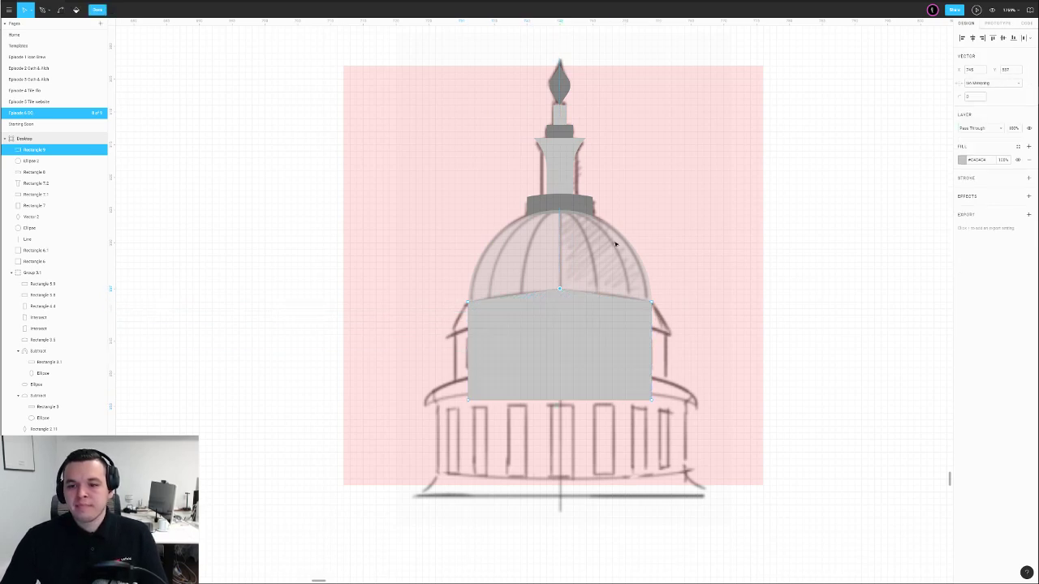
key(Escape)
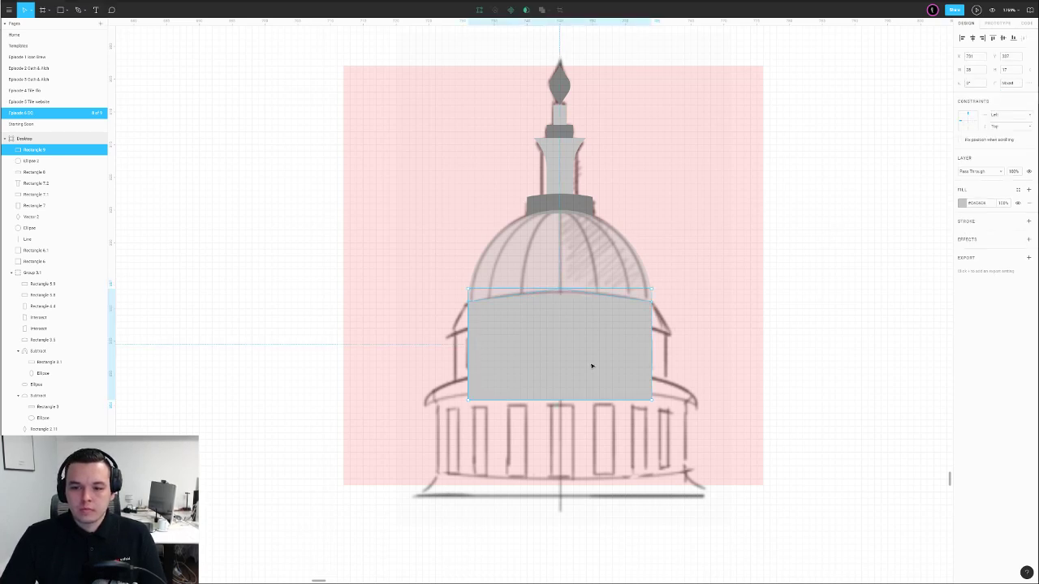
drag(543, 400, 544, 326)
key(ctrl+z)
Raise the band's bottom edge by 11 units and bend its middle upward
key(Return)
key(shift+Up)
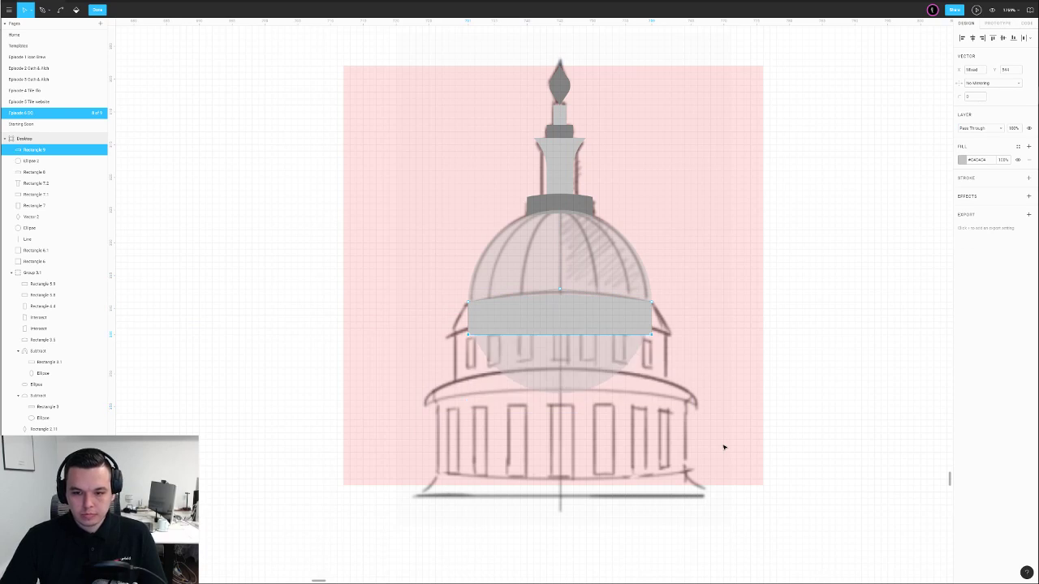
key(Up)
click(561, 329)
key(Up)
key(Up)
key(Up)
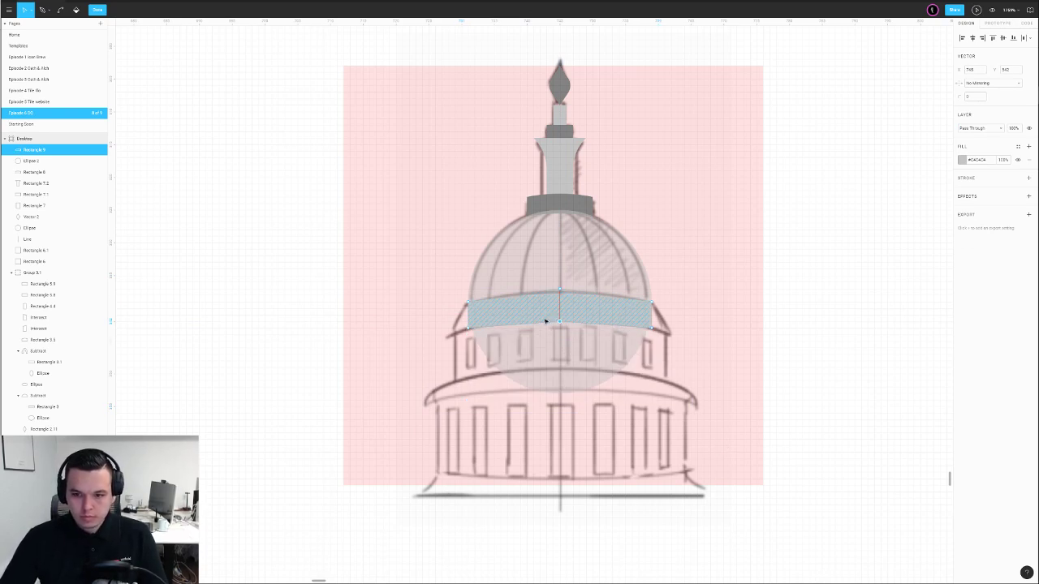
key(Up)
key(Up)
key(Up)
key(Up)
key(Up)
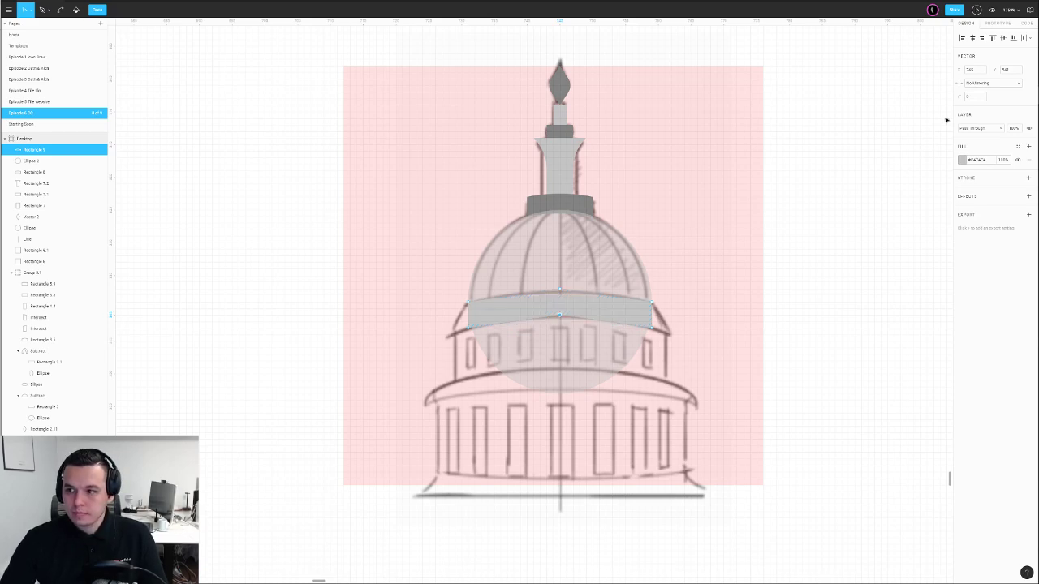
Flare the band by pushing its left and right corner points outward
drag(469, 318, 530, 374)
key(Left)
key(Left)
drag(661, 277, 666, 341)
key(Right)
key(Right)
key(Right)
key(Right)
drag(423, 313, 481, 352)
key(Left)
key(Left)
double_click(810, 321)
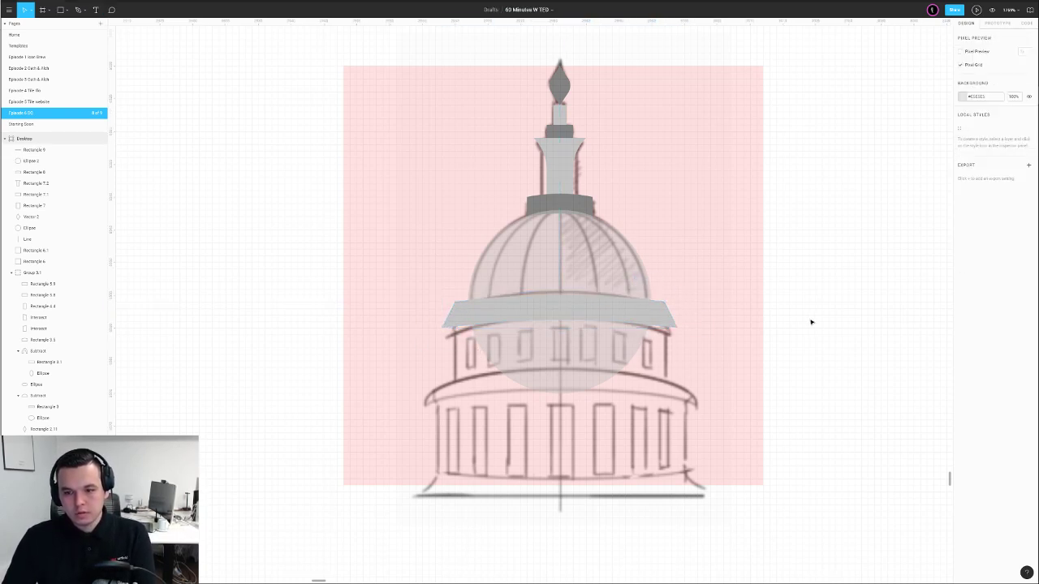
Change the flared band's fill to dark grey
click(642, 320)
double_click(589, 309)
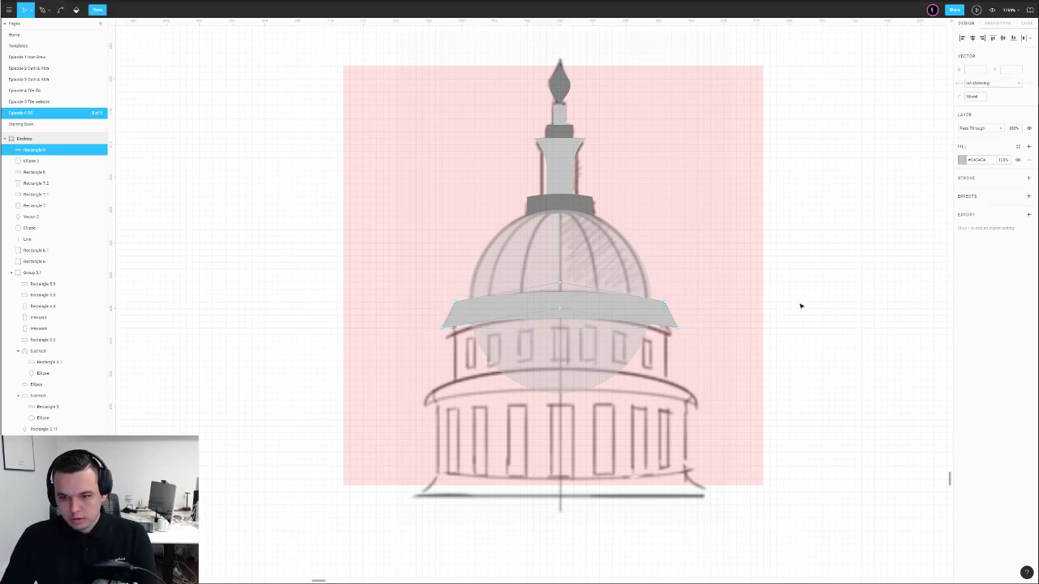
key(Escape)
click(962, 204)
drag(876, 248, 830, 283)
click(821, 283)
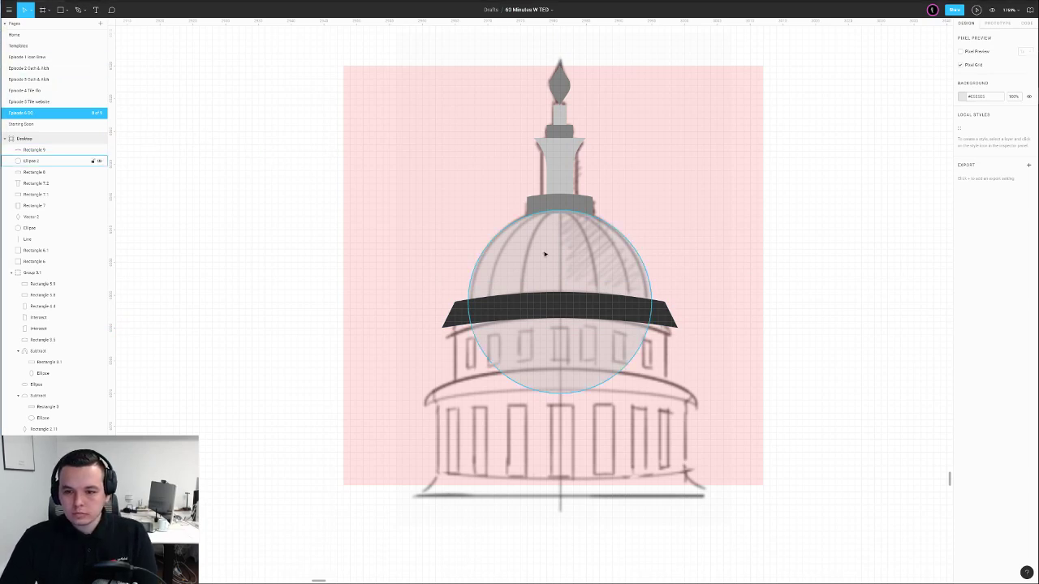
scroll(642, 238, down, 1)
scroll(642, 239, right, 1)
Trace a grey, stroke-free Pen shape covering the area below the dark band
key(r)
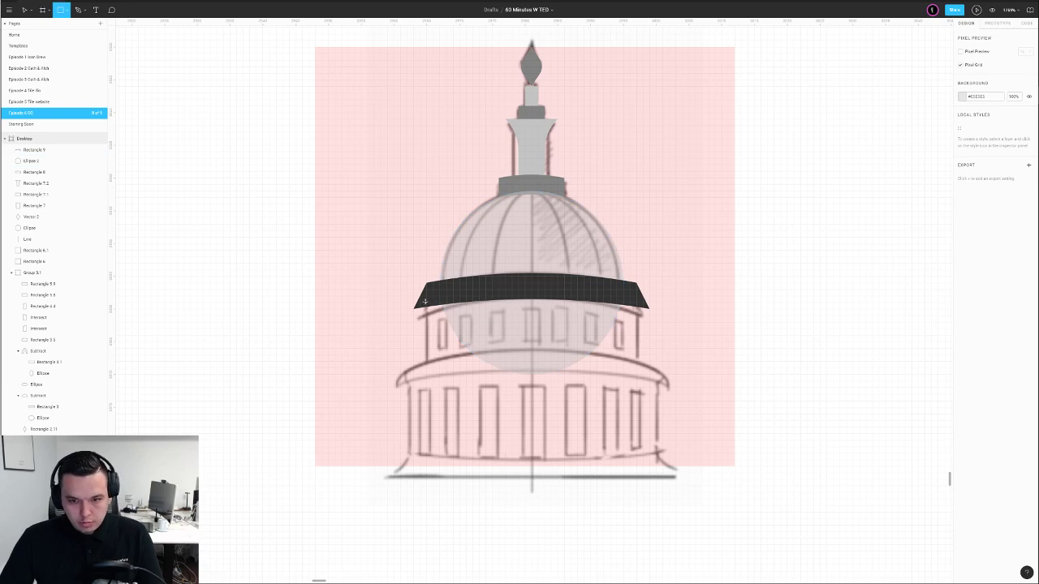
key(p)
click(409, 301)
drag(663, 298, 765, 340)
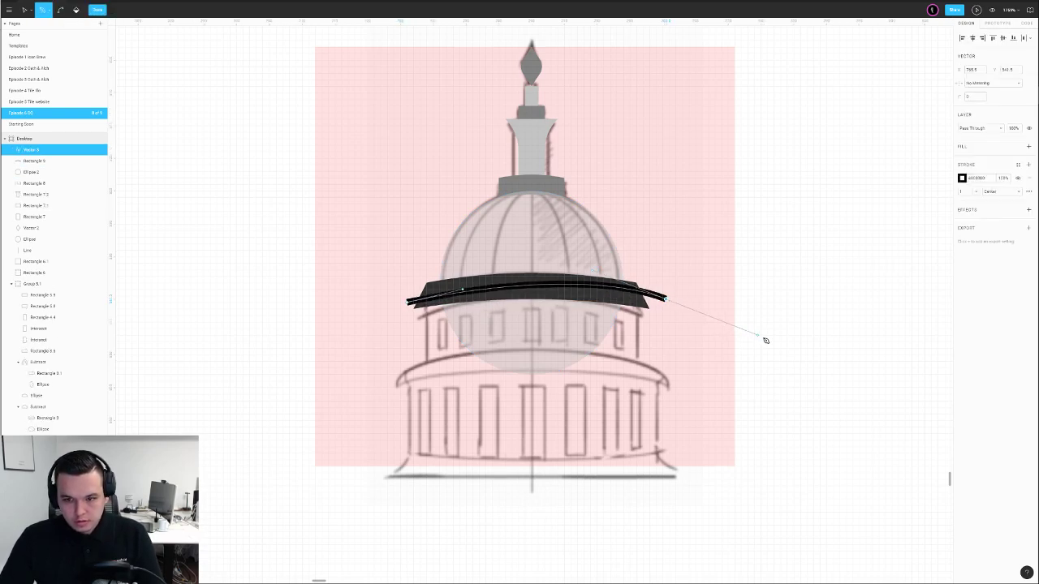
click(605, 394)
drag(485, 399, 460, 390)
drag(404, 348, 399, 313)
click(407, 302)
key(Escape)
key(Escape)
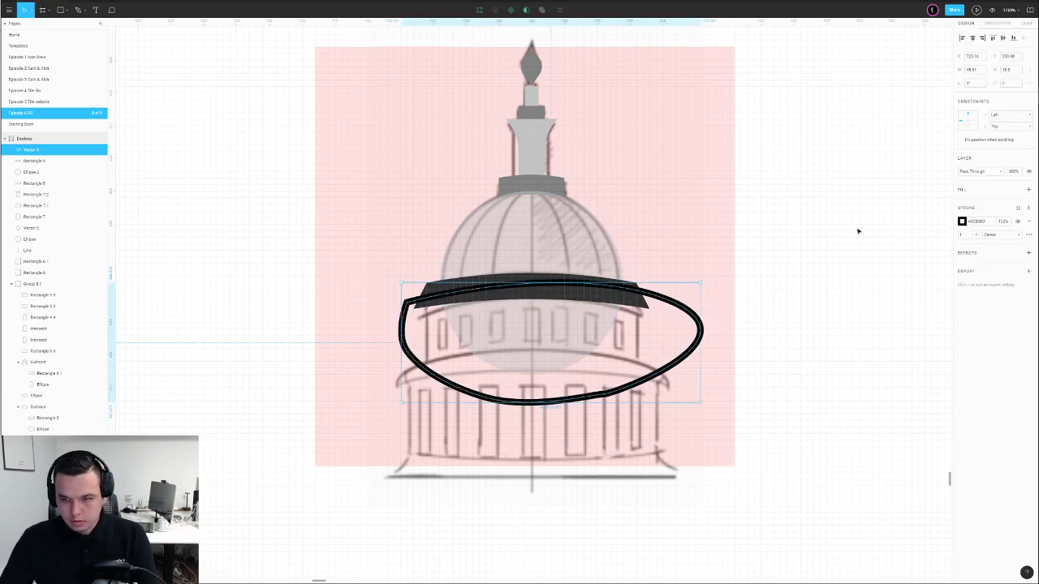
click(1030, 223)
click(1028, 190)
click(771, 277)
Subtract the traced shape from the dome circle, flatten it, and send it behind the band
click(625, 329)
shift+click(581, 235)
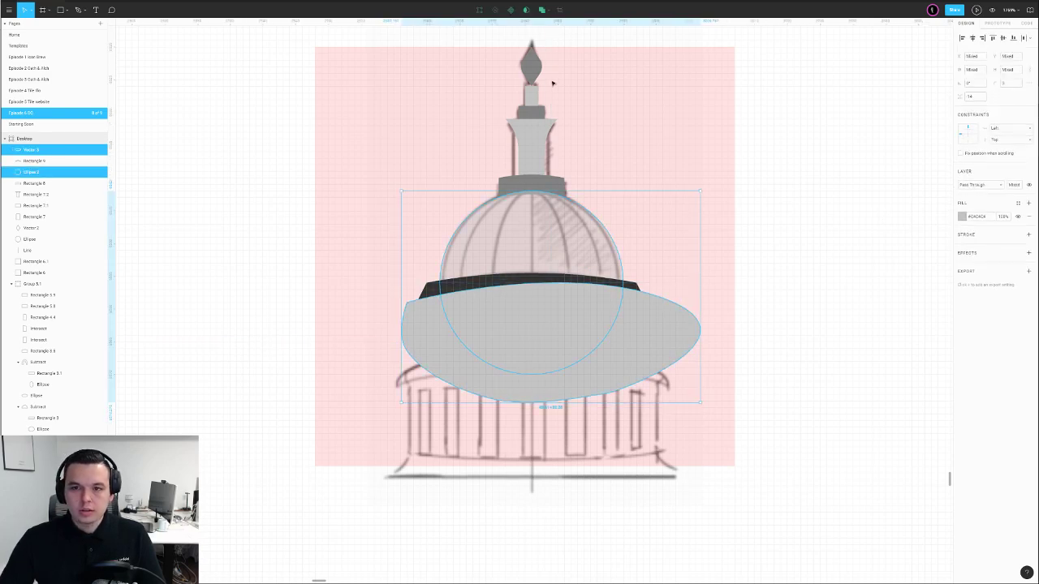
click(550, 11)
click(542, 35)
key(ctrl+e)
click(726, 236)
click(582, 239)
key(ctrl+[)
key(ctrl+[)
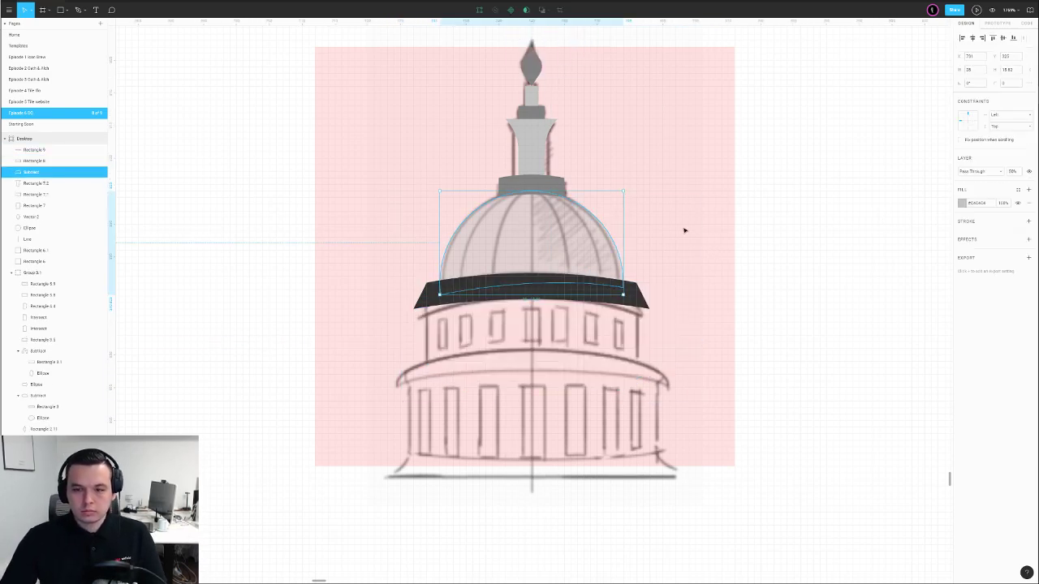
click(682, 271)
scroll(585, 258, down, 2)
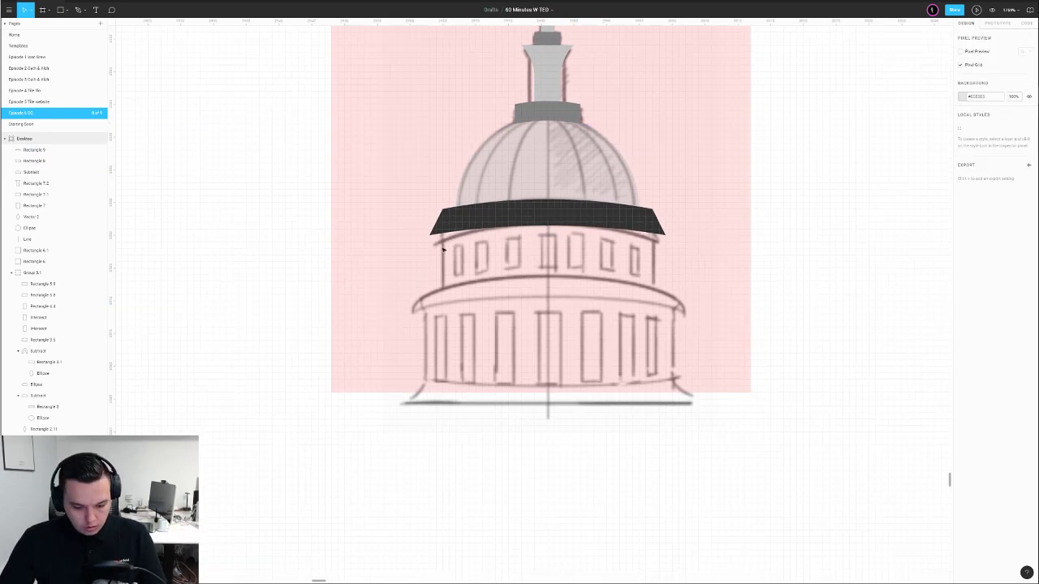
Draw a grey band with a peaked top below the dark band, placed behind it
key(r)
drag(645, 287, 666, 282)
drag(441, 248, 429, 247)
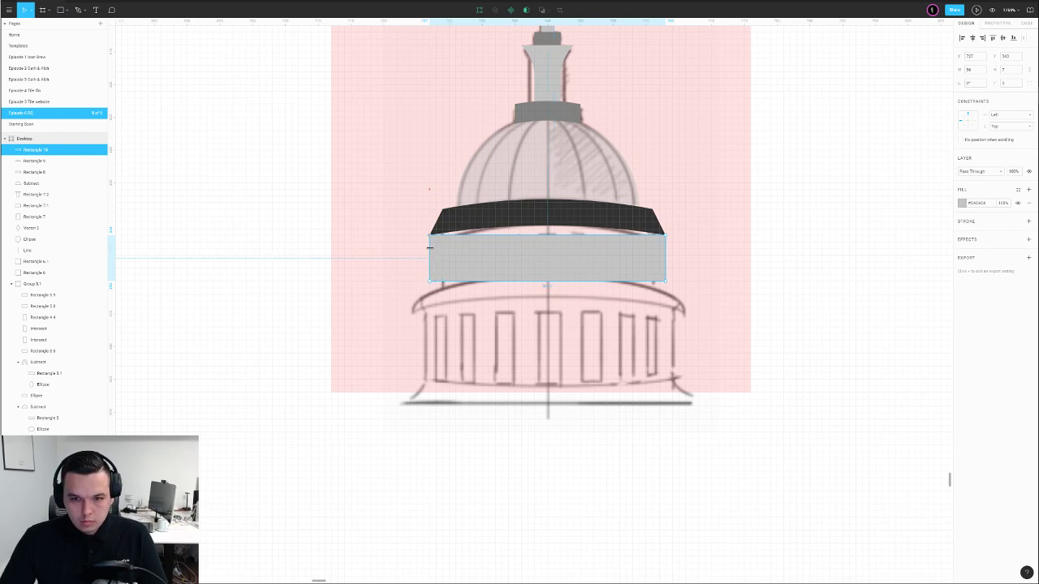
double_click(563, 241)
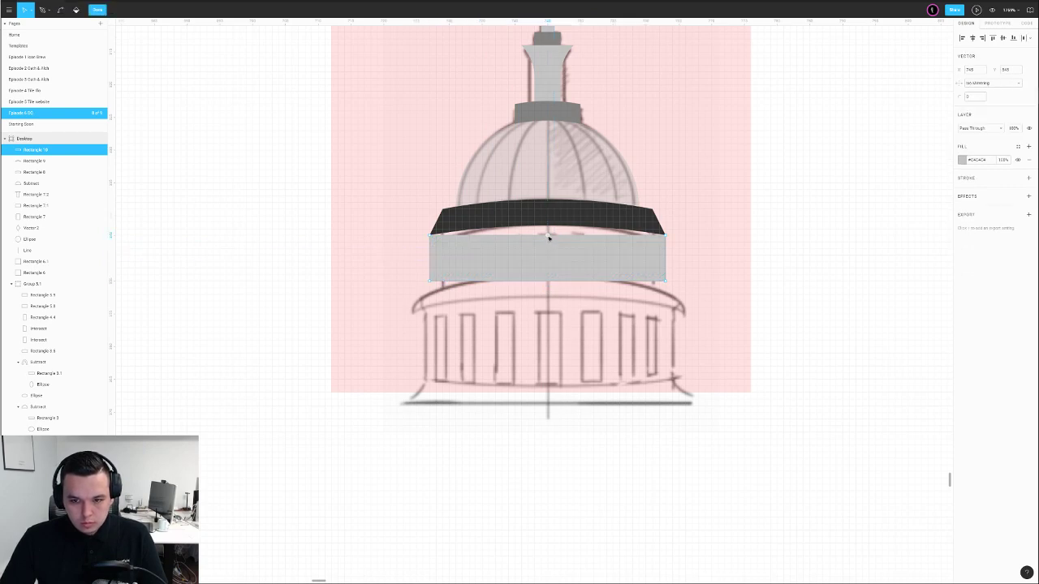
click(554, 238)
key(Up)
key(Up)
key(Up)
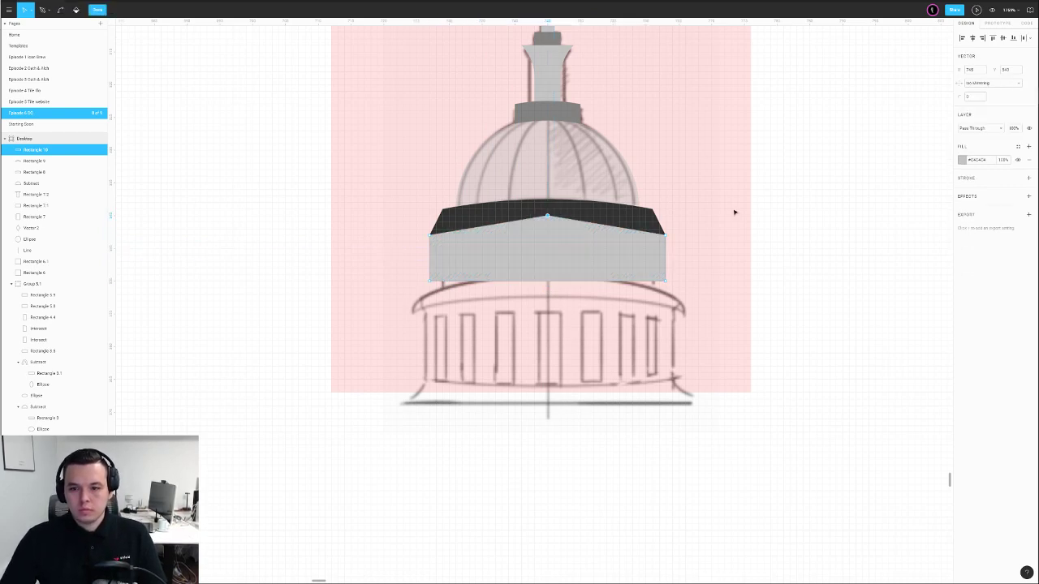
key(Return)
key(ctrl+bracketleft)
key(ctrl+bracketleft)
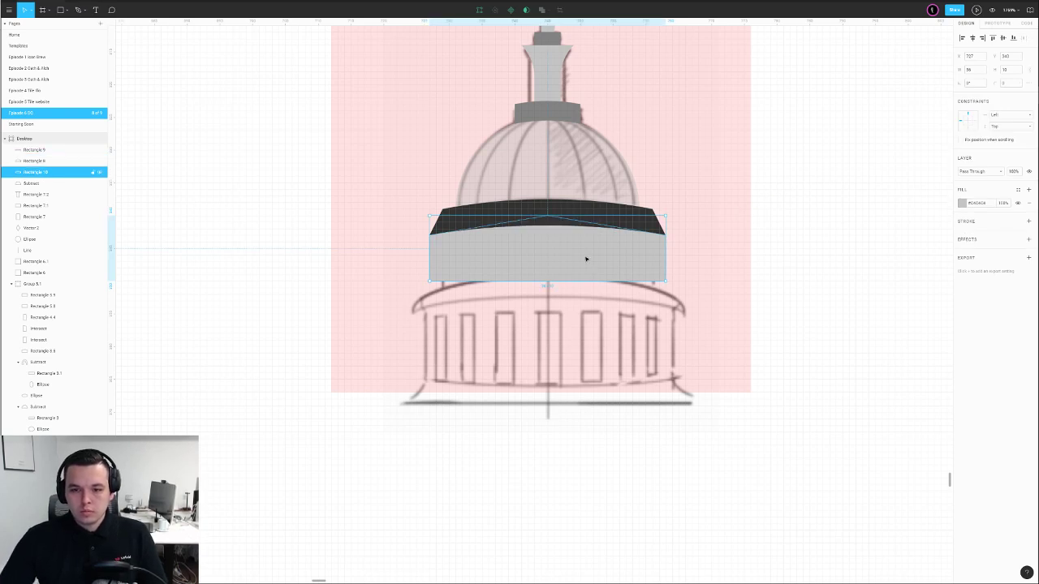
Raise the grey band's bottom middle point and round its bottom edge into a curve
double_click(524, 271)
click(547, 282)
key(Up)
key(Up)
key(Up)
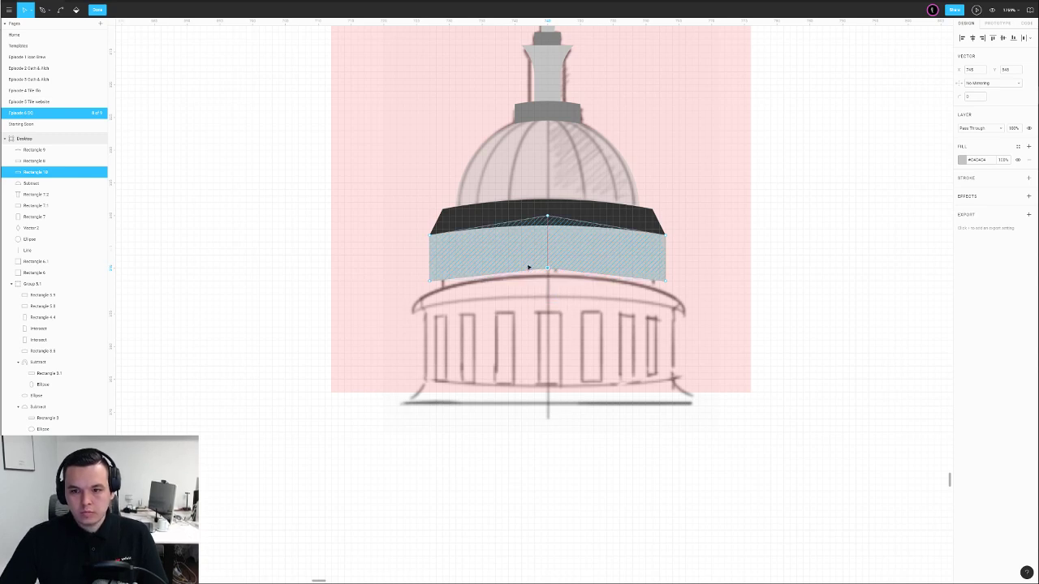
drag(961, 97, 1035, 104)
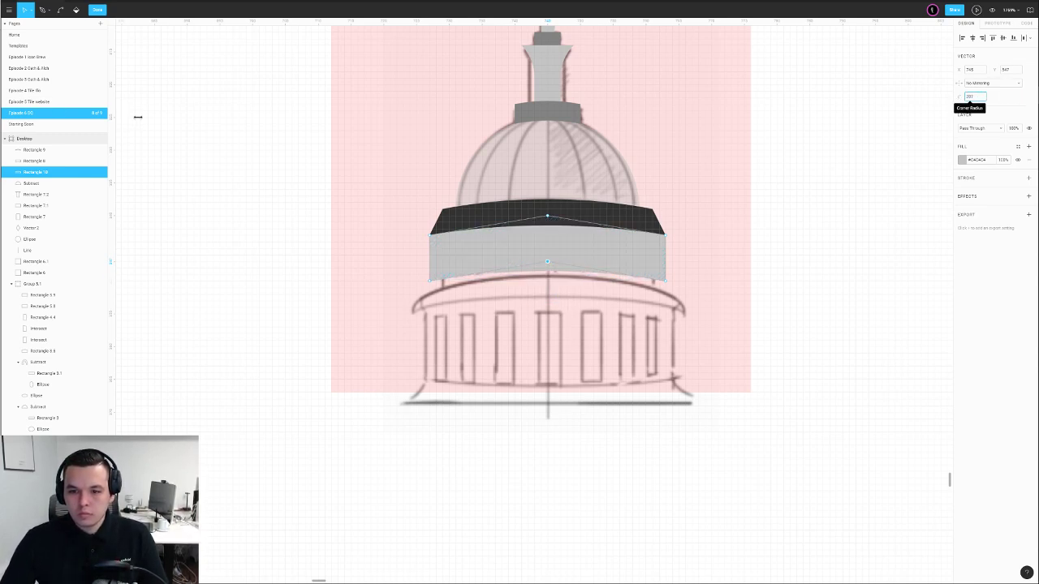
click(807, 225)
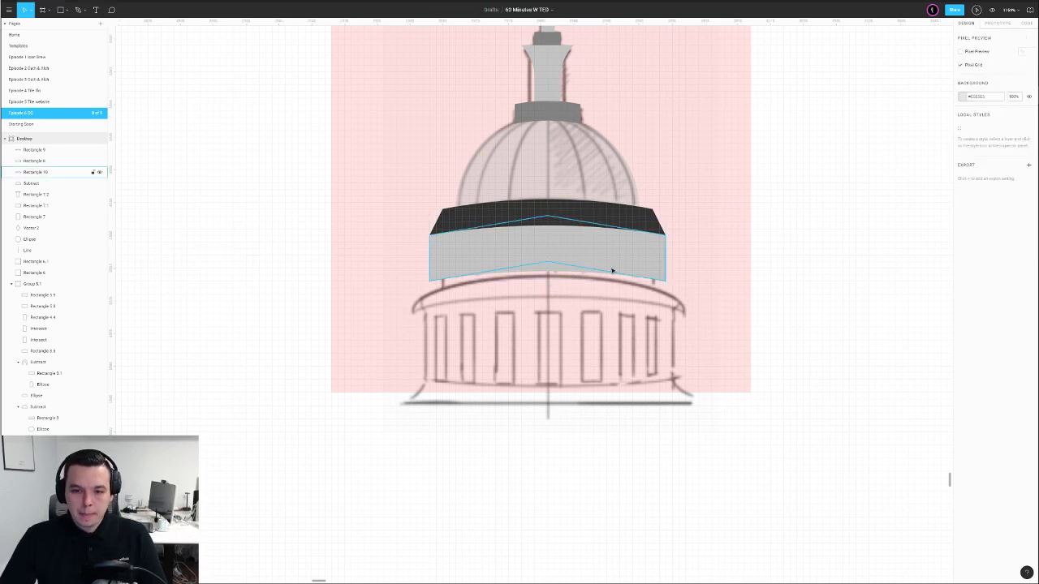
Duplicate the grey band onto the lower drum with a dark fill and 10 rounding
click(573, 241)
drag(573, 241, 573, 301)
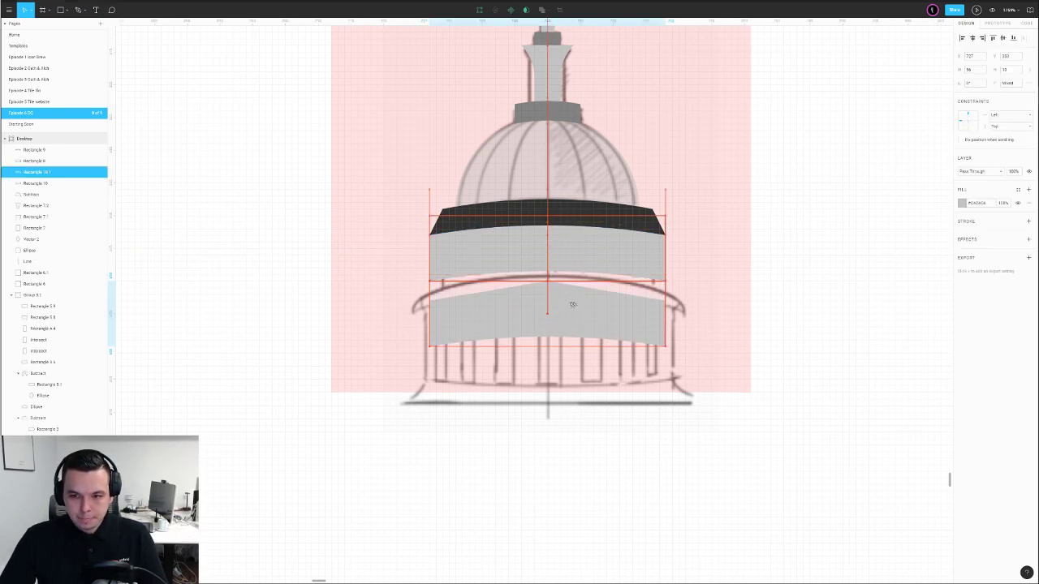
click(592, 207)
key(Return)
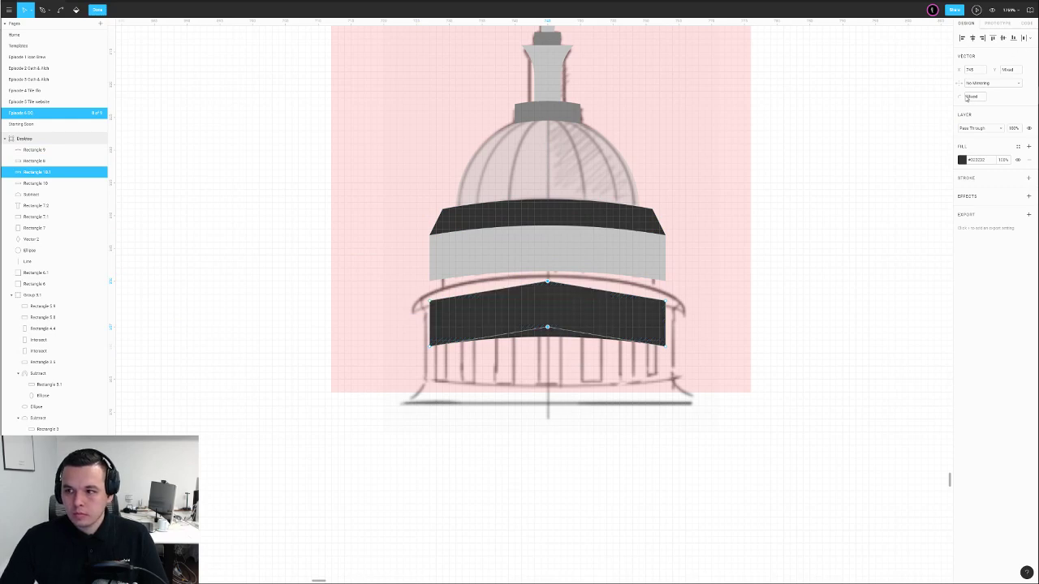
click(981, 99)
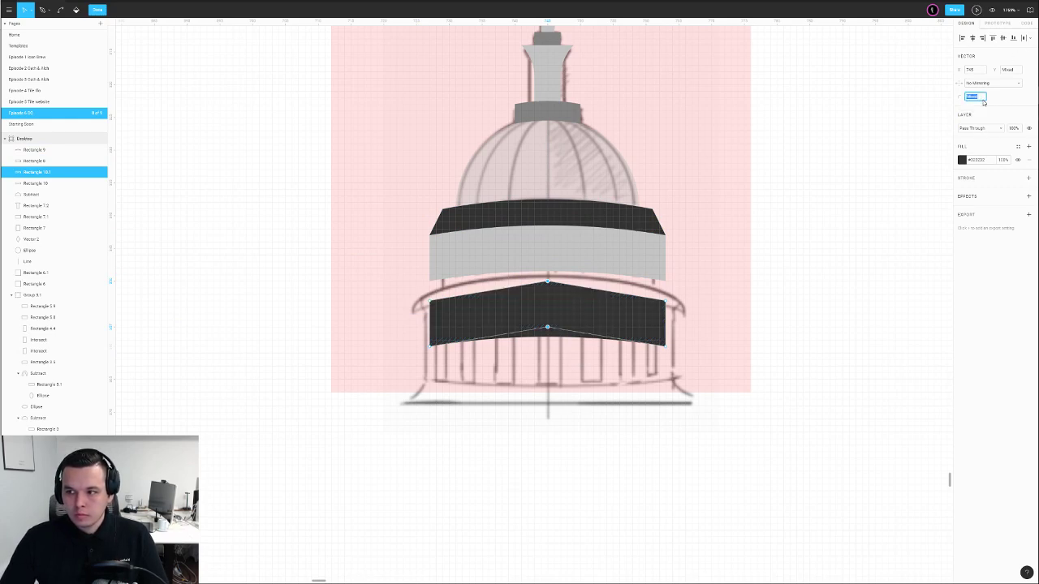
text(10)
key(Return)
click(830, 221)
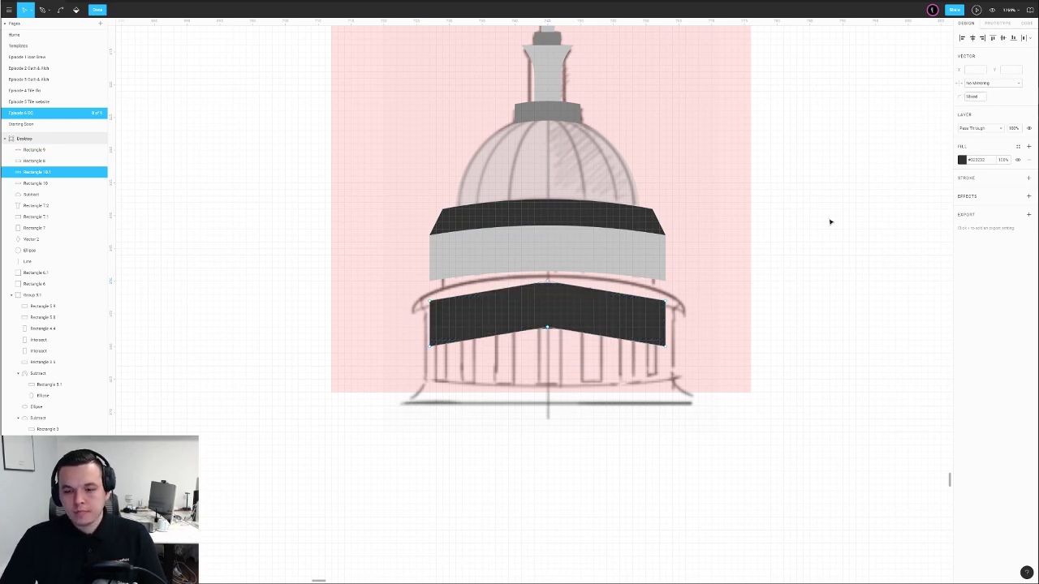
Set the copy's middle points to 30 rounding, then move it up and enlarge it
shift+click(548, 282)
click(974, 97)
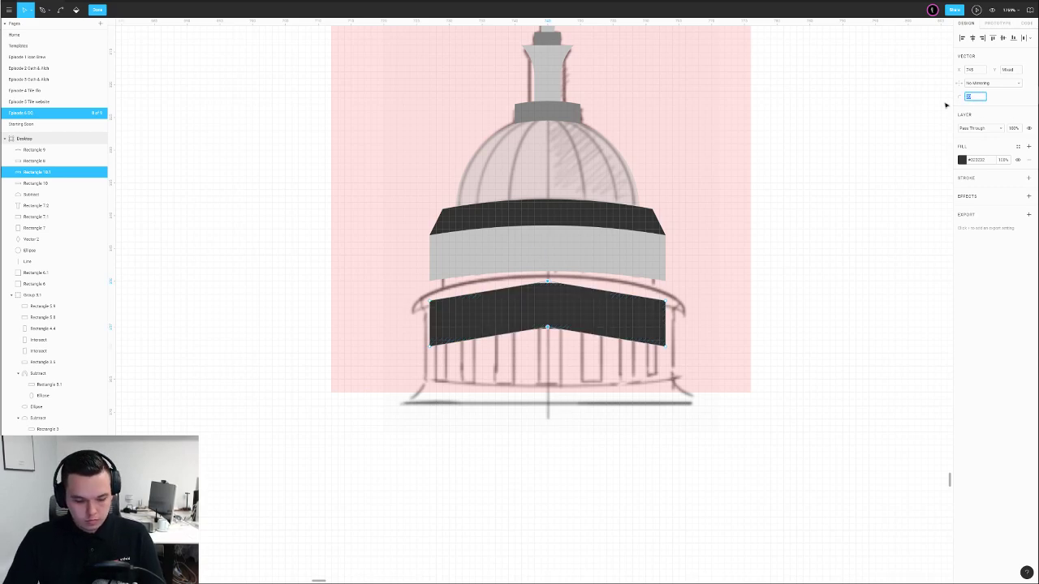
text(30)
key(Return)
key(Escape)
key(Escape)
drag(606, 319, 606, 300)
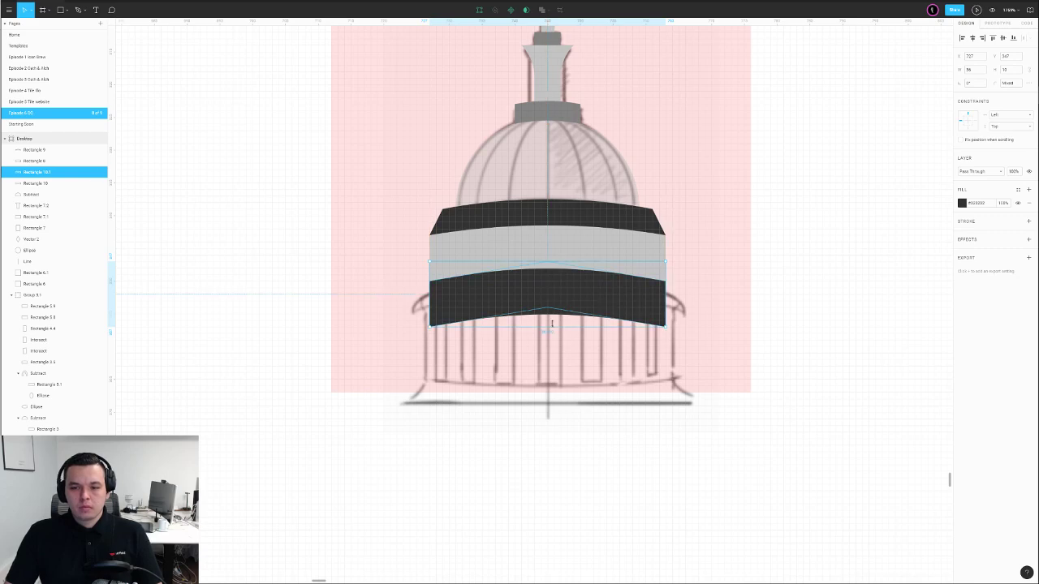
drag(553, 327, 609, 309)
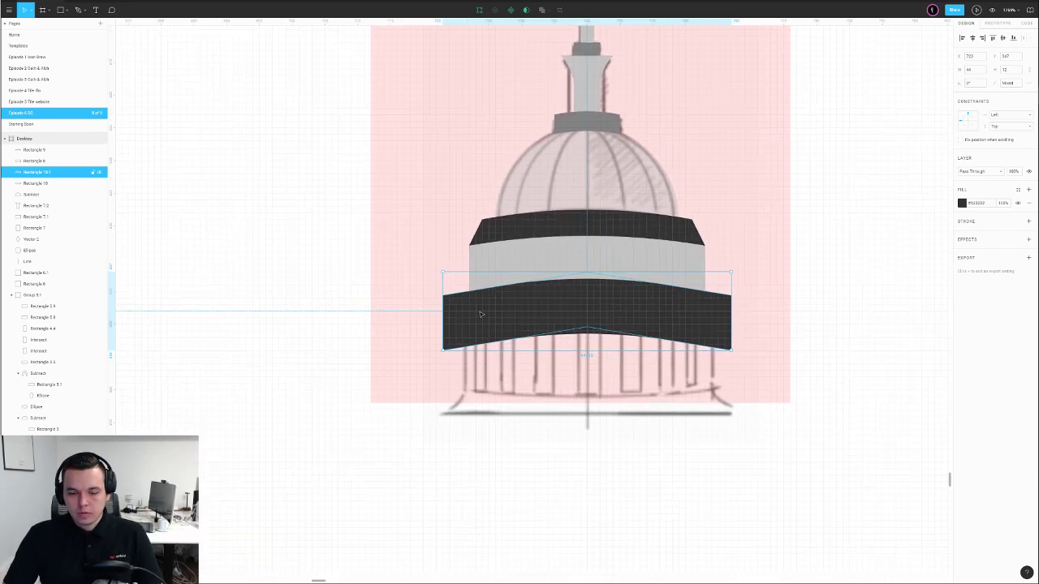
Reduce the dark band's rounding to flatten its curve and nudge it up slightly
double_click(562, 310)
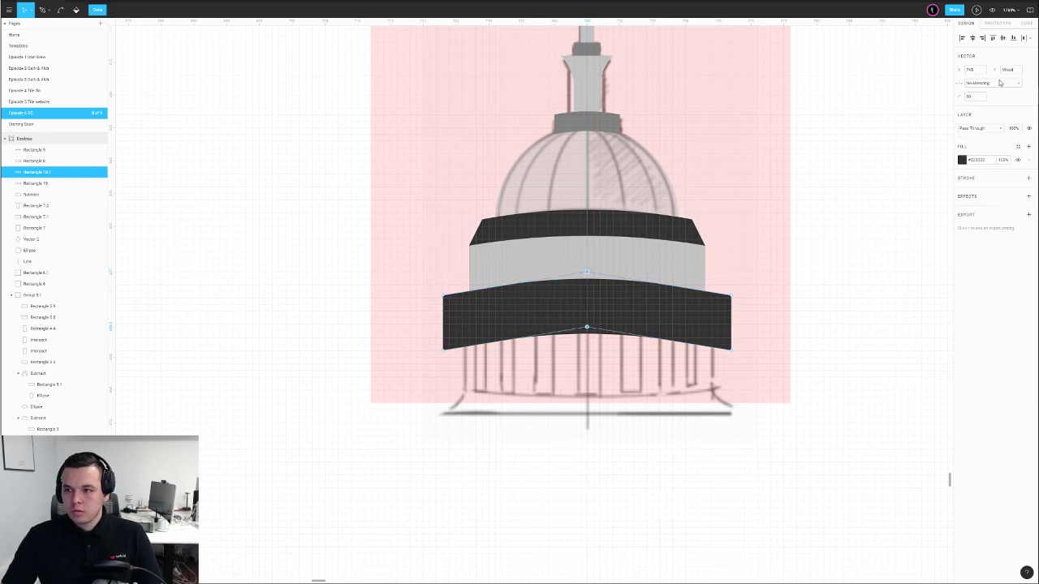
drag(963, 96, 70, 104)
double_click(793, 230)
click(793, 230)
drag(681, 317, 684, 311)
click(796, 288)
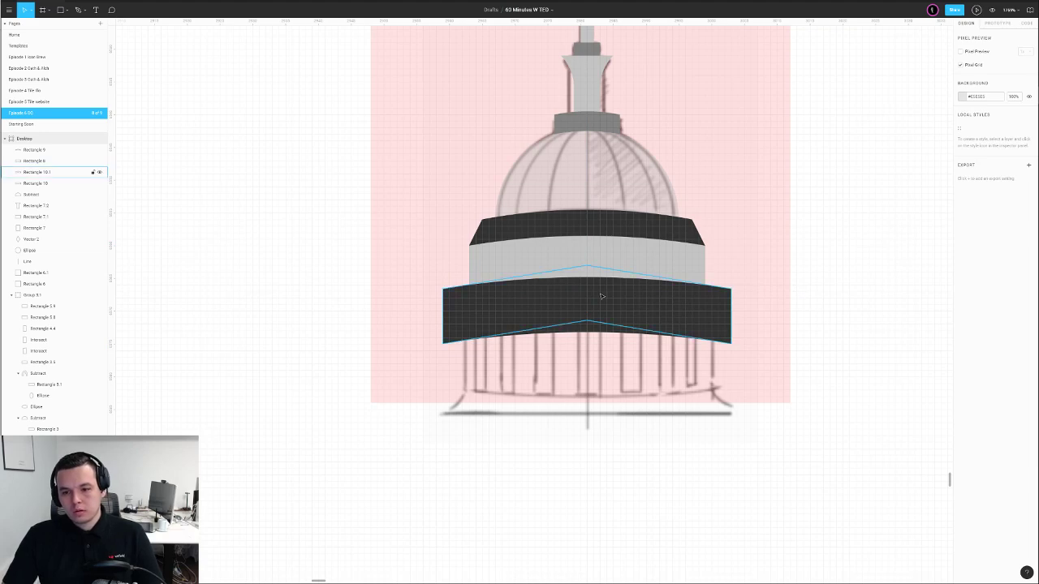
Shorten the dark band and raise its middle points to arch it
double_click(600, 294)
click(584, 276)
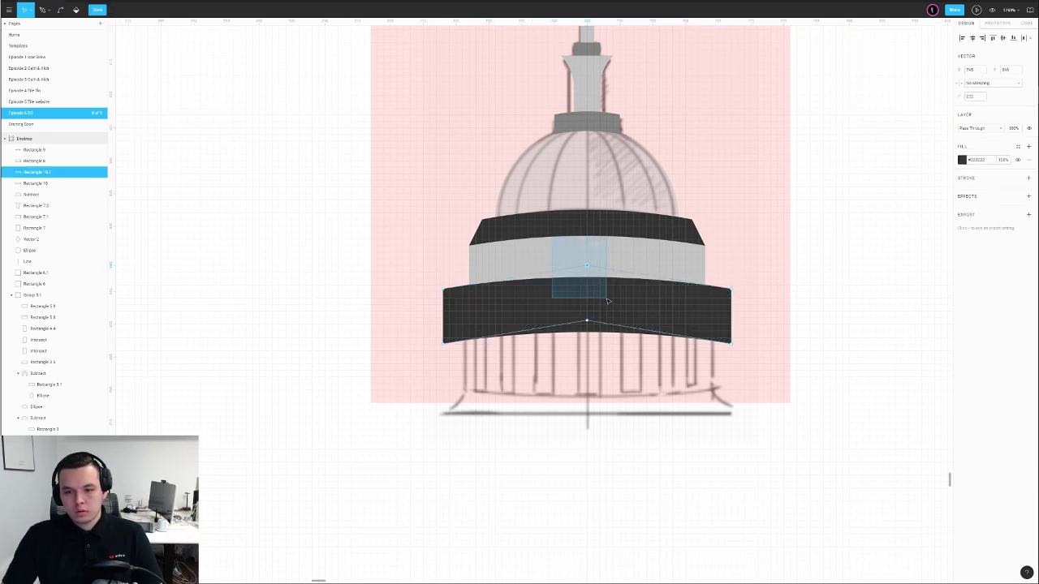
double_click(788, 243)
double_click(714, 313)
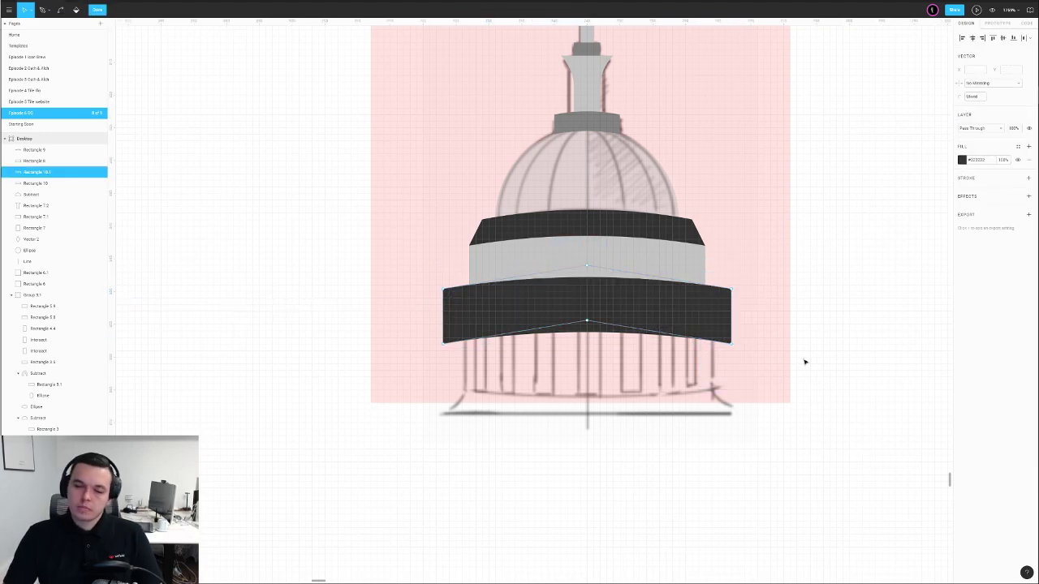
key(Escape)
drag(591, 345, 614, 332)
key(Return)
key(Up)
key(Up)
key(Up)
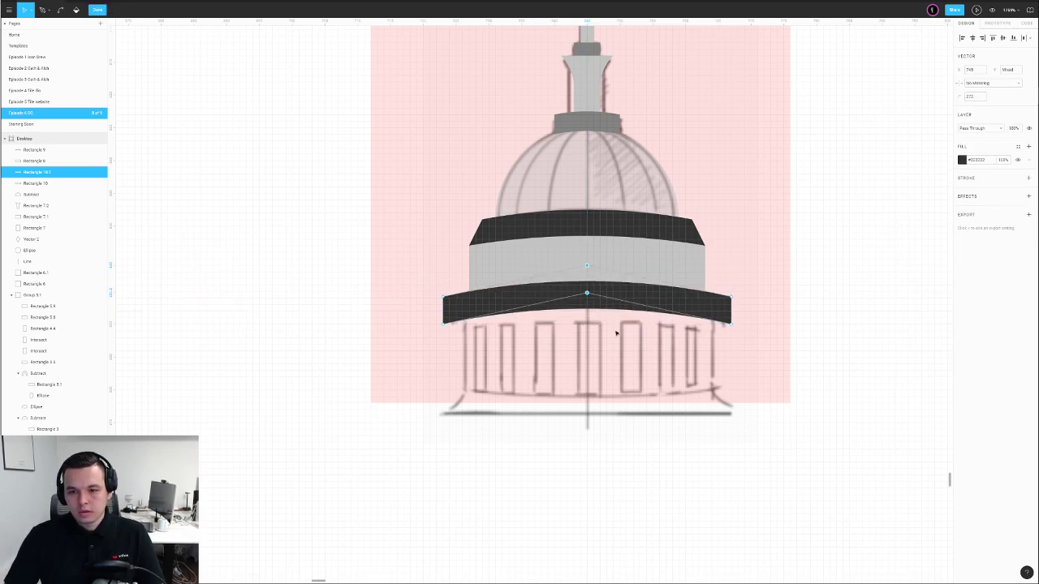
key(Escape)
key(Escape)
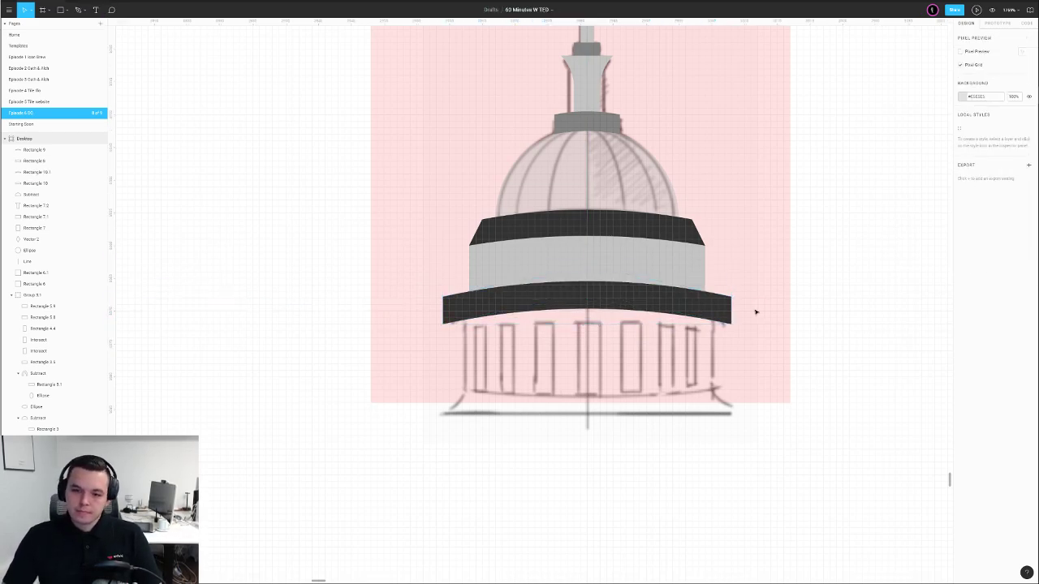
Pull the dark band's top-left point inward to finish its shape
double_click(487, 309)
drag(432, 284, 483, 312)
key(Right)
key(Right)
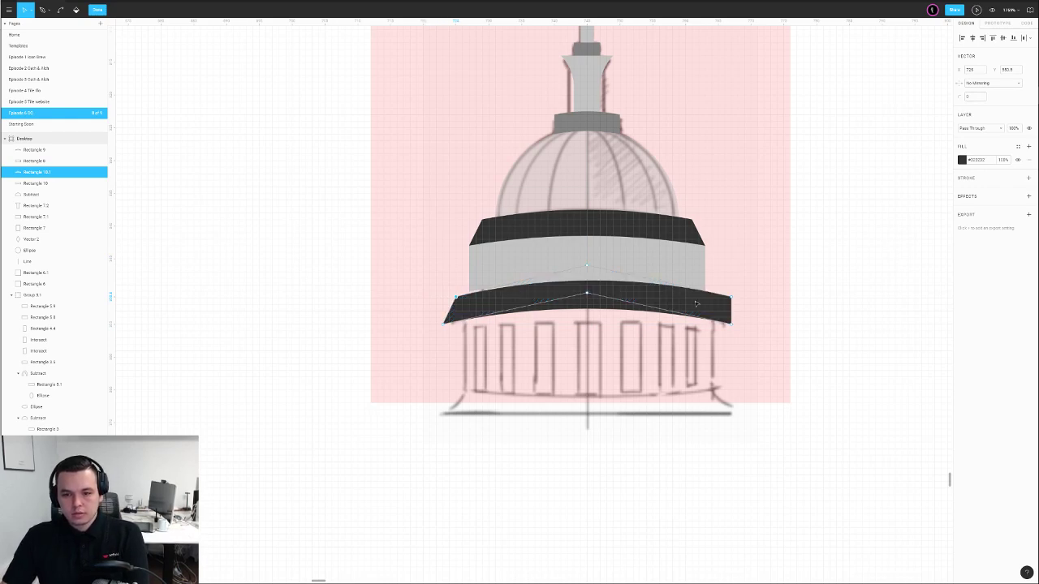
click(622, 305)
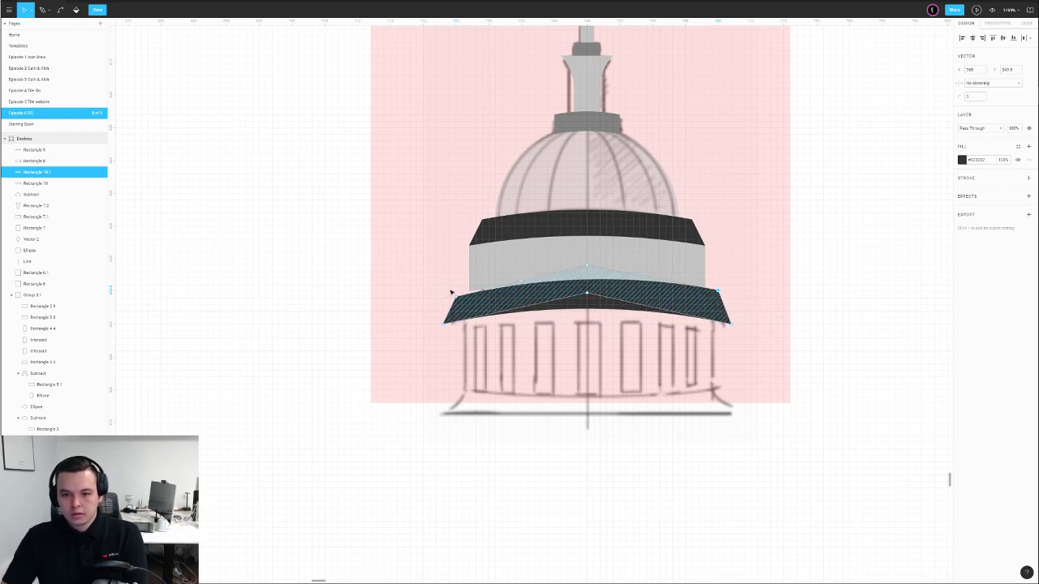
key(Escape)
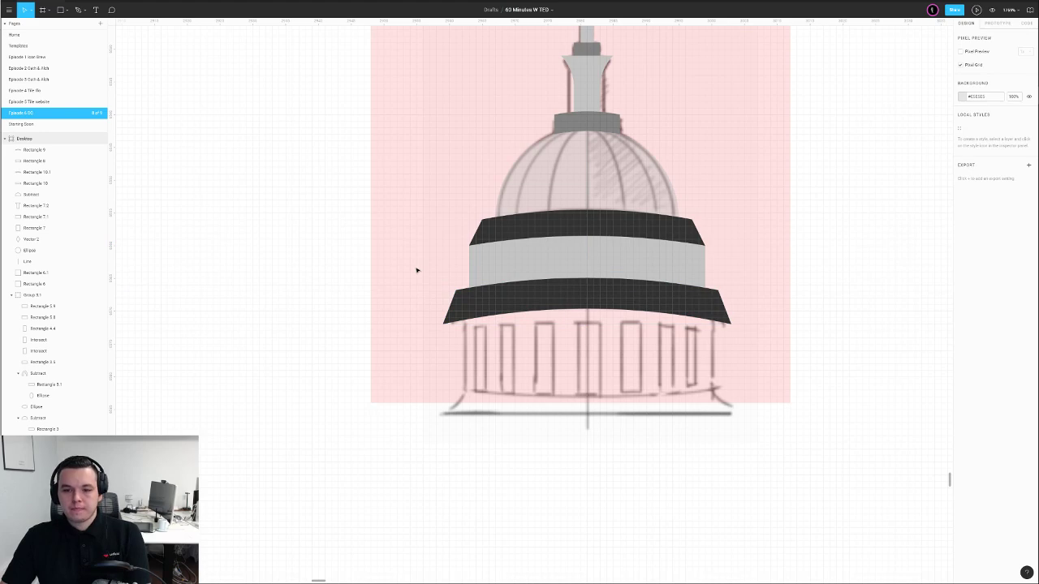
double_click(495, 313)
key(Escape)
key(Escape)
Copy the light grey tier down over the columns and widen it to the dark band's width
click(528, 241)
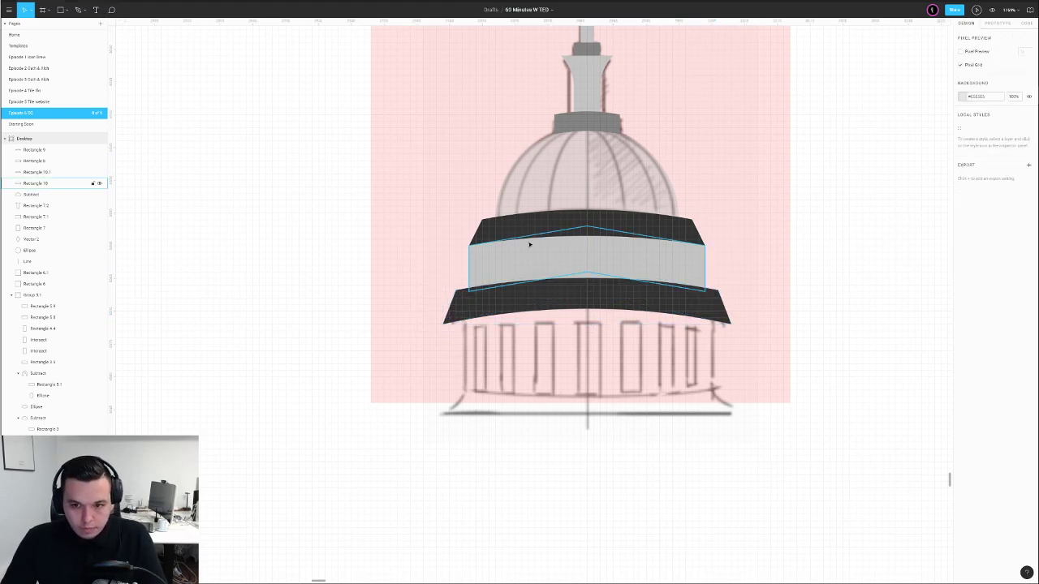
drag(531, 251, 507, 334)
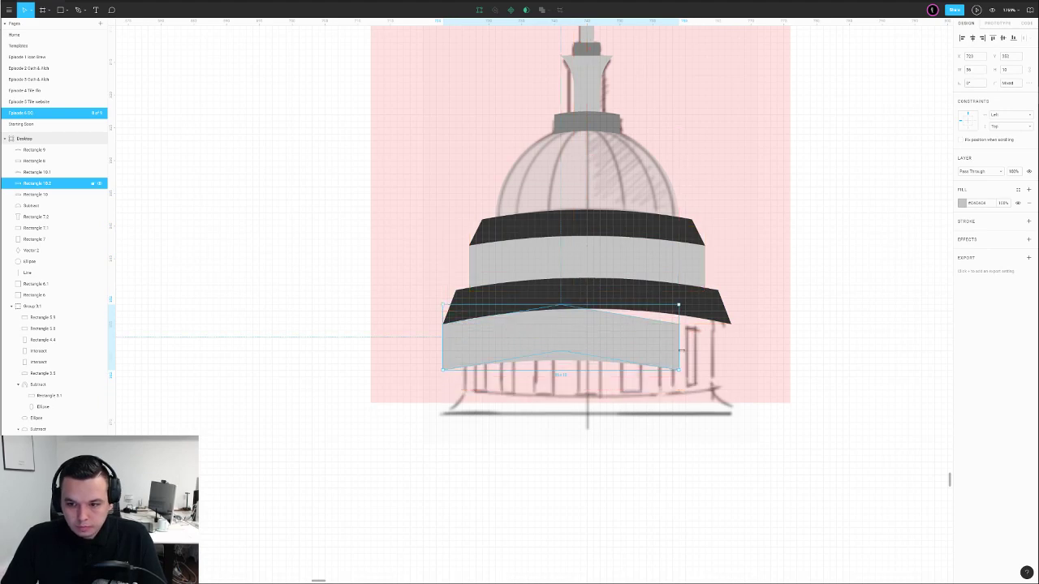
drag(682, 349, 731, 351)
drag(599, 302, 599, 297)
Level the copy's bottom points into a flat edge and lower it to the sketch's base line
double_click(600, 349)
drag(401, 349, 781, 404)
drag(401, 350, 829, 423)
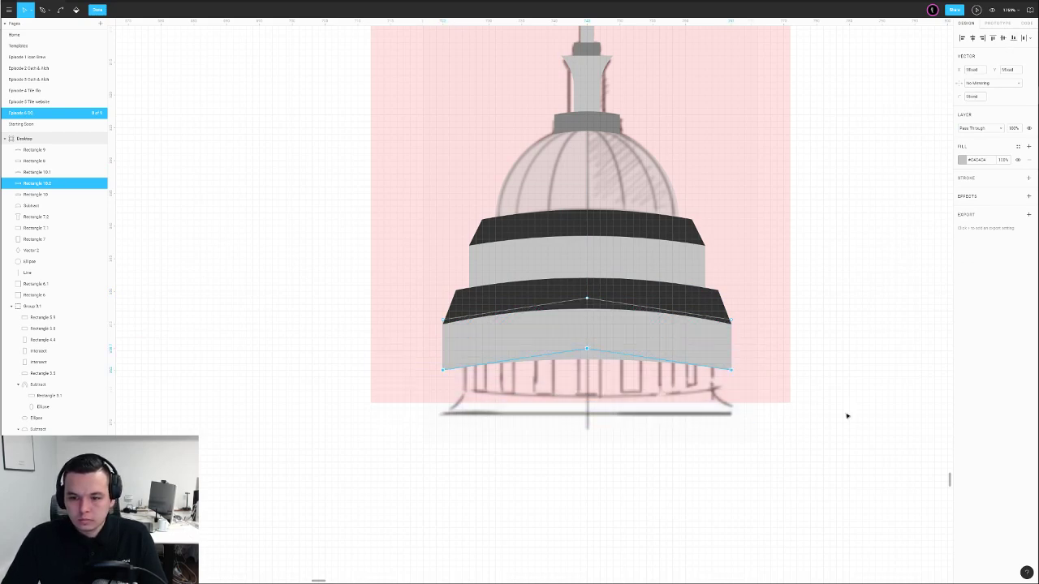
click(1012, 38)
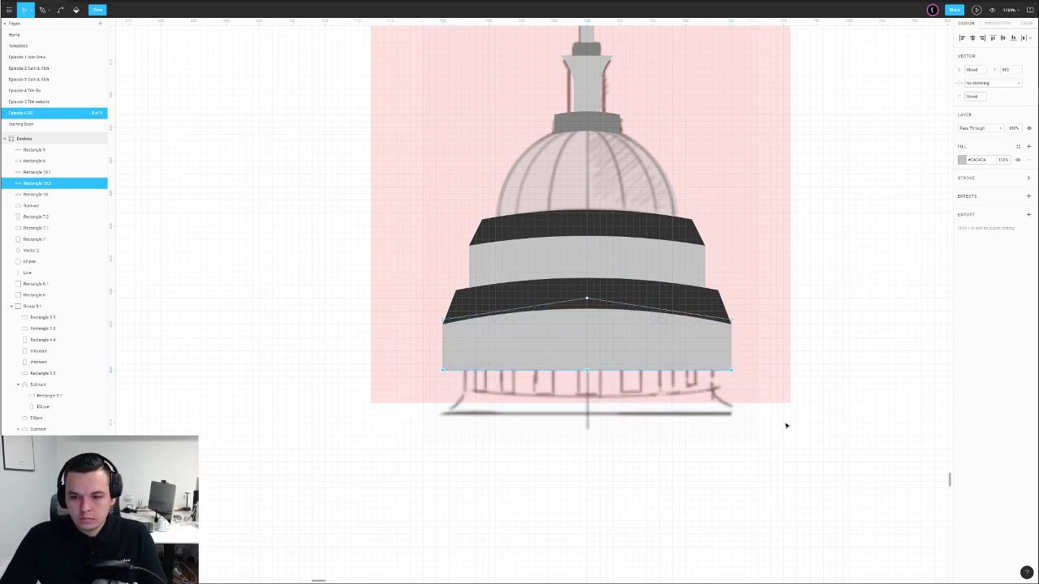
key(shift+Down)
key(shift+Up)
key(Down)
key(Down)
key(Down)
key(Down)
key(Down)
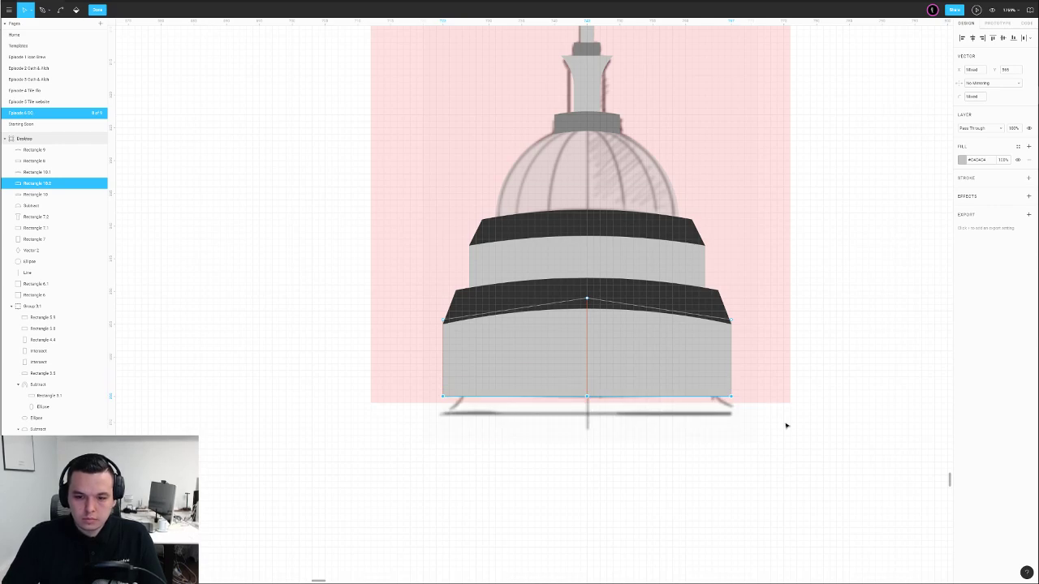
Move the grey circle further down below the traced dome
key(Escape)
key(Escape)
scroll(752, 385, down, 5)
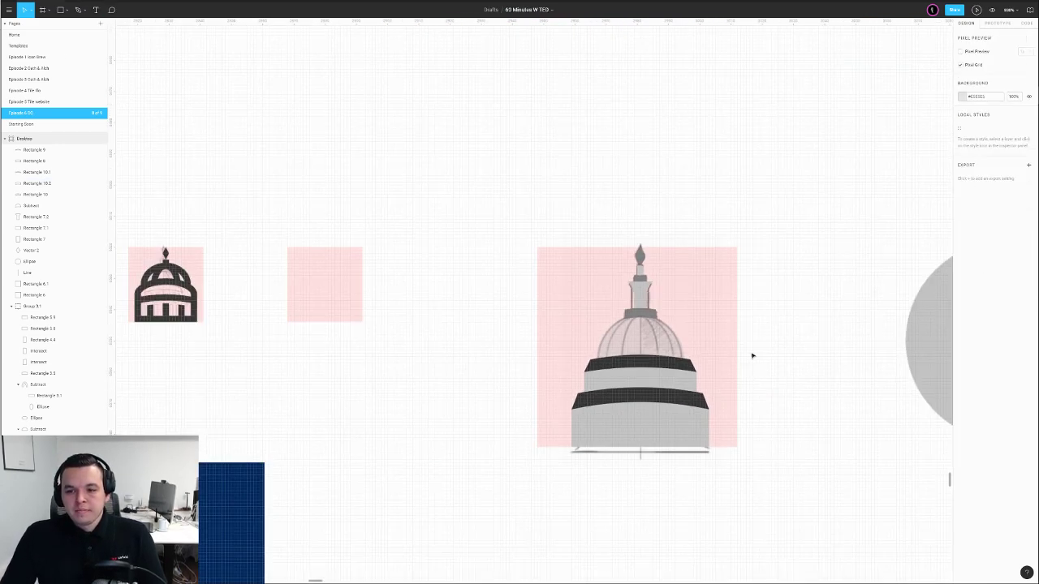
drag(660, 129, 380, 362)
scroll(462, 447, down, 3)
drag(632, 264, 567, 516)
Place a duplicate of the traced dome to the right of the sketch
drag(382, 203, 623, 327)
click(740, 310)
key(shift+0)
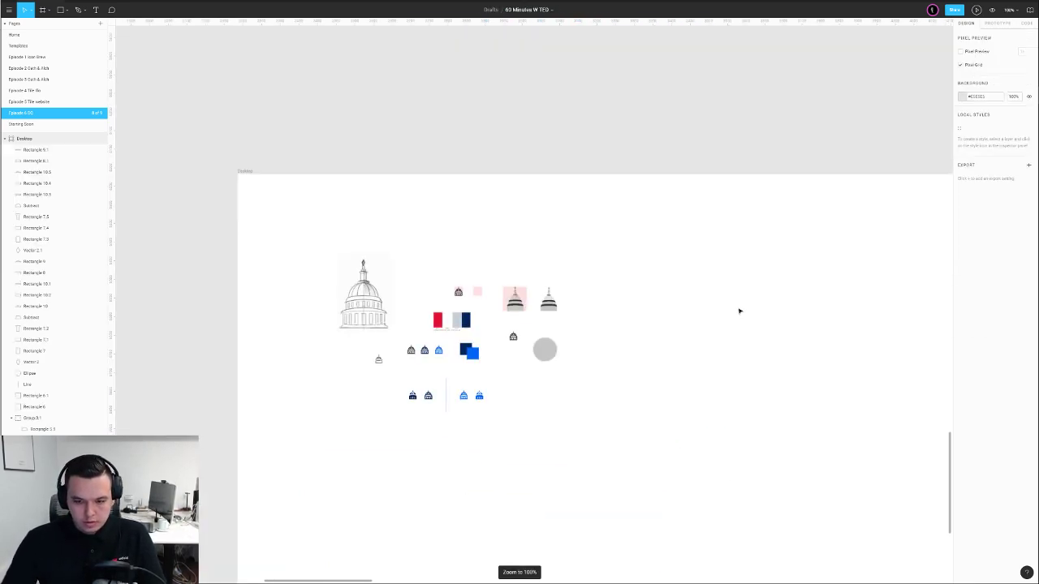
drag(683, 289, 624, 328)
drag(484, 297, 492, 358)
click(547, 370)
click(540, 363)
click(491, 358)
scroll(468, 349, up, 6)
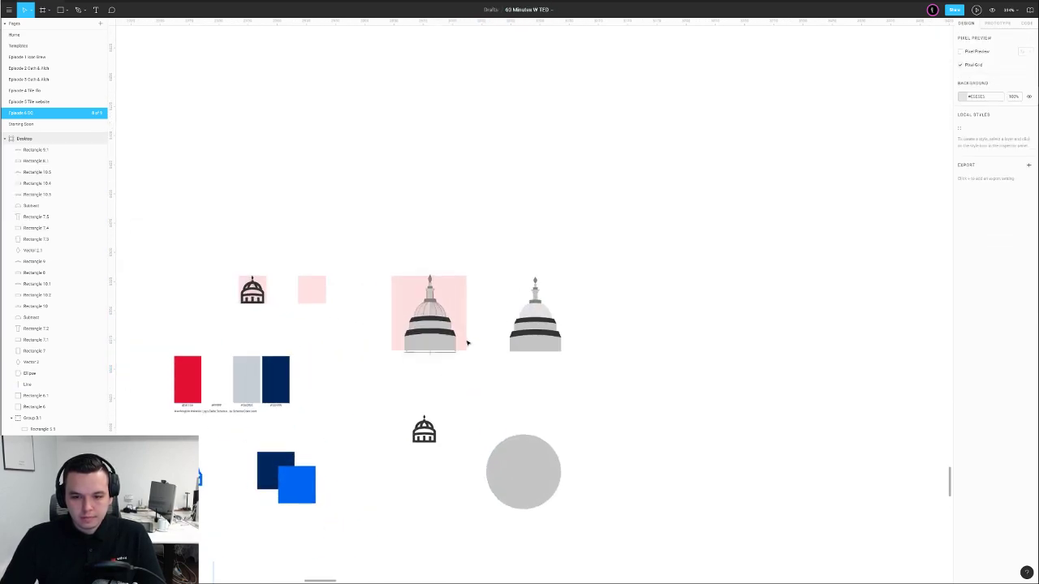
scroll(473, 325, up, 3)
click(505, 387)
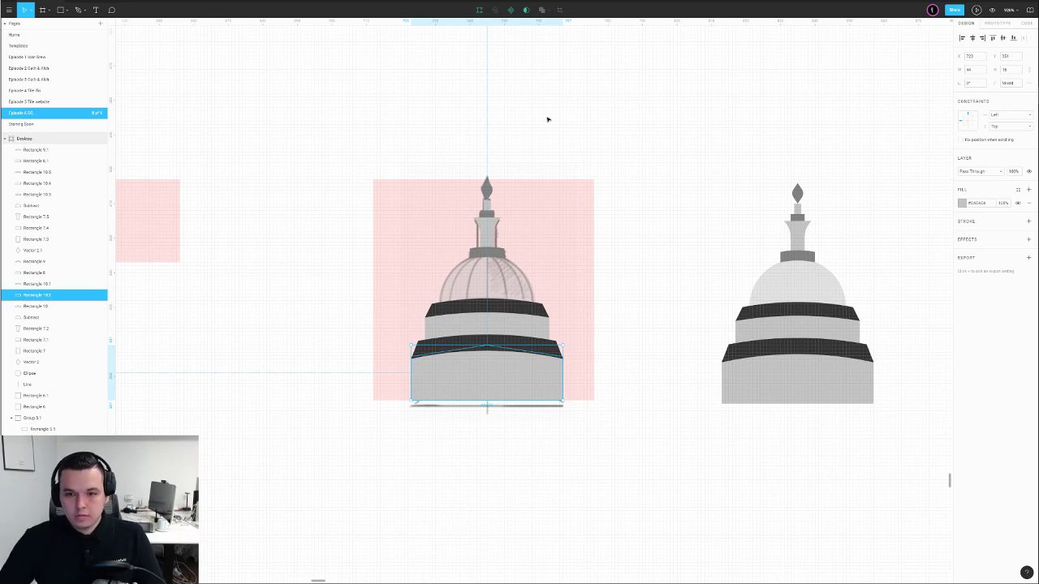
Move the dome copy up to the top-left, apart from the pink sketch
drag(552, 112, 411, 373)
drag(555, 392, 452, 424)
scroll(517, 215, down, 3)
drag(515, 174, 333, 395)
drag(419, 302, 292, 115)
Select the lower edge points of the upper dark band for reshaping
scroll(568, 195, right, 2)
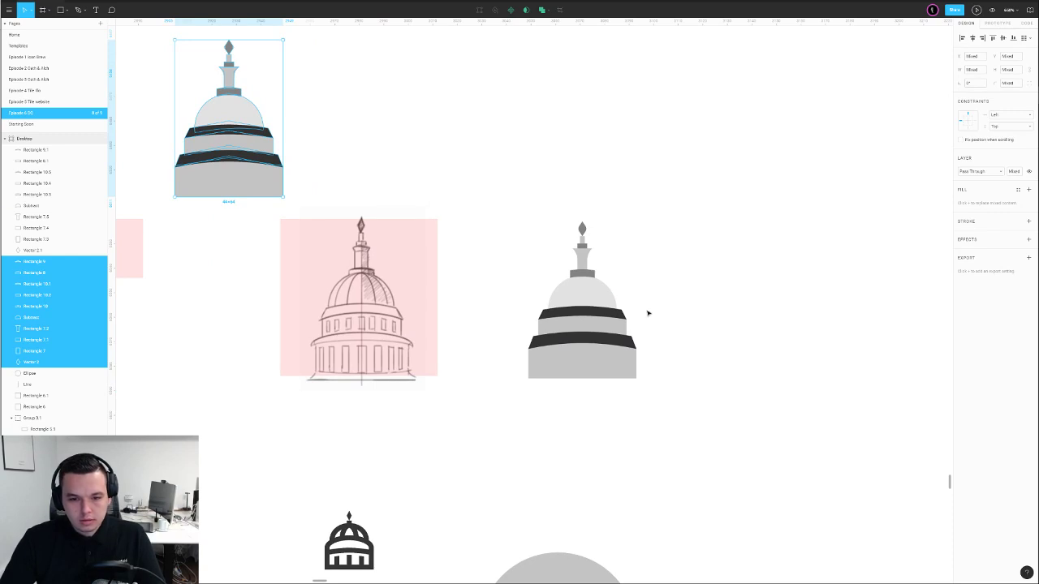
scroll(593, 313, up, 5)
double_click(555, 319)
drag(398, 315, 799, 383)
drag(408, 312, 387, 306)
Raise the upper dark band's lower edge to thin it and nudge its left corner
key(Up)
key(Up)
key(Up)
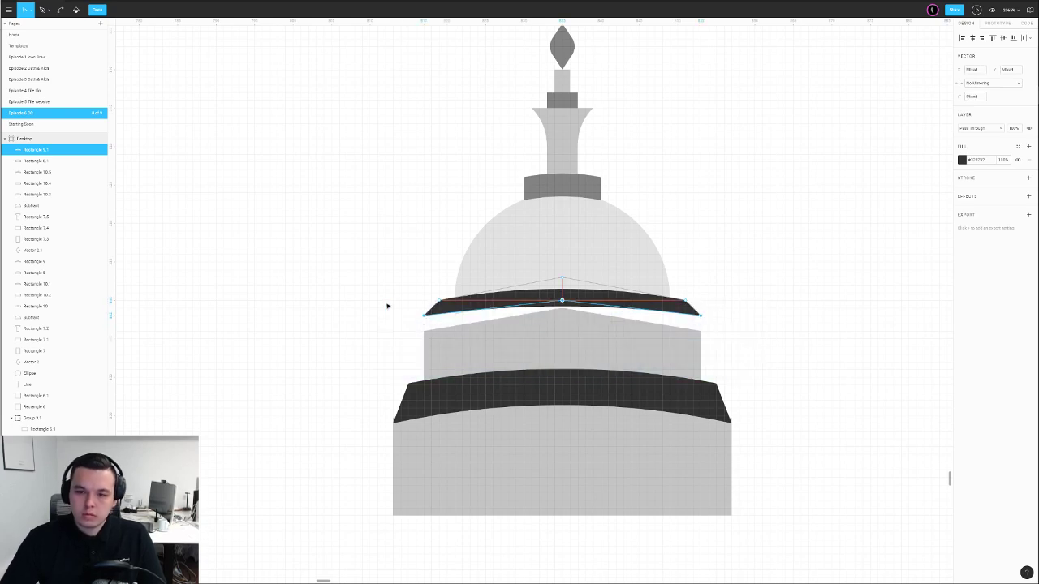
key(Escape)
key(Escape)
double_click(445, 306)
click(439, 301)
key(Left)
key(Escape)
key(Escape)
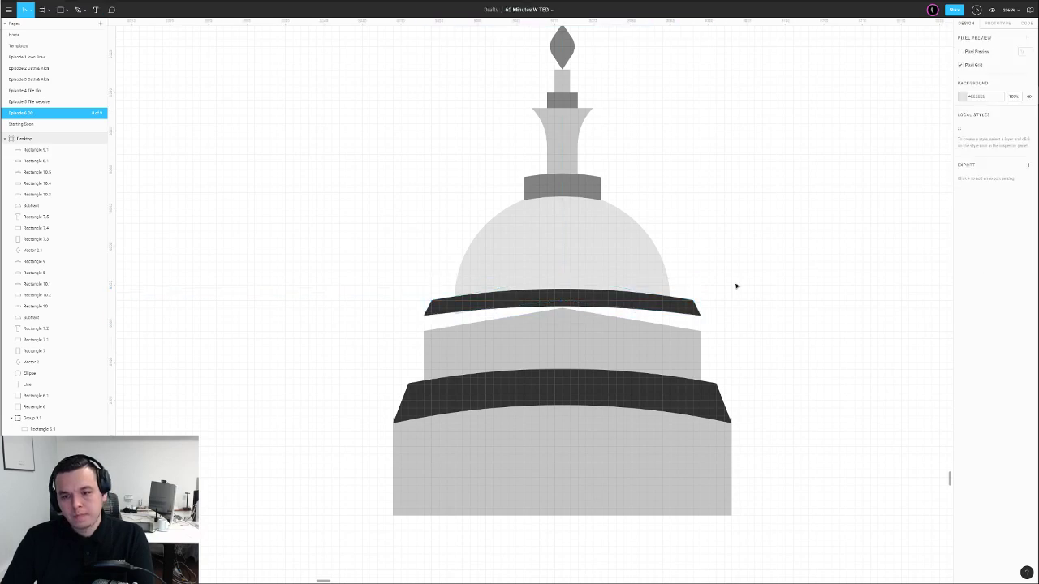
Round the upper dark band's points with a corner radius of 30
double_click(590, 309)
click(976, 97)
text(30)
key(Return)
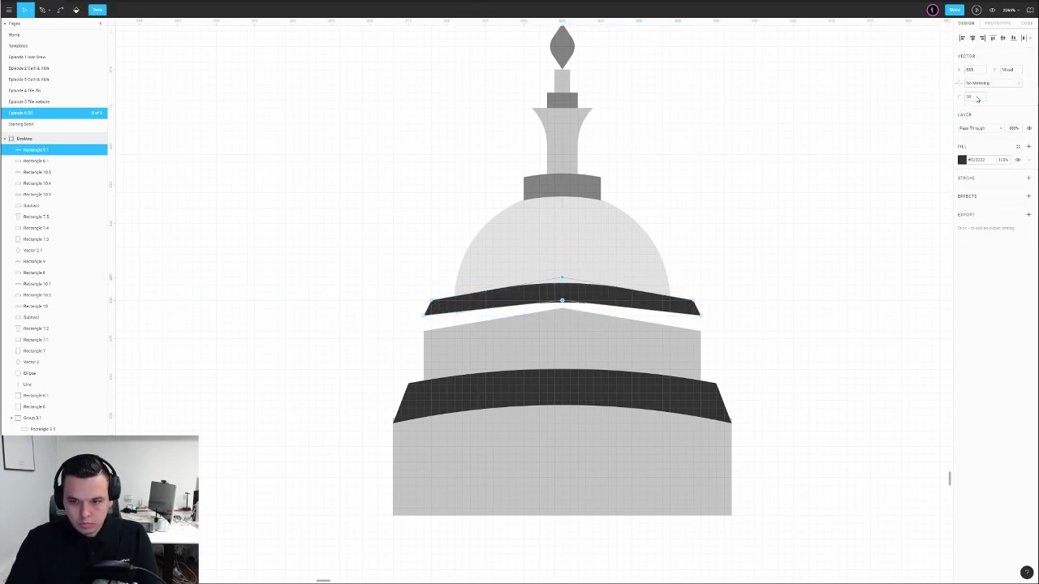
click(746, 230)
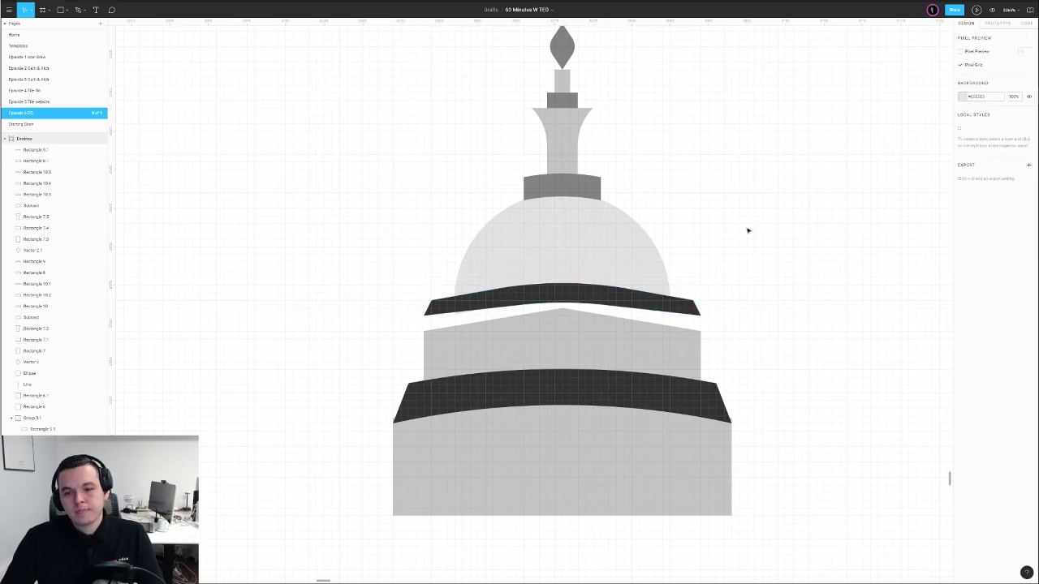
Raise the light grey tier's top edge so it meets the curved band
double_click(570, 336)
drag(381, 287, 751, 355)
key(shift+Up)
key(shift+Up)
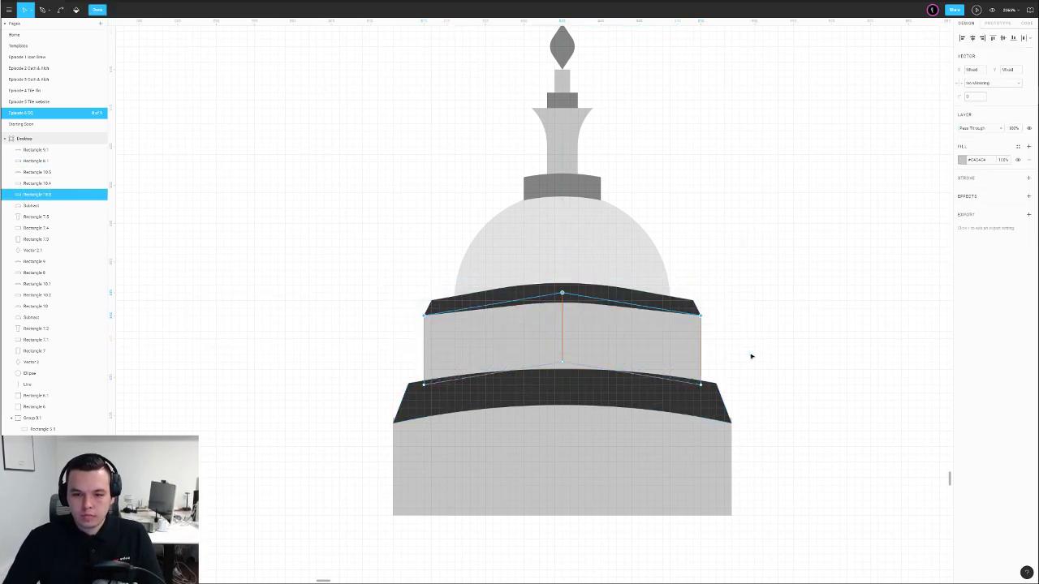
click(773, 310)
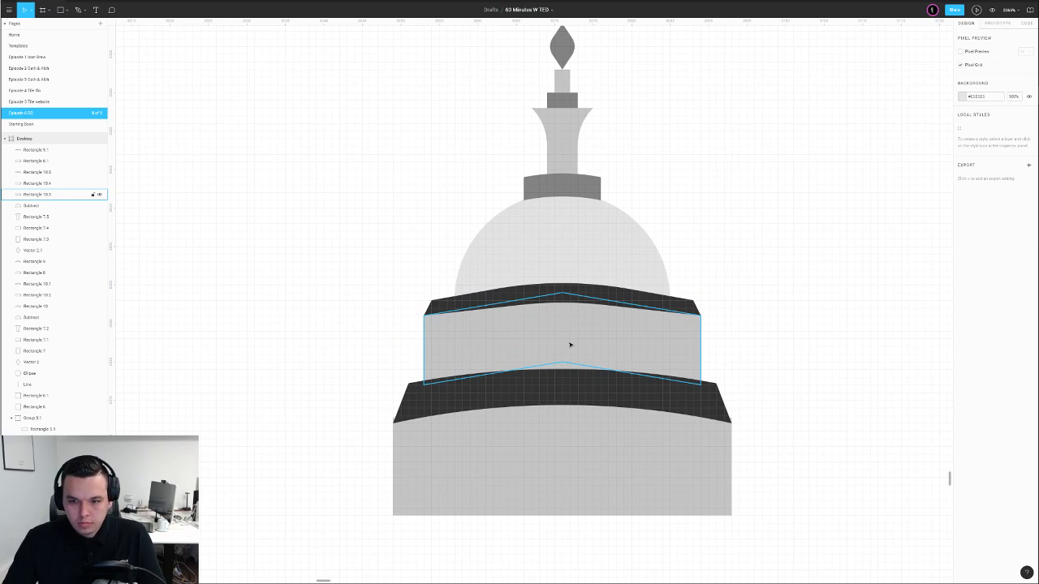
scroll(823, 313, down, 2)
ctrl+scroll(724, 306, down, 5)
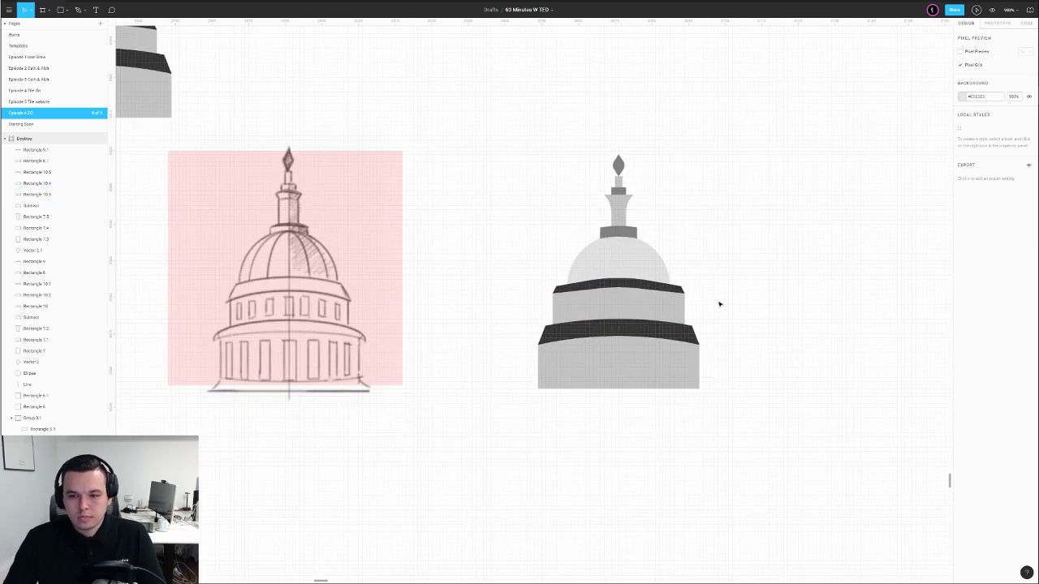
click(629, 282)
ctrl+scroll(629, 283, up, 3)
click(750, 259)
Lower the top centre point of dark band Rectangle 9.1 slightly
double_click(659, 286)
ctrl+scroll(648, 267, up, 4)
drag(515, 243, 547, 321)
drag(542, 281, 543, 289)
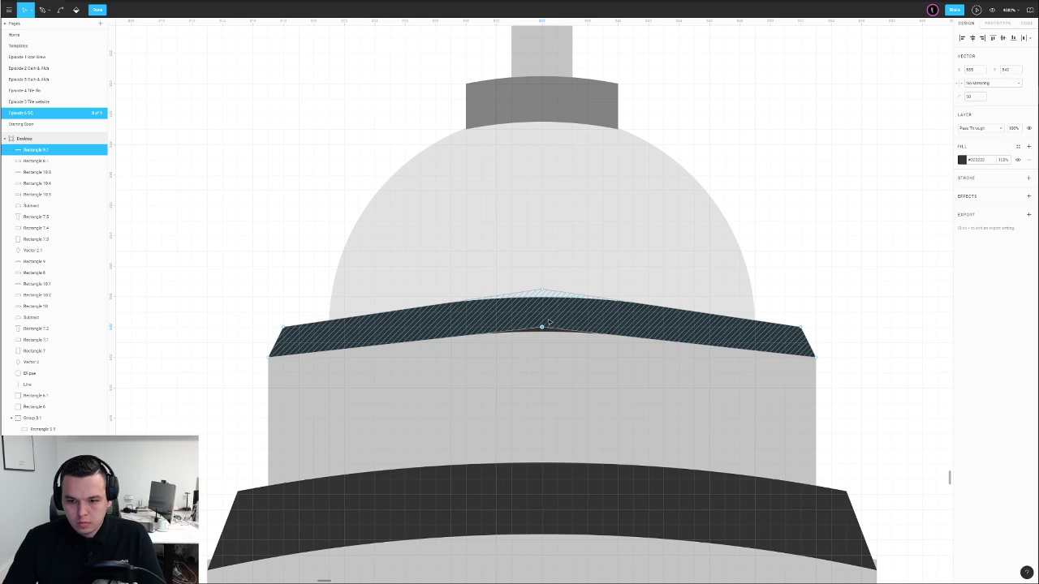
ctrl+scroll(756, 302, down, 5)
key(Escape)
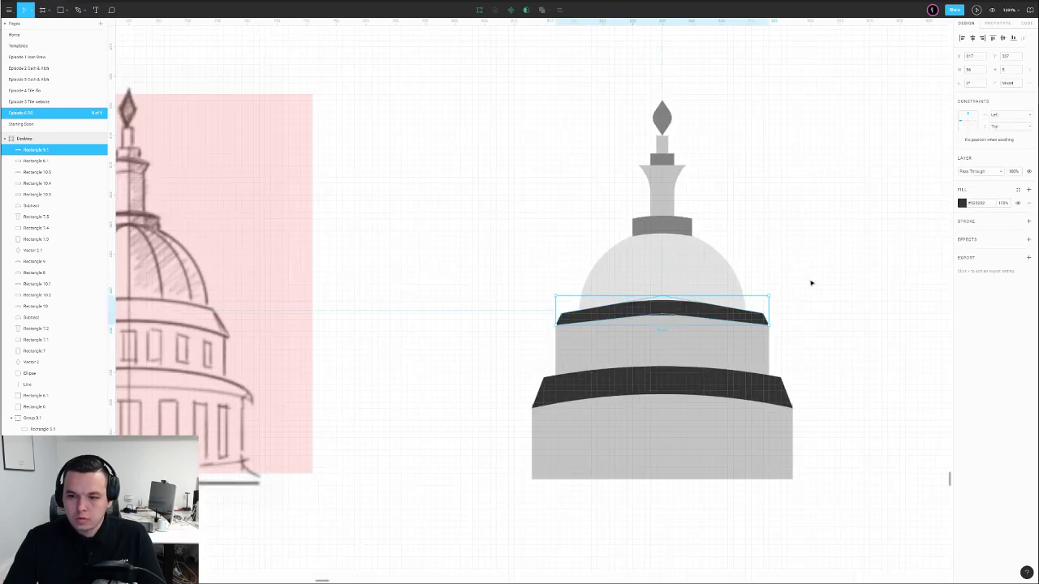
key(Escape)
ctrl+scroll(810, 283, down, 5)
drag(829, 279, 590, 330)
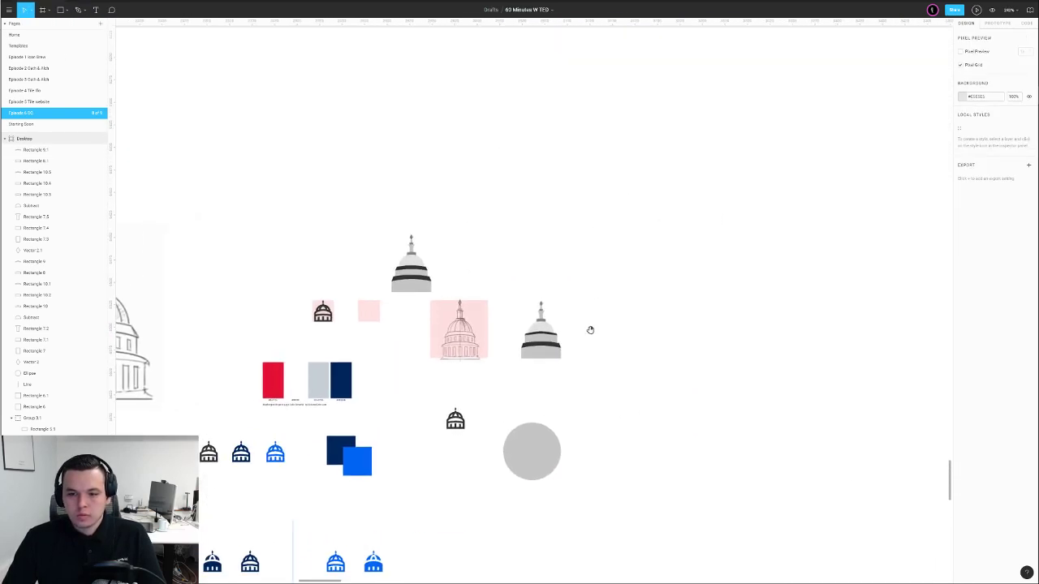
ctrl+scroll(592, 331, down, 3)
ctrl+scroll(578, 337, up, 8)
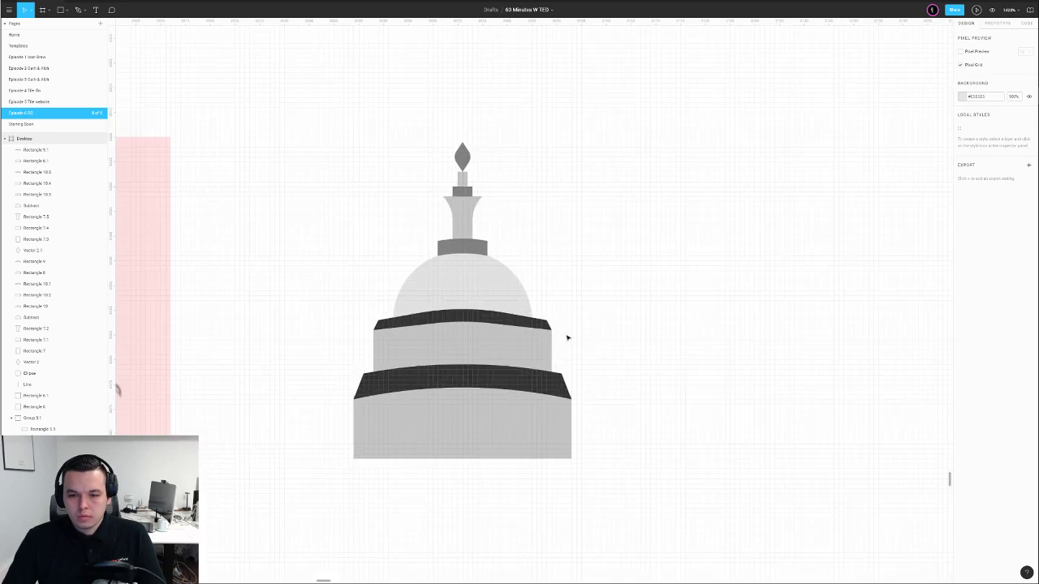
Draw a pen line across the dark band, curve its middle, and give it stroke 3
key(p)
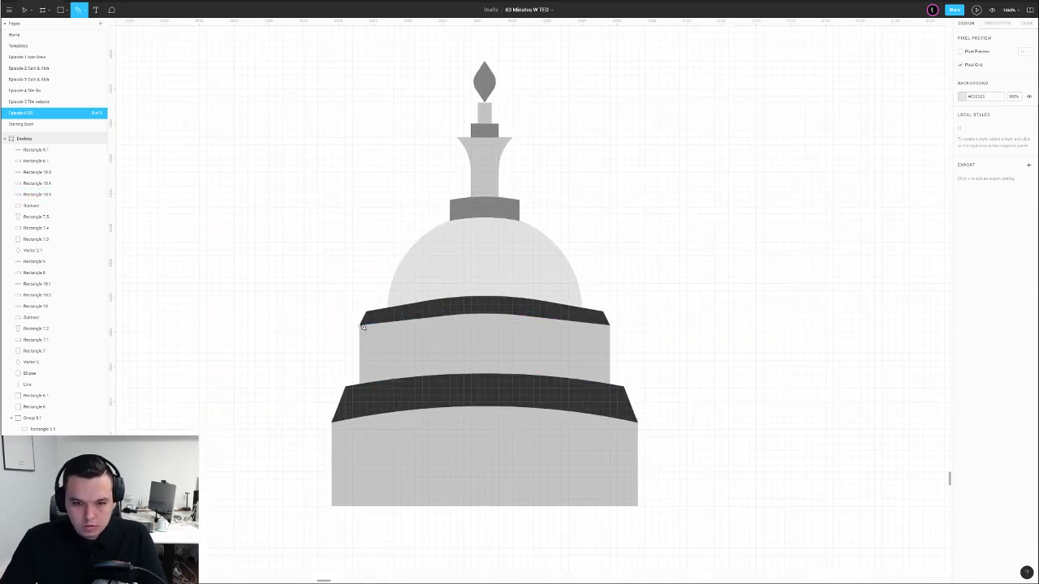
click(362, 326)
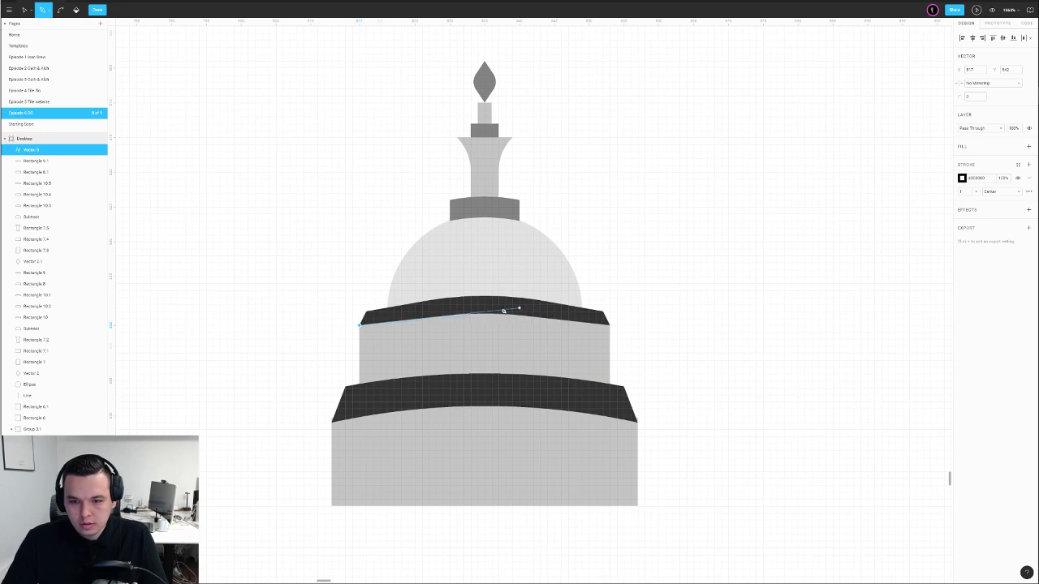
click(611, 325)
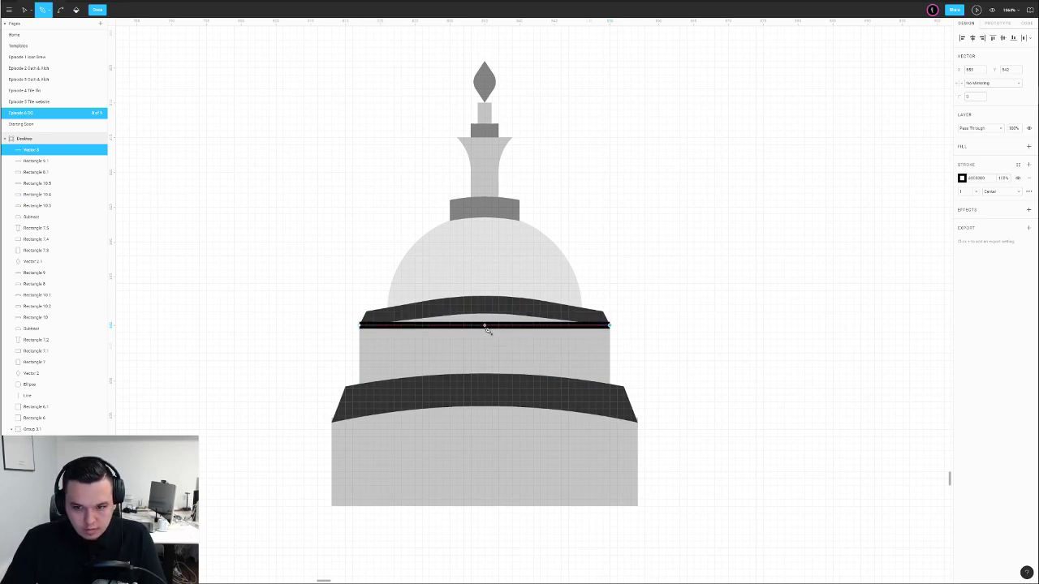
key(Escape)
key(Up)
key(Up)
key(Up)
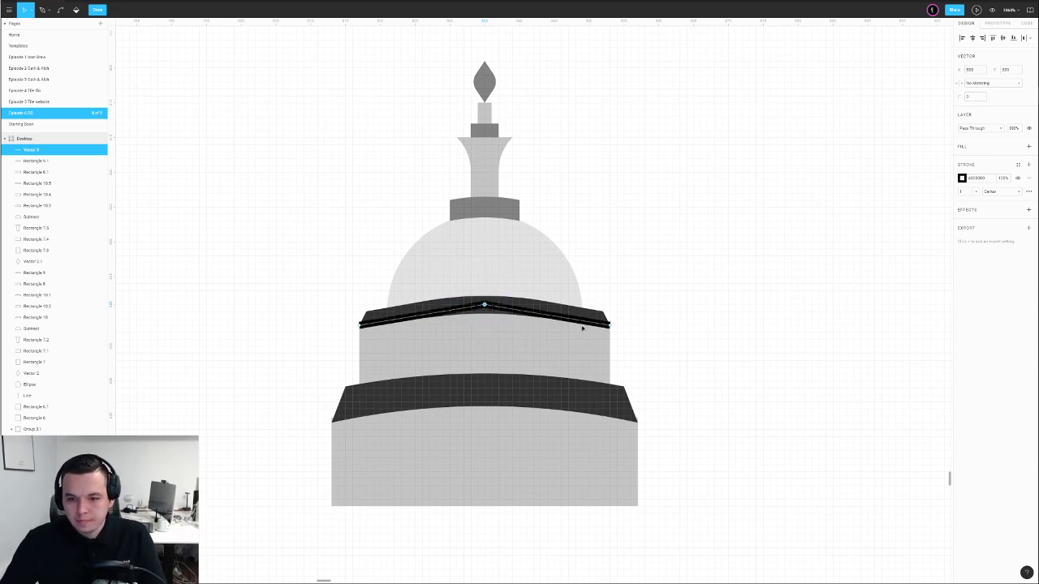
drag(957, 99, 1018, 111)
key(Escape)
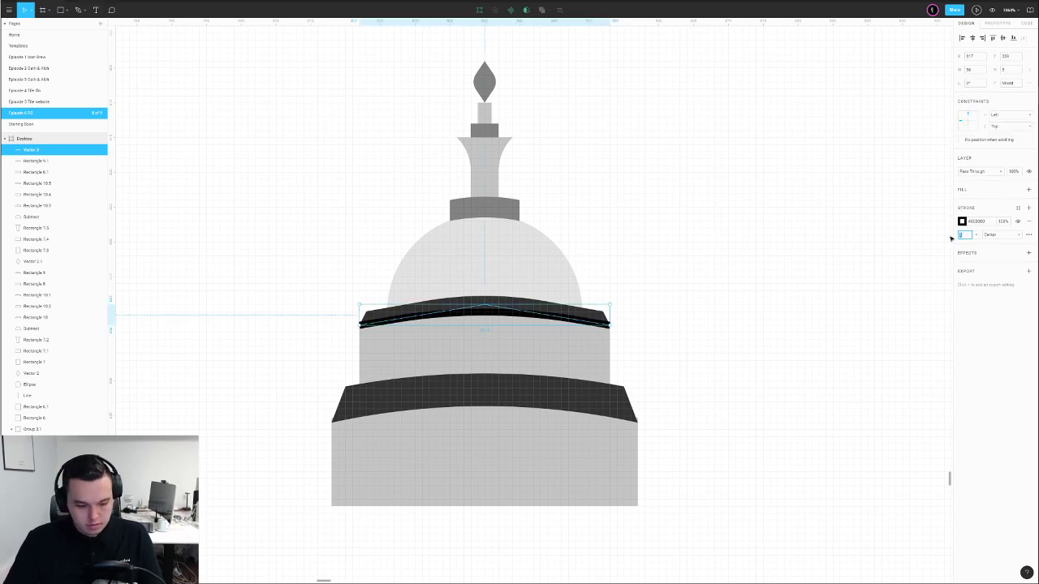
text(3)
key(Return)
Delete Rectangle 9.1 and make the curved line pink (#FFA8A8) on the upper tier
click(723, 291)
click(487, 301)
key(Delete)
click(494, 314)
click(962, 221)
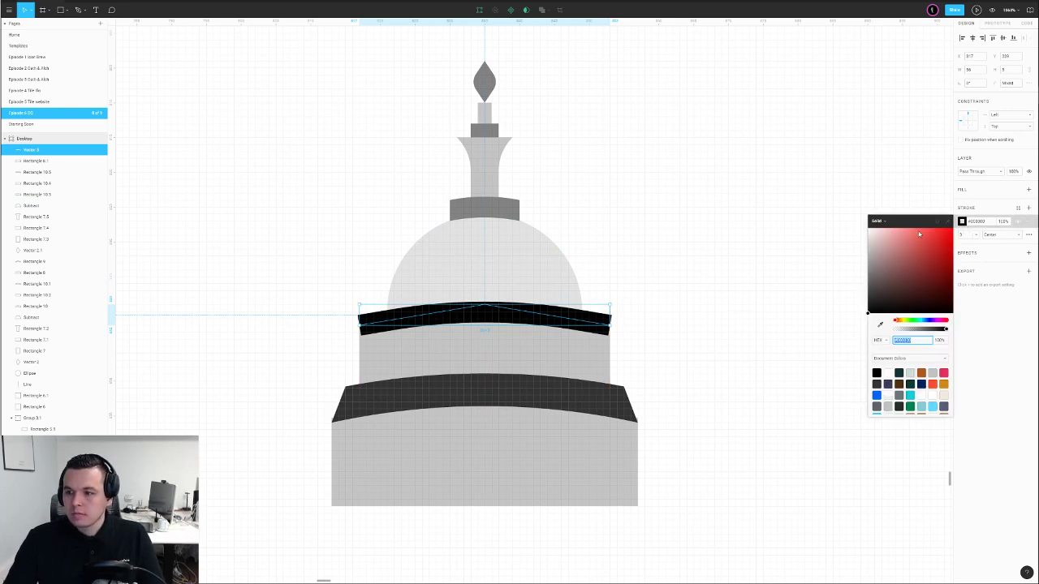
click(897, 227)
click(836, 238)
mouse_move(515, 318)
mouse_down()
mouse_move(520, 301)
mouse_move(516, 314)
mouse_move(541, 315)
mouse_up()
key(Escape)
click(635, 308)
click(585, 317)
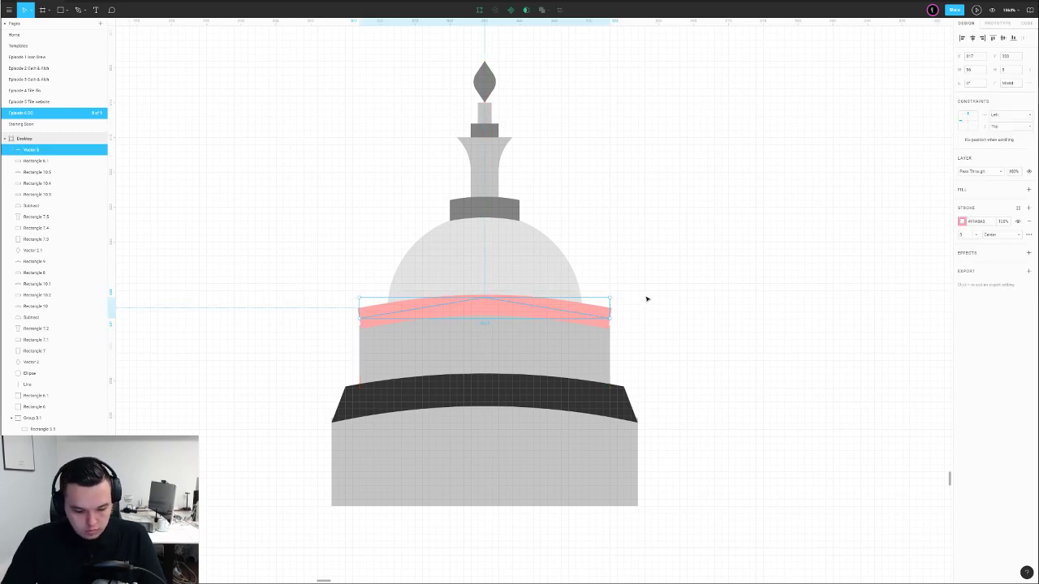
Extend both ends of the pink band and draw a small grey rectangle at its right end
double_click(593, 318)
drag(625, 304, 596, 334)
key(Right)
drag(299, 280, 398, 333)
key(Left)
key(Escape)
key(Escape)
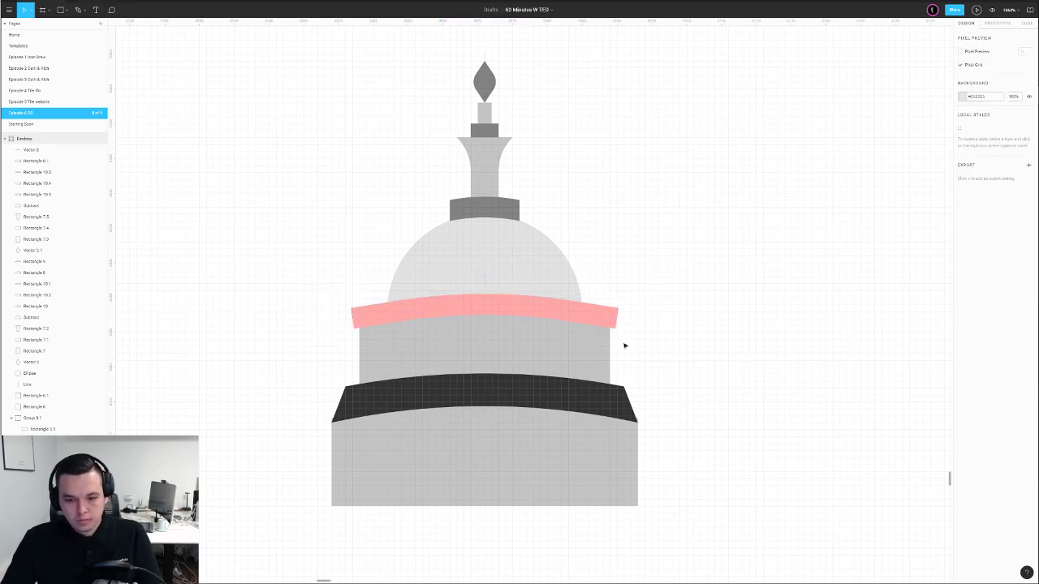
key(r)
mouse_move(609, 284)
mouse_down()
mouse_move(638, 348)
mouse_move(333, 335)
mouse_move(353, 325)
mouse_up()
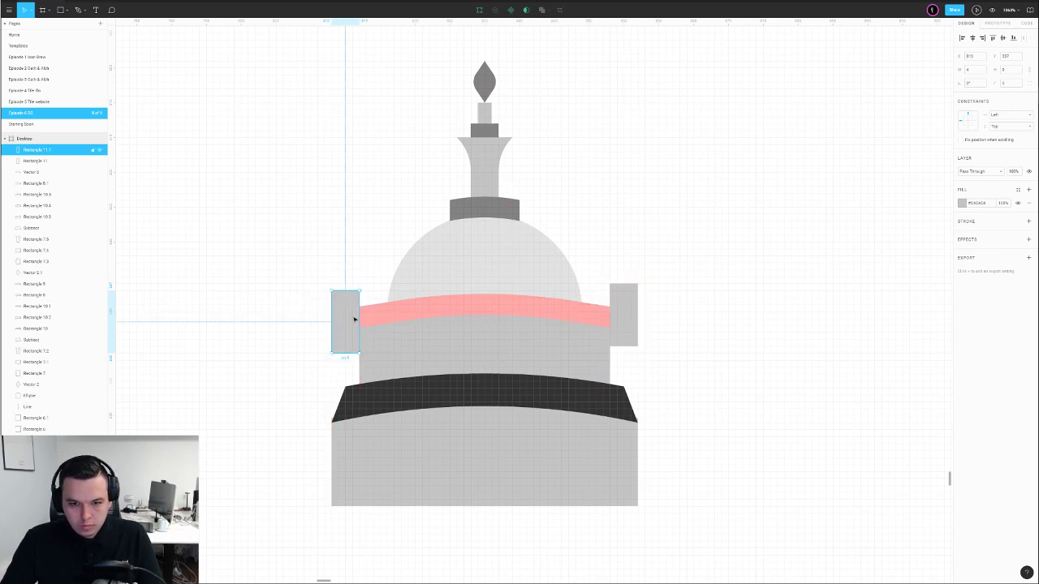
Copy the pink band down onto the lower dark band
shift+click(387, 311)
click(542, 10)
click(622, 202)
click(542, 313)
alt+drag(541, 312, 547, 395)
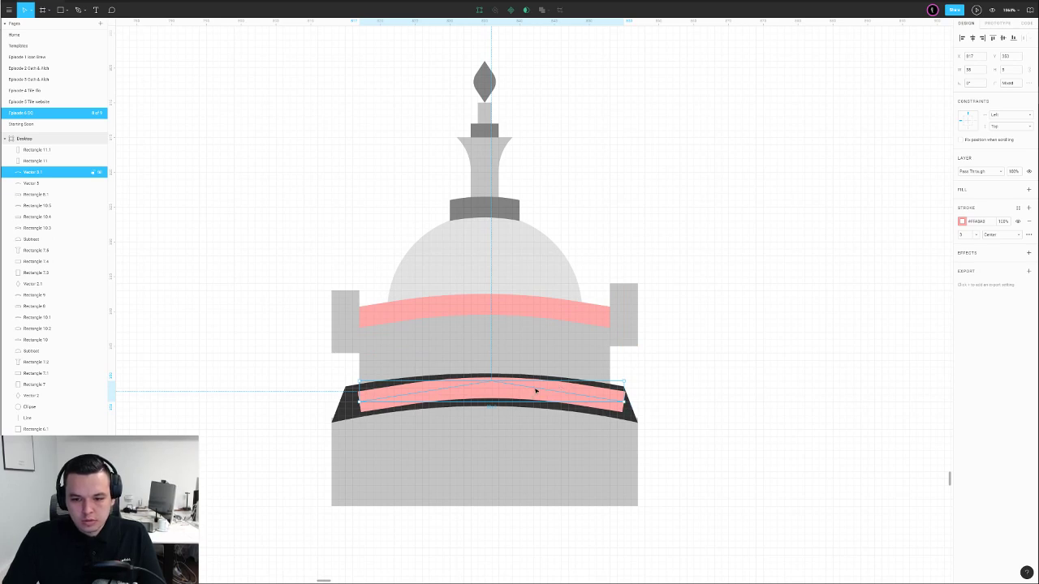
key(shift+Left)
Extend the copy's ends, set its stroke width to 5, and lower it over the dark band
double_click(363, 403)
key(shift+Left)
key(shift+Left)
key(shift+Left)
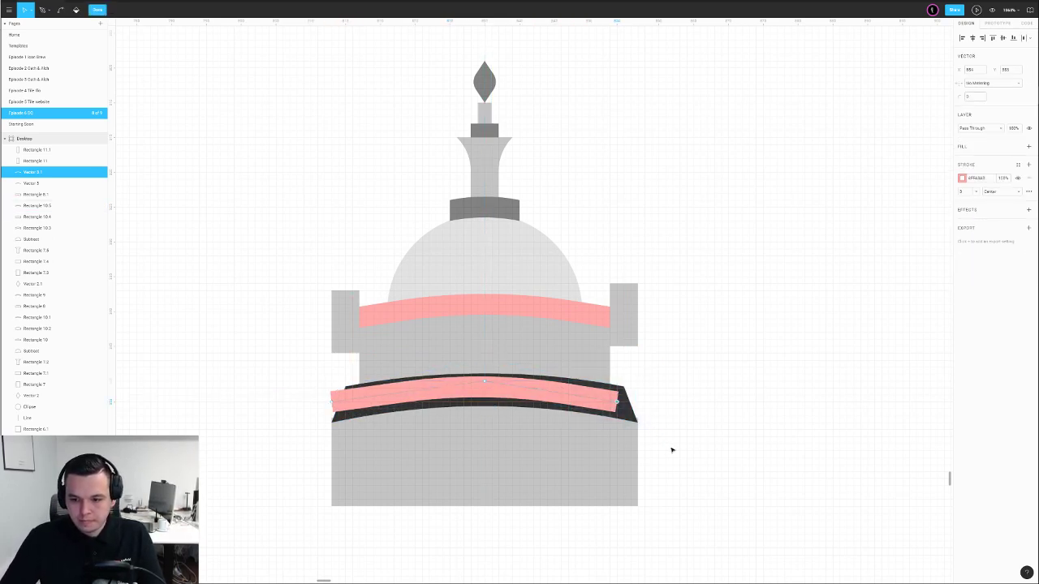
key(Right)
key(Right)
key(Right)
key(Escape)
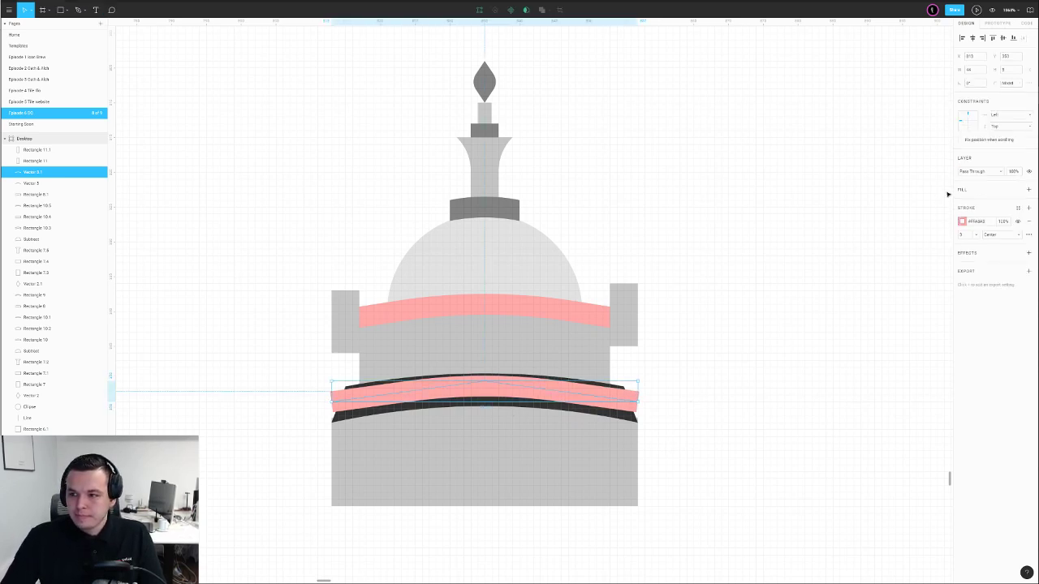
text(5)
key(Return)
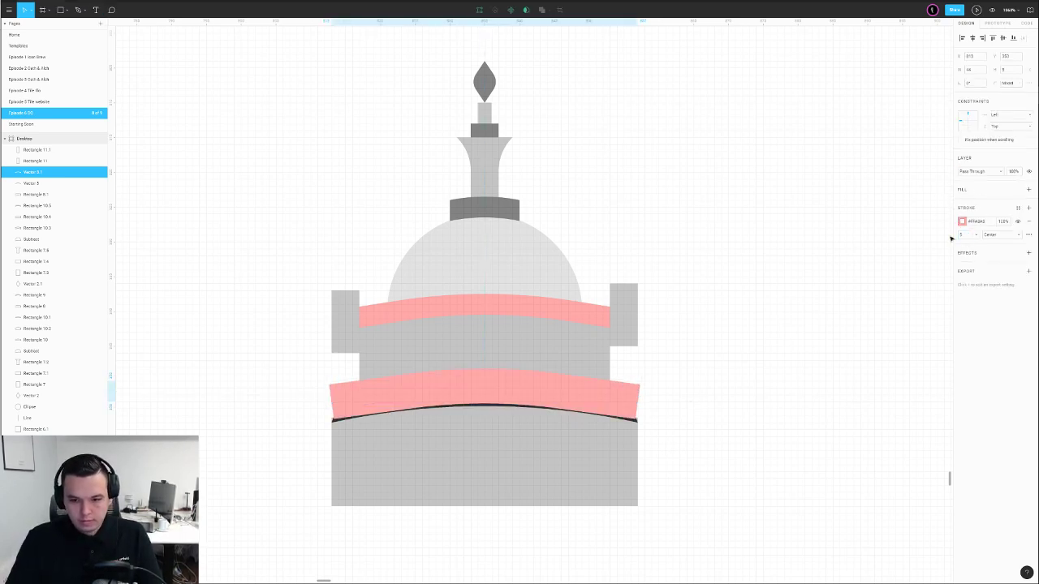
drag(529, 398, 528, 401)
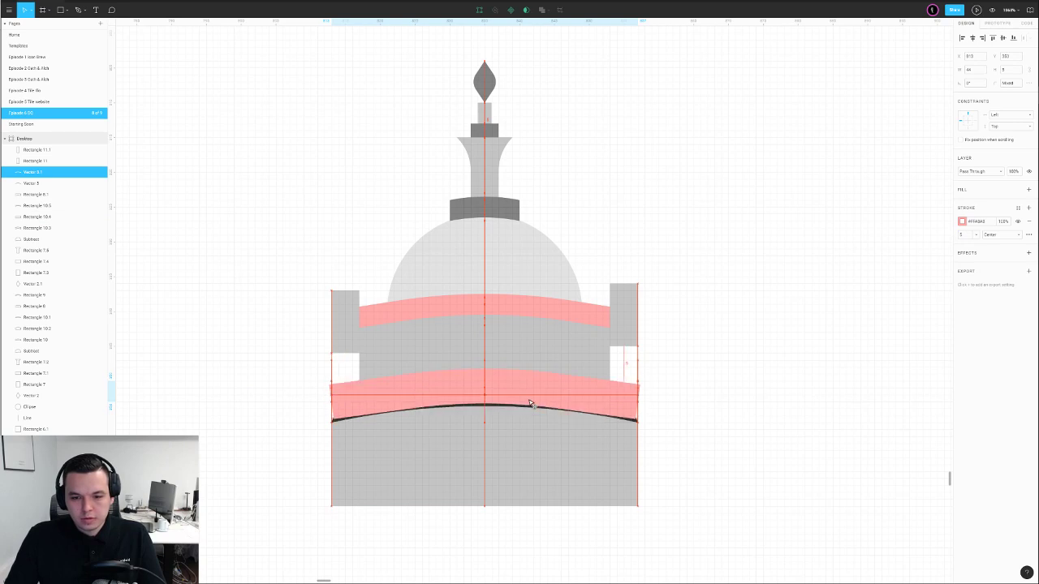
click(690, 382)
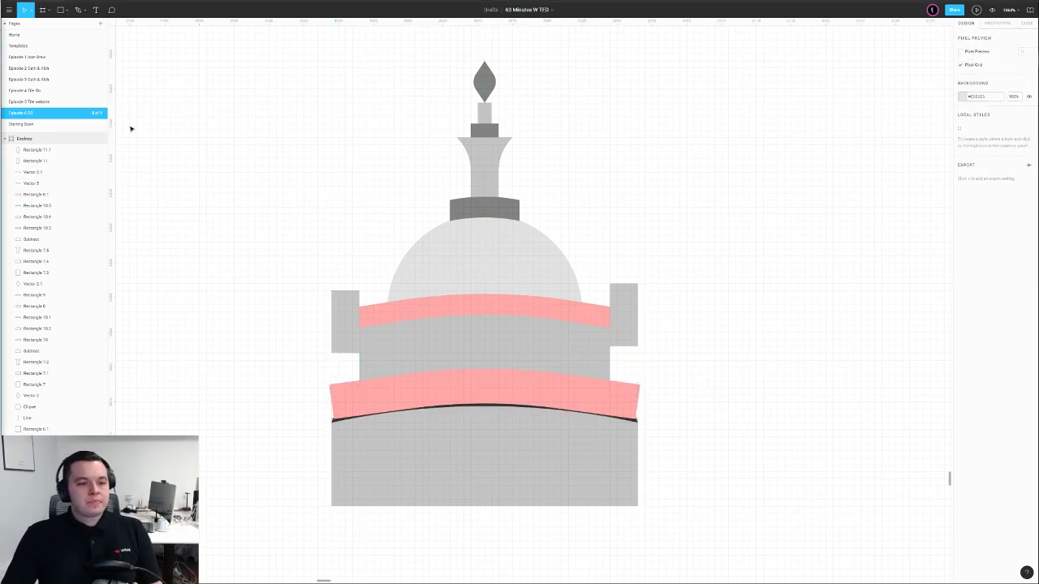
Subtract the left and right tower rectangles using the upper pink band
click(354, 303)
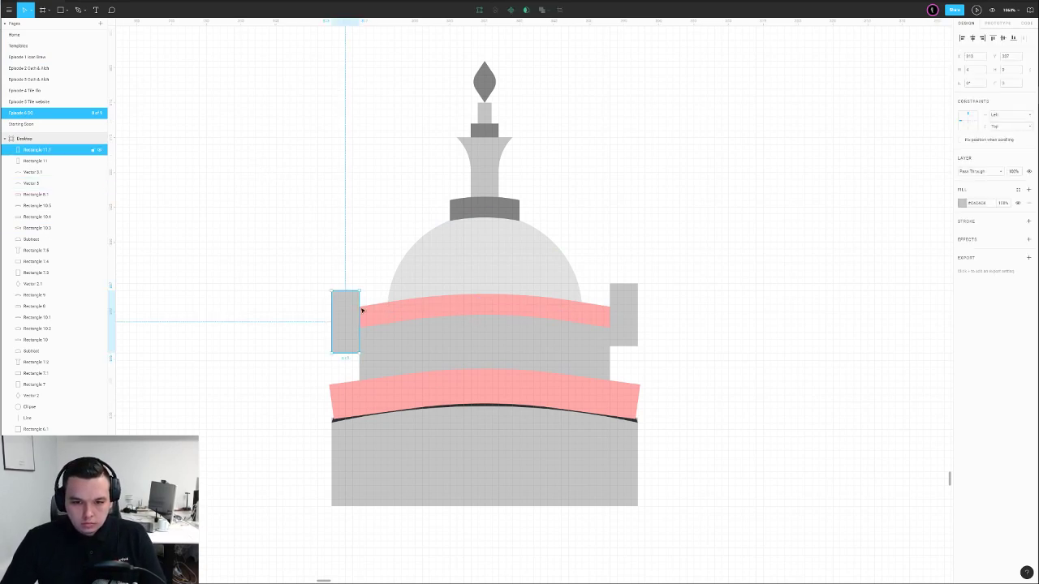
shift+click(389, 316)
click(550, 10)
click(541, 35)
click(625, 319)
shift+click(597, 321)
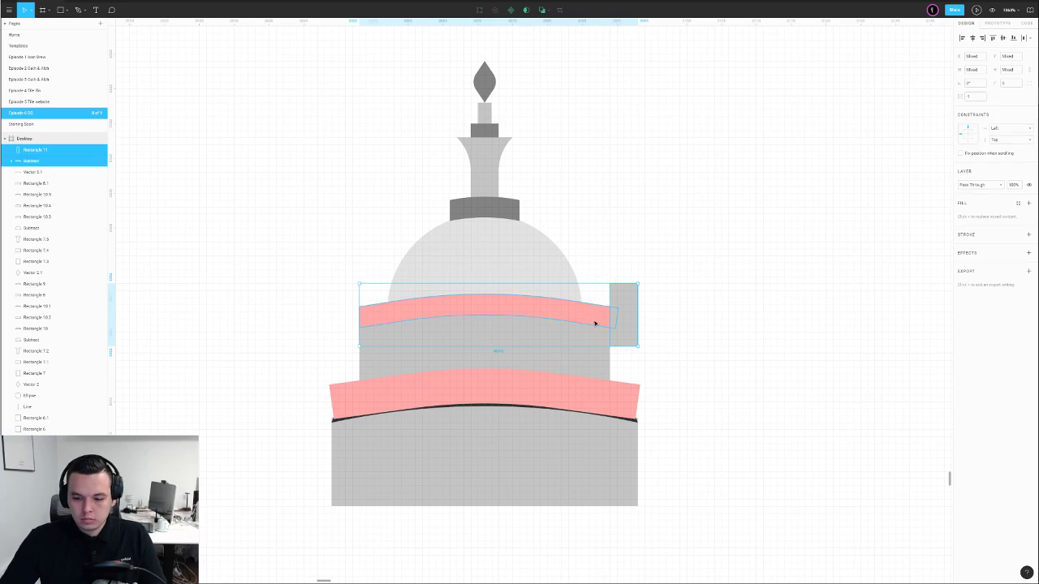
click(542, 10)
click(656, 195)
click(601, 301)
click(686, 320)
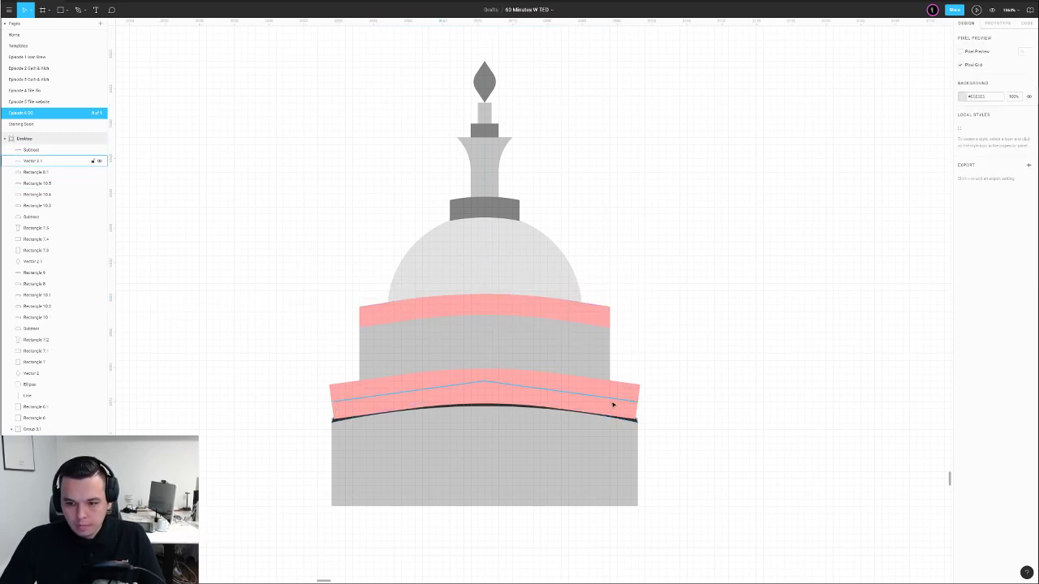
Nudge both ends of the lower pink band outward
double_click(623, 403)
key(Right)
click(332, 402)
key(Left)
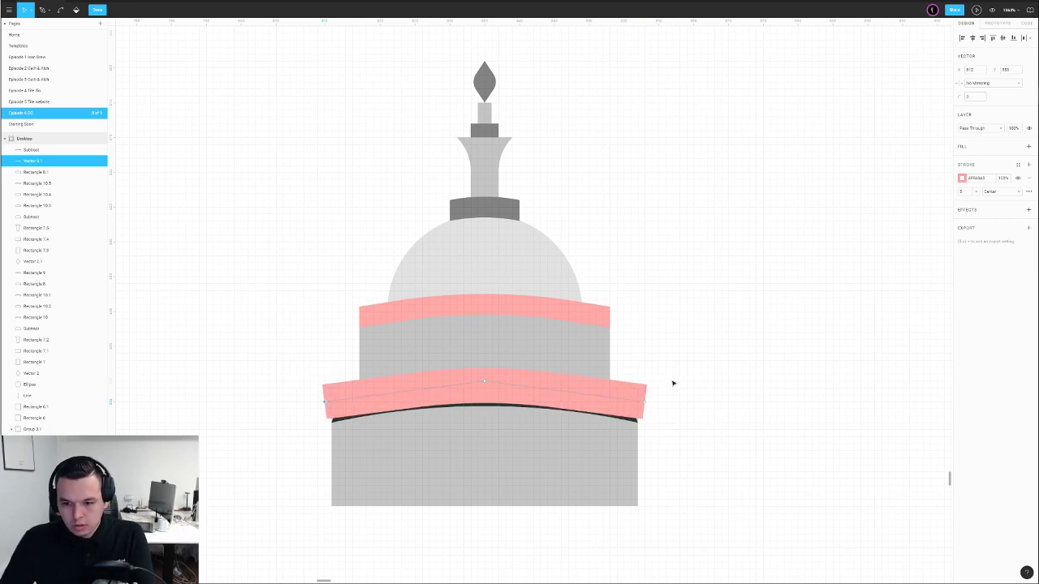
key(Escape)
Draw rectangles at the lower band's ends and subtract them to trim it flush
key(r)
mouse_move(631, 360)
mouse_down()
mouse_move(668, 452)
mouse_move(694, 443)
mouse_move(659, 424)
mouse_move(316, 403)
mouse_move(323, 409)
mouse_up()
shift+click(365, 401)
click(546, 10)
click(518, 37)
click(666, 378)
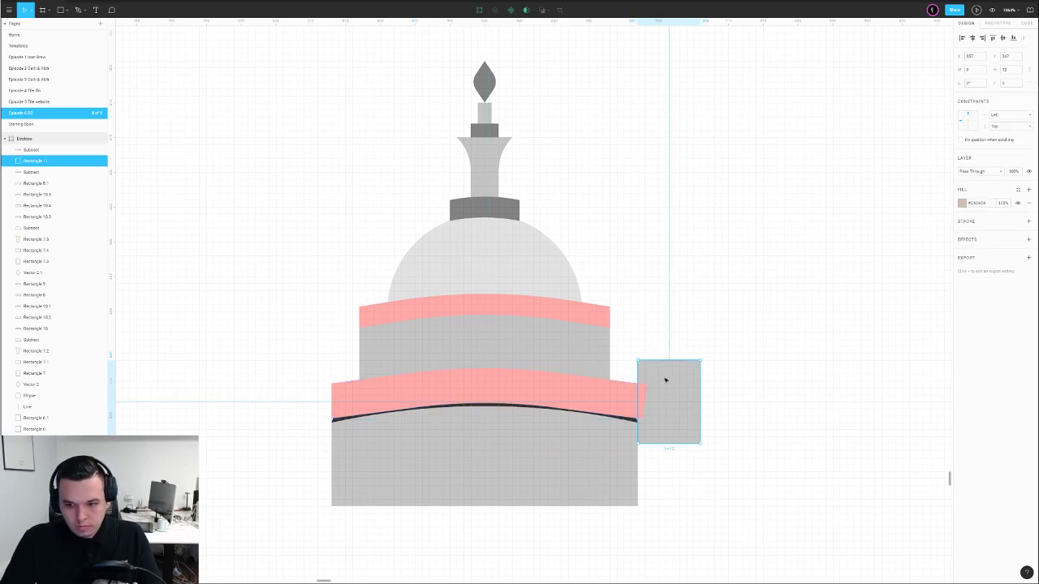
shift+click(614, 400)
click(542, 10)
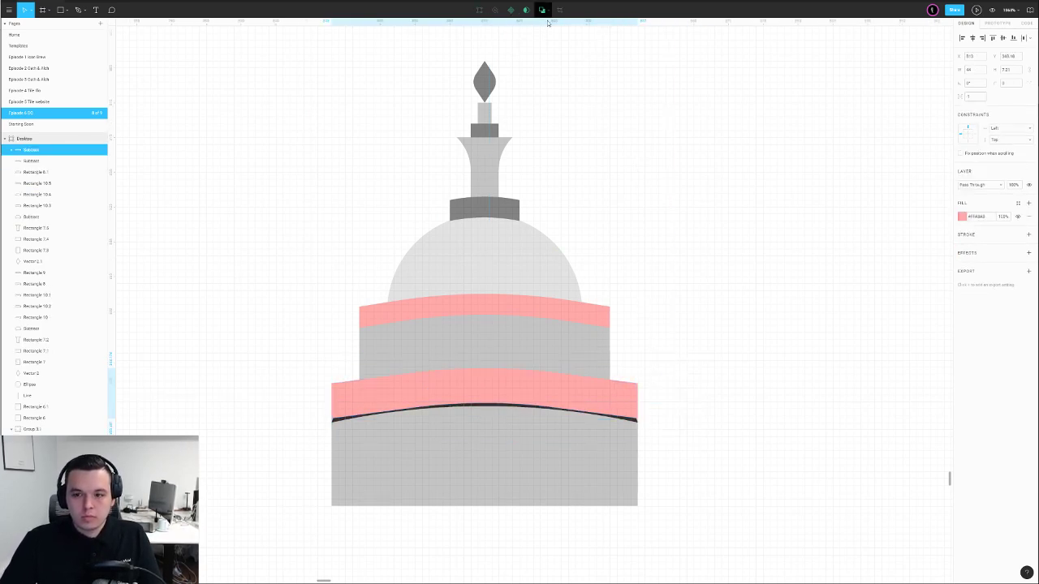
click(727, 268)
Delete the dark curved band beneath the lower pink band
click(636, 422)
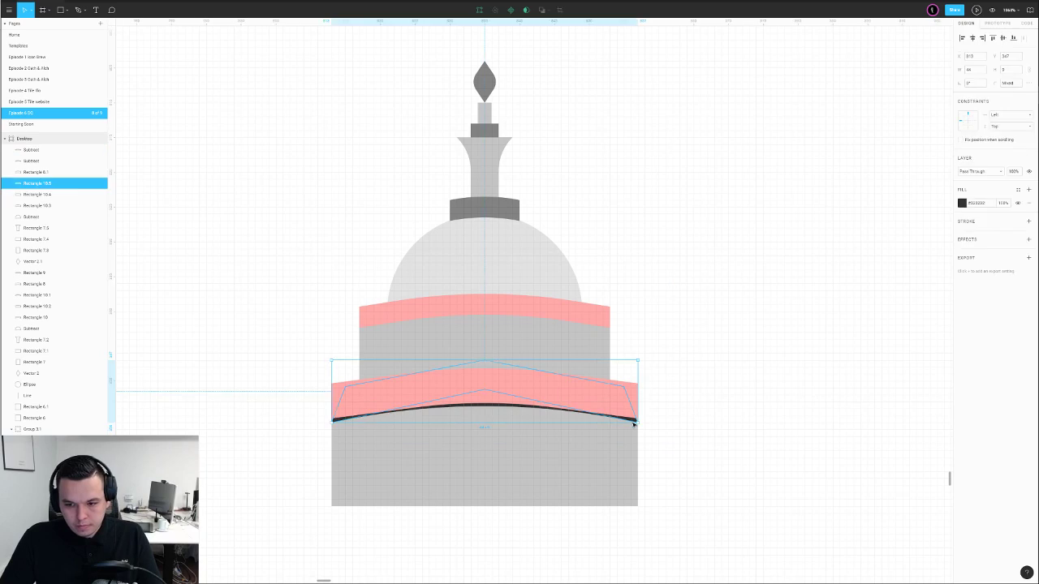
key(Delete)
click(526, 404)
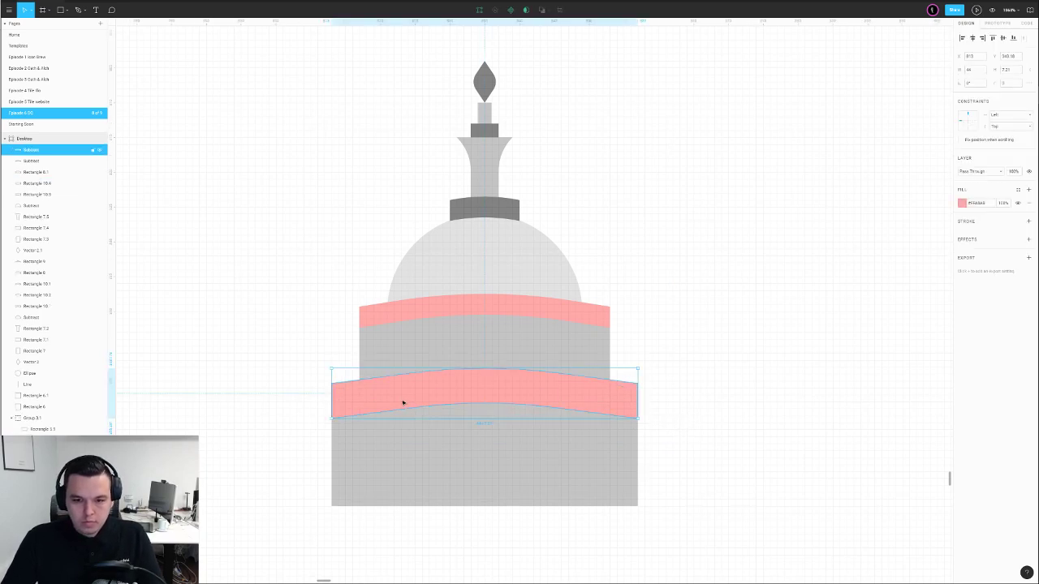
scroll(661, 398, down, 5)
click(679, 396)
scroll(680, 396, down, 3)
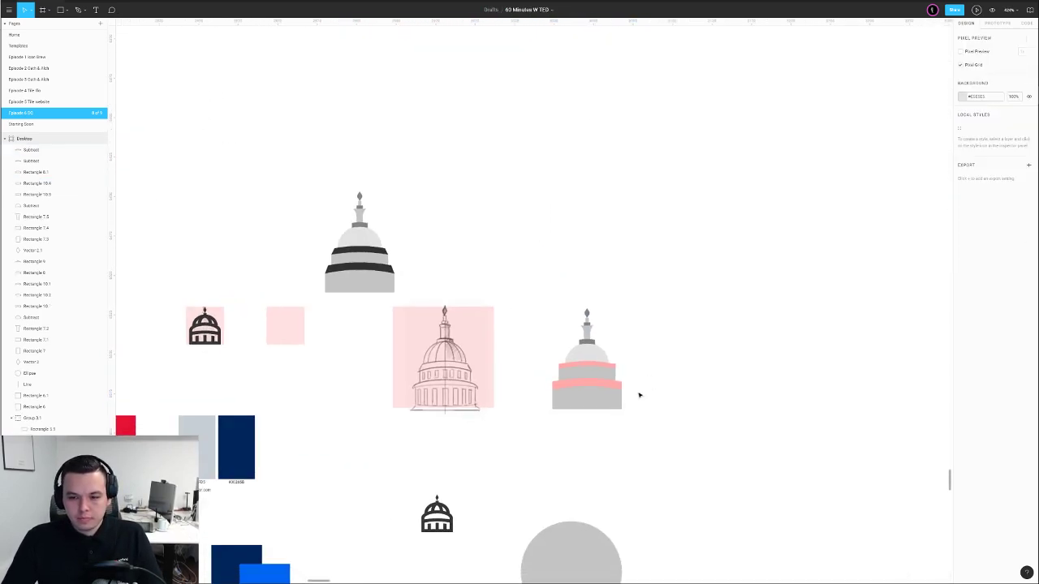
Nudge the lower pink band up and raise the grey base's top points to close the gap
scroll(640, 394, up, 3)
click(485, 378)
key(shift+Up)
click(543, 403)
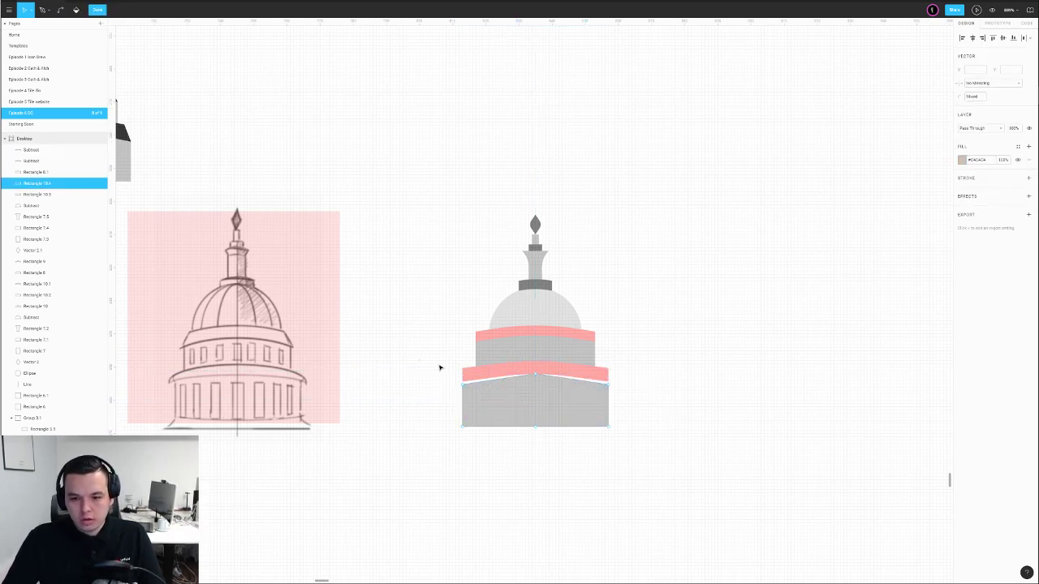
key(Up)
key(Escape)
key(Escape)
Eyedrop the blue square's colour onto the building and place a copy of the colour swatches nearby
drag(625, 347, 707, 358)
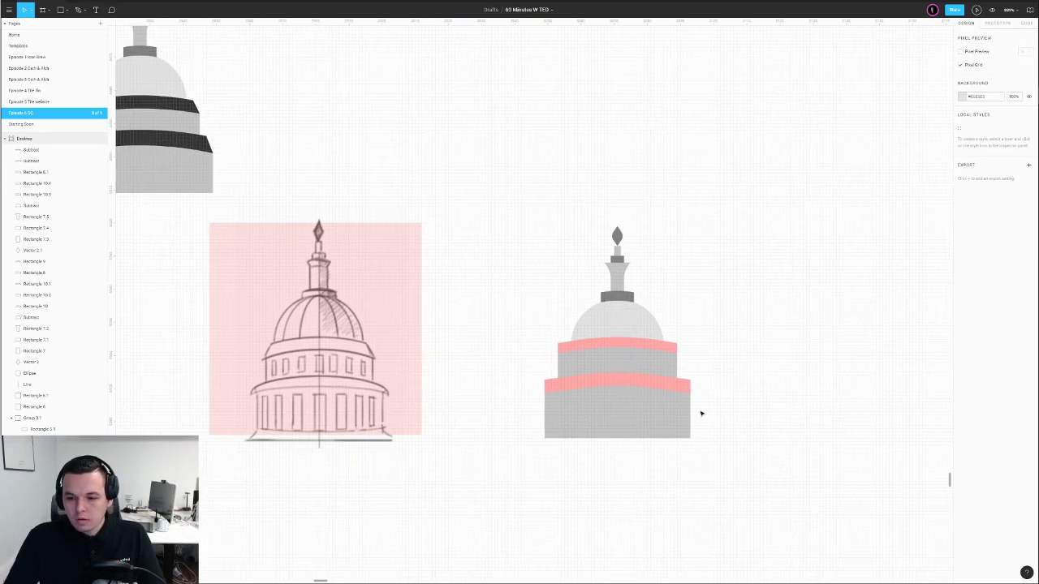
drag(592, 453, 565, 460)
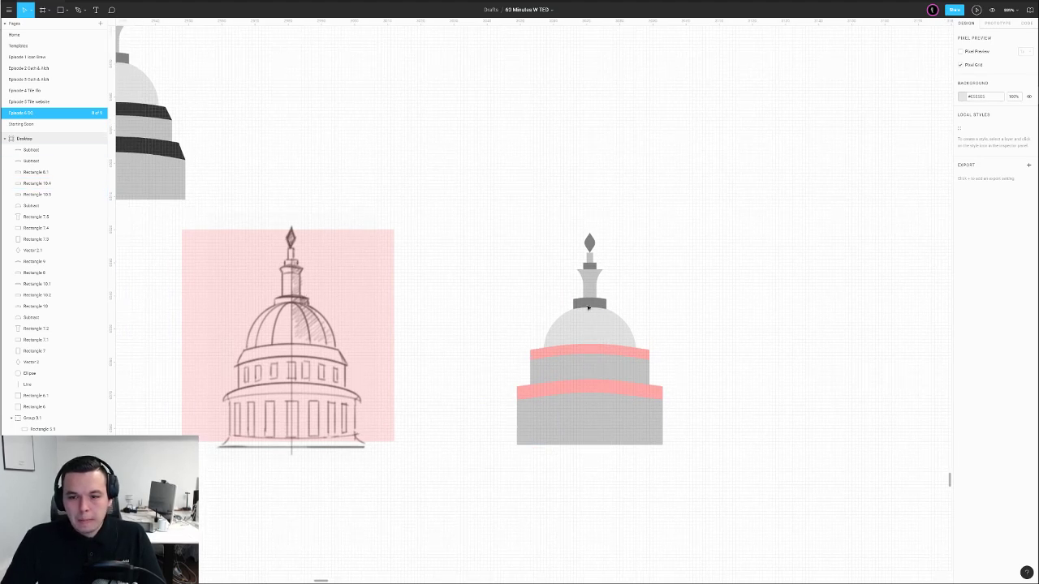
scroll(614, 308, up, 5)
scroll(589, 317, down, 6)
drag(488, 235, 695, 469)
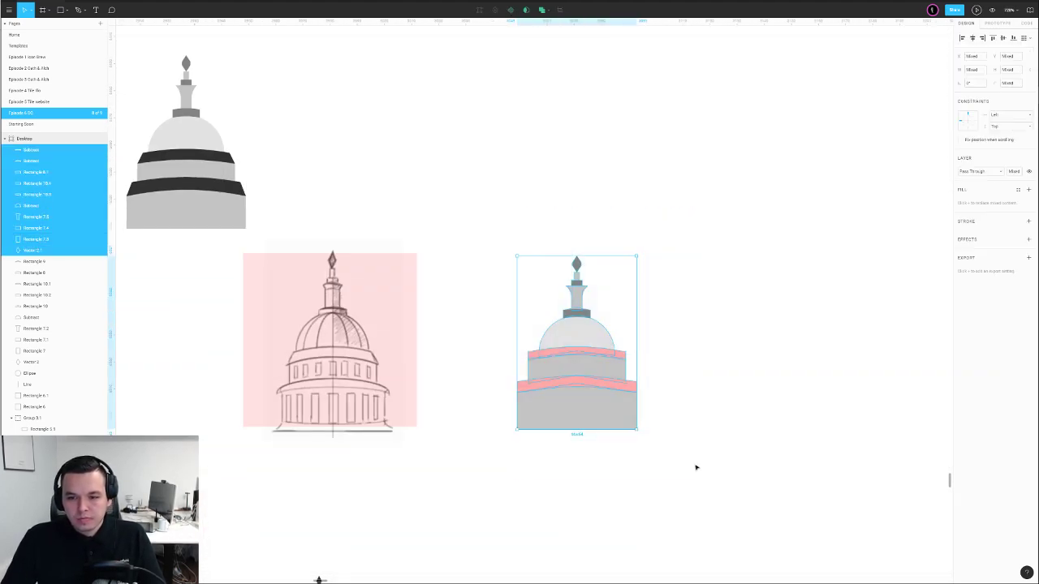
scroll(696, 468, down, 4)
scroll(672, 398, down, 3)
key(i)
click(367, 399)
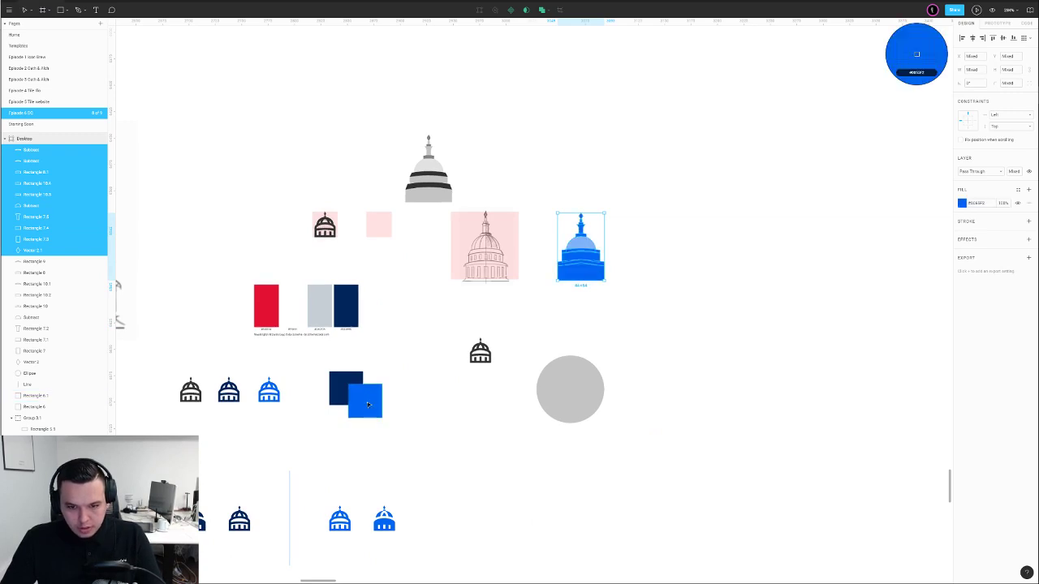
click(368, 400)
click(328, 322)
drag(328, 322, 705, 209)
Try dark grey and 50% opacity on the building, then undo back to grey and pink
scroll(630, 249, up, 5)
click(545, 178)
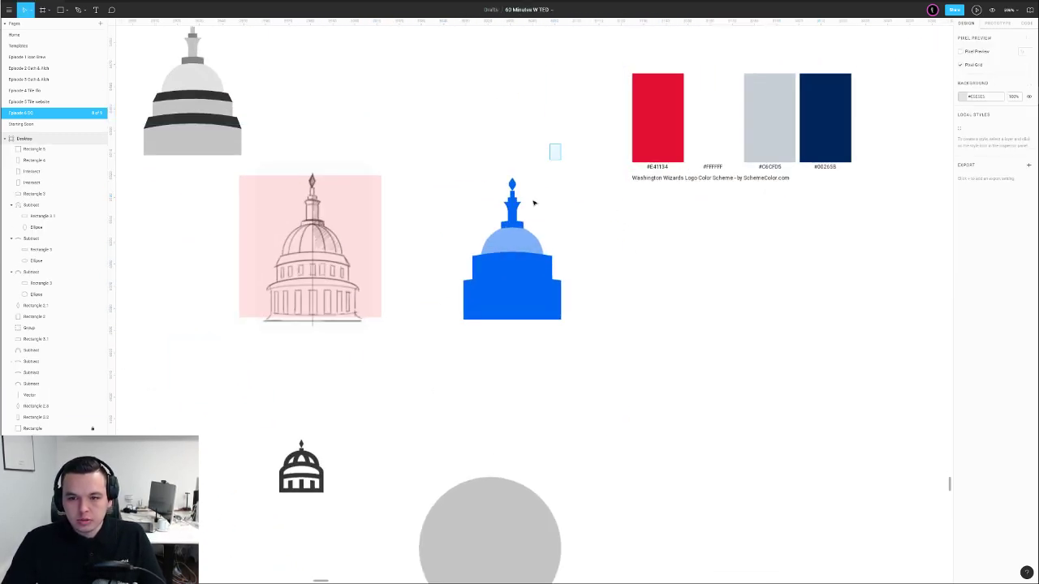
drag(560, 146, 459, 351)
click(310, 461)
click(478, 385)
drag(565, 208, 515, 362)
key(5)
click(652, 313)
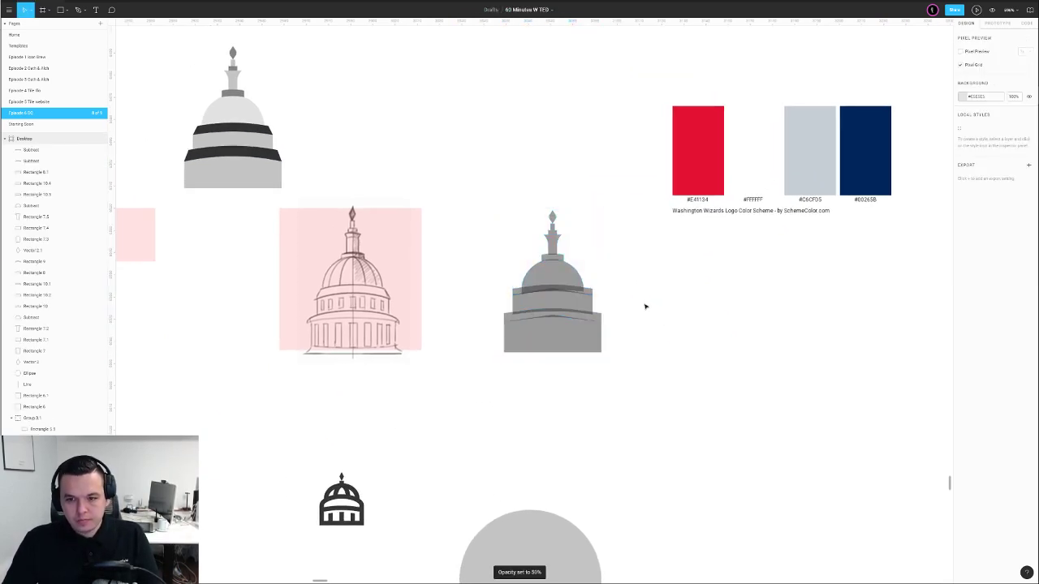
drag(601, 206, 476, 390)
key(0)
click(635, 332)
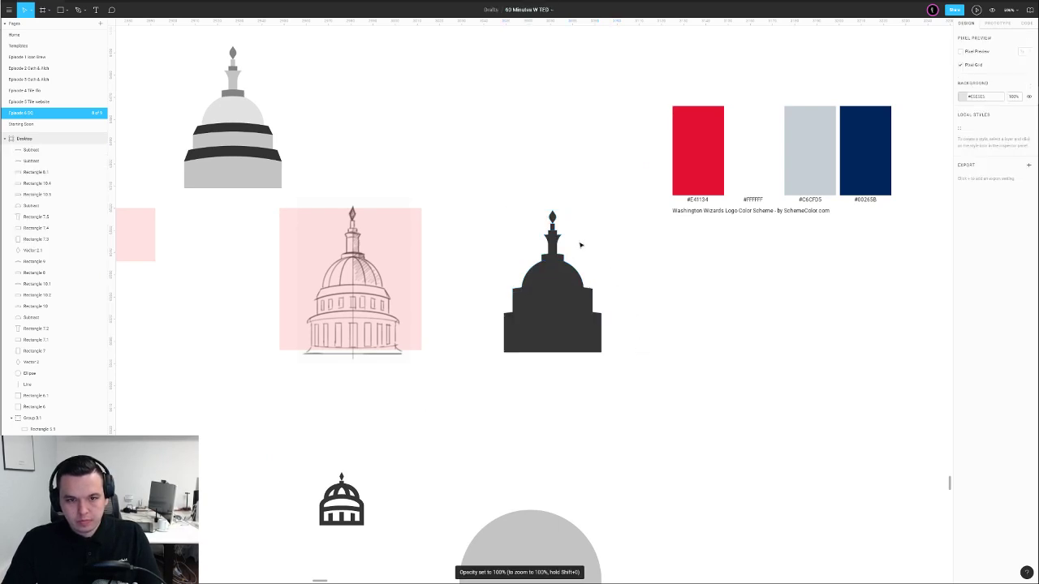
key(ctrl+z)
key(ctrl+z)
key(ctrl+z)
key(ctrl+z)
key(ctrl+z)
key(ctrl+z)
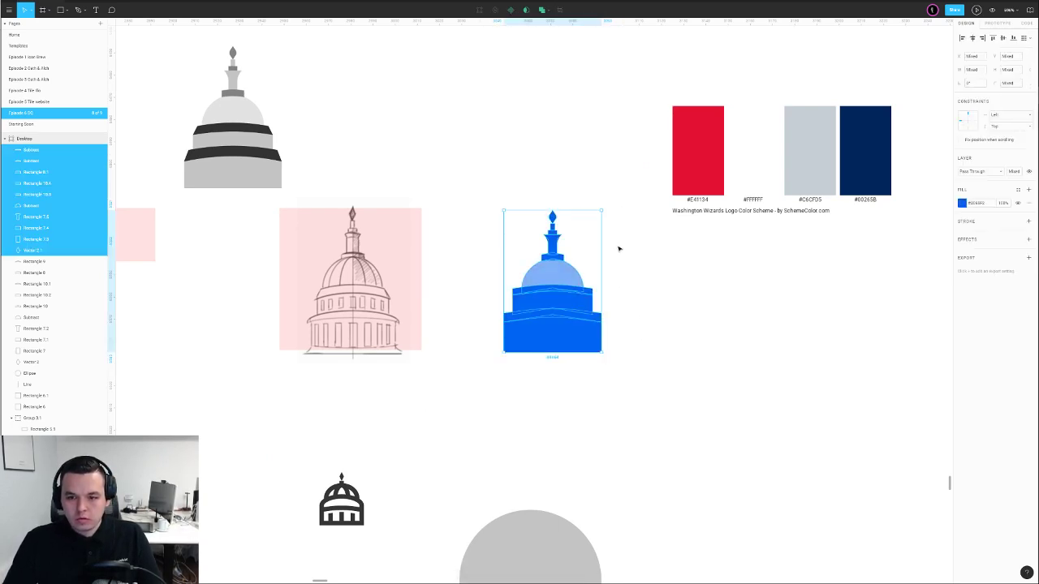
key(ctrl+z)
key(ctrl+z)
key(ctrl+z)
key(ctrl+z)
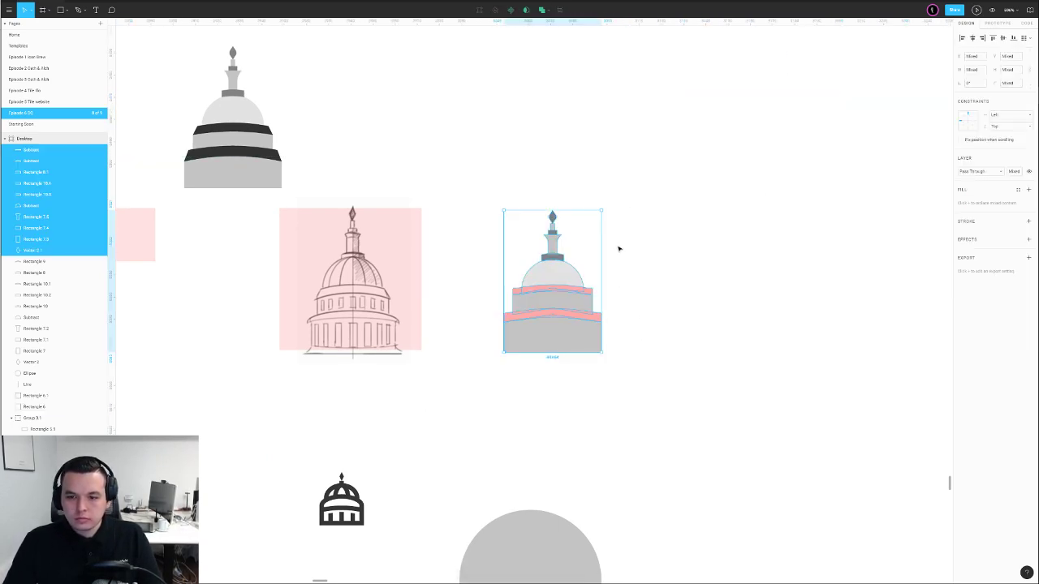
click(645, 244)
scroll(645, 244, up, 5)
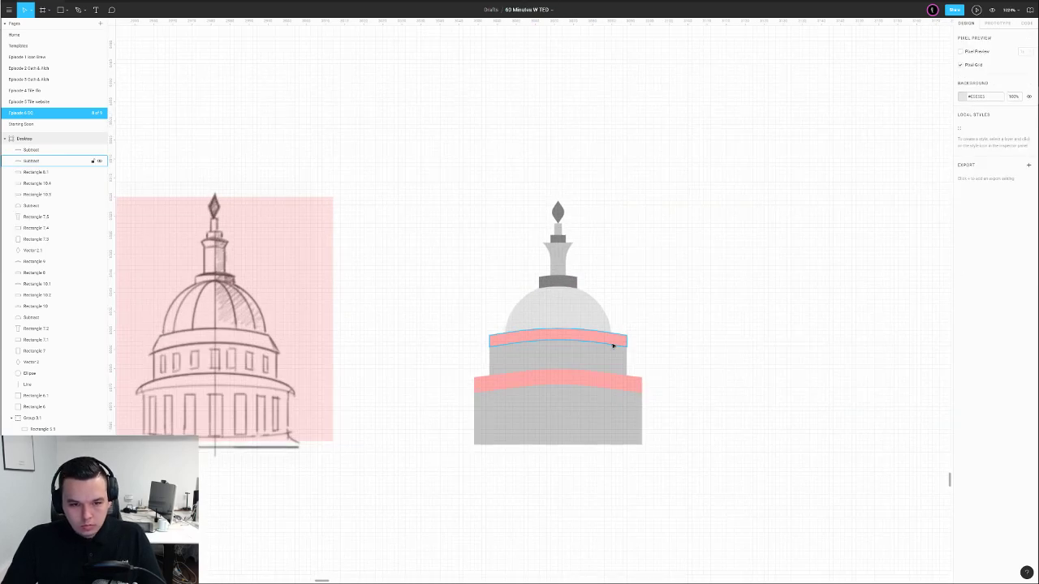
Paste a copy of the dome shape and narrow it from both sides
scroll(701, 308, left, 2)
scroll(617, 318, up, 3)
click(563, 309)
scroll(631, 292, down, 4)
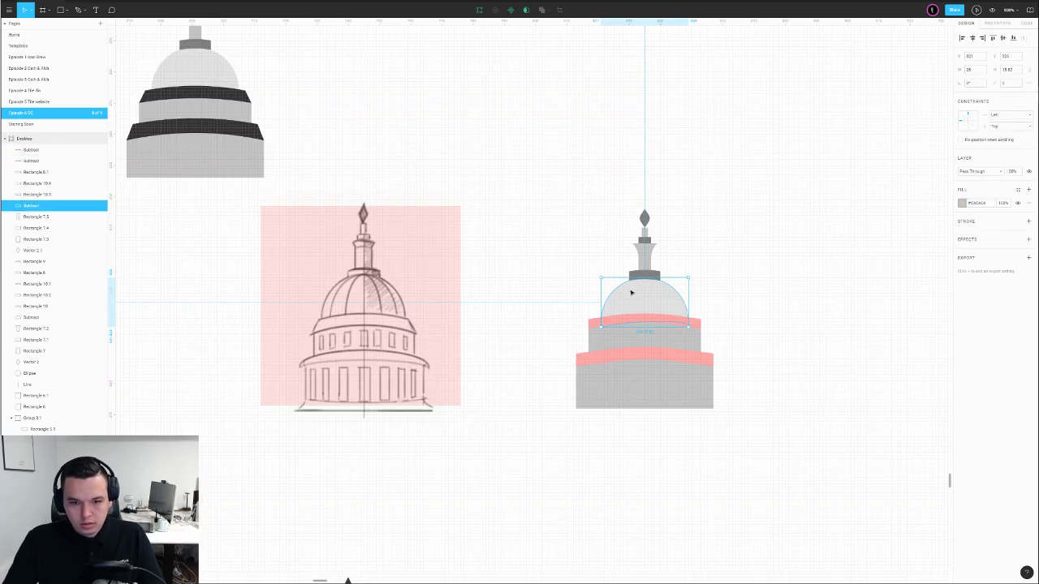
scroll(676, 297, up, 3)
key(ctrl+v)
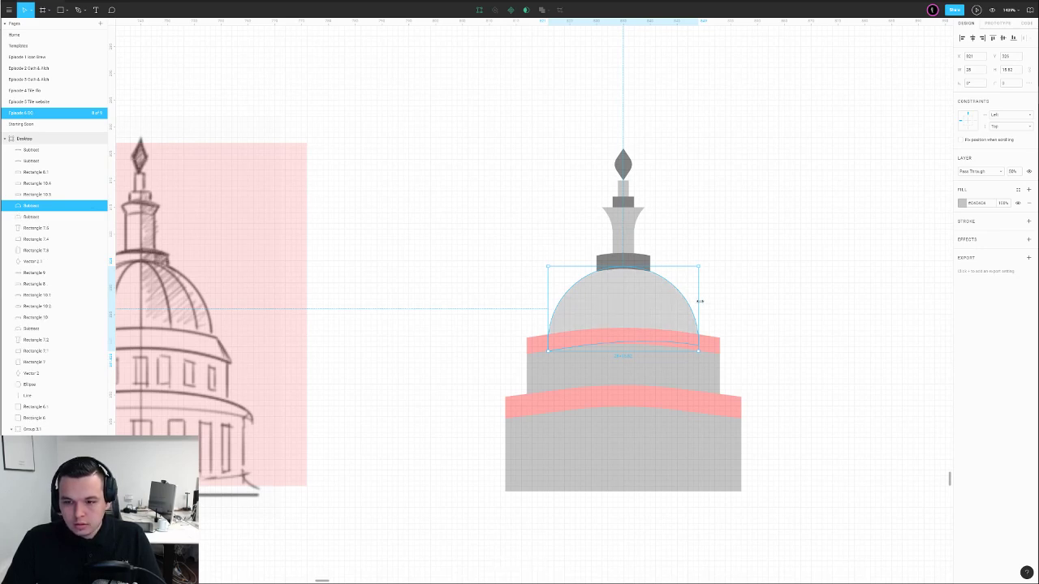
drag(697, 301, 675, 303)
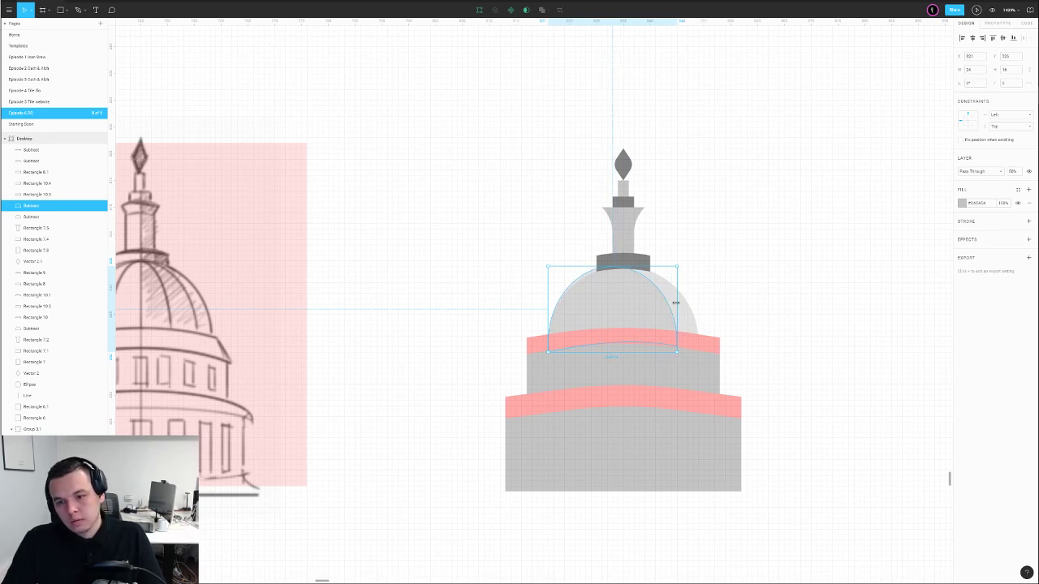
drag(549, 308, 569, 306)
click(724, 268)
scroll(728, 267, down, 5)
scroll(711, 281, right, 2)
scroll(683, 298, up, 5)
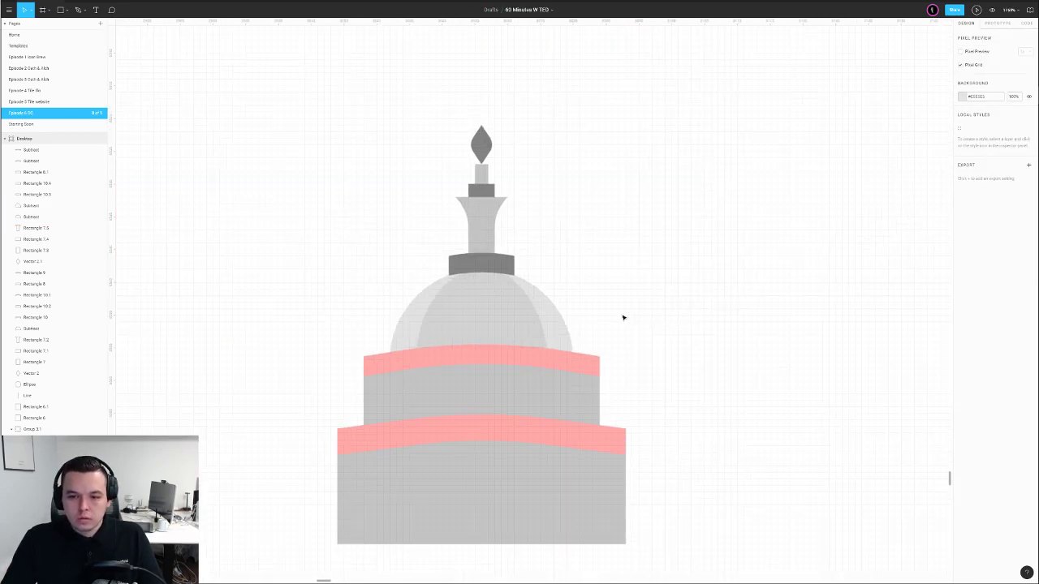
Duplicate the narrowed dome copy and make the new copy narrower still from both sides
click(414, 321)
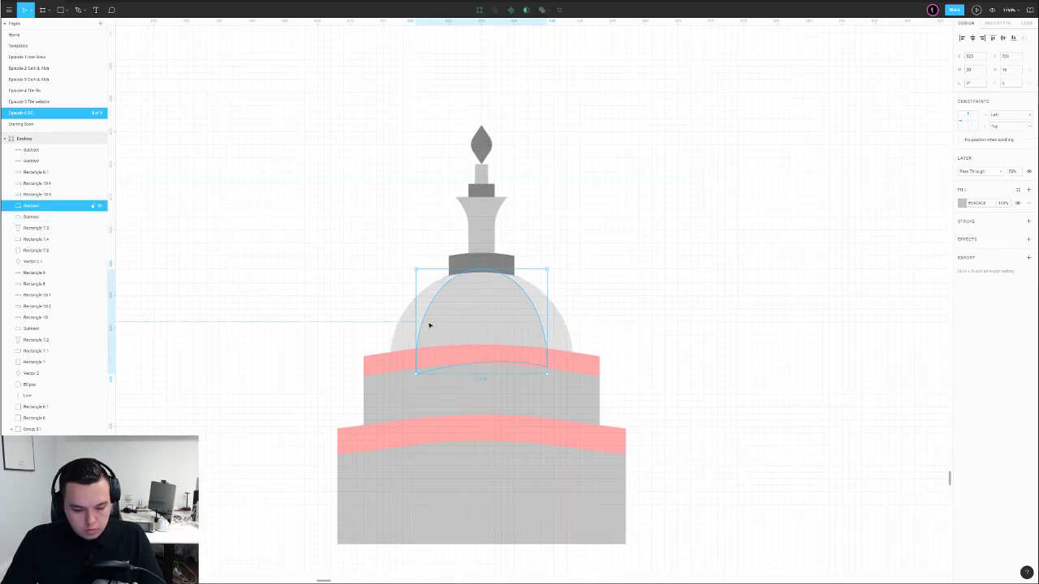
key(ctrl+d)
drag(417, 321, 441, 320)
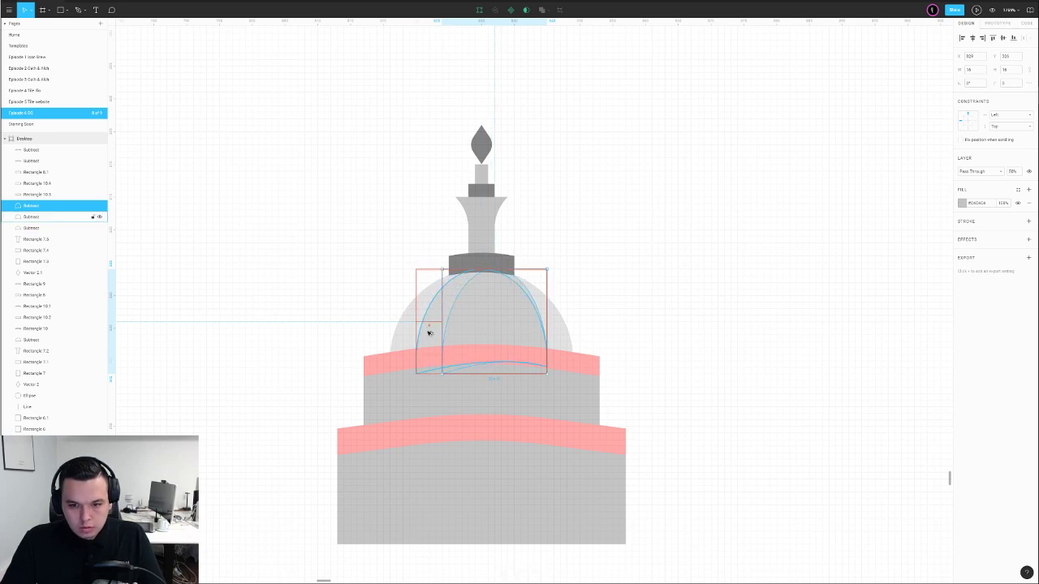
mouse_move(547, 326)
mouse_down()
mouse_move(521, 328)
mouse_move(534, 311)
mouse_up()
click(673, 286)
scroll(639, 290, down, 3)
click(560, 302)
scroll(560, 303, up, 3)
drag(603, 309, 597, 309)
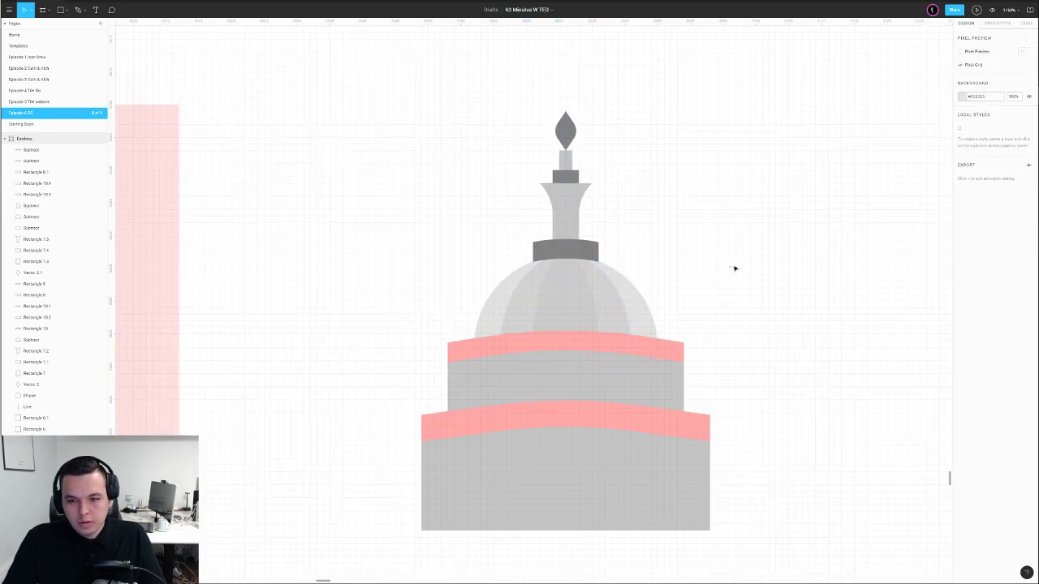
click(734, 269)
scroll(709, 274, down, 3)
drag(733, 275, 646, 292)
scroll(647, 293, down, 3)
Eyedrop the dark grey onto both pink tier bands
scroll(650, 294, up, 3)
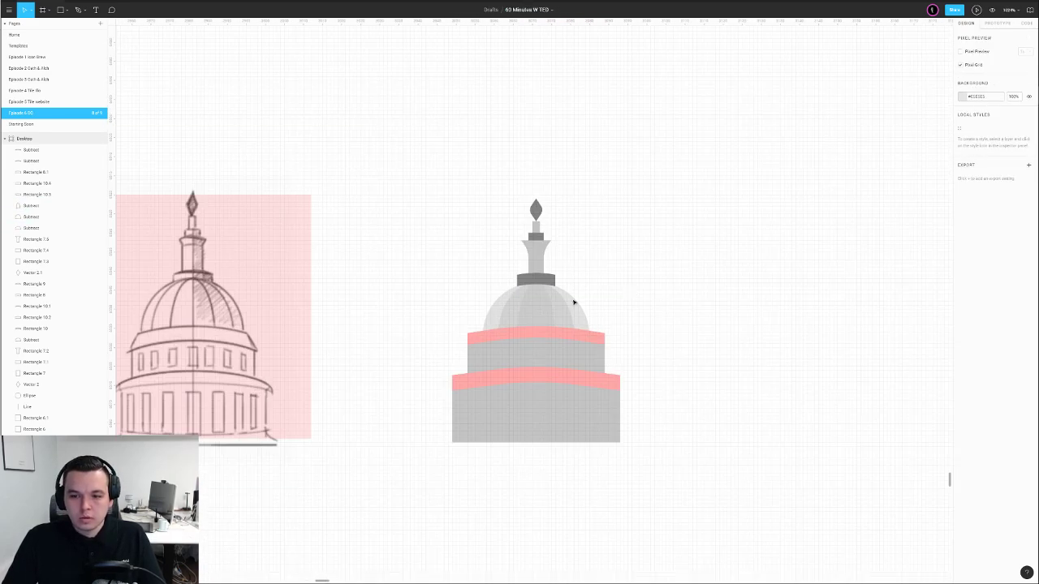
scroll(652, 304, down, 2)
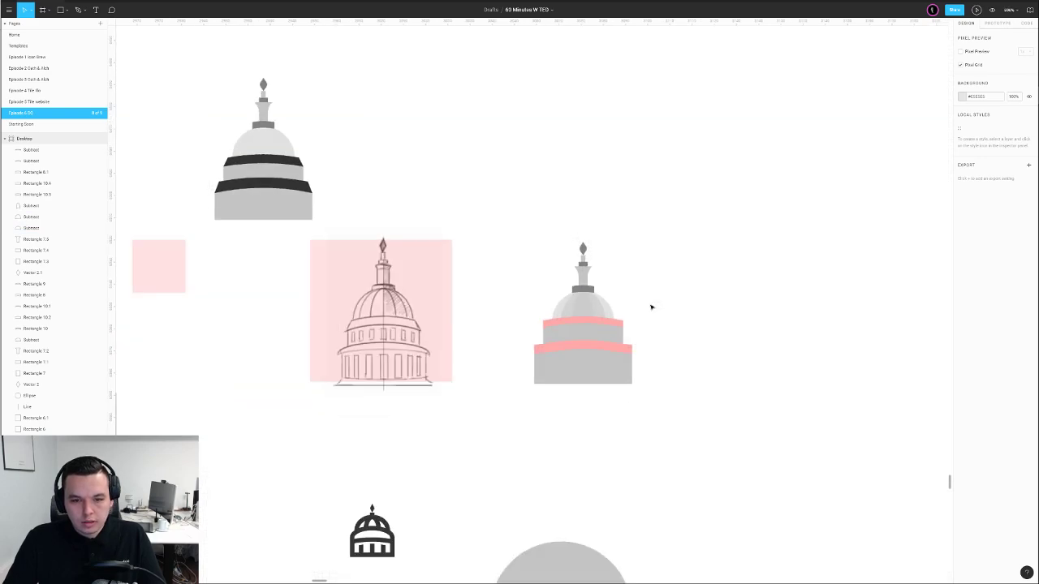
click(585, 324)
key(i)
click(590, 289)
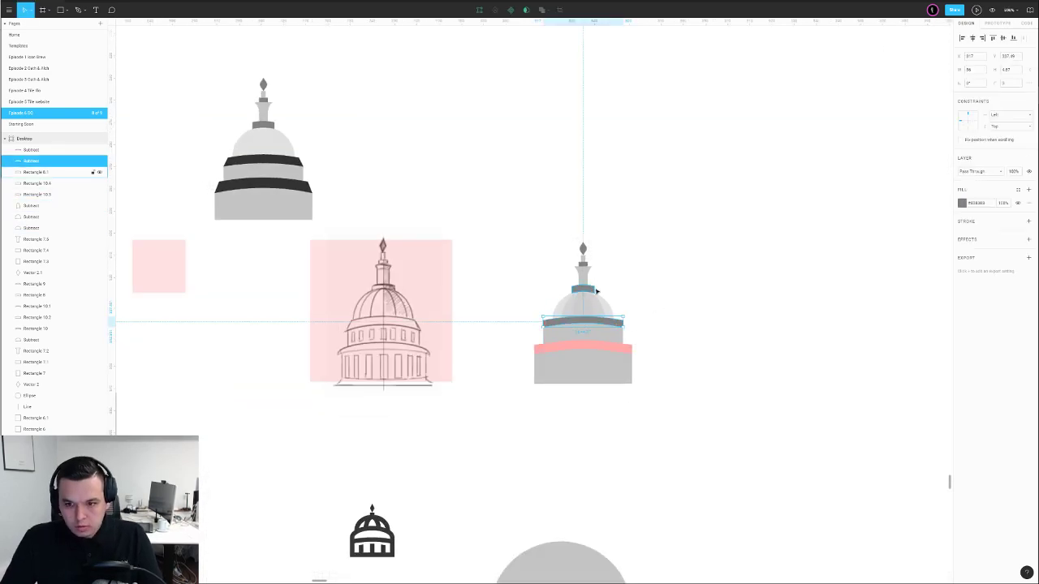
click(624, 313)
click(605, 349)
key(i)
click(606, 321)
click(615, 314)
scroll(615, 314, up, 4)
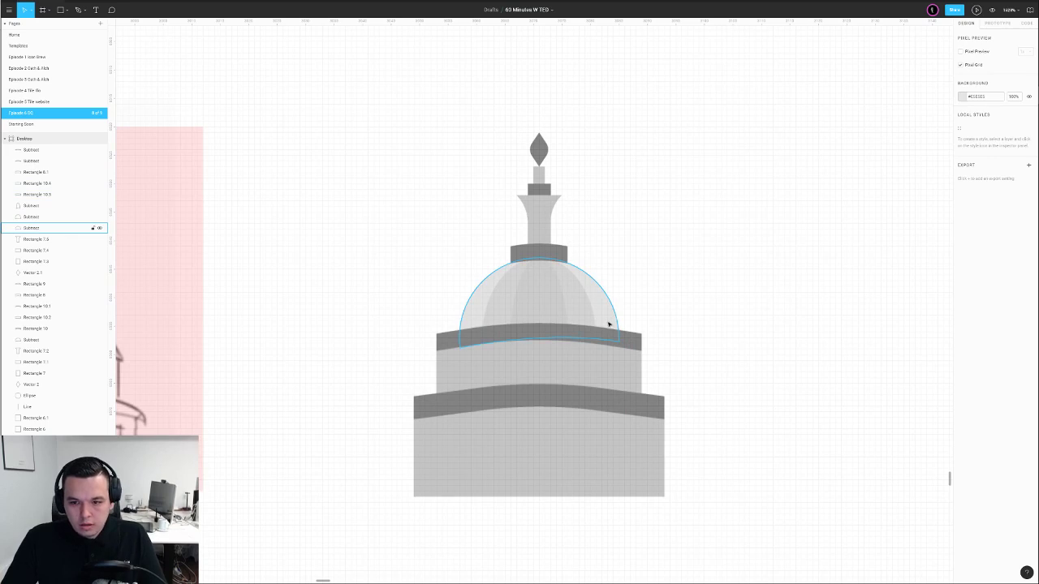
Give the upper and lower dark bands a corner radius of 24
double_click(629, 335)
drag(964, 96, 966, 98)
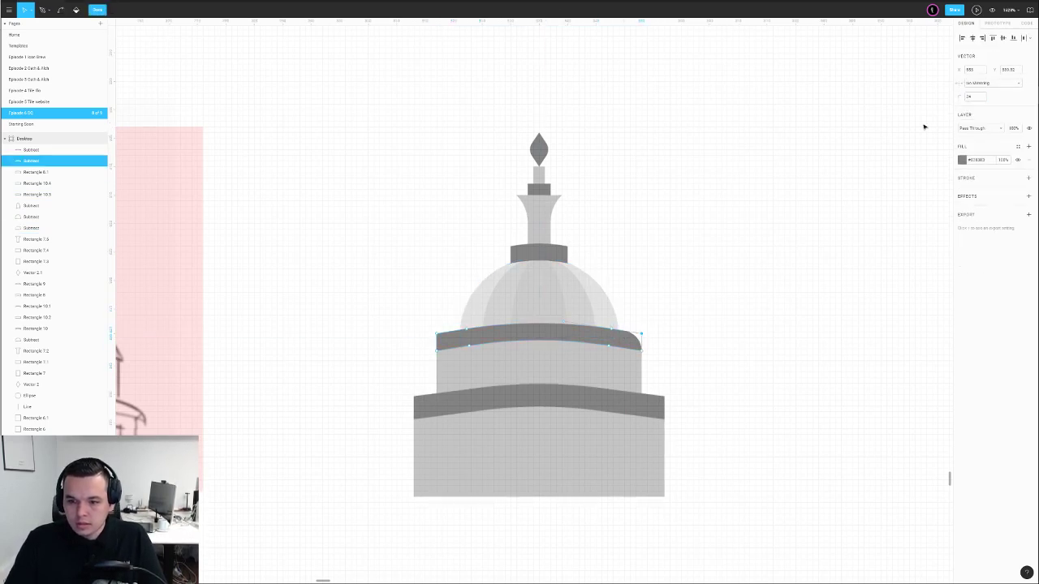
drag(410, 341, 448, 326)
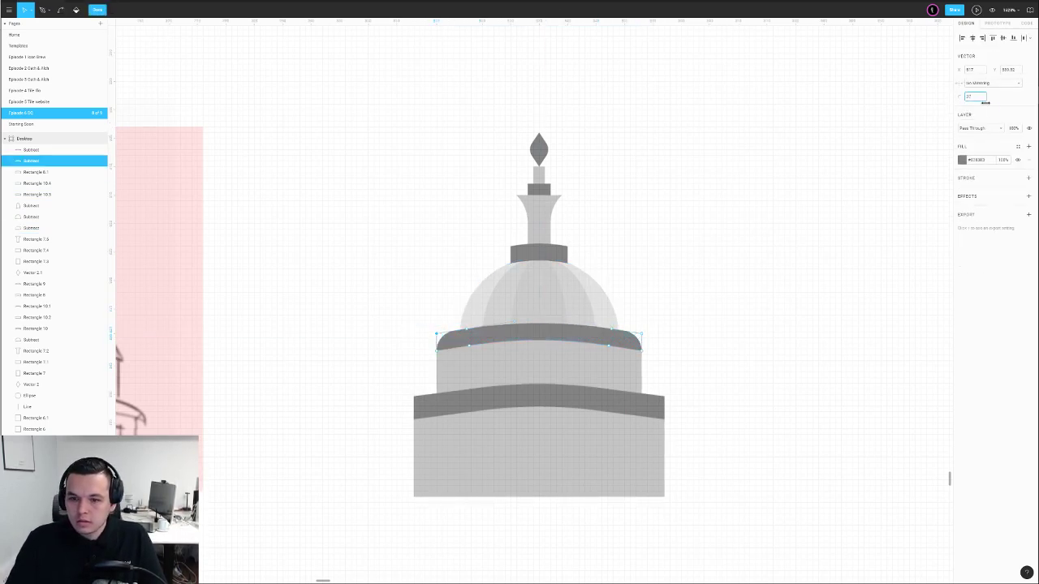
key(Escape)
key(Escape)
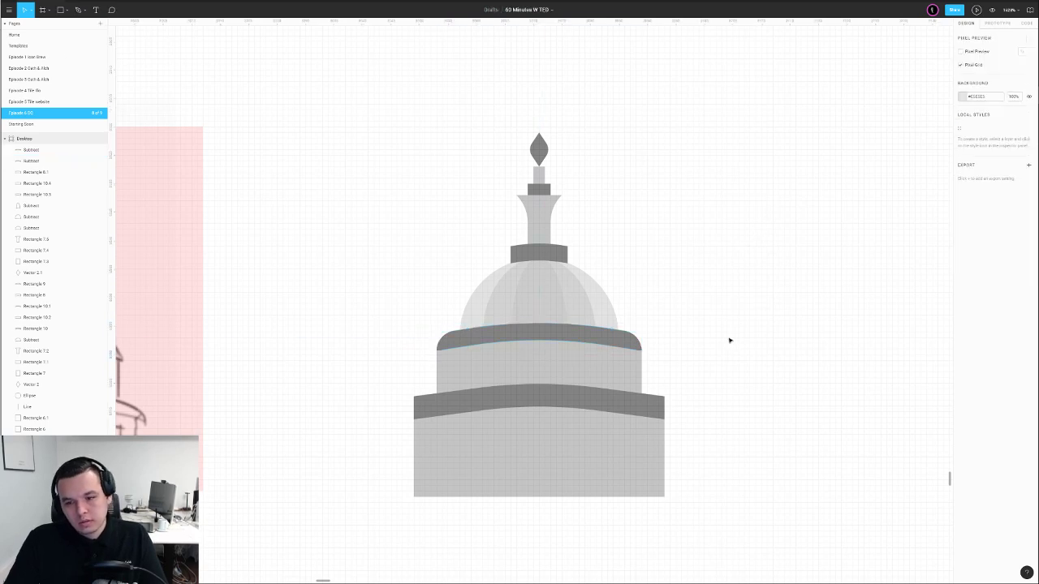
click(657, 408)
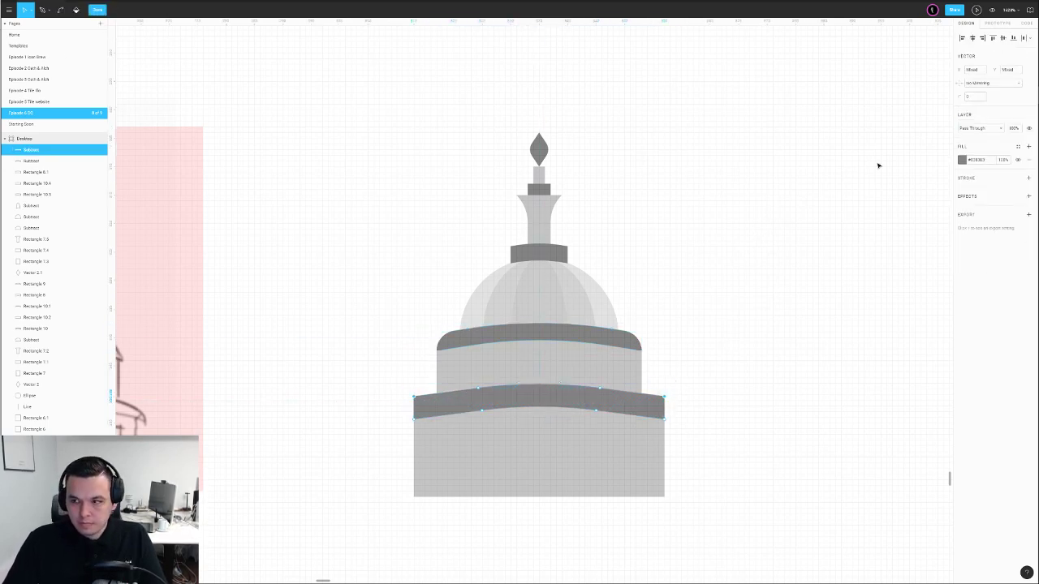
key(Escape)
key(Escape)
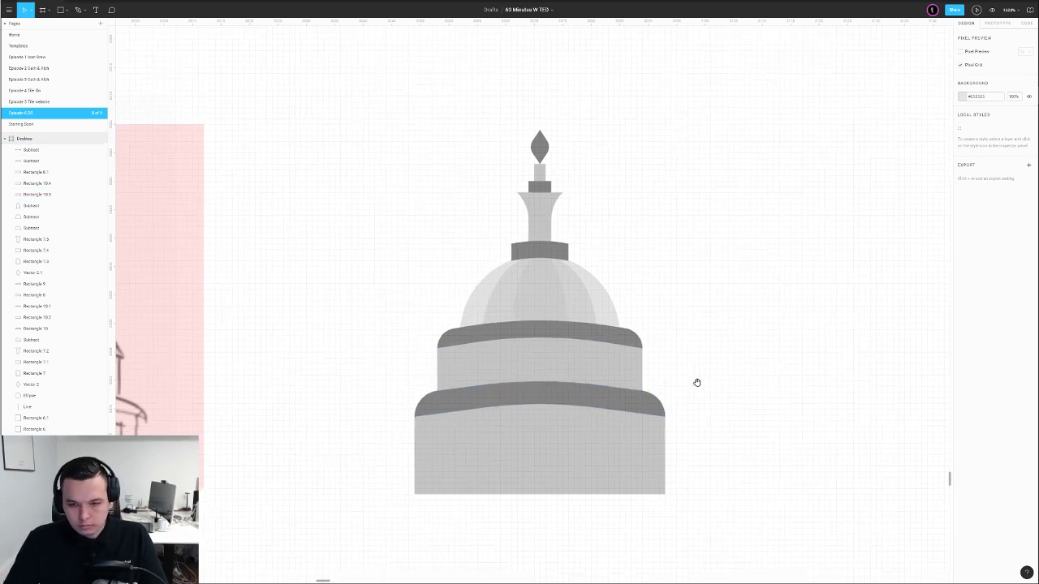
Select the right dome's parts and unlock the pink sketch square from the layers panel
scroll(697, 388, down, 5)
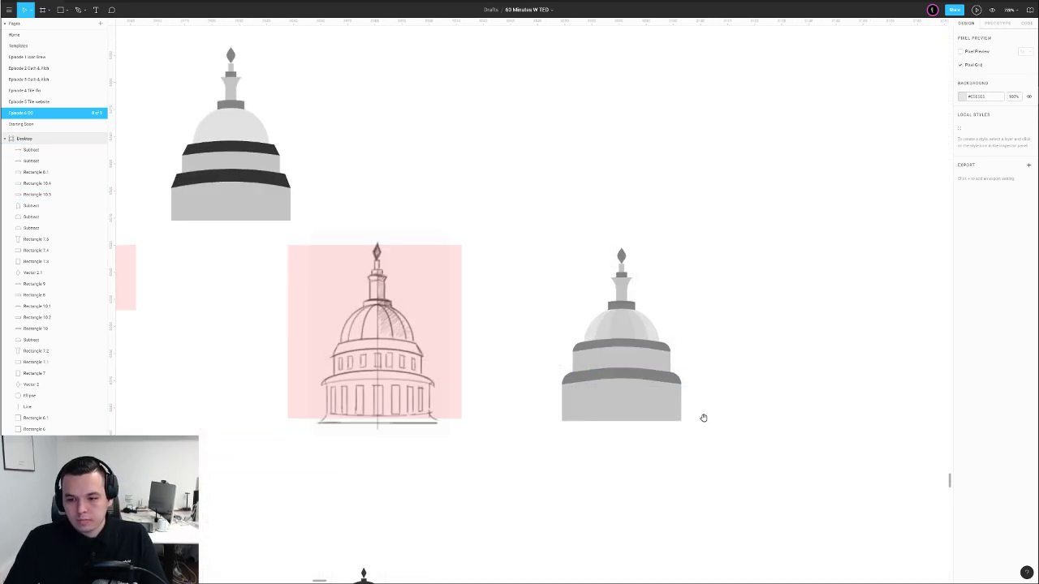
scroll(703, 418, up, 4)
scroll(487, 398, up, 5)
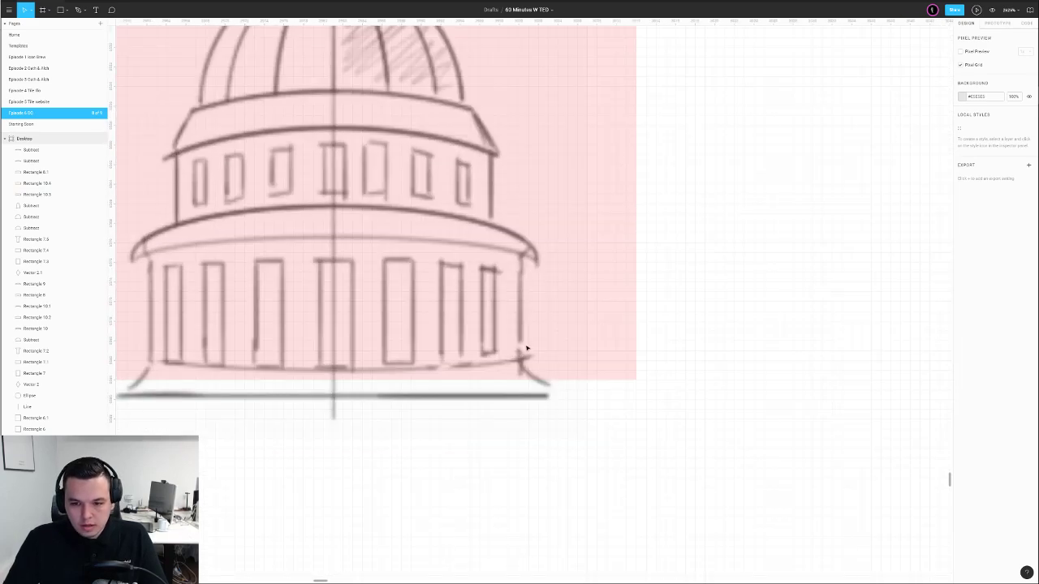
scroll(551, 390, down, 3)
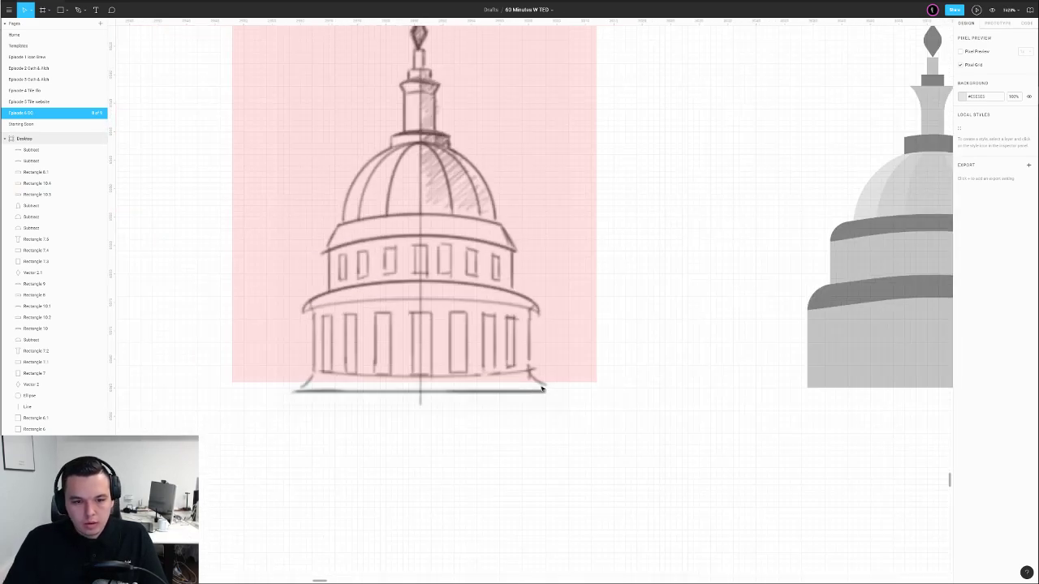
drag(858, 348, 593, 406)
scroll(562, 363, down, 4)
drag(503, 217, 709, 415)
scroll(710, 415, down, 2)
click(484, 341)
drag(568, 237, 713, 423)
right_click(507, 289)
scroll(70, 301, down, 10)
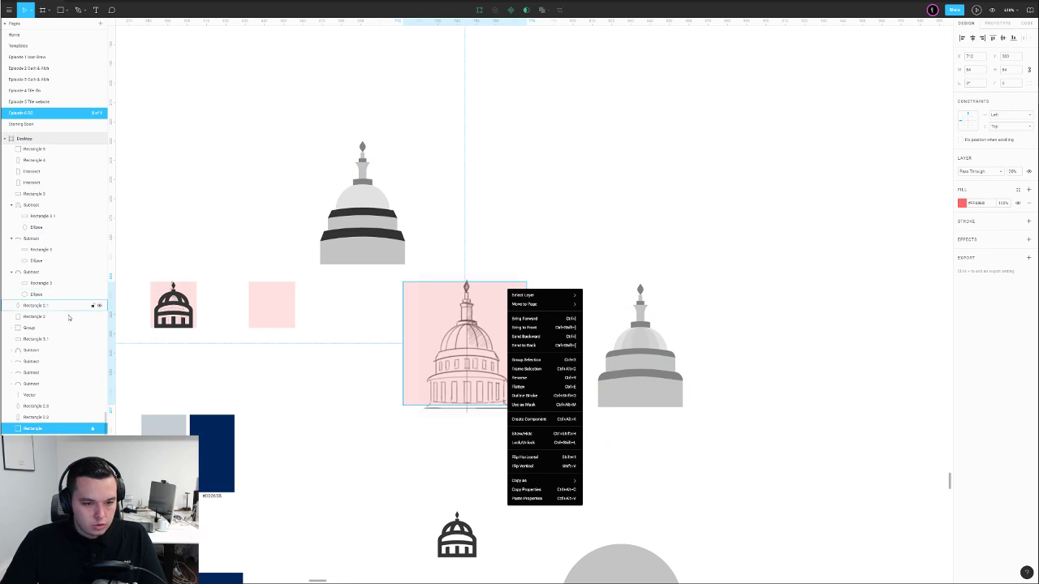
click(92, 428)
click(290, 406)
Copy the pink square up-right and drag a copy of the grey dome into it
drag(423, 334, 519, 135)
click(353, 313)
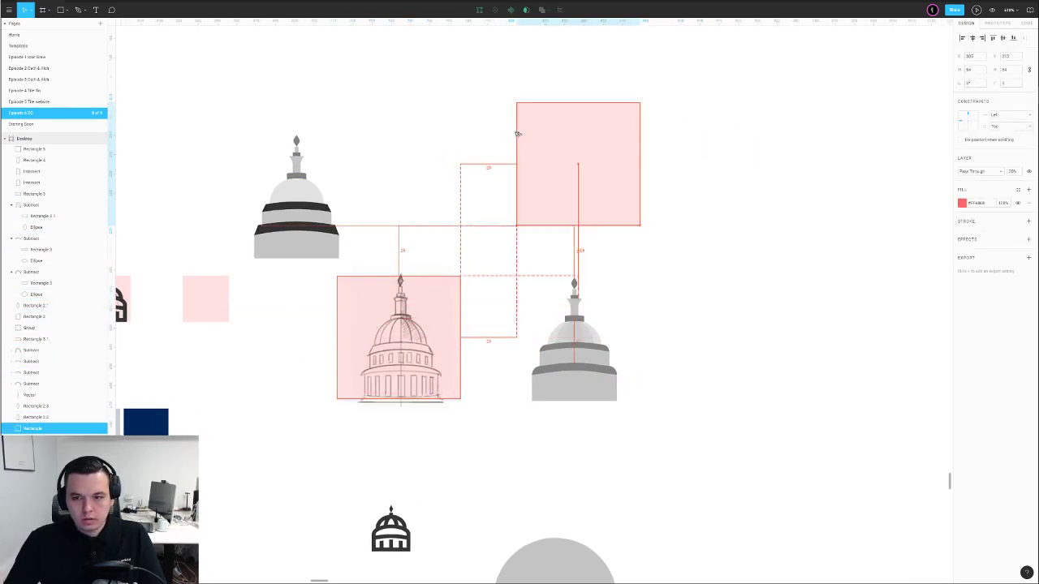
scroll(668, 192, up, 3)
key(l)
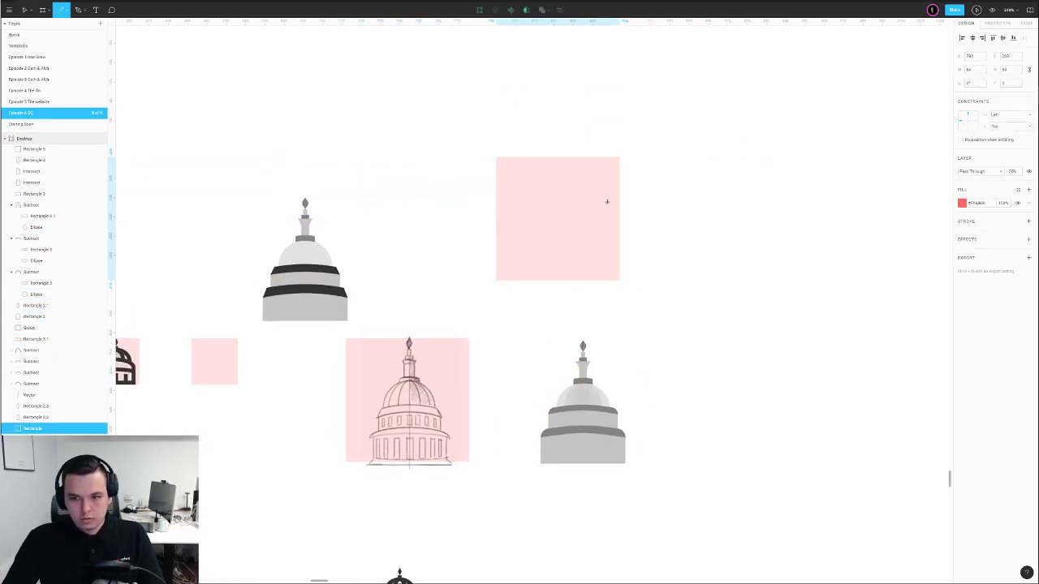
key(v)
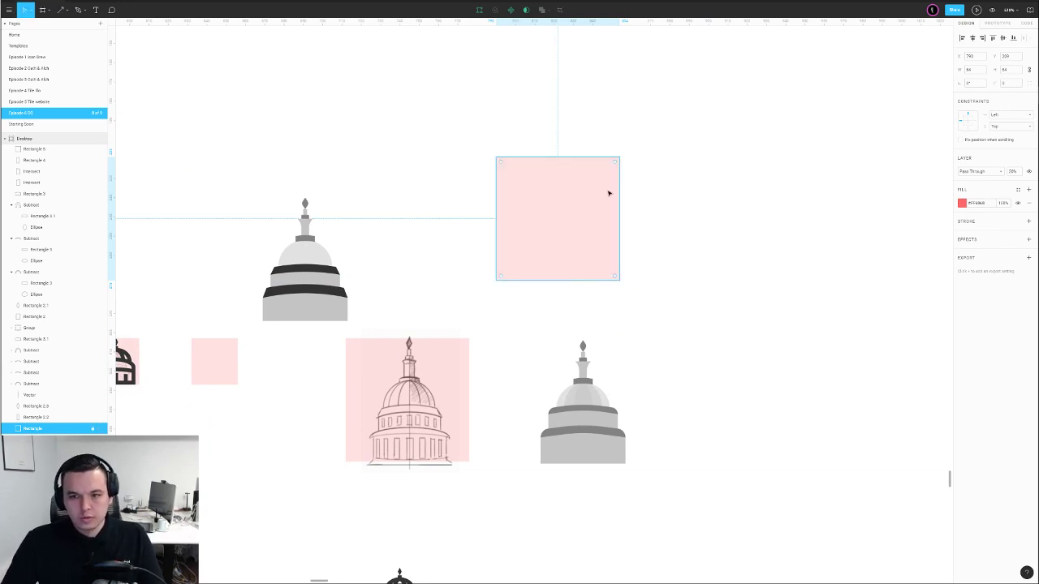
drag(536, 311, 573, 256)
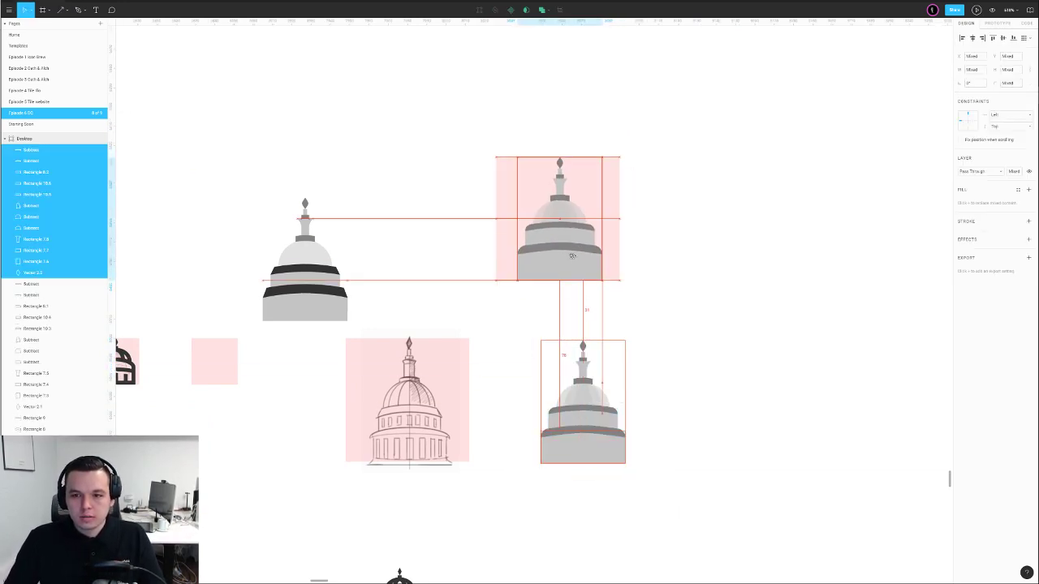
click(655, 239)
Move the base shape's bottom-left point so its left edge stands vertical, then zoom to 100%
scroll(543, 231, up, 5)
double_click(517, 341)
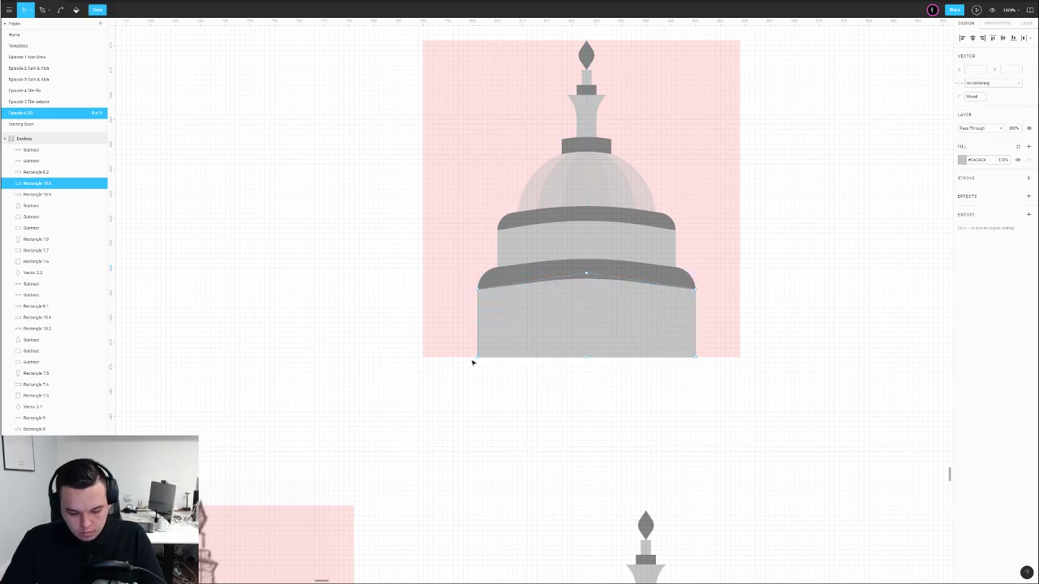
scroll(479, 361, up, 5)
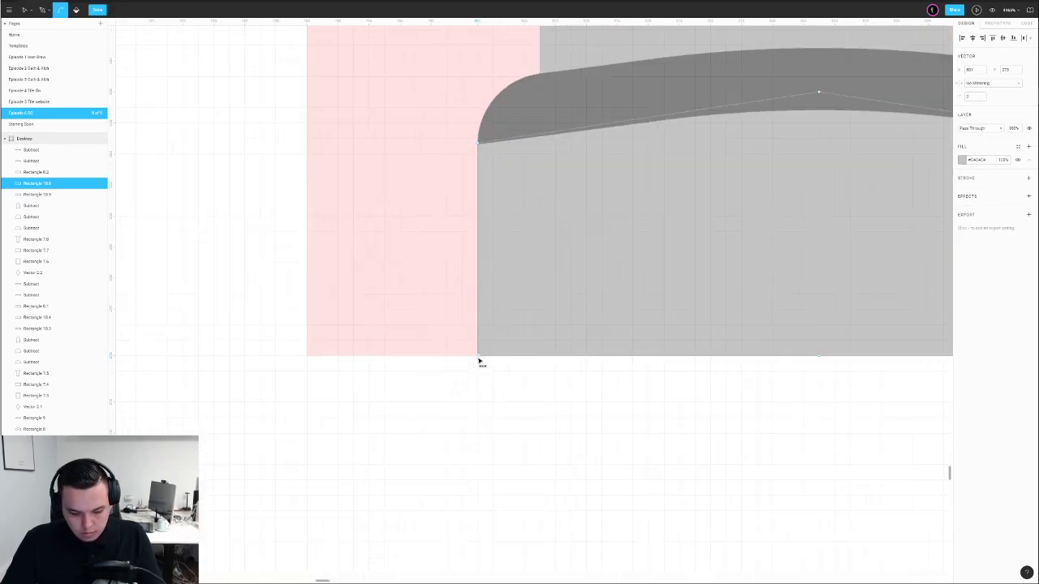
key(Left)
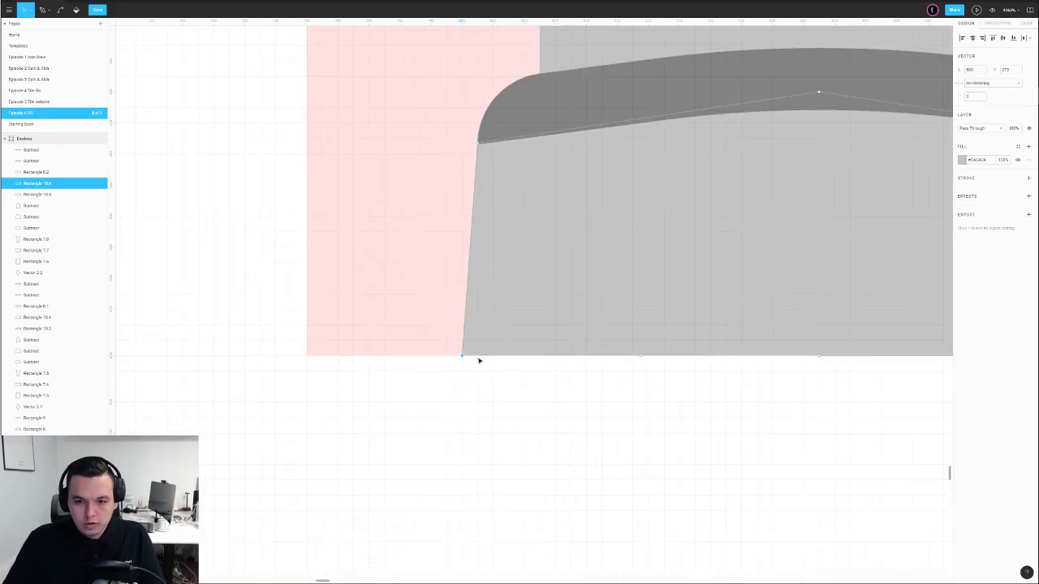
key(Left)
key(p)
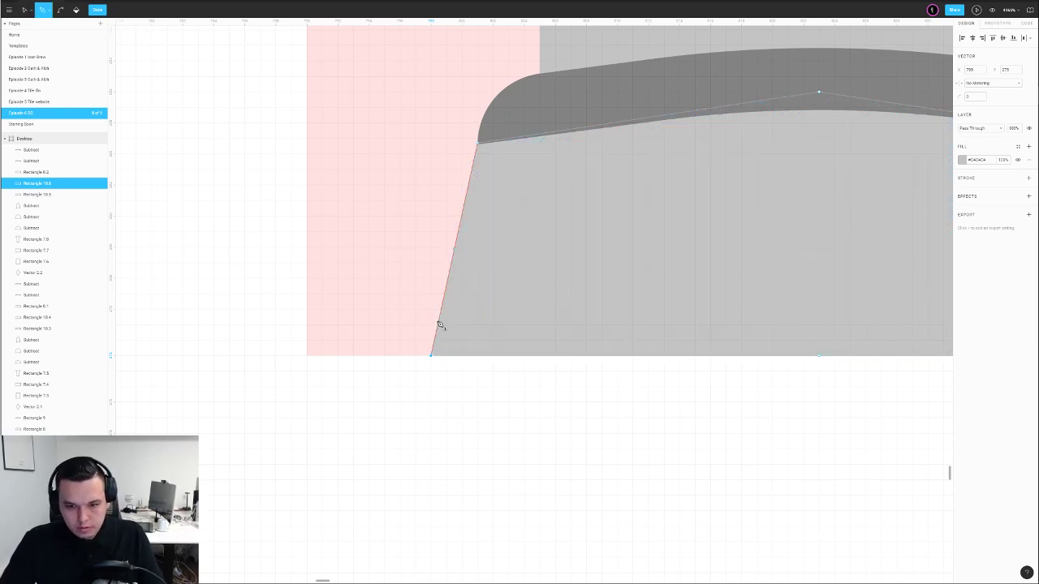
key(v)
mouse_move(438, 331)
mouse_down()
mouse_move(478, 330)
mouse_move(478, 355)
mouse_up()
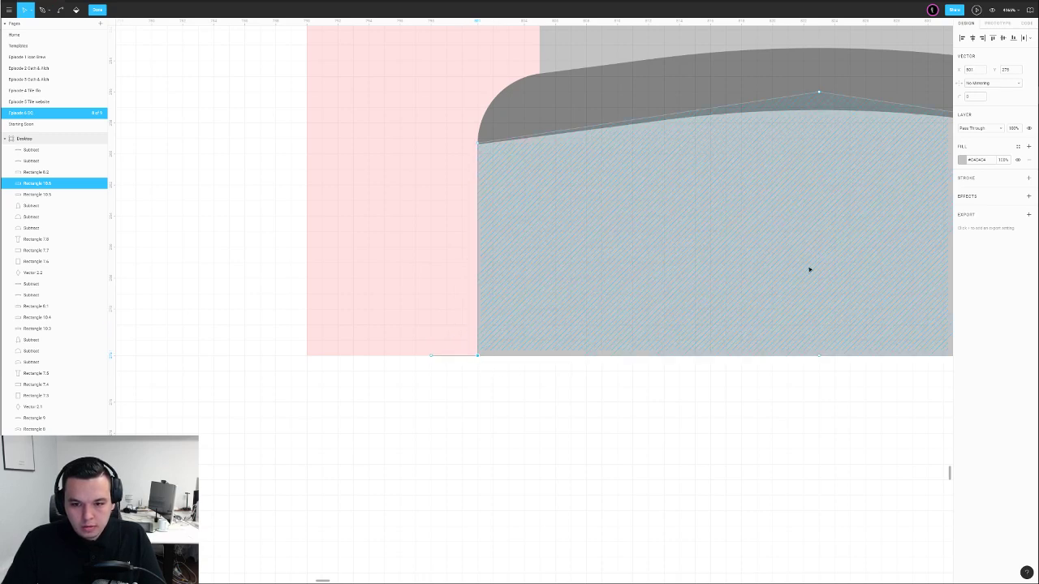
click(671, 371)
scroll(671, 373, down, 6)
key(shift+0)
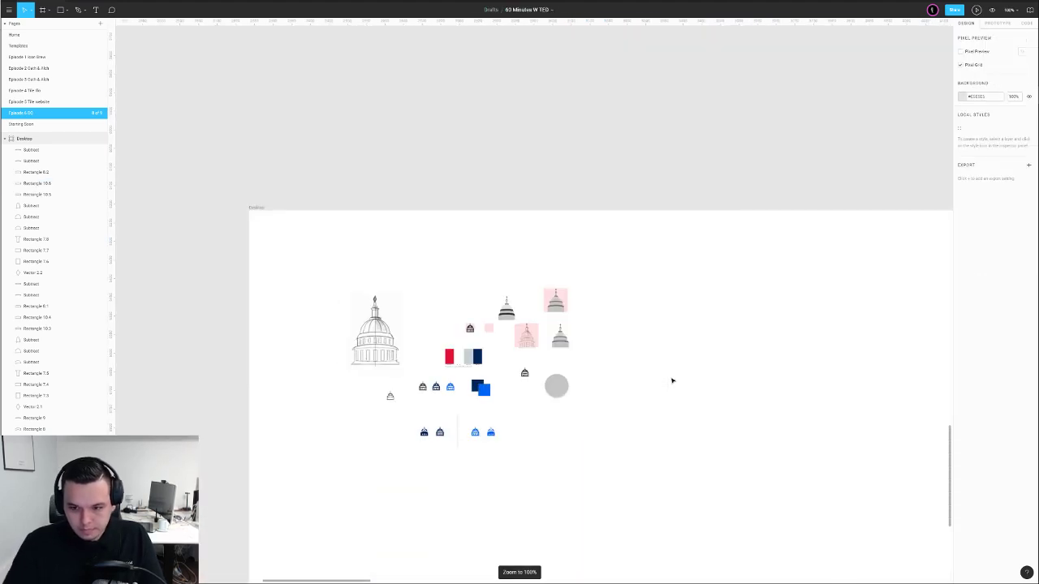
scroll(568, 320, up, 10)
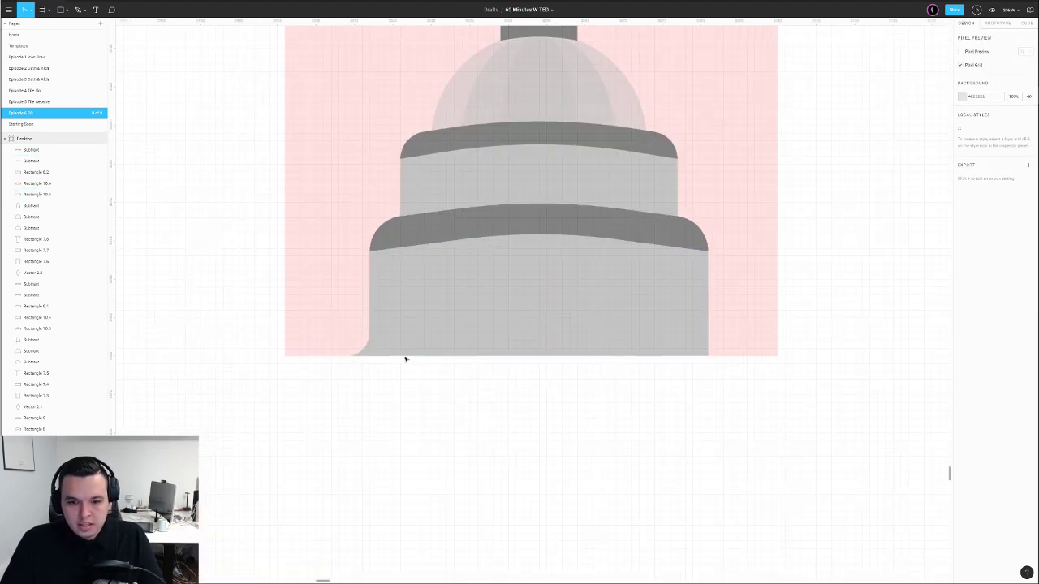
Pull the base's bottom-right point outward into a curved flare with corner radius 4
double_click(380, 348)
drag(362, 343, 385, 370)
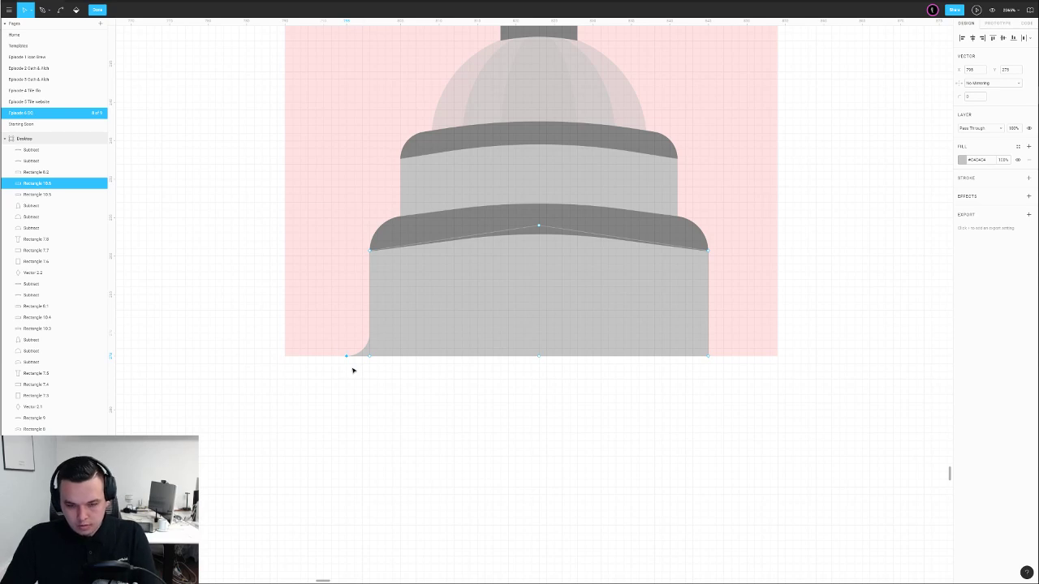
key(Escape)
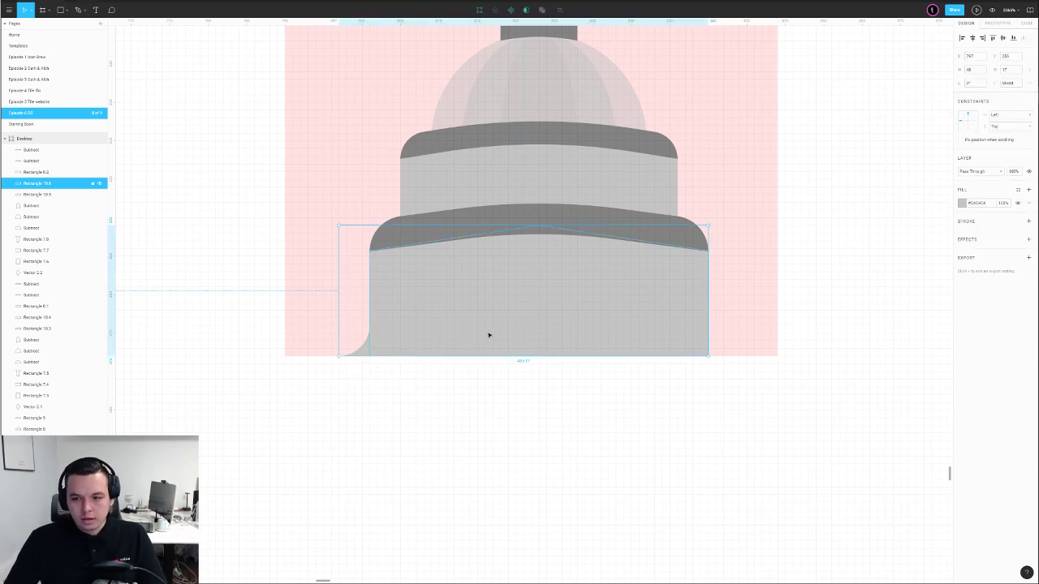
double_click(488, 334)
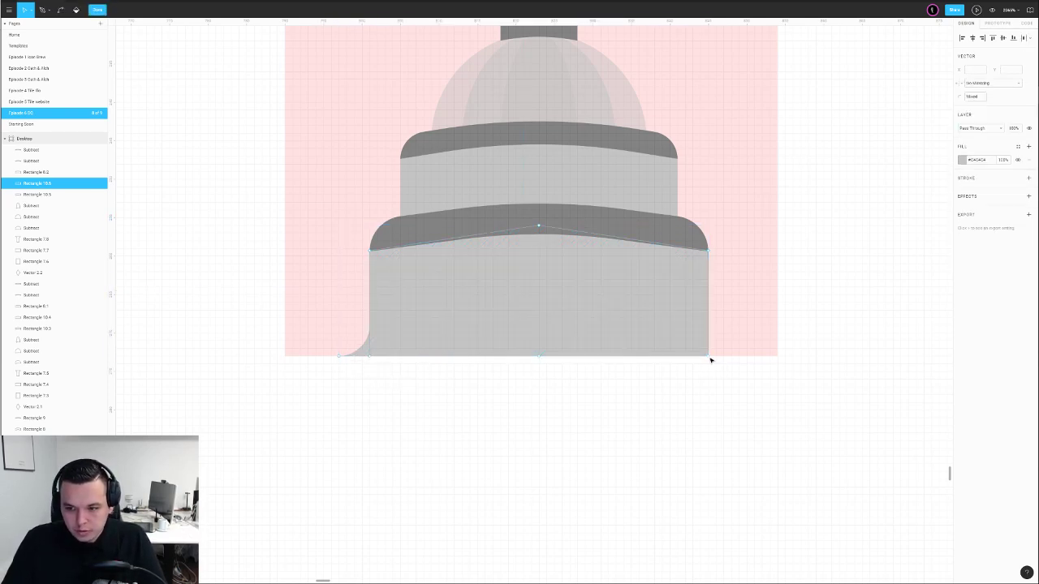
drag(708, 356, 739, 356)
key(p)
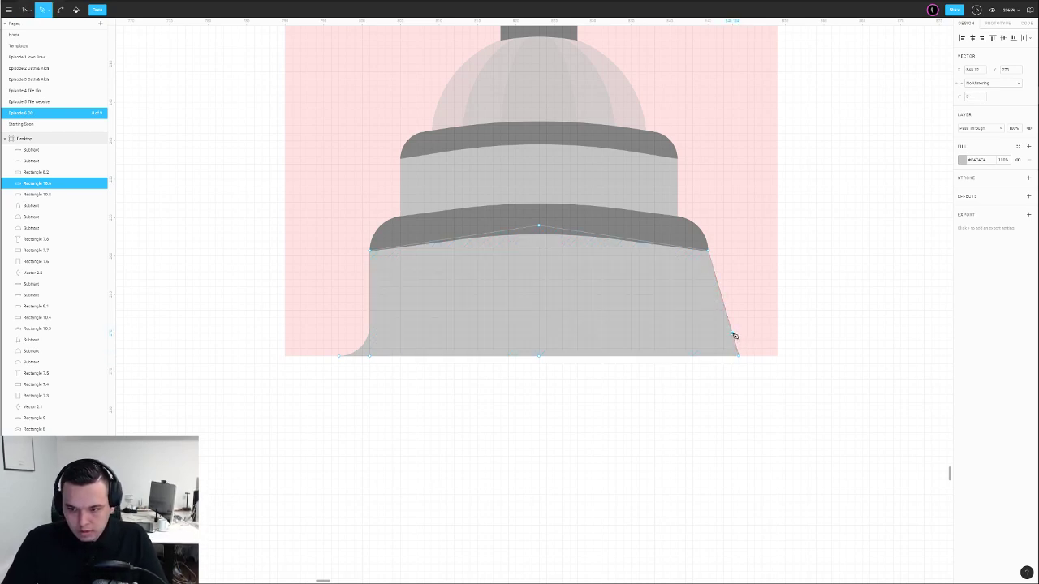
key(v)
drag(732, 333, 708, 356)
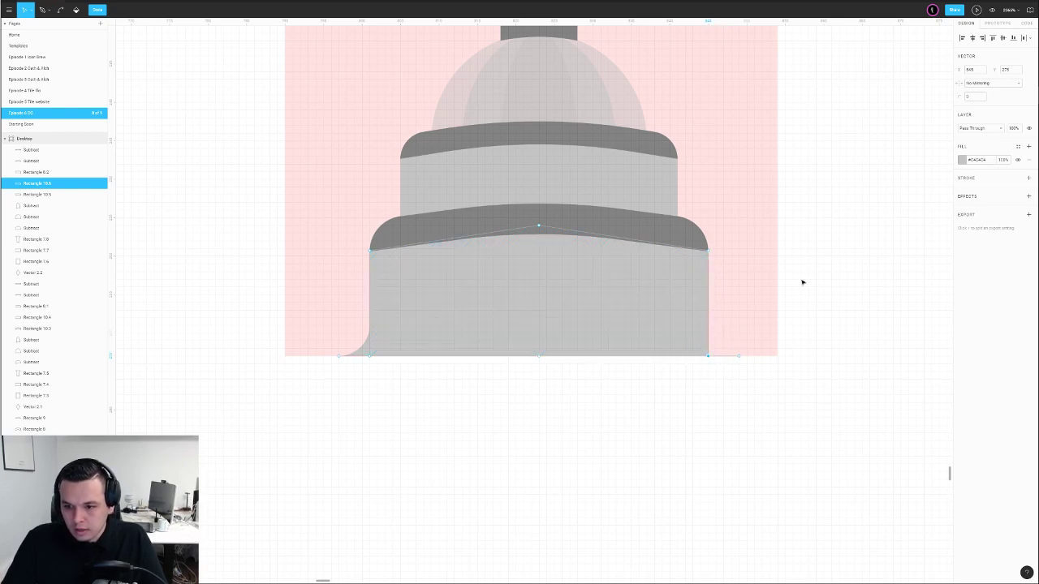
click(968, 97)
text(4)
key(Return)
Raise the base's bottom points and close the bottom edge straight to the right corner
double_click(814, 259)
scroll(784, 255, down, 5)
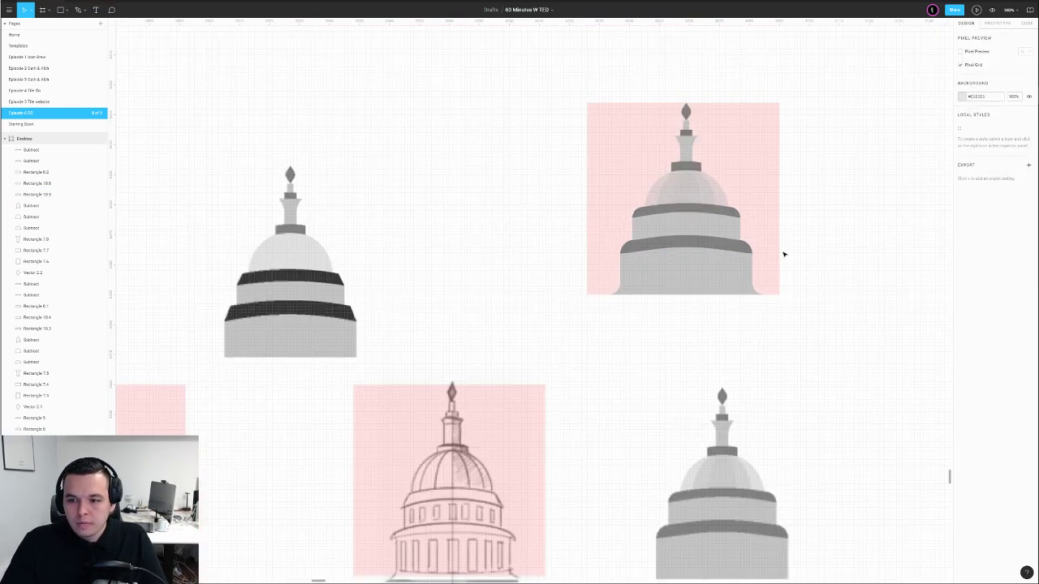
drag(845, 246, 770, 282)
scroll(737, 306, up, 5)
drag(680, 298, 737, 340)
double_click(492, 394)
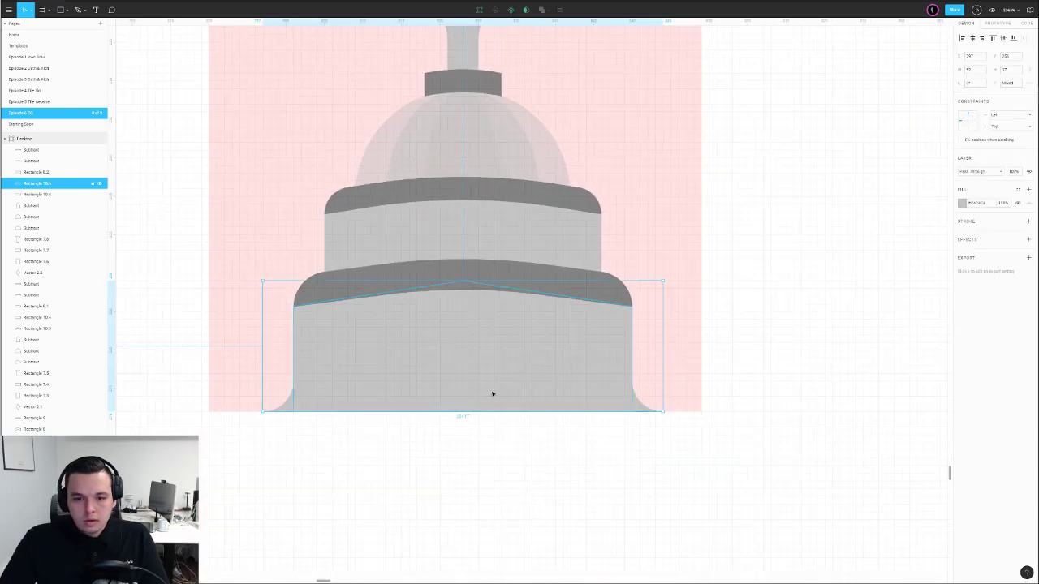
drag(353, 435, 393, 427)
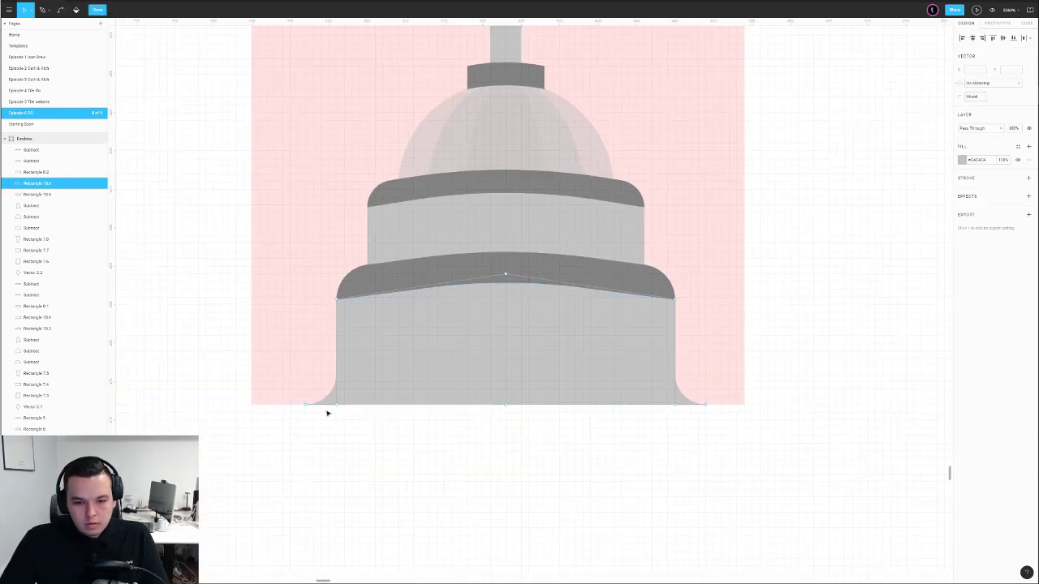
drag(345, 398, 723, 426)
key(Up)
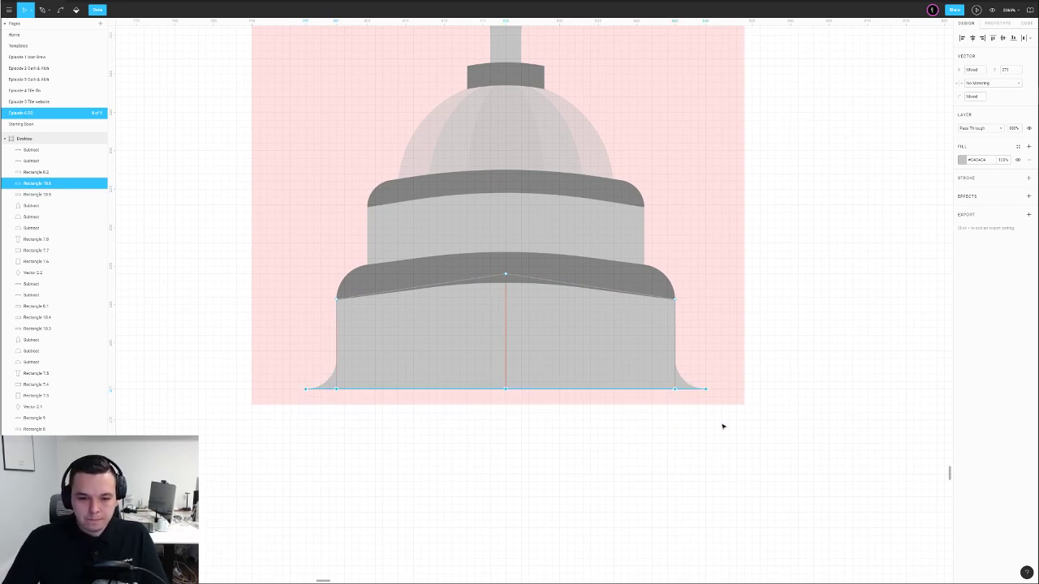
key(p)
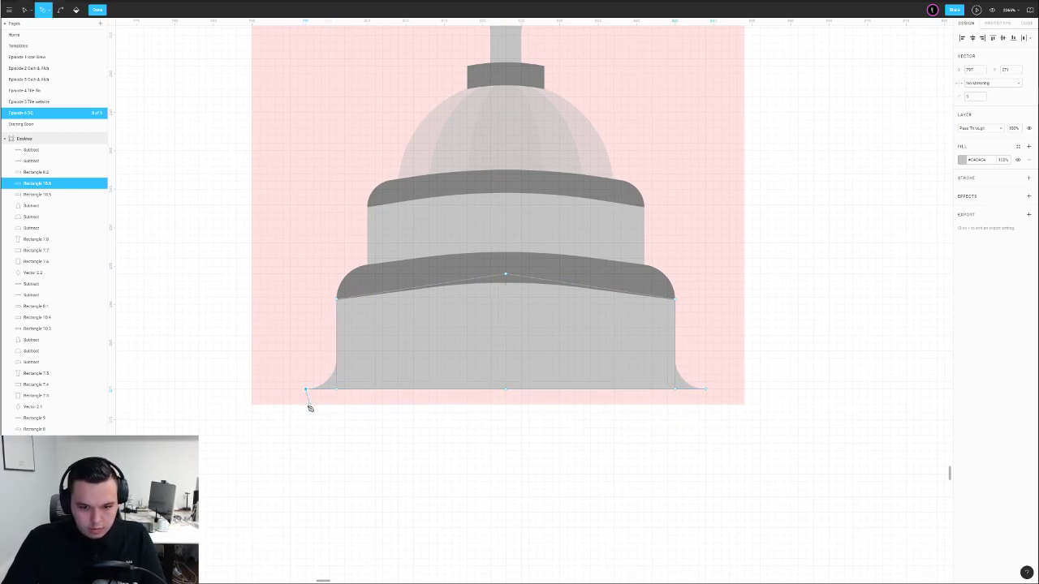
click(705, 391)
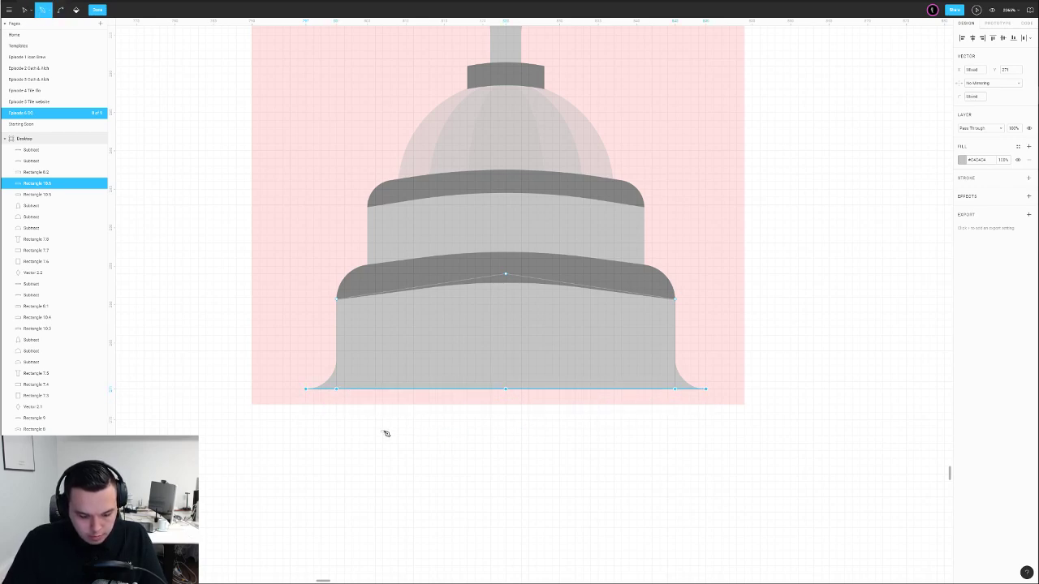
key(Escape)
Draw a thin bar across the full base bottom and fill it with sampled dark grey
key(r)
drag(305, 390, 491, 404)
drag(565, 407, 706, 405)
key(i)
click(660, 283)
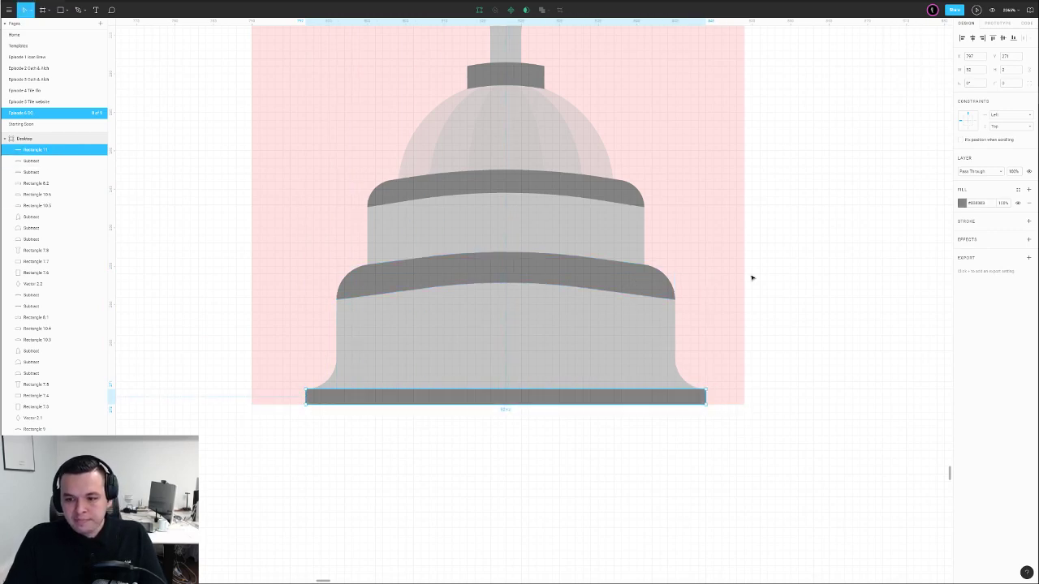
key(Escape)
Duplicate the finished dome to the right
scroll(828, 259, down, 5)
key(shift+0)
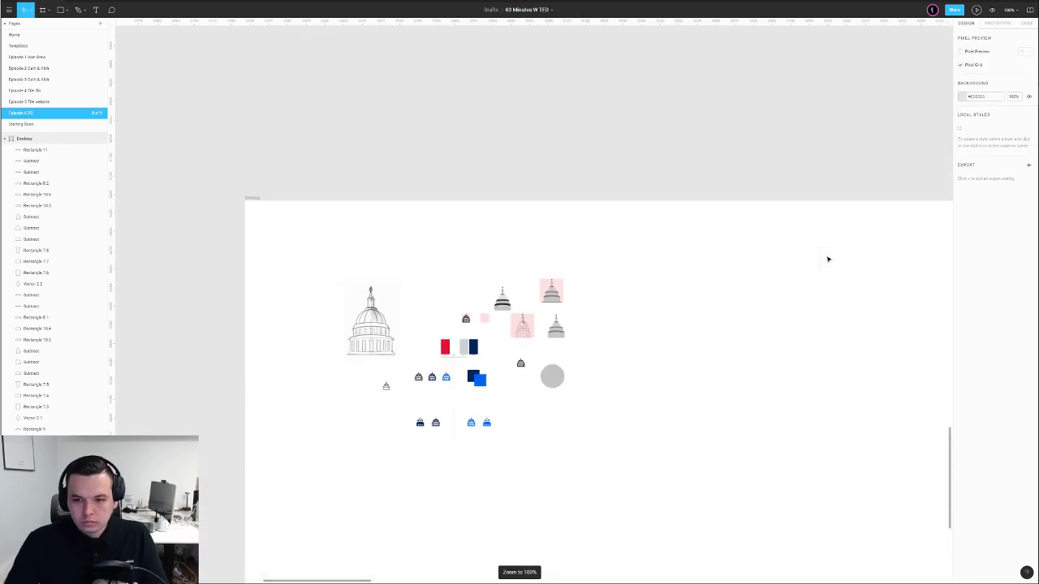
scroll(569, 292, right, 2)
scroll(520, 306, up, 3)
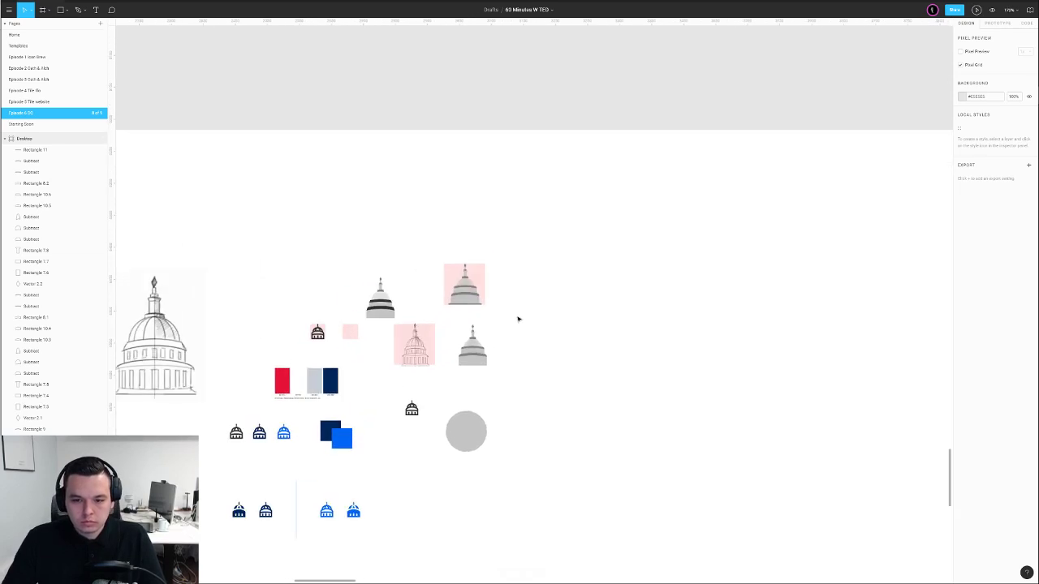
drag(515, 246, 534, 295)
click(619, 294)
Delete the dark base bar from the original dome
scroll(494, 334, up, 2)
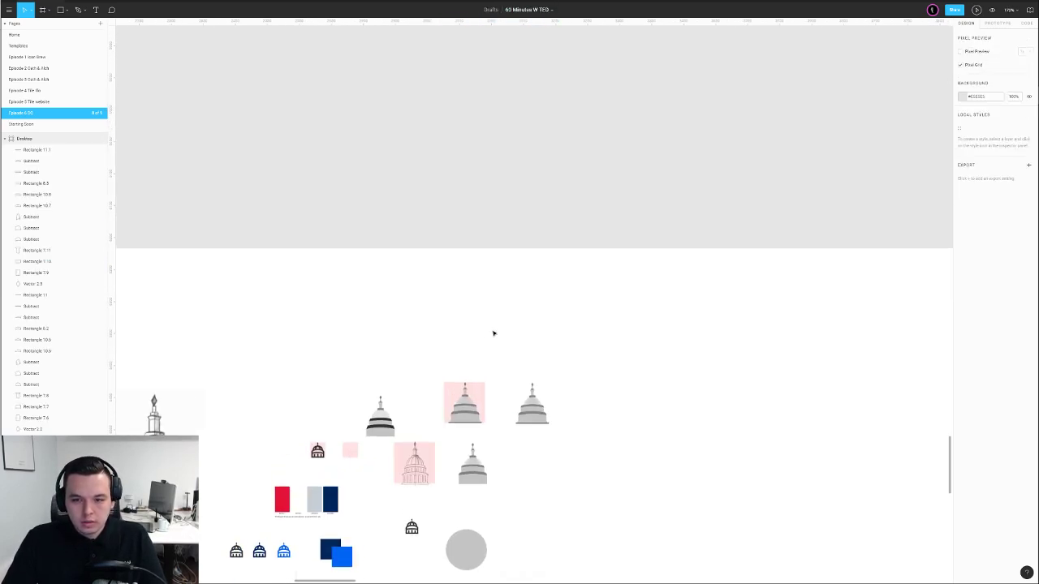
drag(504, 431, 538, 313)
scroll(506, 324, up, 5)
click(513, 226)
key(Delete)
Extend the original dome's lower tier downward and adjust its path points
scroll(461, 205, up, 3)
click(464, 210)
drag(501, 235, 501, 243)
double_click(542, 234)
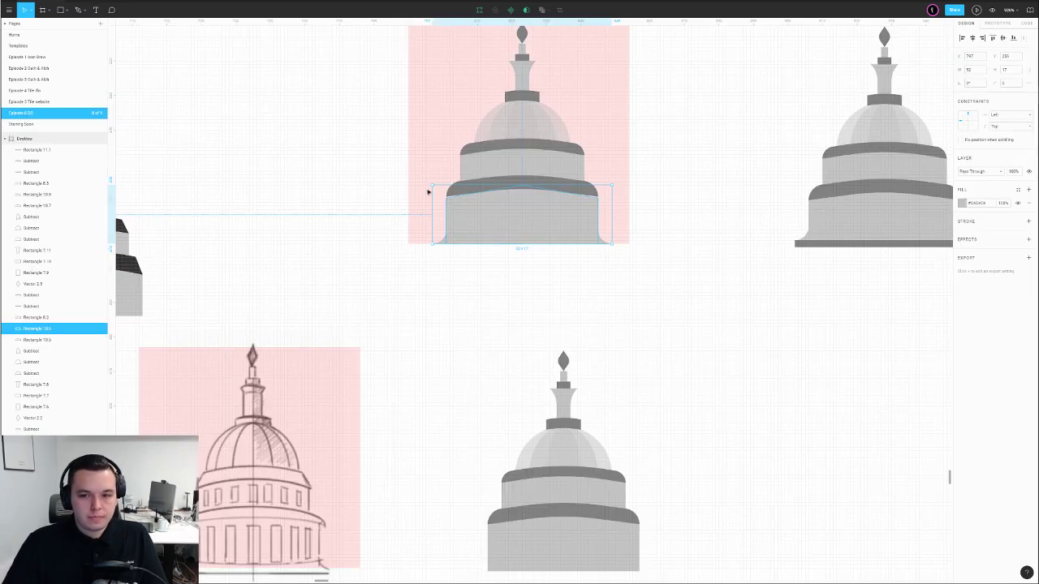
double_click(500, 207)
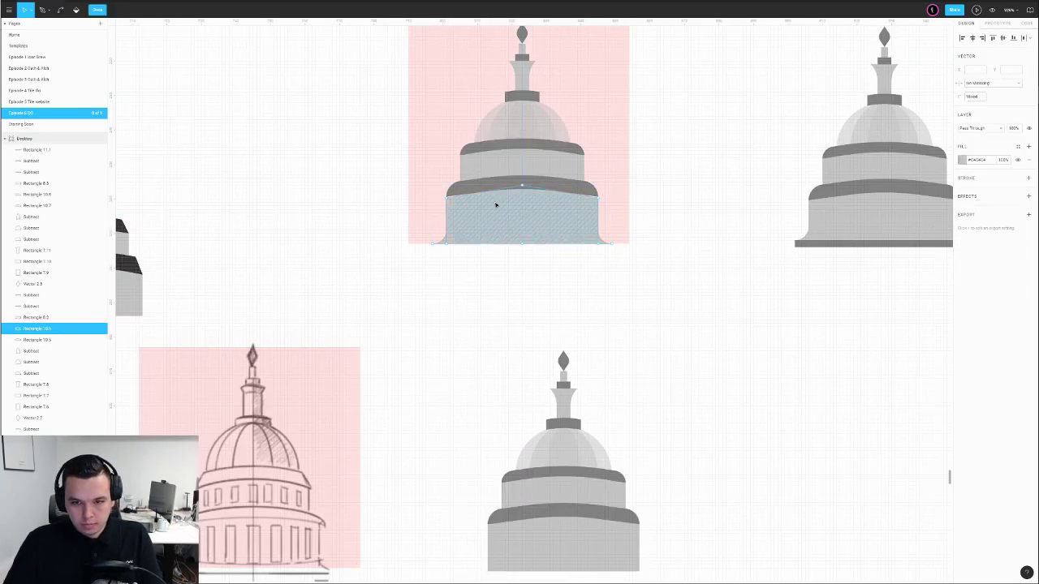
double_click(708, 219)
Set the original dome's lower tier to 50% opacity
key(super)
key(super)
drag(657, 150, 622, 250)
scroll(640, 251, down, 3)
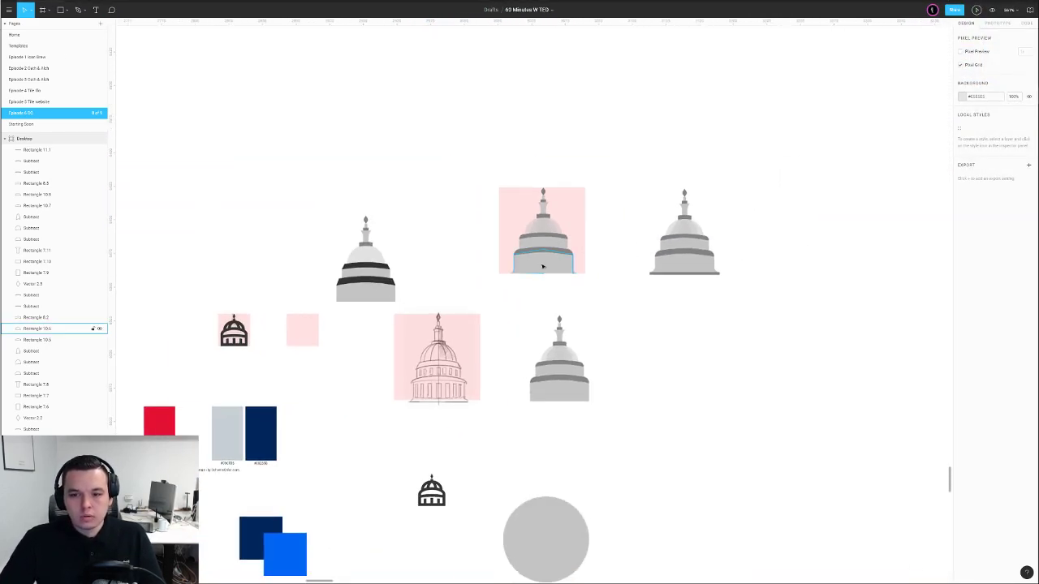
scroll(544, 266, up, 3)
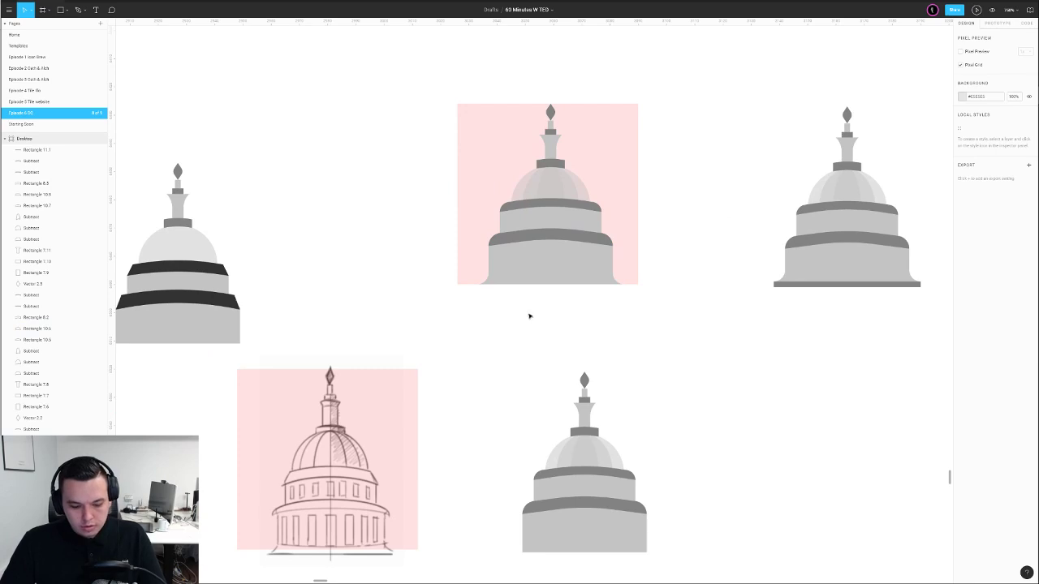
click(547, 262)
key(5)
click(687, 256)
scroll(569, 261, up, 3)
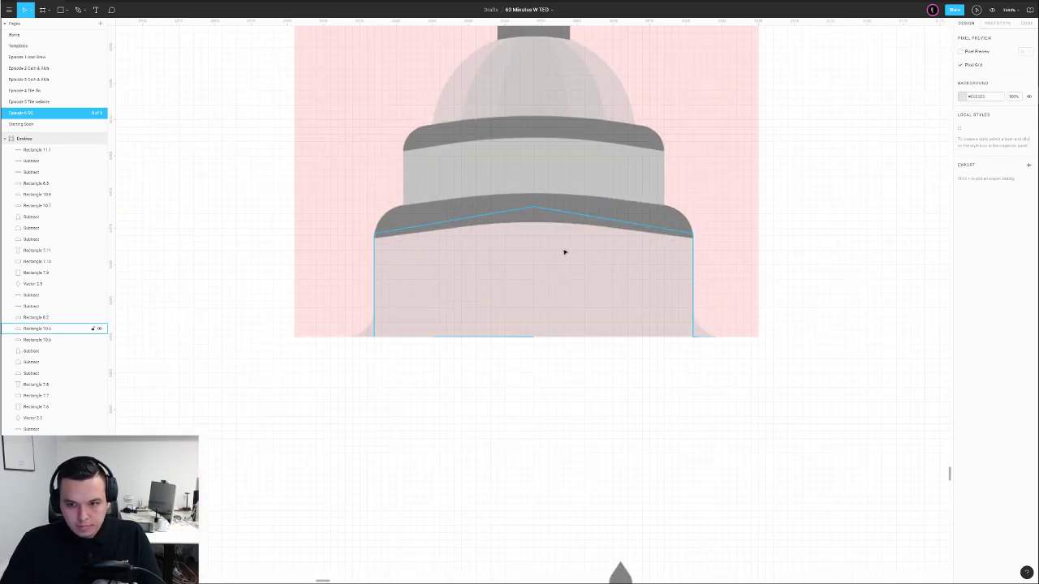
Draw a tall window in the lower tier's centre and round its top corners
key(r)
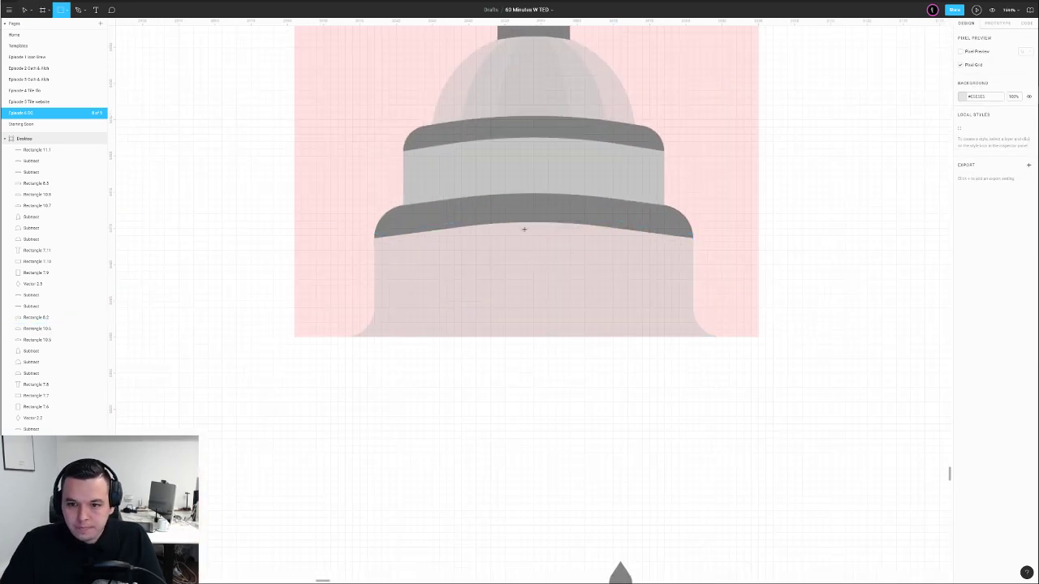
mouse_move(521, 229)
mouse_down()
mouse_move(556, 310)
mouse_move(549, 327)
mouse_up()
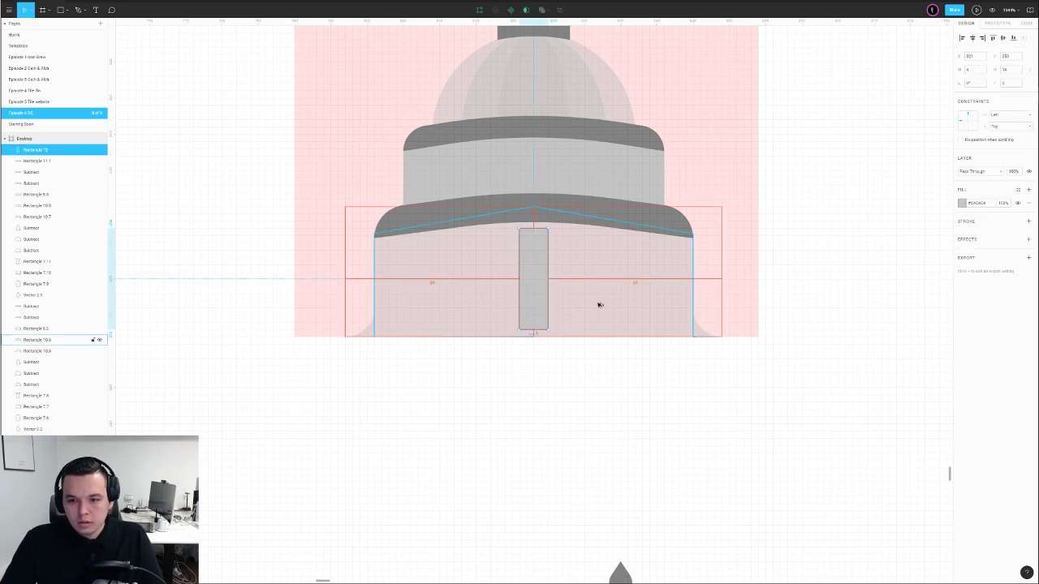
double_click(534, 272)
key(Escape)
double_click(536, 316)
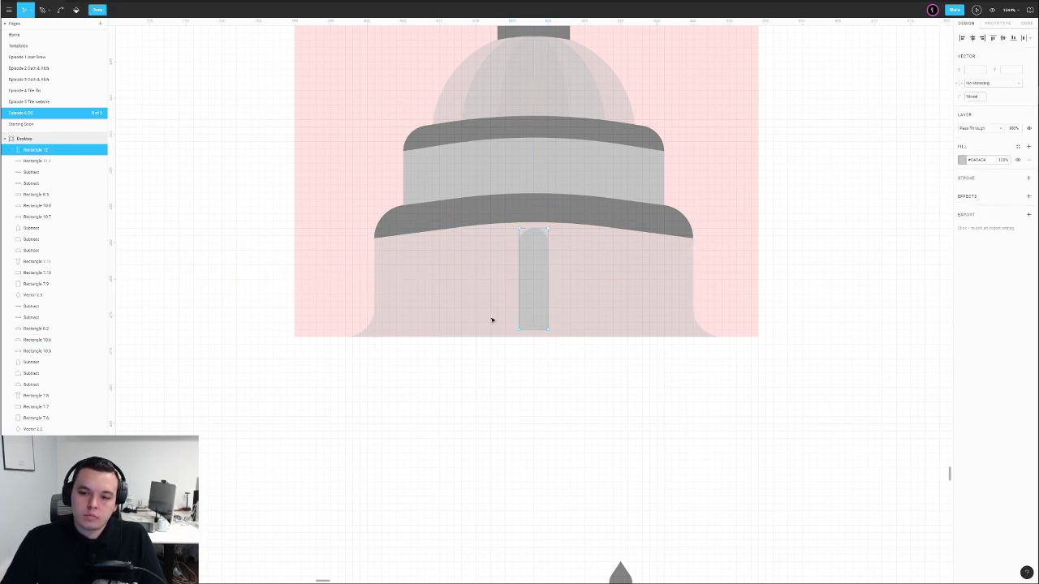
key(Up)
drag(473, 191, 561, 228)
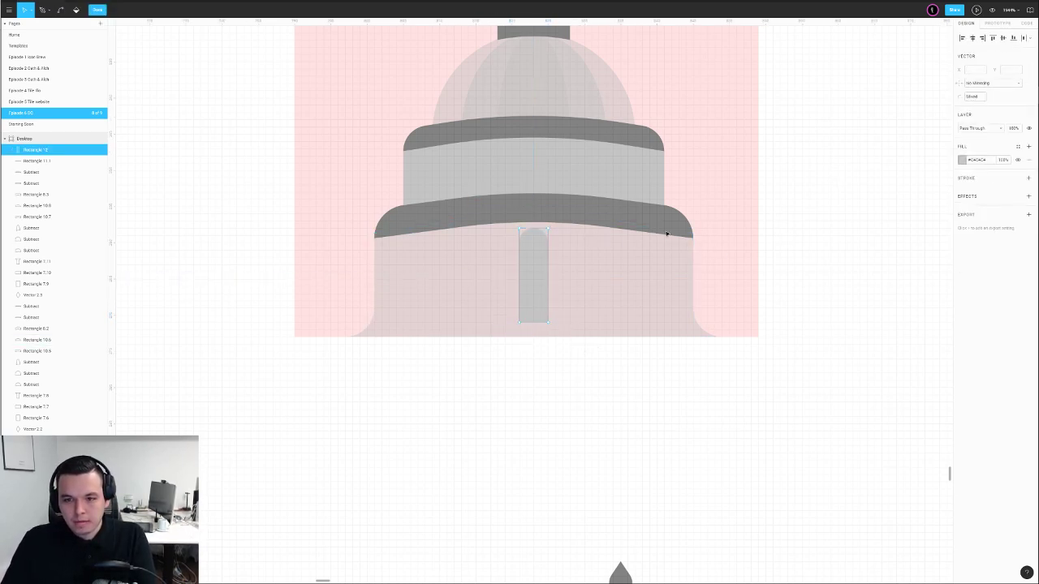
key(Escape)
Copy the window twice to the left at even spacing
drag(534, 288, 494, 284)
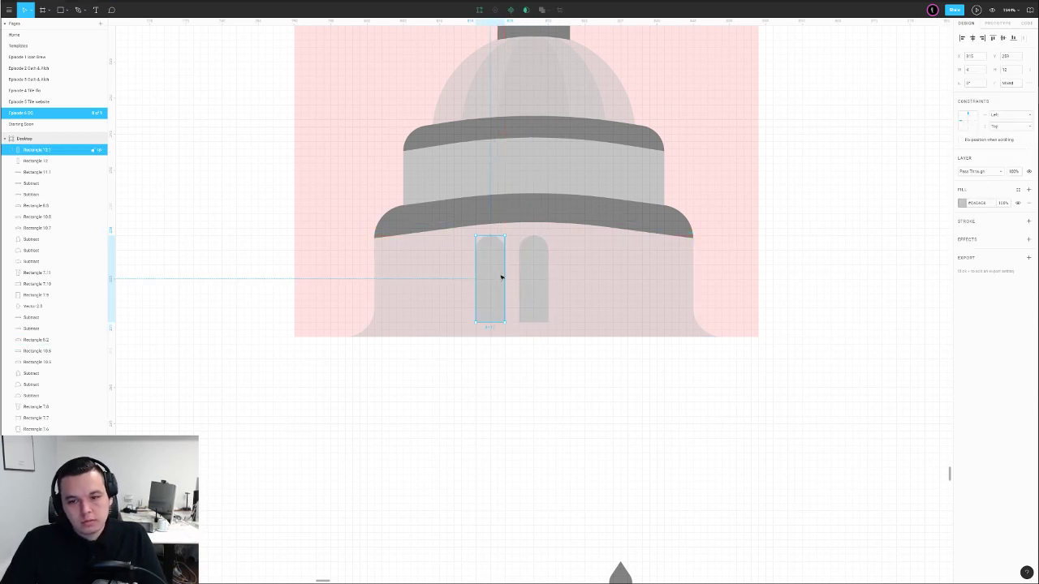
key(Left)
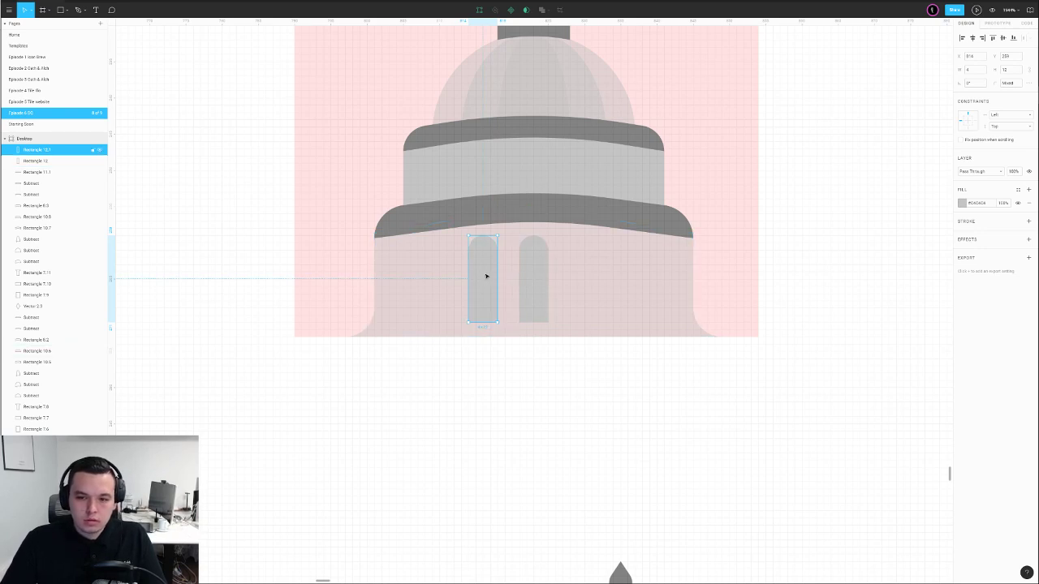
drag(489, 276, 654, 275)
shift+click(482, 273)
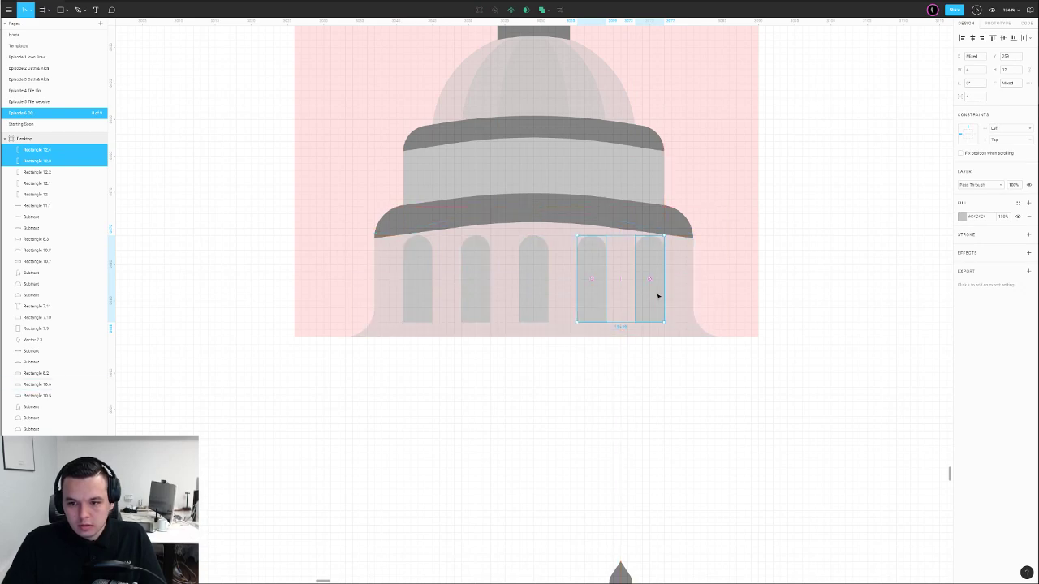
Lower the tops of the leftmost and rightmost windows to make the shortest outer pair
double_click(422, 286)
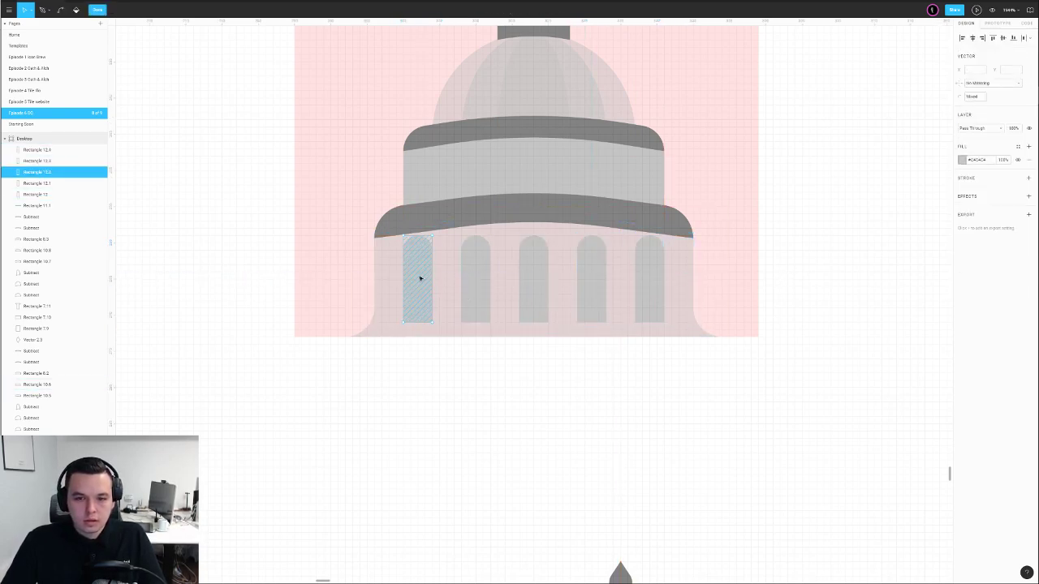
key(Down)
key(Down)
drag(369, 232, 487, 267)
key(Down)
double_click(661, 282)
drag(613, 226, 672, 258)
key(Down)
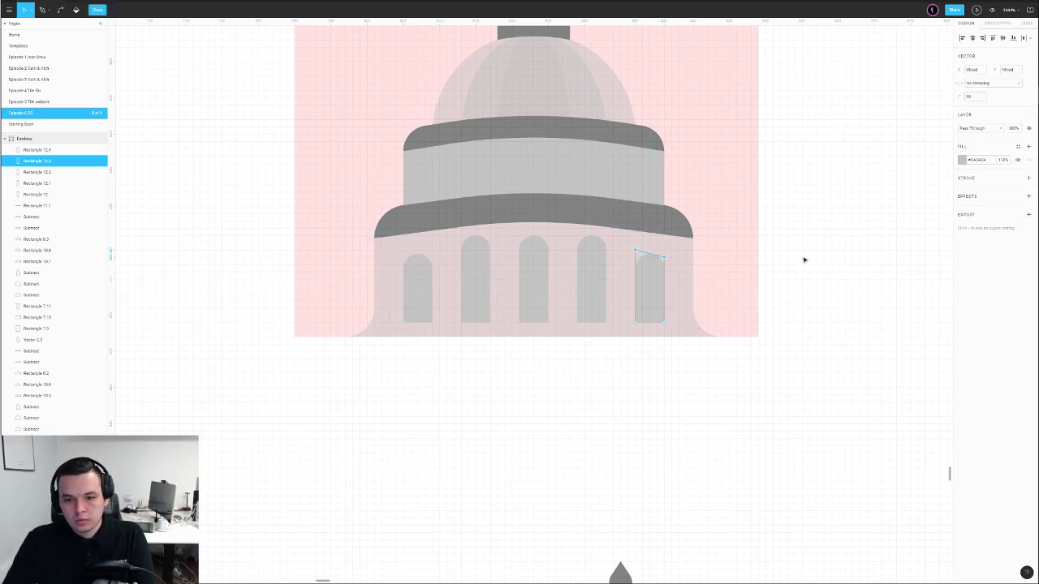
double_click(815, 257)
click(668, 283)
click(659, 281)
shift+click(402, 280)
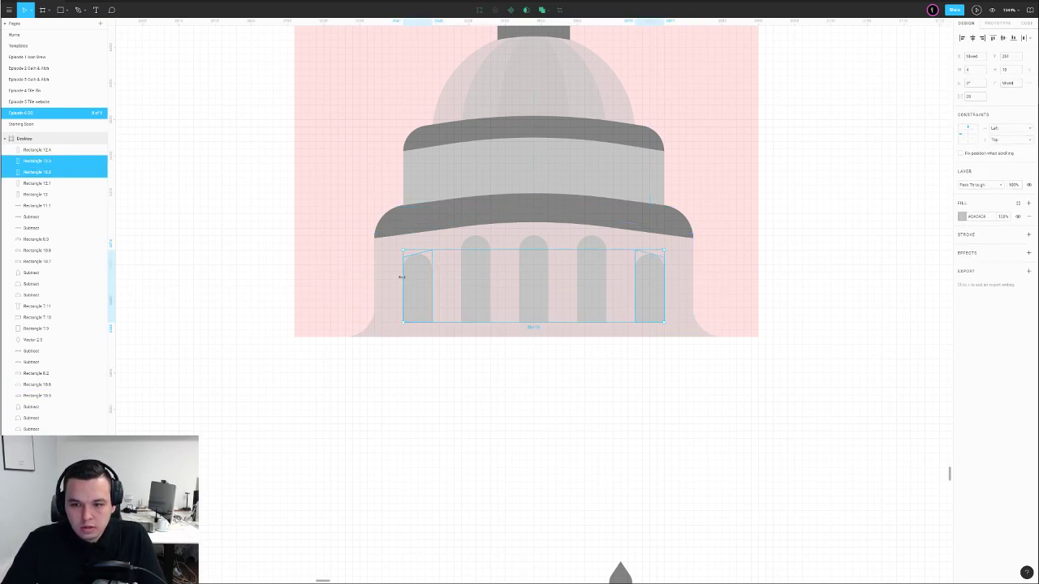
Lower the fourth and second windows' tops slightly so heights step down from the centre
click(822, 259)
double_click(591, 271)
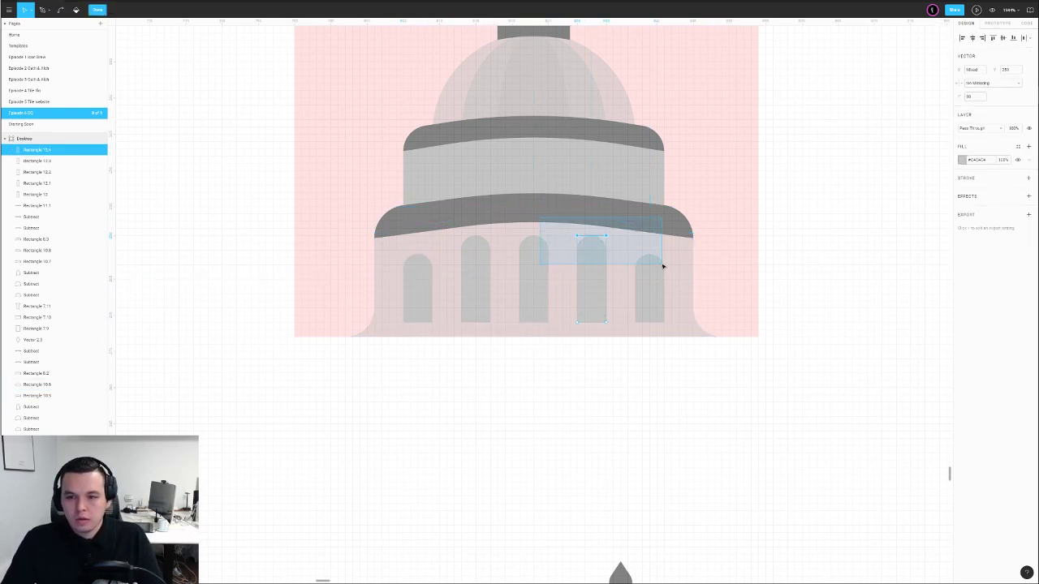
key(Down)
drag(590, 225, 629, 269)
key(Down)
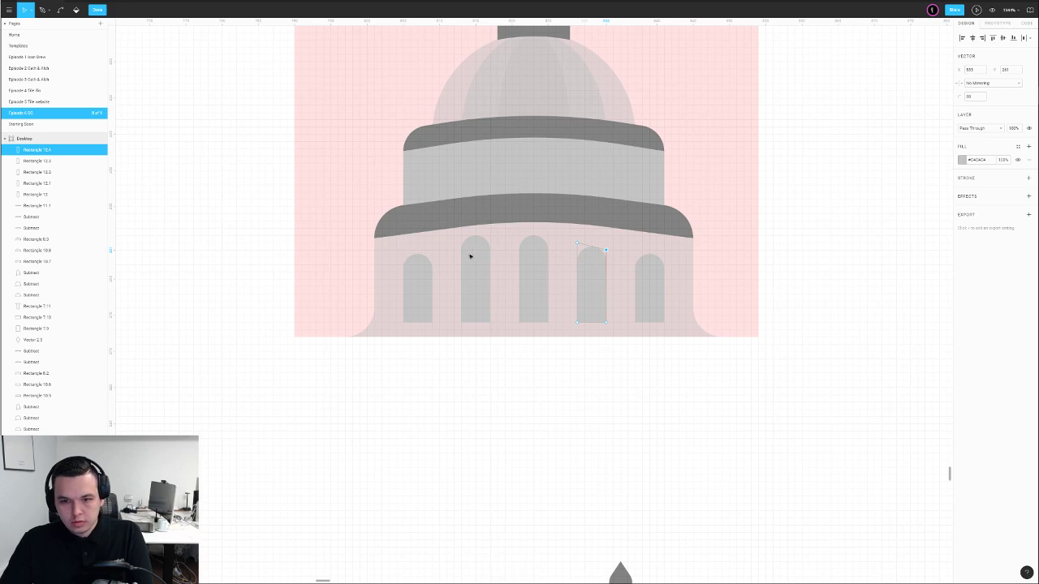
double_click(472, 256)
drag(426, 218, 522, 250)
key(Down)
key(Down)
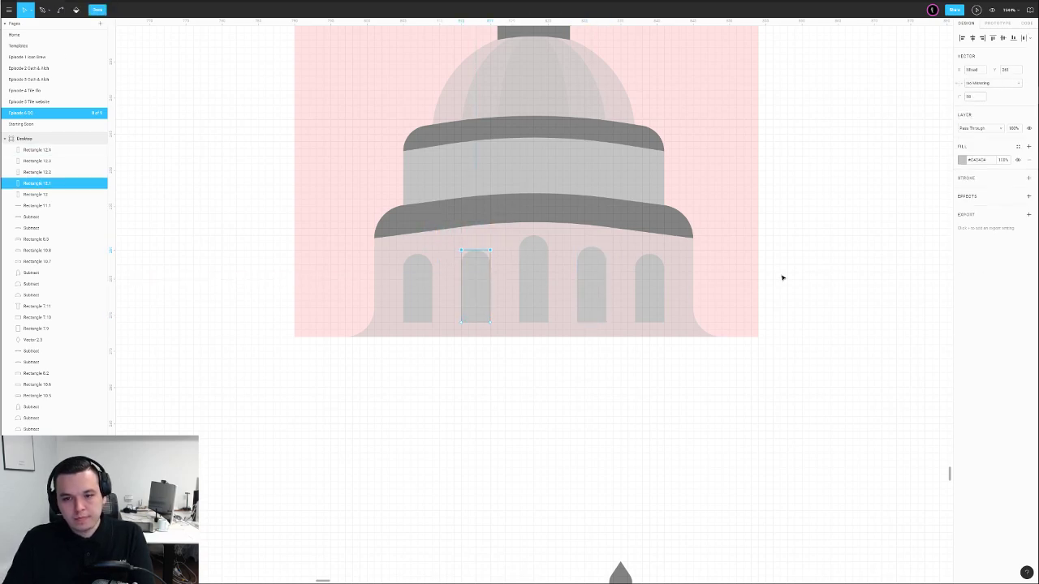
click(808, 245)
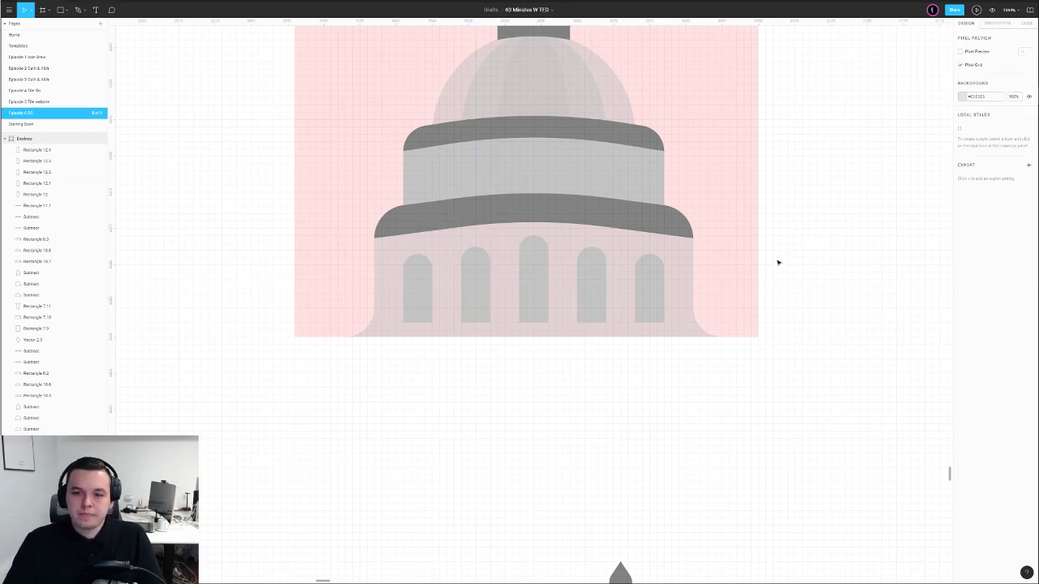
Move the grey dome on the right up above the pink-framed dome
scroll(768, 275, down, 5)
drag(772, 275, 587, 322)
scroll(589, 323, down, 3)
scroll(561, 335, up, 4)
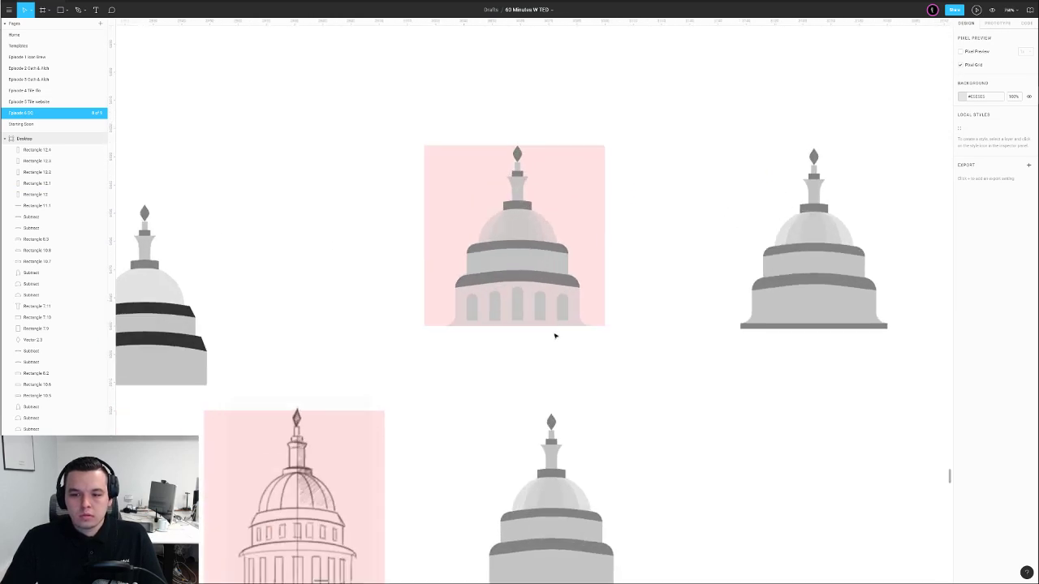
scroll(555, 335, up, 3)
scroll(589, 374, down, 5)
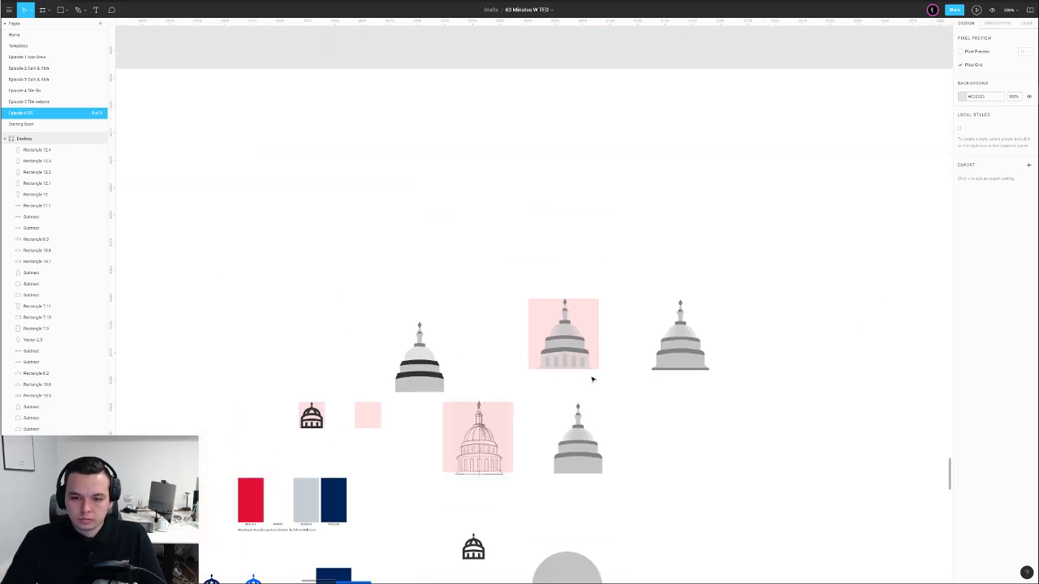
scroll(592, 379, up, 4)
scroll(533, 308, down, 2)
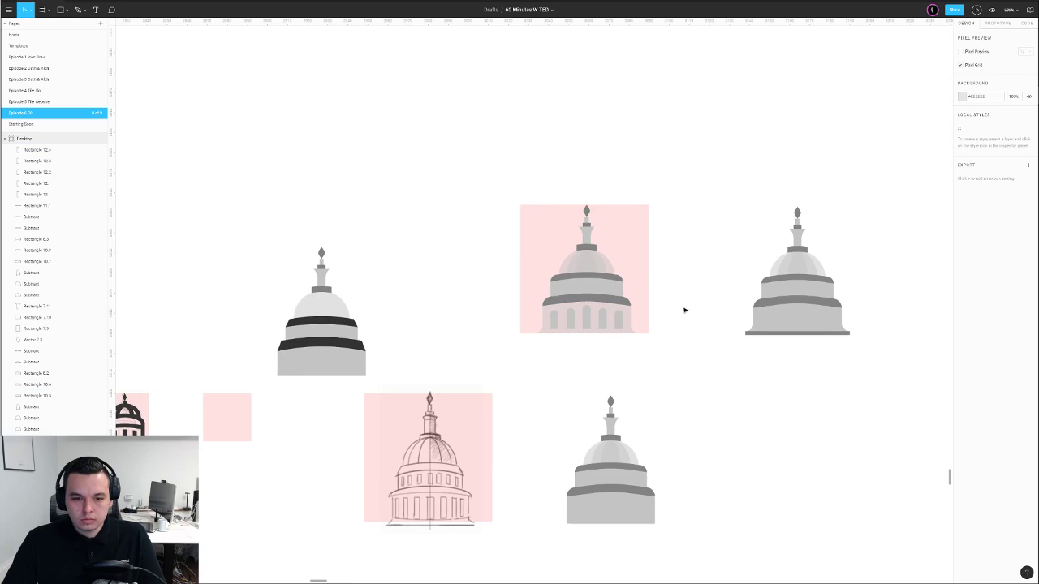
scroll(517, 406, up, 2)
drag(587, 371, 525, 337)
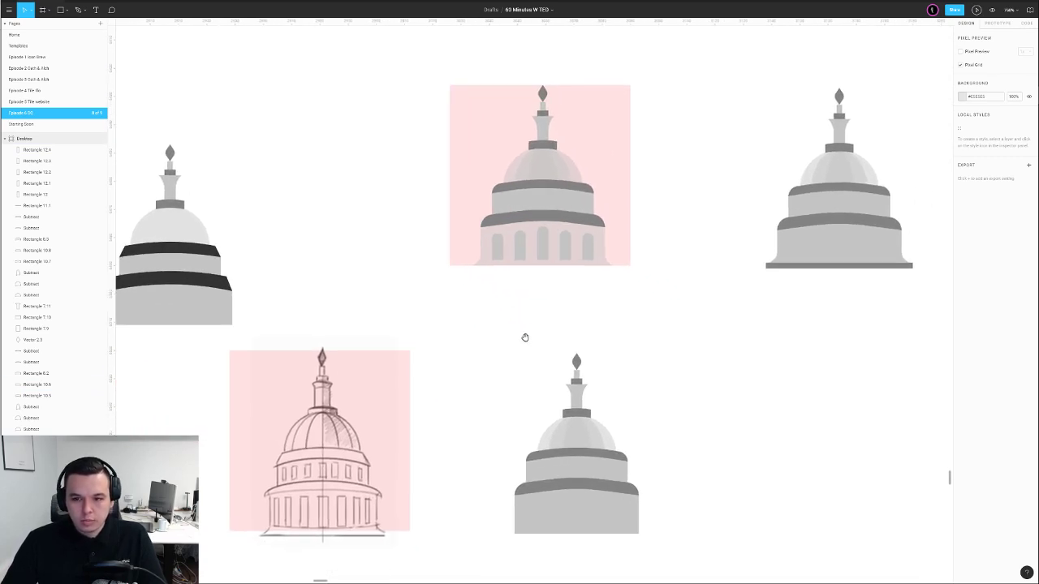
scroll(525, 338, down, 3)
scroll(598, 316, right, 2)
drag(387, 194, 519, 345)
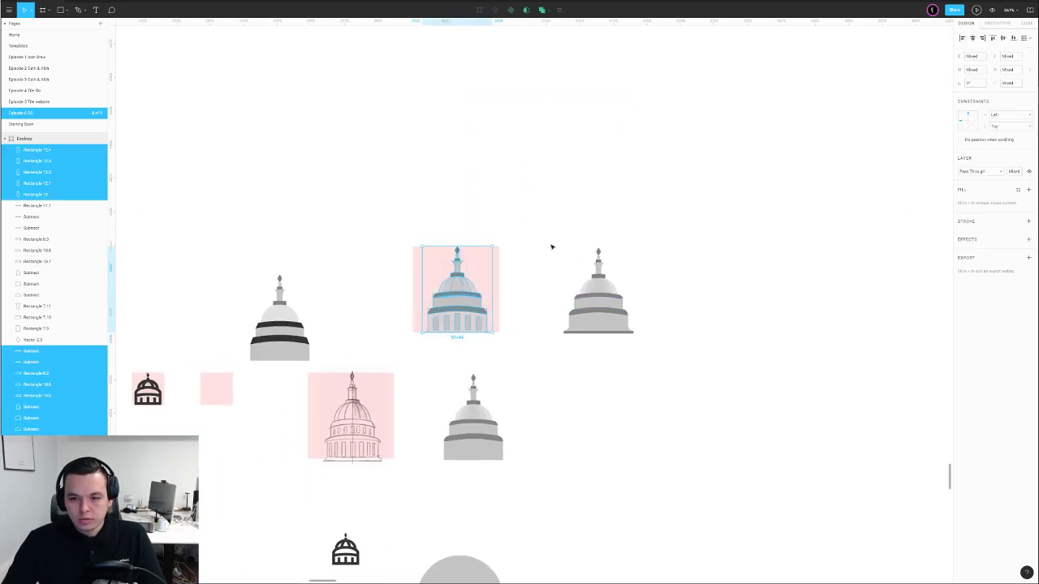
drag(536, 229, 654, 372)
drag(602, 308, 461, 134)
Copy the windowed pink-framed dome to the right beside the pink square
drag(411, 228, 534, 350)
drag(470, 308, 584, 309)
click(692, 296)
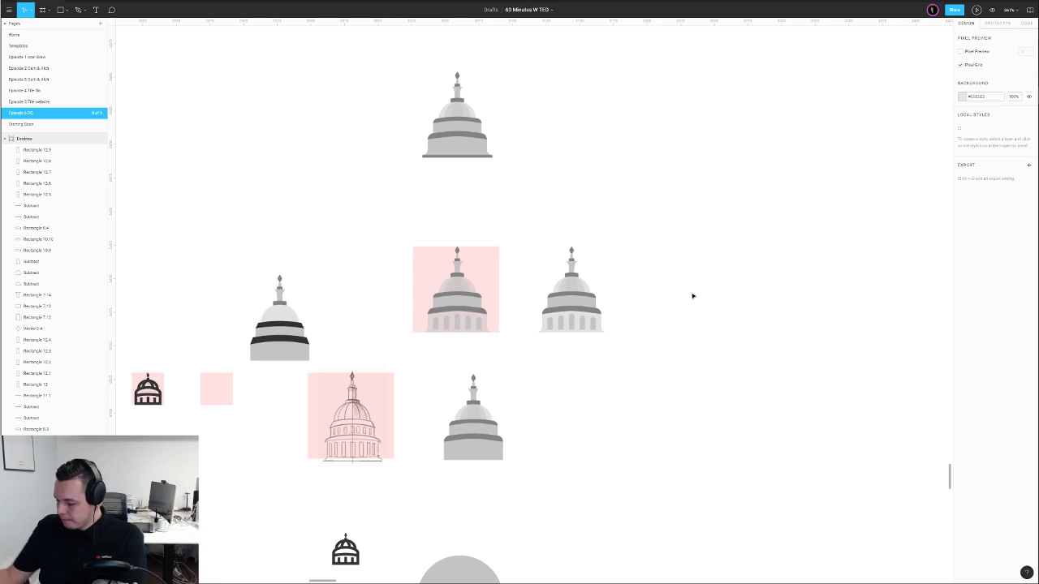
scroll(682, 273, down, 2)
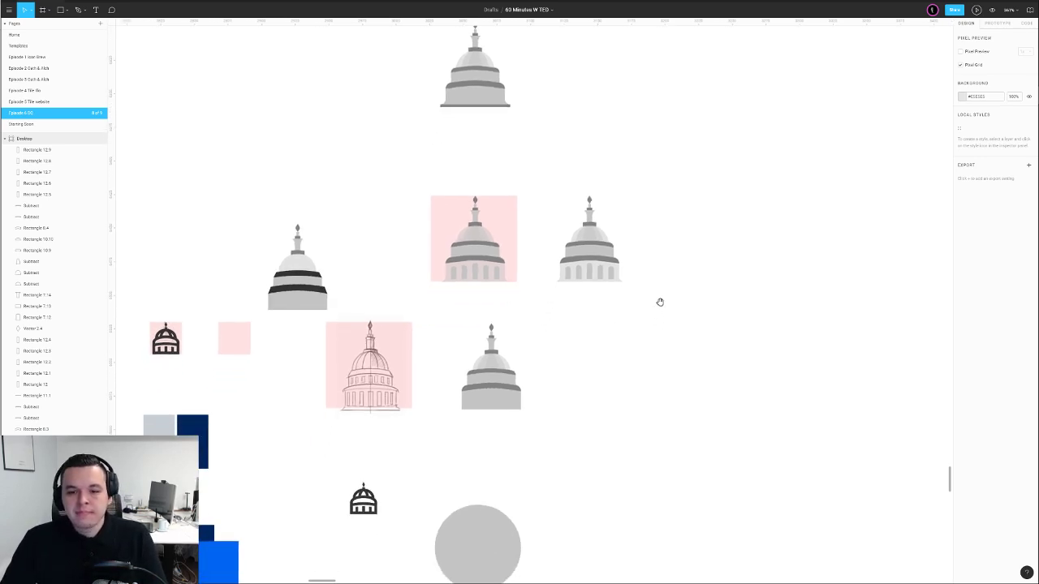
scroll(443, 224, up, 5)
Select all five lower-tier windows and remove their corner rounding
click(416, 341)
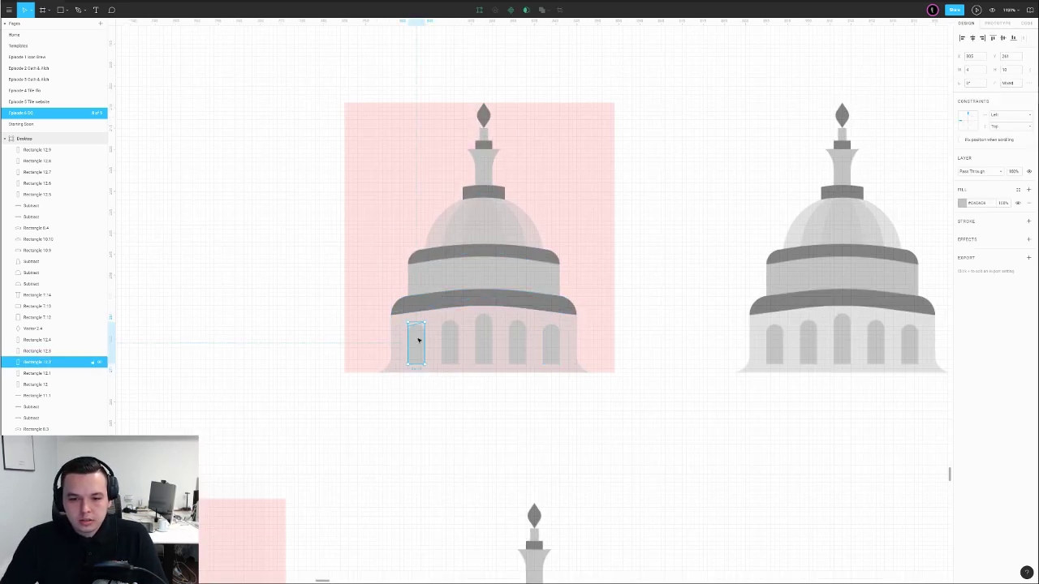
shift+click(449, 340)
shift+click(483, 341)
shift+click(517, 341)
shift+click(551, 341)
click(973, 96)
click(1007, 84)
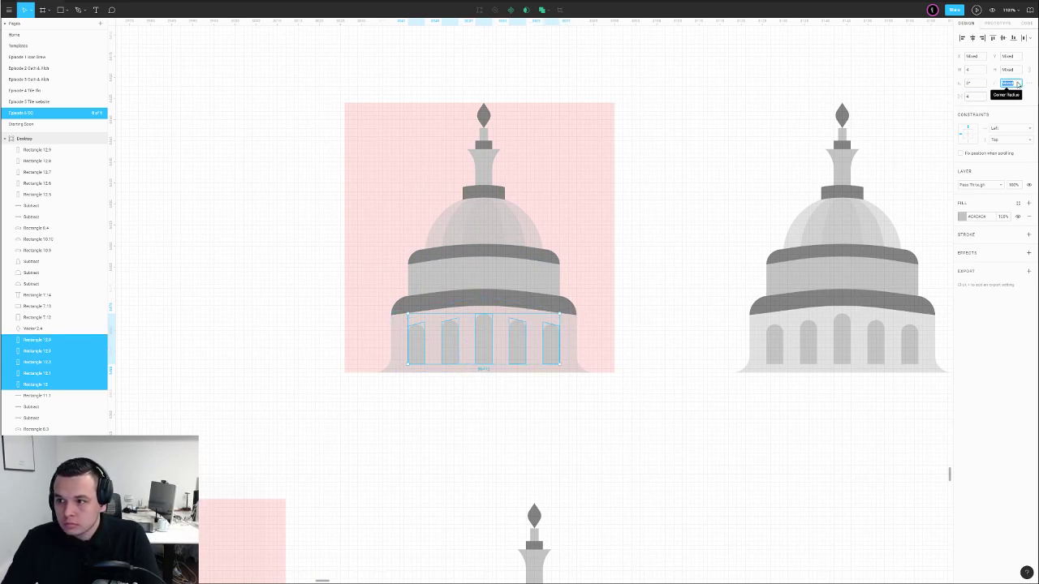
click(675, 204)
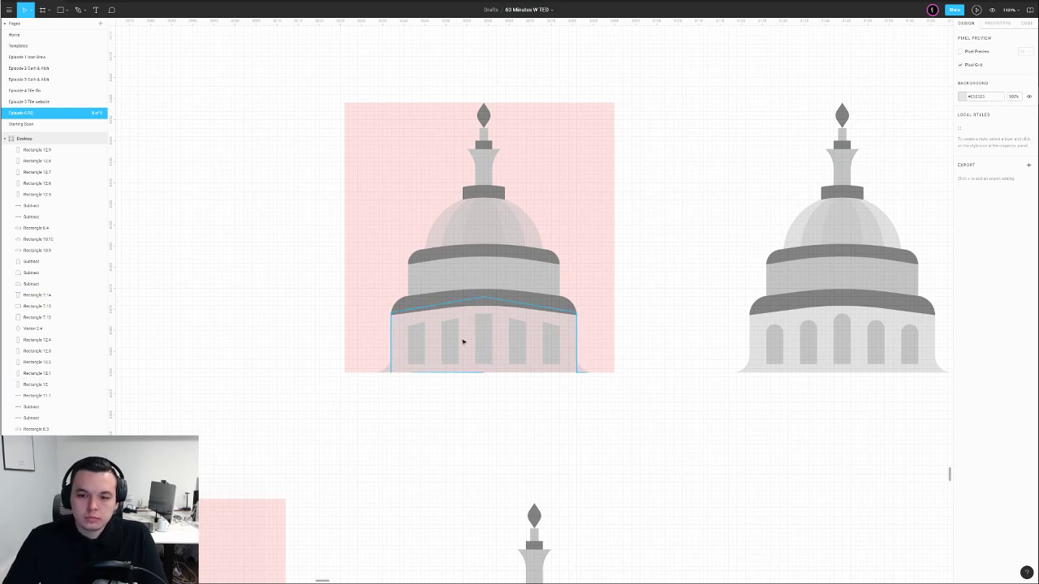
Adjust the middle window's top points and raise the lower roof band about 8 px
scroll(466, 340, left, 3)
scroll(655, 333, up, 4)
double_click(617, 289)
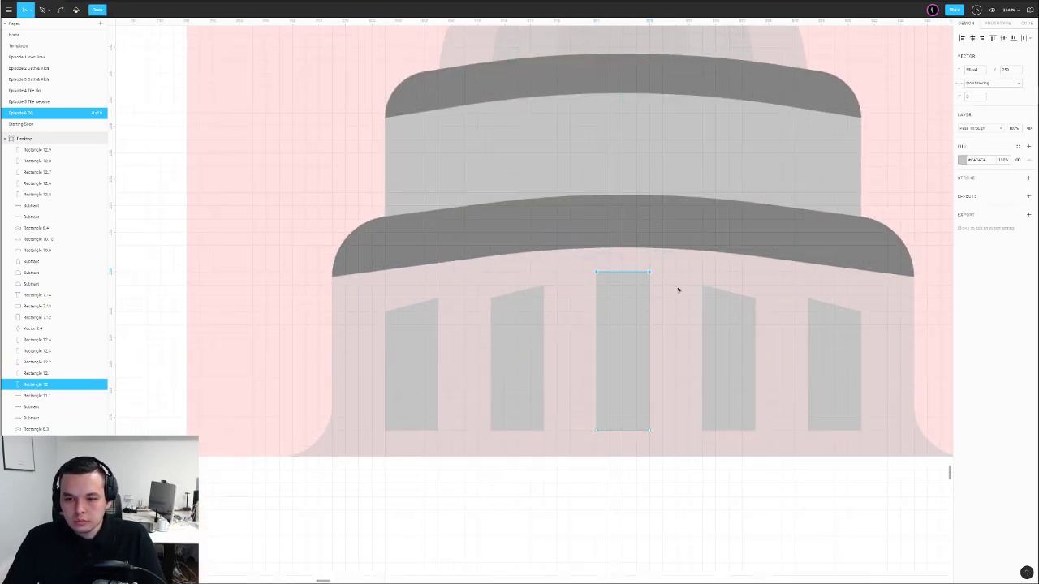
key(shift+Down)
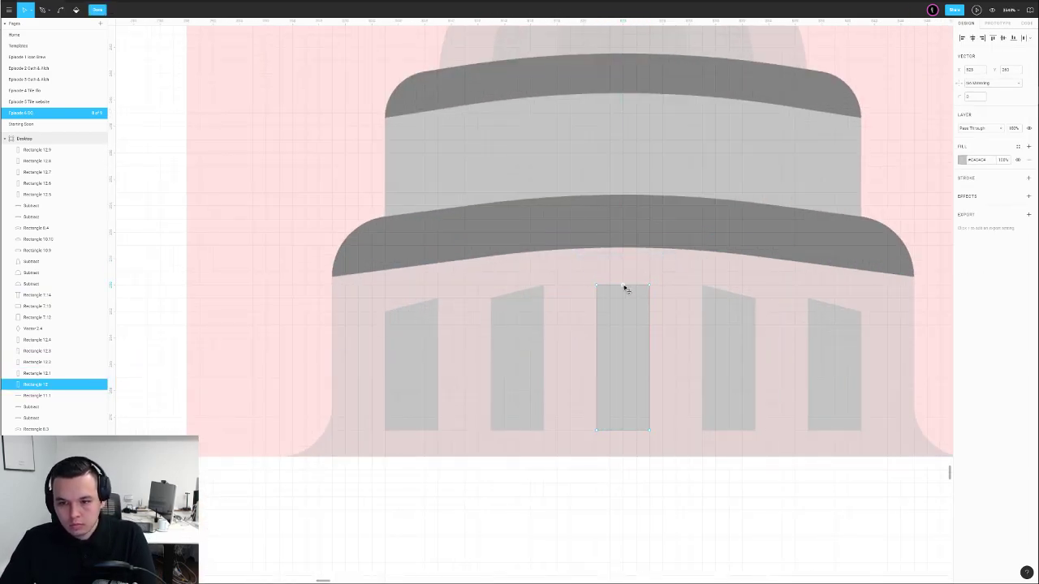
key(Up)
click(597, 286)
drag(598, 285, 597, 281)
key(Escape)
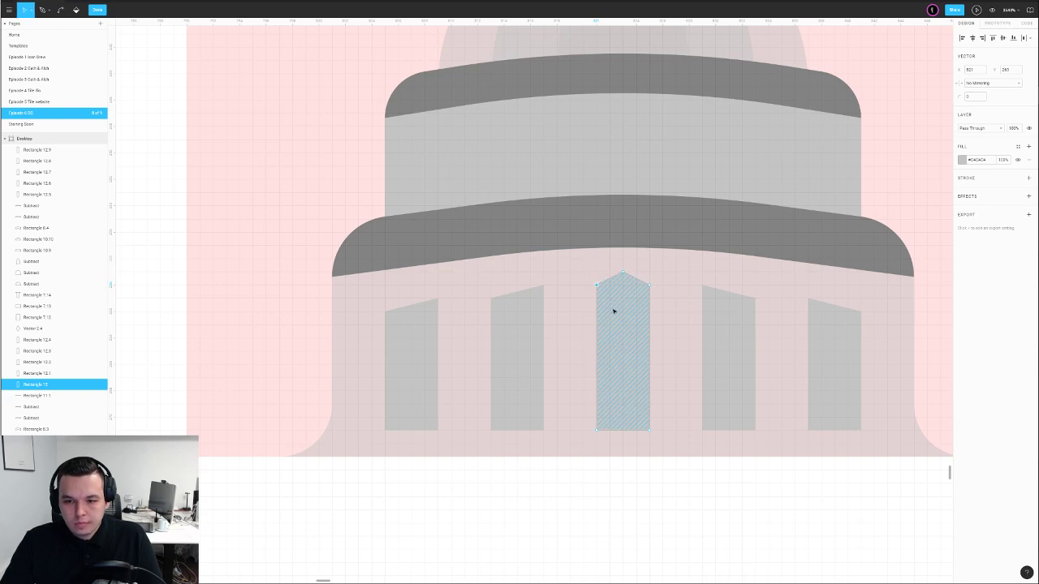
scroll(614, 309, down, 5)
click(641, 422)
drag(606, 284, 611, 277)
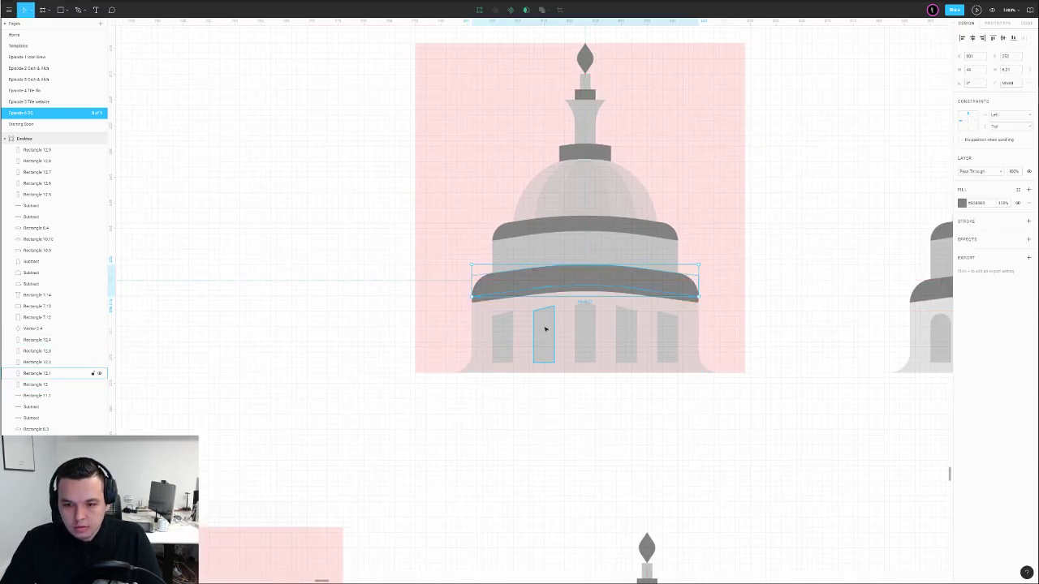
Flatten the tops of the leftmost and second windows and stretch the leftmost upward
double_click(509, 327)
click(991, 38)
double_click(756, 271)
double_click(540, 334)
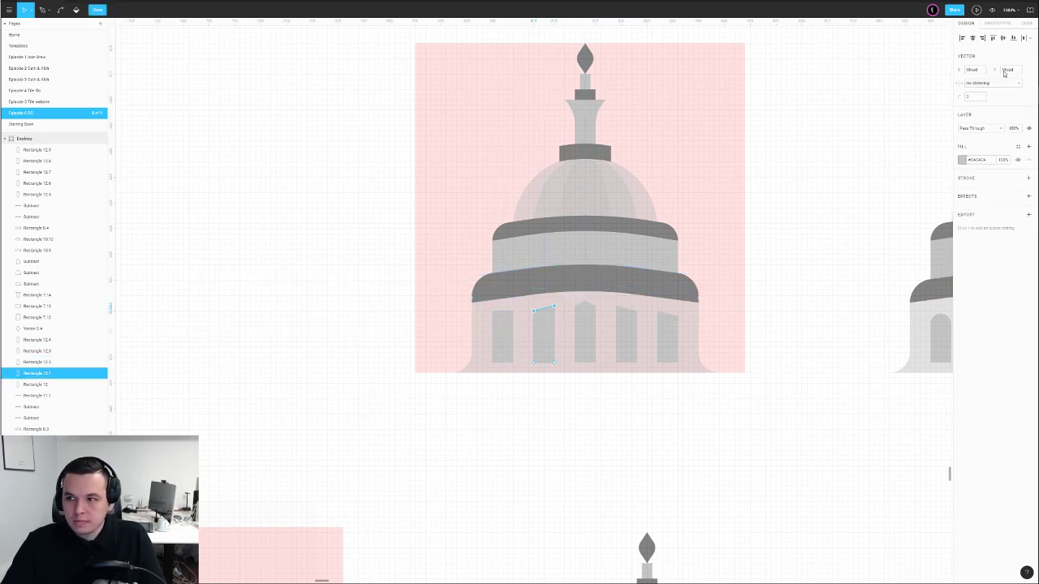
click(995, 38)
double_click(797, 232)
scroll(543, 325, up, 3)
click(467, 314)
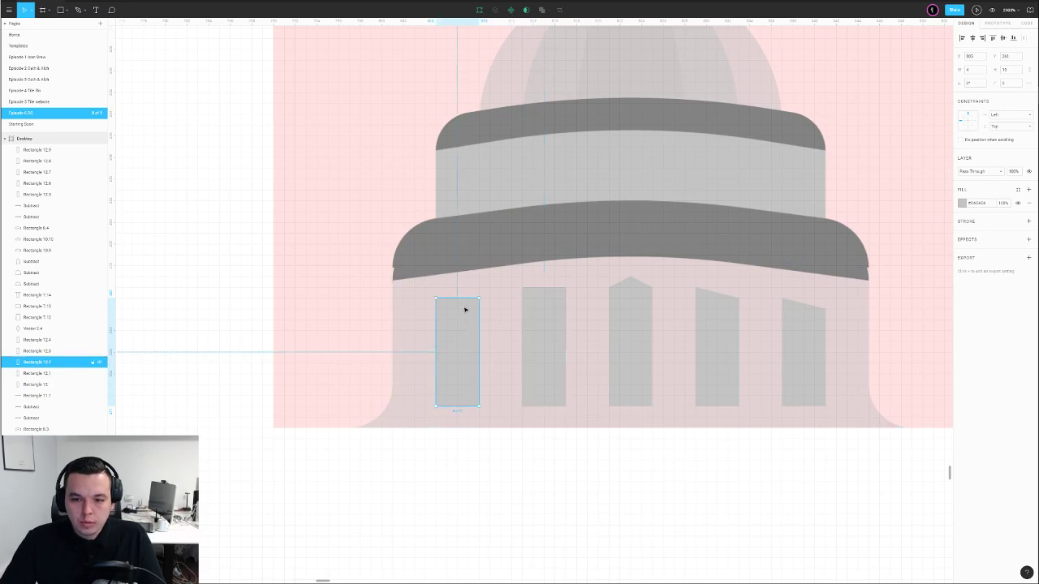
drag(467, 291, 468, 287)
Align the top points flat on the centre, right-hand and fourth windows
double_click(644, 302)
drag(576, 273, 737, 310)
click(1014, 39)
double_click(893, 191)
click(727, 333)
key(ctrl+z)
double_click(724, 323)
click(995, 39)
double_click(884, 235)
double_click(804, 336)
drag(764, 285, 856, 326)
click(993, 38)
key(Up)
Nudge the duplicate curved roof band down and combine the two bands into a subtract shape
scroll(823, 414, down, 2)
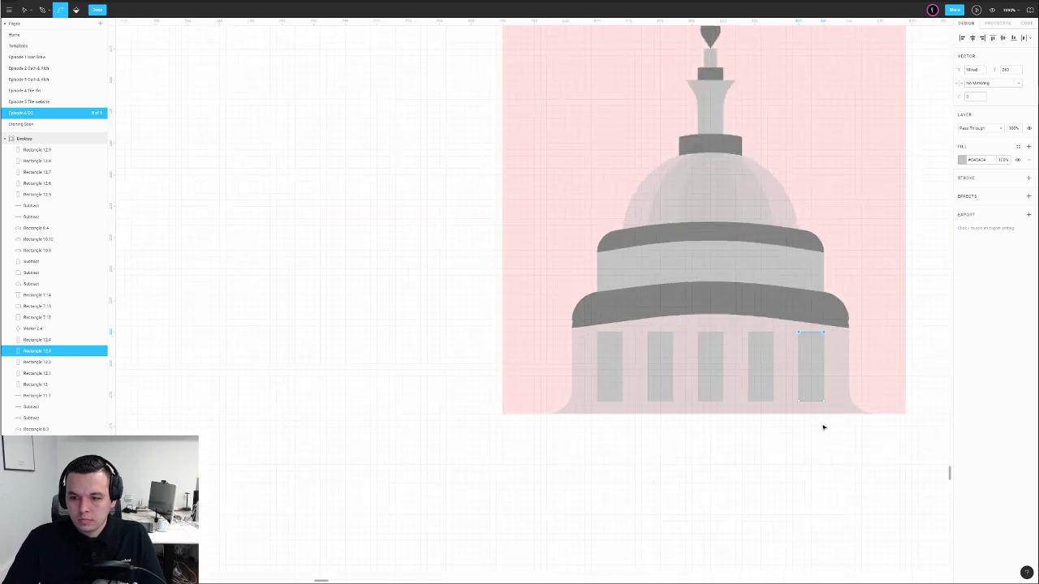
drag(823, 422, 733, 397)
double_click(733, 436)
click(641, 282)
click(659, 292)
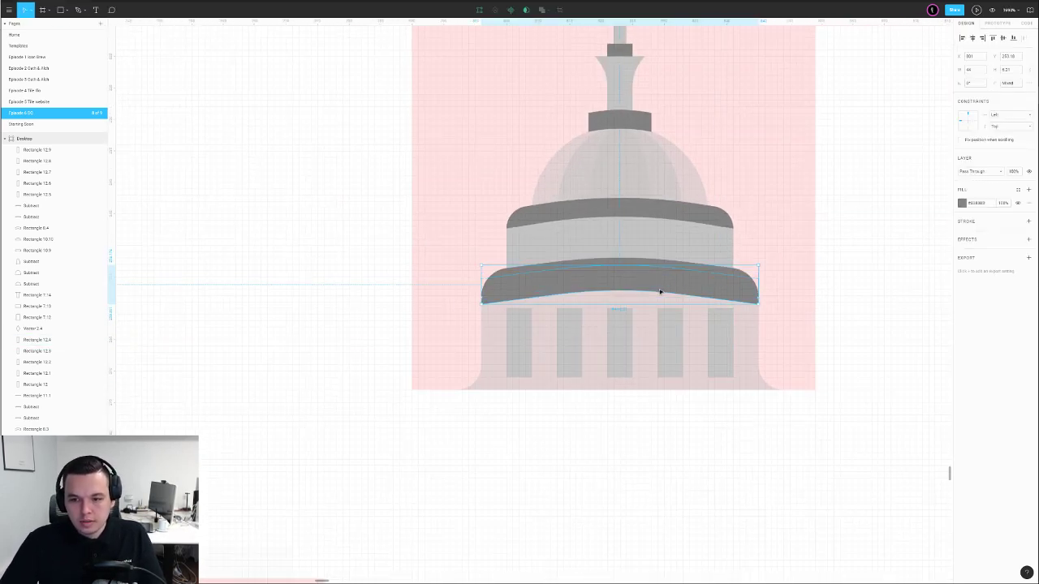
key(Down)
key(Down)
key(Down)
key(ctrl+d)
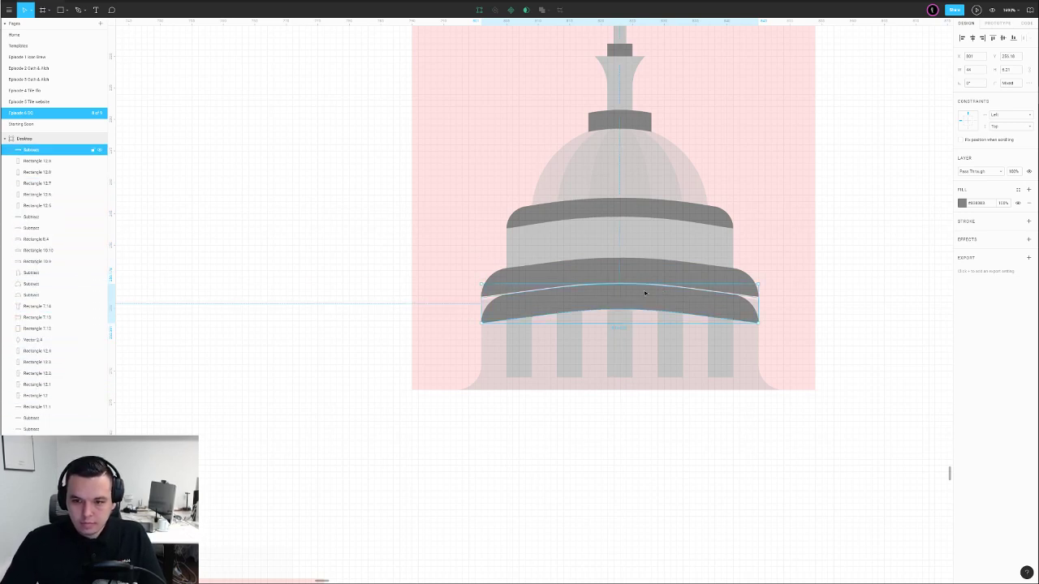
Try subtracting the band from the five lower windows, then undo the result
shift+click(520, 343)
shift+click(569, 344)
shift+click(620, 344)
shift+click(711, 347)
shift+click(670, 349)
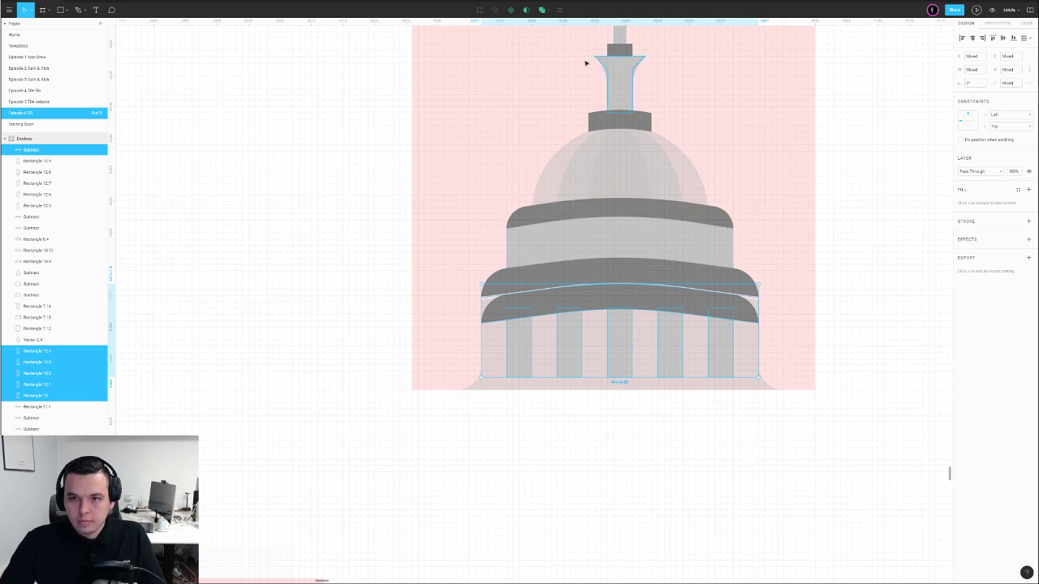
click(548, 11)
click(523, 37)
key(ctrl+z)
click(794, 246)
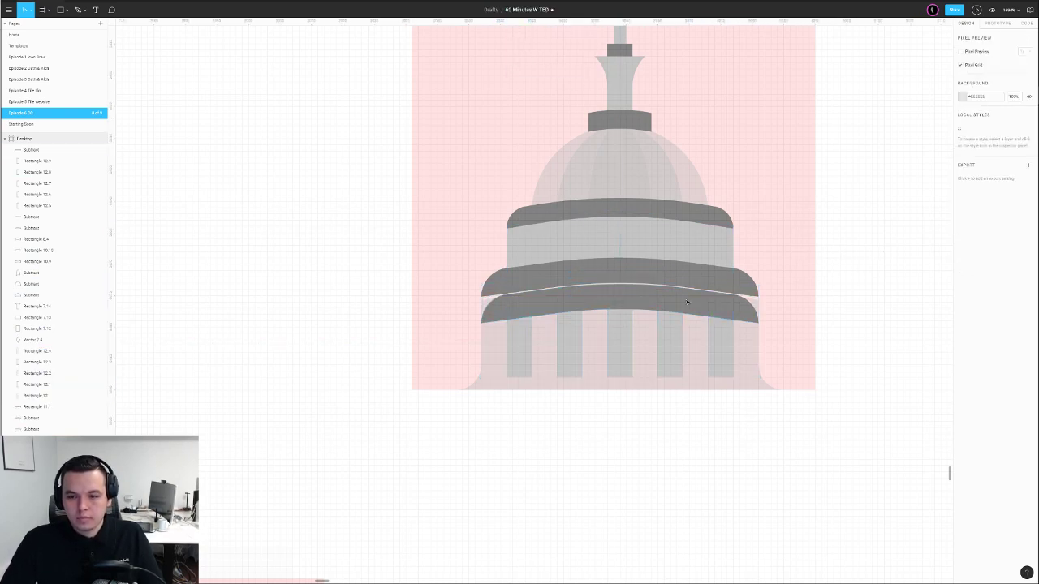
Place a spare copy of the five windows to the left of the icon
click(519, 352)
shift+click(569, 351)
shift+click(620, 353)
shift+click(670, 354)
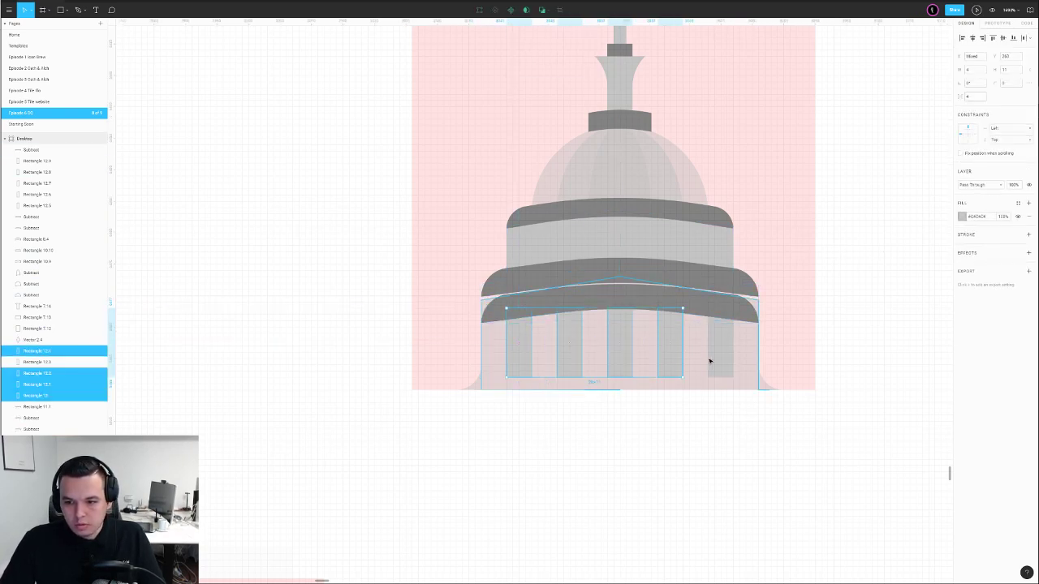
shift+click(715, 362)
drag(717, 363, 358, 356)
Group the five original windows and union them into a single shape
click(526, 362)
shift+click(569, 361)
shift+click(622, 362)
shift+click(670, 362)
shift+click(719, 362)
key(ctrl+g)
click(545, 9)
click(532, 26)
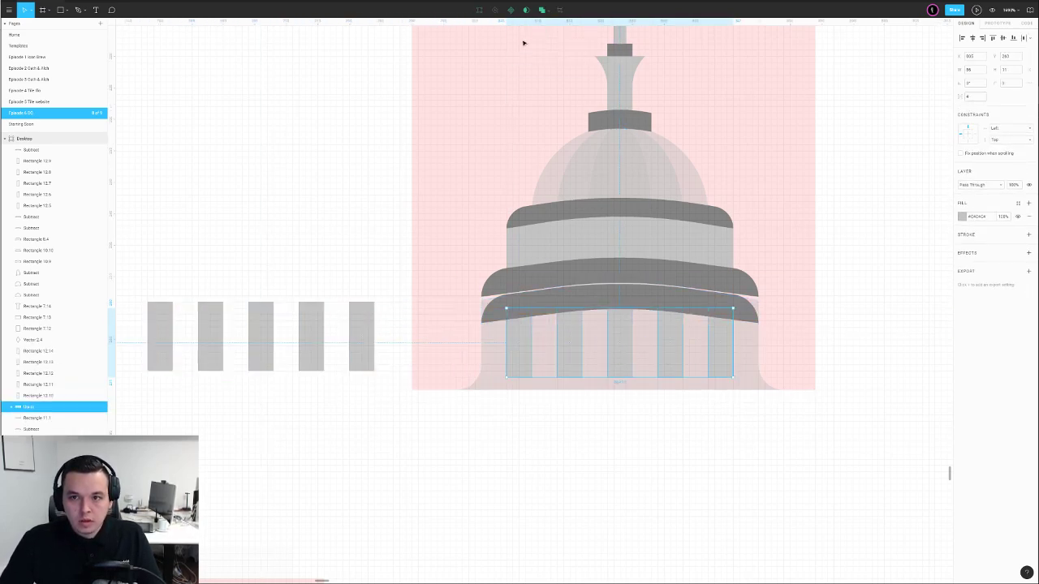
Subtract the curved band from the merged windows so their tops follow the curve
click(606, 301)
shift+click(666, 339)
click(551, 11)
click(534, 39)
click(881, 299)
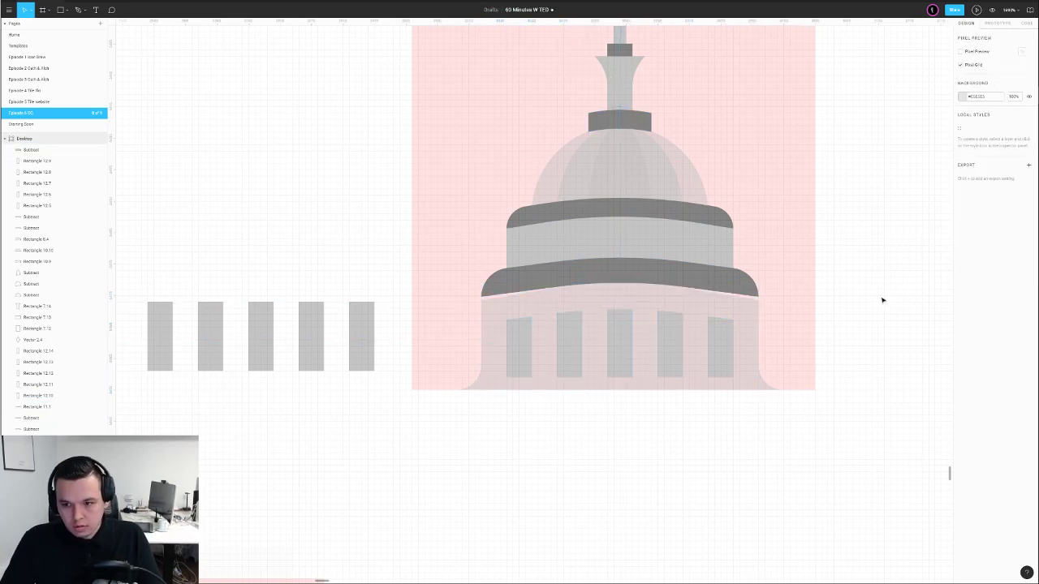
Nudge the two top corner points of Rectangle 10.6 upward
scroll(881, 299, down, 2)
double_click(686, 301)
drag(516, 271, 840, 322)
key(Up)
key(Escape)
click(887, 301)
drag(900, 279, 781, 342)
Change the merged windows shape's fill to a dark colour
scroll(780, 342, down, 3)
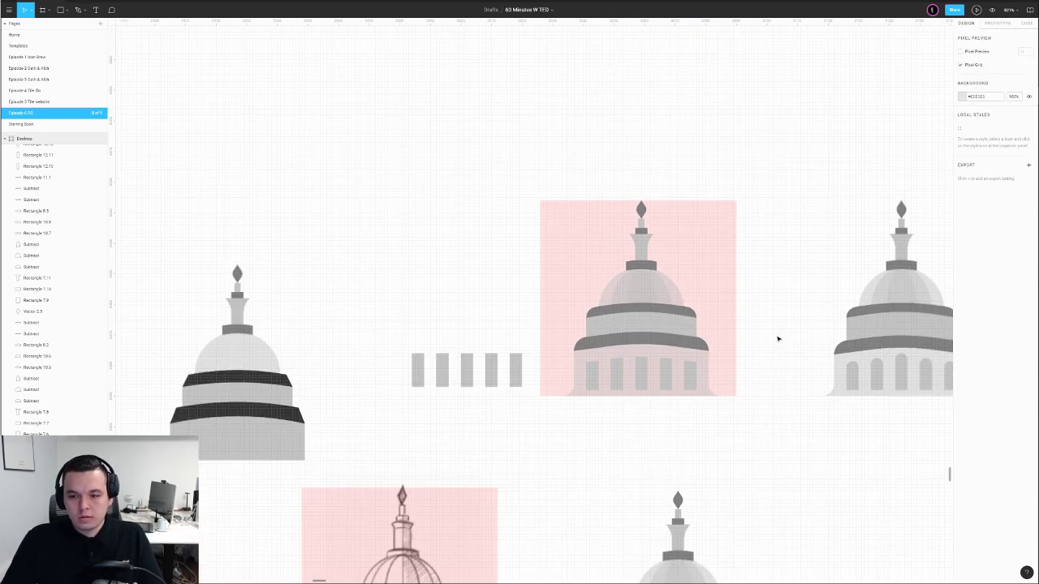
double_click(642, 367)
click(768, 341)
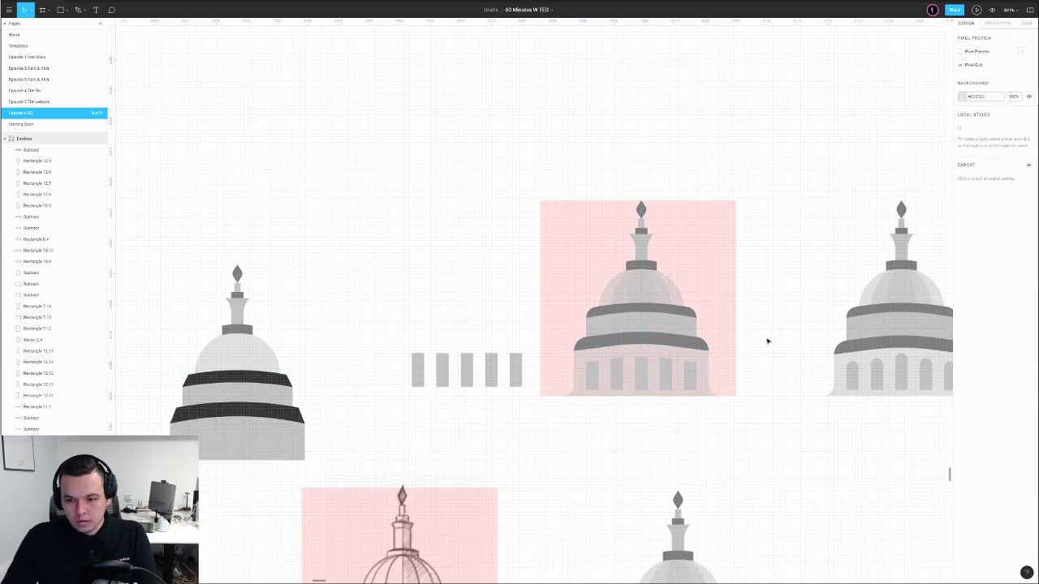
click(671, 375)
click(748, 354)
click(690, 374)
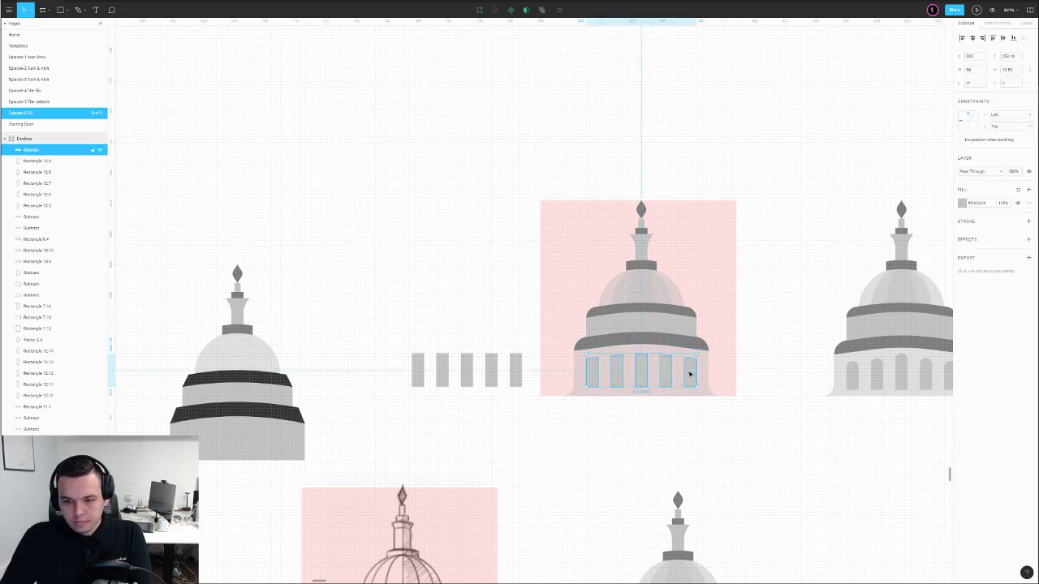
click(962, 203)
click(877, 355)
click(798, 273)
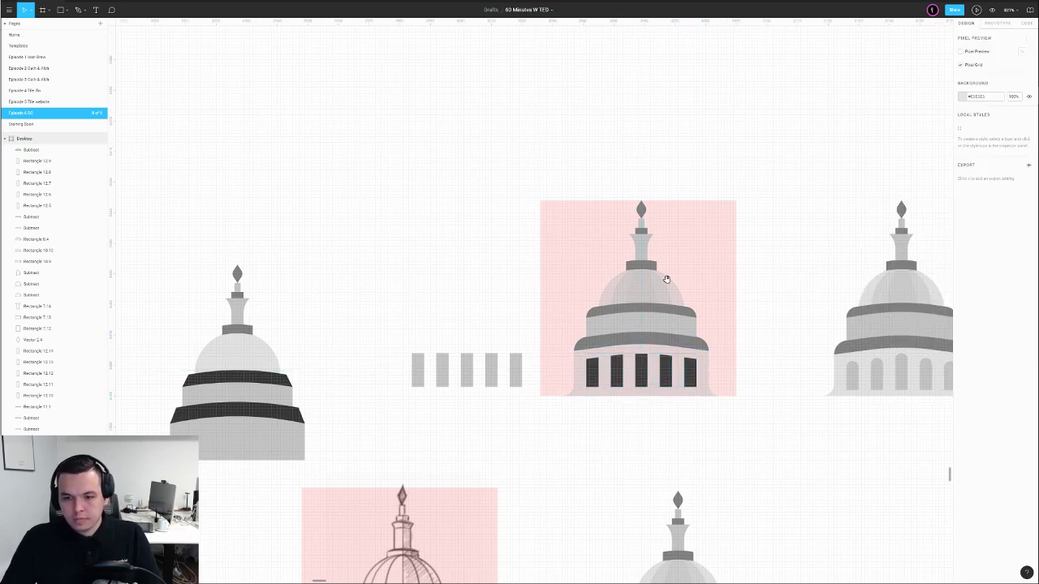
Place a copy of the dark windows on the upper drum tier
click(639, 273)
drag(806, 286, 719, 281)
click(719, 281)
scroll(549, 342, up, 5)
drag(560, 394, 565, 254)
Paste a copy of the upper curved band and bring it in front of the windows
click(467, 213)
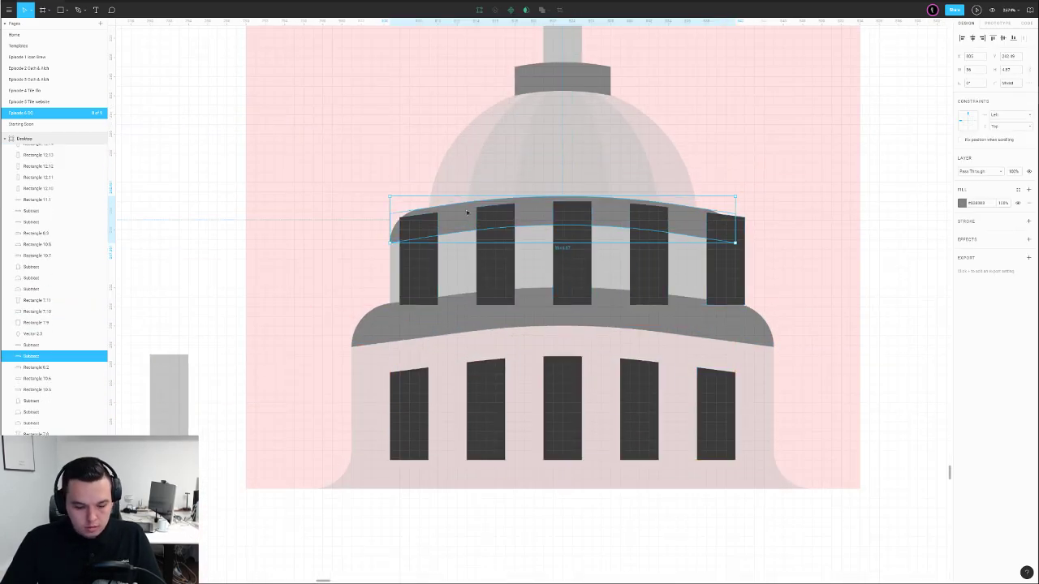
key(ctrl+v)
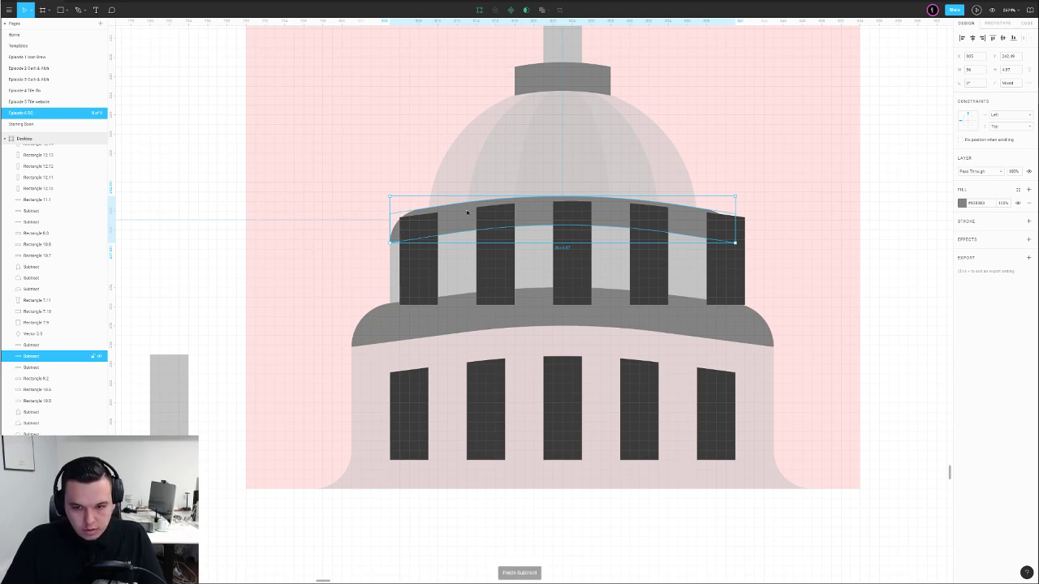
key(ctrl+bracketright)
key(ctrl+bracketright)
key(ctrl+bracketright)
key(ctrl+bracketright)
key(ctrl+bracketright)
key(ctrl+bracketright)
key(ctrl+bracketright)
key(ctrl+bracketright)
key(ctrl+bracketright)
key(ctrl+bracketright)
key(ctrl+shift+bracketright)
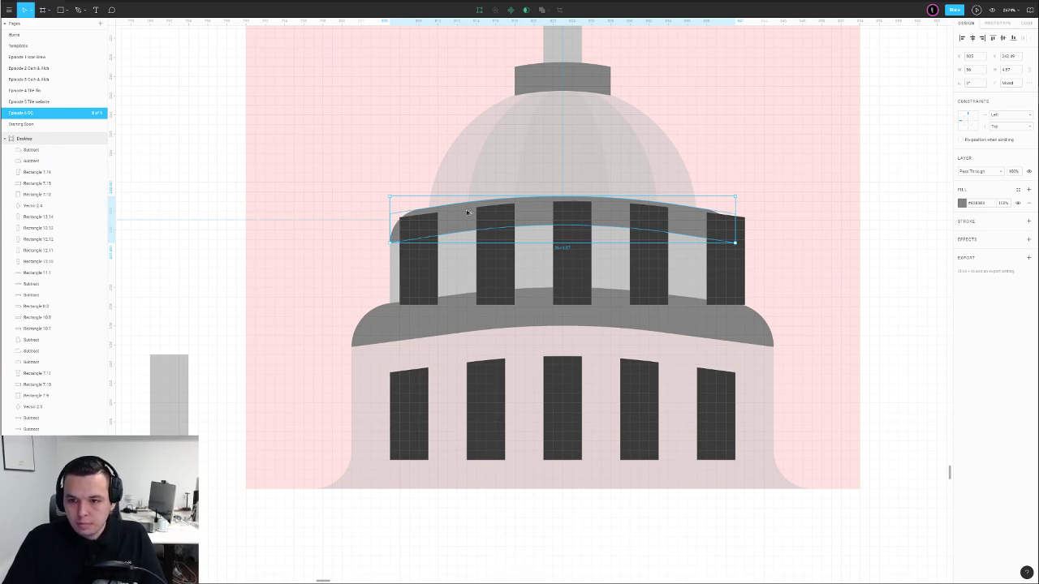
Make the upper band a red fill at 50% opacity to use as a cutting guide
click(962, 203)
click(940, 210)
key(5)
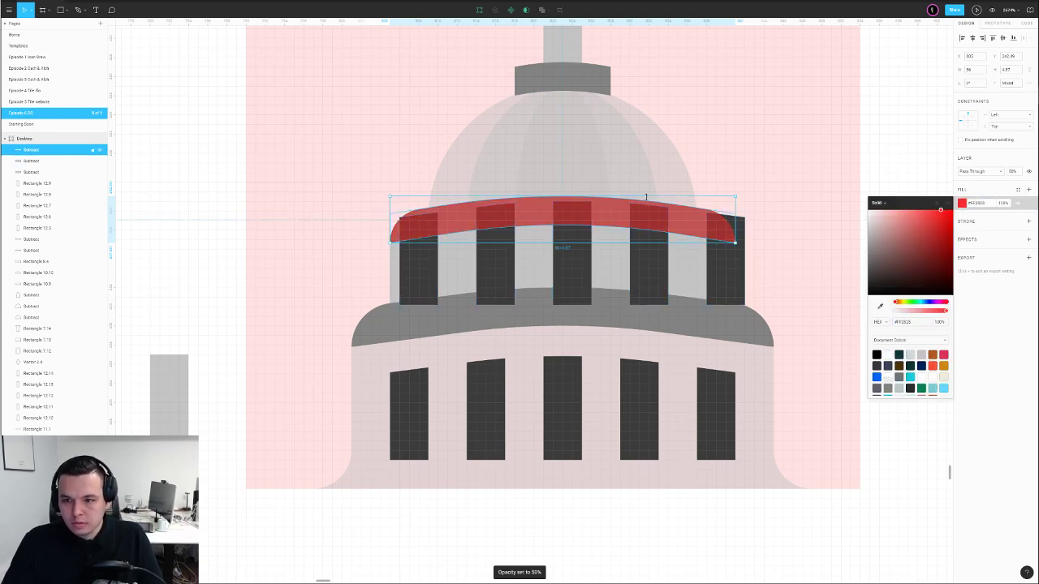
drag(648, 196, 648, 180)
drag(609, 217, 607, 216)
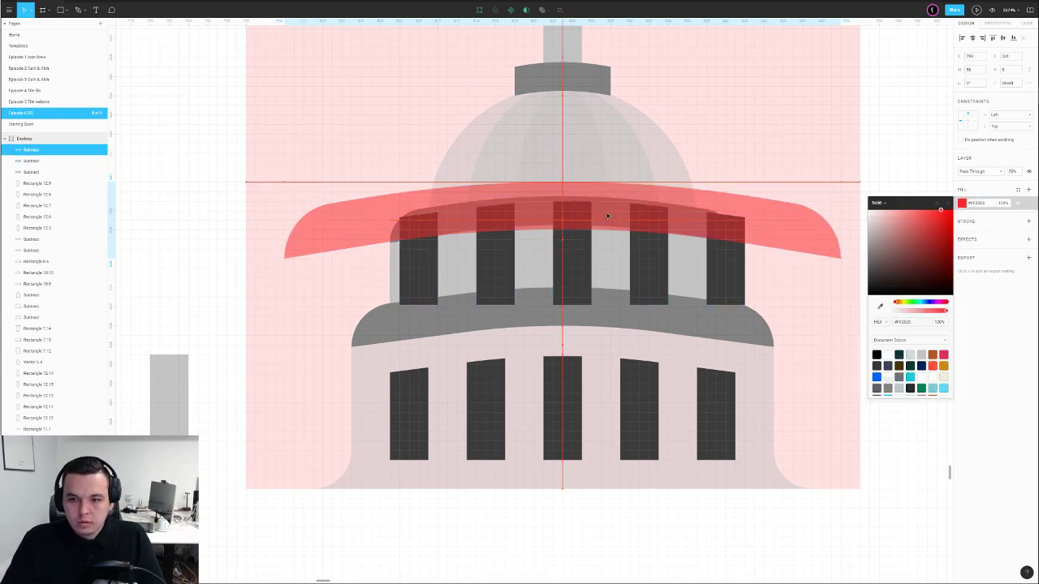
key(ctrl+z)
key(ctrl+z)
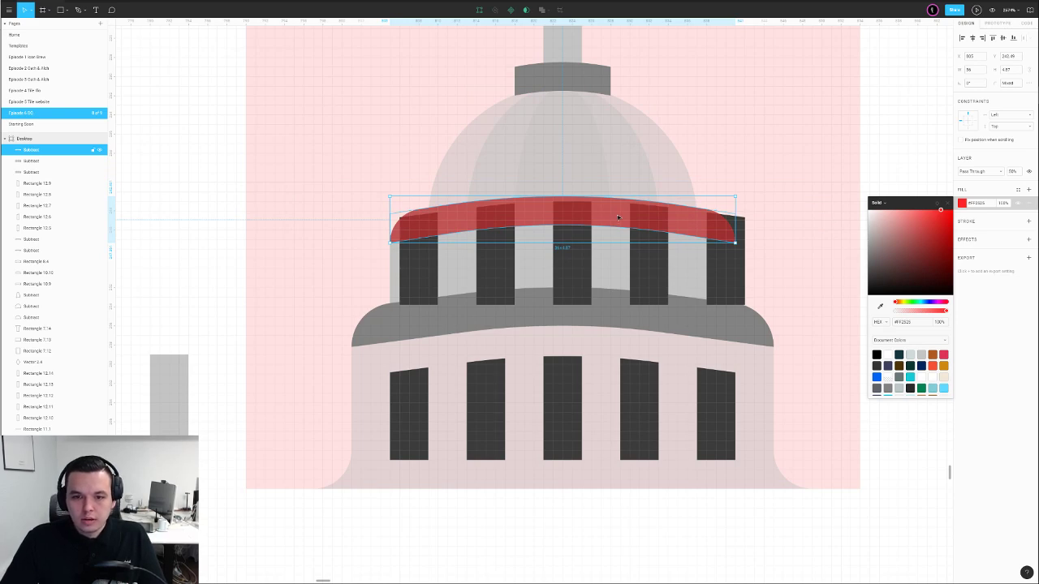
Line the dark window columns up with the lower windows and move the red band down over them
click(644, 276)
drag(650, 280, 646, 282)
click(578, 220)
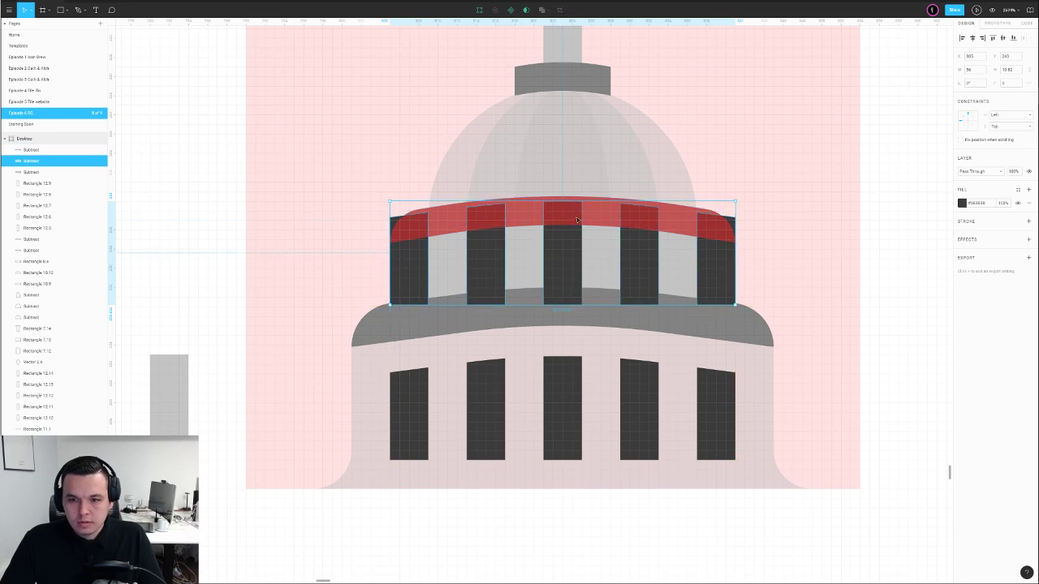
key(Return)
drag(322, 167, 419, 276)
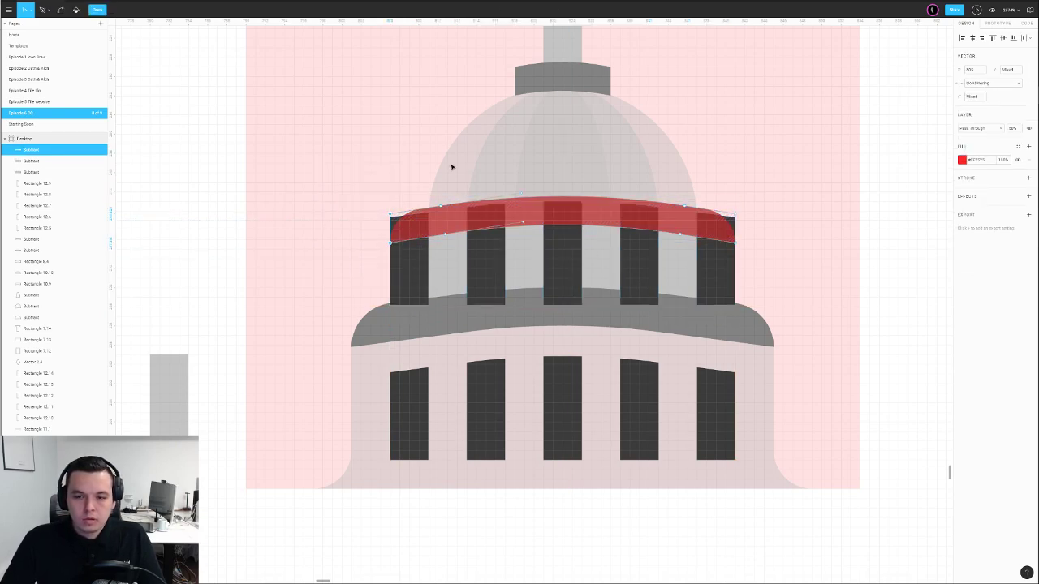
key(Escape)
drag(458, 196, 458, 187)
key(ctrl+z)
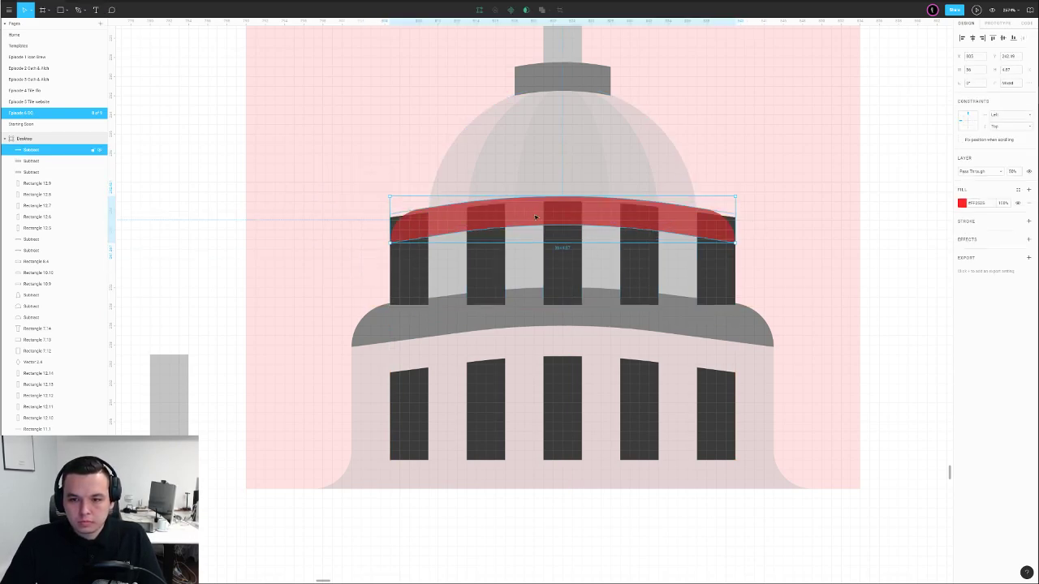
drag(558, 217, 552, 228)
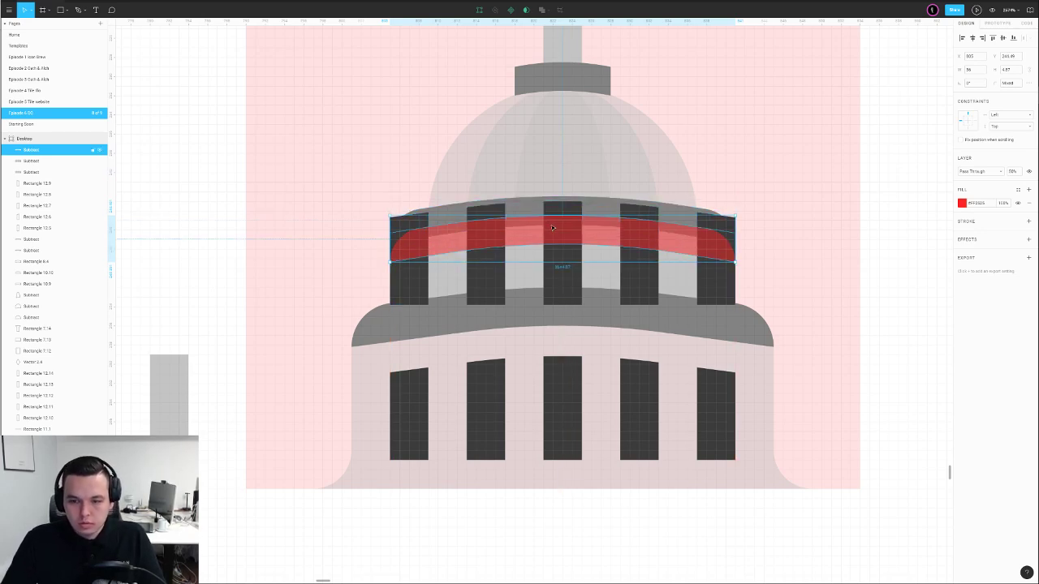
Paste a copy of the grey curved roof, nudge it up and tint it light red as a cutter
click(531, 318)
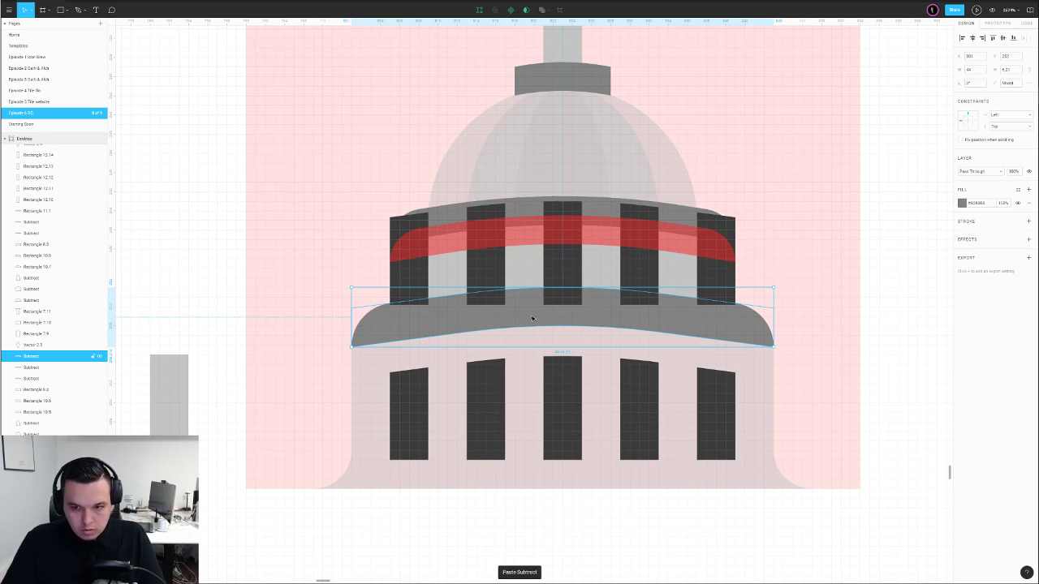
key(ctrl+bracketright)
key(ctrl+bracketright)
key(ctrl+bracketright)
key(ctrl+bracketright)
key(ctrl+bracketright)
key(ctrl+bracketright)
key(ctrl+bracketright)
key(ctrl+bracketright)
key(ctrl+bracketright)
key(ctrl+bracketright)
key(ctrl+bracketright)
key(ctrl+bracketright)
key(ctrl+bracketright)
key(ctrl+bracketright)
key(ctrl+bracketright)
key(ctrl+bracketright)
key(ctrl+bracketright)
key(ctrl+bracketright)
key(ctrl+bracketright)
key(ctrl+bracketright)
key(ctrl+bracketright)
key(ctrl+bracketright)
key(ctrl+bracketright)
key(ctrl+bracketright)
key(ctrl+bracketright)
key(ctrl+bracketright)
key(ctrl+bracketright)
key(ctrl+bracketright)
key(ctrl+bracketright)
key(ctrl+bracketright)
key(ctrl+bracketright)
key(ctrl+bracketright)
key(ctrl+bracketright)
key(ctrl+bracketright)
key(ctrl+bracketright)
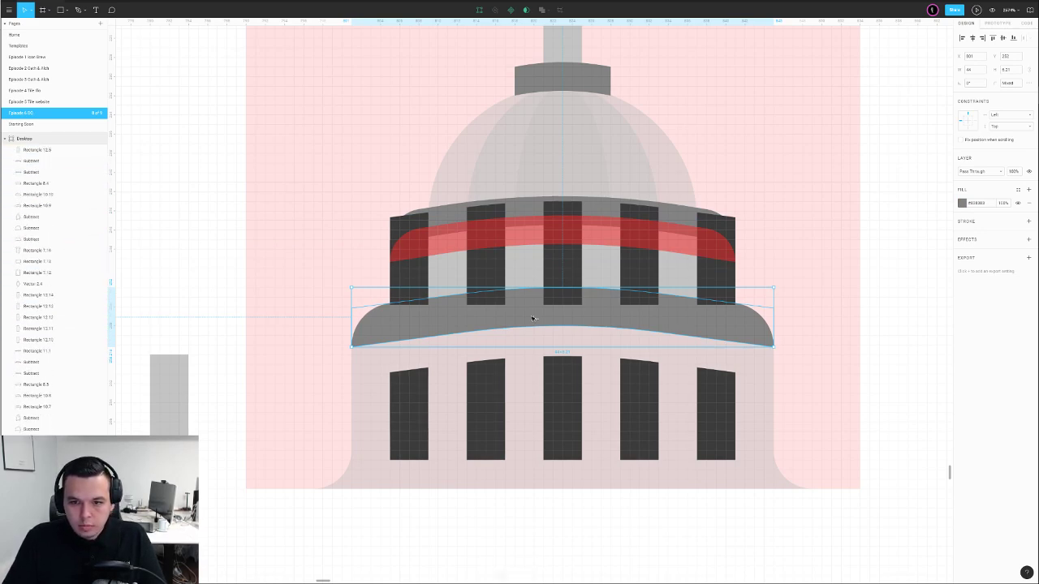
key(Up)
key(Up)
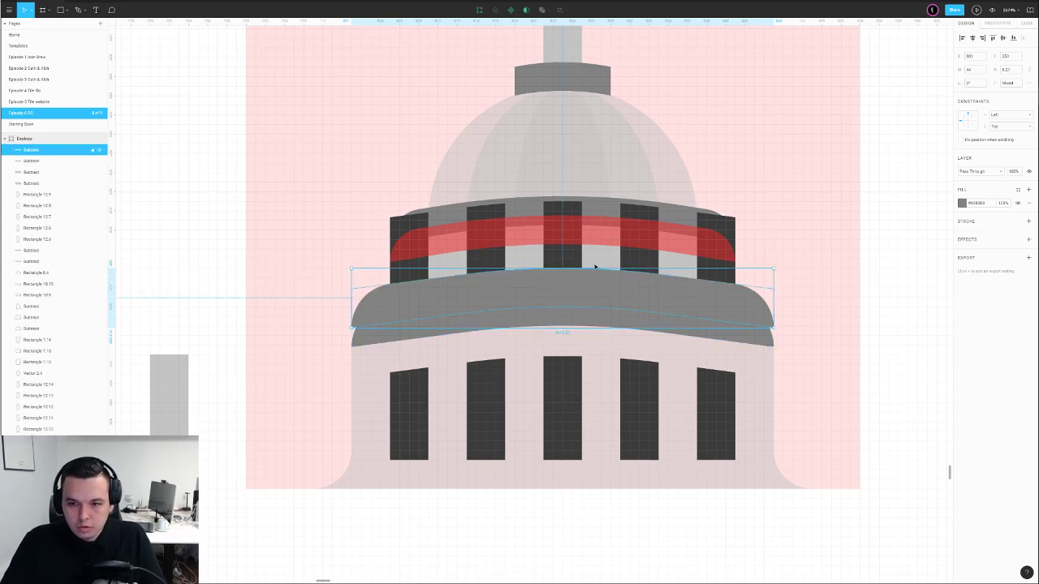
key(i)
click(601, 234)
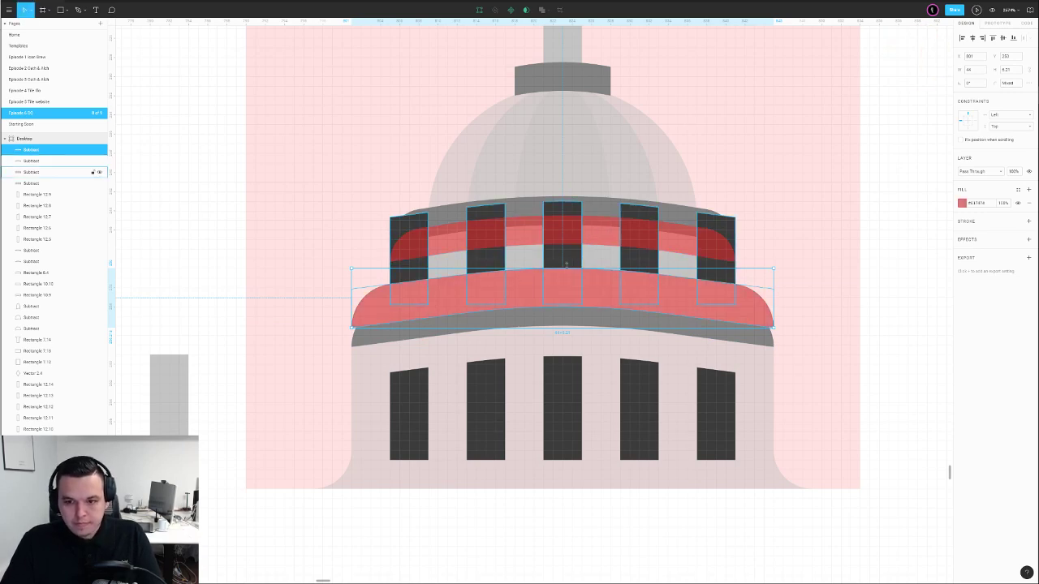
Raise the red band's upper-left and middle top points so its edge follows the roof curve
click(568, 233)
key(Return)
drag(320, 202, 469, 247)
key(Up)
key(Up)
key(Up)
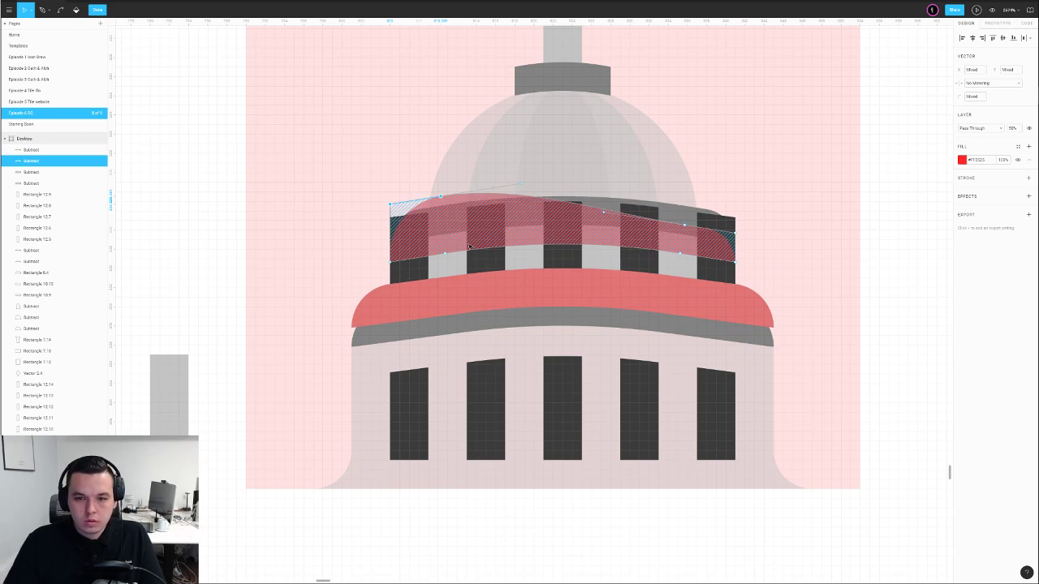
drag(691, 179, 771, 244)
drag(583, 184, 772, 235)
key(shift+Up)
drag(813, 178, 327, 225)
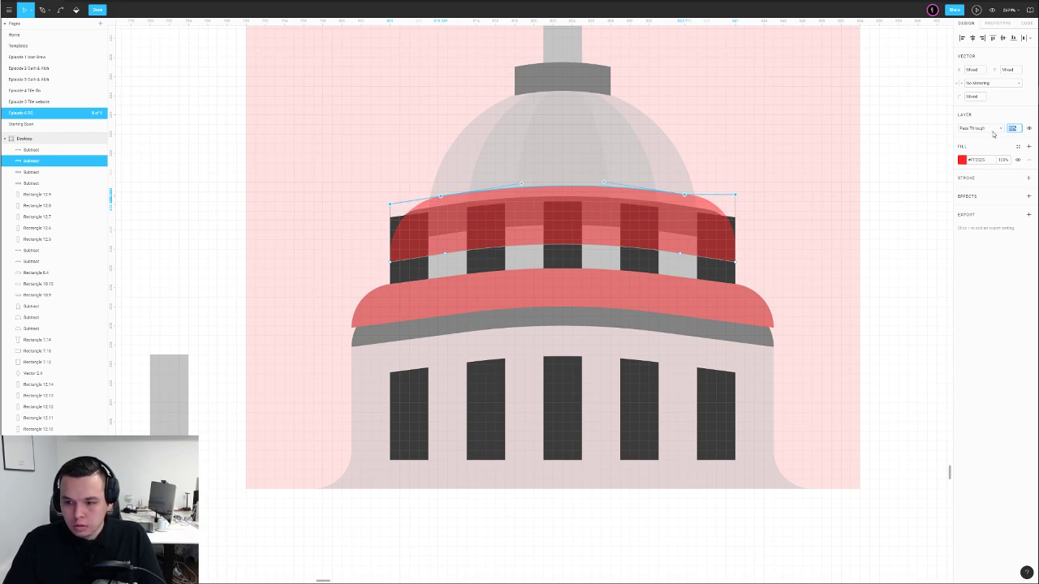
Give the band's top points a corner radius of 0, keeping the band at 50% opacity
text(0)
key(Return)
key(5)
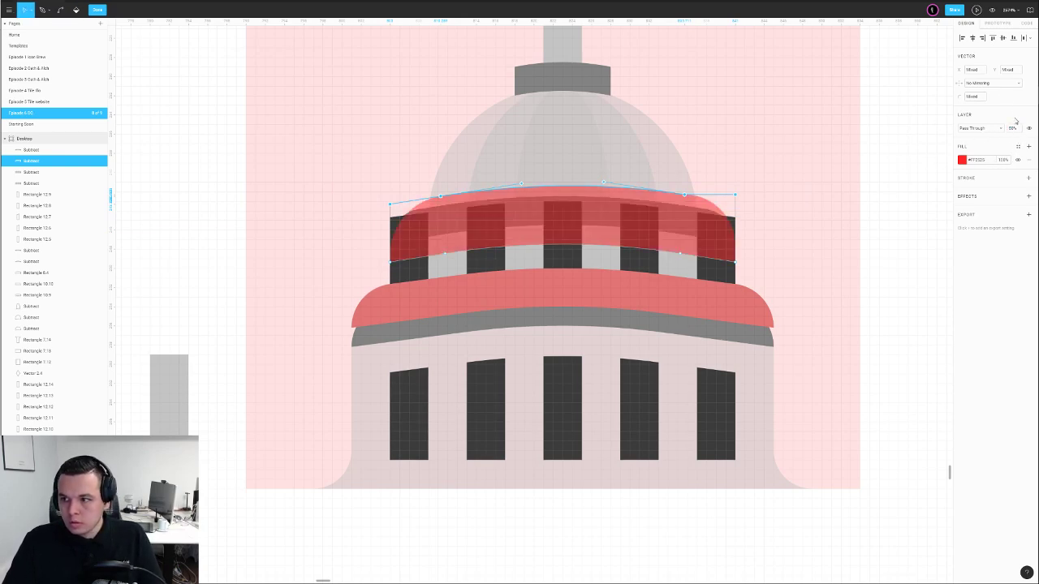
click(980, 97)
text(0)
key(Return)
key(Return)
click(877, 158)
Subtract the red band, then the roof copy, from the dark window columns
click(557, 259)
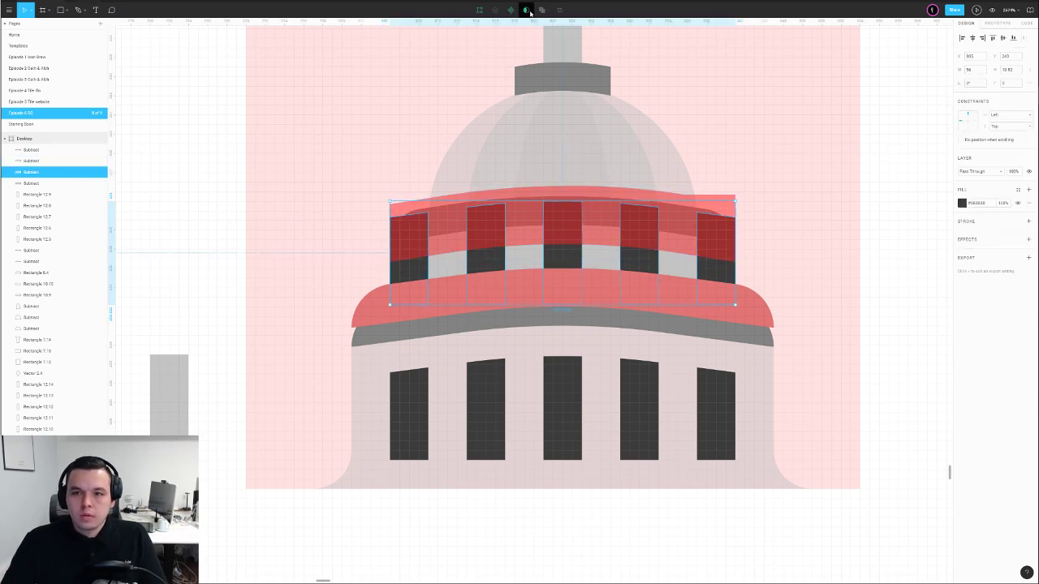
shift+click(489, 223)
click(543, 11)
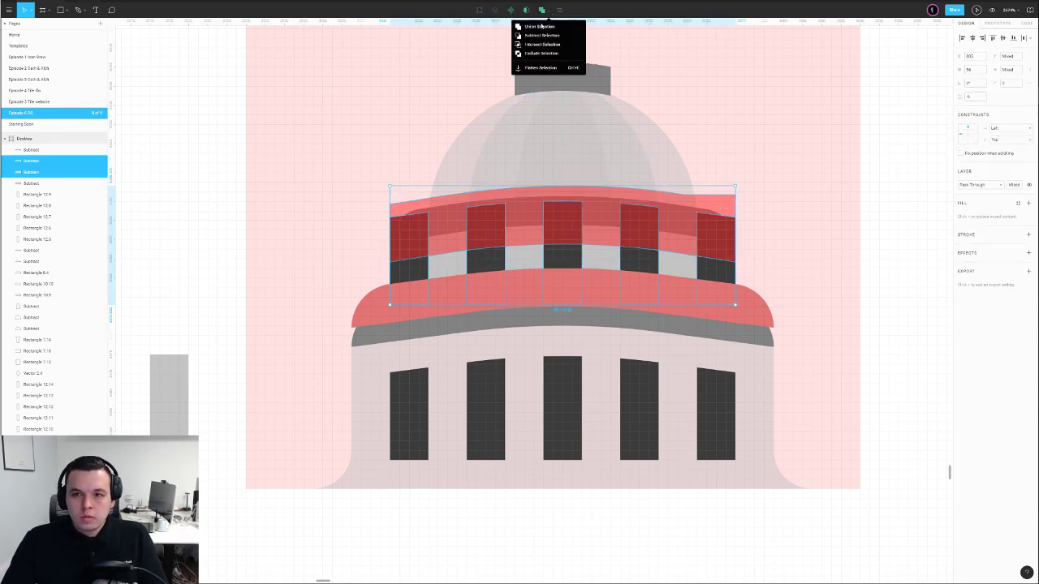
click(532, 36)
shift+click(569, 260)
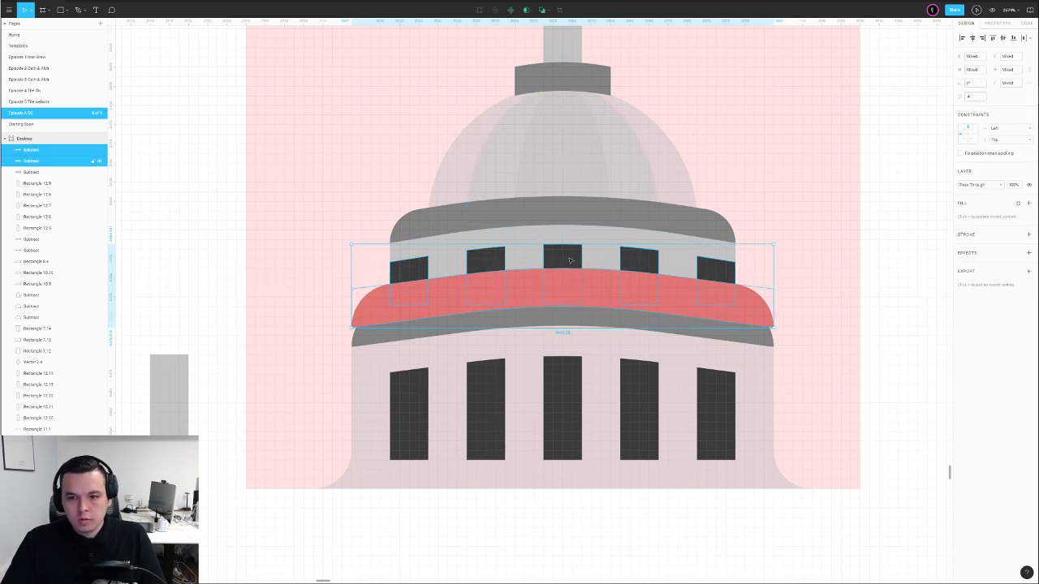
click(544, 10)
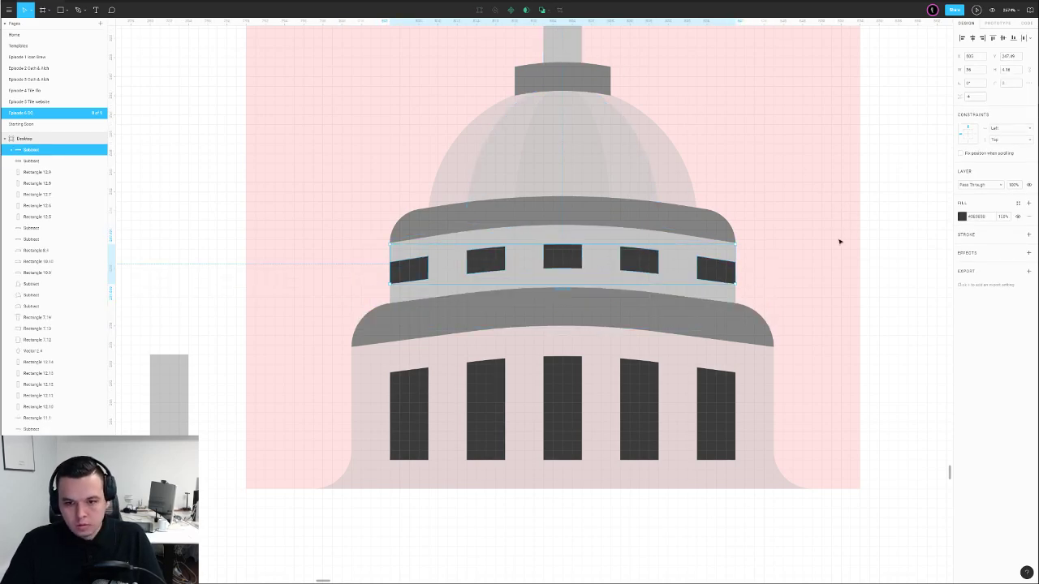
Undo the last subtraction, move the light red cutter at 50% opacity over the windows, and subtract it
key(ctrl+z)
scroll(876, 242, down, 4)
drag(898, 238, 613, 251)
click(638, 240)
scroll(649, 241, down, 5)
scroll(576, 250, up, 5)
click(497, 285)
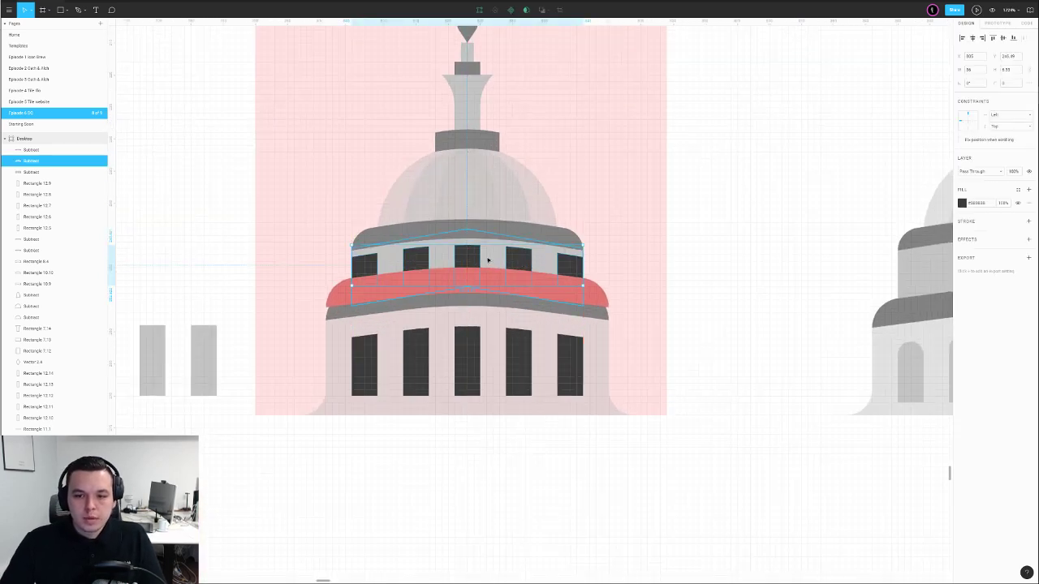
drag(500, 278, 517, 263)
key(Down)
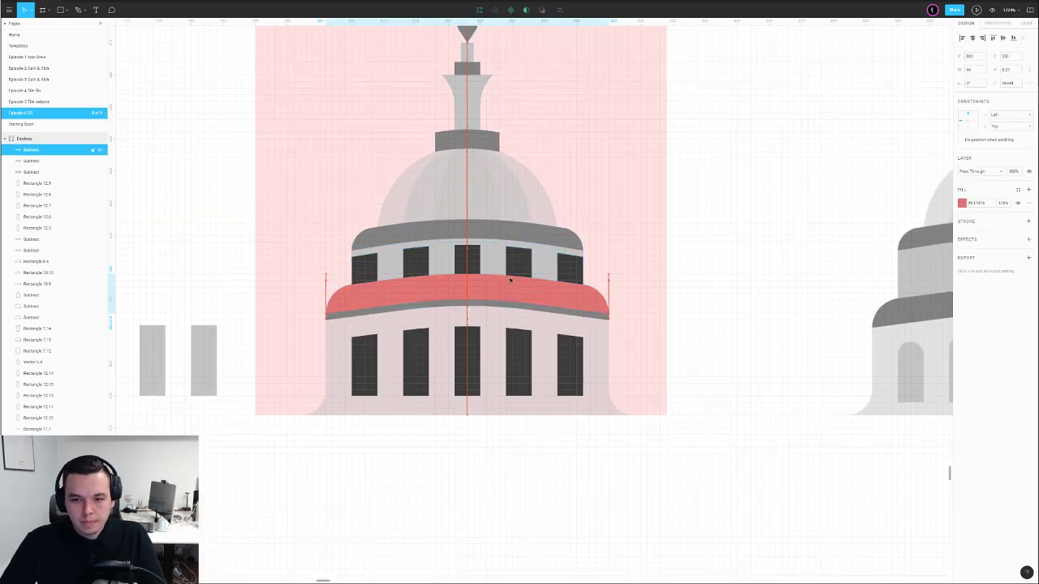
key(5)
shift+click(516, 263)
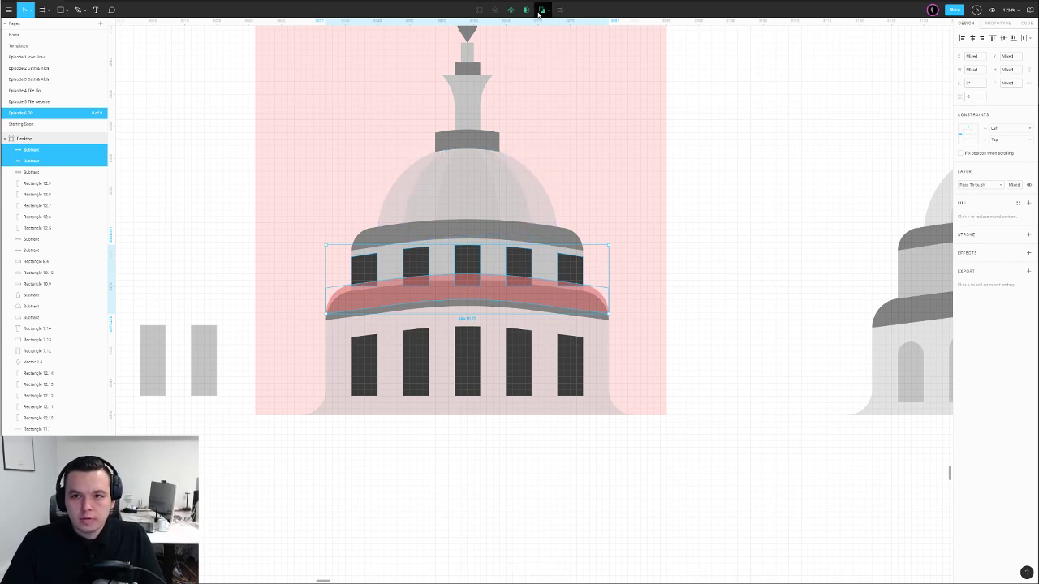
click(539, 12)
Flatten the trimmed windows and nudge the outer windows' side edges inward to narrow them
key(ctrl+e)
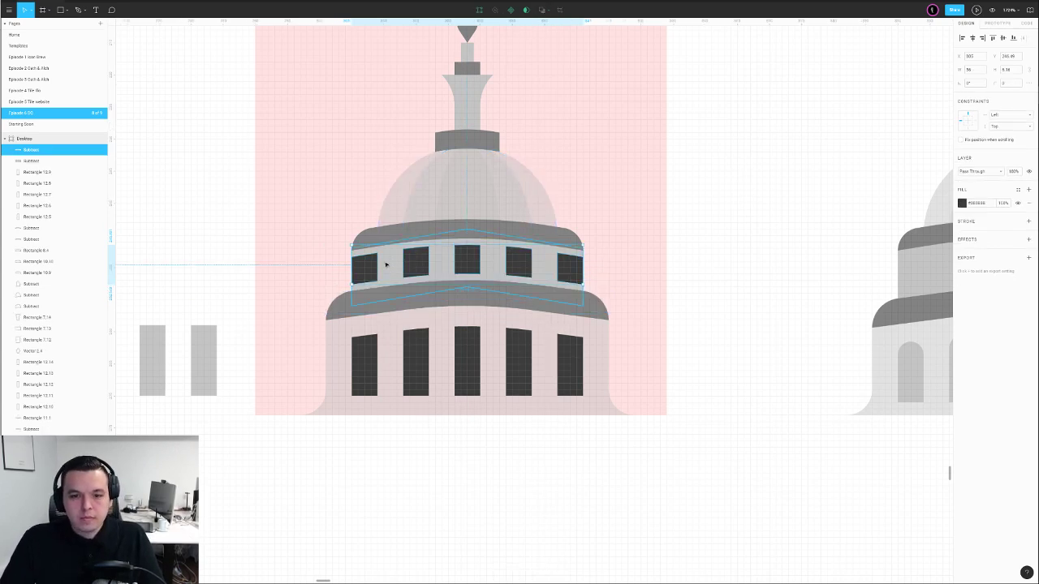
scroll(384, 263, up, 2)
double_click(354, 278)
drag(301, 223, 340, 322)
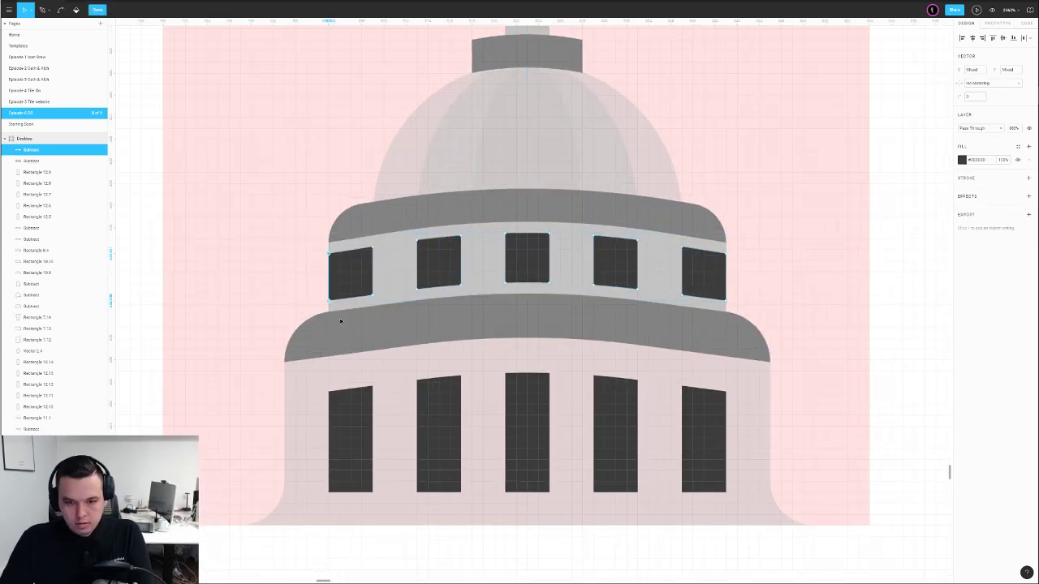
key(Right)
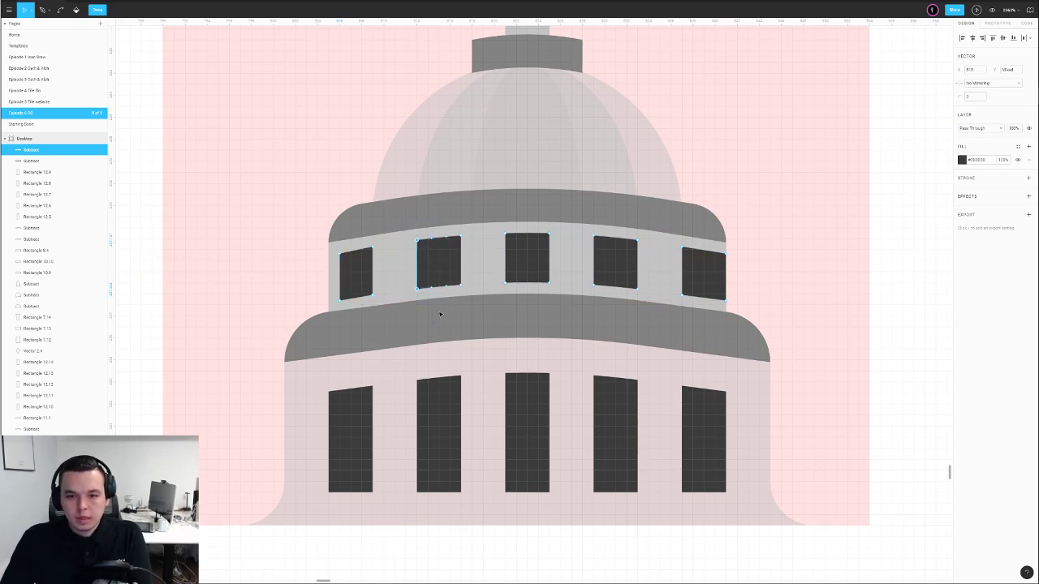
key(Right)
drag(641, 229, 617, 300)
key(Left)
drag(777, 227, 691, 279)
key(Left)
Shift the fourth window right and adjust the centre window so all five are evenly spaced
click(625, 269)
key(Right)
key(Right)
key(Right)
key(Right)
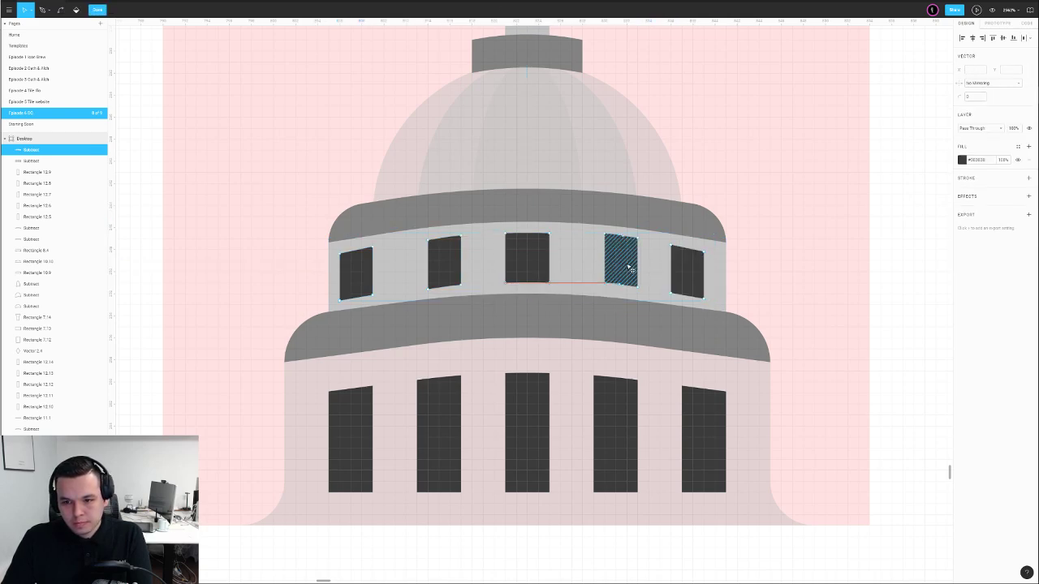
shift+click(541, 268)
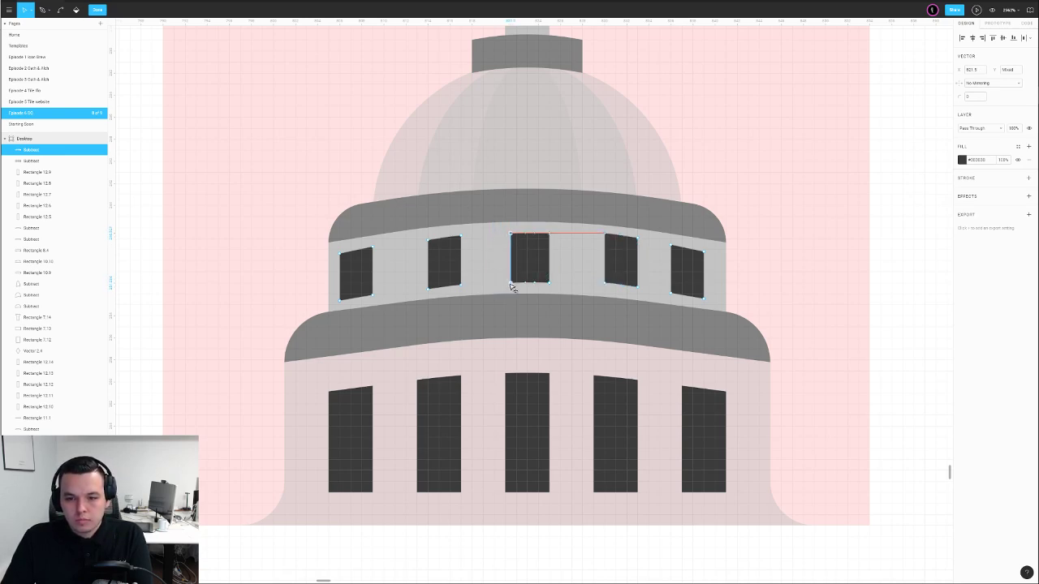
drag(574, 218, 540, 290)
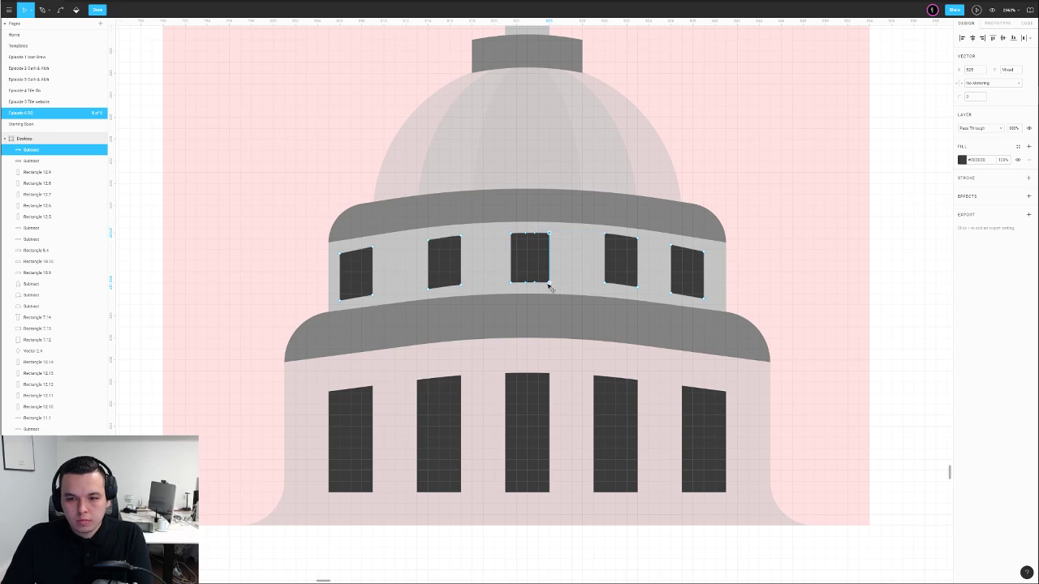
click(548, 282)
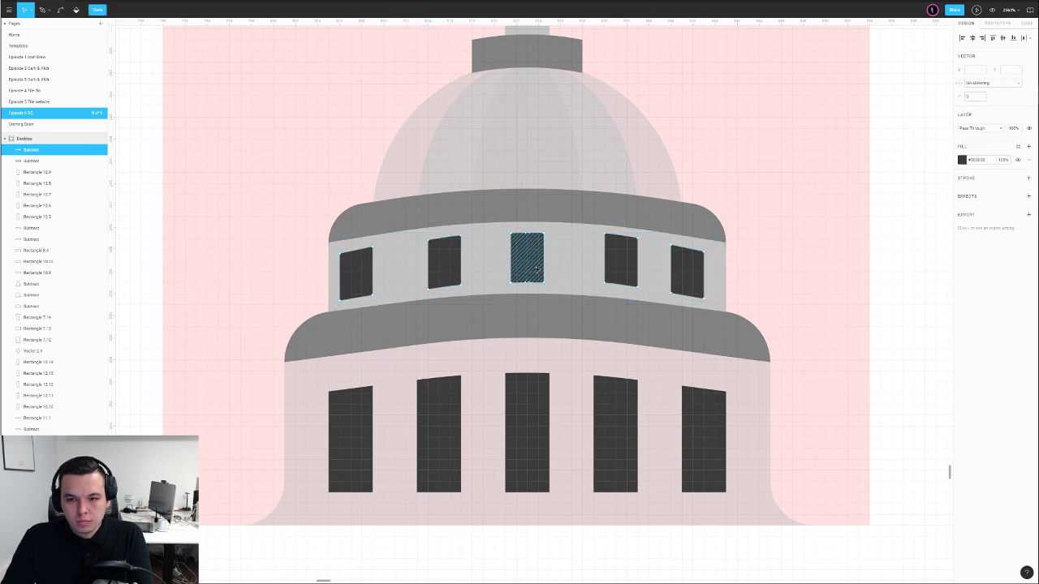
key(Escape)
scroll(536, 269, down, 8)
Delete the old windows shape from the upper band
click(712, 257)
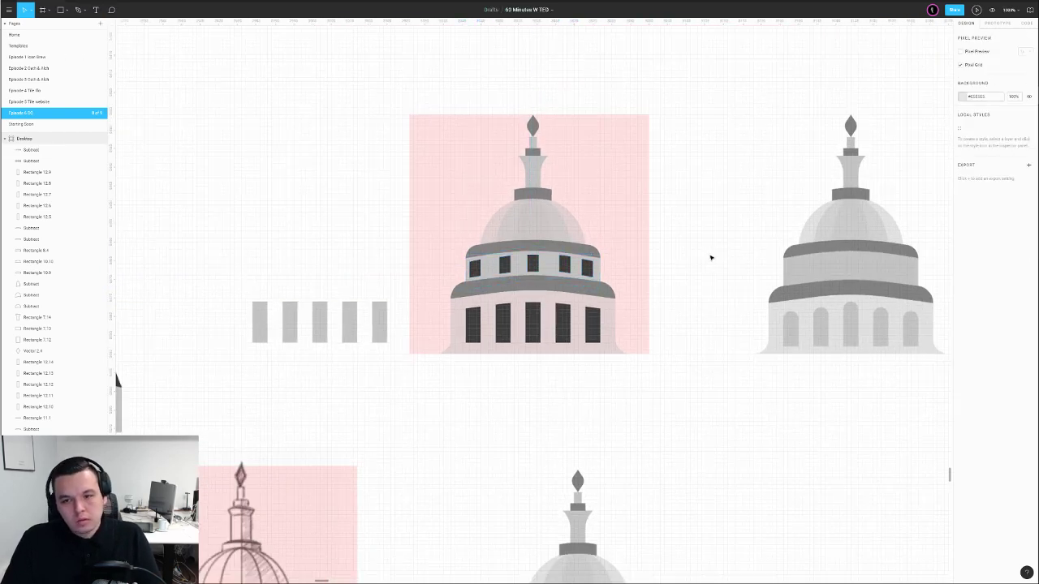
click(564, 266)
key(Delete)
scroll(497, 266, up, 5)
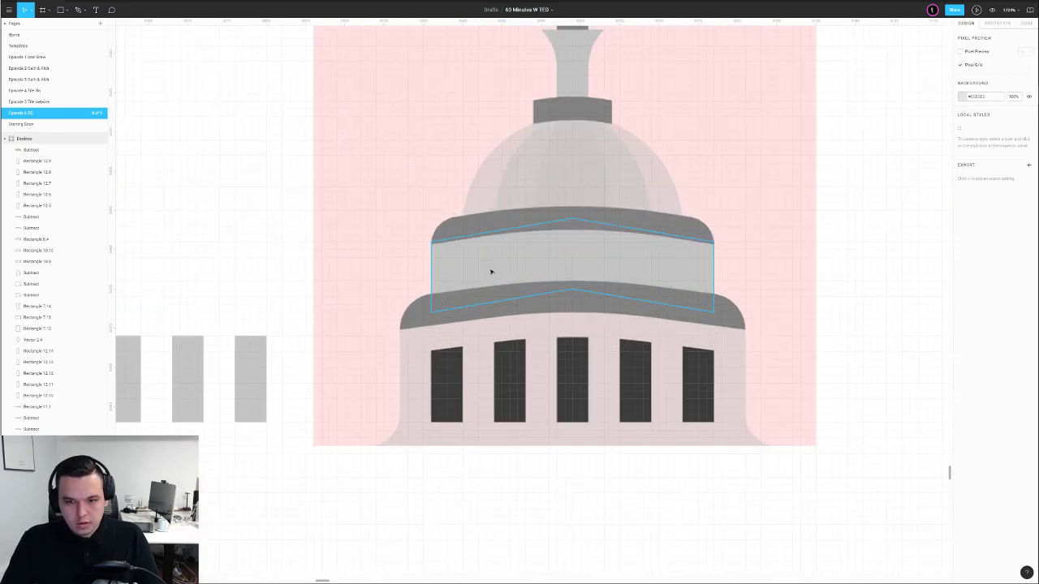
Draw a small rectangle on the upper band, give it the dark window fill and slant it
key(r)
drag(437, 255, 456, 287)
key(i)
click(442, 378)
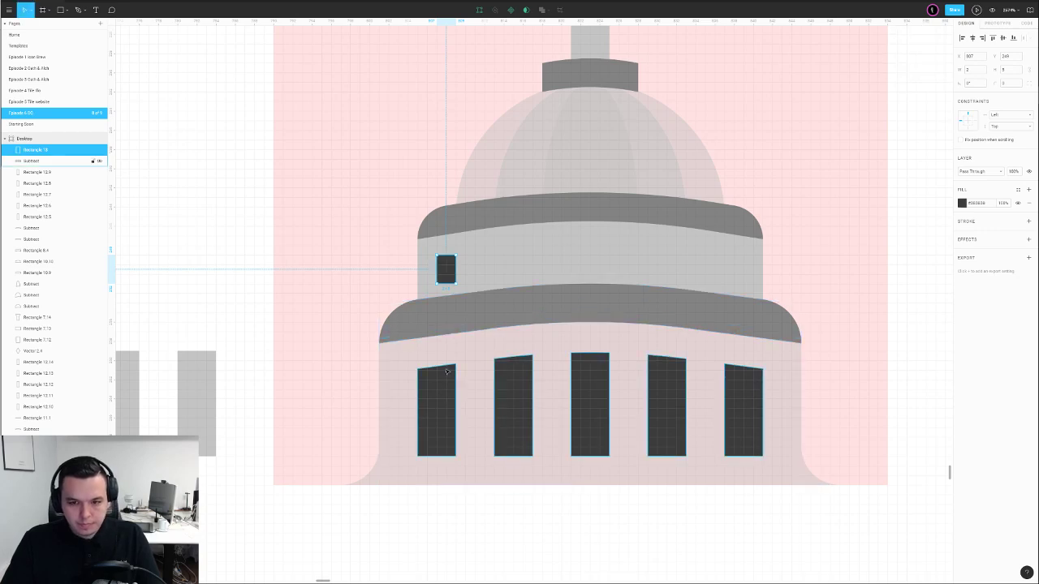
key(Return)
click(455, 284)
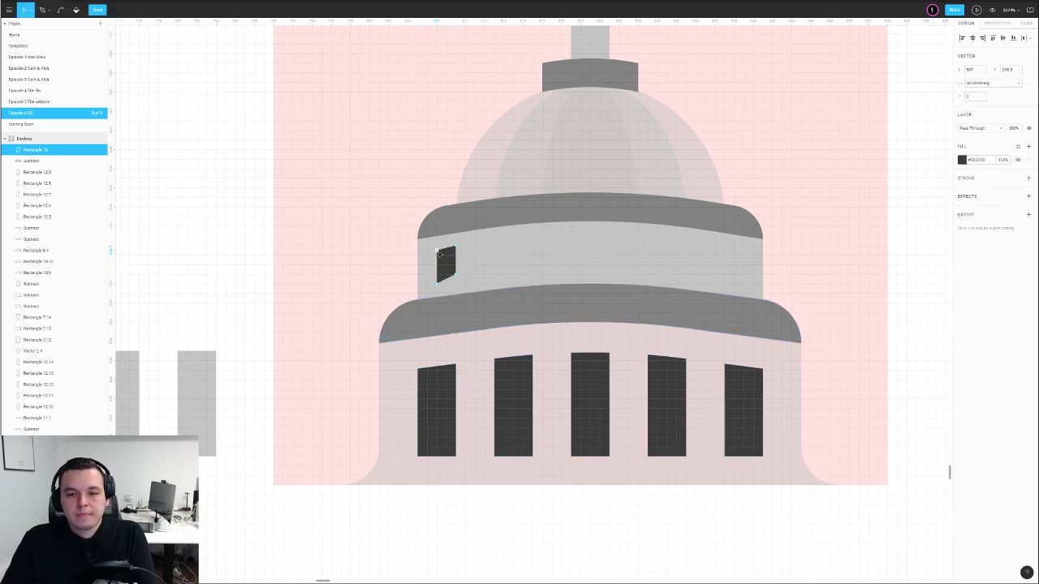
click(267, 236)
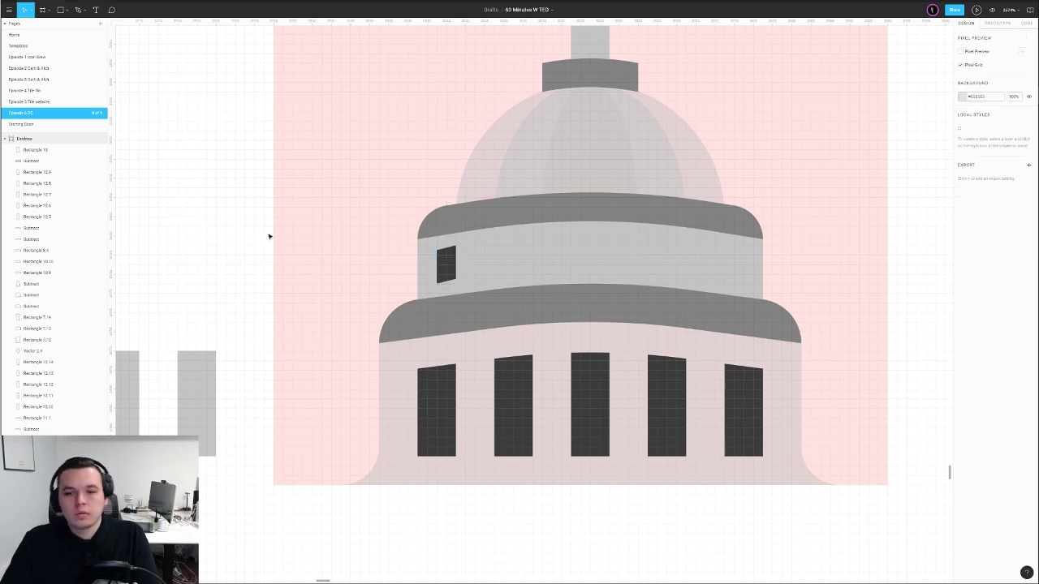
Duplicate the small dark window twice and spread the copies across the upper band
click(443, 270)
key(ctrl+c)
key(ctrl+v)
key(shift+Right)
key(shift+Right)
key(shift+Right)
key(Escape)
click(449, 268)
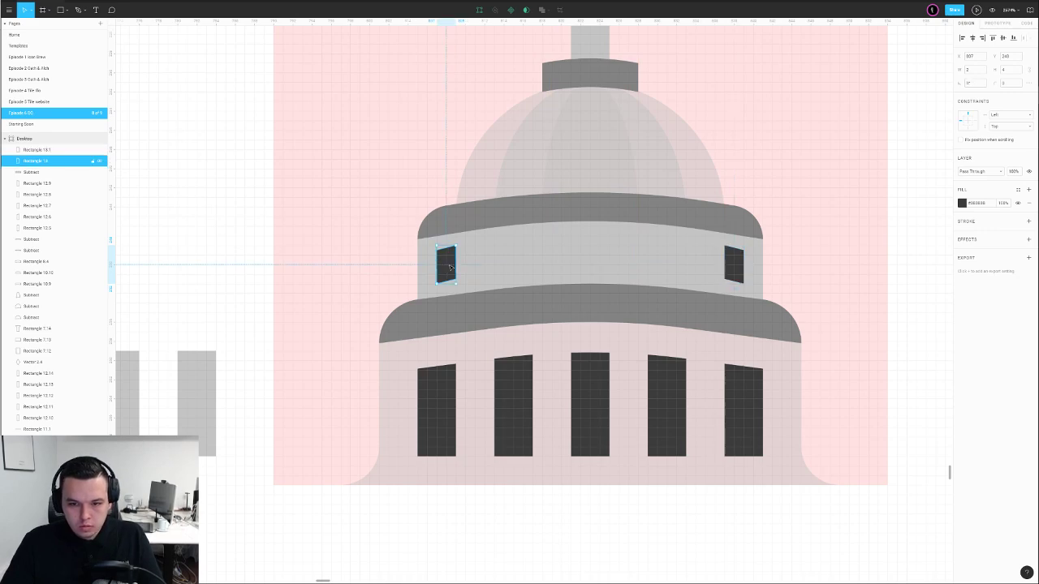
key(ctrl+v)
key(shift+Left)
key(shift+Left)
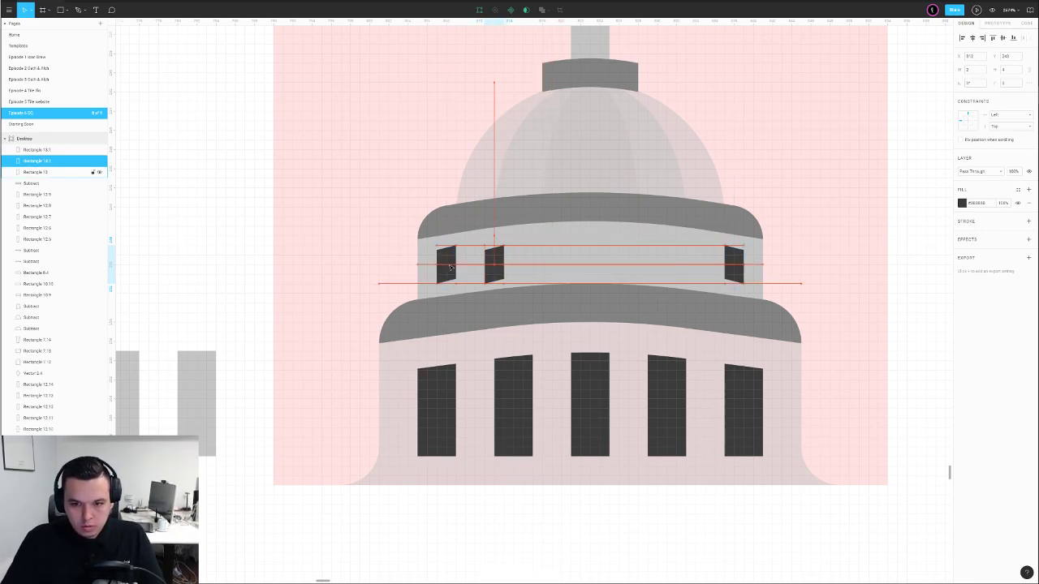
double_click(488, 273)
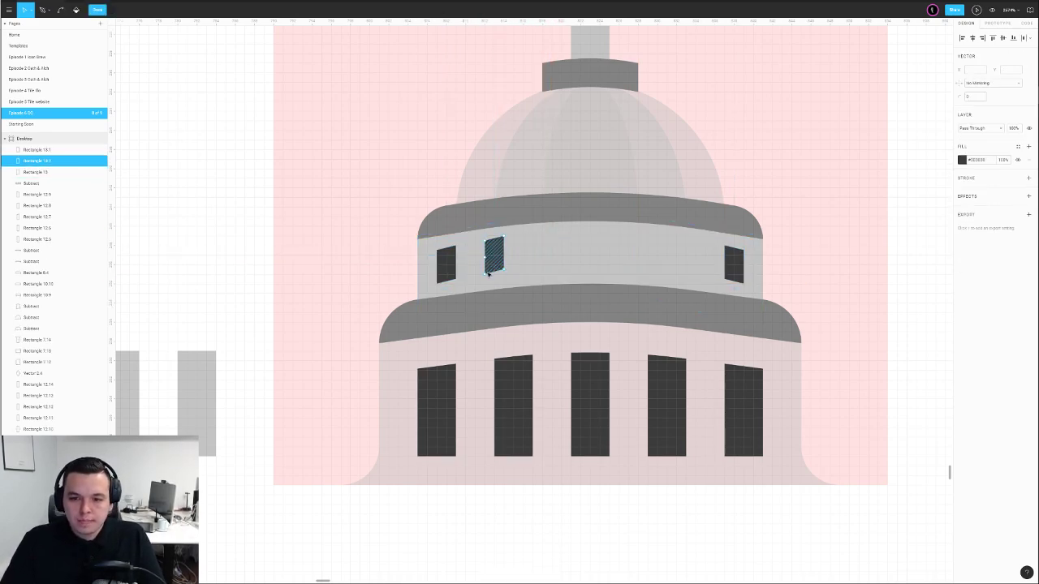
key(Escape)
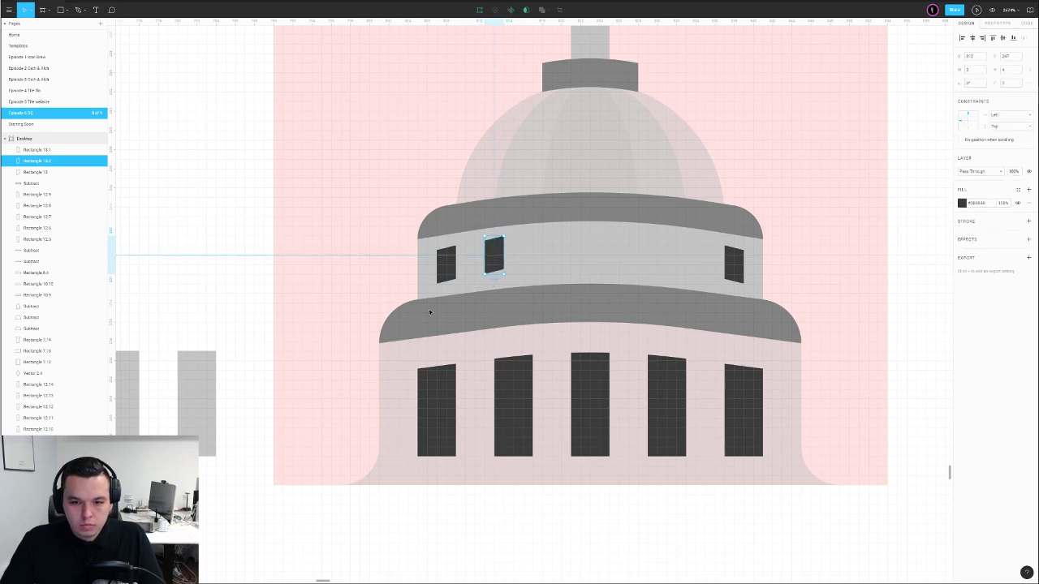
click(455, 308)
Fill the lower dome band with #FF6868 at 30% opacity and nudge it up slightly
click(964, 202)
click(918, 211)
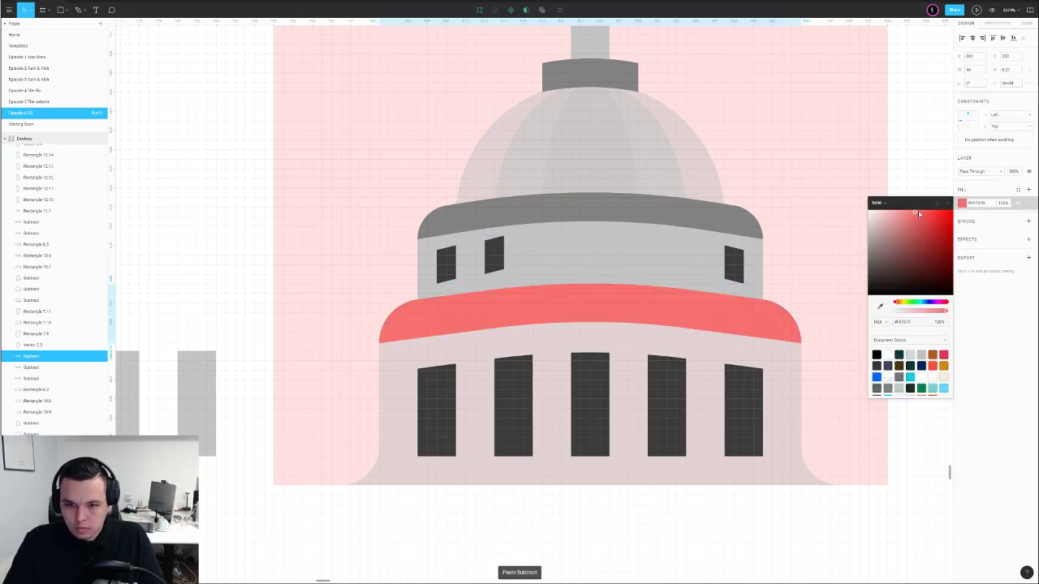
key(3)
key(Up)
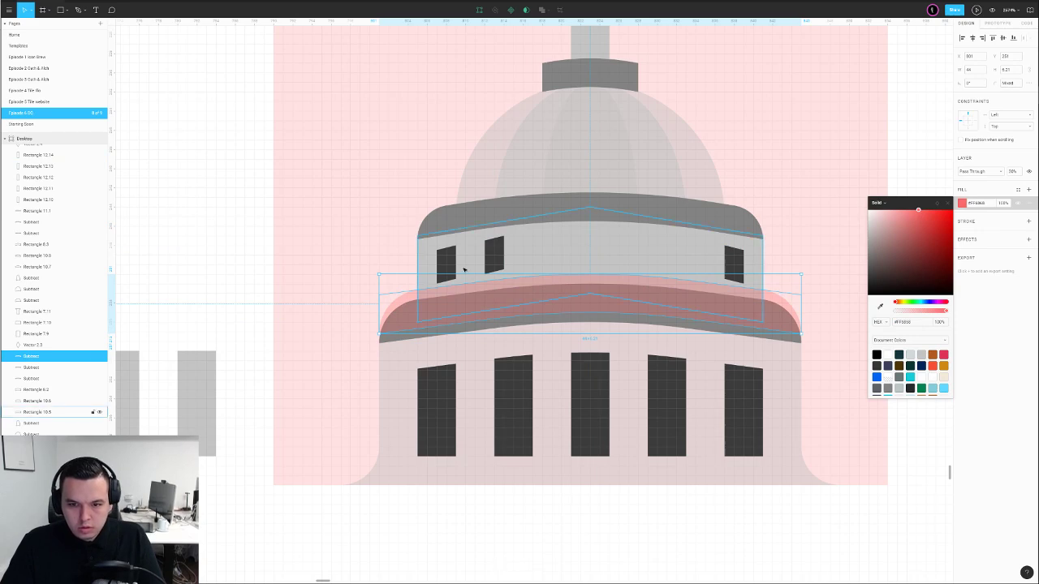
drag(592, 288, 592, 215)
key(Delete)
Paste a copy of the upper band, fill it red at 50% opacity, and shift it down
click(590, 215)
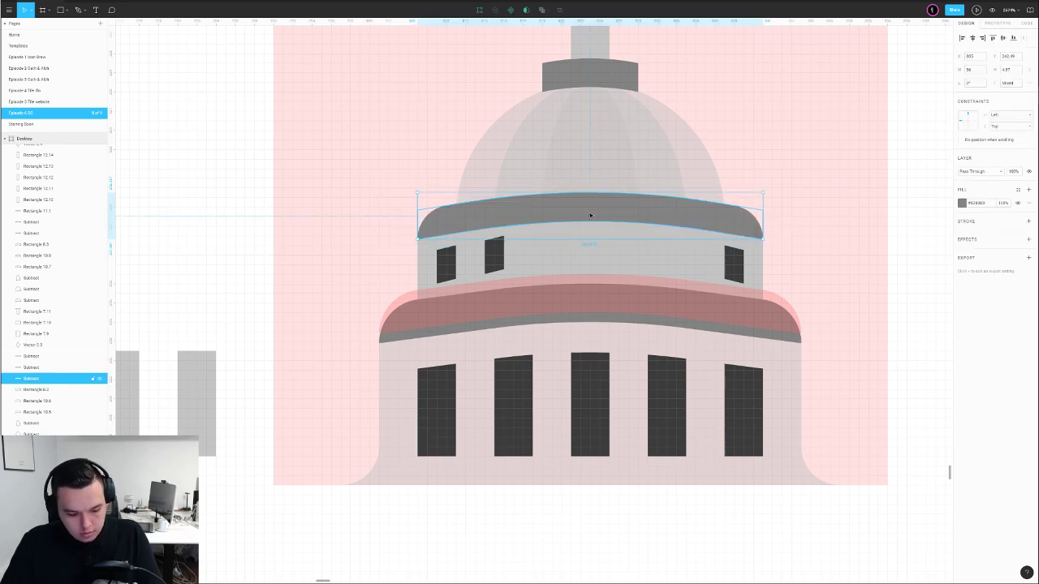
key(ctrl+c)
key(ctrl+v)
click(962, 203)
click(944, 211)
key(5)
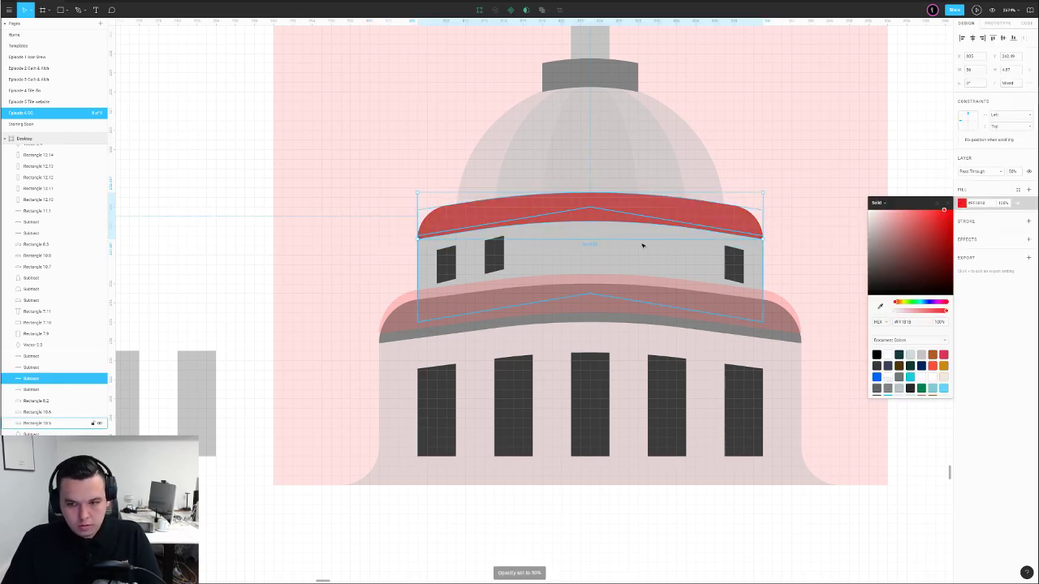
drag(606, 209, 609, 217)
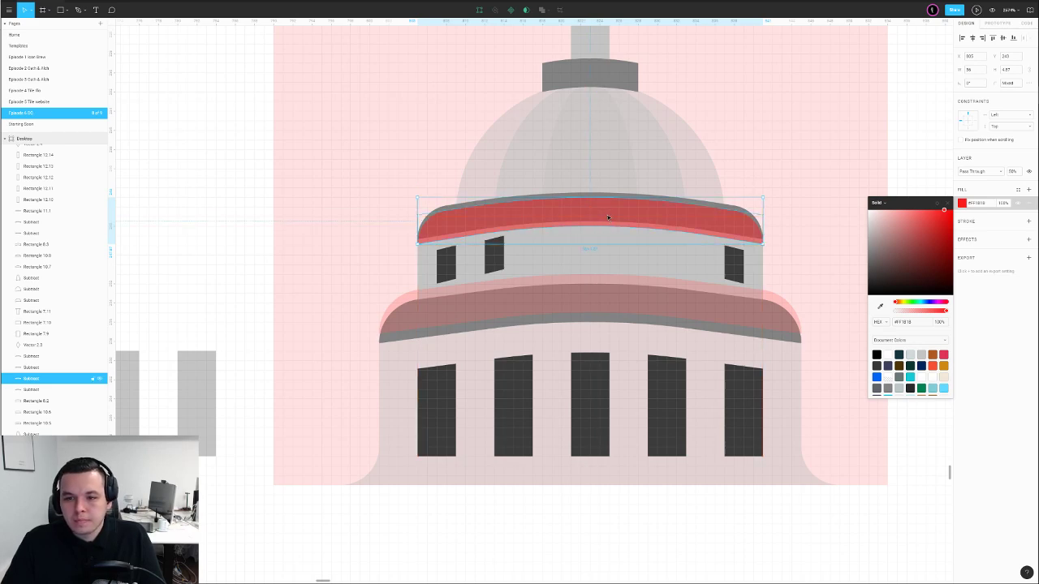
Edit the red upper-band copy's vertices, moving its points to fit the band
key(Return)
drag(336, 174, 824, 277)
scroll(716, 245, up, 2)
drag(776, 245, 779, 256)
drag(789, 214, 362, 227)
shift+click(775, 215)
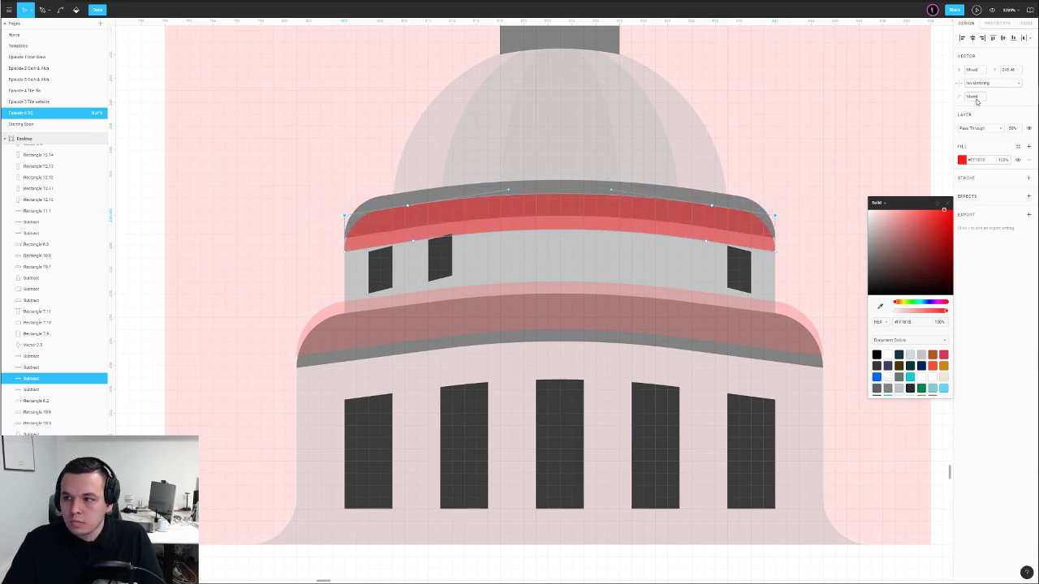
click(975, 98)
key(Escape)
Raise the top edge of the red upper-band copy further
double_click(705, 216)
drag(281, 164, 450, 230)
drag(667, 157, 846, 225)
key(Up)
key(Up)
scroll(821, 228, down, 5)
drag(929, 216, 834, 223)
key(Escape)
key(Escape)
key(Escape)
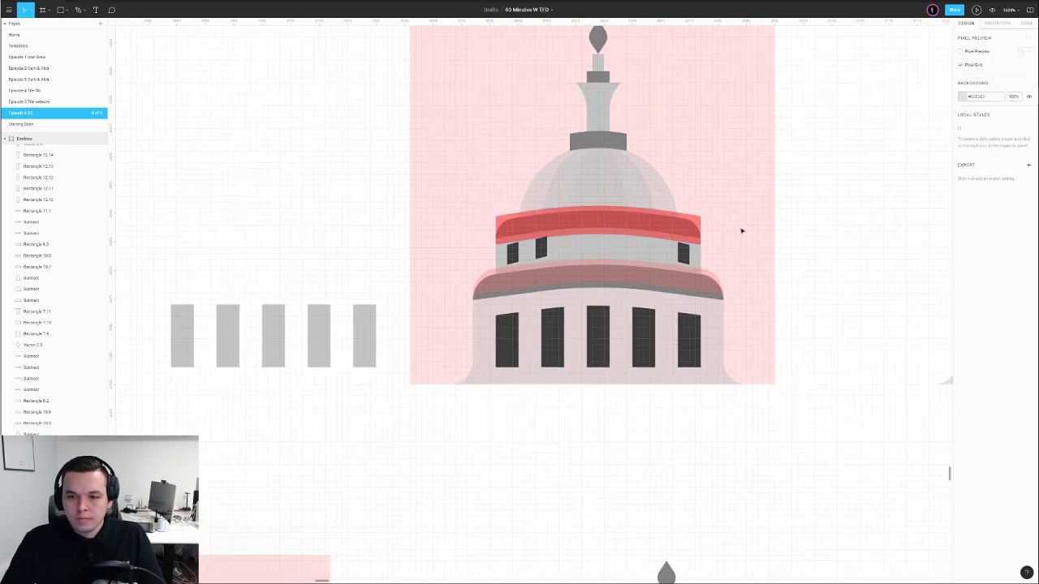
scroll(658, 241, down, 1)
scroll(613, 247, up, 8)
Make the two left windows taller by raising and lowering their edges
double_click(437, 246)
drag(406, 198, 498, 230)
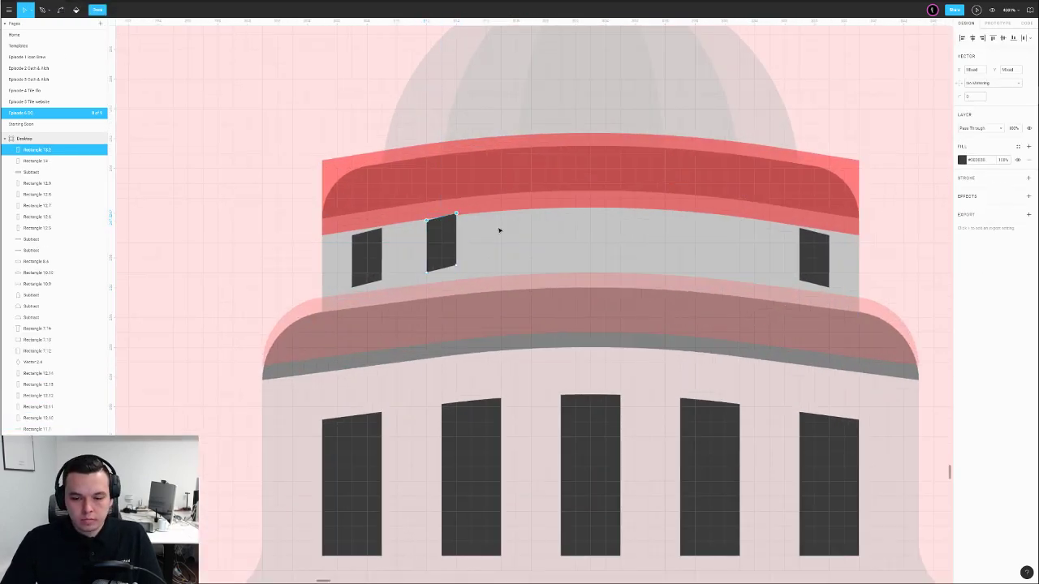
key(Up)
drag(400, 253, 474, 288)
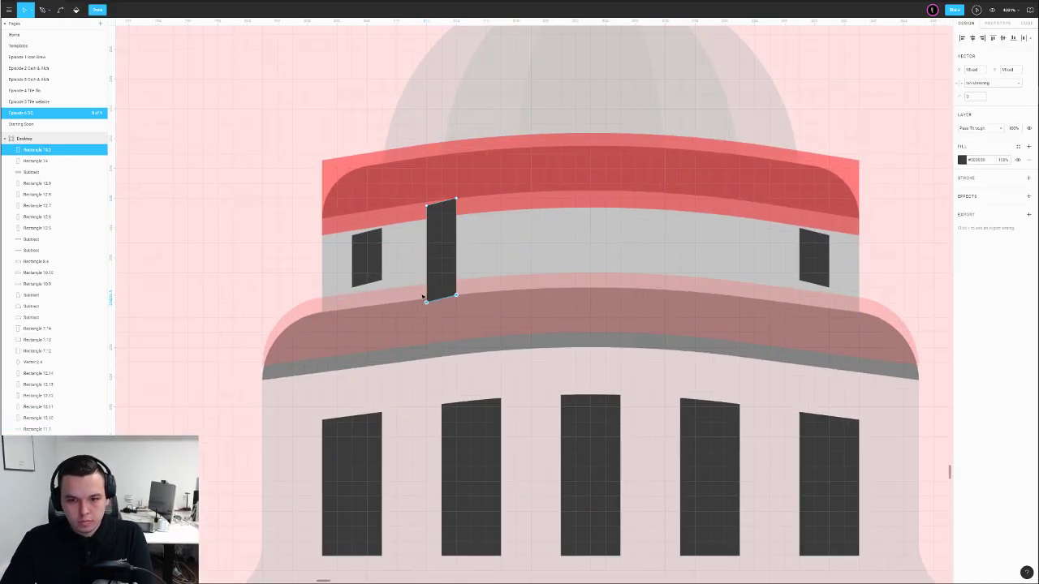
key(Escape)
double_click(368, 254)
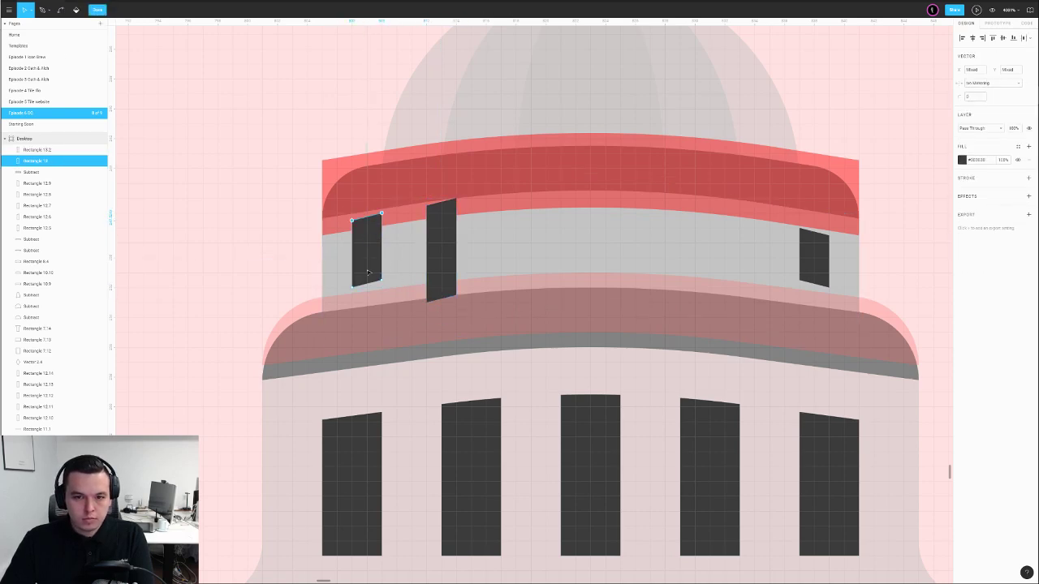
drag(302, 262, 436, 308)
key(Down)
key(Escape)
Alt-drag a copy of the inner-left window to the band's centre and level its edges
click(445, 260)
drag(445, 260, 600, 255)
double_click(599, 255)
key(ctrl+a)
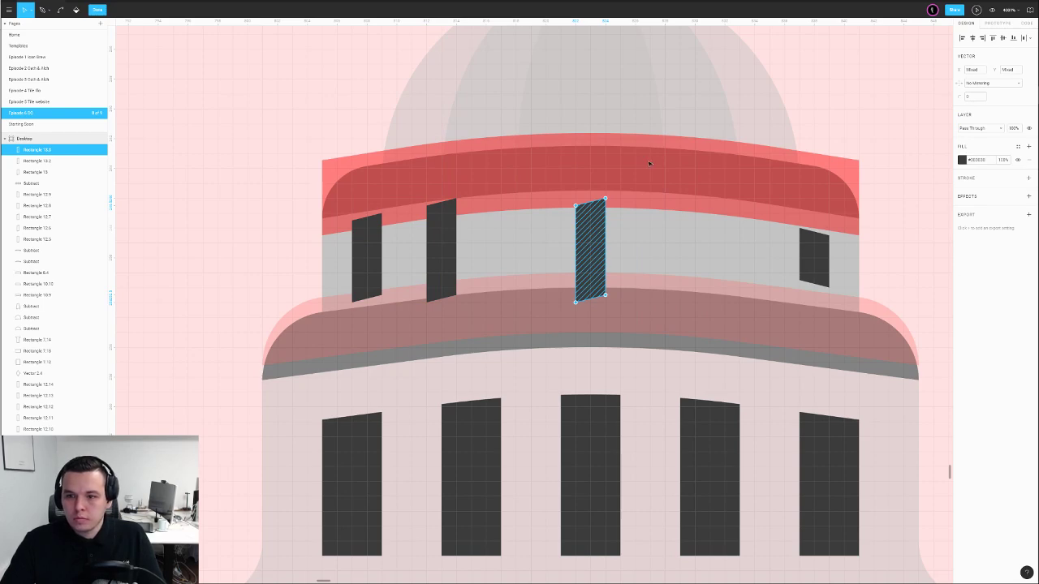
drag(650, 175, 567, 223)
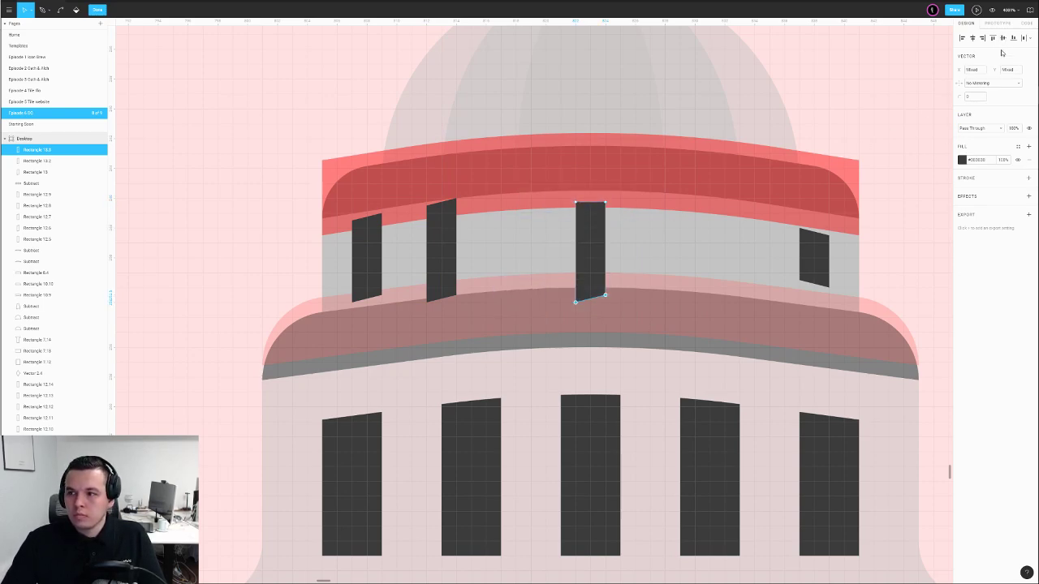
click(1002, 40)
scroll(761, 165, down, 3)
drag(941, 134, 807, 188)
key(Escape)
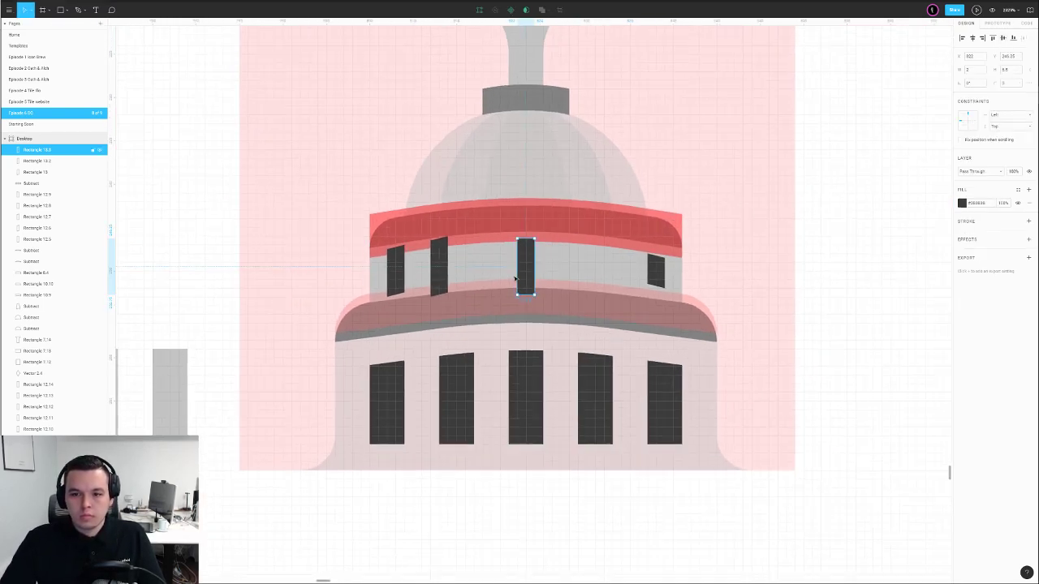
Nudge the centre window up and delete the other three small windows
shift+click(559, 267)
click(526, 268)
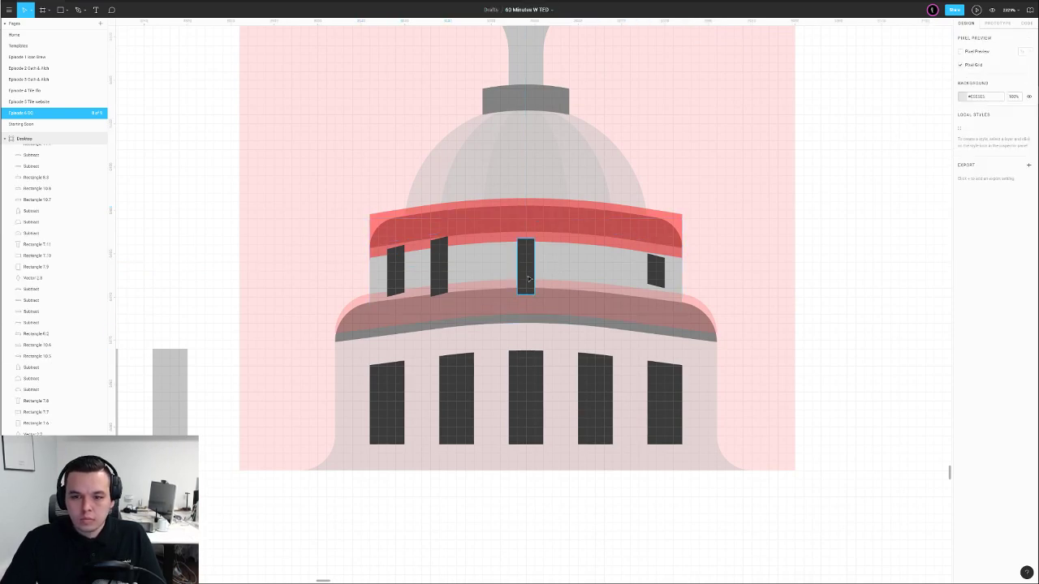
drag(527, 269, 528, 266)
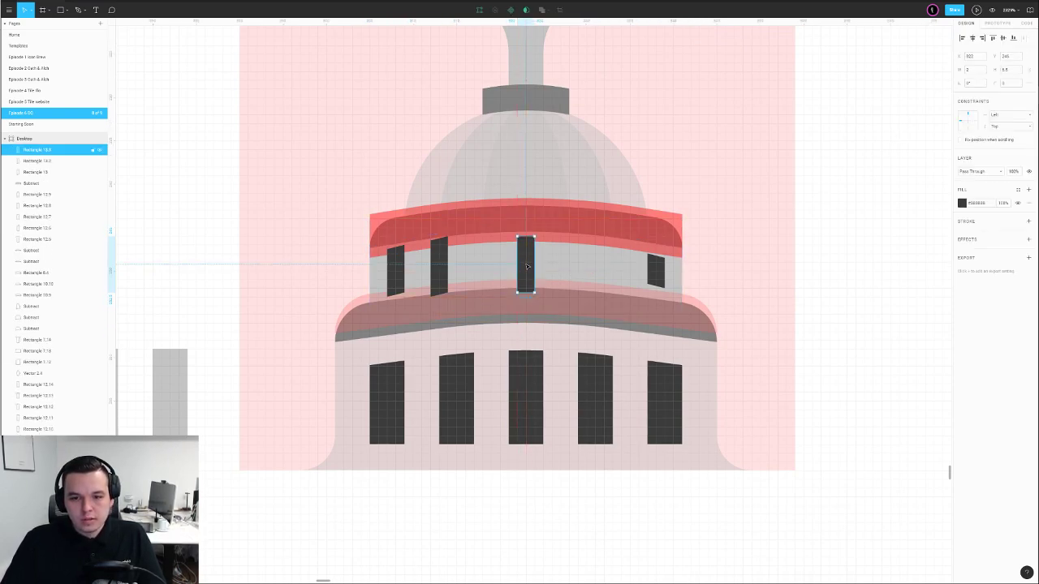
click(437, 264)
key(Delete)
click(395, 270)
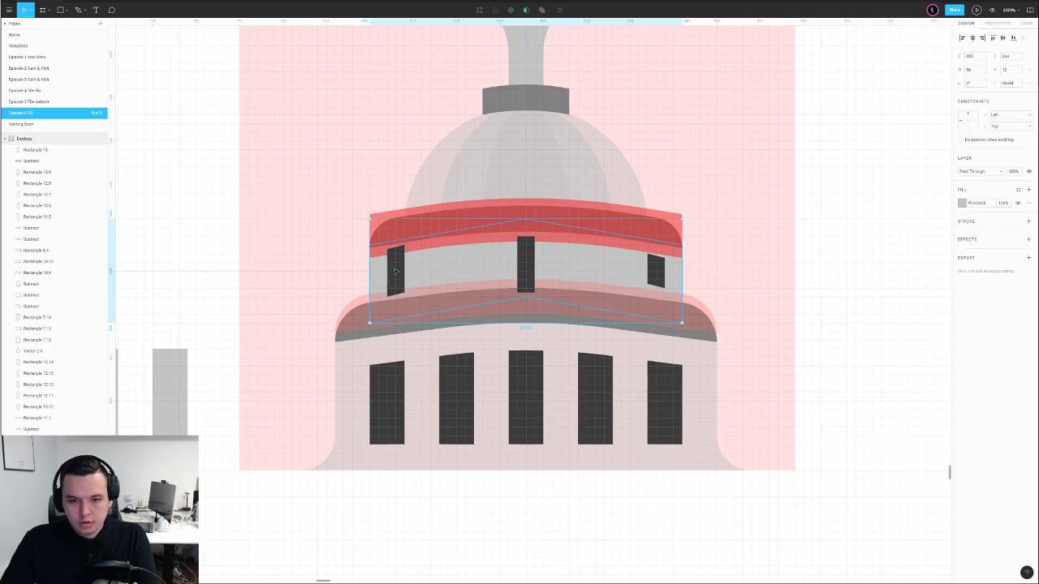
key(Delete)
click(656, 271)
key(Delete)
Duplicate the centre window leftward and space the four windows evenly
drag(516, 278, 399, 280)
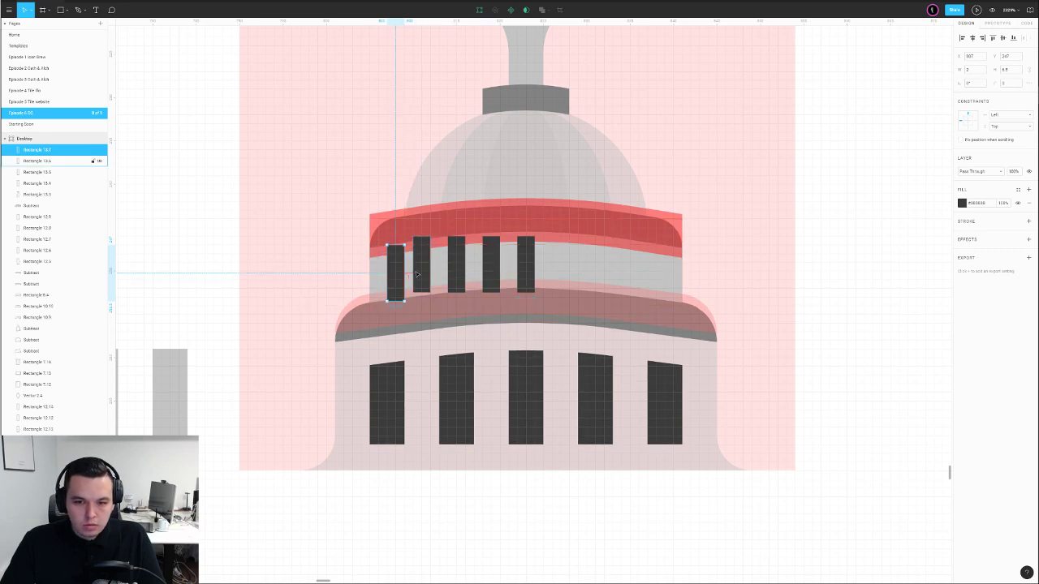
click(419, 277)
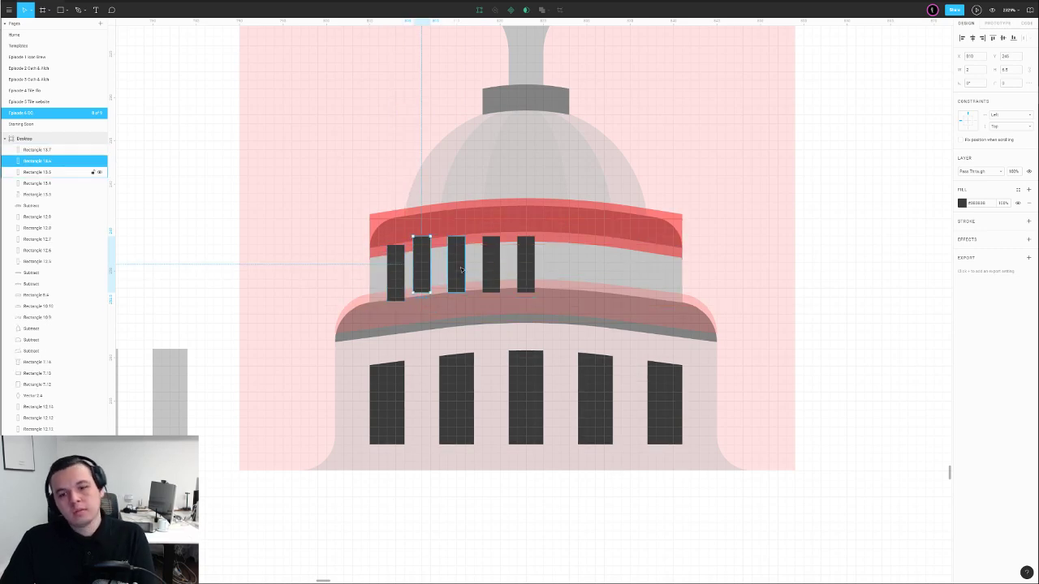
key(Delete)
drag(459, 273, 449, 278)
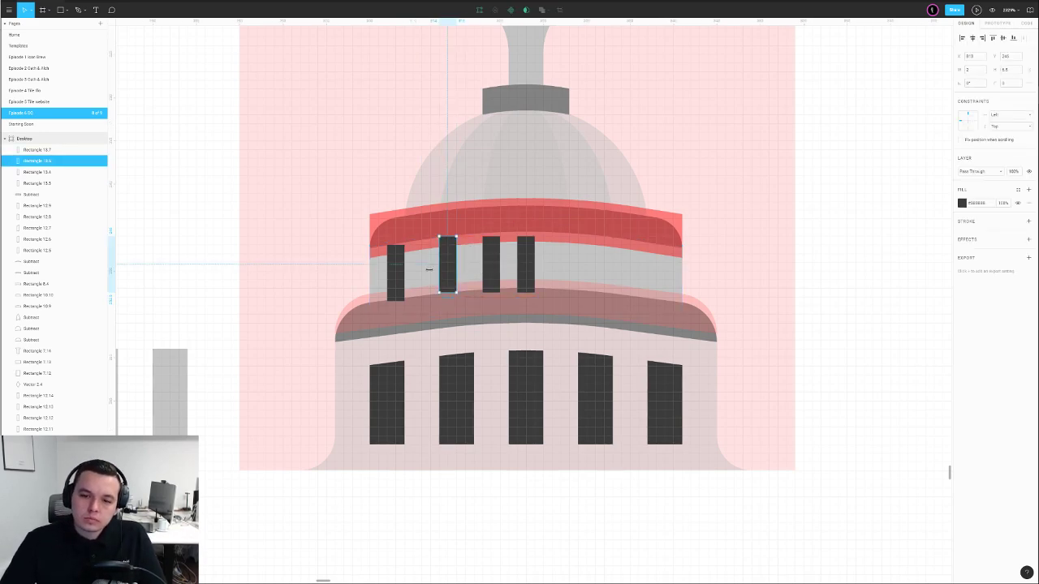
shift+click(395, 272)
shift+click(491, 263)
shift+click(525, 264)
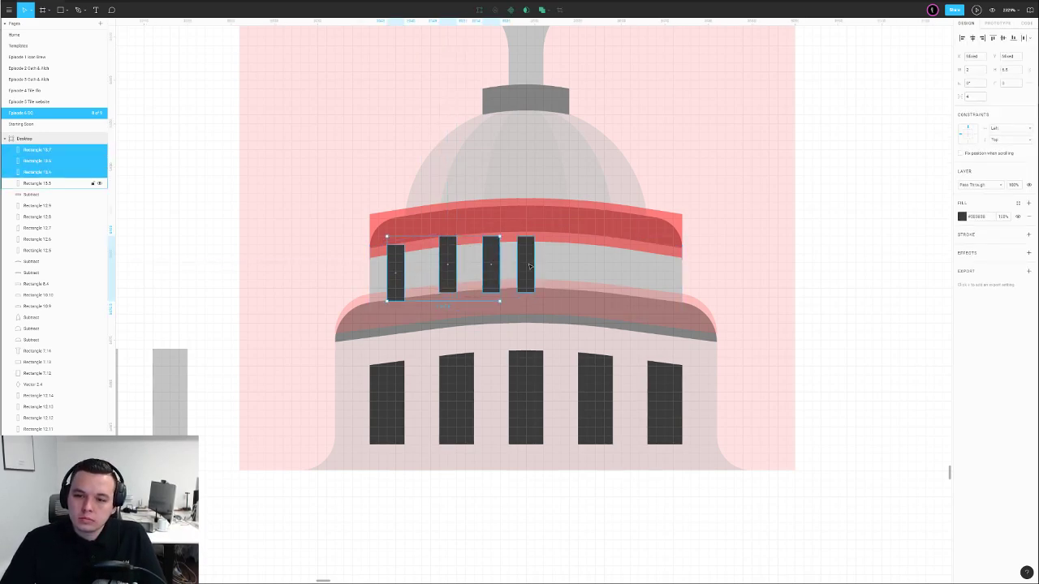
click(1026, 38)
Mirror the three left windows to the right by pasting in place, flipping, and nudging
click(900, 99)
click(483, 275)
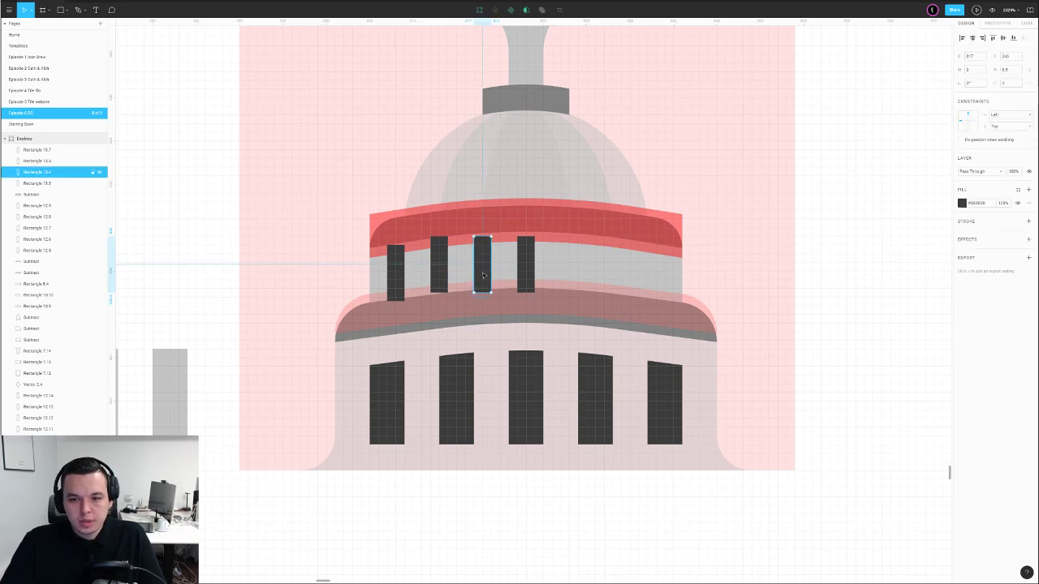
click(440, 273)
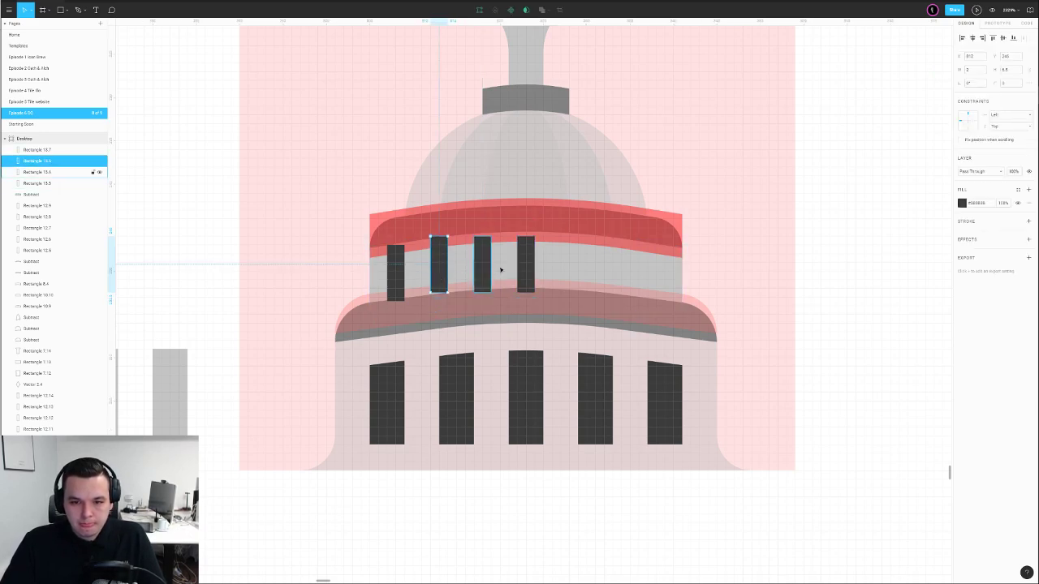
click(399, 279)
shift+click(442, 272)
shift+click(499, 268)
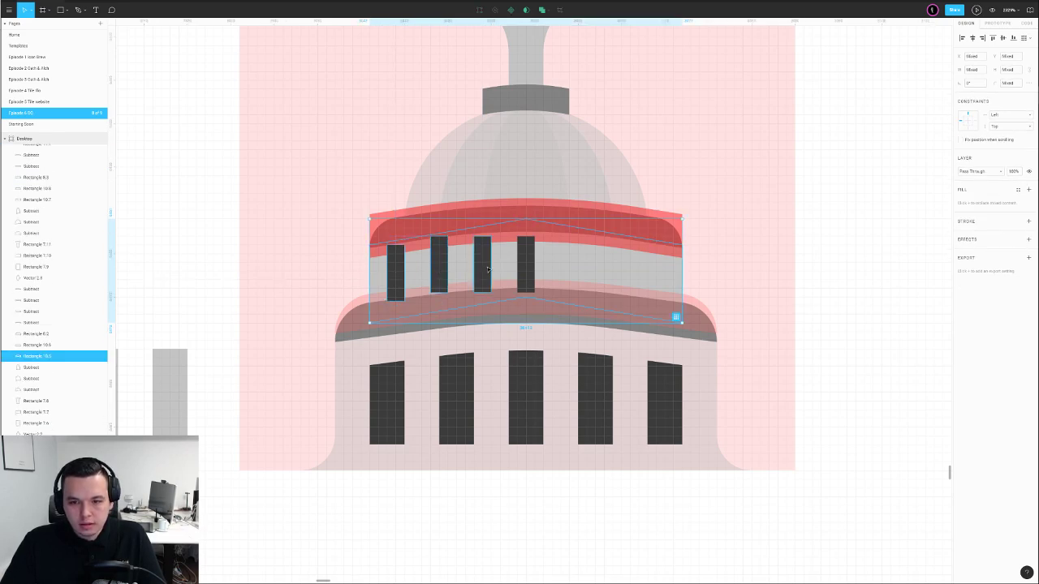
shift+click(488, 269)
click(485, 269)
shift+click(440, 272)
shift+click(395, 274)
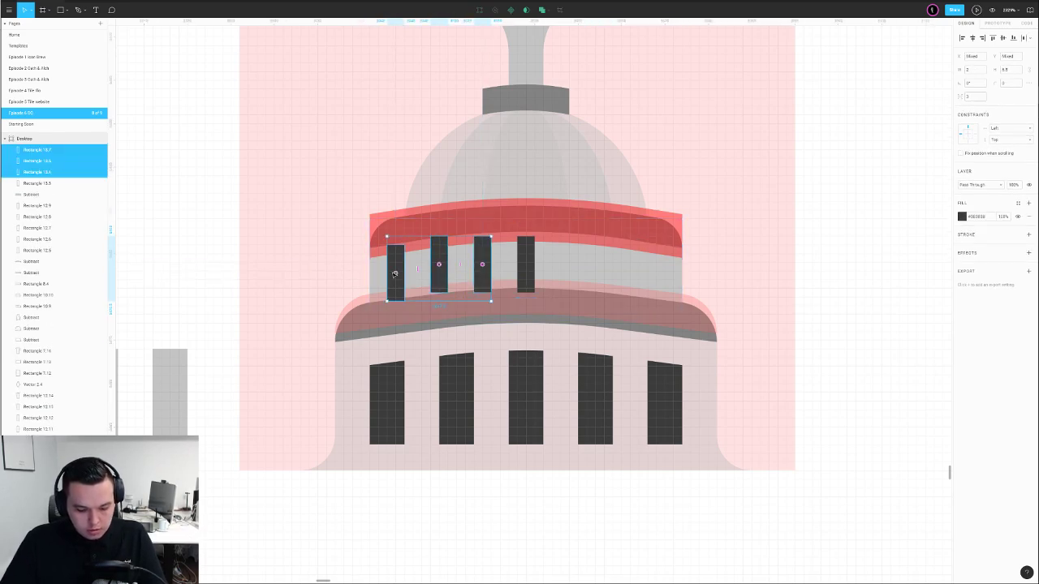
key(ctrl+c)
key(ctrl+v)
key(shift+h)
key(shift+Right)
key(shift+Right)
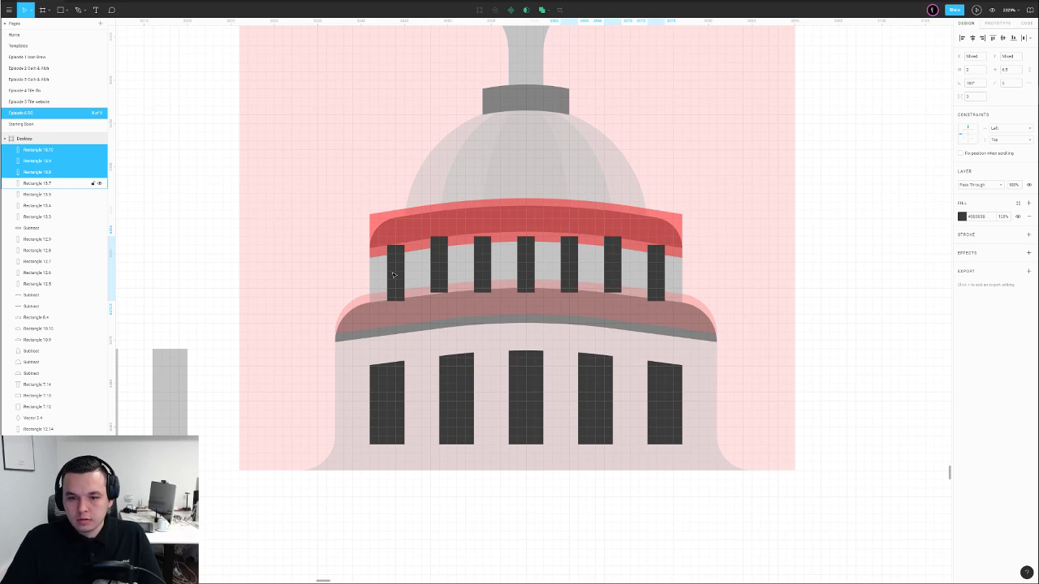
Select all seven drum windows and Union them into one shape
scroll(432, 261, down, 2)
click(672, 235)
click(563, 267)
shift+click(538, 265)
shift+click(513, 267)
shift+click(498, 267)
shift+click(488, 268)
click(463, 266)
shift+click(437, 268)
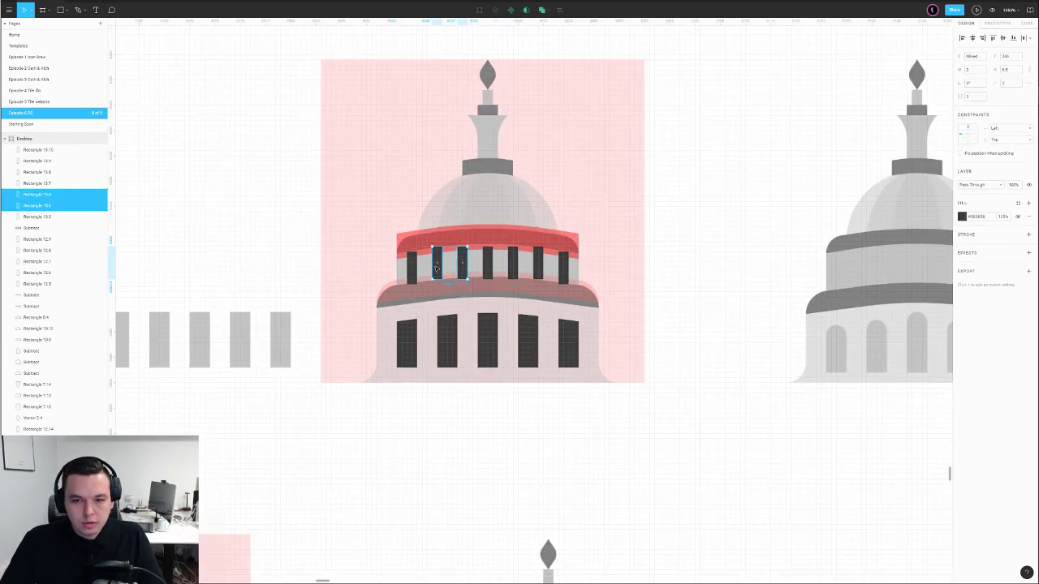
shift+click(412, 266)
shift+click(513, 268)
shift+click(488, 267)
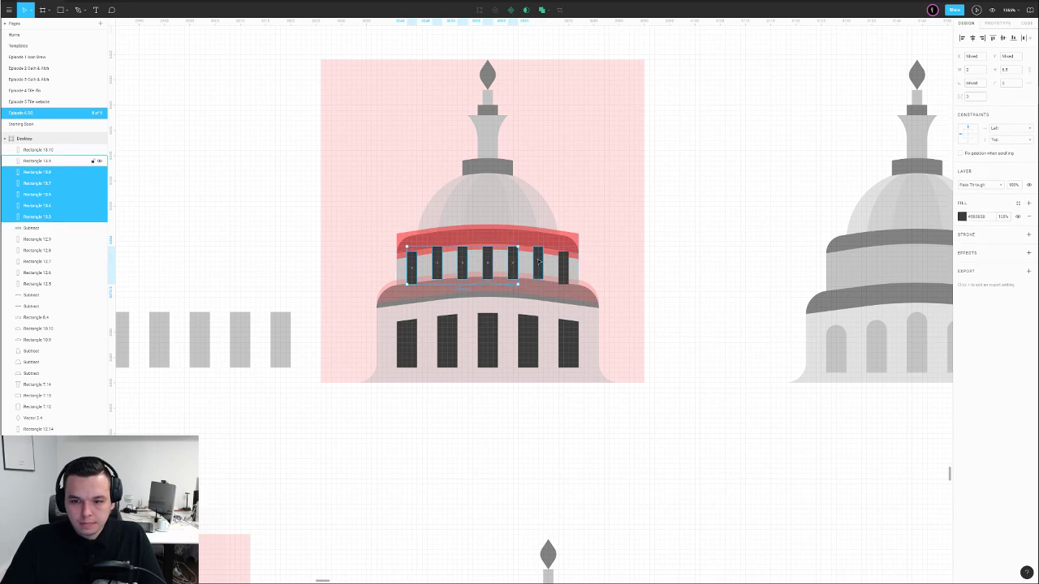
click(571, 266)
key(Return)
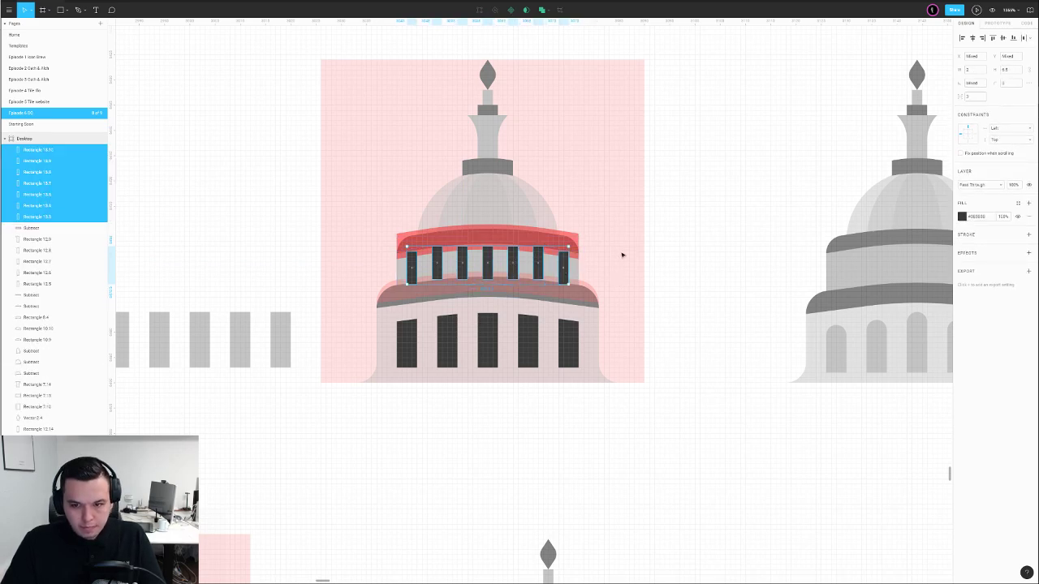
click(542, 11)
Bring both band shapes to the top and apply Subtract to cut out the windows
click(650, 241)
click(549, 242)
shift+click(536, 288)
key(ctrl+])
key(ctrl+])
key(ctrl+])
key(ctrl+])
key(ctrl+])
key(ctrl+])
key(ctrl+])
key(ctrl+])
key(ctrl+])
key(ctrl+])
key(ctrl+])
key(ctrl+])
key(ctrl+])
key(ctrl+])
key(ctrl+])
key(ctrl+])
key(ctrl+])
key(ctrl+])
key(ctrl+])
key(ctrl+])
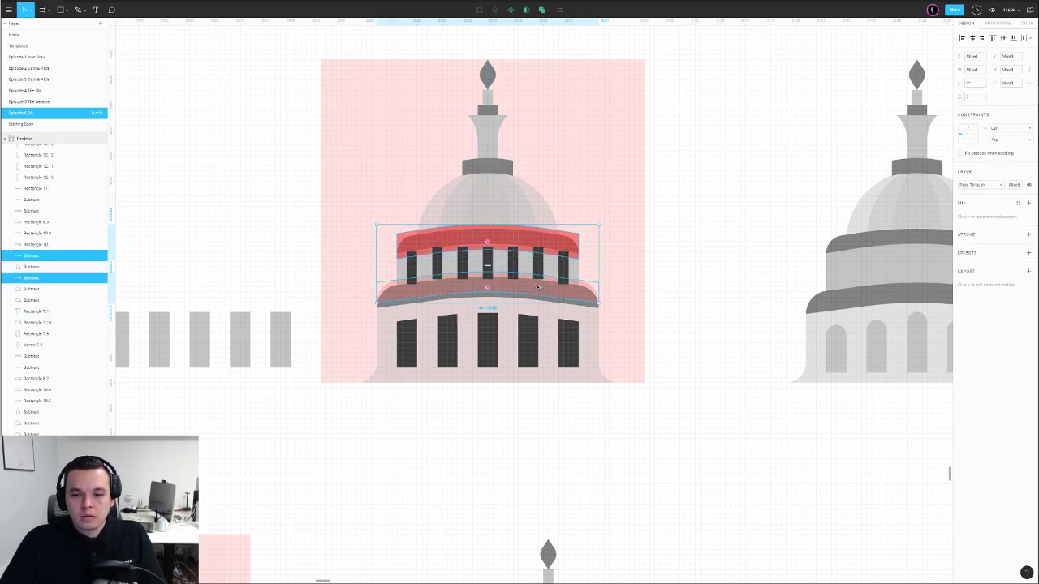
key(ctrl+])
key(ctrl+])
key(ctrl+])
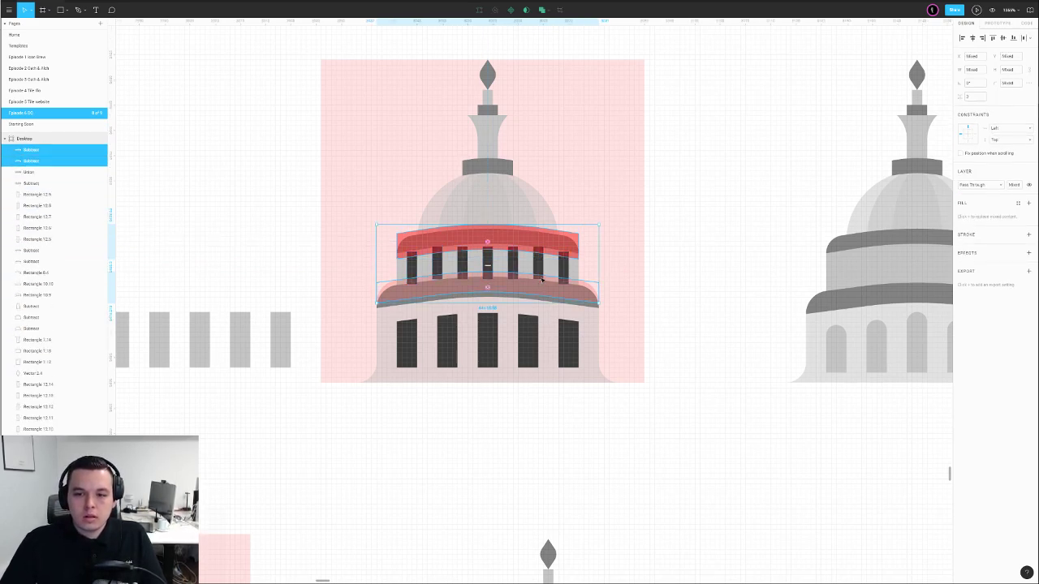
click(548, 10)
click(544, 37)
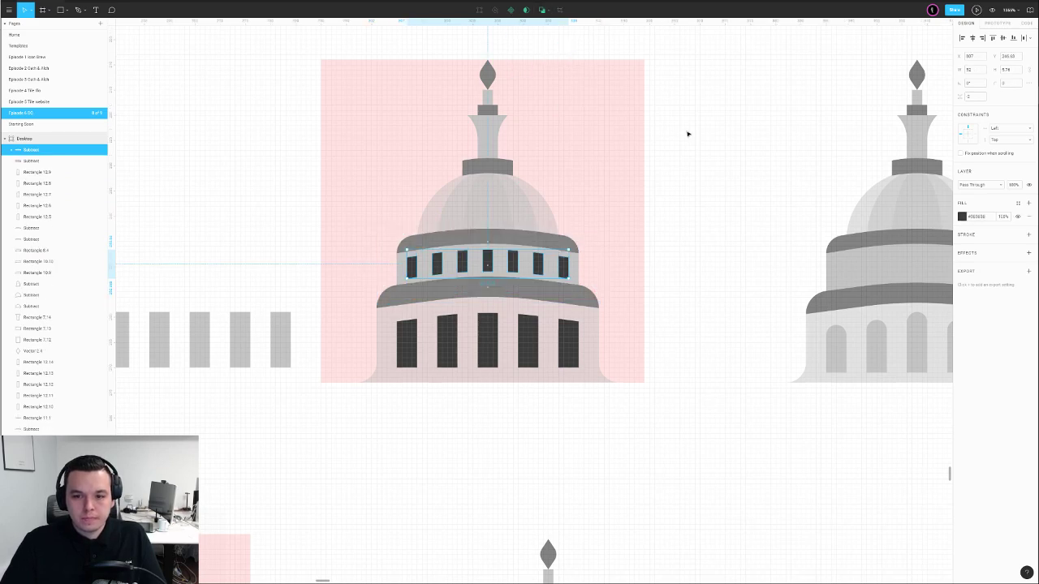
click(638, 240)
click(540, 261)
click(673, 250)
Select the bottom points of the lower windows shape on the capitol icon, then exit point editing
scroll(674, 250, down, 5)
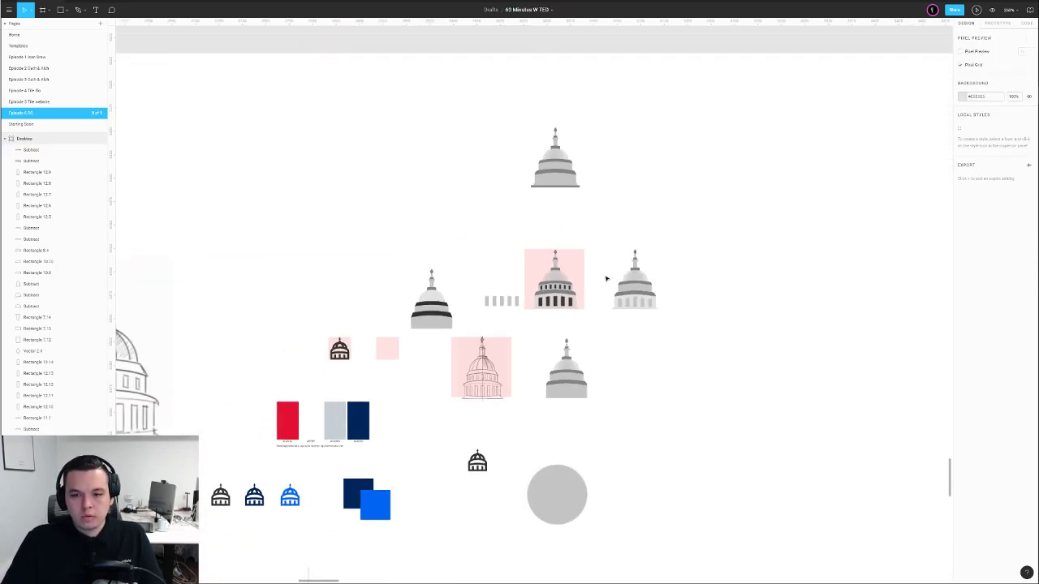
scroll(606, 279, down, 3)
scroll(606, 276, up, 3)
scroll(607, 273, down, 3)
scroll(600, 284, up, 8)
drag(600, 293, 722, 281)
scroll(770, 274, down, 5)
scroll(652, 307, up, 5)
double_click(646, 303)
drag(485, 296, 750, 332)
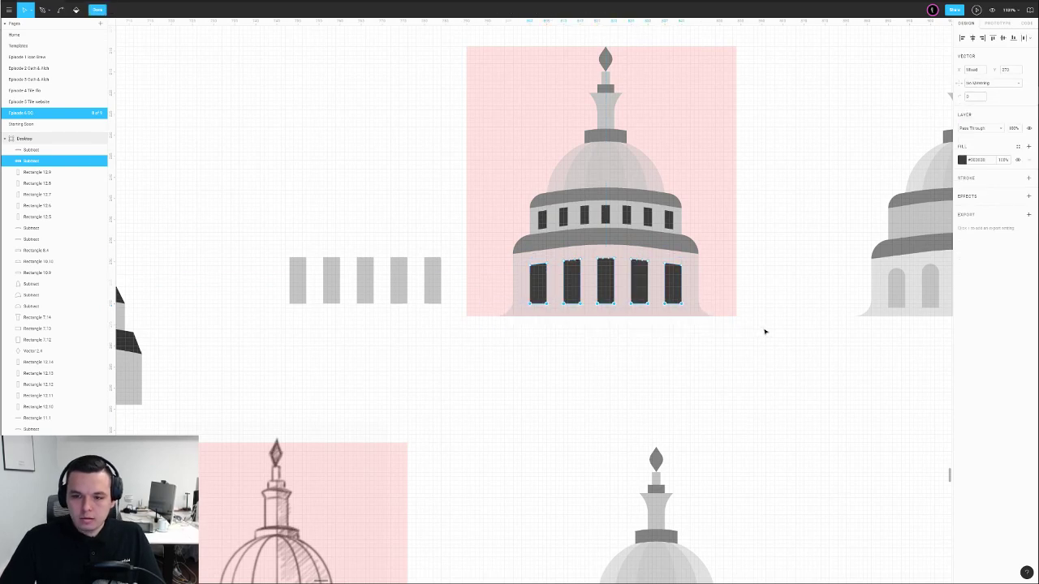
key(Escape)
key(Escape)
Delete the grey circle below the icons, paste, and move the blue capitol lower
scroll(703, 366, down, 6)
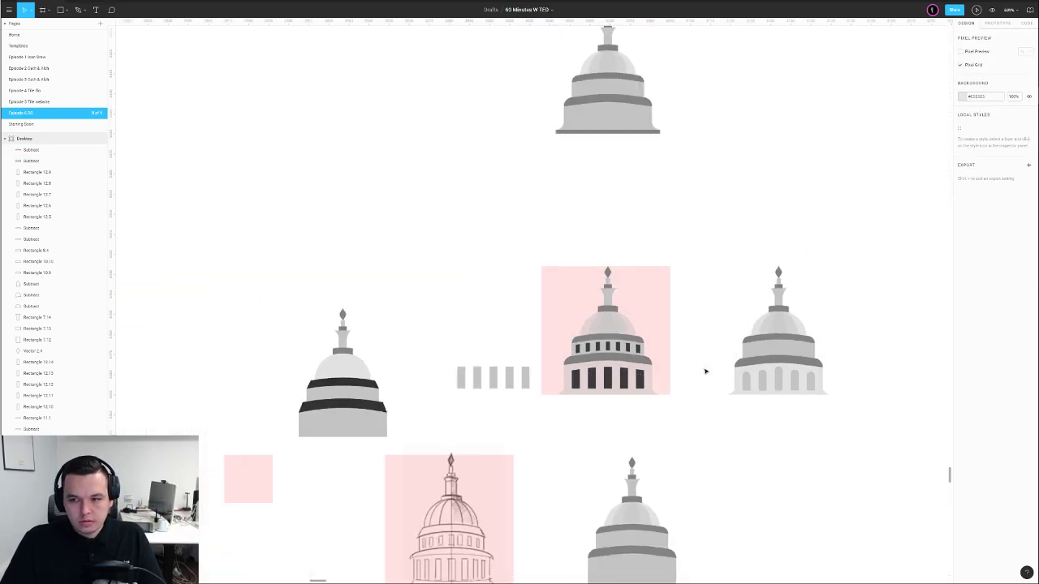
drag(734, 371, 623, 333)
drag(464, 198, 589, 372)
scroll(589, 371, down, 4)
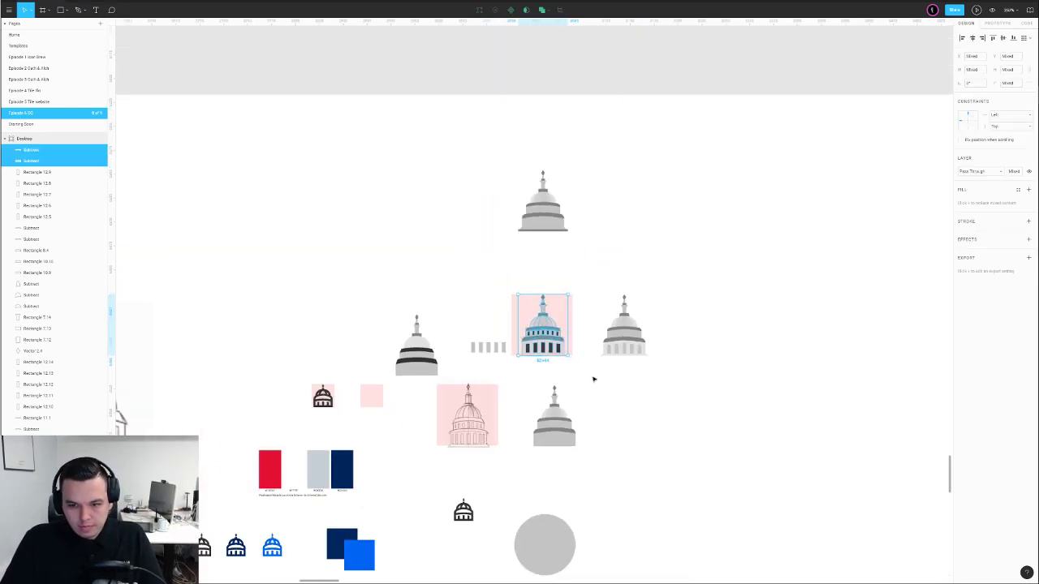
drag(613, 434, 564, 274)
drag(465, 308, 570, 408)
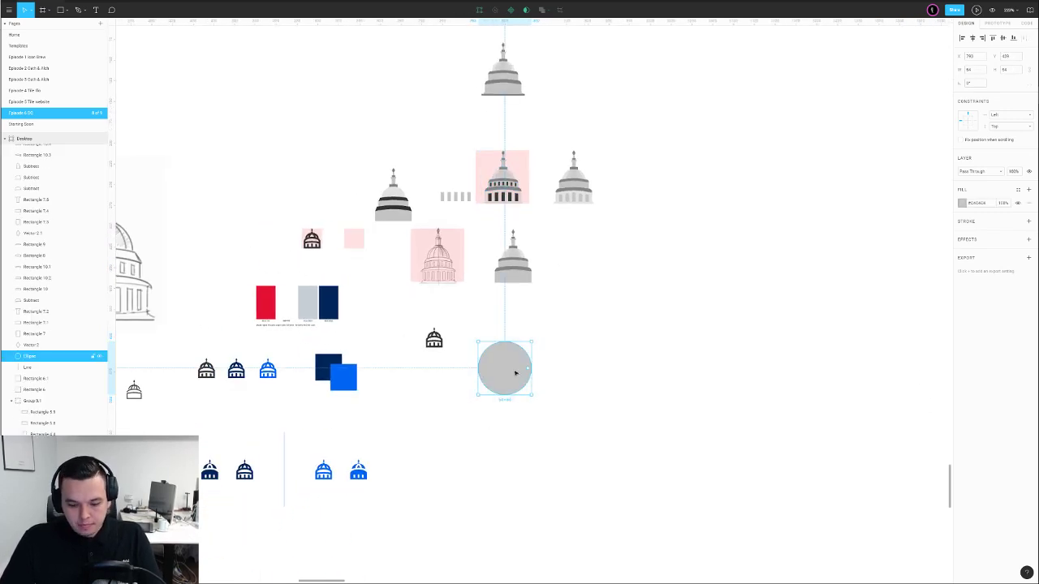
key(Delete)
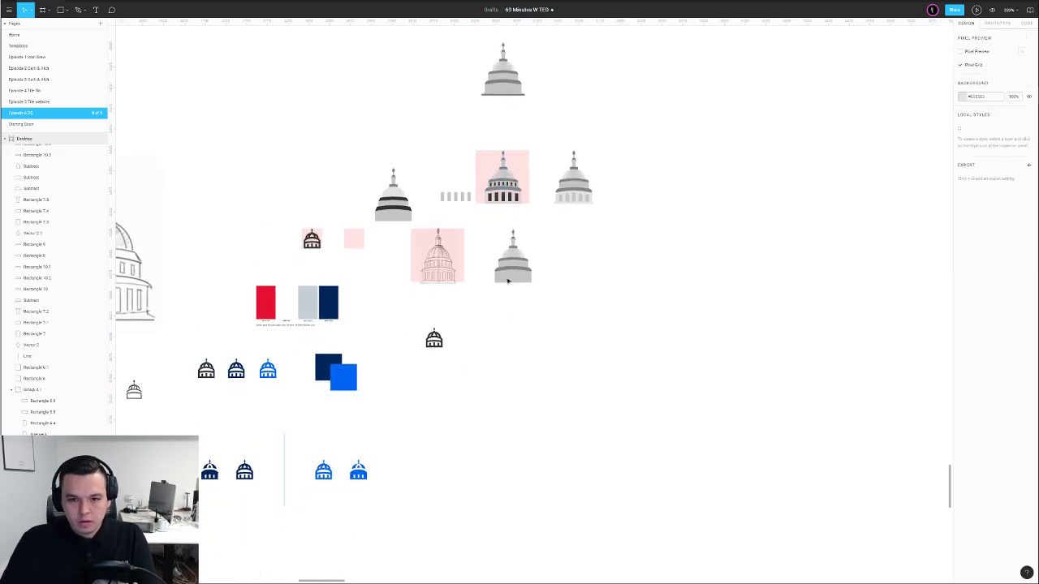
key(ctrl+v)
drag(516, 259, 545, 361)
Place a copy of the middle capitol lower down
drag(541, 125, 625, 235)
drag(474, 134, 532, 216)
drag(504, 183, 626, 362)
drag(368, 140, 417, 228)
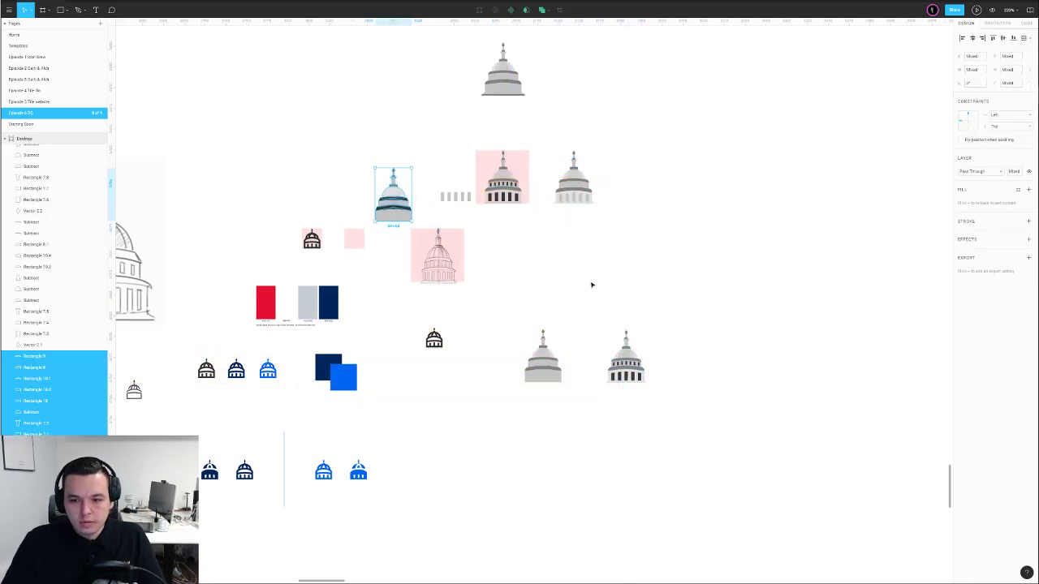
click(617, 289)
Move the pink square off the capitol sketch and move the sketch to empty canvas
drag(622, 291, 585, 280)
drag(407, 250, 485, 243)
click(405, 249)
right_click(405, 250)
click(308, 366)
click(433, 252)
mouse_move(403, 255)
mouse_down()
mouse_move(506, 528)
mouse_move(485, 499)
mouse_up()
Line up the banded and blue capitols beside the sketch, with a copy to the right
drag(535, 494, 492, 365)
drag(422, 167, 488, 253)
drag(464, 227, 516, 371)
drag(521, 196, 580, 260)
drag(548, 227, 653, 368)
click(651, 304)
drag(650, 303, 573, 322)
Copy the pink square, round it into a circle, and set it behind the last capitol
drag(370, 130, 621, 339)
scroll(638, 329, up, 3)
click(680, 380)
drag(687, 378, 700, 266)
drag(639, 217, 542, 316)
drag(475, 135, 558, 314)
drag(608, 323, 681, 322)
scroll(681, 322, down, 3)
click(547, 292)
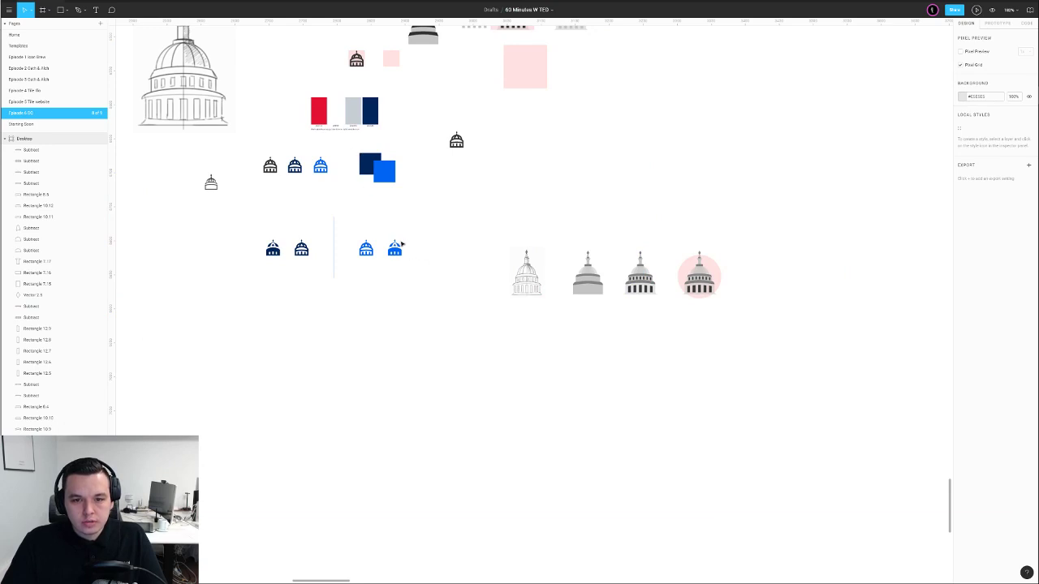
Move the colour palette down and Alt-drag a copy of the navy and blue squares alongside
drag(361, 114, 385, 318)
drag(331, 139, 506, 375)
scroll(502, 397, up, 3)
drag(463, 296, 554, 381)
Eyedropper the palette's grey and white onto the third and fourth squares, adding a stroke to the white one
click(606, 360)
click(532, 352)
key(i)
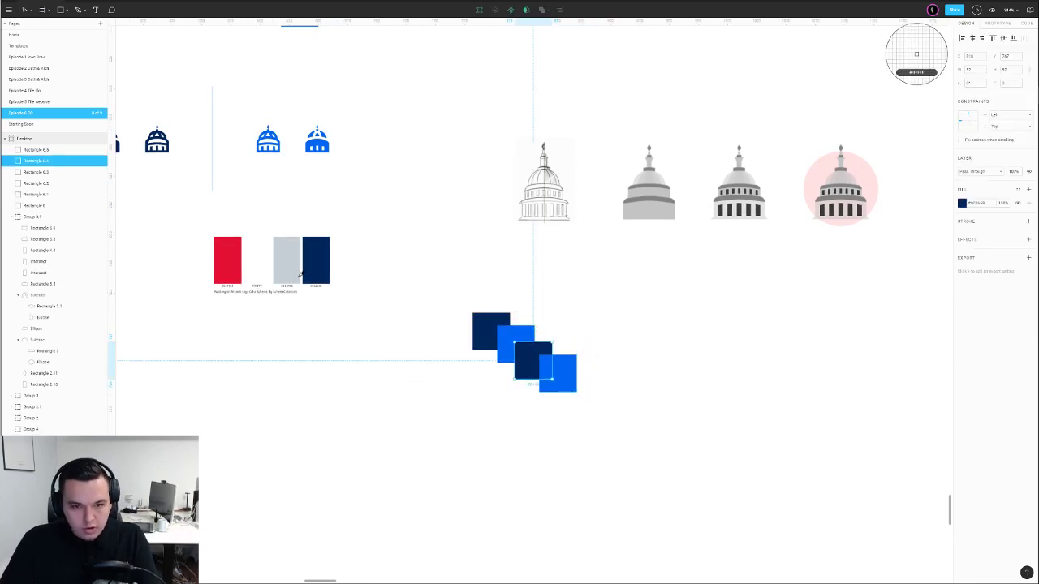
click(295, 276)
click(452, 270)
click(558, 372)
key(i)
click(261, 259)
click(432, 241)
click(560, 370)
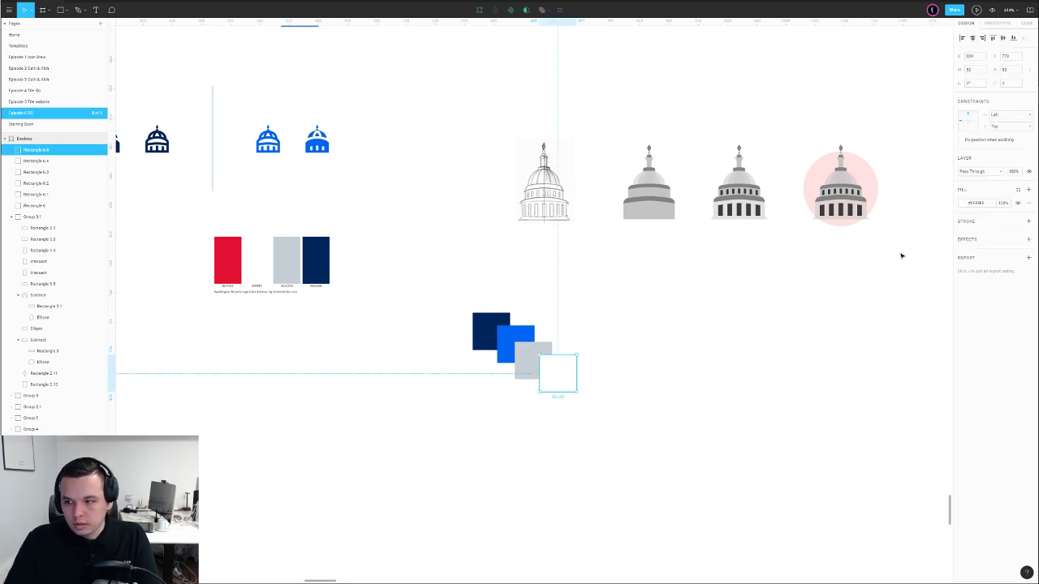
click(1029, 222)
Group the four swatch squares and move the group under the capitols
click(659, 354)
drag(668, 357, 621, 347)
drag(619, 279, 408, 393)
key(ctrl+g)
click(571, 390)
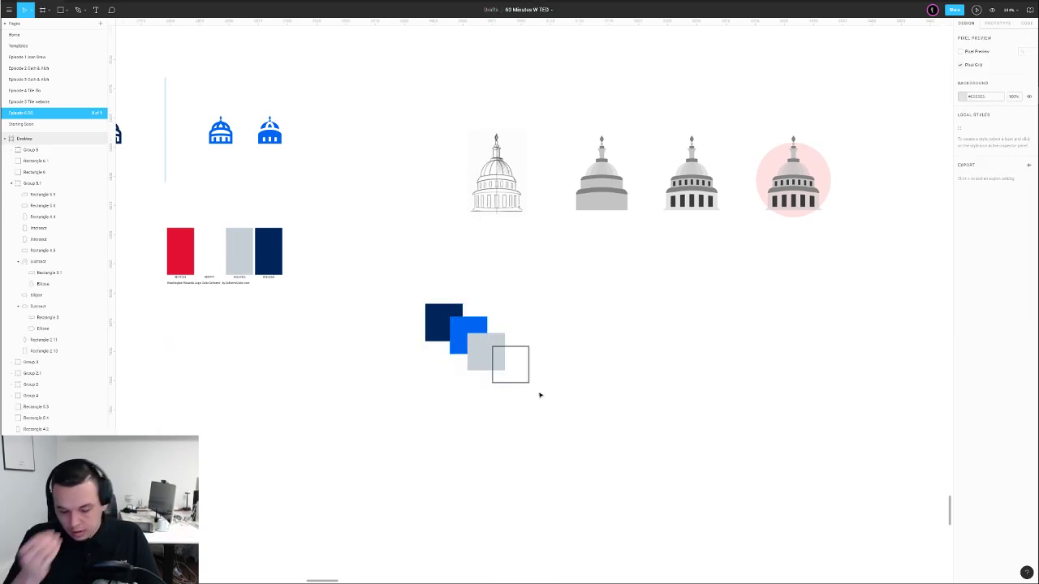
drag(493, 341, 711, 295)
drag(711, 284, 593, 275)
click(500, 247)
Colour the middle capitol's lower and upper bands navy with the eyedropper
scroll(499, 242, up, 4)
scroll(498, 242, up, 3)
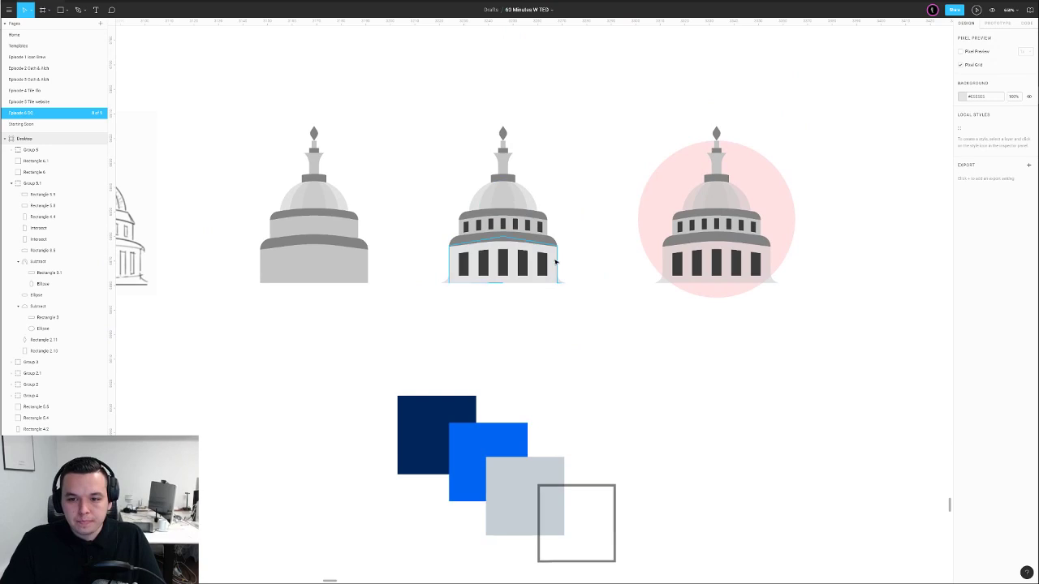
click(559, 262)
click(544, 244)
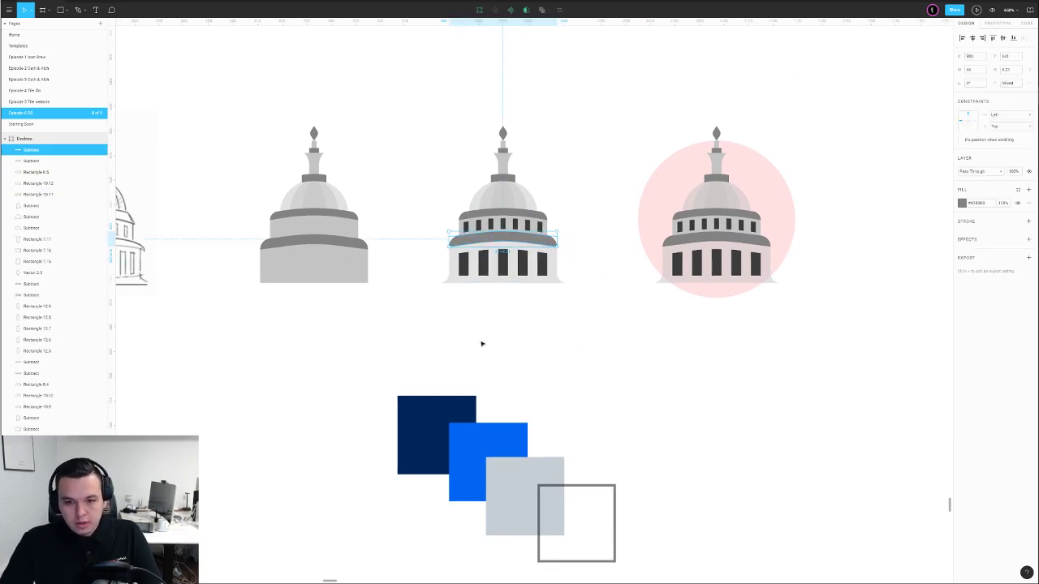
key(i)
click(456, 407)
click(541, 359)
click(526, 217)
key(i)
click(455, 410)
click(508, 345)
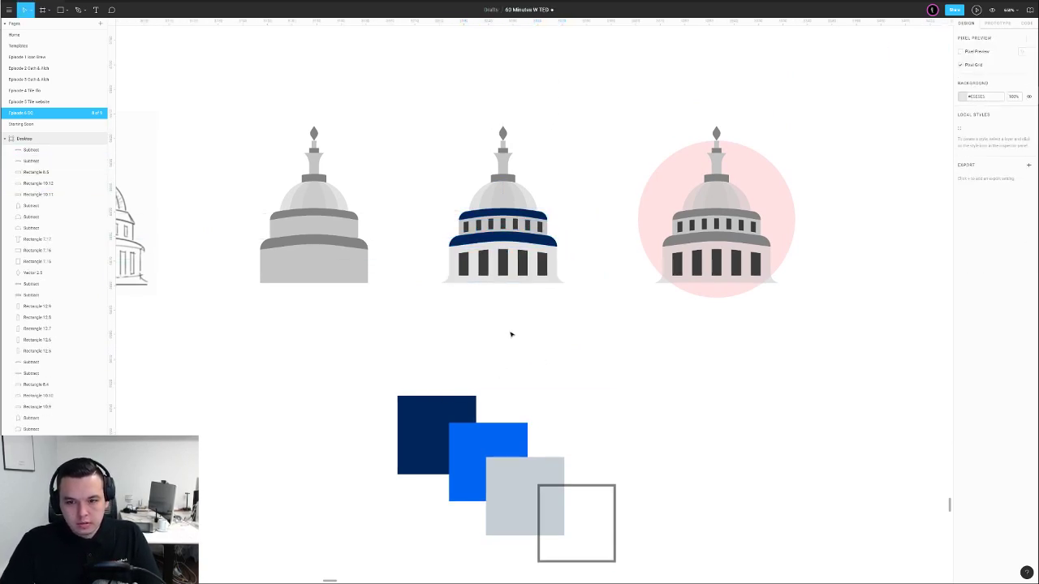
Colour the block under the lantern, the small dome and the top diamond navy
click(505, 180)
key(i)
click(510, 215)
click(504, 151)
key(i)
click(509, 178)
click(503, 135)
key(i)
click(505, 178)
click(536, 166)
scroll(509, 151, up, 5)
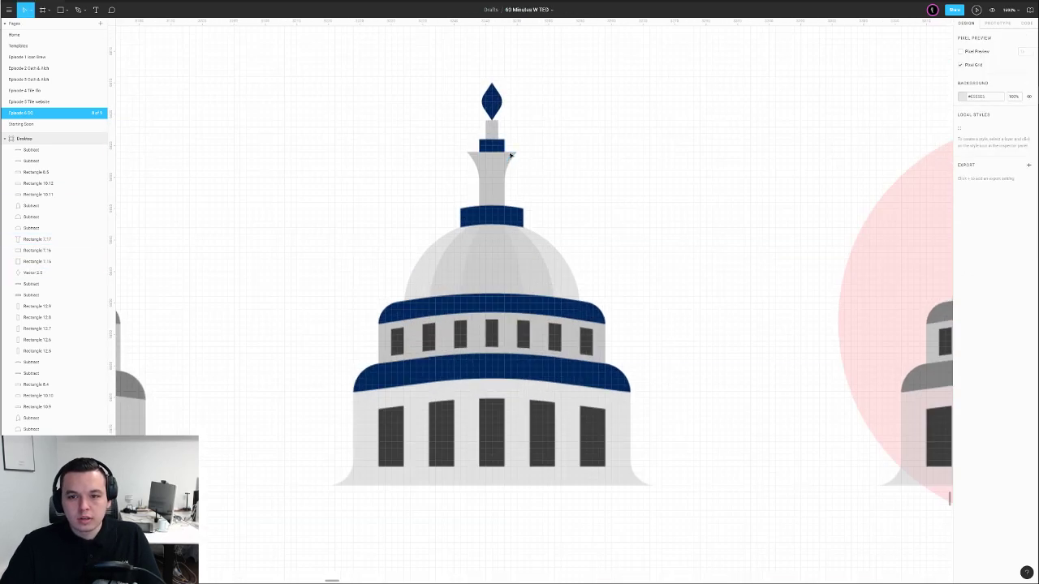
Raise the small dome's top points slightly
double_click(481, 138)
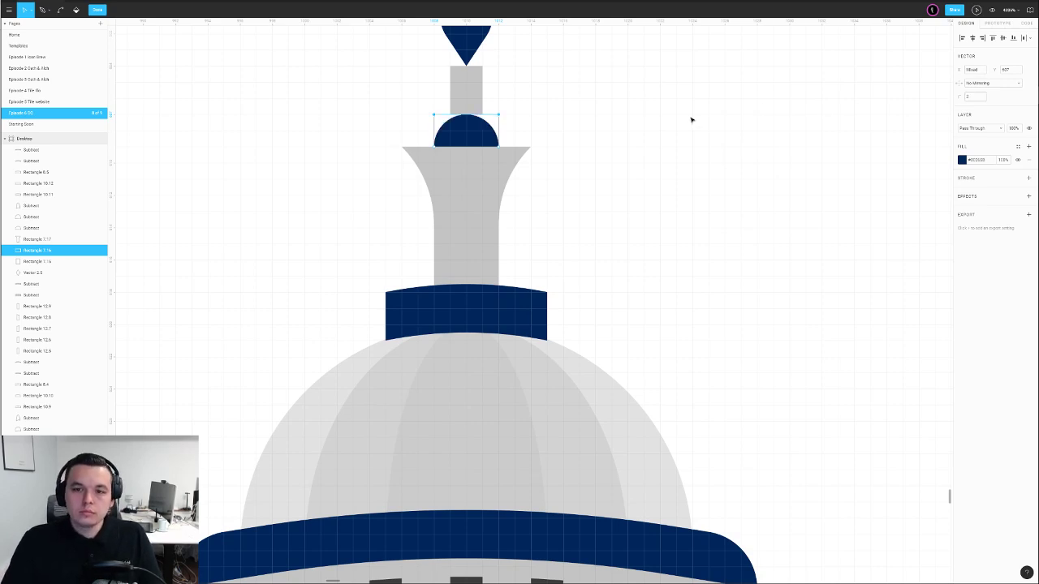
key(Return)
drag(393, 99, 439, 116)
double_click(484, 131)
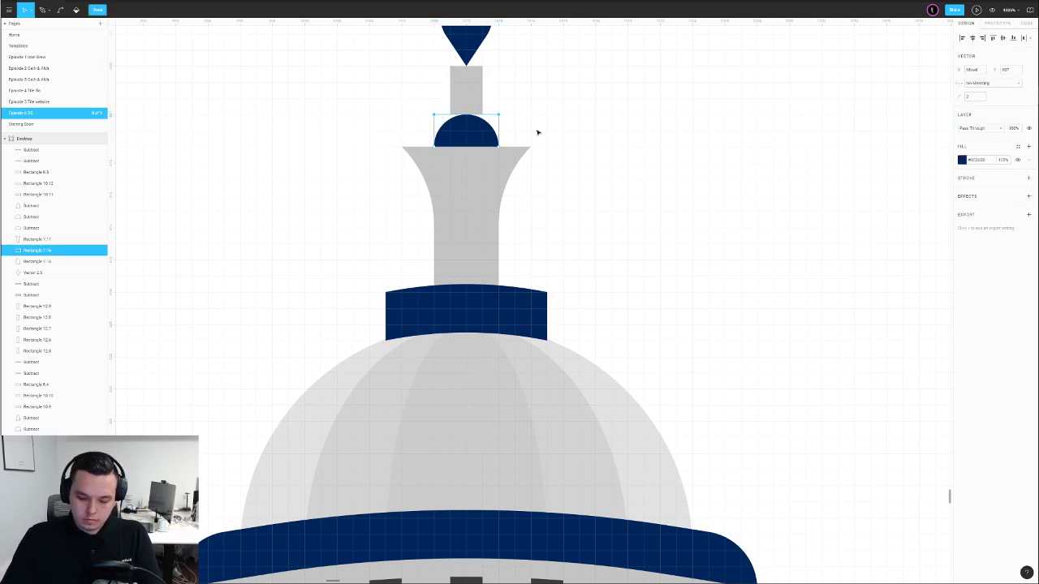
key(Up)
double_click(626, 108)
Refine the small dome's points again, then select the small block on the middle tower
scroll(629, 114, down, 5)
drag(658, 108, 587, 170)
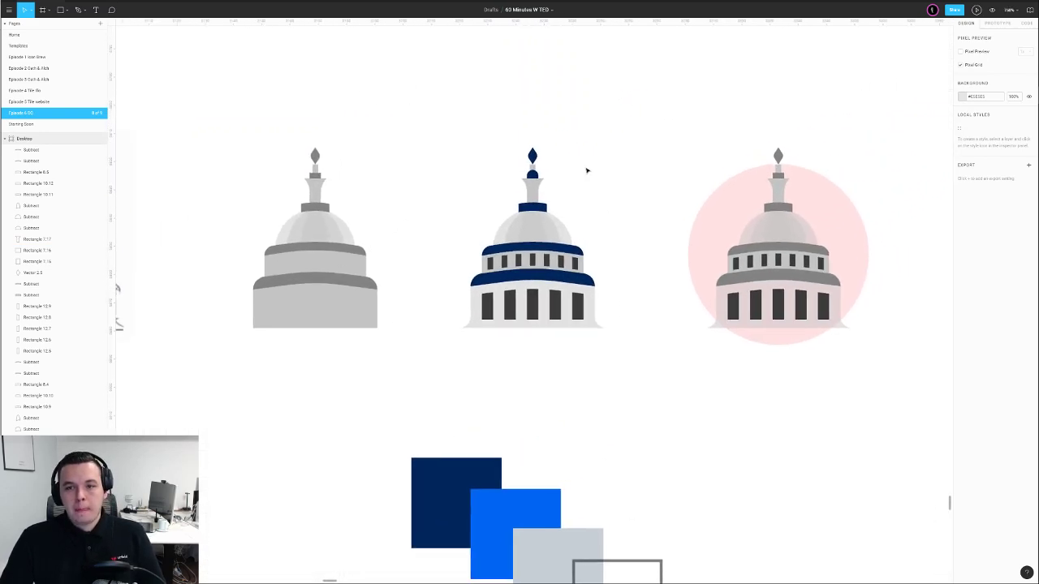
scroll(587, 170, up, 5)
double_click(454, 199)
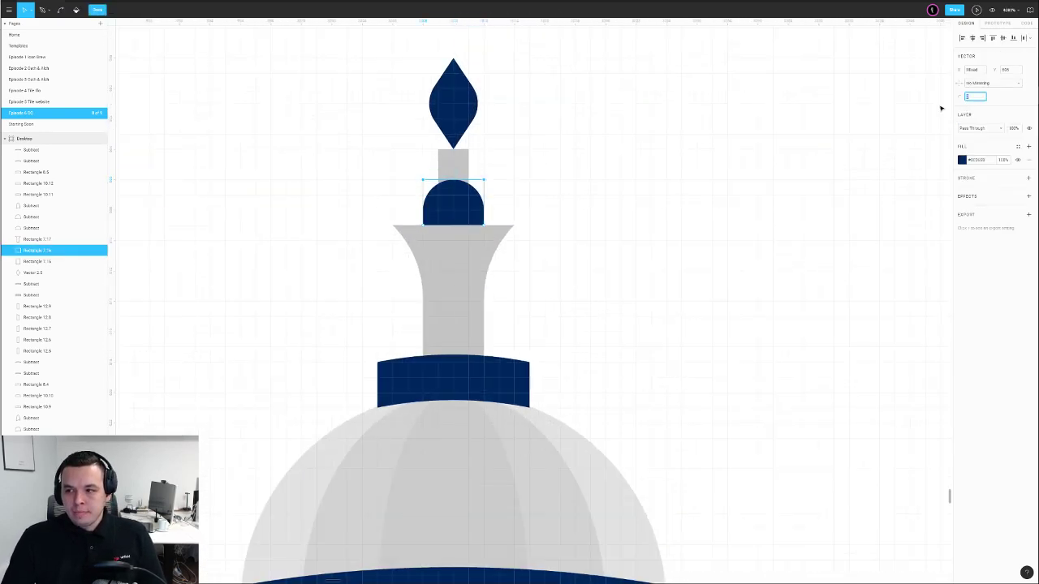
double_click(738, 190)
double_click(440, 211)
drag(370, 162, 430, 182)
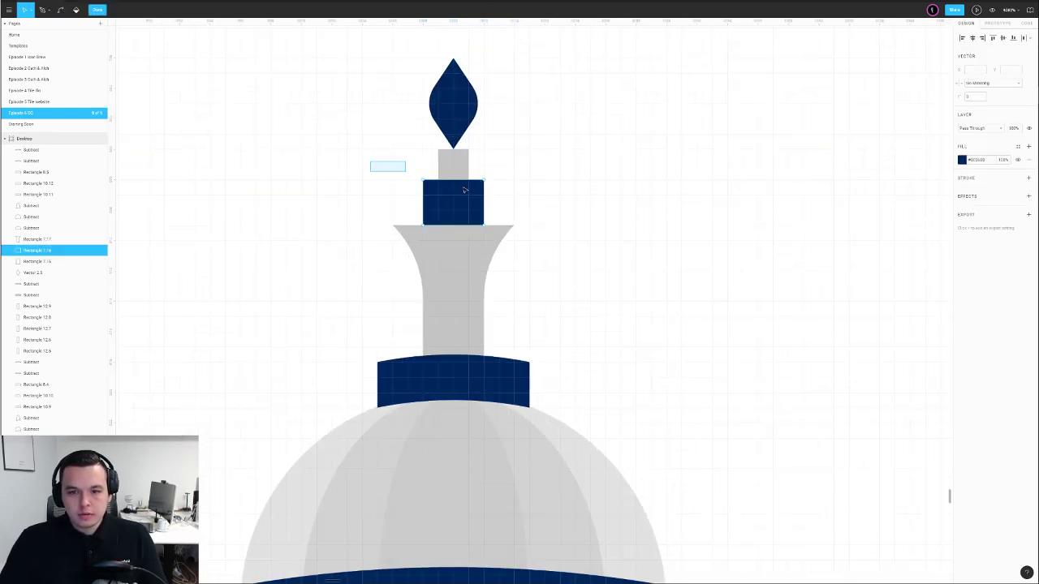
double_click(583, 205)
scroll(583, 206, down, 10)
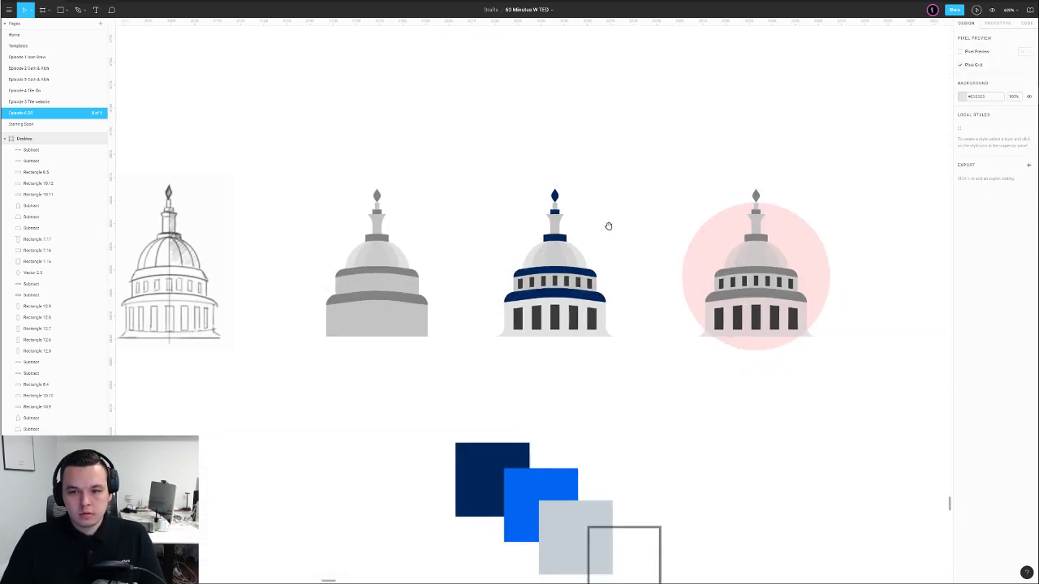
click(481, 192)
Fill the tower block and the small block above it with bright blue
key(i)
click(471, 436)
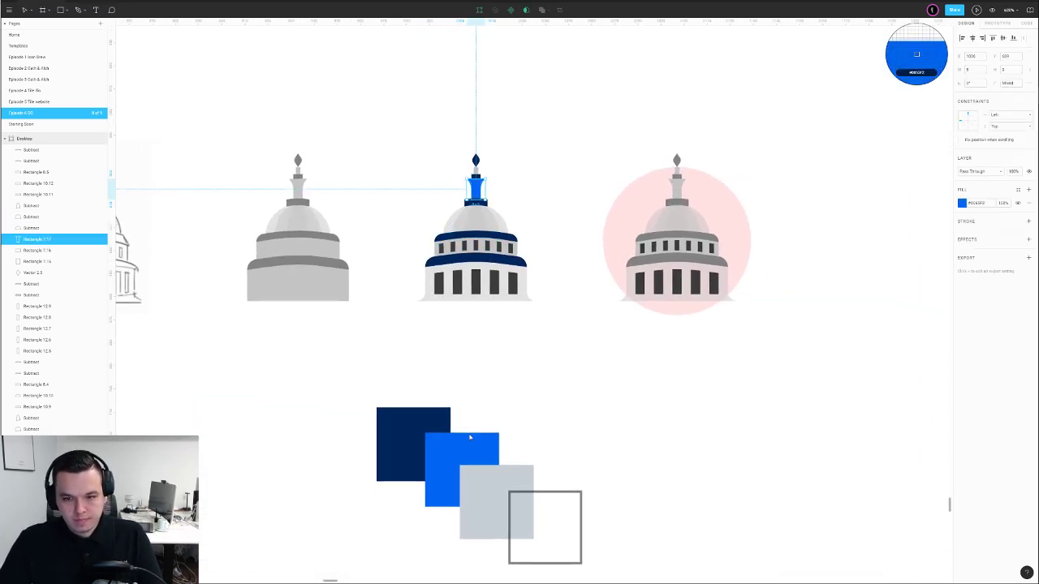
click(479, 349)
click(475, 171)
key(i)
click(477, 191)
click(507, 224)
Give the grey base band and the lower base the tower's blue
click(507, 238)
click(549, 208)
click(516, 251)
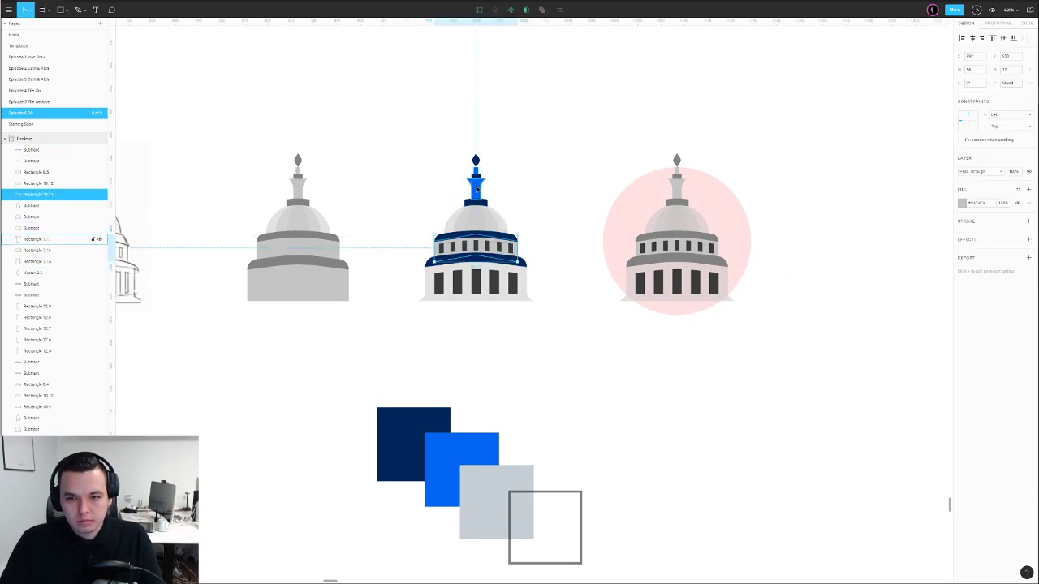
key(i)
click(477, 190)
click(544, 257)
click(522, 275)
key(i)
click(479, 190)
click(521, 203)
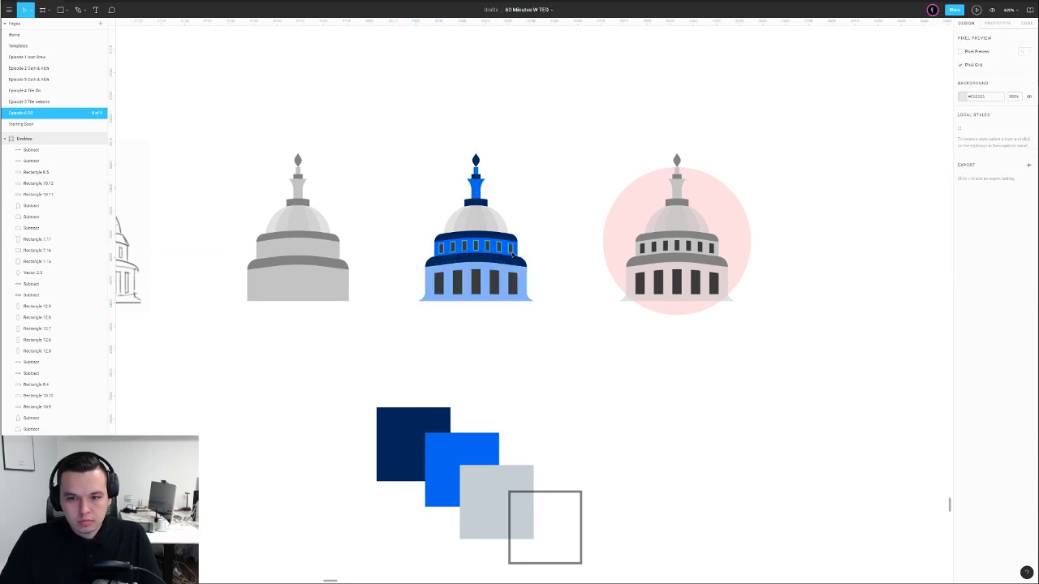
Make the upper and lower rows of windows white
click(511, 253)
key(i)
click(545, 255)
click(514, 281)
key(i)
click(547, 264)
click(556, 241)
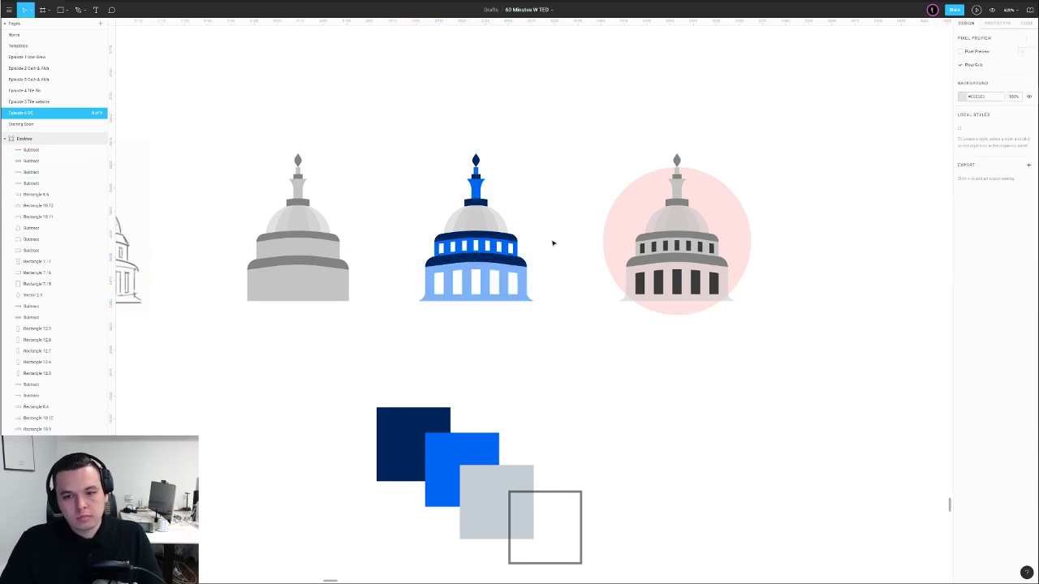
Set the light-blue base rectangle to 100% opacity for a solid blue base
click(511, 273)
click(531, 271)
click(525, 277)
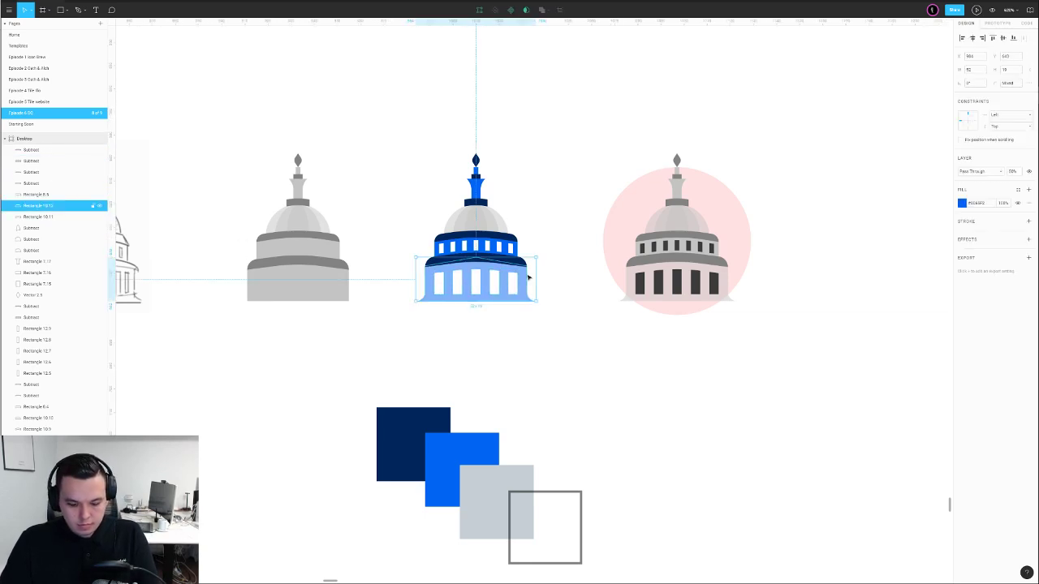
key(0)
click(545, 259)
Turn the grey dome blue and set its inner stripe to full opacity
click(500, 226)
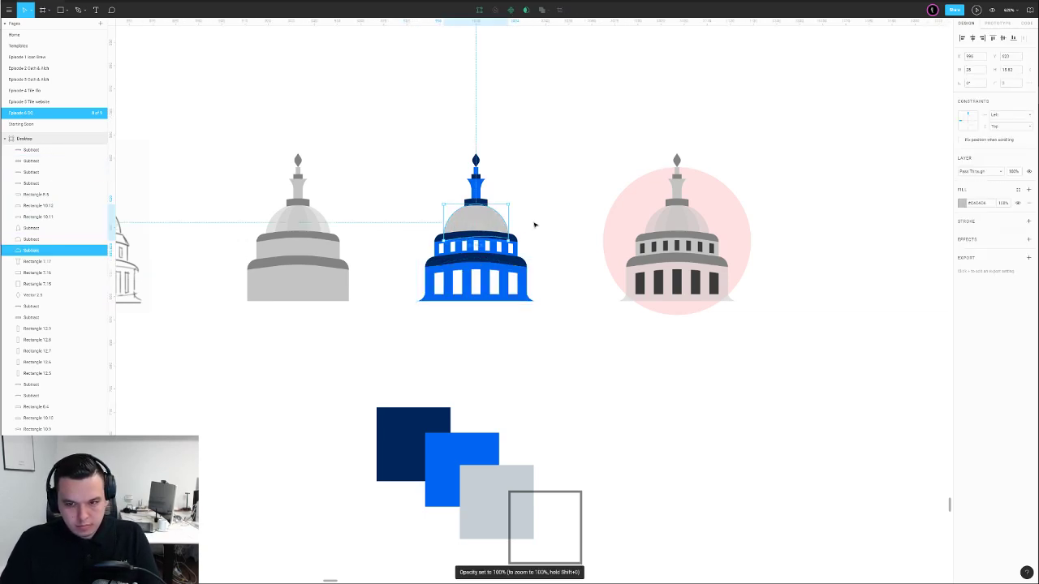
key(i)
click(478, 440)
click(538, 328)
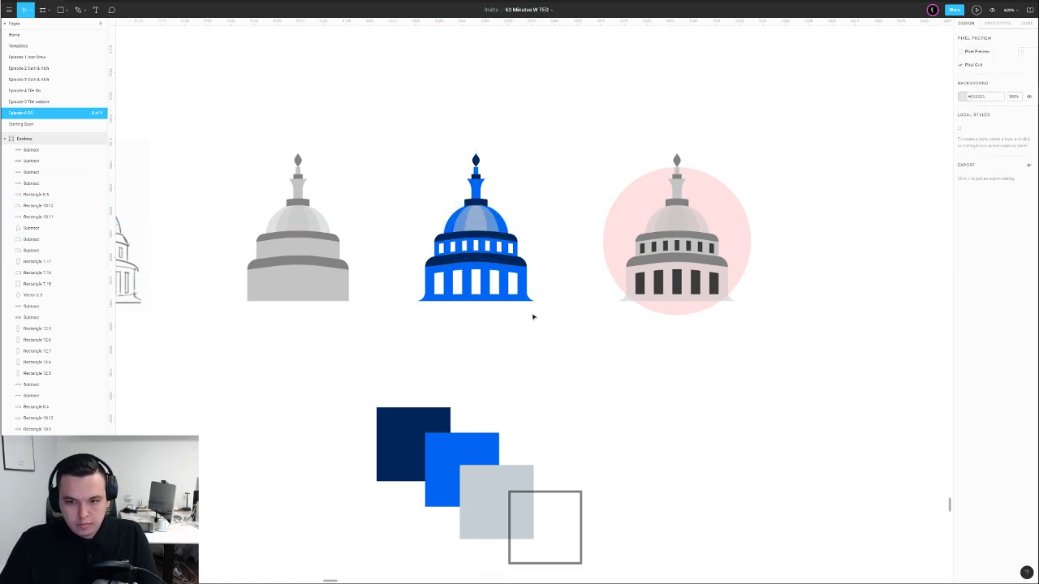
click(492, 226)
key(0)
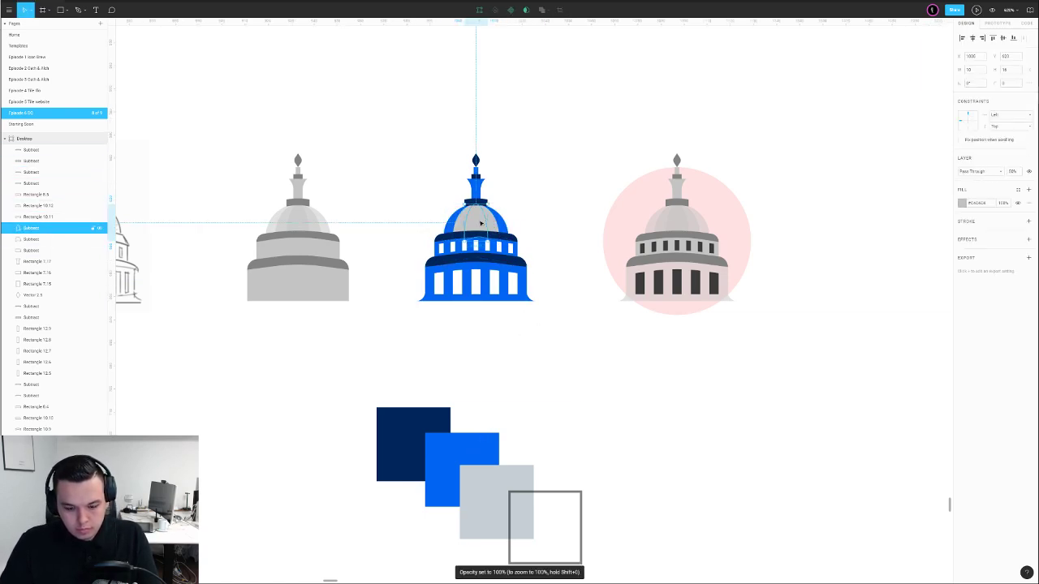
click(545, 207)
Colour the outer dome dark navy and the second dome stripe blue
click(494, 220)
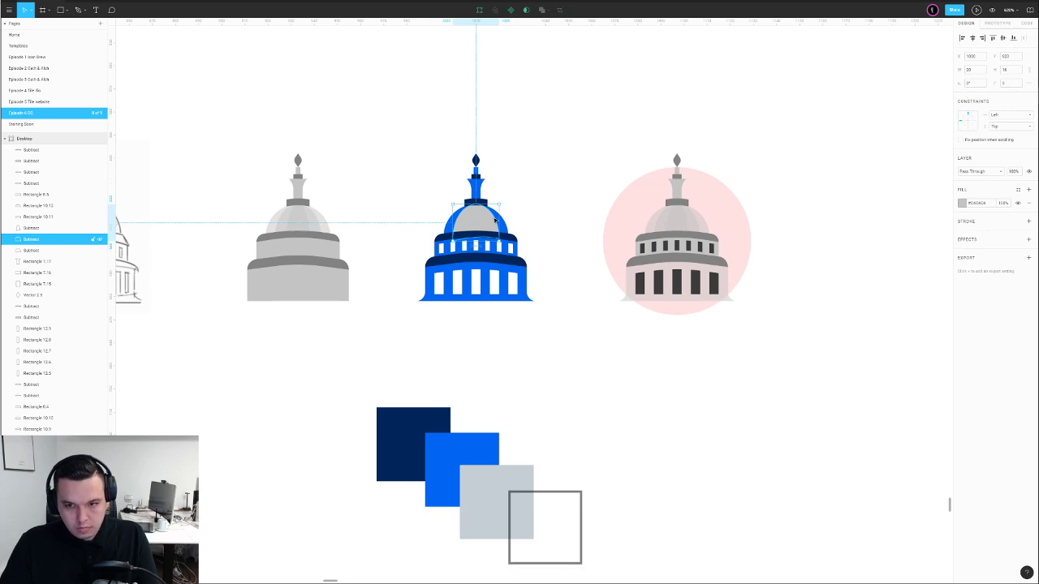
key(i)
click(448, 413)
click(529, 357)
click(489, 224)
click(492, 223)
key(i)
click(480, 440)
click(518, 332)
Fill the centre dome stripe with a lighter blue, #237FFF
click(481, 219)
key(i)
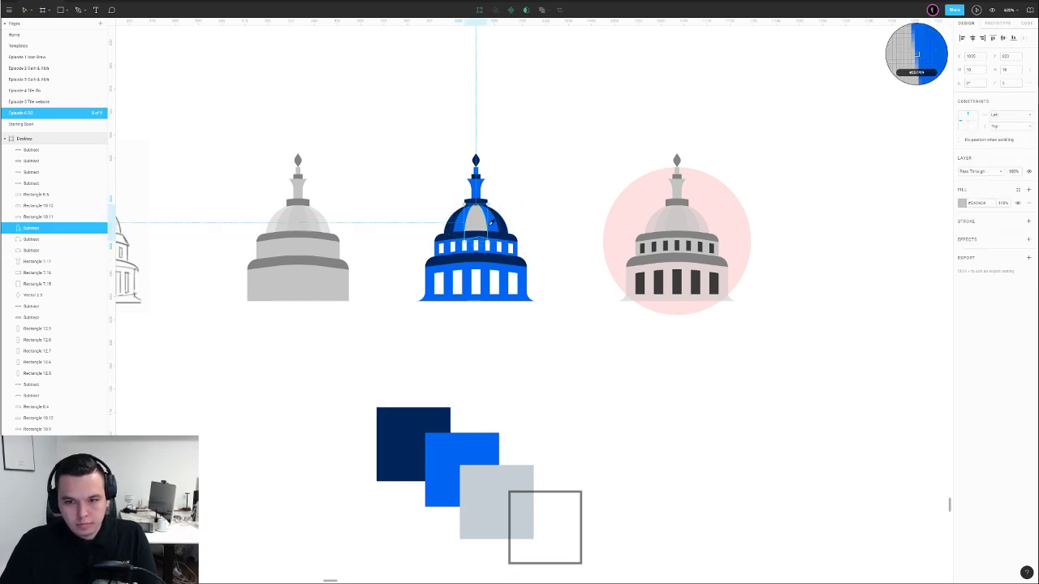
click(492, 219)
click(962, 204)
click(942, 210)
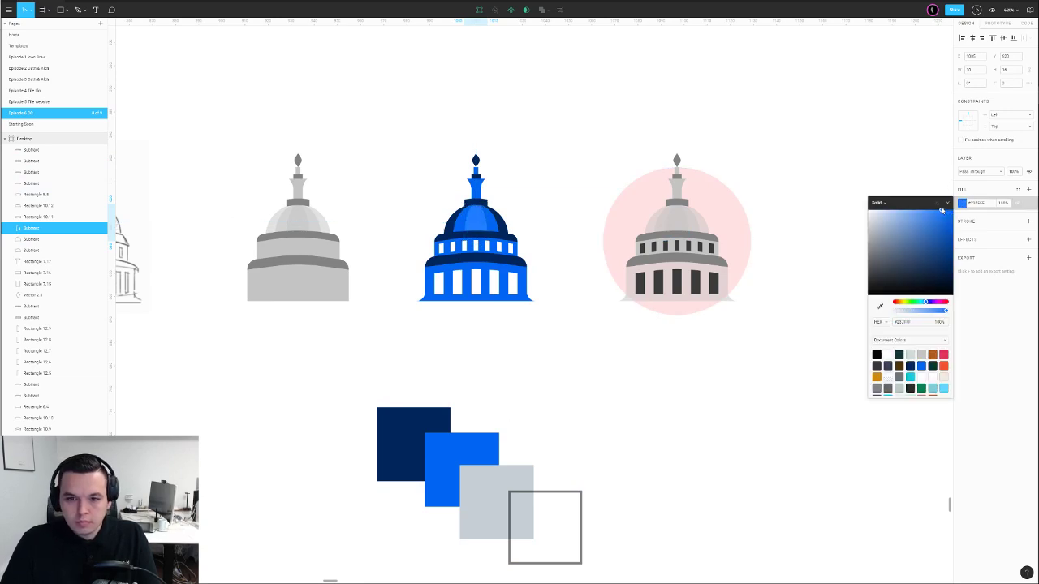
drag(938, 207, 930, 208)
click(552, 178)
Refill the outer dome shape with a blue sampled from the canvas
click(504, 225)
key(i)
click(917, 54)
click(962, 203)
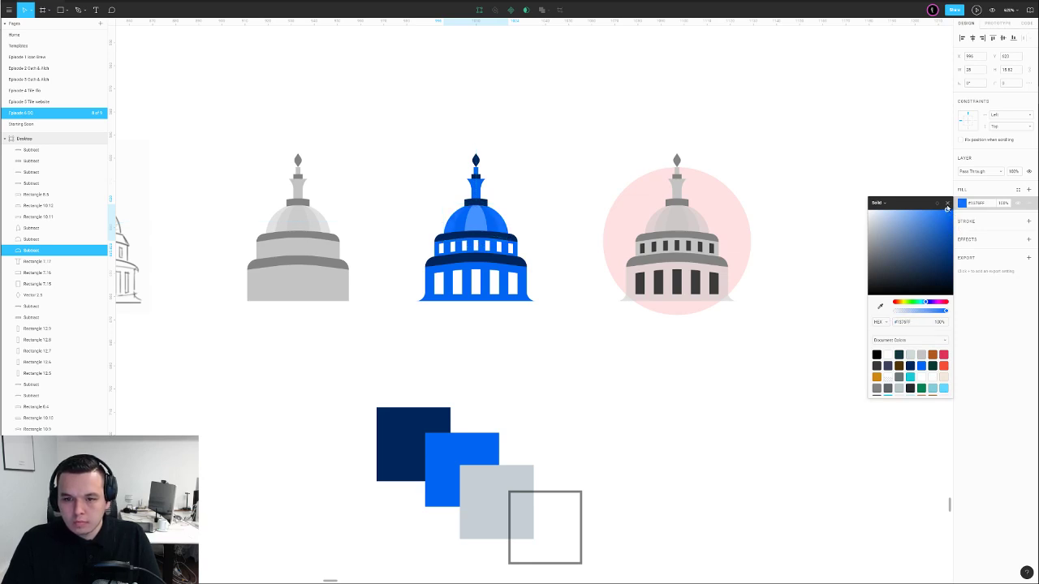
click(531, 177)
scroll(483, 216, up, 6)
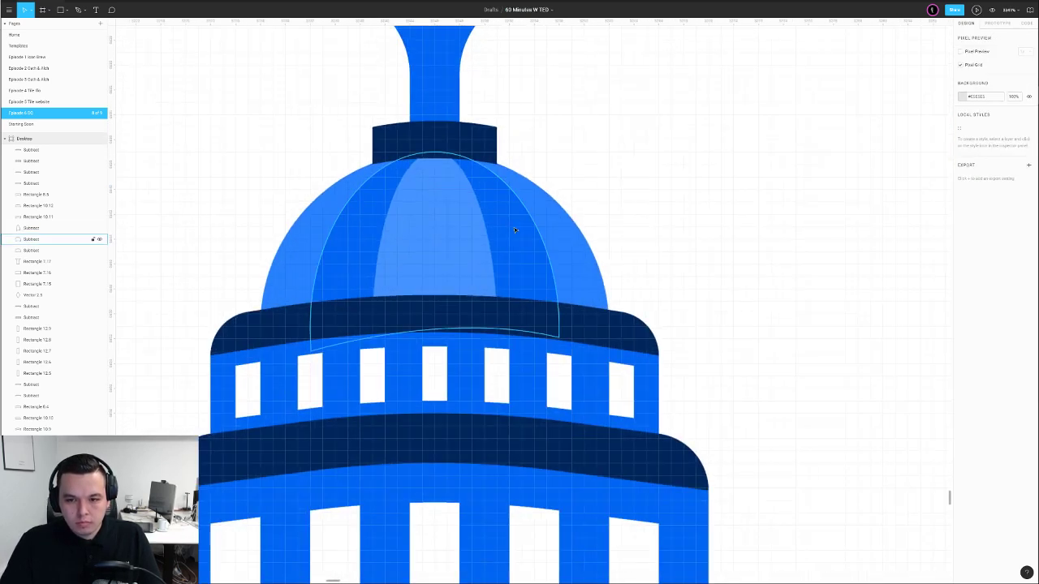
Darken the inner dome stripe to #005CDC
click(478, 231)
key(i)
click(506, 228)
click(962, 203)
drag(949, 222, 957, 226)
scroll(656, 211, down, 4)
click(659, 209)
Recolour the dark collar under the tower in the tower's blue
drag(712, 173, 625, 245)
click(490, 258)
key(i)
click(486, 236)
click(563, 248)
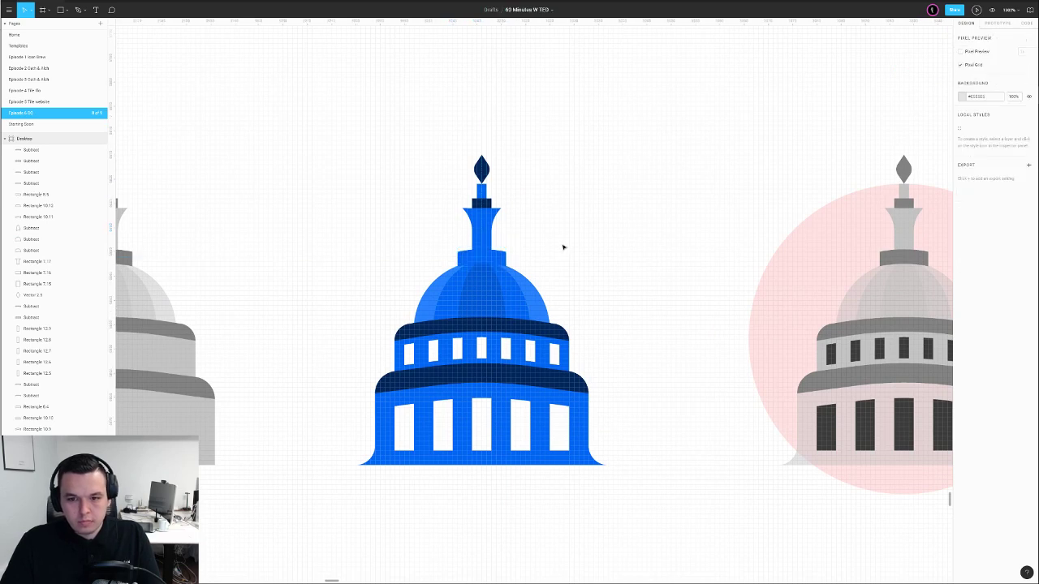
Inspect the tower shaft and the dome's dark upper band
click(488, 237)
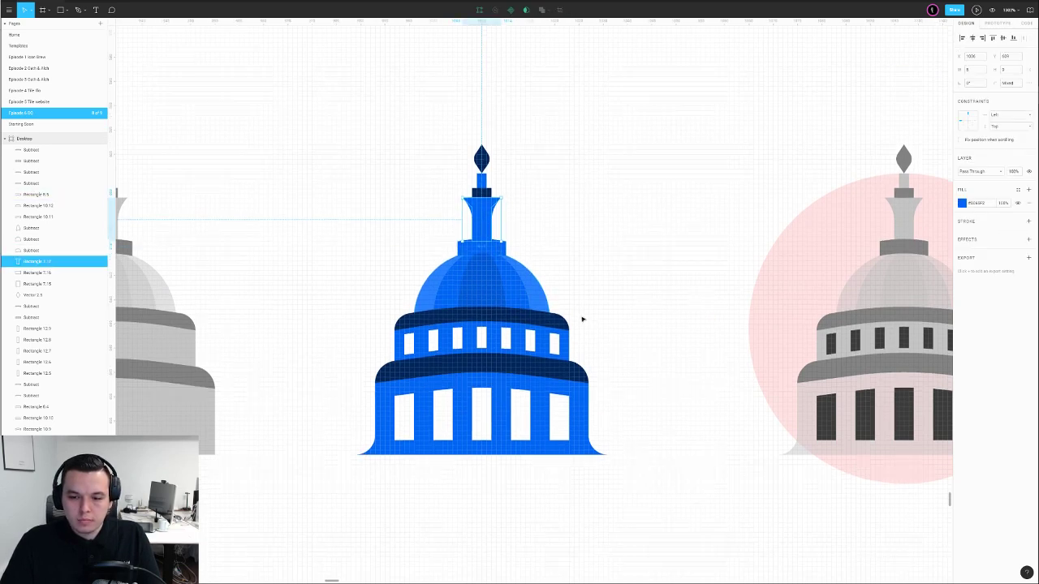
scroll(539, 393, down, 5)
click(587, 447)
scroll(606, 389, up, 1)
scroll(609, 369, down, 5)
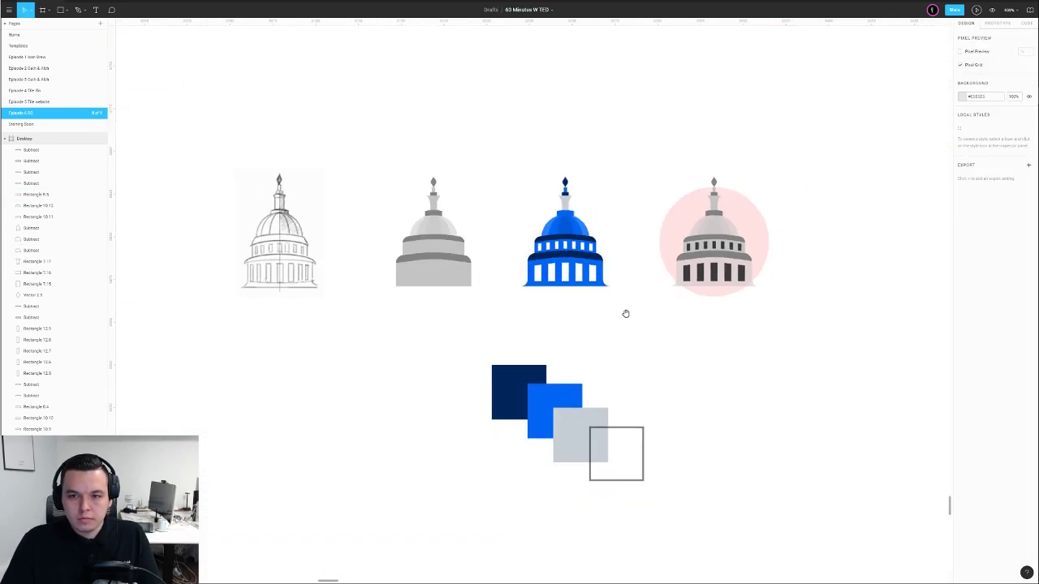
drag(622, 322, 562, 375)
scroll(541, 284, up, 4)
click(503, 308)
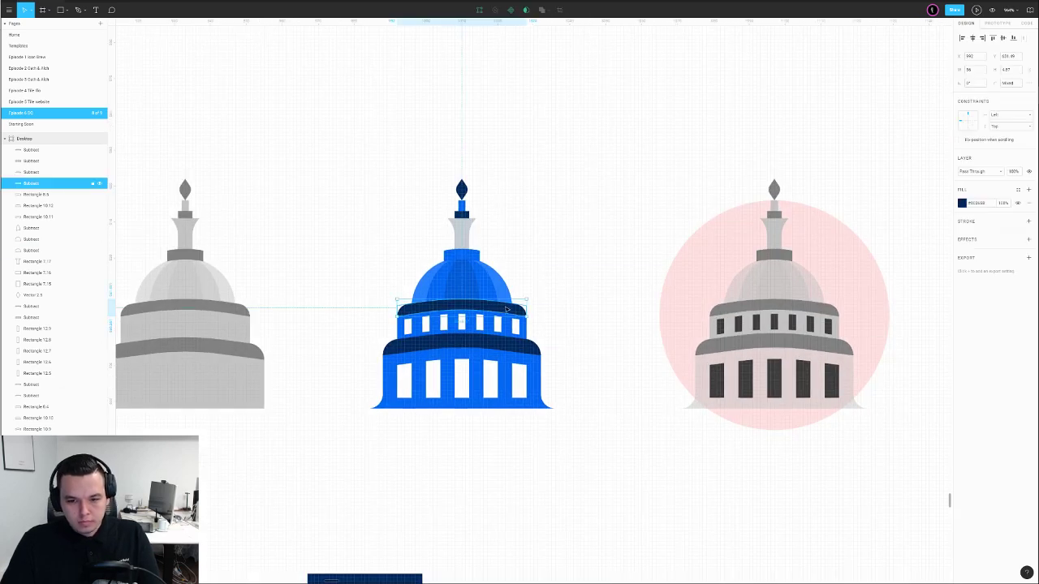
scroll(506, 308, down, 8)
click(526, 270)
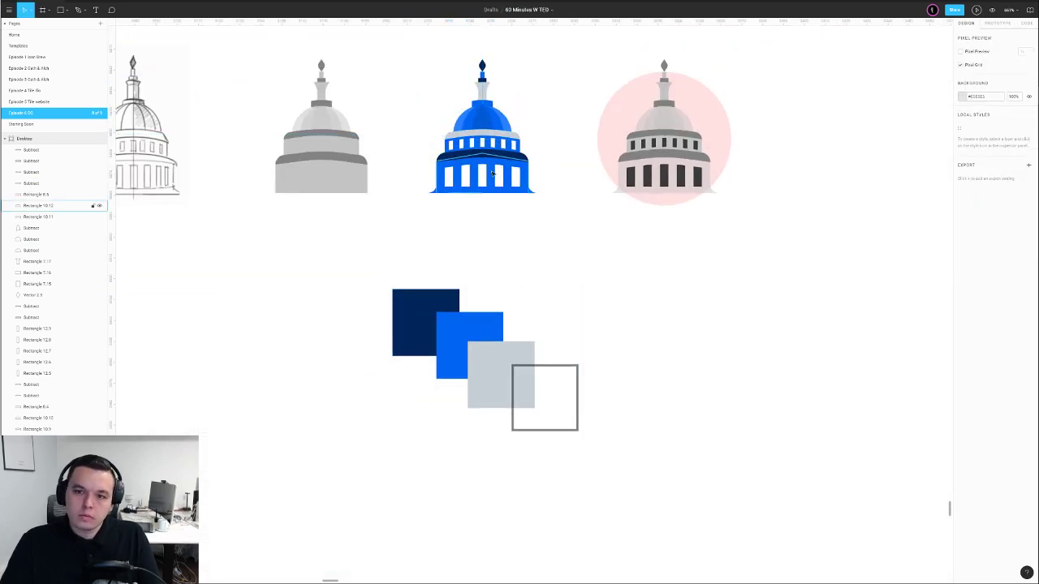
Recolour the lower dark band light grey from the grey swatch
click(496, 154)
key(i)
click(506, 371)
click(548, 274)
drag(555, 244, 566, 297)
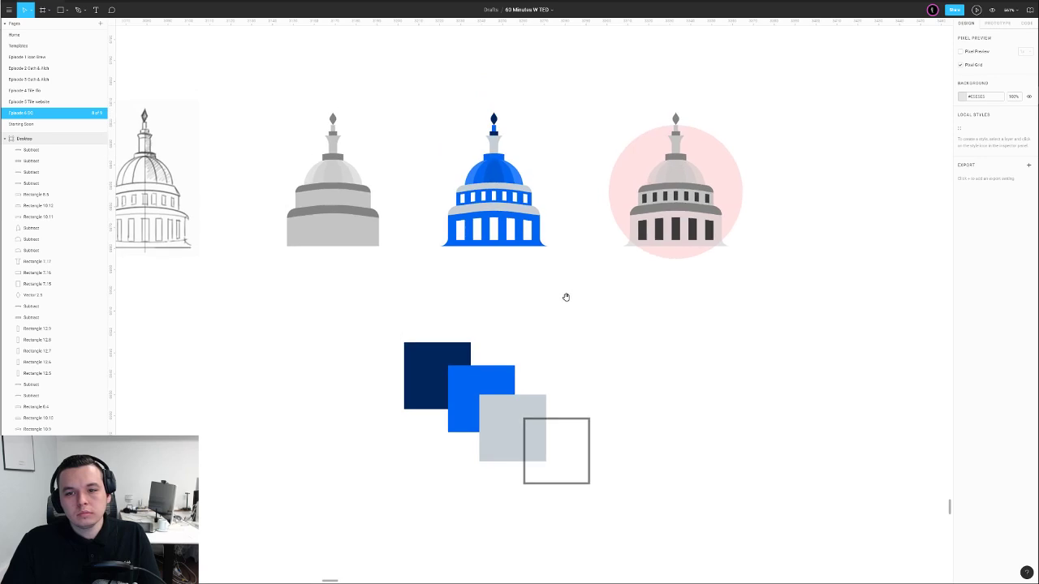
Make the dome's top finial navy
click(494, 120)
key(i)
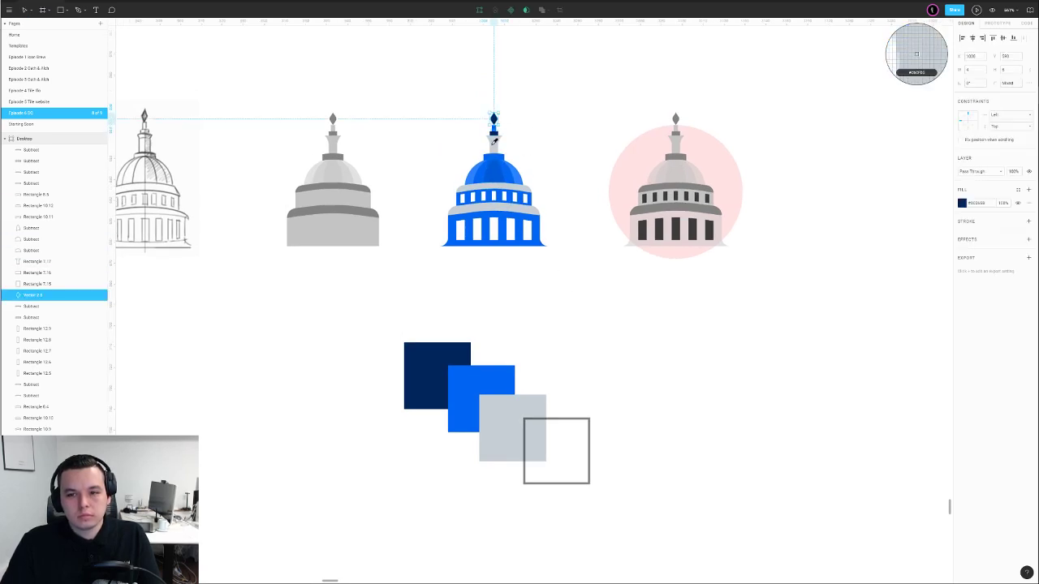
click(494, 143)
click(549, 133)
drag(549, 133, 563, 147)
click(508, 135)
key(i)
click(508, 147)
click(513, 150)
Give the small rectangle below the finial a blue fill
click(507, 149)
key(i)
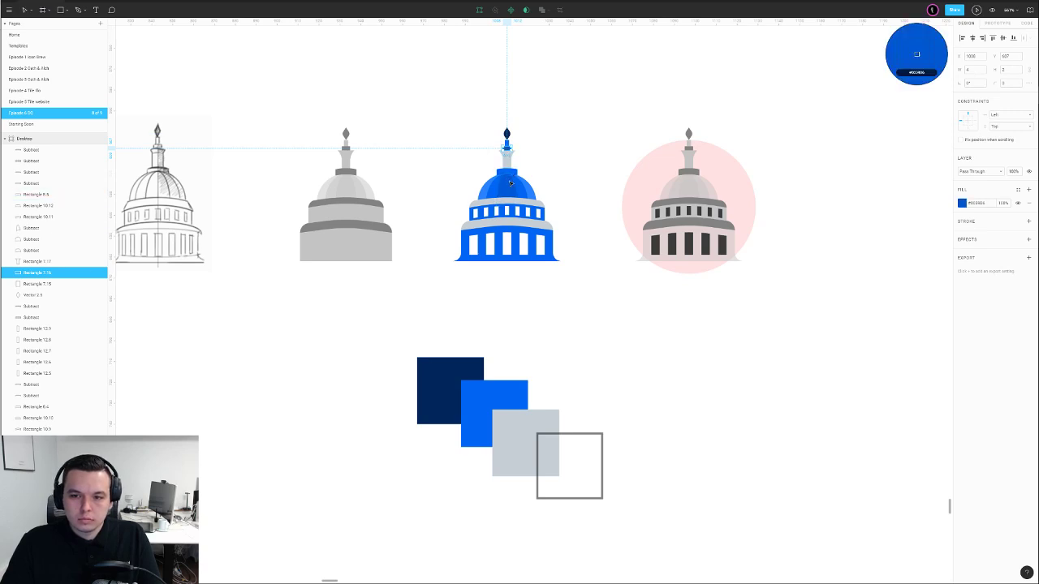
click(508, 173)
click(568, 168)
Recolour the rectangle under the finial a lighter blue
scroll(547, 159, left, 1)
scroll(532, 150, up, 1)
click(529, 179)
key(i)
click(554, 222)
click(581, 212)
scroll(576, 213, up, 1)
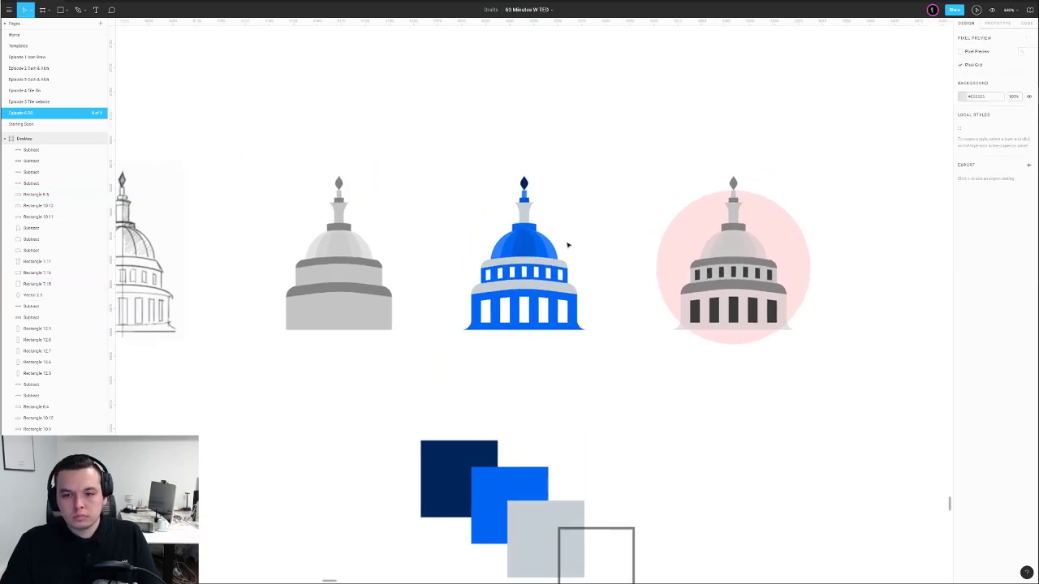
scroll(570, 240, down, 5)
scroll(573, 234, up, 3)
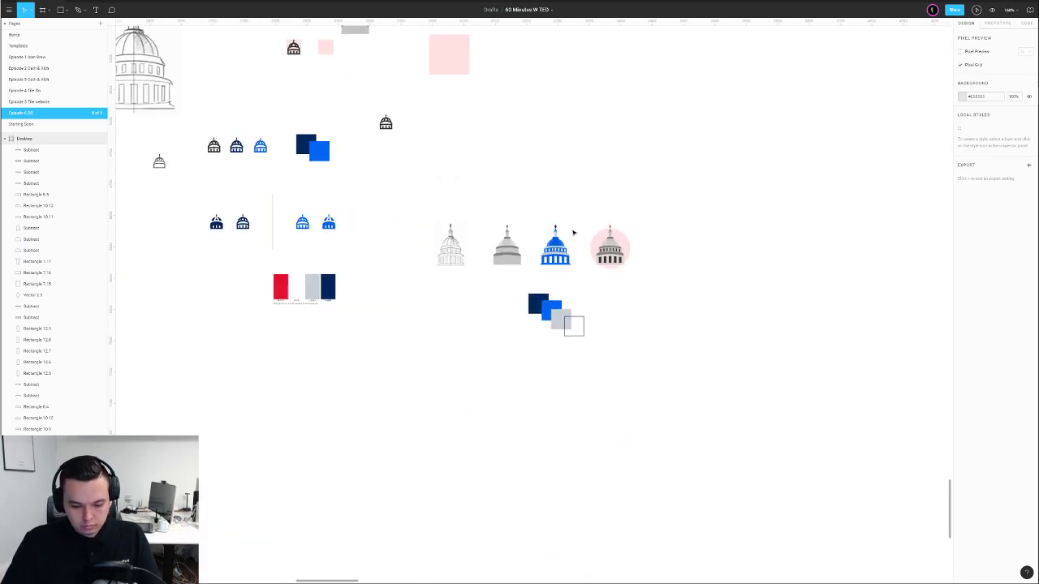
Zoom to 100% and move the blue capitol below the original row
key(shift+0)
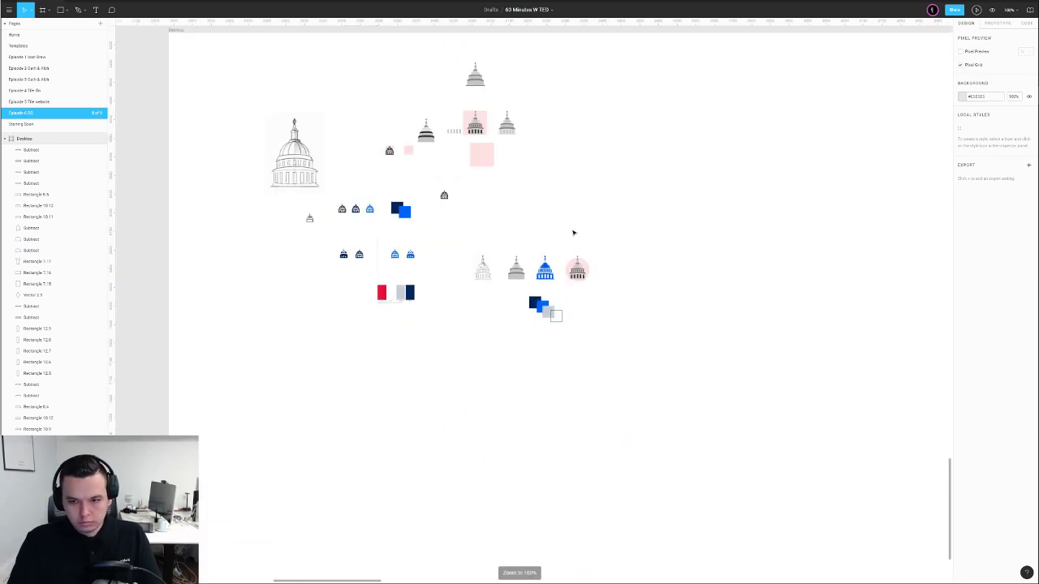
click(544, 268)
drag(544, 268, 542, 247)
scroll(577, 259, up, 3)
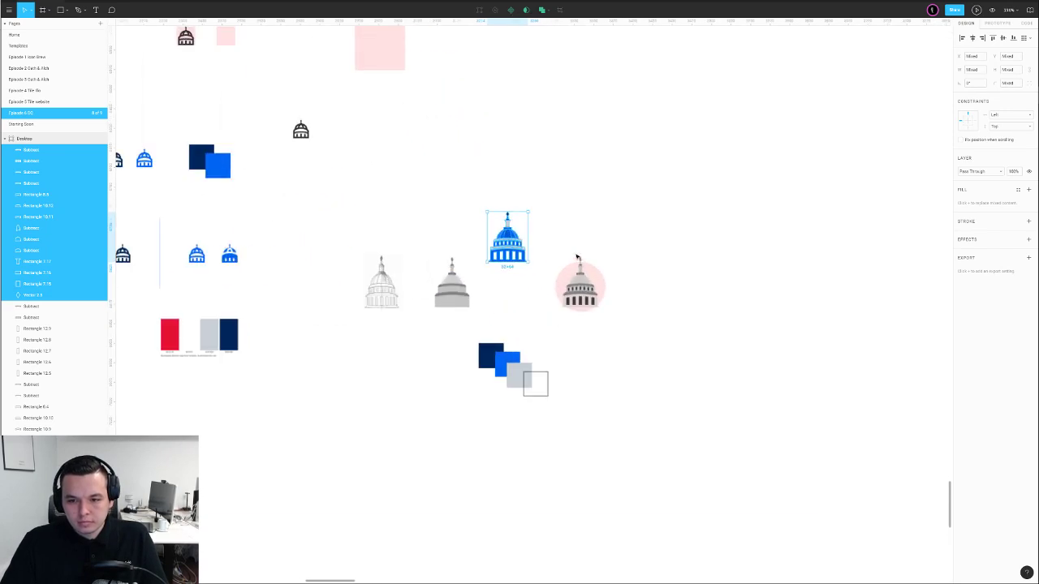
scroll(577, 258, up, 3)
drag(472, 230, 488, 314)
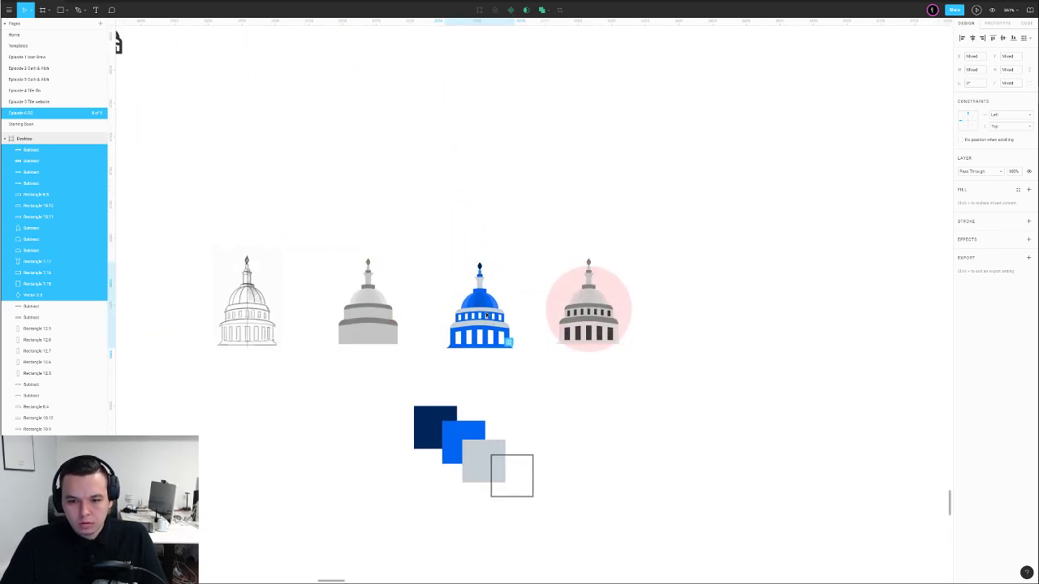
scroll(552, 230, down, 3)
drag(530, 362, 474, 330)
click(540, 339)
scroll(519, 325, up, 6)
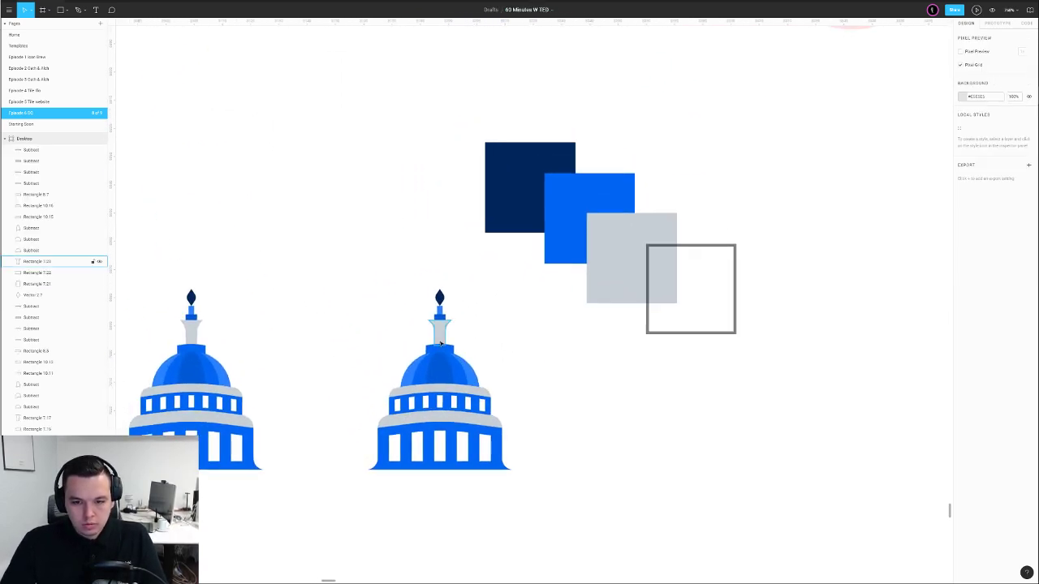
Recolour the second blue capitol's lower dome band navy
click(455, 393)
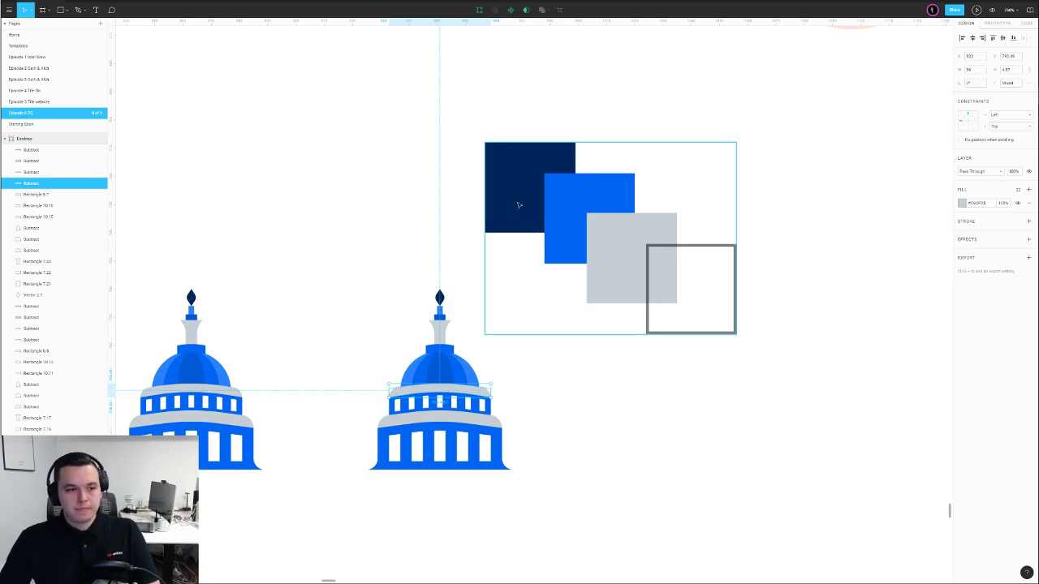
click(523, 354)
click(486, 421)
key(i)
click(482, 392)
click(545, 372)
click(484, 405)
click(522, 341)
Duplicate the pink-circle capitol and place the copy beneath the original
scroll(515, 339, down, 5)
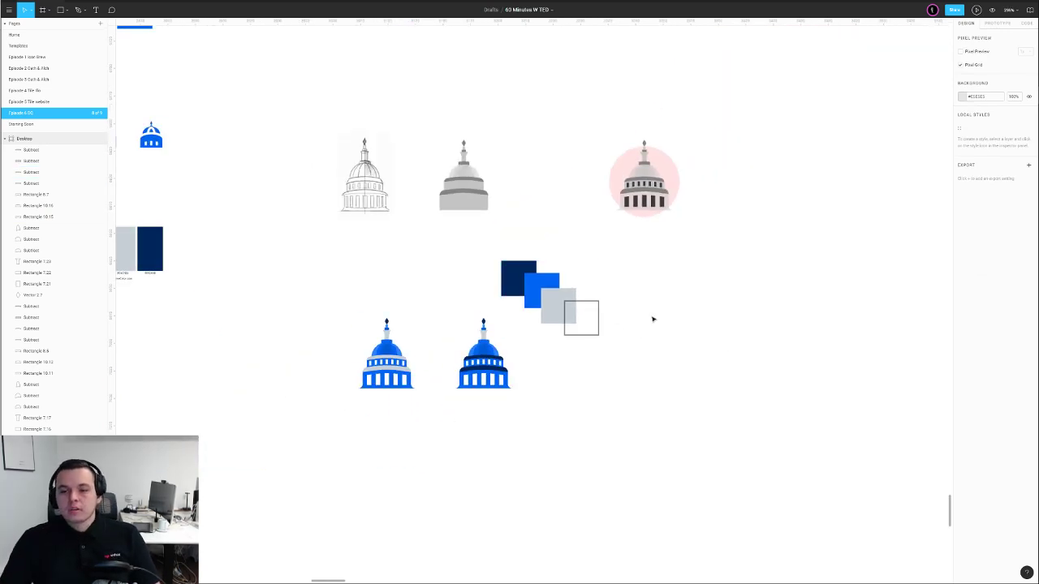
drag(695, 212, 698, 242)
drag(689, 133, 649, 401)
click(689, 380)
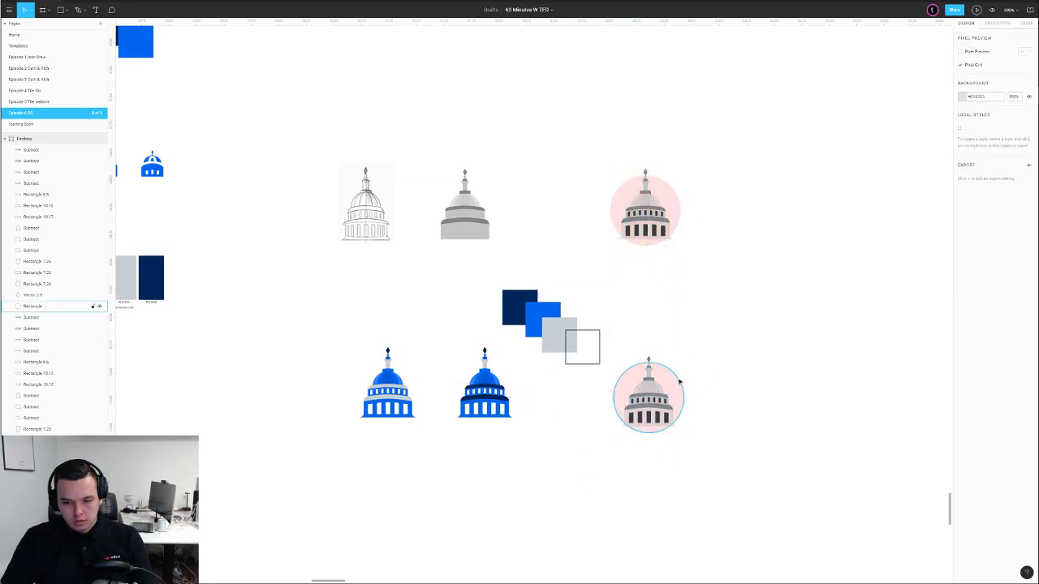
Fill the lower circle with the swatch blue at 100% opacity
click(680, 382)
key(i)
click(540, 314)
click(665, 300)
click(667, 378)
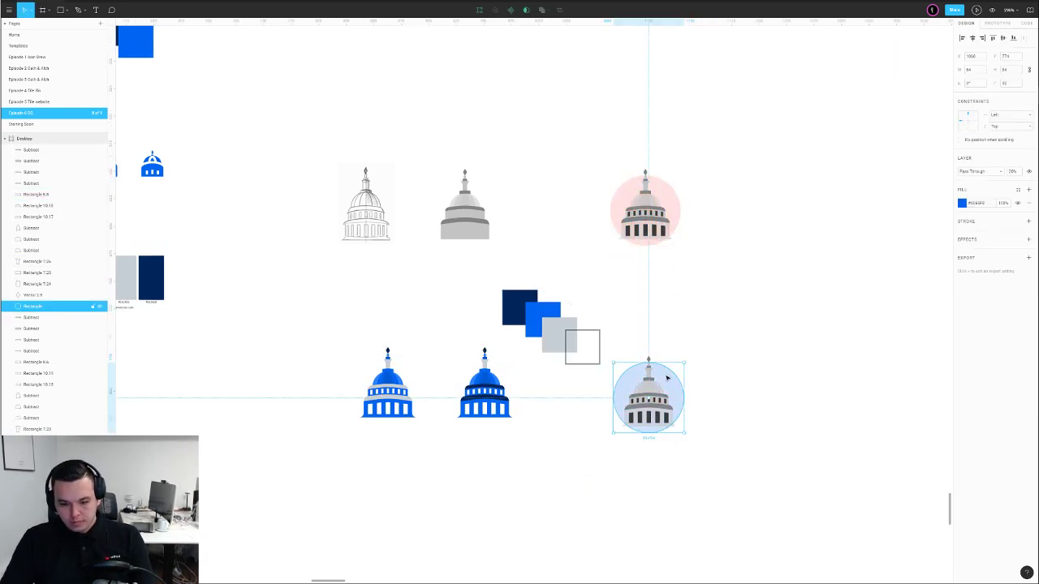
key(0)
click(728, 363)
Push the base rectangle's bottom points down past the circle's bottom edge
scroll(691, 421, up, 3)
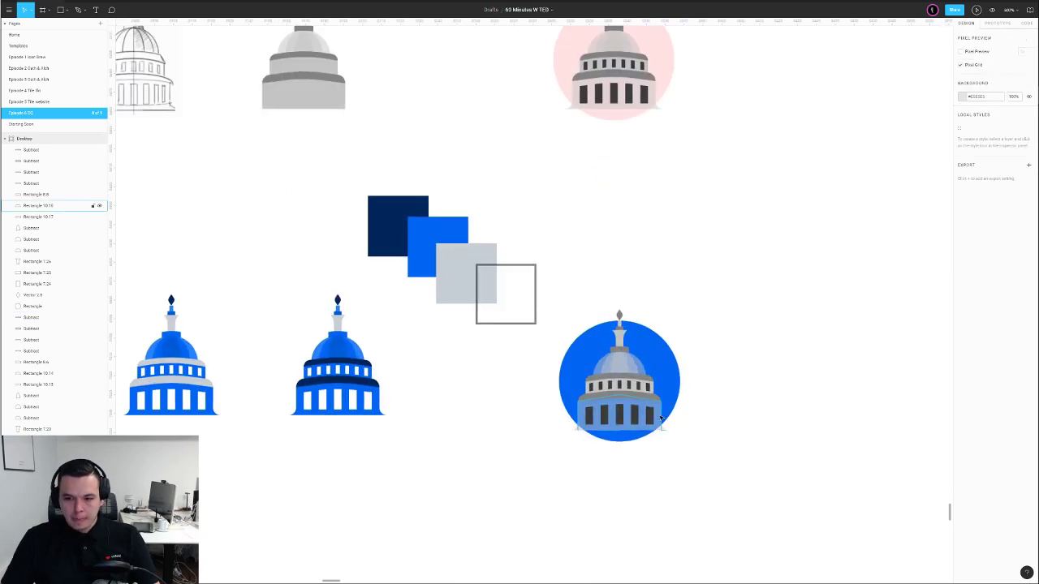
click(660, 418)
drag(550, 427, 733, 449)
click(733, 452)
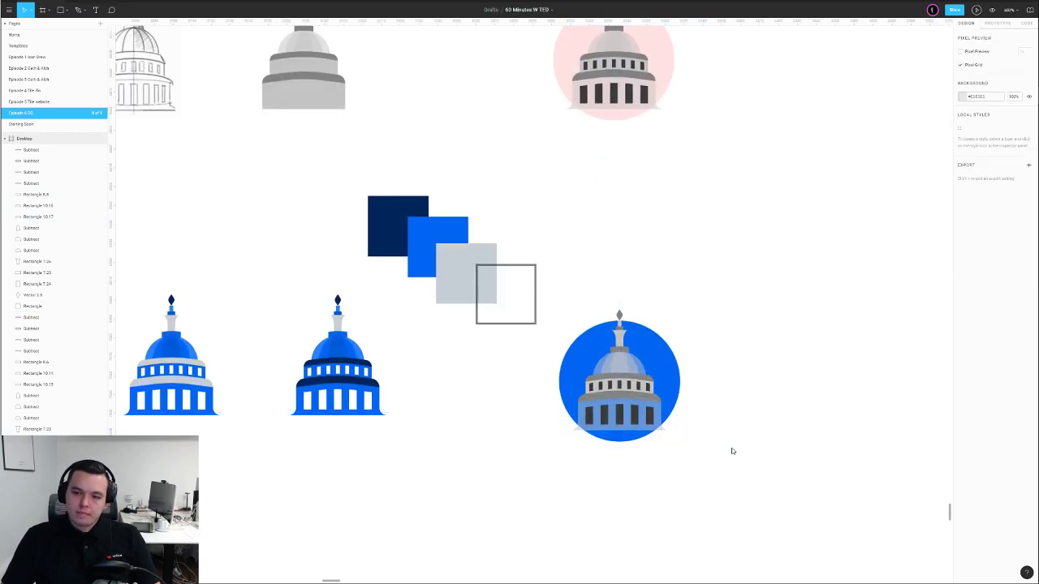
click(646, 426)
double_click(634, 434)
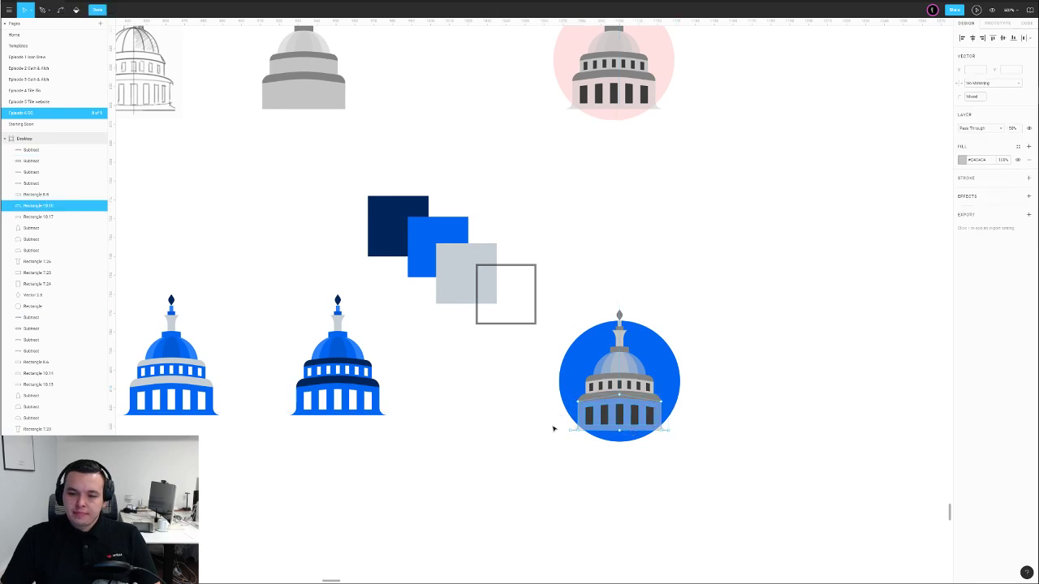
key(shift+Down)
key(Escape)
click(731, 452)
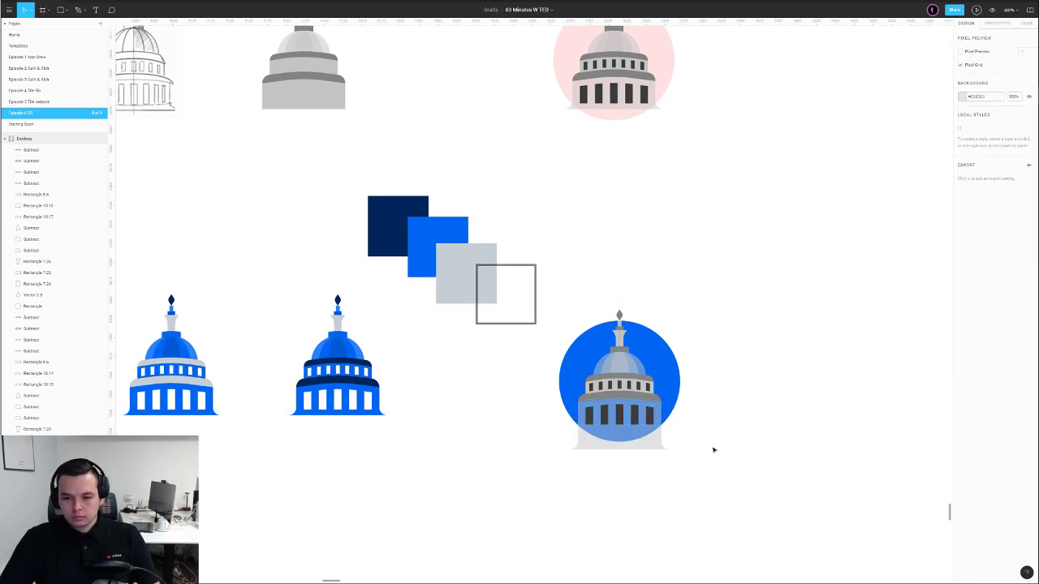
Make the base rectangle under the columns fully opaque and white
scroll(669, 441, up, 3)
click(627, 393)
scroll(643, 385, down, 3)
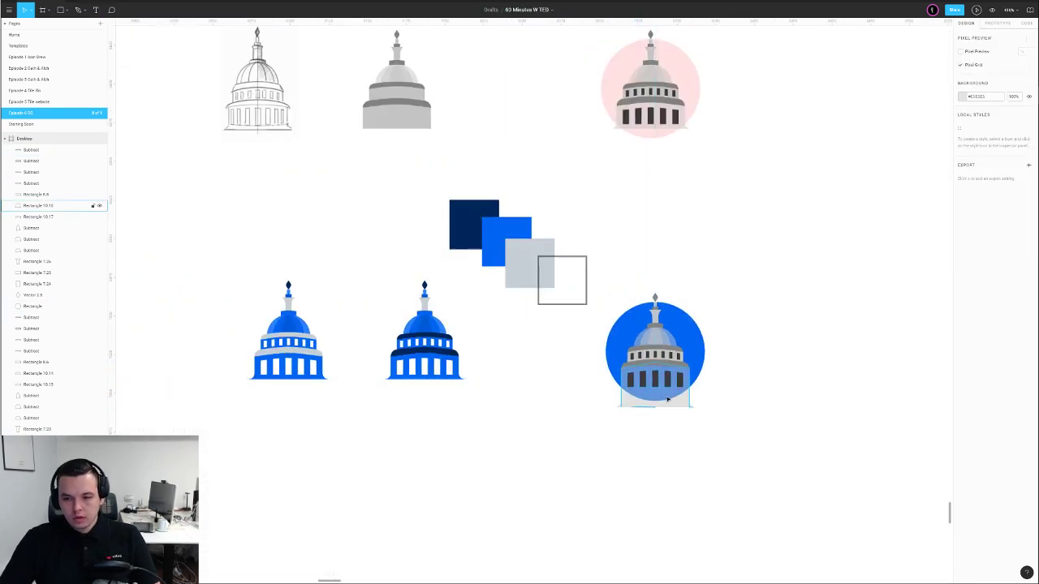
click(671, 399)
key(0)
click(712, 392)
click(679, 405)
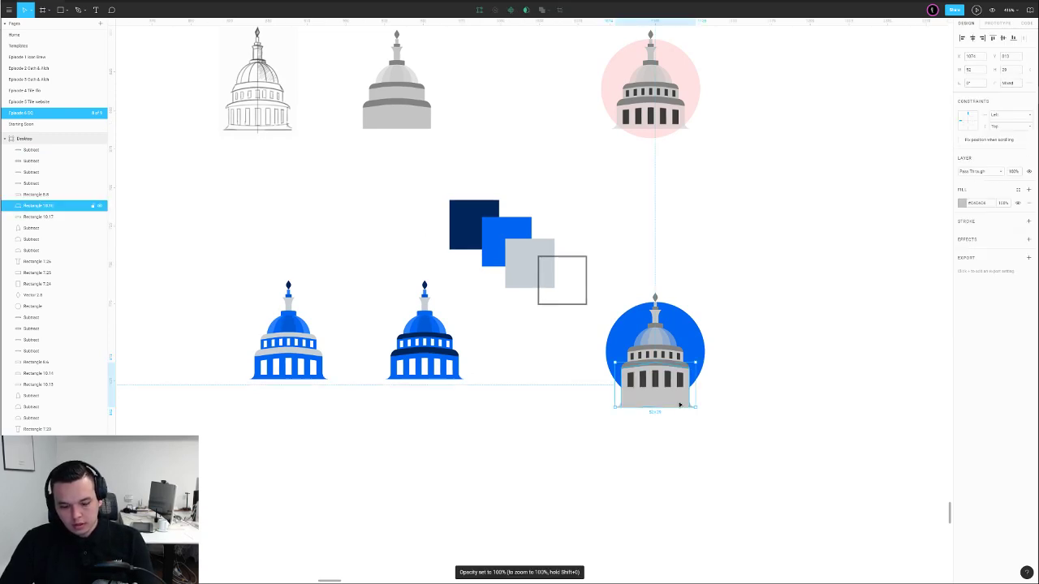
key(i)
click(737, 395)
click(769, 389)
Colour the columns light grey and the column windows the circle's blue
click(690, 388)
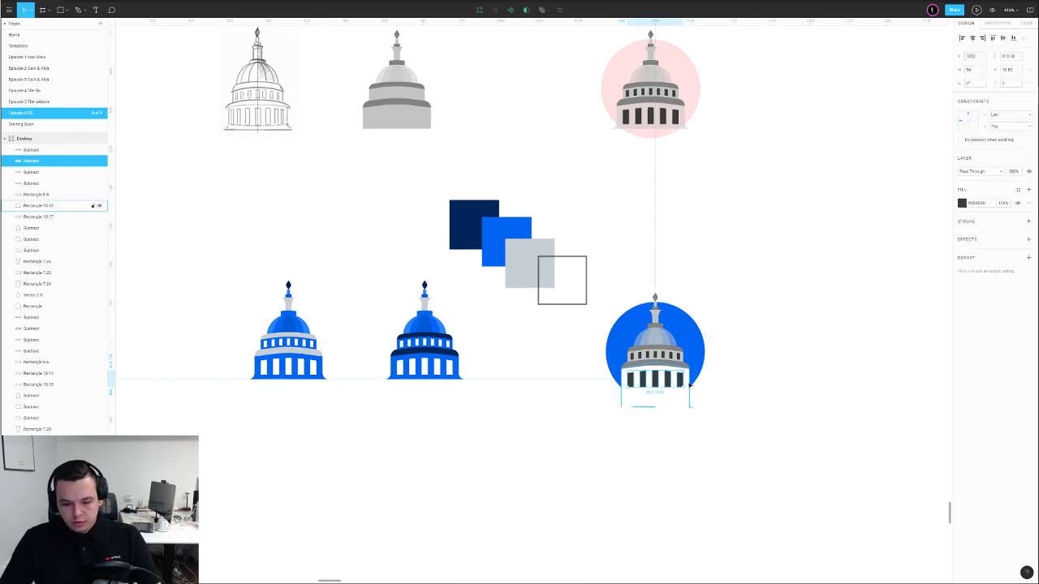
key(i)
click(535, 276)
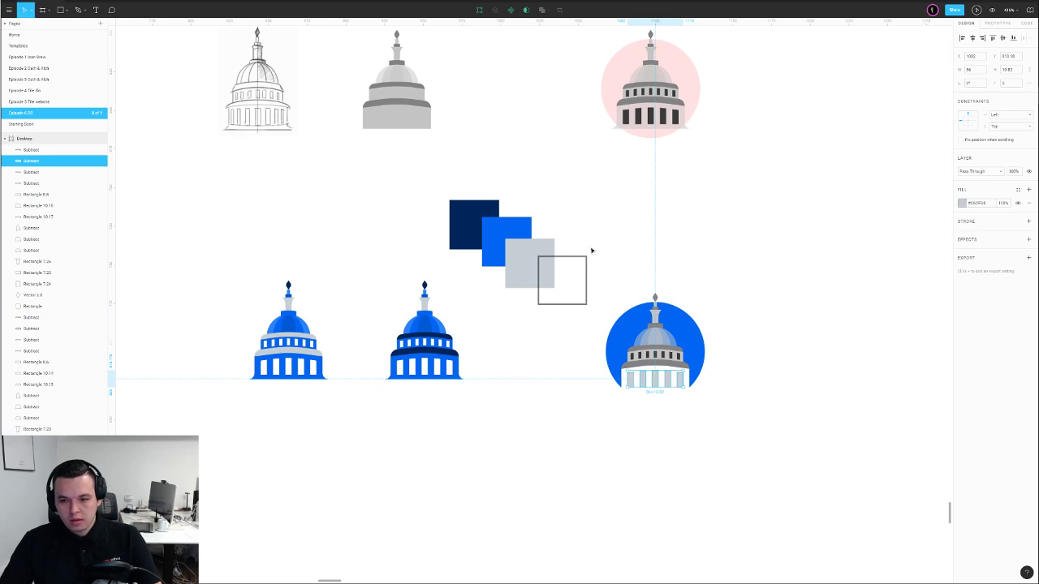
click(615, 270)
click(680, 383)
key(i)
click(697, 363)
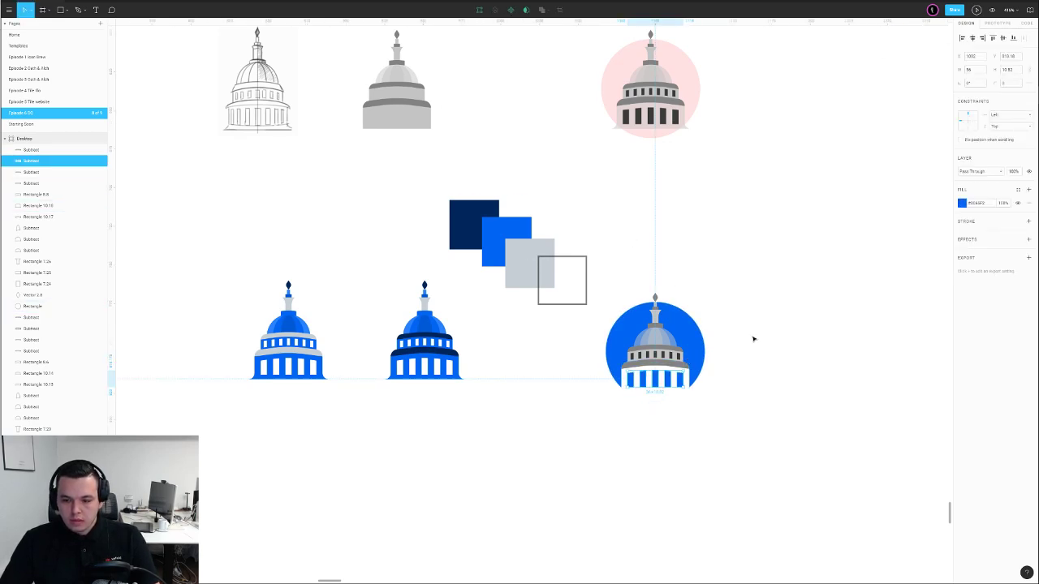
click(752, 339)
Recolour the dark grey band above the columns light grey
scroll(681, 379, up, 5)
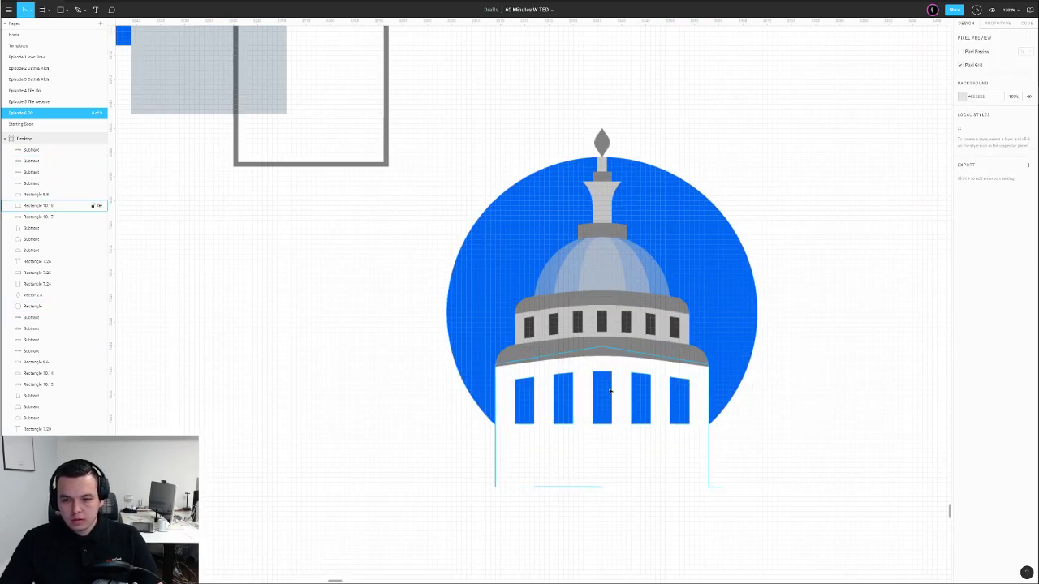
click(616, 350)
scroll(615, 350, down, 4)
scroll(693, 333, left, 2)
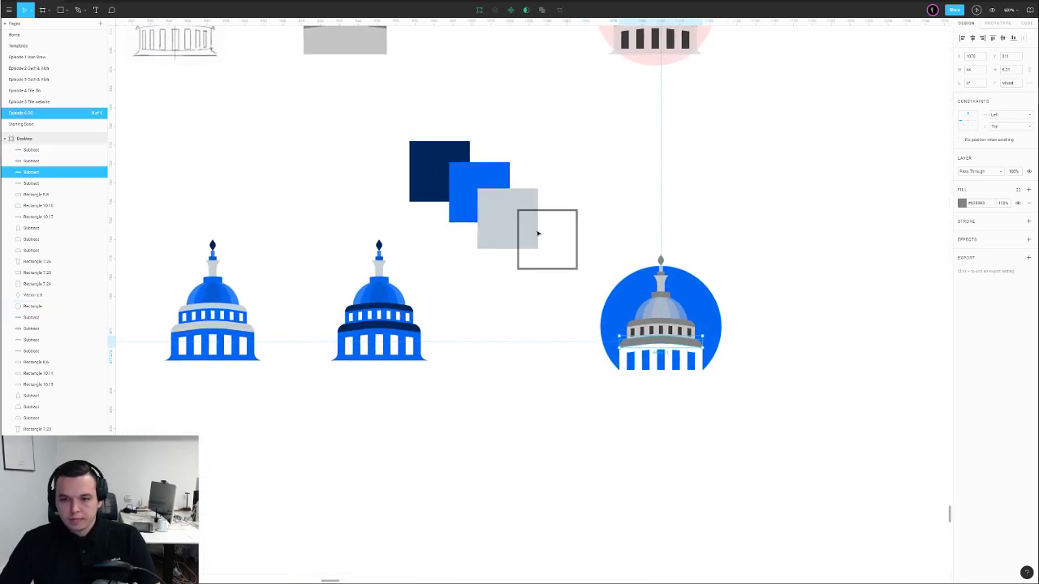
key(i)
click(519, 230)
click(664, 200)
Fill band Rectangle 10.17 with white at full opacity
click(696, 334)
key(i)
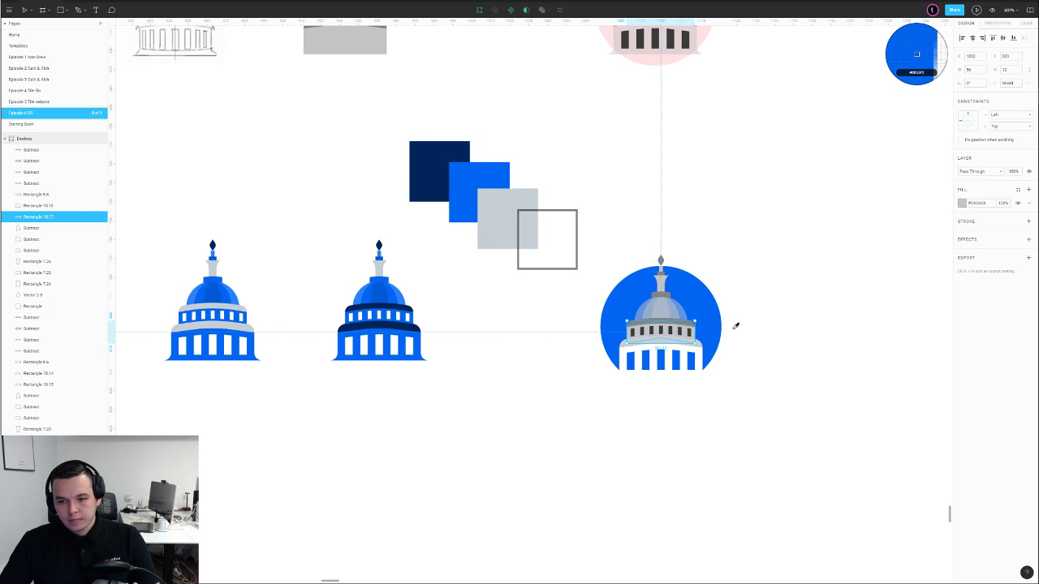
click(775, 323)
key(0)
click(777, 323)
Colour the small window shapes blue
click(691, 335)
key(i)
click(693, 354)
key(Escape)
click(689, 324)
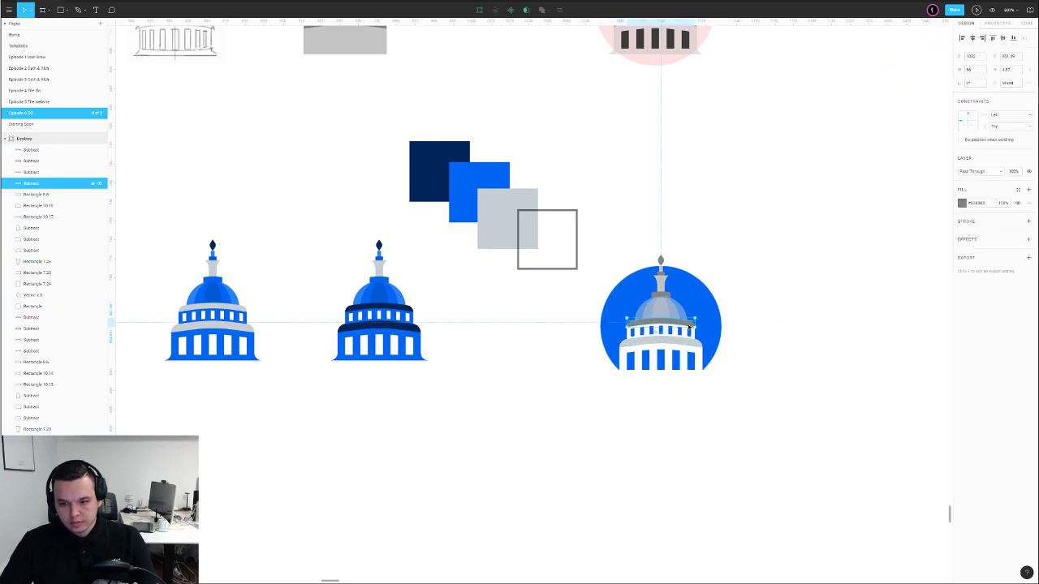
key(Escape)
Make the dome fully opaque and fill it with white
click(685, 319)
key(0)
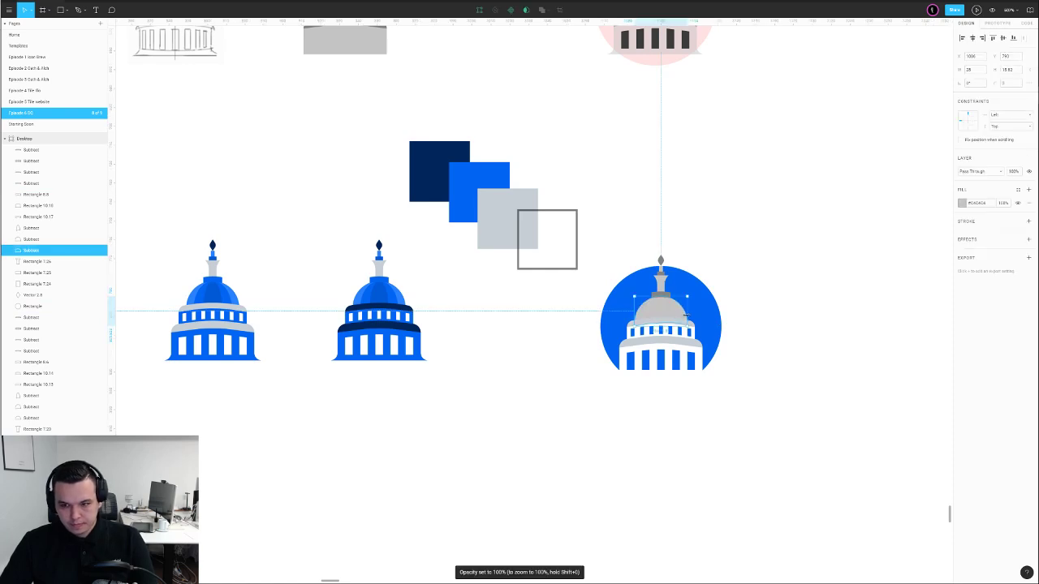
key(i)
click(692, 334)
click(776, 311)
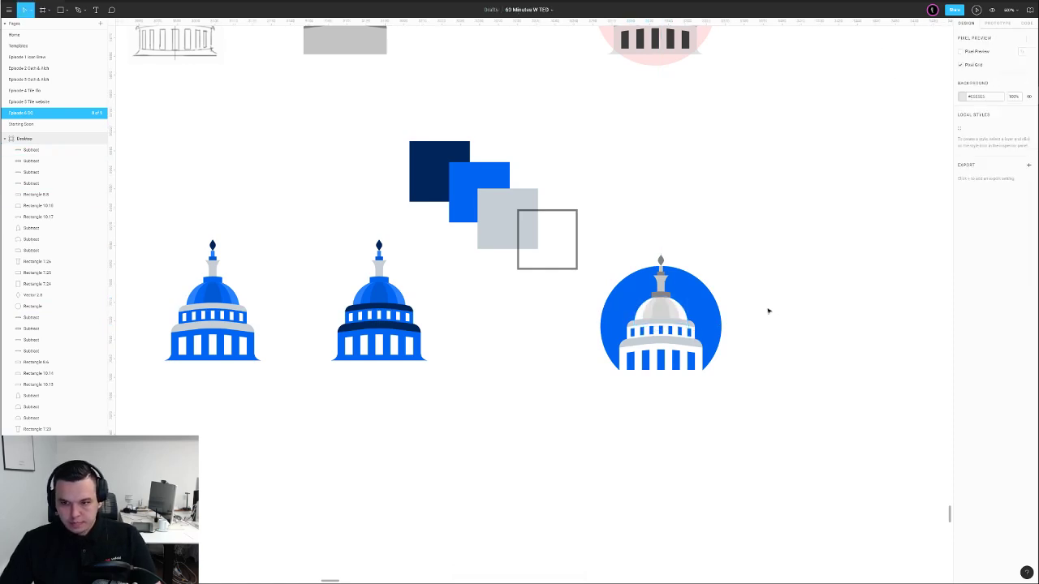
Set the wide dome shading to 60% opacity and the narrow highlight to 50%
scroll(696, 309, up, 5)
click(635, 325)
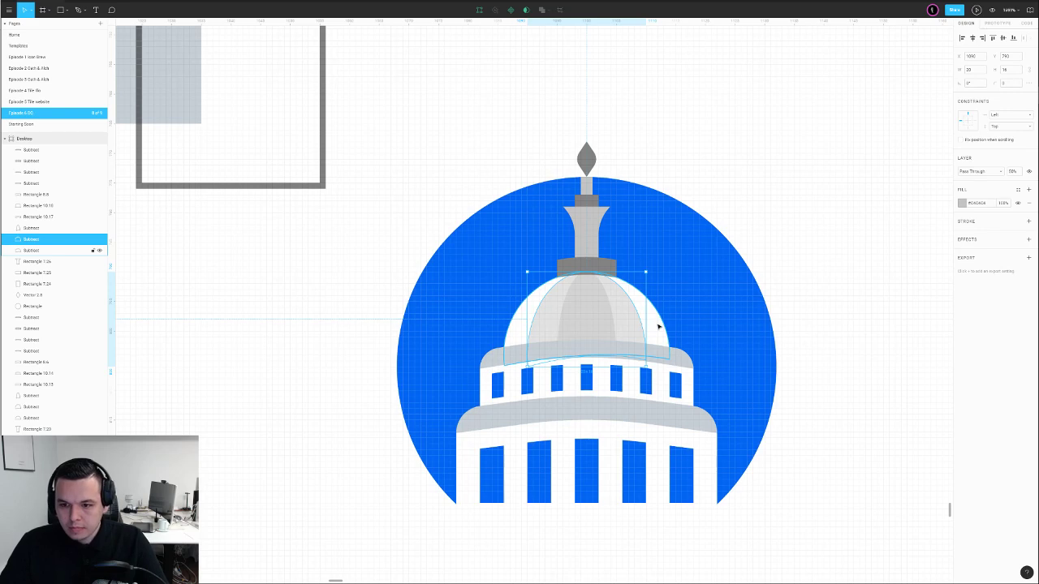
click(586, 307)
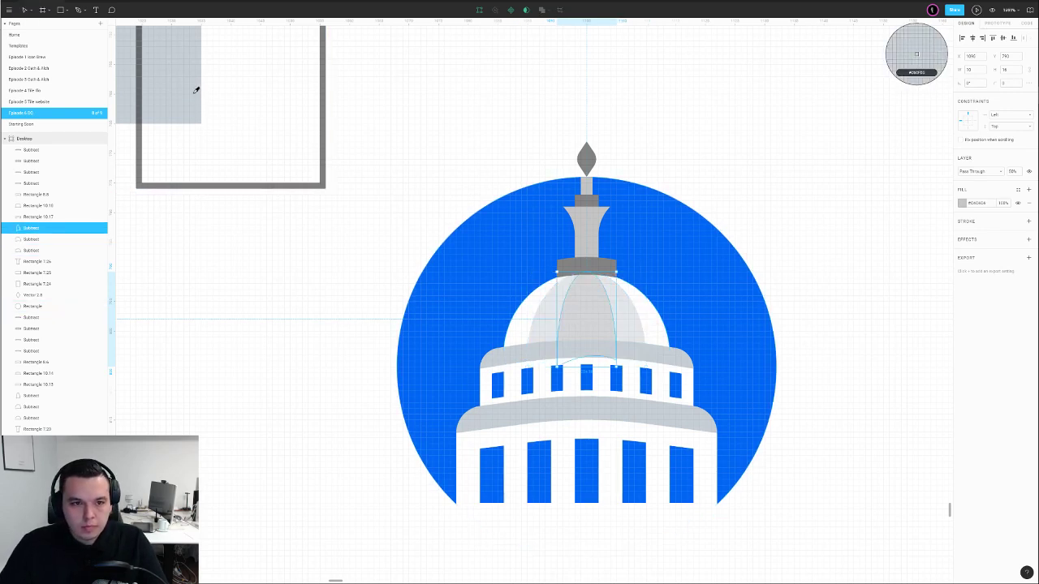
click(633, 317)
key(0)
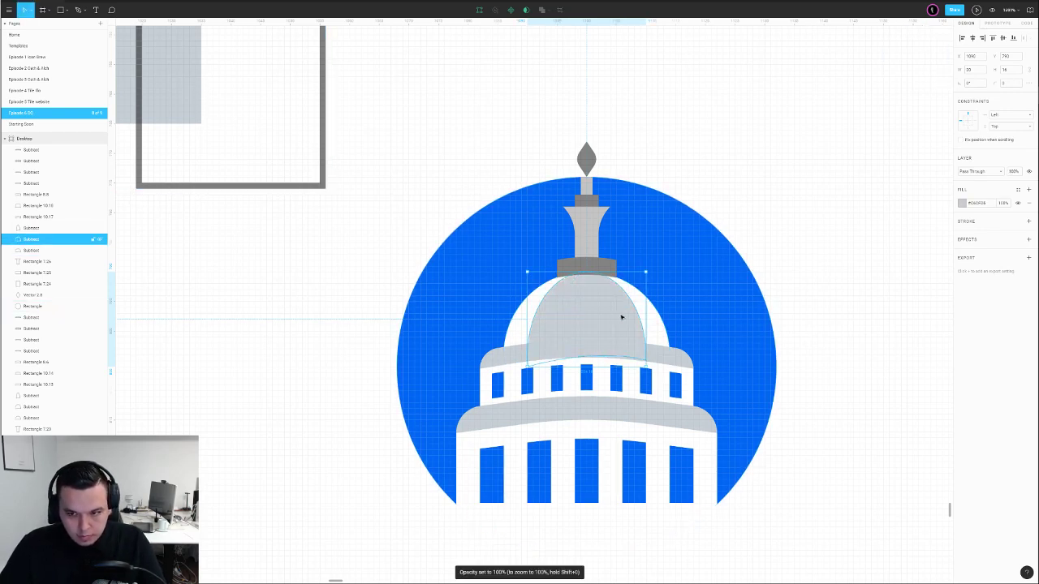
click(601, 317)
click(627, 325)
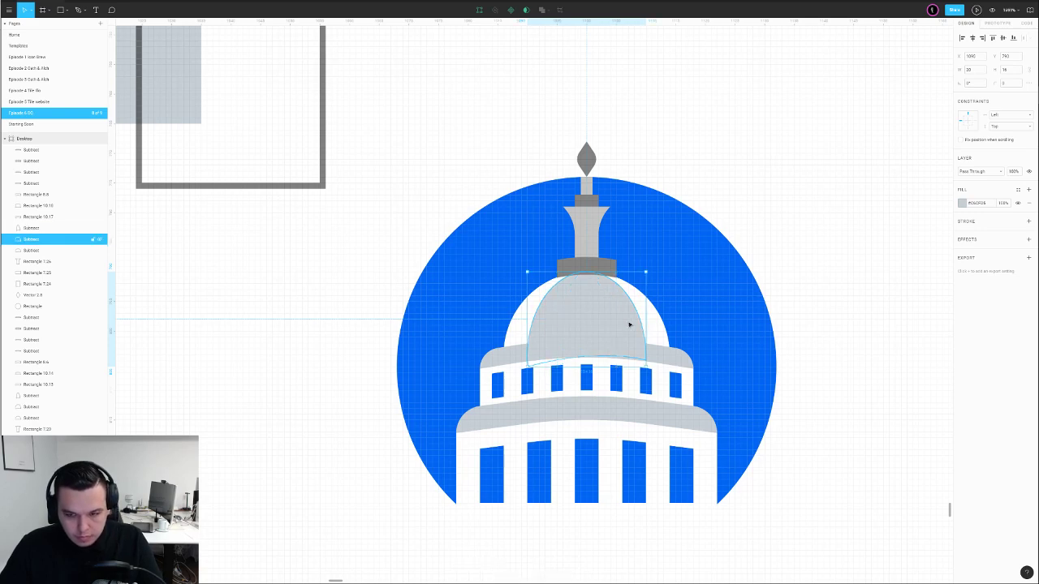
key(6)
click(598, 327)
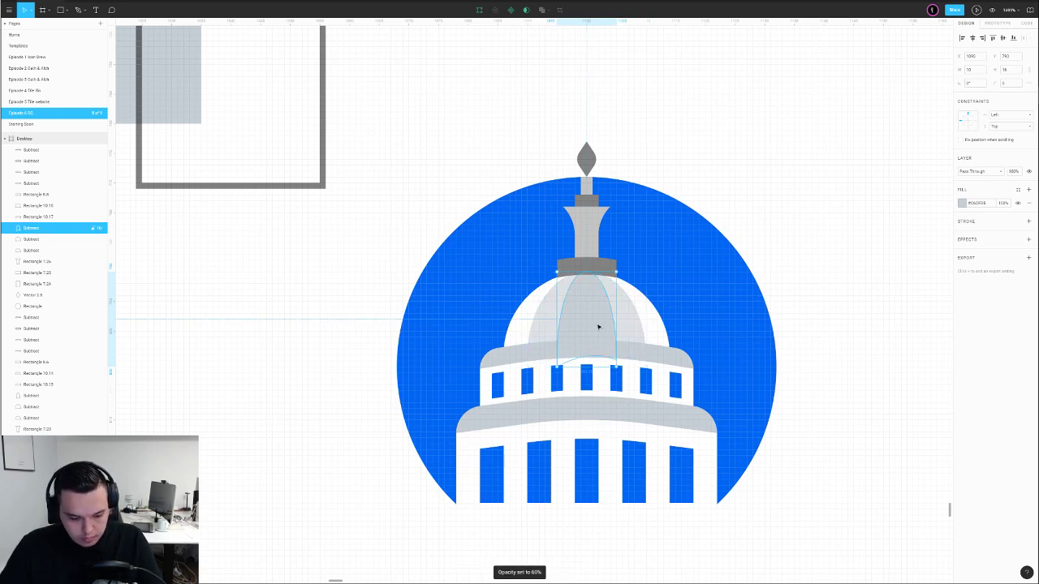
key(5)
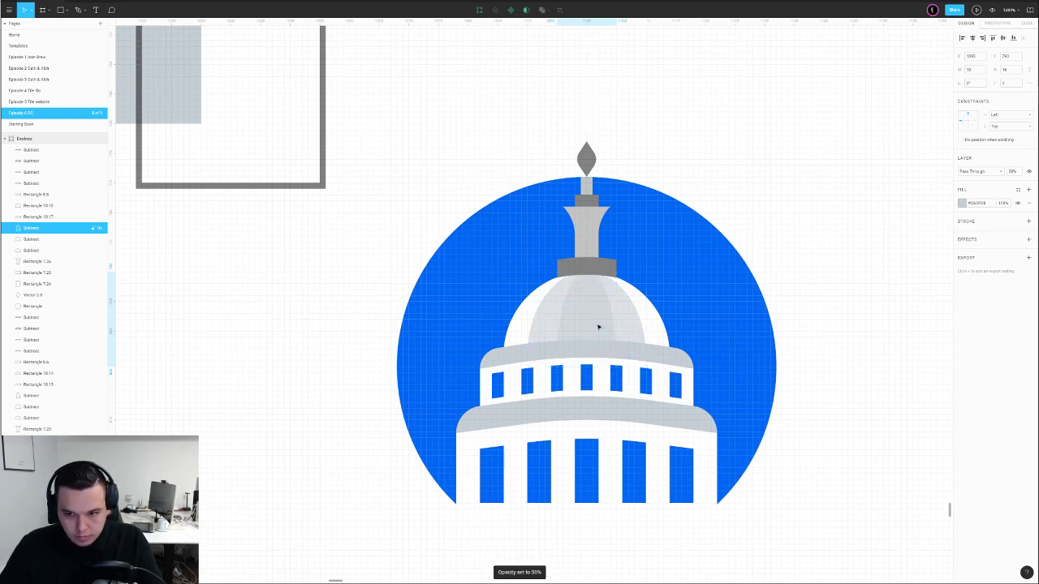
Fill the tower rectangle above the dome with white
click(633, 349)
scroll(650, 348, down, 5)
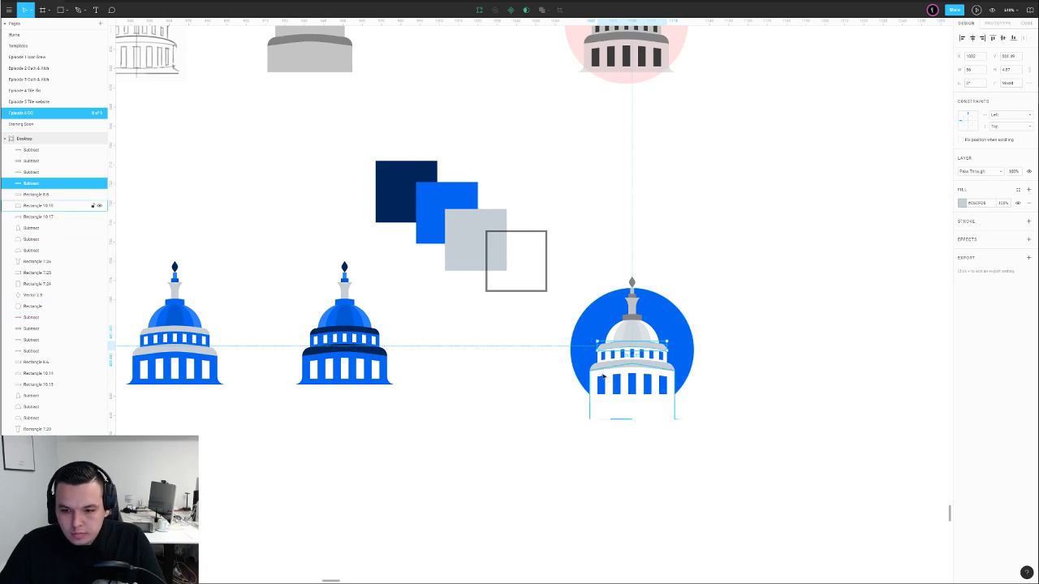
click(561, 280)
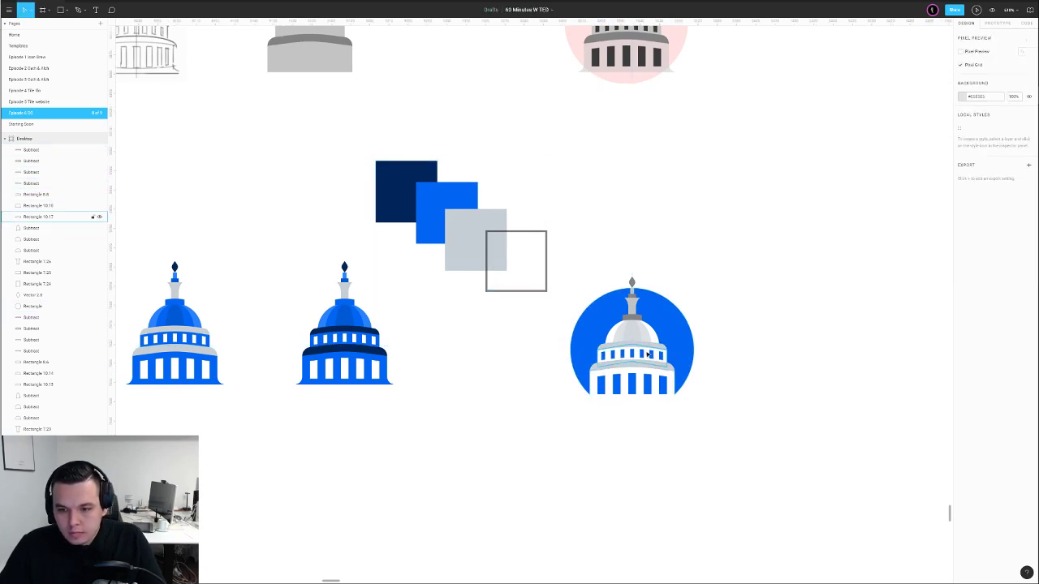
click(647, 354)
scroll(648, 359, up, 3)
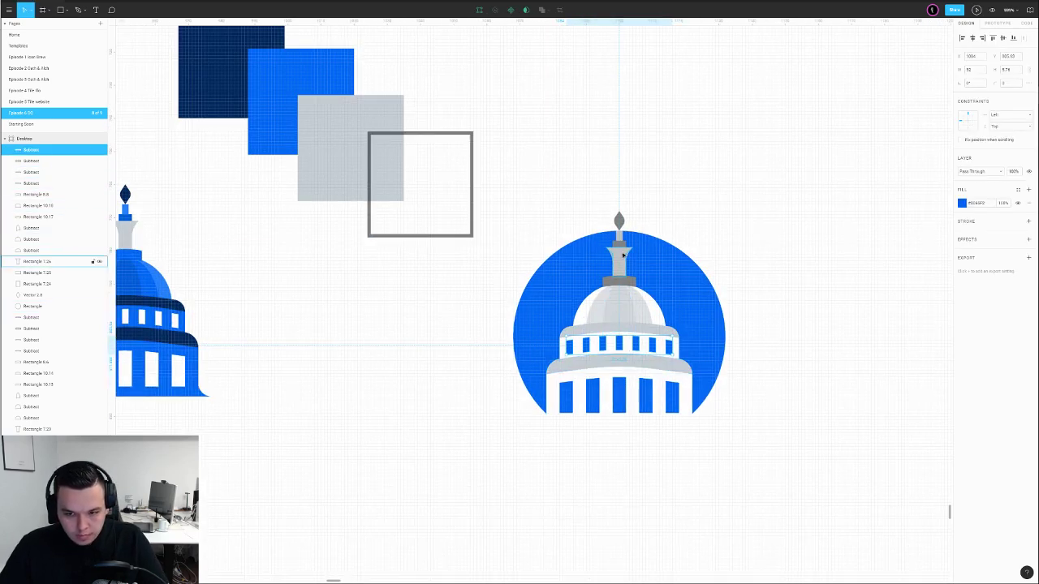
click(707, 203)
click(621, 260)
key(i)
click(711, 196)
click(711, 197)
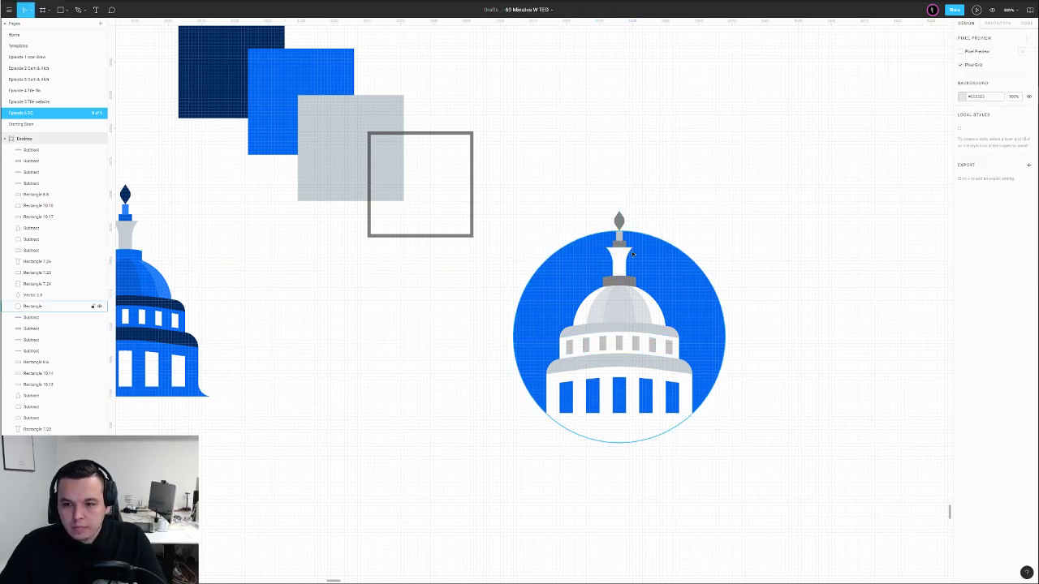
Fill tower section Rectangle 7.25 with white
click(622, 244)
key(i)
click(622, 254)
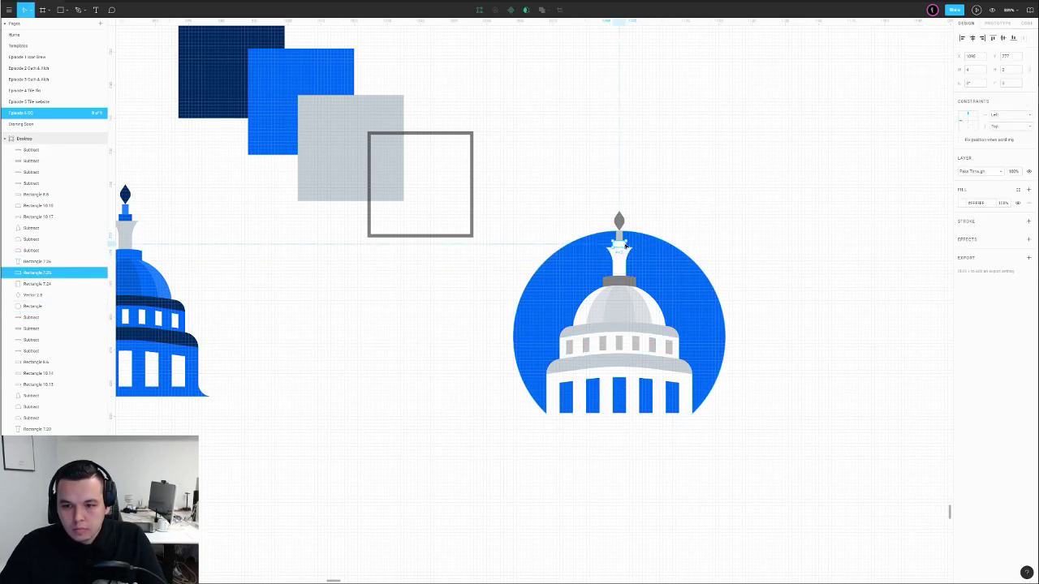
click(620, 237)
key(i)
click(620, 220)
click(680, 211)
Check the grey rectangle under the dome and the upper spire block
click(615, 283)
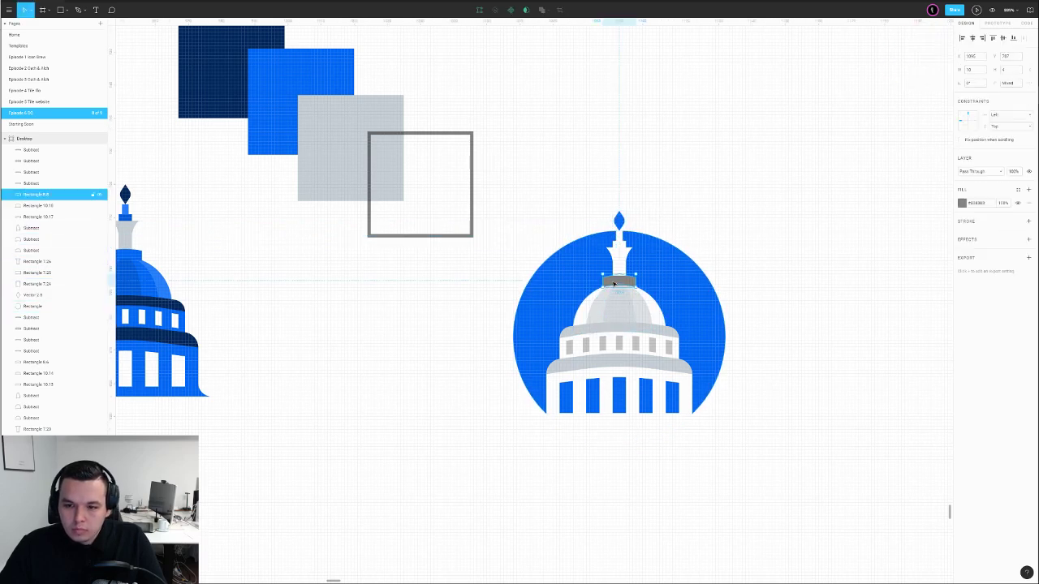
click(696, 232)
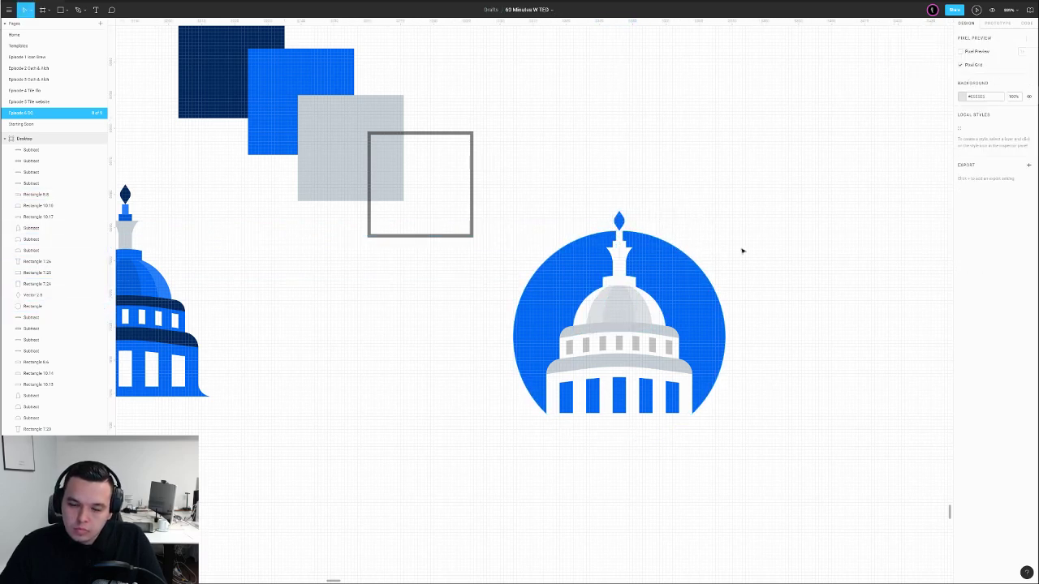
scroll(733, 274, down, 5)
scroll(746, 270, up, 10)
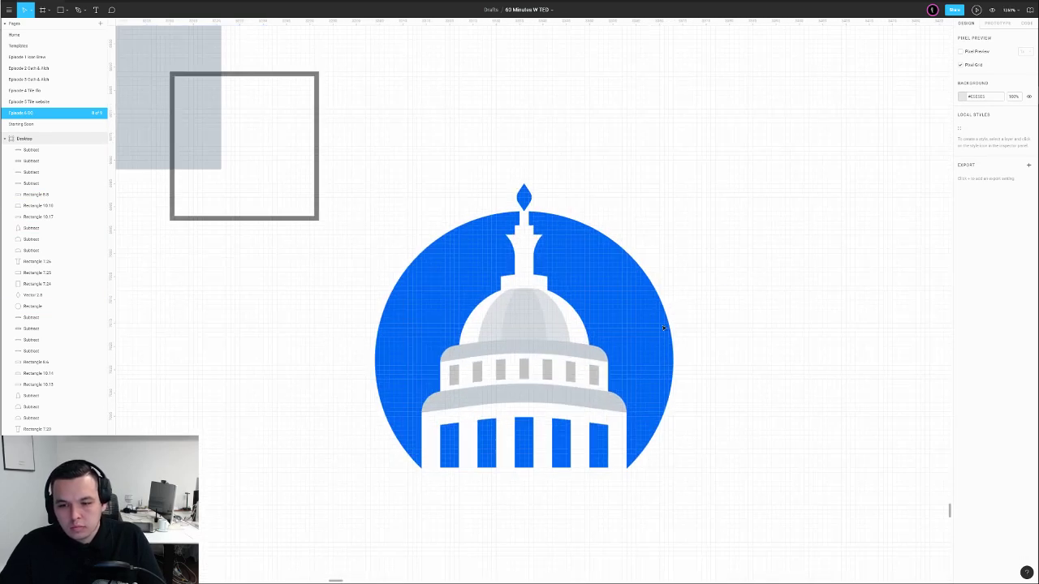
click(594, 384)
click(705, 394)
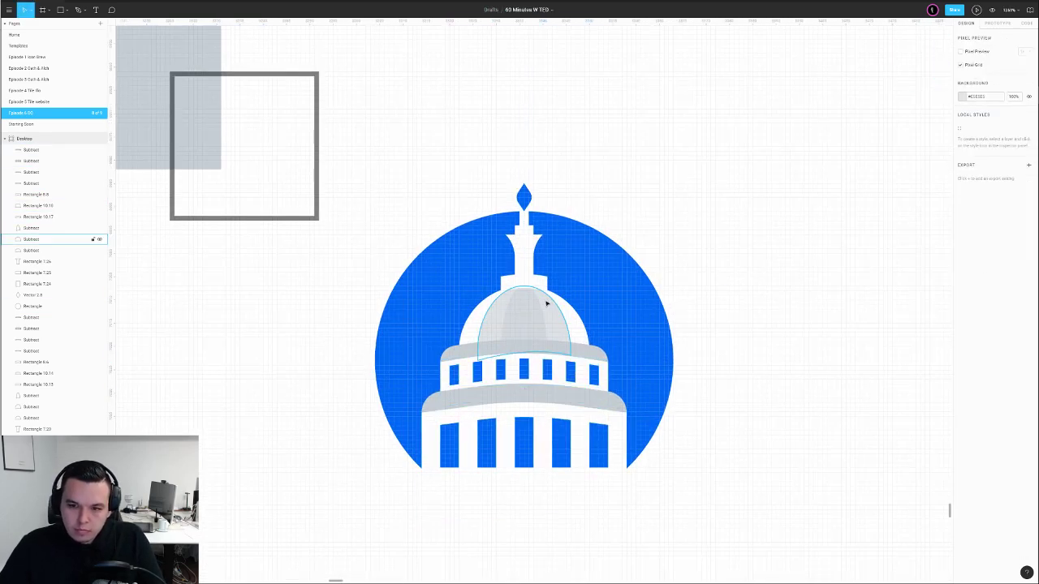
click(527, 268)
click(629, 196)
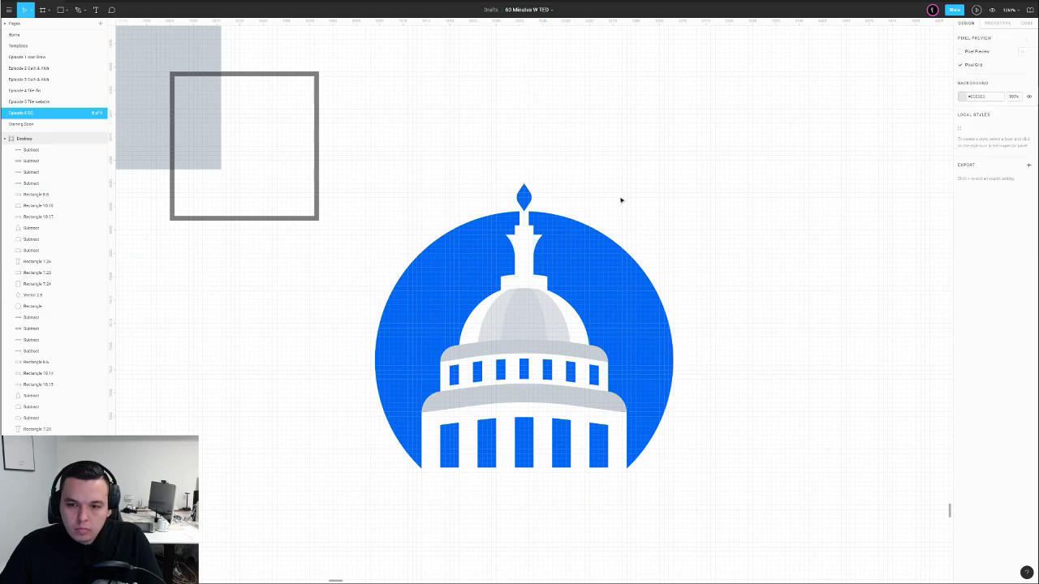
Reshape the points of the top spire block and the flared piece below it
scroll(540, 236, up, 3)
click(524, 236)
shift+click(524, 258)
double_click(521, 245)
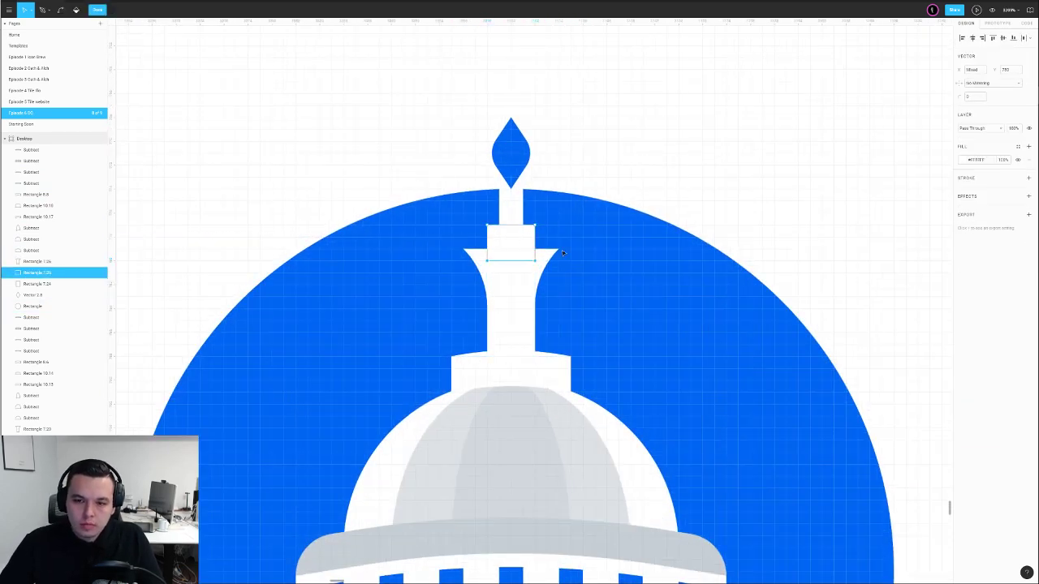
double_click(612, 183)
double_click(509, 216)
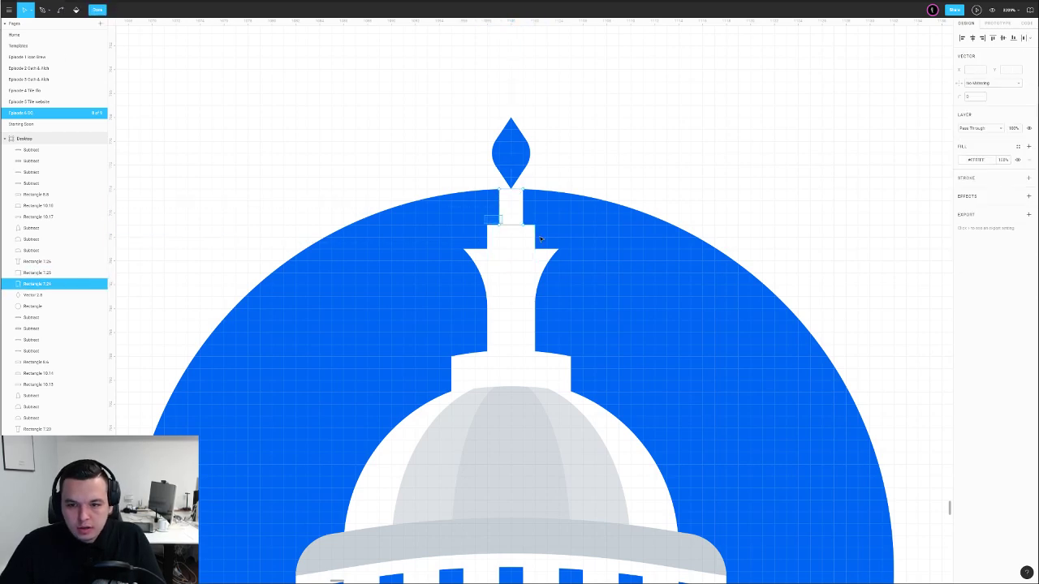
click(612, 173)
scroll(608, 182, down, 10)
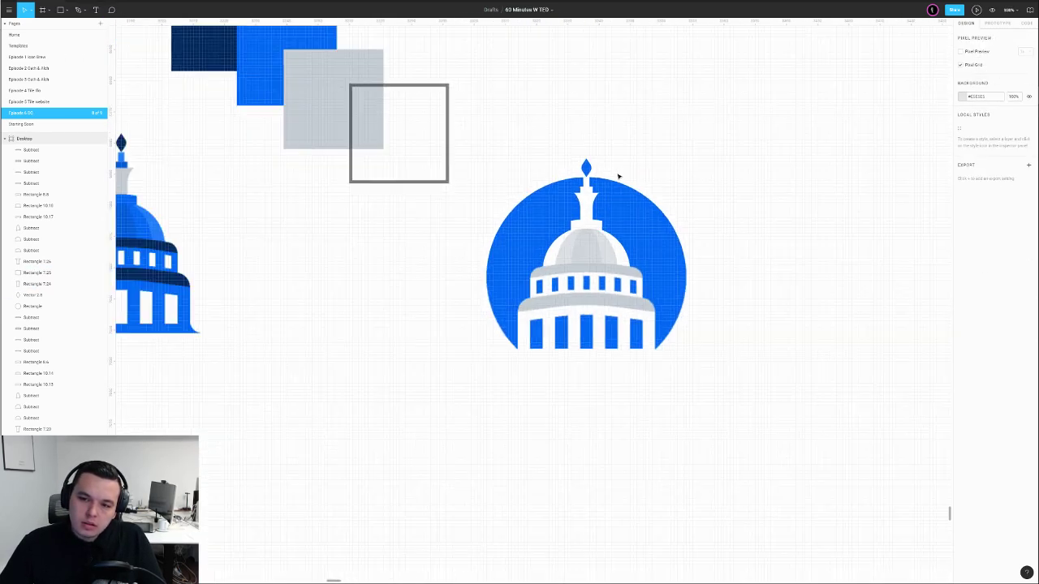
scroll(610, 214, up, 5)
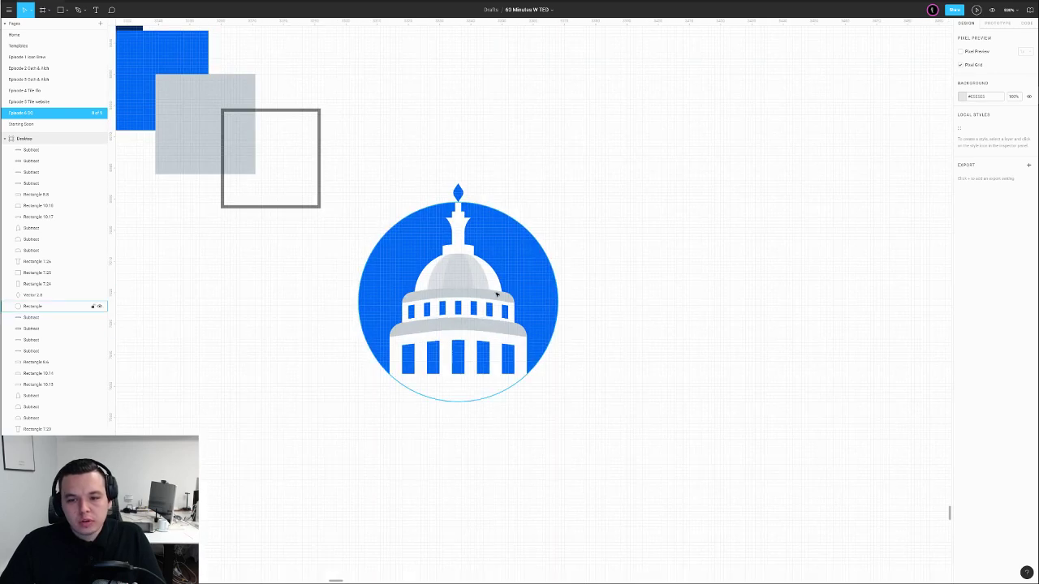
click(478, 279)
Sample the badge blue with the eyedropper onto the dome and inner dome pieces
key(i)
click(518, 255)
click(615, 221)
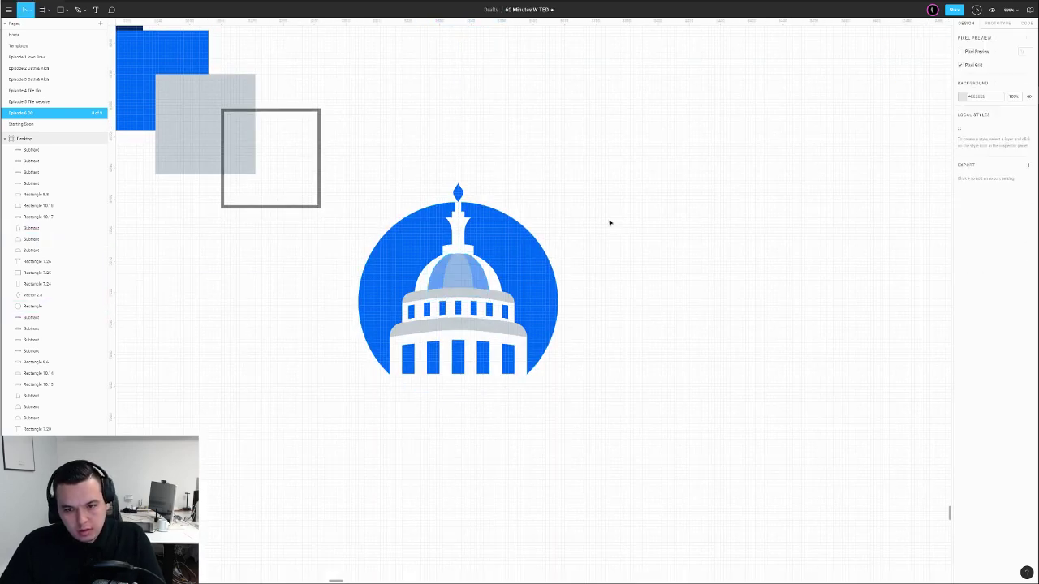
click(463, 281)
key(i)
click(523, 255)
click(617, 216)
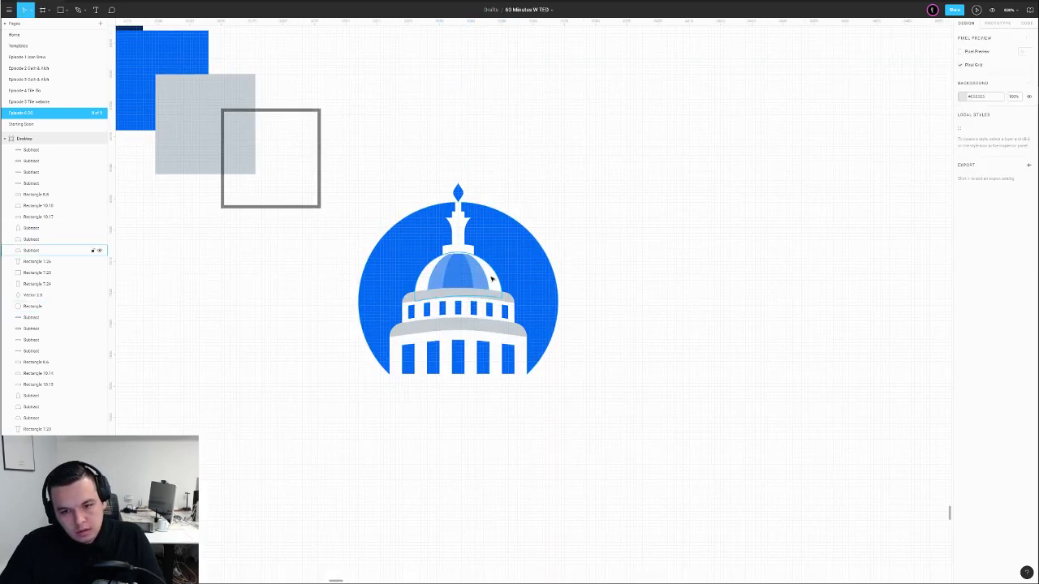
Set one dome piece to 10% opacity and the centre piece to 20%, then restore it to full
click(442, 276)
key(1)
click(615, 229)
click(468, 277)
key(2)
click(627, 224)
click(474, 284)
key(0)
key(Escape)
Try 20% opacity on the centre dome piece again, then return it to full opacity
click(461, 284)
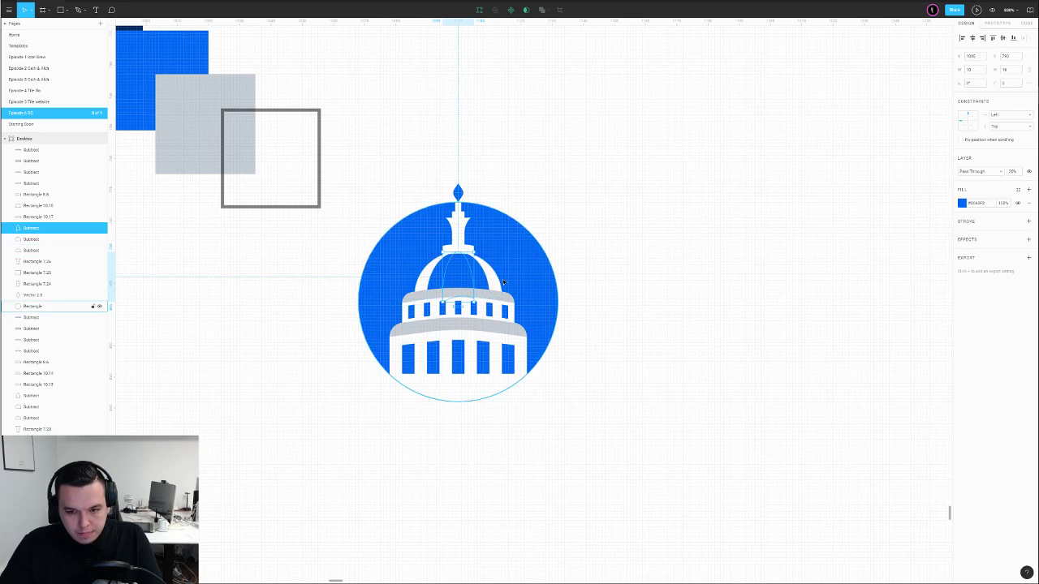
key(2)
click(631, 239)
click(466, 278)
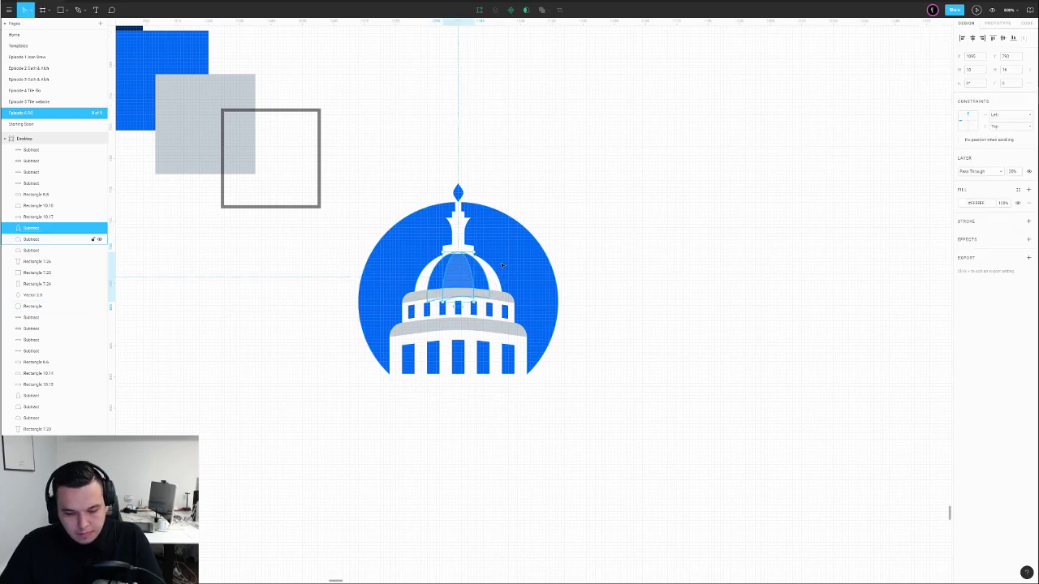
key(0)
click(631, 218)
scroll(618, 219, down, 5)
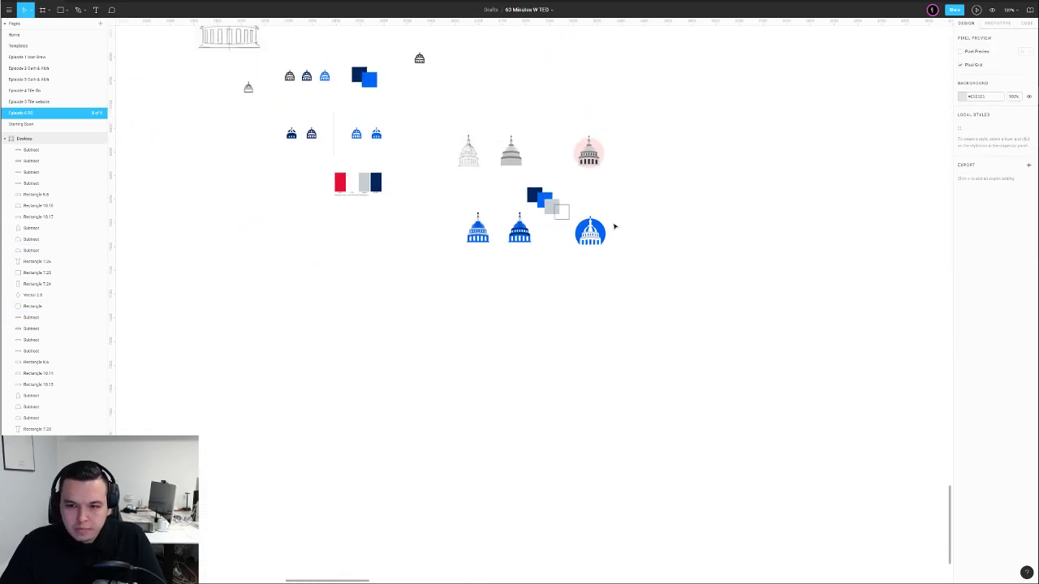
scroll(614, 225, up, 5)
Fill the centre dome piece with the navy swatch colour
click(505, 256)
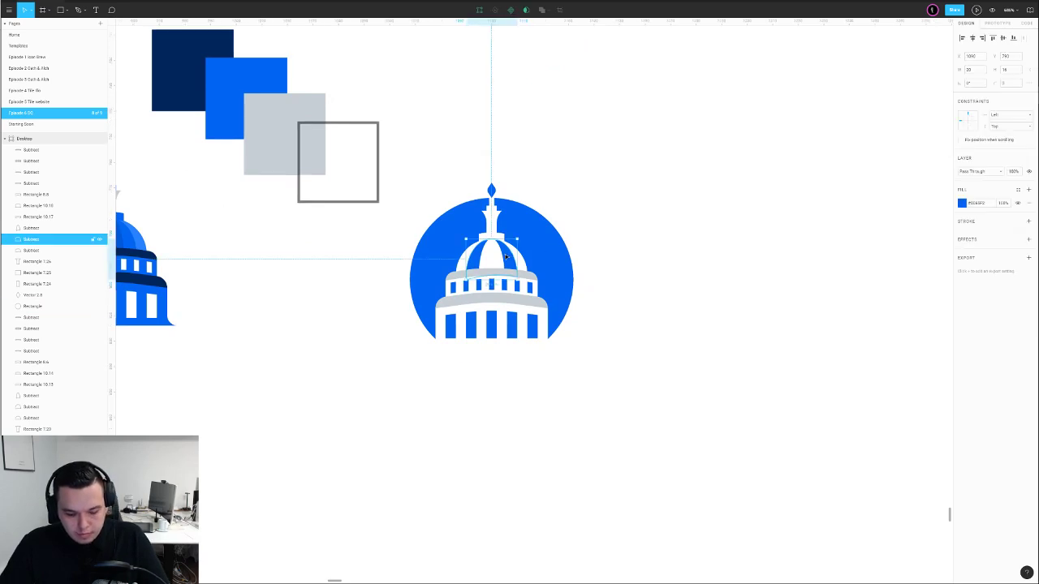
click(497, 261)
key(i)
click(191, 99)
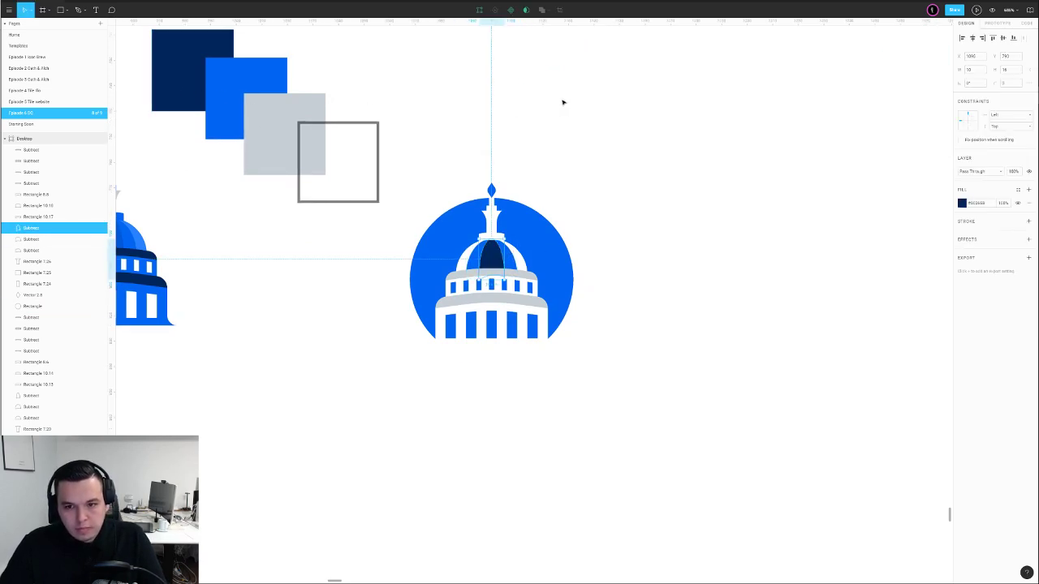
click(563, 103)
Give the dome pieces linear gradient fills and check a small piece's gradient
click(491, 258)
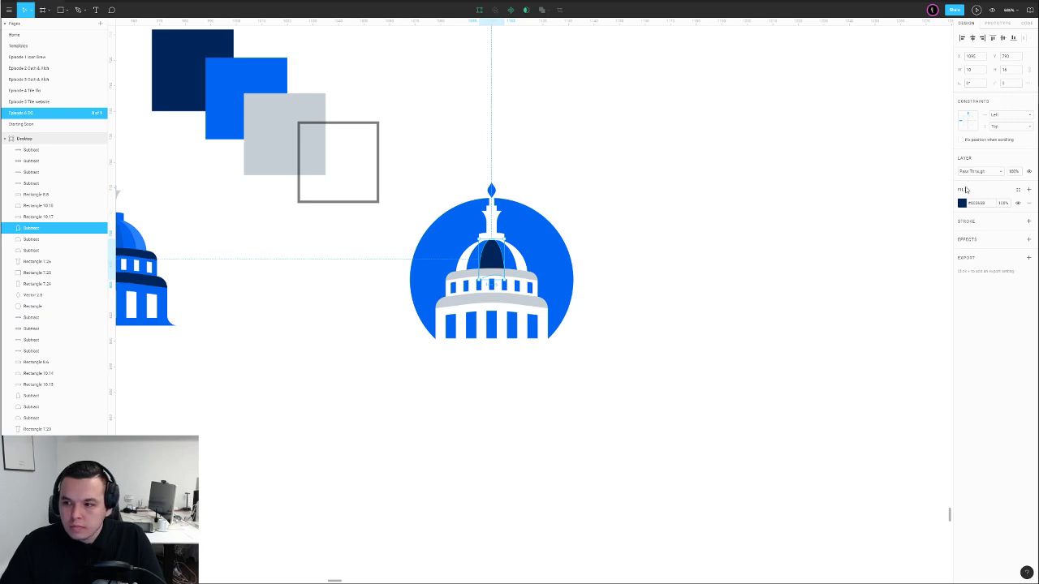
click(963, 202)
click(880, 203)
click(877, 210)
click(718, 222)
click(963, 203)
click(881, 203)
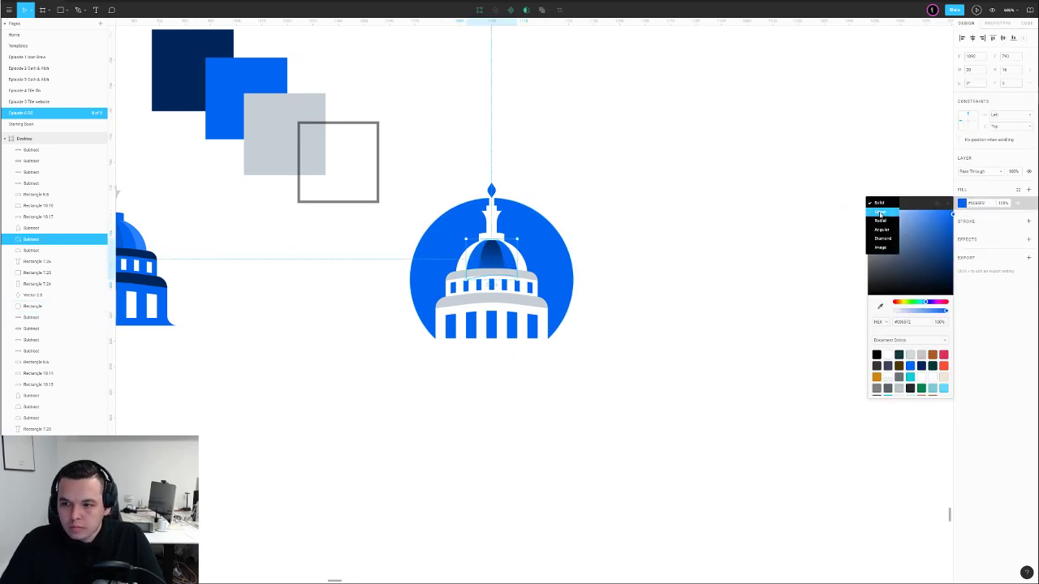
click(878, 211)
click(709, 228)
click(497, 241)
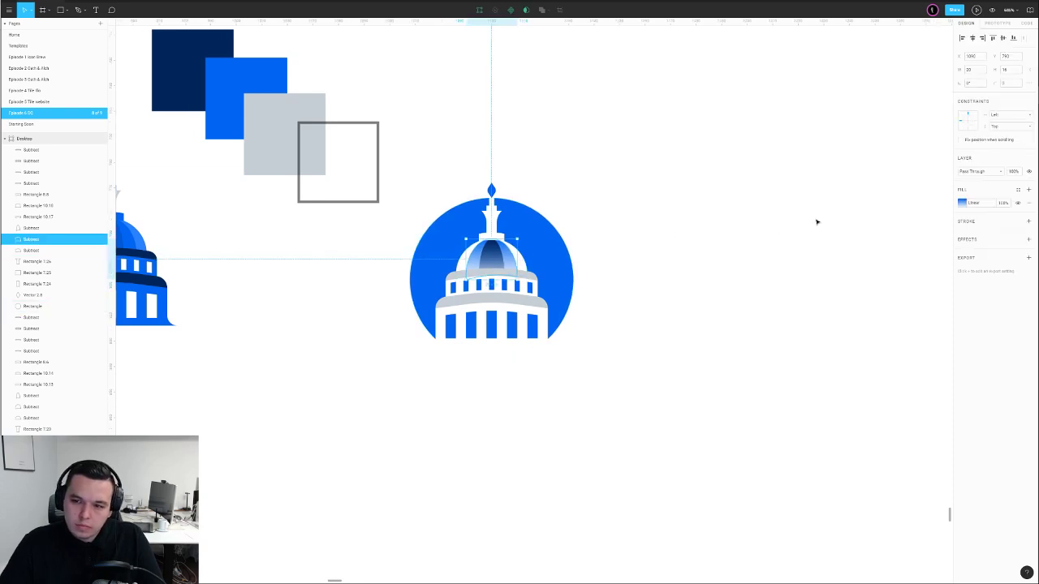
click(963, 203)
click(506, 235)
Nudge the inner and outer dome pieces down one pixel
scroll(489, 245, up, 5)
click(510, 252)
shift+click(526, 241)
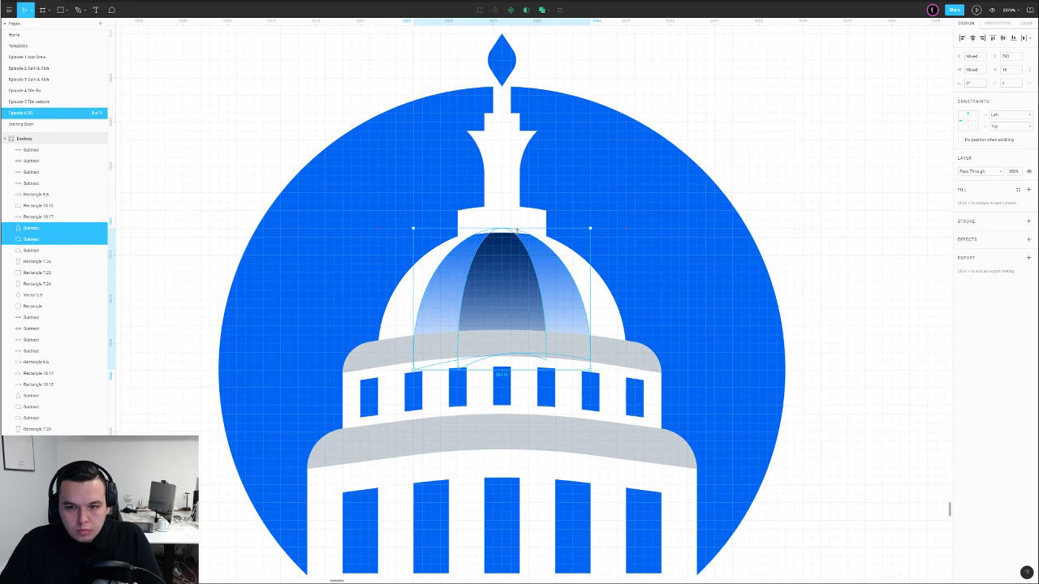
key(Down)
click(816, 186)
scroll(816, 185, down, 5)
drag(857, 191, 615, 274)
Remove the gradient fills from the outer and inner dome pieces
click(494, 307)
click(1024, 204)
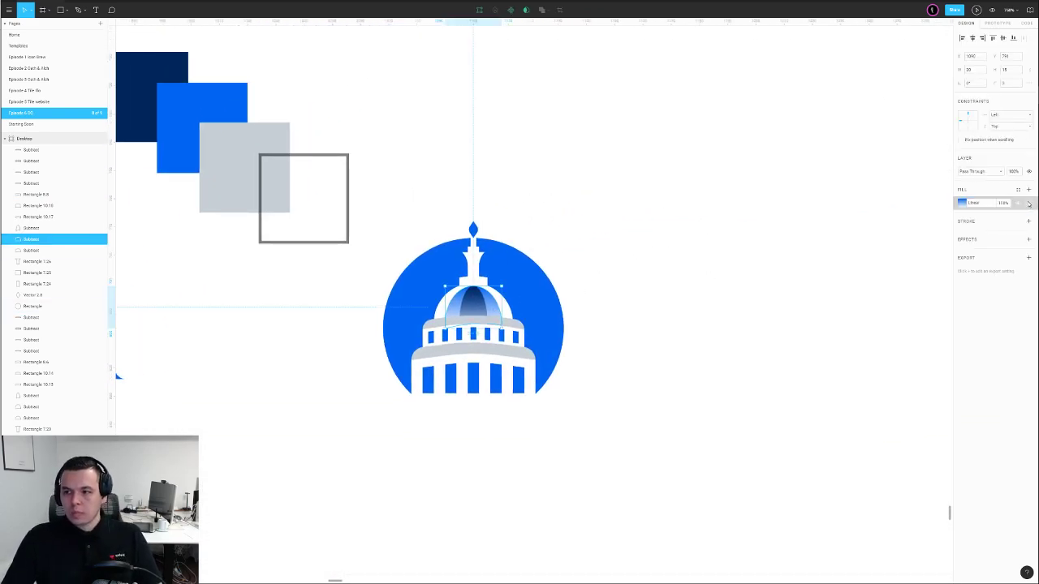
key(ctrl+v)
click(800, 269)
click(474, 304)
click(1029, 204)
click(1030, 190)
click(603, 293)
Recolour the inner and outer dome pieces navy
click(478, 310)
key(i)
click(149, 72)
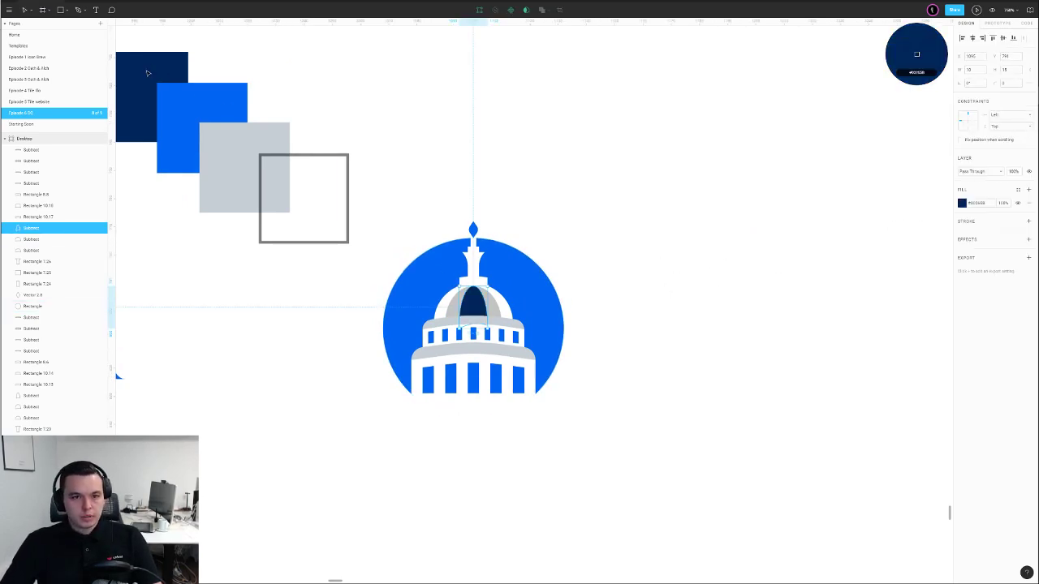
click(358, 263)
click(492, 310)
key(ctrl+alt+v)
Sample the badge blue onto both the inner and outer dome pieces
click(471, 311)
key(i)
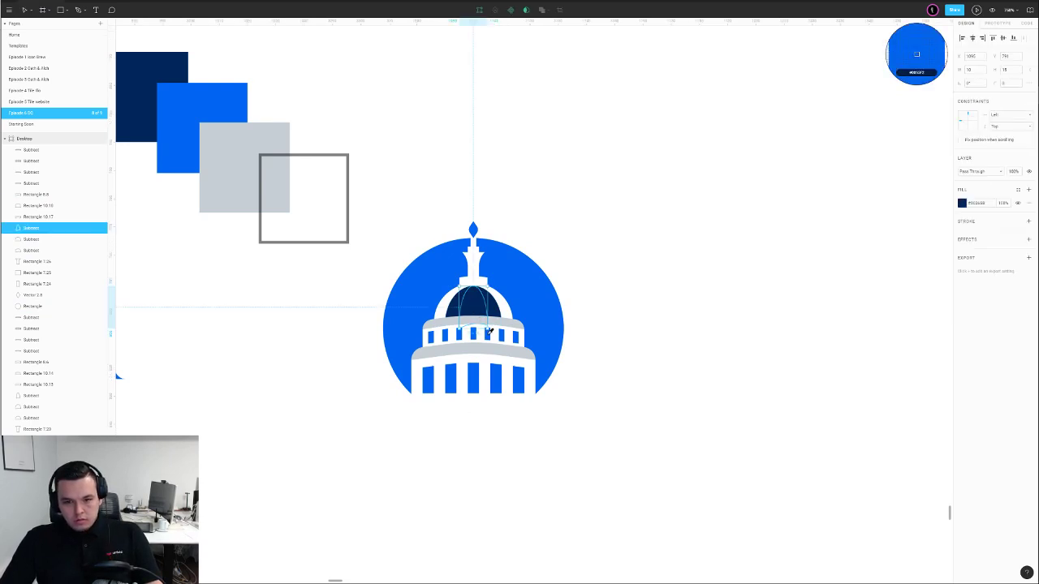
click(486, 333)
click(494, 310)
key(i)
click(505, 331)
Lighten the outer dome to a very pale blue and the inner dome to light blue
click(961, 203)
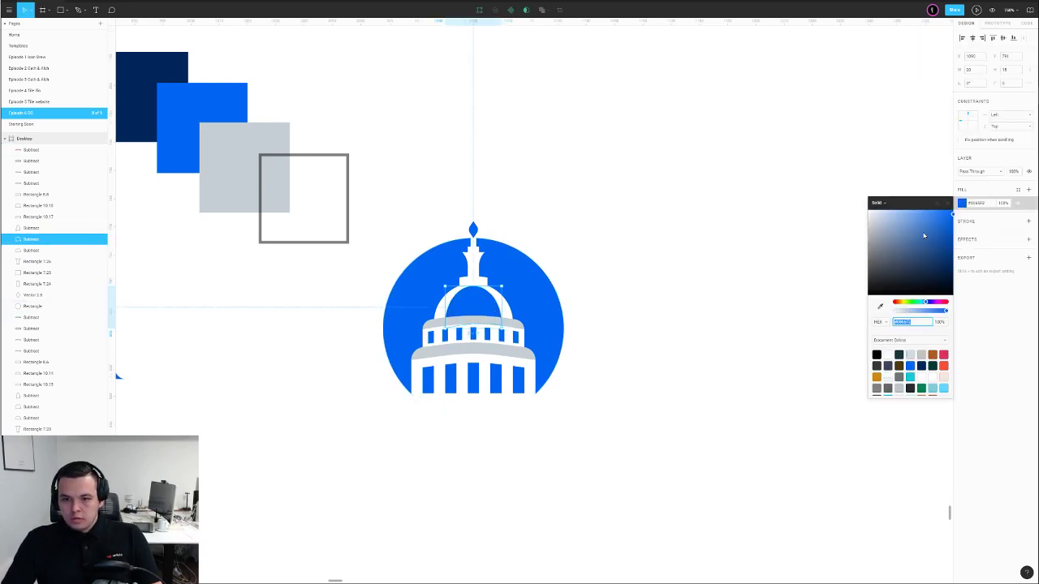
drag(885, 215, 877, 211)
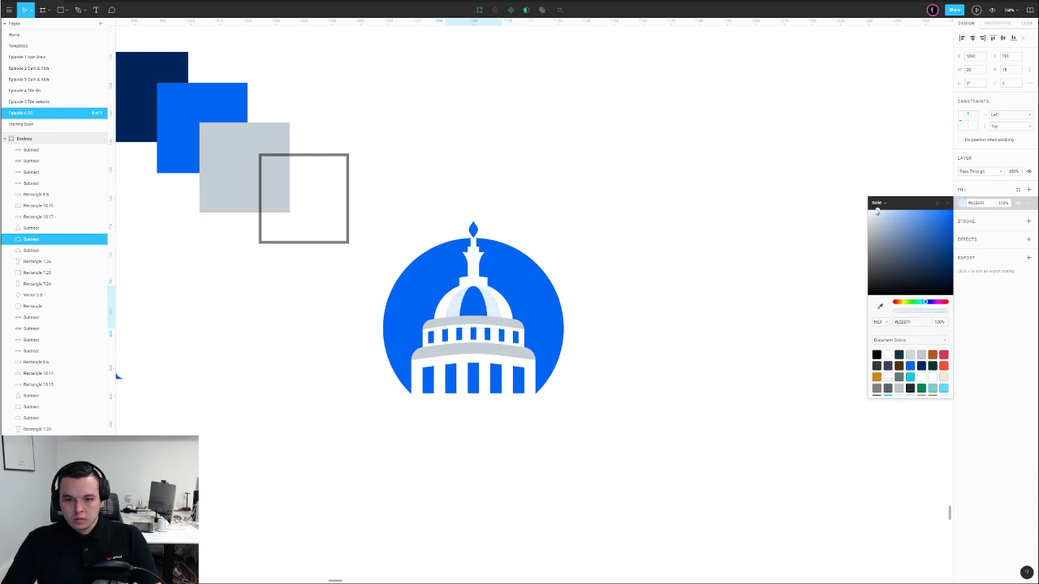
click(478, 307)
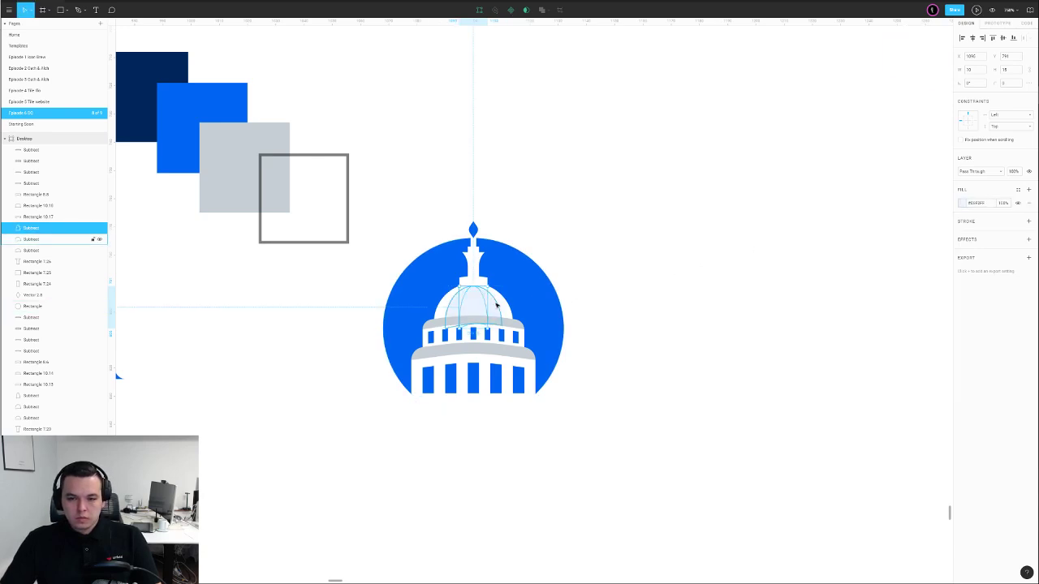
click(962, 203)
click(883, 213)
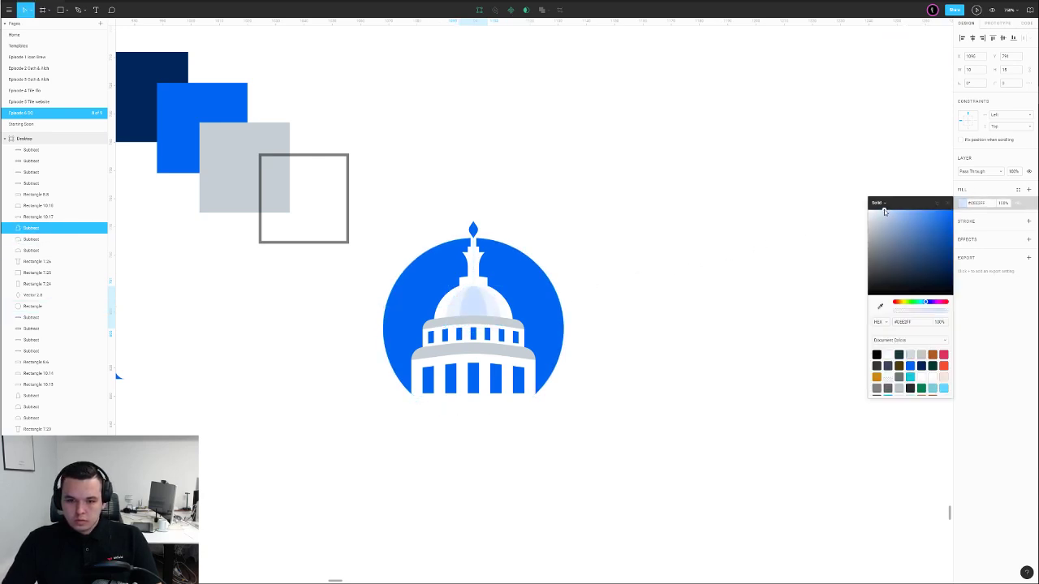
click(727, 266)
Colour the upper and lower bands under the dome badge blue, then marquee-select the whole badge
click(475, 322)
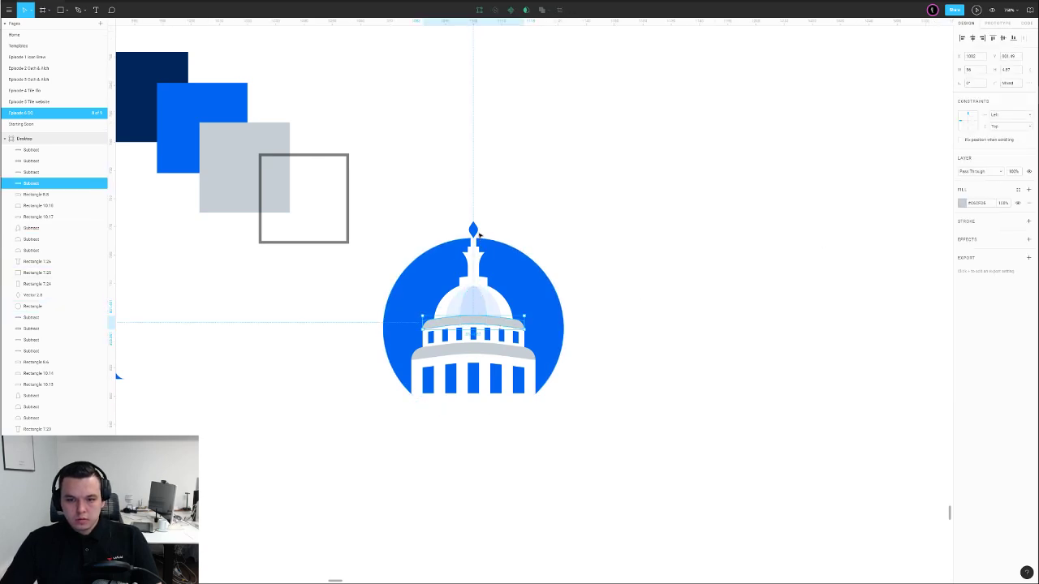
key(i)
click(476, 231)
click(538, 214)
click(476, 349)
key(i)
click(475, 231)
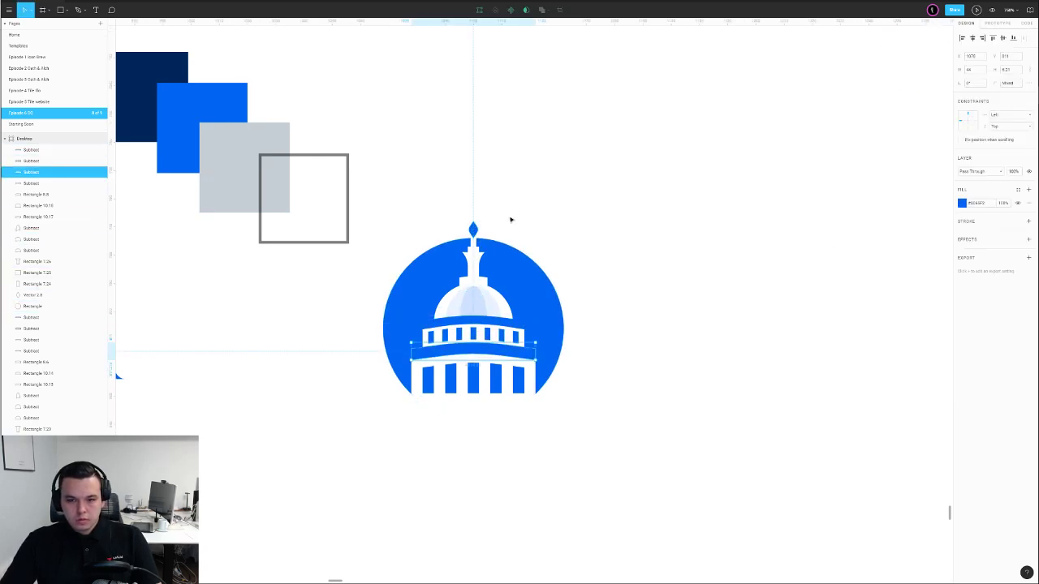
click(499, 223)
scroll(618, 251, down, 5)
drag(627, 227, 556, 323)
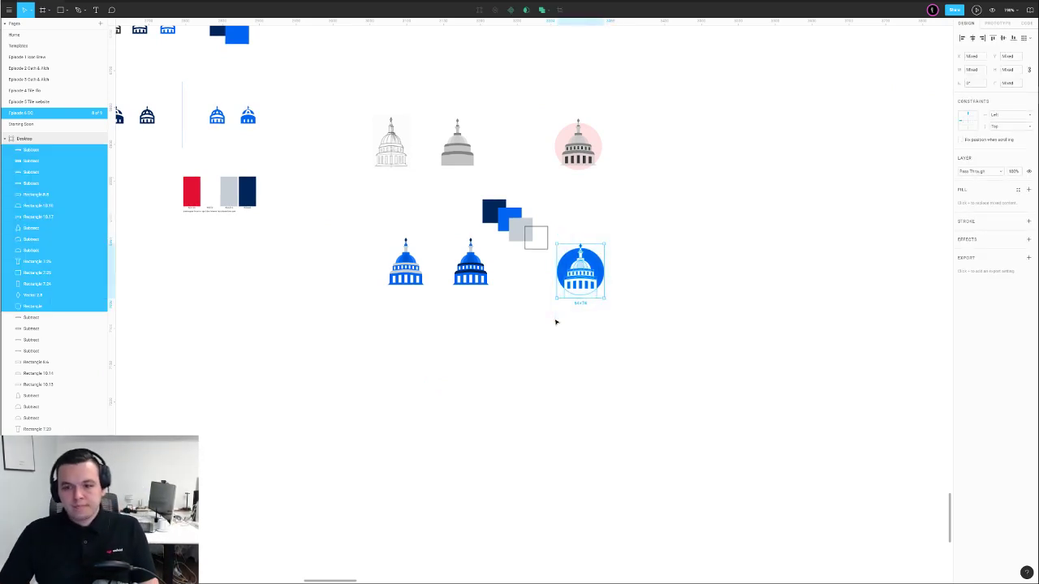
Group the badge pieces, move the group down-left, and place a copy beneath the second icon
key(ctrl+g)
click(663, 281)
drag(590, 274, 425, 302)
click(621, 297)
scroll(572, 311, up, 3)
click(453, 326)
click(493, 297)
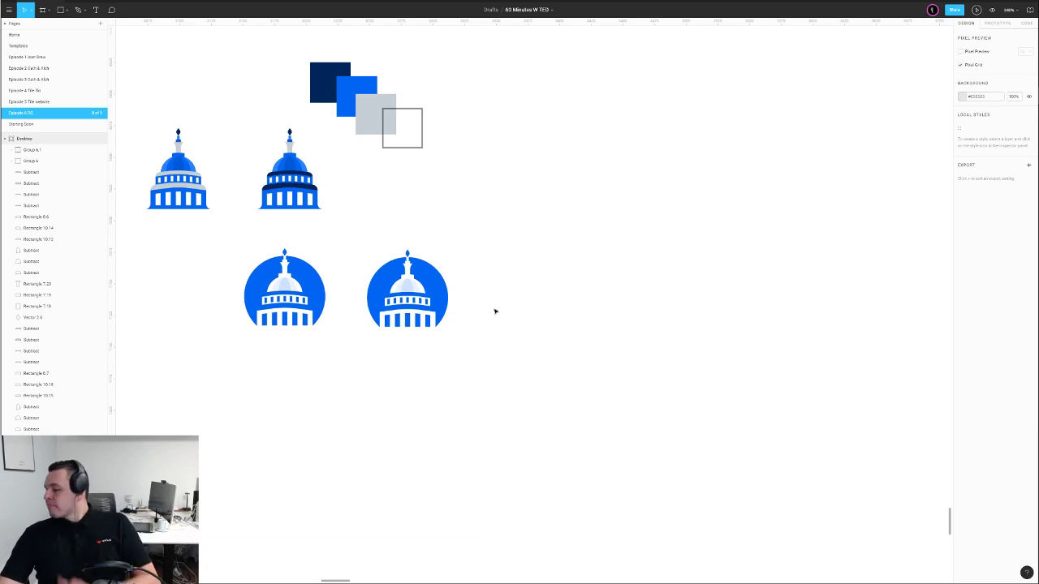
Ungroup the right badge and inspect the left window's top points in the windows shape
scroll(424, 304, up, 3)
click(425, 305)
key(ctrl+shift+g)
click(555, 266)
double_click(400, 295)
scroll(399, 294, up, 3)
drag(249, 272, 336, 295)
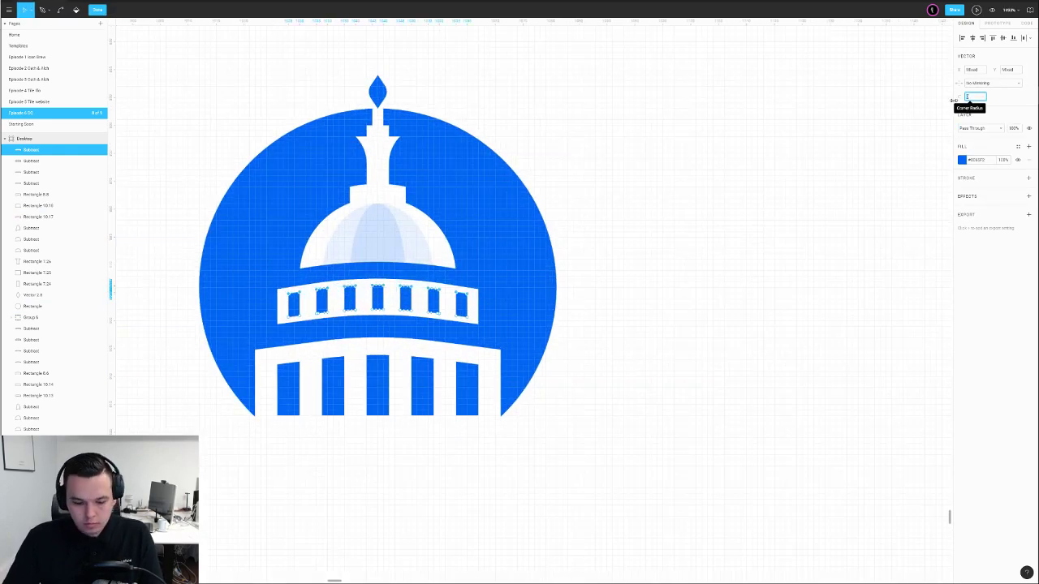
double_click(779, 203)
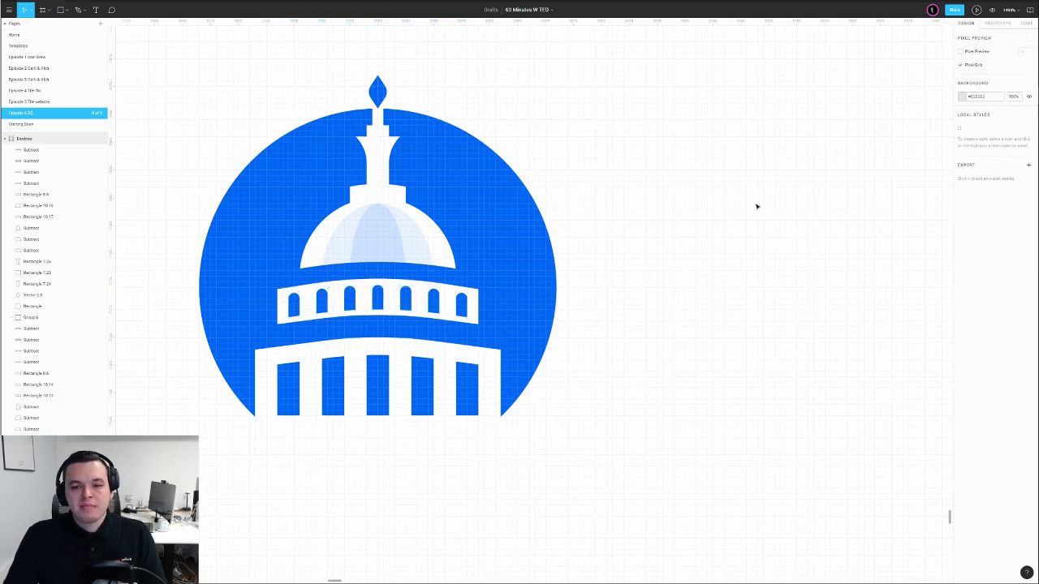
Inspect the column tops in the columns shape, then bring both badges into view
scroll(718, 215, down, 4)
scroll(608, 295, up, 3)
double_click(521, 264)
drag(436, 238, 654, 250)
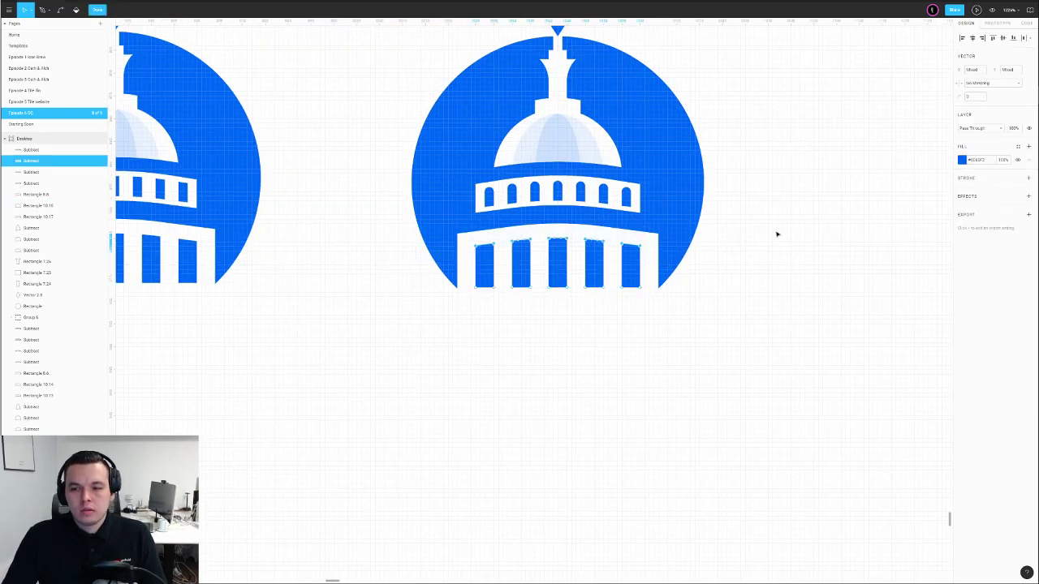
double_click(869, 141)
click(869, 141)
scroll(868, 142, down, 3)
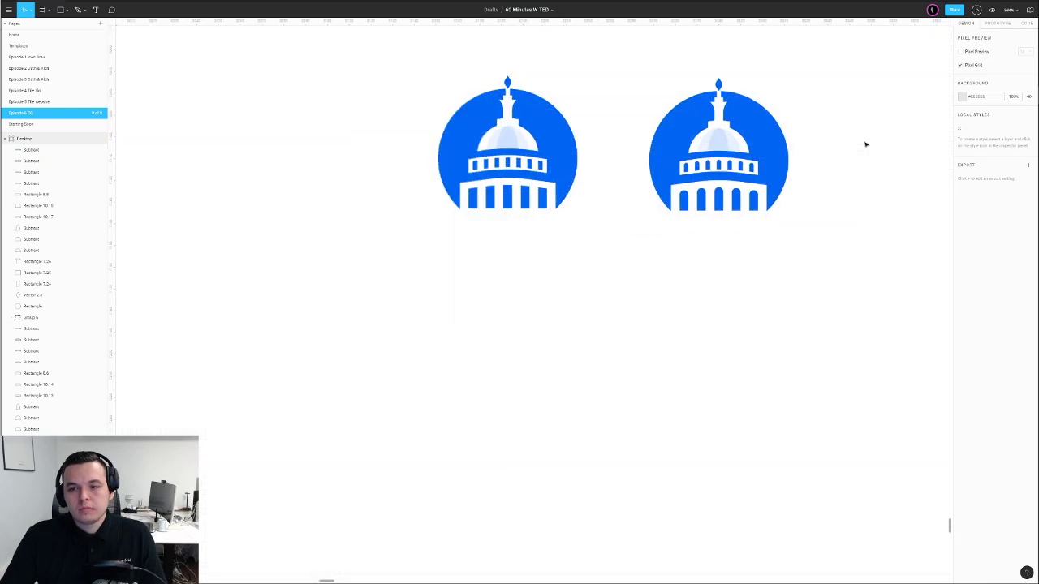
drag(866, 141, 732, 240)
Try a shrunken duplicate of the right badge's blue circle, then delete it
scroll(636, 311, up, 3)
click(445, 277)
key(ctrl+d)
drag(570, 50, 566, 82)
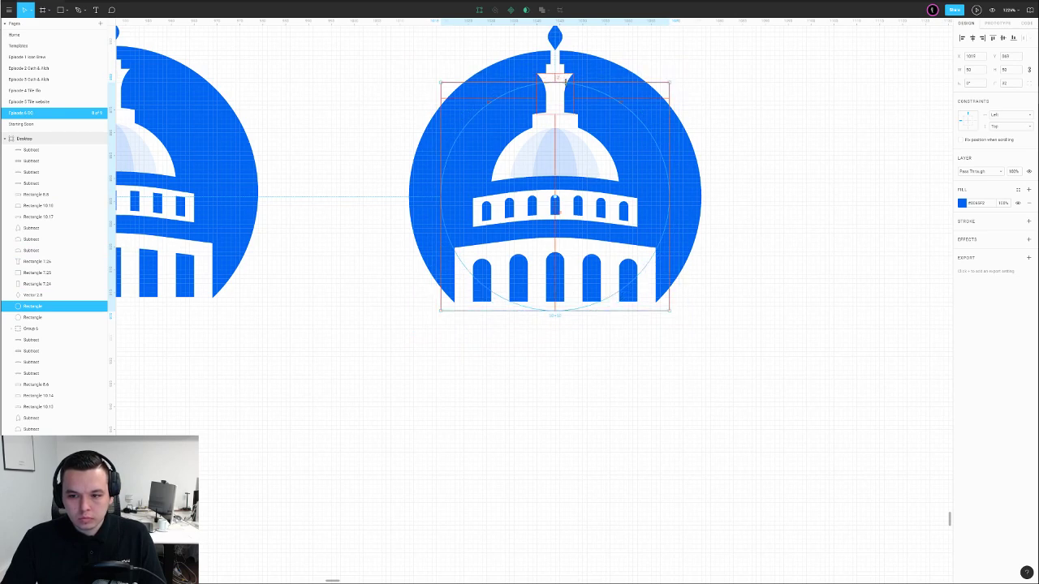
key(Delete)
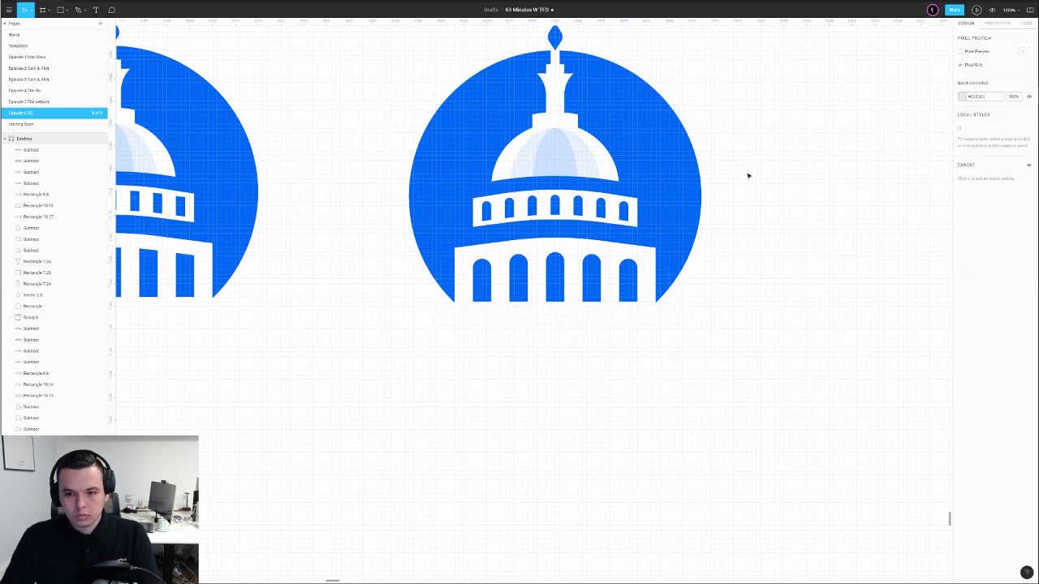
Edit the windows shape's points, undoing a skewed change to the leftmost window
click(591, 290)
double_click(591, 290)
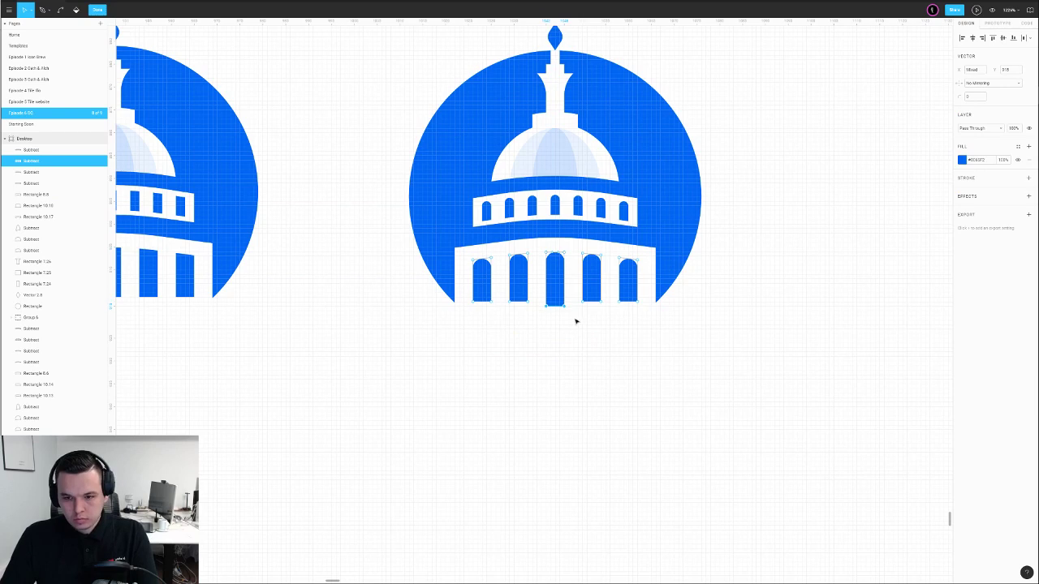
key(Escape)
click(671, 244)
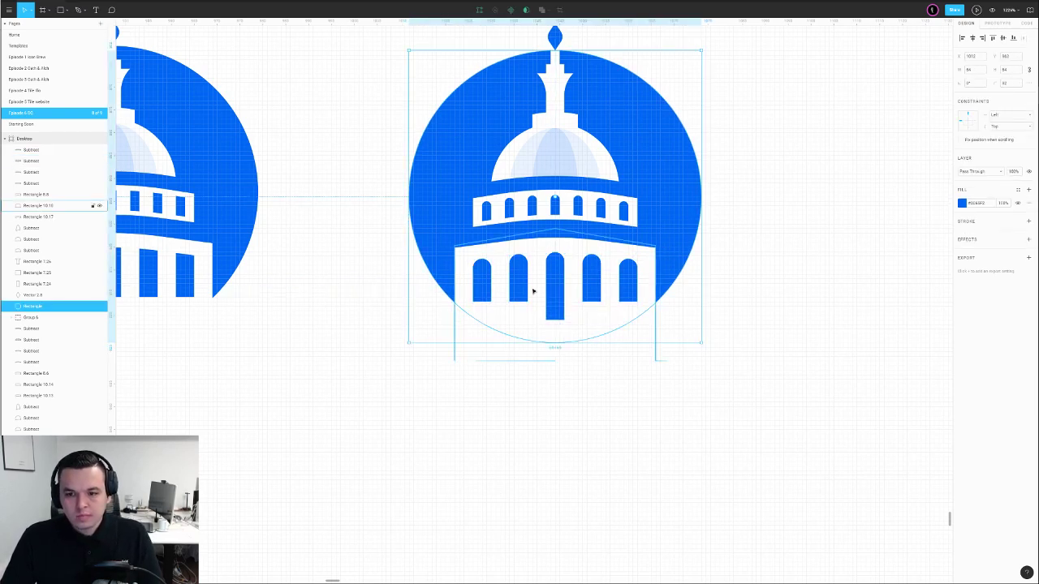
double_click(488, 293)
drag(492, 301, 545, 335)
key(ctrl+z)
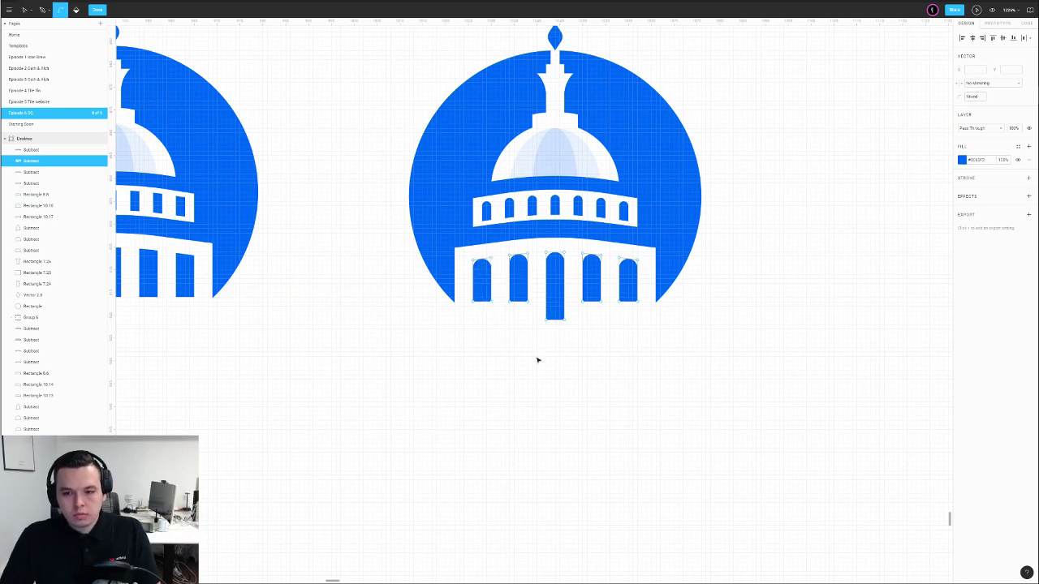
Lower the bottoms of the second, fourth and rightmost windows to one common line
click(512, 293)
key(Down)
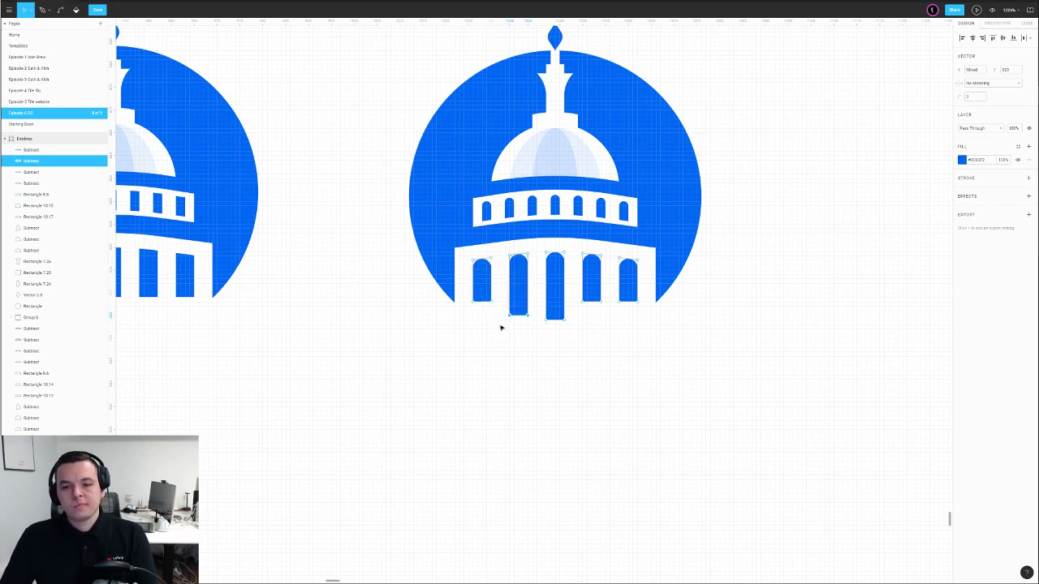
key(Down)
key(Down)
key(Down)
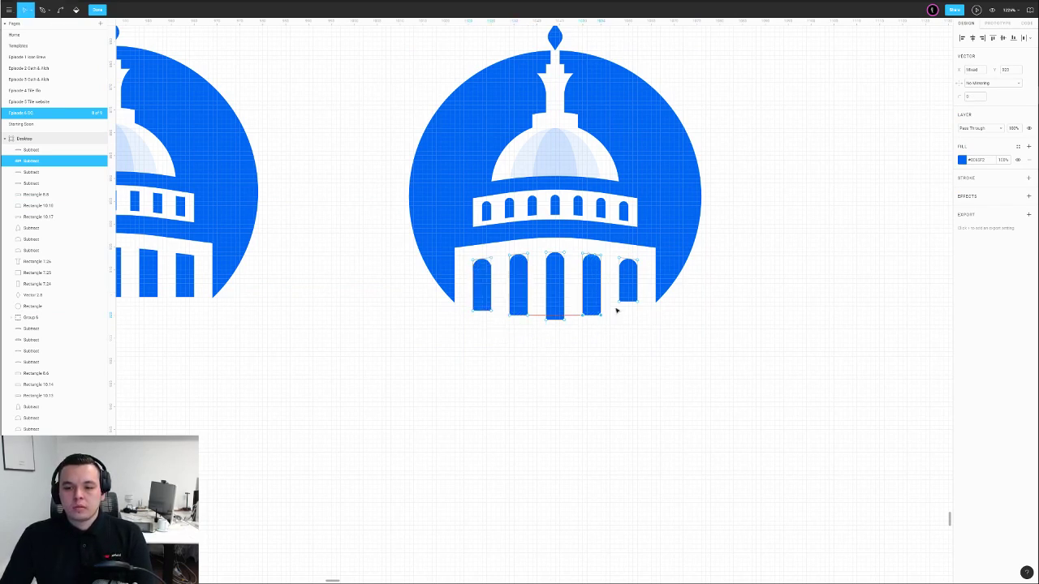
key(shift+Down)
click(659, 334)
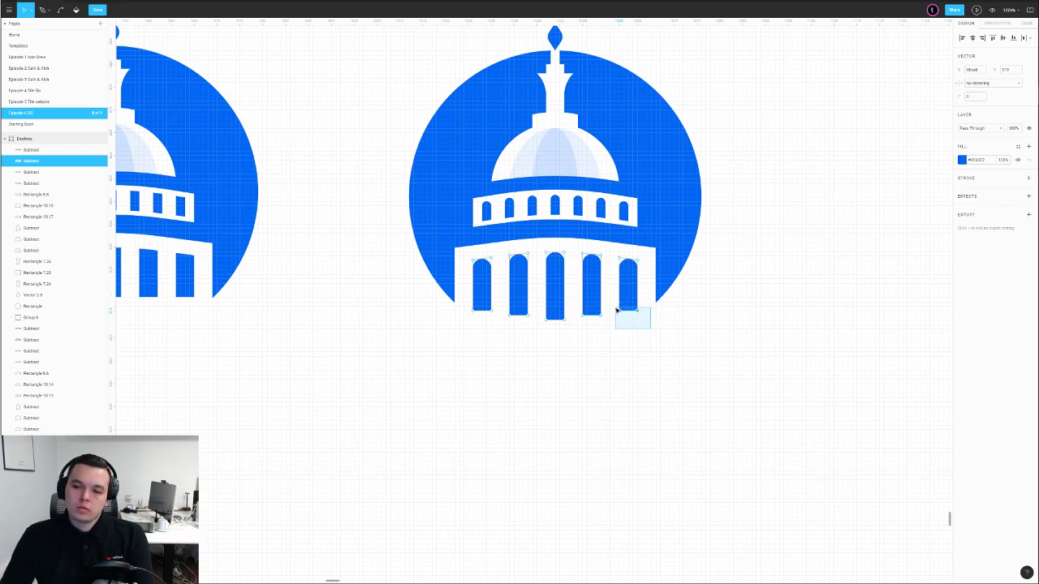
key(Escape)
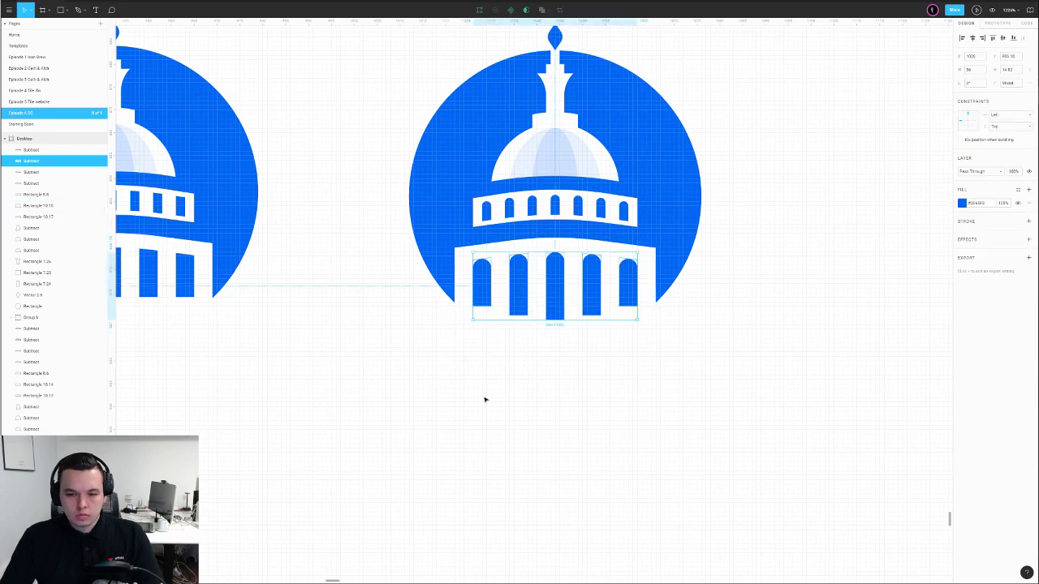
click(492, 376)
Test a 50% opacity grey rectangle below the windows, delete it, and zoom to fit everything
key(r)
drag(460, 306, 683, 375)
key(5)
alt+drag(611, 324, 613, 329)
key(Delete)
click(665, 325)
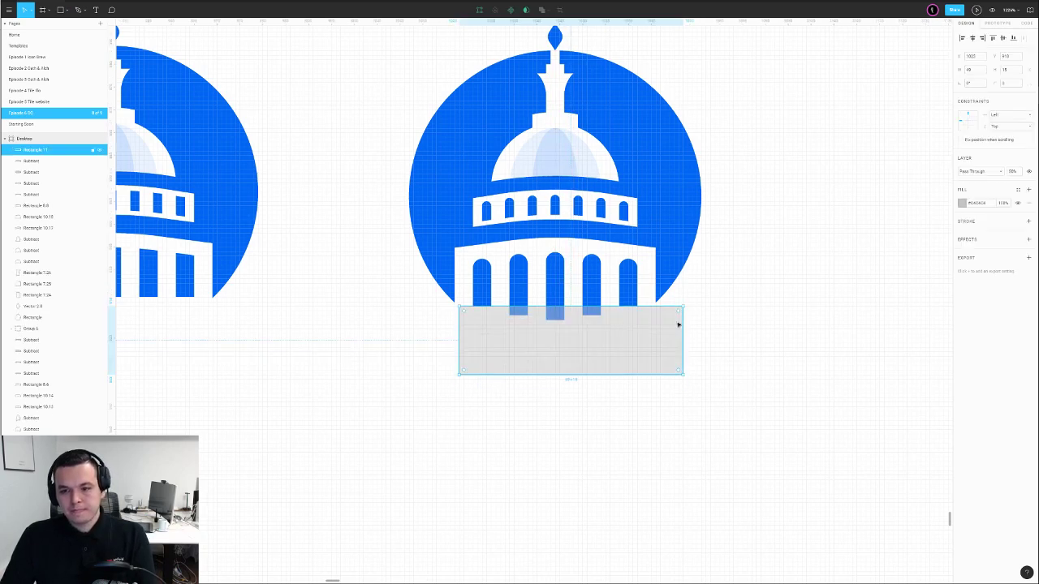
key(Delete)
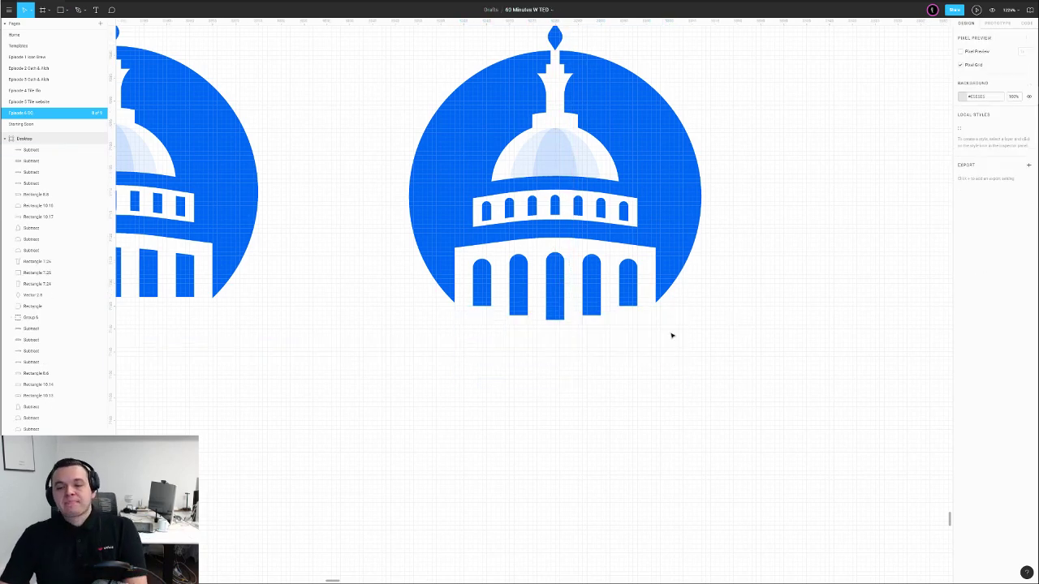
key(shift+0)
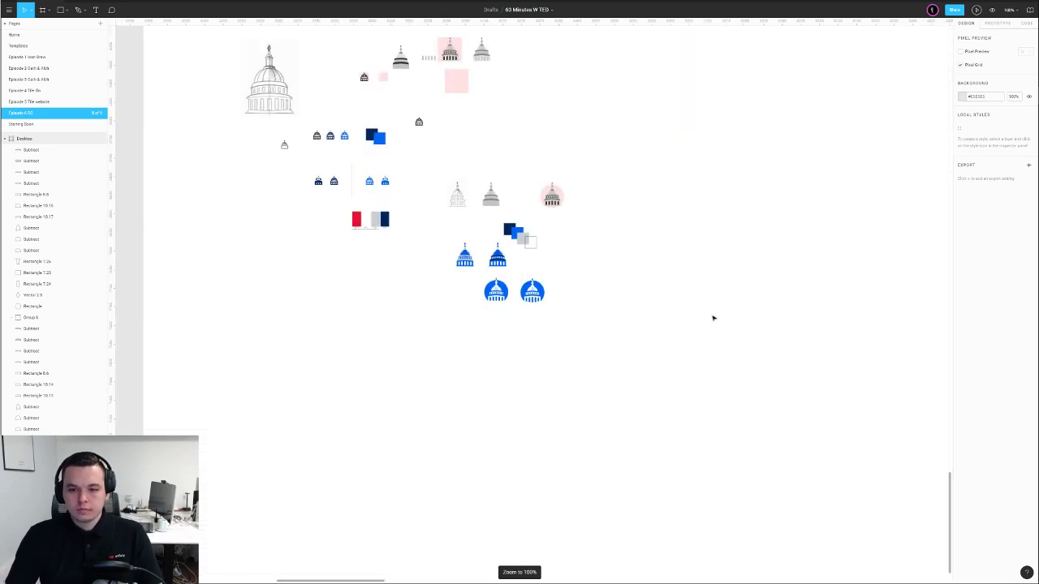
Duplicate the right capitol badge with an Alt-drag and place the copy to its right
scroll(549, 291, up, 5)
scroll(558, 301, up, 2)
drag(582, 240, 468, 358)
click(587, 337)
drag(577, 234, 476, 351)
drag(505, 305, 606, 306)
click(696, 307)
Recolour the copy's upper and lower curved bands white with the eyedropper
scroll(650, 292, up, 5)
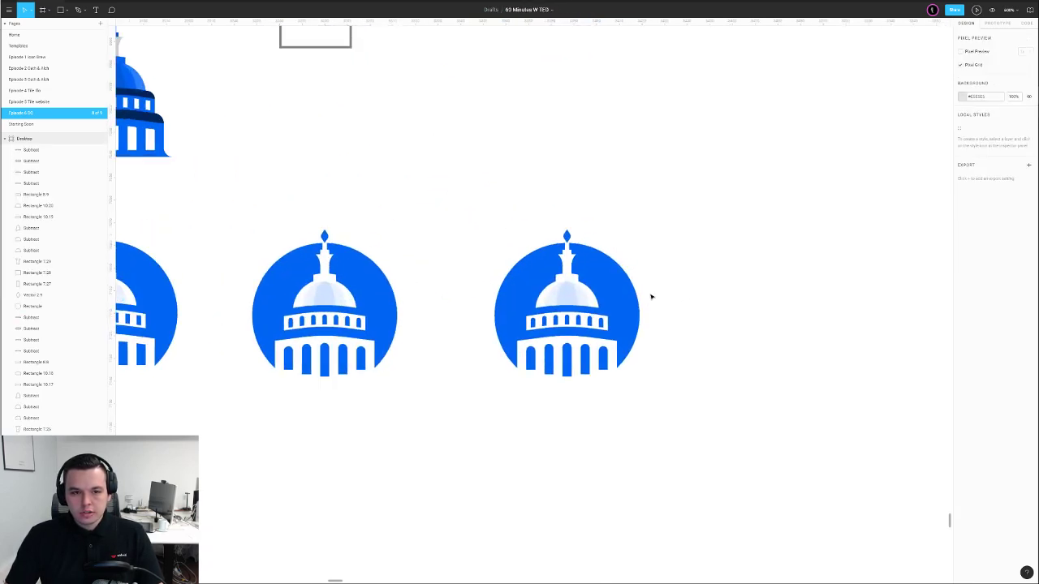
scroll(591, 290, up, 2)
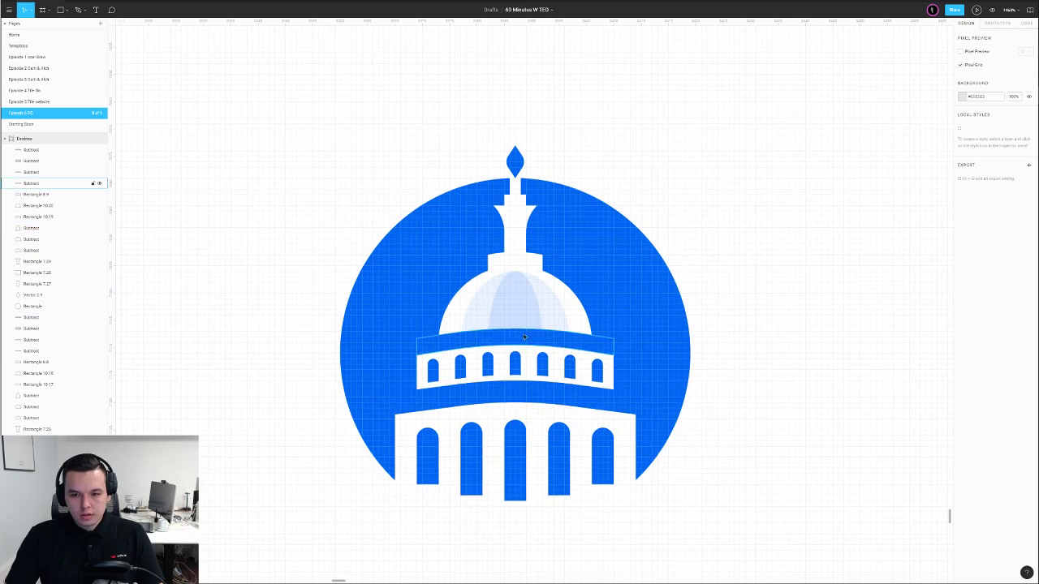
click(526, 337)
key(i)
click(552, 283)
click(705, 235)
click(568, 399)
key(i)
click(567, 301)
click(774, 235)
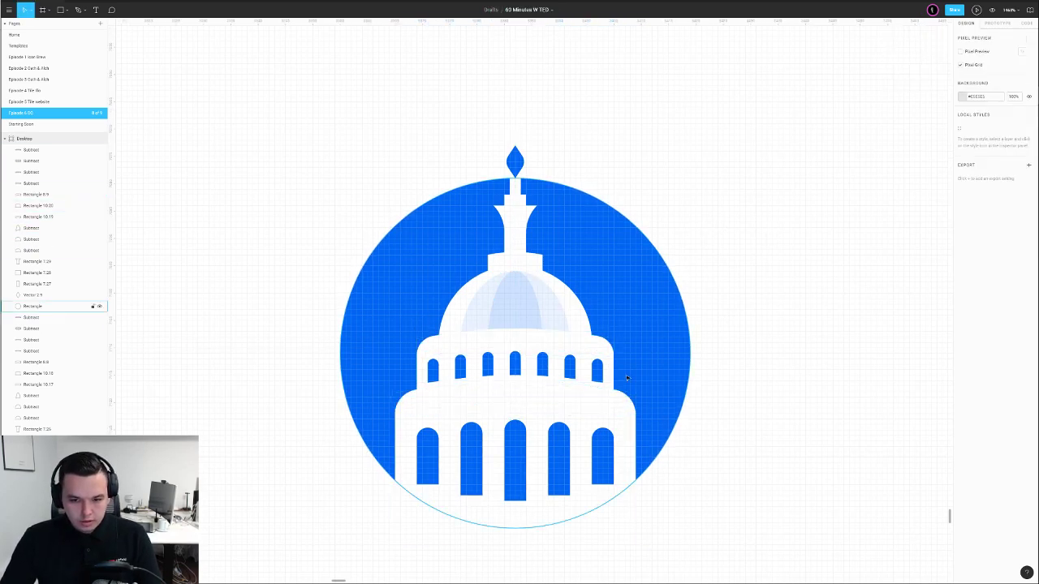
Tint both curved bands of the copied badge light blue with the eyedropper
click(538, 395)
key(i)
click(522, 312)
click(519, 338)
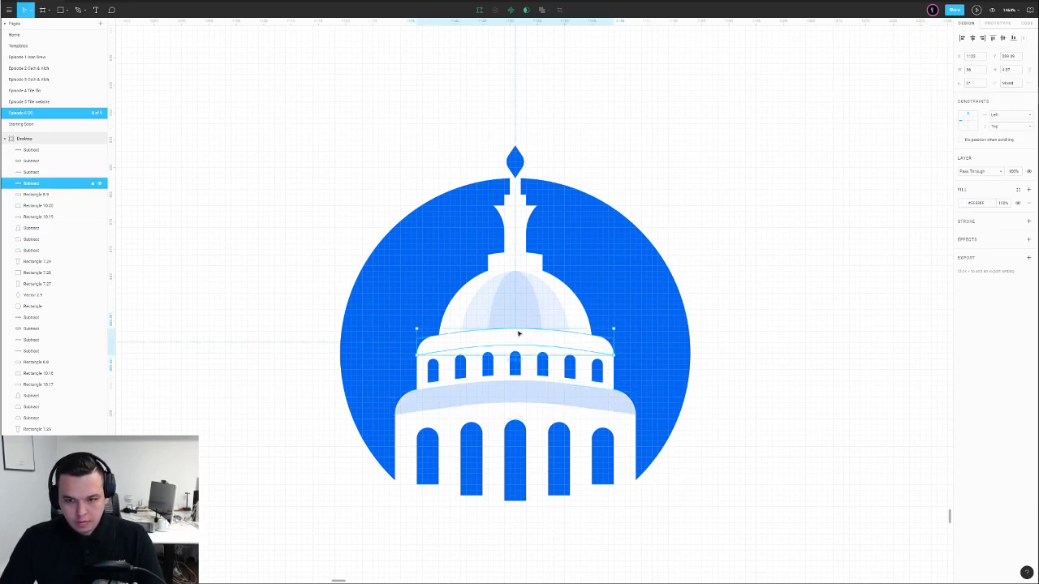
key(i)
click(521, 314)
drag(844, 201, 852, 197)
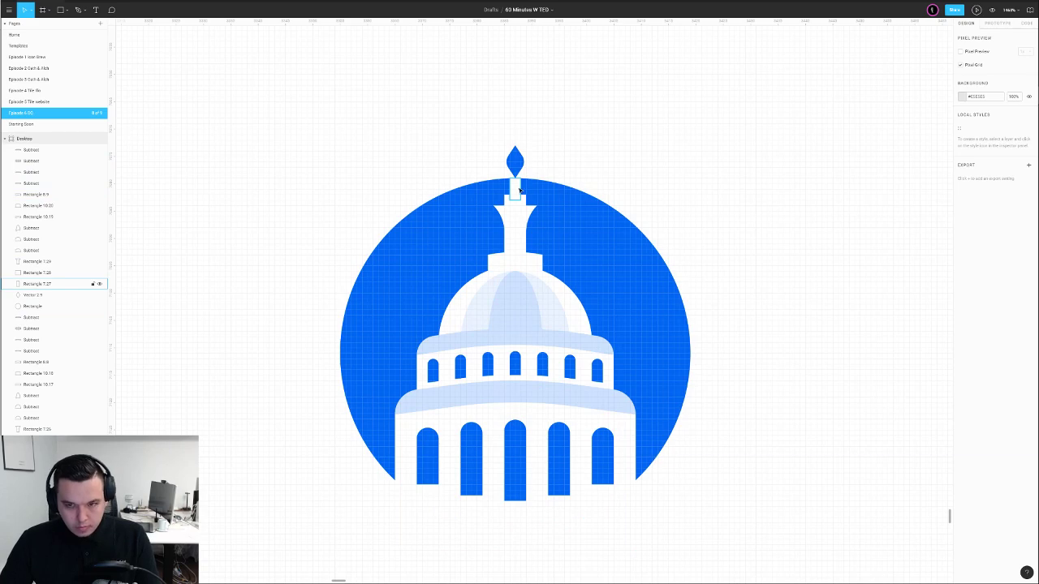
Draw a 40%-opacity grey rectangle over the badge's right half, from spire to base
key(r)
drag(515, 178, 652, 502)
key(4)
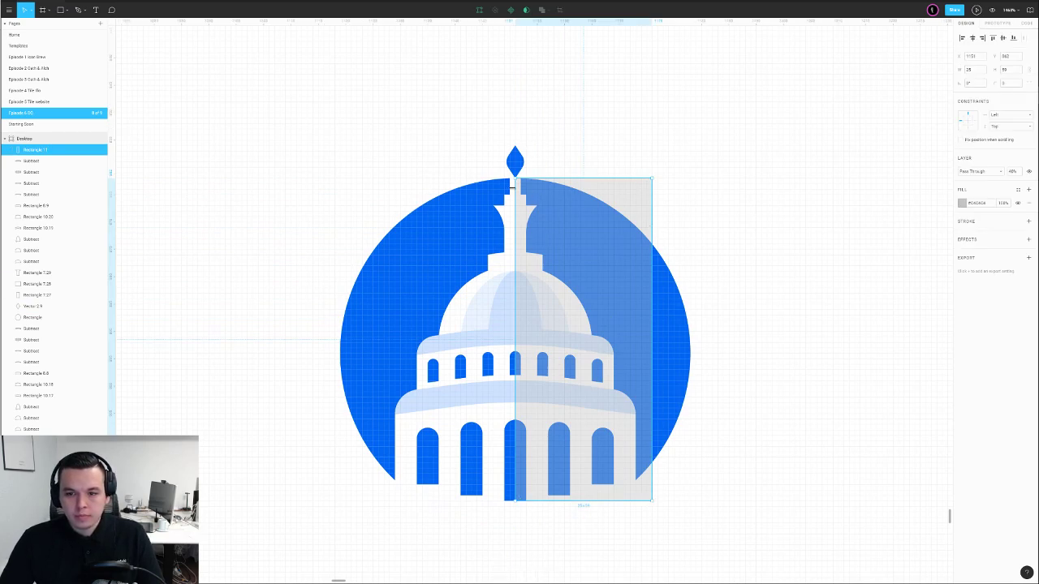
Merge the three spire pieces and the spire top into one union shape
click(515, 189)
shift+click(513, 212)
shift+click(513, 203)
click(542, 11)
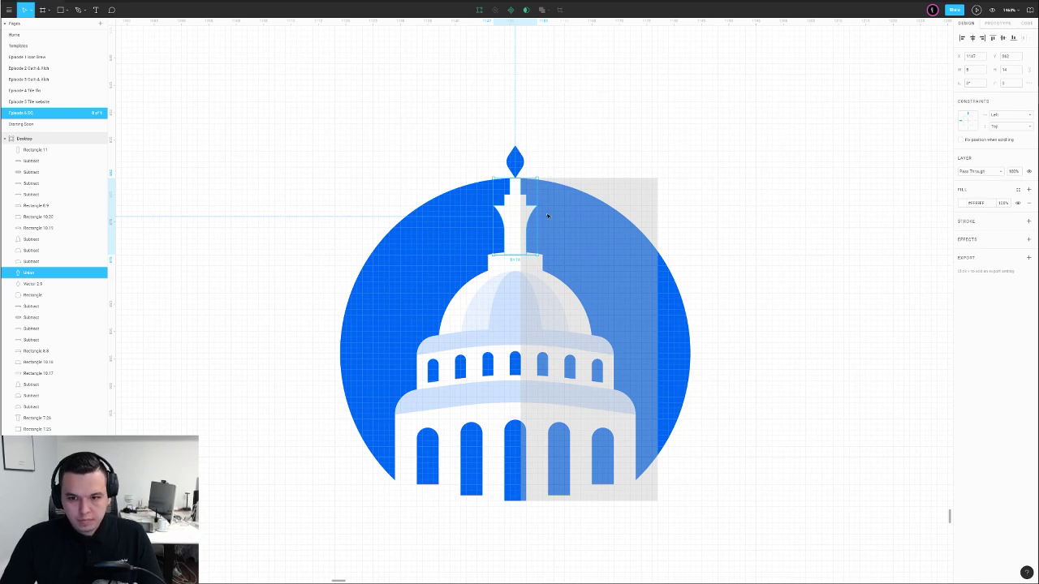
shift+click(515, 161)
click(540, 11)
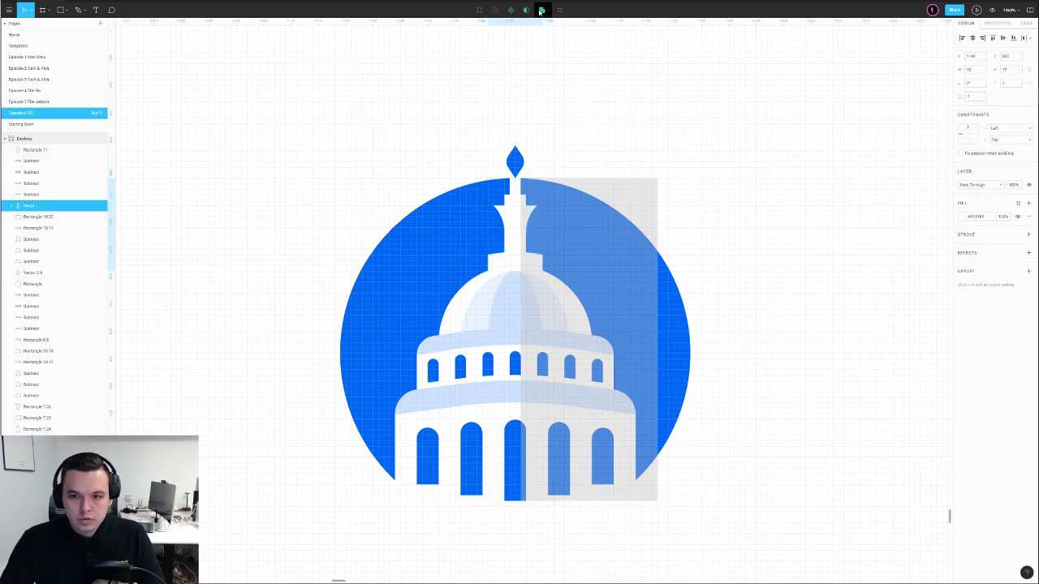
click(600, 106)
Union the dome into the spire shape, keeping it above the circle
click(490, 278)
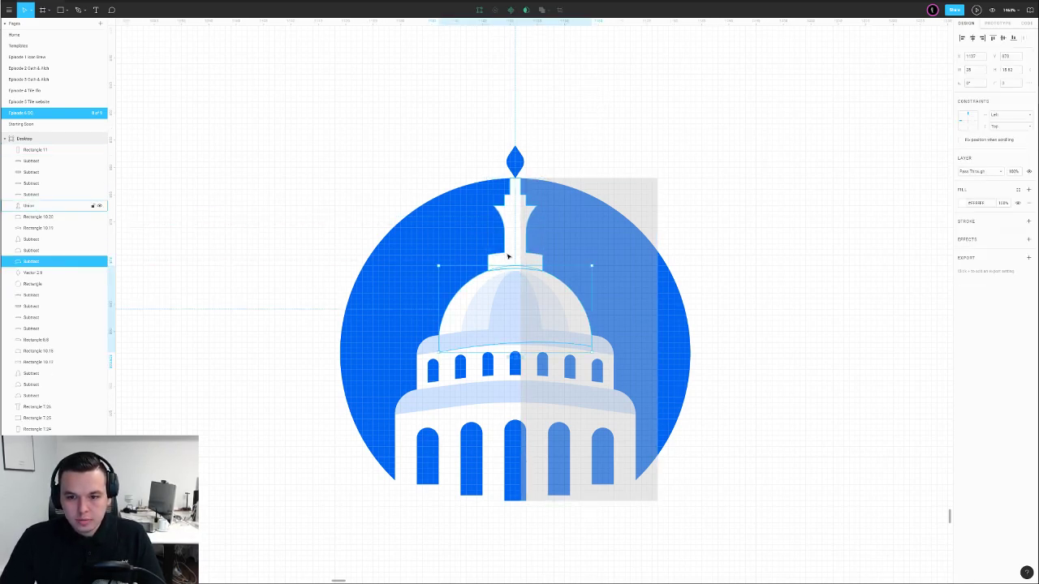
shift+click(520, 198)
click(542, 11)
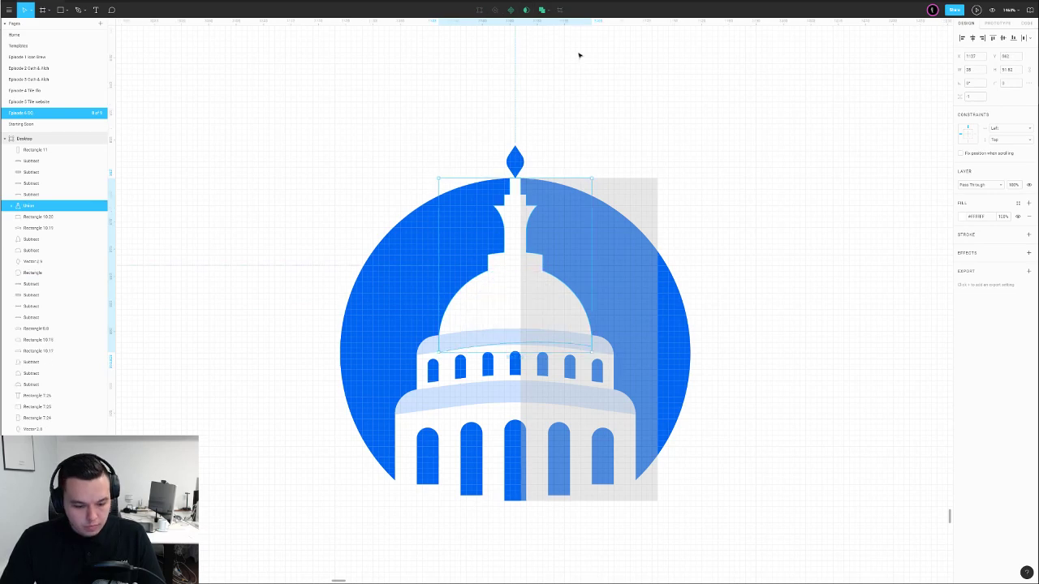
key(ctrl+[)
key(ctrl+[)
key(ctrl+[)
key(ctrl+[)
key(ctrl+[)
key(ctrl+[)
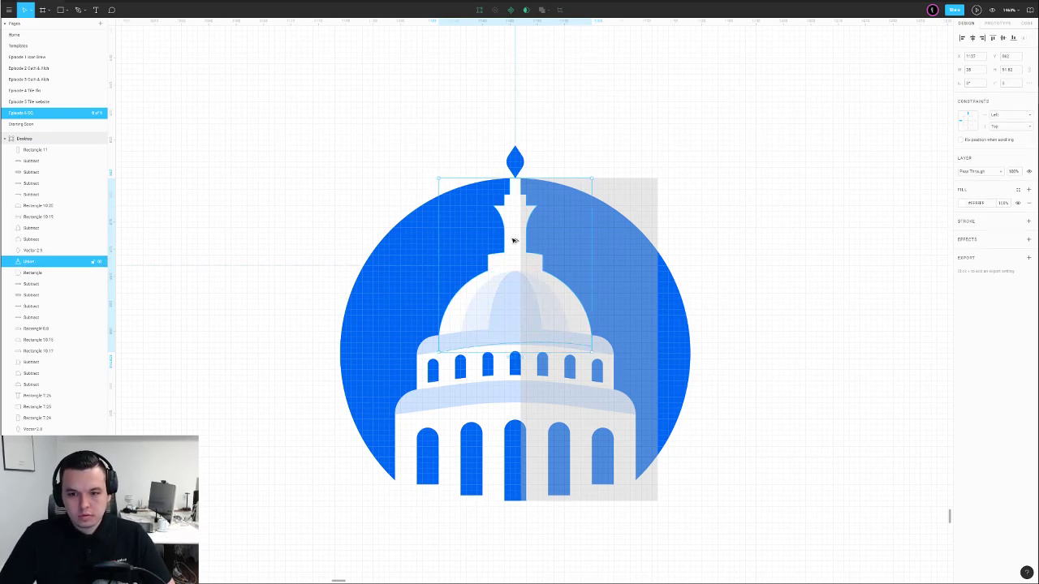
key(ctrl+])
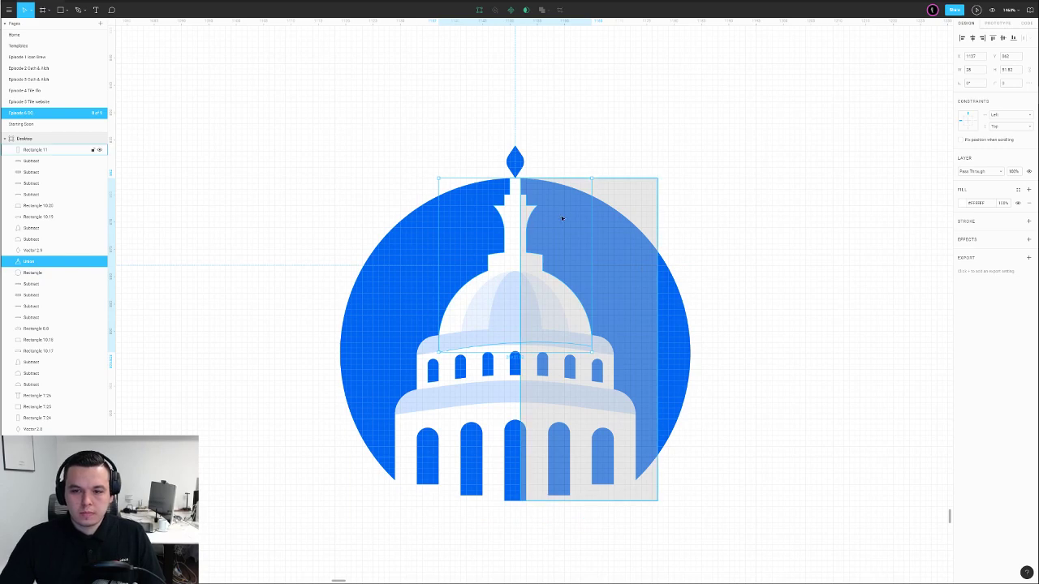
Try intersecting the spire with the grey rectangle, then undo it
click(551, 220)
shift+click(510, 234)
click(549, 10)
click(553, 44)
key(ctrl+z)
click(644, 122)
Copy and paste the spire shape, then intersect the copy with the grey rectangle
click(533, 204)
click(509, 216)
key(ctrl+c)
key(ctrl+v)
shift+click(563, 213)
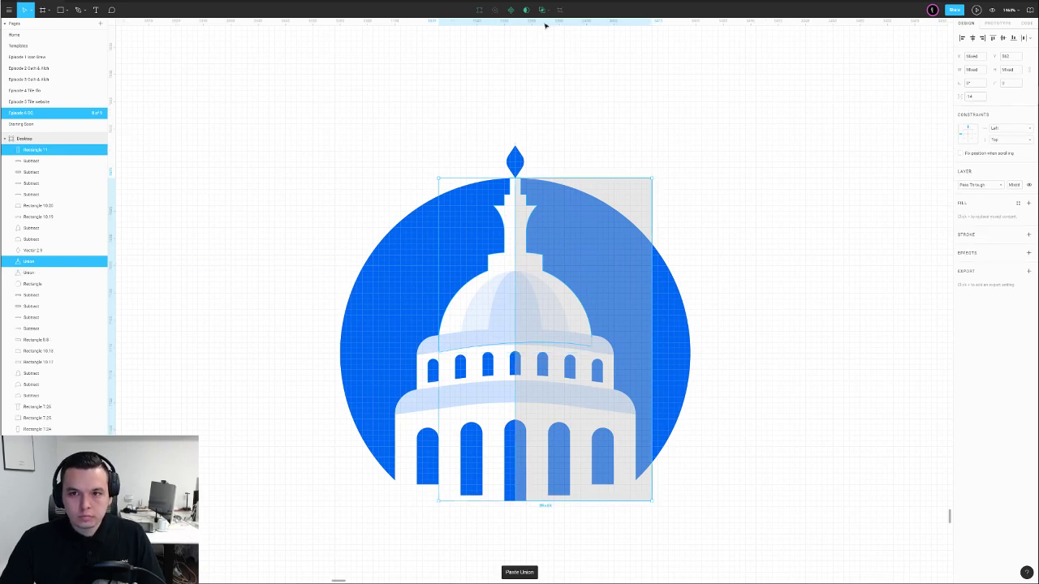
click(542, 10)
click(570, 50)
Fill the intersected shading piece with blue and move it down a layer
click(524, 226)
scroll(523, 226, down, 3)
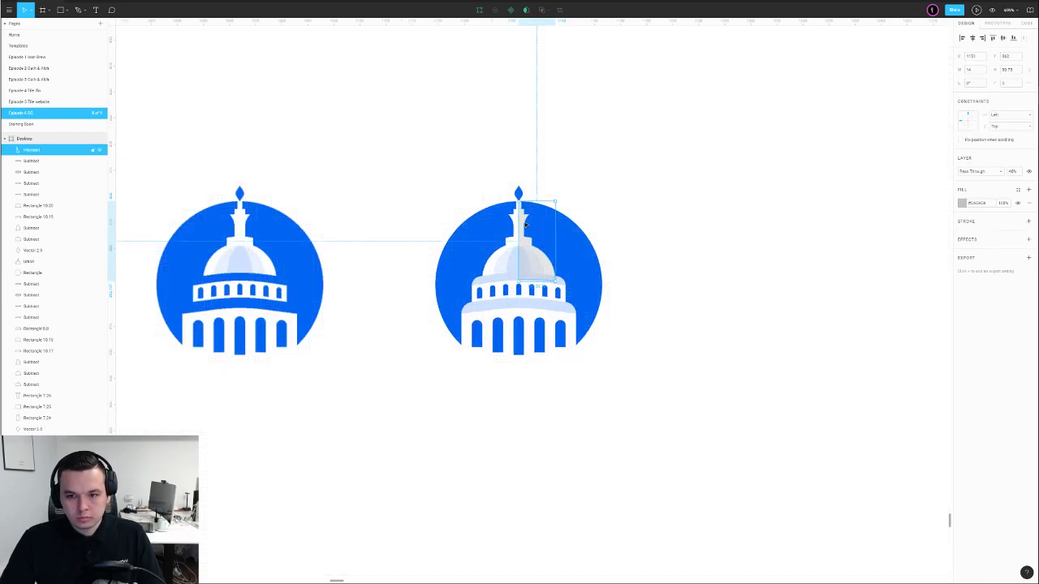
key(i)
click(587, 268)
click(820, 230)
click(532, 265)
key(ctrl+bracketleft)
key(ctrl+bracketleft)
key(ctrl+bracketleft)
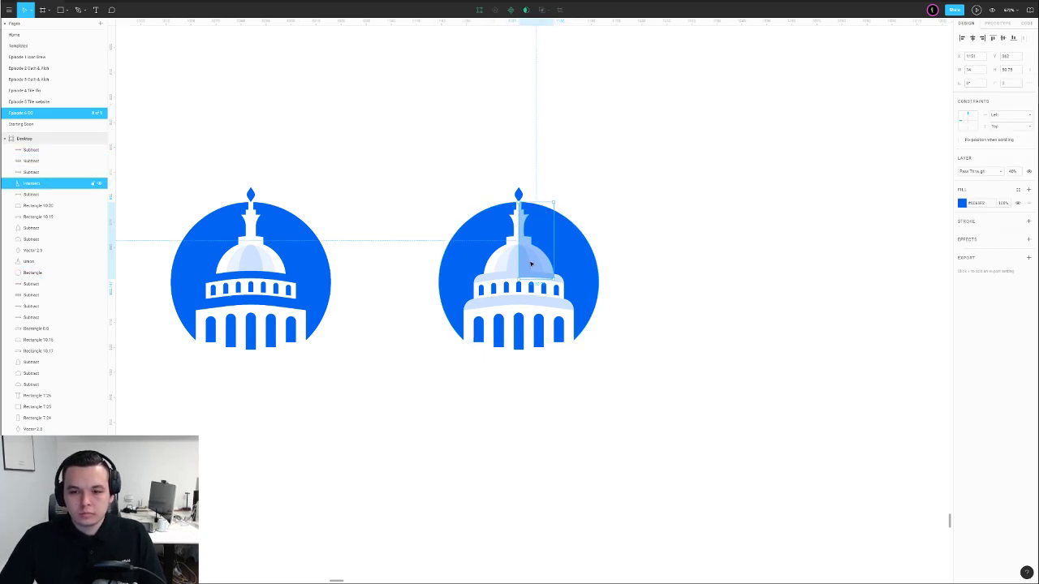
Restack the two dome shapes so they sit above the blue shading
click(516, 260)
shift+click(495, 261)
key(ctrl+bracketright)
key(ctrl+bracketright)
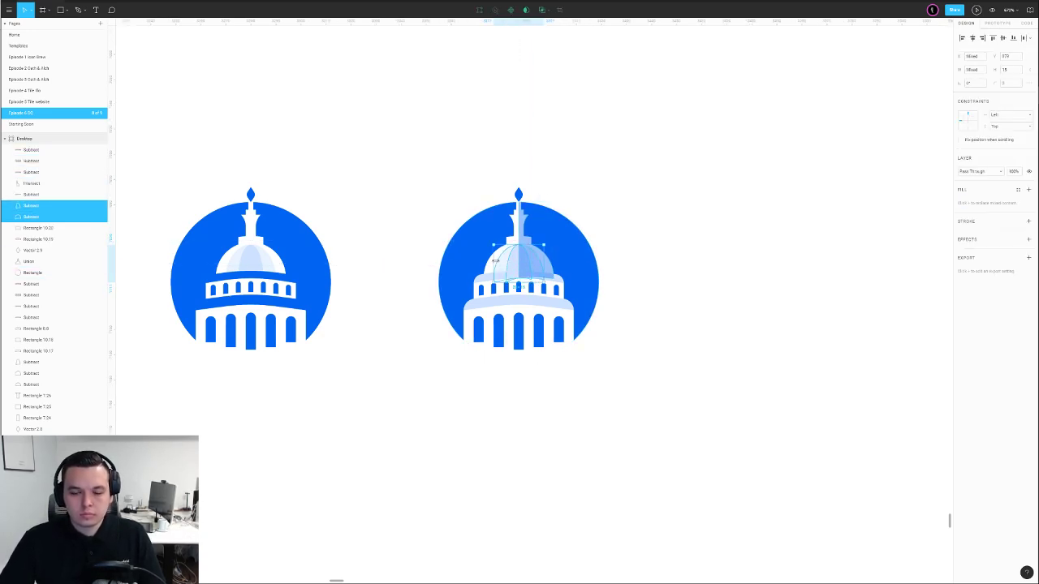
key(ctrl+shift+bracketright)
key(ctrl+bracketleft)
key(ctrl+bracketleft)
key(ctrl+bracketleft)
key(ctrl+bracketleft)
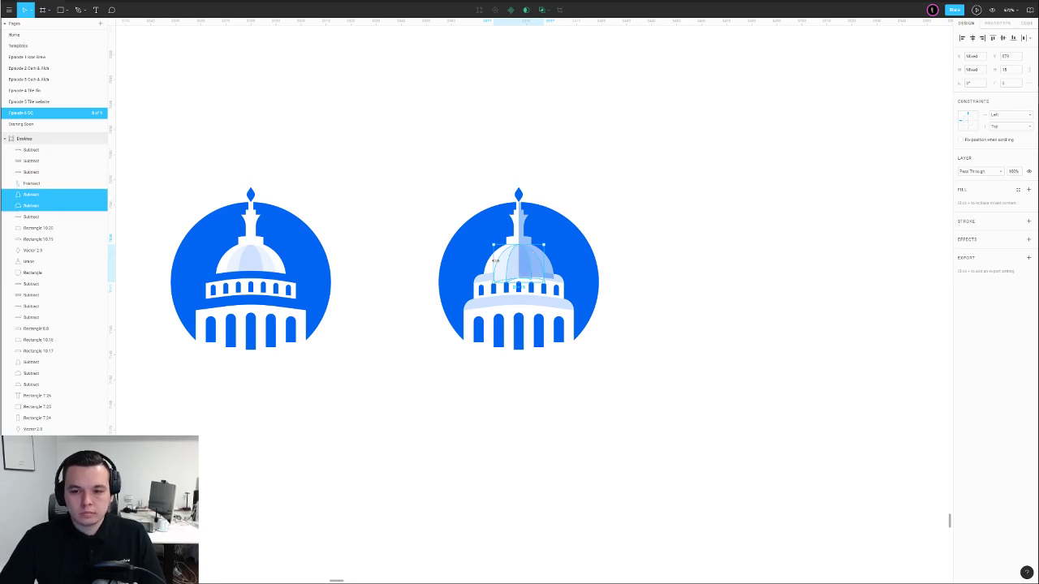
click(619, 200)
Move the light-blue shading layer down the stack, behind the Union spire
click(536, 247)
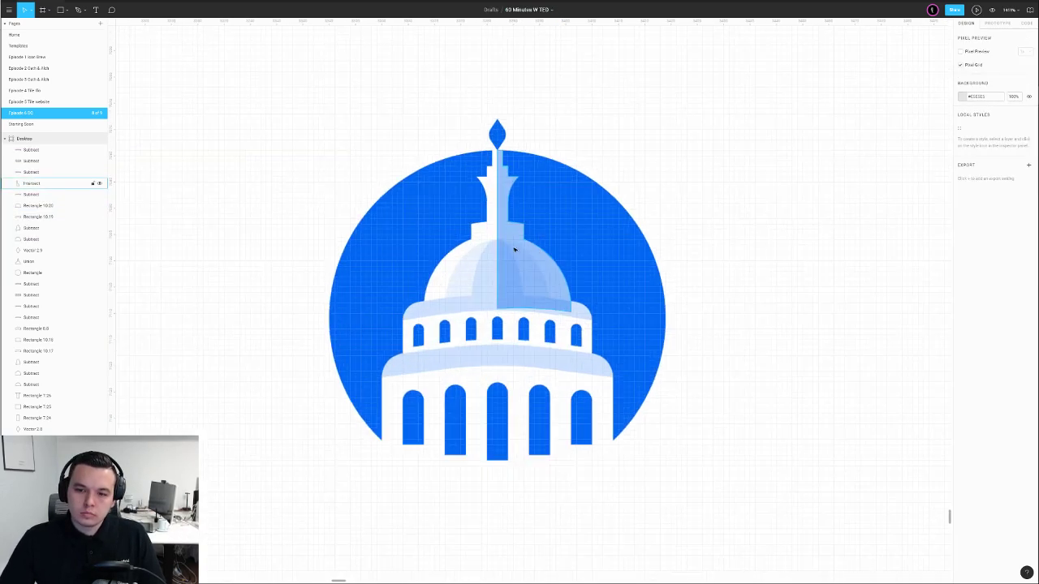
scroll(536, 248, up, 3)
key(ctrl+bracketleft)
key(ctrl+bracketleft)
key(ctrl+bracketleft)
key(ctrl+bracketleft)
key(ctrl+bracketleft)
key(ctrl+bracketleft)
key(ctrl+bracketleft)
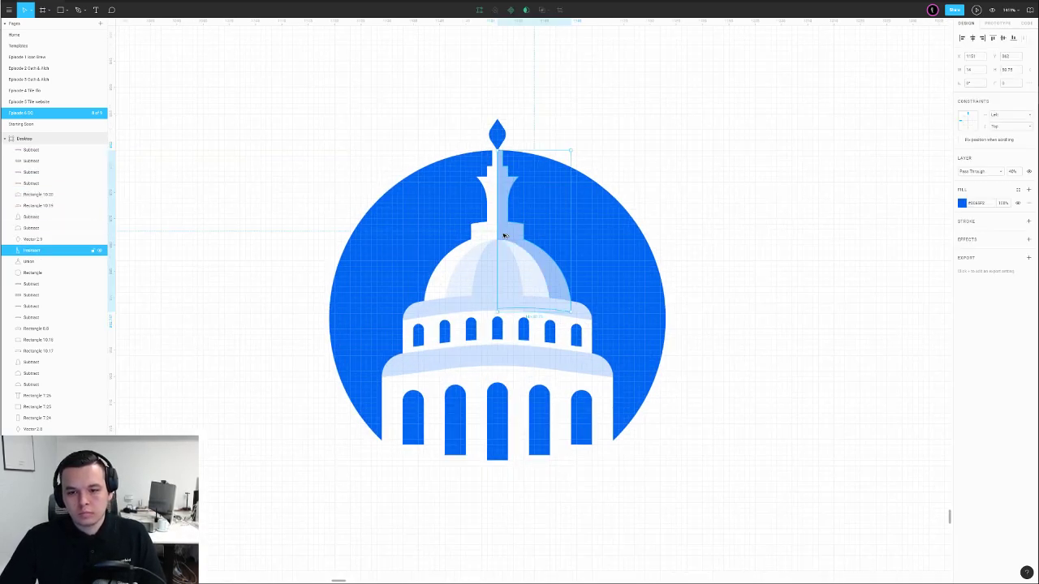
key(ctrl+bracketright)
click(696, 151)
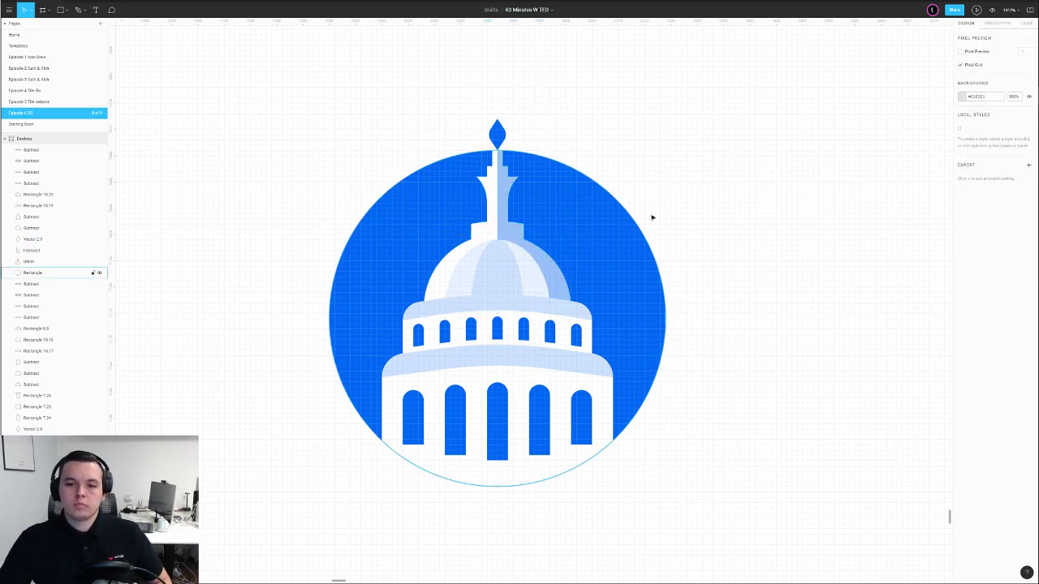
click(503, 190)
scroll(503, 190, down, 10)
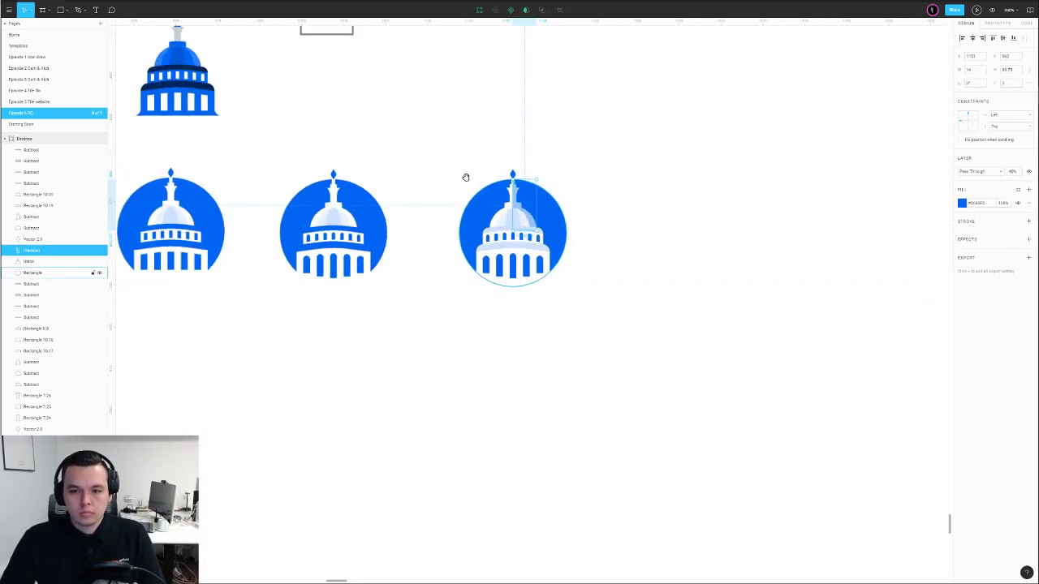
click(423, 173)
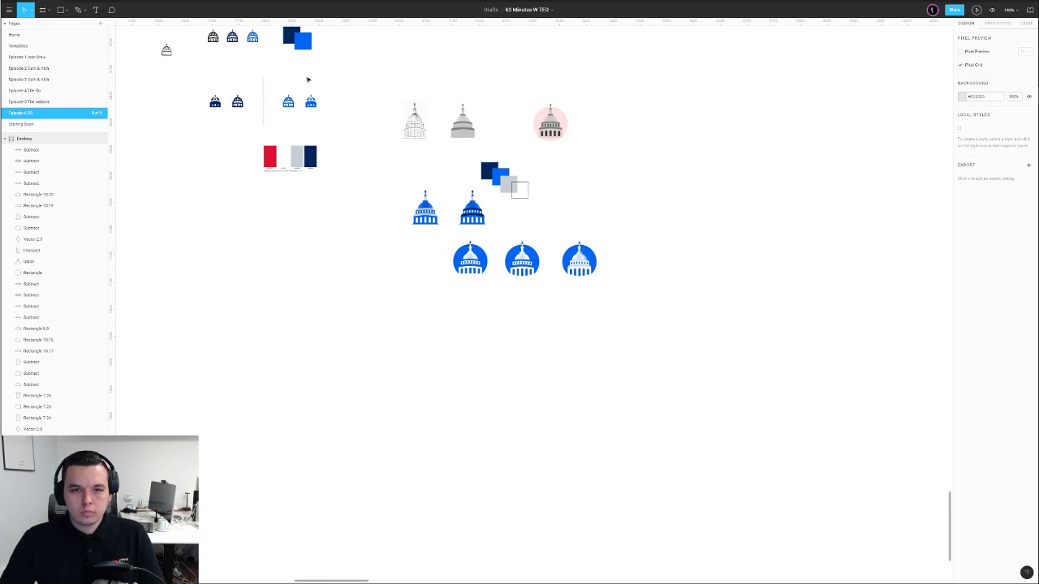
Move the swatch squares group beside the round badges
drag(517, 186, 651, 262)
scroll(626, 260, up, 5)
click(570, 257)
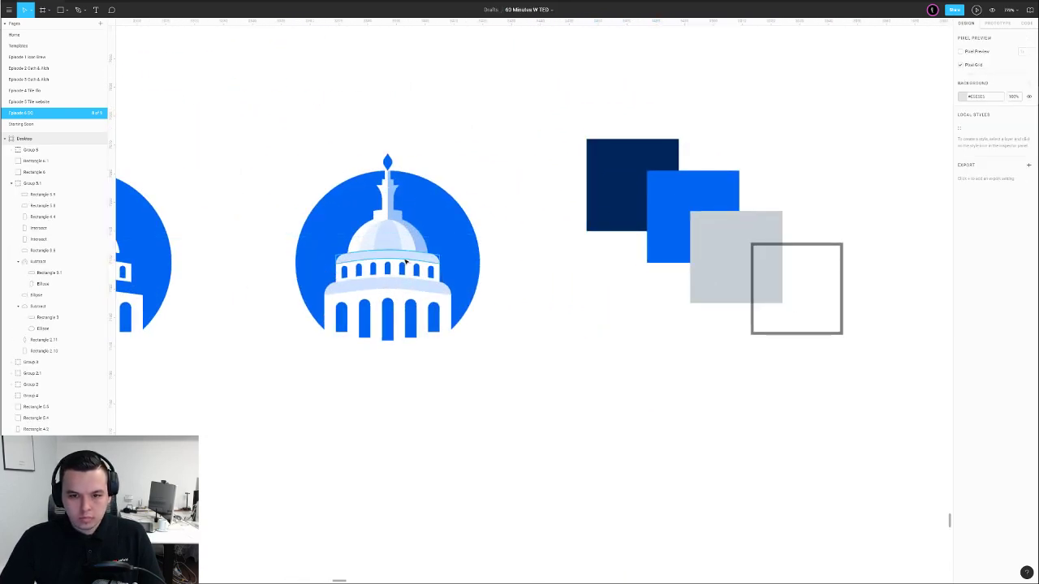
scroll(404, 258, up, 2)
Compare the dome's right-half shading at solid and 40% opacity
click(412, 201)
scroll(406, 179, down, 4)
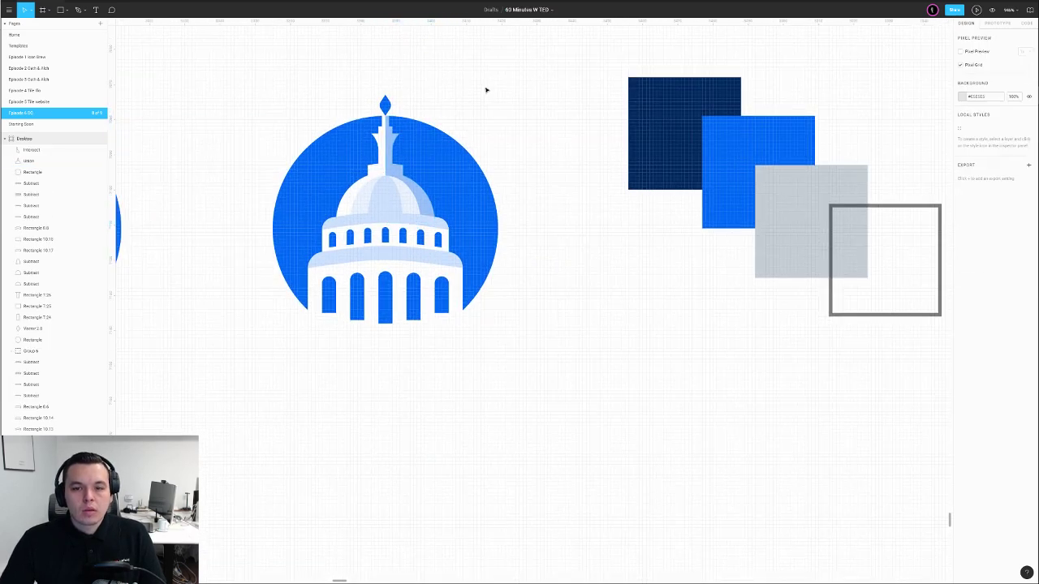
key(0)
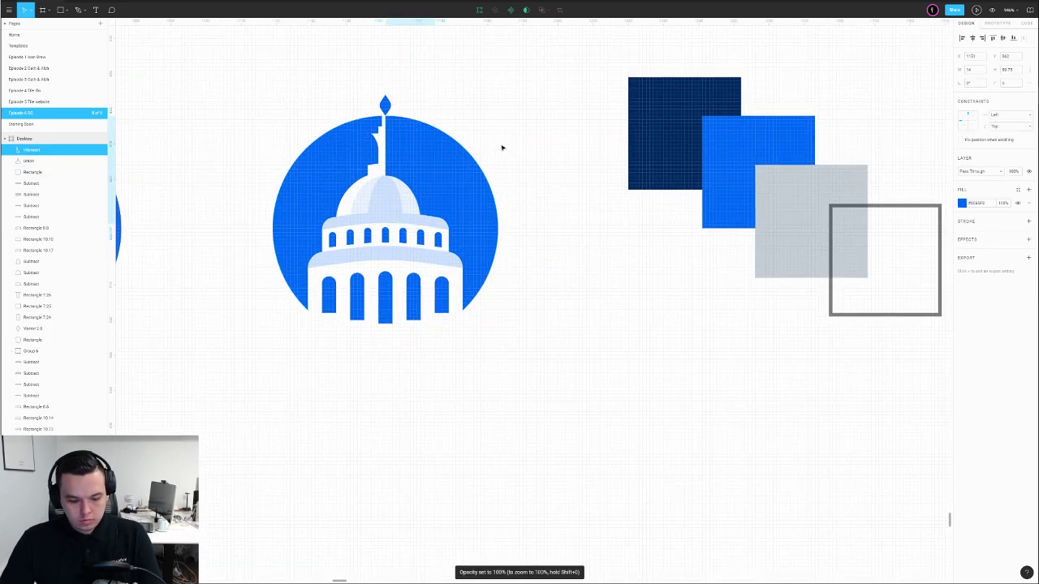
key(5)
click(531, 130)
click(394, 154)
key(4)
click(544, 121)
Set the dome shading opacity to 30%
click(388, 151)
key(3)
click(532, 116)
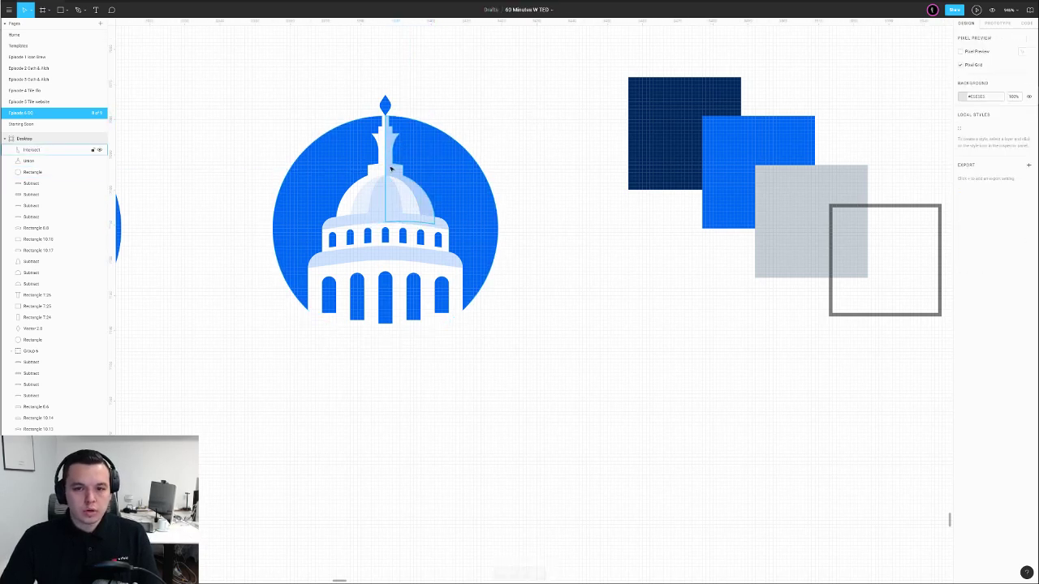
click(404, 167)
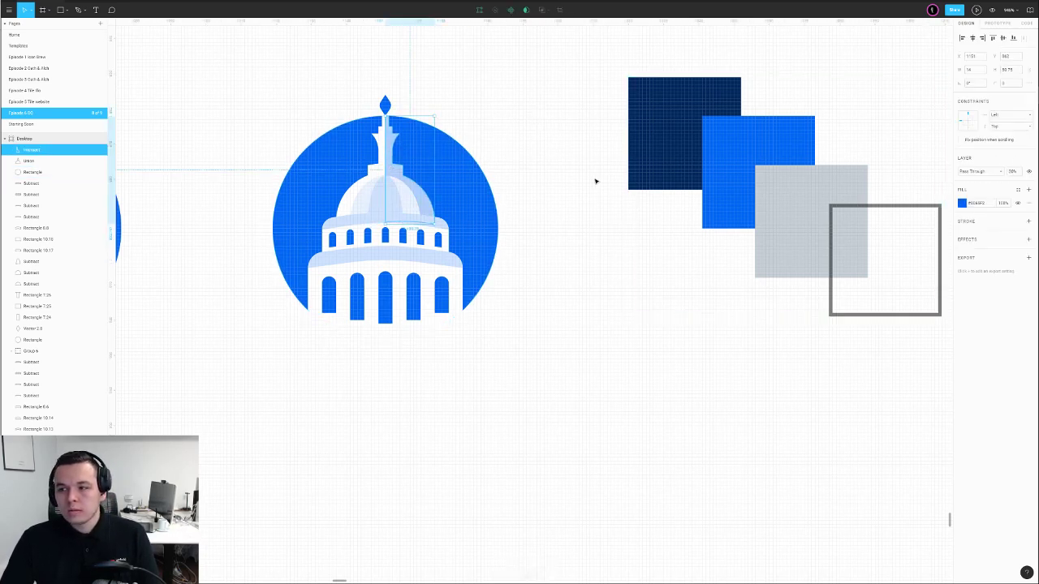
click(454, 154)
click(478, 116)
Edit the spire outline and delete the short segment at its left edge
drag(471, 91, 519, 92)
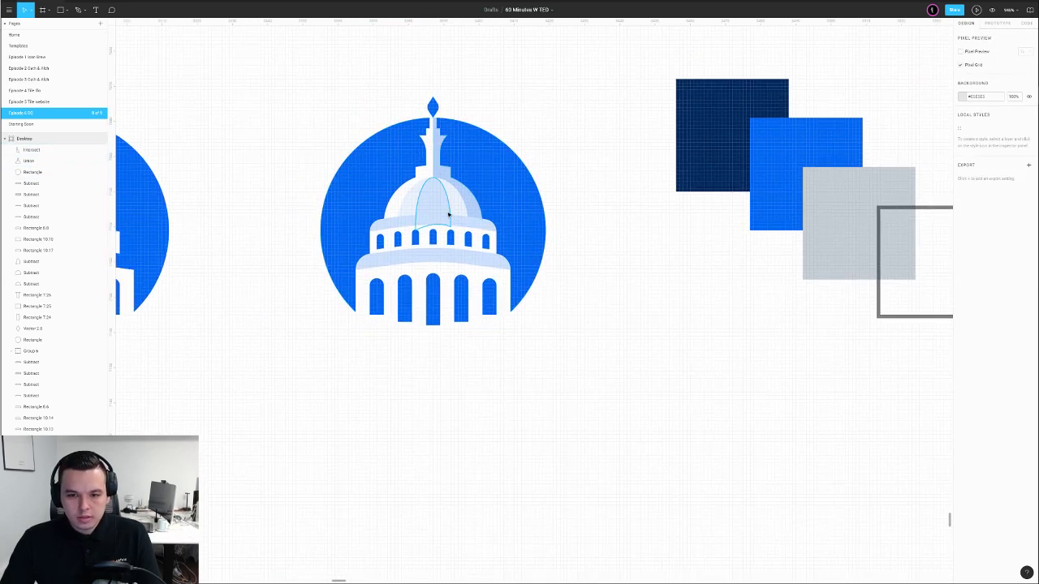
scroll(447, 189, up, 6)
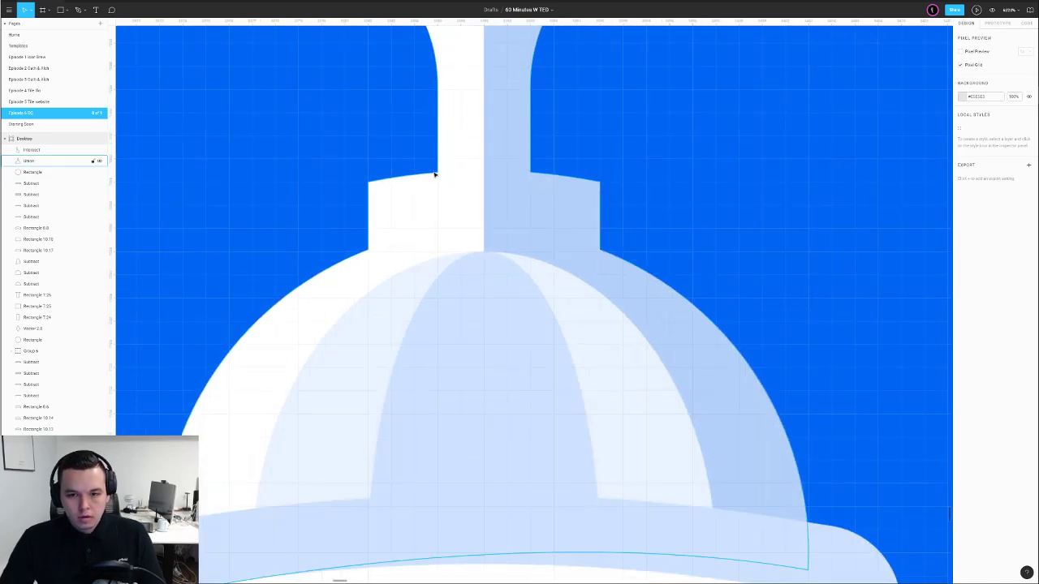
double_click(436, 178)
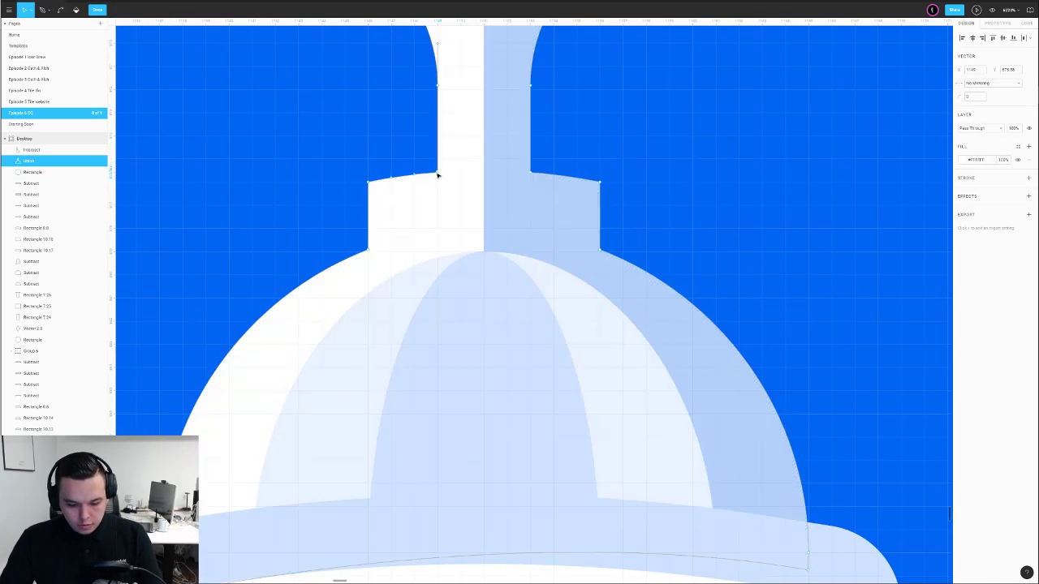
key(p)
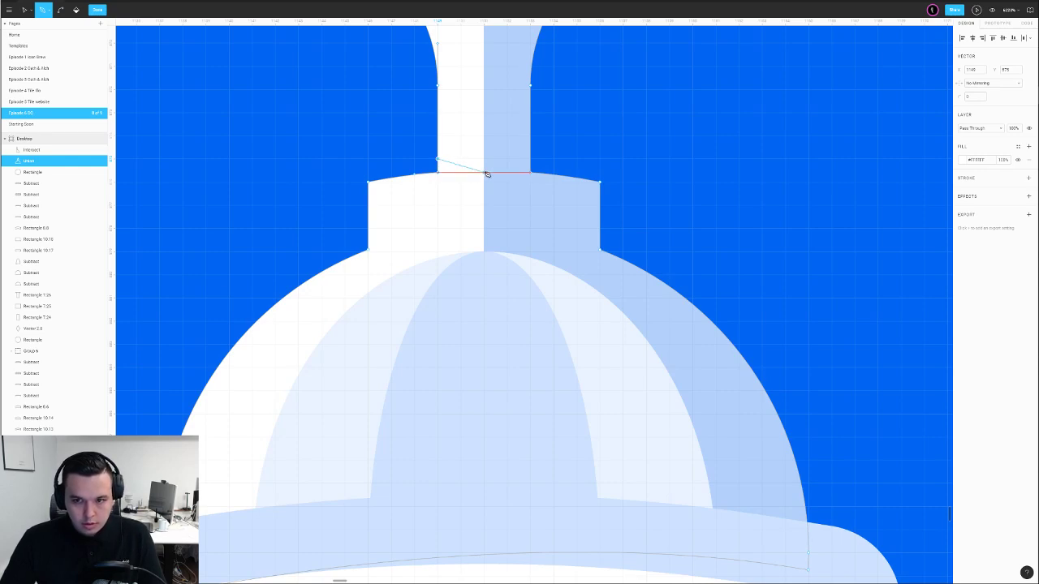
key(v)
click(438, 168)
key(Delete)
key(Escape)
Re-add the spire's fill using the light colour sampled from the badge
click(1029, 189)
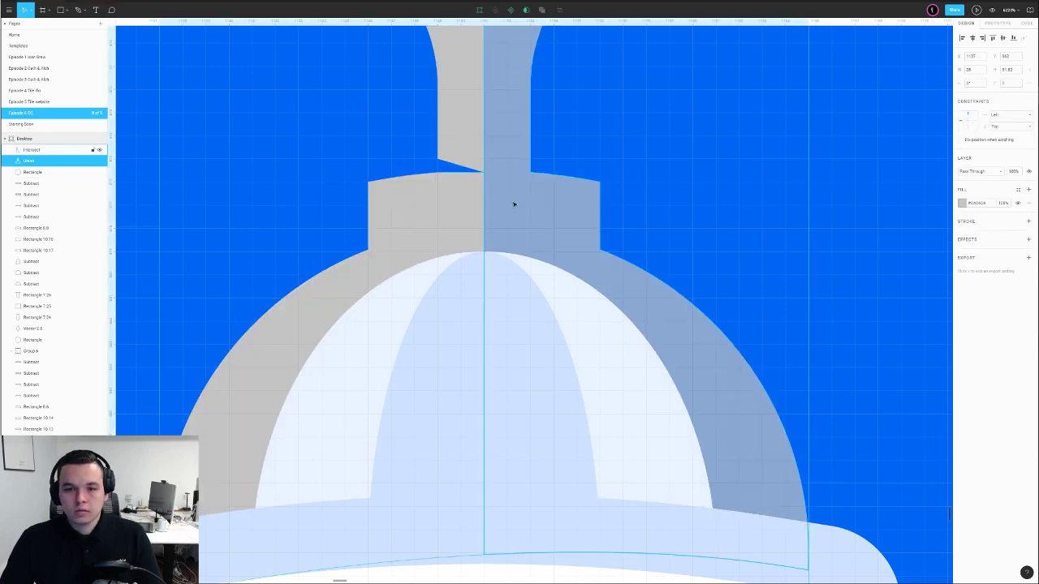
scroll(518, 204, down, 10)
key(i)
click(620, 120)
click(647, 95)
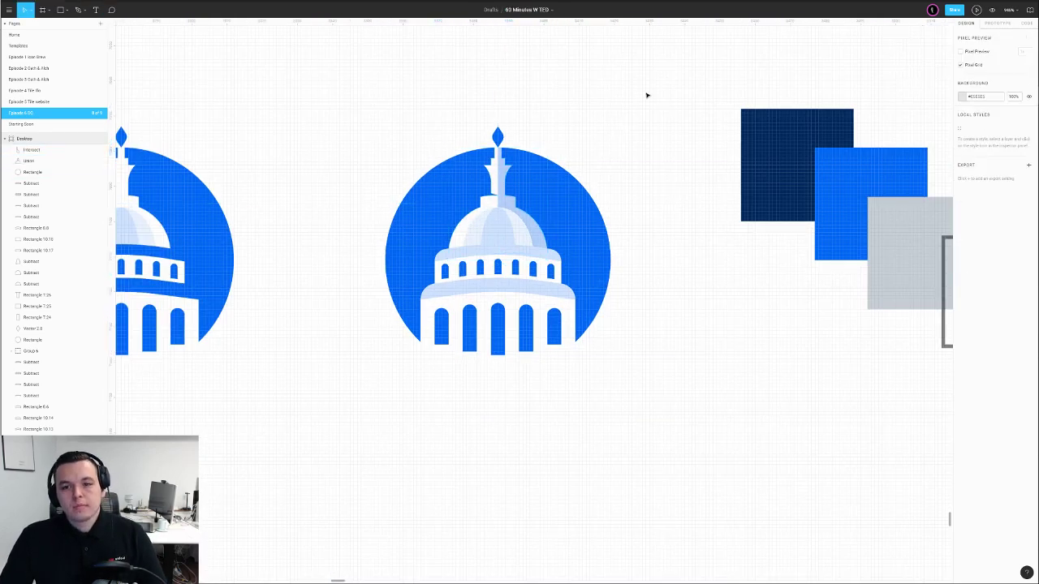
scroll(645, 96, down, 6)
drag(651, 86, 543, 257)
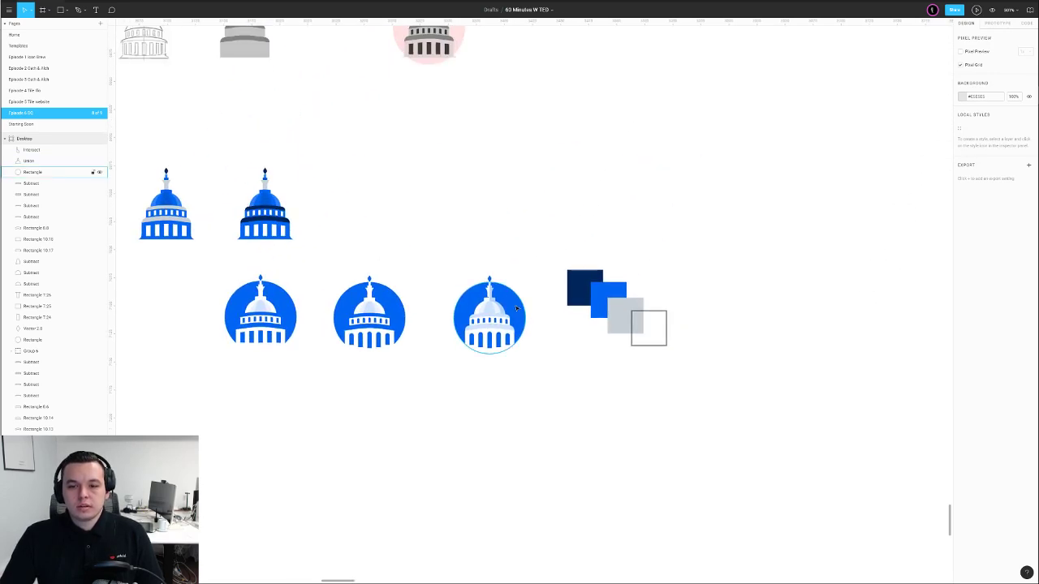
scroll(517, 309, up, 10)
Check the spire outline, then select and zoom in on the dome's light-blue band
click(439, 249)
double_click(440, 245)
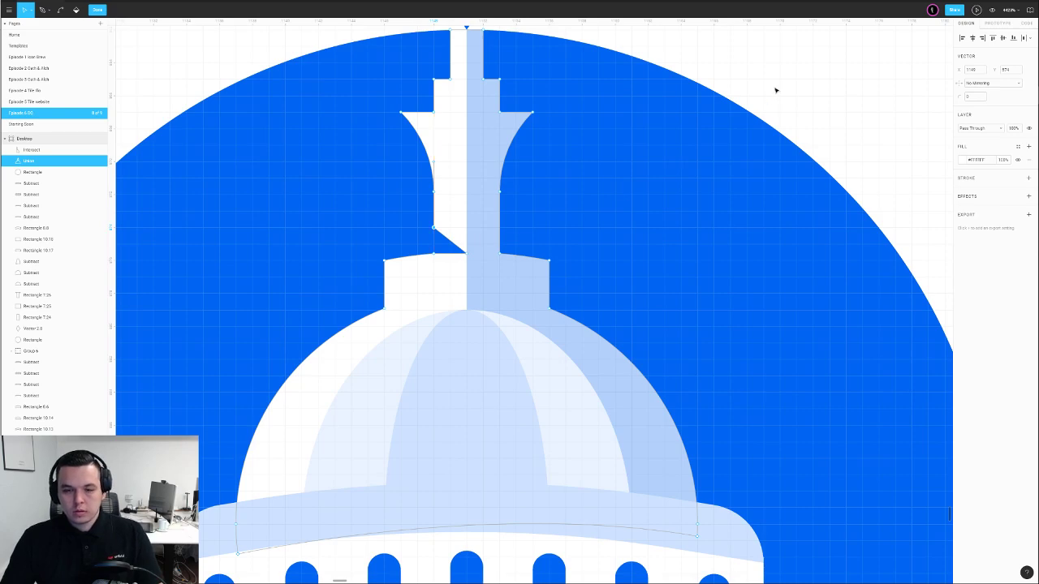
key(Escape)
key(Escape)
key(shift+1)
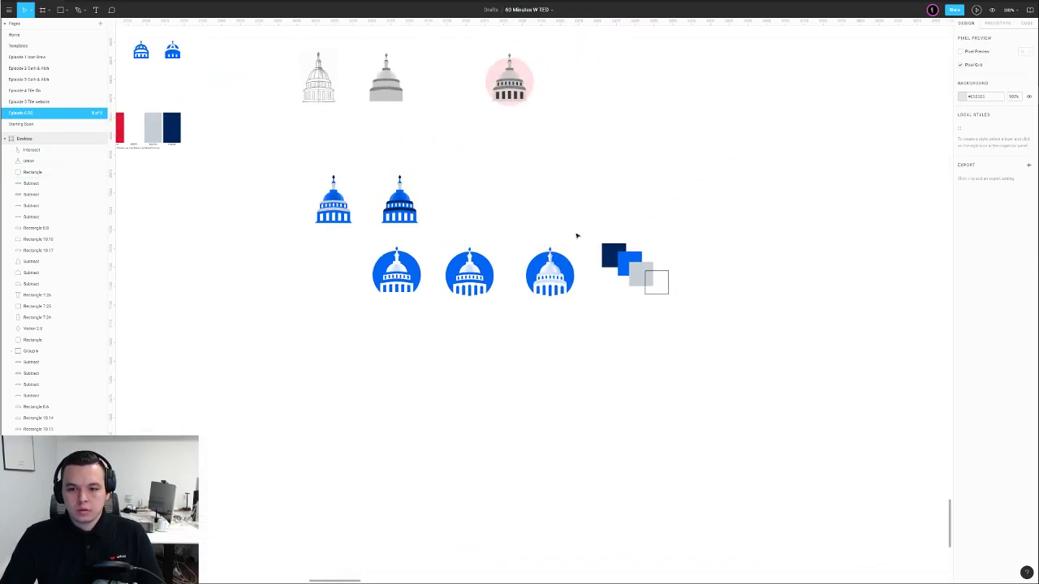
scroll(581, 234, up, 10)
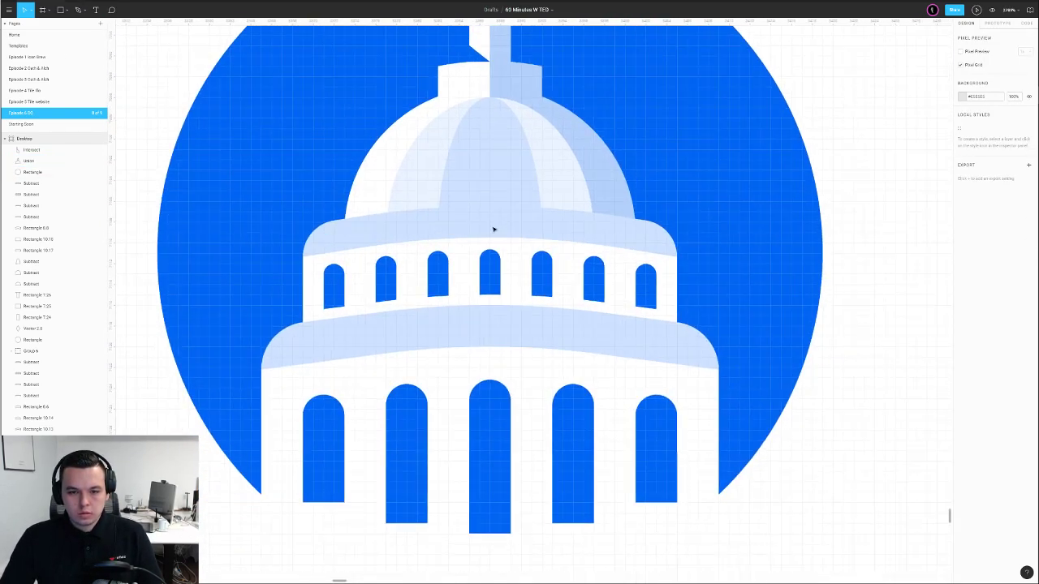
scroll(498, 225, down, 5)
click(424, 246)
scroll(495, 250, down, 3)
drag(546, 245, 735, 260)
scroll(610, 259, up, 5)
Paste a copy of the dome band, trial a subtraction, undo it, and nudge the band's lower-left points down
key(ctrl+v)
shift+click(406, 162)
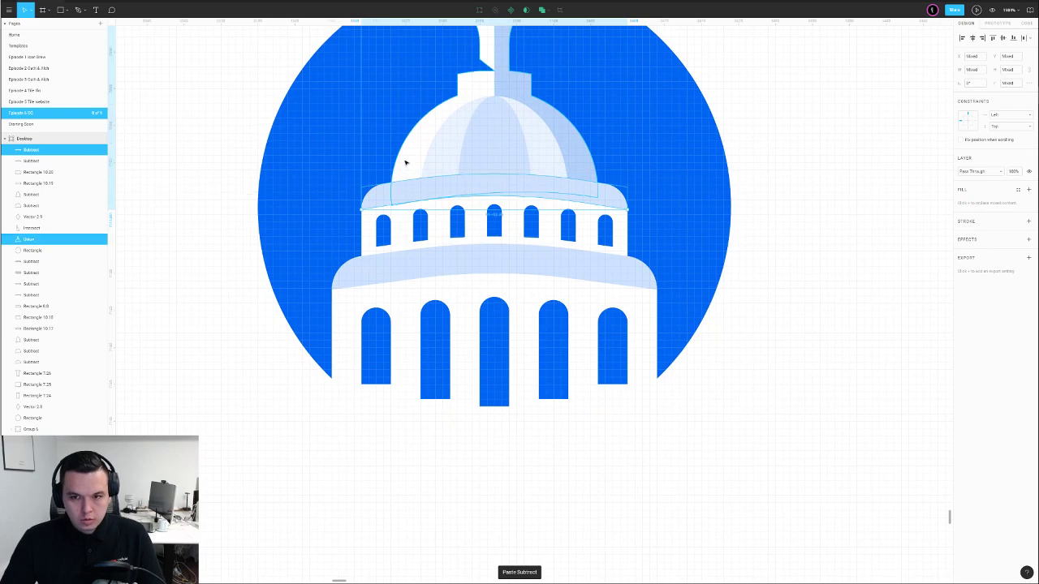
click(559, 10)
click(536, 36)
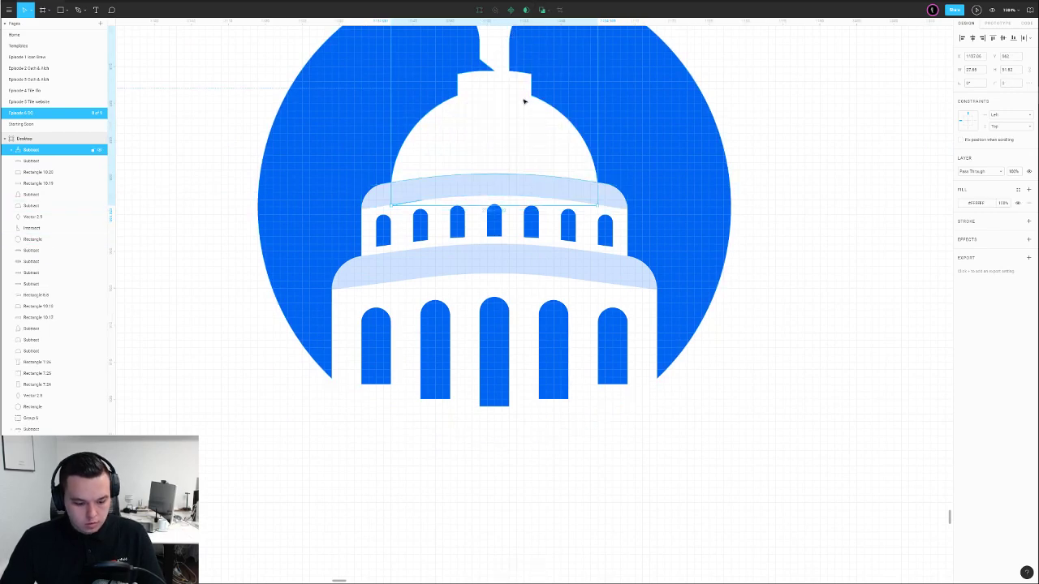
key(ctrl+z)
double_click(427, 186)
drag(343, 196, 412, 216)
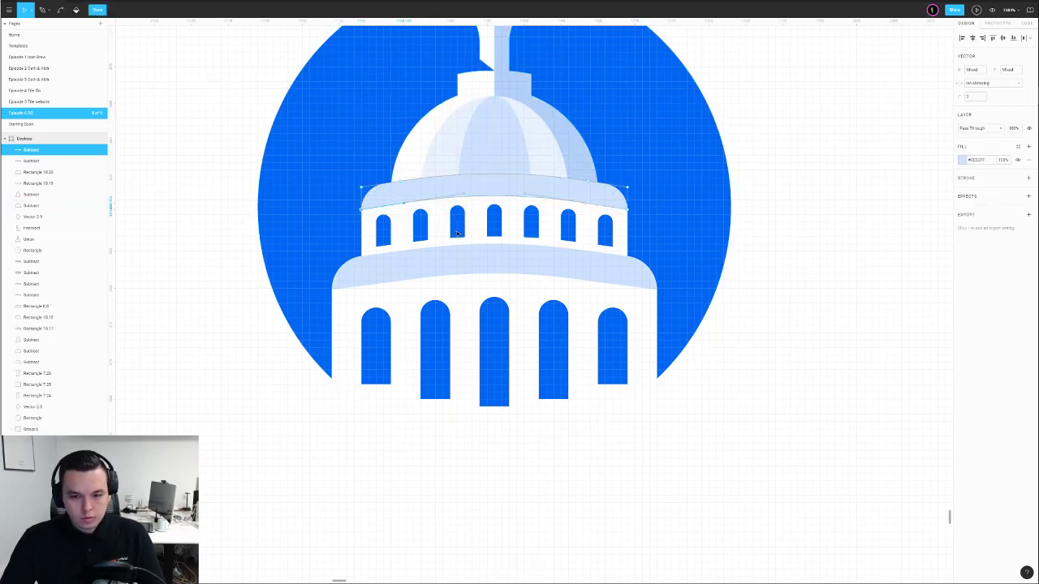
key(Down)
key(Escape)
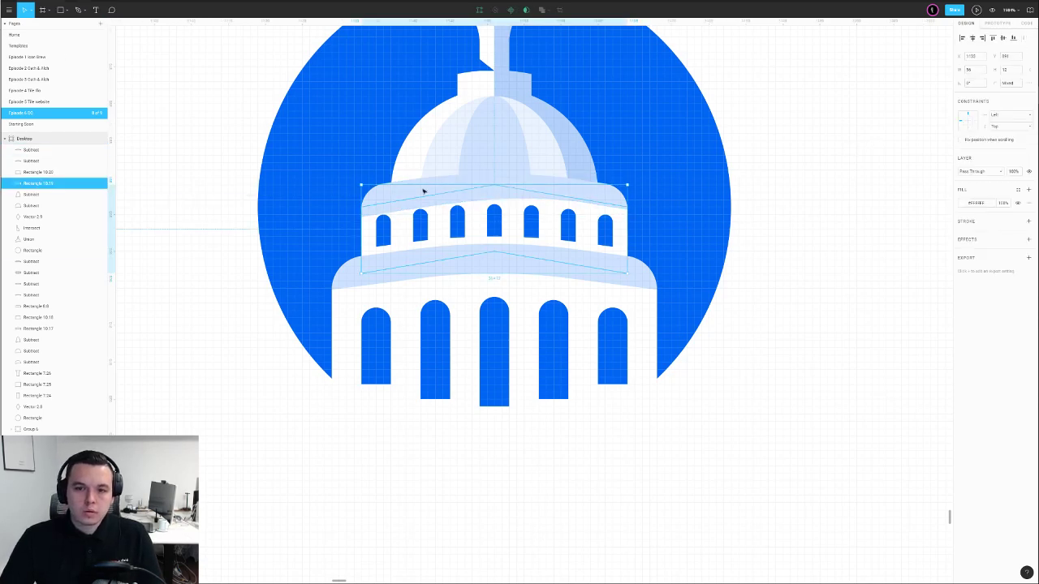
Subtract the band from the dome, flatten the result, and layer it just below the shading
shift+click(422, 160)
click(551, 11)
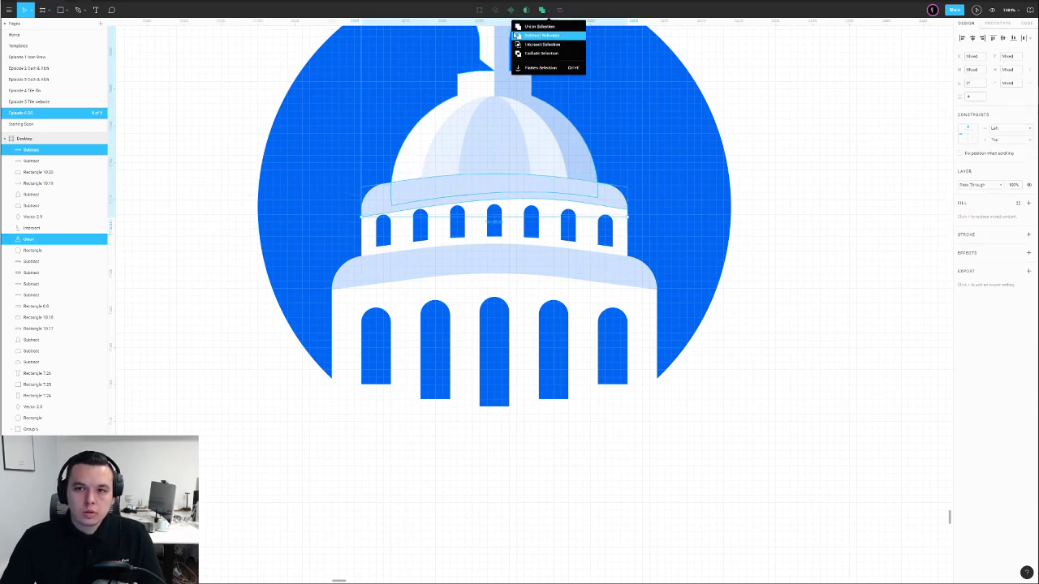
click(534, 37)
key(ctrl+e)
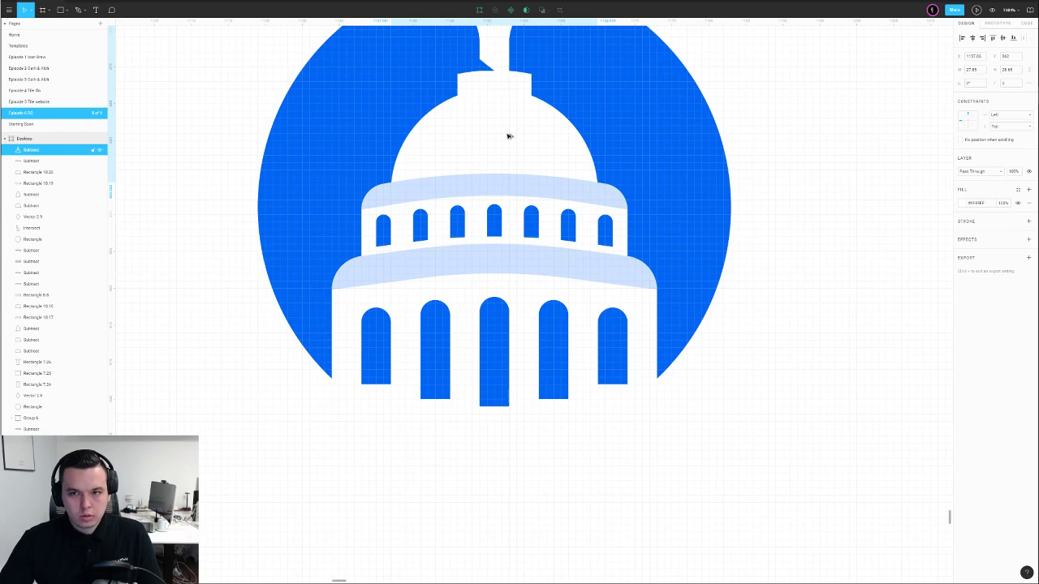
key(ctrl+bracketleft)
key(ctrl+bracketleft)
key(ctrl+bracketleft)
key(ctrl+bracketleft)
key(ctrl+bracketleft)
key(ctrl+bracketleft)
drag(508, 137, 501, 250)
key(ctrl+bracketleft)
key(ctrl+bracketleft)
key(ctrl+bracketright)
Duplicate all layers of the right-hand badge to a copy placed below the row
scroll(501, 254, down, 8)
click(557, 188)
drag(472, 159, 543, 230)
scroll(506, 114, down, 3)
drag(530, 181, 442, 317)
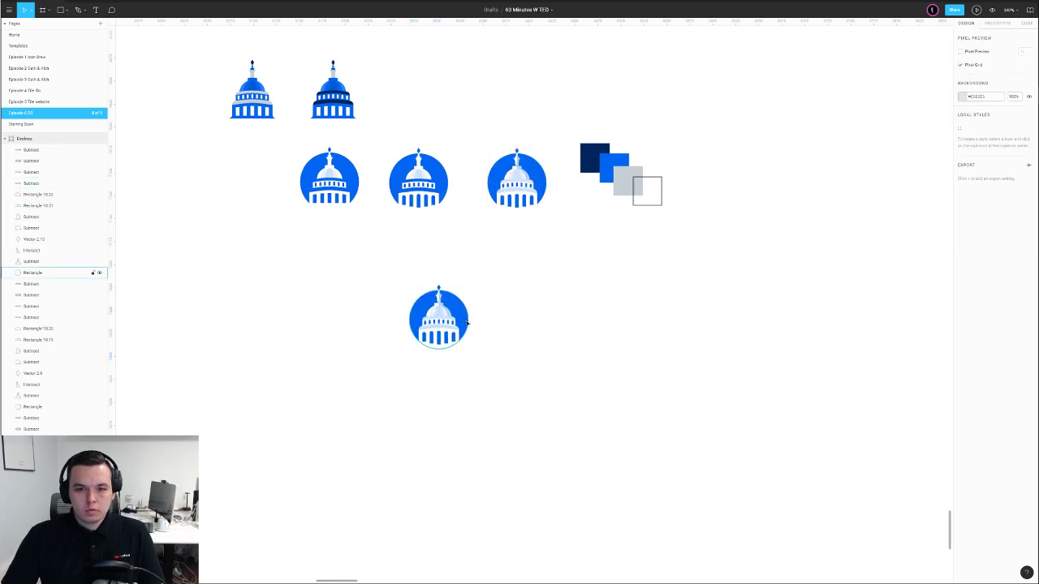
scroll(441, 315, up, 10)
Delete the copy's light-blue right-half shading and begin editing its spire outline points
click(433, 279)
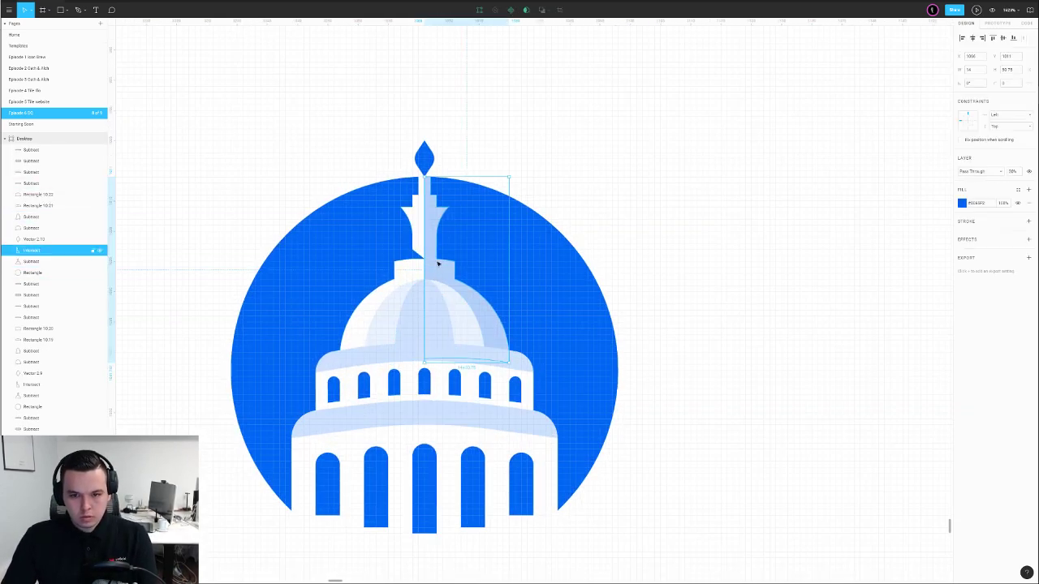
key(Delete)
scroll(665, 267, down, 2)
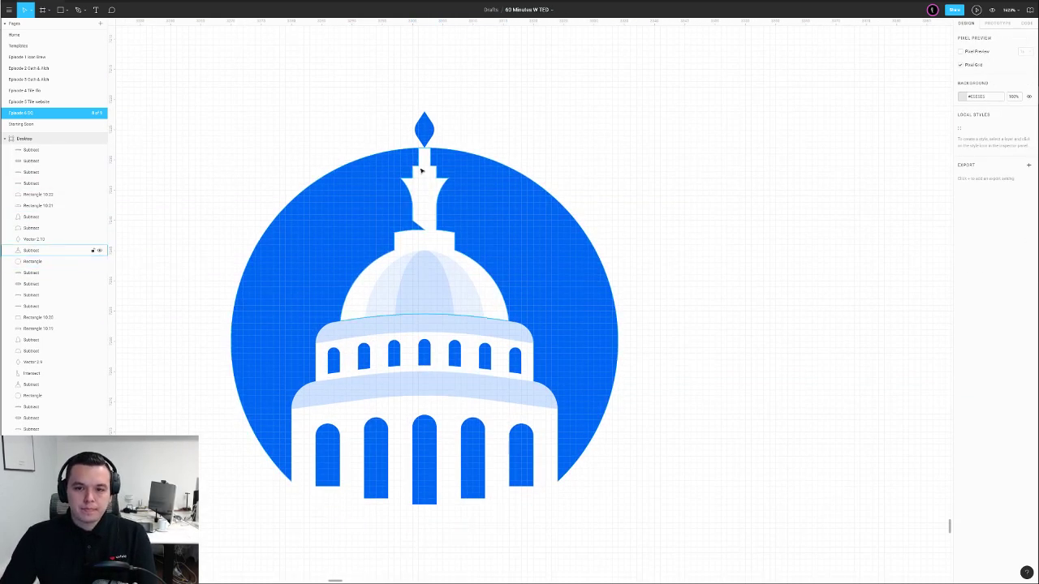
double_click(421, 170)
scroll(438, 174, up, 12)
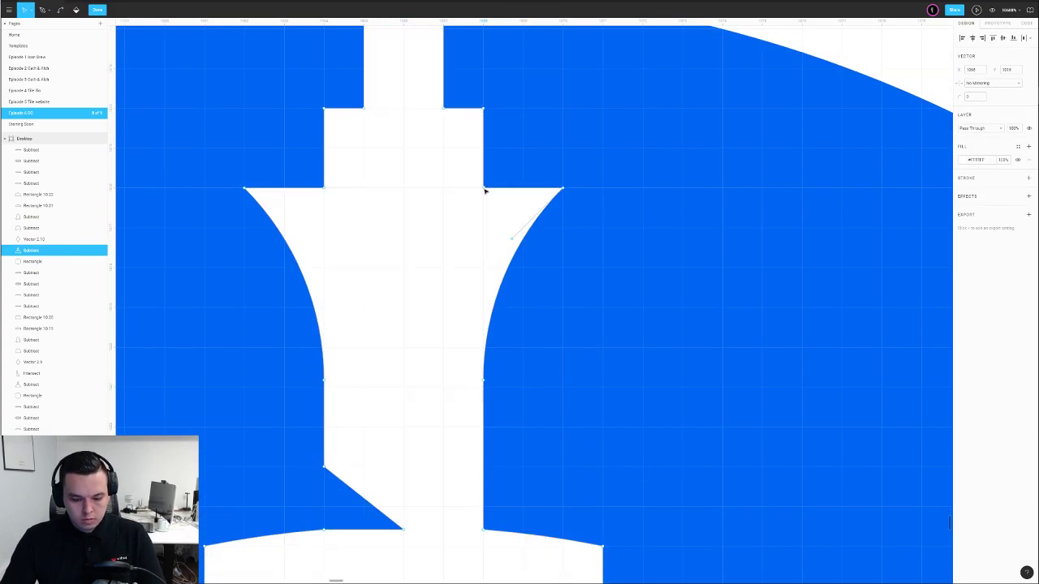
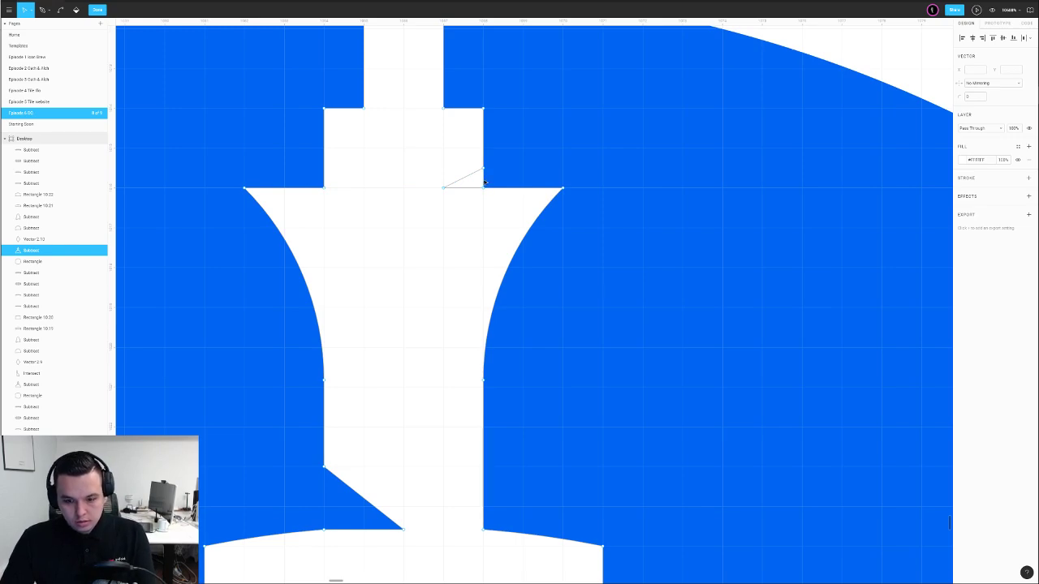
Delete the extra path segment from the dome outline and leave point editing
click(484, 181)
key(Delete)
key(Escape)
scroll(501, 180, down, 7)
Add a fill to the reshaped dome and sample white from the building with the eyedropper
click(1027, 191)
scroll(723, 193, down, 4)
click(774, 183)
click(611, 204)
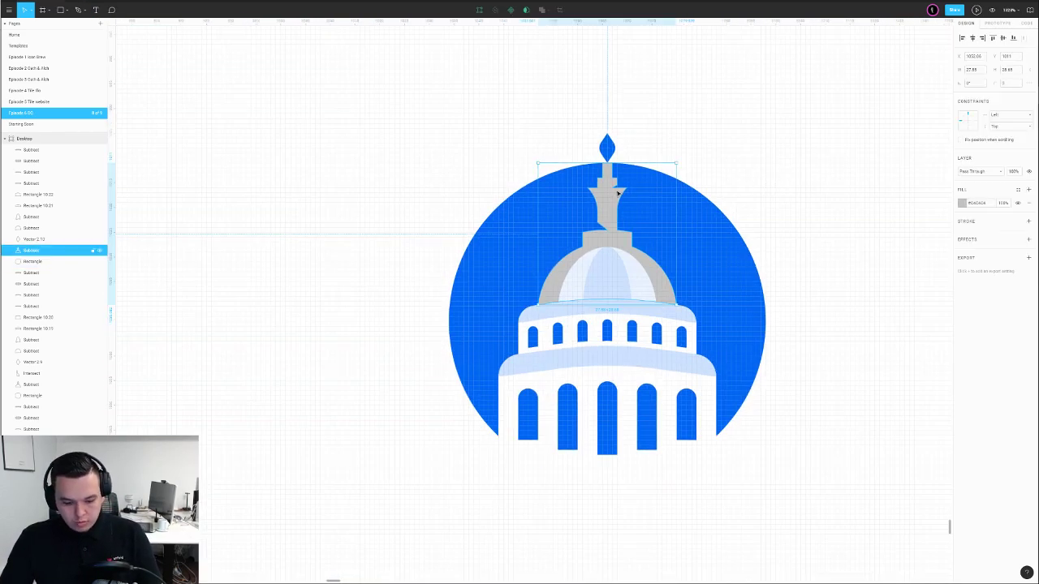
key(i)
click(745, 140)
click(767, 138)
drag(788, 135, 631, 155)
scroll(633, 162, down, 3)
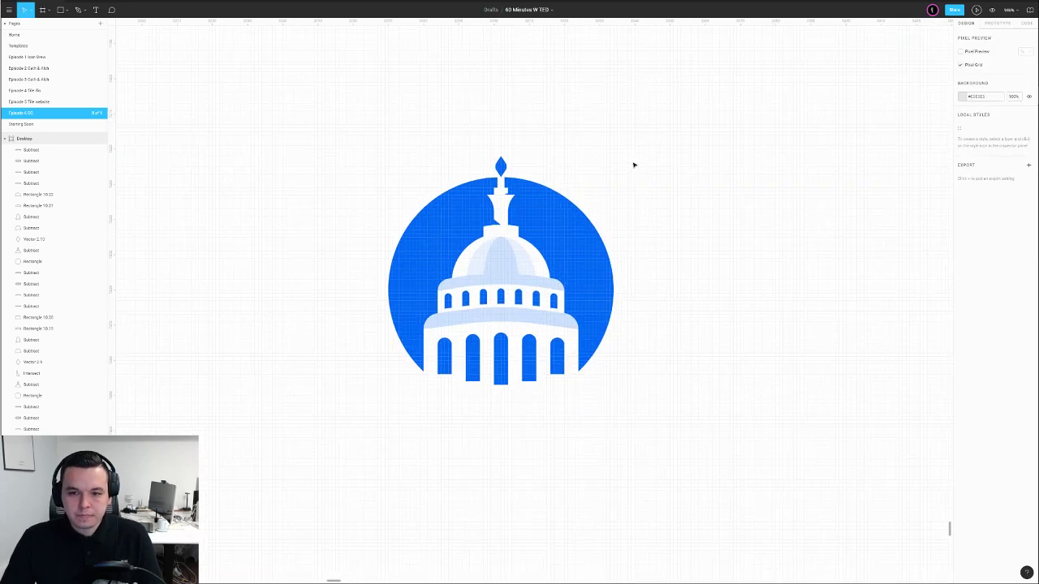
scroll(522, 259, up, 5)
click(527, 258)
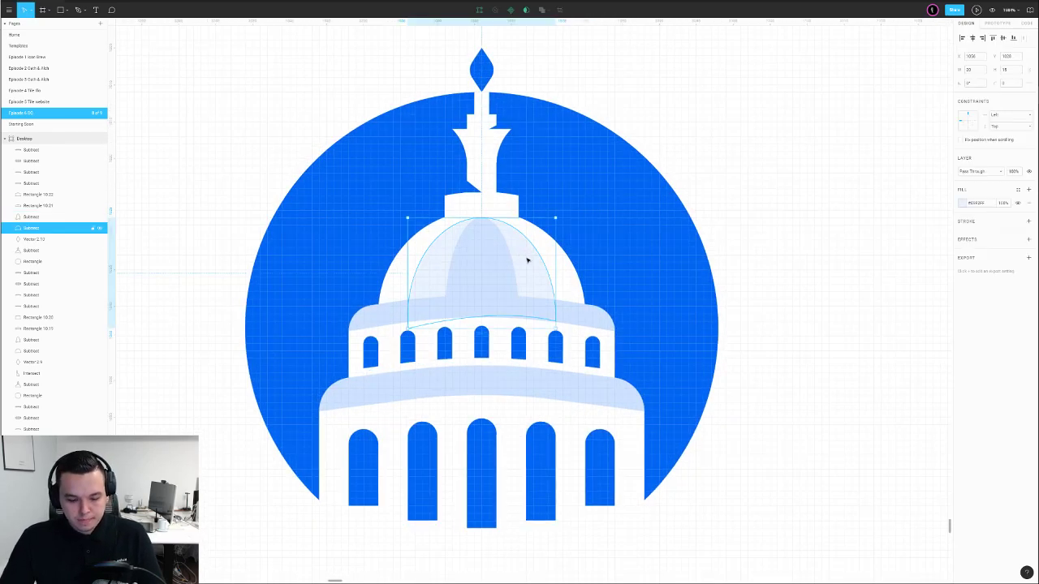
Give the dome highlight a linear gradient from the circle's blue to 0% opacity
click(964, 203)
click(884, 203)
click(883, 214)
key(i)
click(588, 198)
click(488, 327)
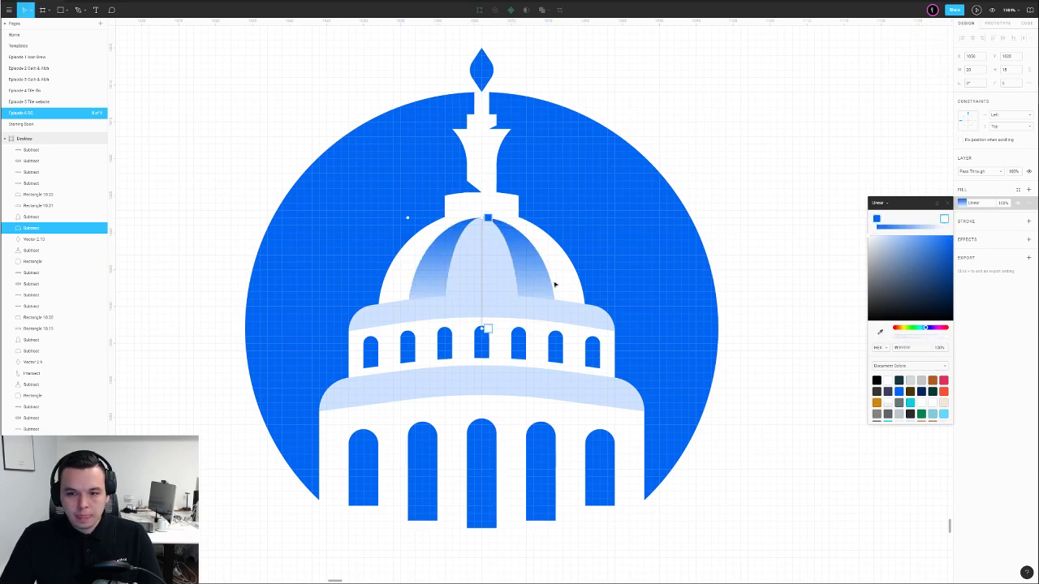
click(905, 339)
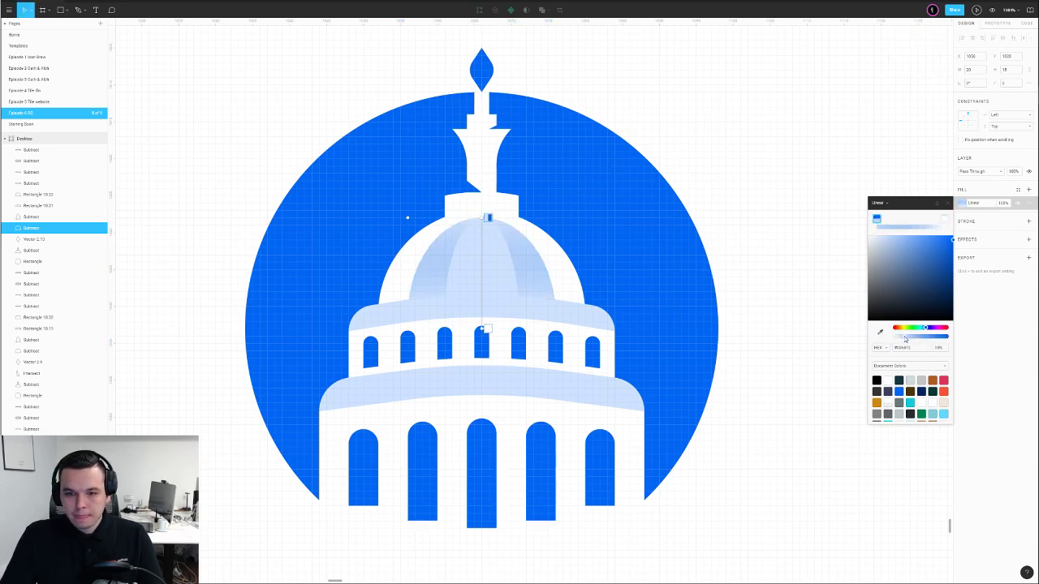
drag(910, 339, 843, 348)
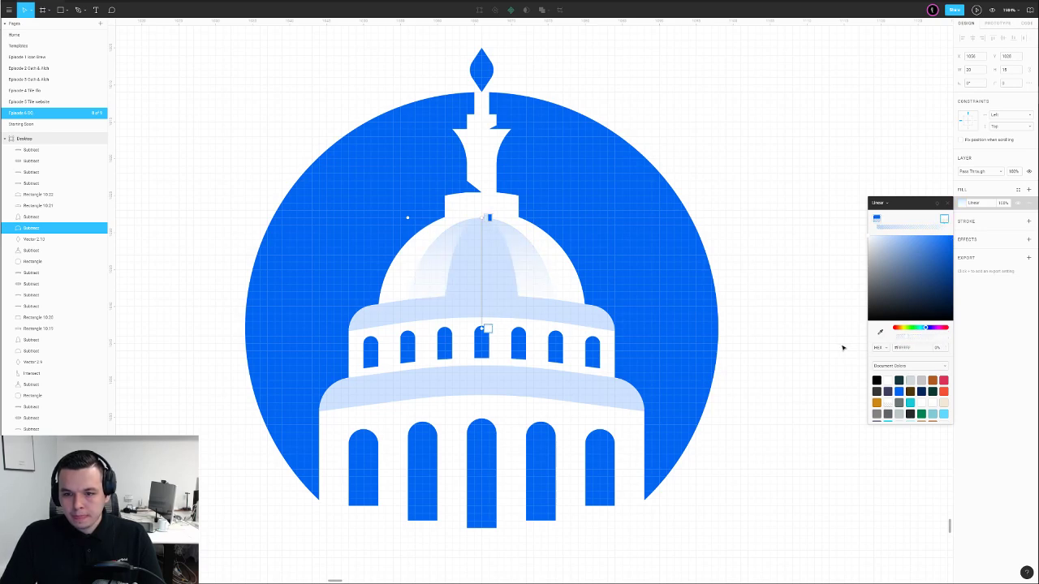
click(722, 187)
Flip the highlight horizontally and paste its gradient fill onto the other inner highlight
click(524, 262)
right_click(524, 262)
click(550, 459)
click(481, 278)
key(ctrl+alt+v)
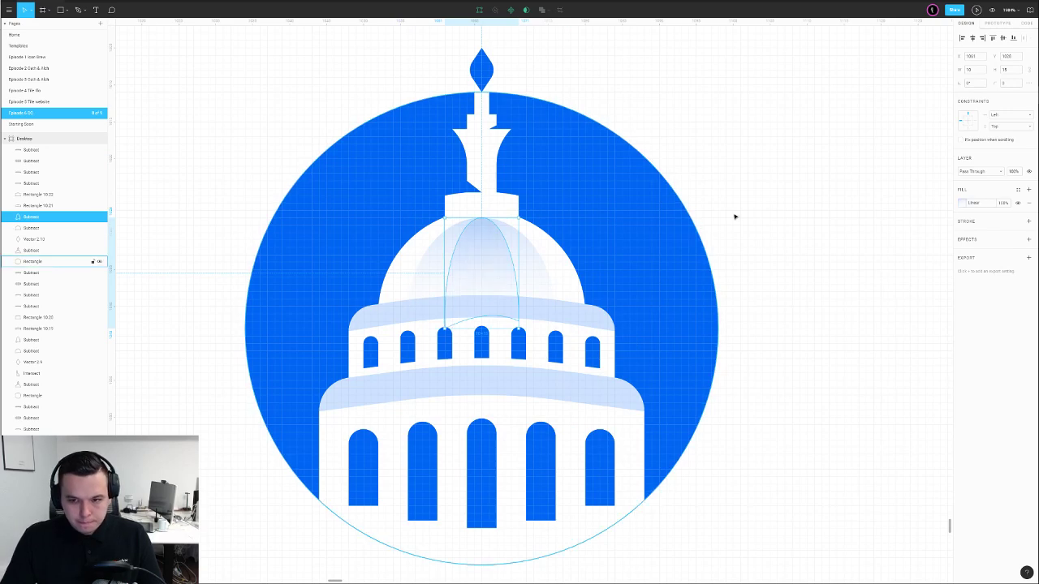
Select the pale band under the dome and review its vector points
click(776, 194)
scroll(771, 193, down, 5)
drag(811, 181, 606, 227)
scroll(514, 272, up, 5)
click(455, 302)
click(607, 286)
click(340, 300)
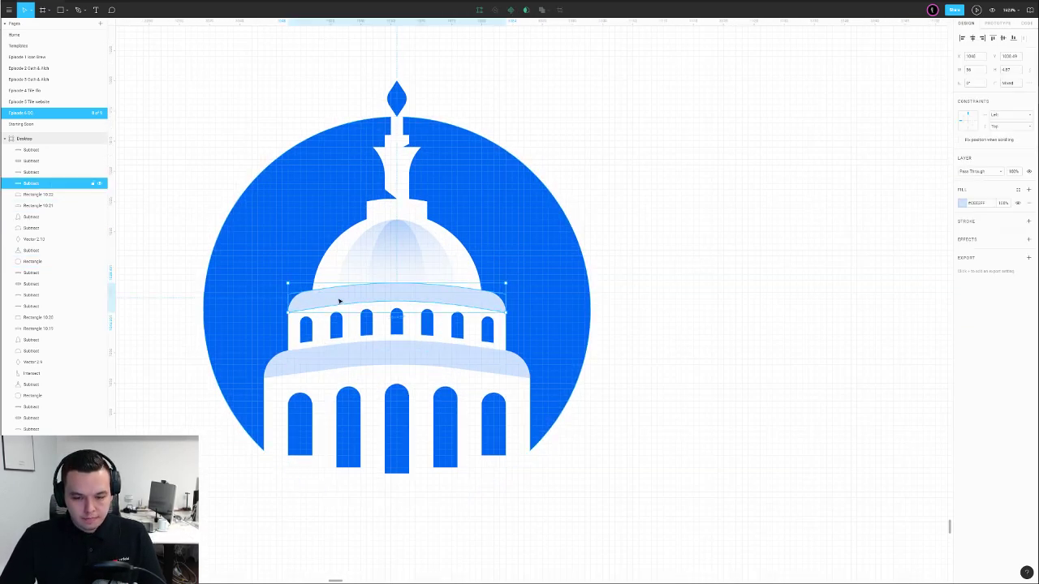
double_click(301, 301)
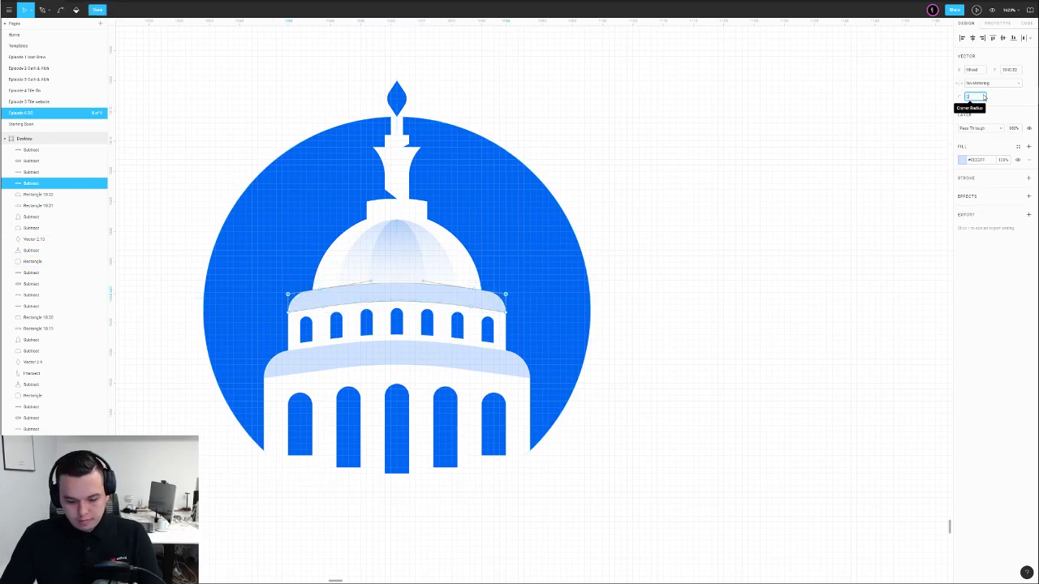
key(Escape)
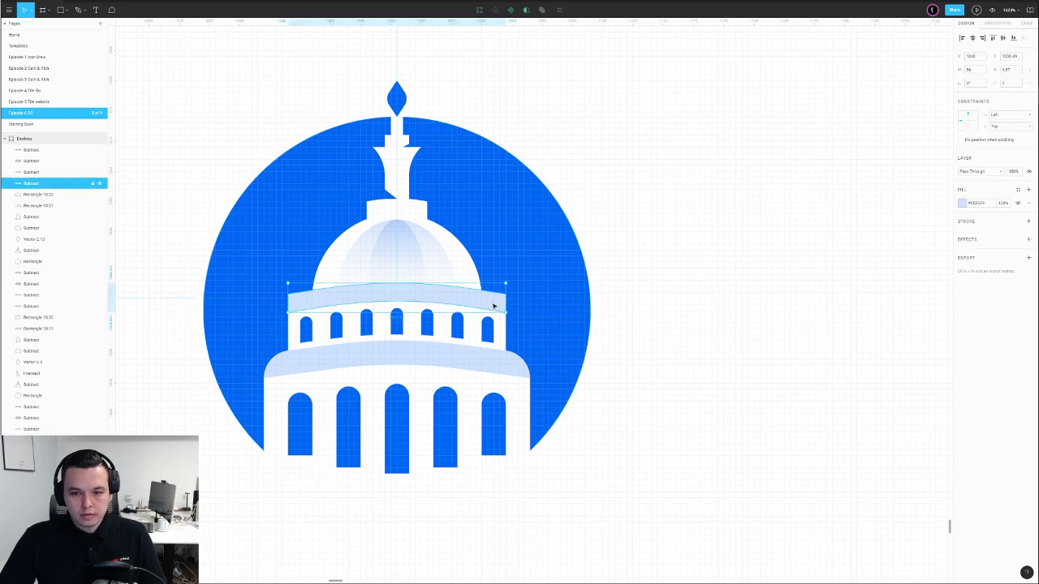
scroll(478, 291, up, 5)
Nudge the dome outline's right corner point upward above the band
double_click(478, 281)
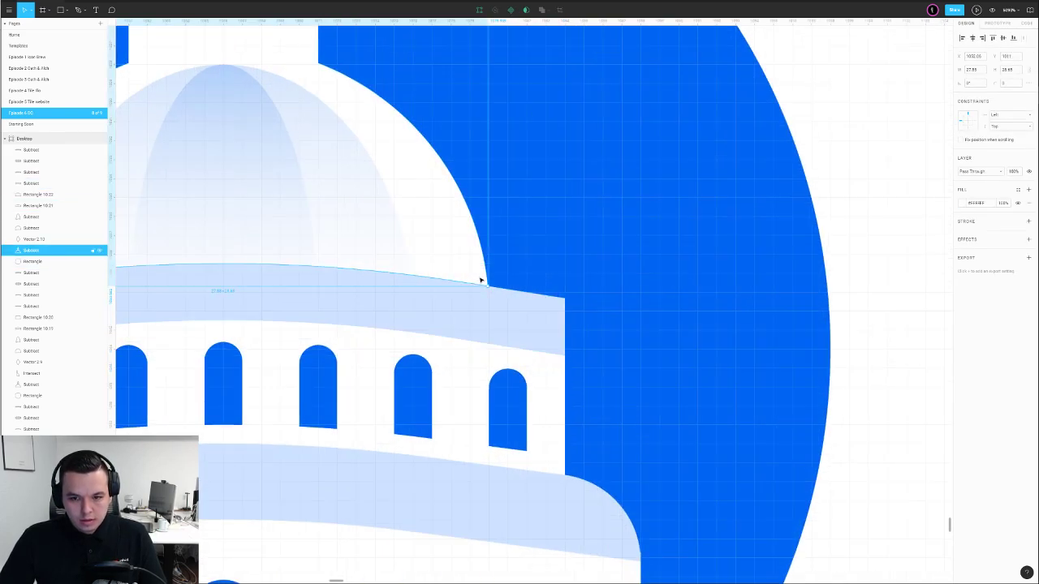
drag(522, 279, 452, 304)
key(shift+Up)
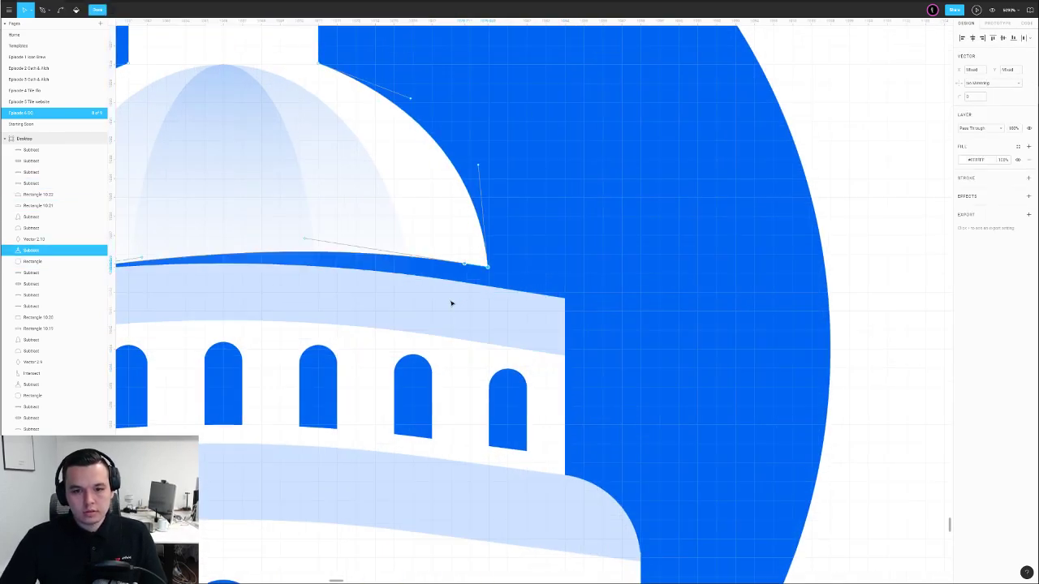
scroll(452, 304, down, 5)
double_click(592, 265)
scroll(592, 265, down, 5)
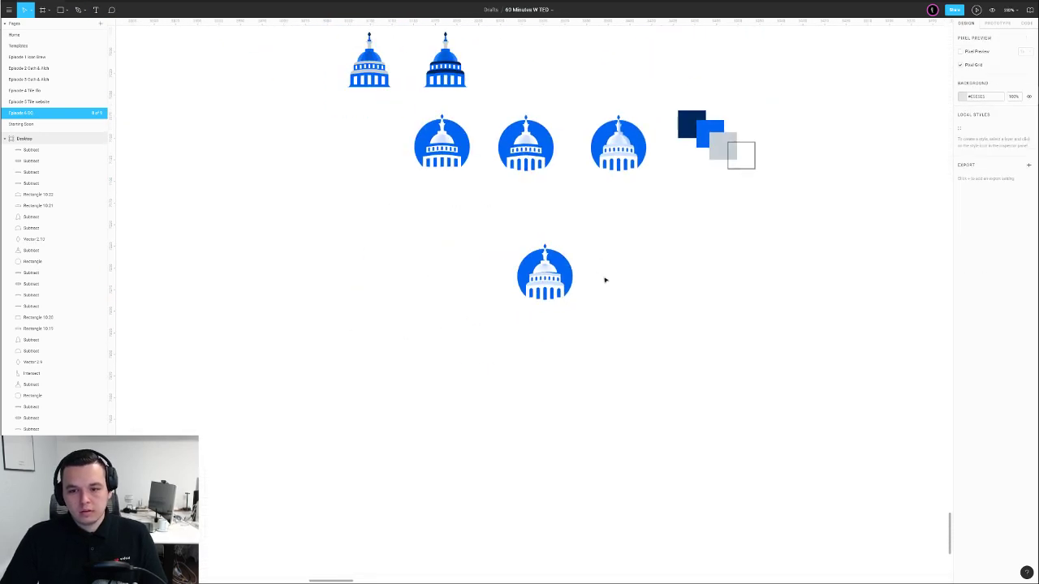
Move the newest logo up beneath the middle logo variant
scroll(615, 275, up, 5)
scroll(554, 267, up, 4)
drag(672, 203, 635, 290)
scroll(636, 290, down, 7)
drag(693, 244, 588, 345)
drag(461, 416, 432, 367)
click(526, 360)
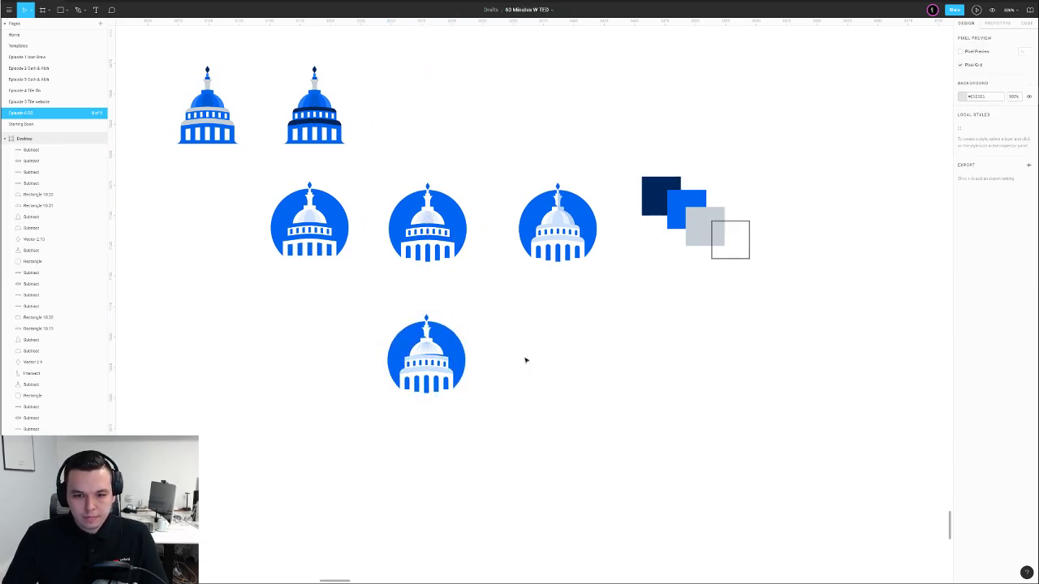
Paste a copy of the dome in place and intersect it with the side gradient highlight
scroll(457, 383, up, 3)
scroll(428, 360, up, 6)
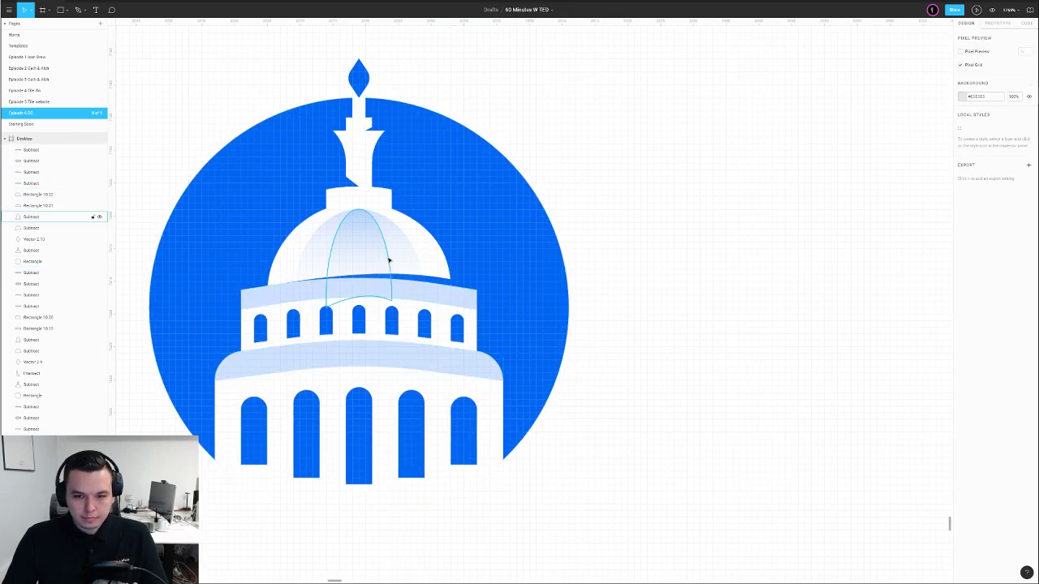
click(419, 251)
key(ctrl+v)
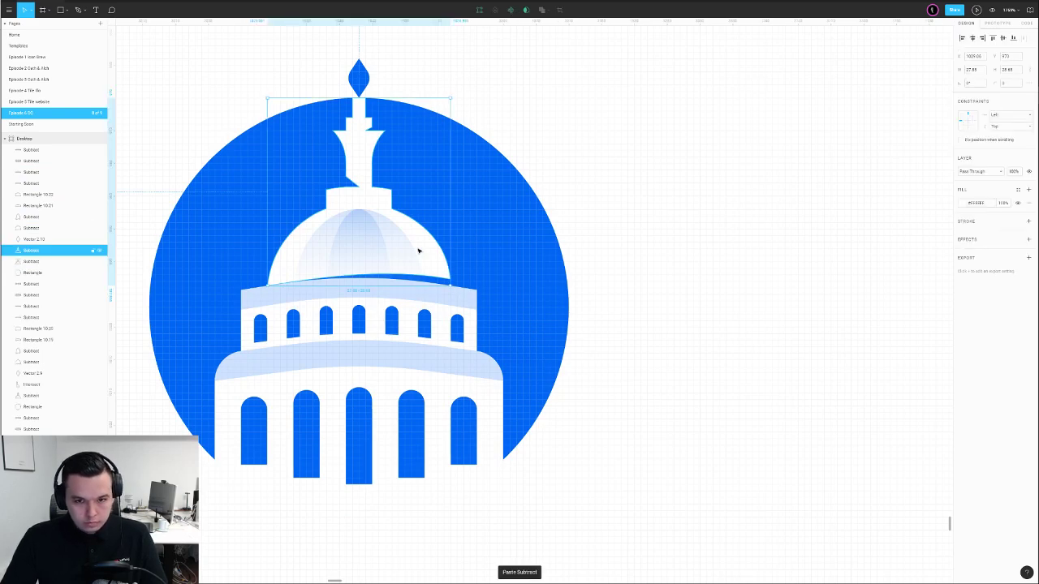
key(Delete)
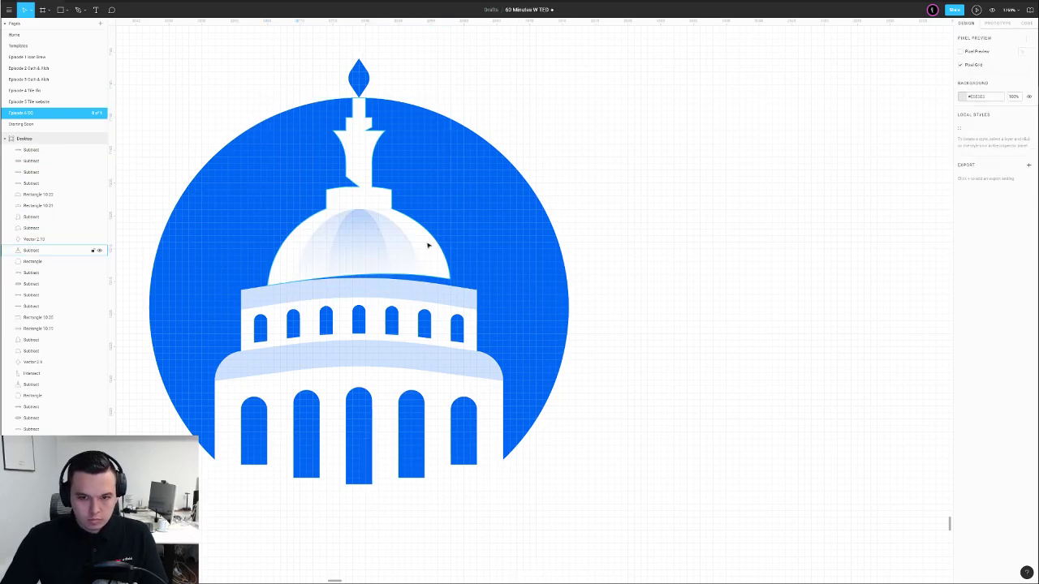
click(428, 245)
drag(427, 243, 582, 241)
key(ctrl+z)
key(ctrl+v)
shift+click(407, 252)
click(544, 9)
click(535, 42)
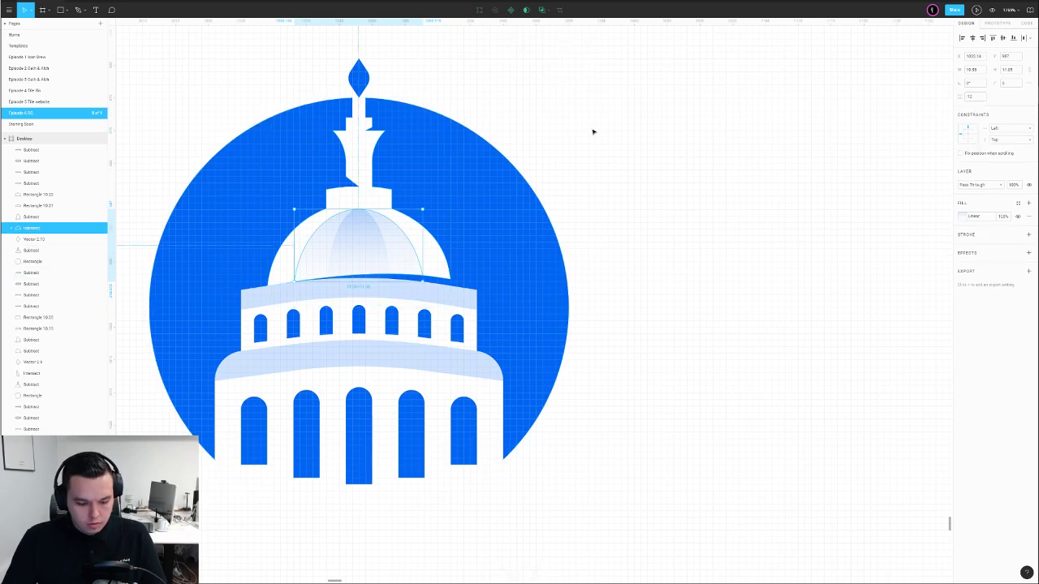
Paste another dome copy and intersect it with the centre highlight panel
click(423, 240)
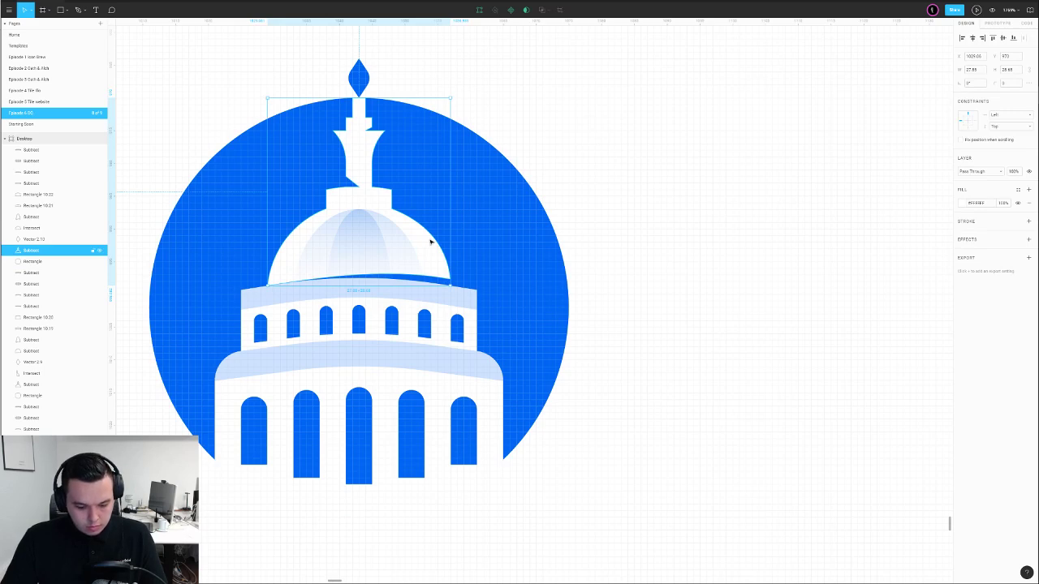
key(ctrl+v)
shift+click(382, 236)
click(543, 10)
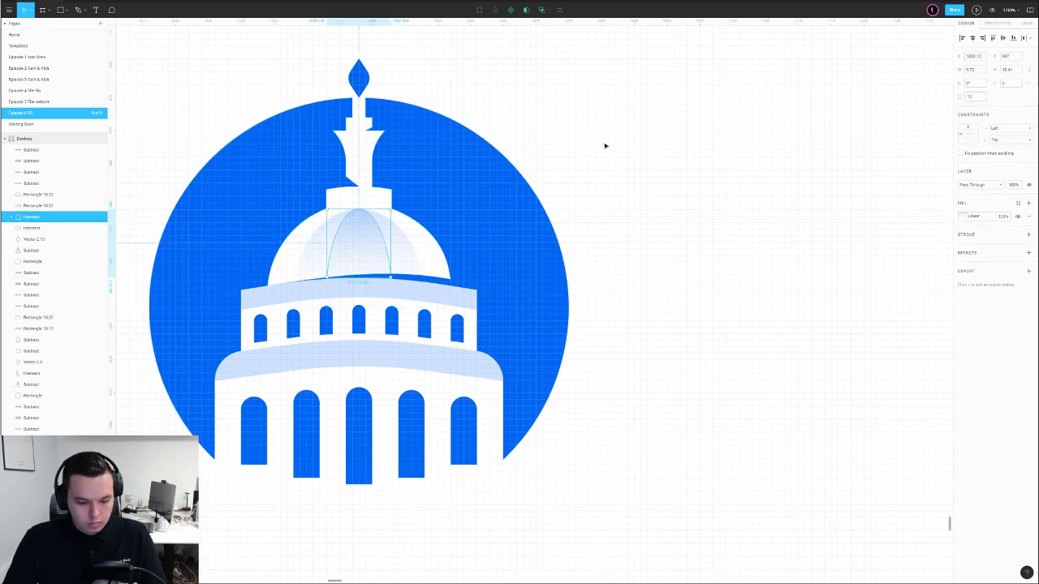
click(617, 182)
scroll(616, 181, down, 5)
scroll(622, 195, up, 4)
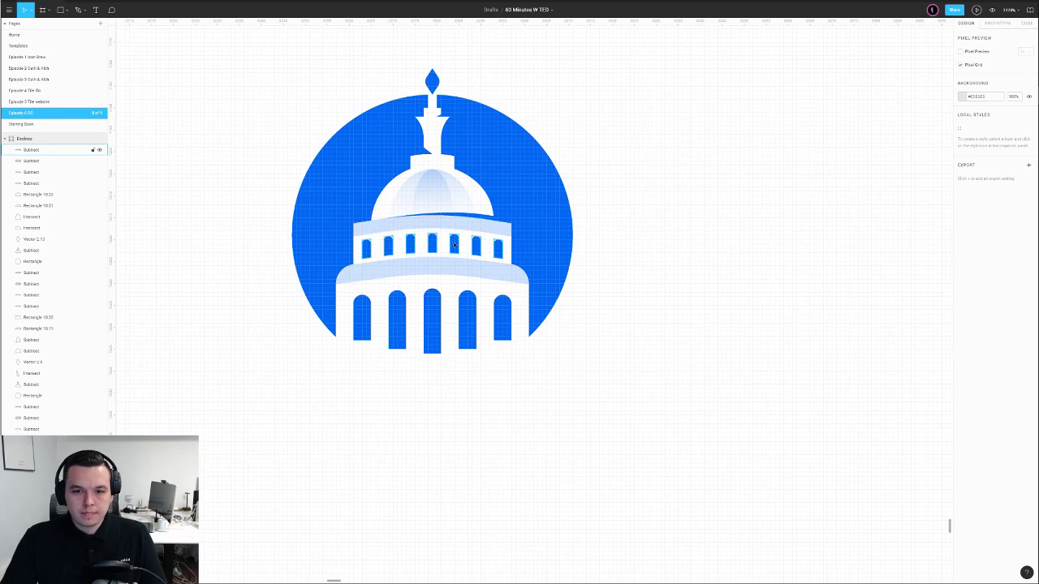
scroll(451, 244, up, 2)
Lower the upper band's top points and round its top corners into a gentle arch
double_click(427, 227)
drag(282, 185, 578, 237)
key(shift+Down)
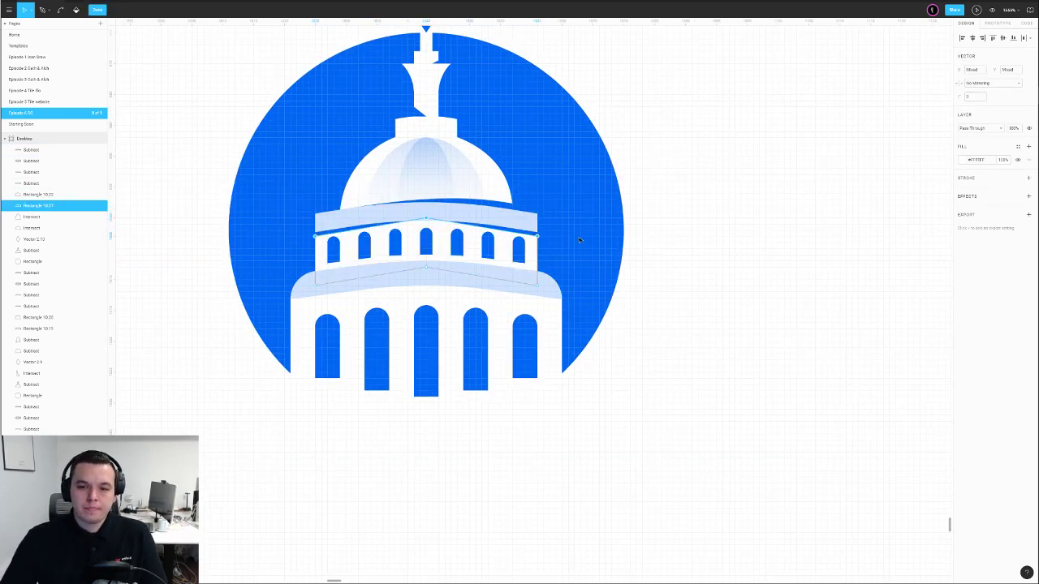
drag(959, 97, 945, 109)
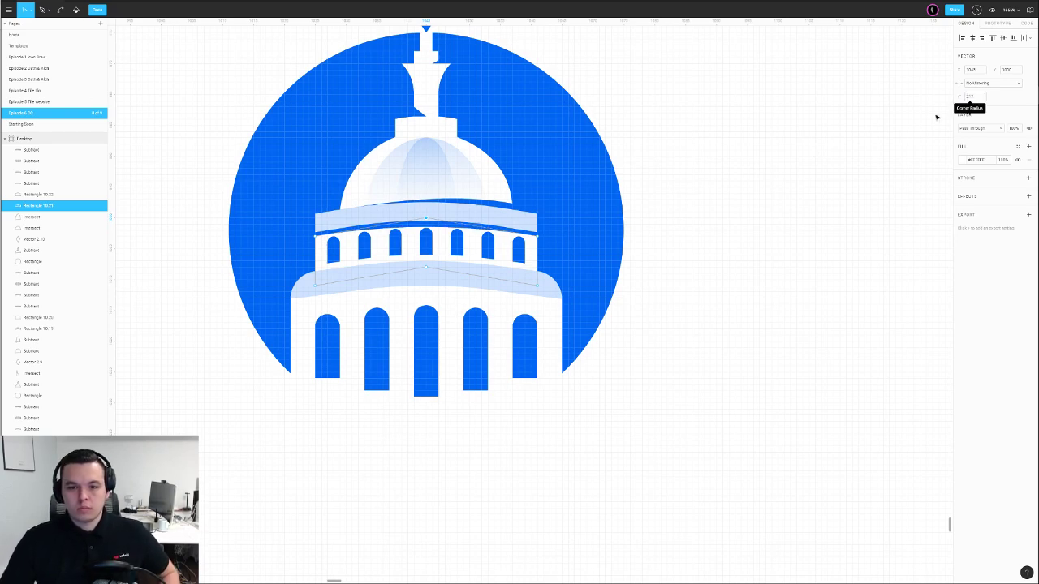
drag(411, 187, 582, 260)
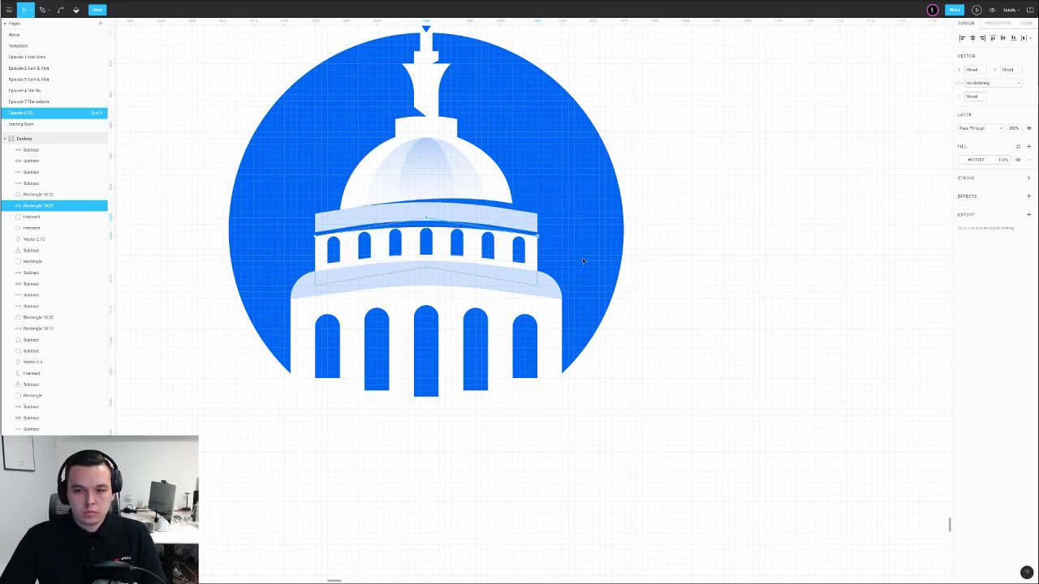
key(Up)
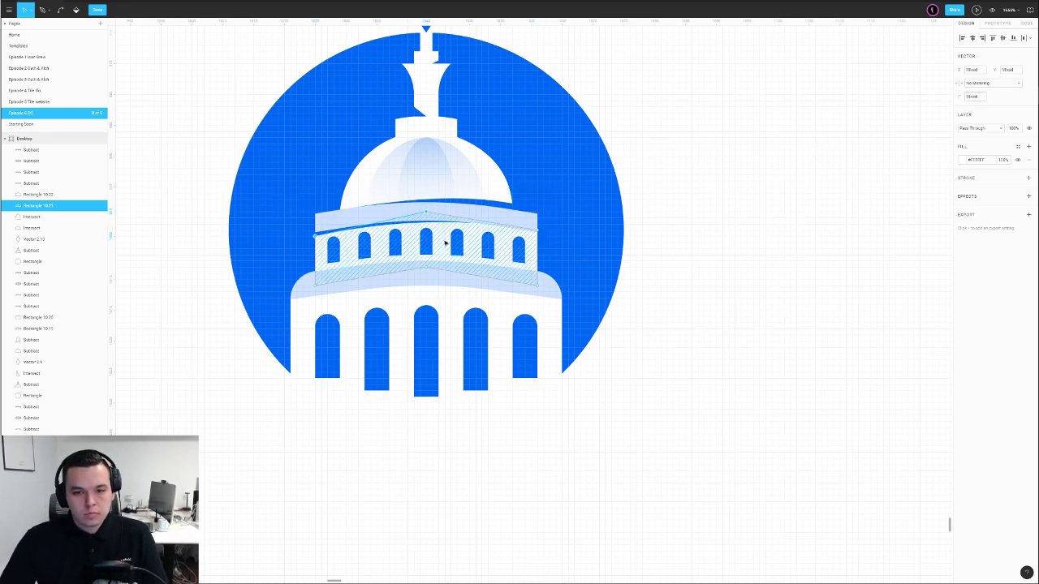
key(Up)
drag(582, 194, 412, 237)
key(Down)
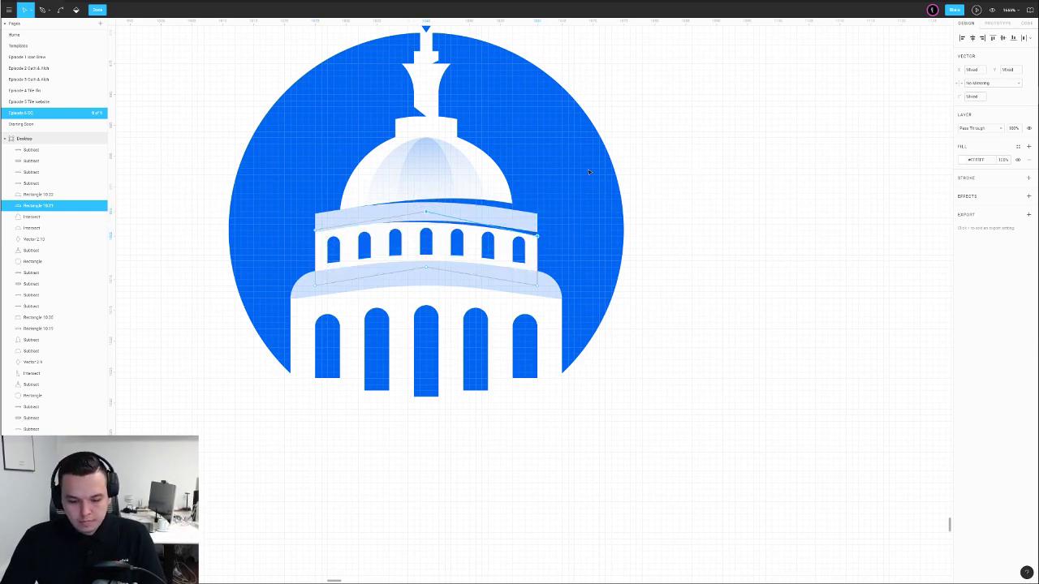
key(Escape)
key(Escape)
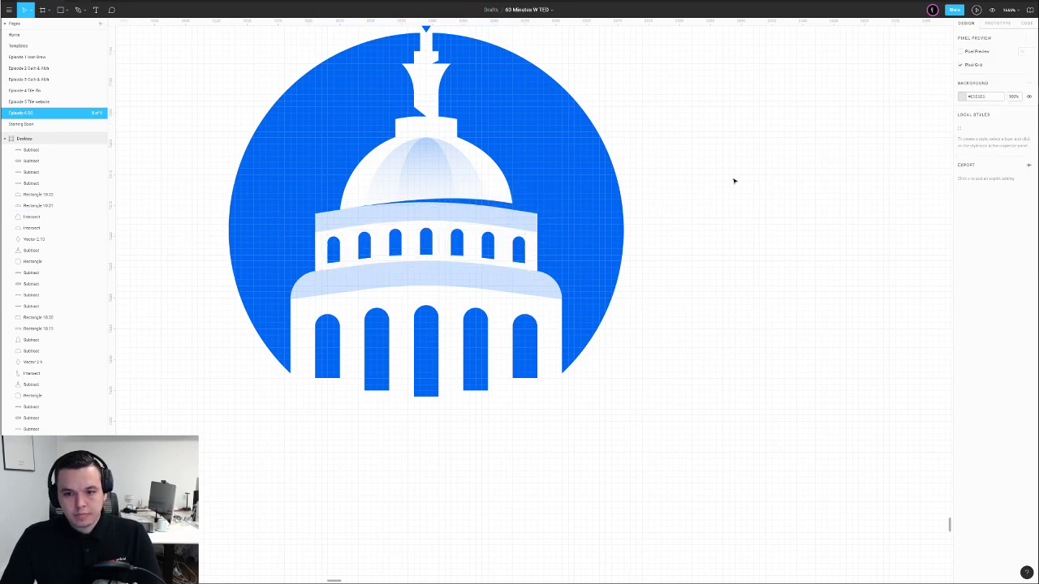
Nudge the lower band down one unit and raise the upper band's middle point slightly
double_click(431, 281)
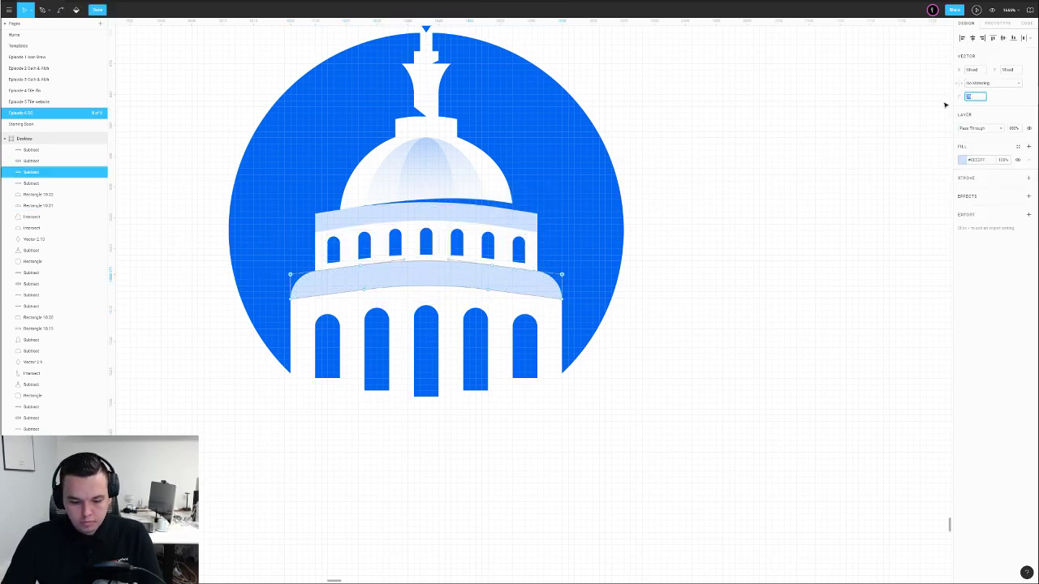
key(Escape)
key(Escape)
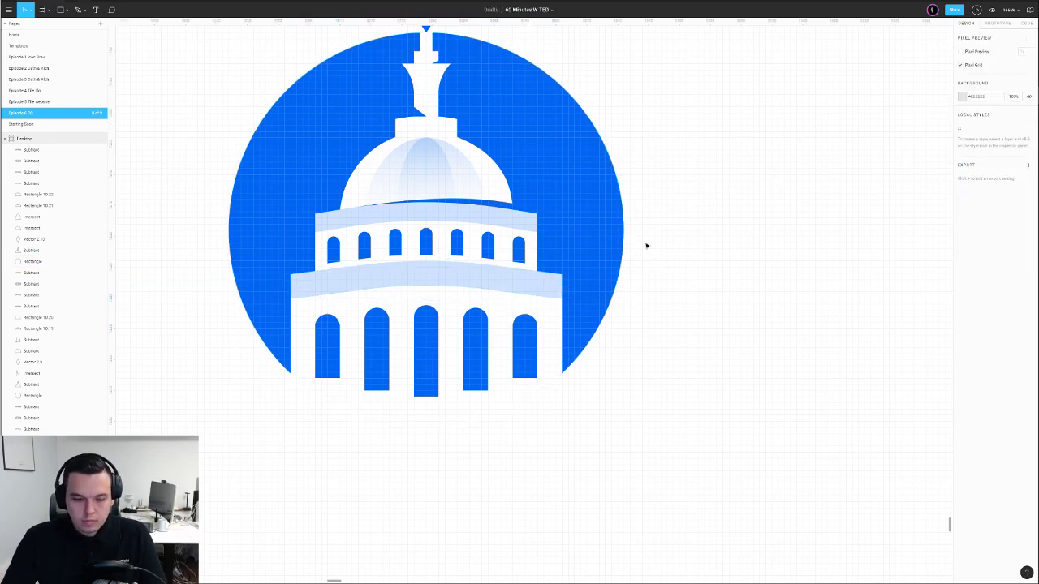
click(491, 280)
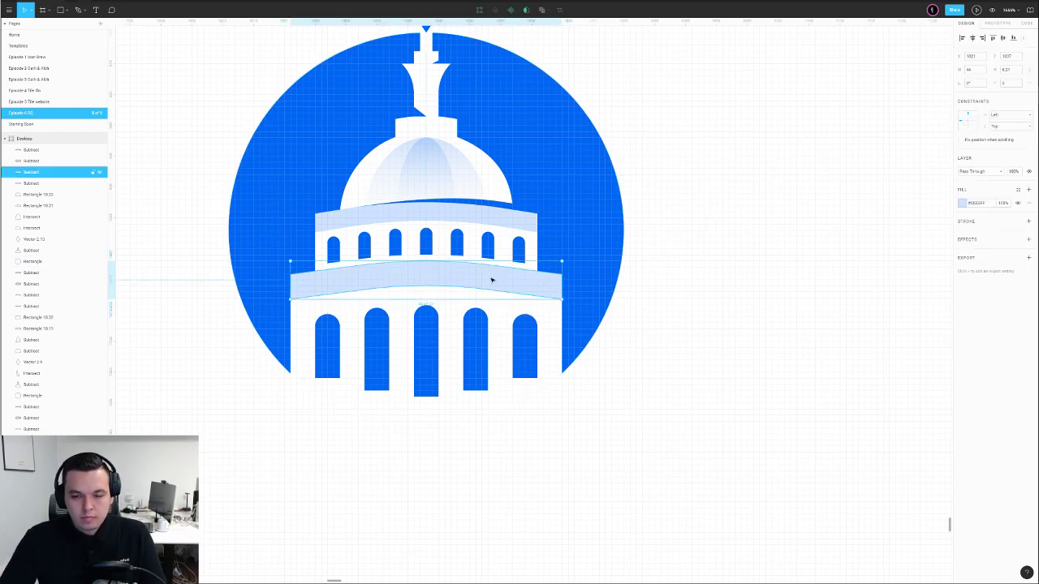
key(Down)
double_click(477, 266)
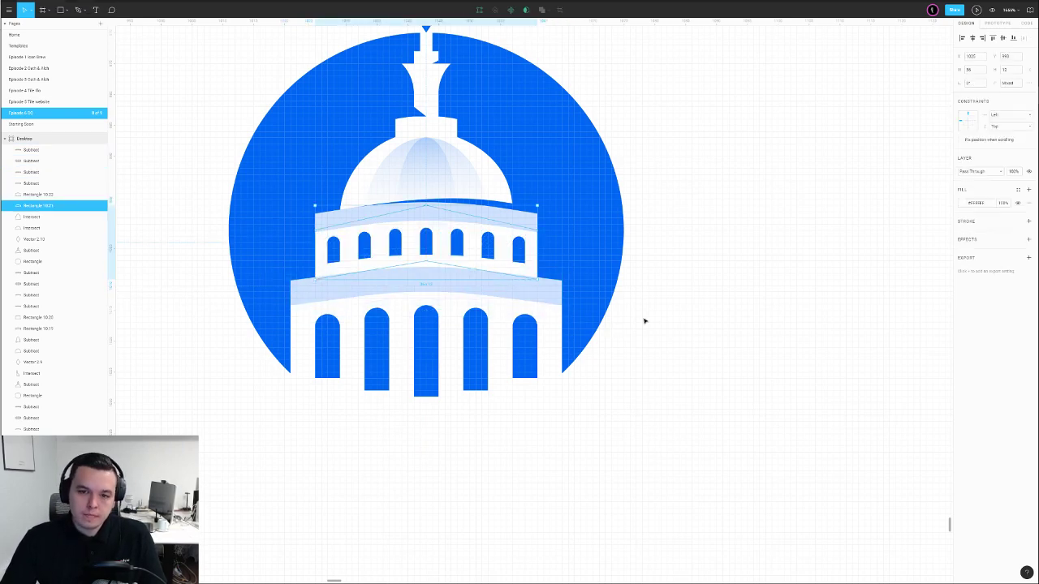
drag(276, 197, 609, 239)
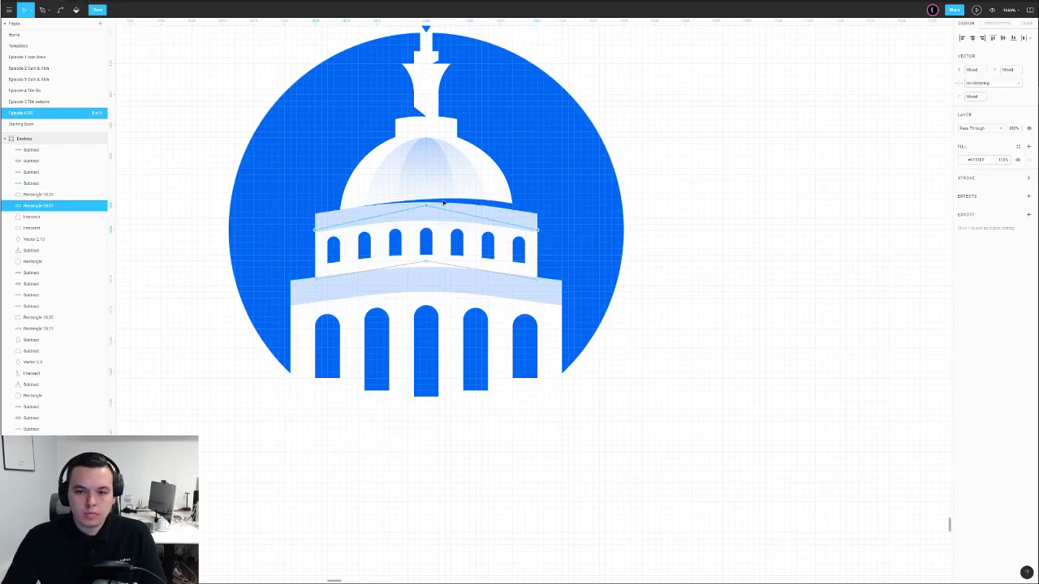
key(Escape)
click(756, 191)
double_click(440, 232)
drag(426, 212, 426, 205)
click(708, 177)
click(708, 177)
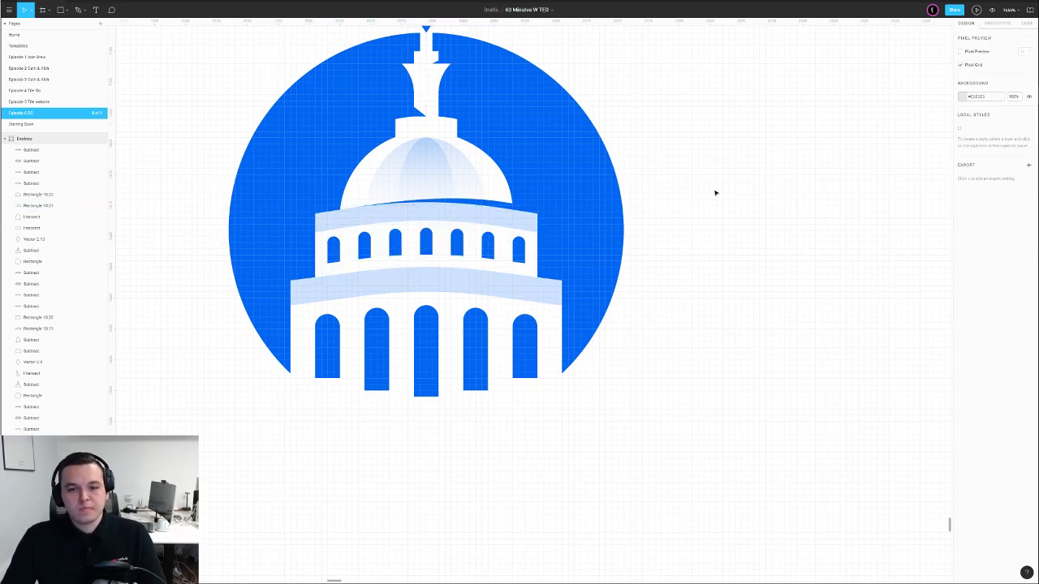
Lower the lower band's top points and round its peak with a corner radius
double_click(301, 318)
drag(242, 261, 684, 328)
key(Down)
key(Down)
drag(655, 276, 420, 327)
key(Up)
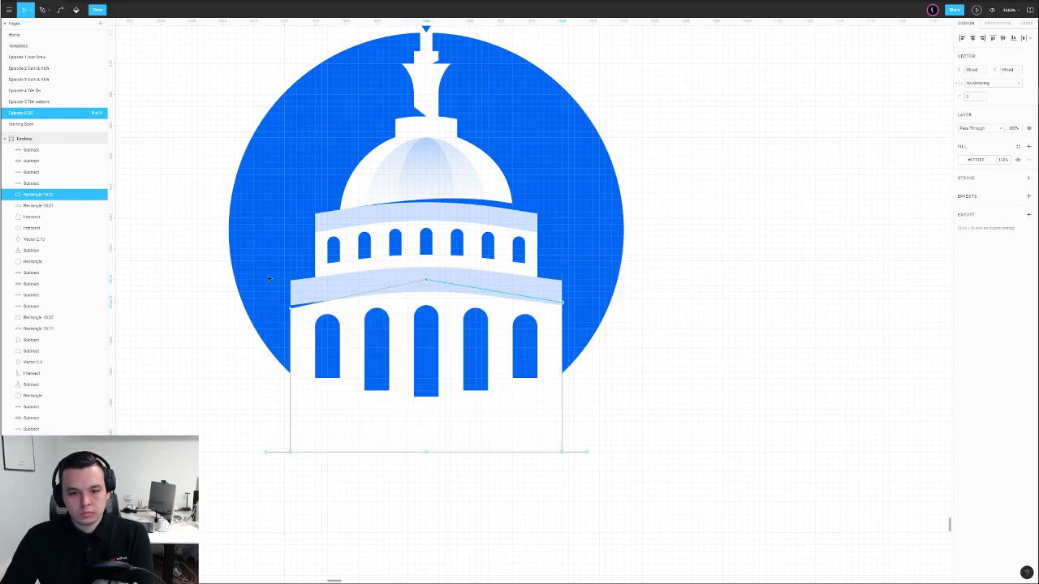
click(289, 308)
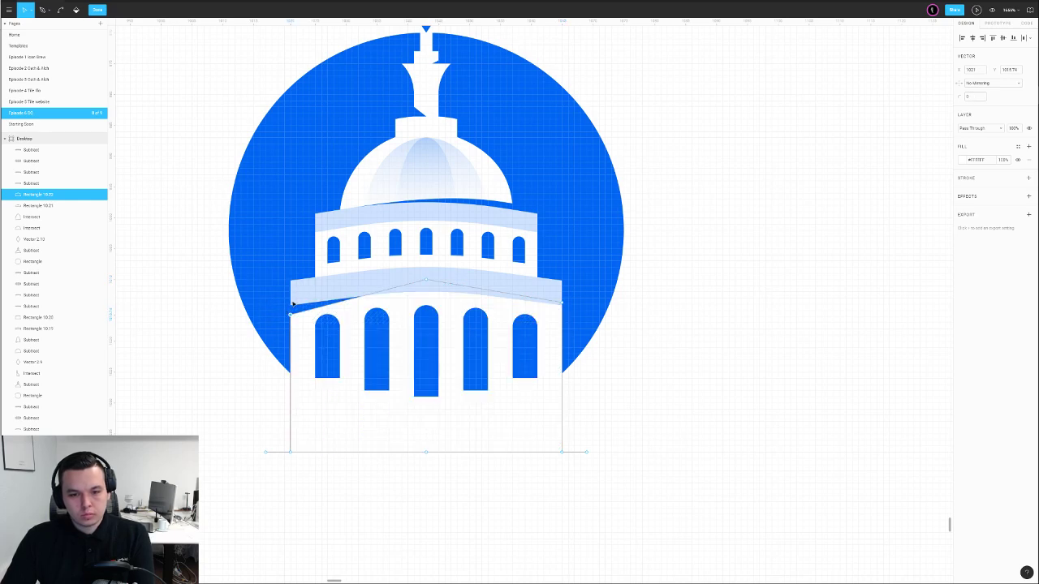
click(425, 280)
drag(960, 97, 968, 101)
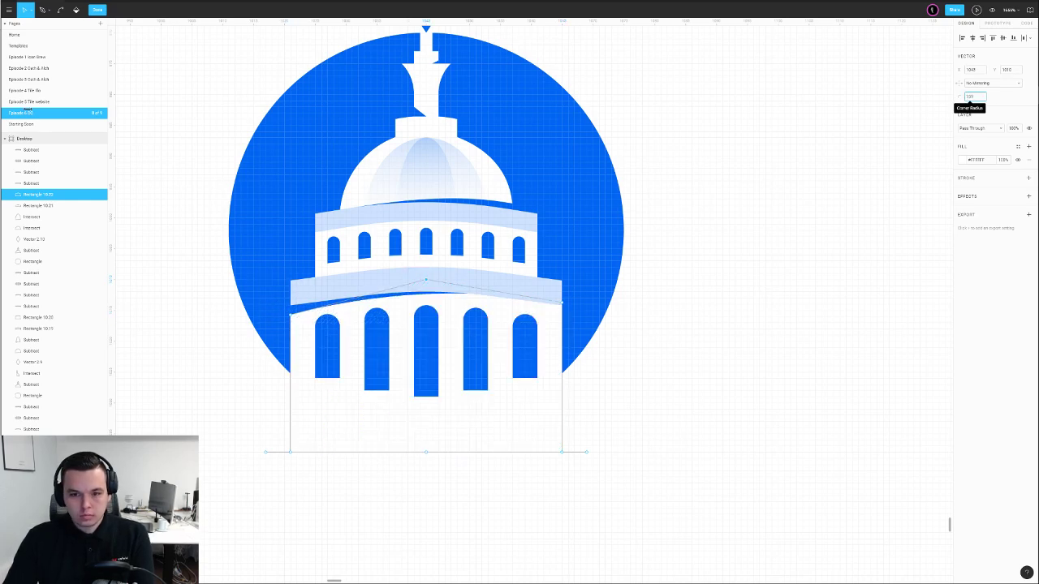
key(Escape)
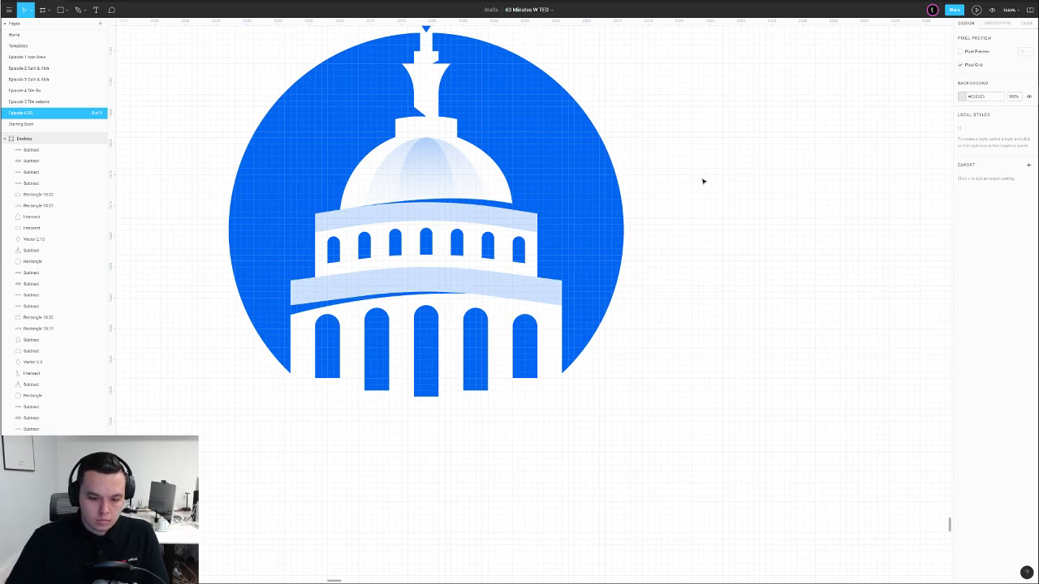
key(shift+0)
Move the bottom capitol icon further left on the canvas
drag(545, 328, 472, 276)
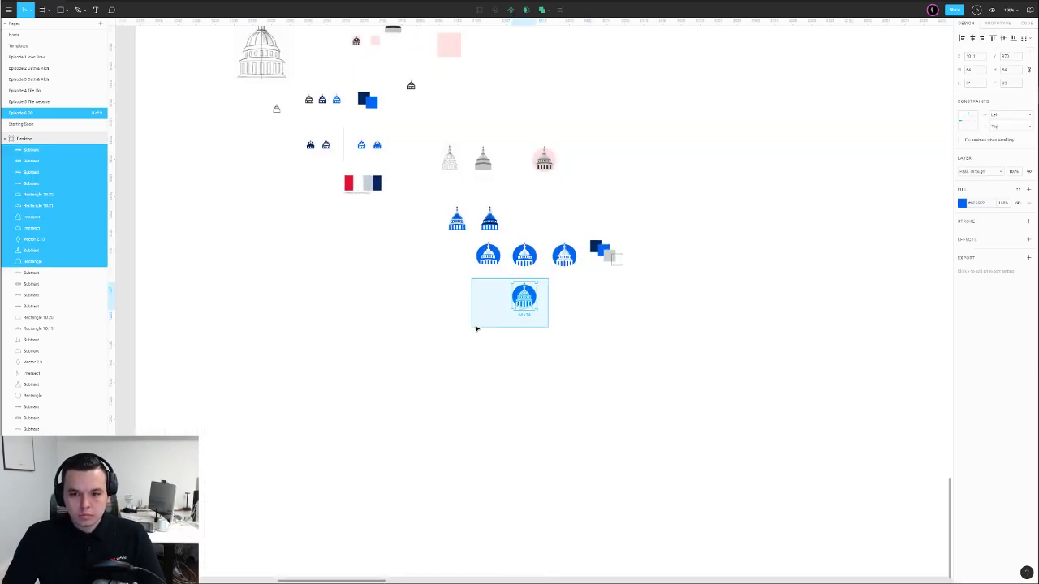
drag(526, 297, 342, 304)
key(Escape)
scroll(365, 314, up, 5)
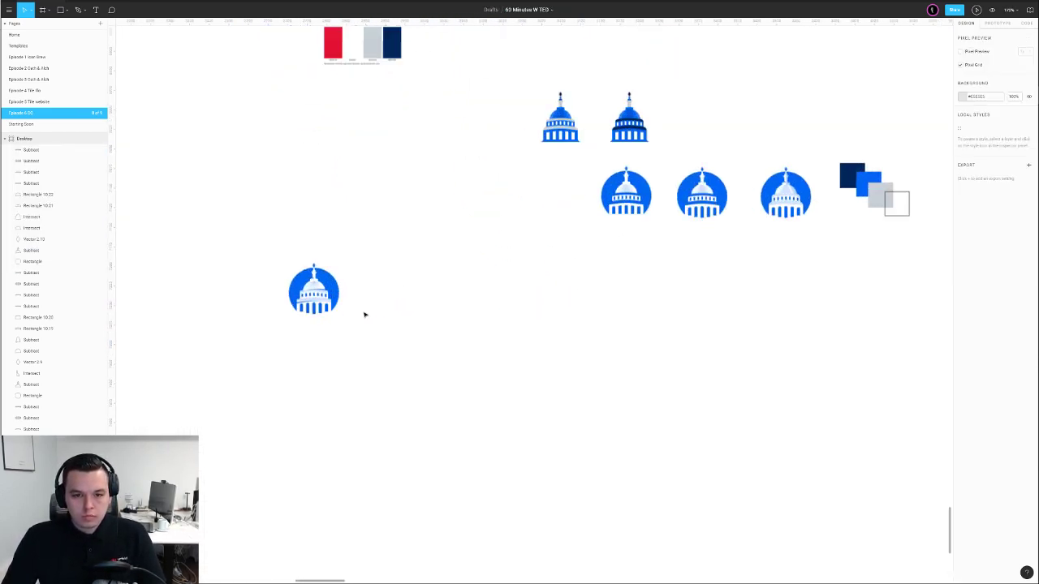
scroll(382, 332, up, 10)
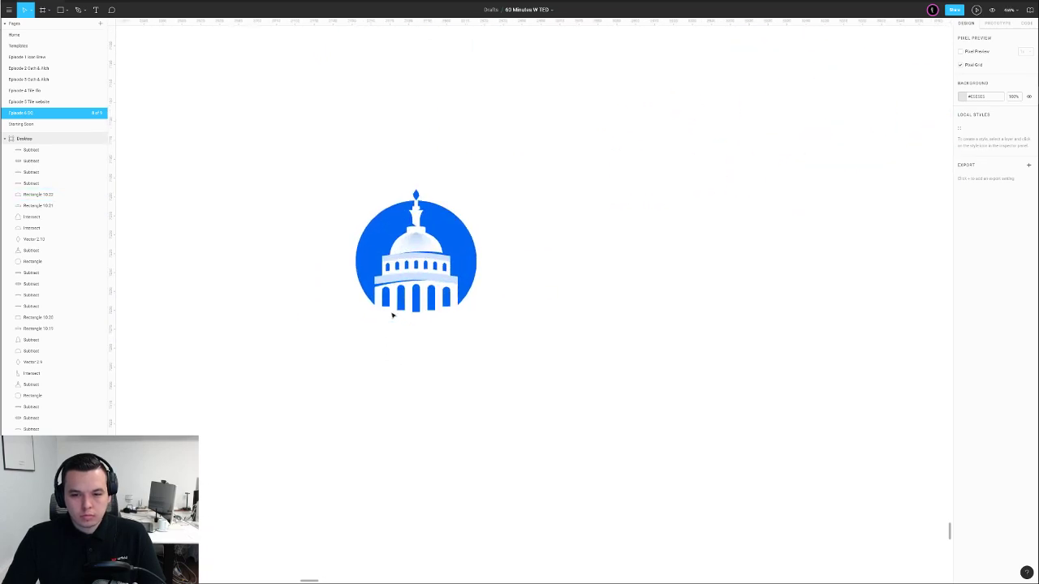
Fill the lower band near-white and paste the dome's gradient onto the upper band at 100% opacity
click(375, 302)
key(i)
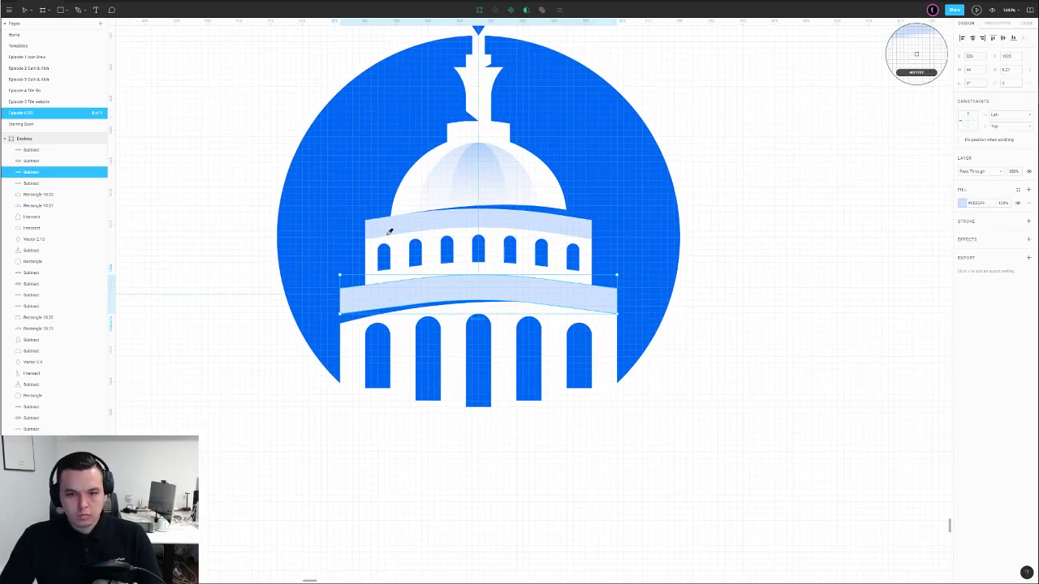
click(409, 207)
click(406, 221)
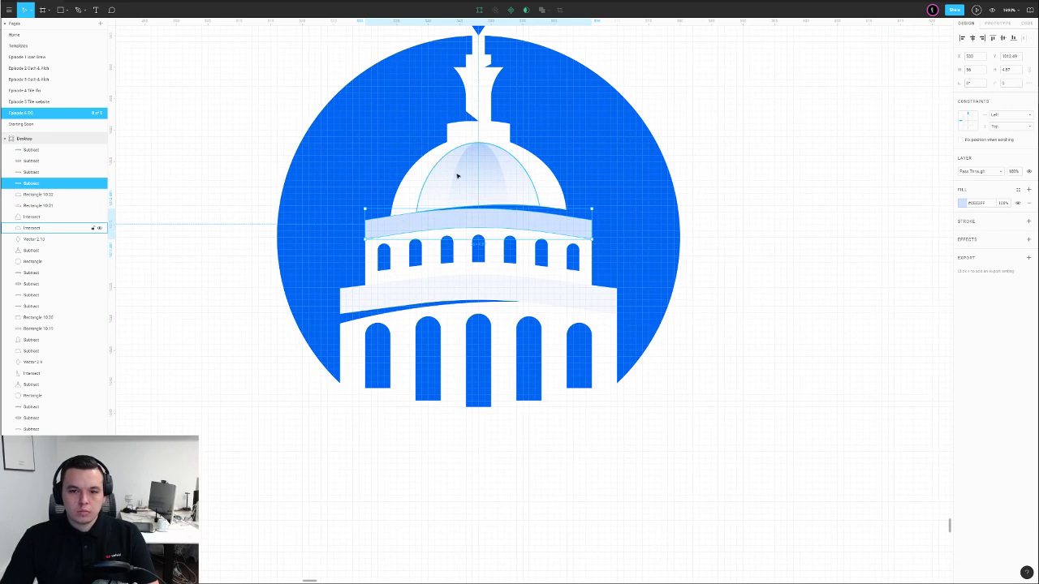
right_click(513, 168)
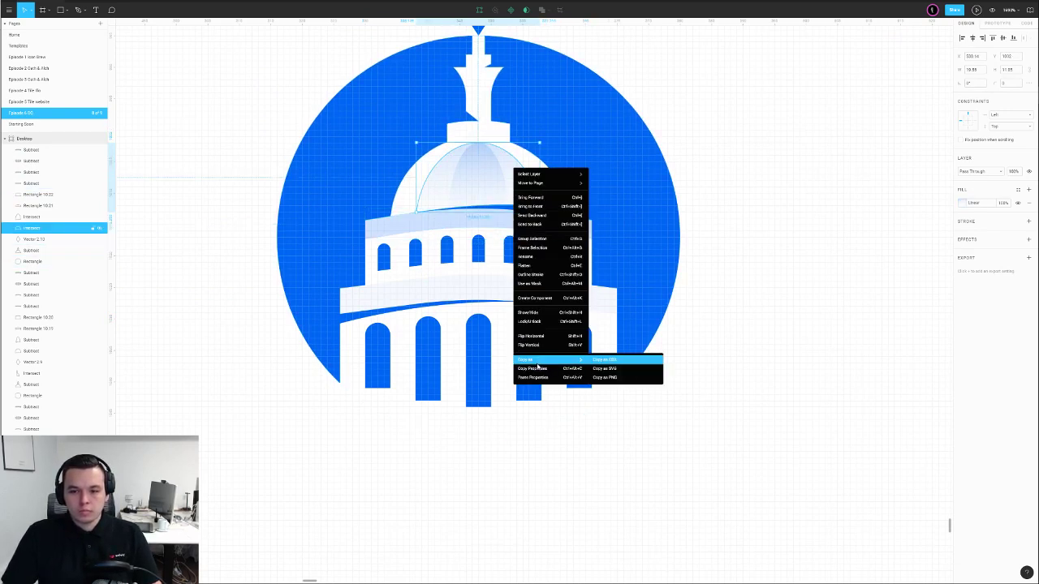
click(539, 368)
click(386, 239)
key(ctrl+alt+v)
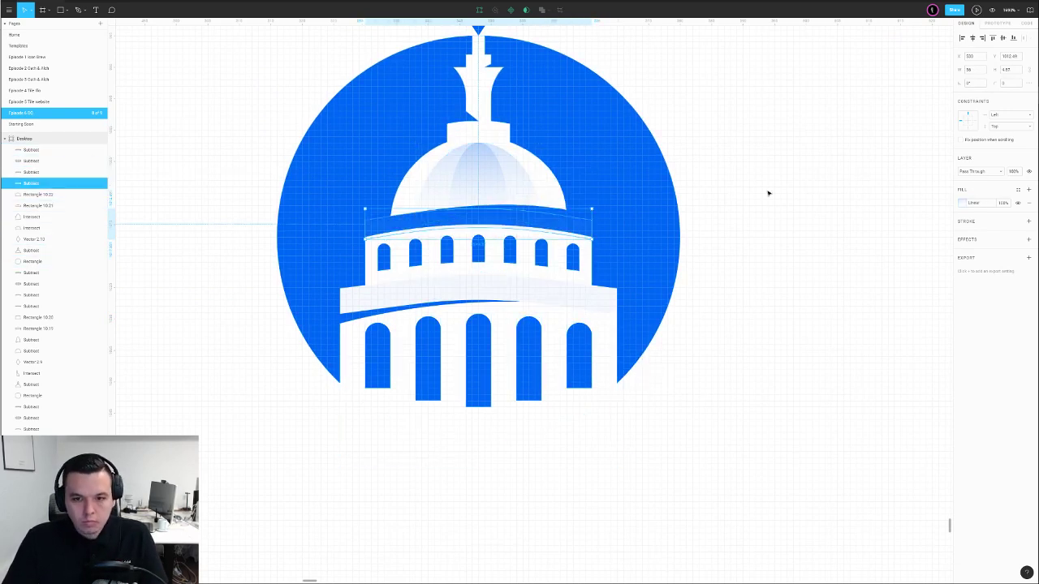
key(0)
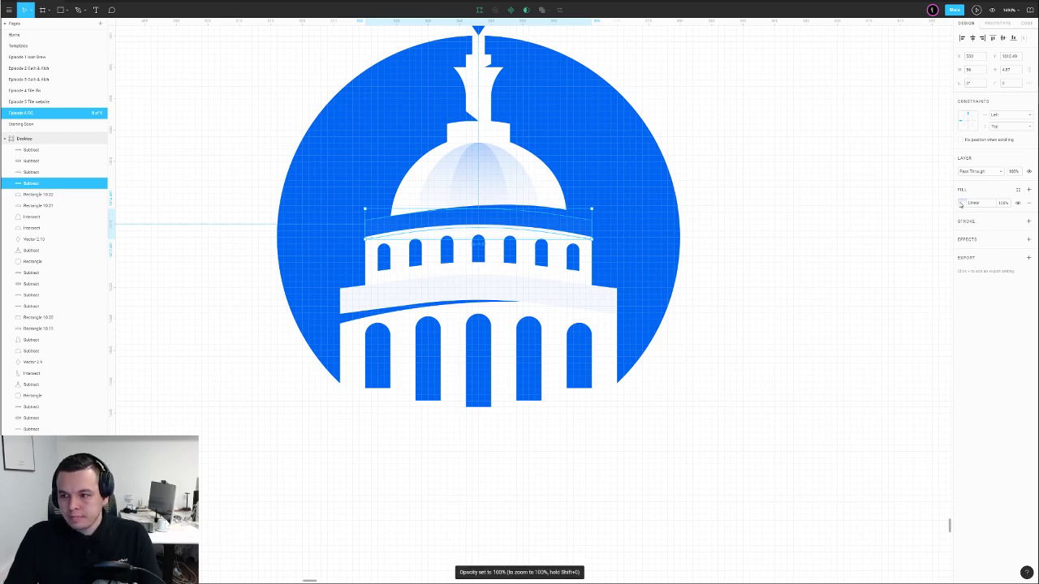
Rework the upper band's gradient to fade from white to transparent, then flip it horizontally
click(960, 203)
drag(480, 210, 376, 221)
key(0)
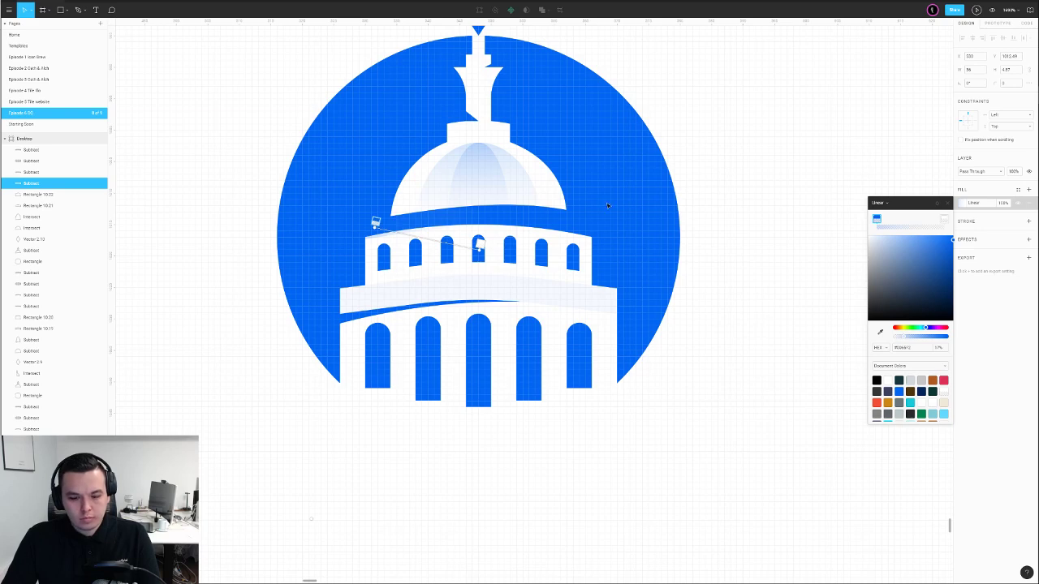
click(478, 244)
key(i)
click(732, 186)
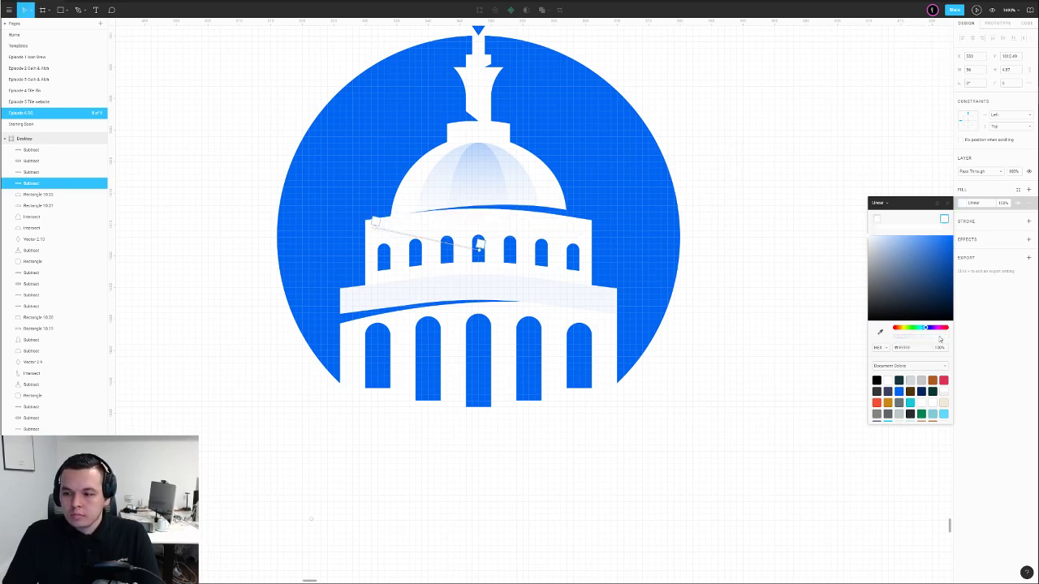
key(Return)
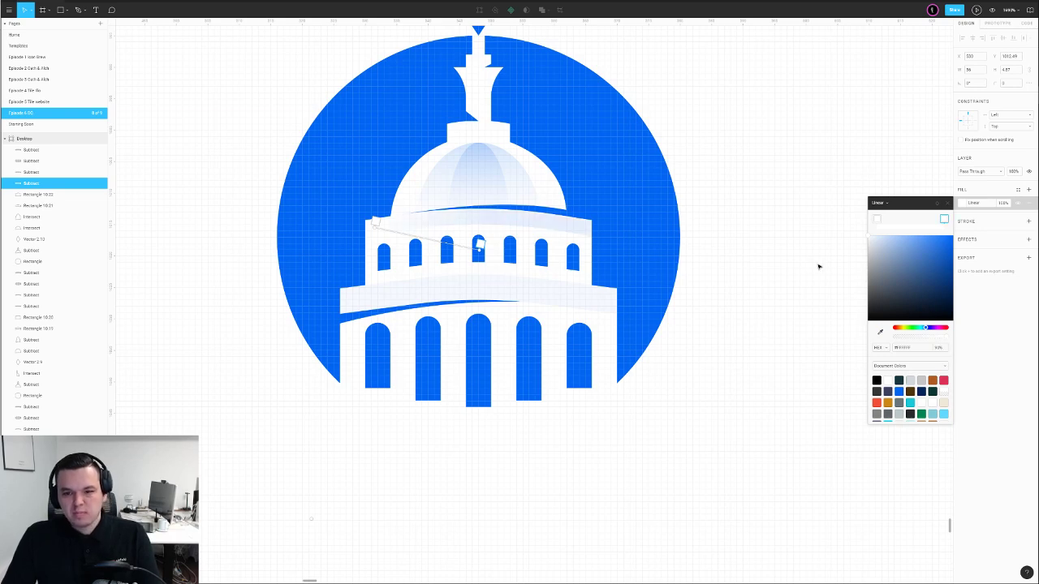
click(762, 198)
right_click(515, 219)
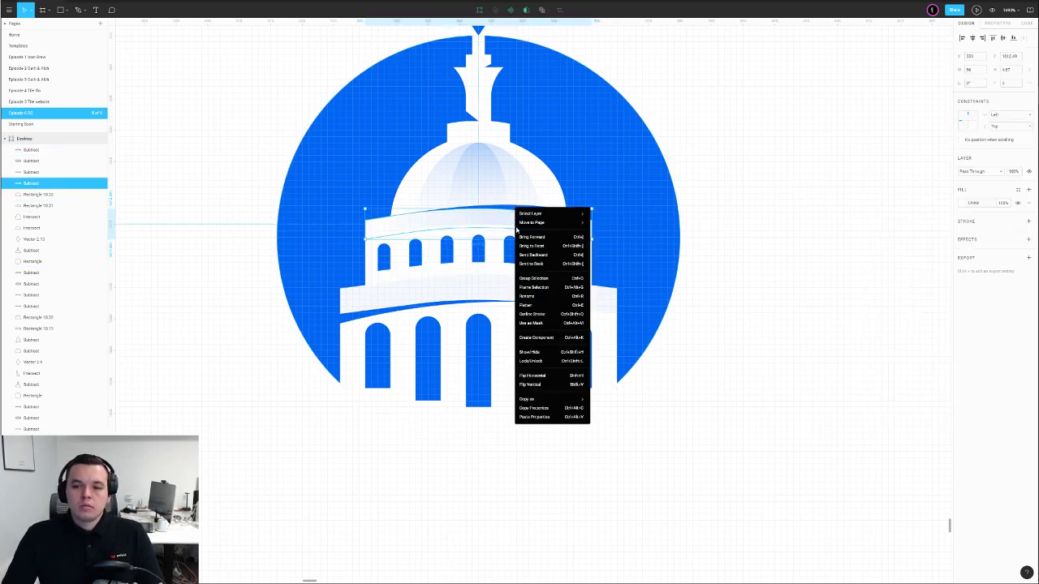
click(535, 407)
Run the lower band's gradient from right to left, bring it to front, nudge up 1 px
click(422, 296)
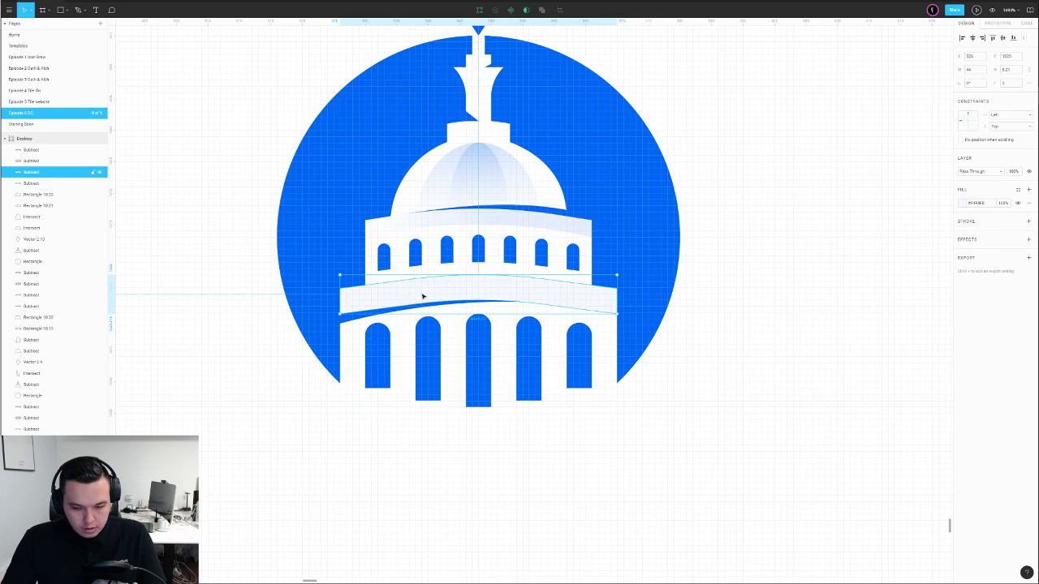
click(798, 232)
click(504, 287)
click(961, 204)
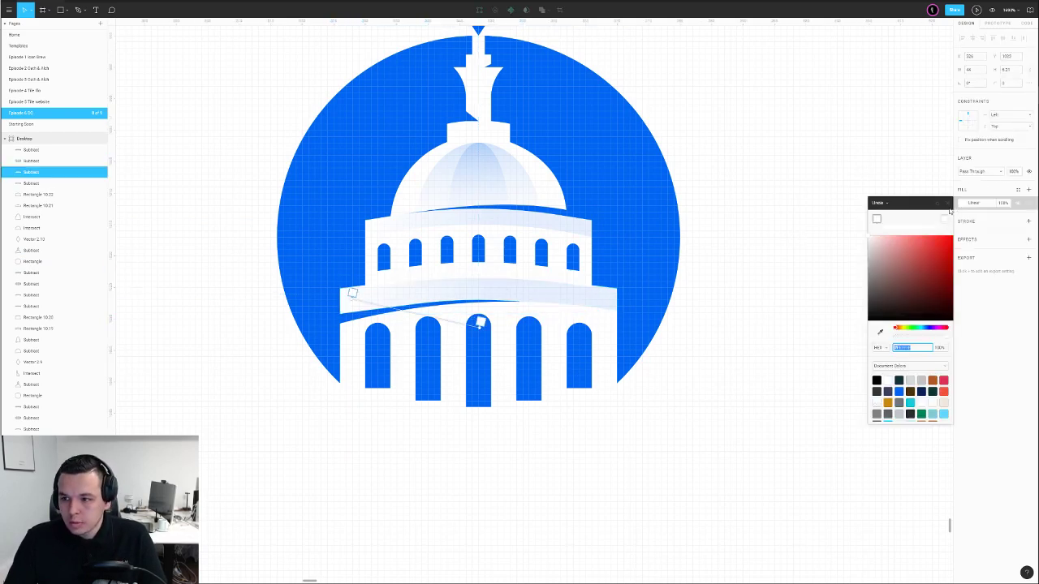
drag(351, 298, 616, 297)
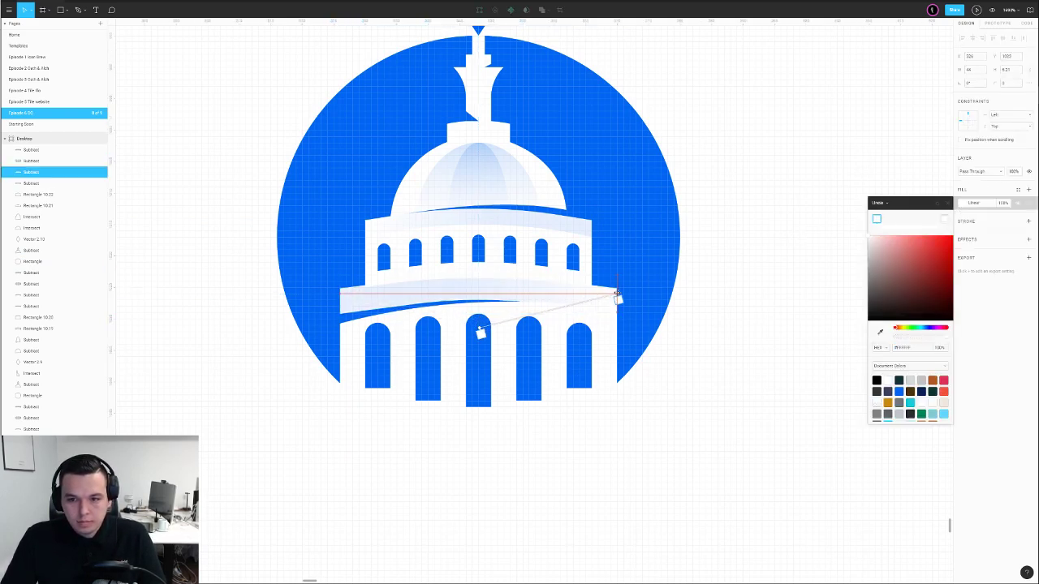
drag(415, 315, 362, 310)
key(Escape)
key(ctrl+shift+])
key(Up)
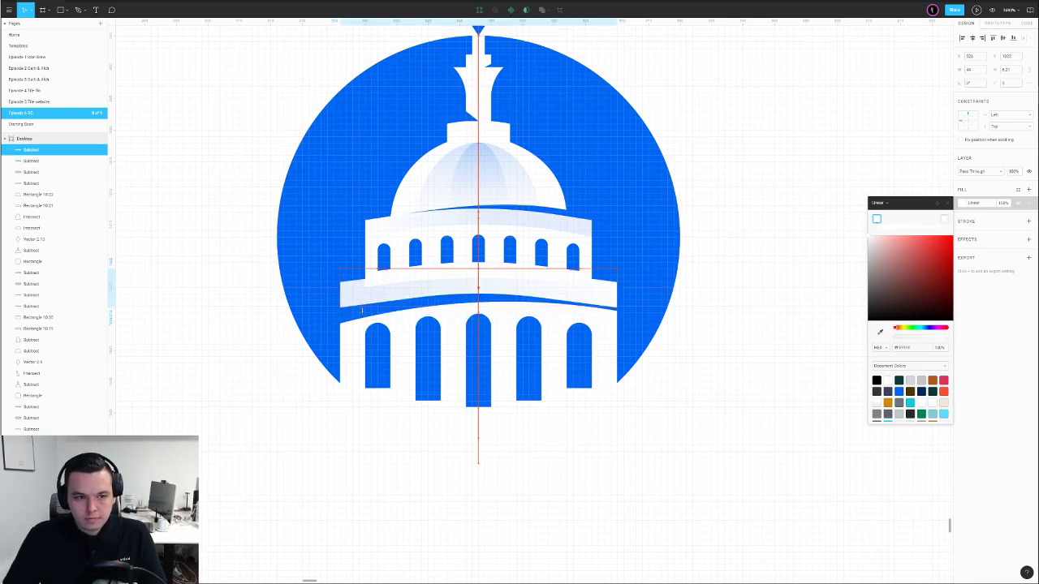
click(259, 298)
click(384, 288)
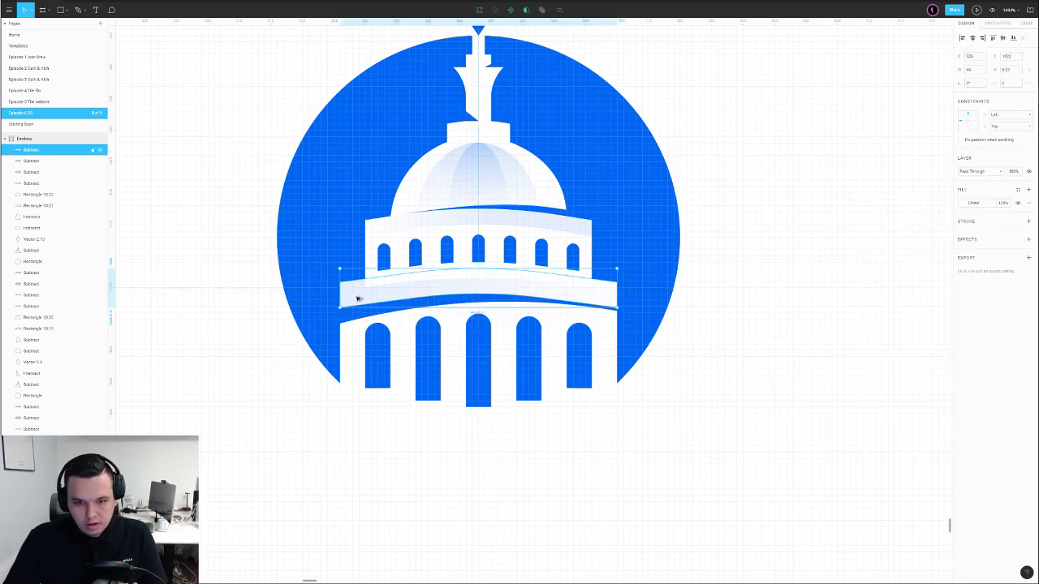
Subtract a pasted band shape from the upper colonnade rectangle and move it down the layer order
click(370, 262)
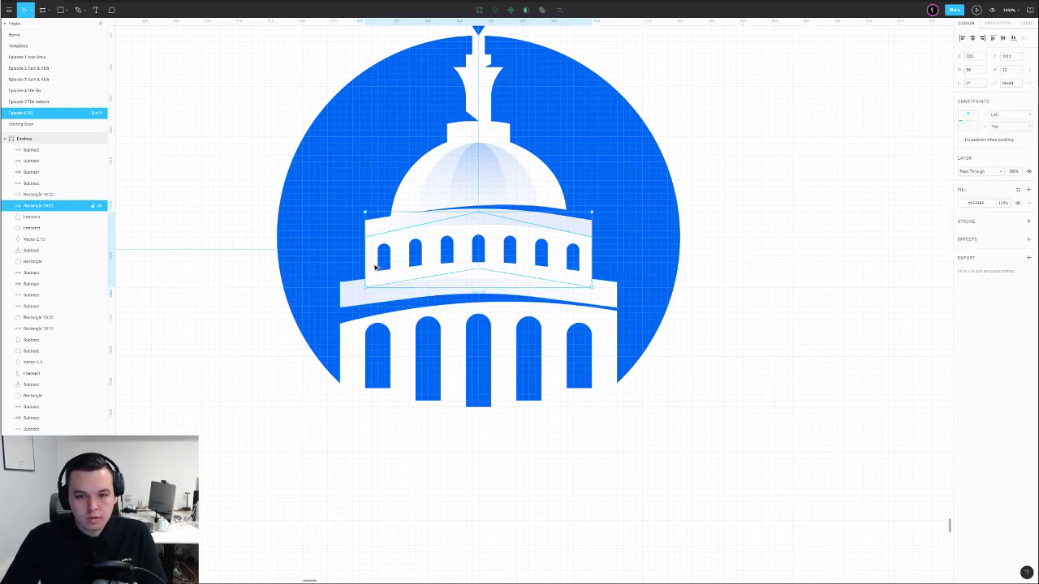
key(ctrl+v)
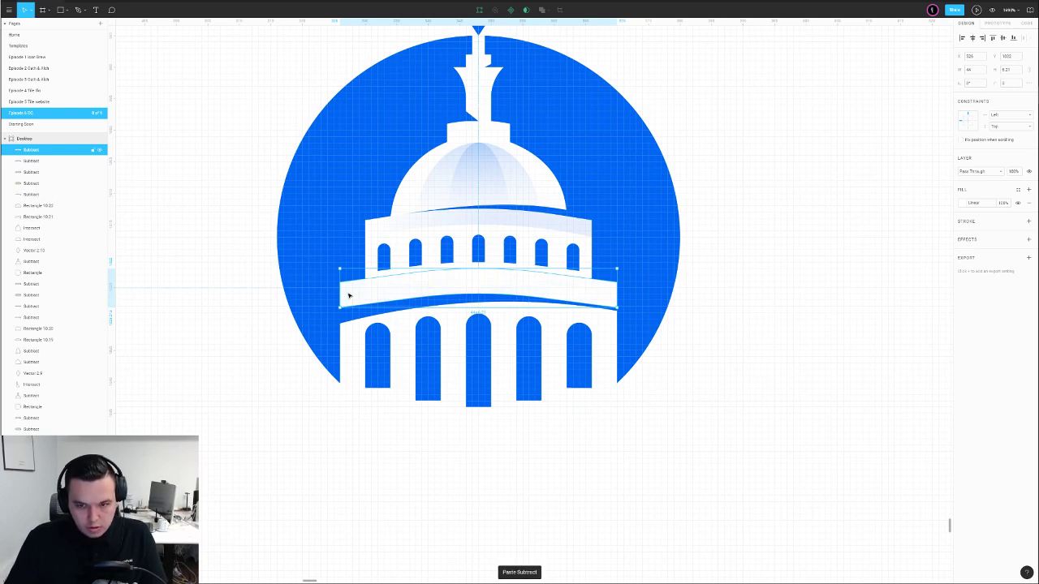
shift+click(364, 264)
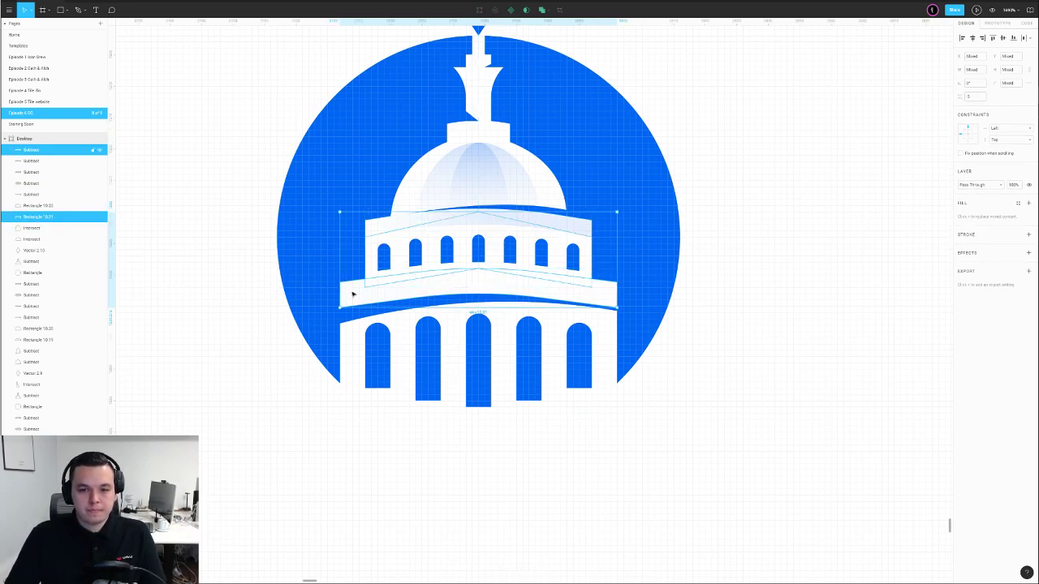
click(547, 9)
click(536, 39)
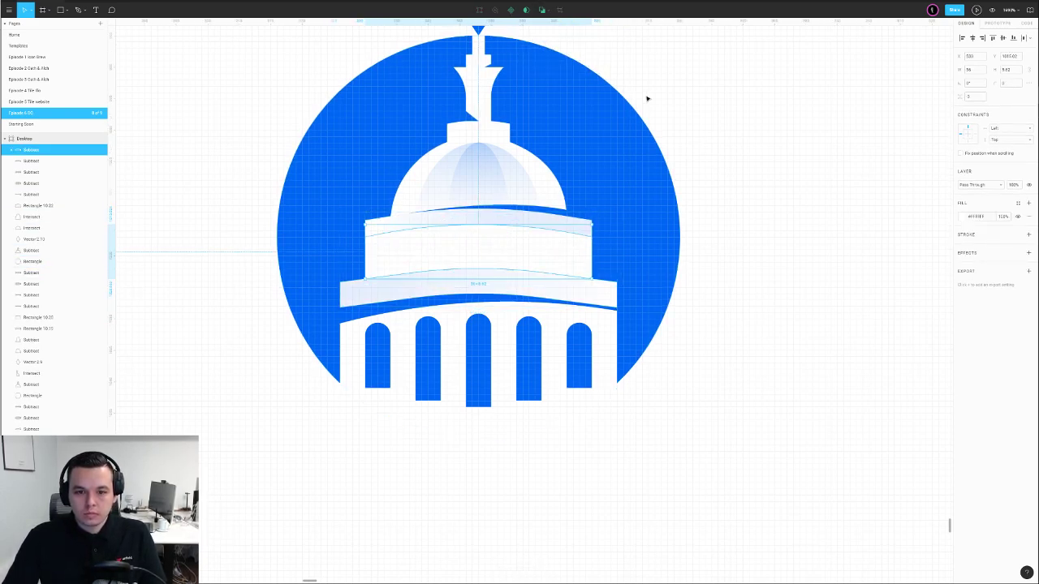
key(ctrl+bracketleft)
key(ctrl+bracketleft)
key(ctrl+bracketleft)
key(ctrl+bracketleft)
key(ctrl+bracketleft)
key(ctrl+bracketleft)
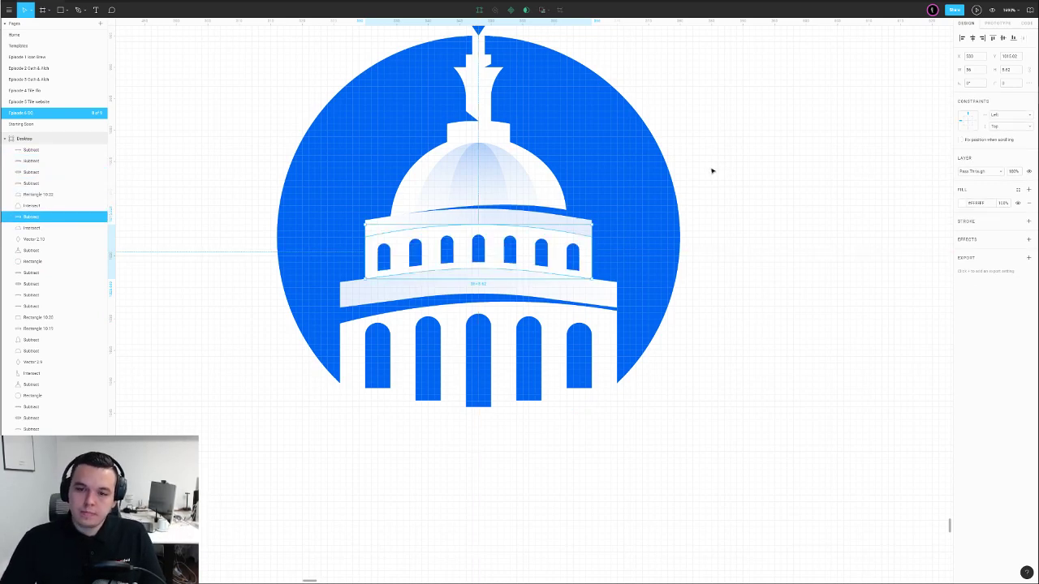
click(713, 170)
Edit the colonnade windows shape's vertices and reposition it slightly
click(480, 253)
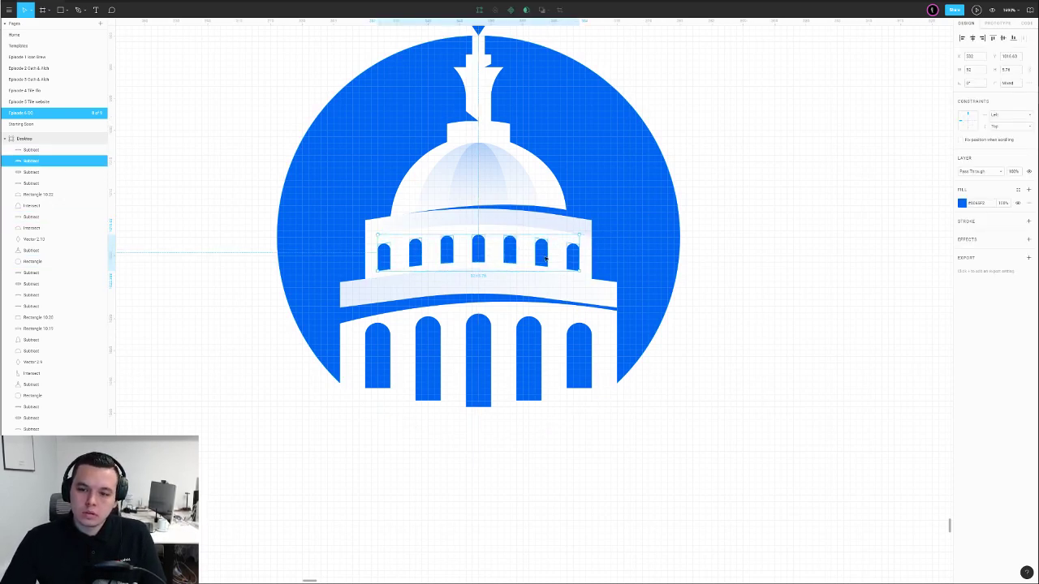
double_click(479, 253)
drag(342, 256, 664, 294)
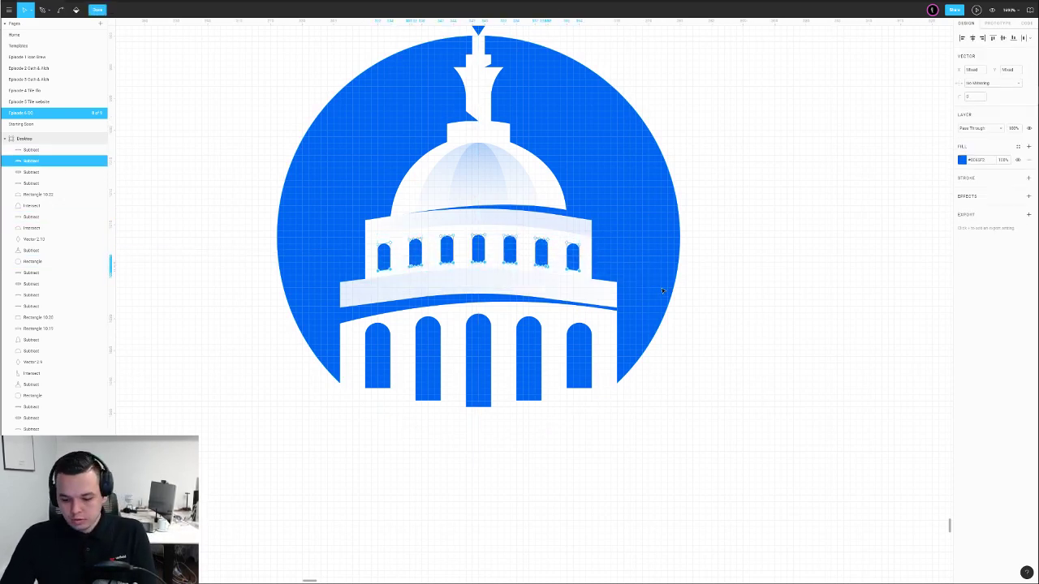
click(736, 278)
drag(513, 250, 515, 252)
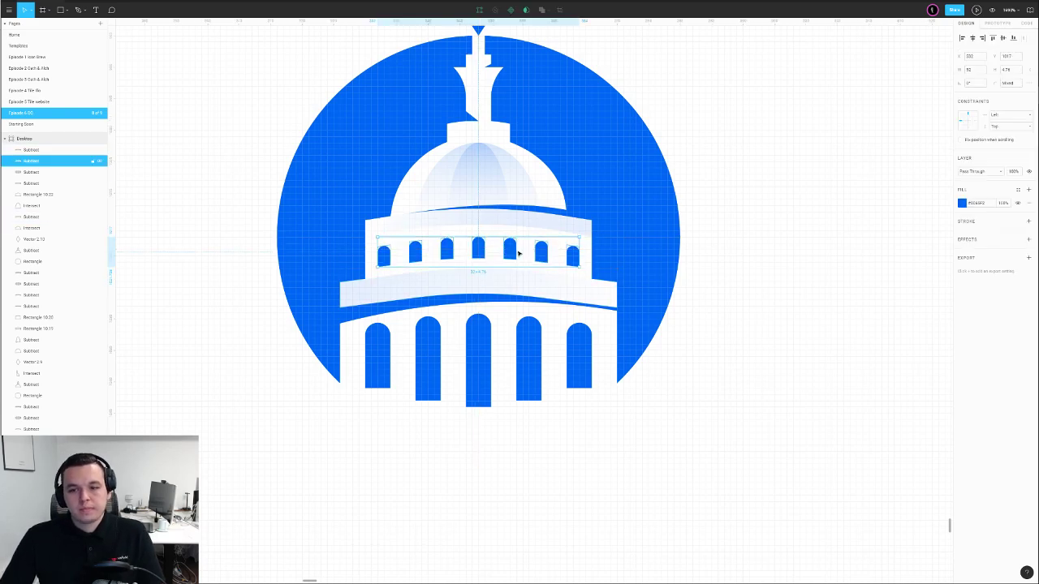
scroll(550, 246, down, 5)
click(675, 244)
Select the whole capitol badge and drag a duplicate to its right
drag(664, 226, 541, 317)
scroll(650, 307, down, 5)
drag(571, 257, 361, 409)
drag(455, 334, 429, 310)
Drop the duplicate badge beside the original and select it
click(386, 301)
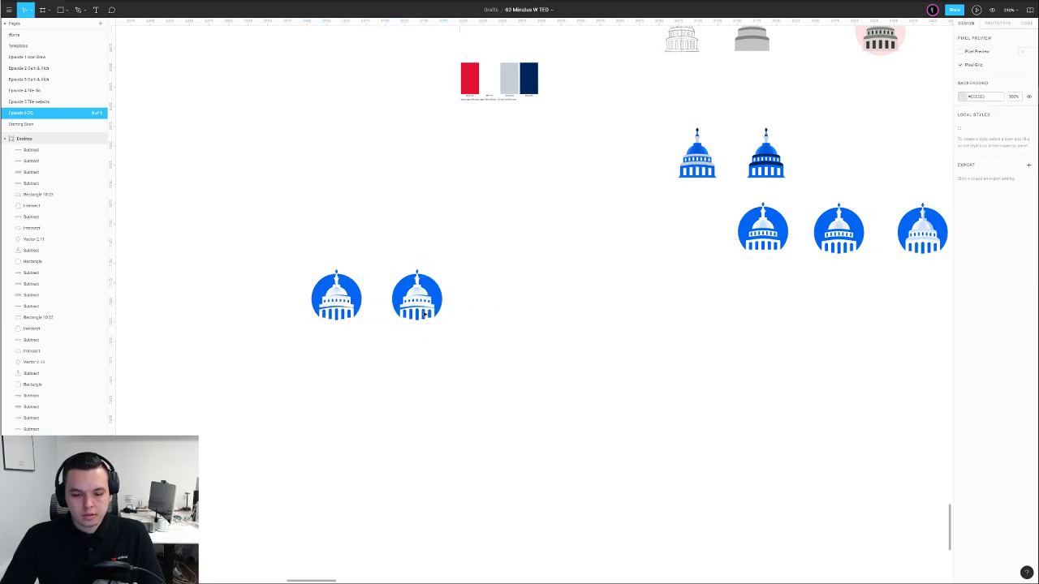
scroll(386, 300, up, 5)
drag(380, 166, 558, 379)
scroll(557, 378, down, 5)
scroll(536, 334, up, 4)
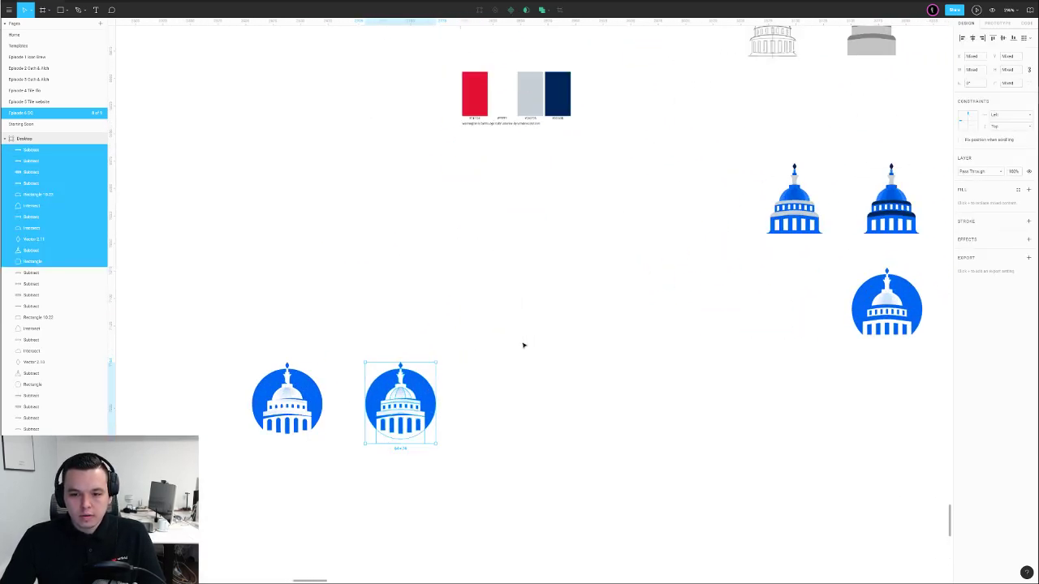
Recolour the second badge's circle and flame red with the eyedropper
click(427, 393)
key(i)
click(478, 102)
click(424, 373)
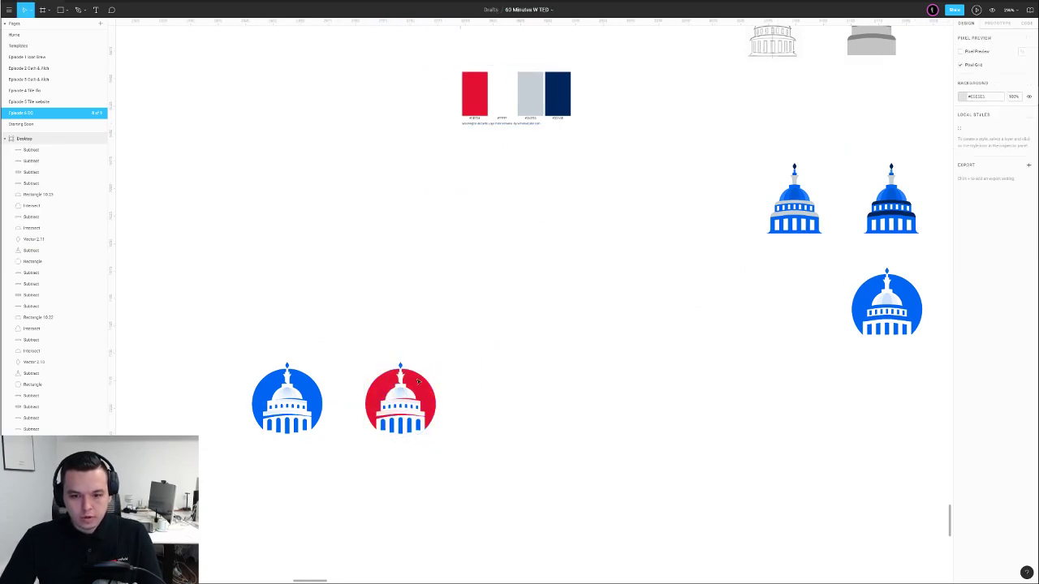
click(401, 368)
key(i)
click(409, 376)
key(Escape)
Sample red onto the dome panel and the wider dome shape
click(401, 393)
key(i)
click(425, 382)
click(473, 381)
scroll(409, 399, up, 5)
click(411, 393)
key(i)
click(459, 358)
click(487, 362)
Turn the small and large window rows red
click(430, 421)
key(i)
click(455, 423)
click(433, 464)
key(i)
click(469, 421)
click(560, 357)
Group the red badge's layers and shift it to the right
scroll(557, 354, down, 5)
drag(562, 306, 472, 431)
key(ctrl+g)
drag(511, 366, 532, 363)
Duplicate the blue badge below the original and select the column arches shape
drag(378, 313, 488, 424)
click(447, 420)
scroll(447, 419, up, 5)
drag(317, 199, 518, 363)
scroll(490, 339, down, 4)
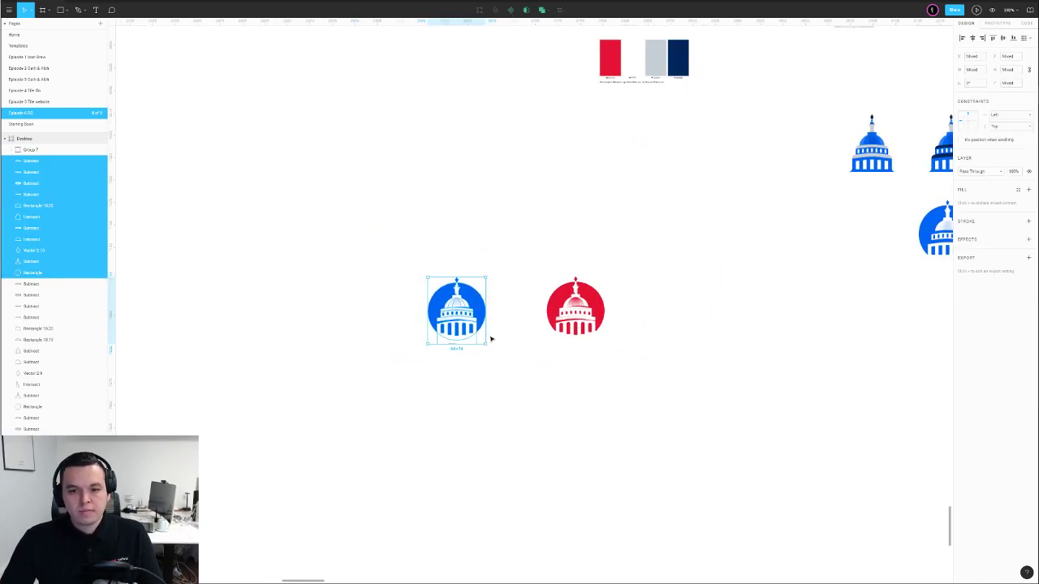
drag(455, 343, 455, 392)
click(550, 397)
scroll(476, 433, up, 10)
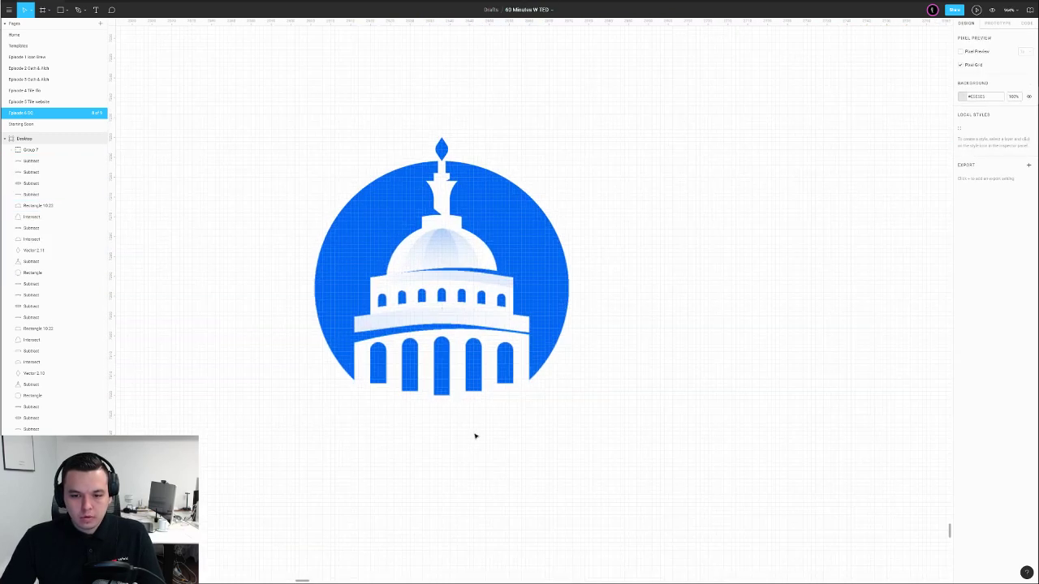
click(324, 319)
Duplicate the arches shape, adjust its column points and fill, and nudge it one unit left
key(ctrl+c)
key(ctrl+v)
key(Return)
drag(259, 252, 649, 328)
key(Escape)
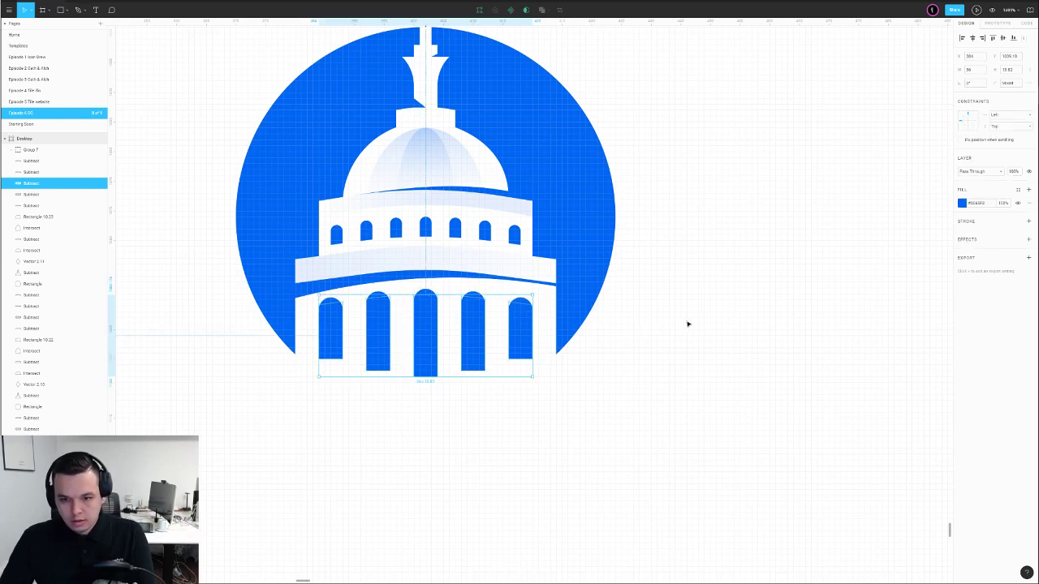
click(961, 203)
key(Return)
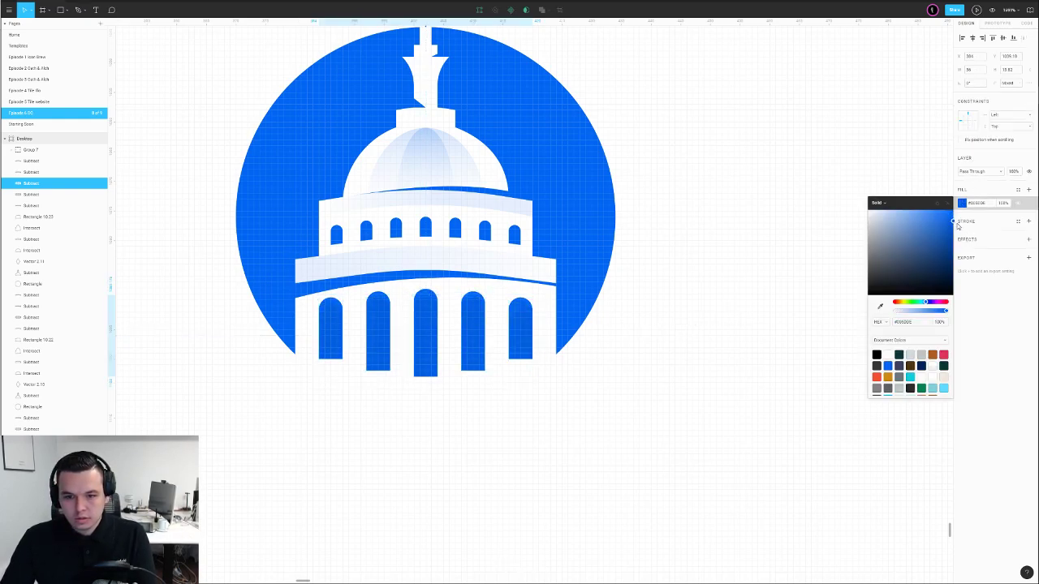
click(526, 303)
click(962, 203)
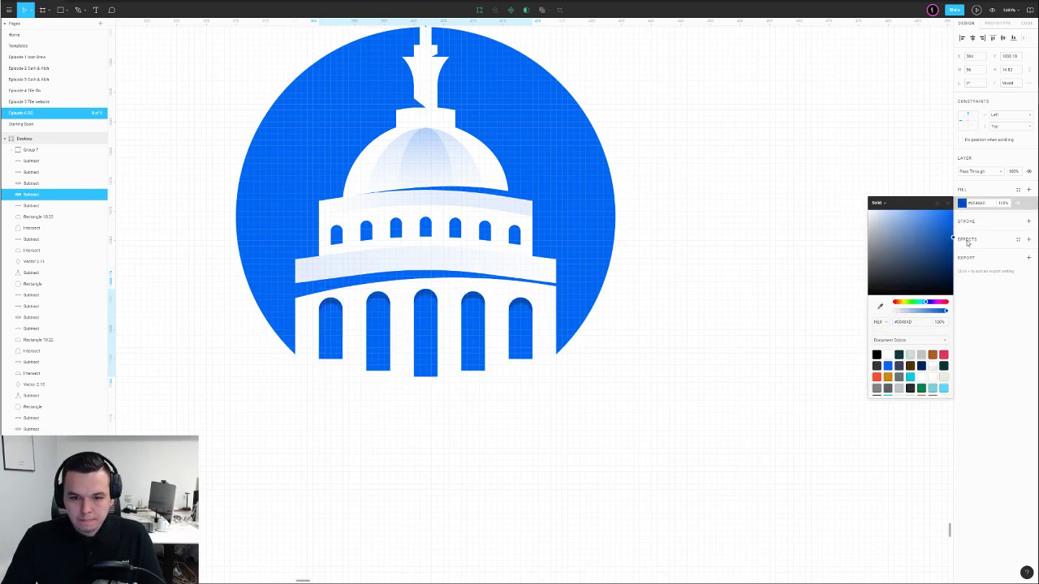
click(519, 323)
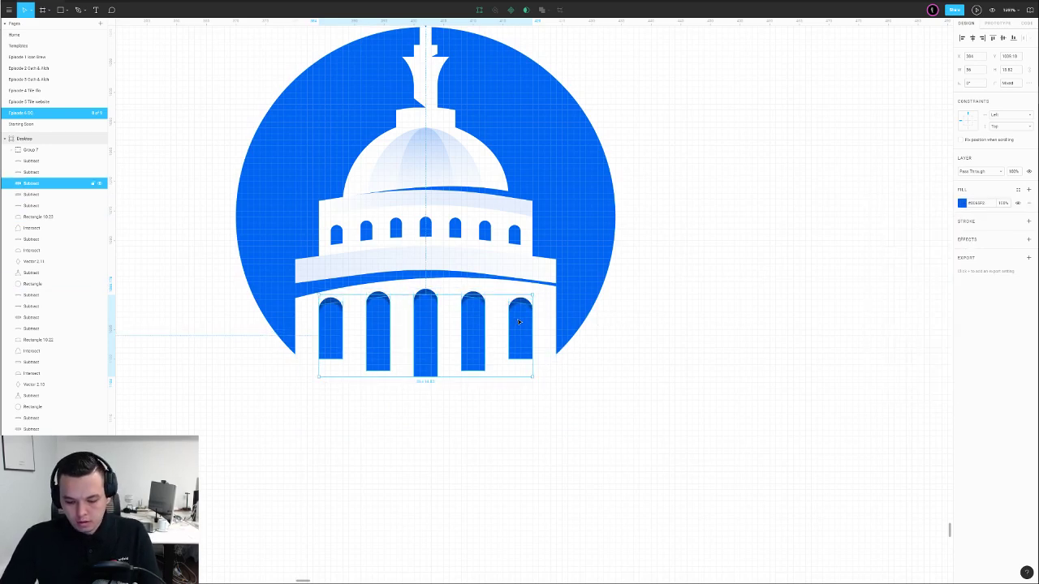
key(Left)
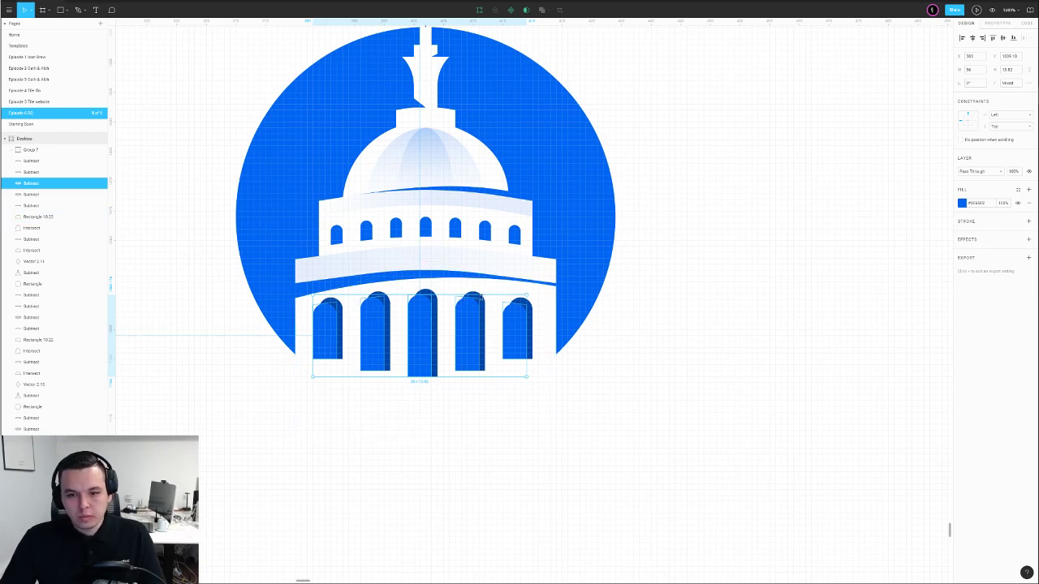
Intersect the darker arches copy with the front arches to form side shading
click(475, 295)
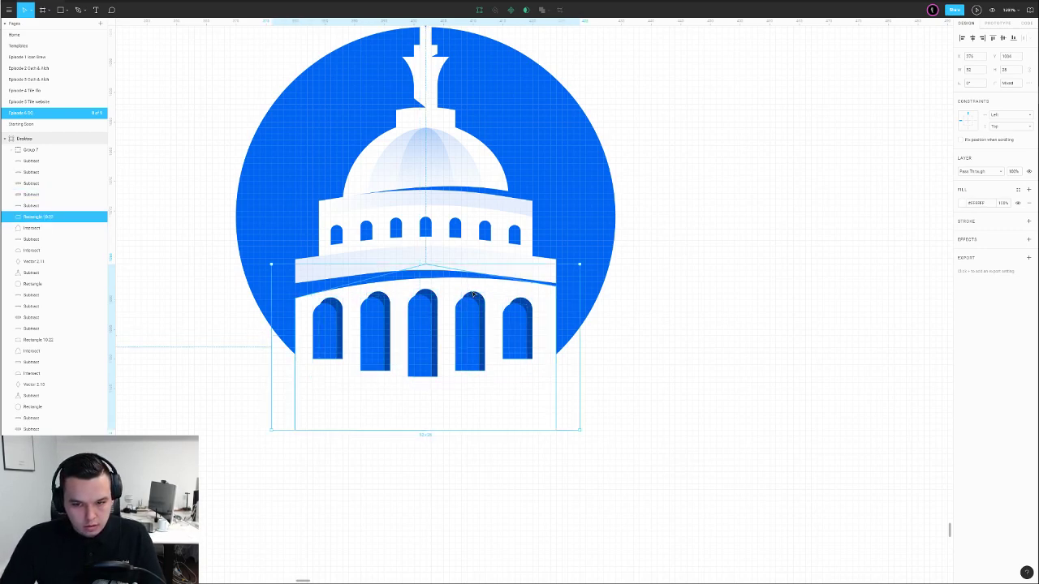
click(473, 295)
key(ctrl+c)
key(ctrl+v)
shift+click(473, 295)
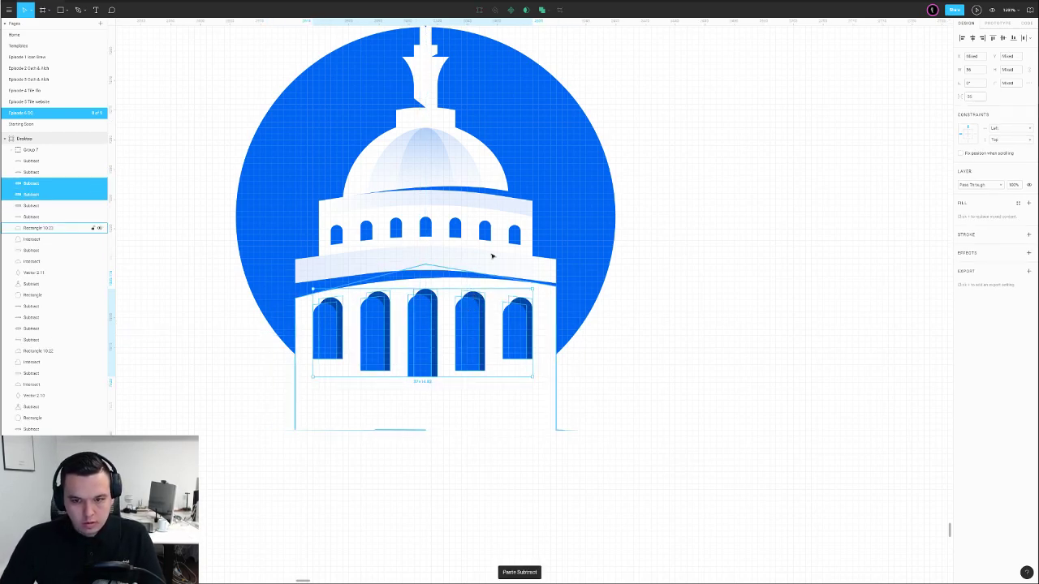
click(546, 9)
click(524, 51)
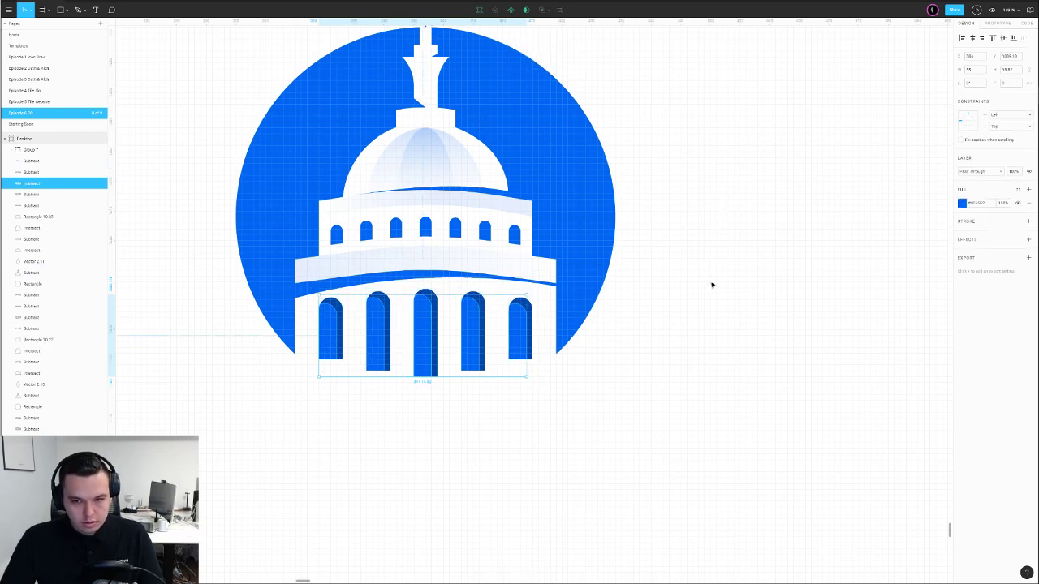
key(Escape)
Switch the middle arch shading's fill to a linear gradient
scroll(708, 272, down, 8)
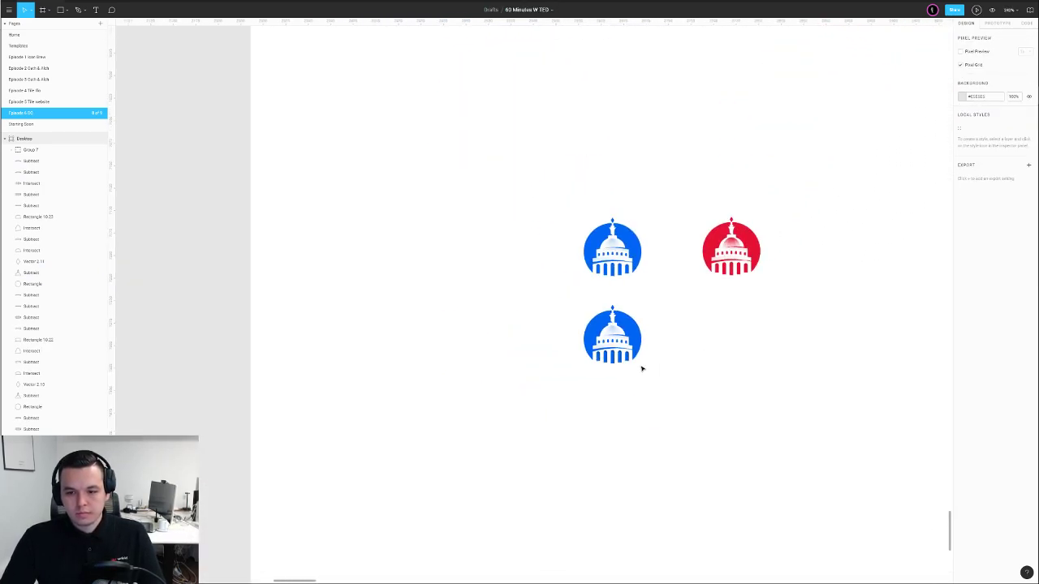
scroll(641, 370, up, 5)
scroll(641, 371, up, 3)
click(464, 338)
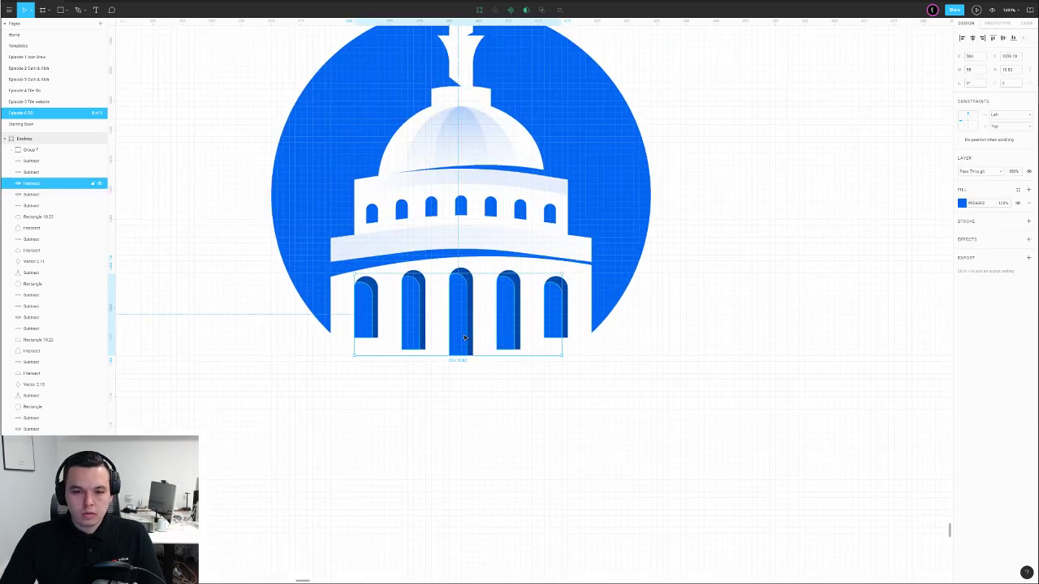
scroll(464, 337, down, 1)
click(962, 203)
click(879, 203)
click(880, 212)
click(771, 235)
Sample the dark arch blue into the arch shading's gradient on the lower blue badge
scroll(764, 237, down, 6)
drag(763, 239, 560, 369)
scroll(560, 369, down, 3)
scroll(553, 368, up, 8)
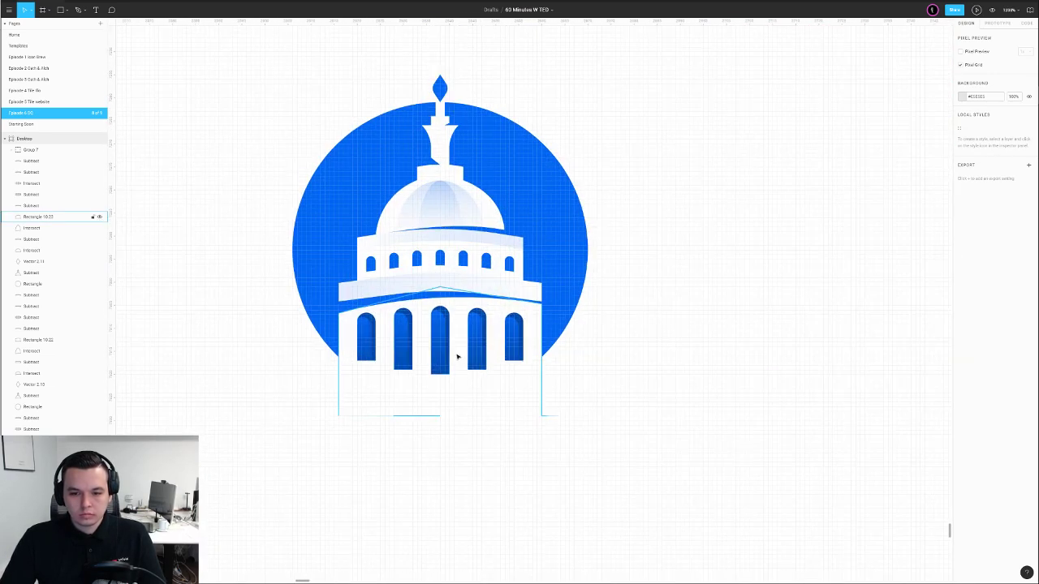
click(444, 357)
click(961, 203)
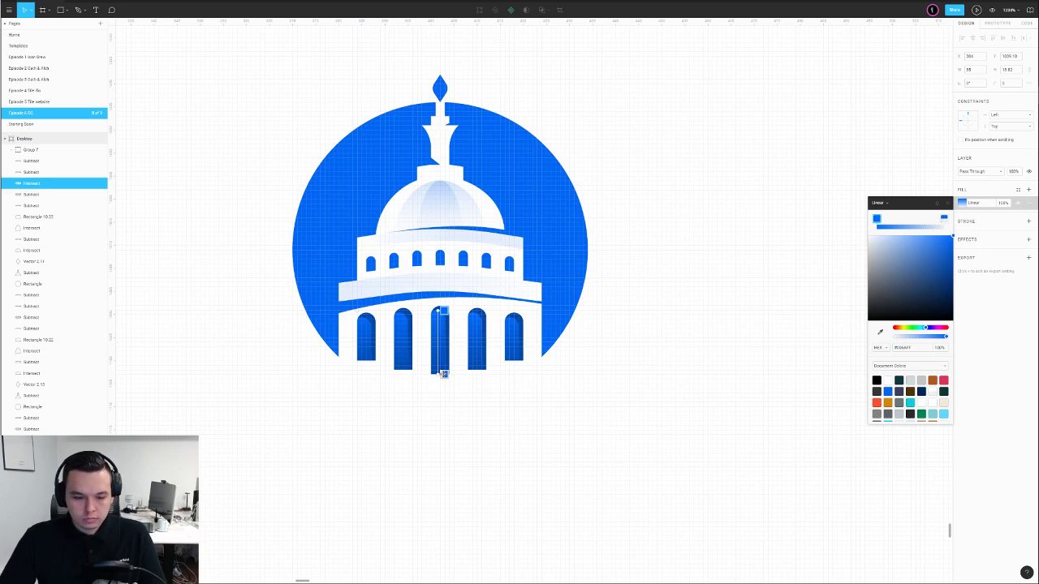
key(i)
click(484, 332)
click(661, 306)
Copy the lower arches' styling and paste it onto the upper row of windows
scroll(656, 307, down, 6)
drag(702, 293, 575, 344)
scroll(517, 388, up, 10)
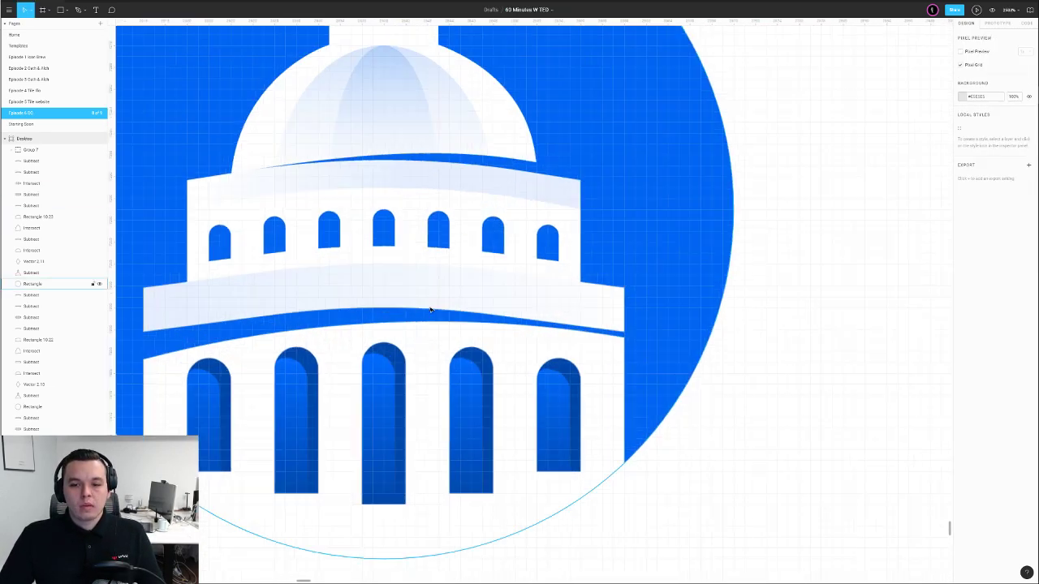
click(381, 242)
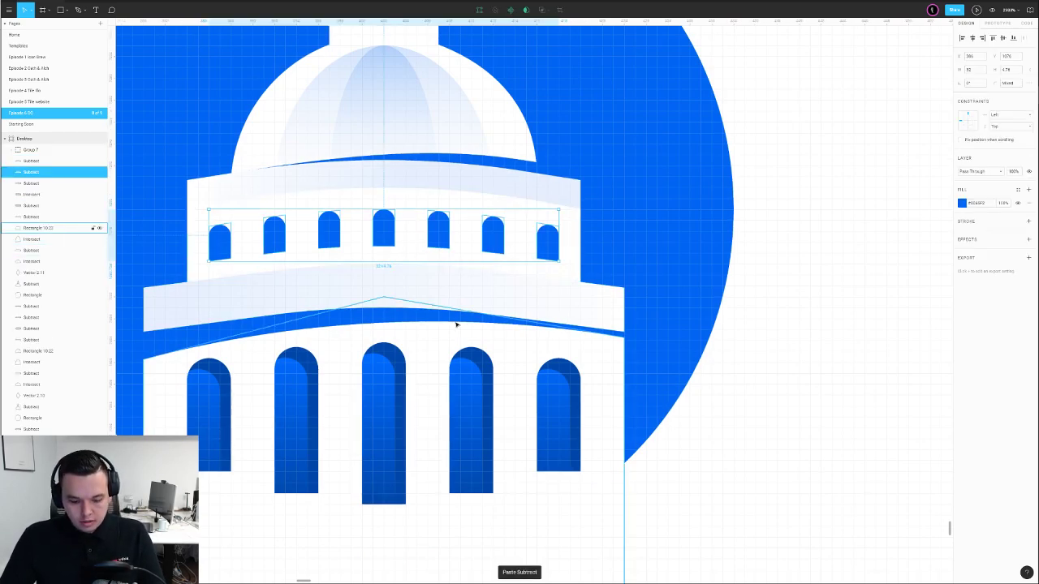
right_click(457, 410)
click(492, 567)
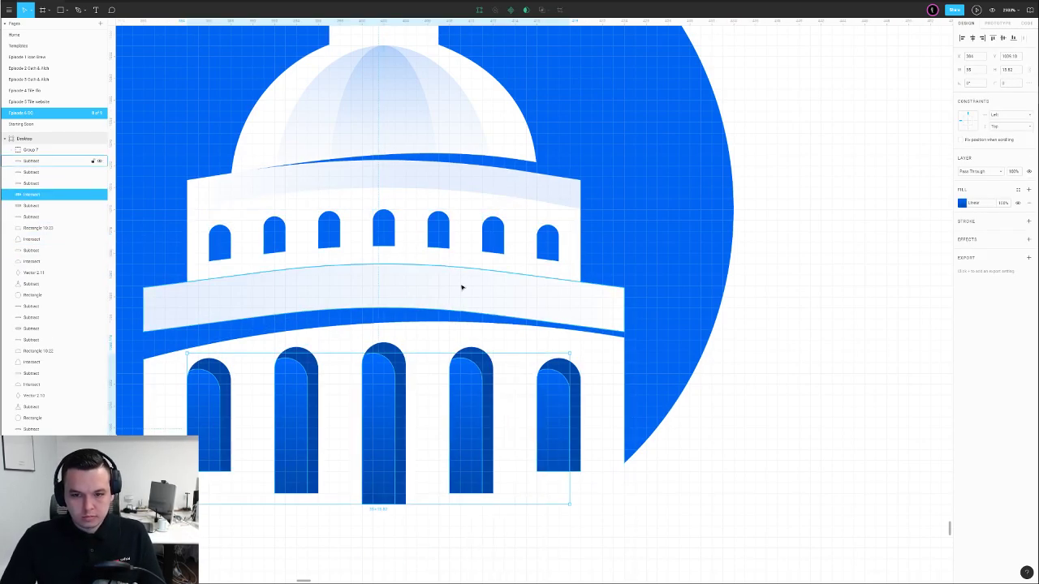
click(445, 243)
key(ctrl+alt+v)
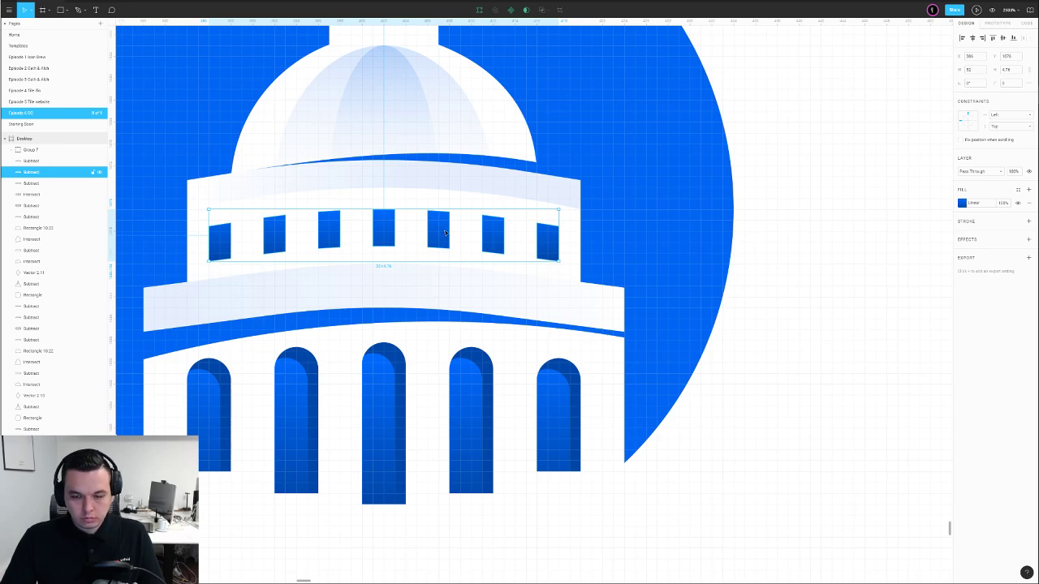
Nudge the window row one unit left and down and raise its points slightly
key(Return)
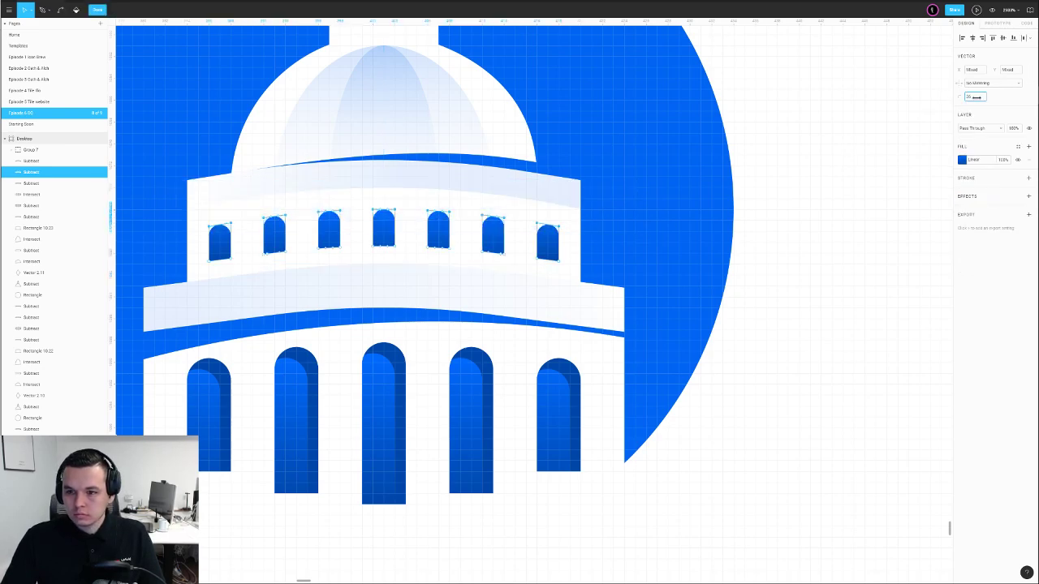
key(Return)
key(Left)
key(Down)
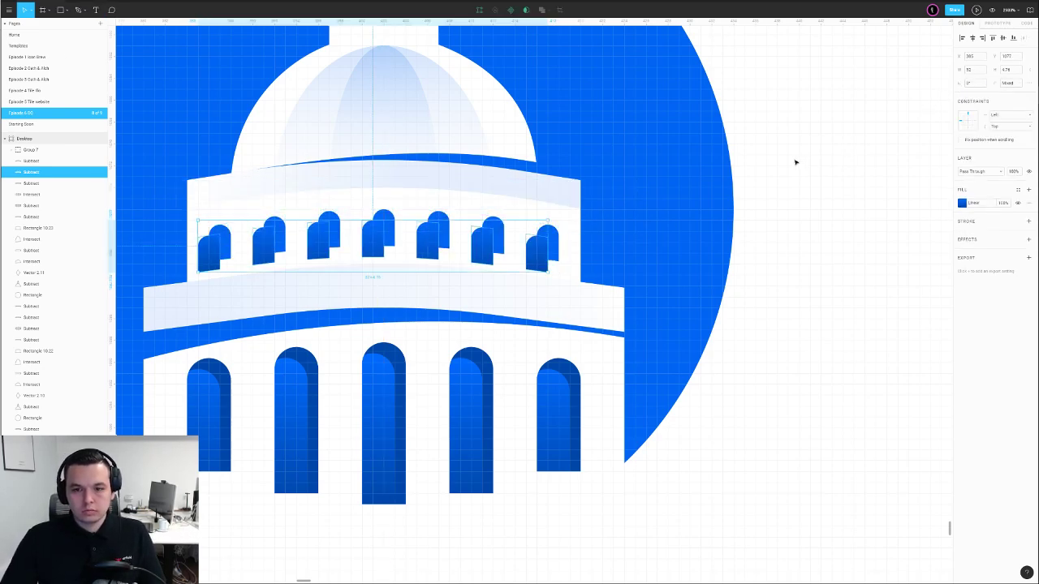
key(Return)
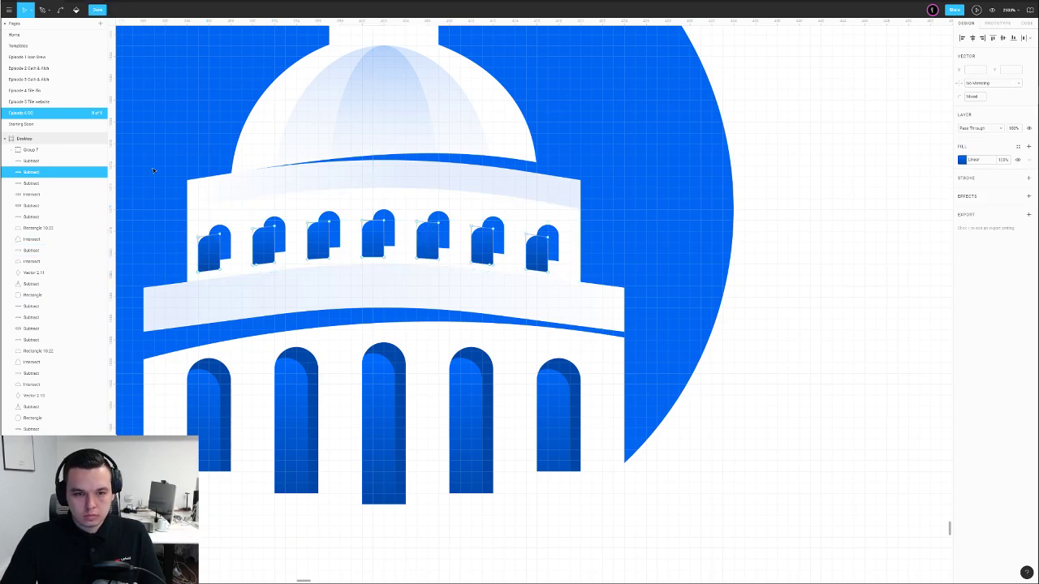
key(ctrl+a)
scroll(531, 236, up, 3)
drag(568, 232, 569, 228)
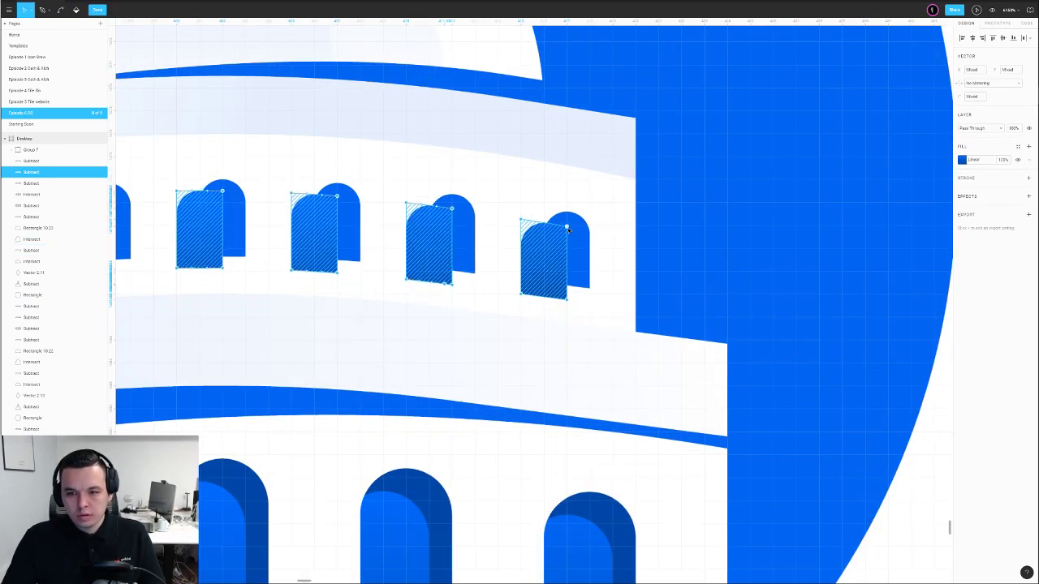
scroll(571, 232, down, 5)
Intersect the two window rows to create the windows' side shading
double_click(753, 245)
click(578, 238)
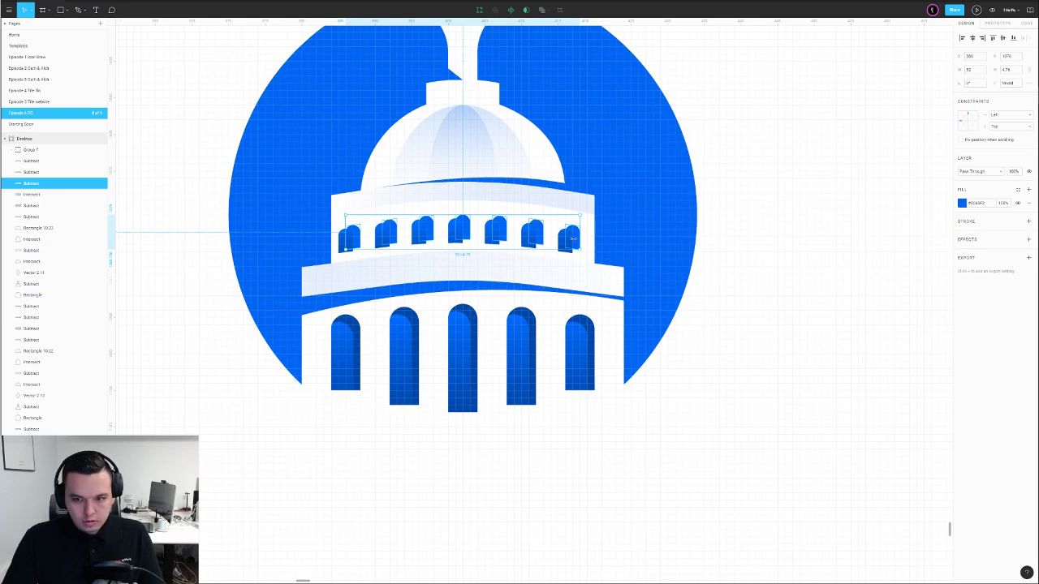
shift+click(563, 242)
click(546, 9)
click(532, 46)
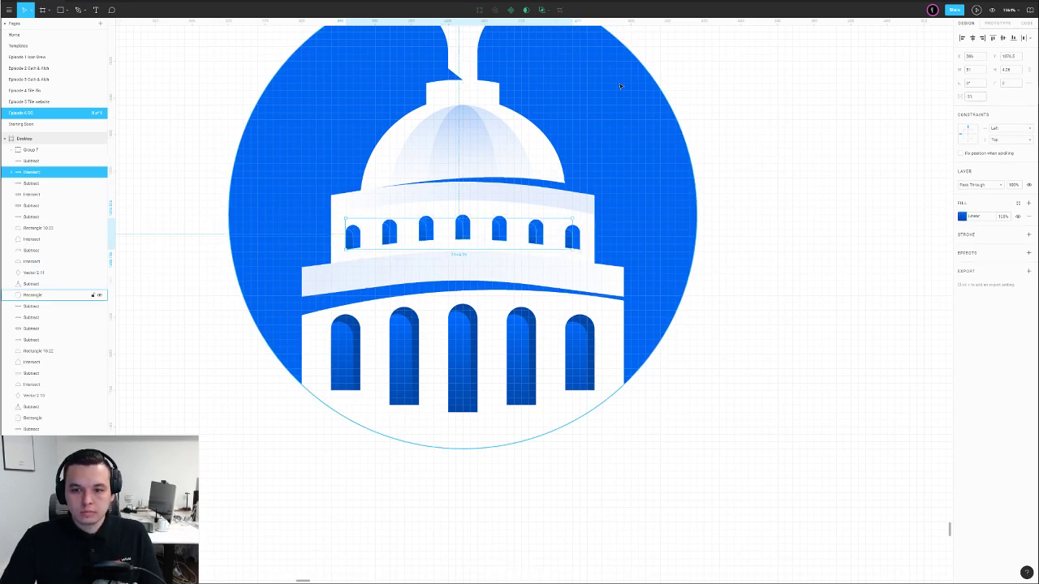
click(763, 177)
At actual size, move a point on the dome's base slightly right and down
key(shift+0)
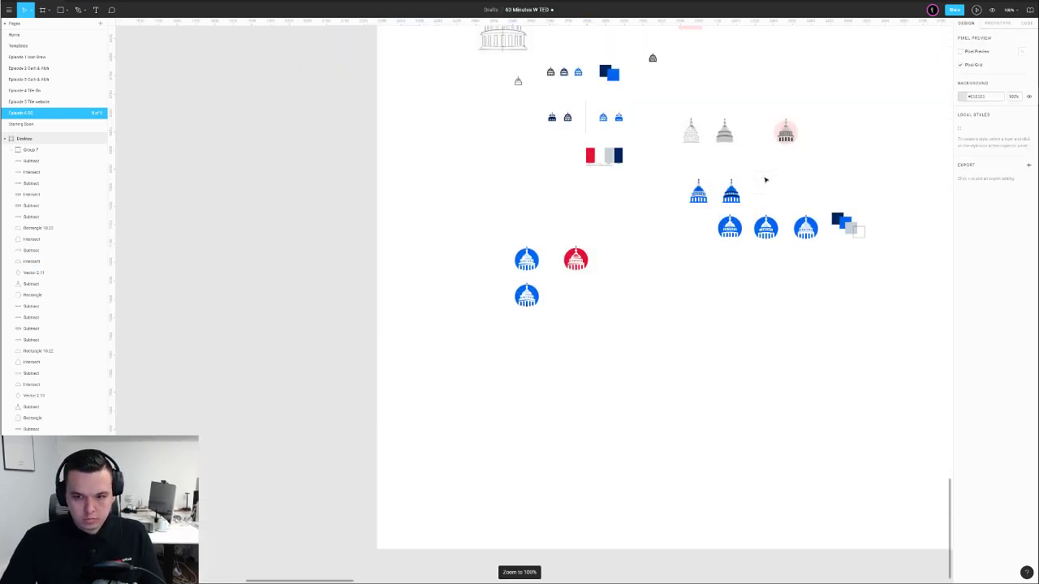
scroll(556, 318, up, 10)
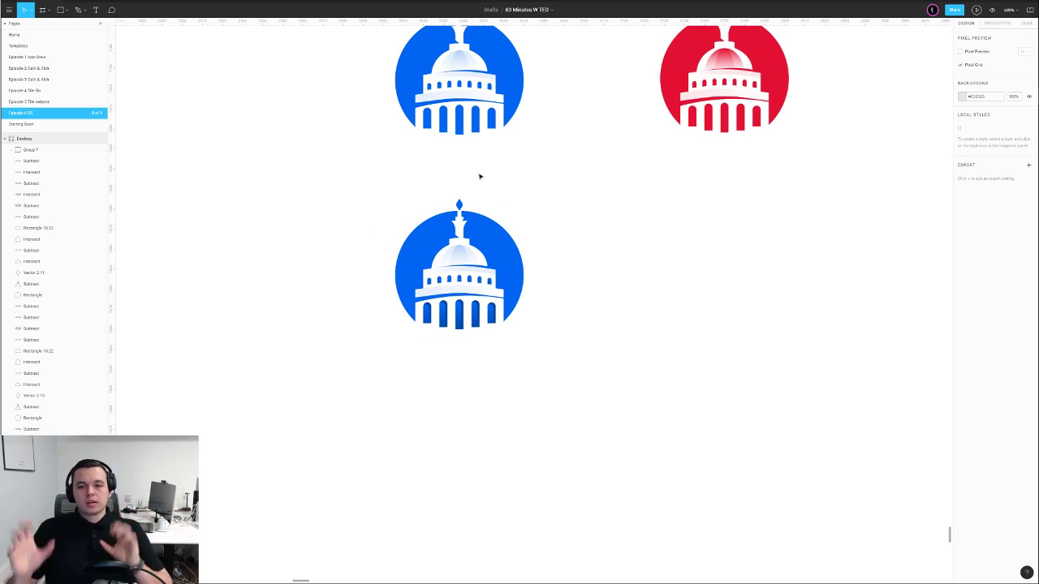
scroll(526, 186, up, 2)
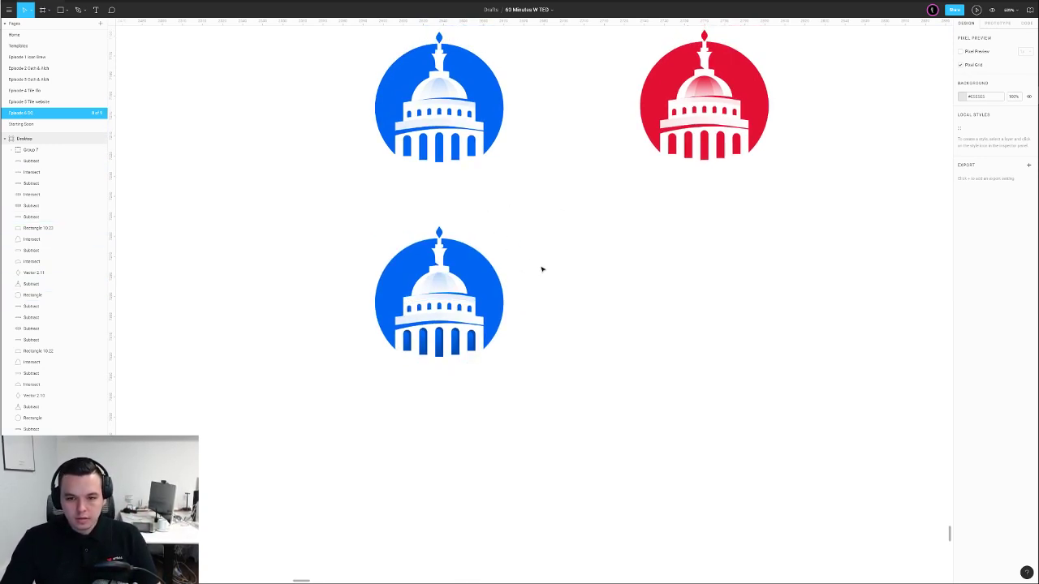
scroll(424, 297, up, 5)
double_click(383, 269)
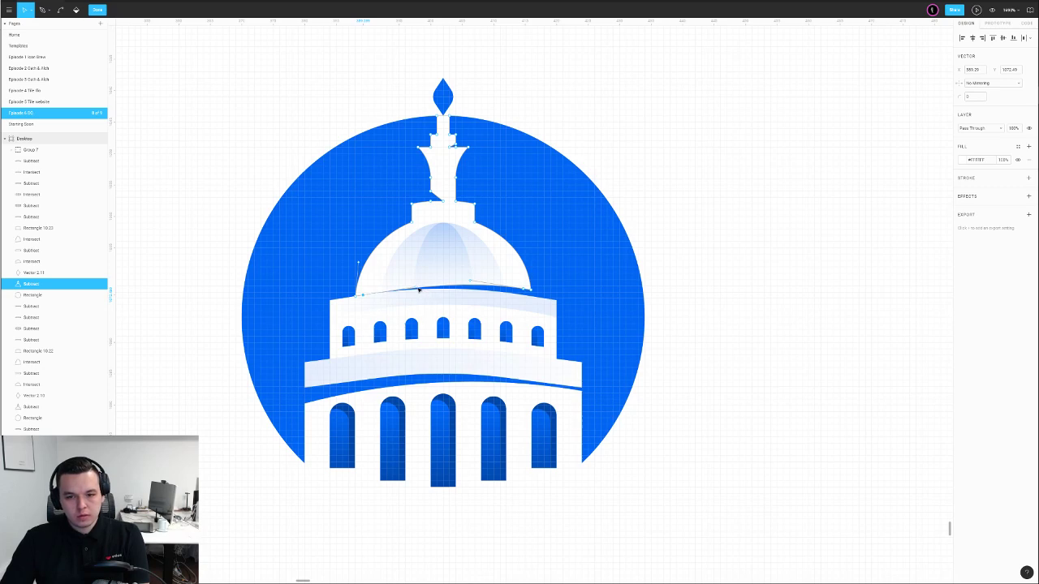
drag(434, 293, 440, 296)
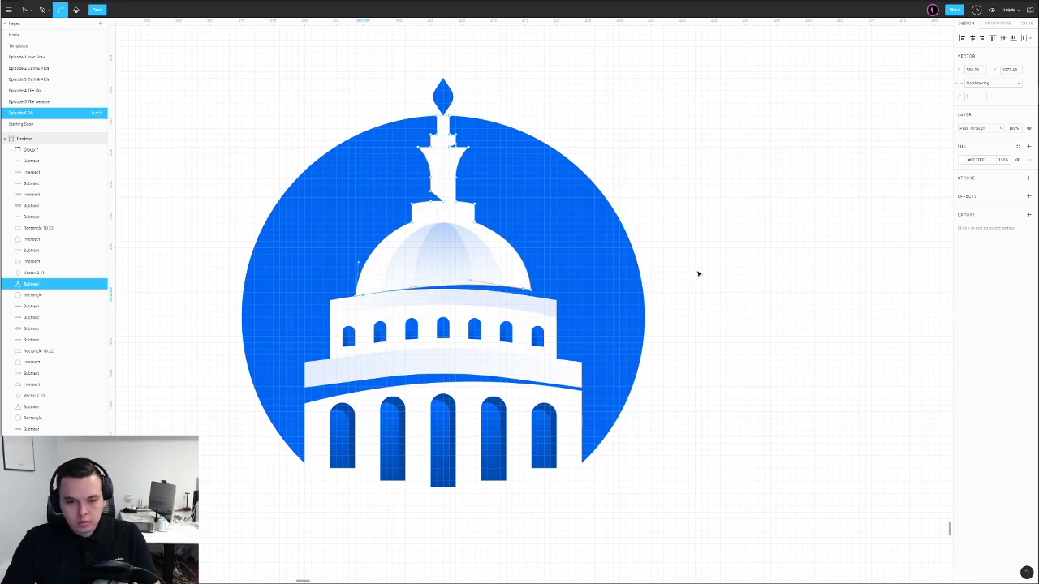
key(Escape)
key(Escape)
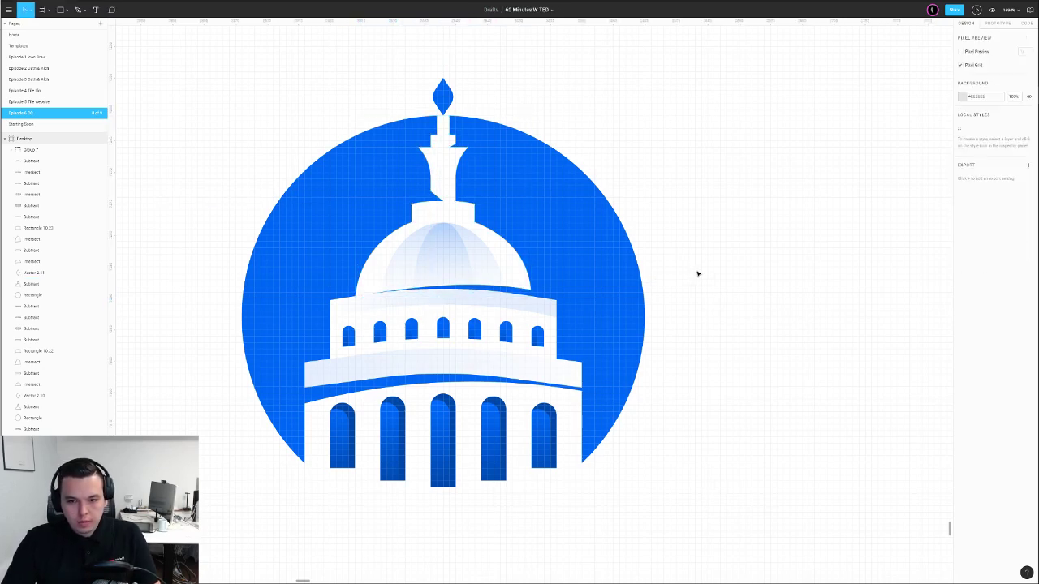
Select the lower blue badge, shift it left, and Alt-drag a duplicate to its right
click(526, 391)
double_click(428, 406)
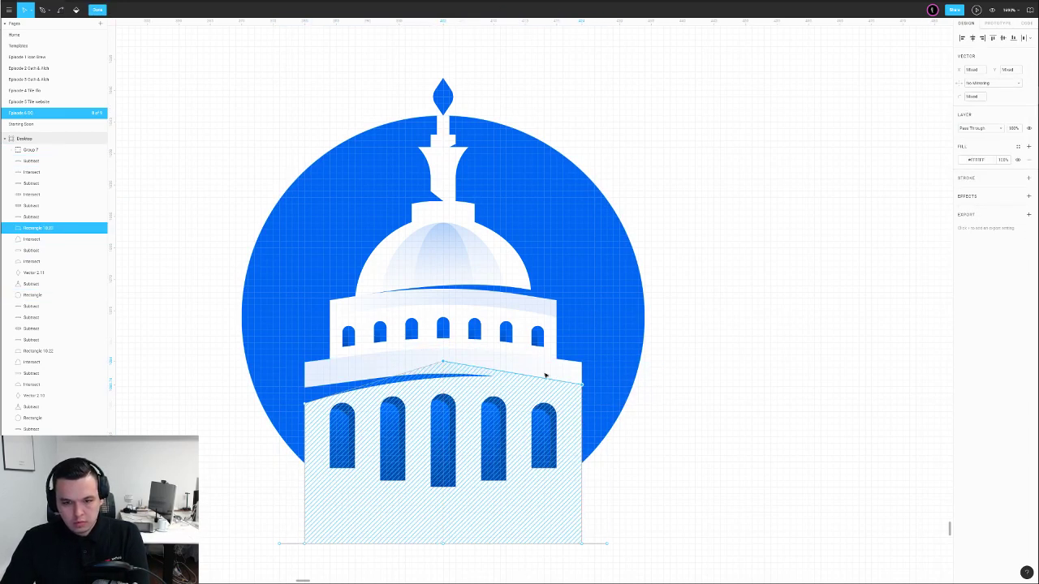
double_click(728, 341)
click(728, 341)
scroll(626, 450, down, 2)
scroll(649, 427, down, 5)
scroll(762, 375, down, 3)
drag(762, 375, 555, 380)
drag(424, 350, 479, 404)
drag(473, 395, 402, 397)
Position the duplicate badge beside the original and delete its dark window shapes
drag(402, 398, 497, 403)
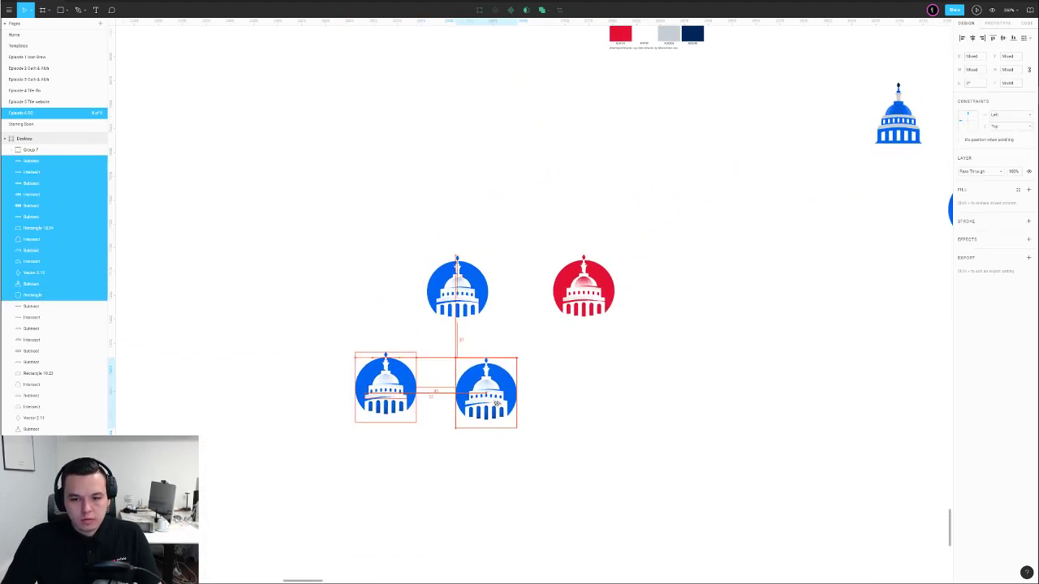
click(554, 394)
scroll(504, 410, up, 5)
click(392, 412)
key(Delete)
Extend the window shape's bottoms downward, then delete the windows shape
double_click(390, 410)
drag(353, 404, 570, 462)
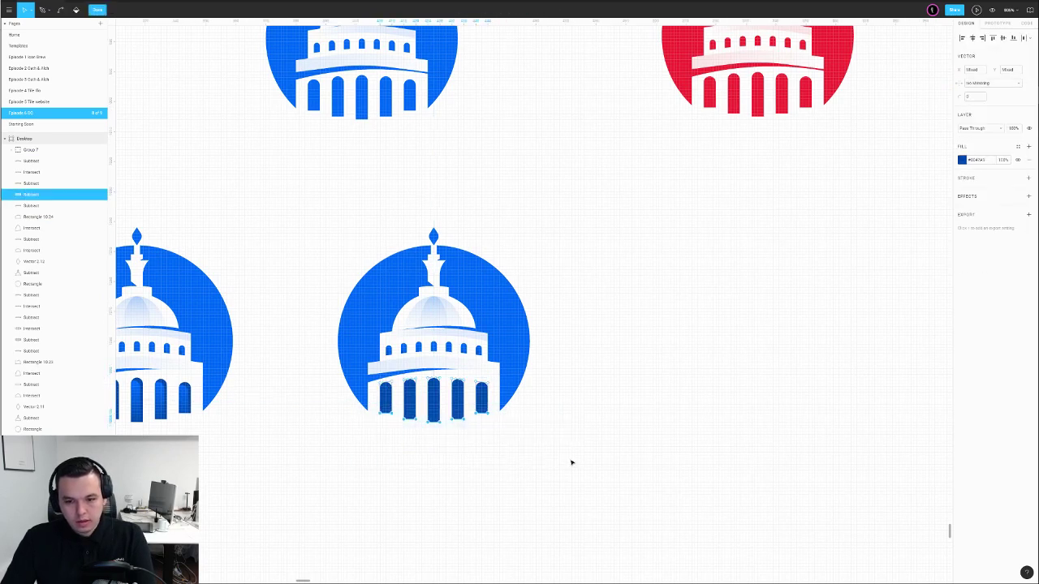
key(Down)
key(Escape)
click(568, 401)
click(469, 409)
click(462, 400)
key(Delete)
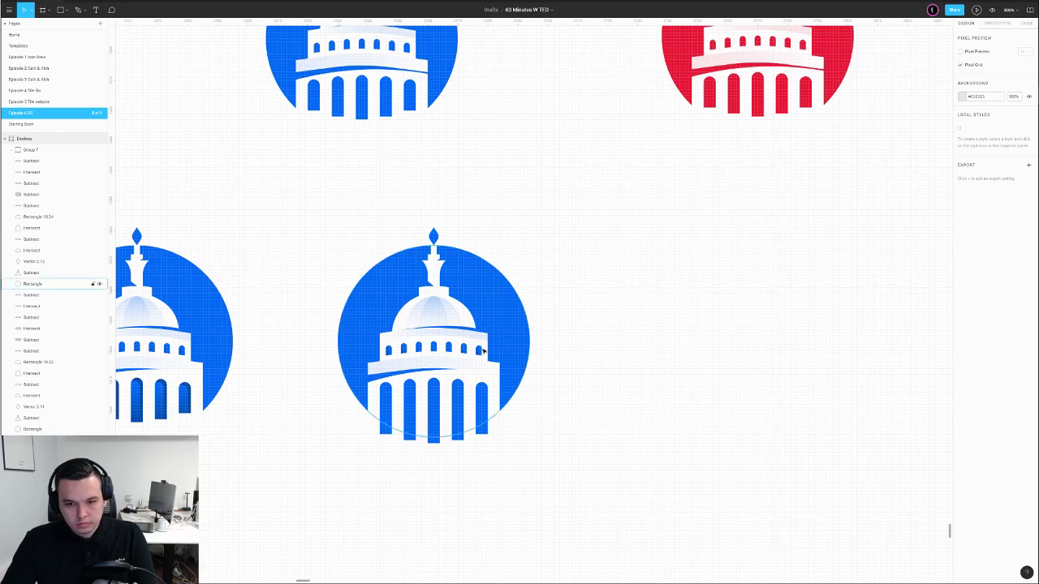
Bring the copy's blue circle forward and intersect it with the windows shape
click(508, 360)
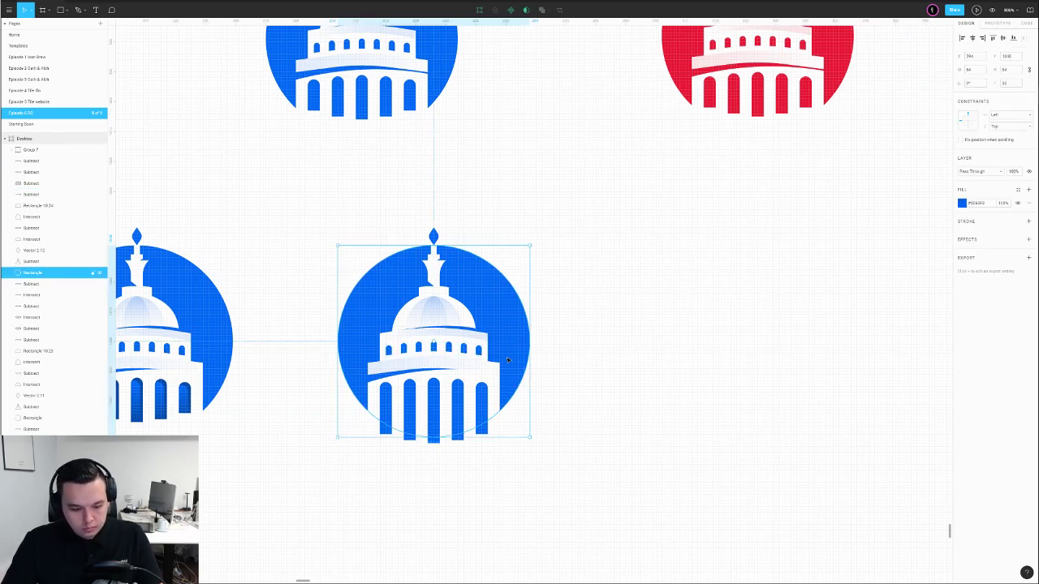
key(ctrl+bracketright)
key(ctrl+bracketright)
key(ctrl+bracketright)
key(ctrl+bracketright)
key(ctrl+bracketright)
key(ctrl+bracketright)
key(ctrl+bracketright)
key(ctrl+bracketright)
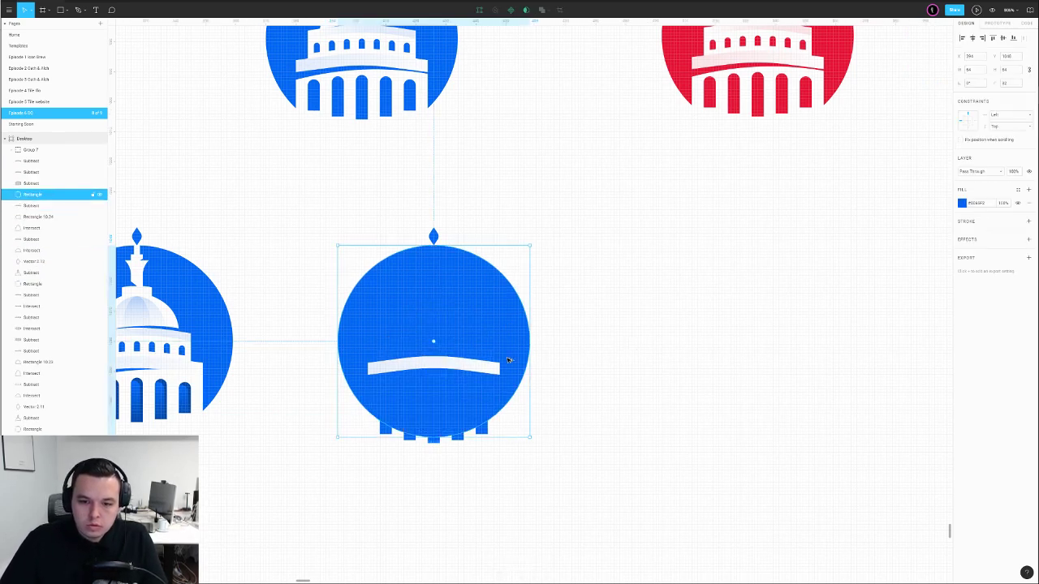
shift+click(483, 429)
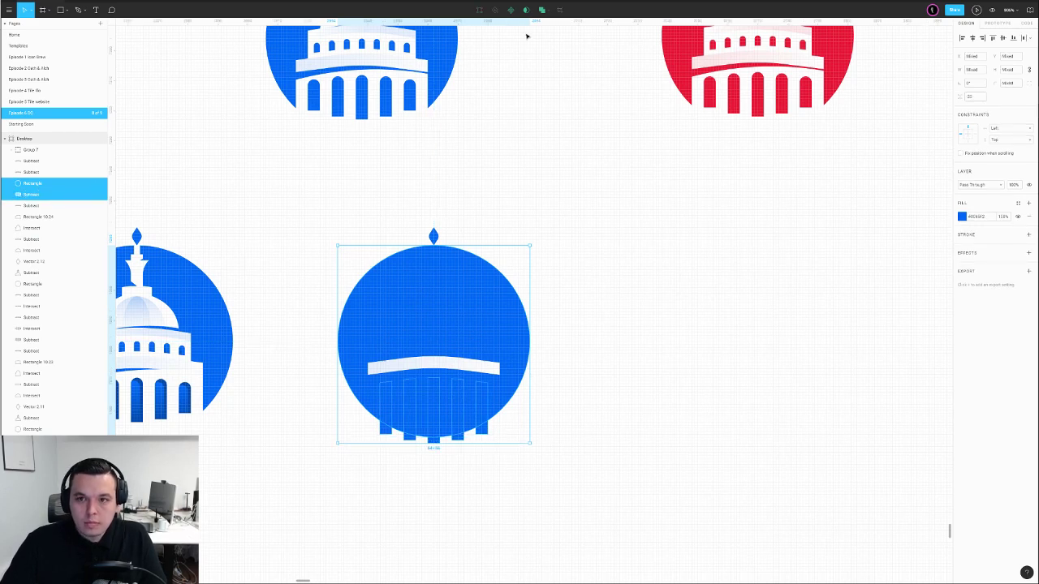
click(549, 10)
click(518, 45)
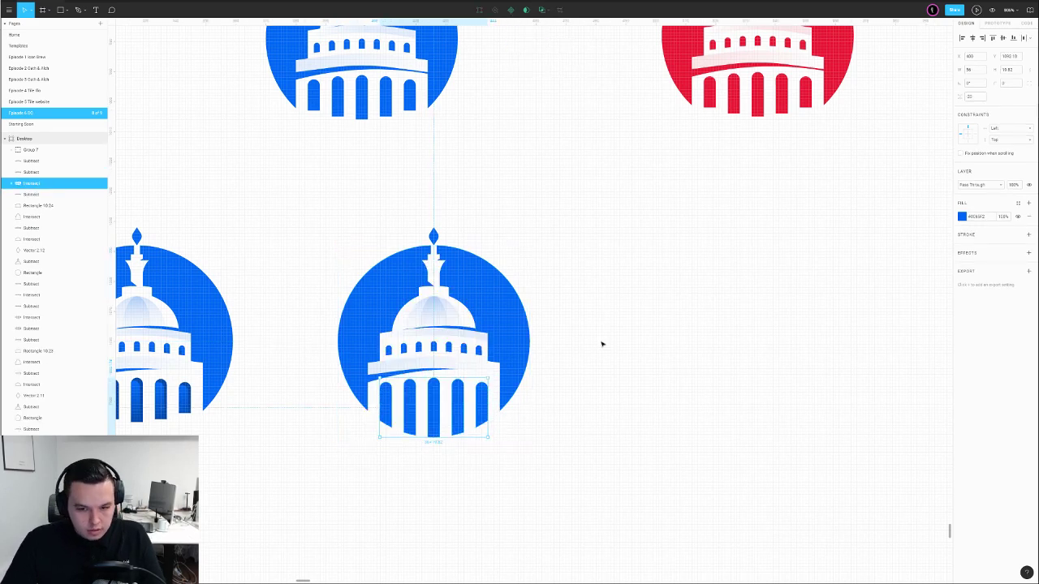
click(617, 365)
Move the whole lower-right badge slightly right and down
scroll(618, 365, down, 6)
drag(654, 371, 473, 393)
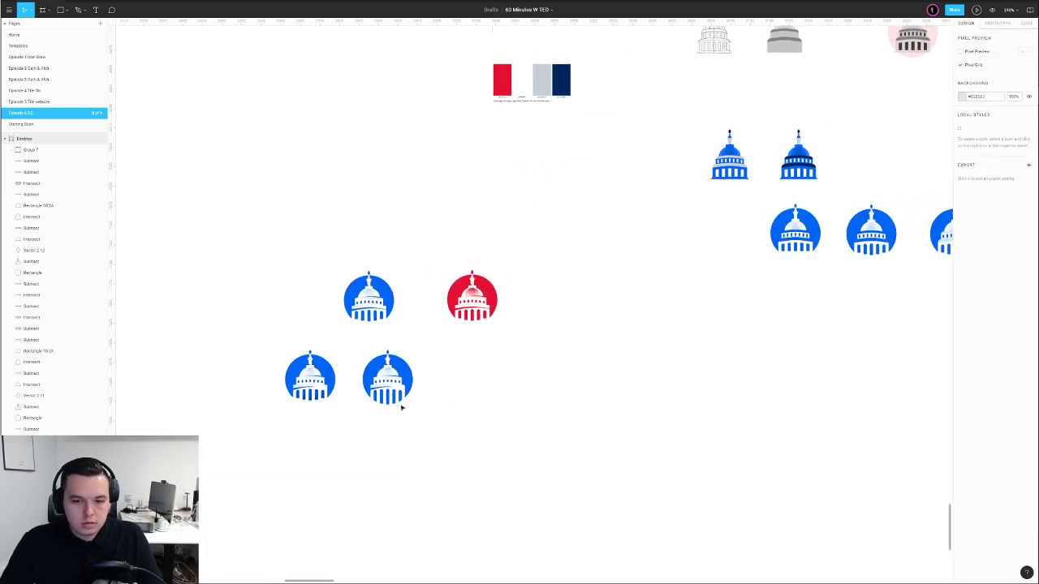
drag(433, 343, 355, 430)
drag(386, 392, 420, 399)
click(535, 394)
Clip the building base rectangle to the blue circle with Intersect
scroll(416, 406, up, 7)
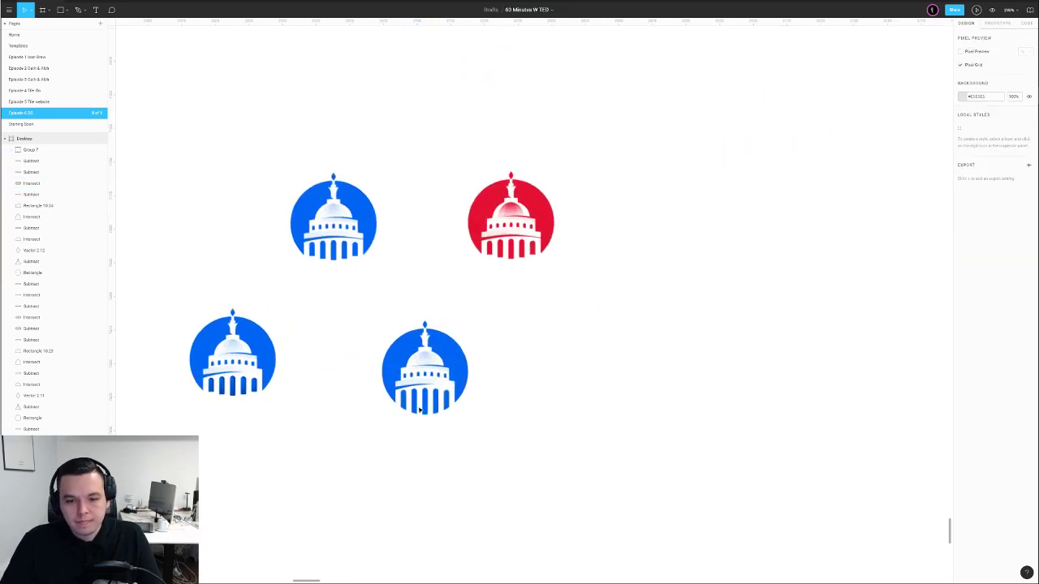
click(349, 386)
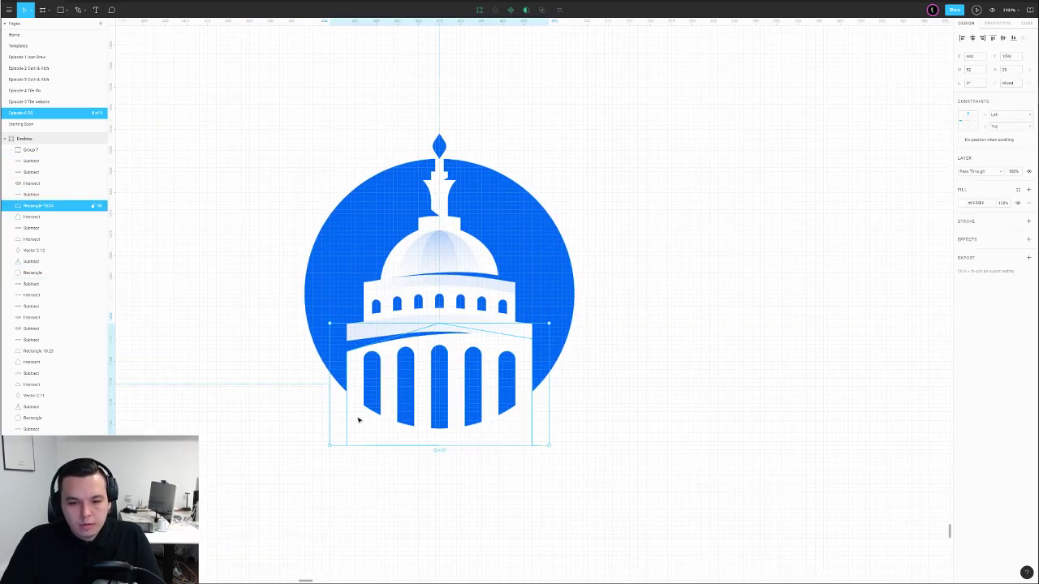
click(324, 311)
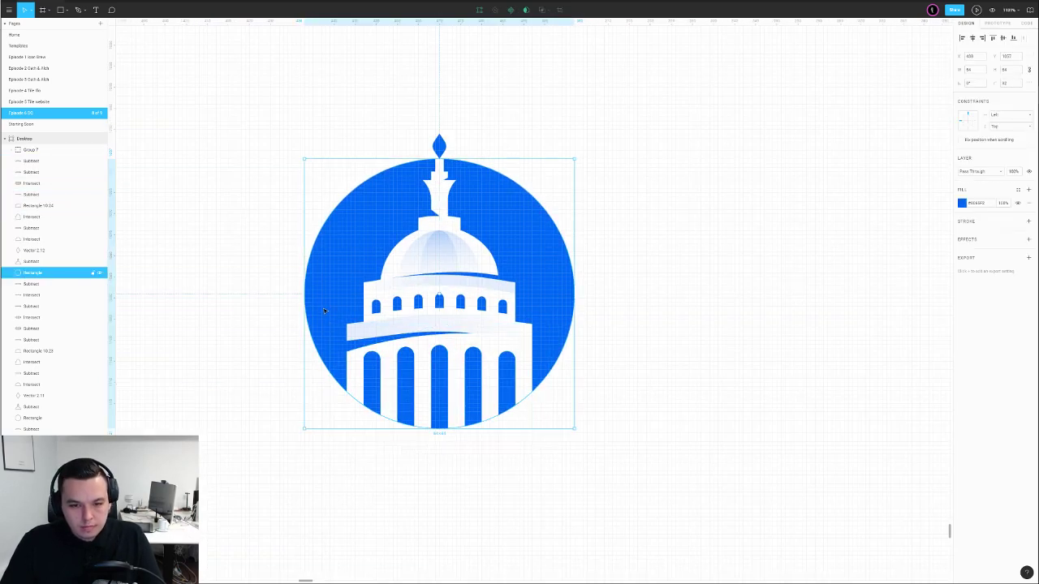
shift+click(359, 365)
click(543, 10)
click(535, 44)
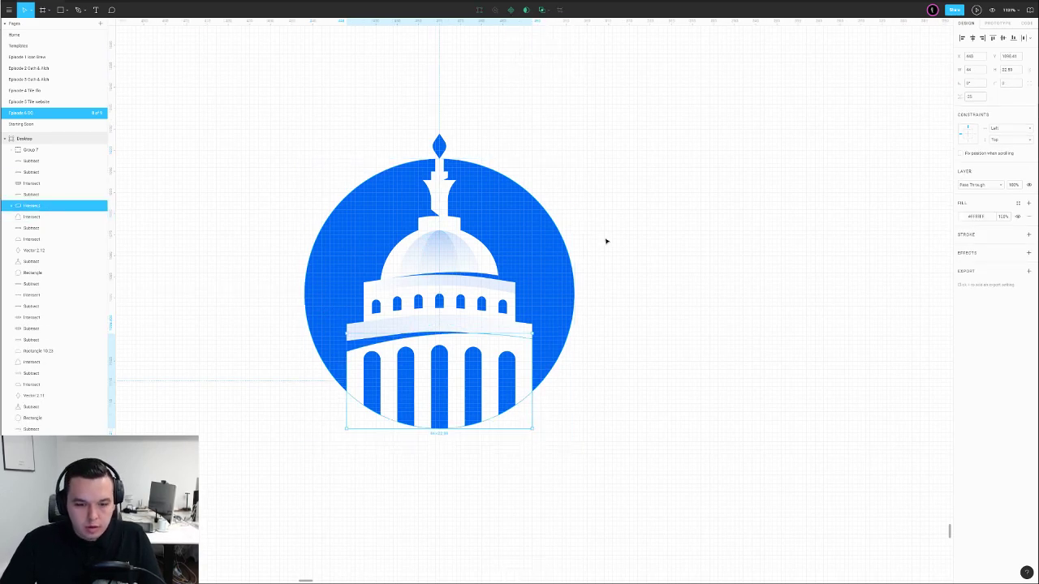
Paste an unfilled copy of the circle with an outline in the sampled badge blue above the building
click(337, 363)
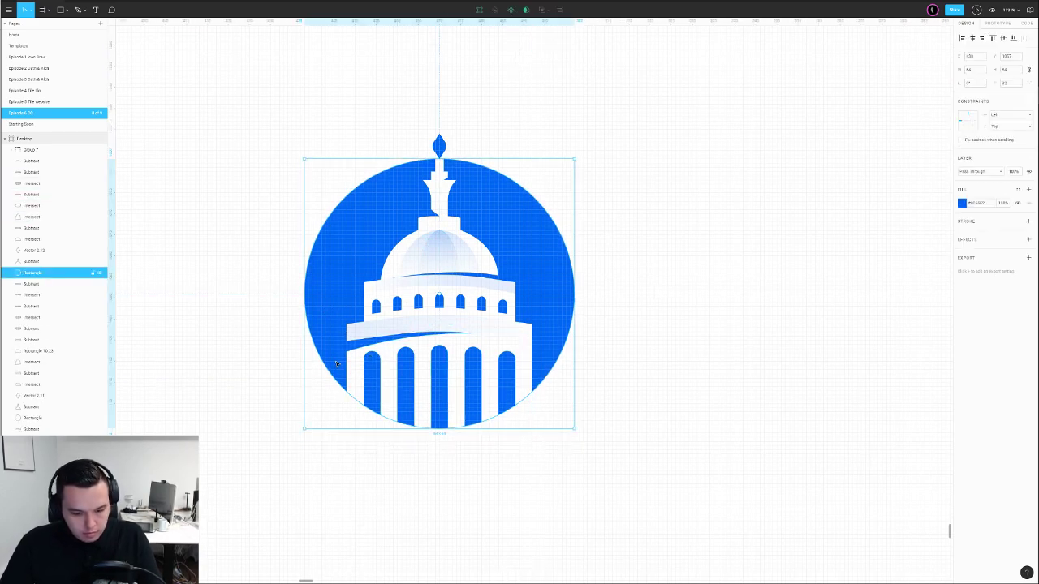
key(ctrl+v)
click(1029, 221)
click(1028, 203)
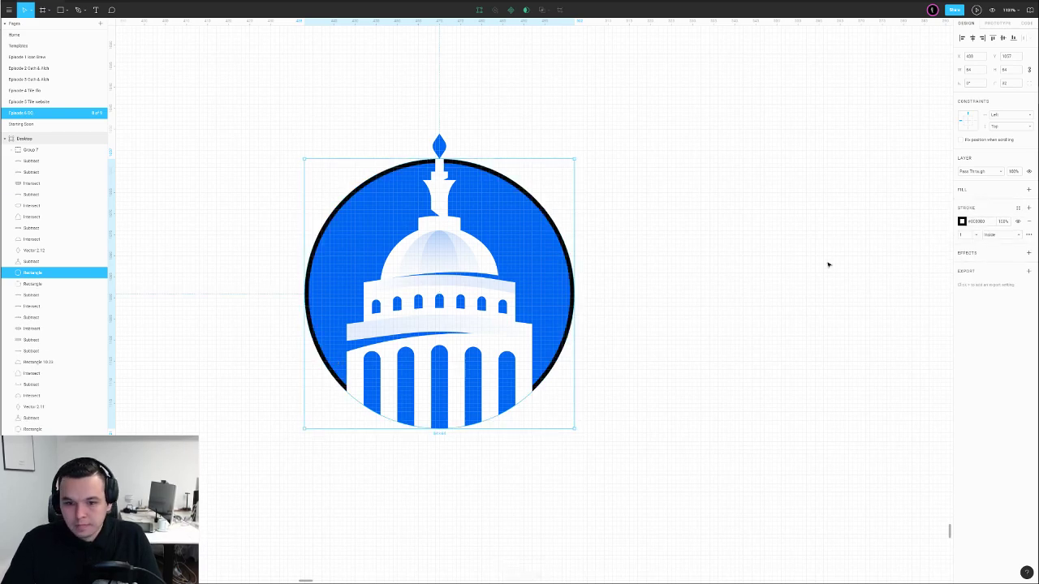
key(ctrl+])
key(ctrl+])
key(ctrl+])
key(ctrl+])
key(ctrl+])
key(ctrl+])
key(ctrl+])
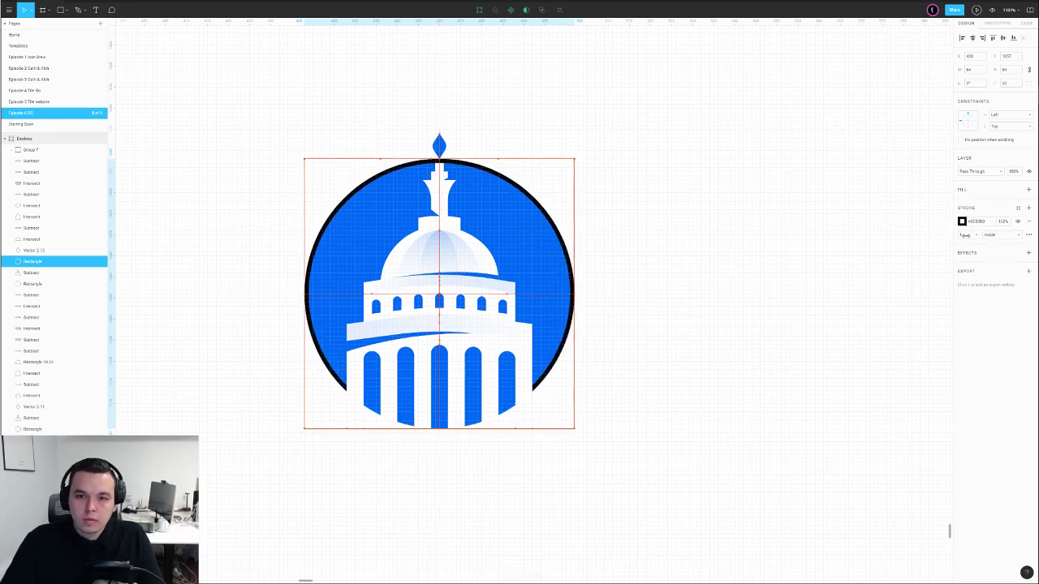
key(ctrl+])
key(ctrl+])
key(ctrl+])
key(ctrl+[)
key(ctrl+[)
key(ctrl+[)
key(i)
click(557, 318)
click(653, 310)
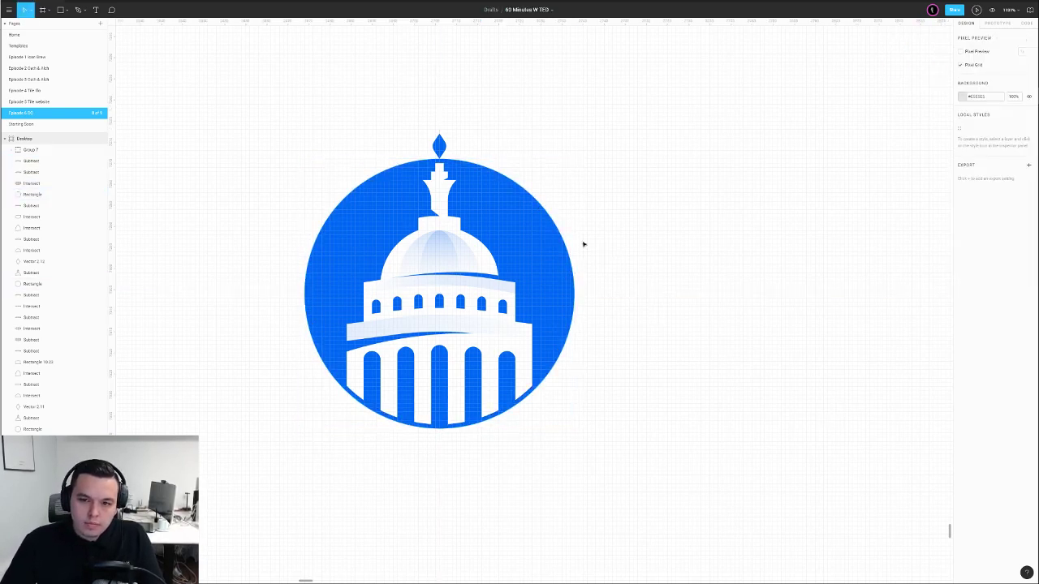
click(442, 165)
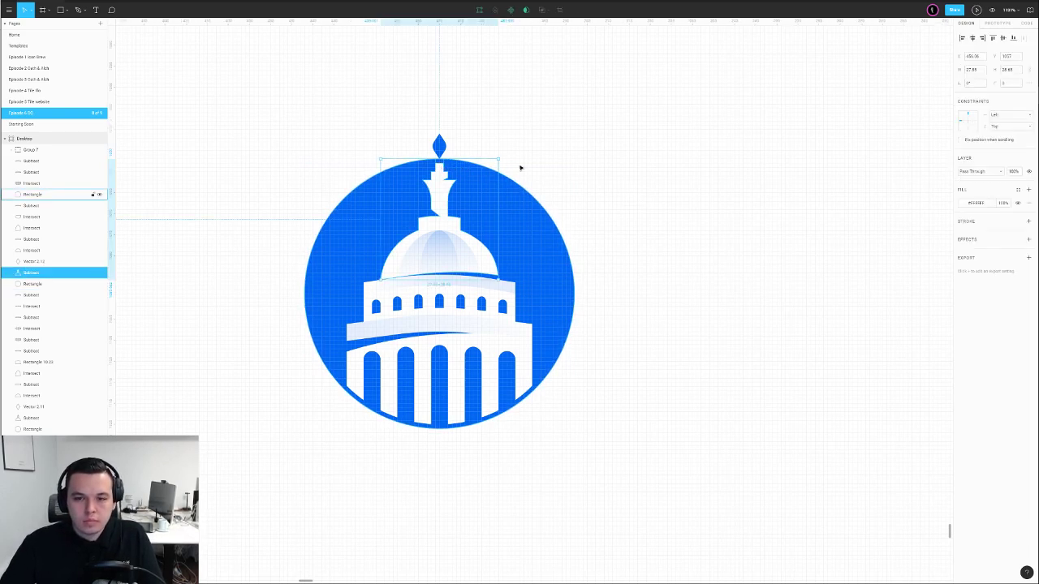
Trim the outlined circle's path by deleting its top edge in point-edit mode
click(525, 156)
double_click(446, 160)
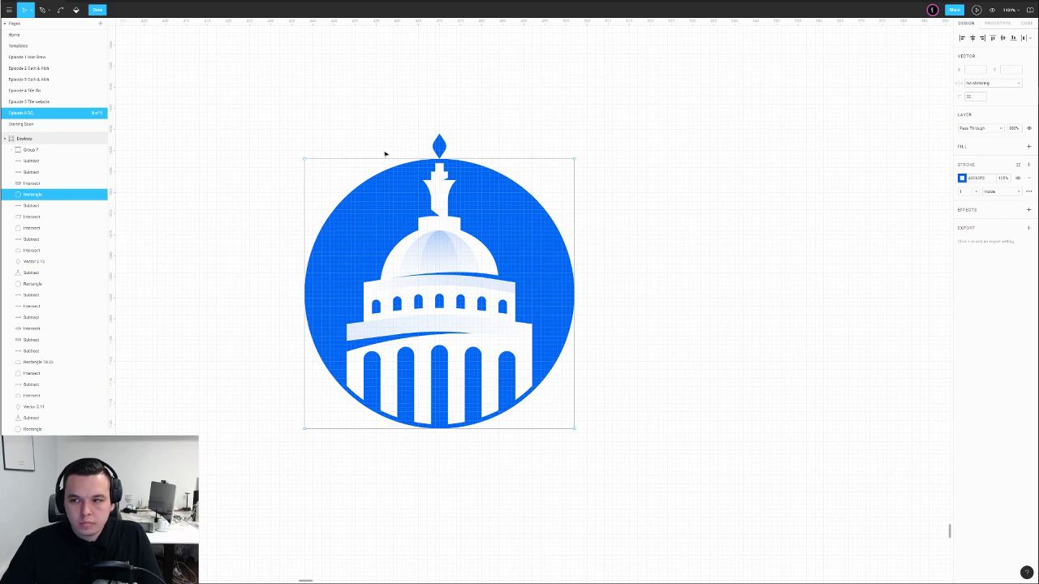
click(494, 159)
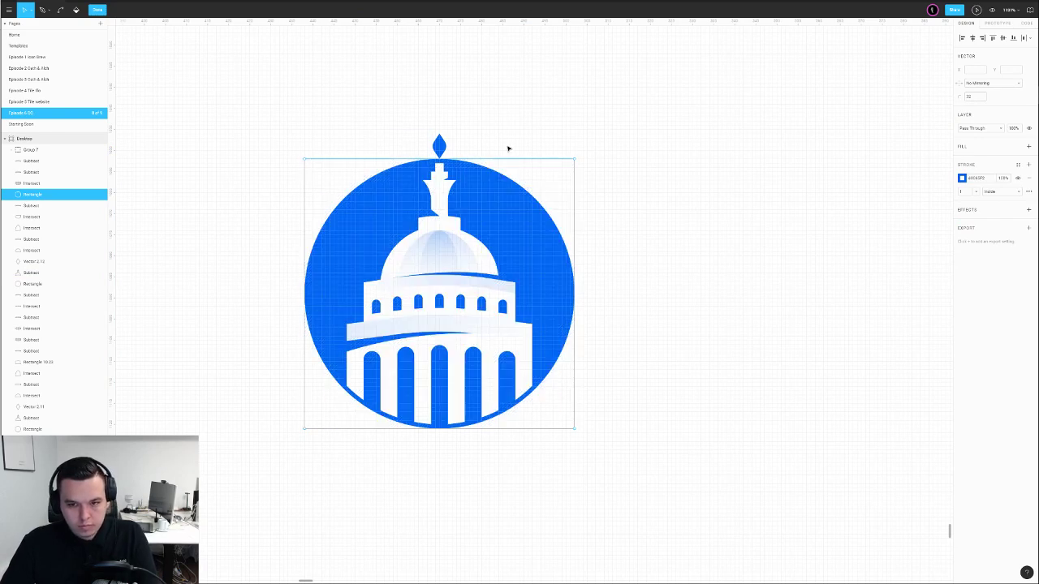
key(Delete)
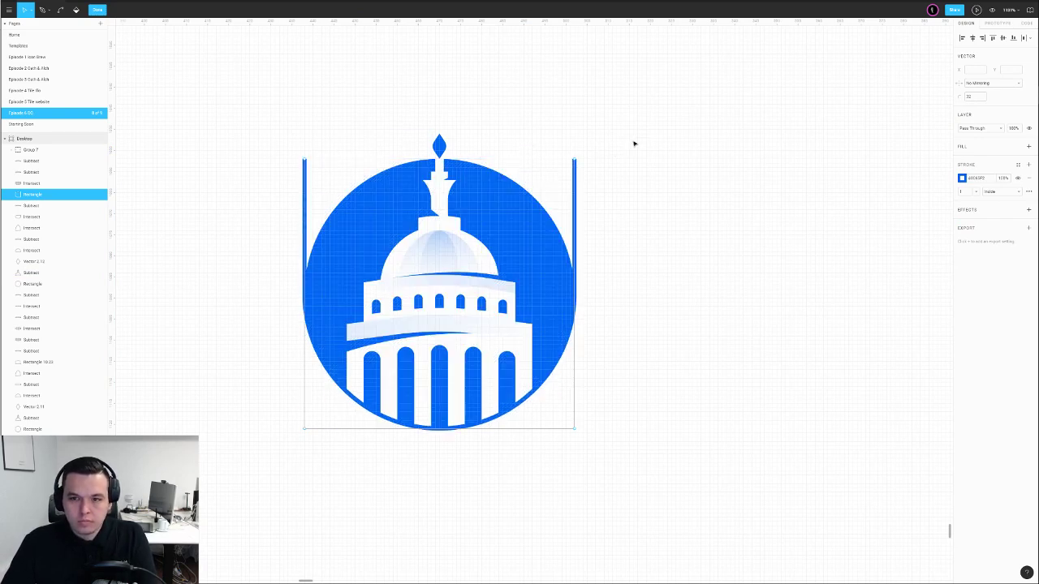
drag(632, 140, 503, 185)
key(Delete)
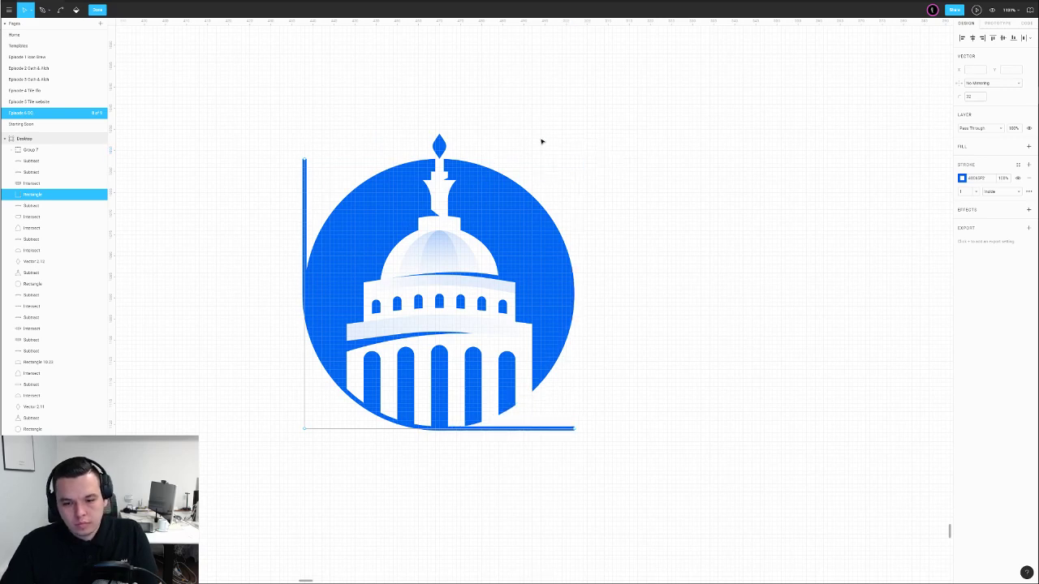
key(ctrl+z)
key(Delete)
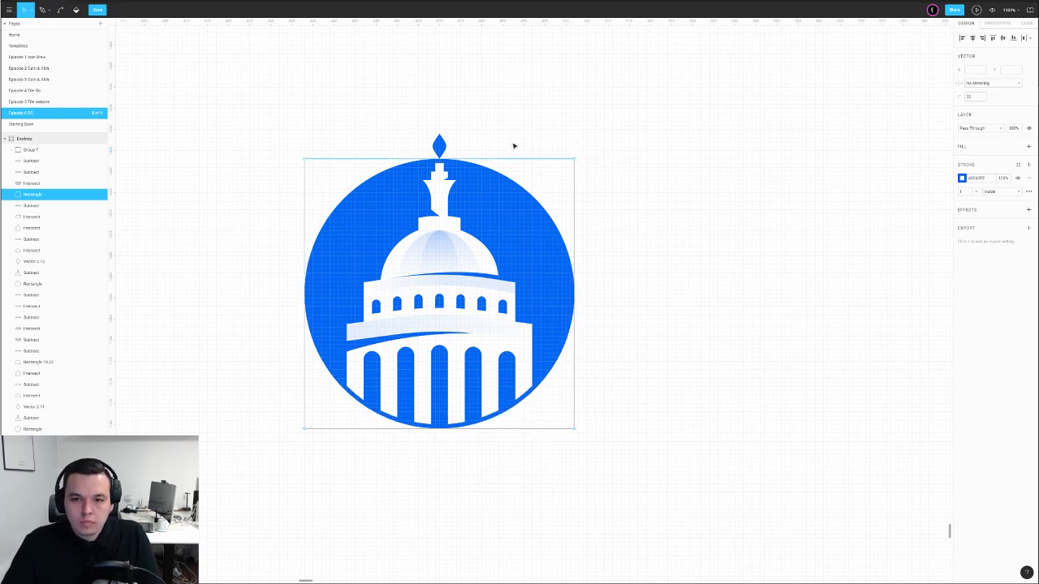
key(Escape)
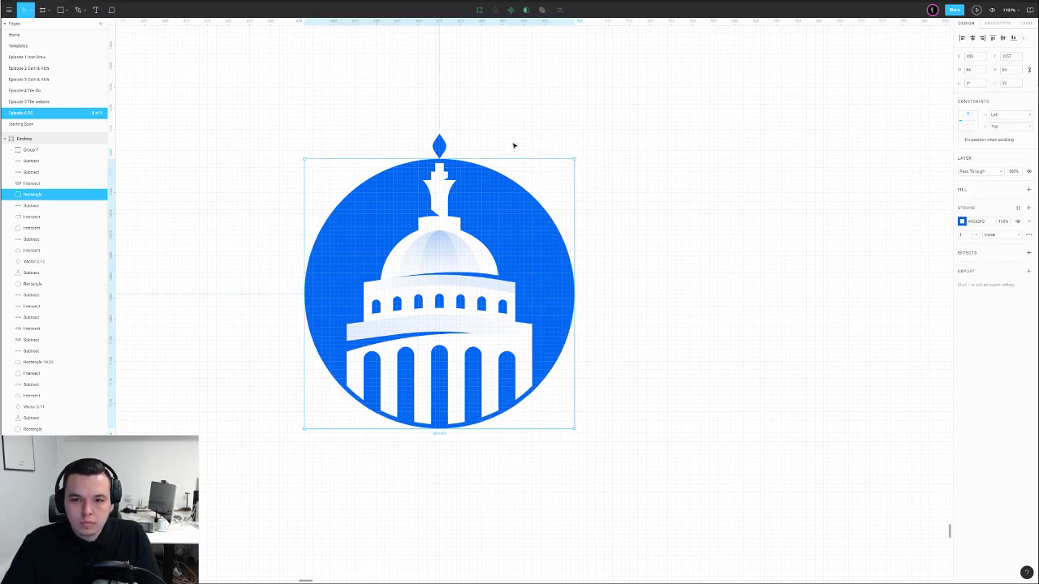
Change the circle's outline to a linear gradient with a fully opaque stop
click(962, 221)
click(877, 221)
click(881, 233)
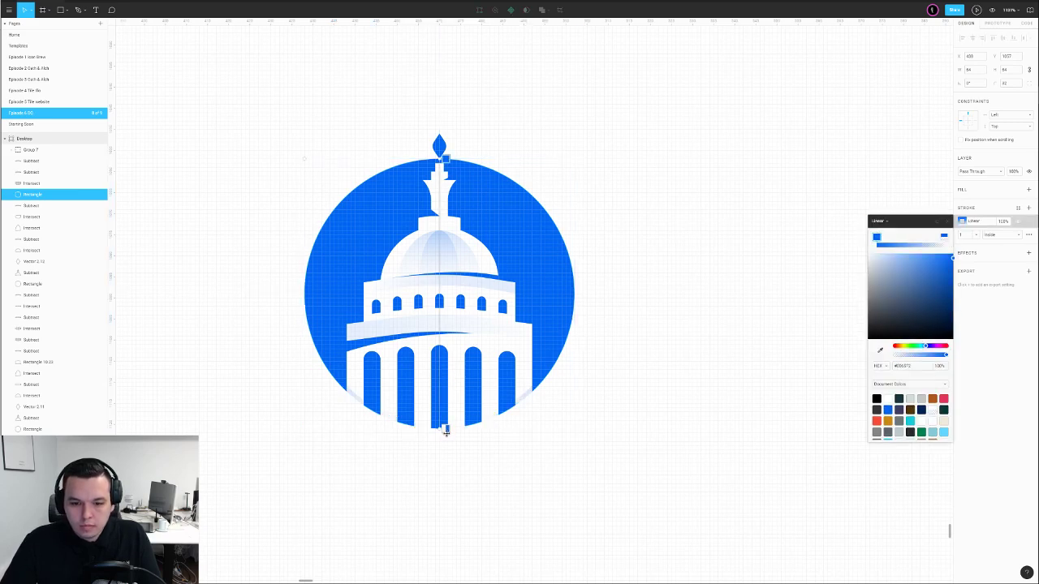
drag(924, 358, 947, 356)
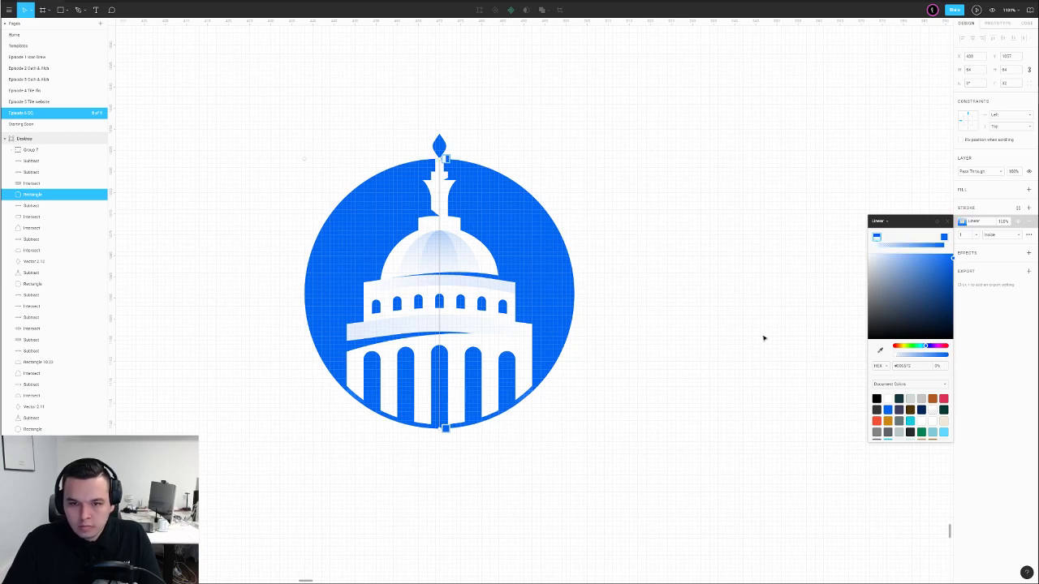
click(668, 306)
Duplicate the lower-right badge to its right
scroll(695, 302, down, 5)
scroll(581, 312, right, 2)
drag(564, 245, 437, 361)
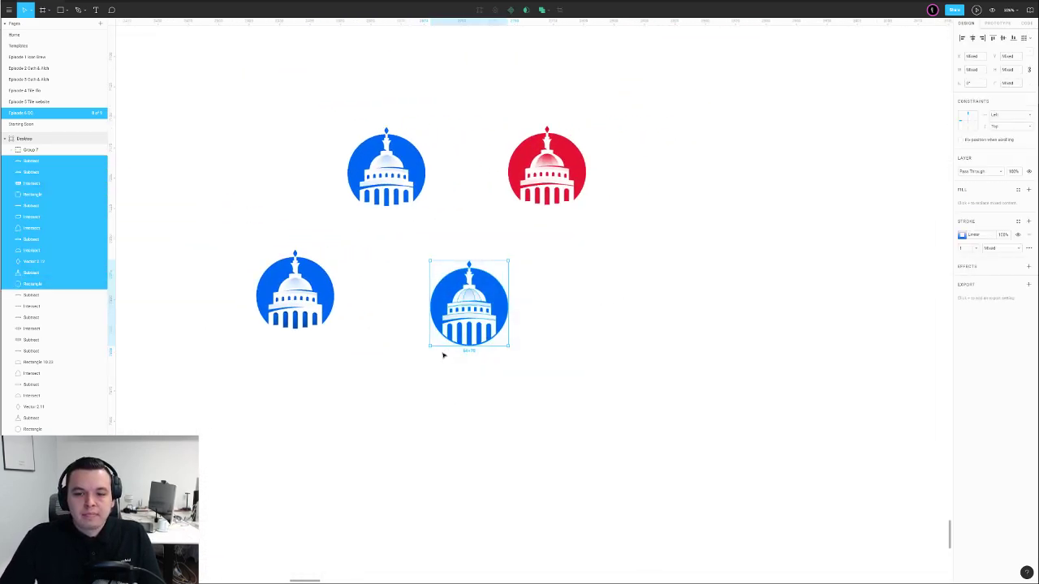
drag(485, 318, 622, 317)
click(662, 314)
Lock the copy's circle and give it a linear gradient fill with a lighter top
scroll(667, 311, up, 4)
click(600, 284)
key(ctrl+shift+l)
click(961, 203)
click(879, 203)
click(881, 213)
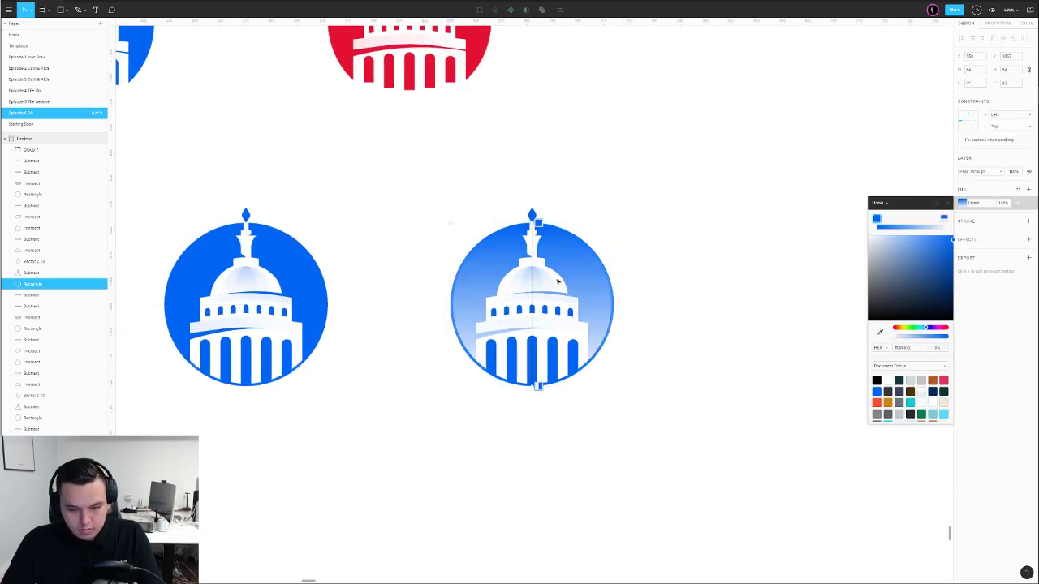
key(i)
click(537, 224)
click(538, 223)
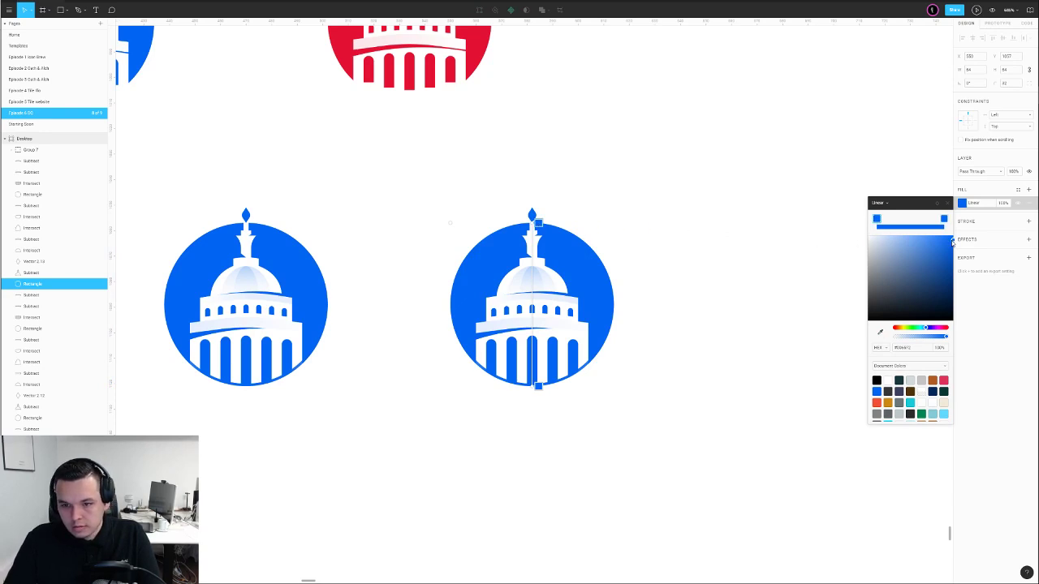
drag(948, 237, 943, 237)
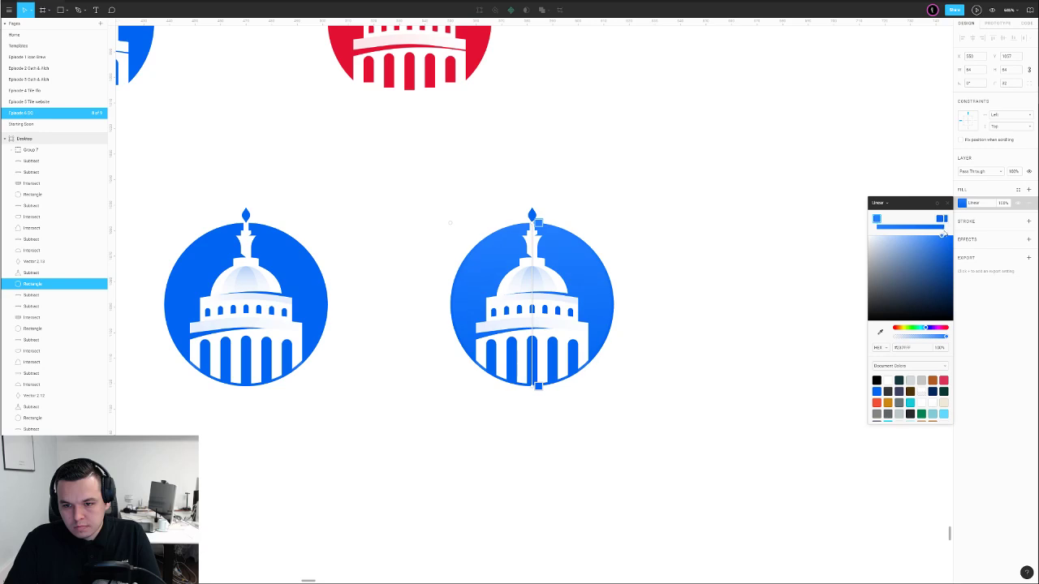
click(539, 387)
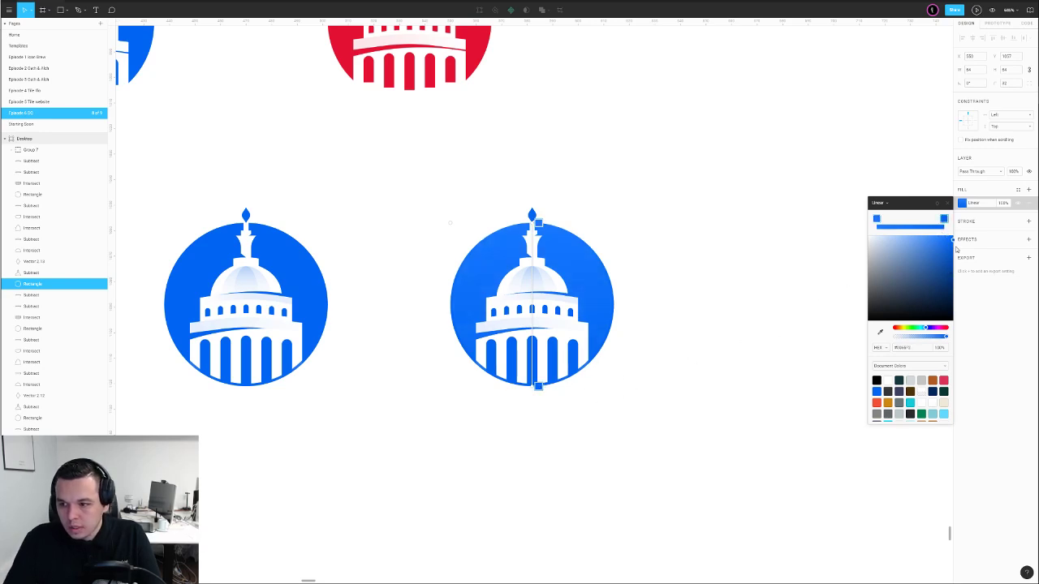
click(642, 323)
Recolour the copy's columns and windows with the circle's blue using the eyedropper
click(578, 341)
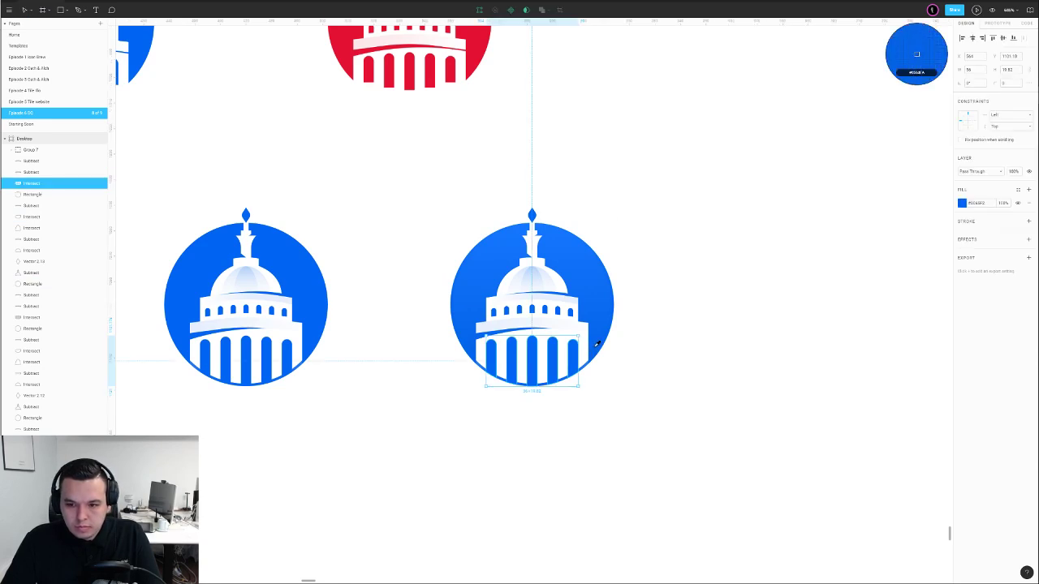
click(597, 344)
click(639, 332)
click(571, 312)
key(i)
click(594, 309)
click(654, 291)
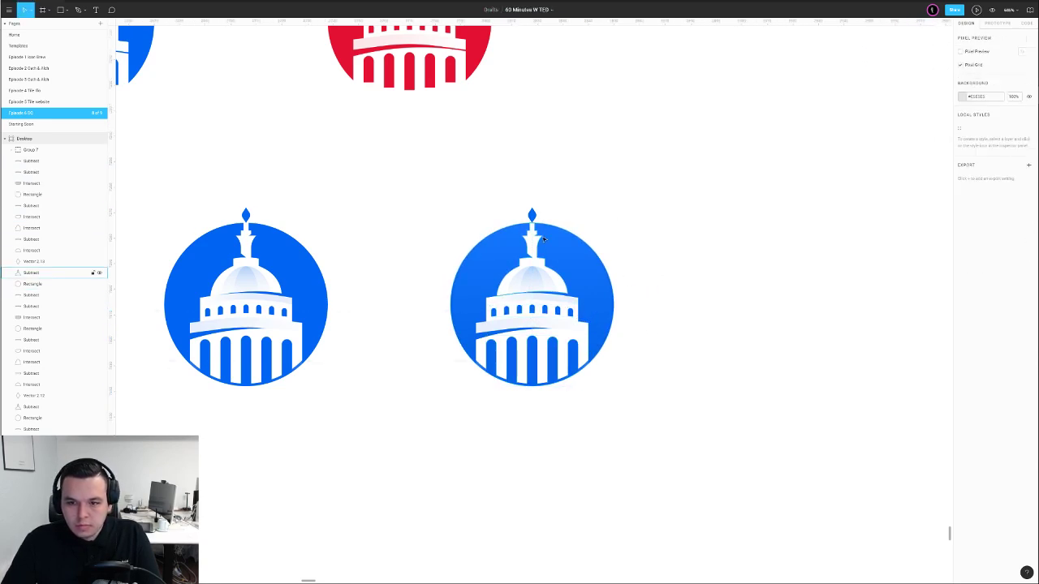
click(544, 239)
click(628, 241)
Check the rightmost badge's circle outline, then marquee-select all the badge's parts
scroll(636, 243, down, 1)
scroll(640, 240, down, 3)
click(624, 280)
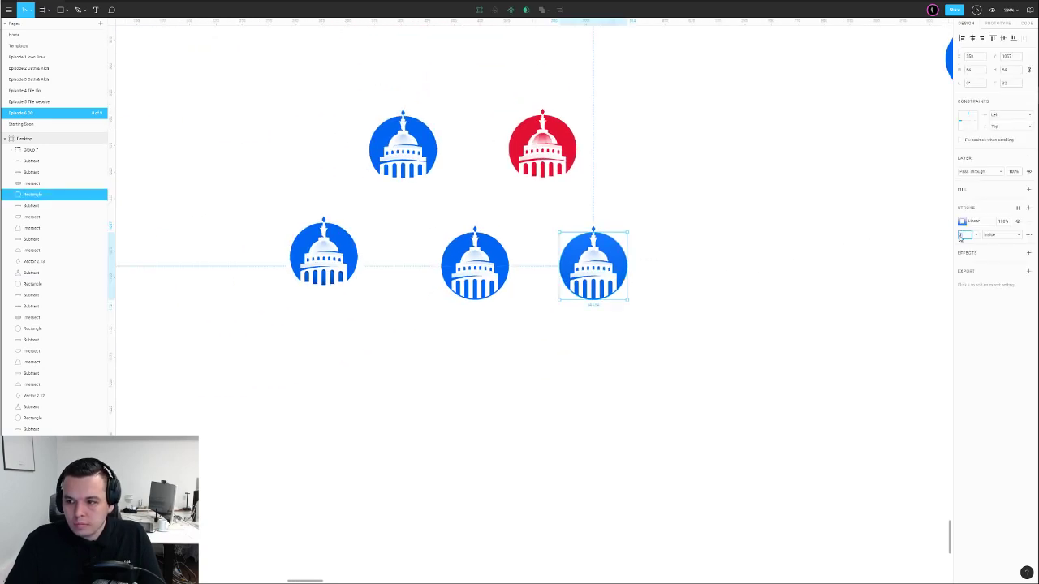
click(735, 267)
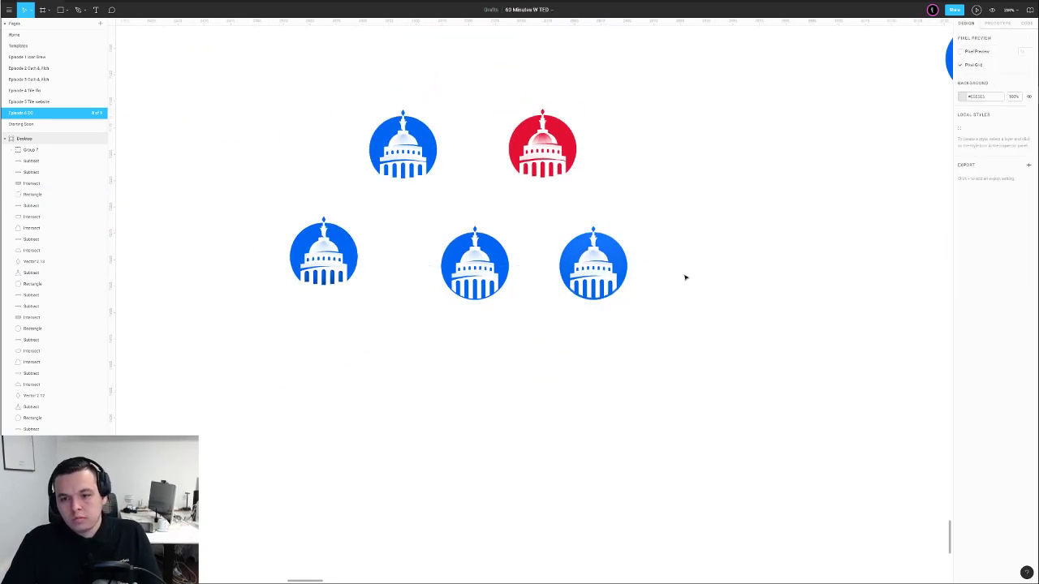
click(614, 295)
click(963, 221)
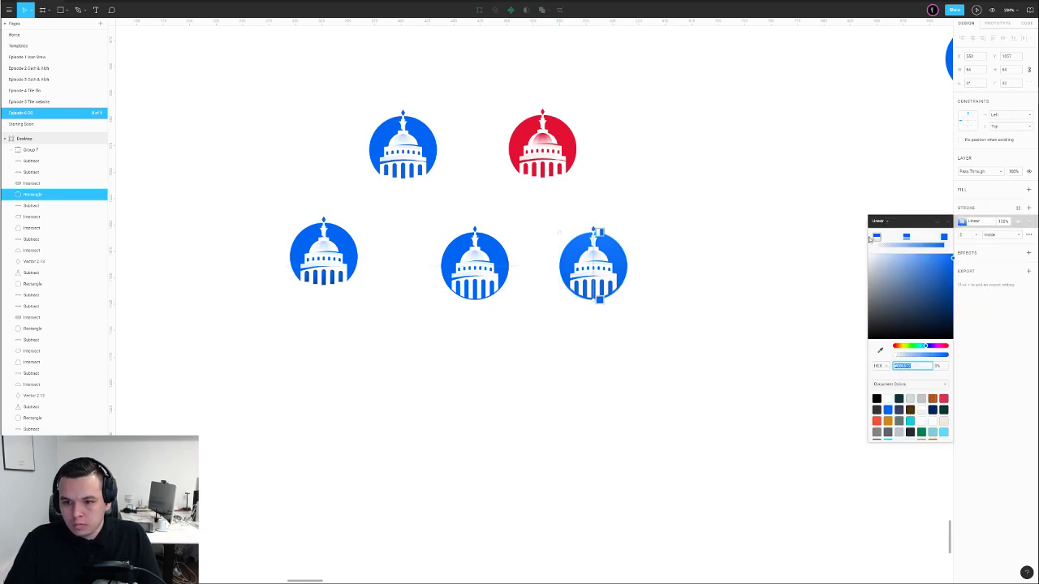
click(685, 281)
scroll(686, 276, down, 2)
drag(692, 226, 589, 333)
Group the rightmost badge's parts into one group (Ctrl+G)
key(ctrl+g)
click(610, 349)
drag(711, 294, 547, 318)
scroll(538, 362, down, 3)
drag(611, 310, 534, 366)
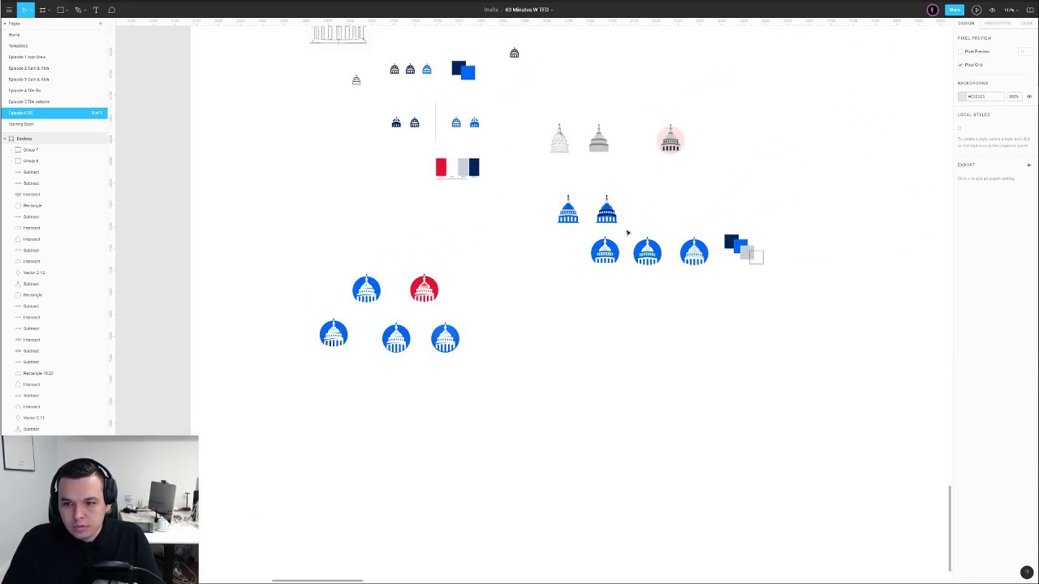
drag(645, 133, 682, 224)
scroll(669, 302, down, 3)
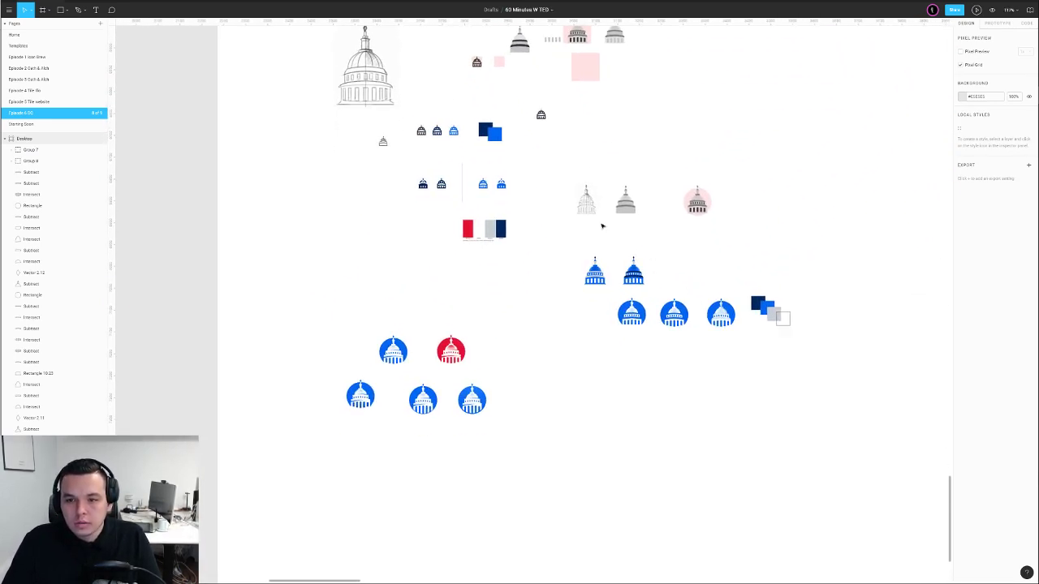
Move the dome sketch down and to the left on the board
mouse_move(590, 208)
mouse_down()
mouse_move(479, 494)
mouse_move(418, 483)
mouse_up()
drag(479, 479, 459, 420)
scroll(429, 160, up, 10)
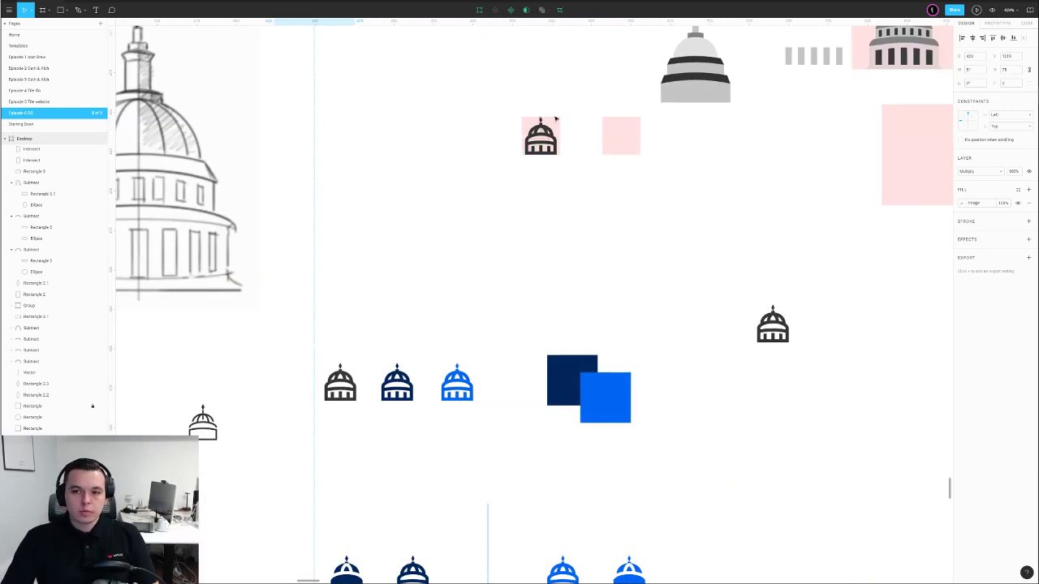
scroll(555, 119, down, 3)
scroll(528, 171, down, 5)
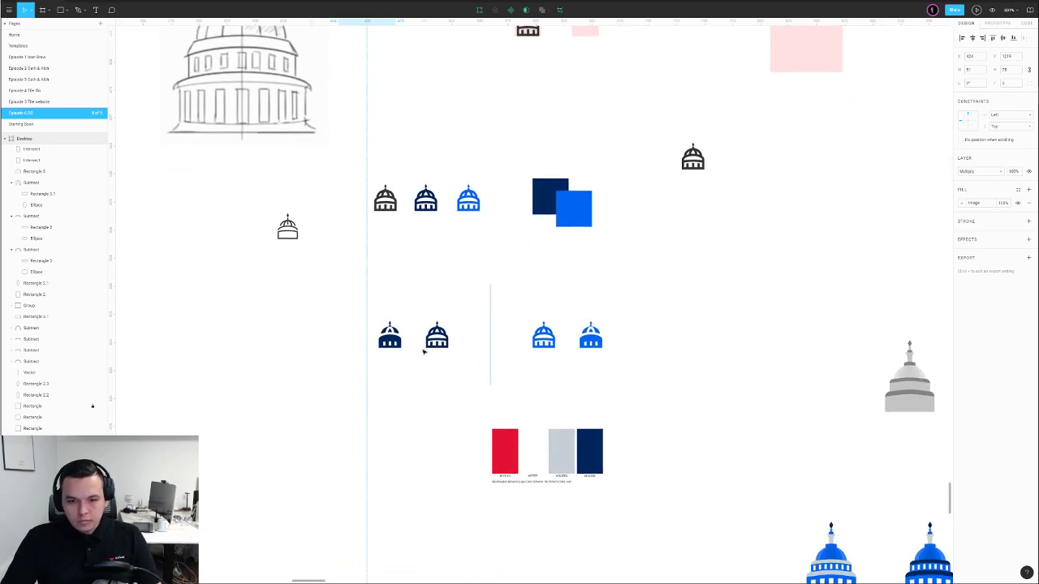
Paste the small dome icon frames and line them up beside the sketch
drag(347, 287, 644, 382)
scroll(643, 367, down, 5)
scroll(628, 230, down, 3)
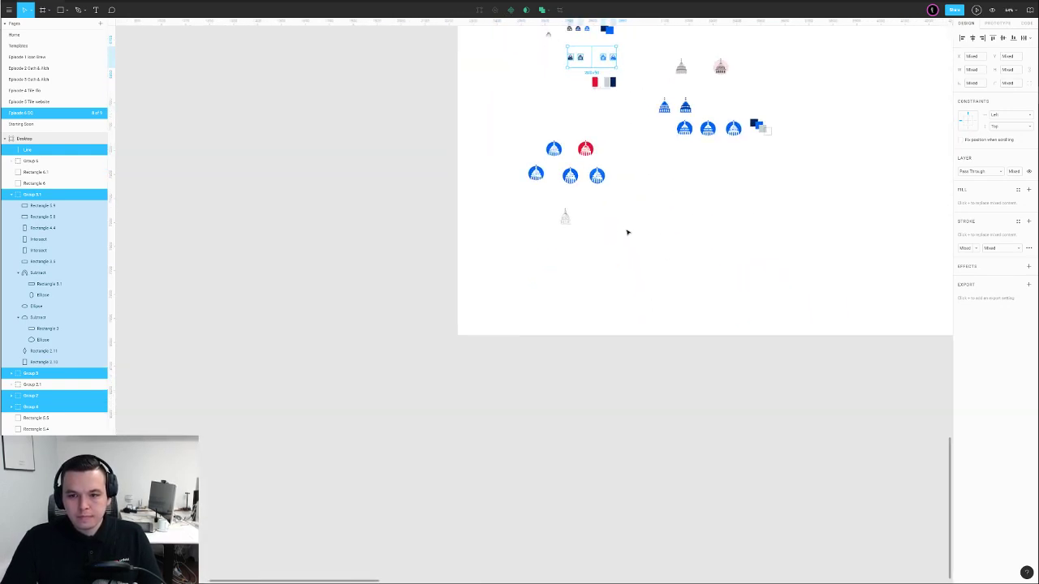
scroll(619, 225, up, 8)
click(616, 225)
key(ctrl+v)
mouse_move(492, 304)
mouse_down()
mouse_move(564, 247)
mouse_move(569, 227)
mouse_up()
mouse_move(427, 229)
mouse_down()
mouse_move(426, 241)
mouse_move(449, 242)
mouse_up()
drag(500, 156, 473, 253)
Move the lower pink square behind the domes to the left
scroll(473, 252, down, 5)
drag(552, 244, 469, 321)
drag(454, 107, 524, 248)
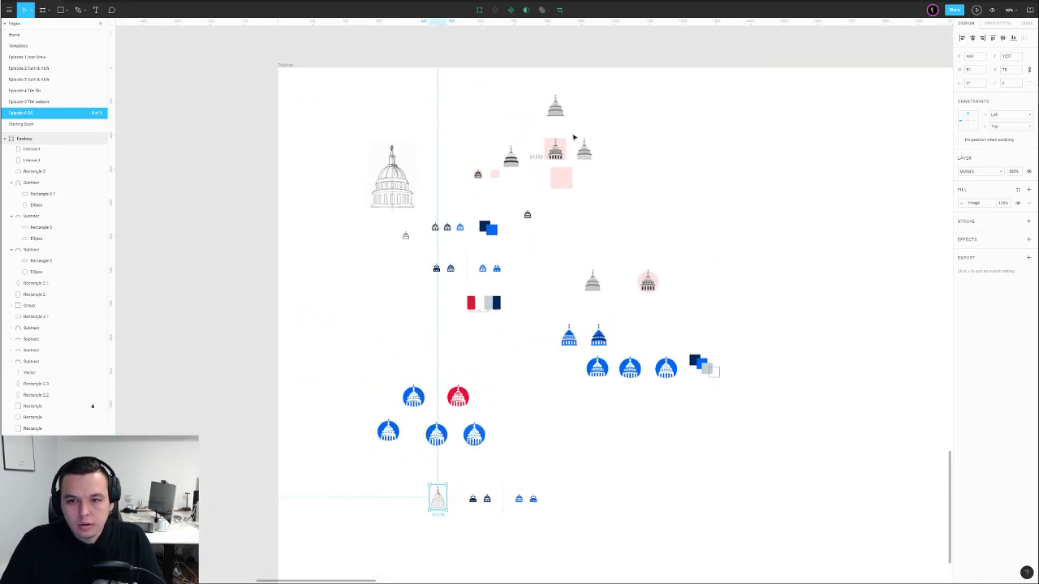
scroll(568, 138, up, 6)
scroll(551, 201, down, 4)
drag(578, 225, 560, 358)
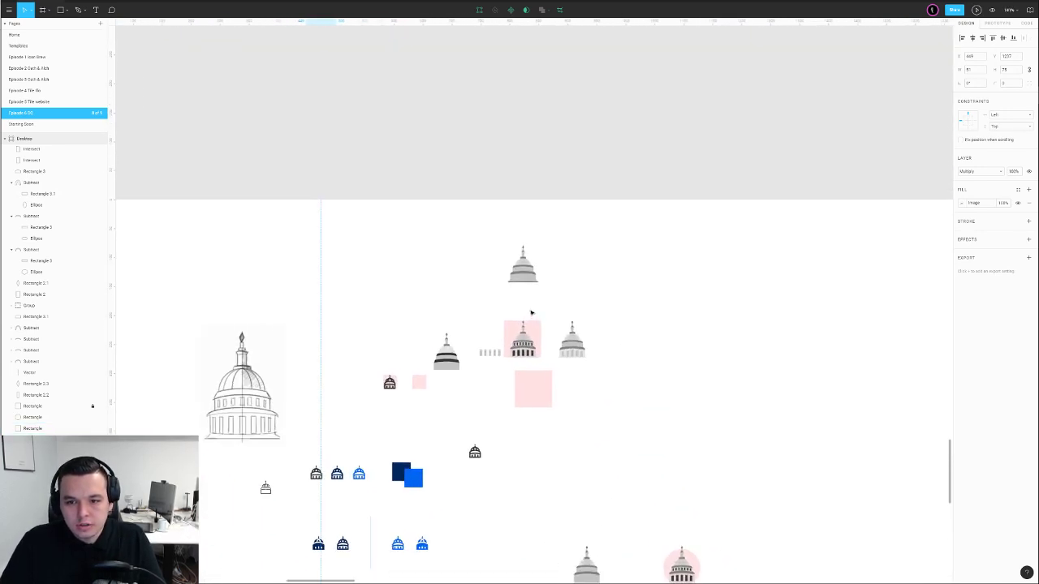
scroll(531, 313, up, 6)
drag(566, 397, 508, 195)
drag(519, 91, 630, 276)
click(522, 322)
drag(522, 323, 484, 327)
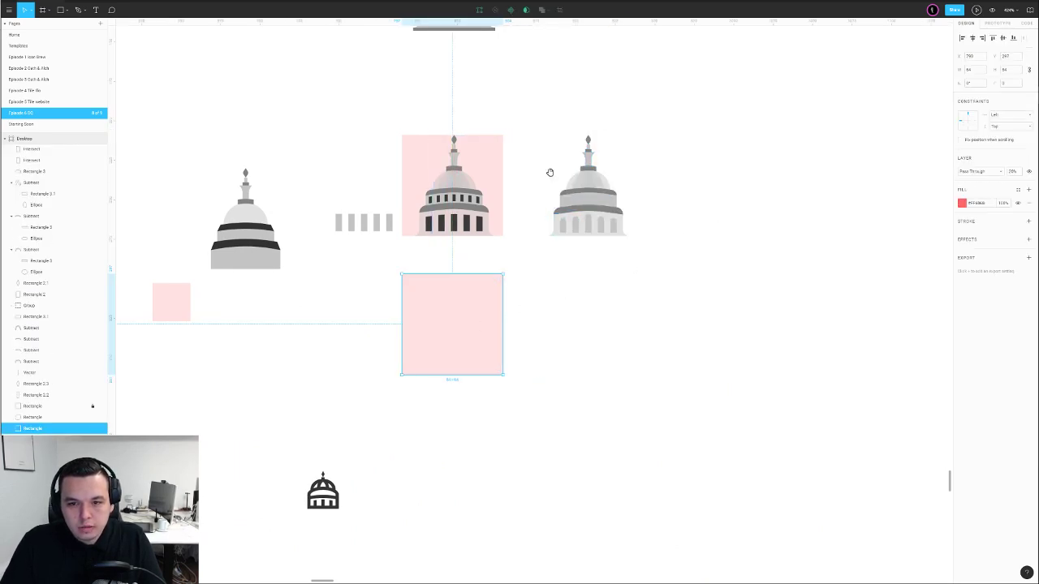
scroll(512, 274, up, 4)
scroll(520, 384, down, 5)
Place a duplicate of the rightmost lower blue badge beside the small domes
drag(519, 385, 511, 219)
scroll(512, 218, down, 6)
scroll(475, 212, left, 2)
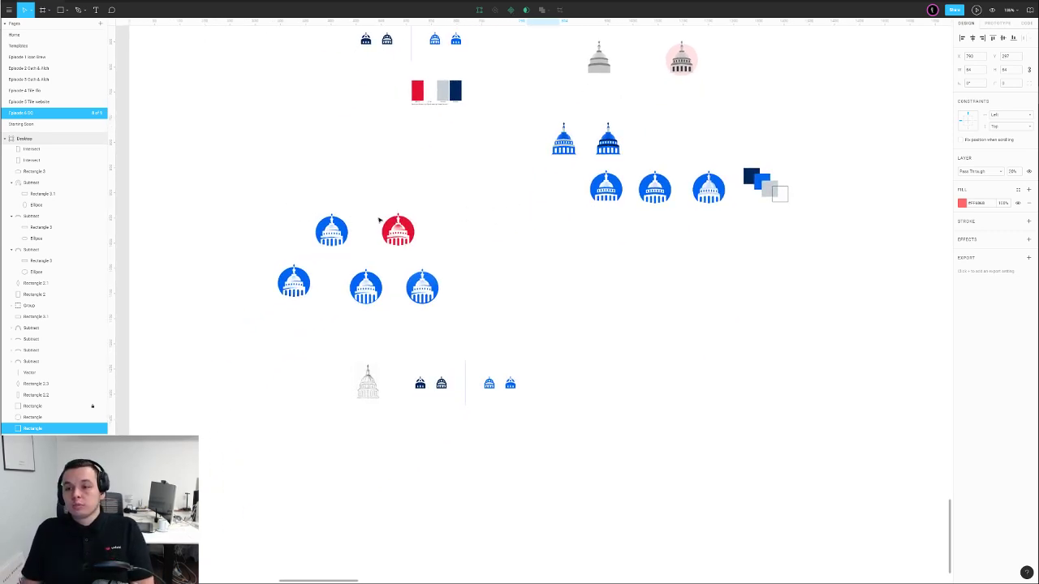
click(422, 288)
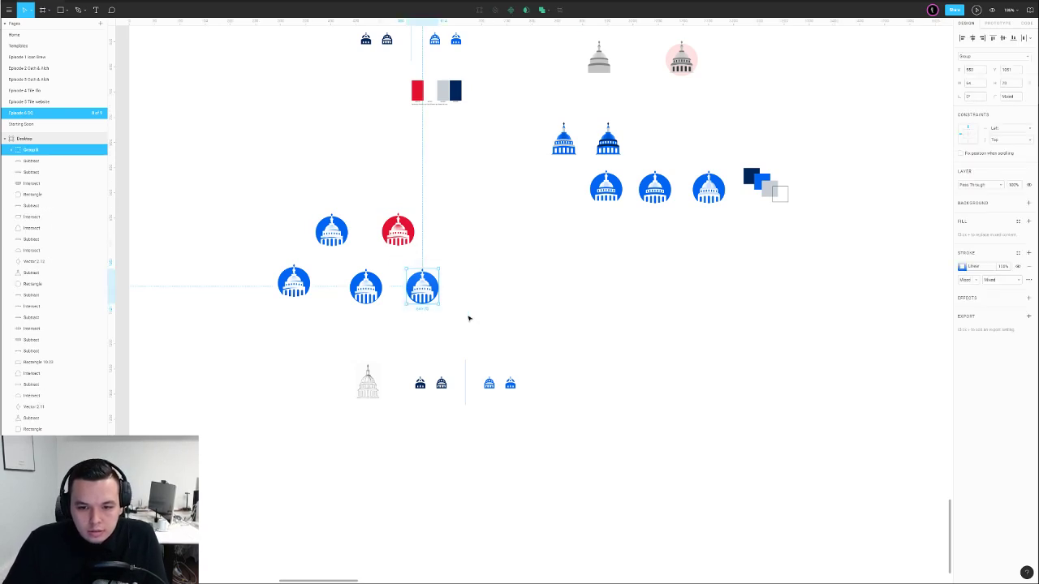
drag(417, 297, 592, 389)
drag(611, 443, 567, 331)
click(548, 362)
scroll(567, 331, down, 1)
scroll(567, 331, down, 4)
drag(486, 350, 532, 347)
Add a Social Media Dribbble Shot frame and position it below the Desktop board
key(f)
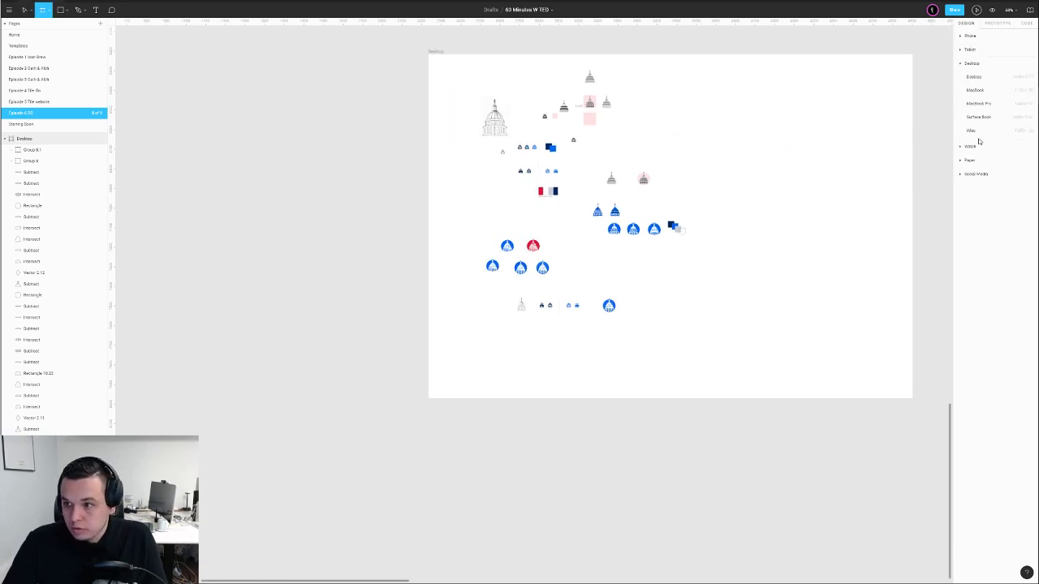
click(961, 175)
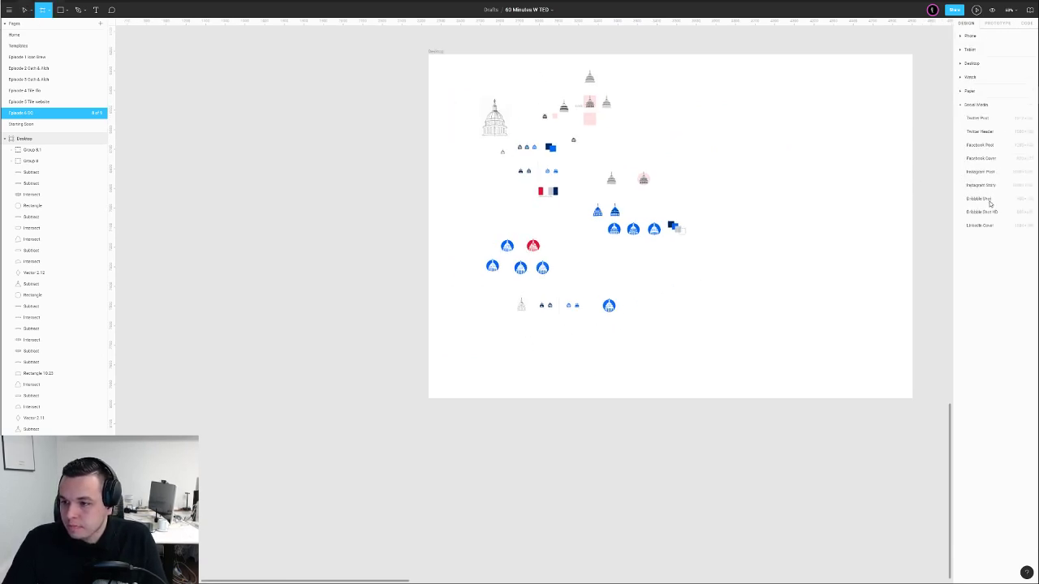
click(989, 202)
scroll(851, 297, right, 3)
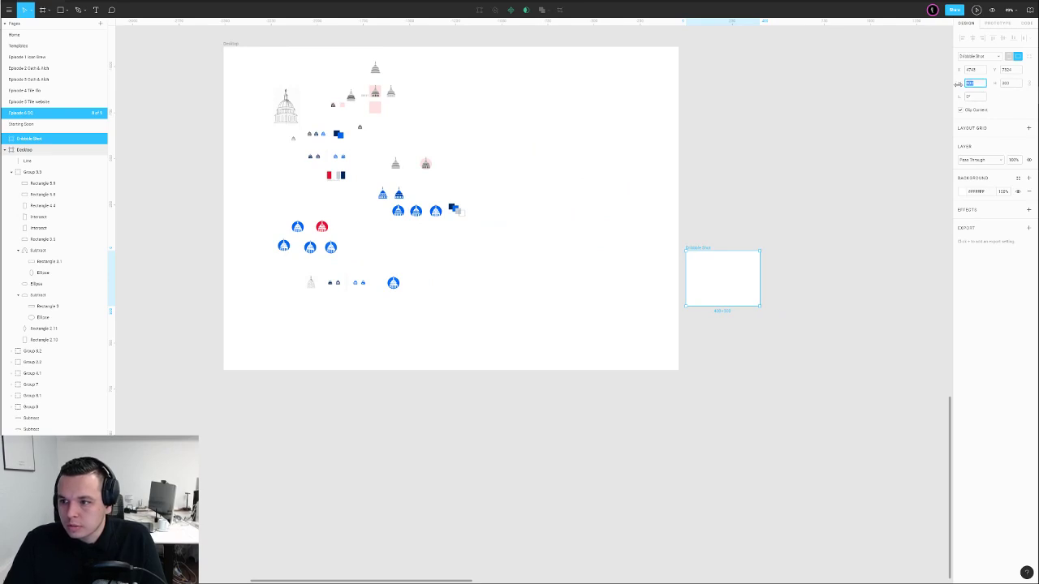
click(849, 174)
click(706, 247)
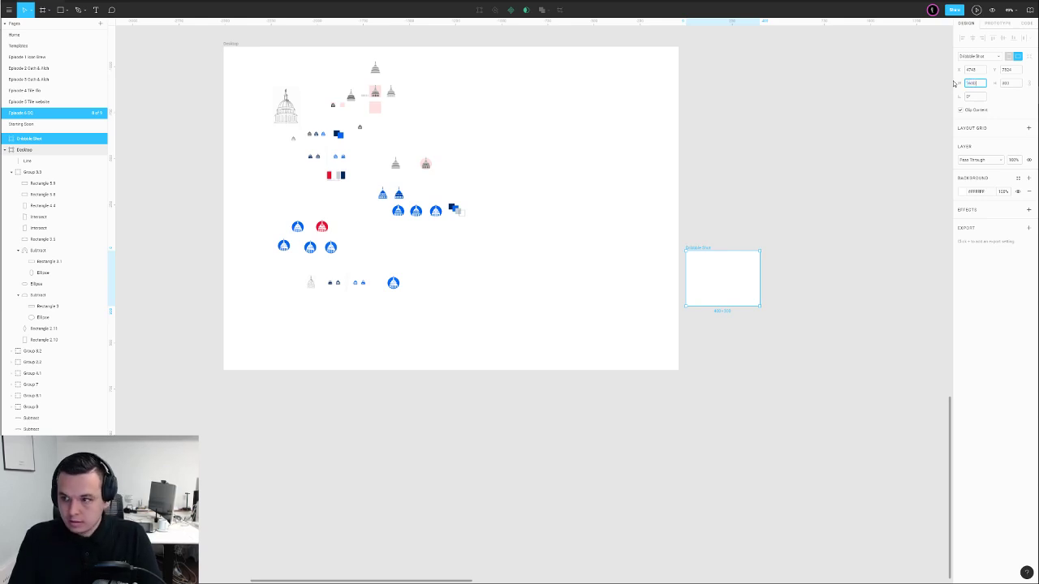
key(Tab)
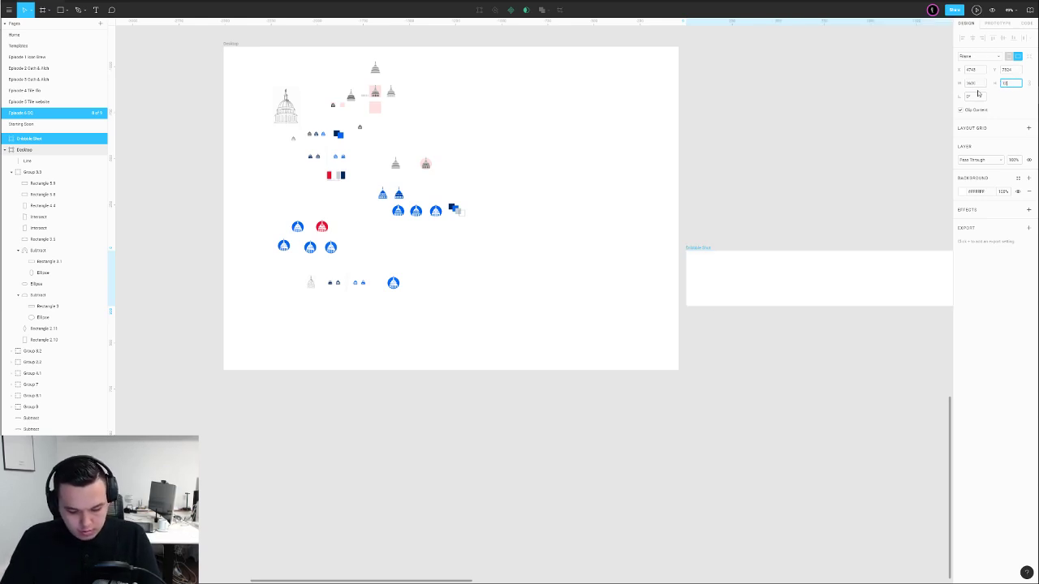
key(Return)
click(772, 181)
scroll(772, 181, down, 5)
drag(772, 181, 600, 246)
click(628, 197)
scroll(628, 197, up, 5)
Paste the blue badge group into the Dribbble Shot frame and enlarge it
click(585, 114)
key(ctrl+c)
click(489, 248)
key(ctrl+v)
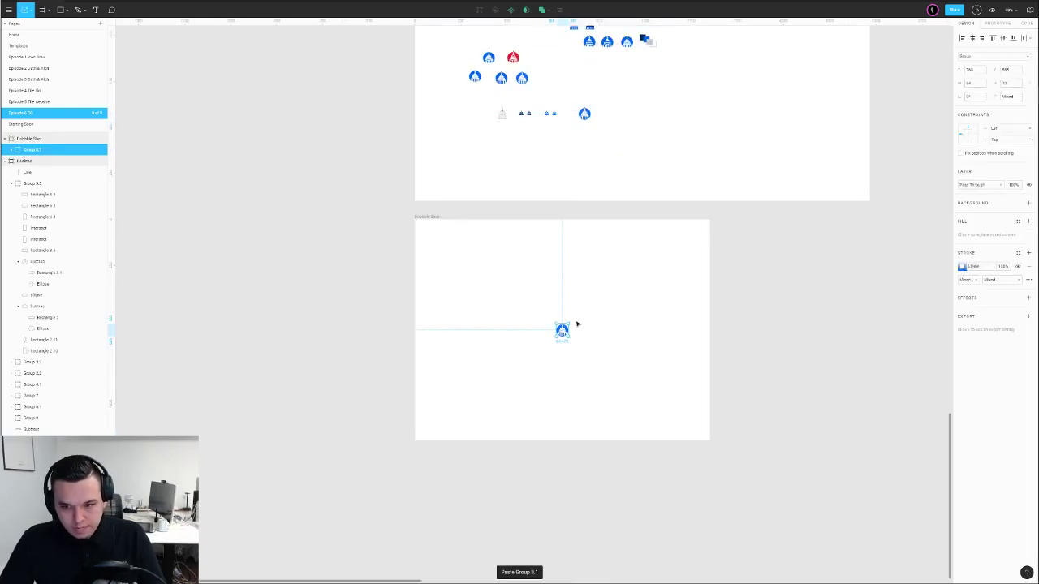
drag(570, 328, 633, 315)
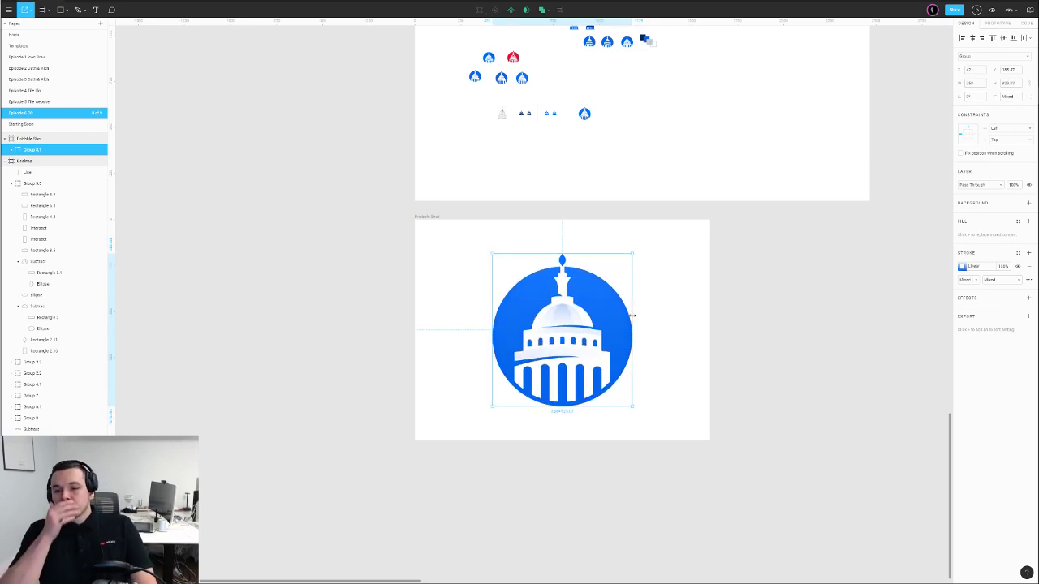
click(647, 294)
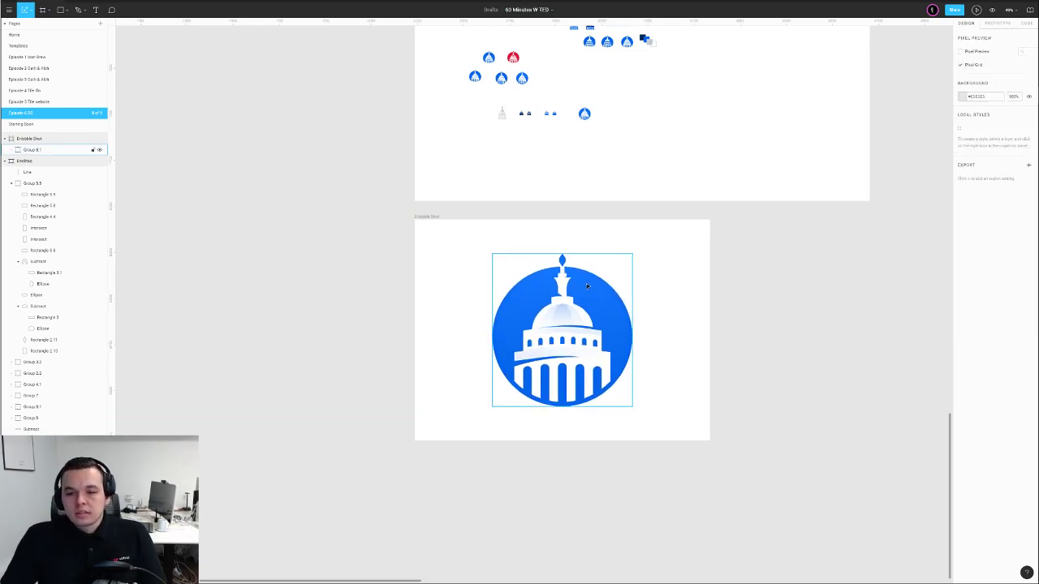
Nudge the badge's band shape points slightly upward
scroll(527, 368, up, 5)
scroll(528, 368, up, 2)
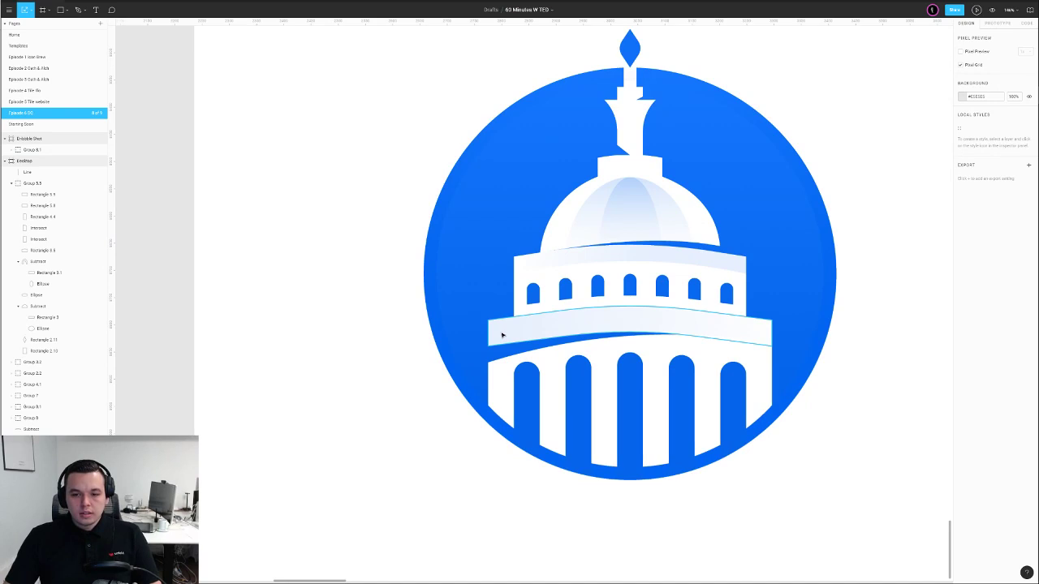
double_click(497, 366)
double_click(501, 369)
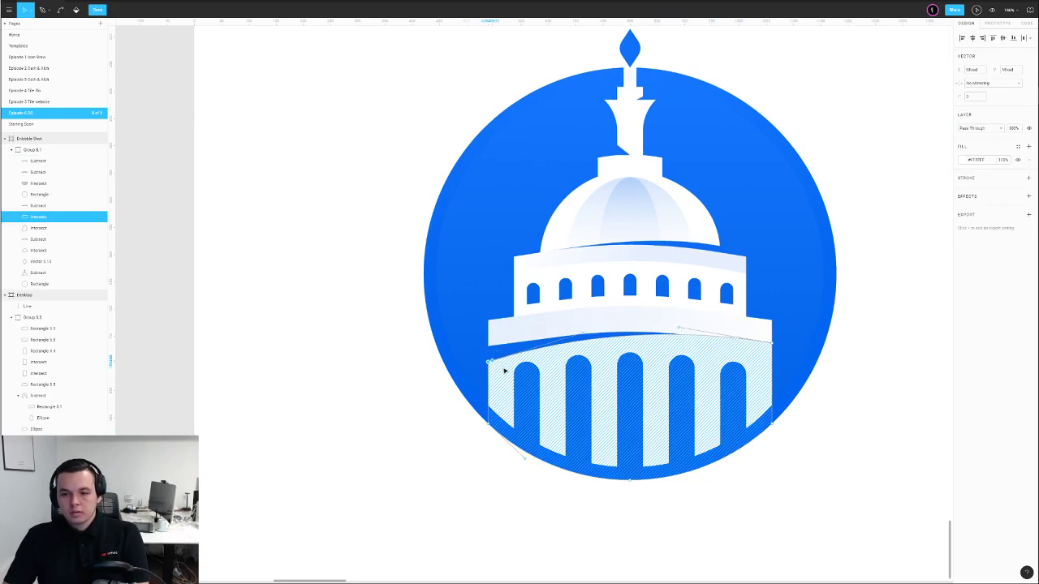
key(Up)
key(Up)
key(Escape)
key(Escape)
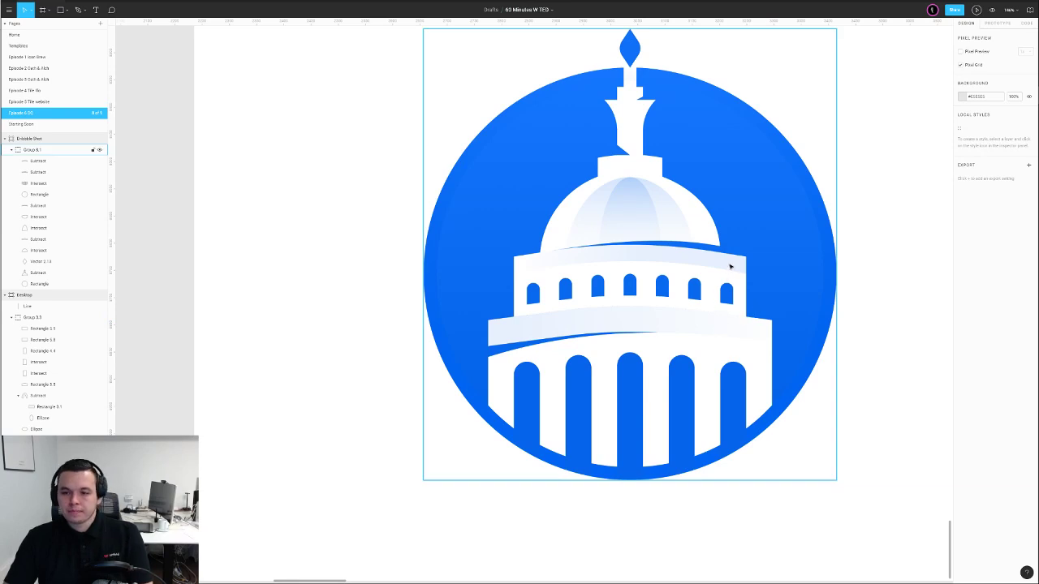
scroll(730, 266, down, 5)
Duplicate the Dribbble Shot frame to the right
click(590, 245)
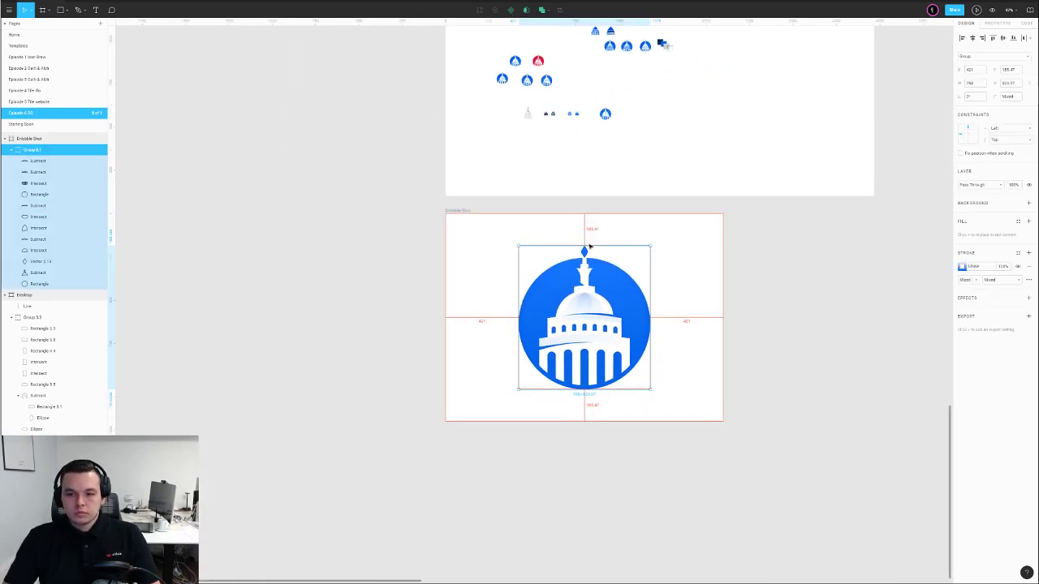
click(675, 248)
scroll(681, 252, down, 5)
scroll(505, 254, right, 3)
drag(504, 254, 693, 287)
click(727, 239)
Undo the badge resize and copy the small Capitol icon below the badge
scroll(668, 291, up, 5)
click(666, 297)
key(ctrl+z)
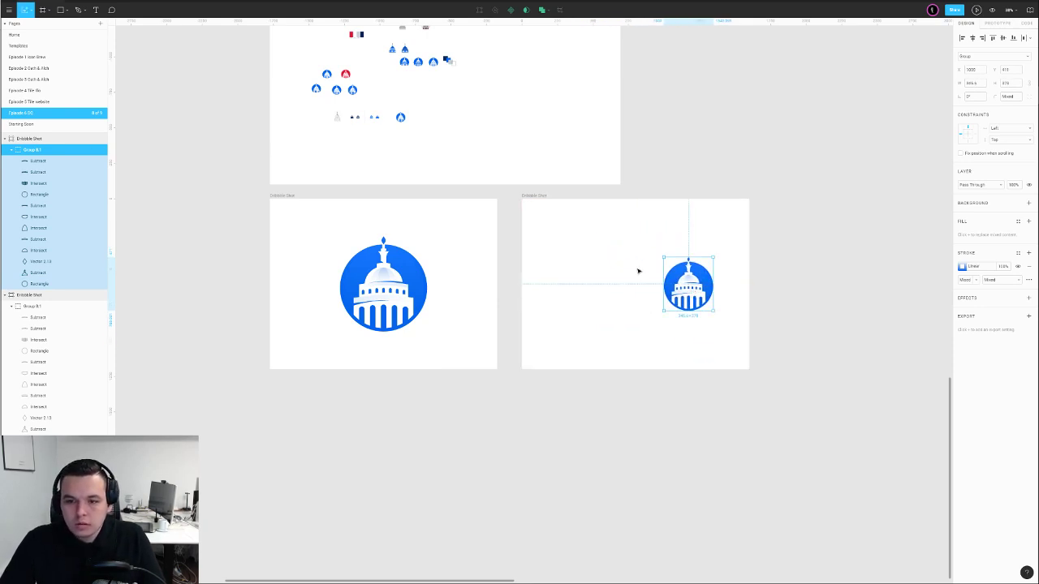
scroll(458, 142, left, 2)
scroll(458, 142, up, 1)
drag(446, 141, 492, 397)
click(756, 355)
scroll(758, 355, up, 2)
At 100% zoom, nudge the large badge upward in the copied frame
key(ctrl+0)
drag(495, 263, 689, 371)
key(shift+Up)
key(shift+Up)
key(shift+Up)
key(shift+Up)
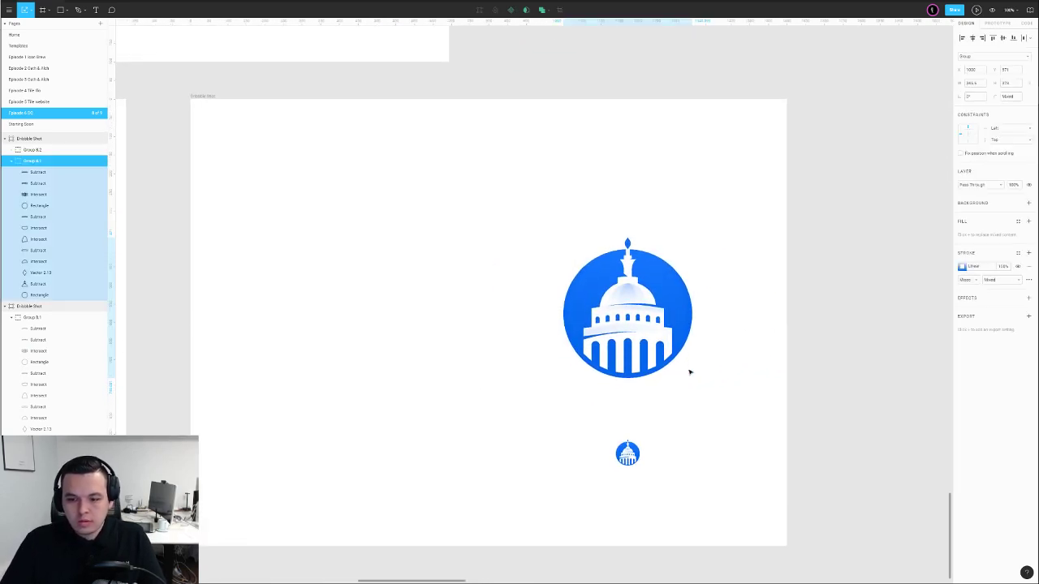
drag(587, 364, 667, 363)
scroll(666, 361, down, 3)
drag(339, 177, 579, 336)
scroll(609, 359, up, 5)
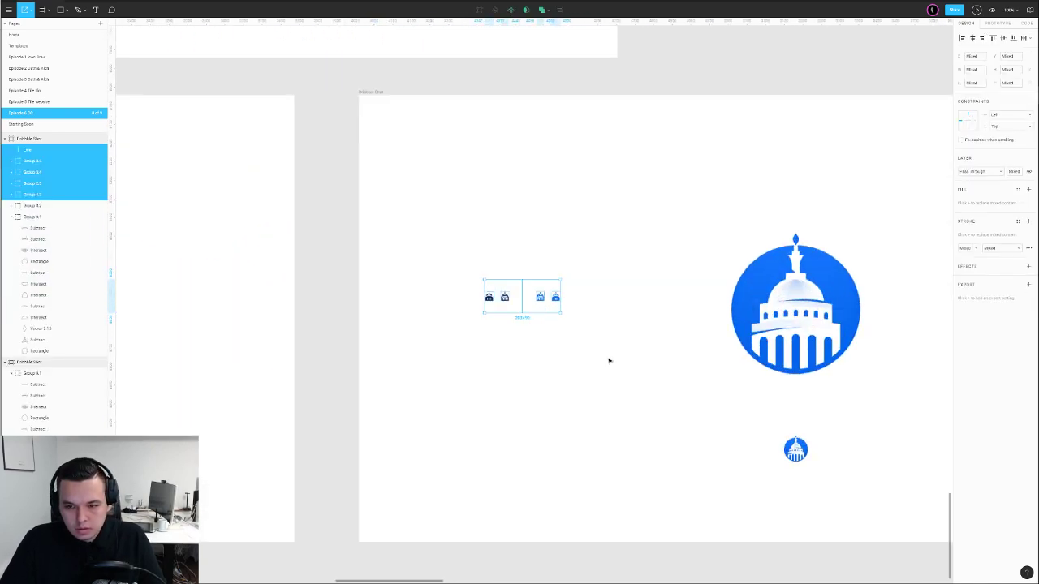
click(548, 347)
Draw a white card rectangle with a drop shadow of blur 40
key(r)
drag(440, 235, 640, 416)
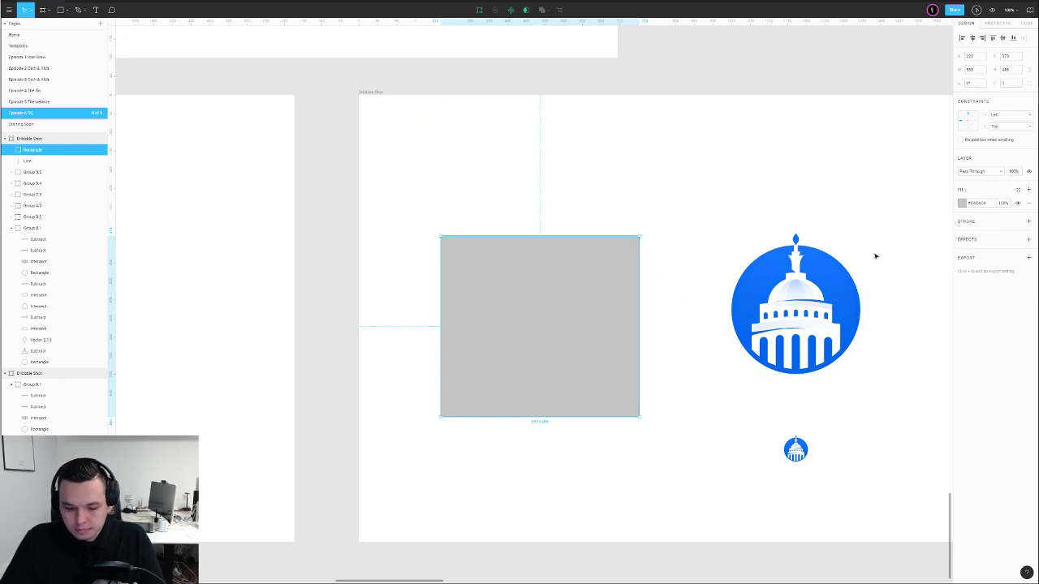
key(i)
click(842, 181)
click(1028, 240)
click(963, 255)
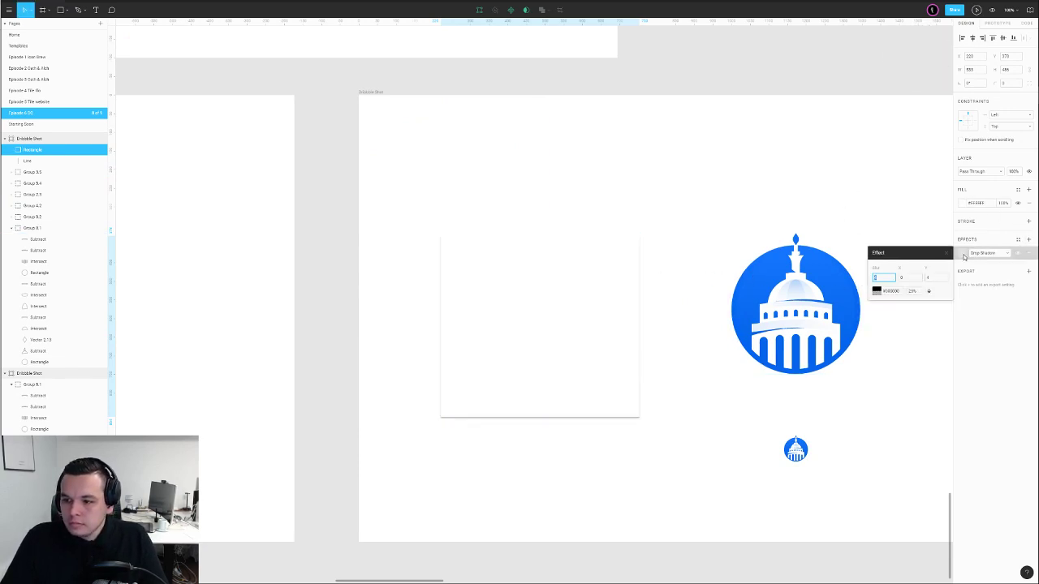
text(40)
key(Return)
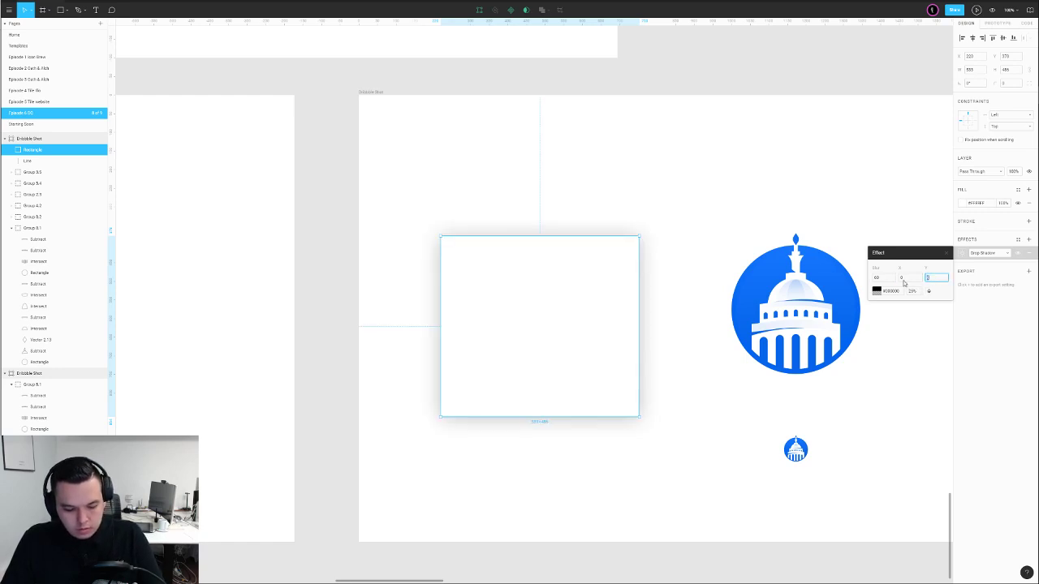
key(Return)
click(674, 244)
Lower the card's drop shadow opacity to 5%
click(596, 292)
click(956, 259)
click(962, 254)
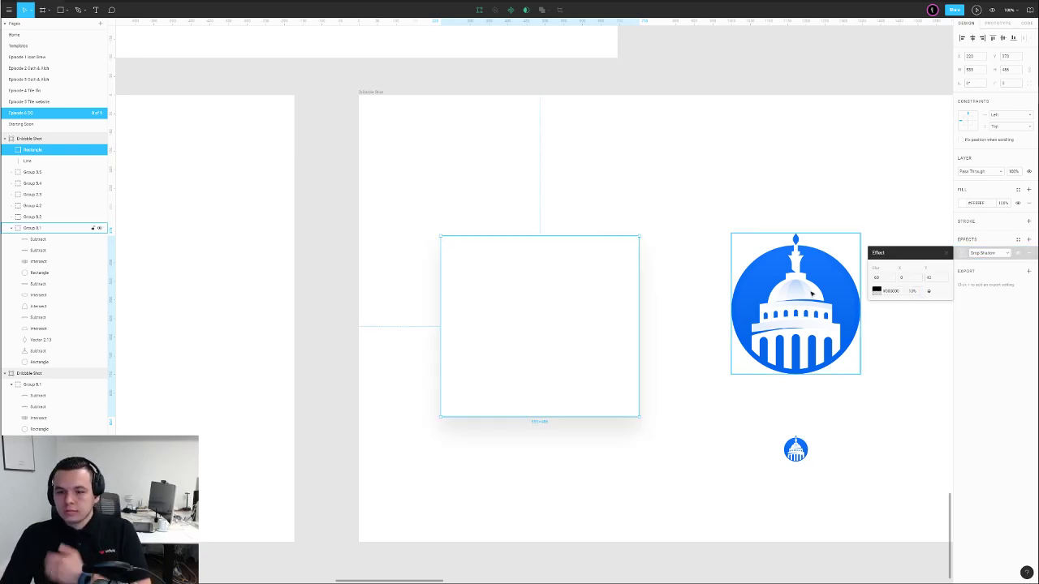
click(717, 241)
click(589, 302)
click(965, 258)
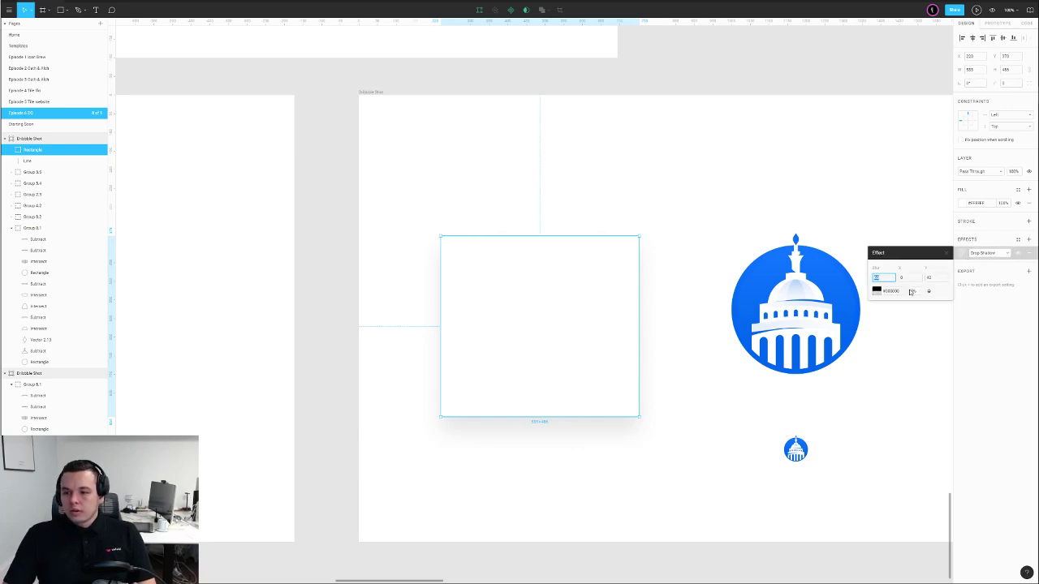
text(5)
key(Return)
click(651, 186)
Send the white card behind the other layers
click(554, 301)
key(ctrl+[)
key(ctrl+[)
key(ctrl+[)
key(ctrl+[)
key(ctrl+[)
key(ctrl+[)
key(ctrl+[)
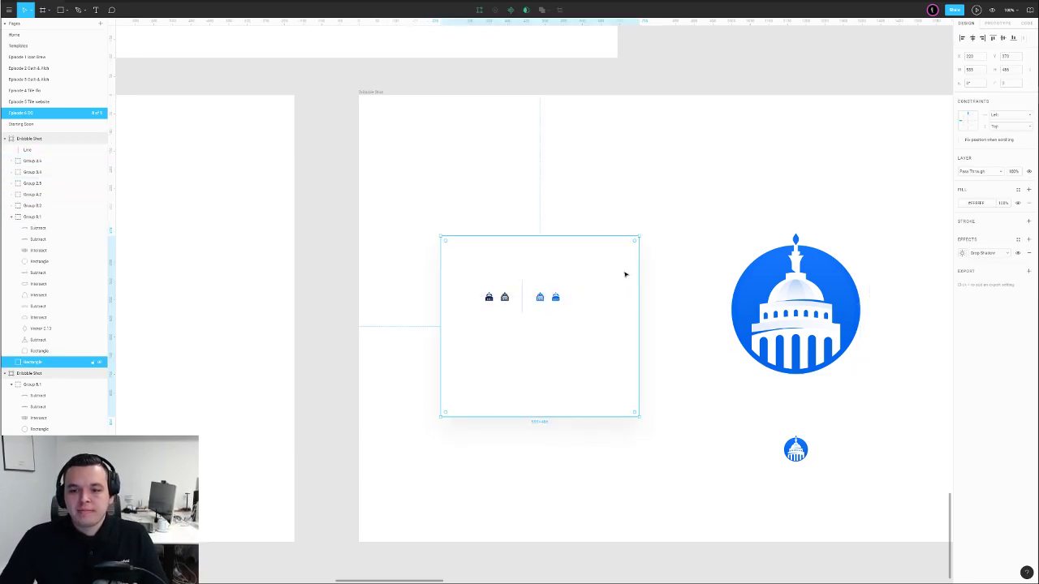
key(Escape)
drag(452, 181, 545, 148)
Stretch the card to about 614 tall and centre it in the frame
click(577, 271)
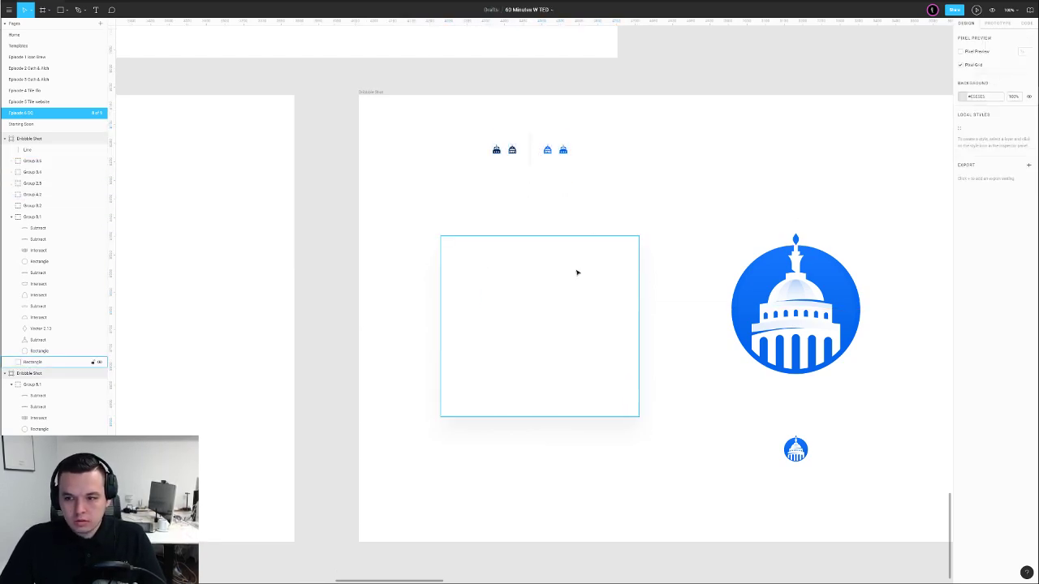
click(973, 37)
drag(684, 416, 688, 499)
click(1004, 39)
click(870, 162)
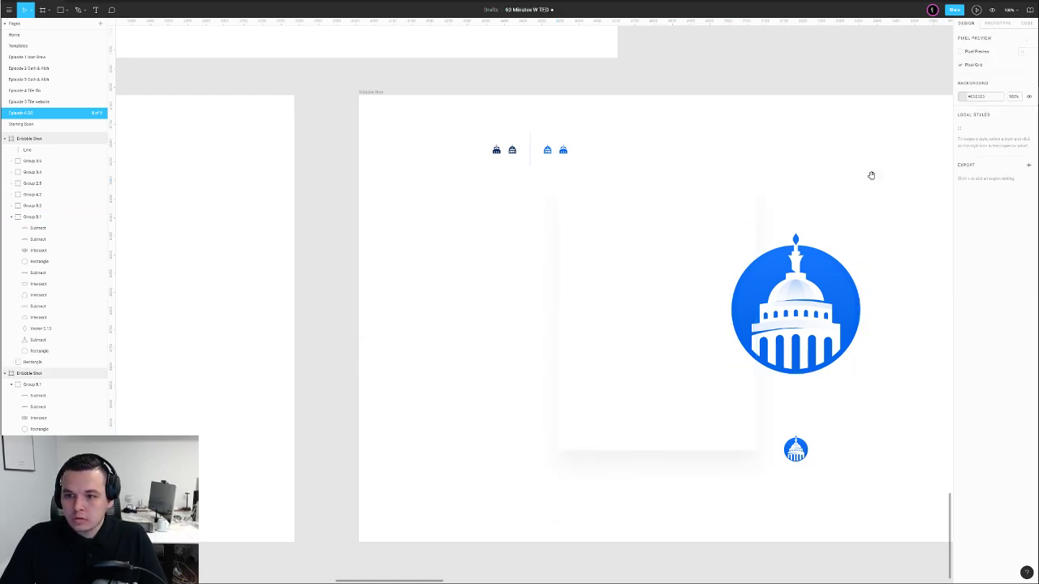
drag(870, 162, 771, 131)
Centre the large Capitol badge horizontally over the card
click(690, 245)
shift+click(567, 255)
click(964, 38)
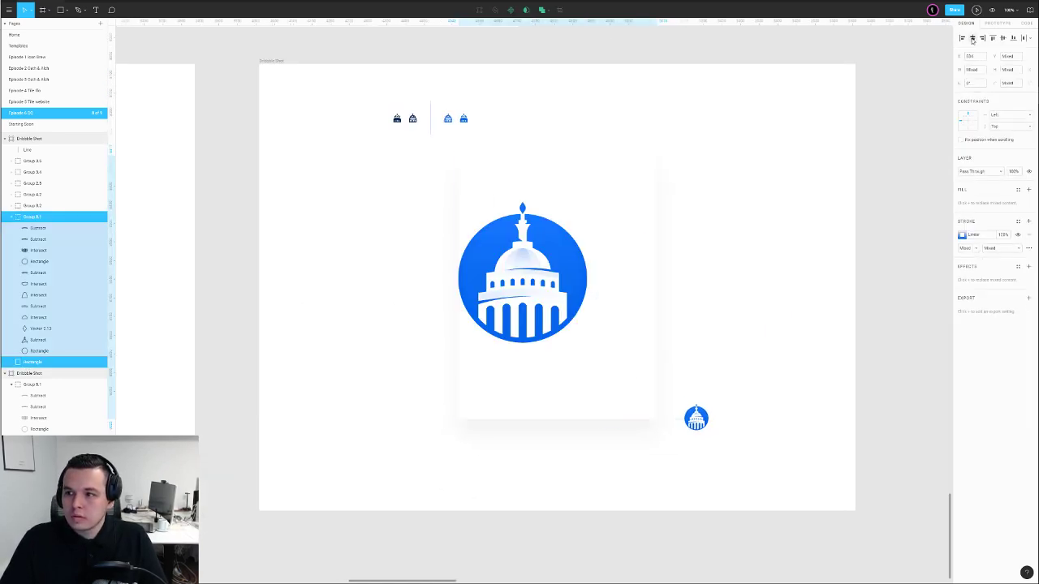
click(972, 38)
Tuck the small badge into the card's lower-right corner
click(854, 160)
drag(696, 422, 634, 399)
click(686, 392)
Move the small icons and divider line up into the top frame
scroll(682, 380, down, 5)
drag(626, 228, 544, 271)
click(593, 239)
drag(556, 258, 528, 160)
click(496, 281)
click(512, 228)
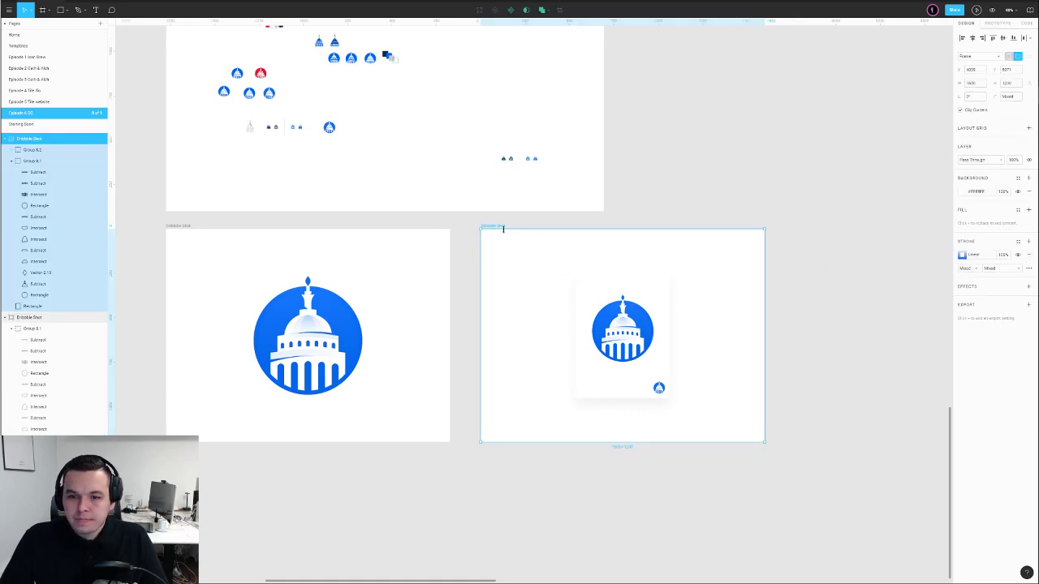
Add a full-frame rectangle in the badge's blue behind the card
click(527, 241)
key(r)
mouse_move(480, 228)
mouse_down()
mouse_move(763, 417)
mouse_move(764, 443)
mouse_up()
key(i)
click(308, 281)
key(ctrl+alt+bracketleft)
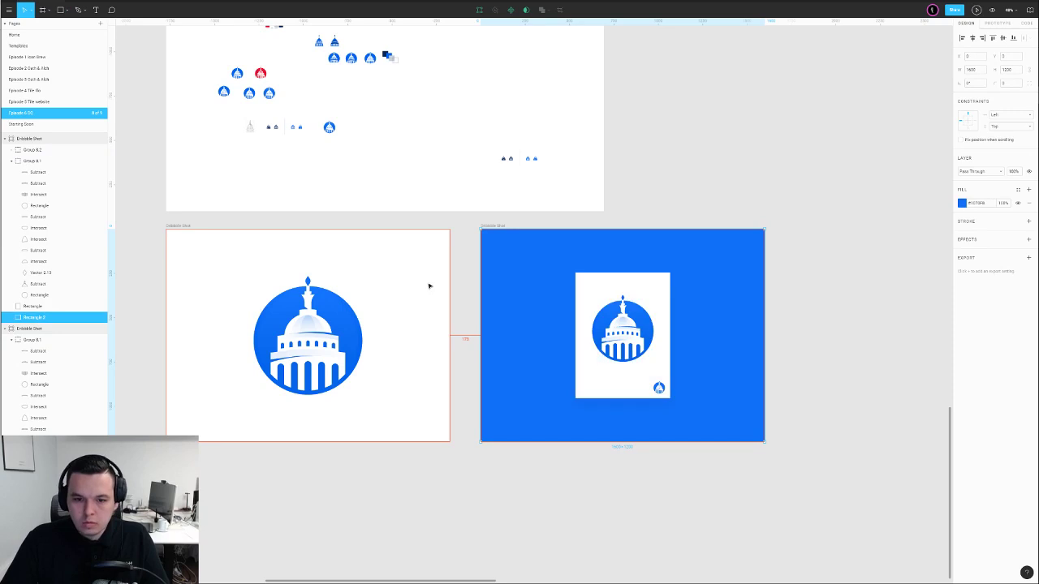
click(672, 186)
Raise the card's top 10px, widen both sides, and re-centre it horizontally
click(657, 279)
double_click(657, 279)
key(shift+Left)
key(shift+Left)
key(shift+Right)
key(shift+Right)
key(shift+Up)
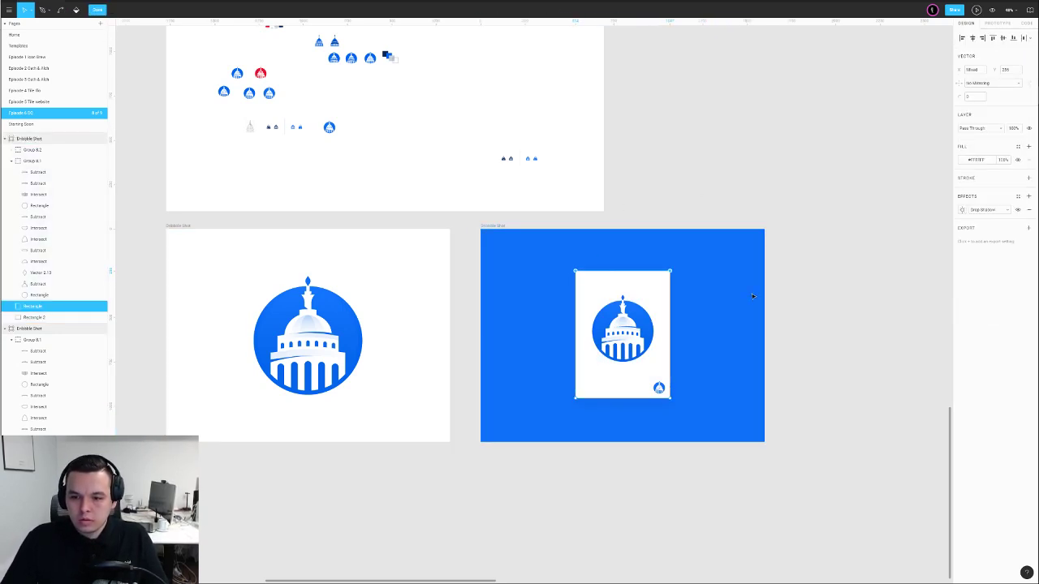
drag(538, 344, 726, 425)
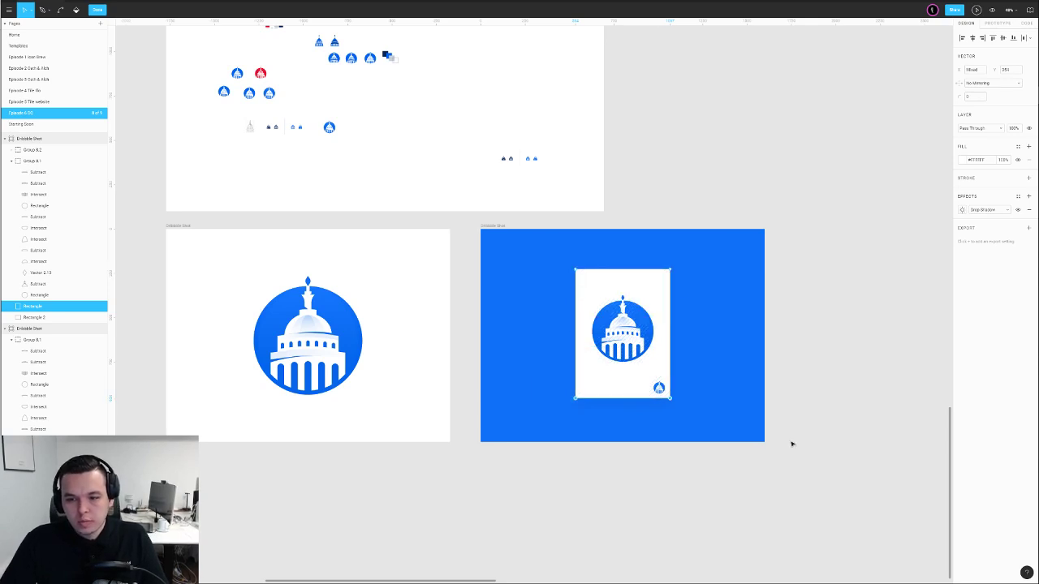
key(shift+Left)
key(shift+Left)
key(shift+Left)
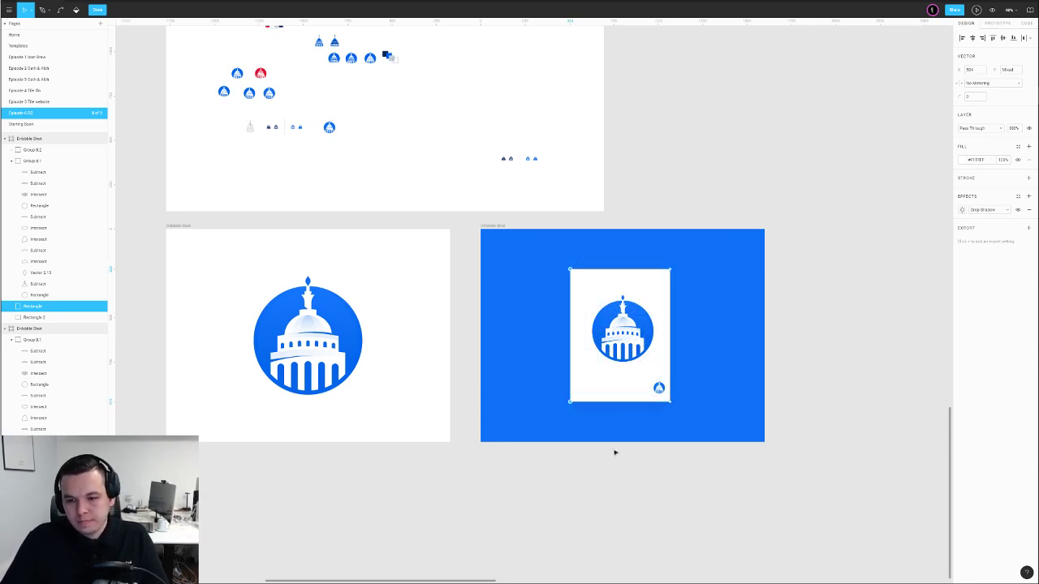
drag(634, 221, 721, 441)
key(shift+Right)
key(shift+Right)
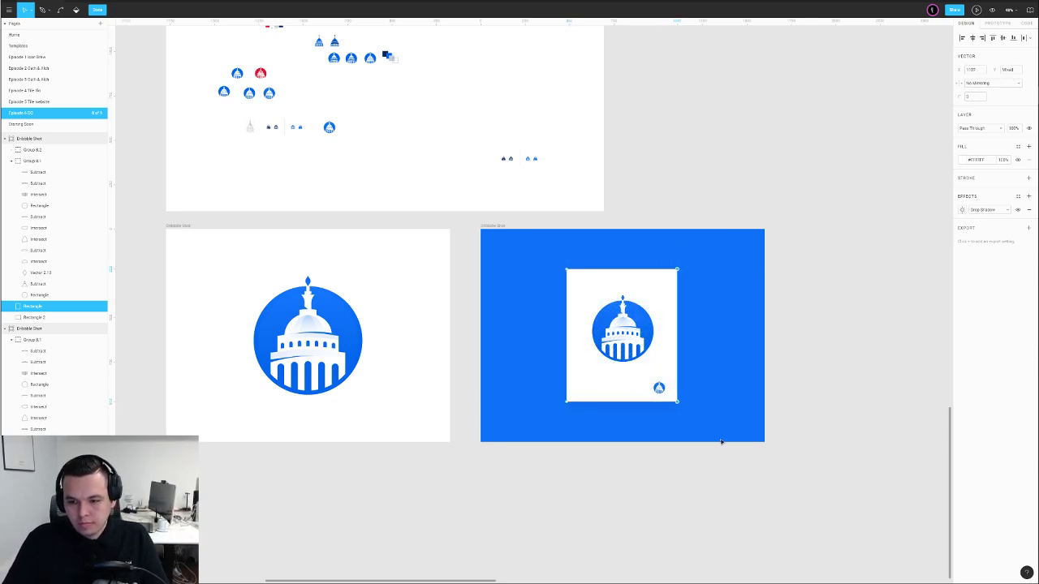
key(Escape)
click(972, 38)
click(917, 130)
Scale the Capitol badge to about 433 wide and centre it on the card
scroll(678, 362, up, 5)
click(536, 230)
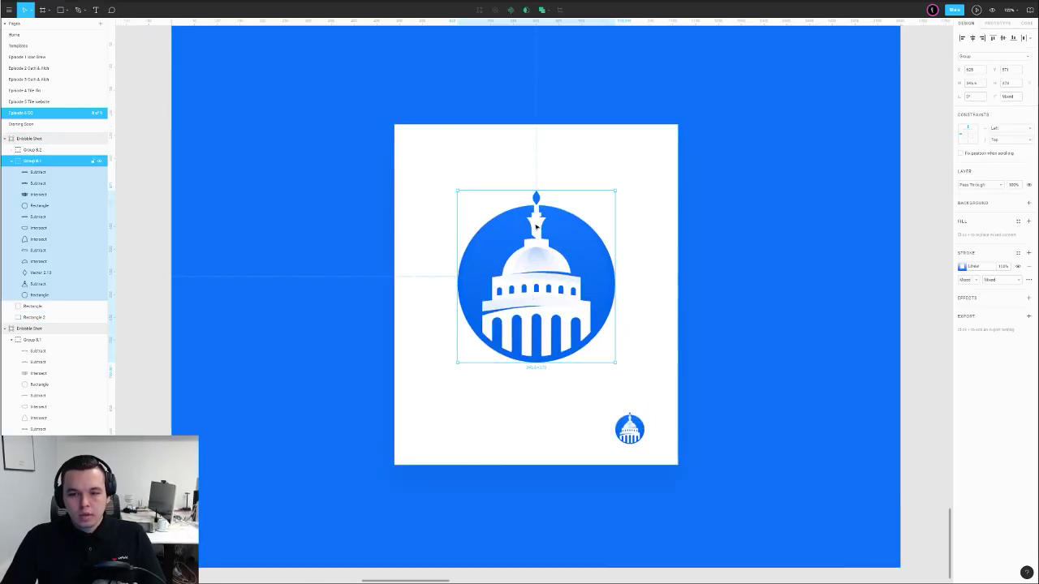
key(k)
drag(553, 192, 555, 168)
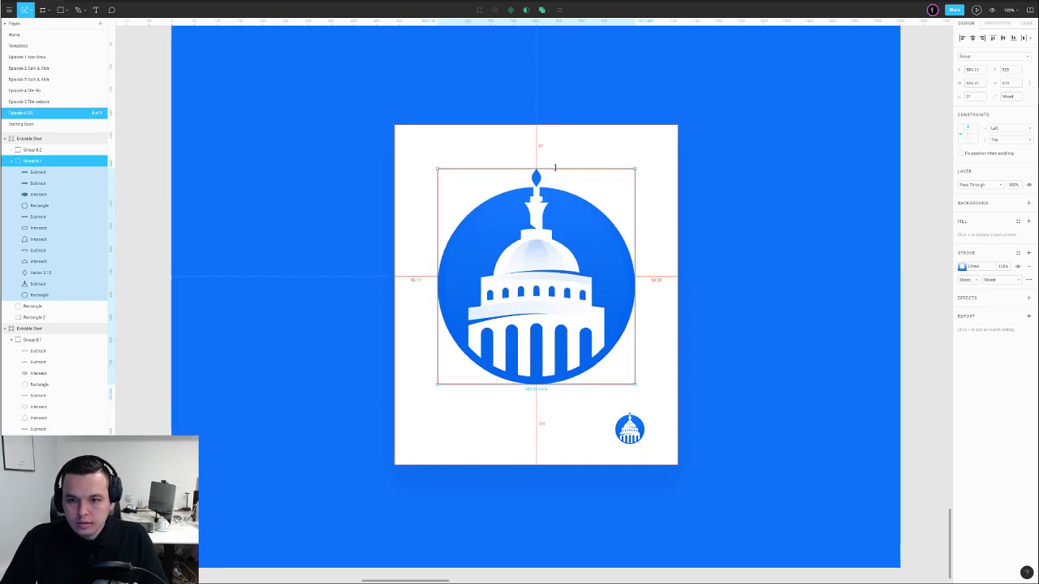
click(973, 38)
click(1003, 38)
click(921, 190)
Move the small badge to the blue area's lower-right and delete its two circles
scroll(893, 189, right, 2)
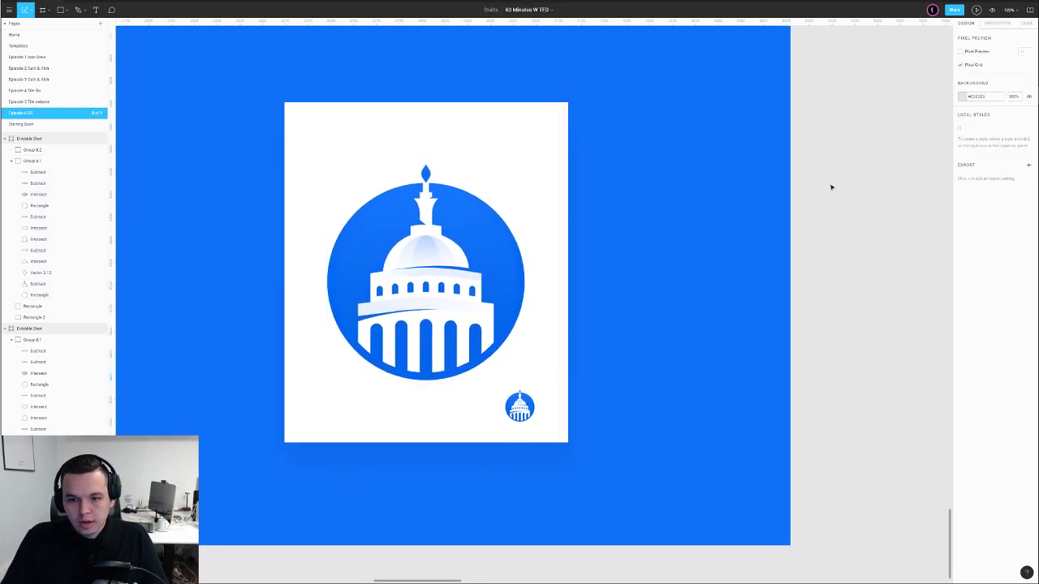
drag(526, 415, 761, 531)
click(832, 498)
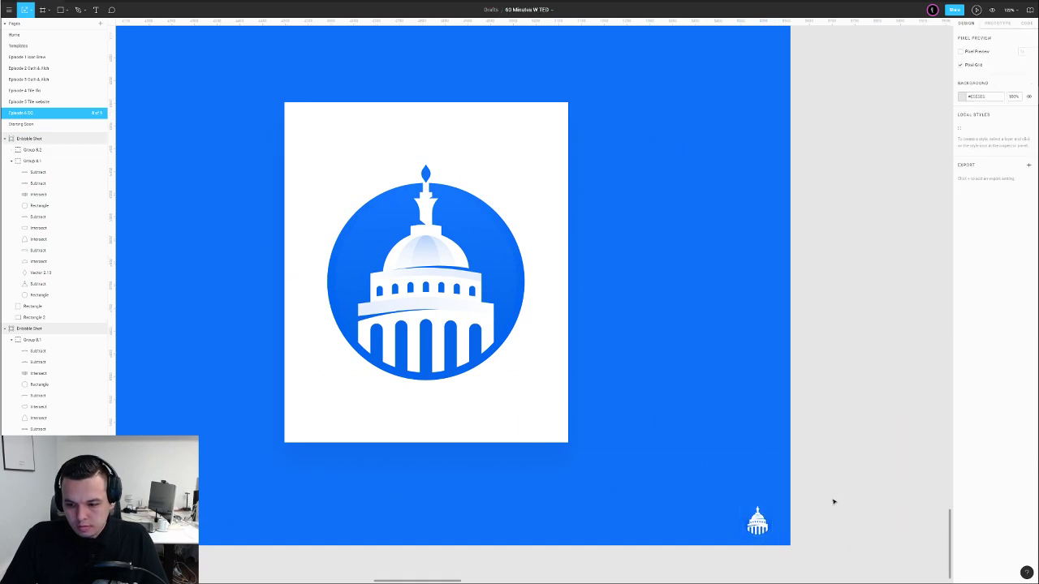
scroll(809, 518, up, 5)
ctrl+click(677, 506)
key(Delete)
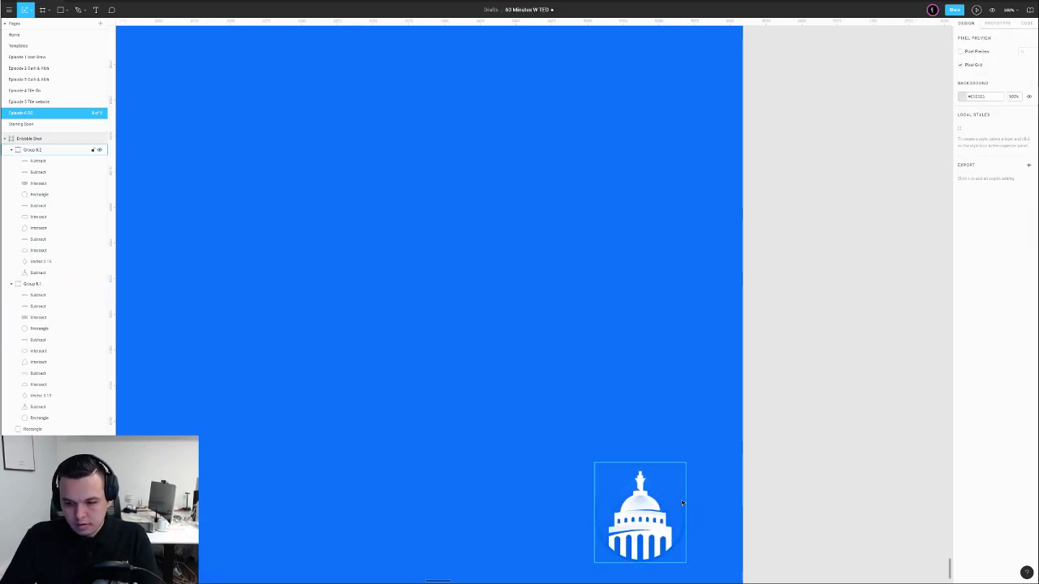
ctrl+click(682, 510)
key(Delete)
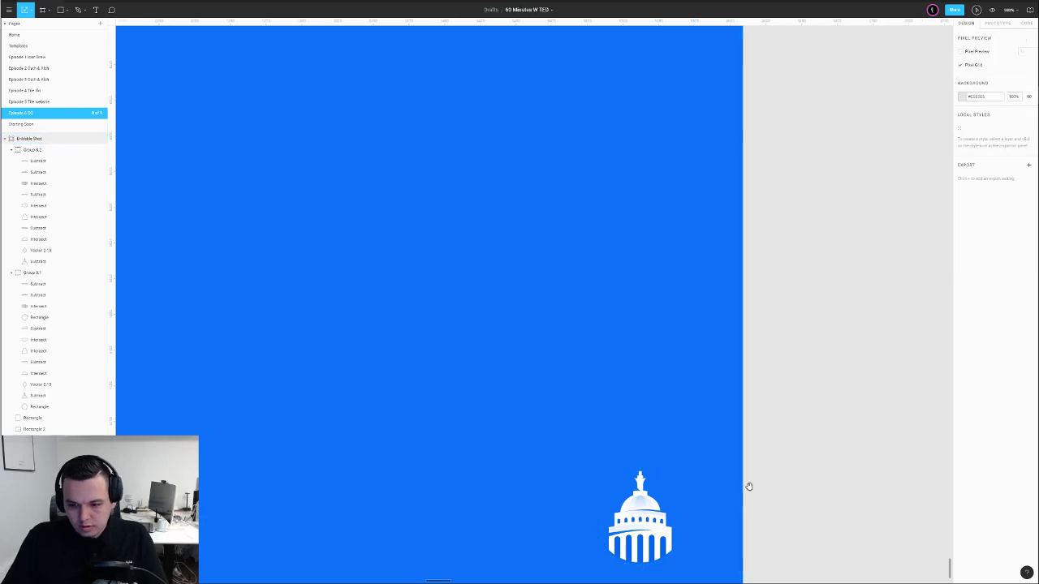
scroll(746, 493, down, 5)
scroll(776, 274, up, 2)
Subtract two small Capitol shapes, then union the windows and band shapes
ctrl+click(684, 309)
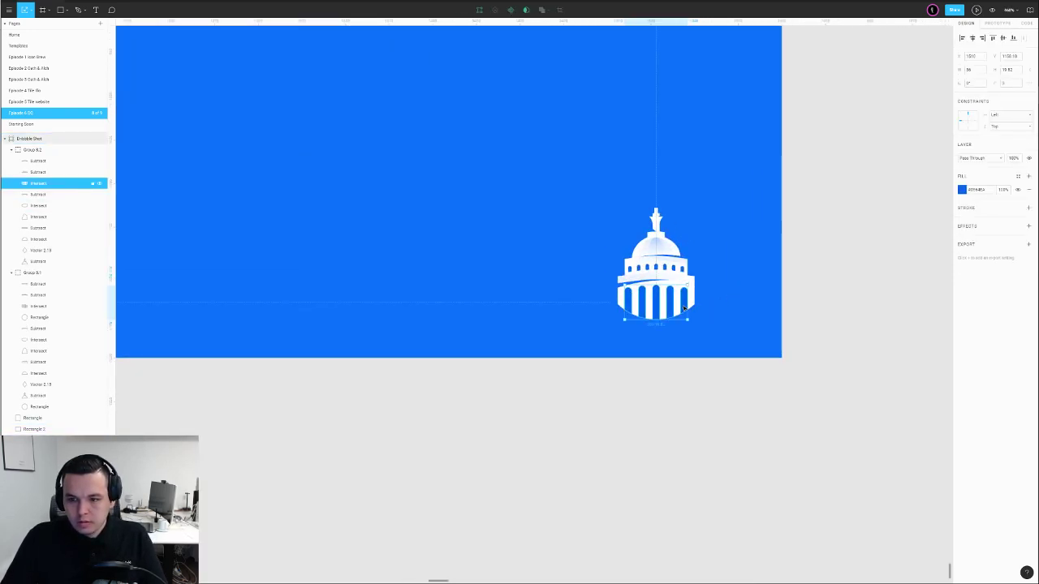
shift+click(694, 294)
click(549, 10)
click(544, 35)
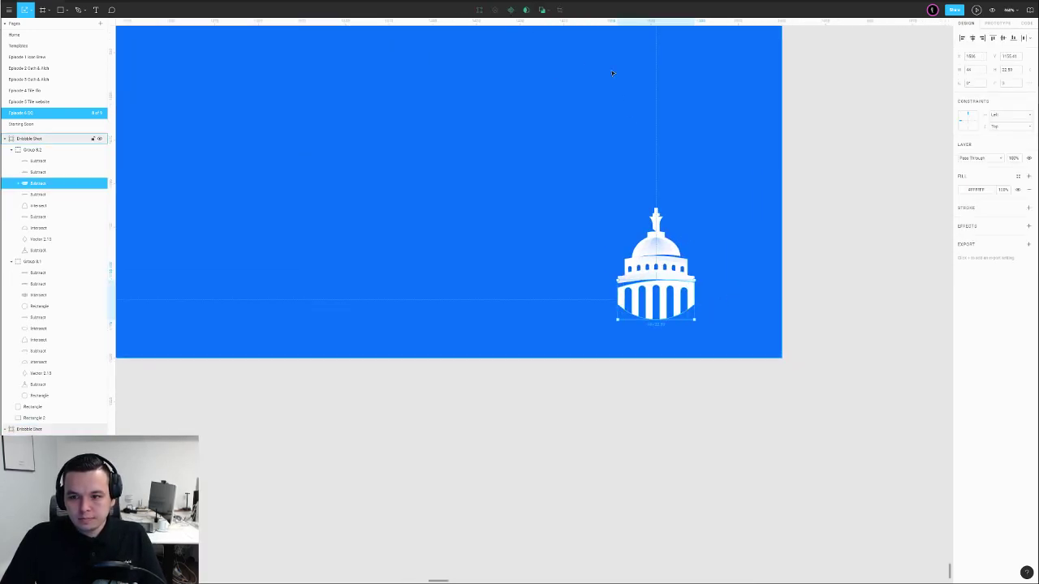
click(825, 219)
scroll(684, 269, up, 5)
ctrl+click(683, 268)
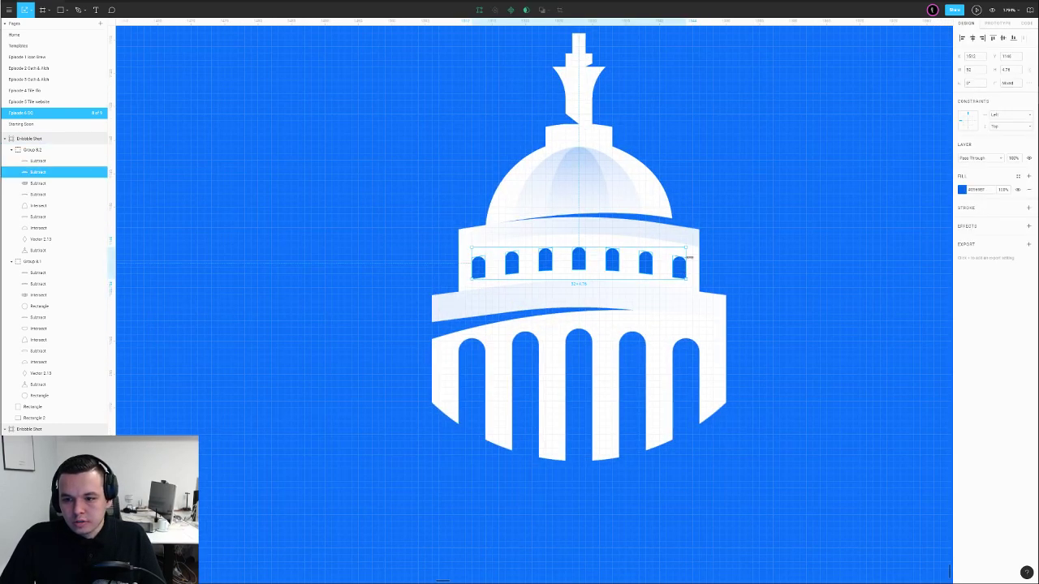
shift+click(697, 262)
click(542, 10)
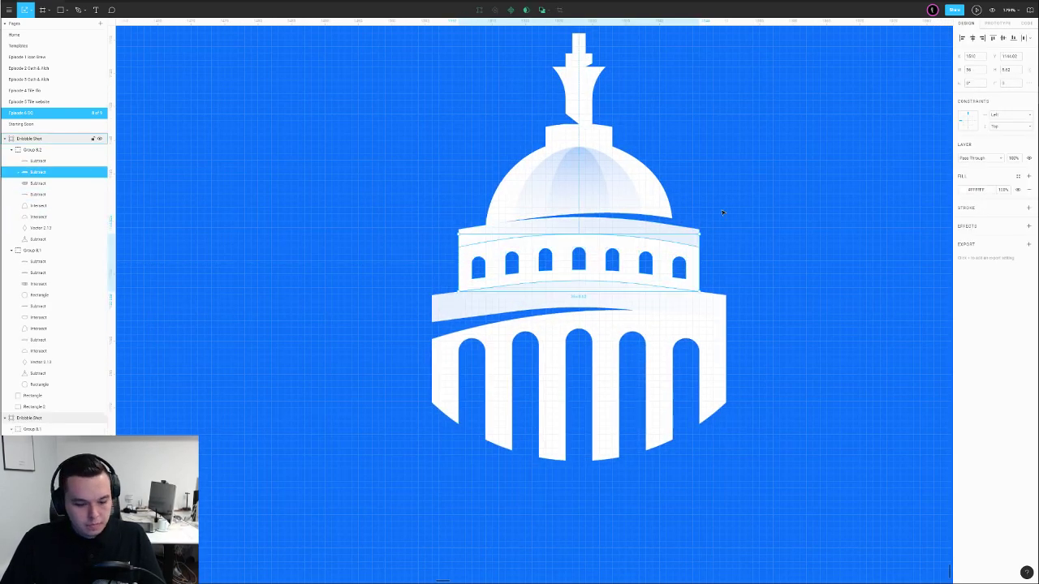
Replace the band's gradient with a solid white fill
click(639, 242)
click(1028, 189)
click(1029, 175)
key(i)
click(663, 252)
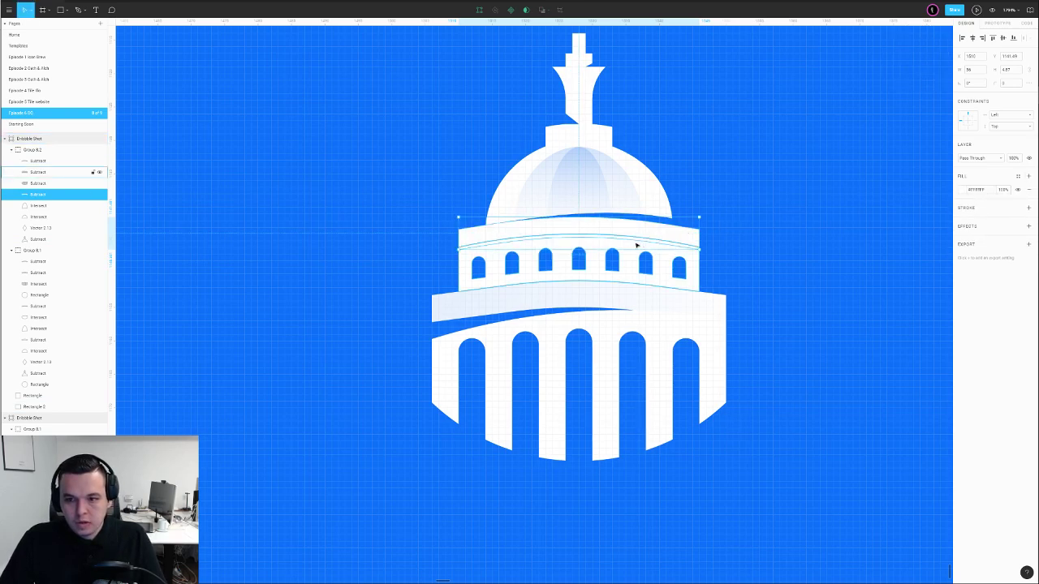
Give the outer dome a background-blue stroke and extend it to 15 high
click(583, 179)
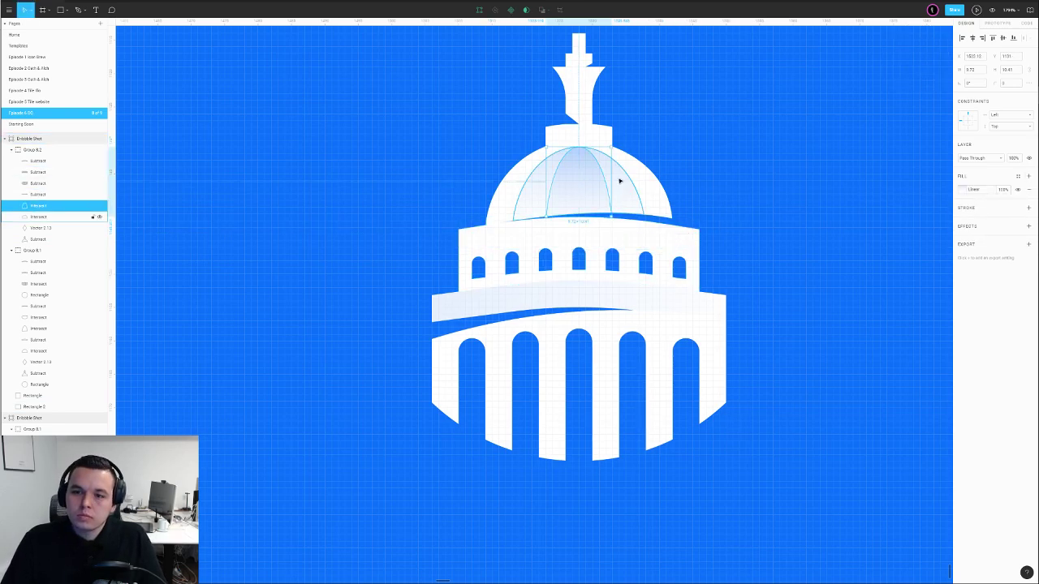
scroll(620, 180, down, 1)
click(621, 179)
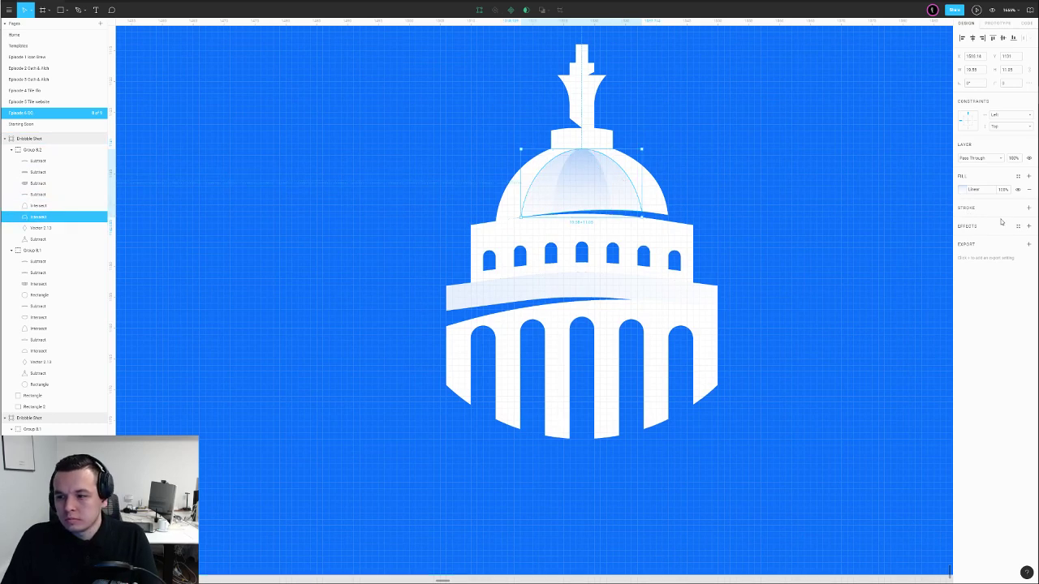
click(1028, 208)
key(Delete)
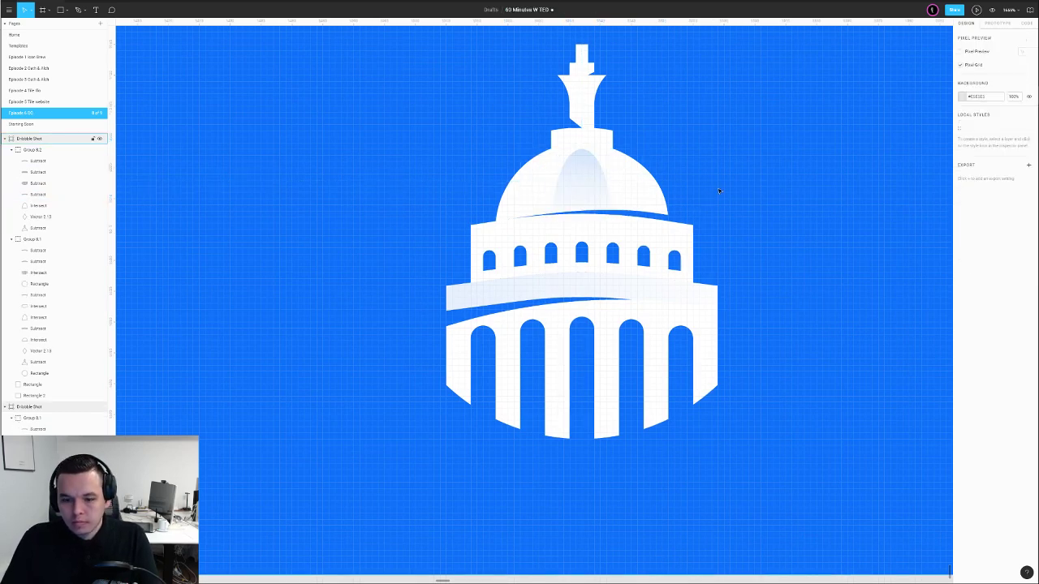
key(ctrl+z)
key(i)
click(687, 188)
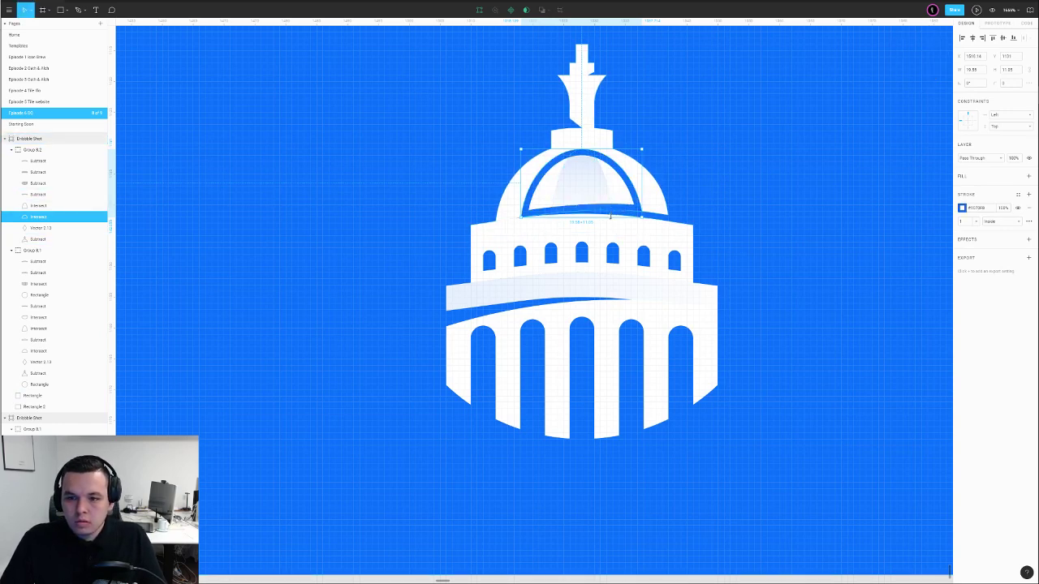
drag(608, 217, 607, 228)
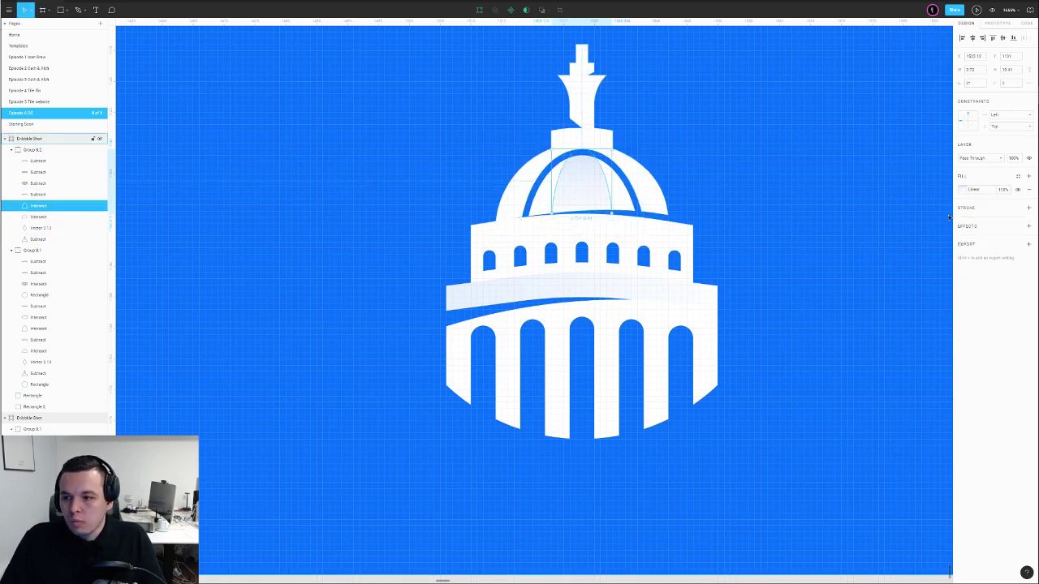
Copy the dome's styling onto the inner dome and extend it to 14 high
right_click(633, 190)
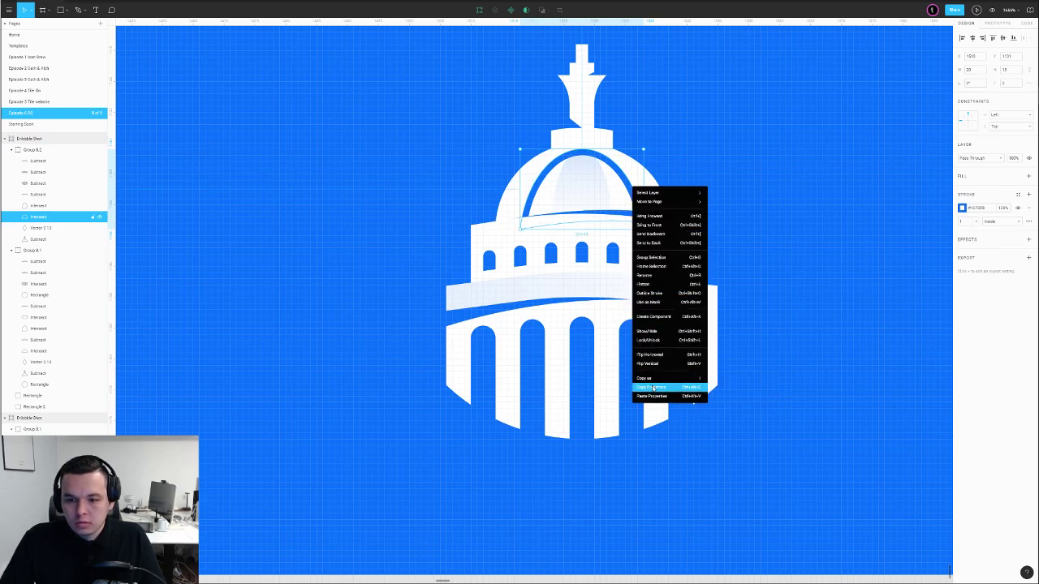
click(649, 395)
key(ctrl+alt+v)
drag(599, 214, 597, 235)
scroll(608, 227, down, 3)
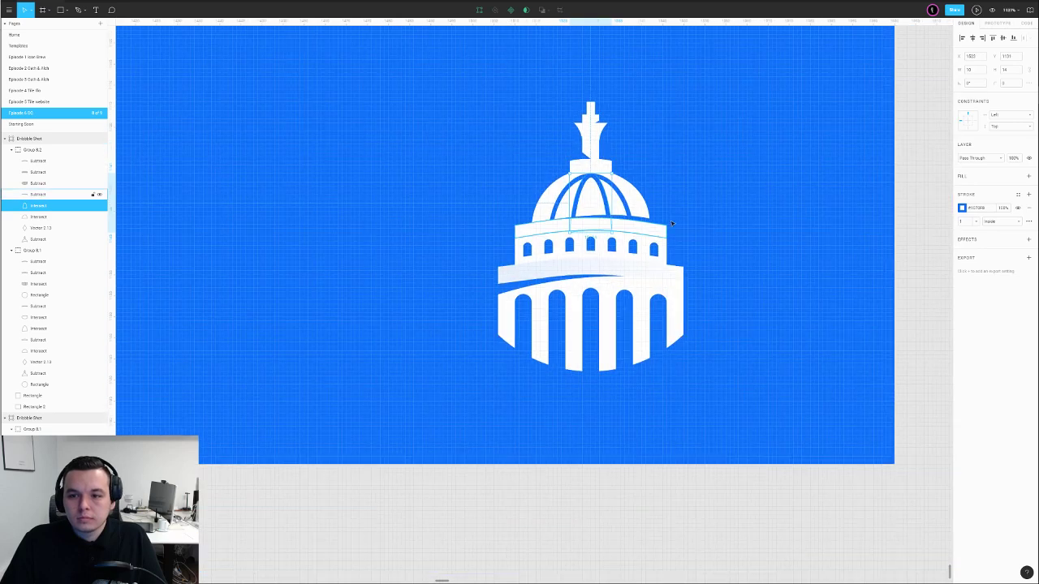
Paste the white band's properties onto the lower dome band, then view at 100%
click(596, 334)
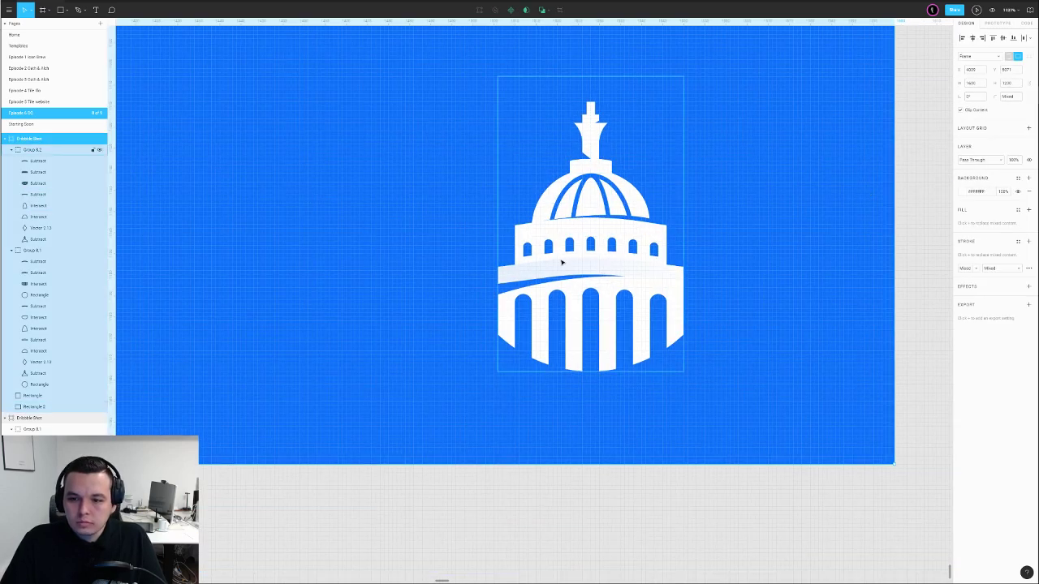
double_click(591, 230)
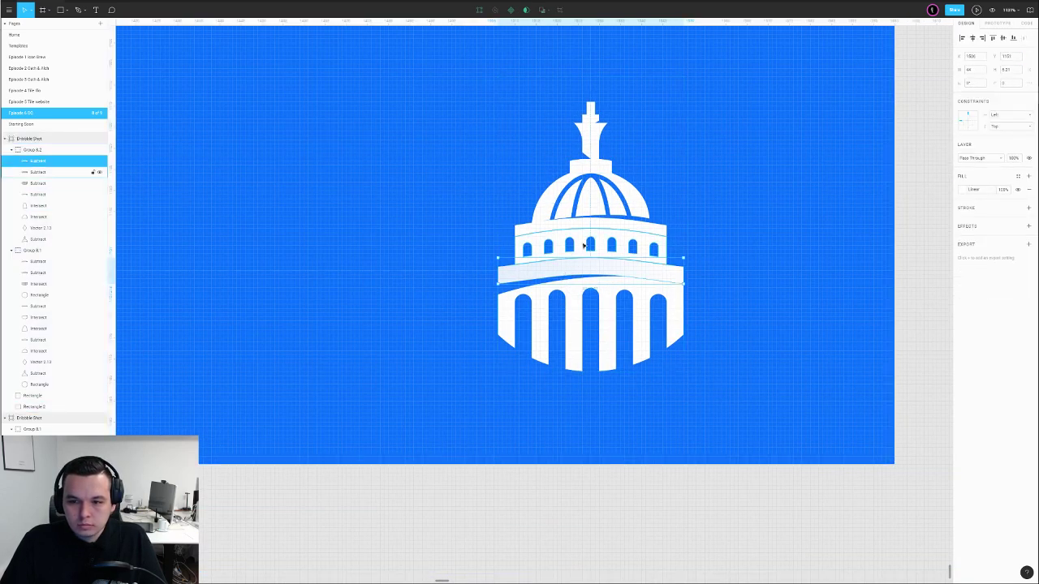
right_click(590, 225)
click(620, 422)
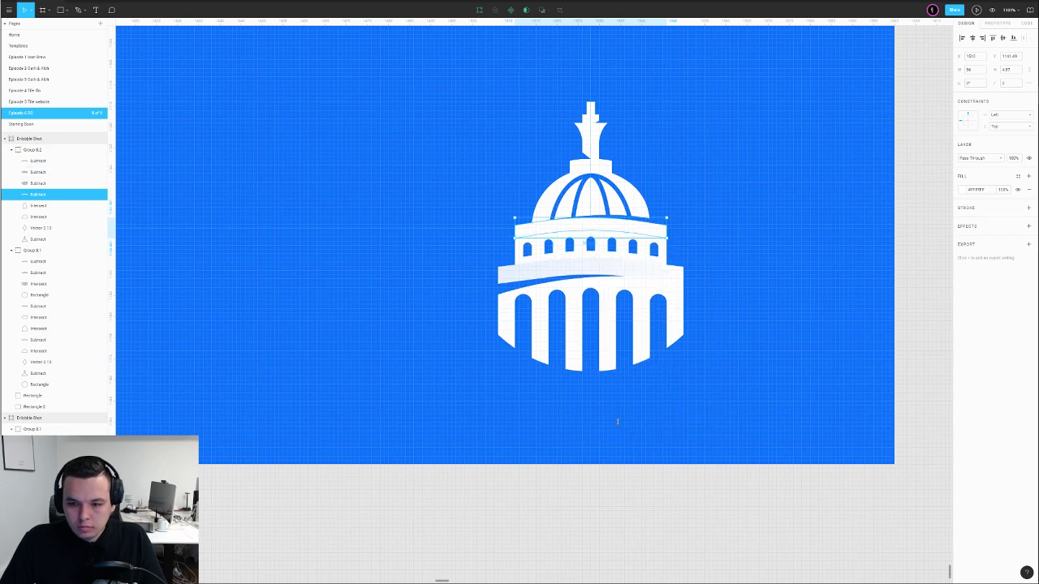
click(554, 267)
key(ctrl+alt+v)
scroll(782, 247, down, 4)
click(870, 227)
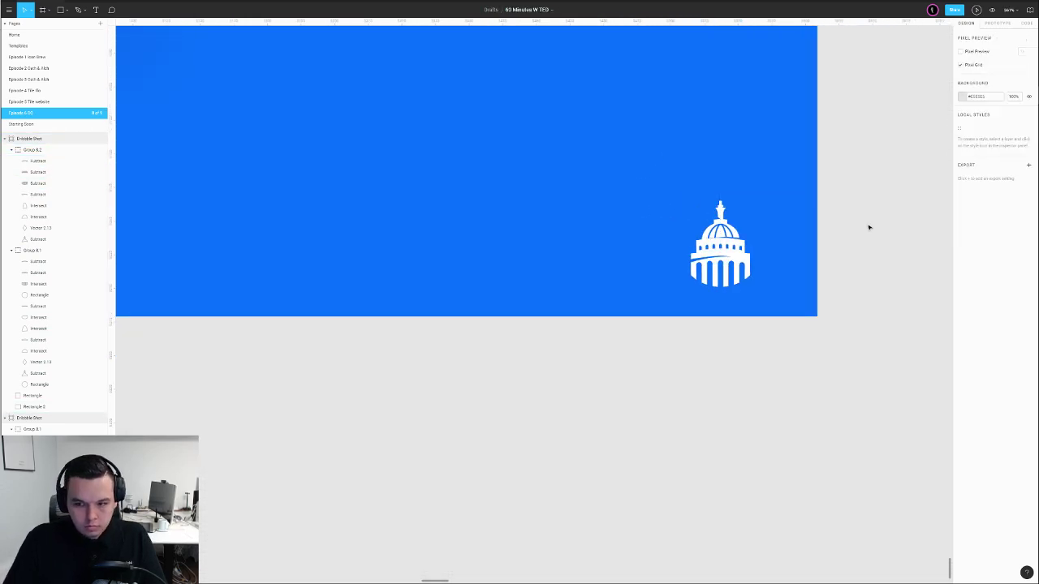
key(ctrl+0)
Undo the accidental move of the logo and card, then select the white card rectangle
drag(644, 158, 776, 422)
key(ctrl+z)
click(768, 421)
click(811, 410)
drag(817, 325, 833, 384)
click(666, 340)
Raise the white card's drop shadow opacity so the shadow is darker
click(601, 325)
click(964, 253)
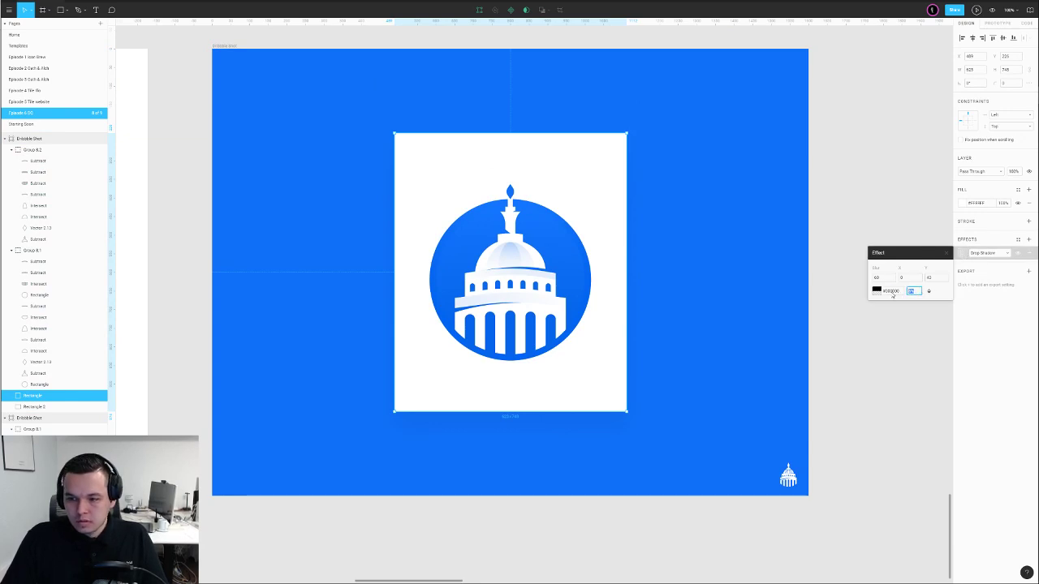
text(5)
key(Return)
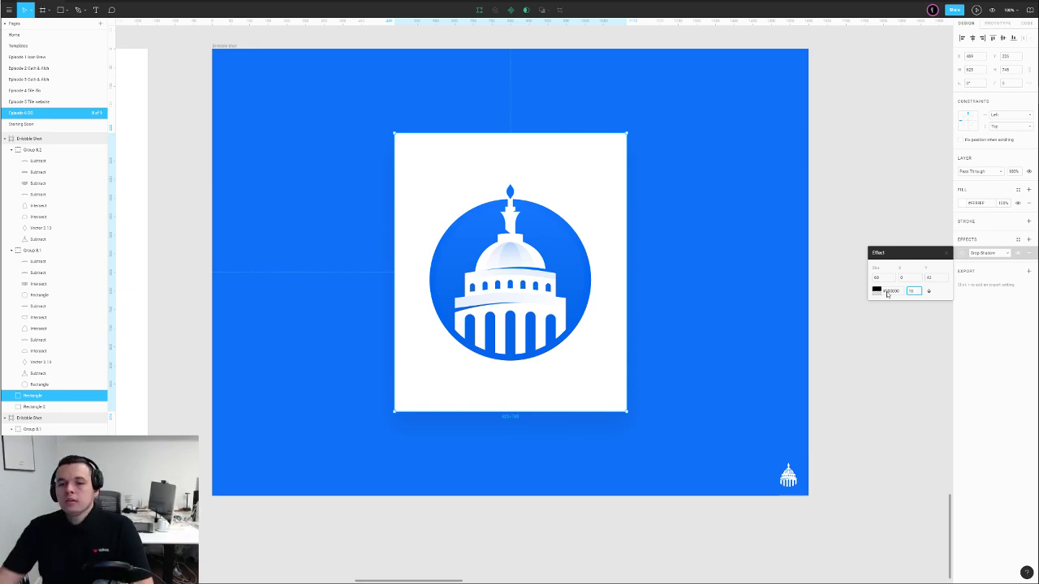
text(0)
key(Return)
click(881, 203)
Place a new empty text layer on the white card
scroll(863, 193, down, 5)
drag(862, 194, 794, 212)
key(t)
click(547, 199)
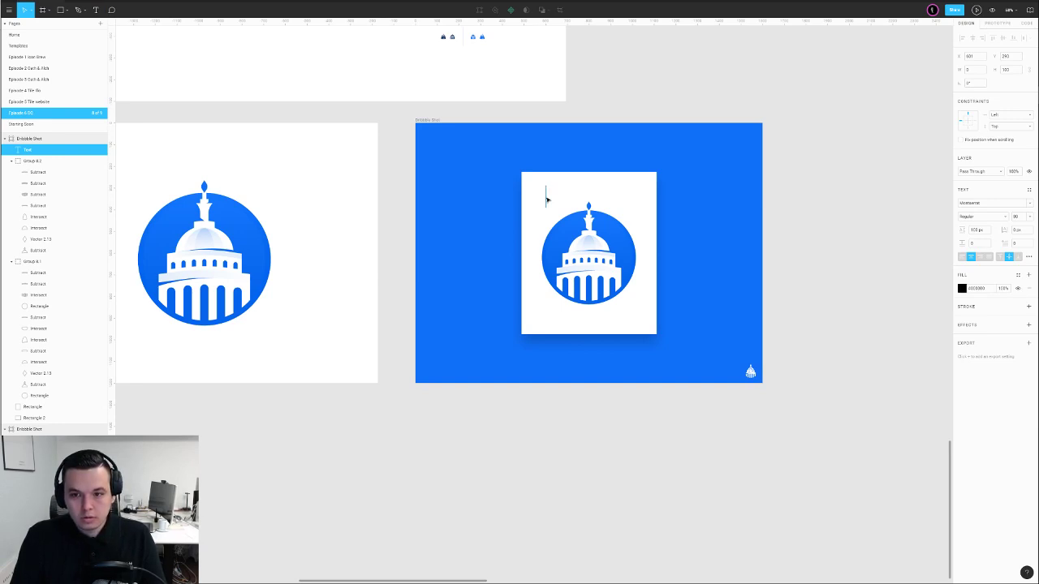
Set the DC text to size 320 with the frame's blue fill at 20% opacity
key(Escape)
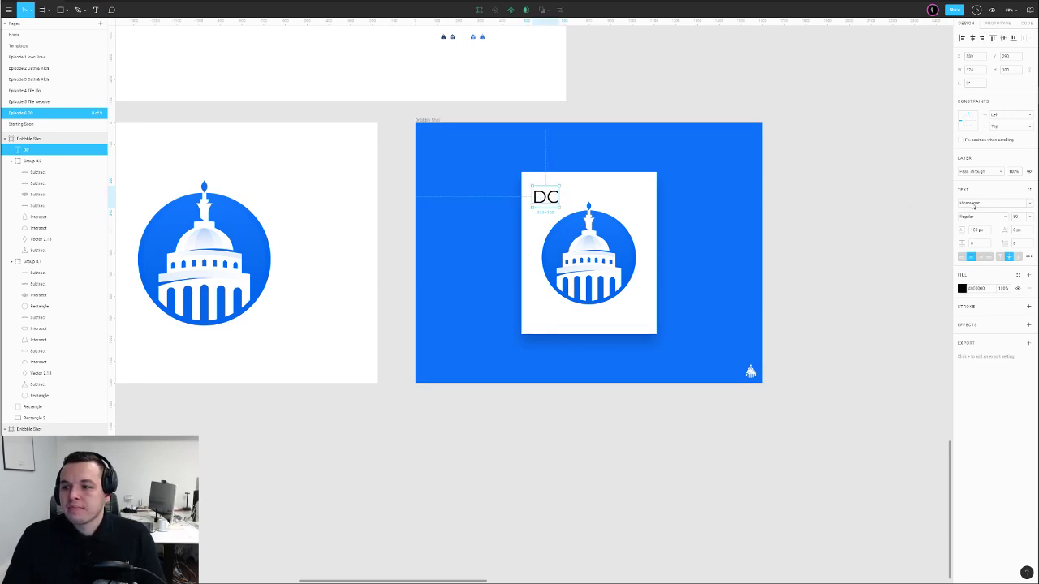
drag(1017, 218, 1029, 217)
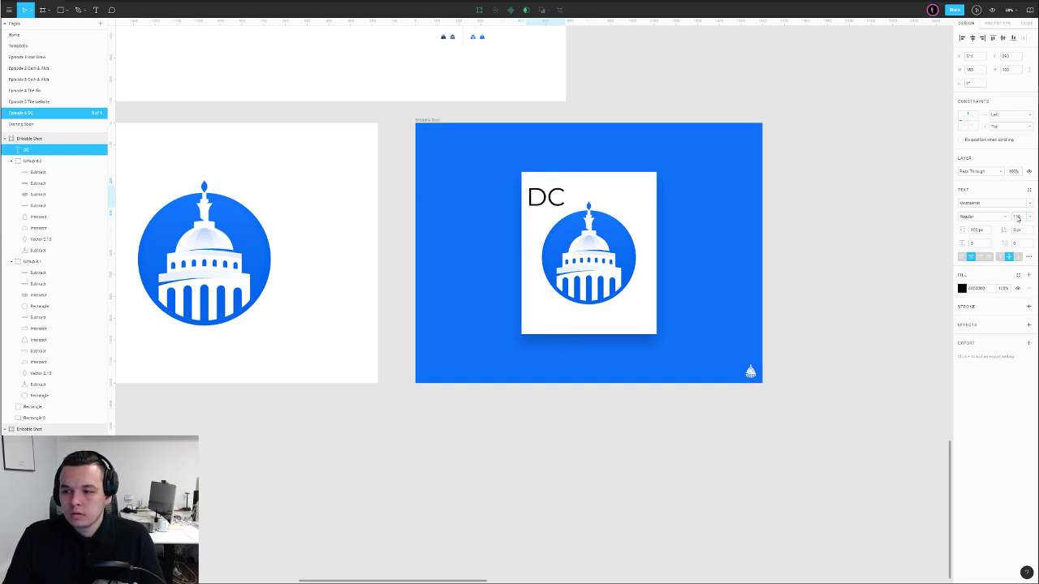
click(1016, 217)
click(1025, 218)
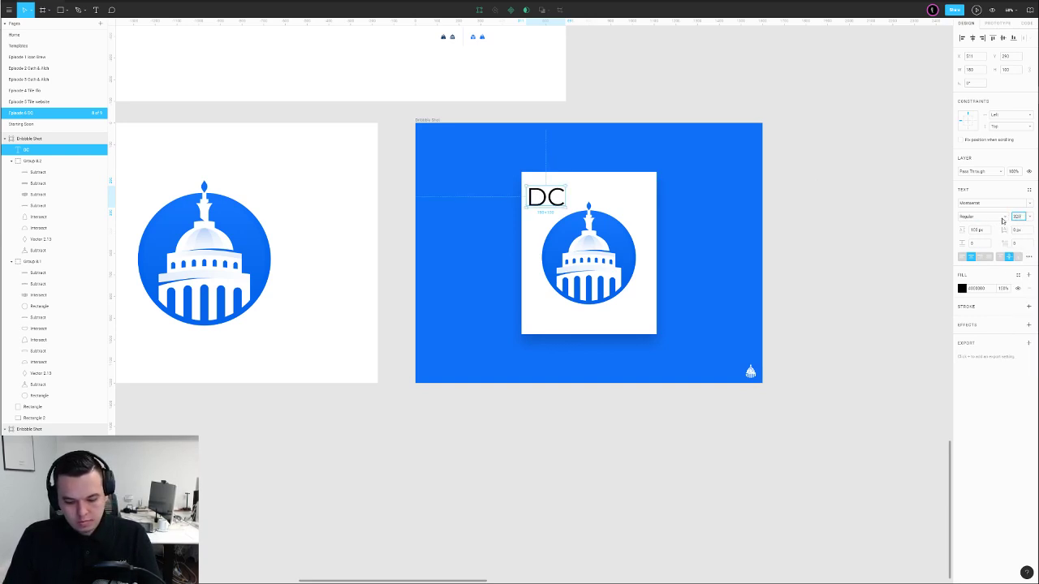
text(320)
key(Return)
key(i)
click(809, 195)
key(2)
Make DC bold, give it a darker blue, and send it behind the card
drag(558, 186, 586, 290)
click(976, 218)
click(968, 241)
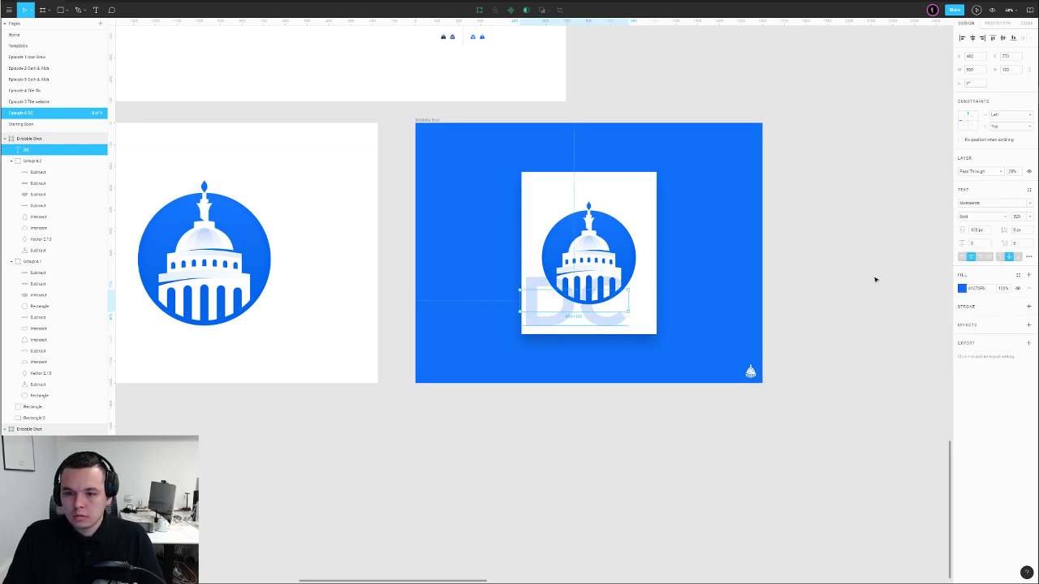
drag(631, 302, 597, 263)
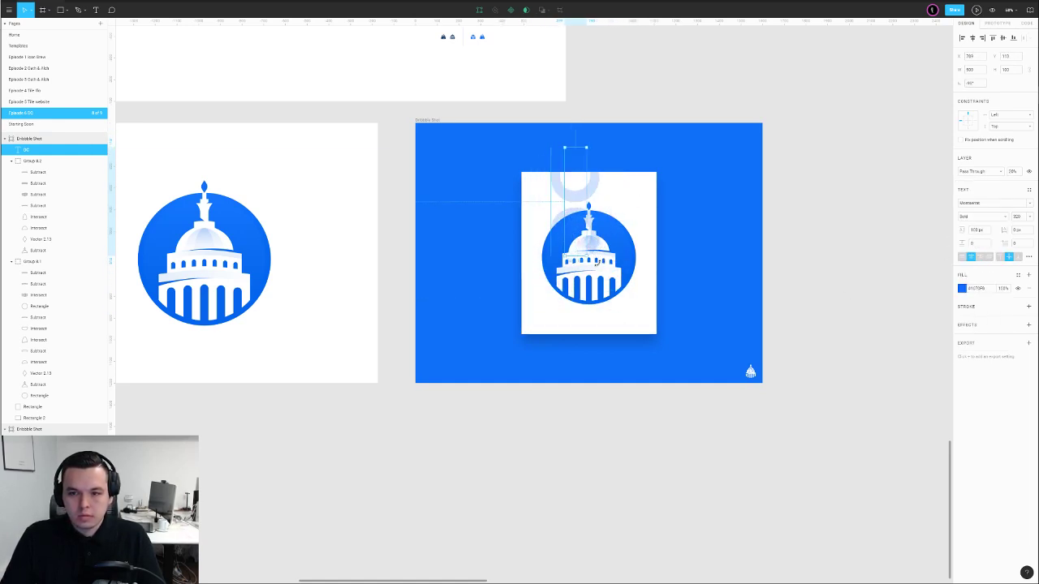
drag(578, 200, 515, 249)
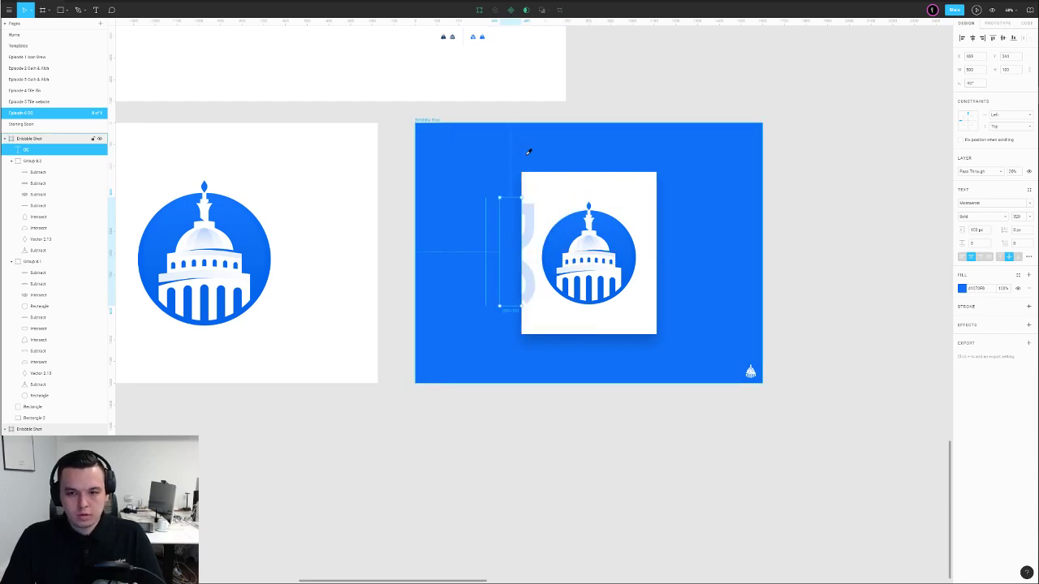
click(962, 289)
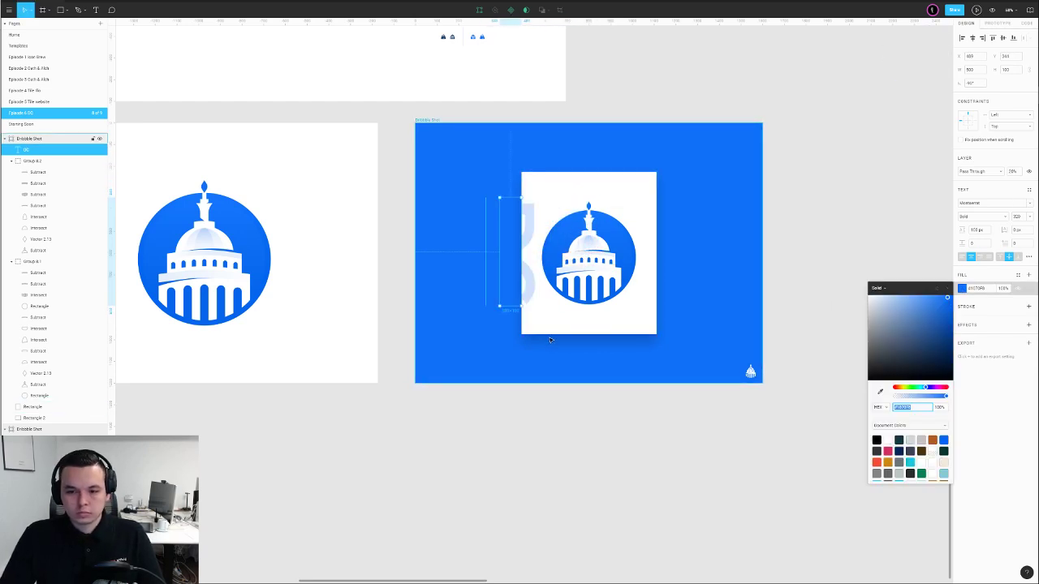
click(947, 312)
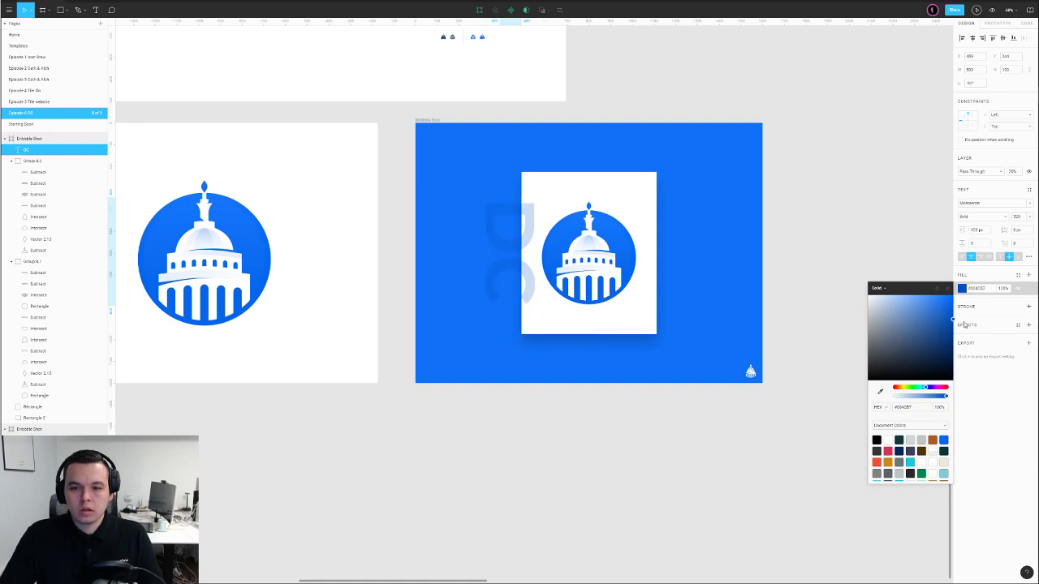
key(ctrl+bracketleft)
key(ctrl+bracketleft)
key(ctrl+bracketleft)
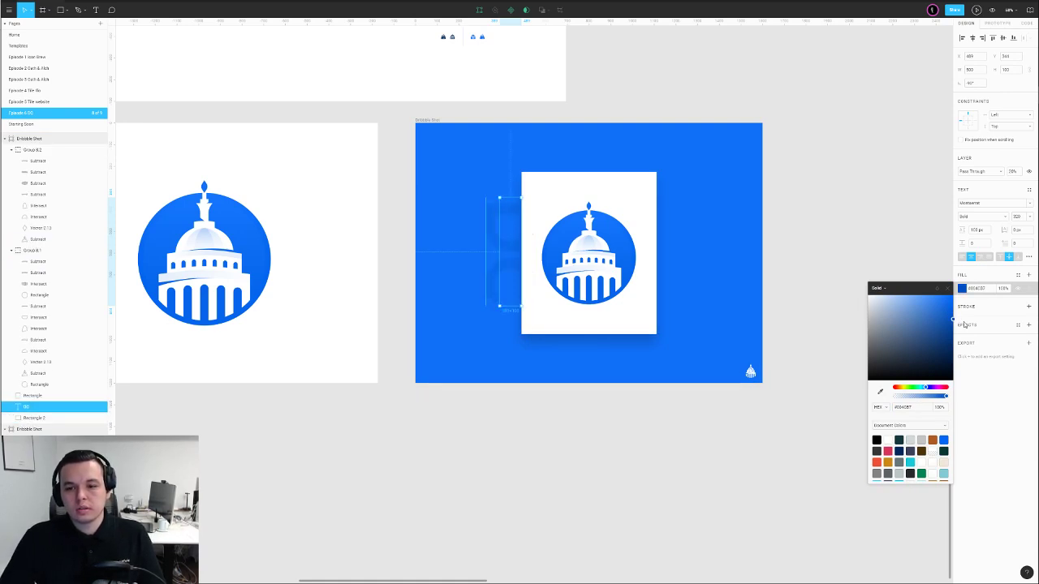
Enlarge the DC text to size 700 and shift it left, keeping it unrotated
click(1018, 217)
text(700)
key(Return)
drag(599, 196, 447, 199)
click(479, 114)
click(488, 144)
drag(542, 144, 701, 166)
key(ctrl+z)
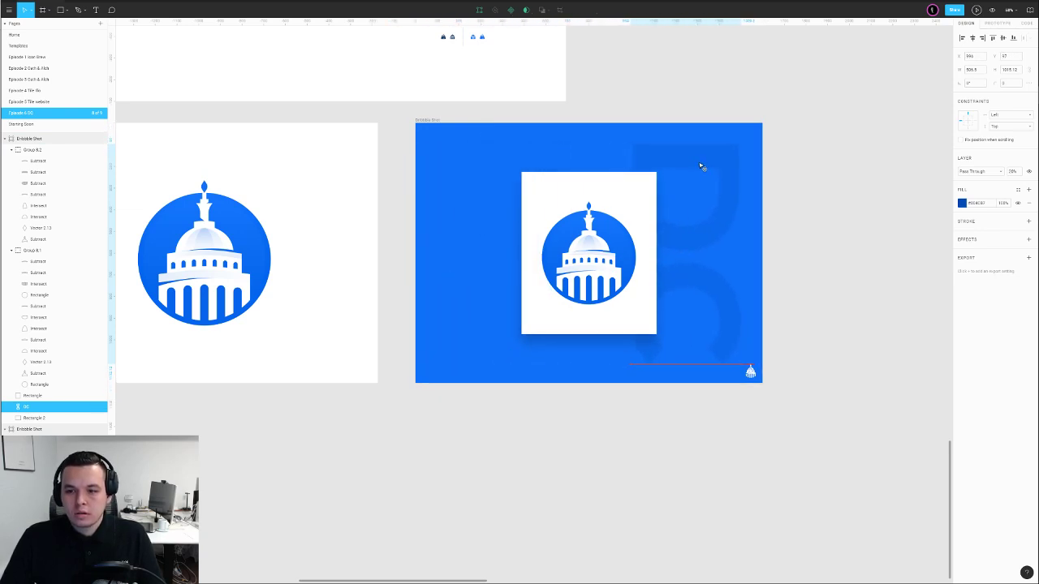
Group the Capitol logo with the white card and enlarge the group
click(602, 213)
shift+click(598, 194)
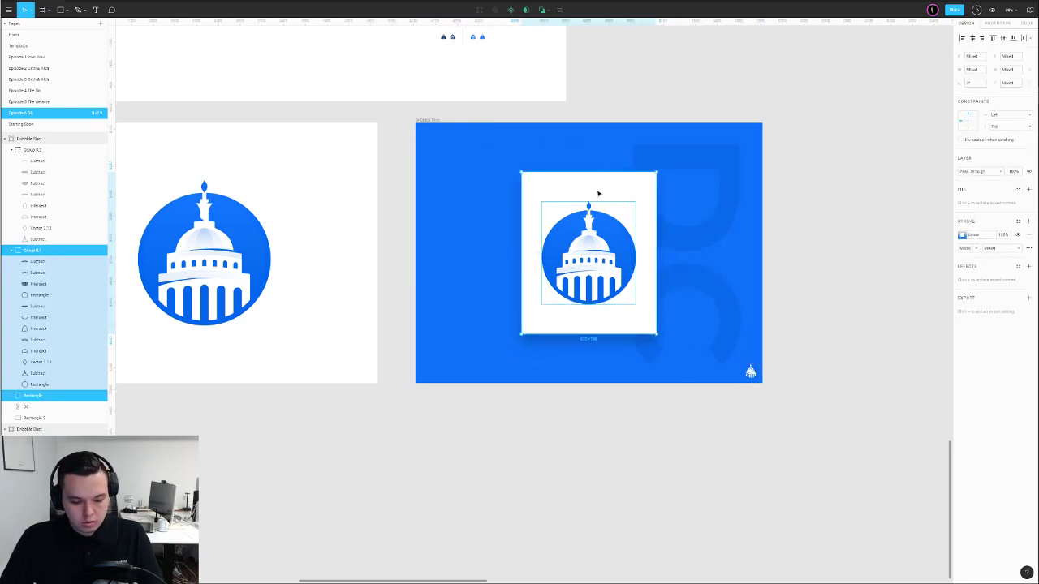
key(ctrl+g)
mouse_move(598, 171)
mouse_down()
mouse_move(598, 151)
mouse_move(598, 161)
mouse_up()
Centre the DC lettering in the frame, move it right, and bring it above the card
click(710, 185)
click(710, 185)
click(1003, 39)
click(973, 39)
drag(615, 155, 703, 155)
key(ctrl+bracketright)
key(ctrl+bracketright)
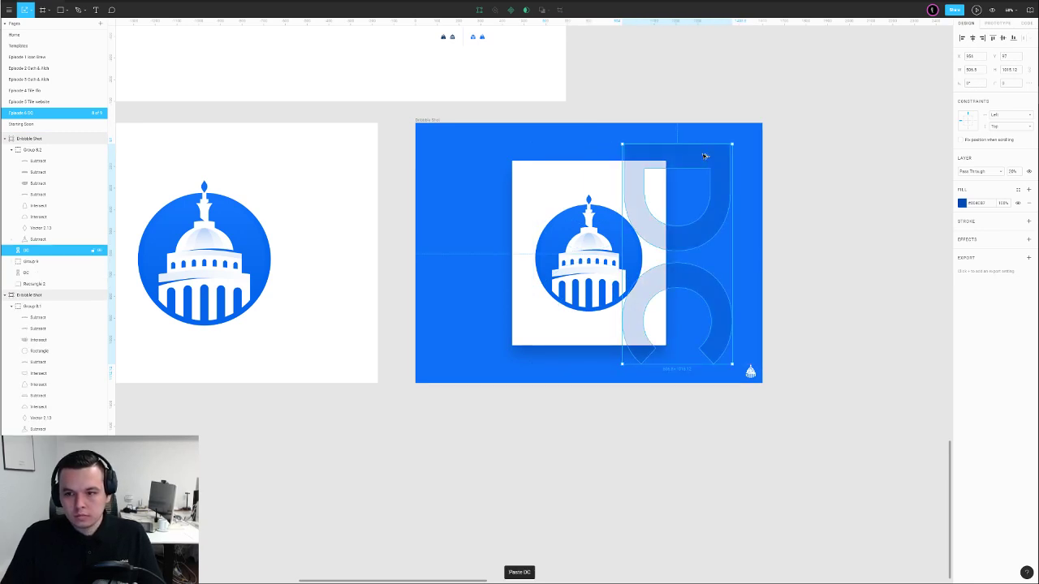
Duplicate the card group and try merging it with DC, undoing the trial changes
click(600, 176)
key(ctrl+c)
key(ctrl+v)
shift+click(634, 176)
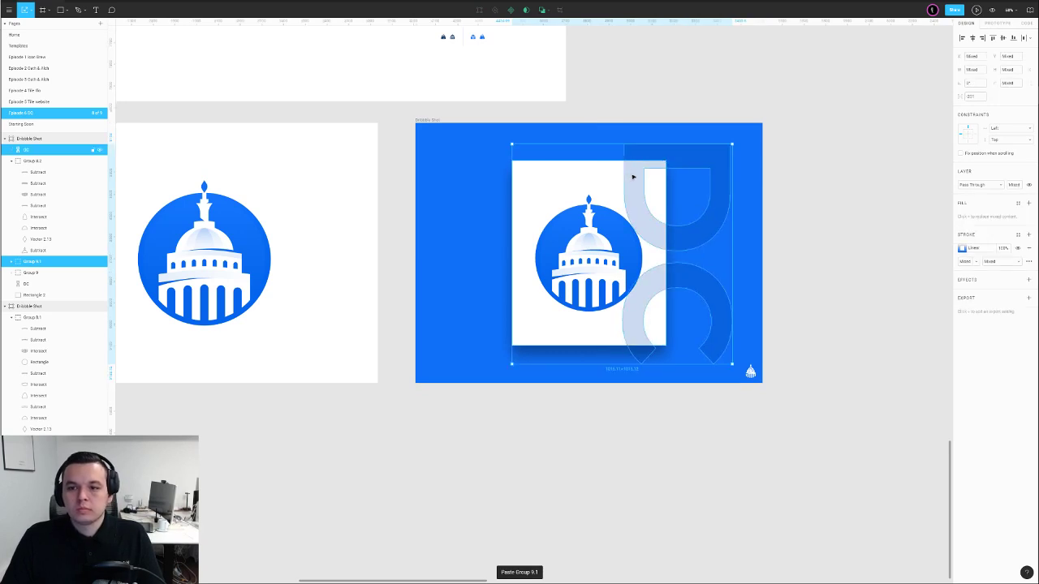
click(546, 10)
click(532, 38)
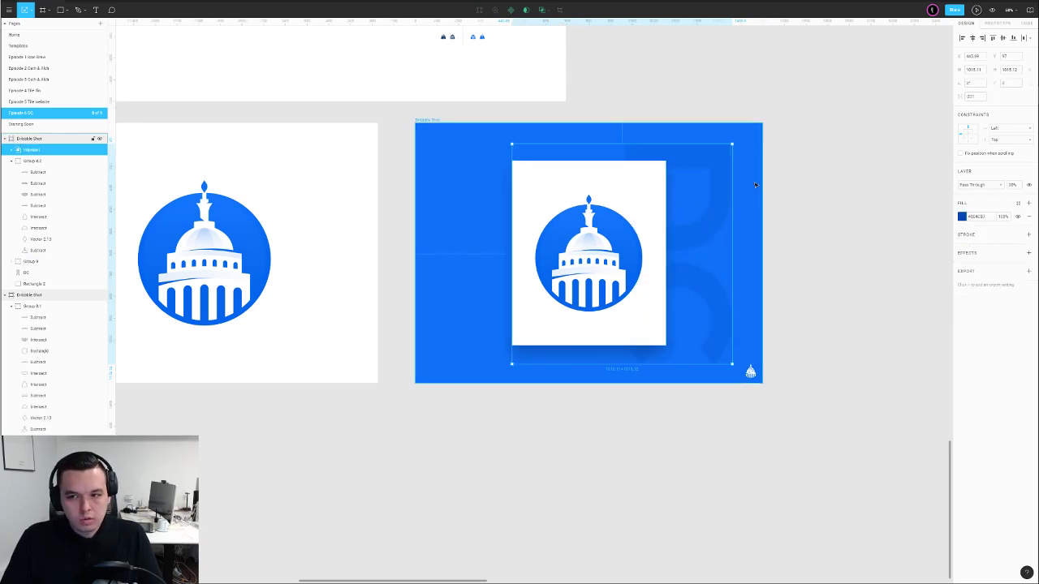
key(ctrl+z)
click(650, 167)
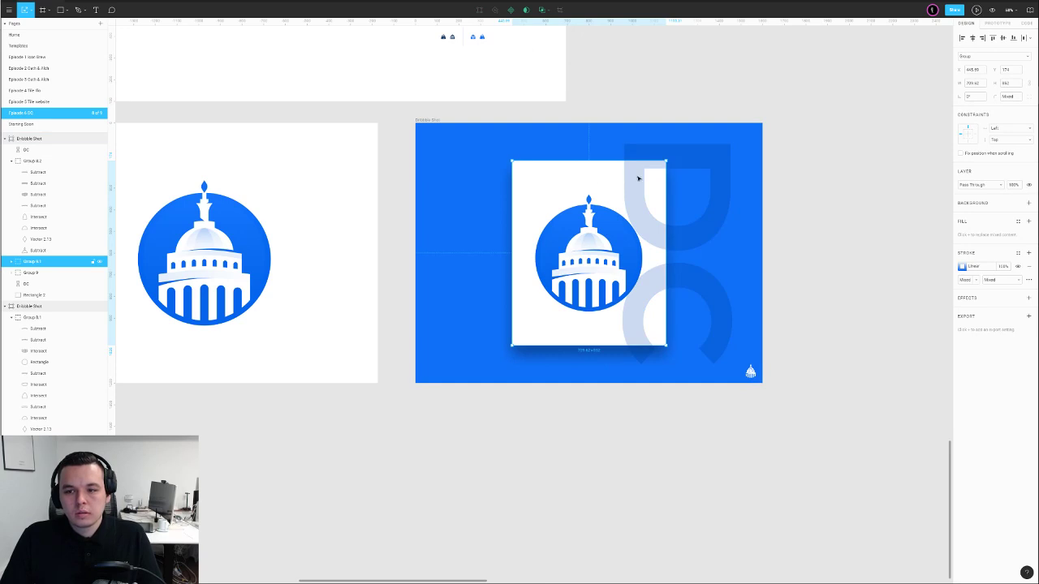
drag(686, 161, 764, 201)
key(ctrl+z)
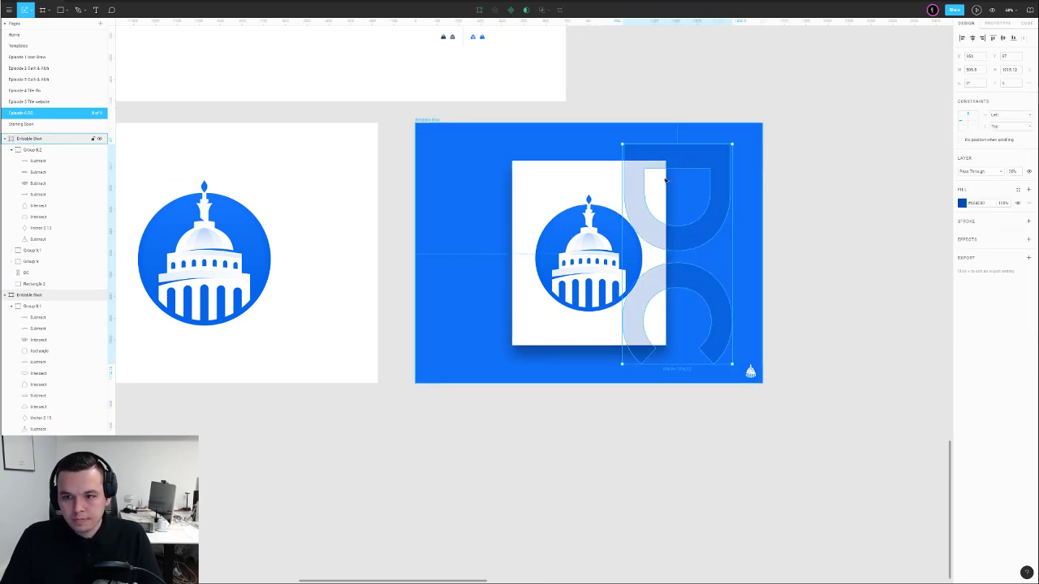
drag(596, 175, 522, 193)
key(ctrl+z)
Ungroup the card copy, delete its logo, then intersect it with DC and flatten
click(575, 187)
key(ctrl+shift+g)
click(590, 110)
click(589, 219)
key(Delete)
click(605, 189)
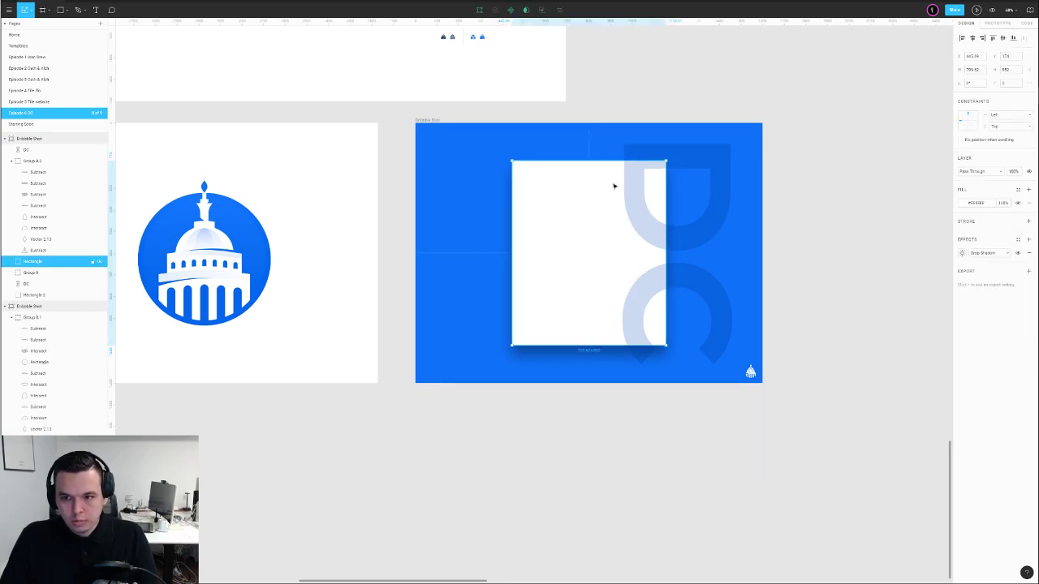
shift+click(636, 173)
click(543, 11)
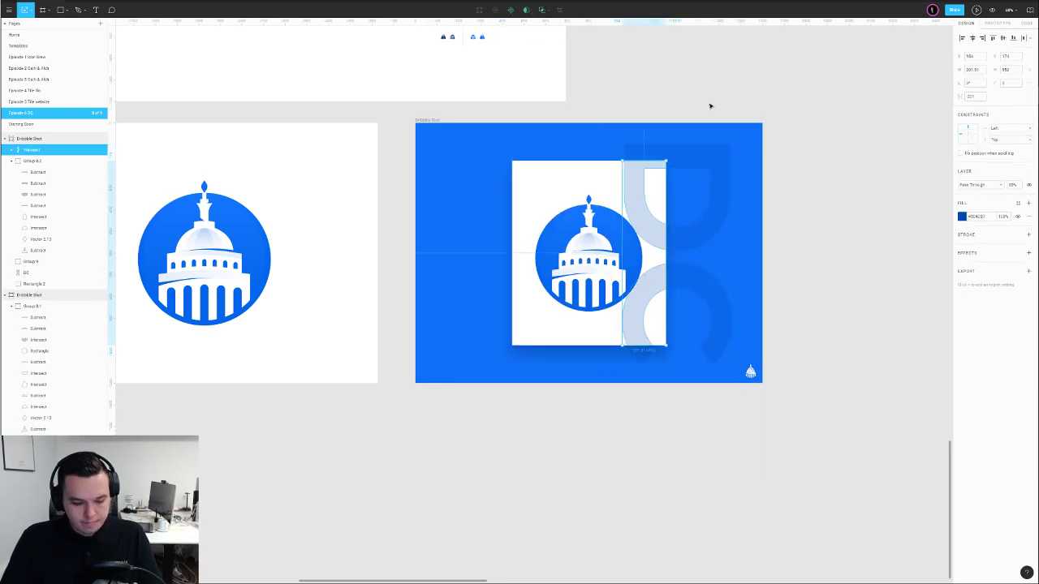
key(ctrl+e)
Nudge the flattened intersection so it aligns with the white card's edge
key(shift+Left)
key(shift+Down)
key(shift+Left)
key(shift+Left)
key(shift+Down)
key(shift+Down)
key(shift+Right)
key(shift+Up)
key(shift+Up)
key(shift+Up)
key(shift+Up)
key(shift+Right)
key(shift+Right)
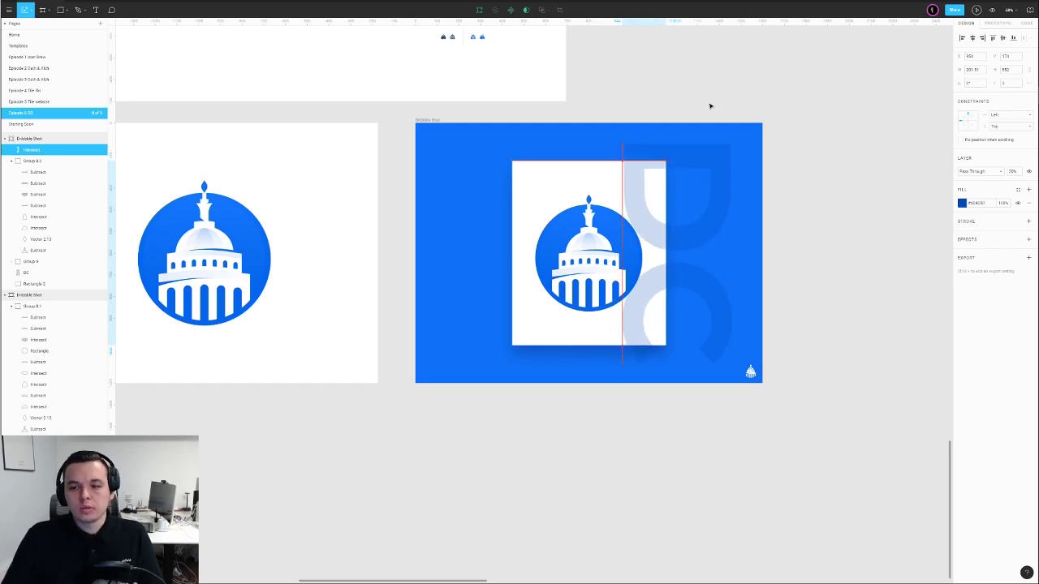
click(710, 106)
scroll(710, 106, down, 5)
Make a duplicate of the blue Dribbble frame, then delete it
drag(588, 188, 751, 188)
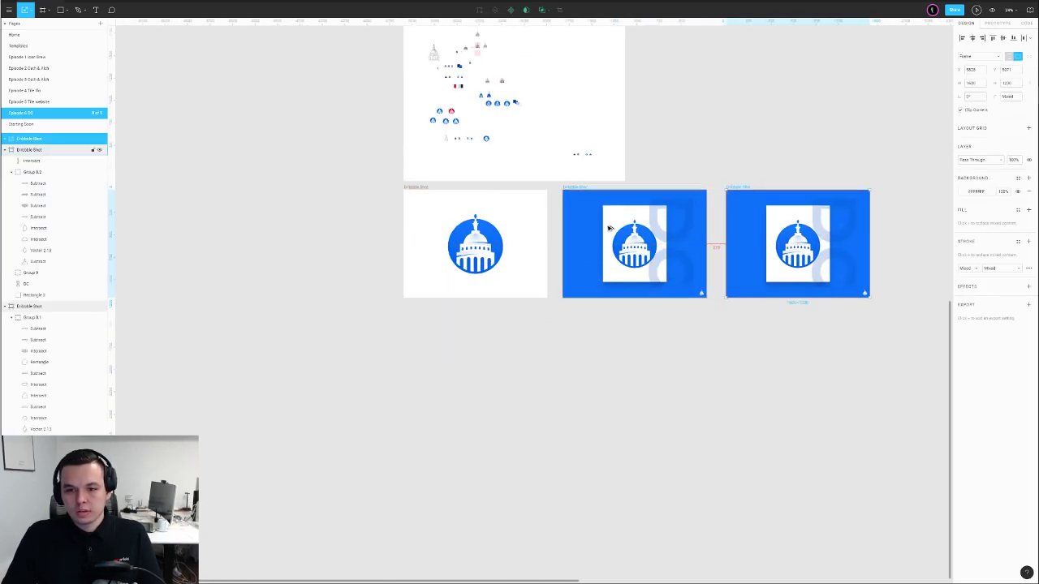
click(736, 147)
click(740, 187)
key(Delete)
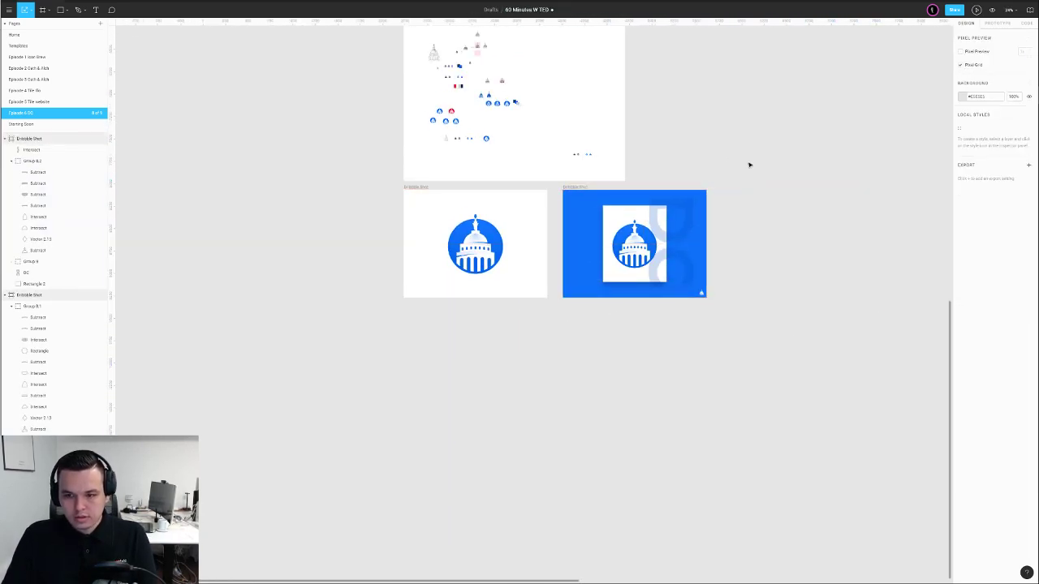
Select the blue frame's small corner logo and the white frame's Capitol logo
click(701, 293)
click(405, 237)
click(499, 259)
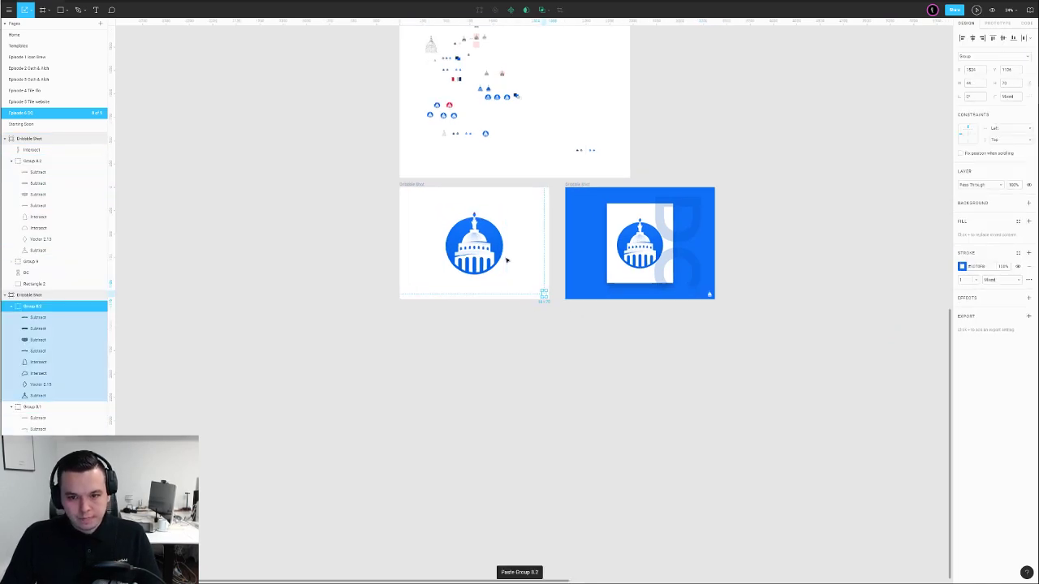
scroll(503, 261, up, 5)
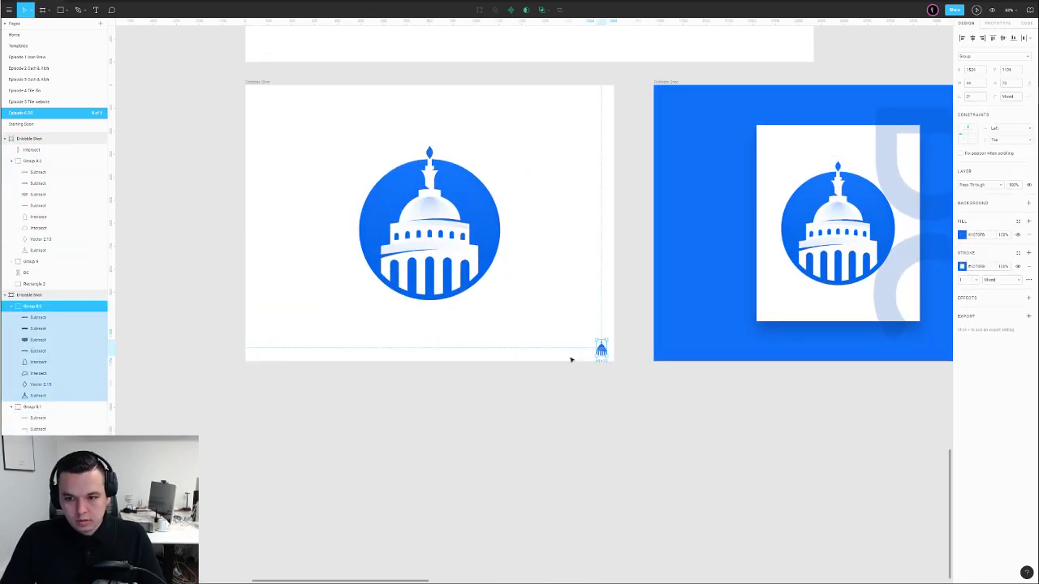
click(609, 404)
scroll(609, 404, down, 5)
drag(587, 405, 565, 404)
Rearrange the frames, moving the Desktop frame up and the blue shot below the white one
drag(425, 249, 401, 249)
click(349, 229)
drag(323, 206, 277, 235)
drag(373, 79, 350, 65)
click(295, 108)
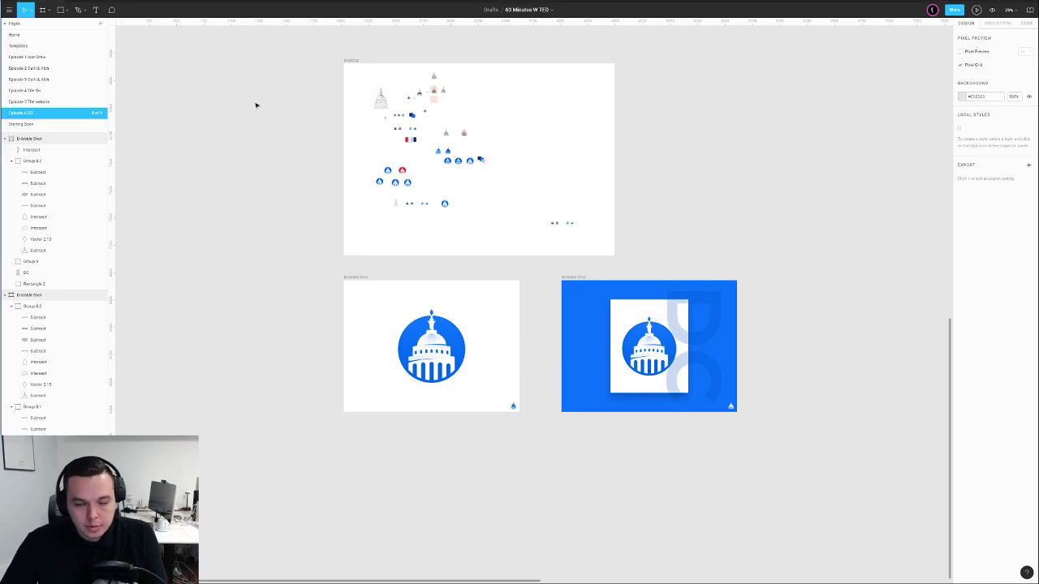
drag(581, 279, 364, 428)
click(581, 279)
click(312, 400)
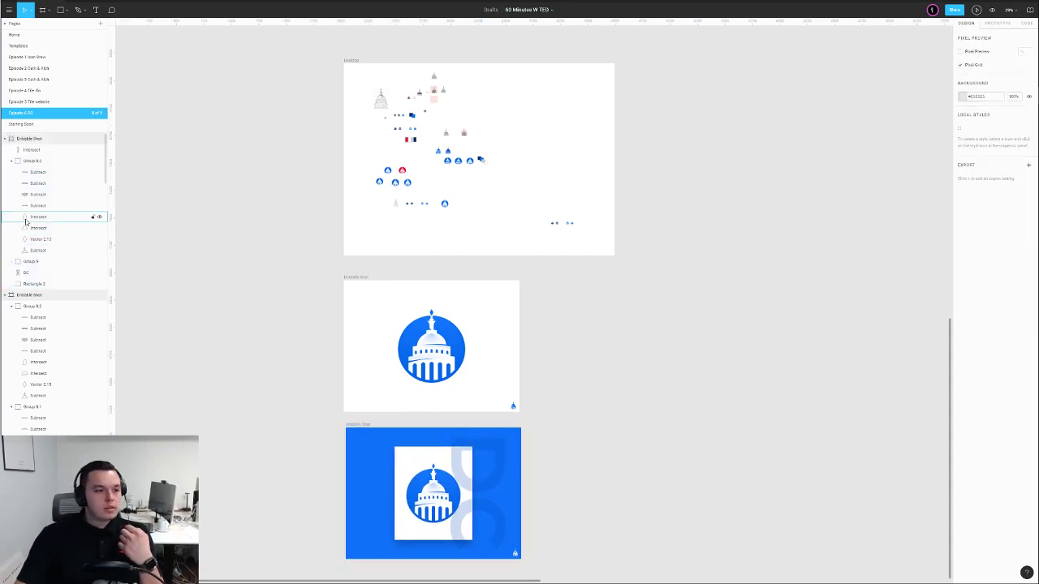